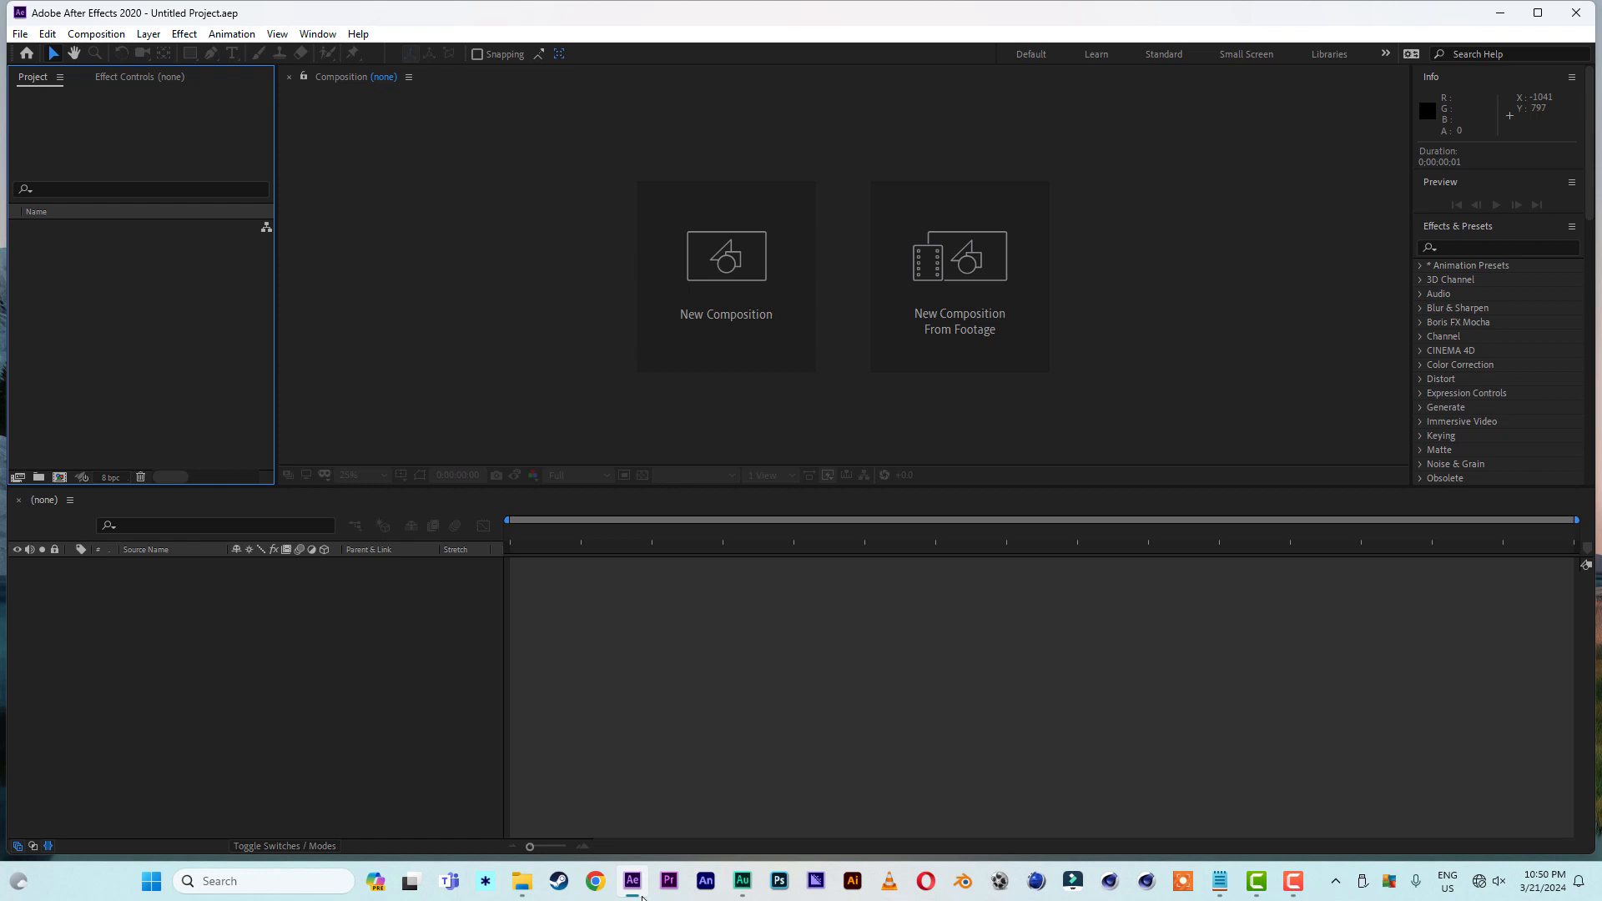
- Create a new composition named balls with a width and height of 2080 px
click(745, 316)
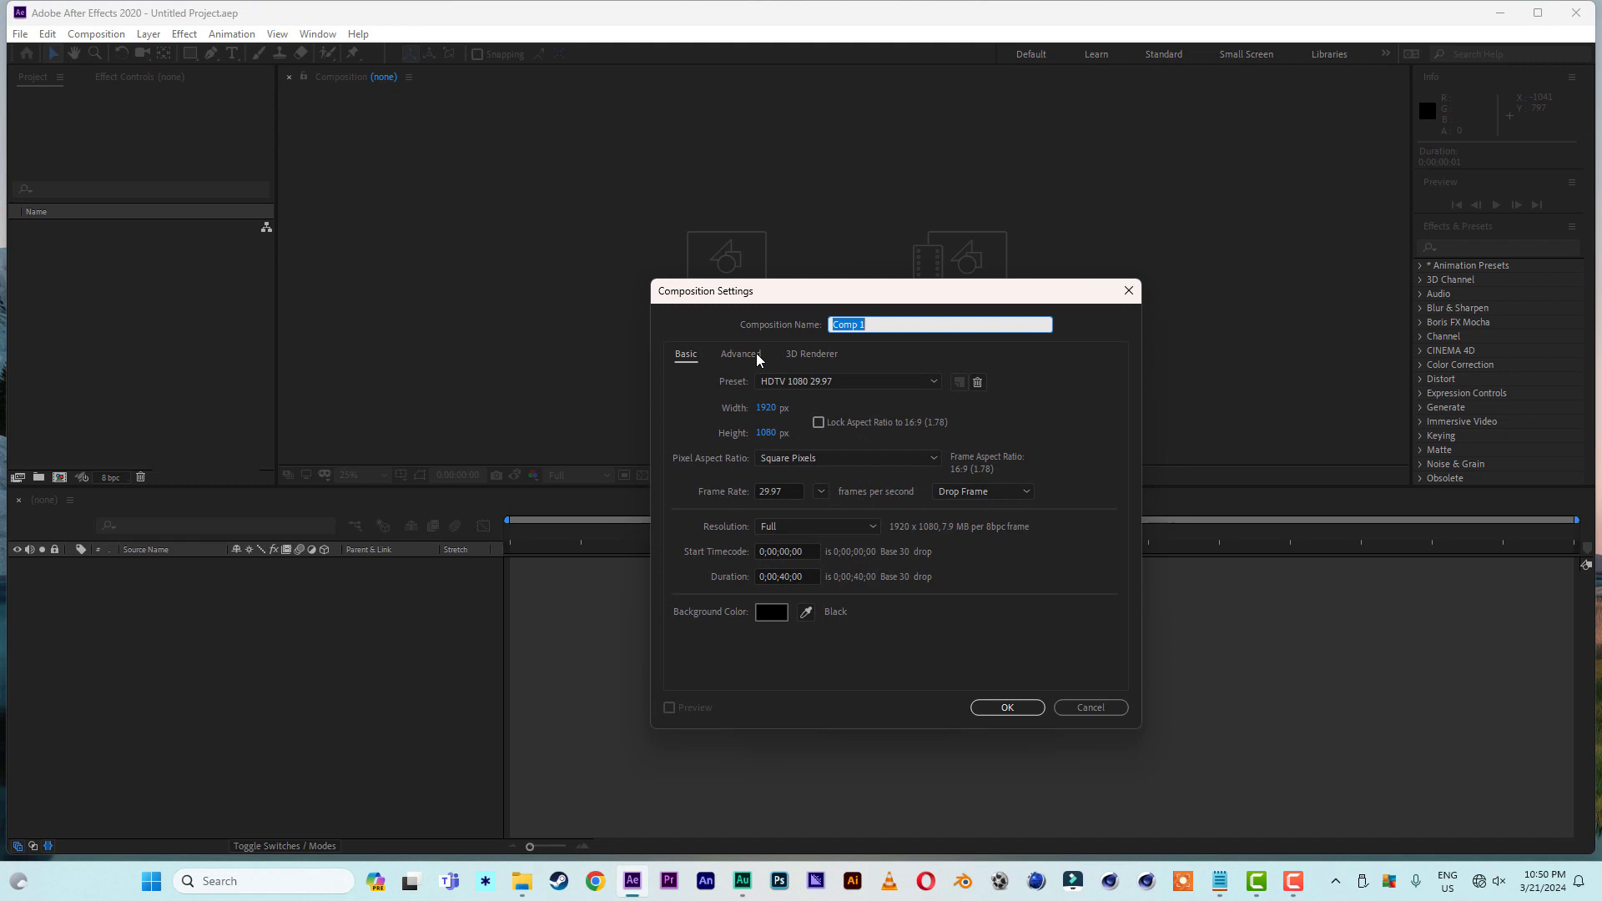
text(balls)
key(Tab)
text(20)
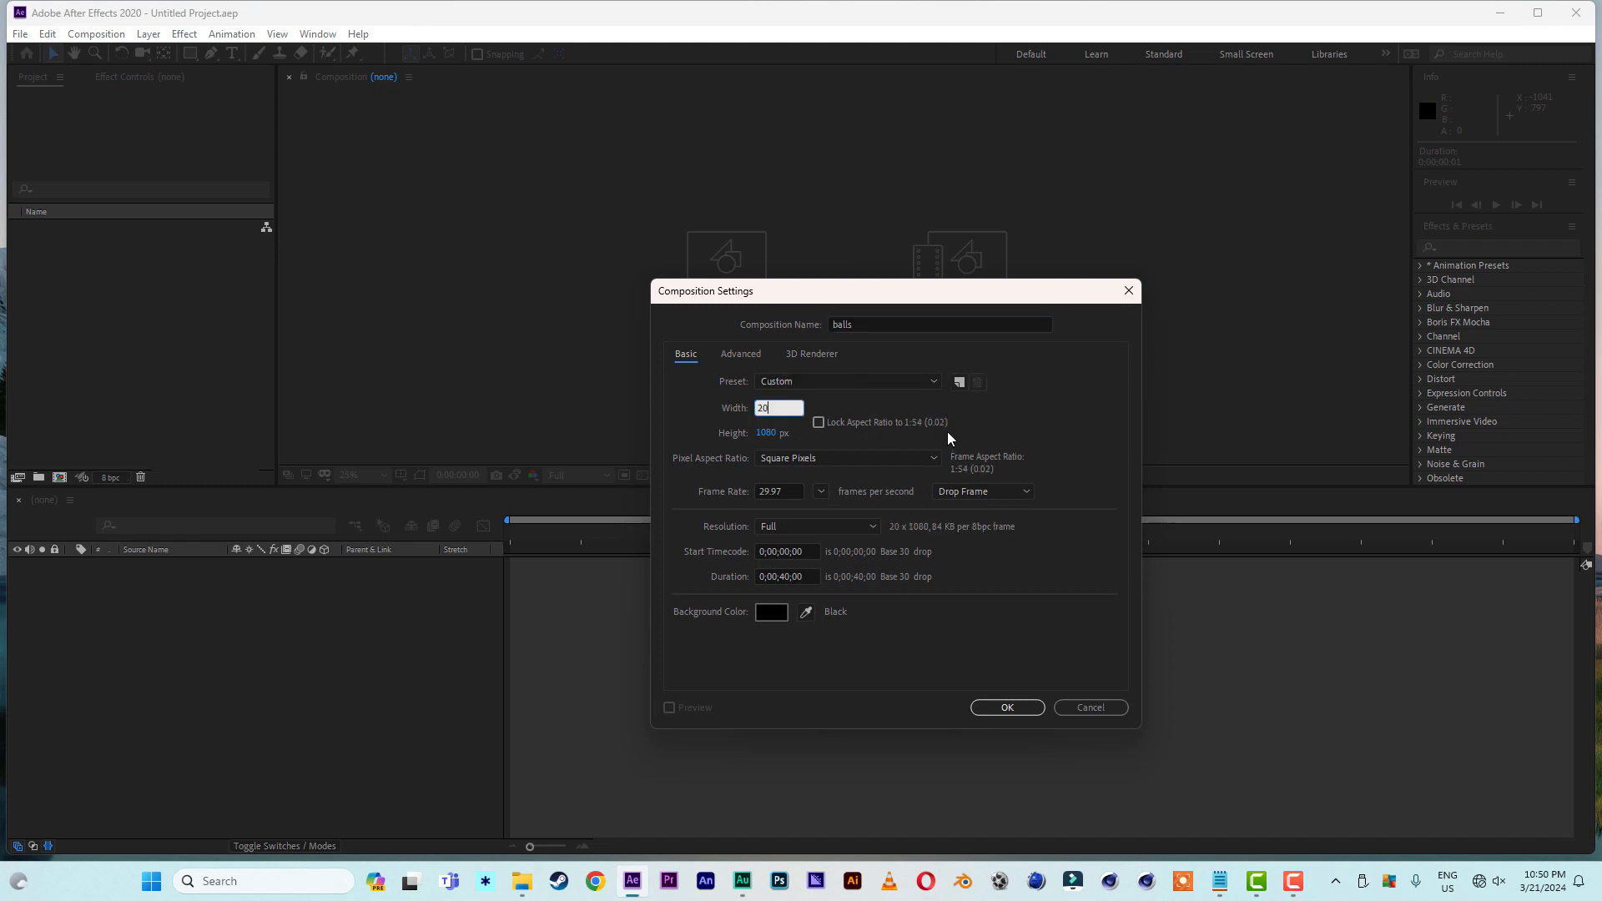
text(80)
click(776, 432)
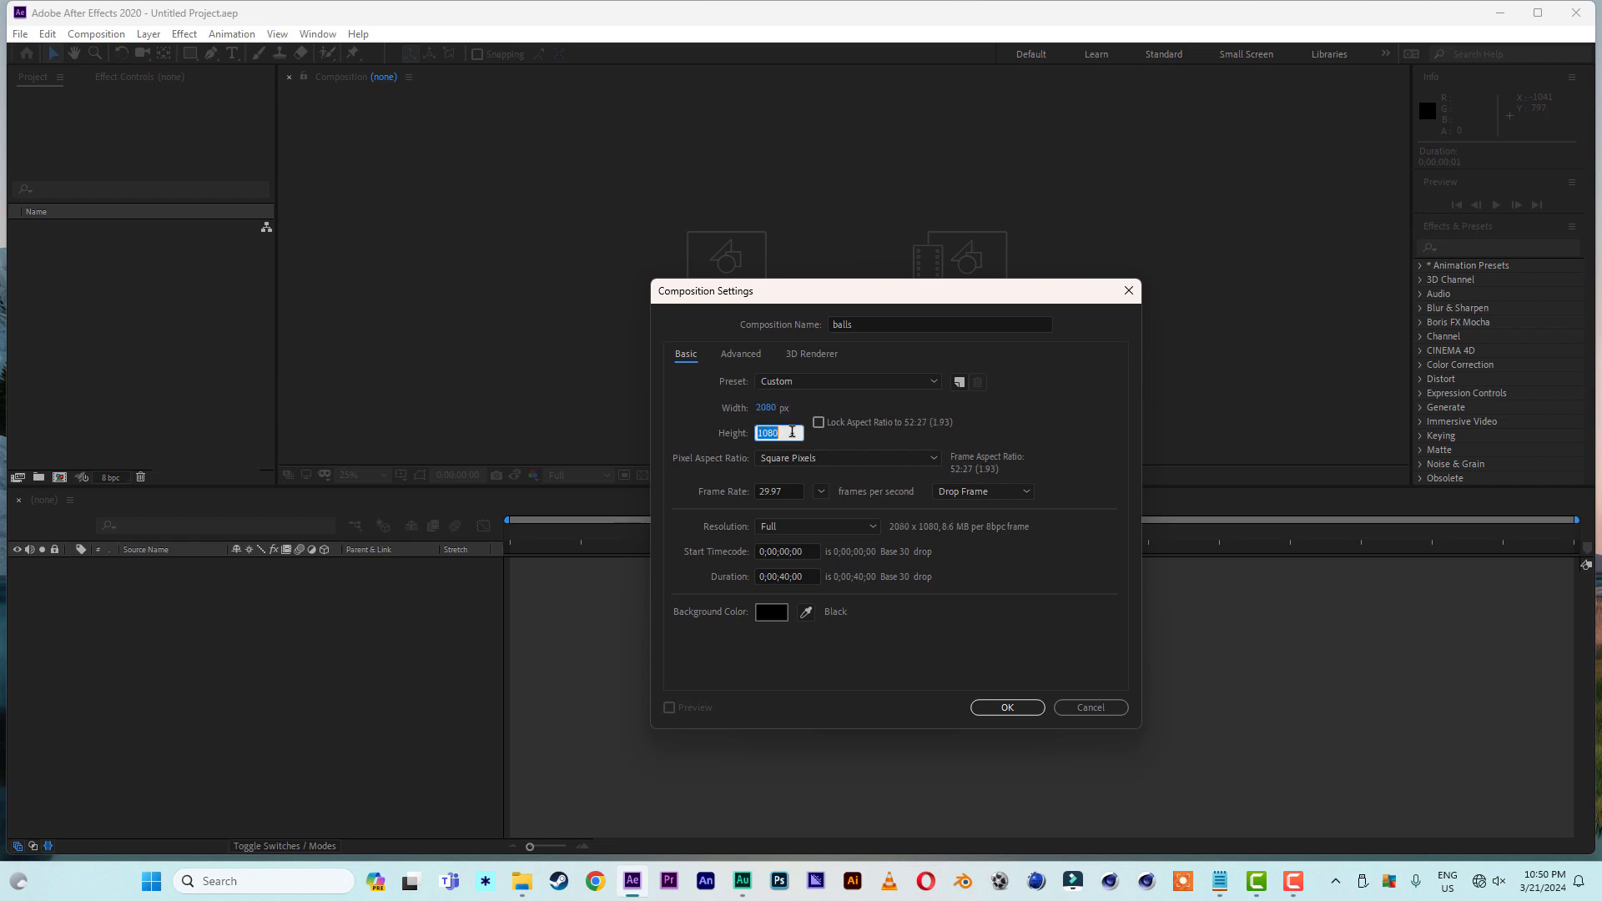
text(2080)
click(1012, 710)
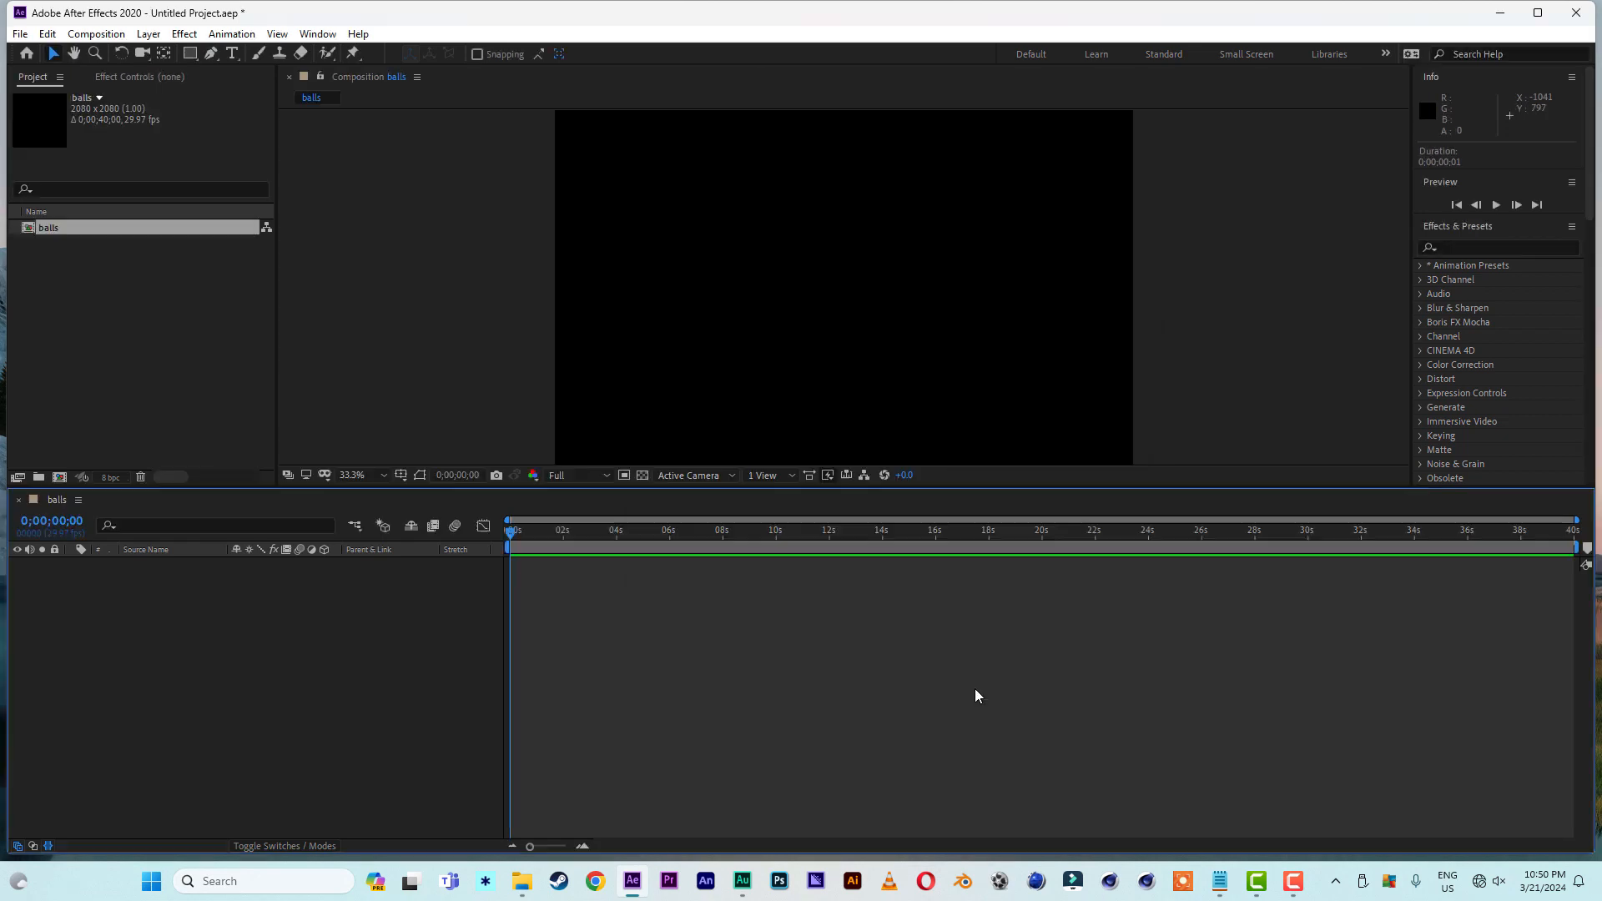
- Add a composition-sized solid layer in dark brown, color 563300, to the balls composition
click(358, 474)
click(388, 496)
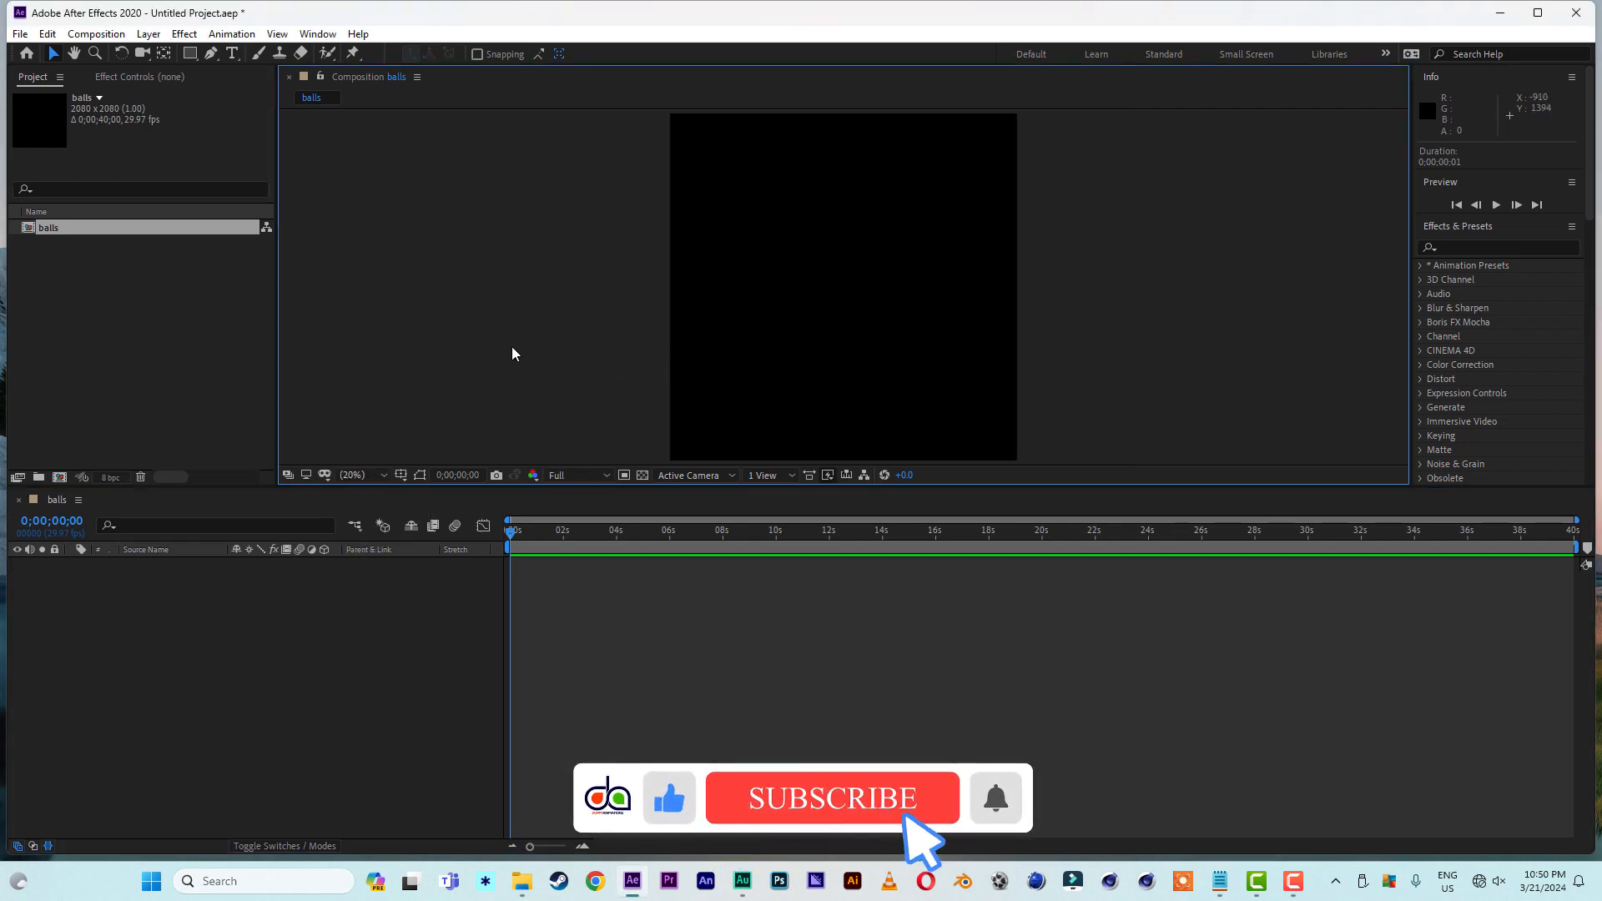
right_click(306, 695)
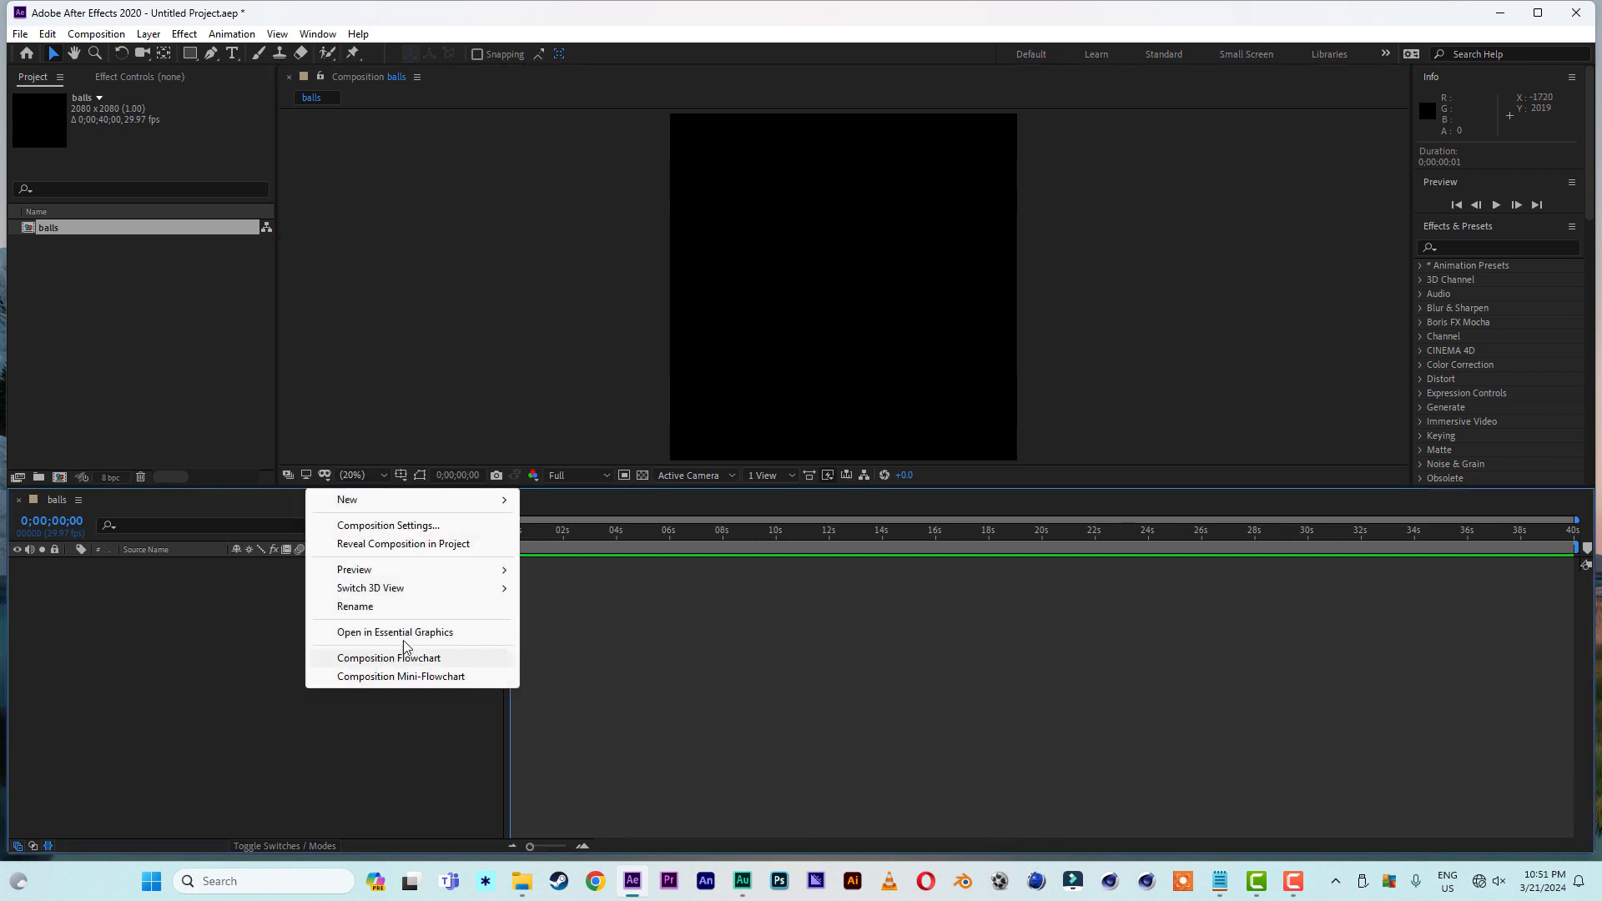
mouse_move(403, 501)
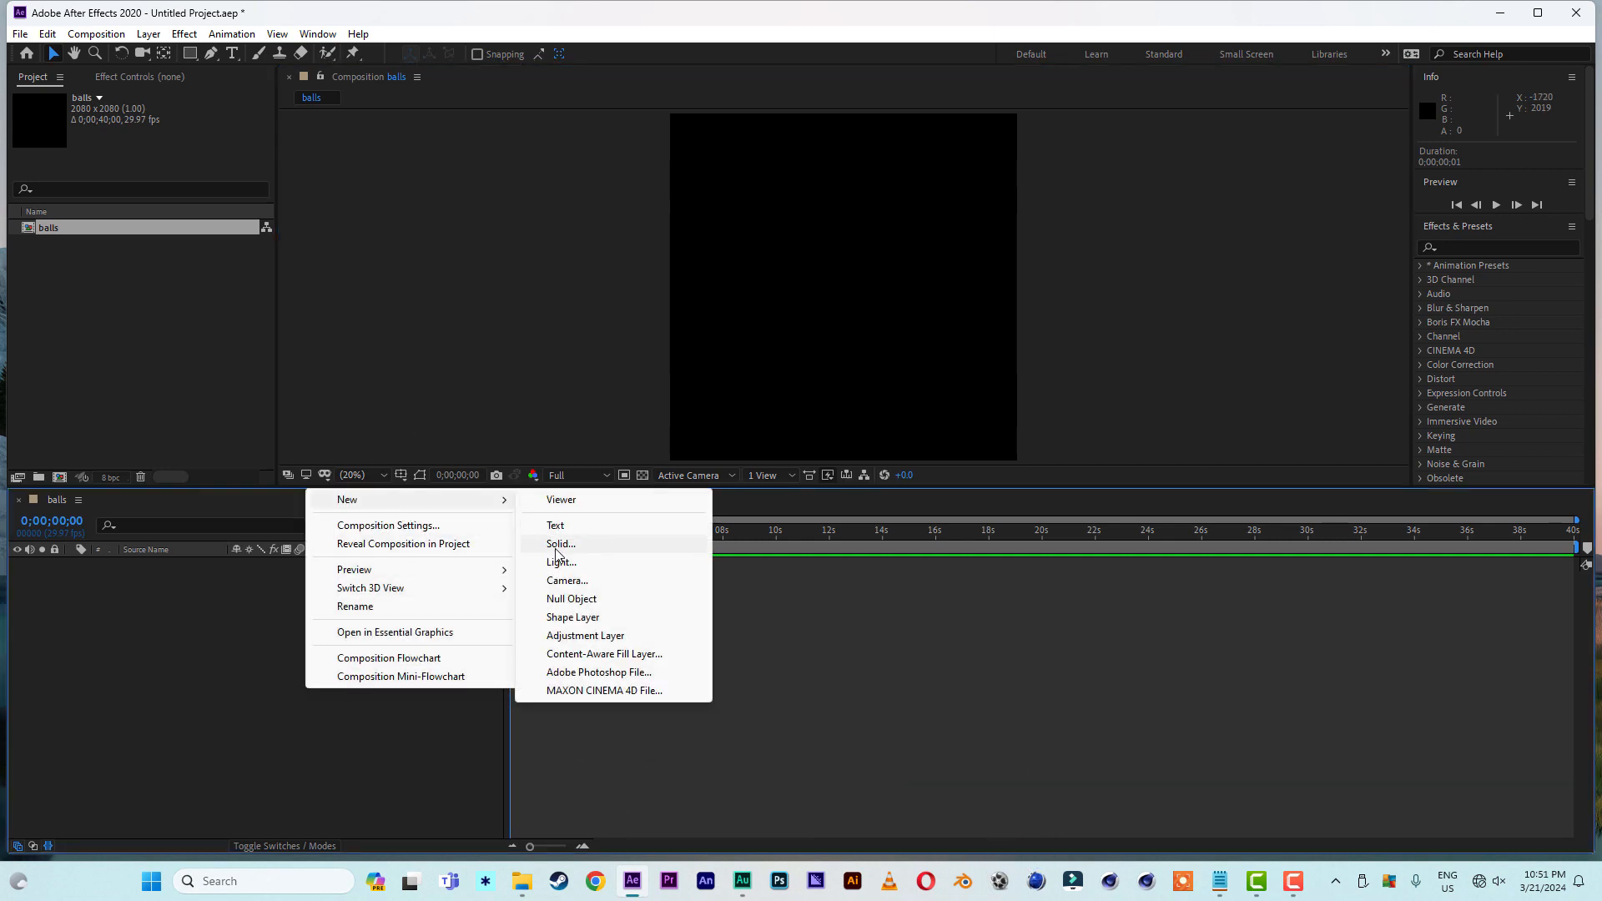
click(556, 547)
click(393, 541)
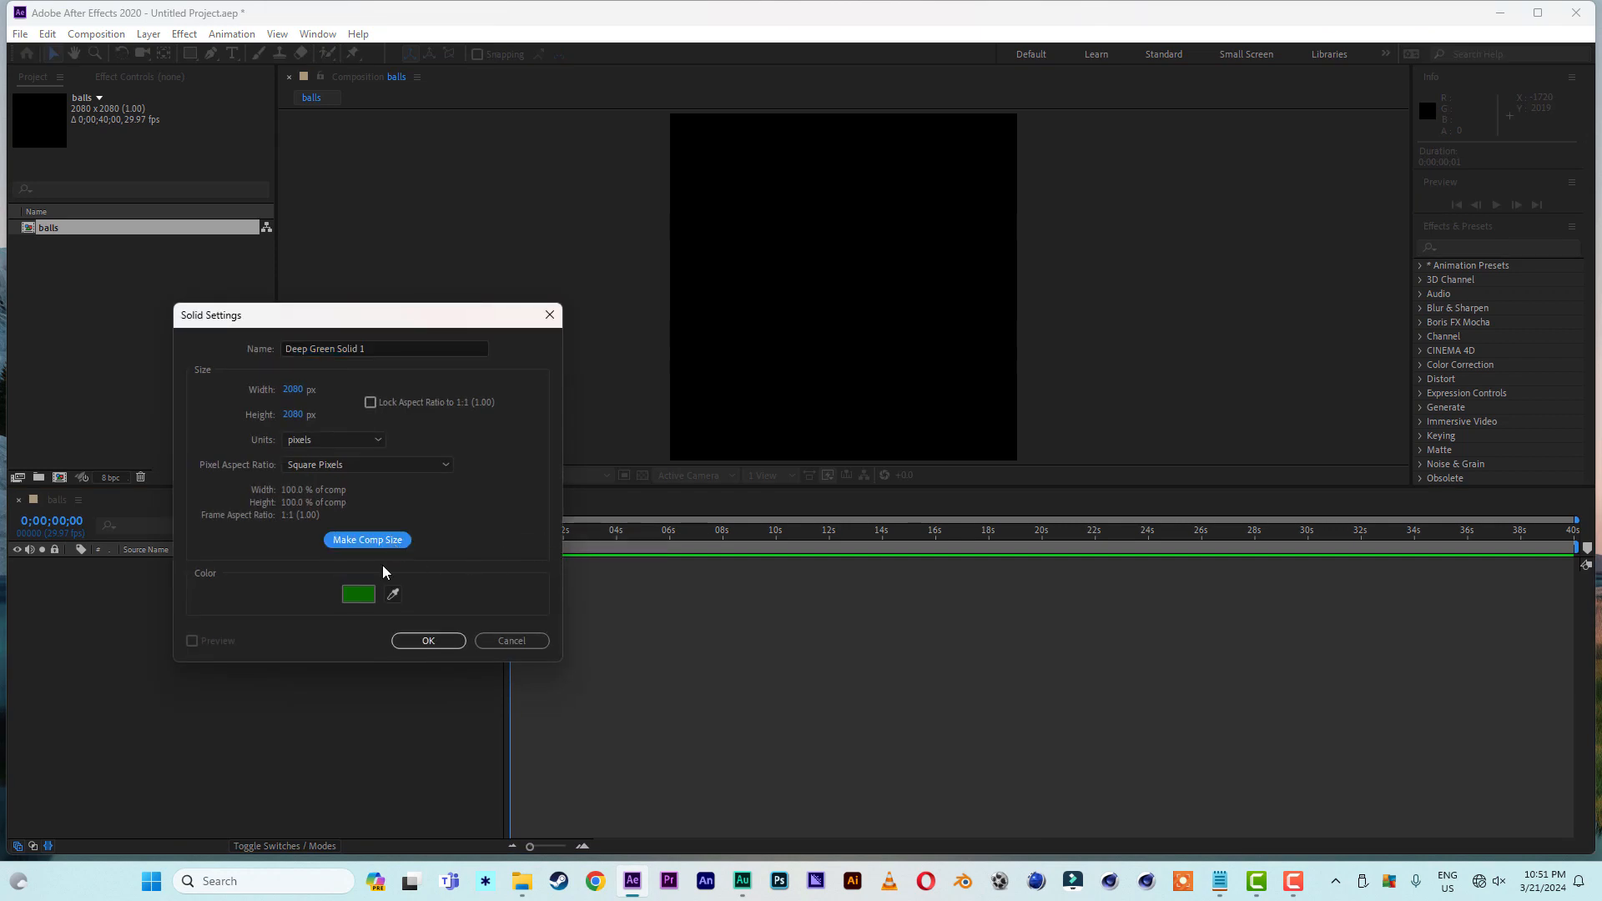
click(360, 595)
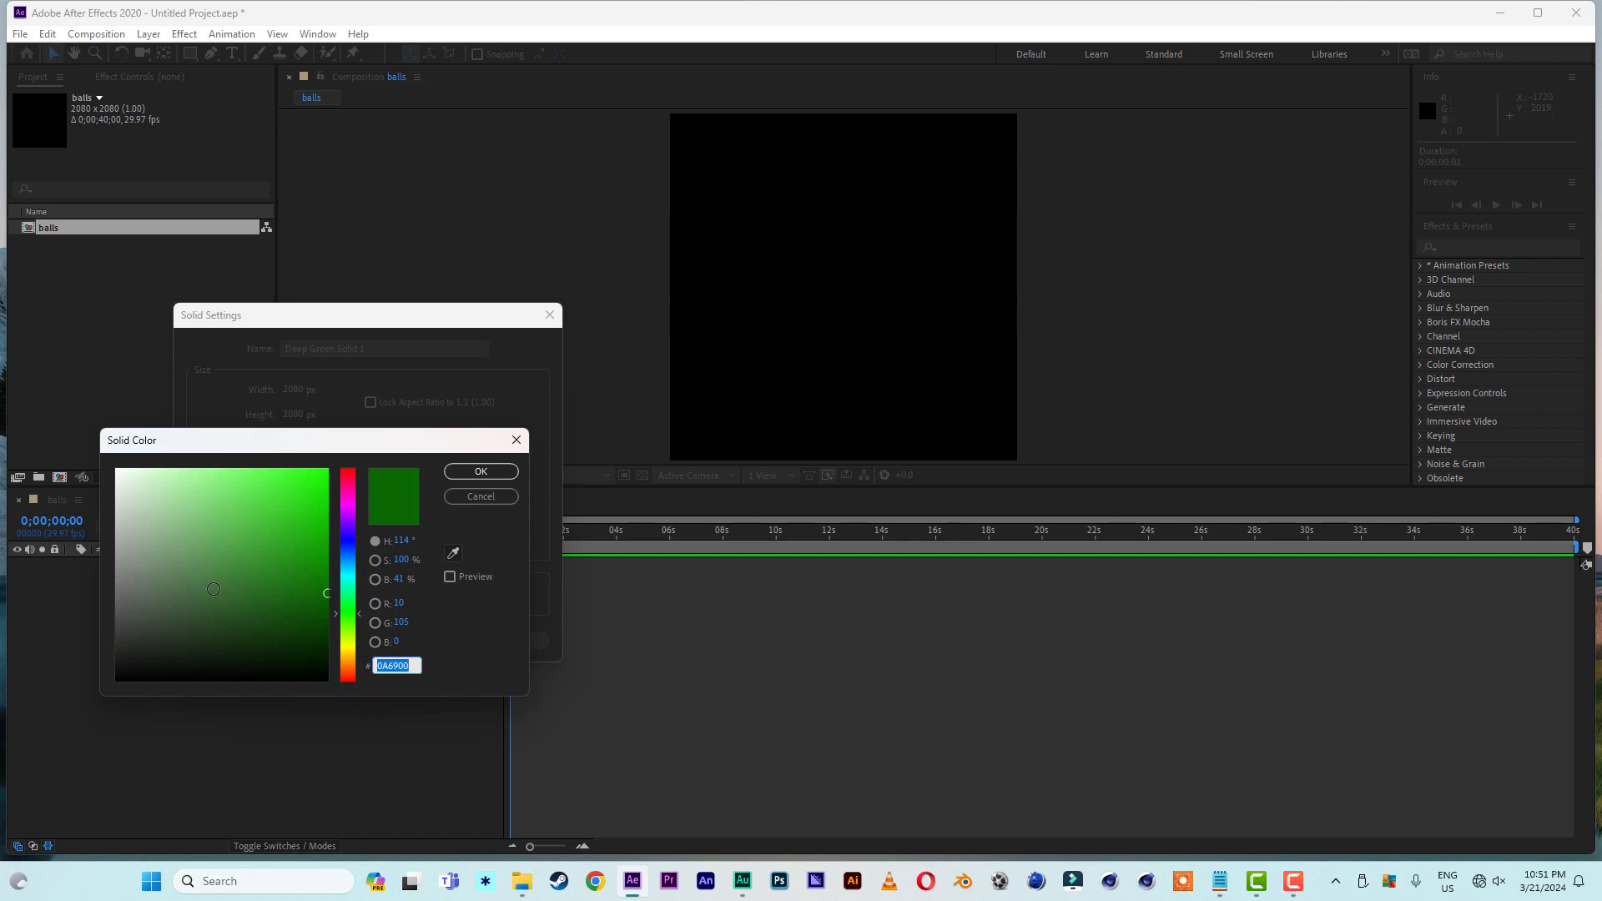
text(563300)
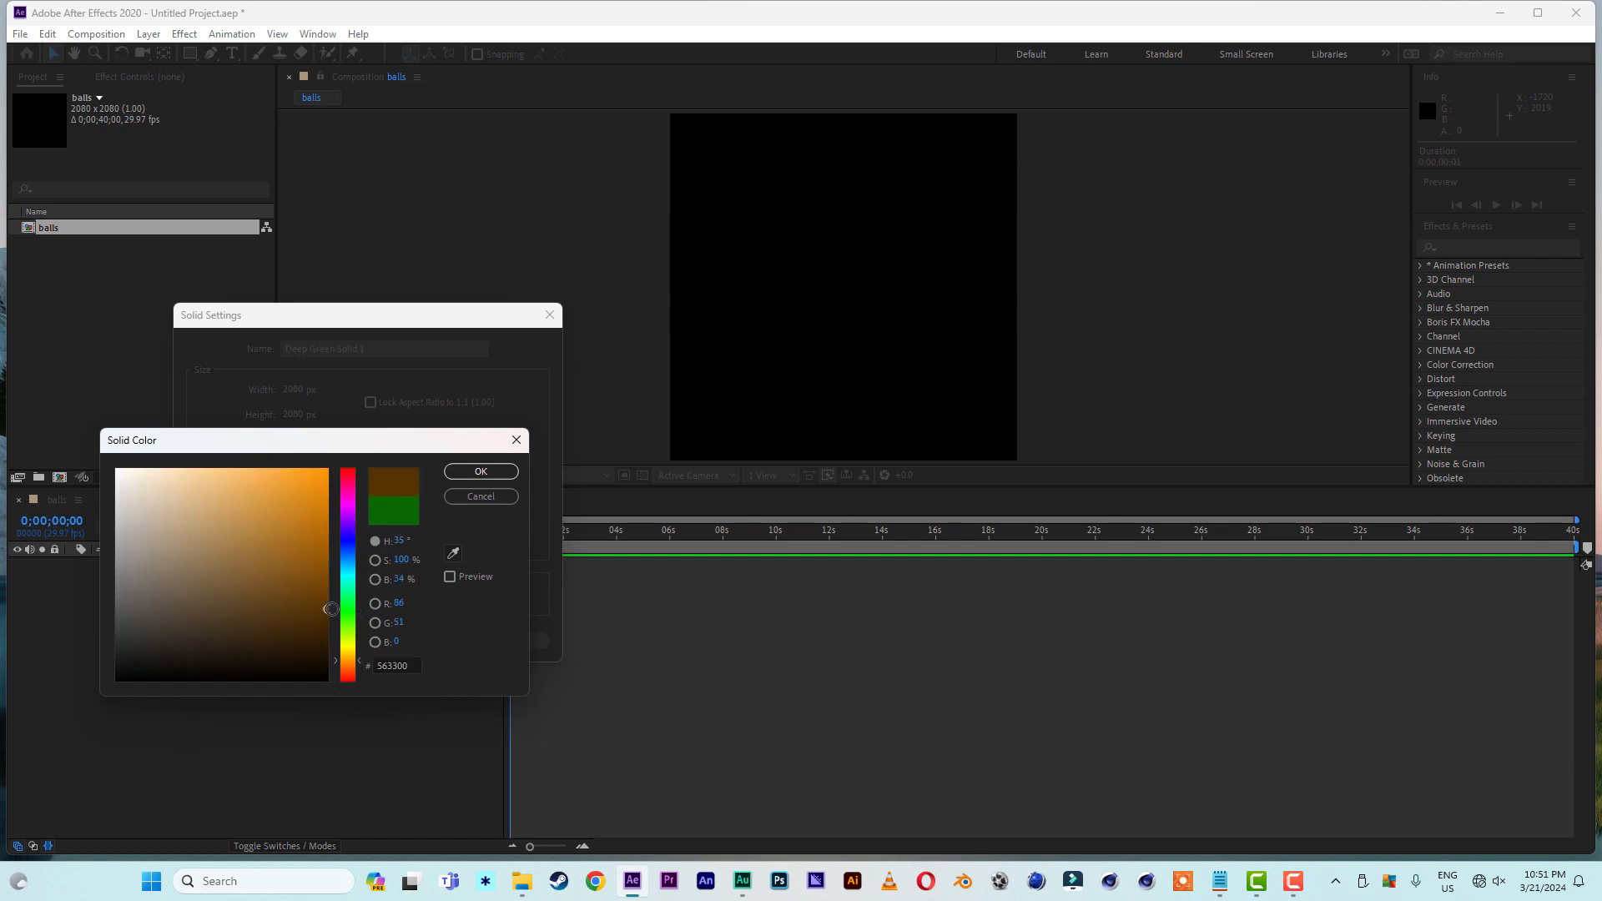
click(483, 471)
click(432, 644)
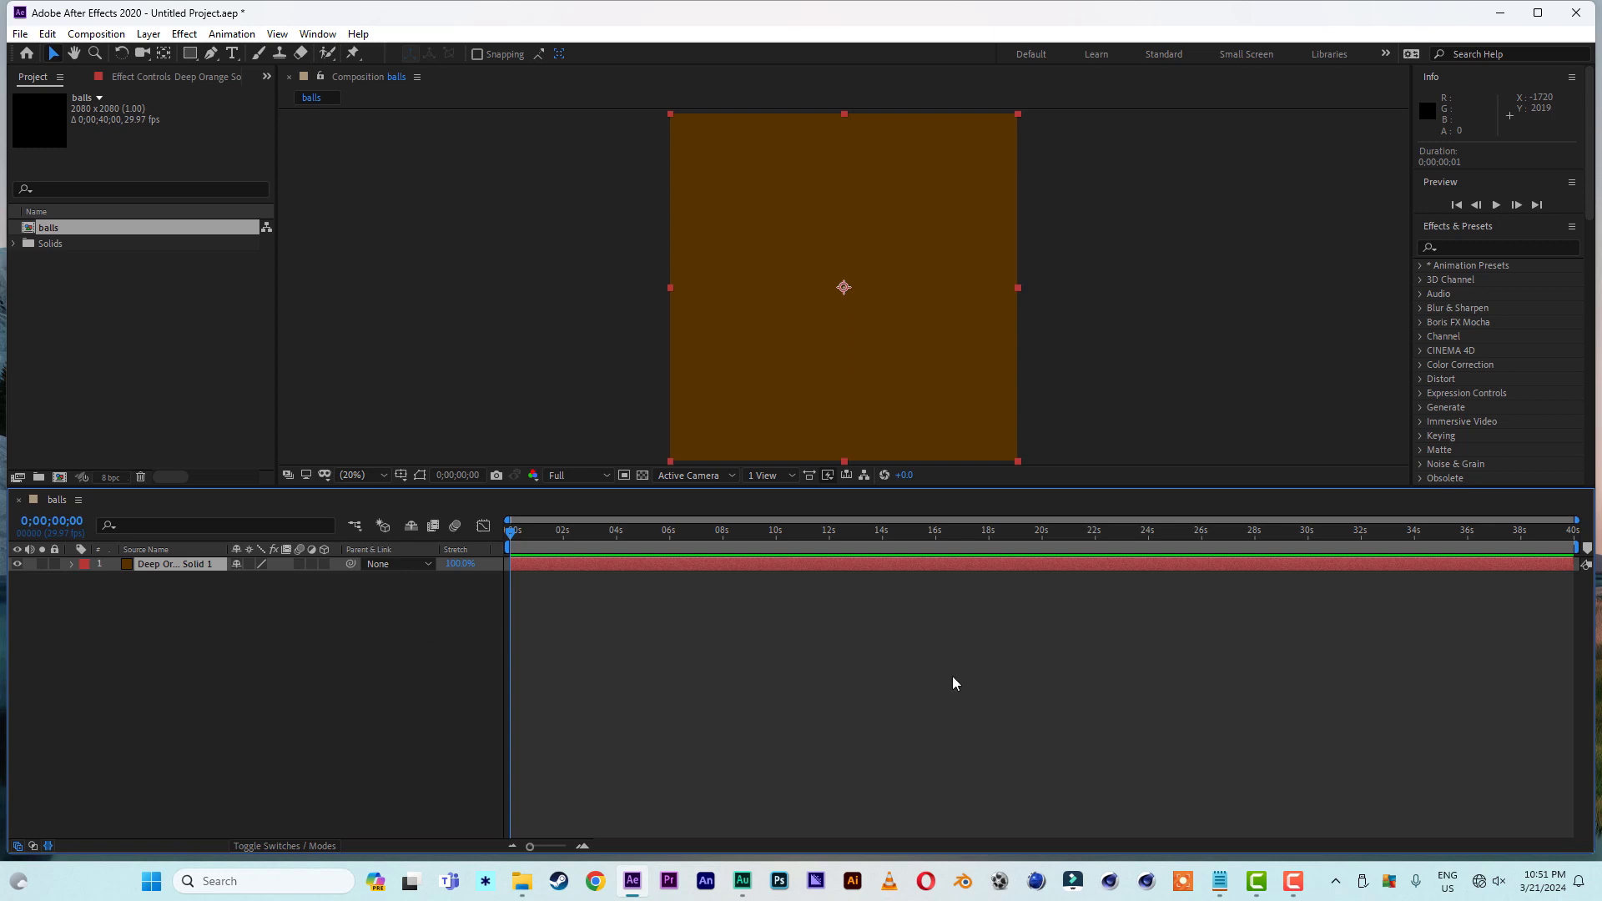
- Find the CC Ball Action effect and apply it to the brown solid layer
click(1515, 247)
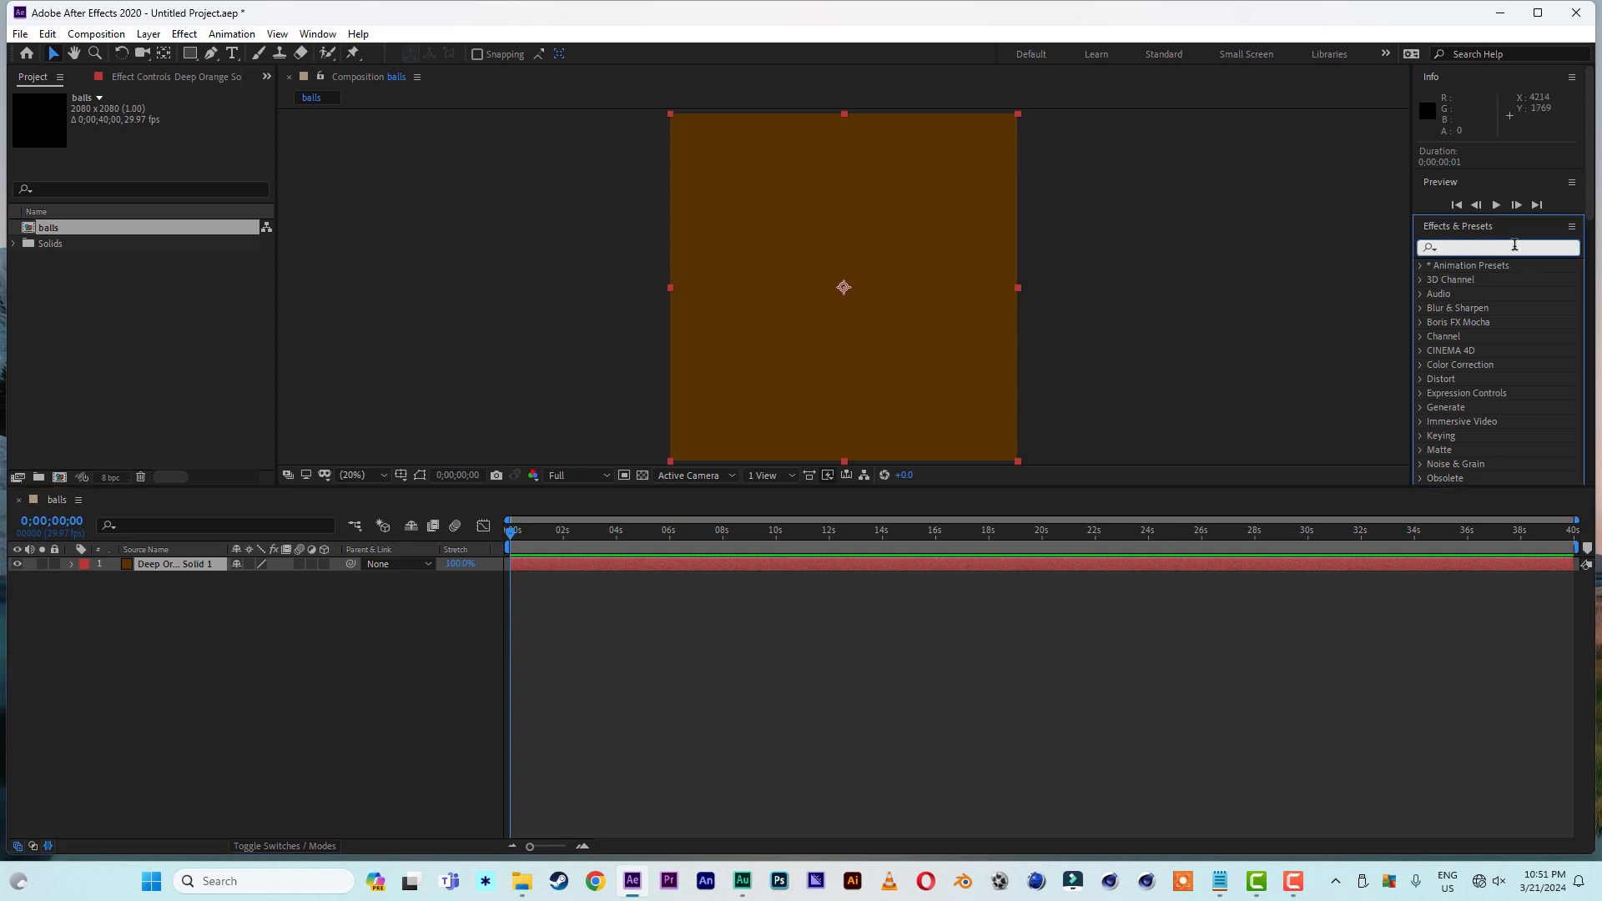
text(cc b)
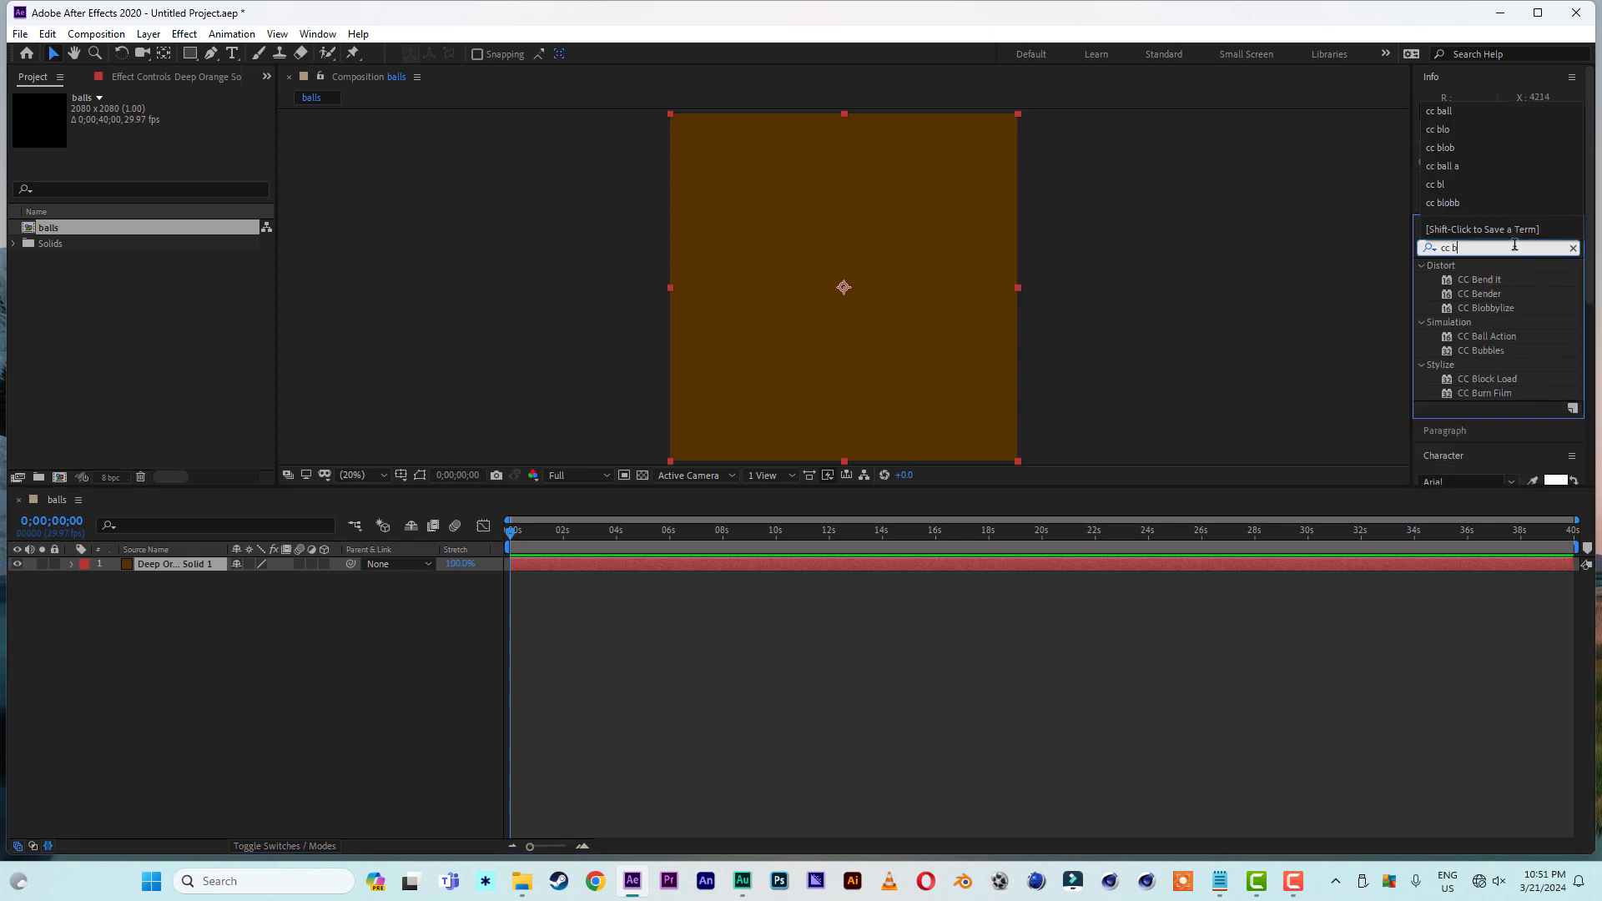
text(all)
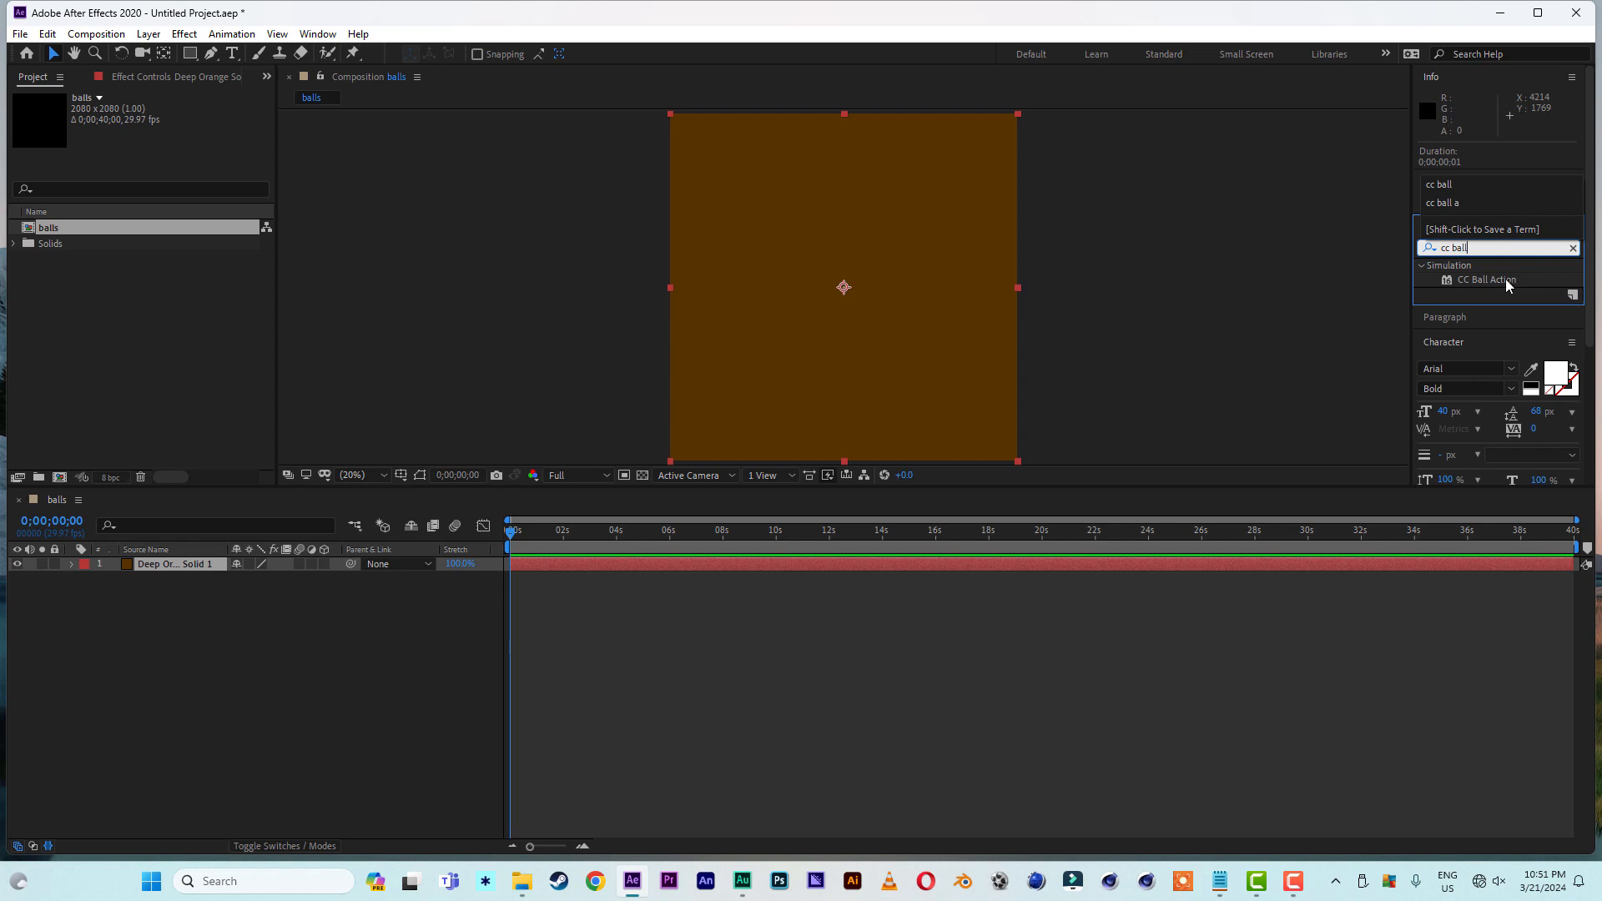
double_click(1505, 278)
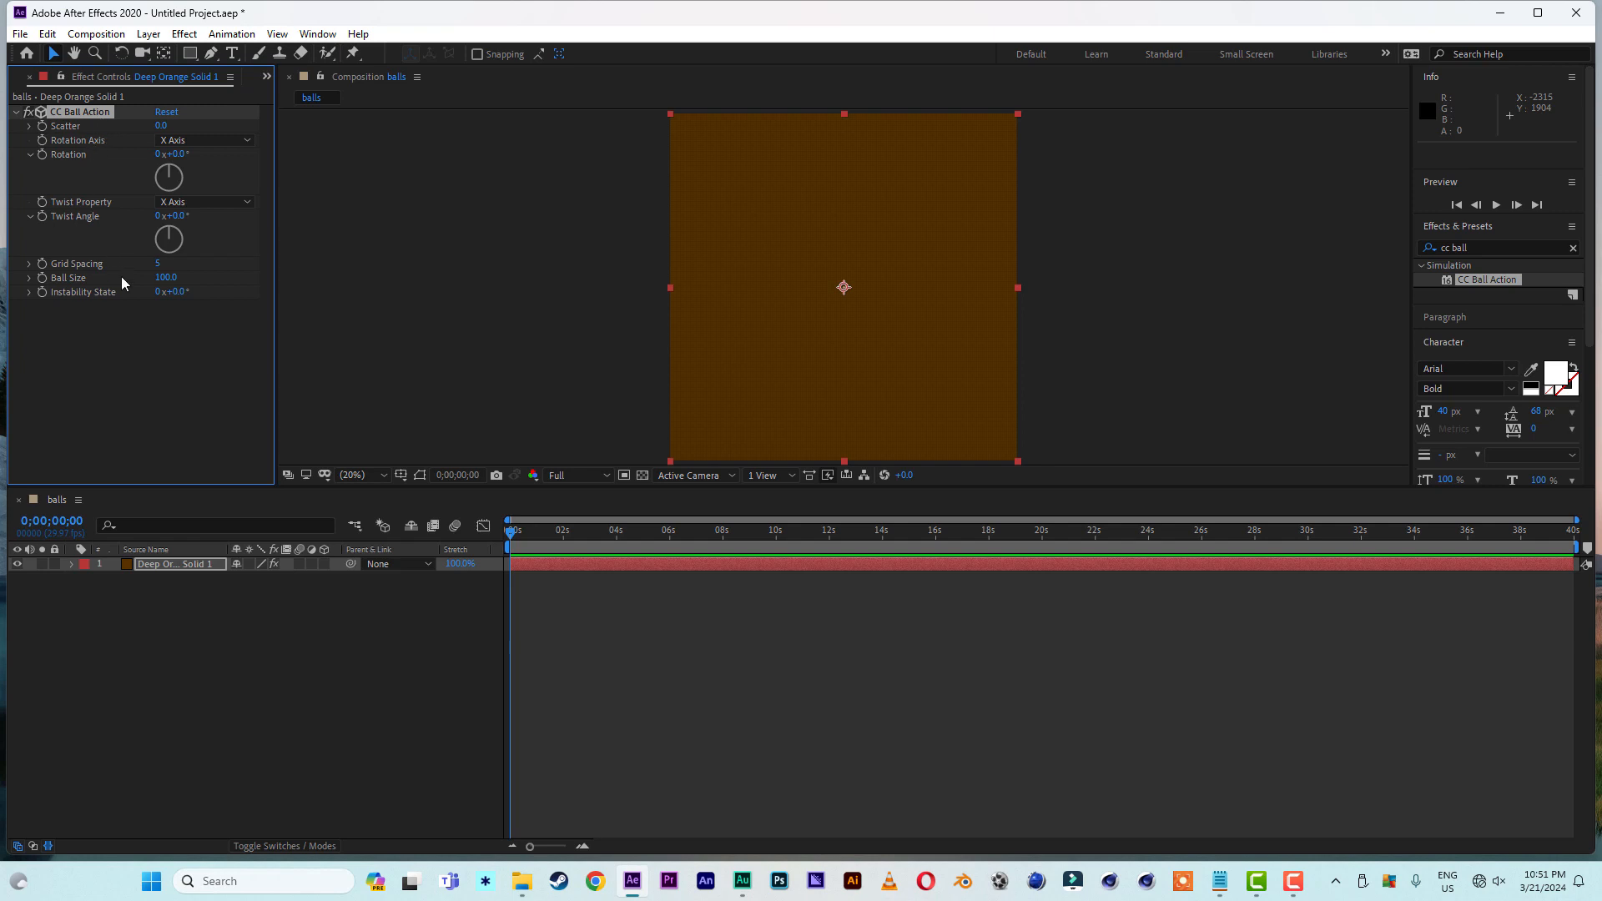
- Set CC Ball Action's grid spacing to 10 and ball size to 41 on the solid, and inspect the resulting dots
click(157, 264)
text(10)
click(116, 317)
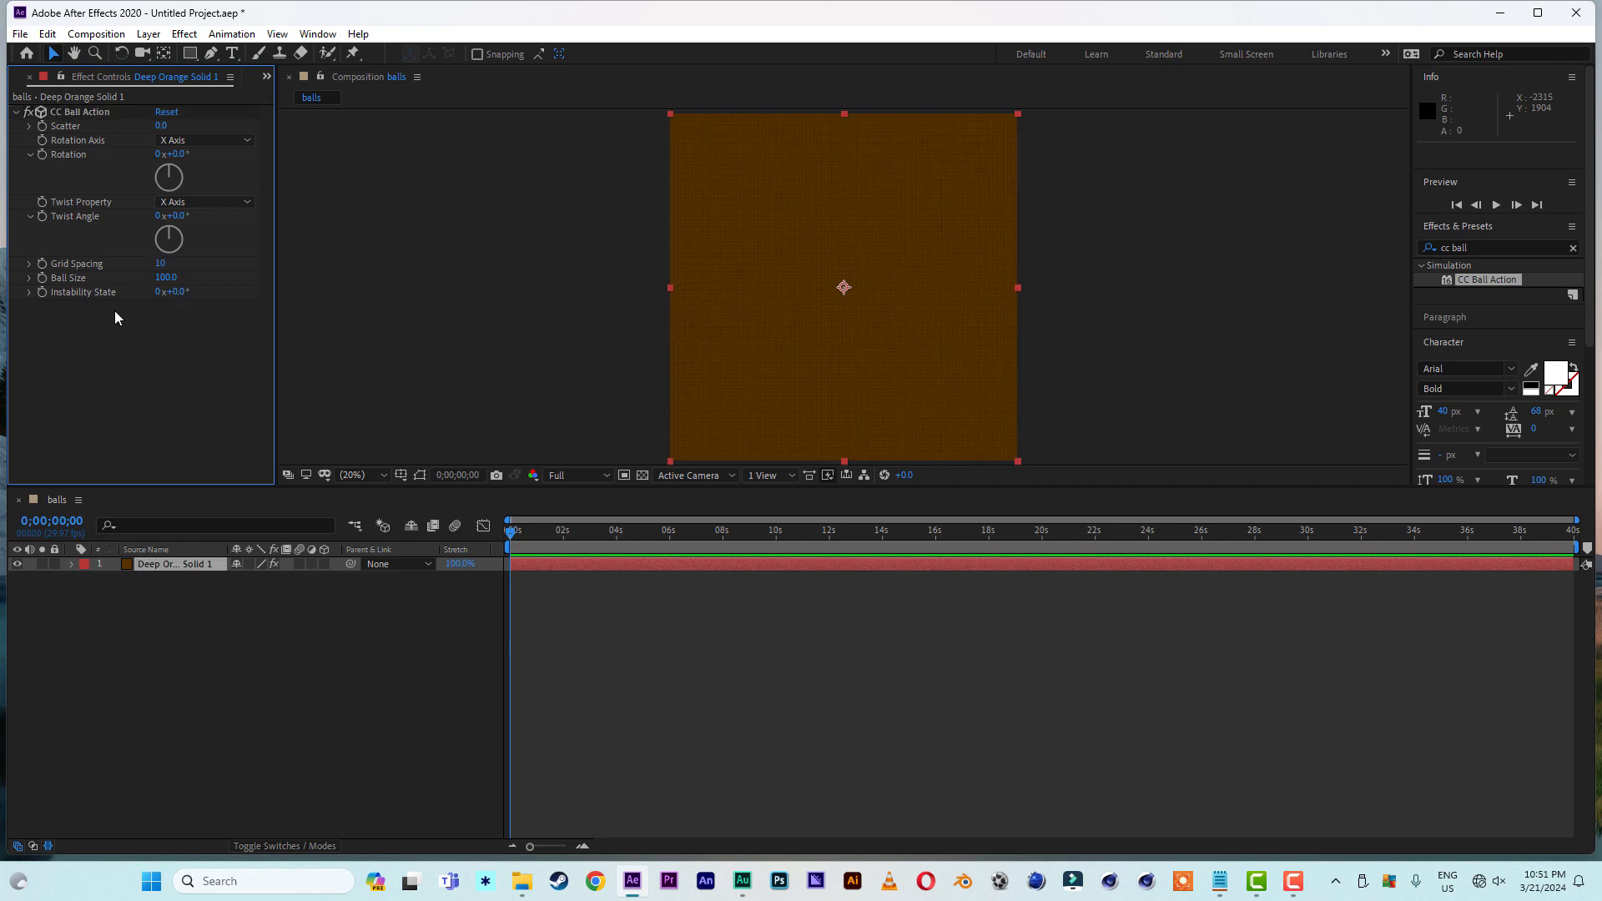
click(163, 278)
key(BackSpace)
text(41)
click(192, 383)
key(slash)
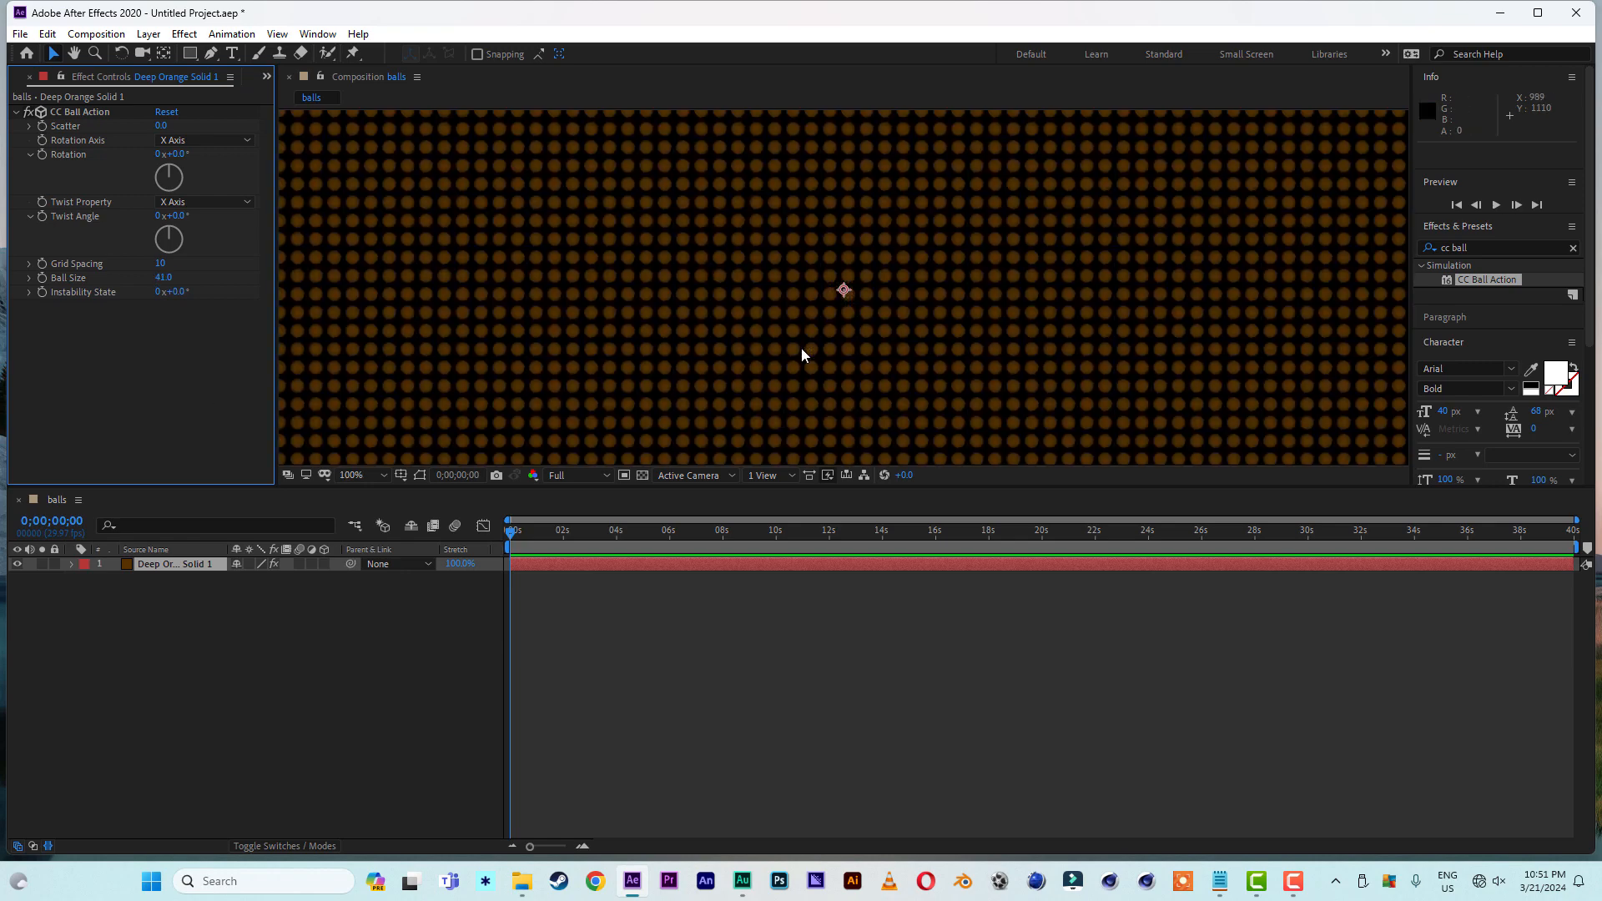
key(shift+slash)
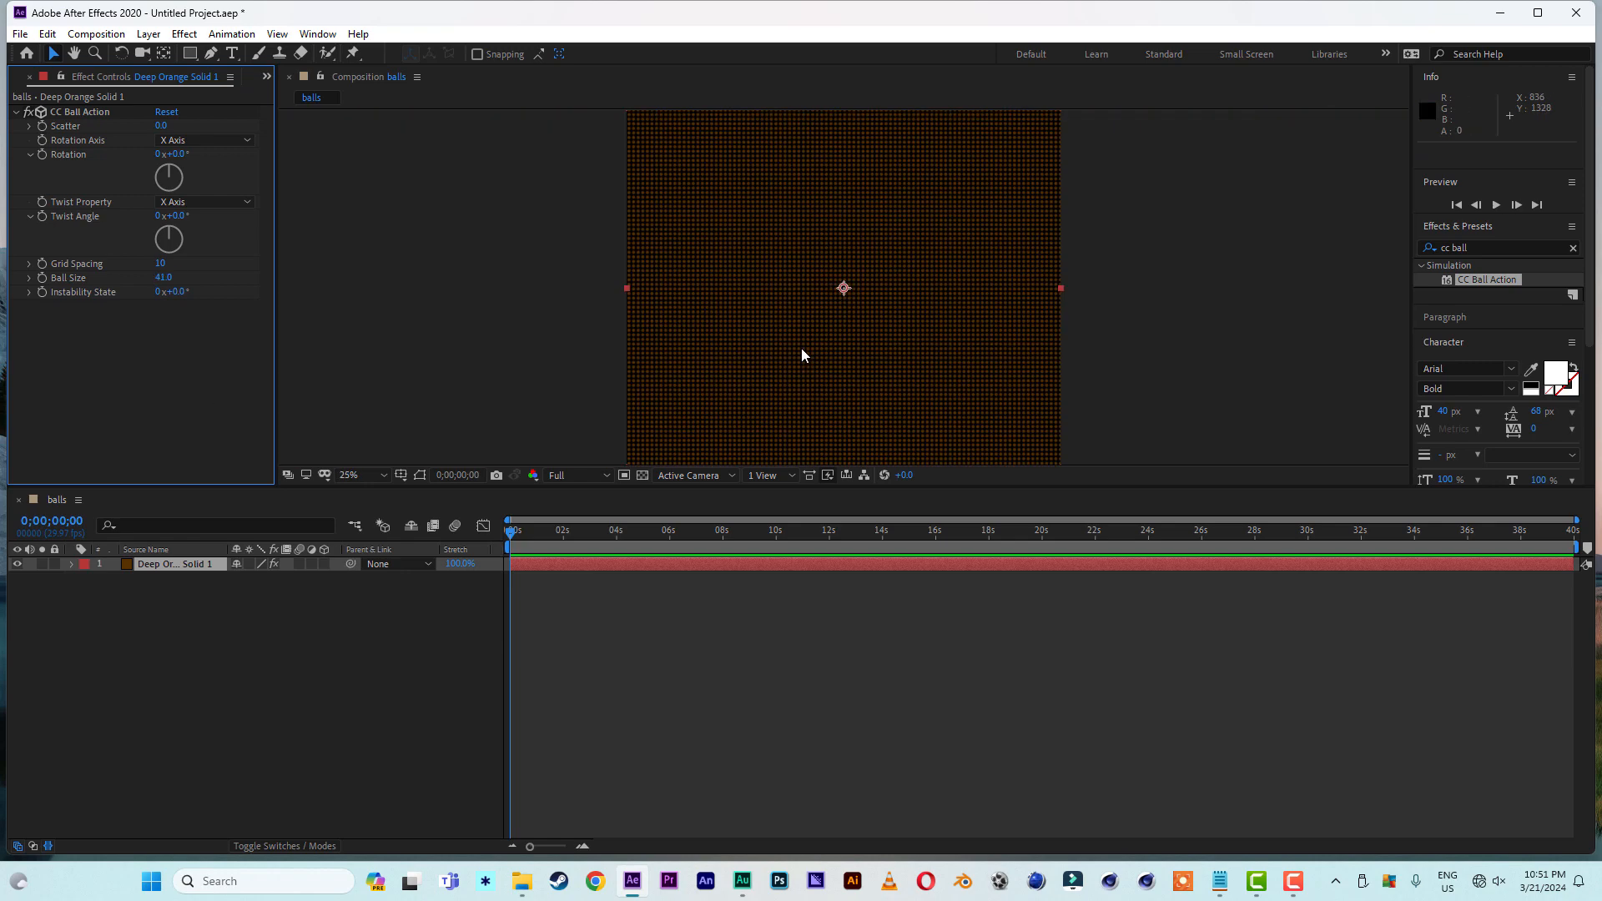
click(362, 474)
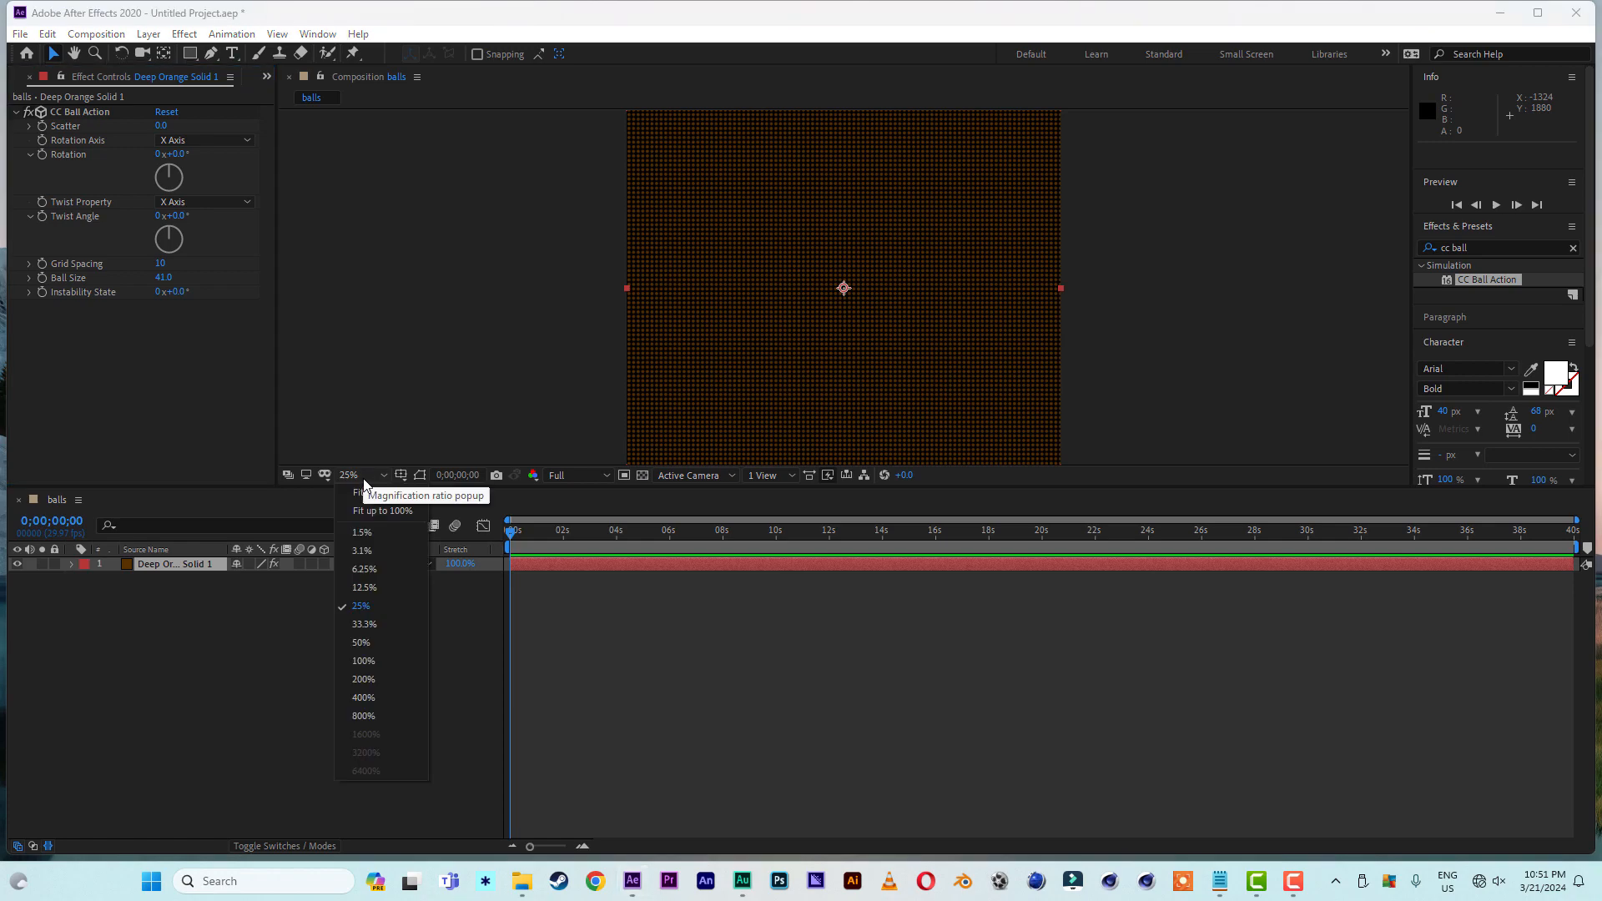
click(364, 492)
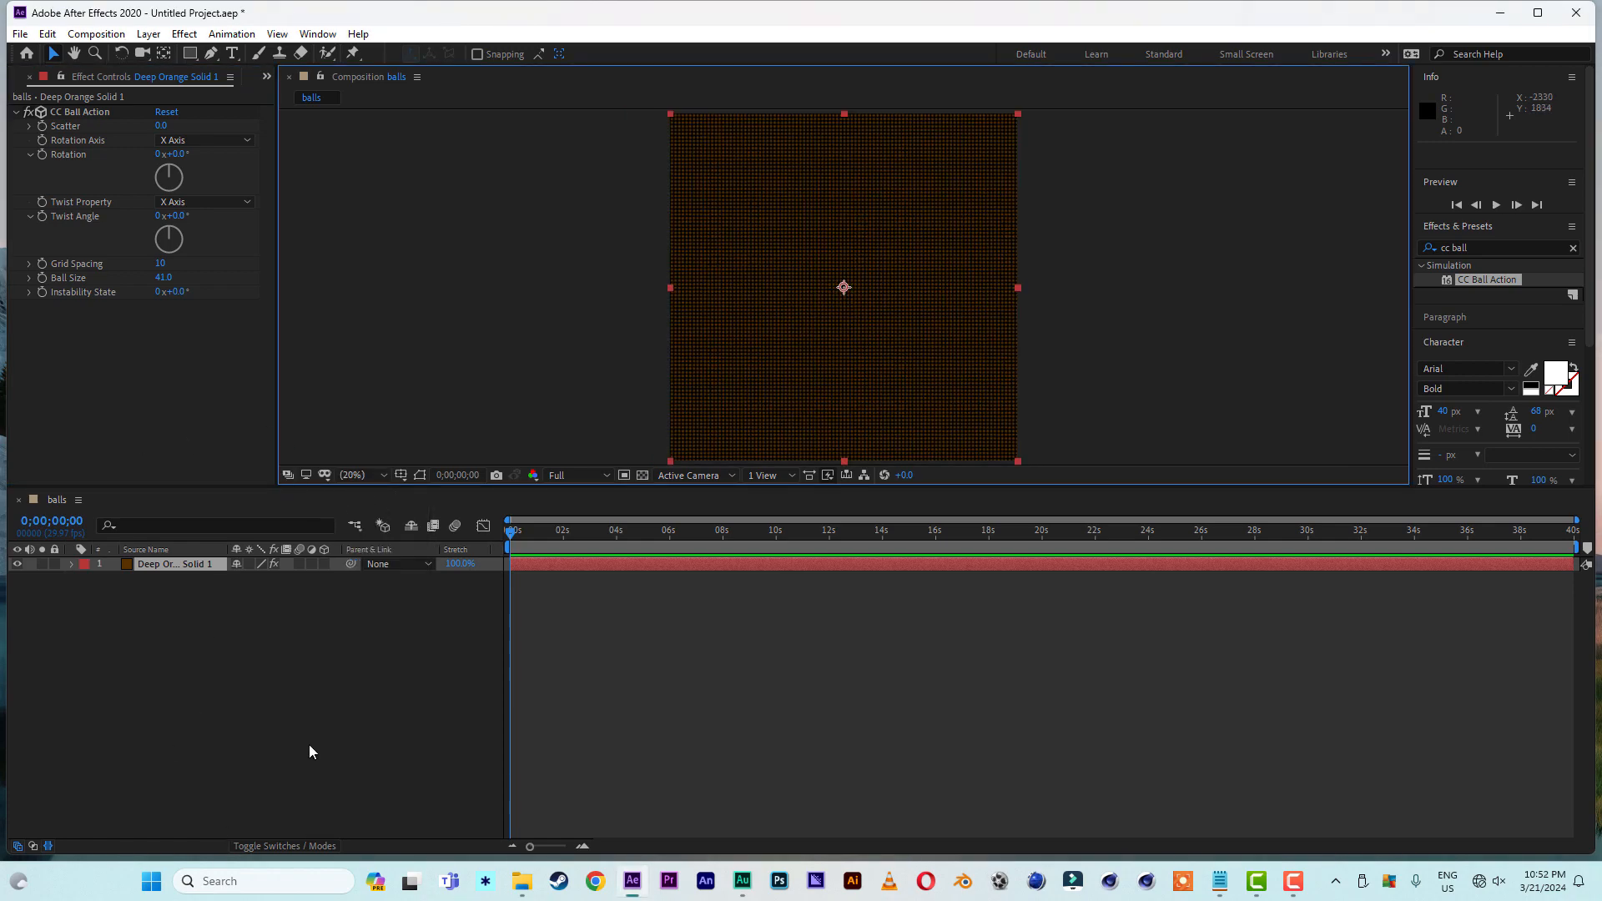
- Add a new adjustment layer above the solid in the balls composition
right_click(155, 485)
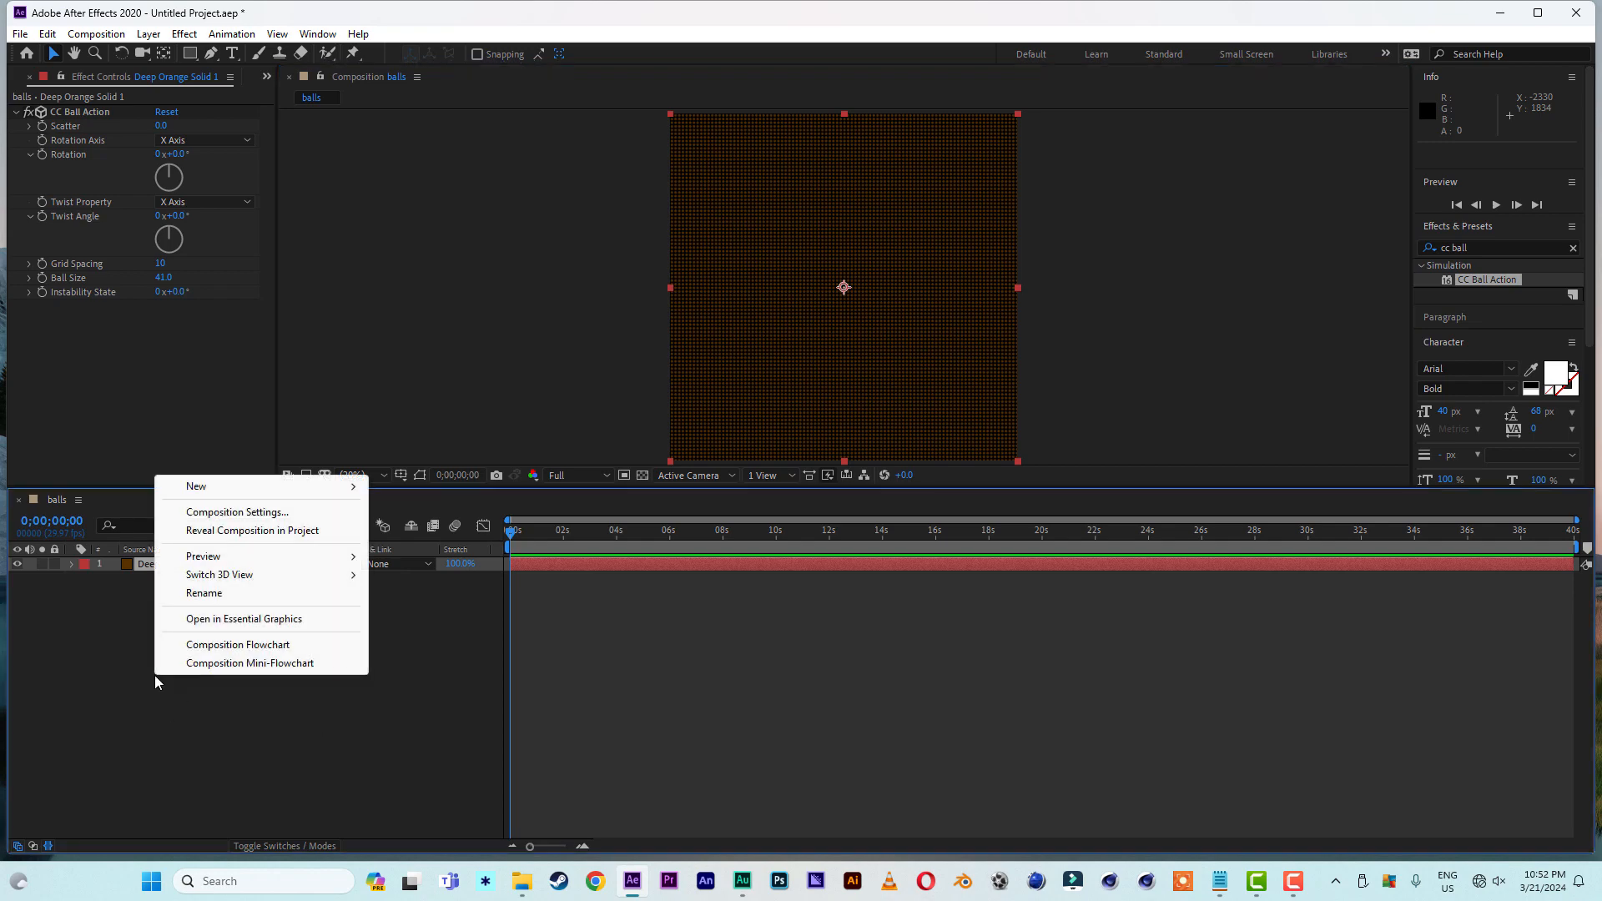
click(126, 687)
right_click(125, 689)
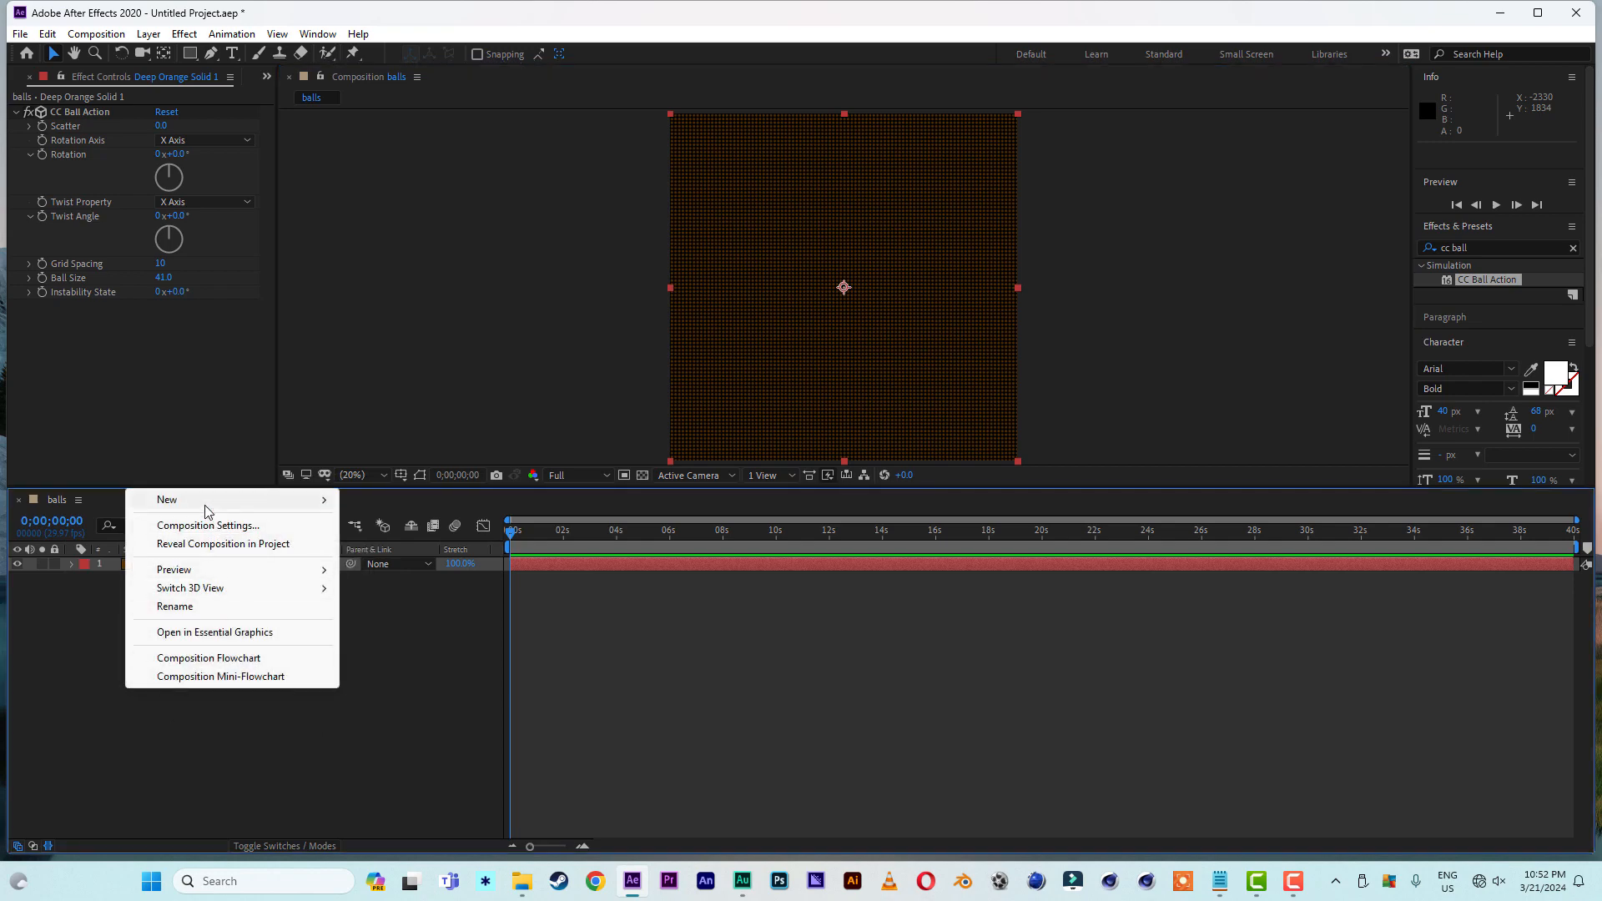
mouse_move(207, 507)
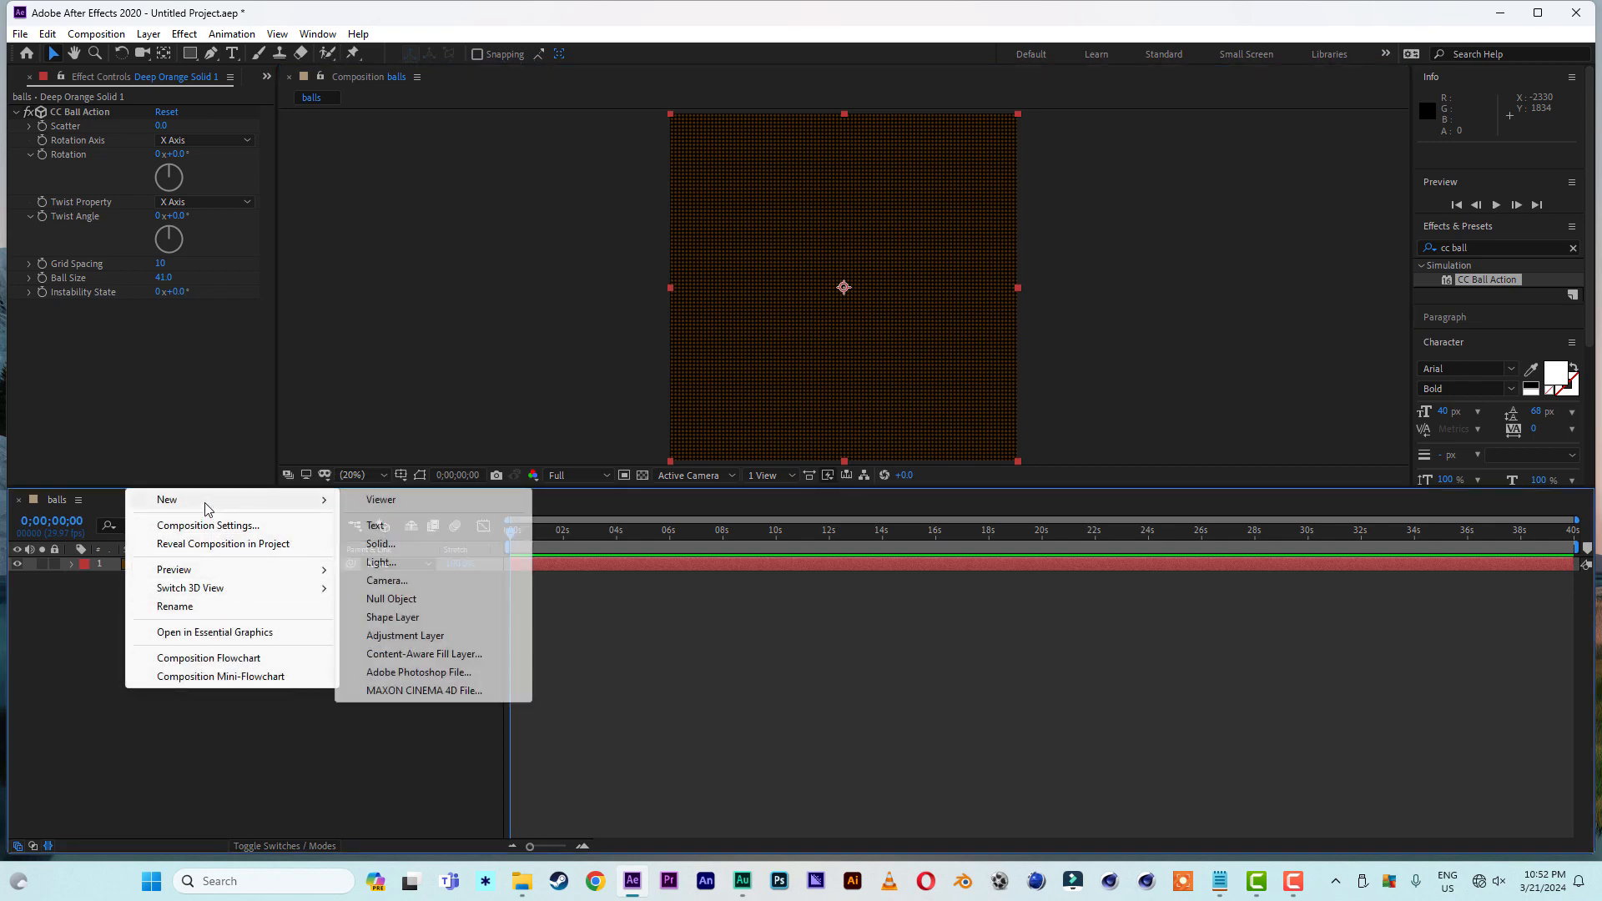
click(404, 636)
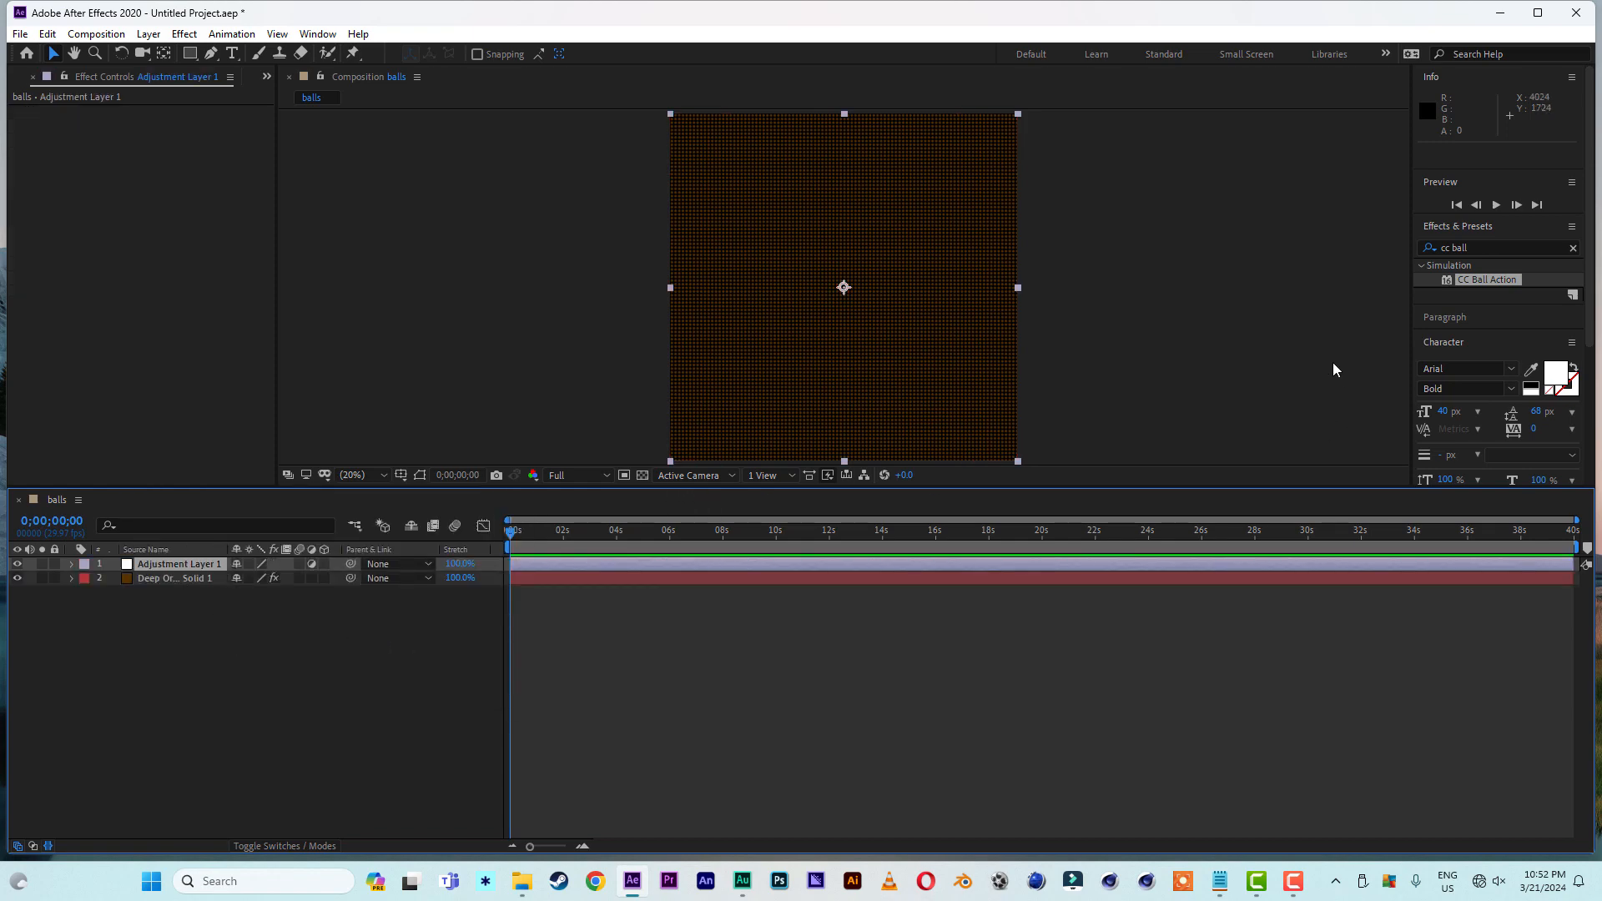
- Apply the CC Light Sweep effect to the adjustment layer and move its center to about 1035, 1050 in the middle of the frame
drag(1478, 247, 1421, 249)
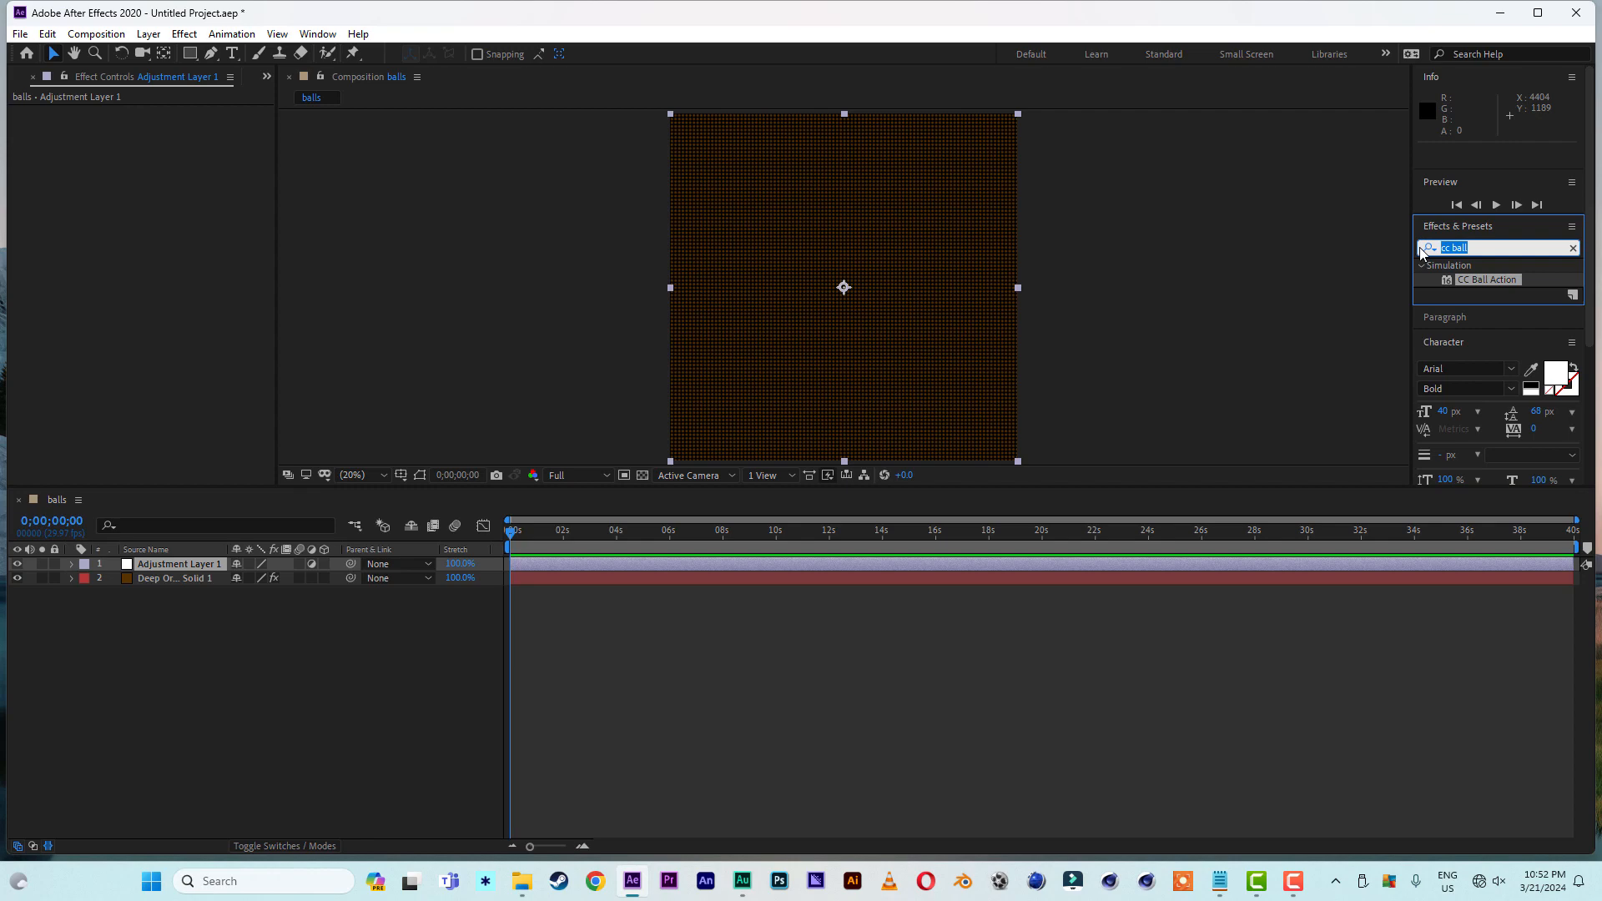
click(1423, 248)
text(cc)
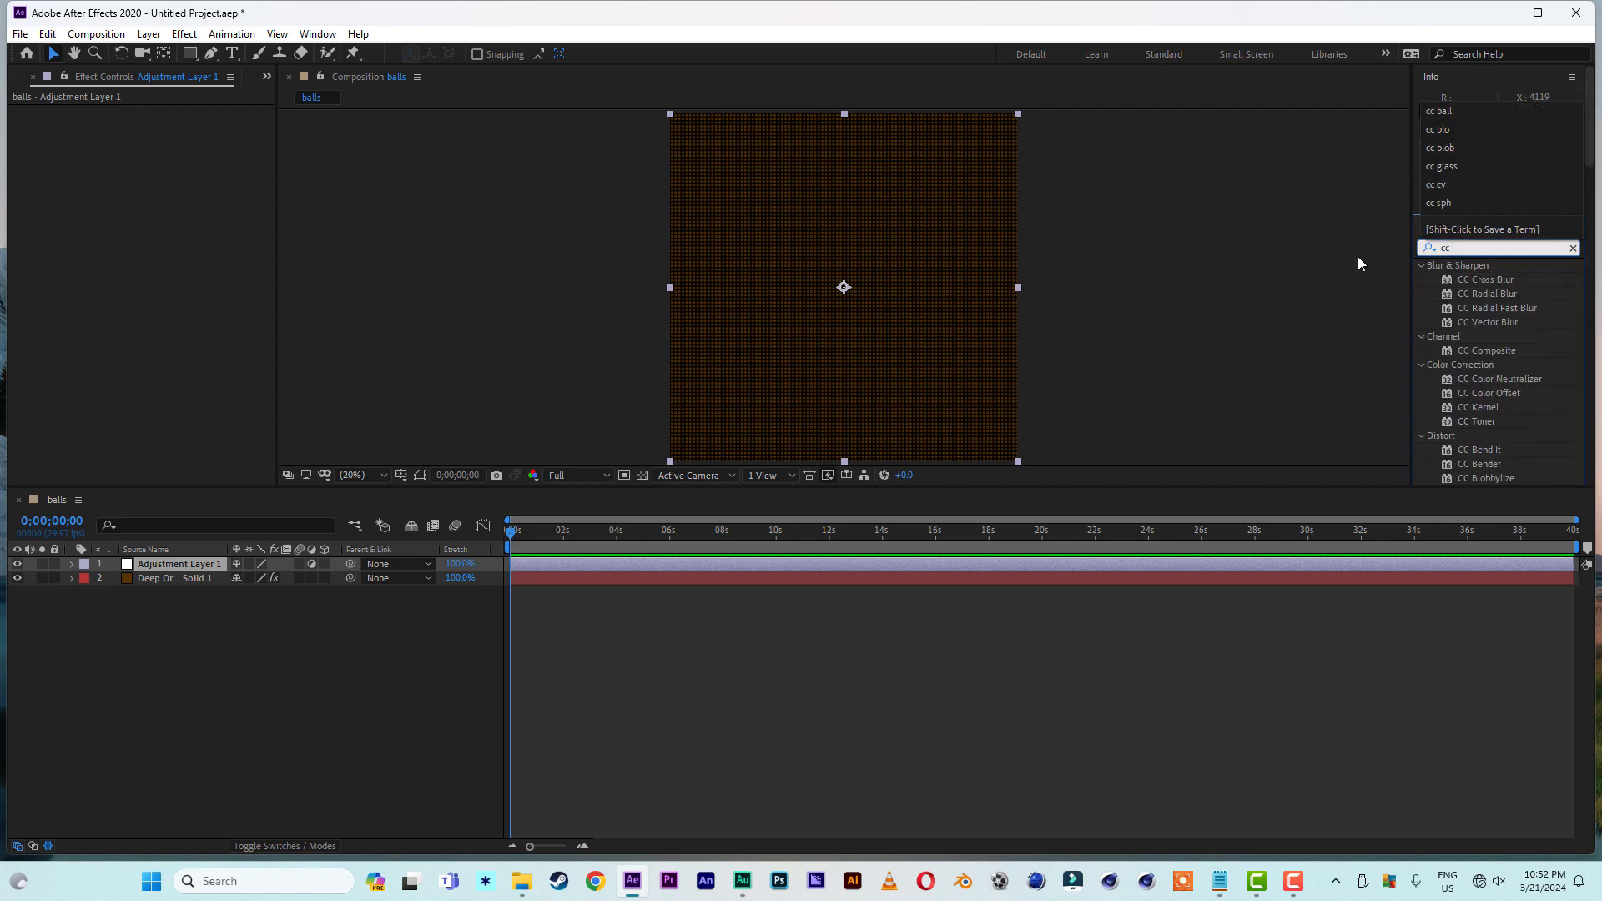
text( ligh)
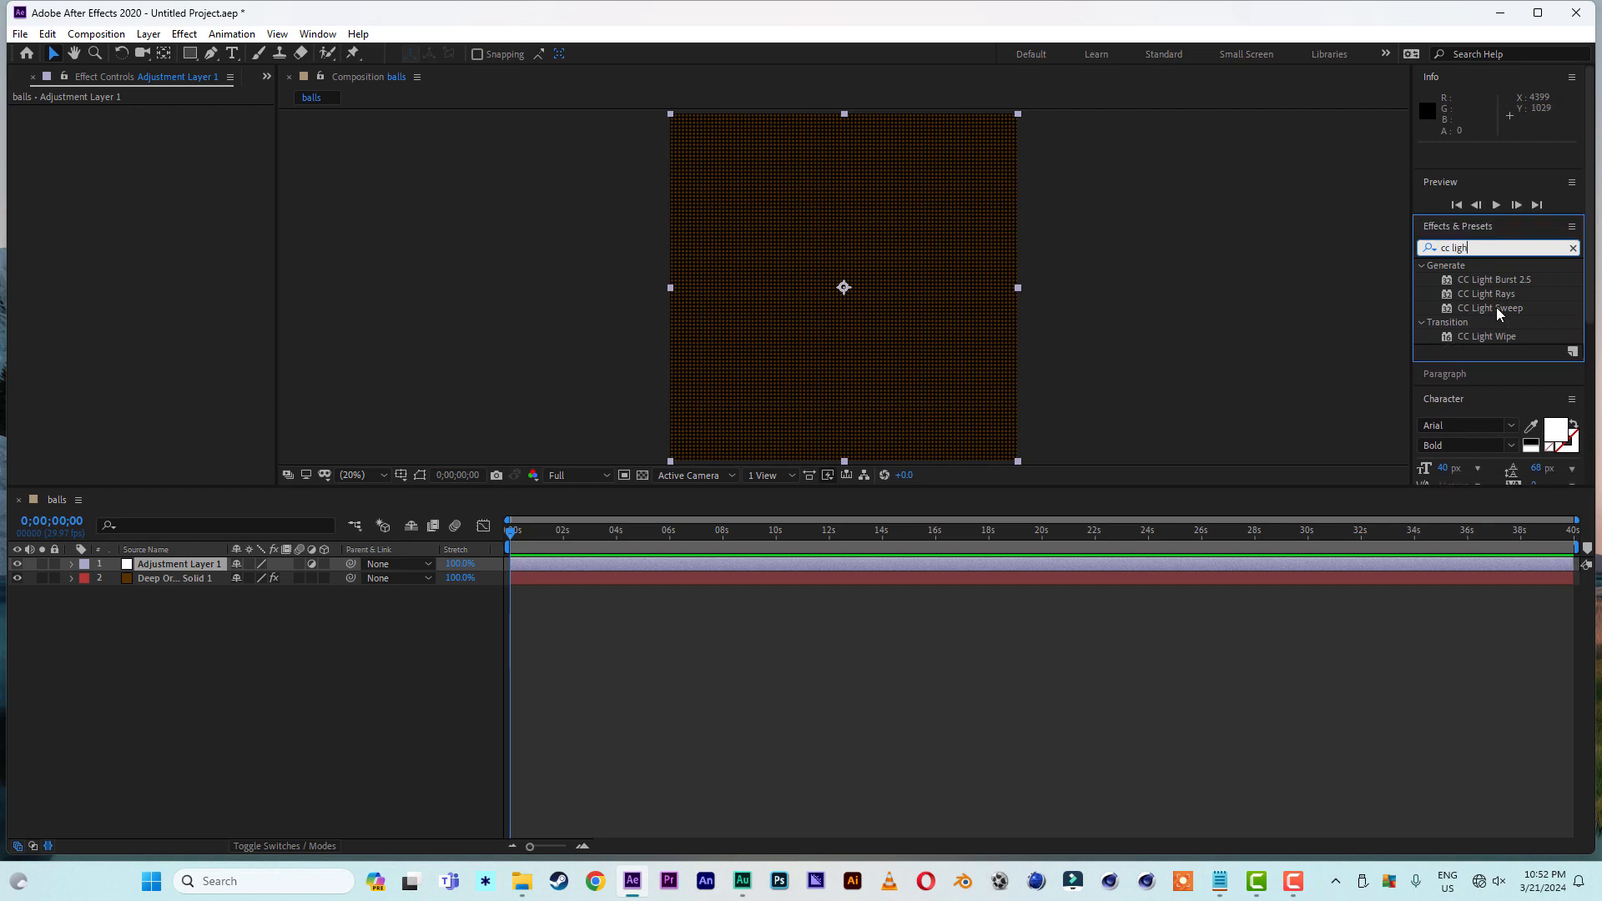
double_click(1496, 307)
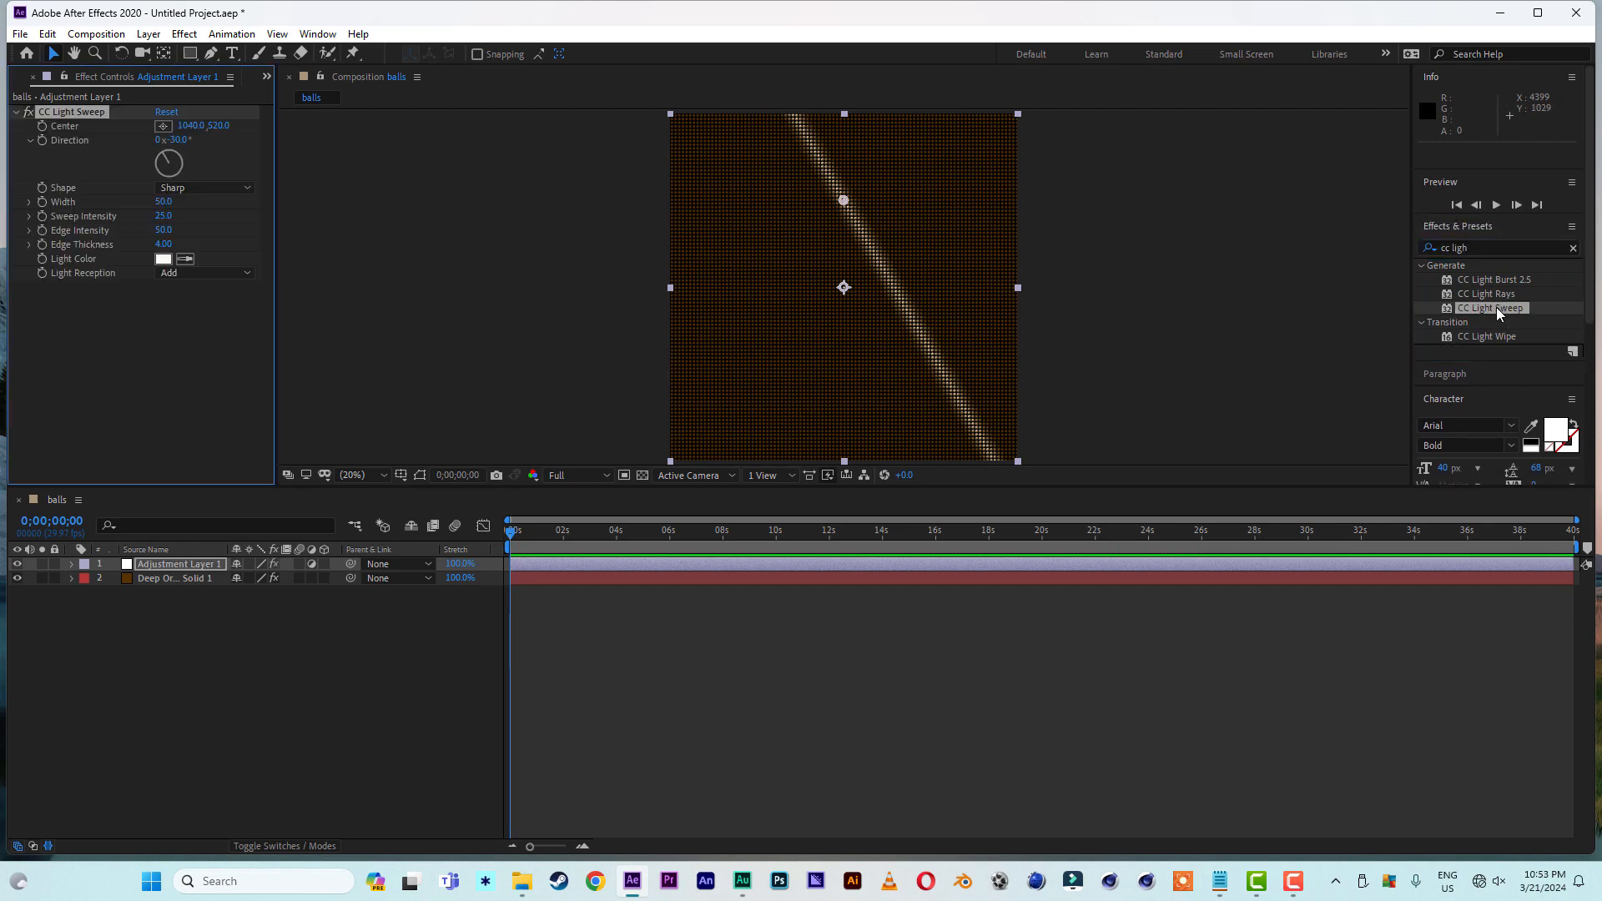
drag(844, 201, 844, 288)
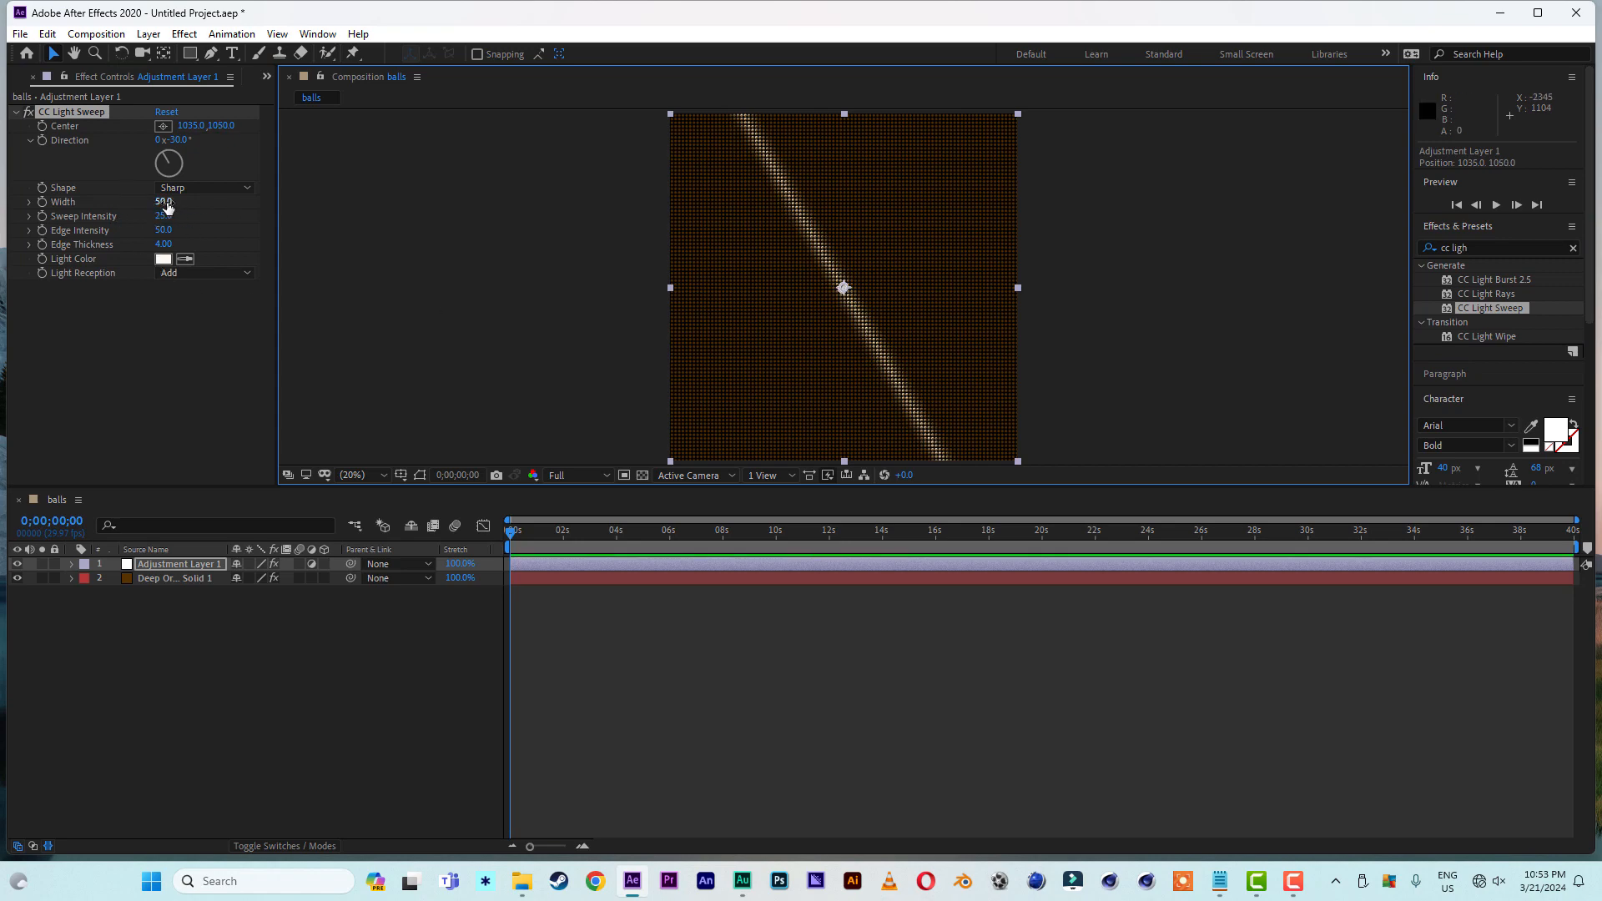
- Set the CC Light Sweep width to 255 and its direction to -47° so the beam runs diagonally across the frame
drag(164, 201, 238, 204)
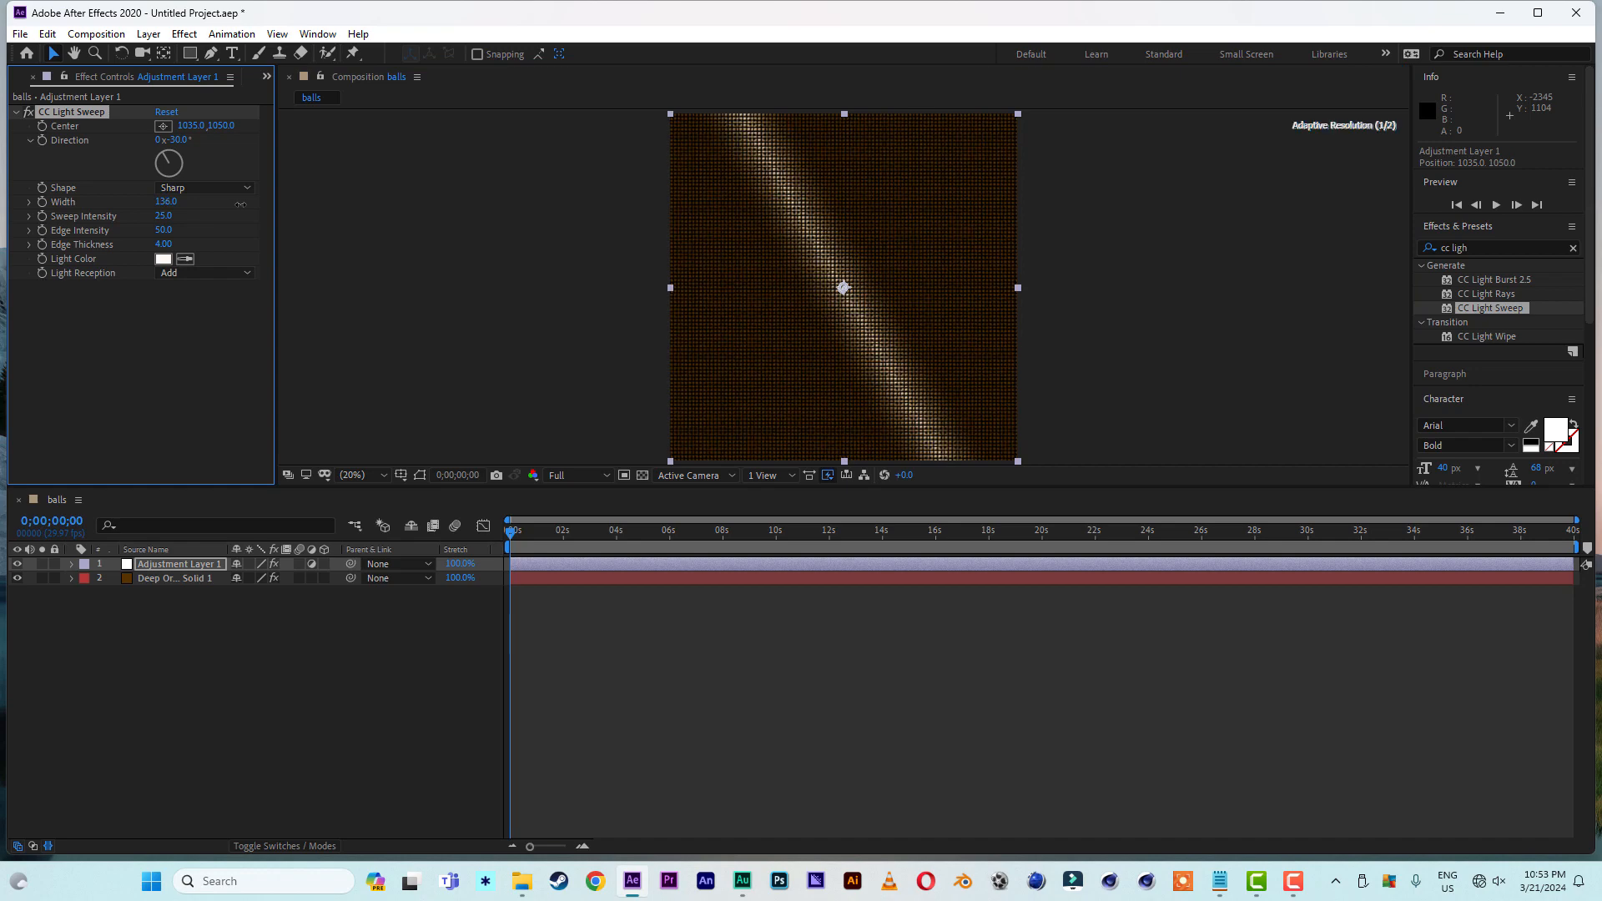
click(171, 203)
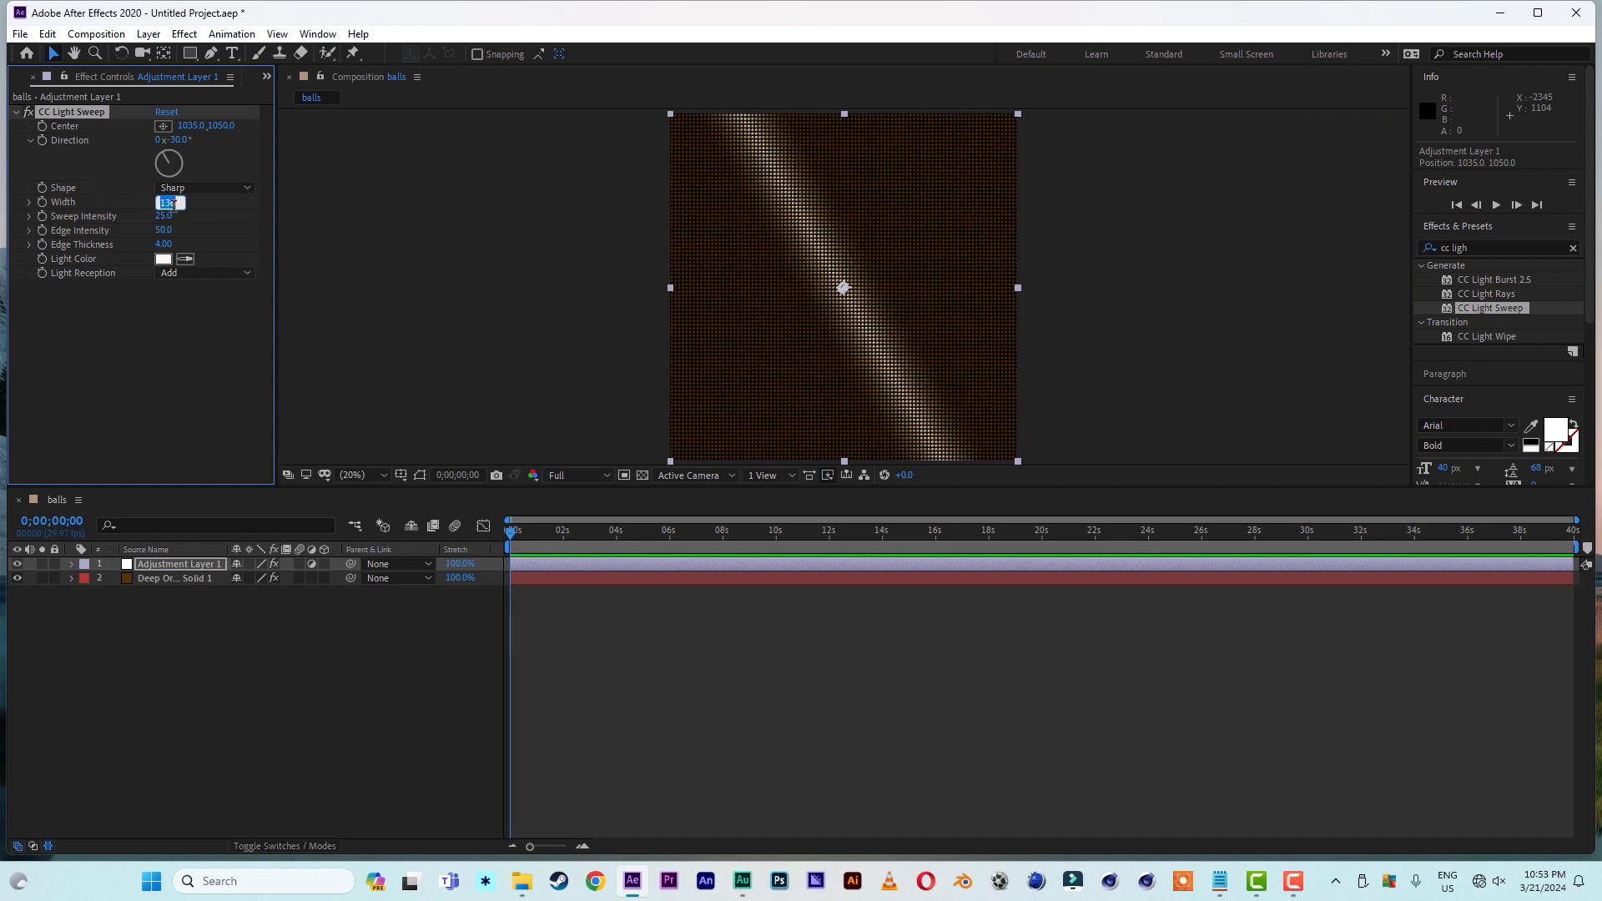
text(150)
click(203, 364)
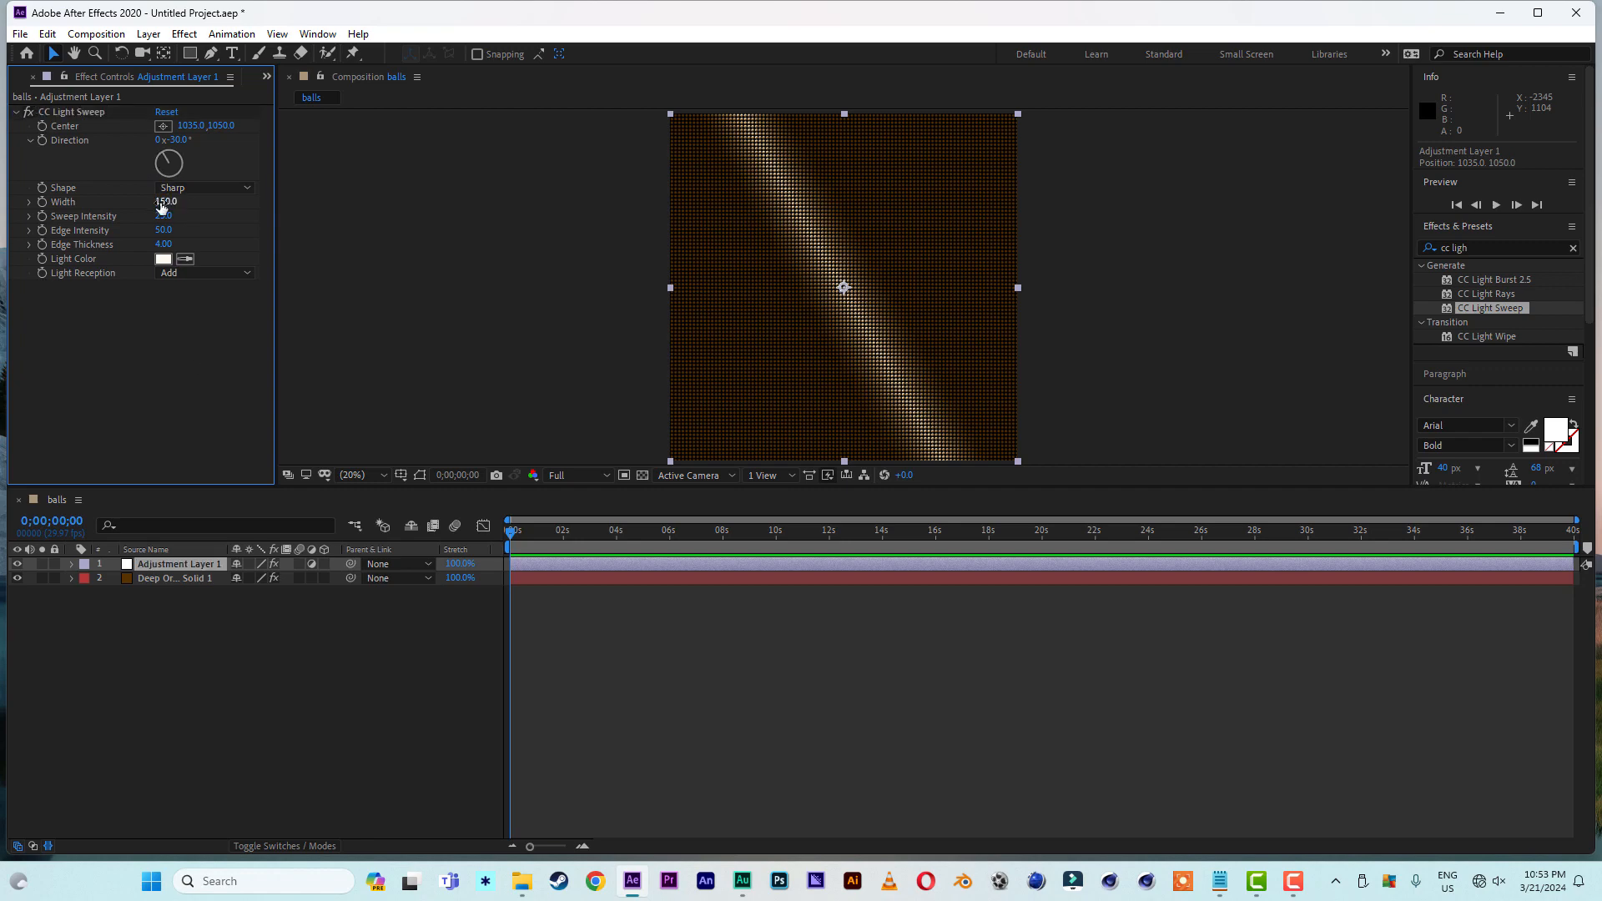
drag(162, 207, 250, 207)
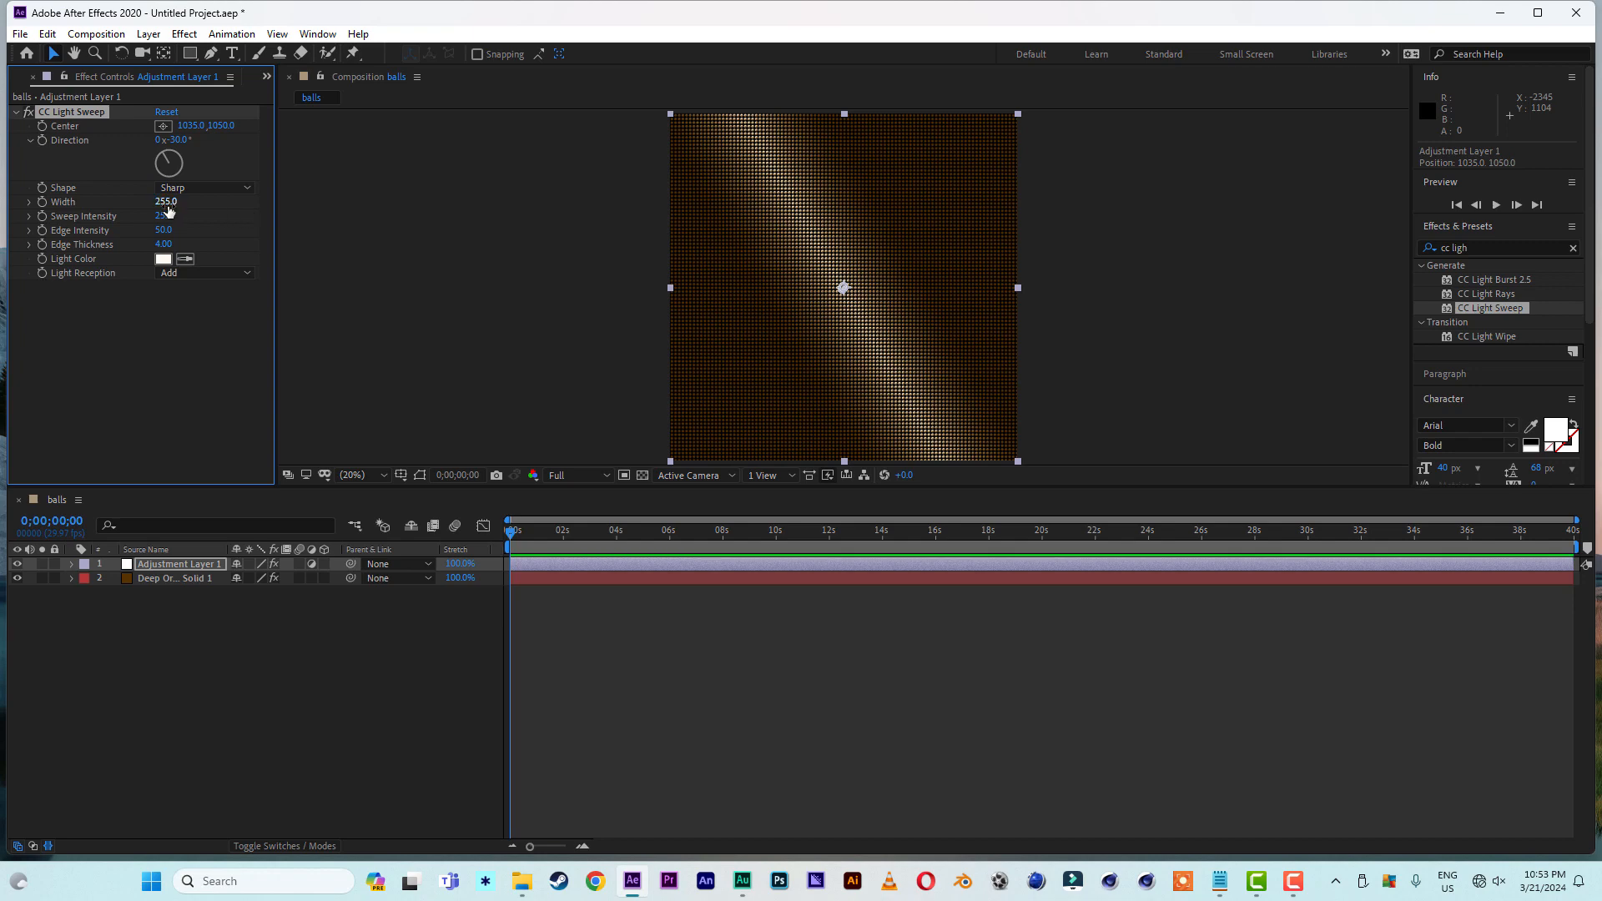
click(218, 212)
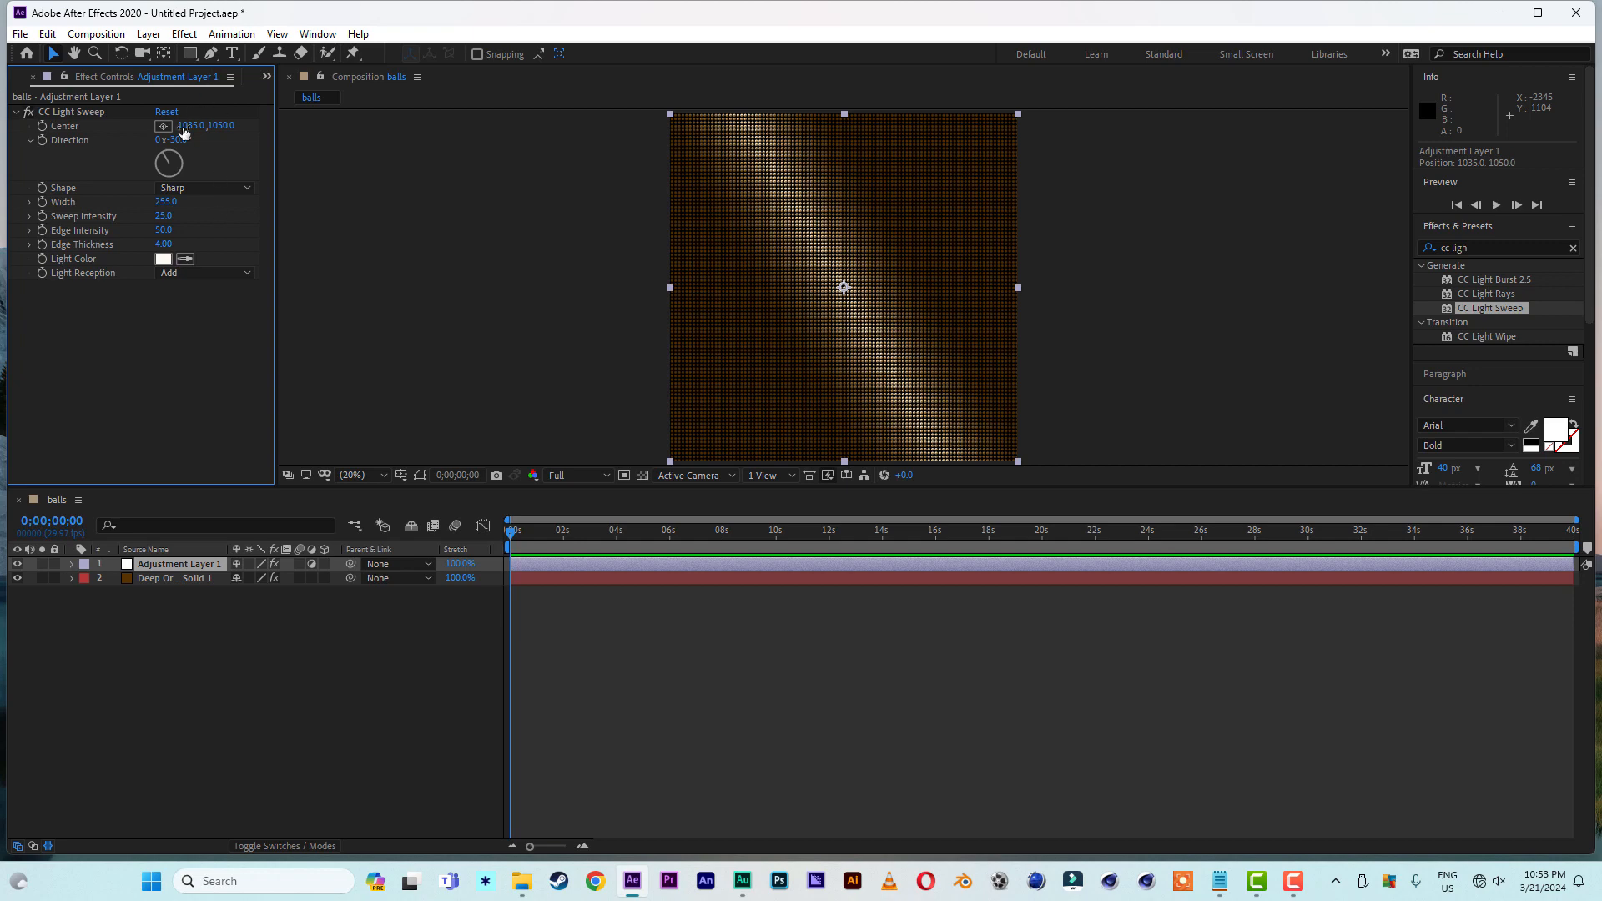
drag(177, 139, 207, 163)
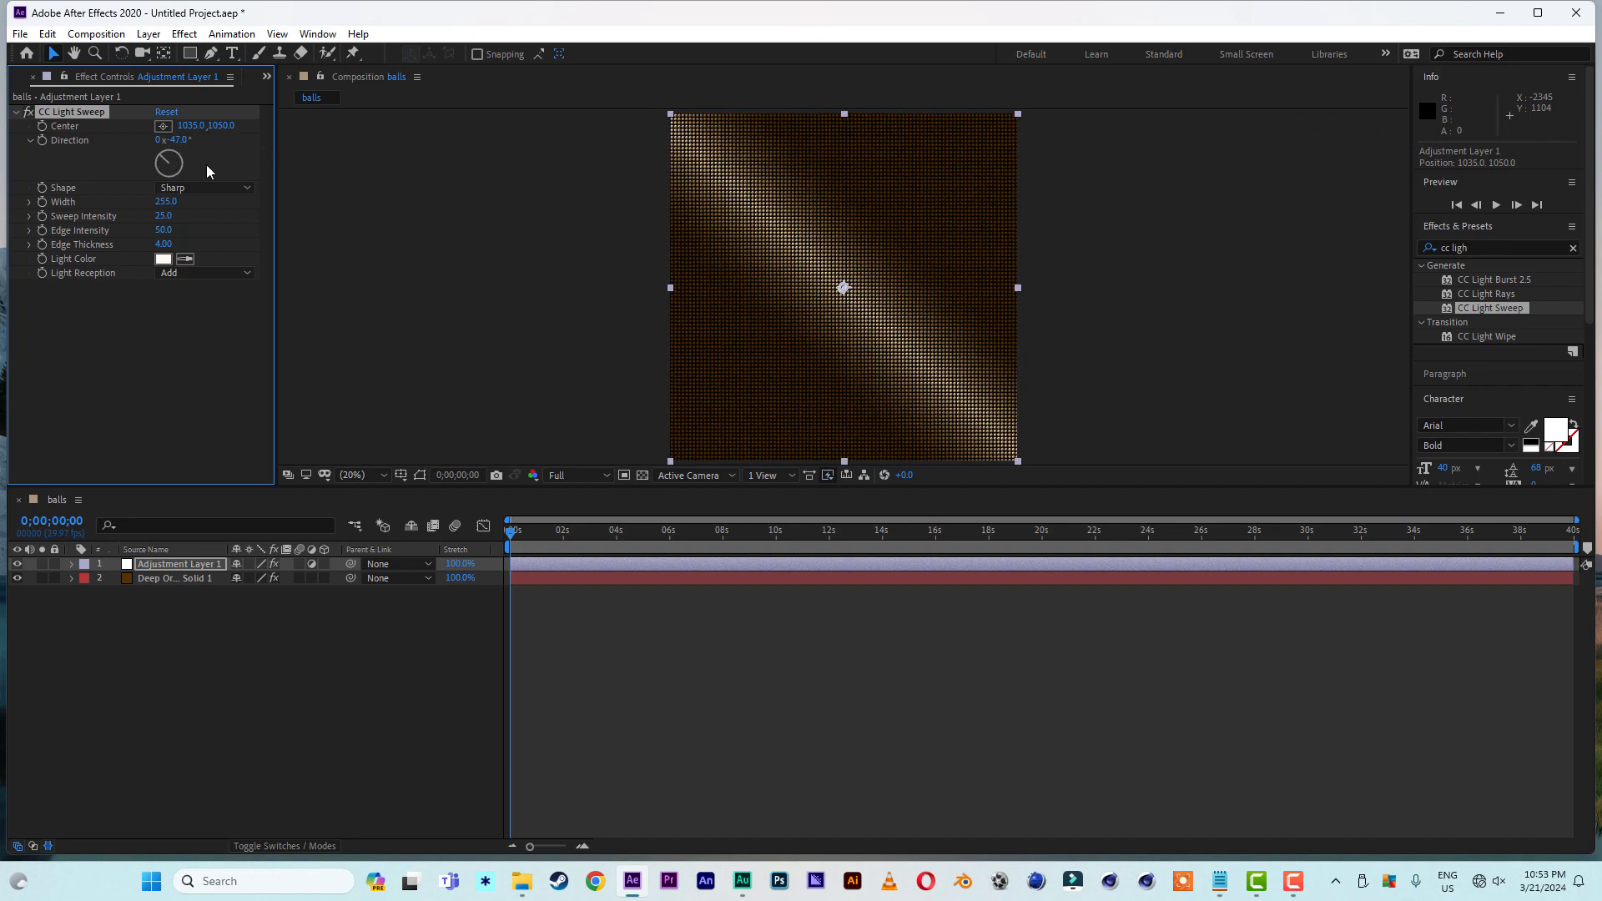
- Undo the last light sweep direction change and set a keyframe on the CC Light Sweep direction at 0 s
click(45, 36)
click(92, 53)
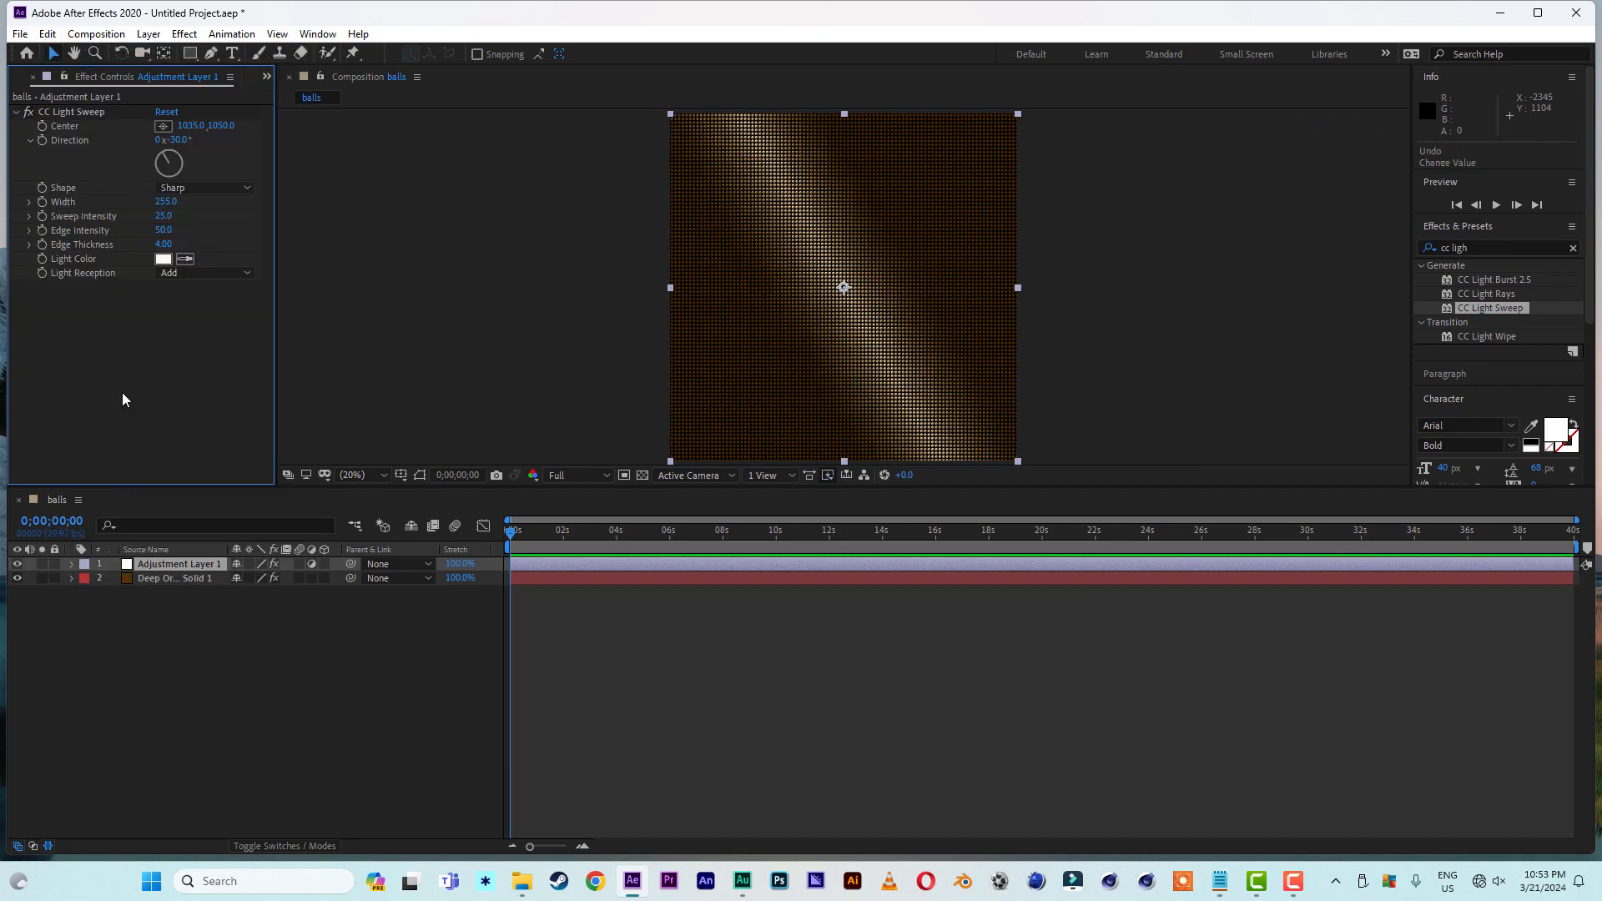
key(e)
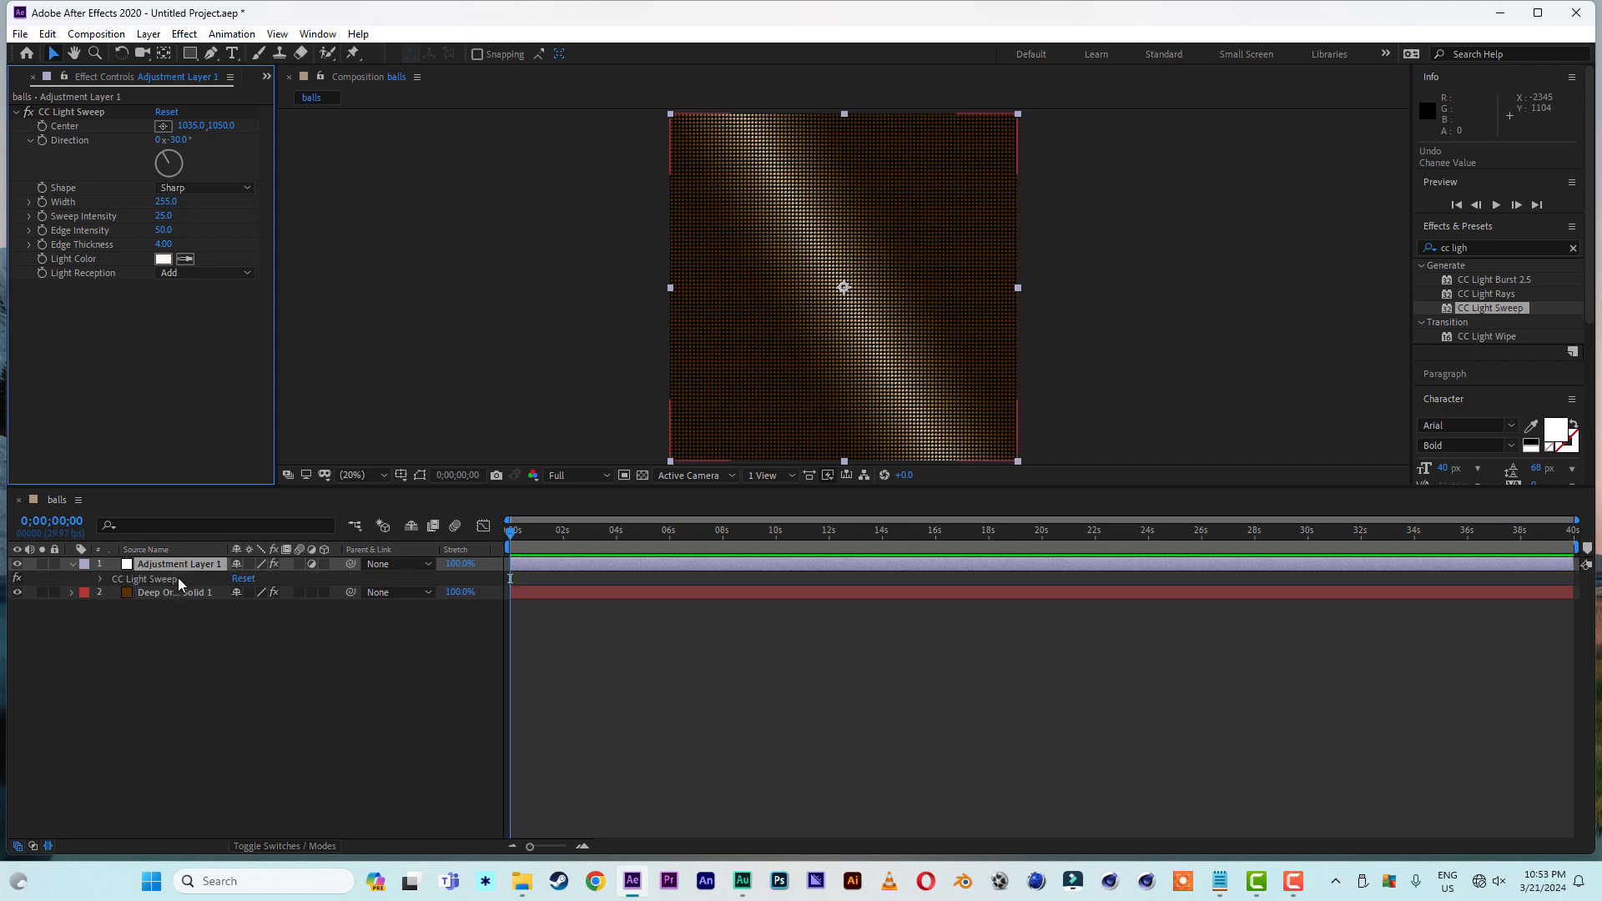
click(101, 579)
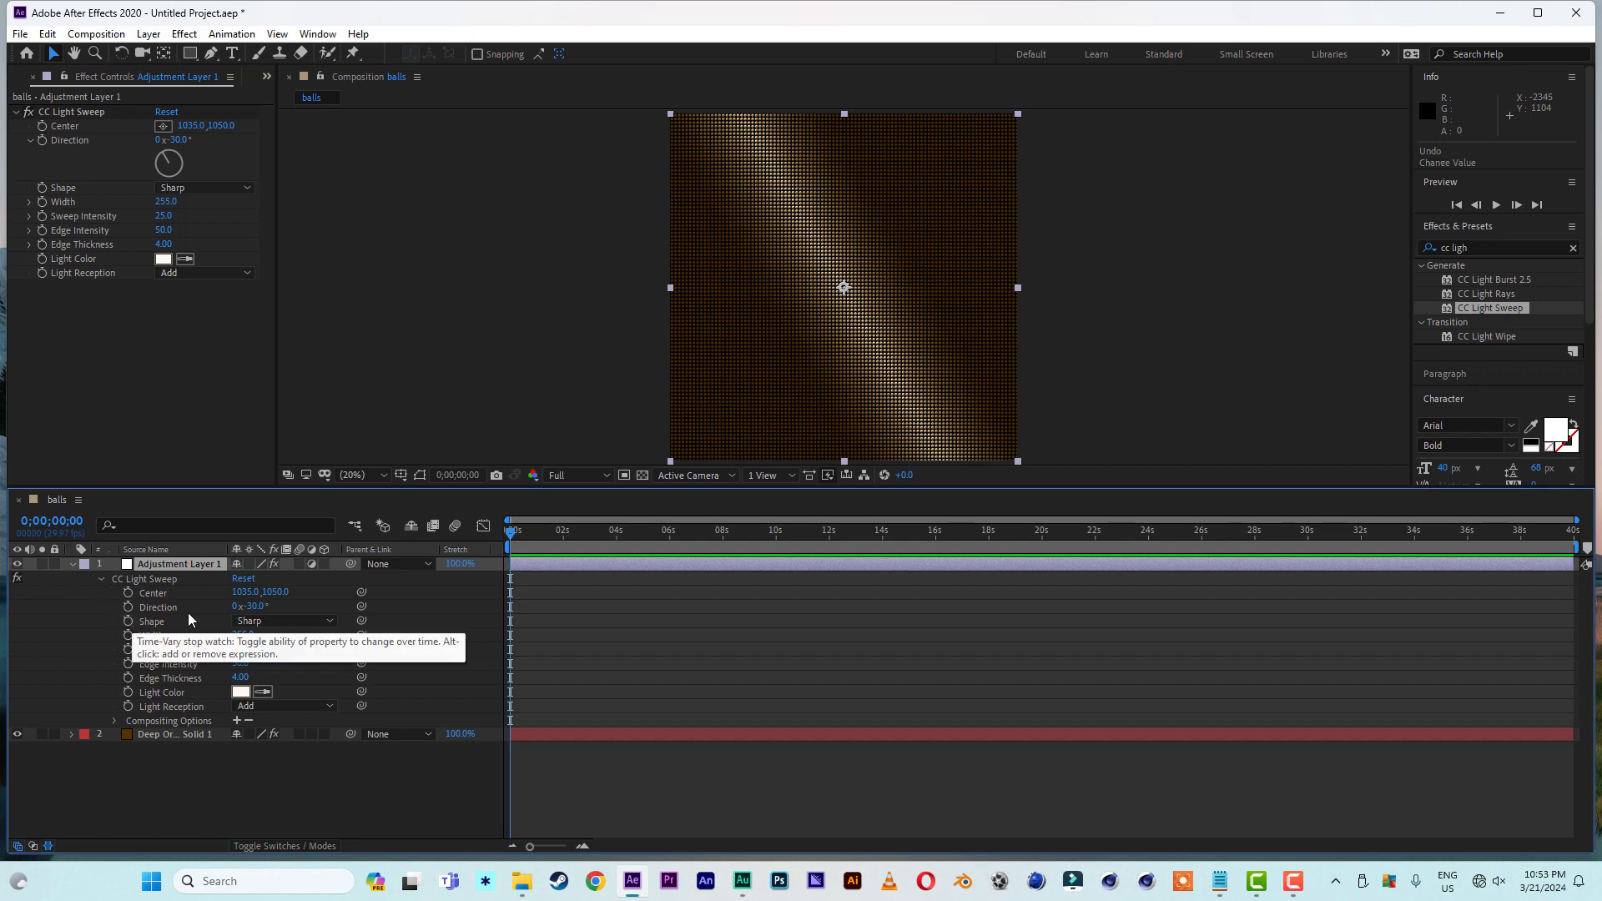
click(128, 607)
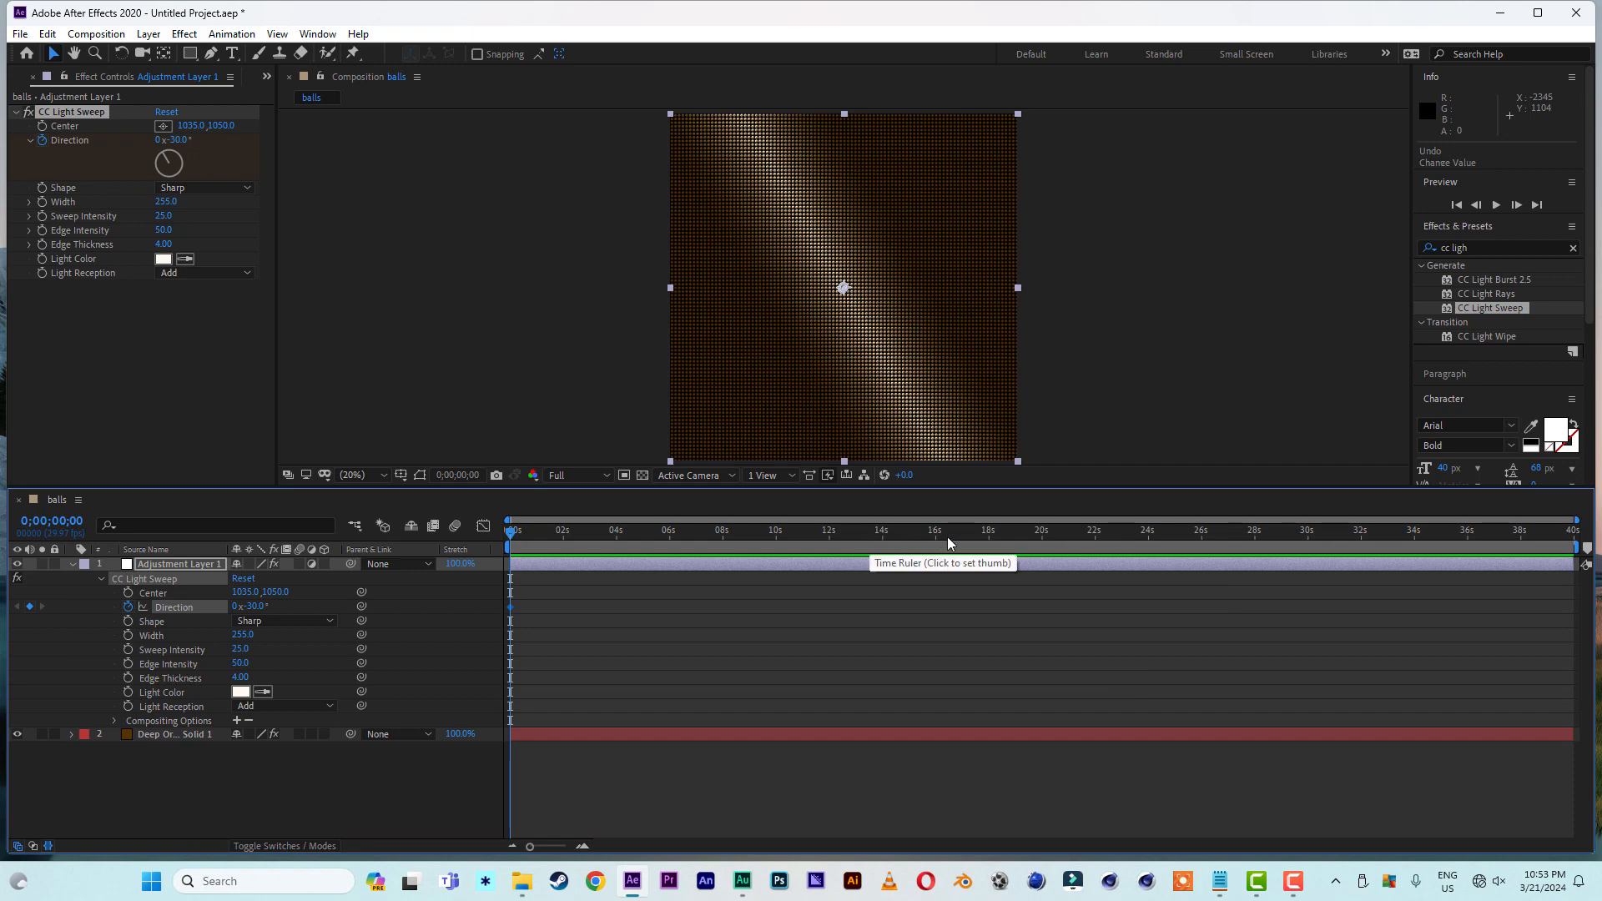
- Add a second direction keyframe at about 20 s with the revolutions set to 5
click(1039, 539)
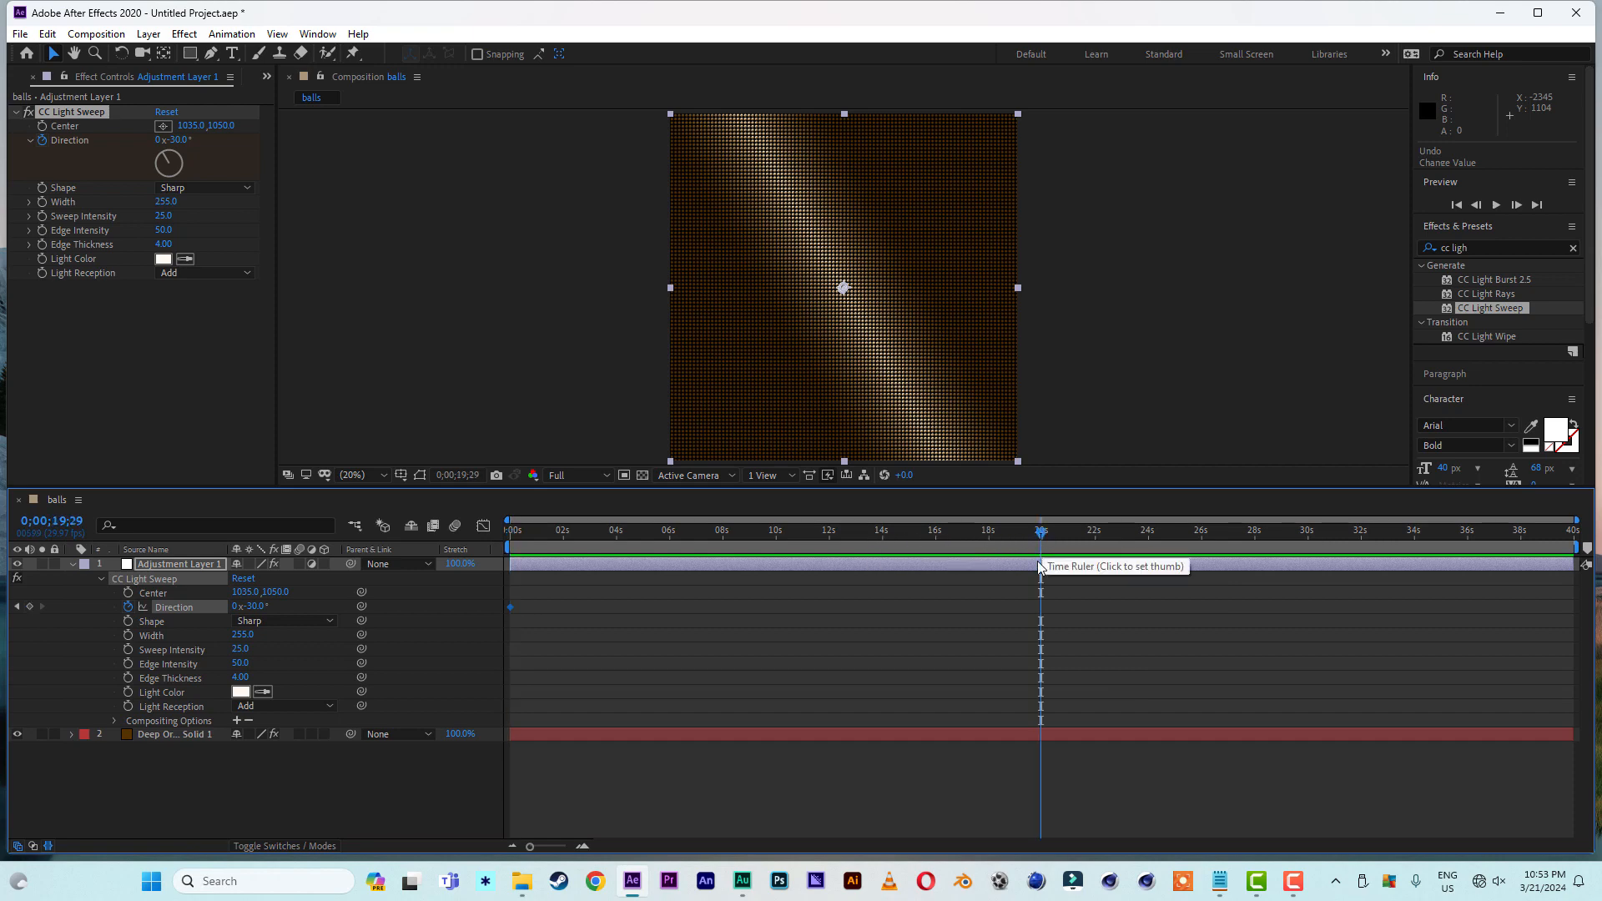
click(236, 606)
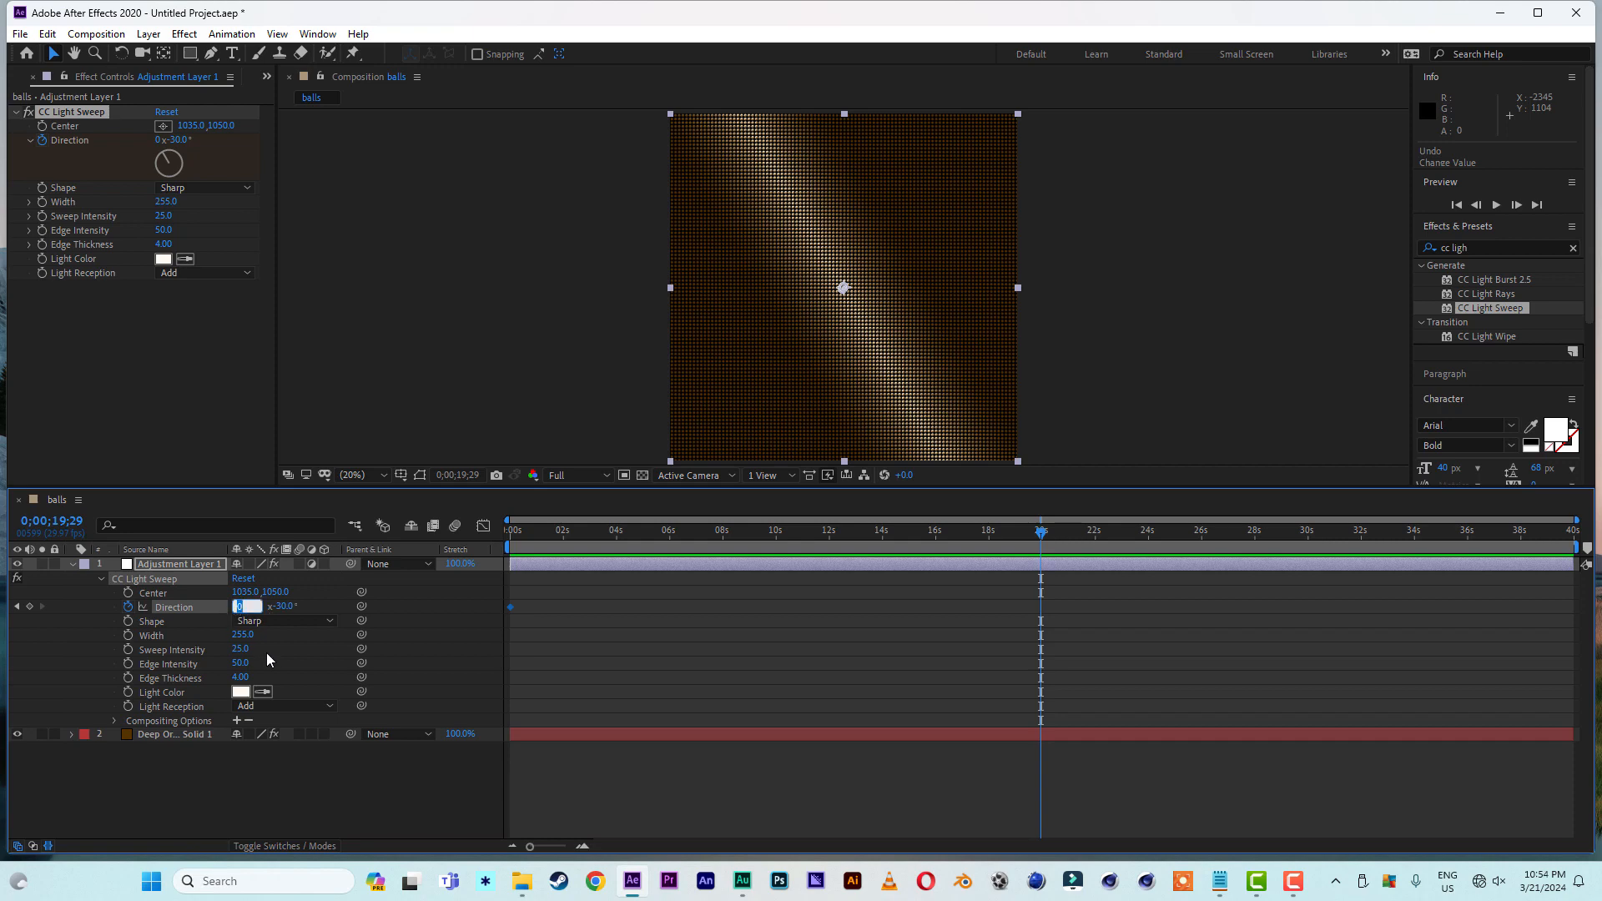
text(5)
click(404, 637)
- Preview the rotating light sweep from the start and end the work area at about 20 s
key(Home)
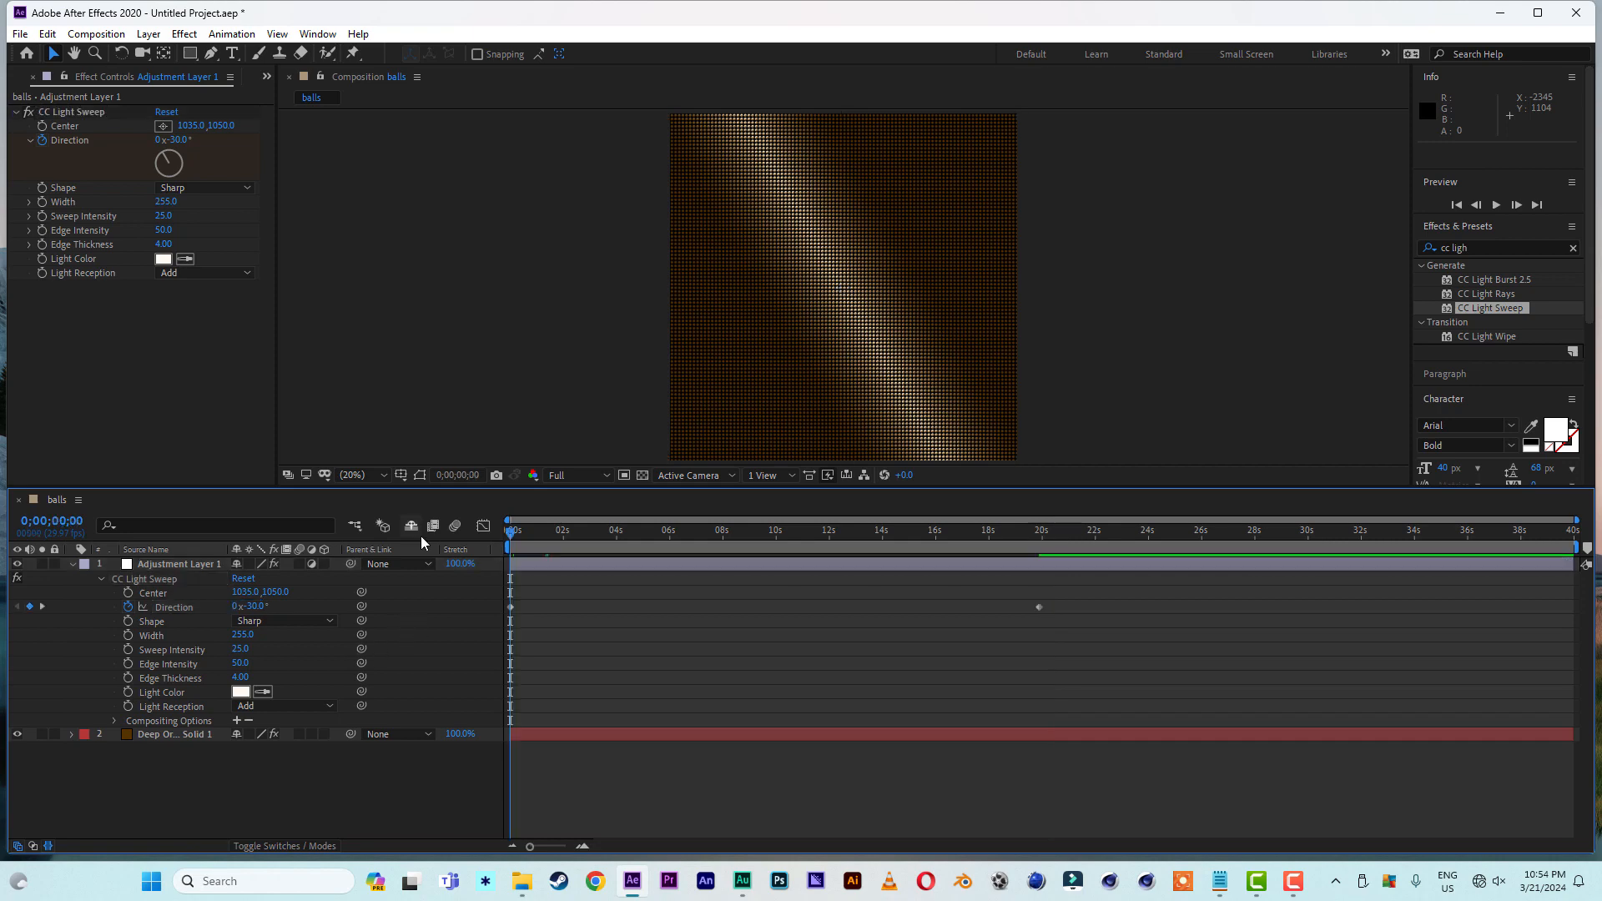
key(space)
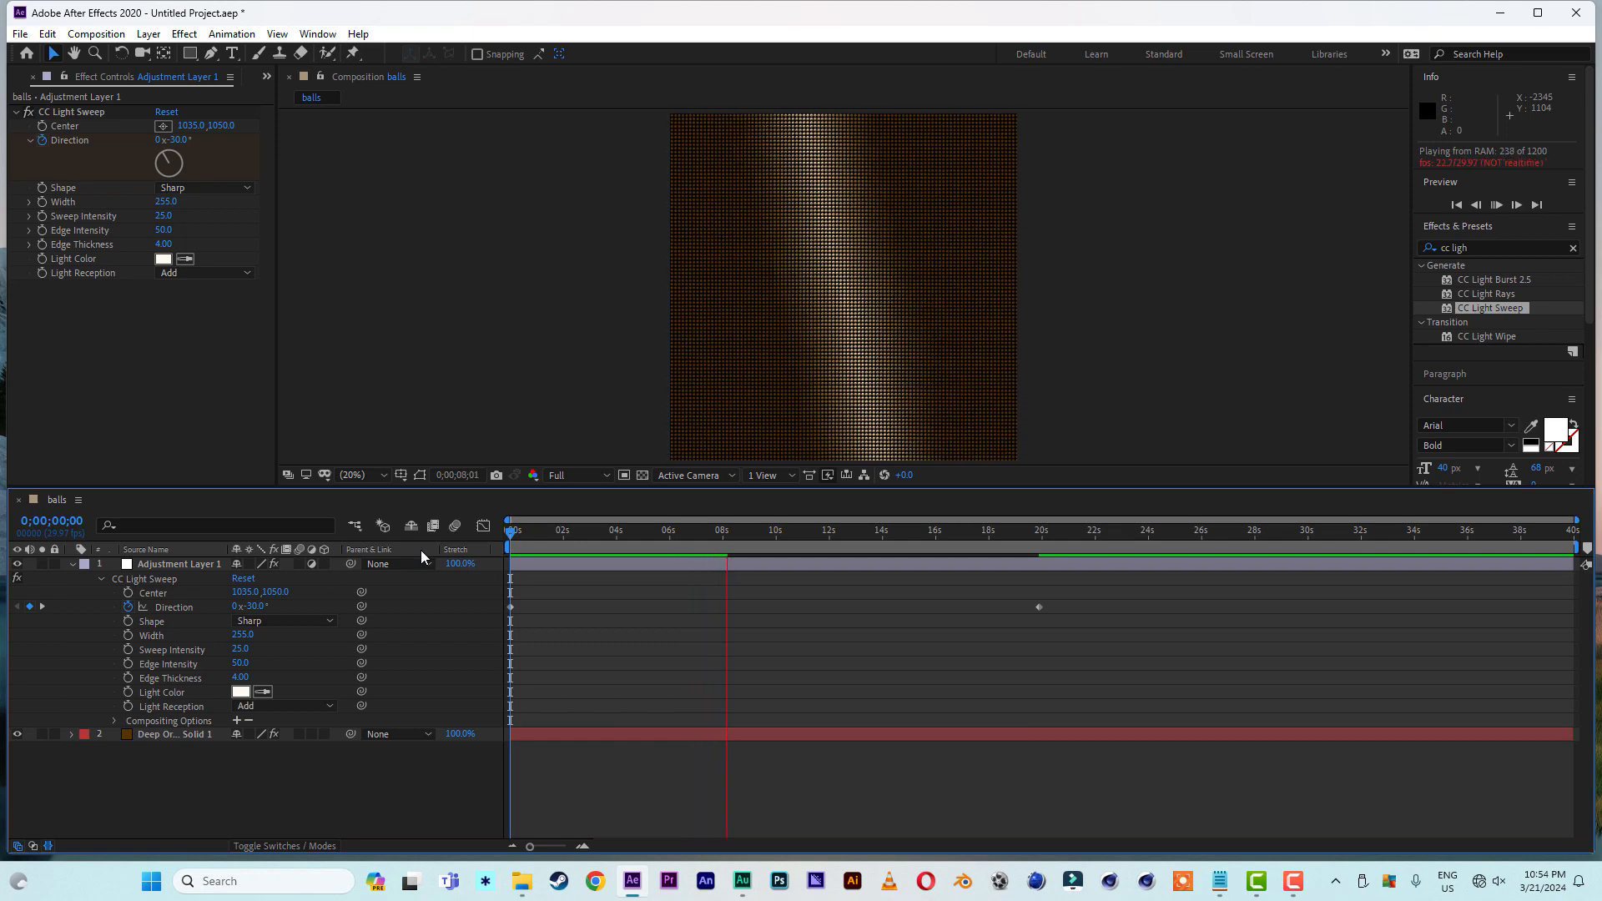
click(540, 531)
drag(541, 532, 511, 535)
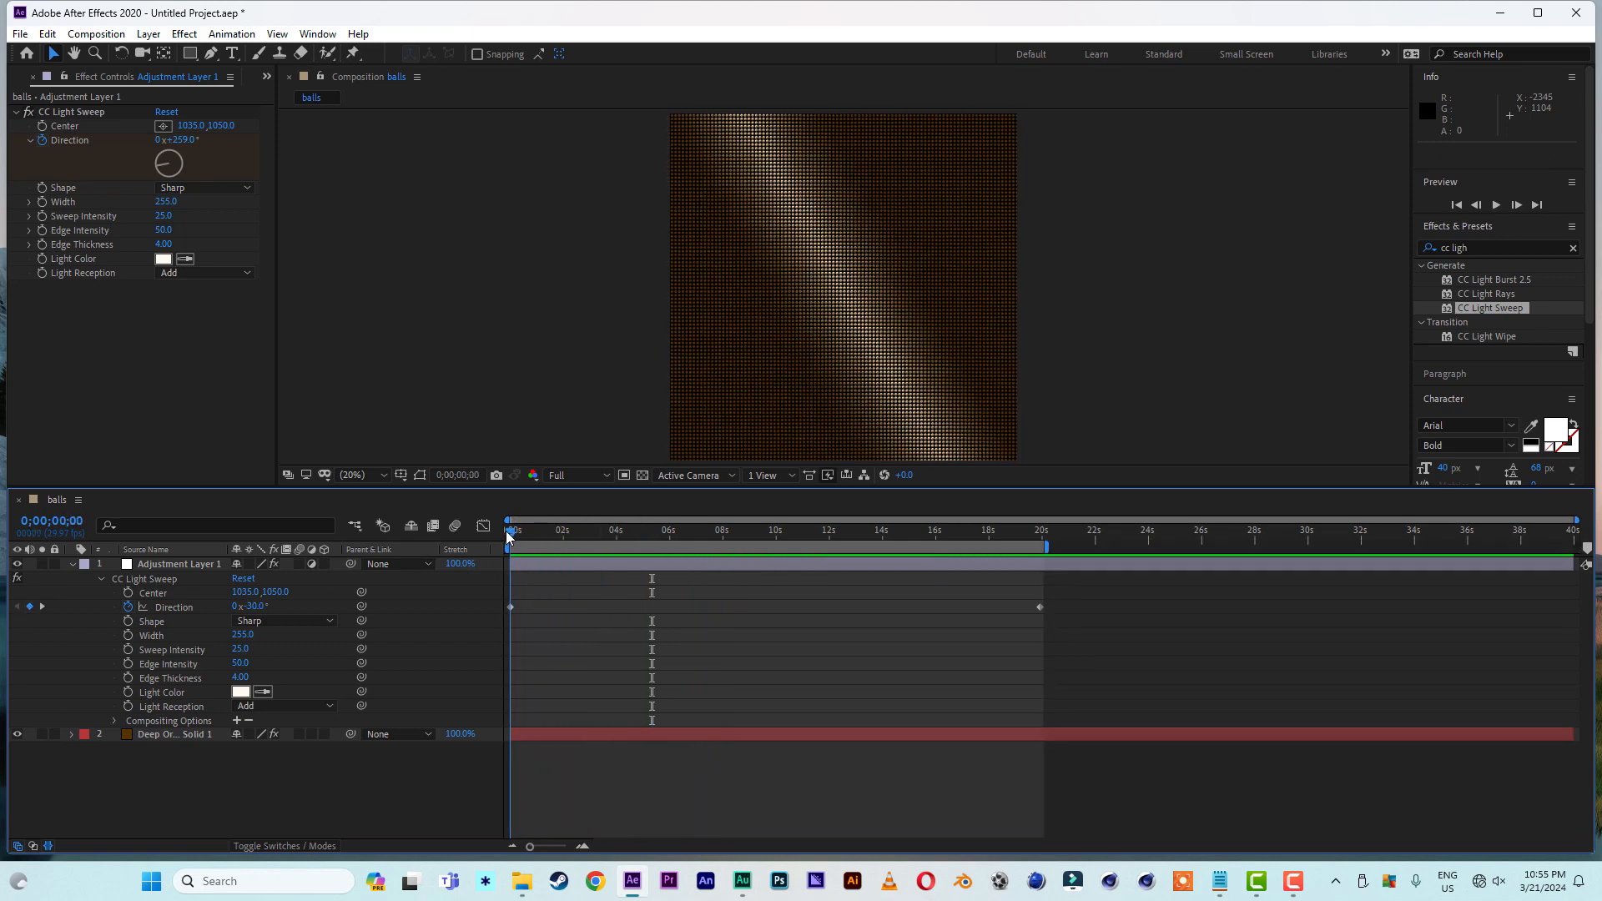
- Collapse the light sweep layer's properties and add a second adjustment layer above it
click(70, 565)
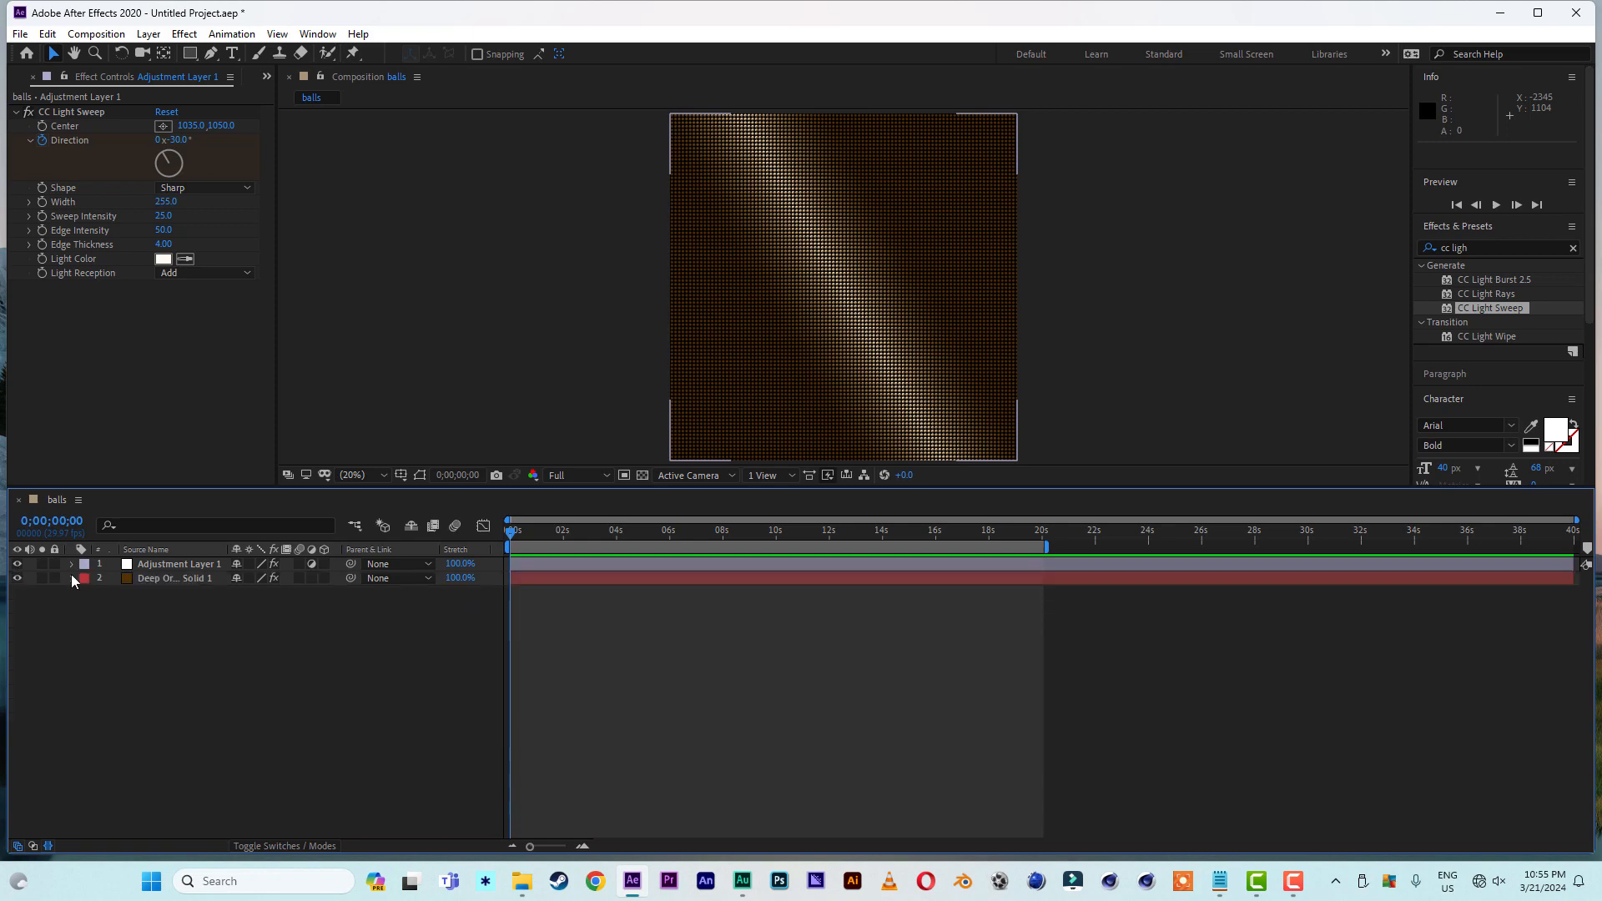
right_click(137, 679)
mouse_move(239, 499)
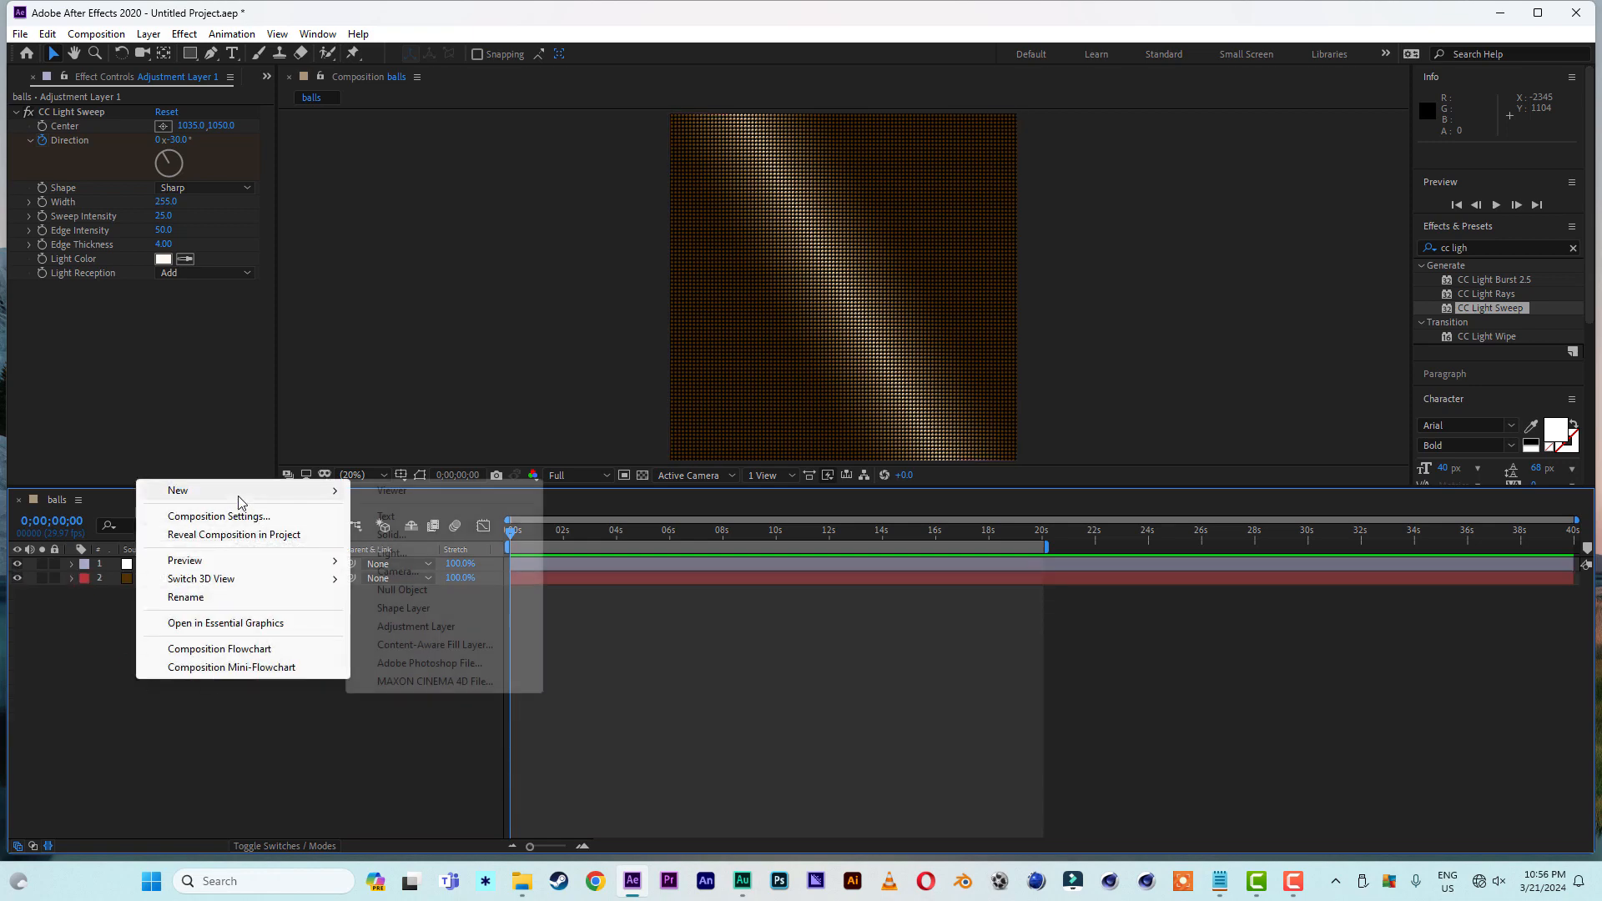
click(424, 630)
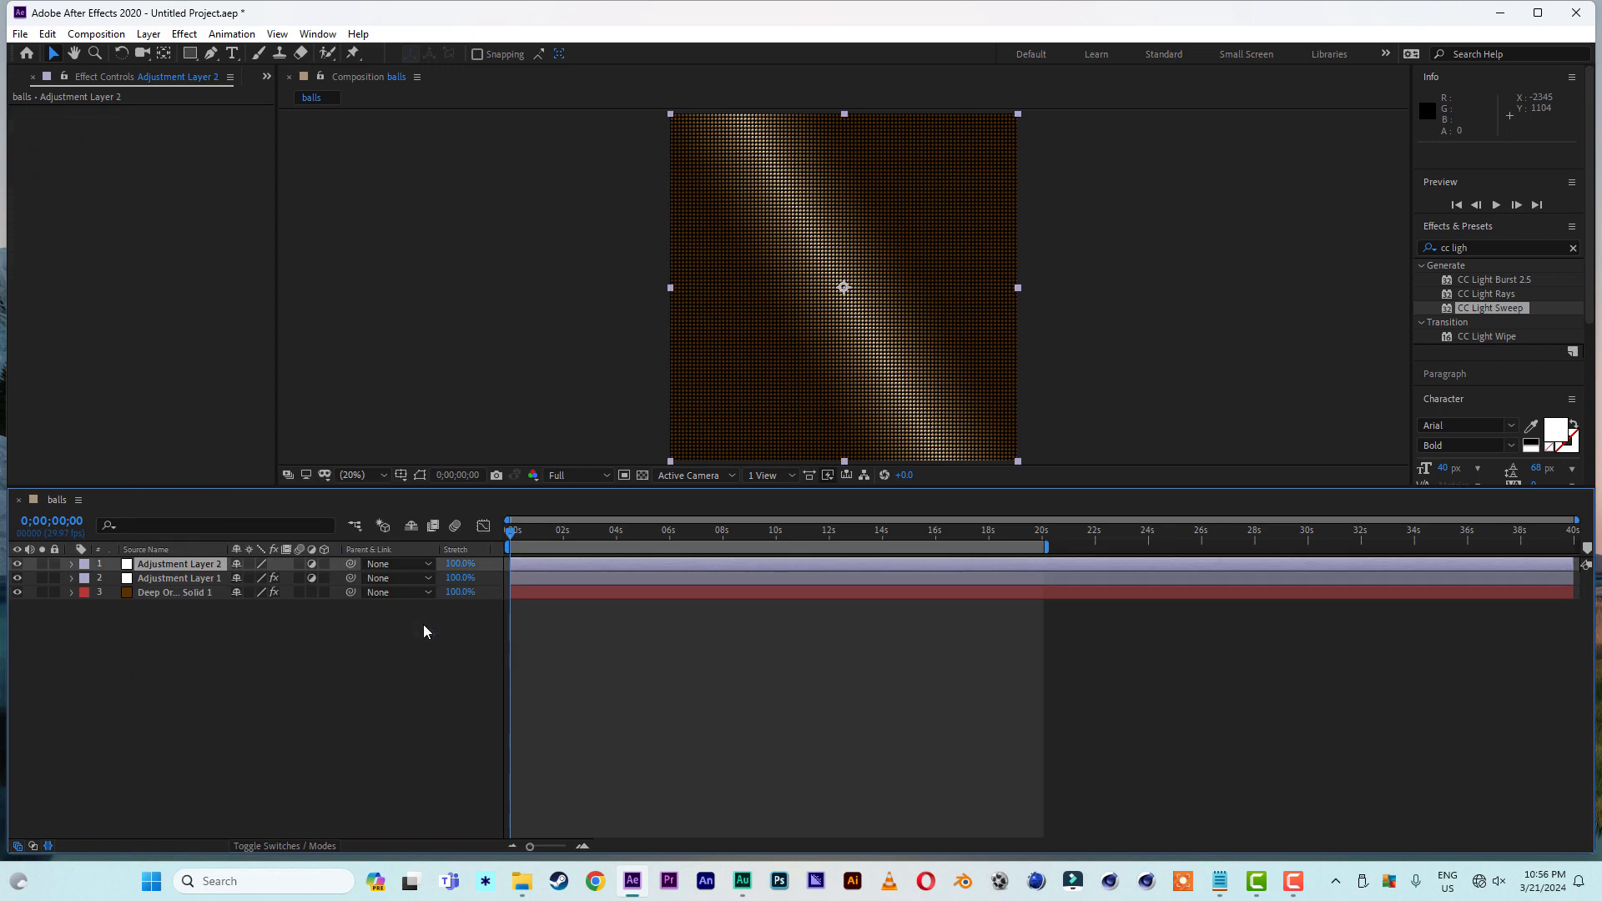
- Find the Curves color correction effect and apply it to the new adjustment layer
click(1480, 250)
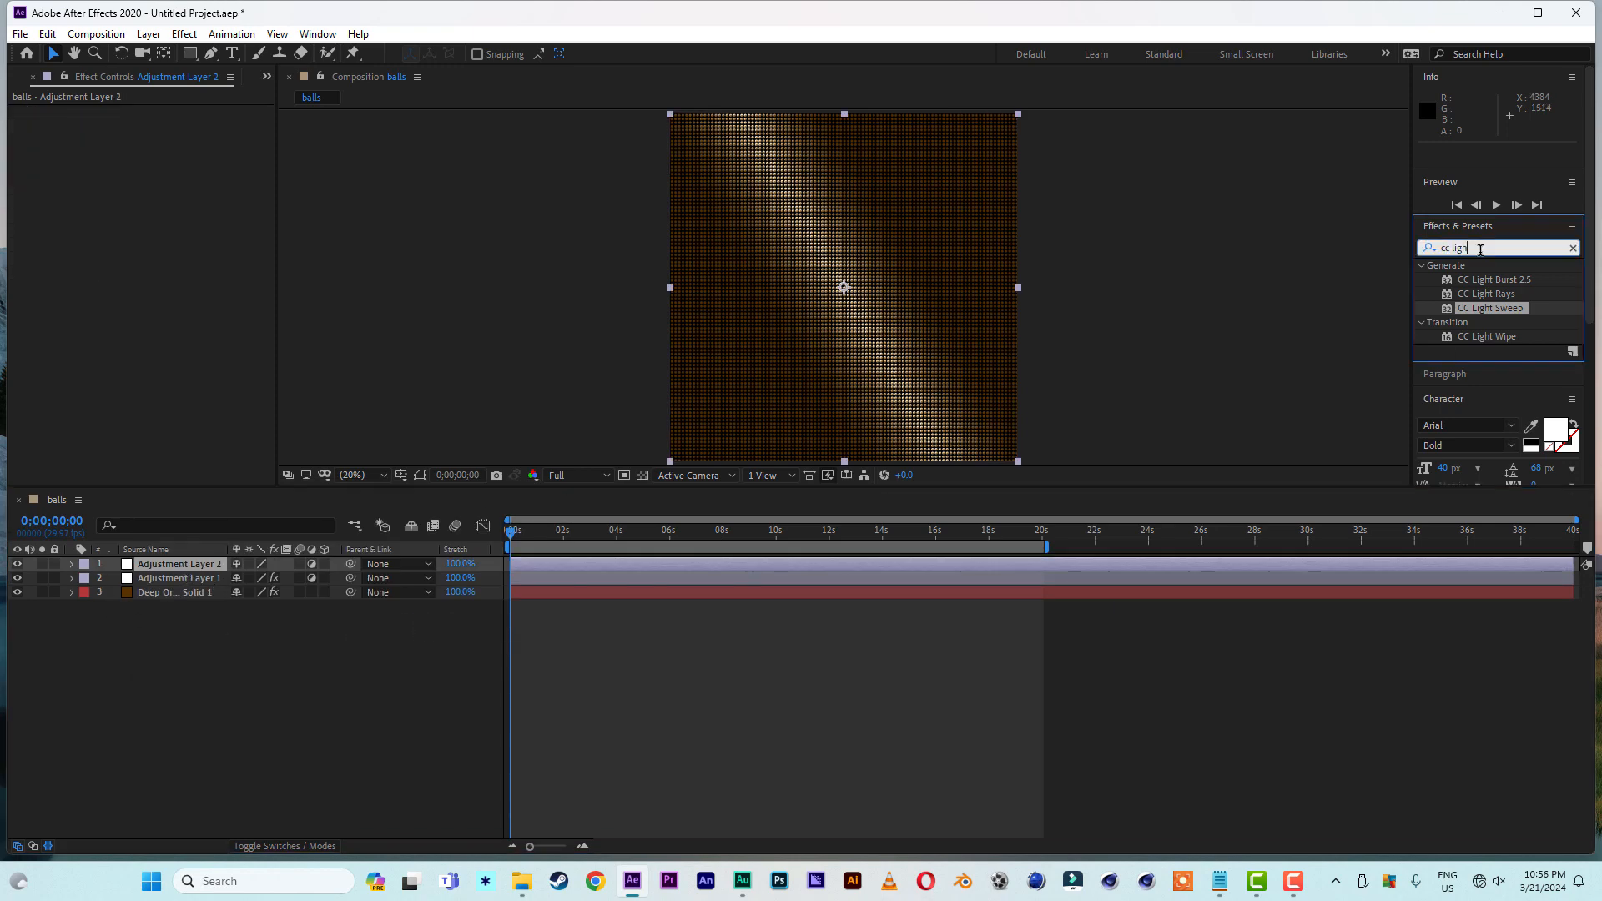
key(ctrl+a)
text(c)
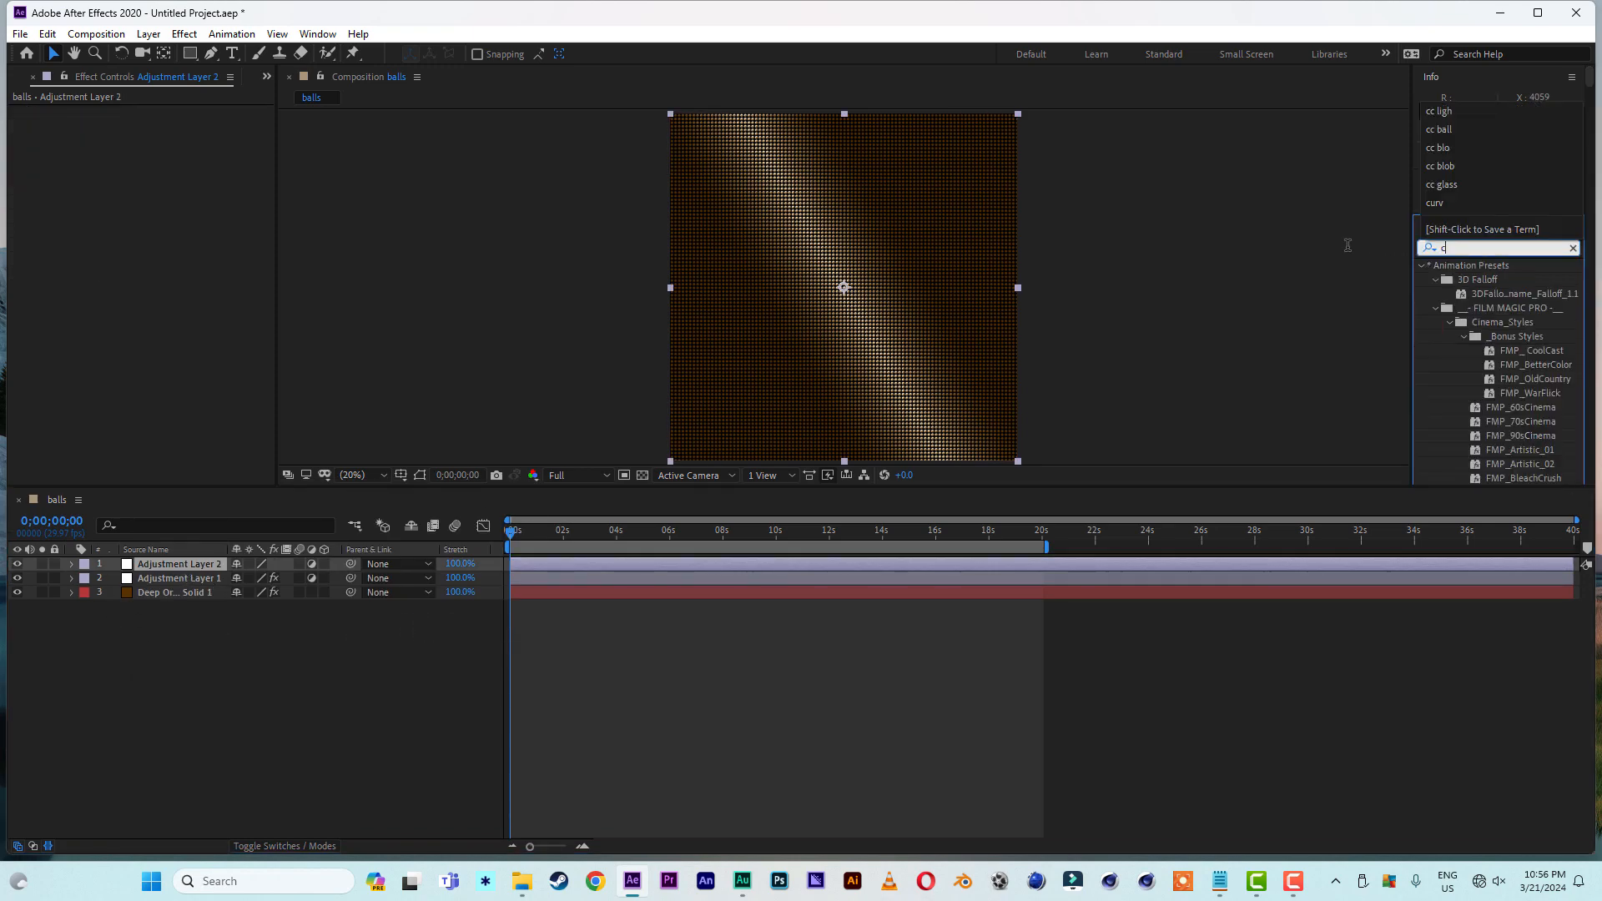
text(urve)
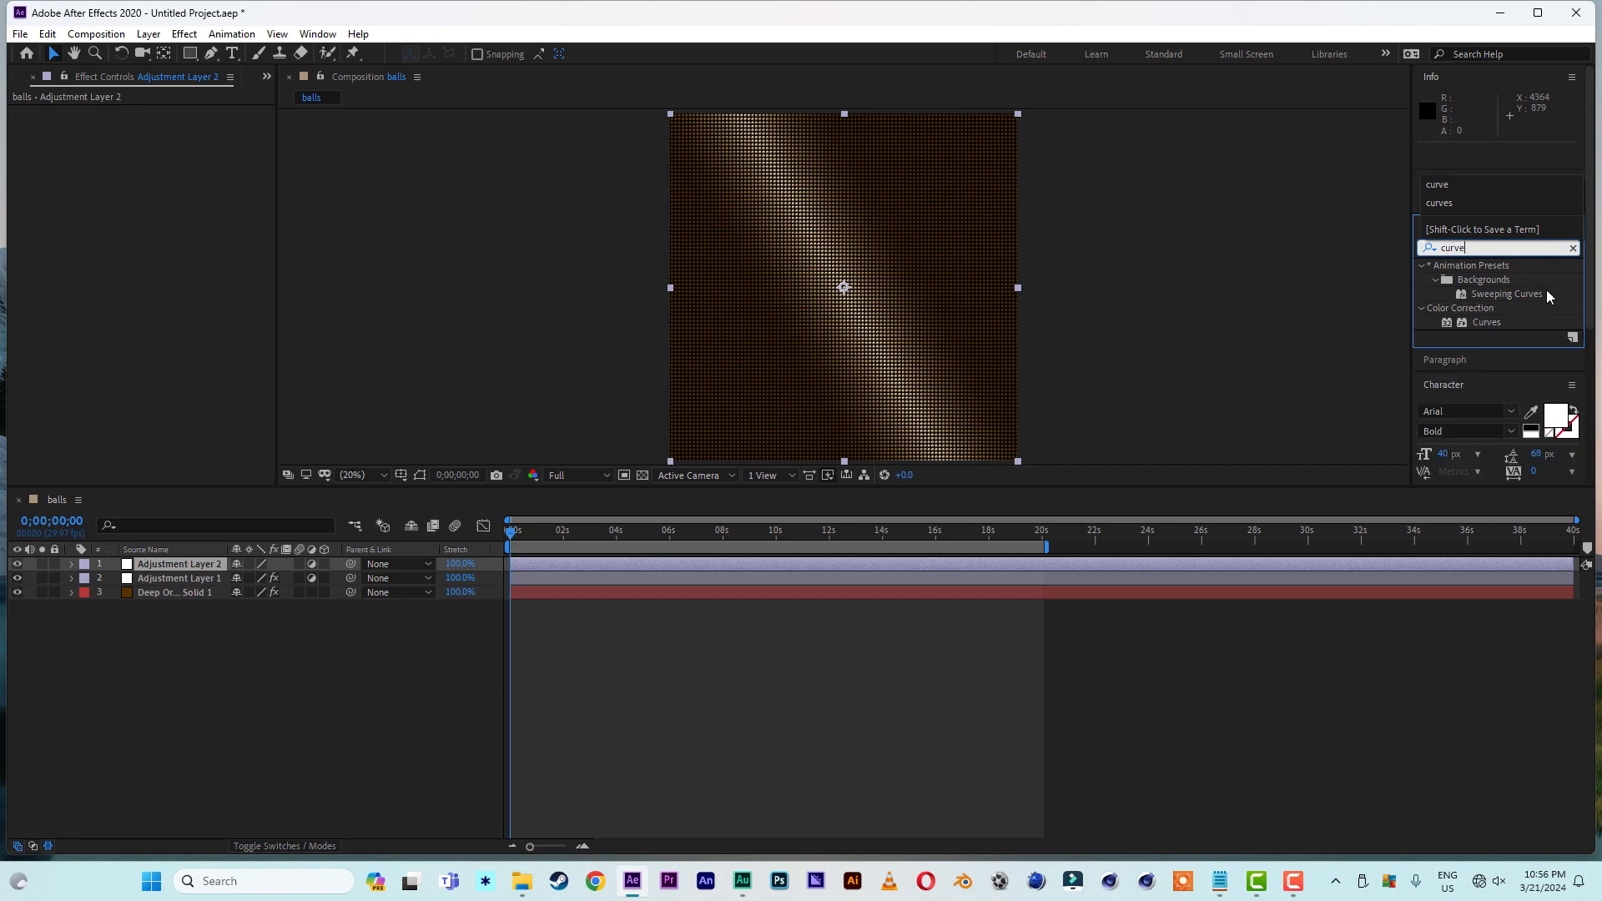
double_click(1486, 322)
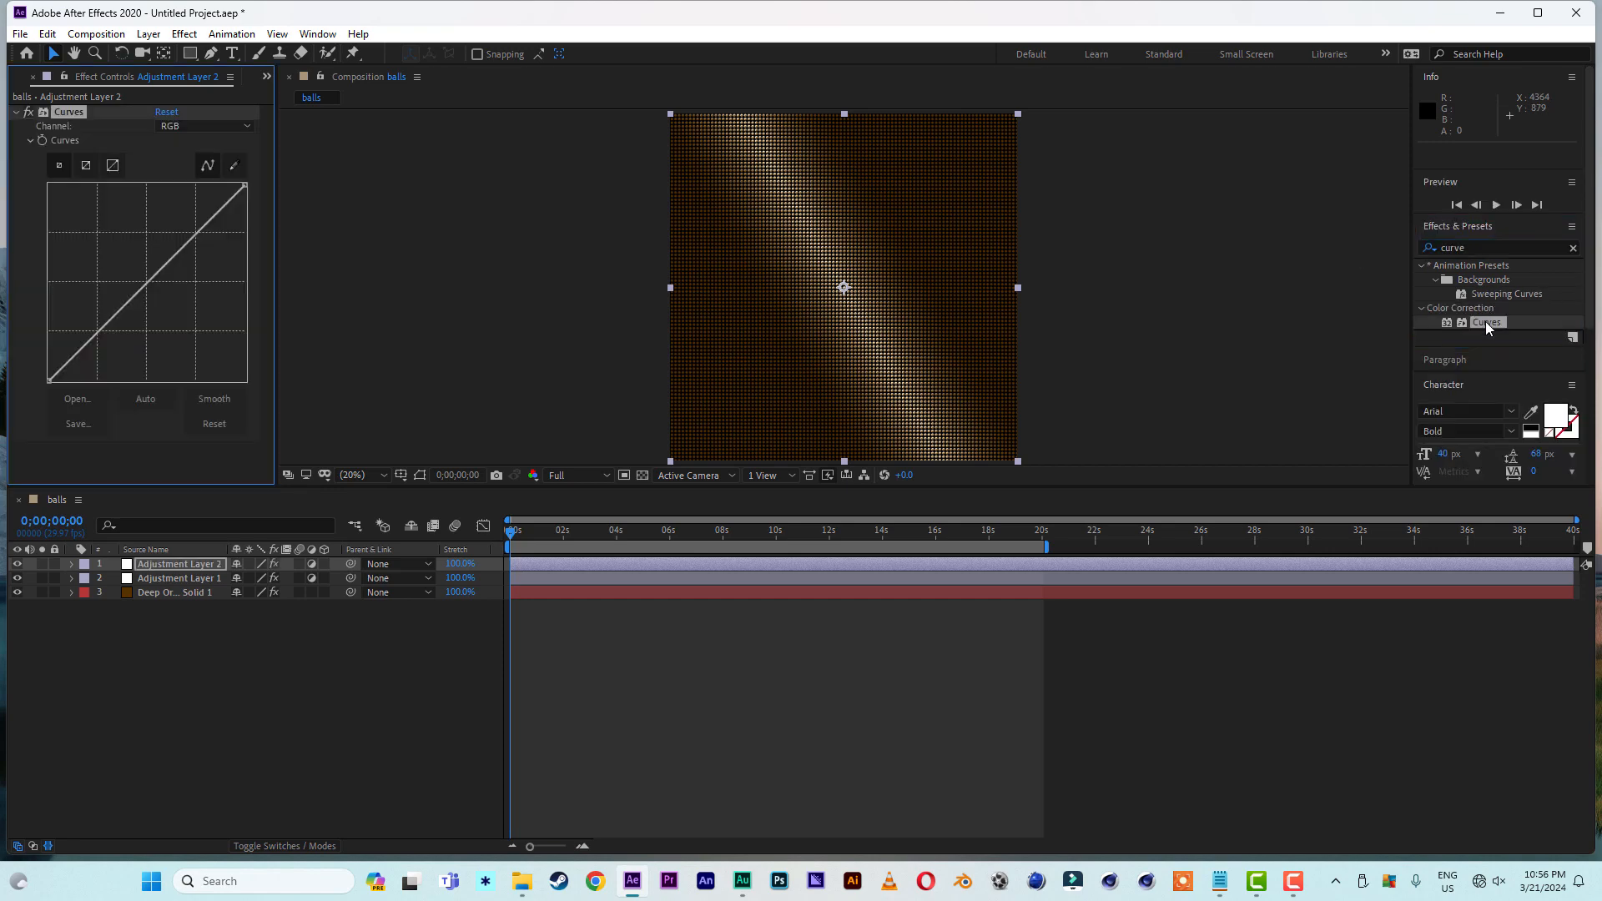
- Raise the midtones of the red channel in Curves and lift the green channel's midtones slightly less
click(204, 126)
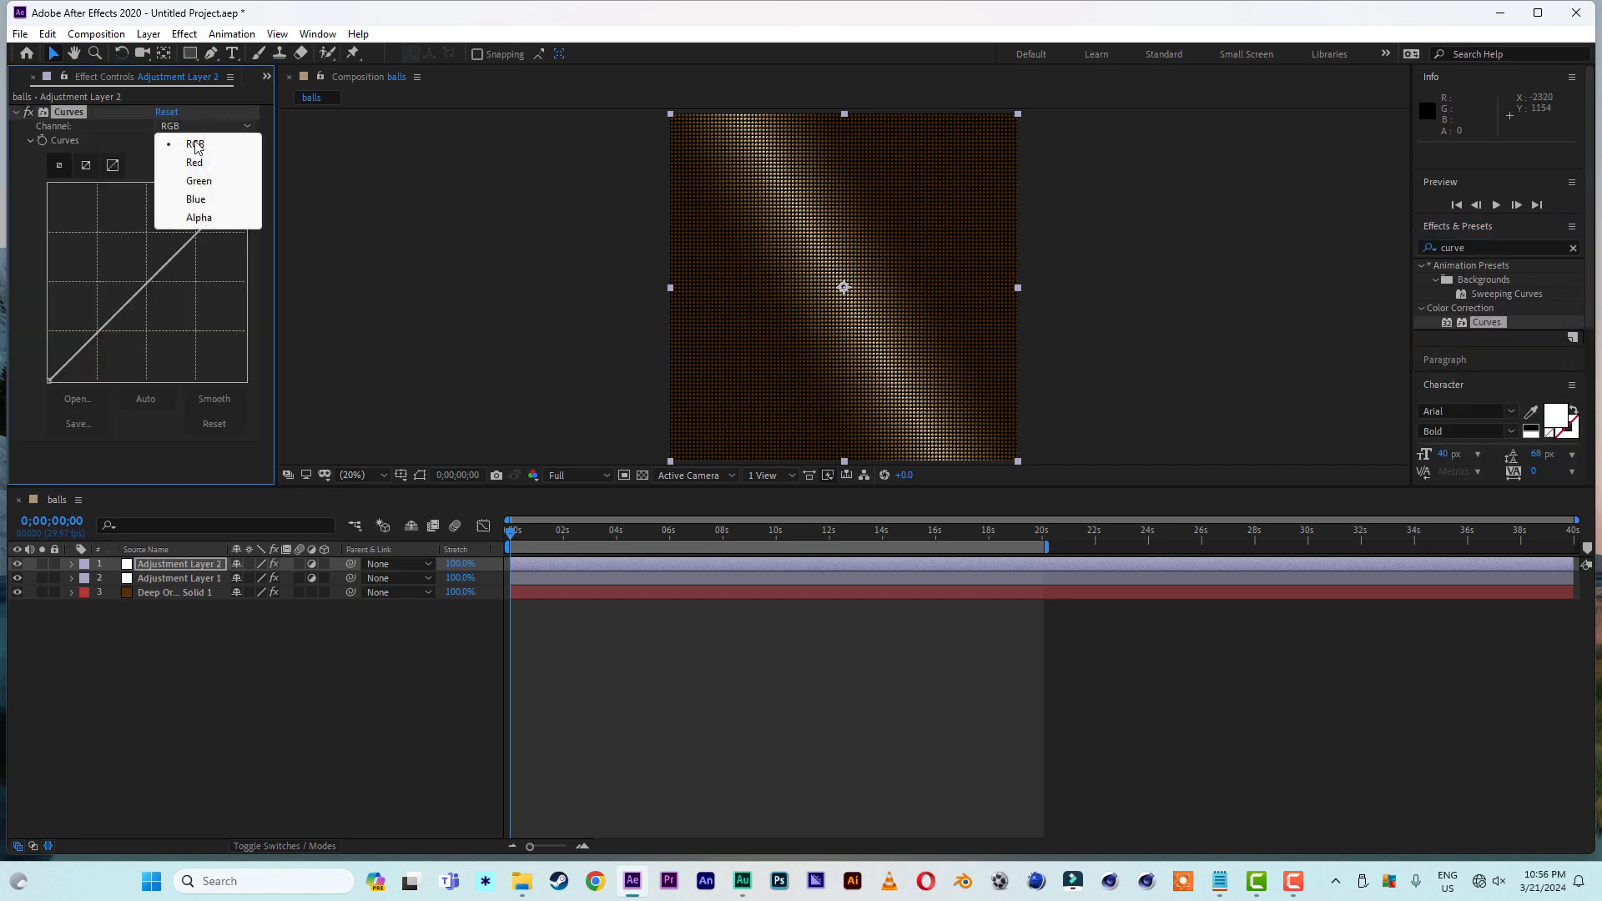
click(195, 165)
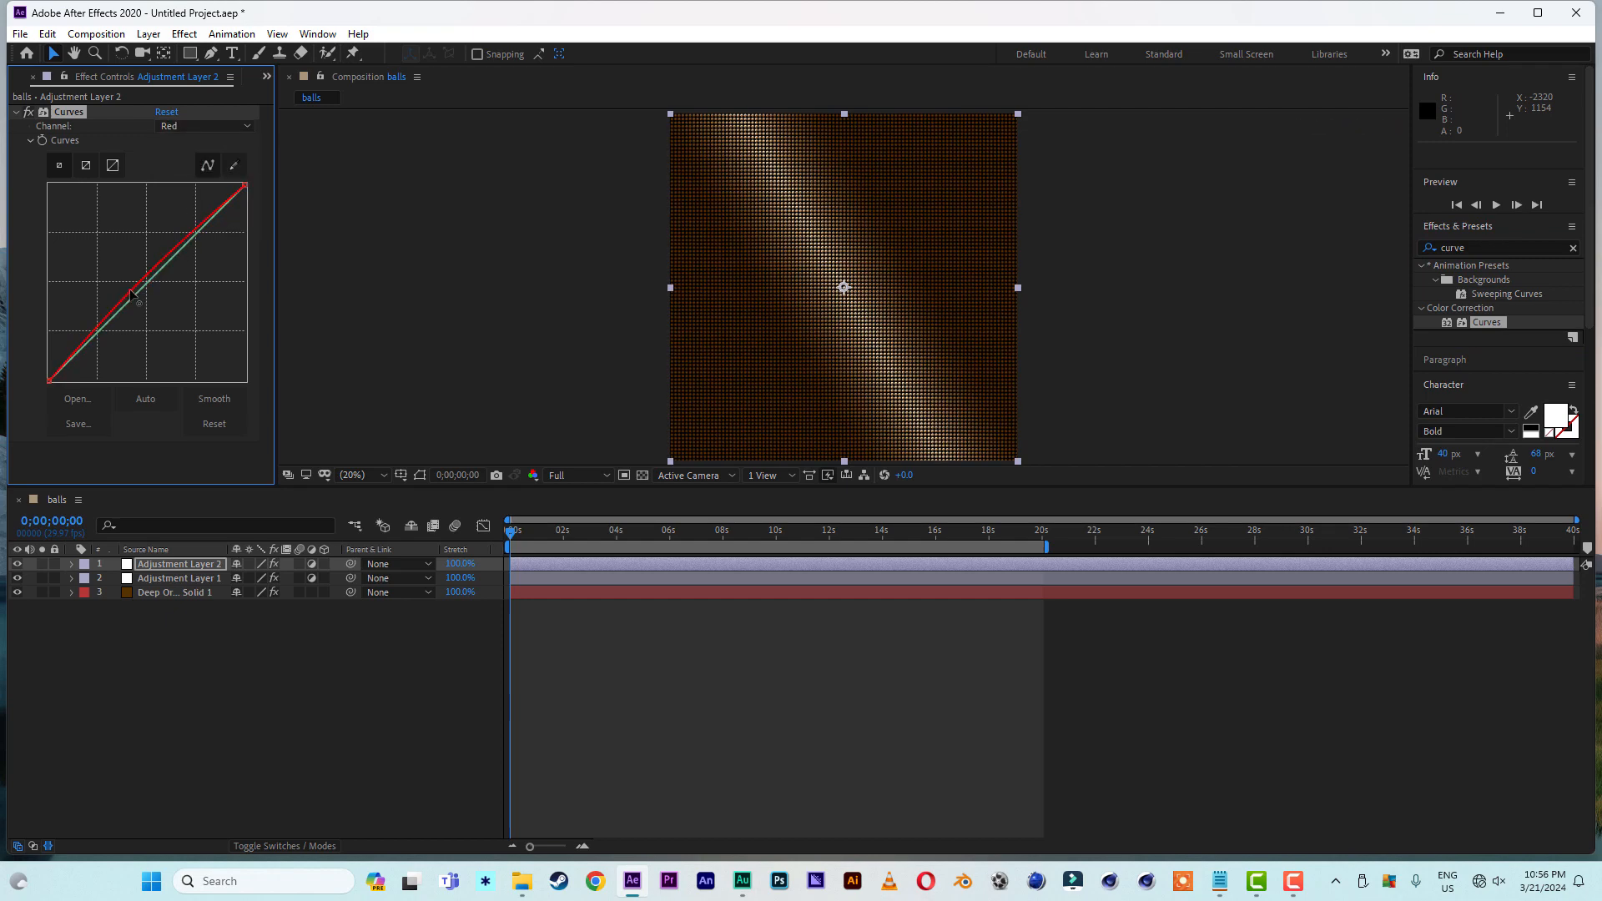
drag(138, 294, 124, 284)
click(205, 132)
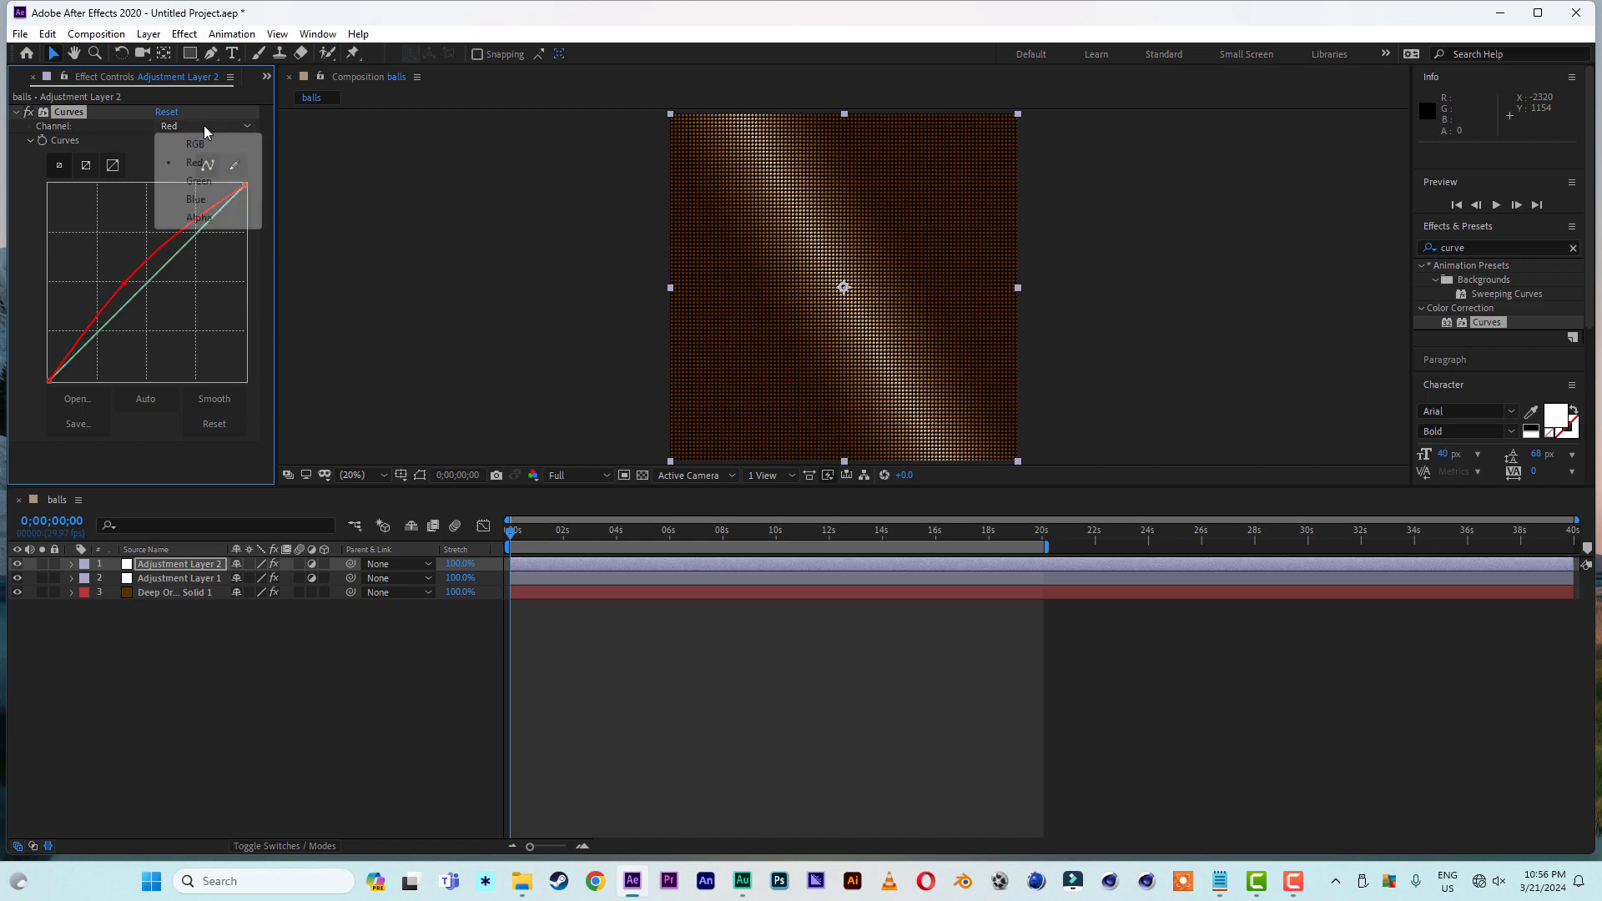
click(206, 185)
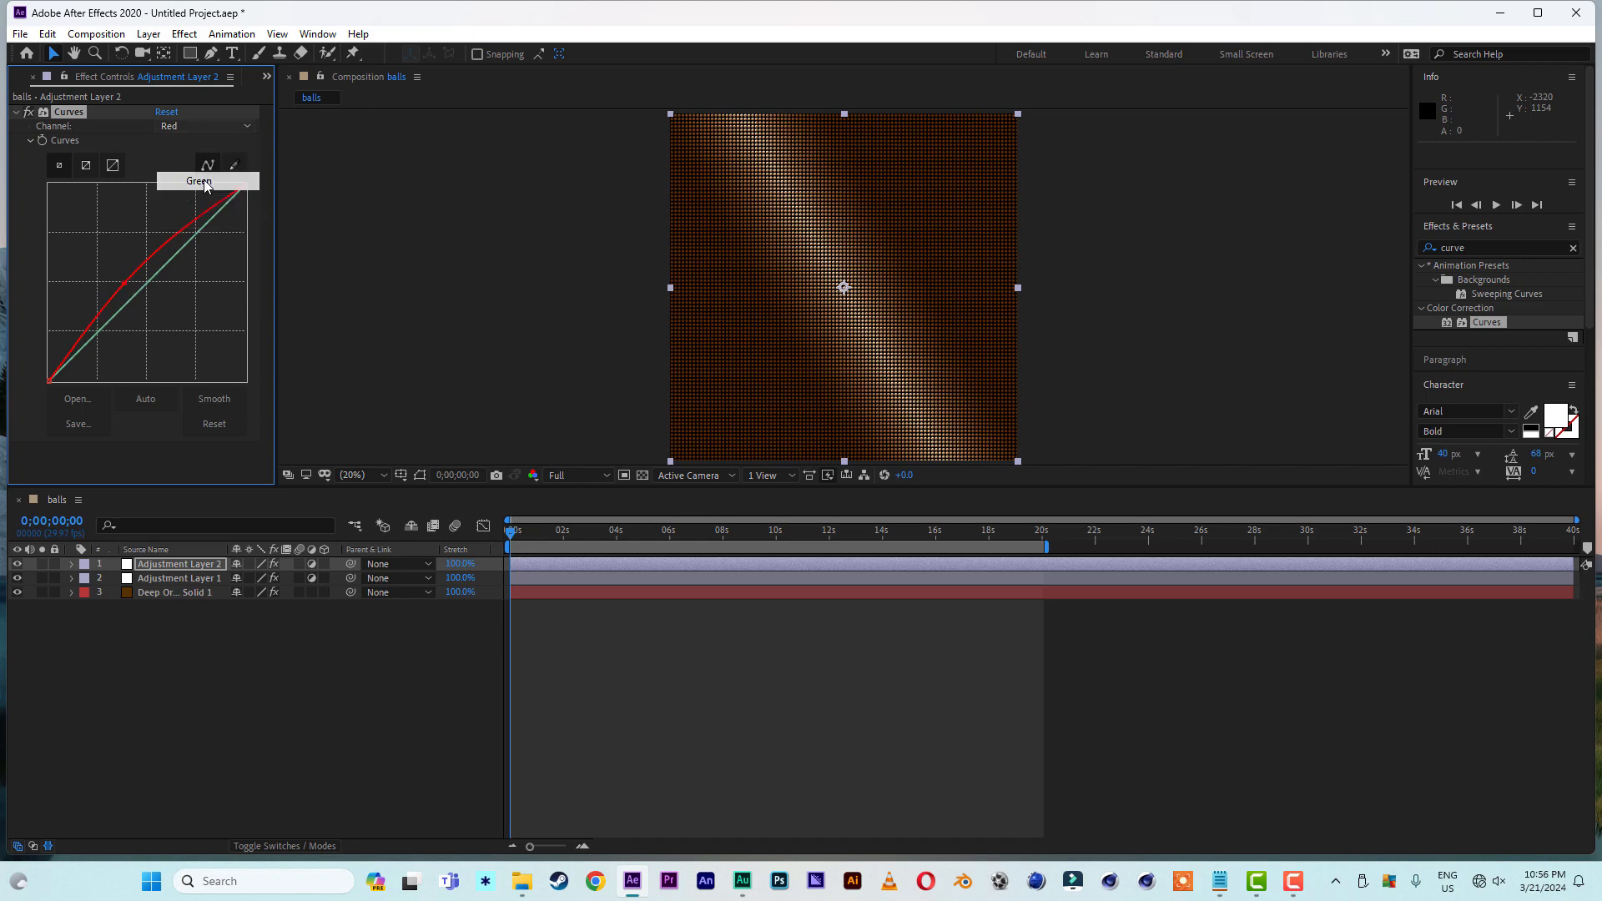
drag(140, 290, 134, 283)
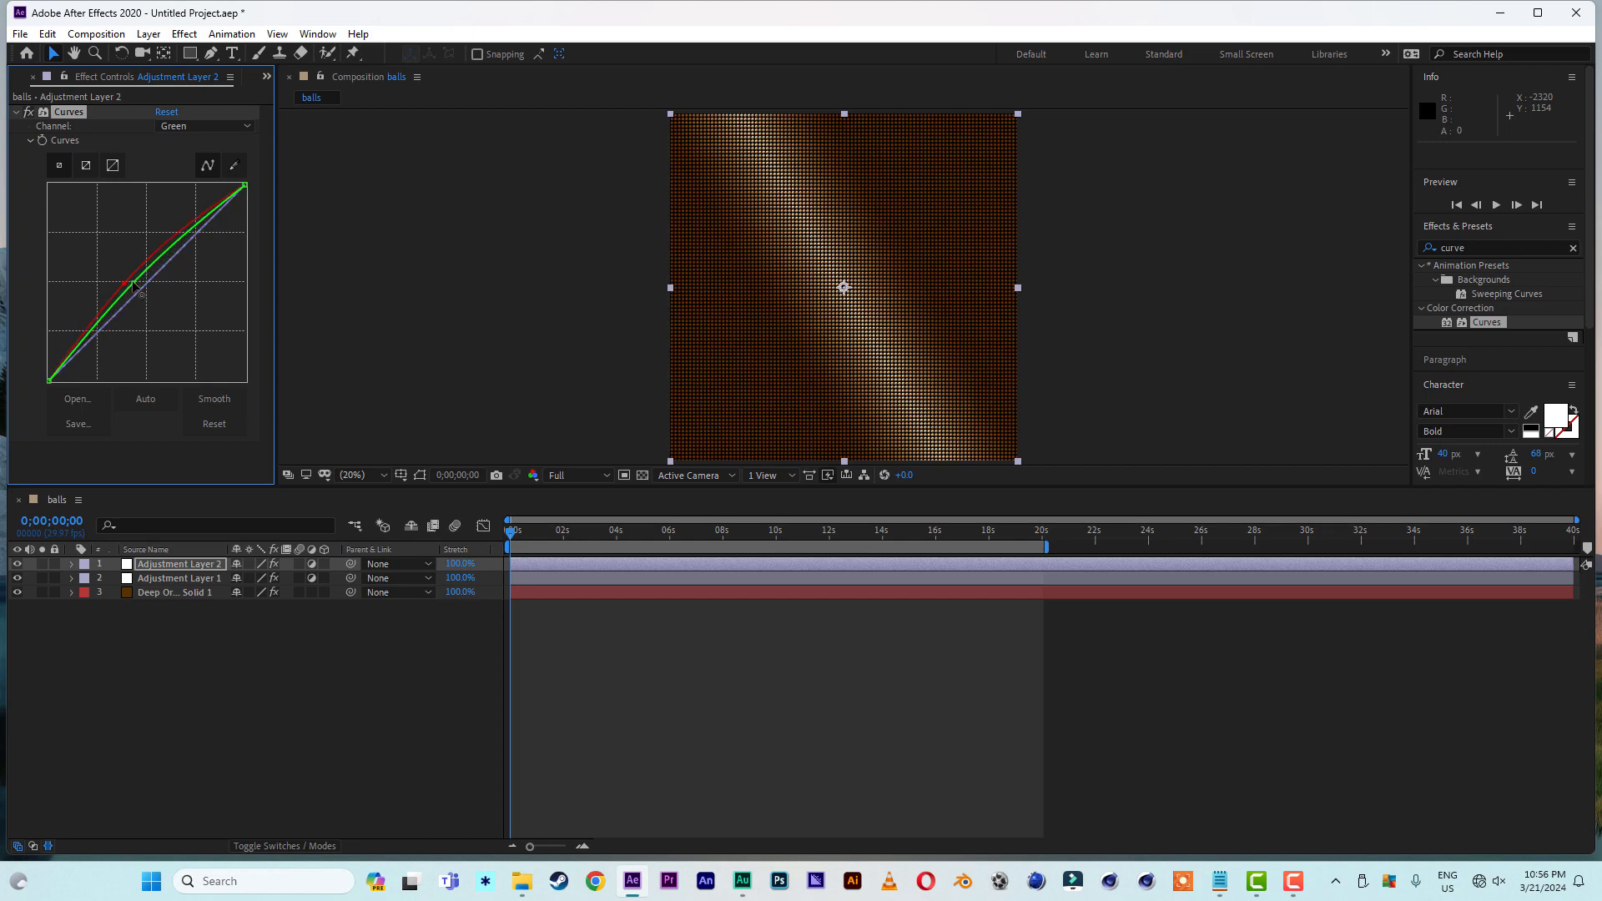
- Lower the midtones of the blue channel in Curves slightly to warm the dots toward gold
click(189, 126)
click(200, 200)
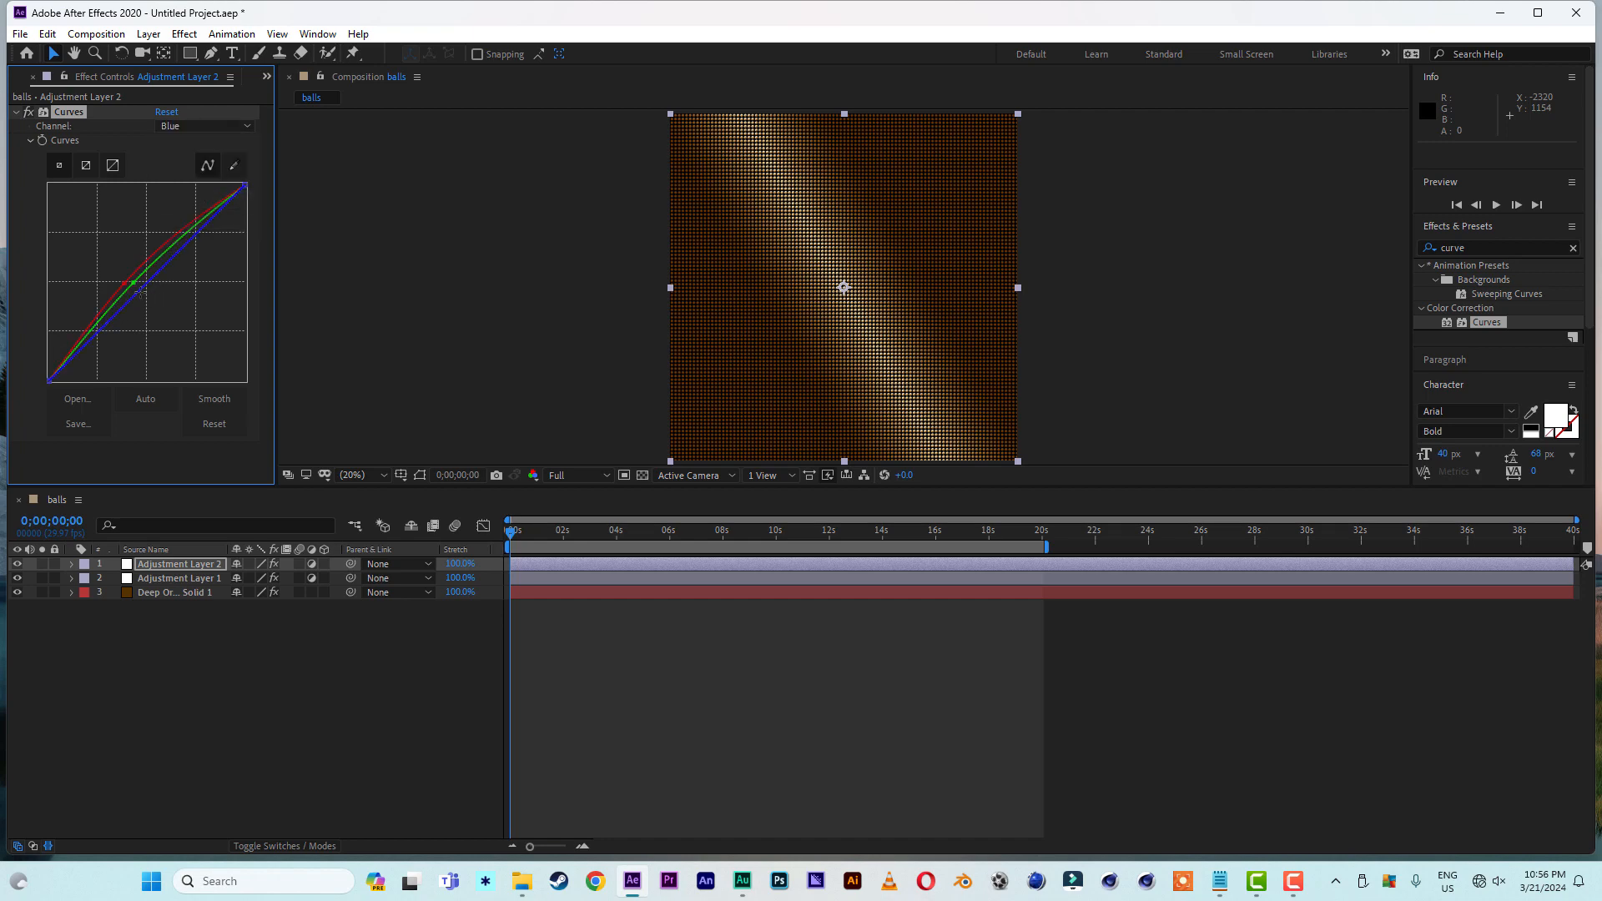
drag(139, 291, 146, 303)
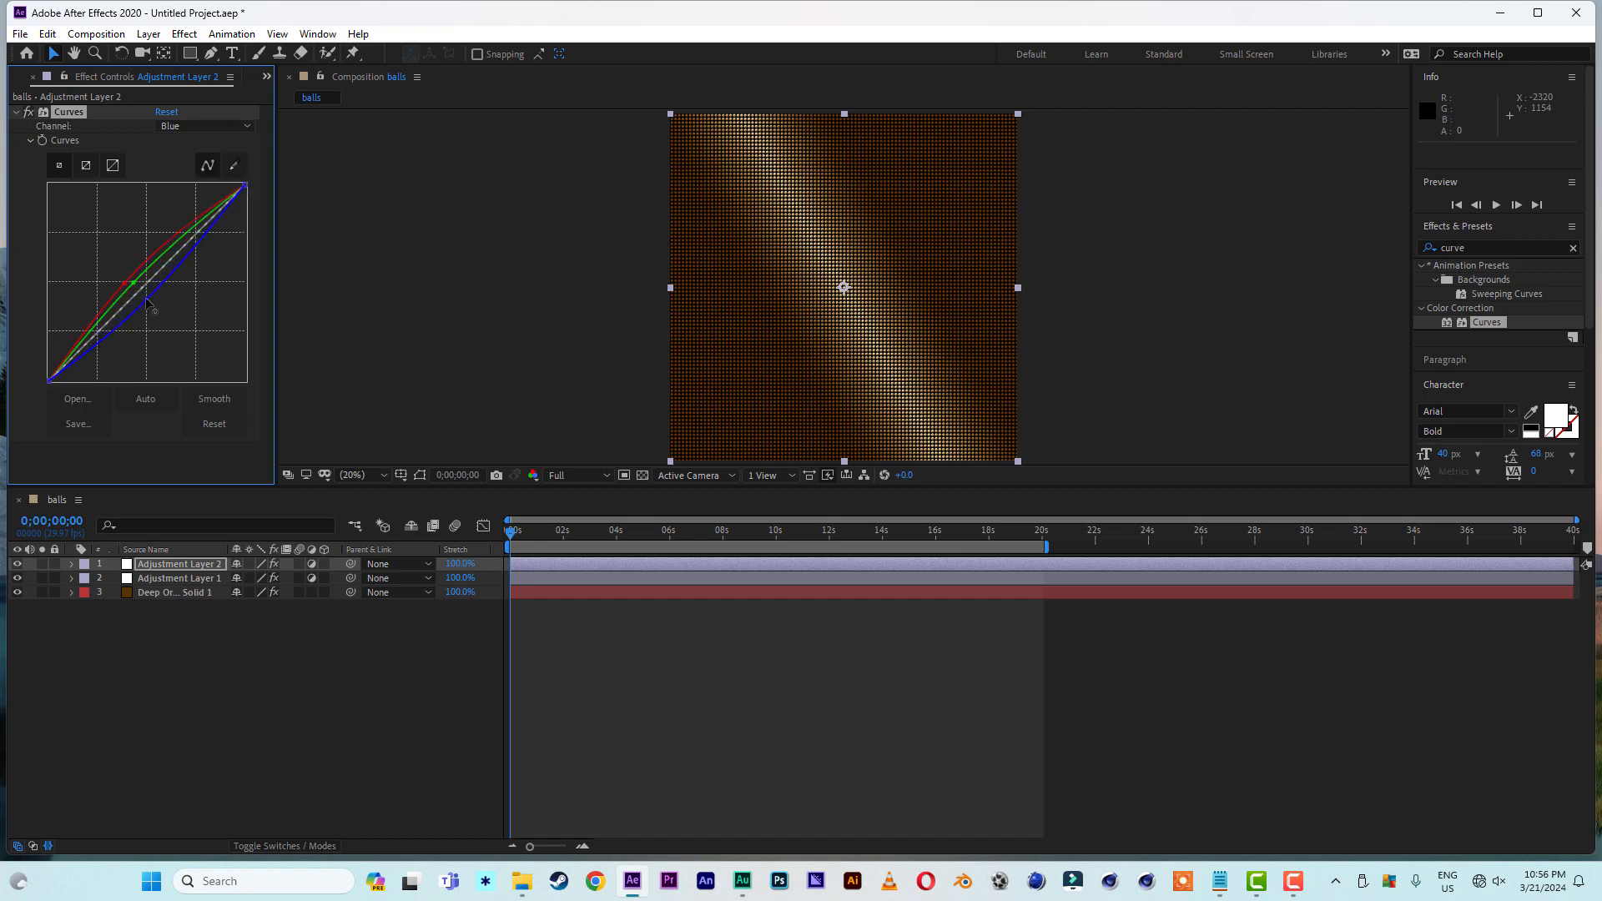
- Create a new 2080 x 2080 px composition named face 1 and add the balls composition to it as a layer
click(265, 78)
click(312, 100)
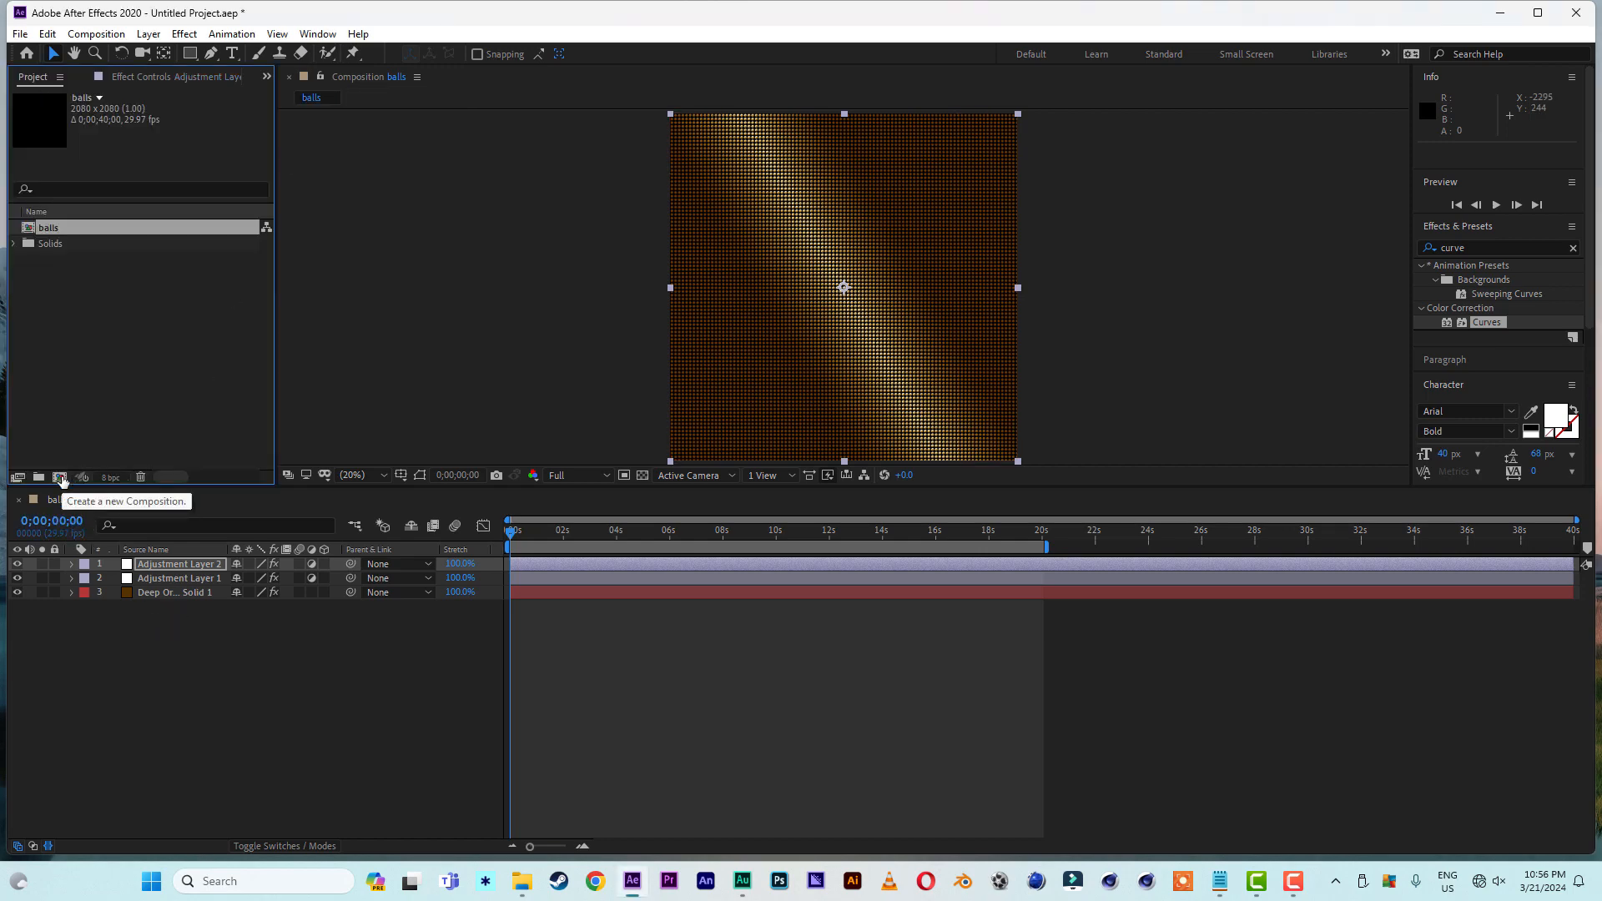
click(59, 477)
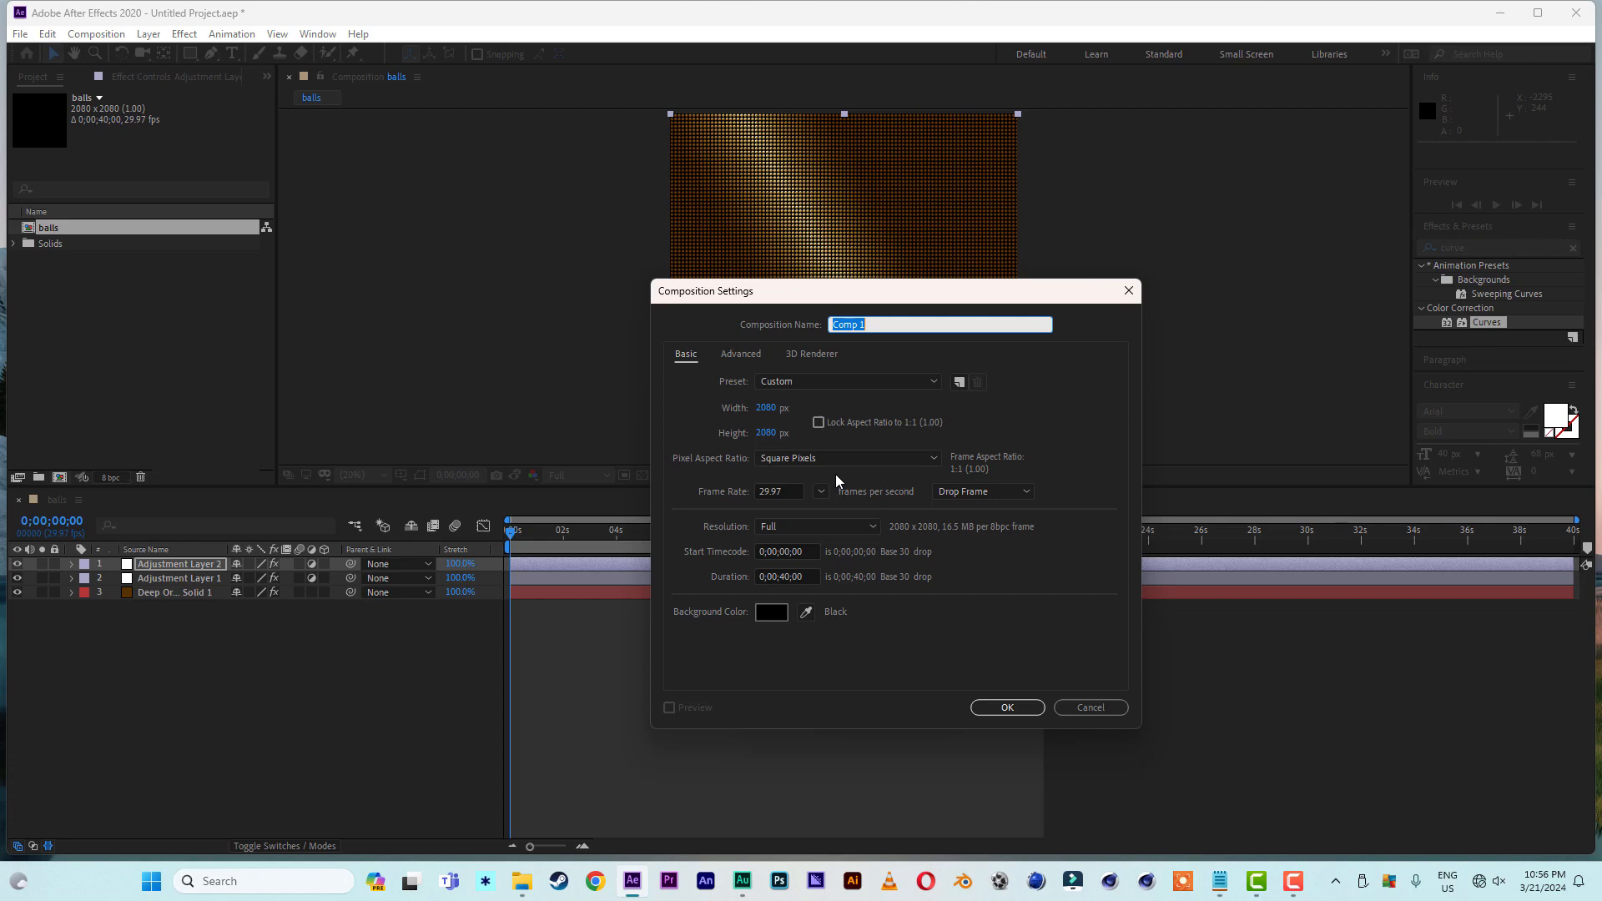
text(face 1)
click(1007, 708)
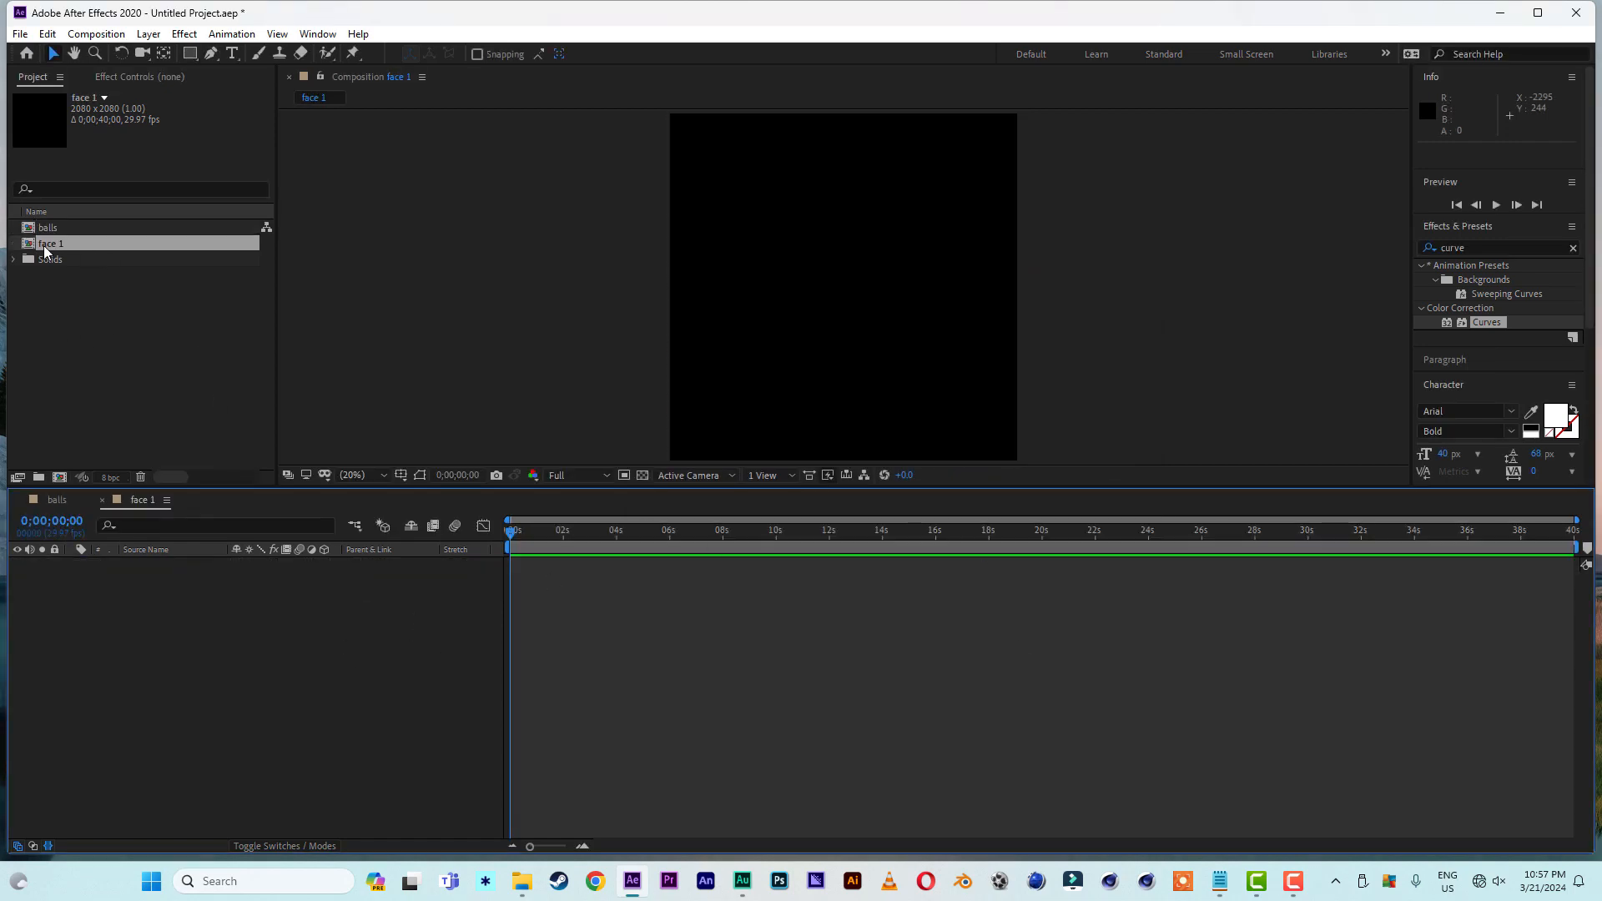
drag(48, 227, 127, 689)
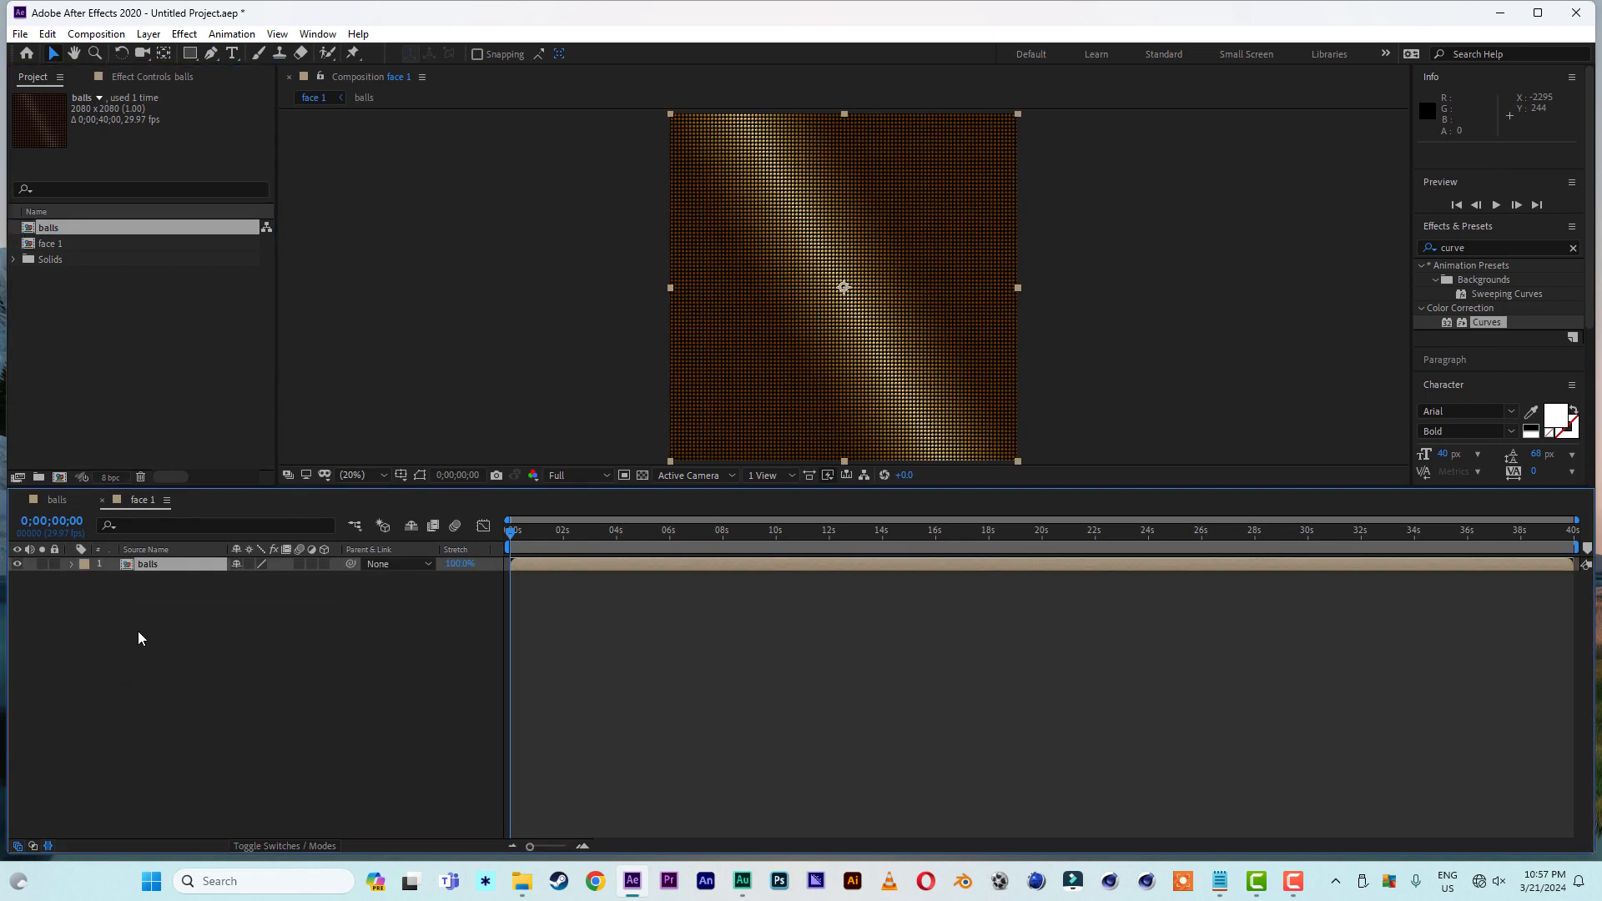
- Show the rulers, enlarge the composition view and place horizontal and vertical guides at 1036 through the frame's center
click(278, 35)
click(314, 195)
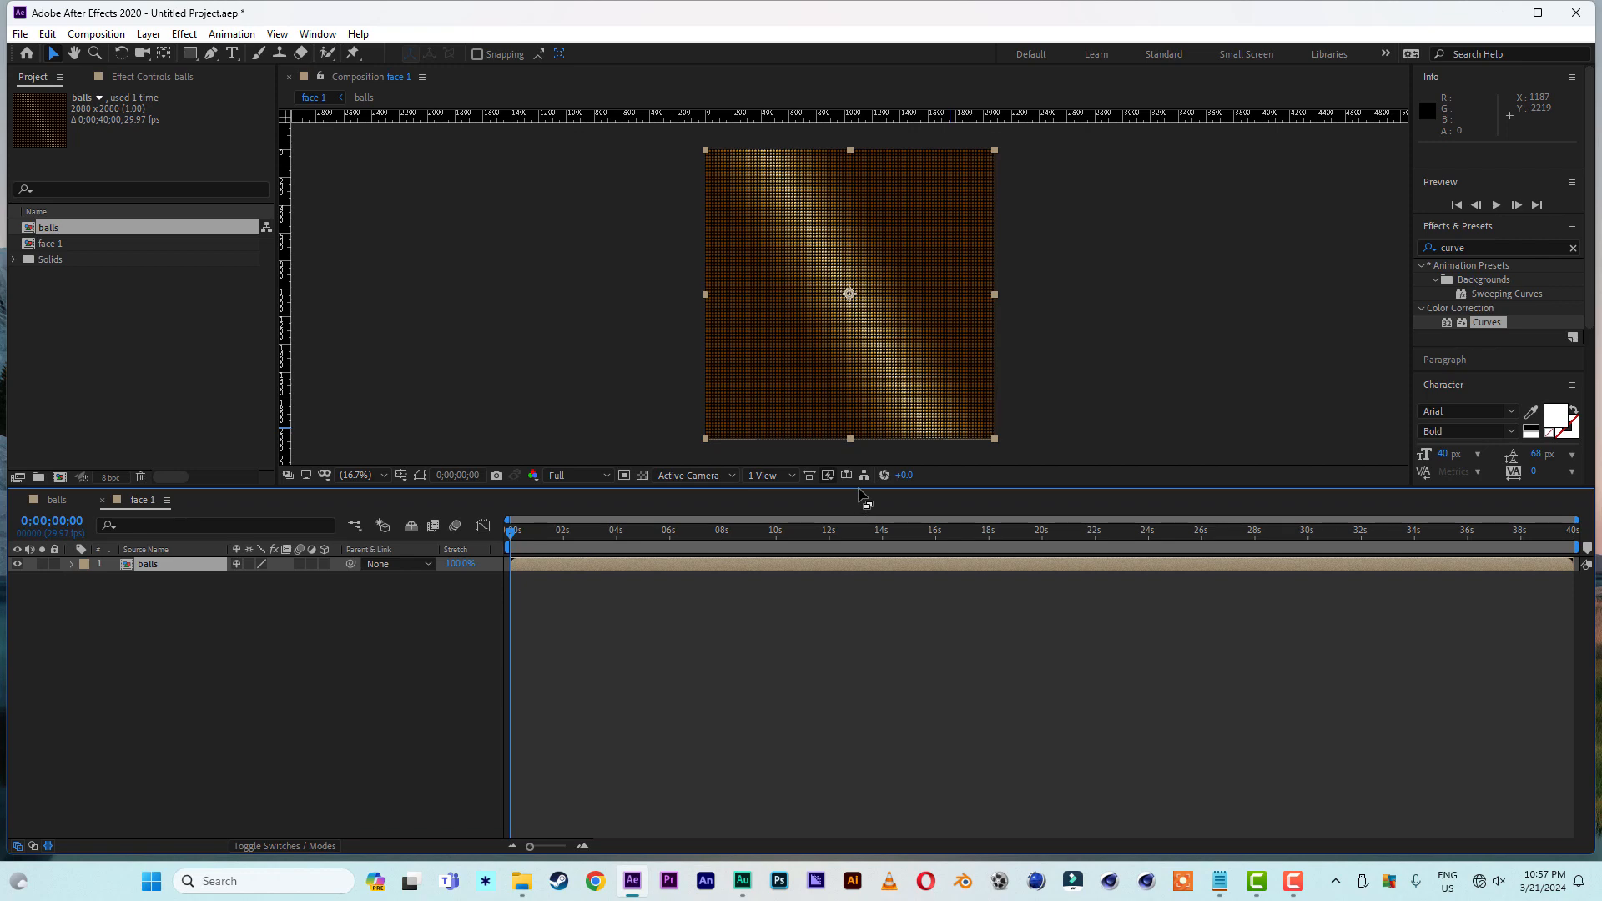
drag(860, 486, 853, 616)
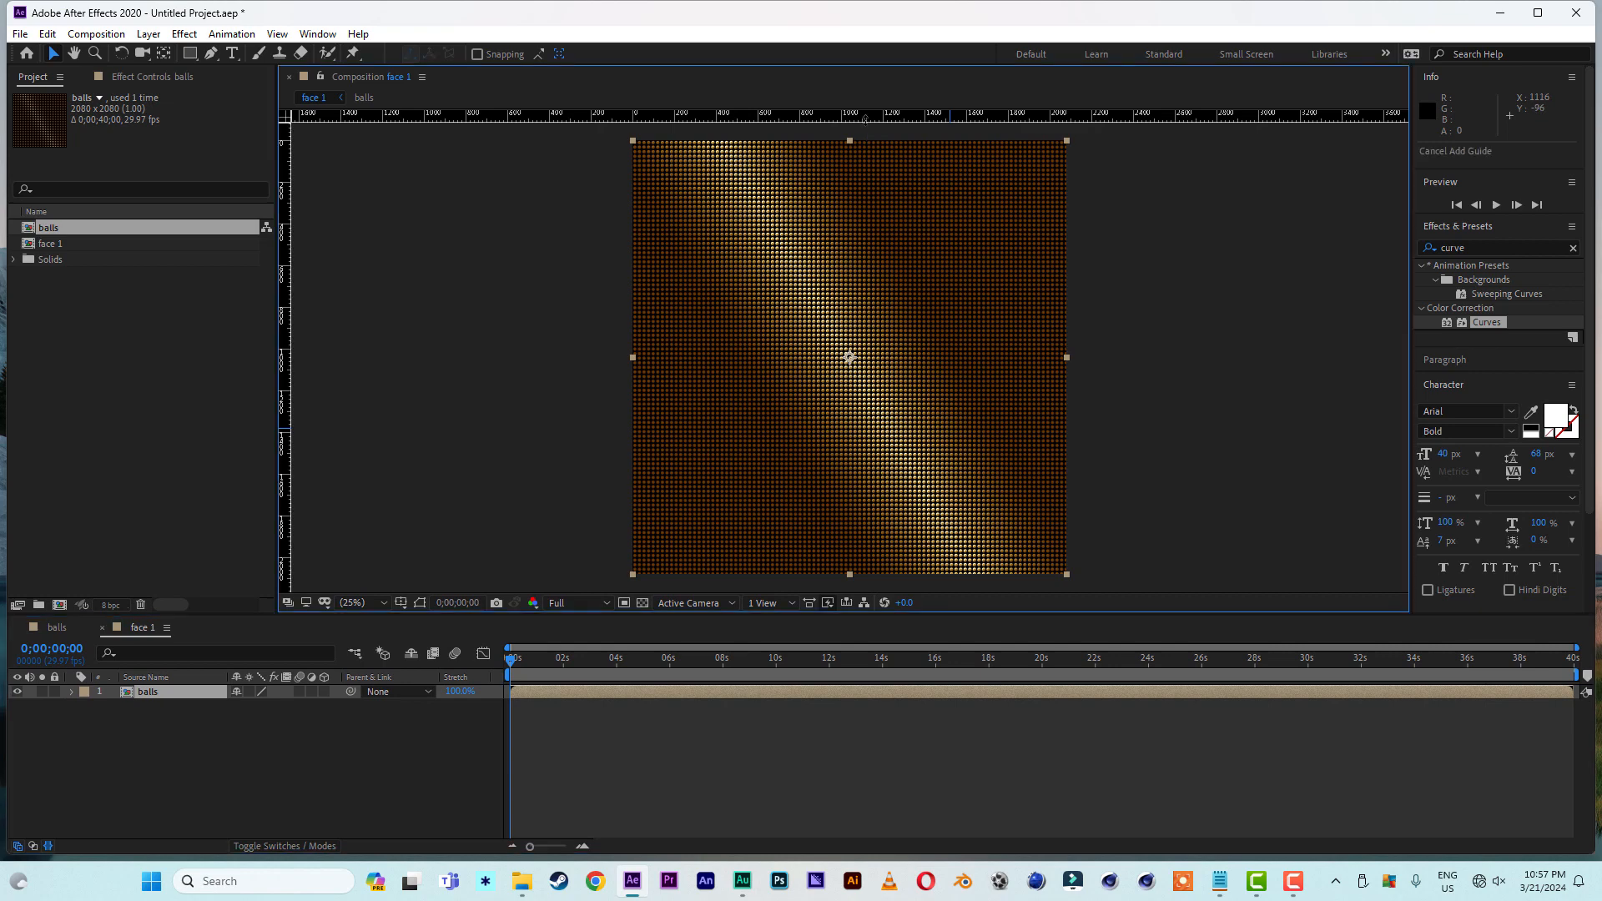
drag(868, 117, 873, 357)
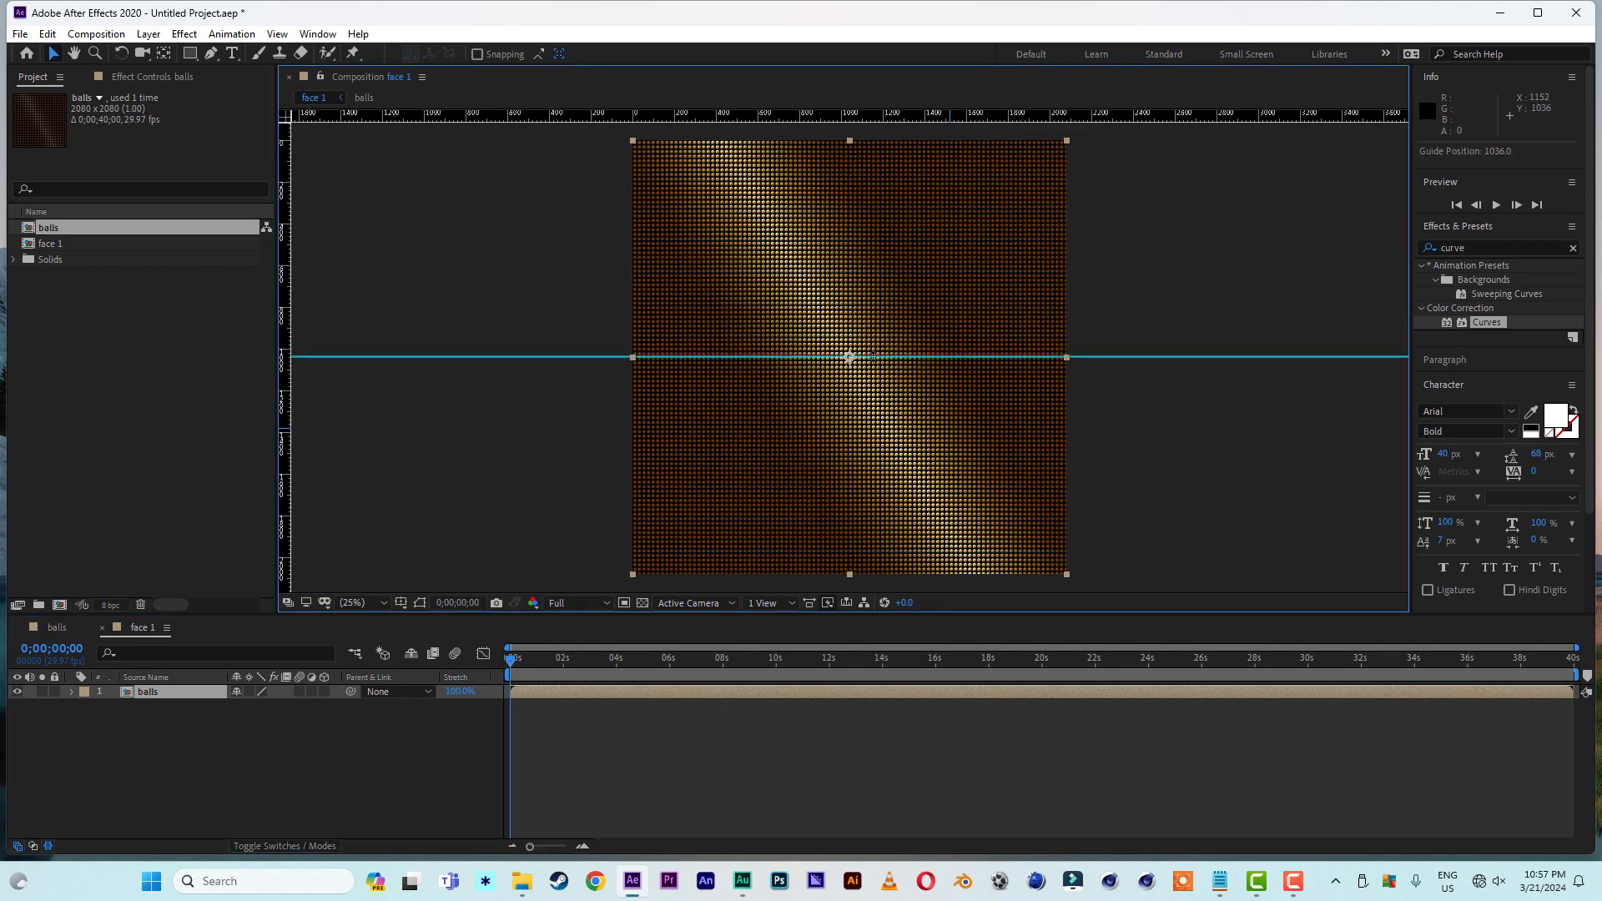
drag(286, 377, 850, 360)
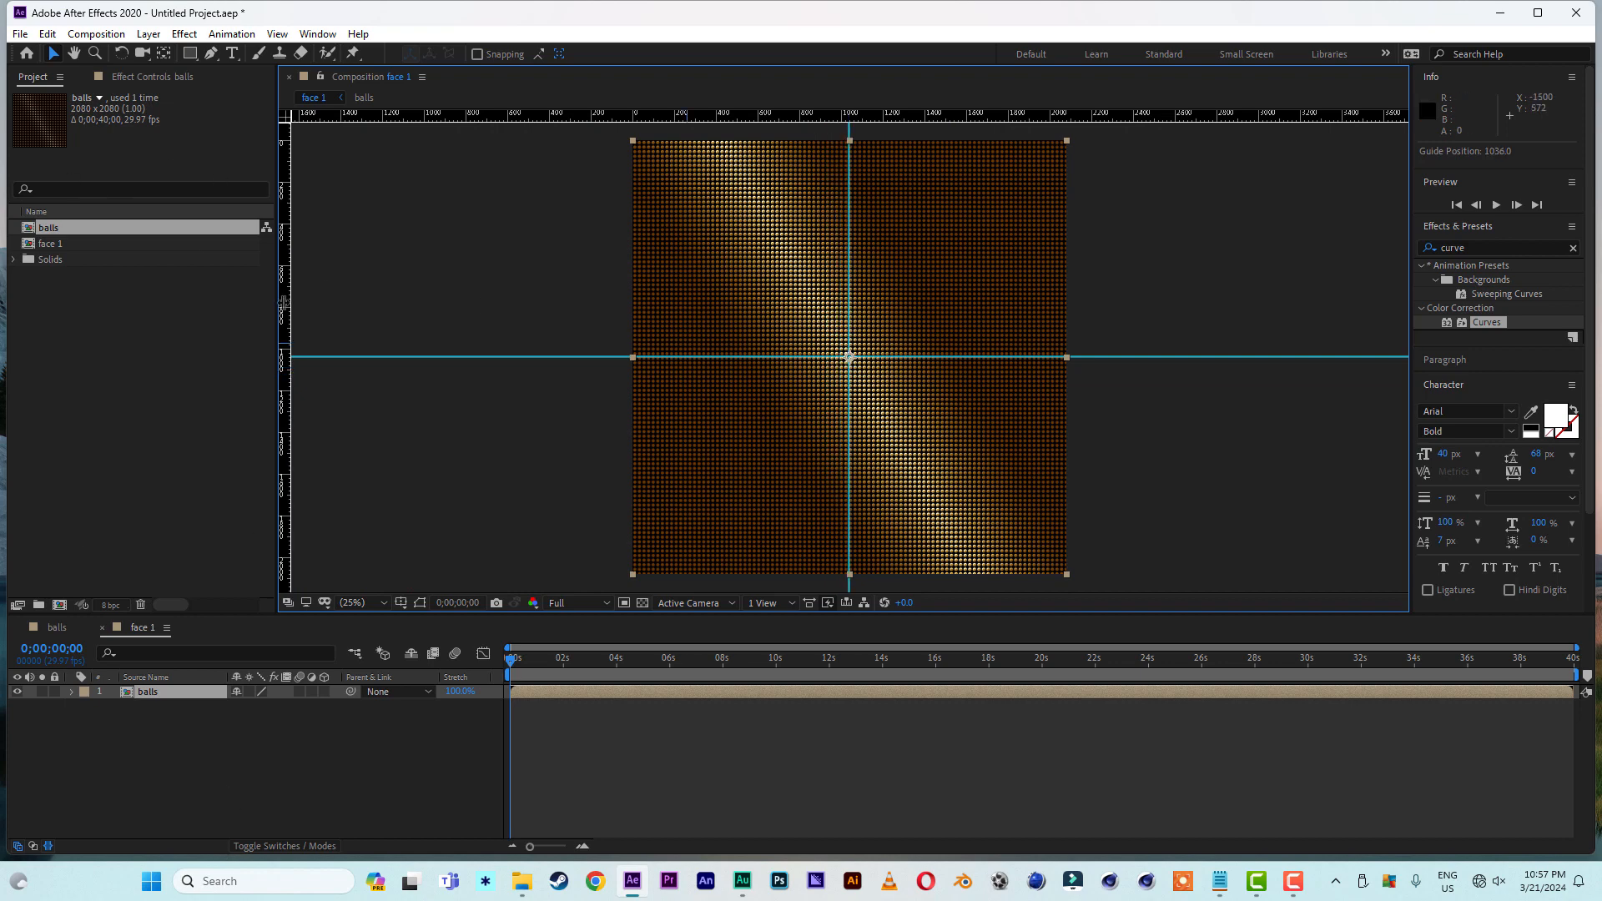
- Draw a closed four-point diamond mask on the balls layer around the guide crossing, with its top point at about 1000, 40
click(211, 54)
click(840, 147)
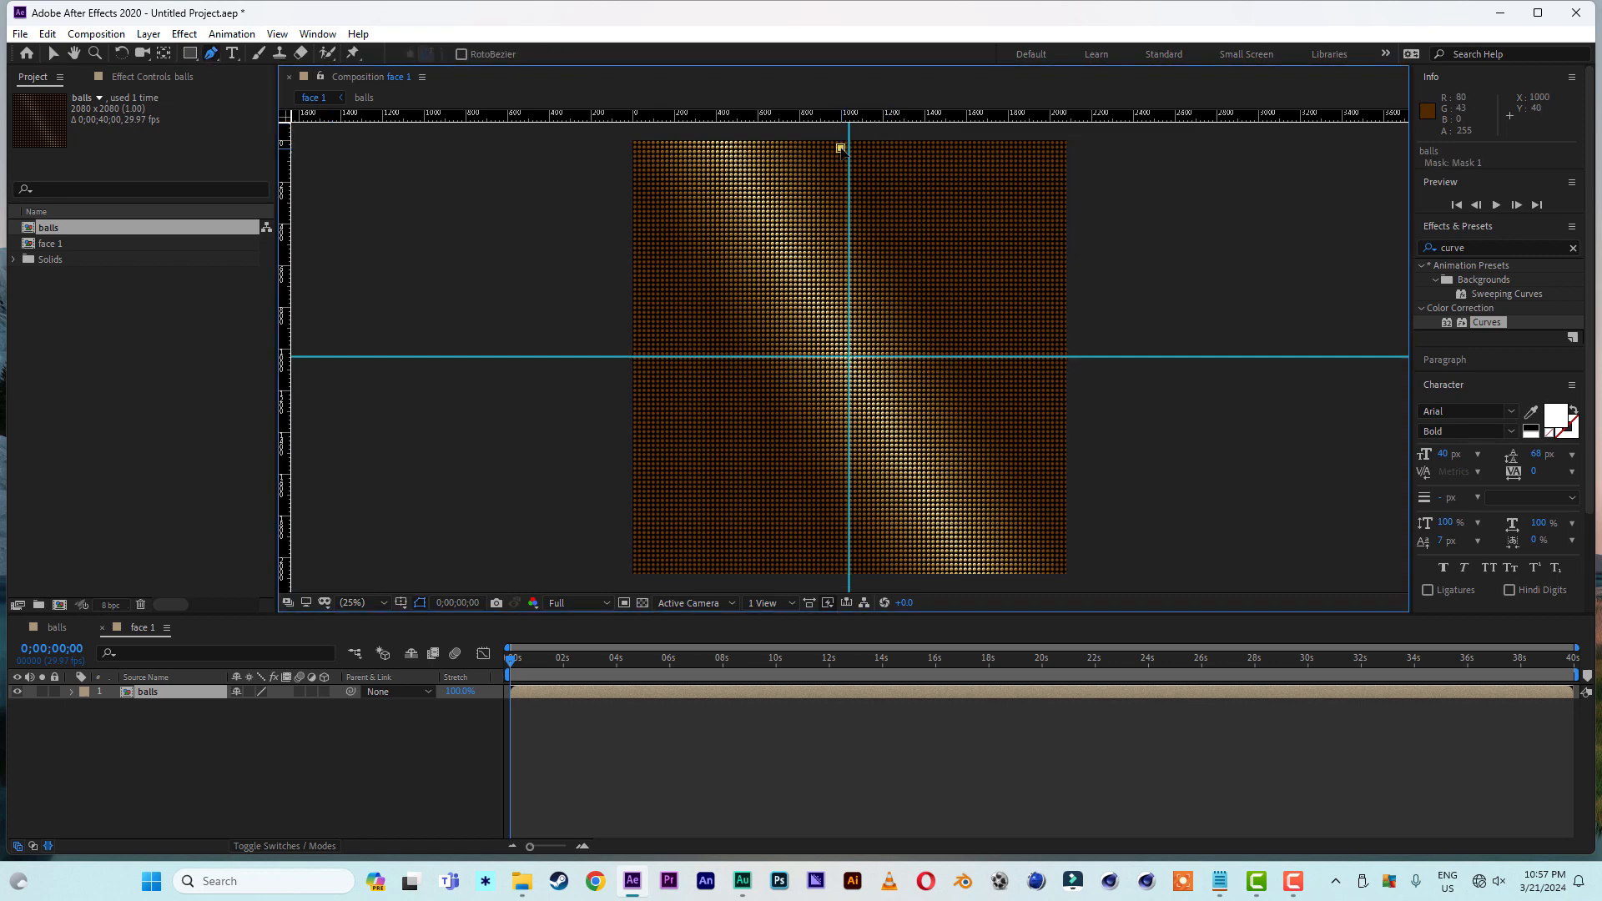
click(655, 357)
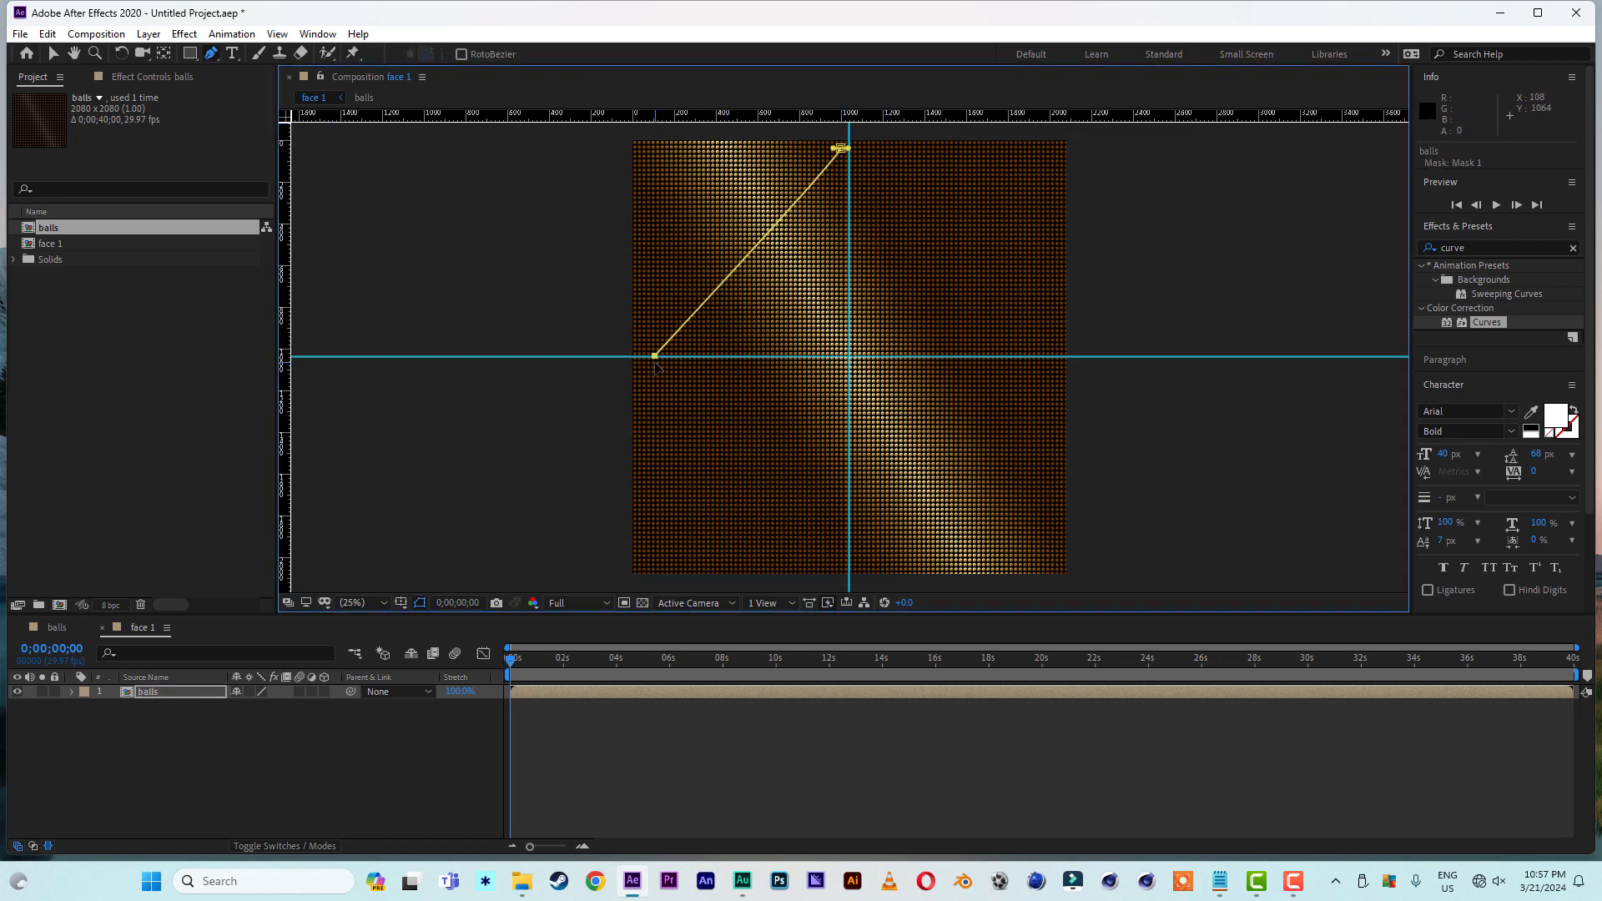
click(830, 548)
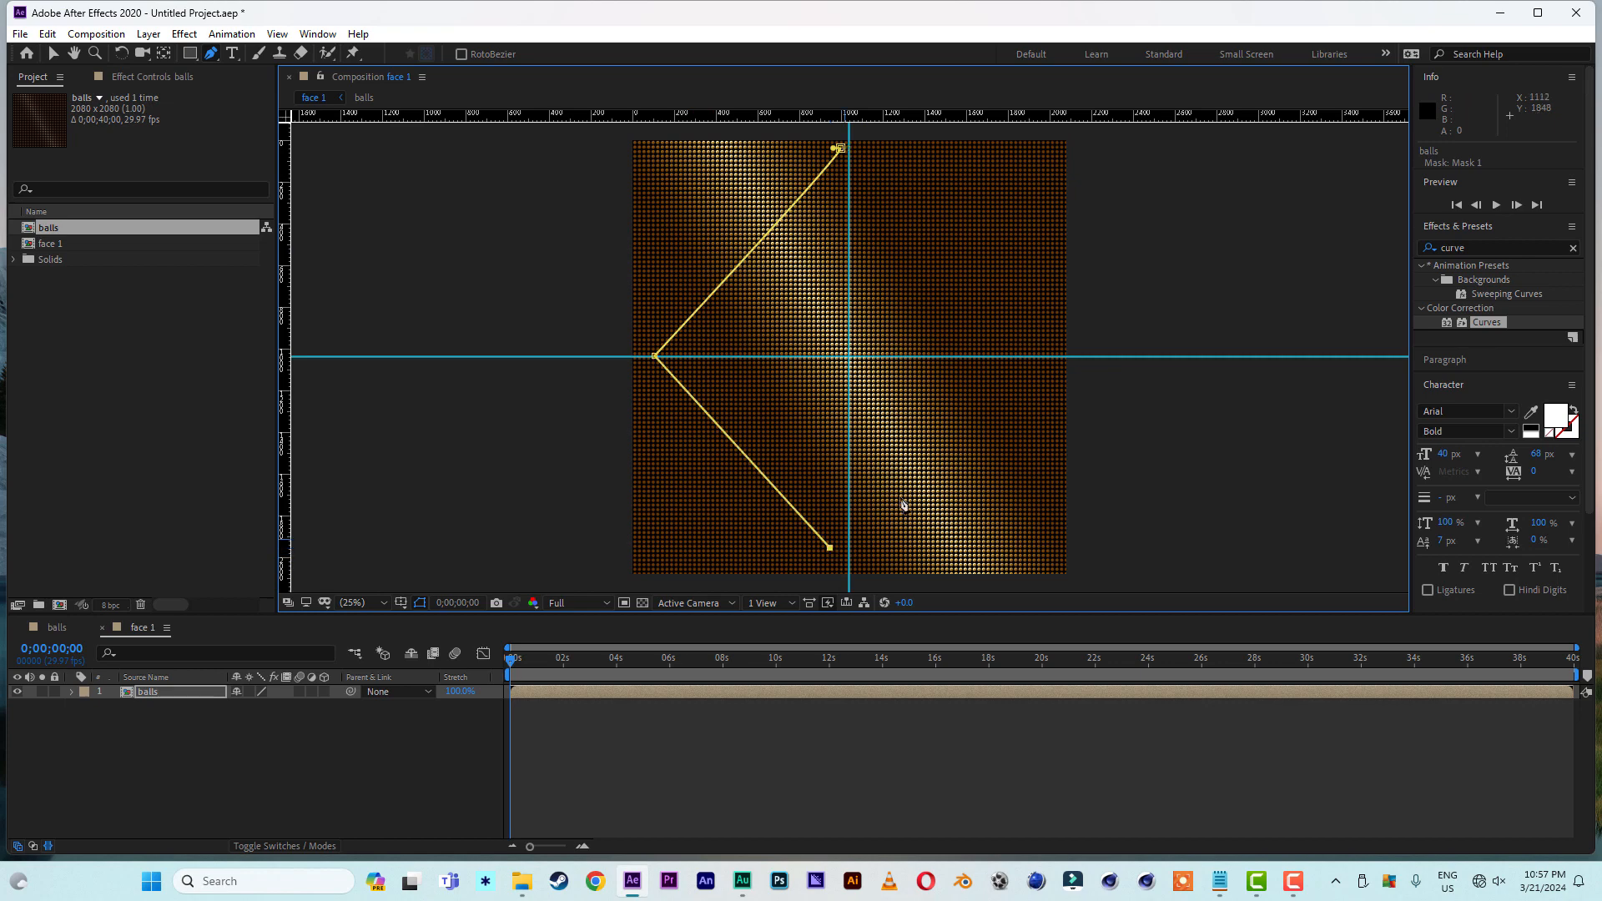
click(1029, 329)
click(845, 151)
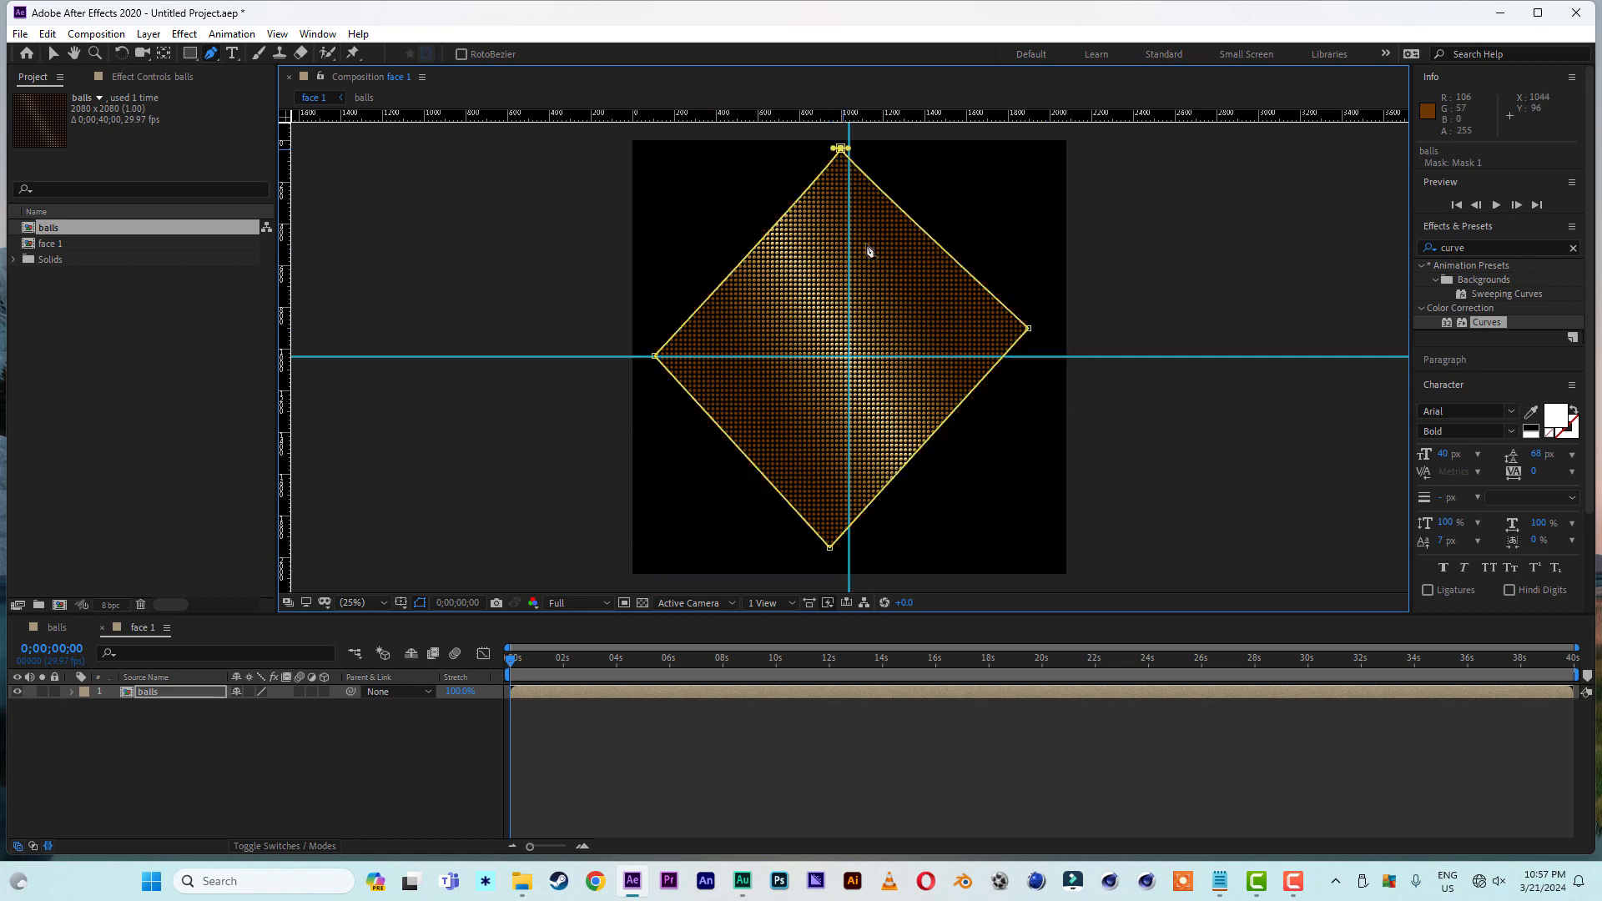
- Move the diamond mask's four points onto the guides at the frame's edges so the diamond fills the composition
click(52, 55)
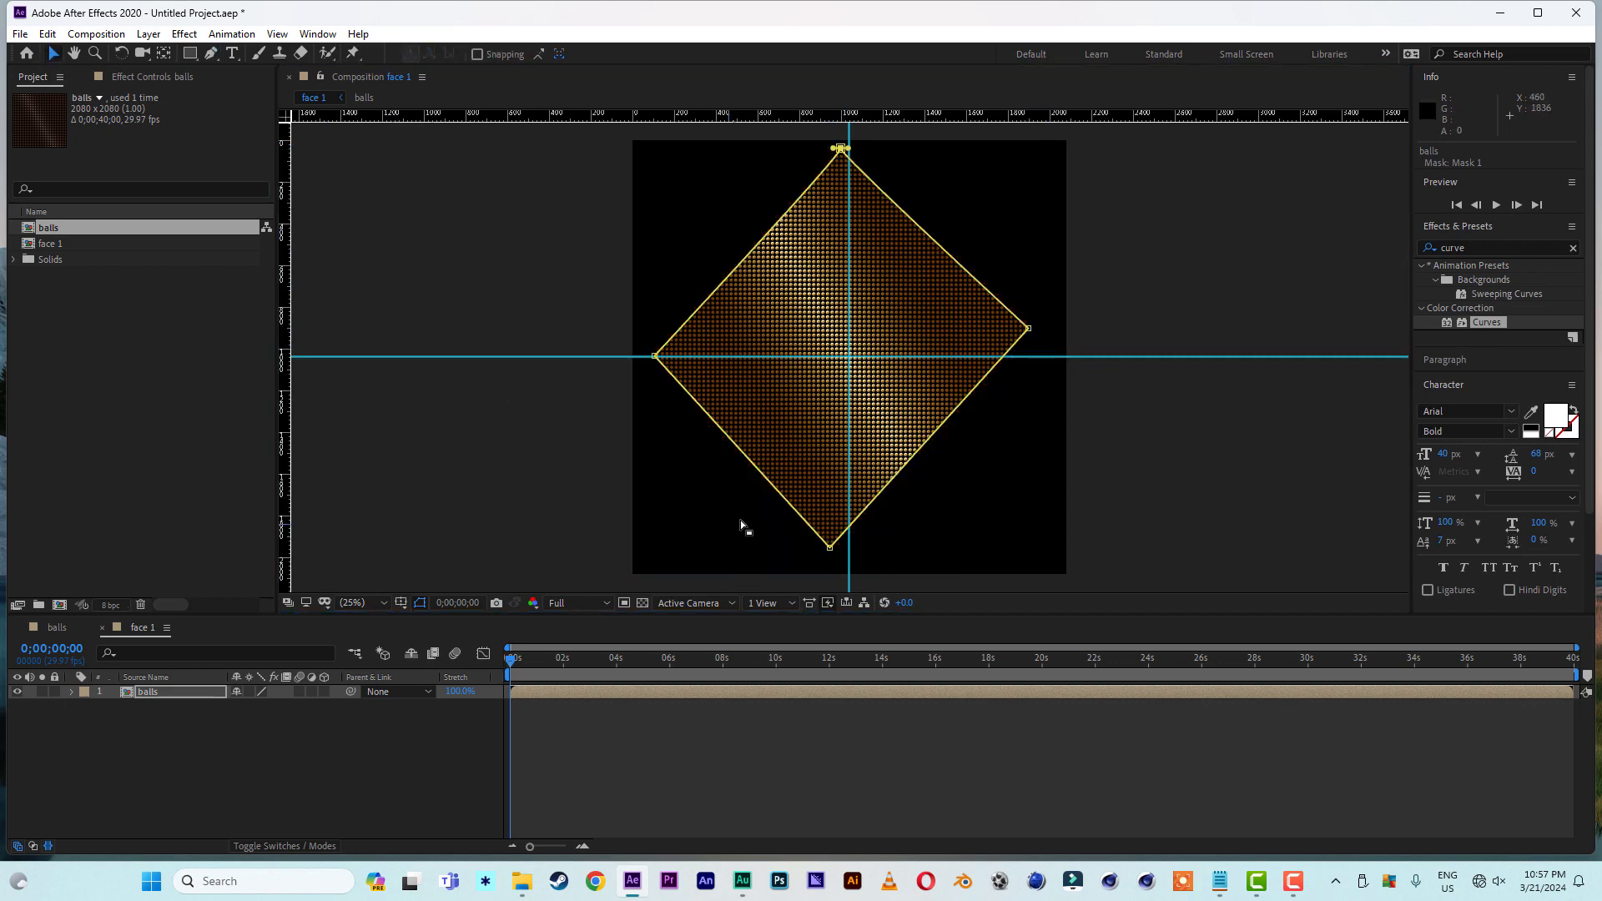
drag(830, 549, 849, 574)
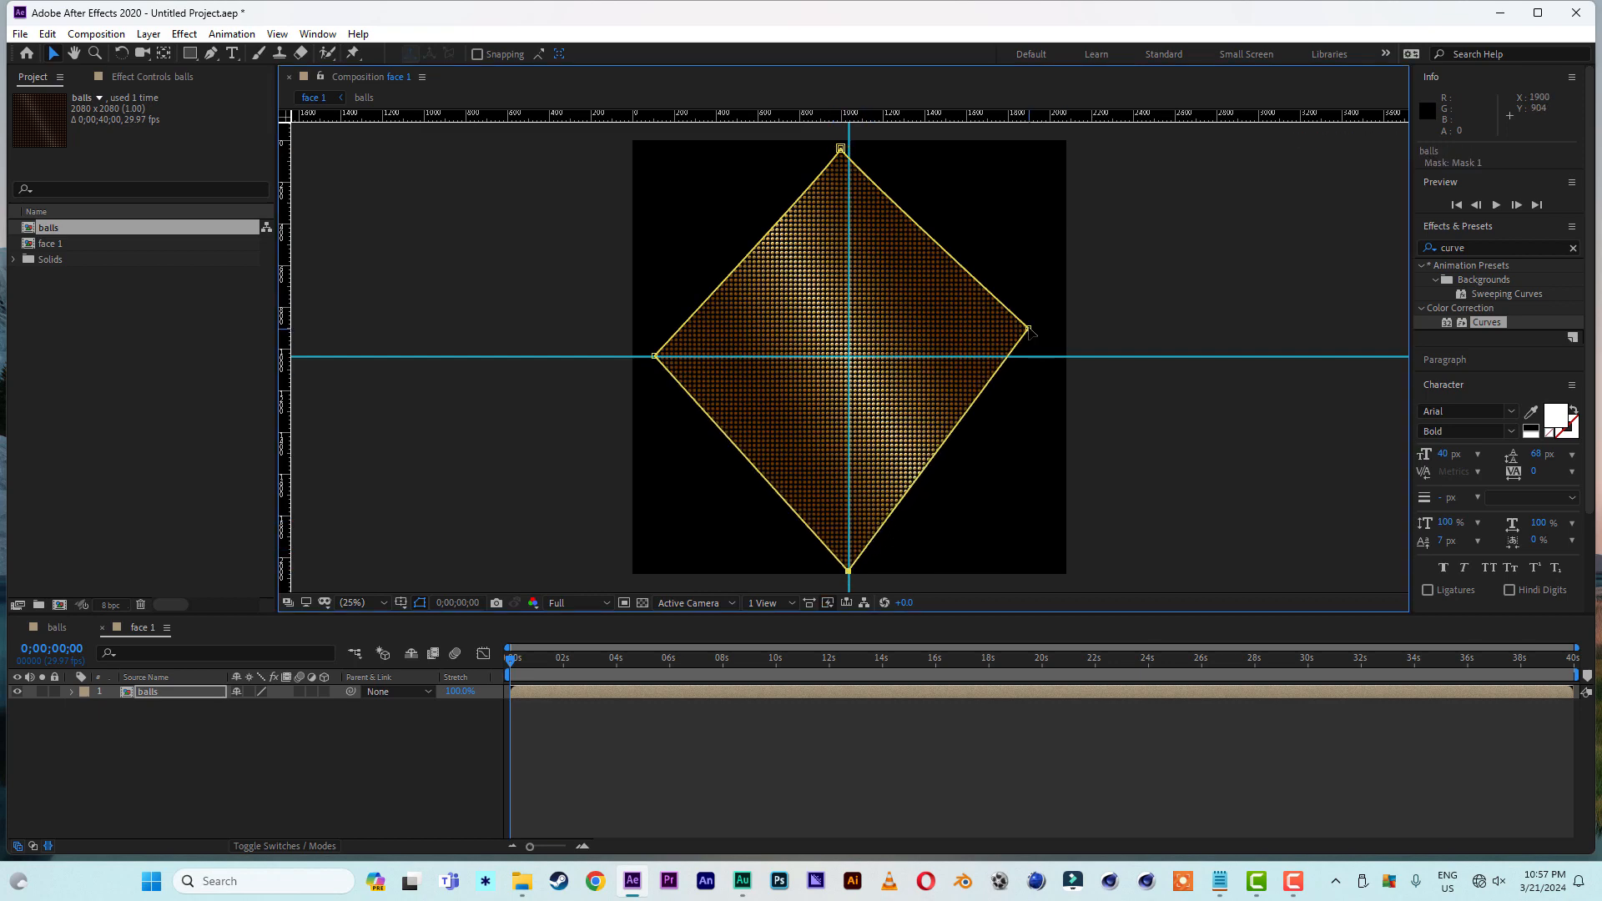
drag(1029, 329, 1064, 361)
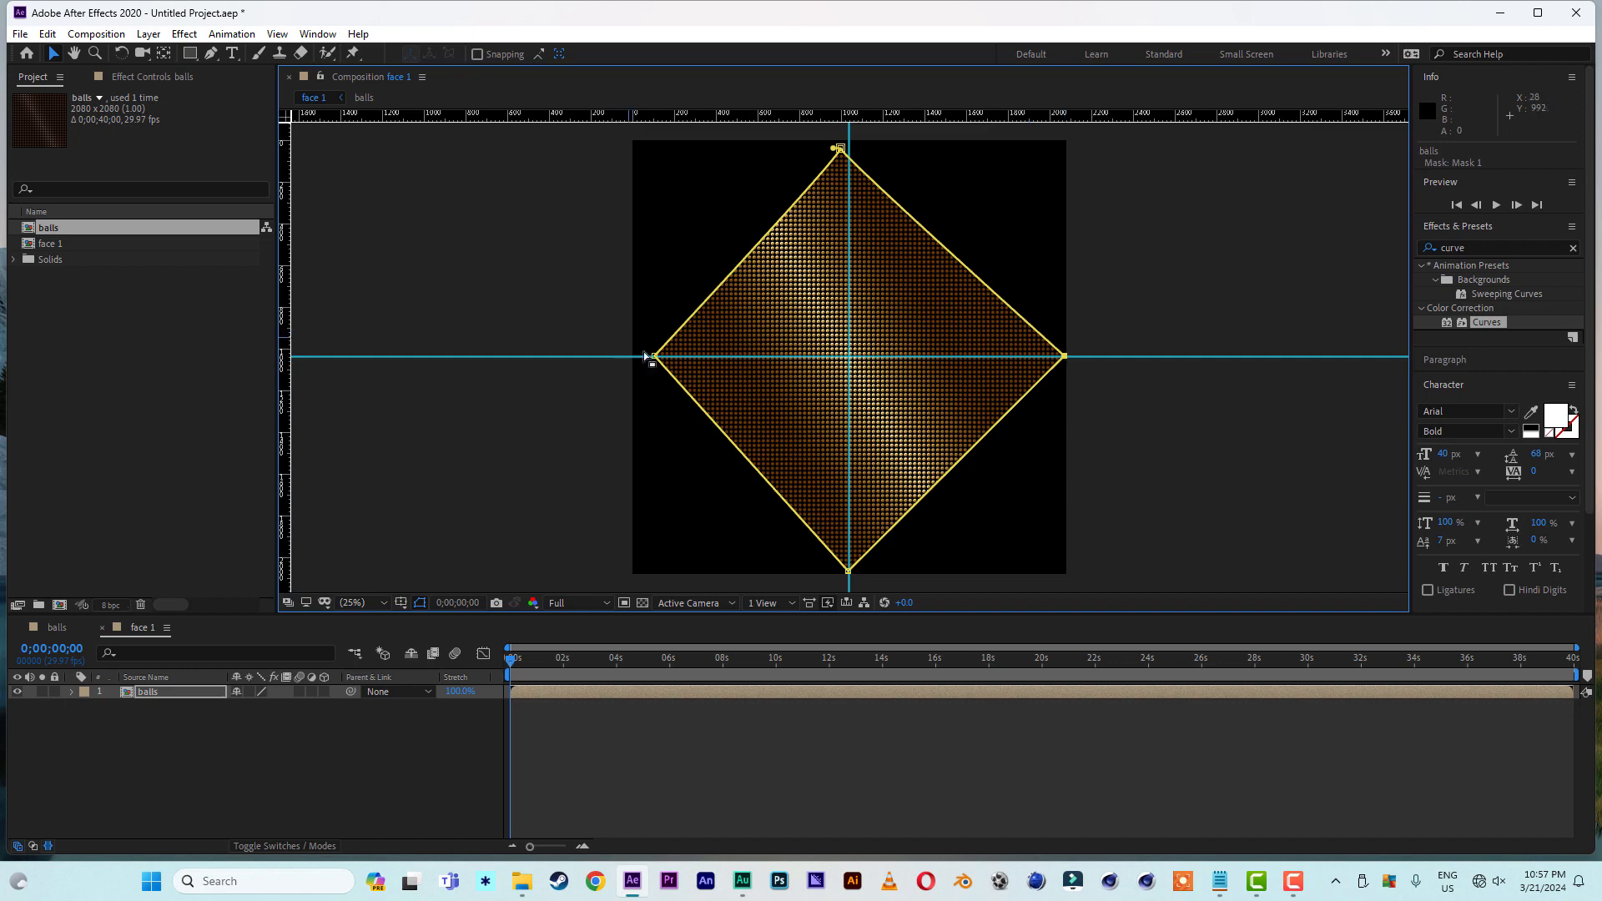
drag(654, 358, 633, 359)
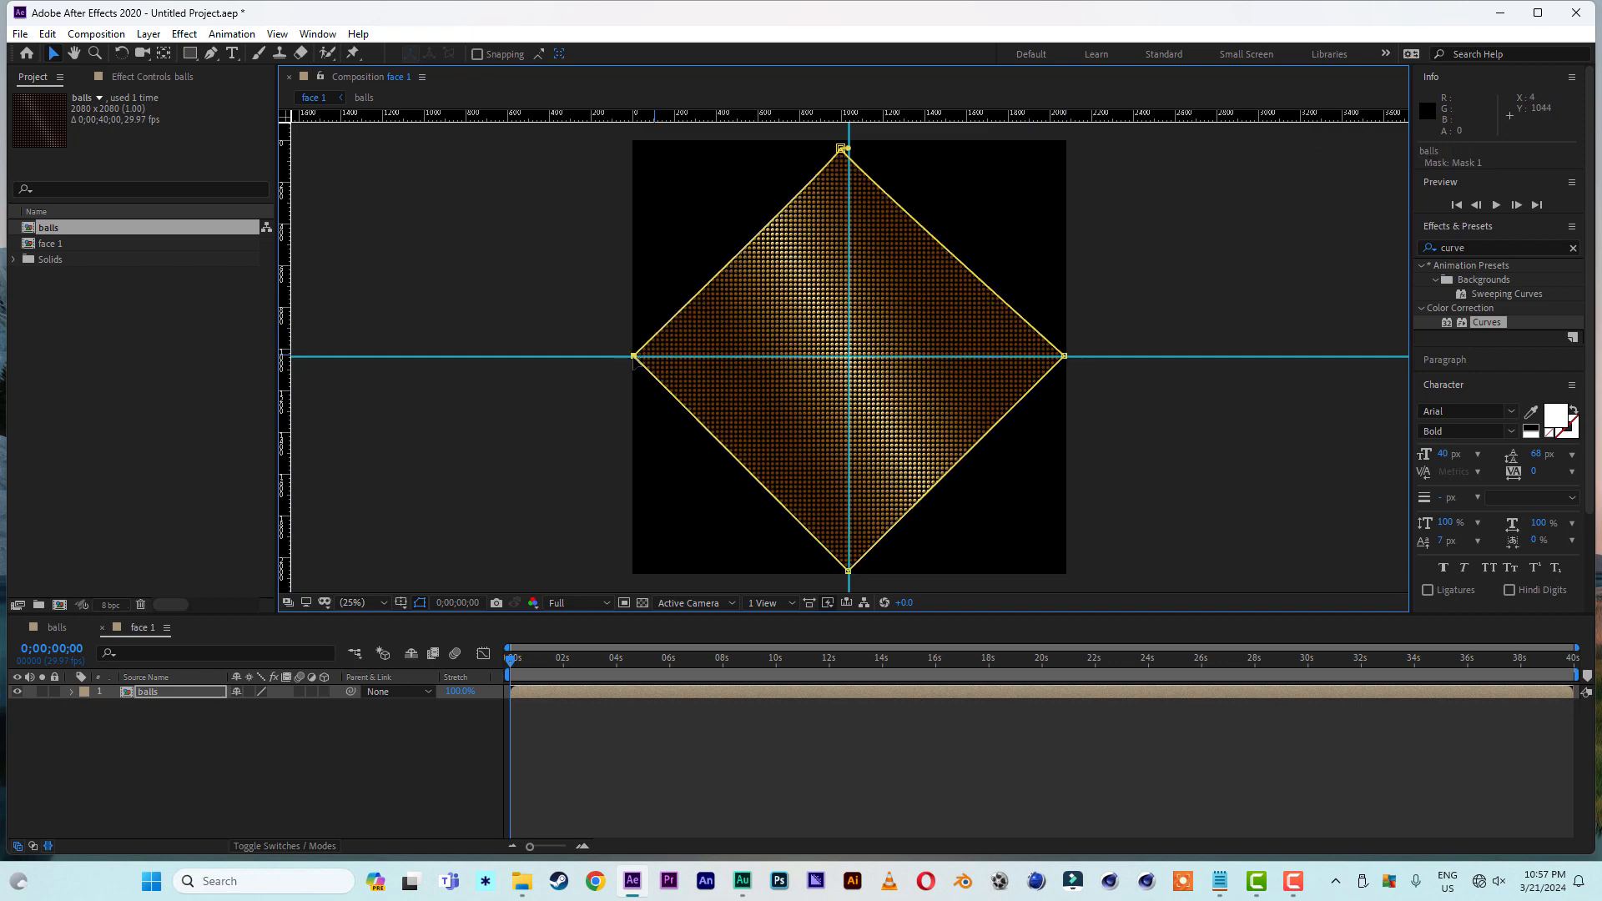
drag(841, 149, 849, 143)
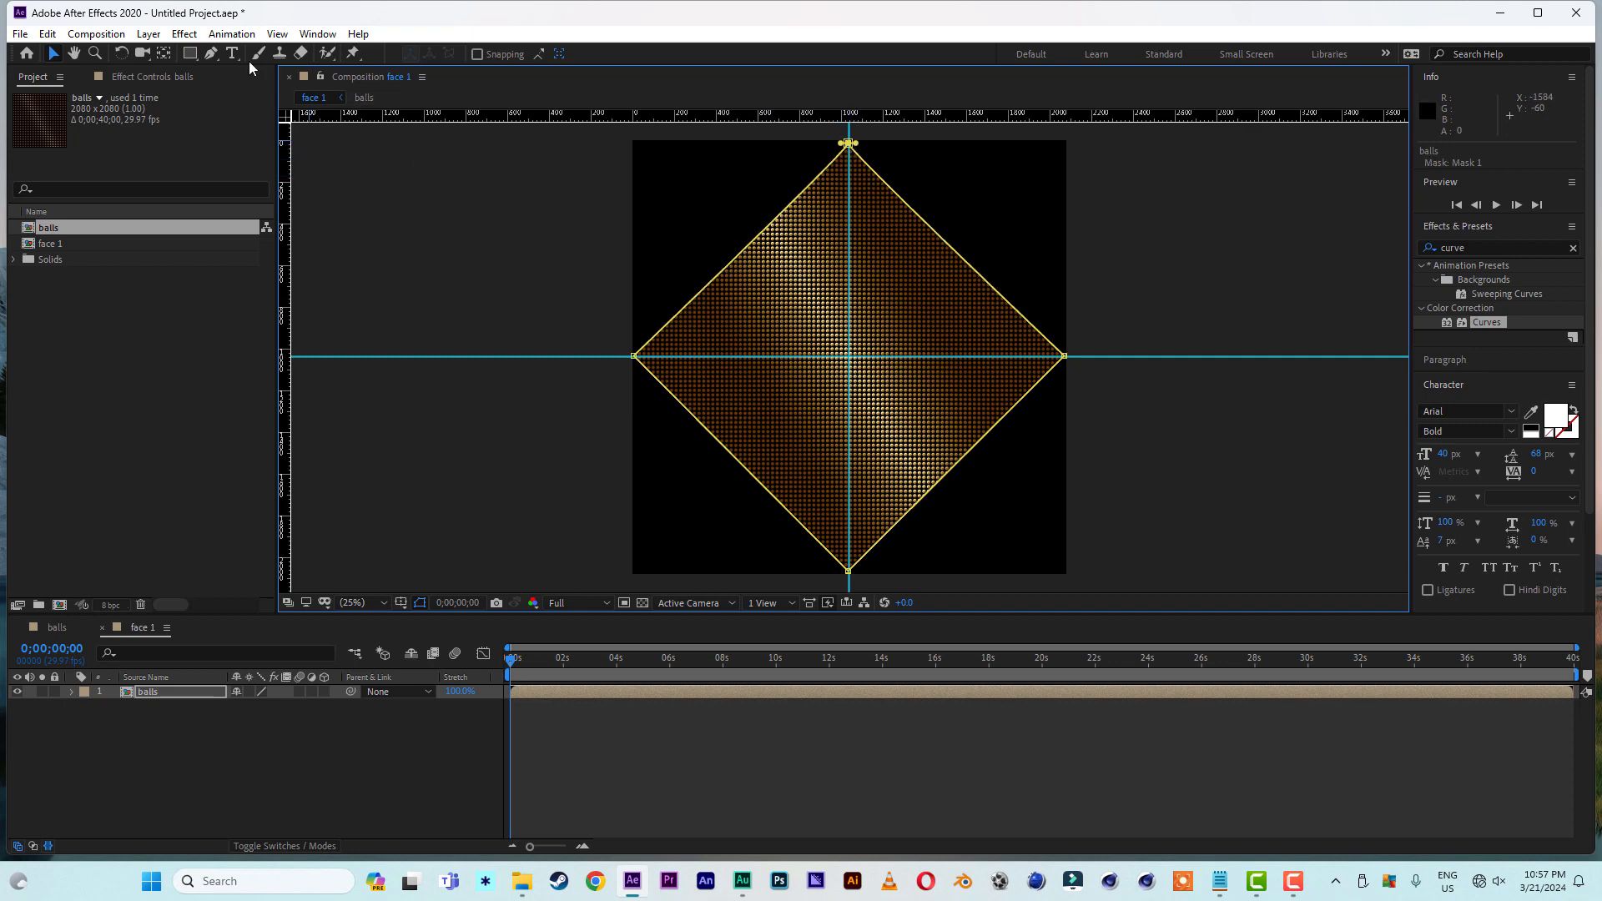
- Convert the diamond mask's top point from a curved point to a sharp corner and deselect the mask
click(210, 55)
click(260, 108)
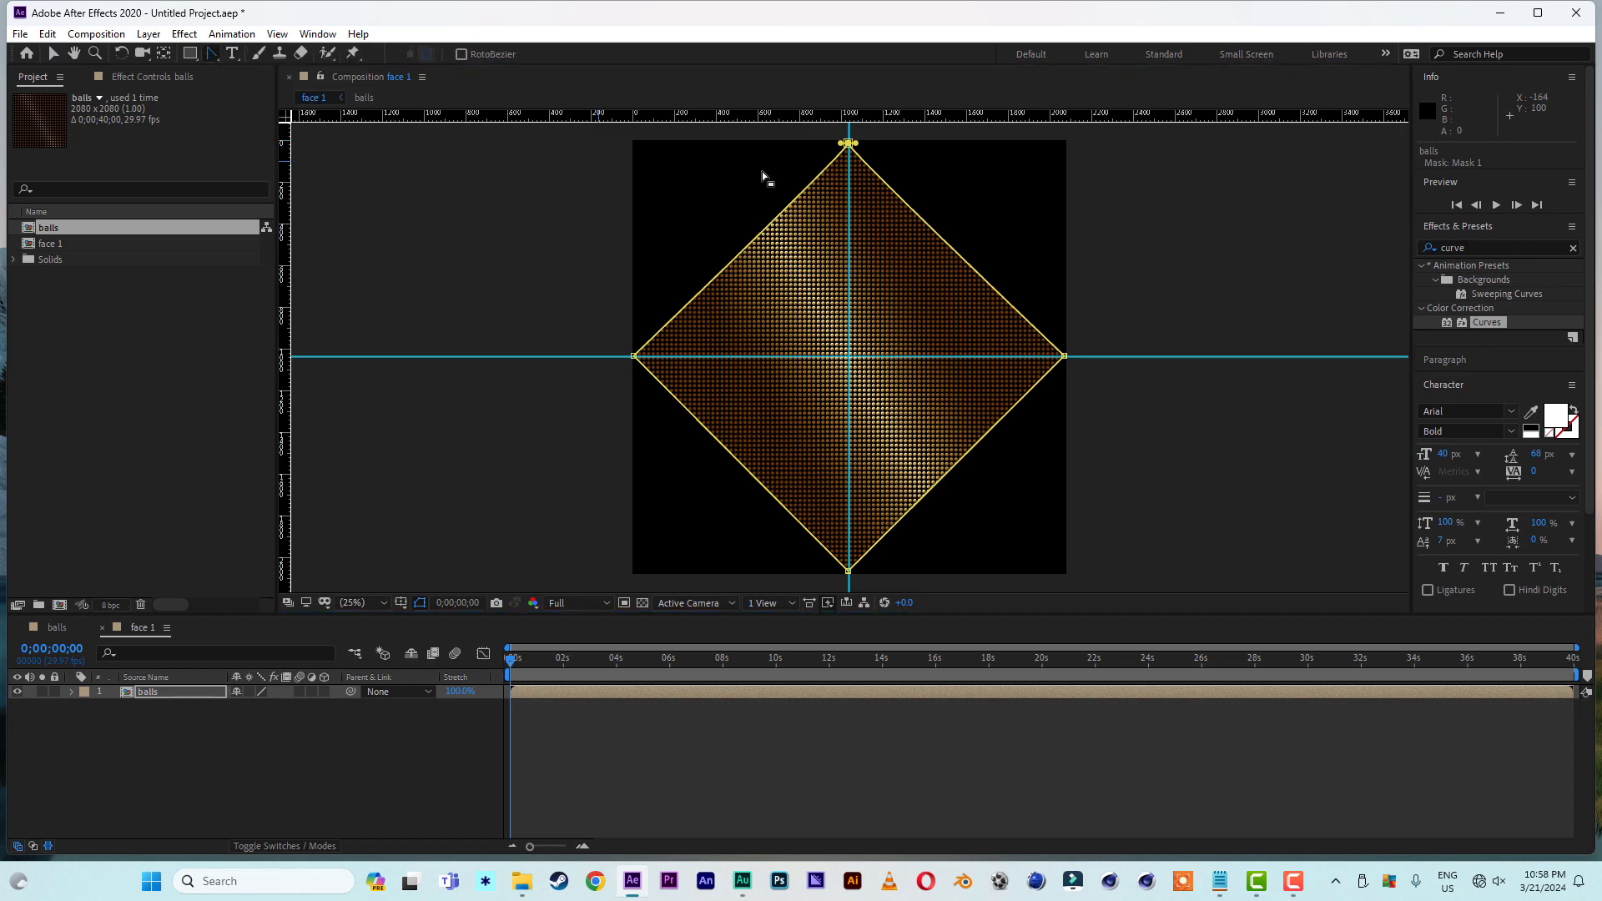
click(848, 143)
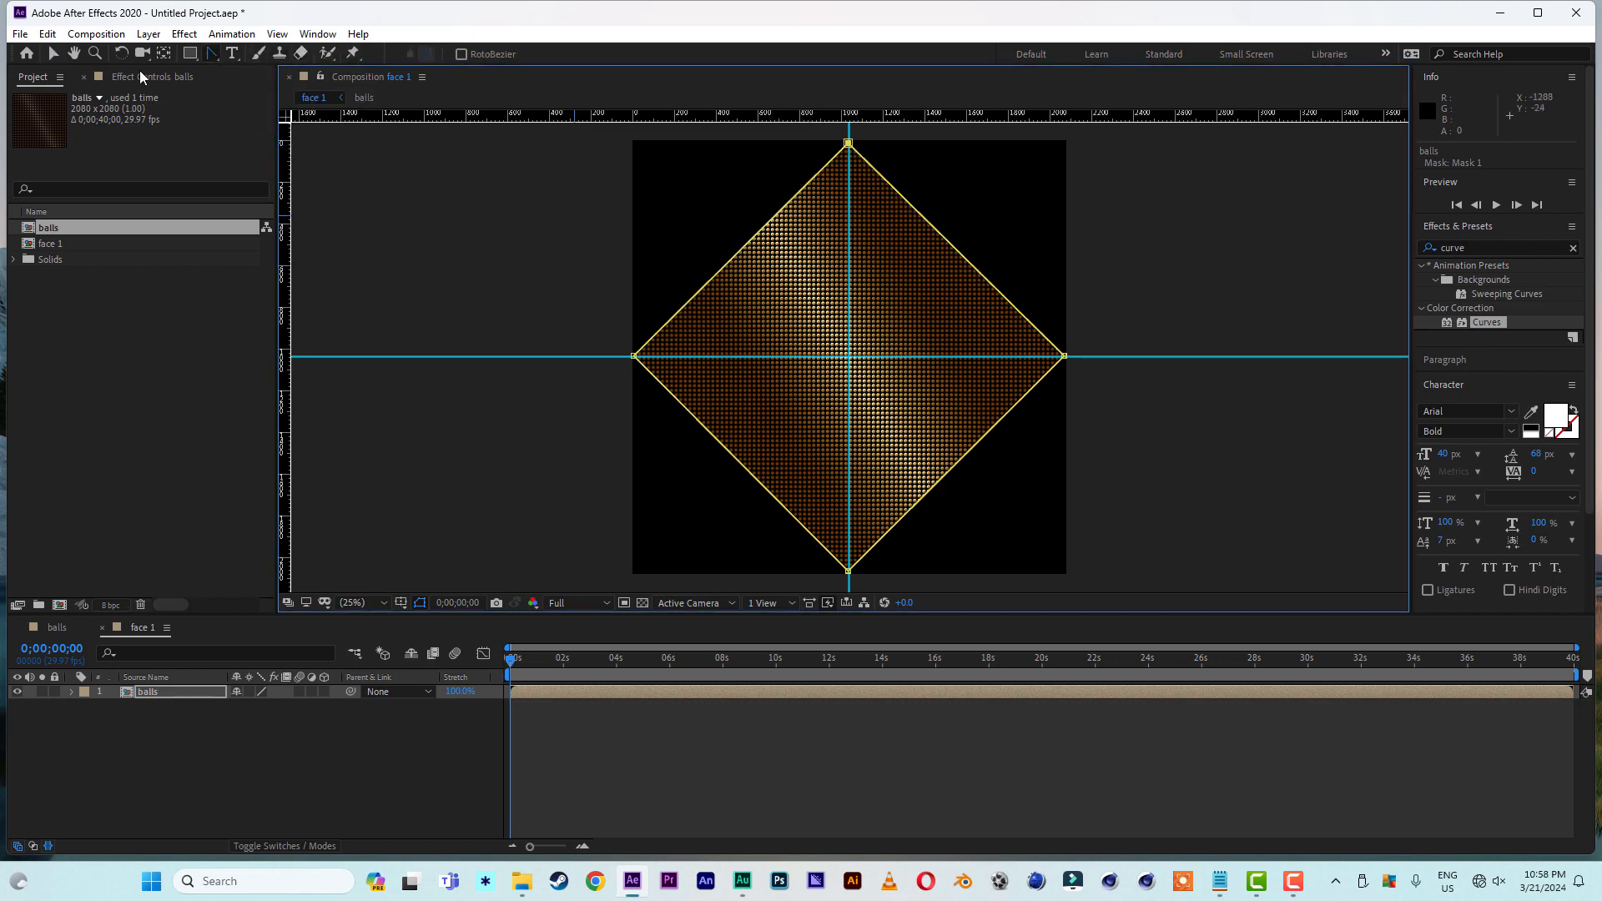
click(52, 53)
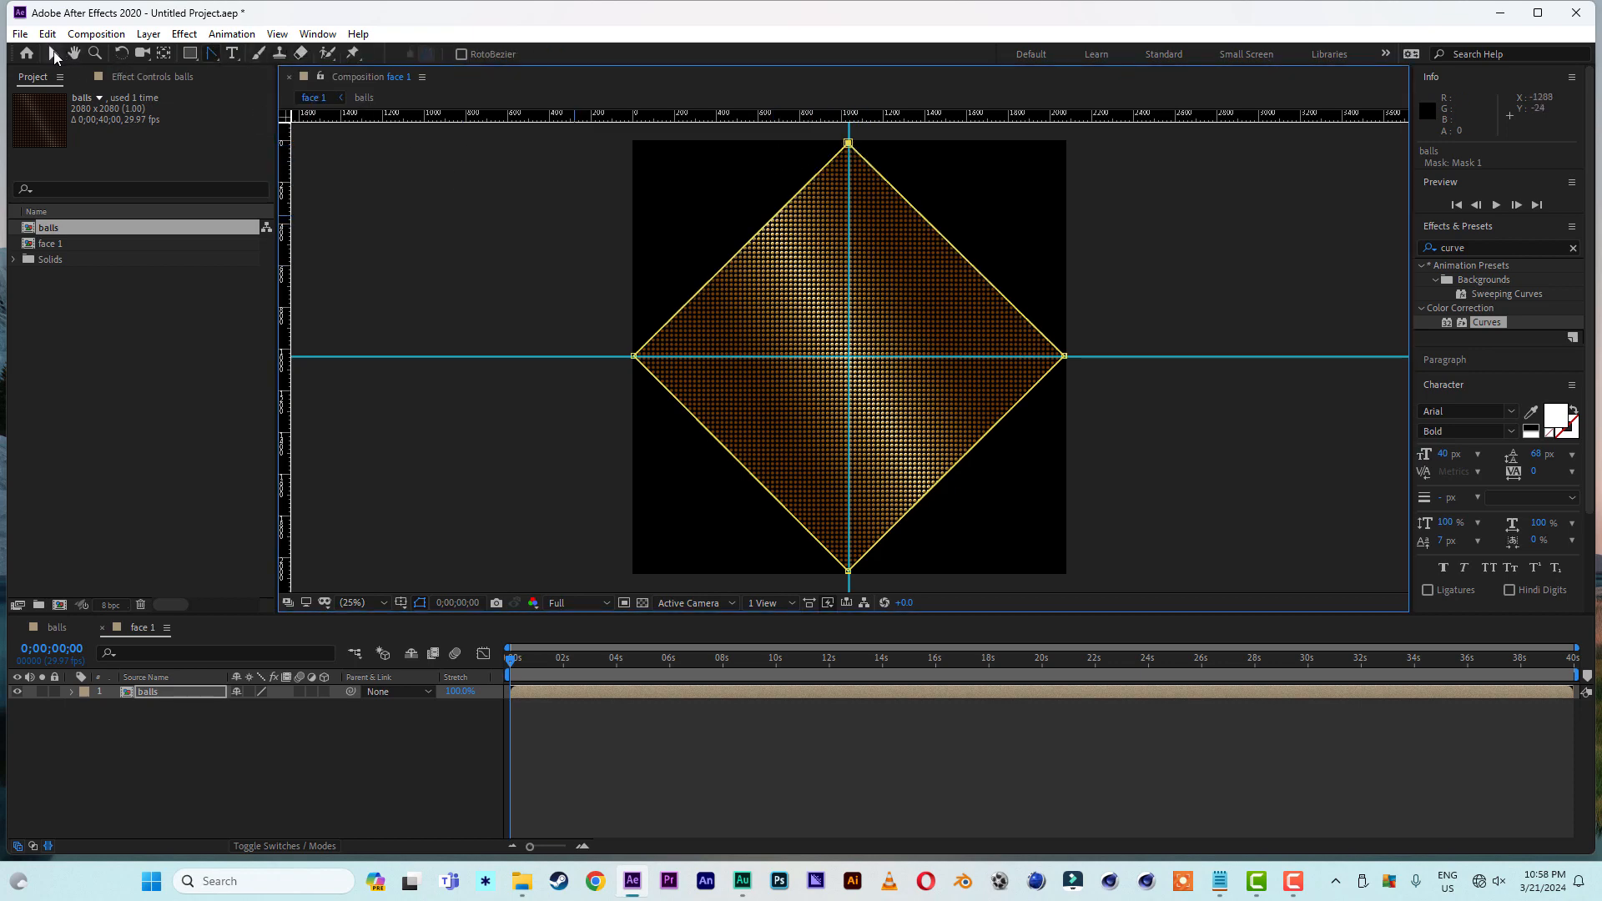
click(903, 303)
click(1177, 467)
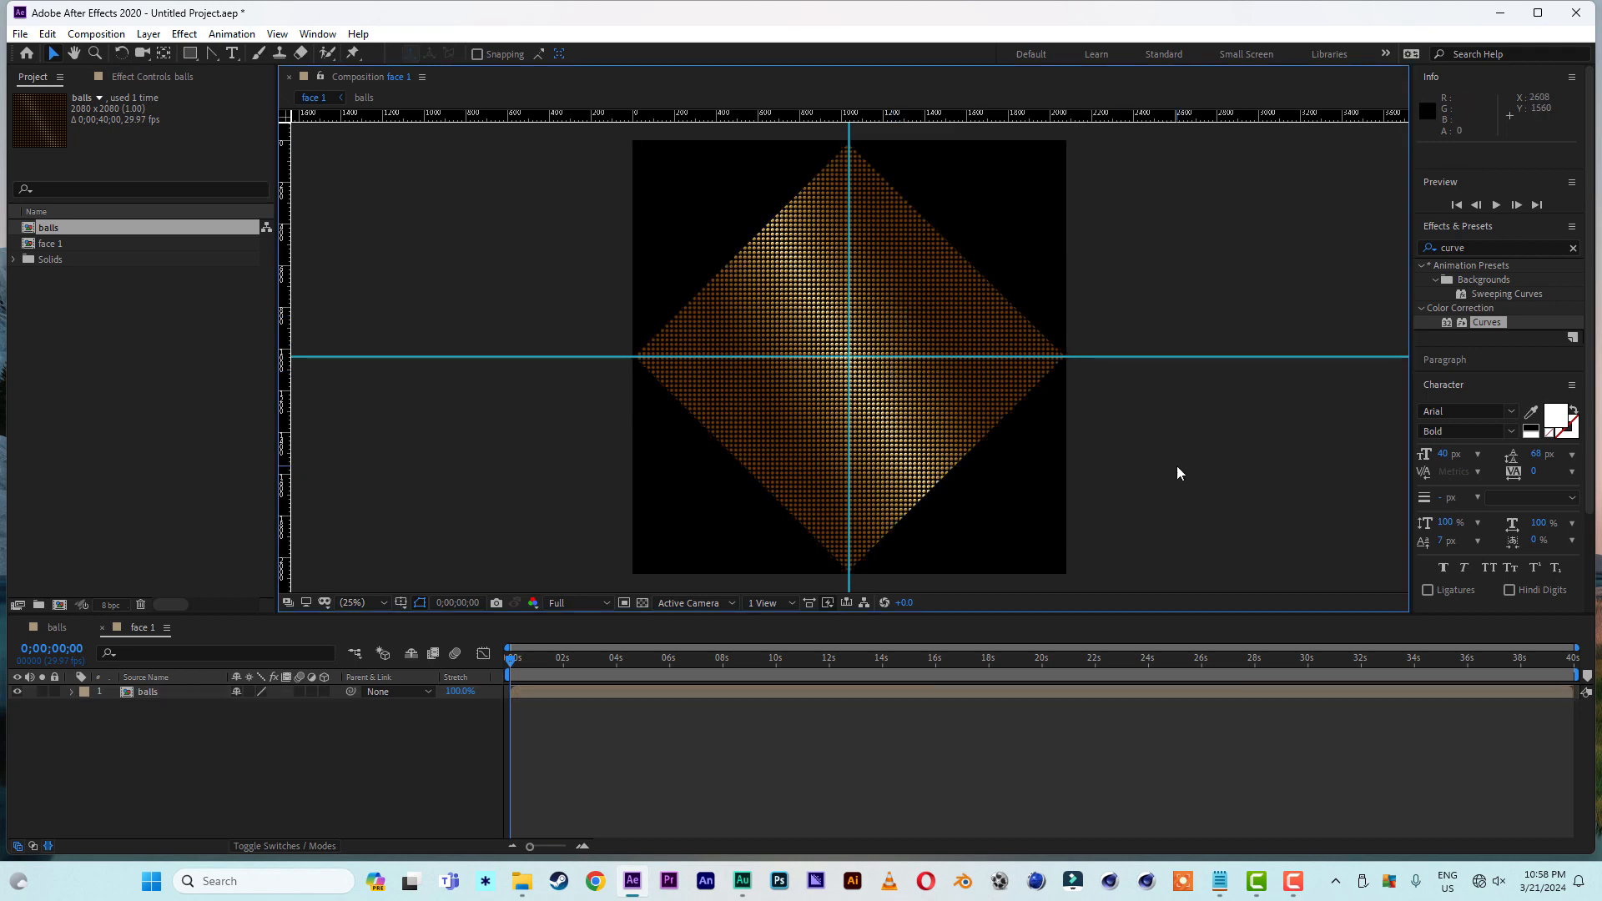
- Reveal the balls layer's mask in the timeline and duplicate Mask 1
click(151, 696)
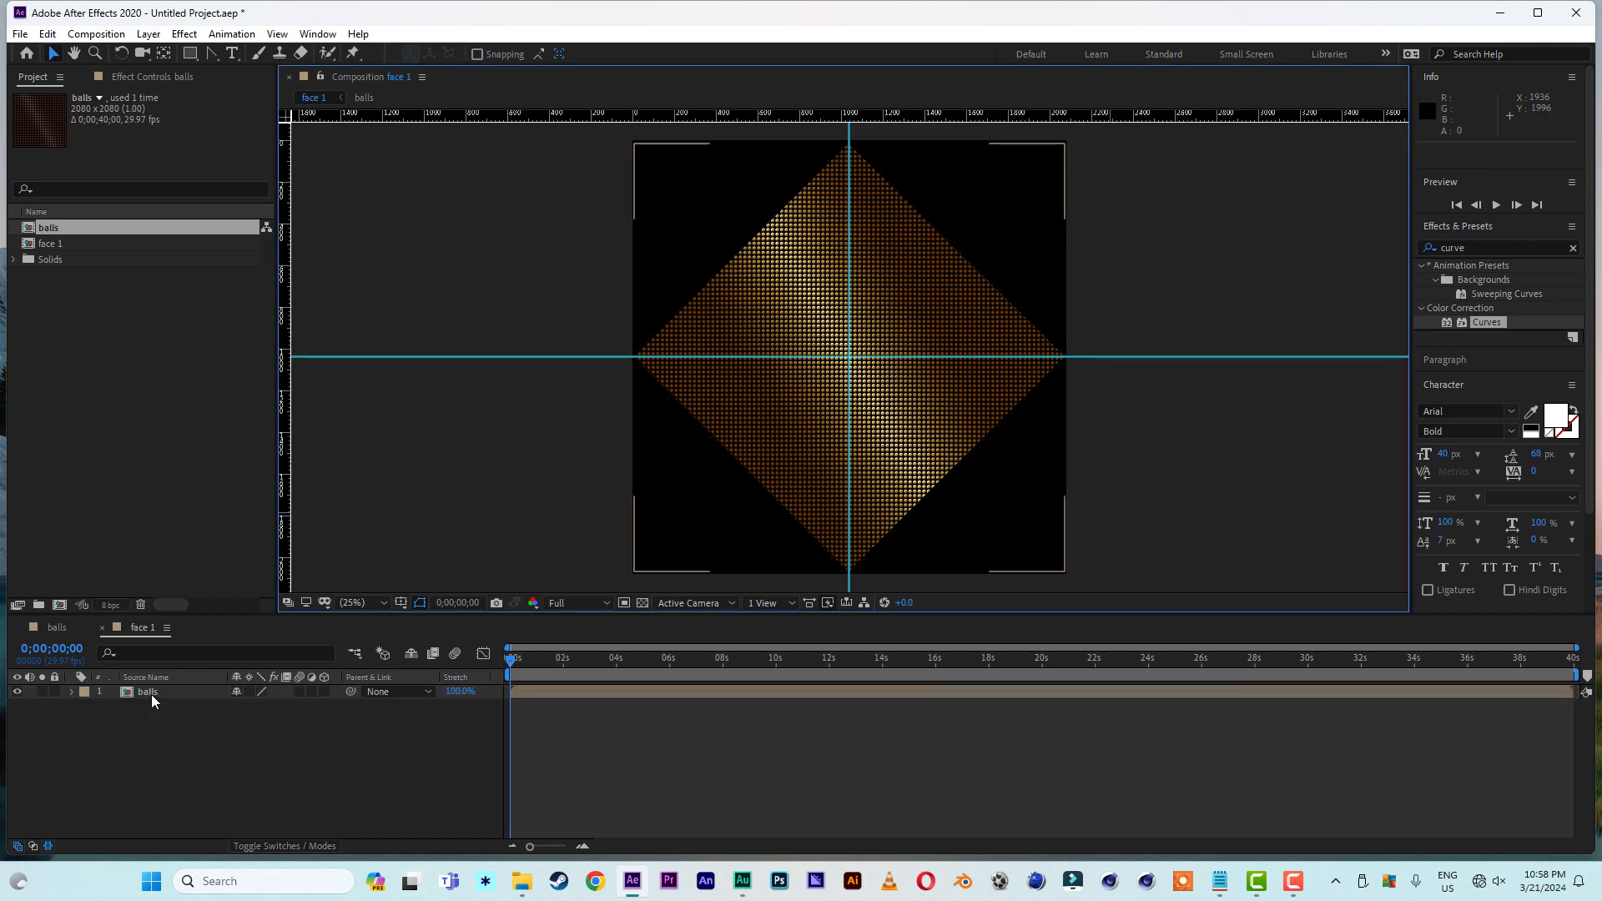
key(m)
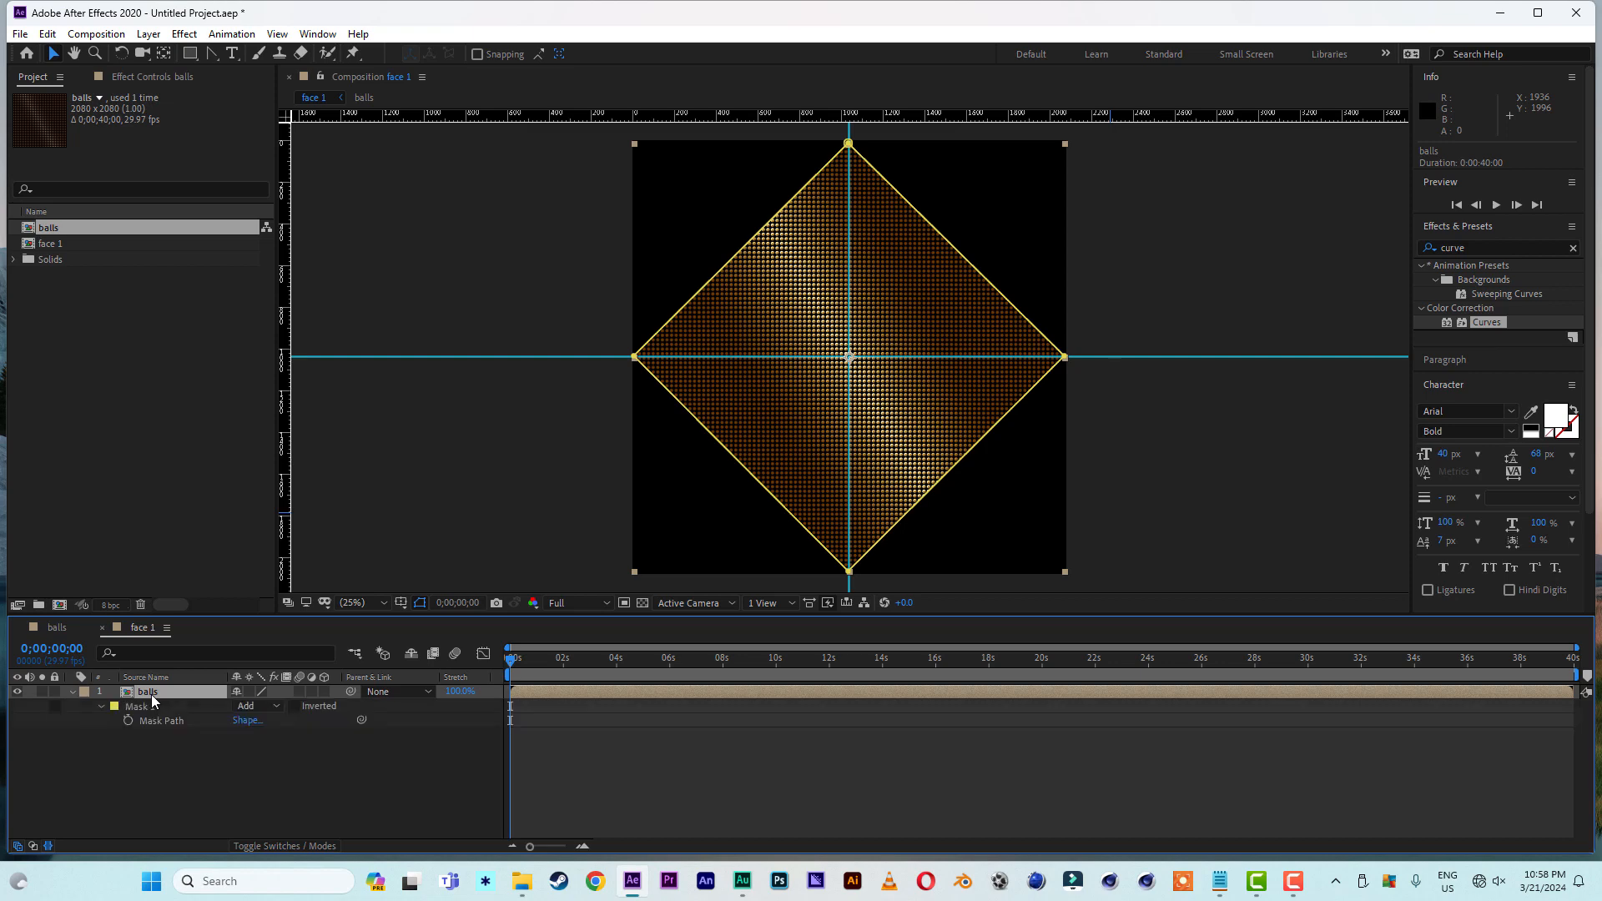
click(99, 706)
click(149, 708)
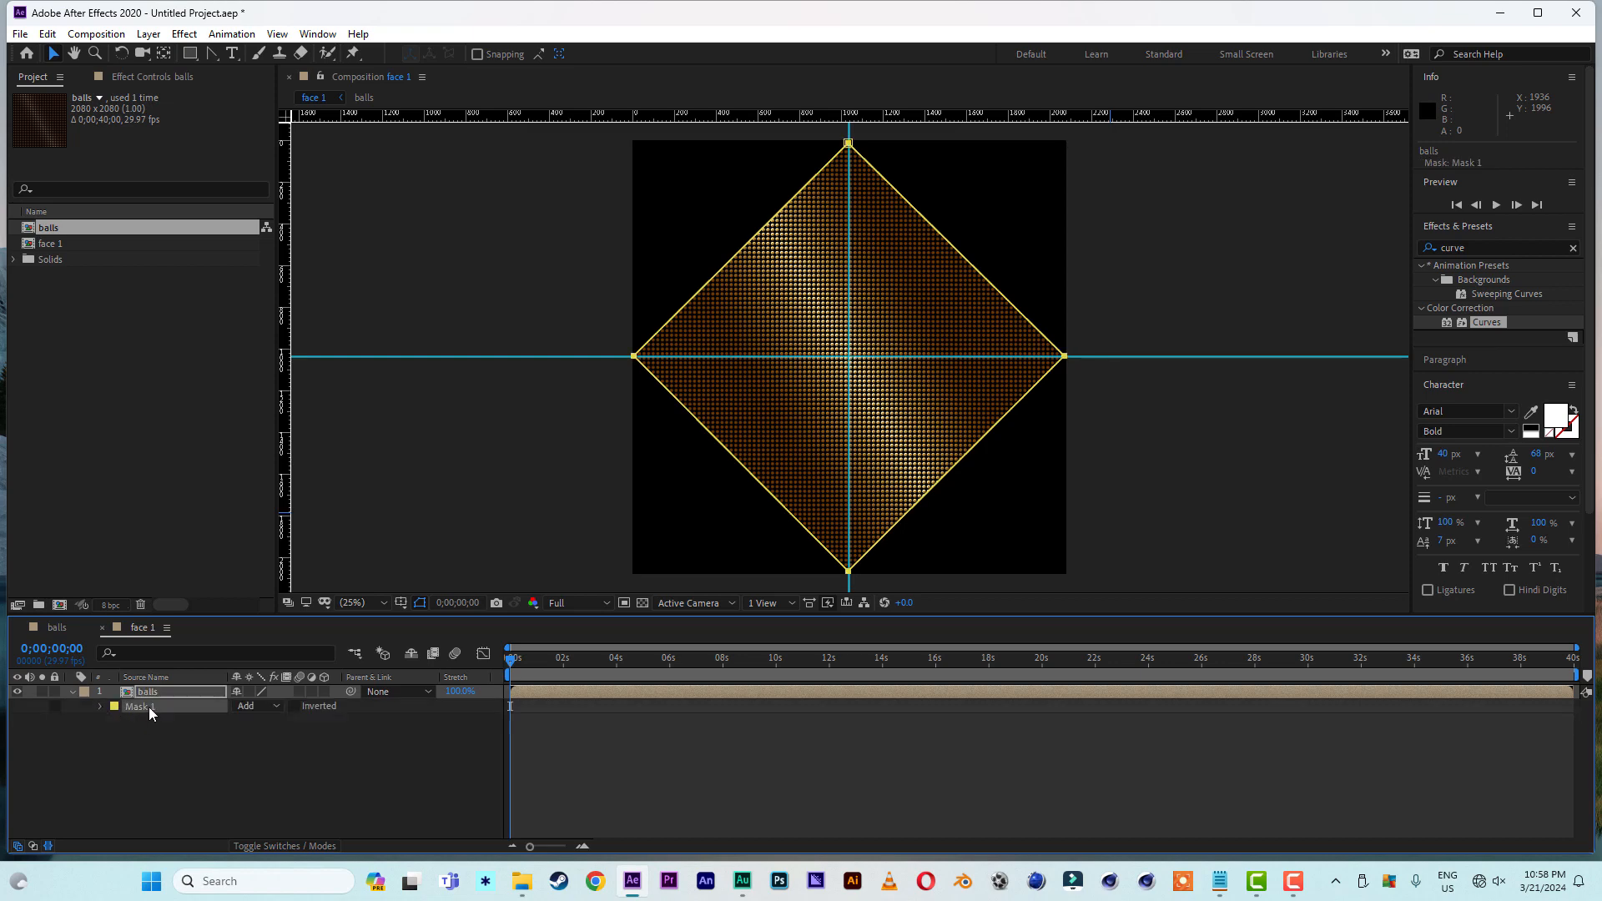
key(ctrl+d)
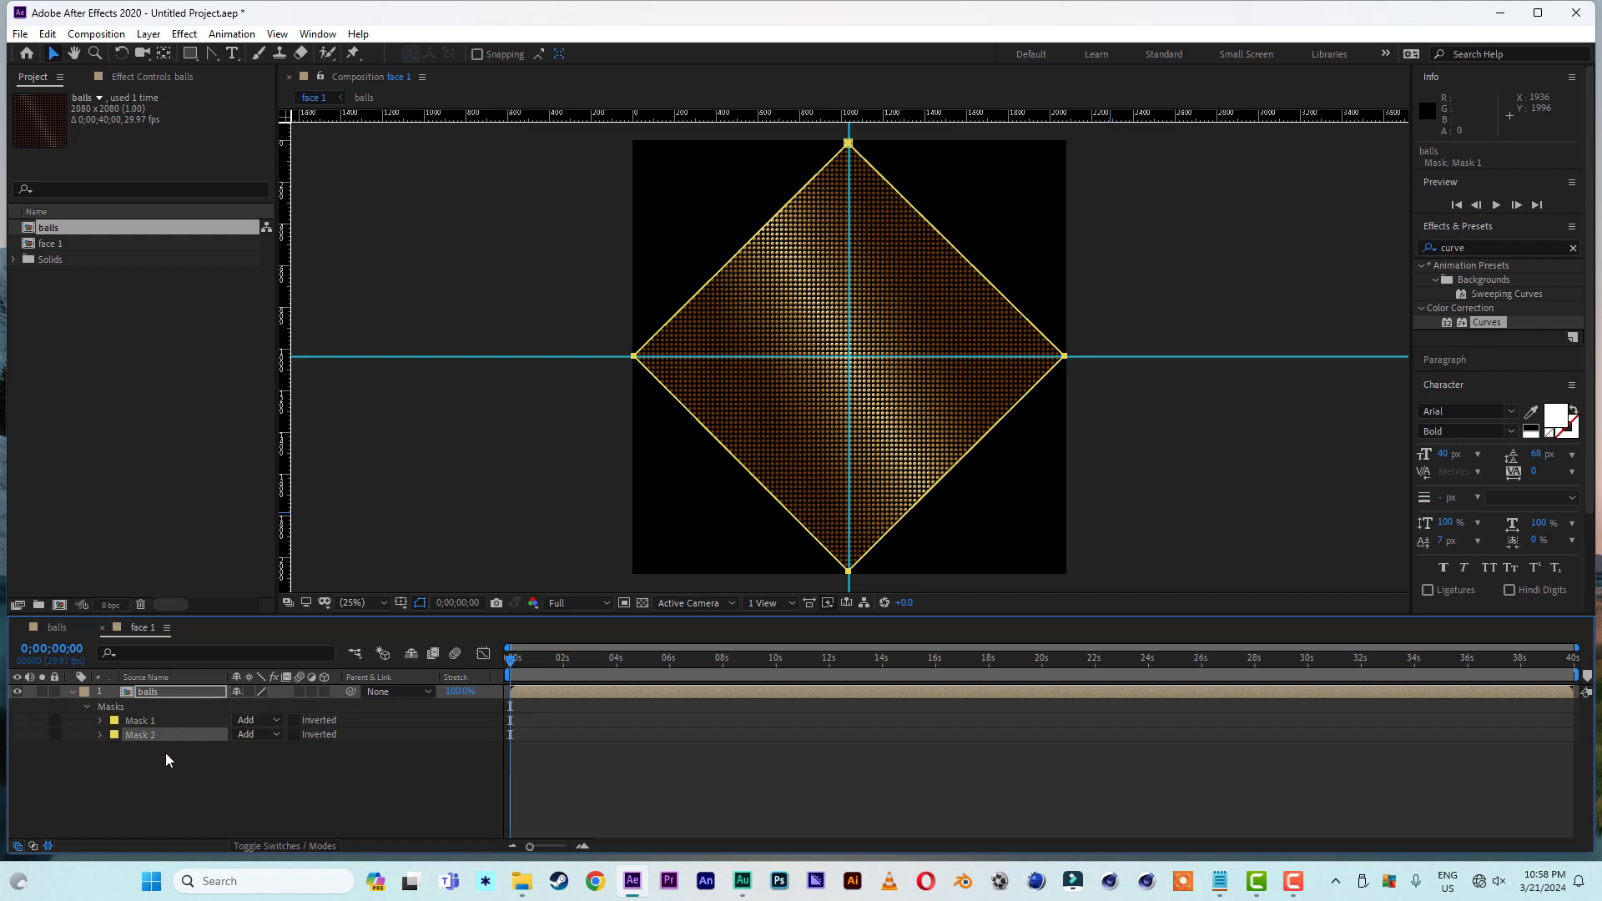
- Scale Mask 2 down proportionally to about 1400 px wide and center it on the guide crossing inside the outer diamond
click(1068, 360)
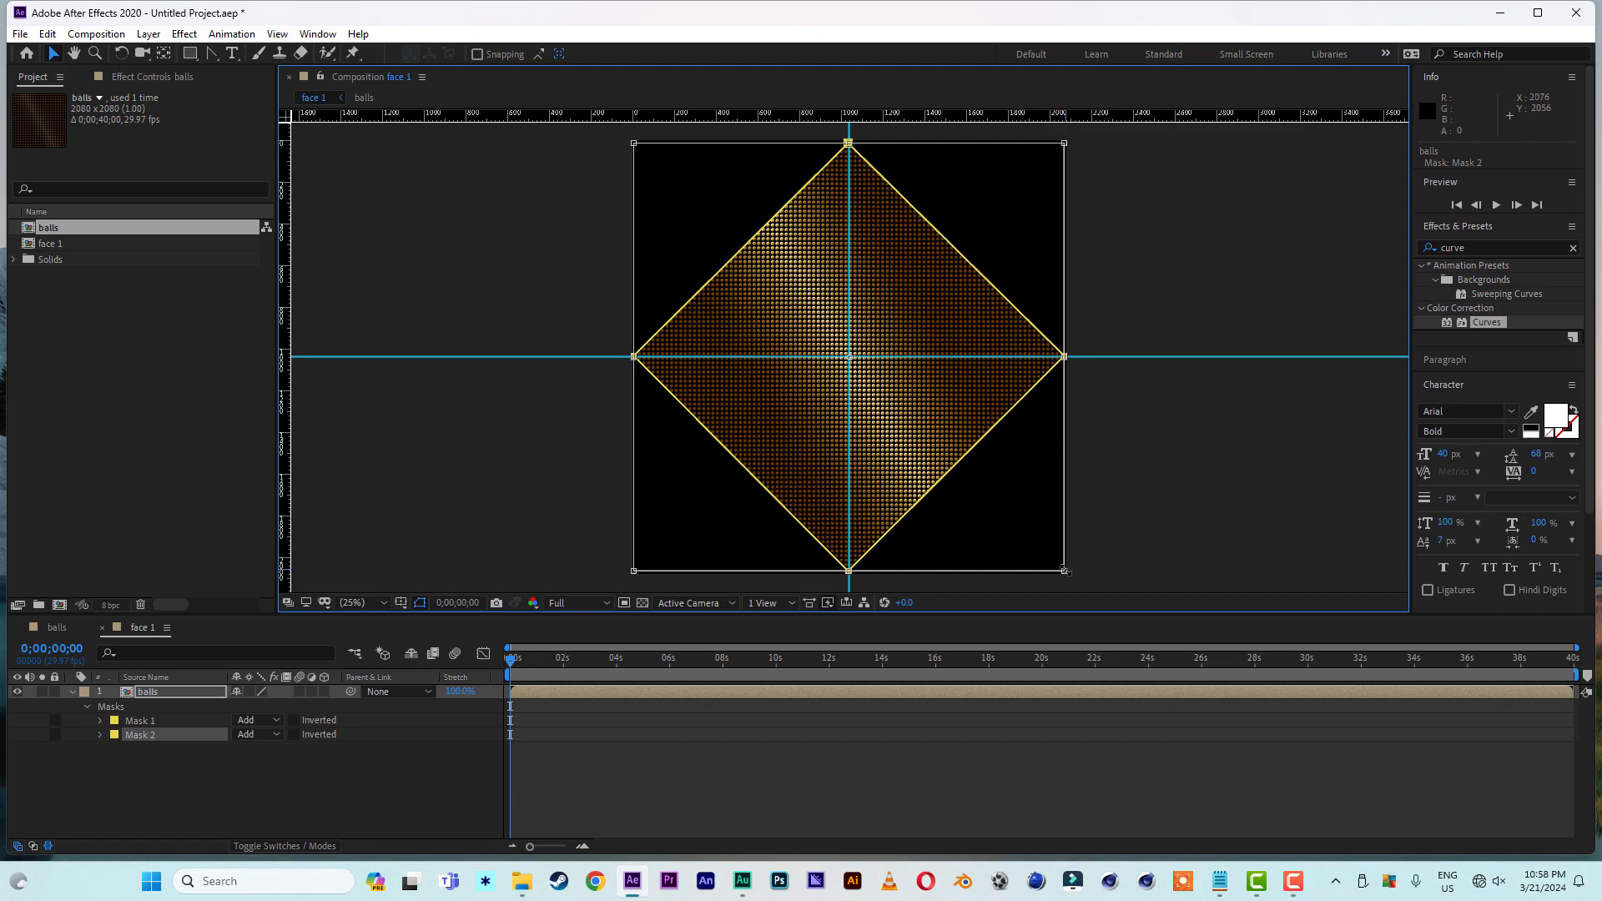
drag(1064, 570, 978, 524)
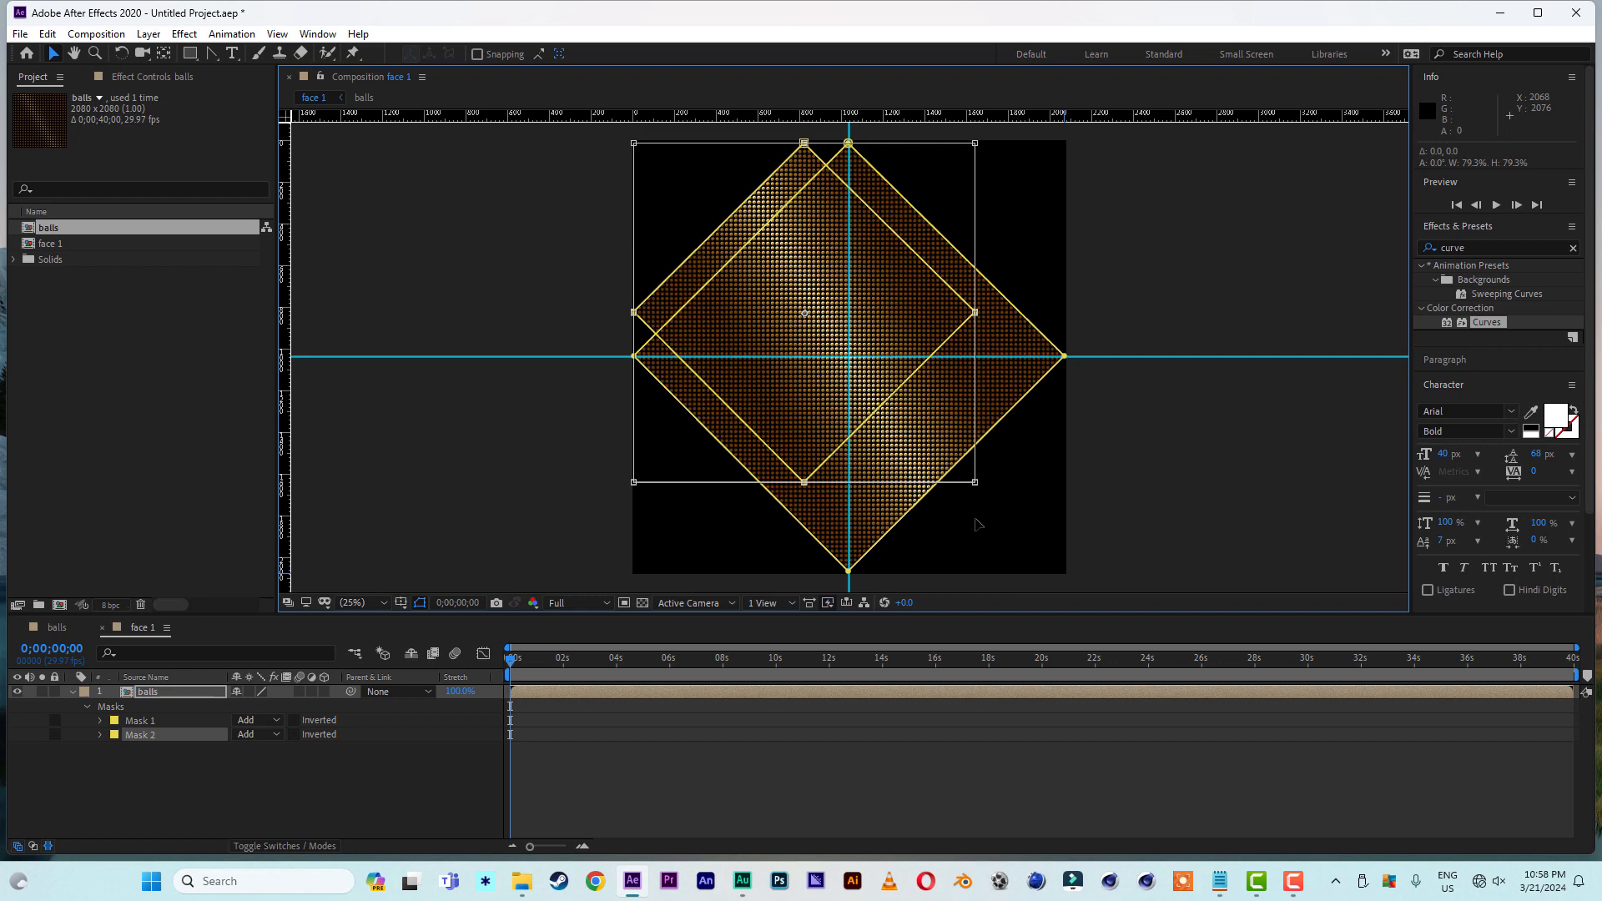
drag(777, 326, 822, 373)
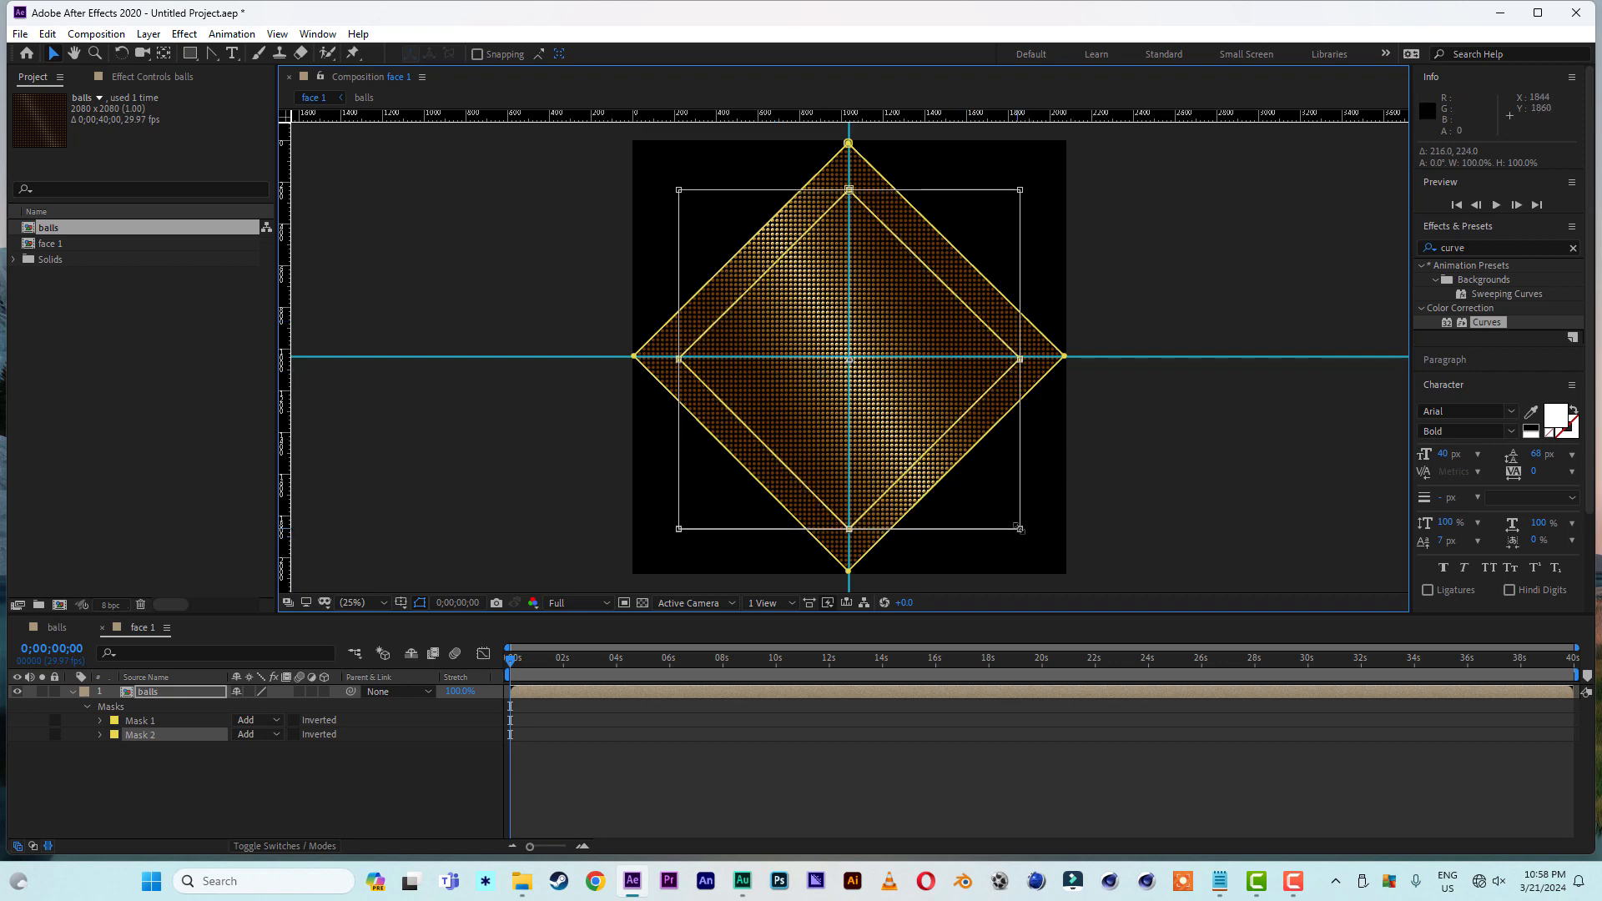
drag(1020, 529, 979, 488)
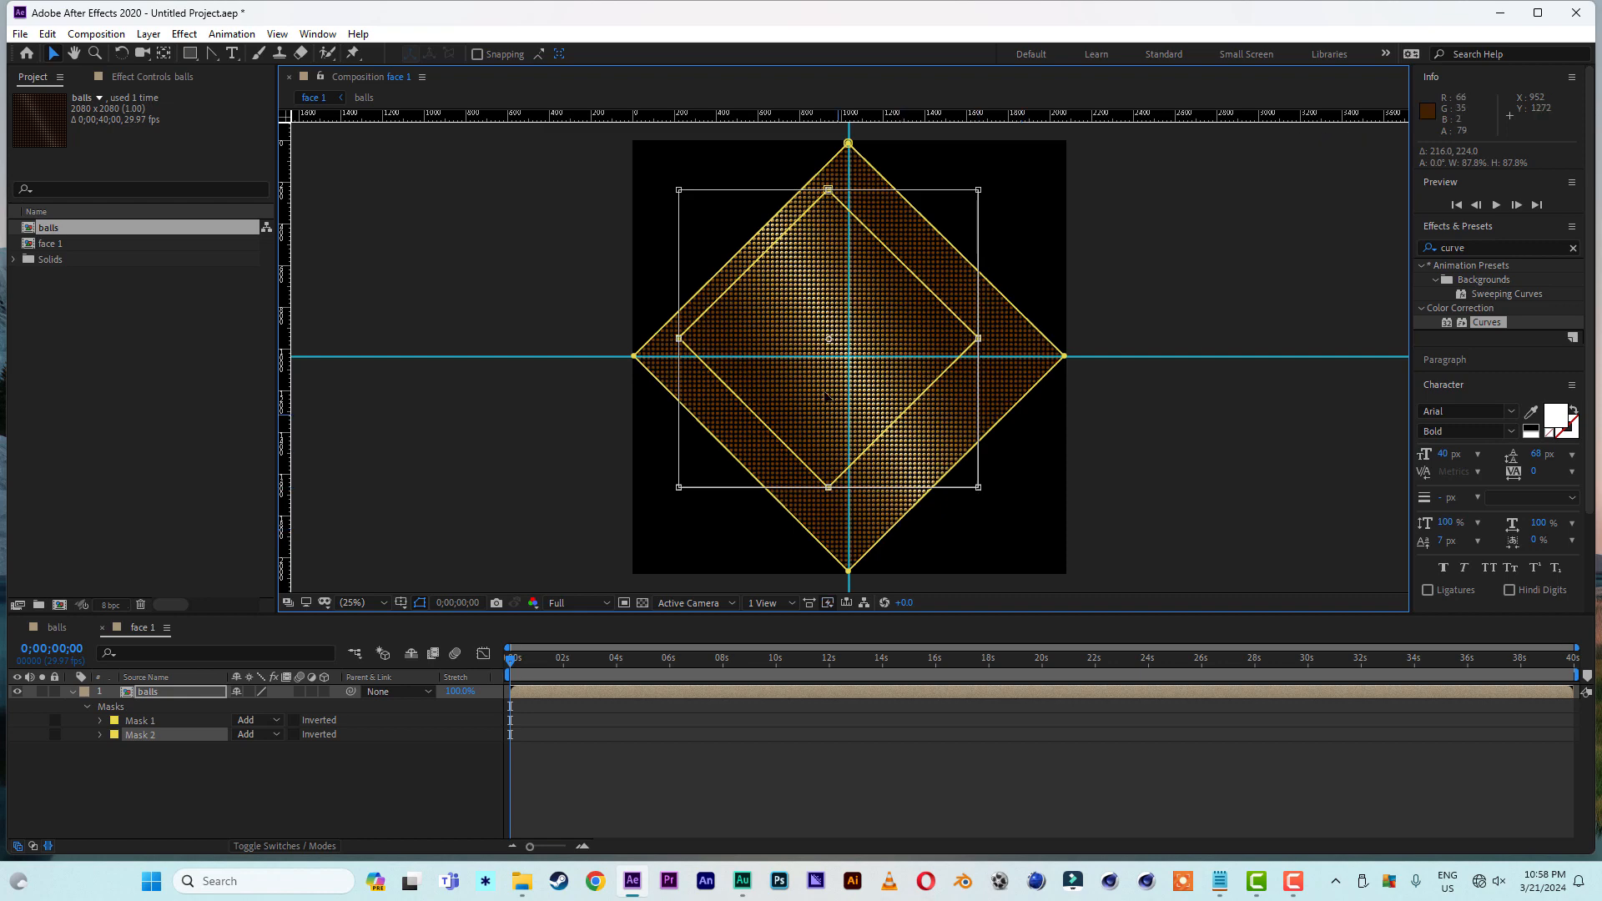
drag(797, 376, 817, 395)
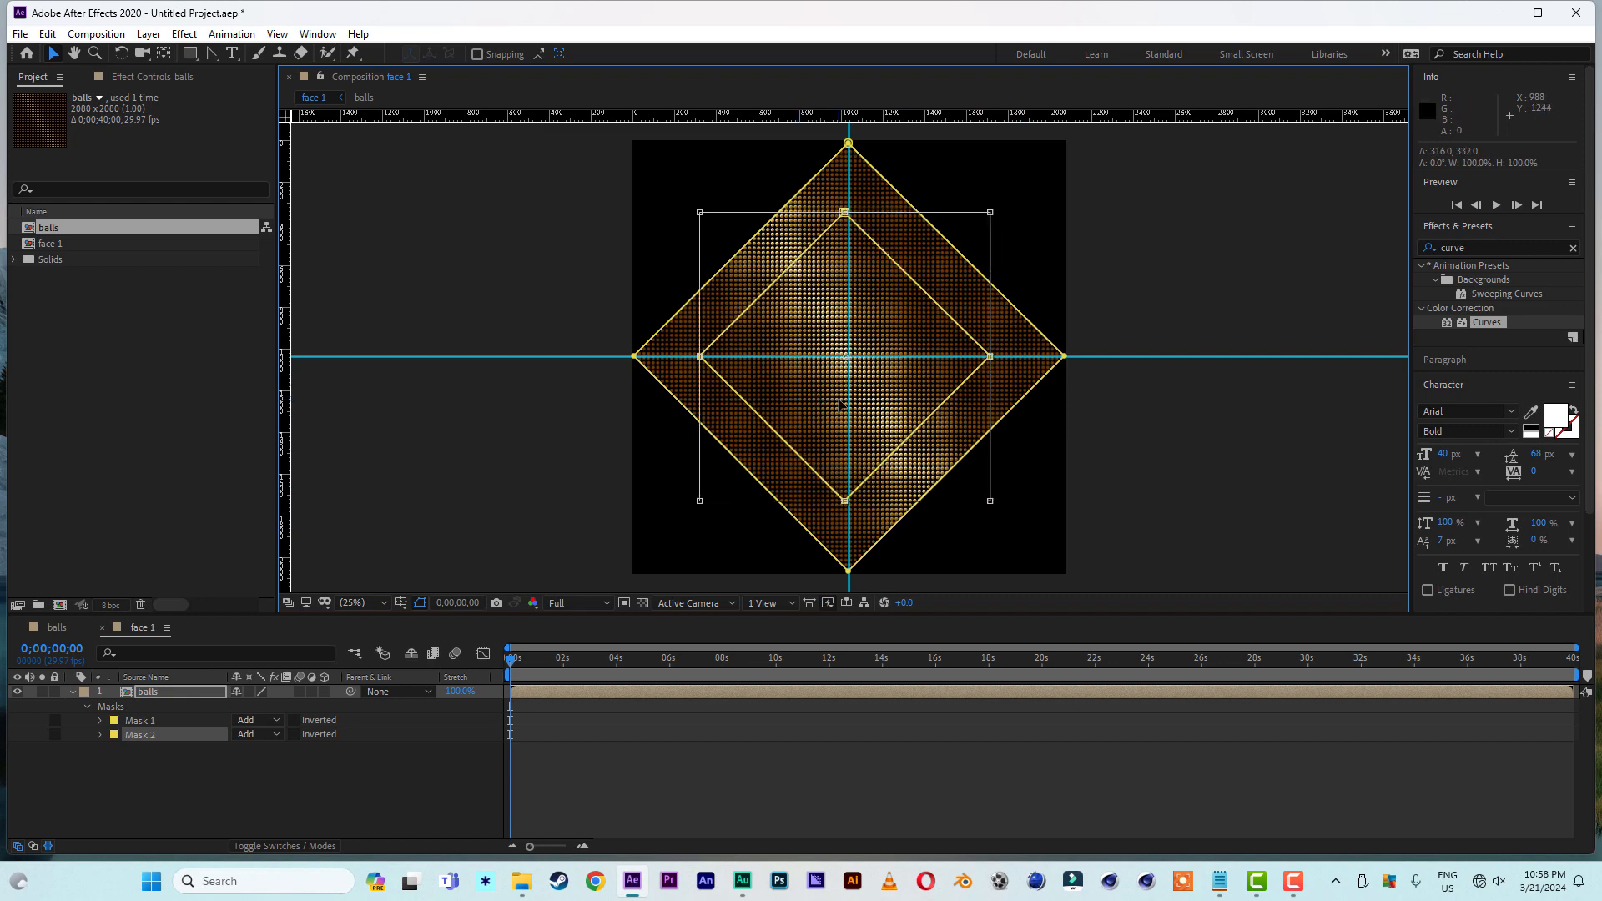
key(Right)
key(Right)
key(Right)
key(Right)
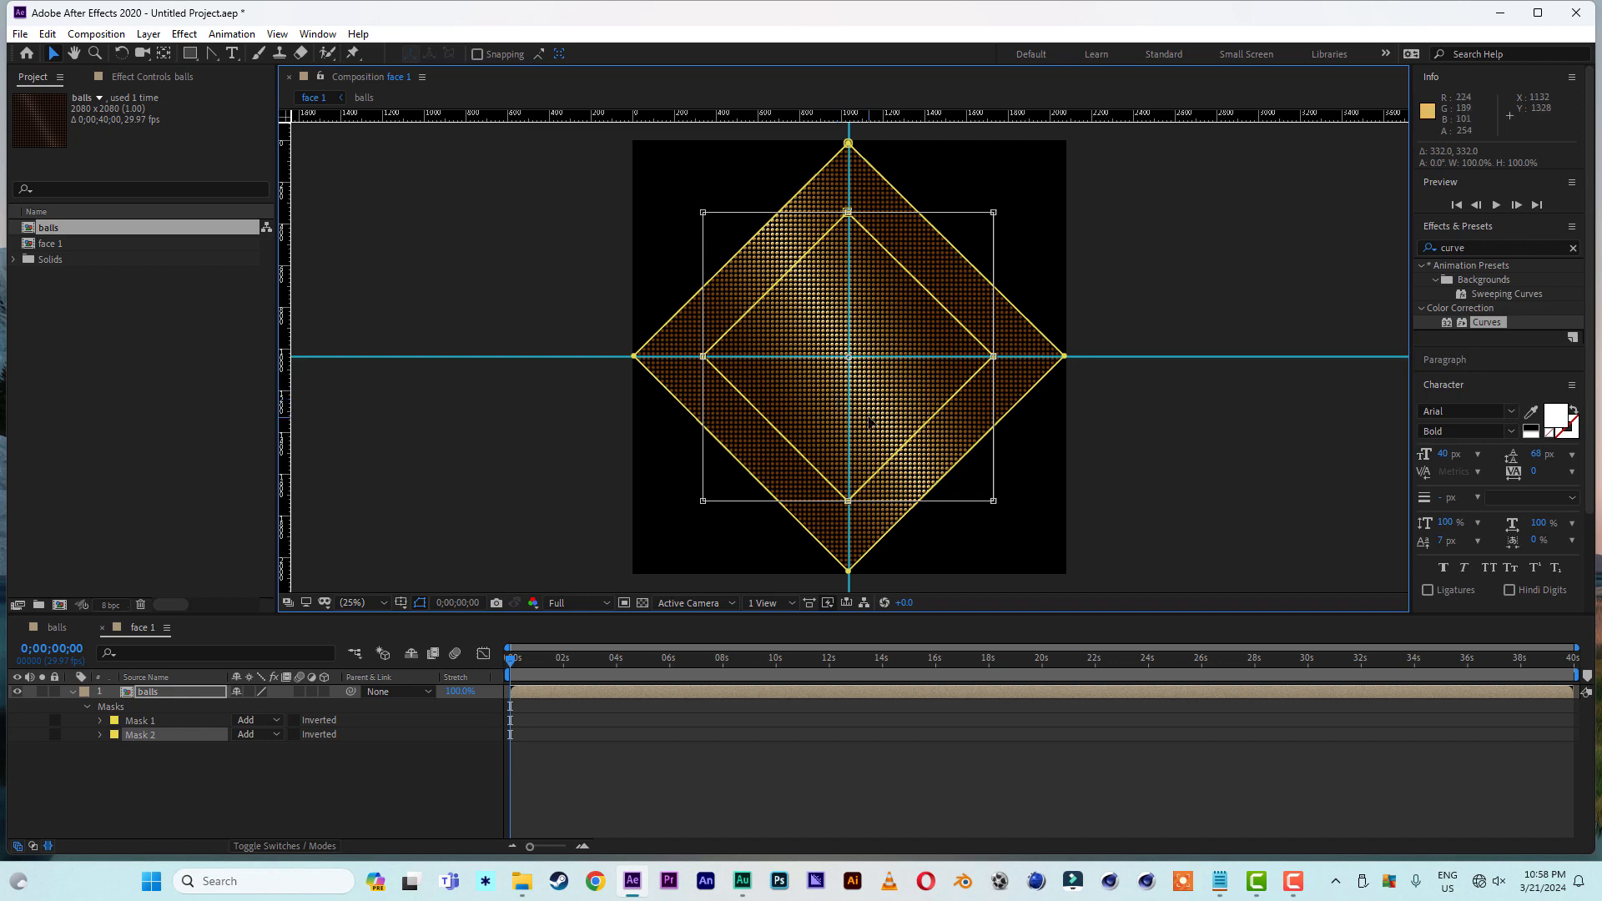
double_click(1220, 424)
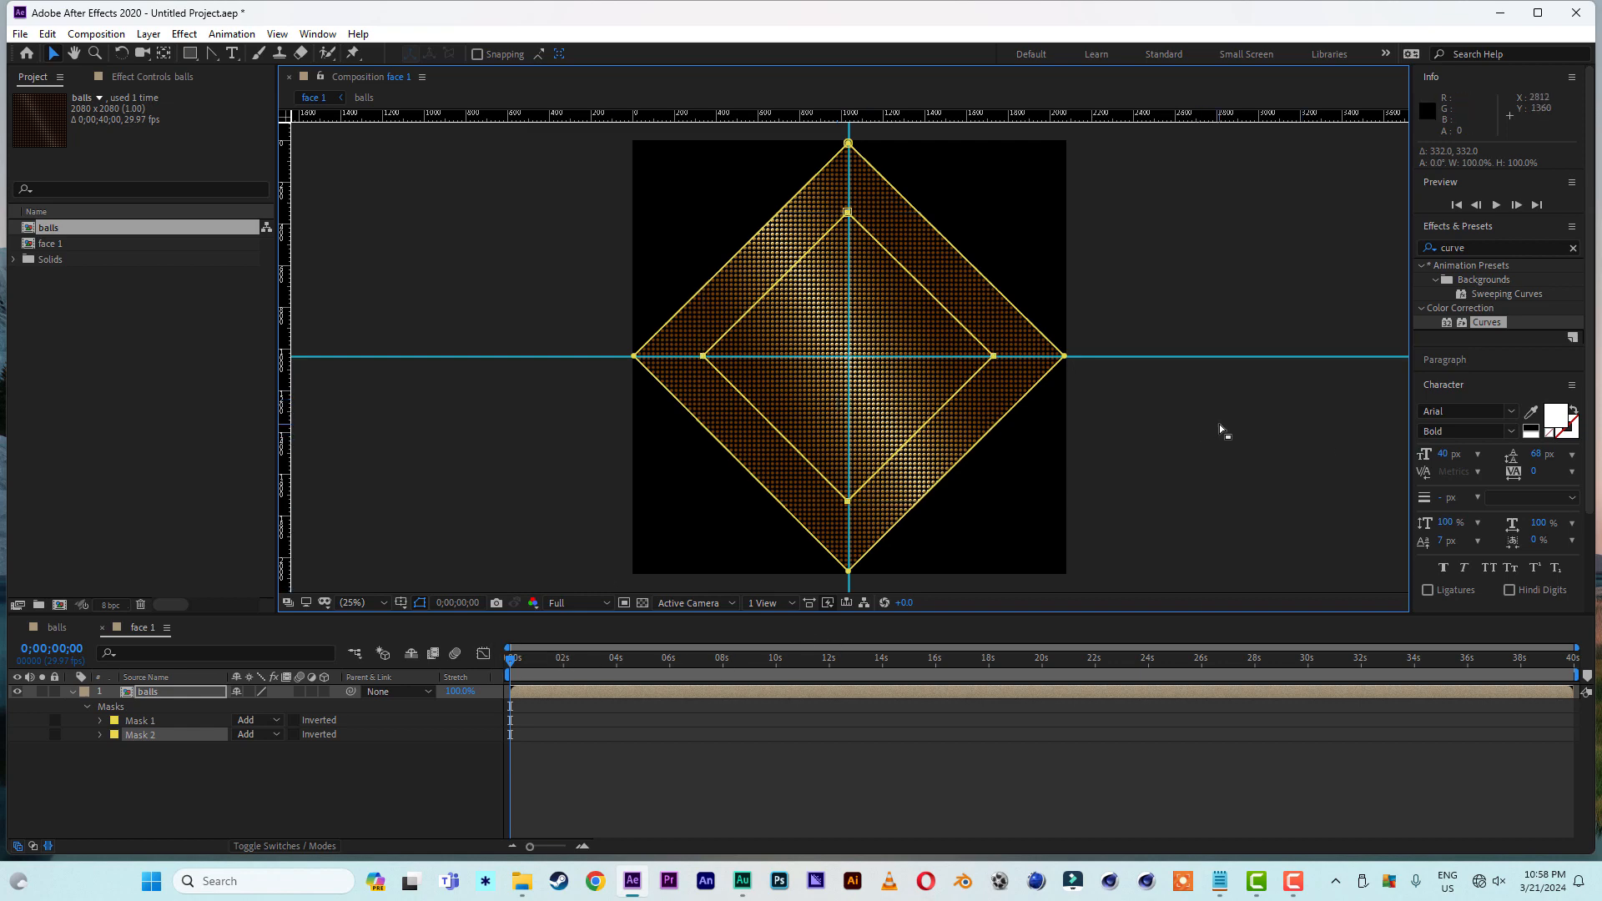
click(1219, 424)
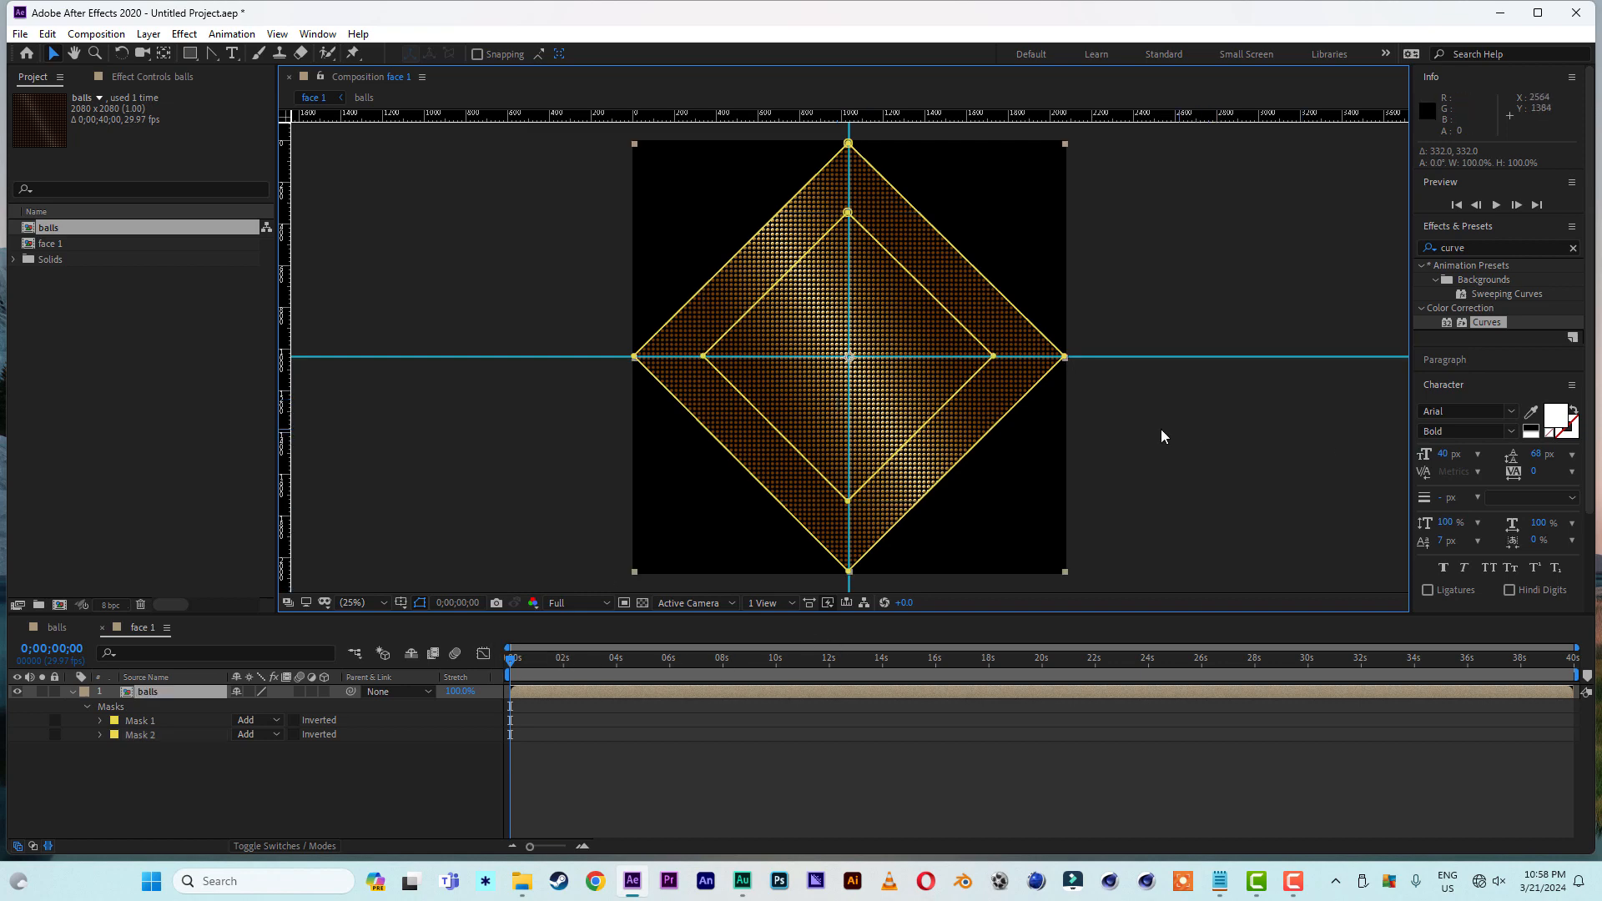
- Set Mask 2's mode to Subtract to cut the inner diamond out of the balls layer
click(267, 734)
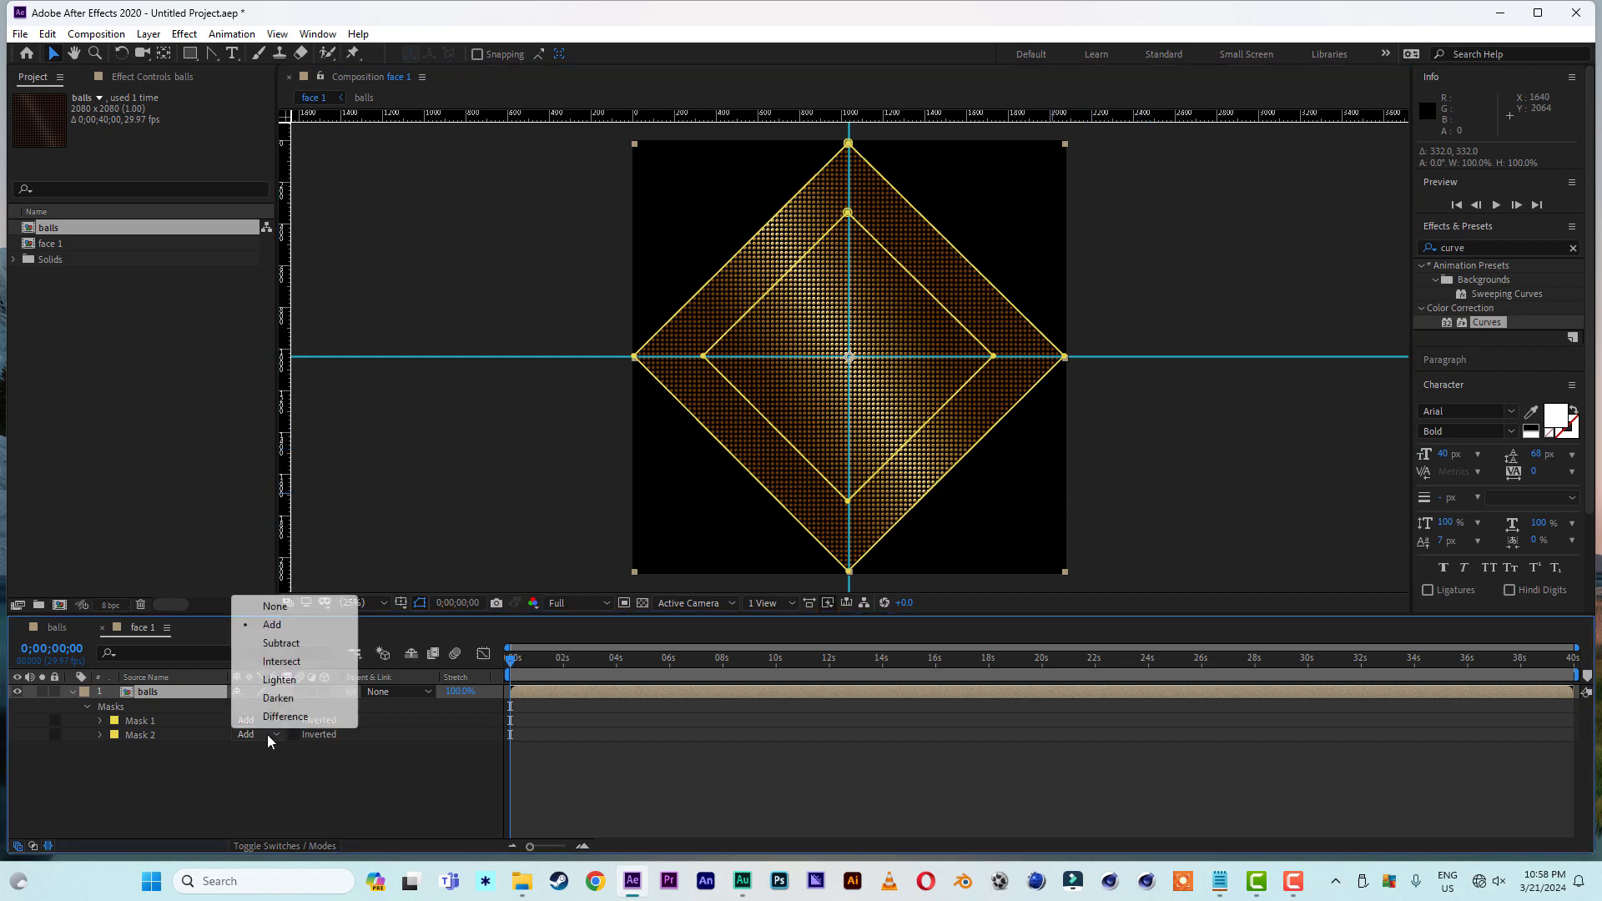
click(231, 769)
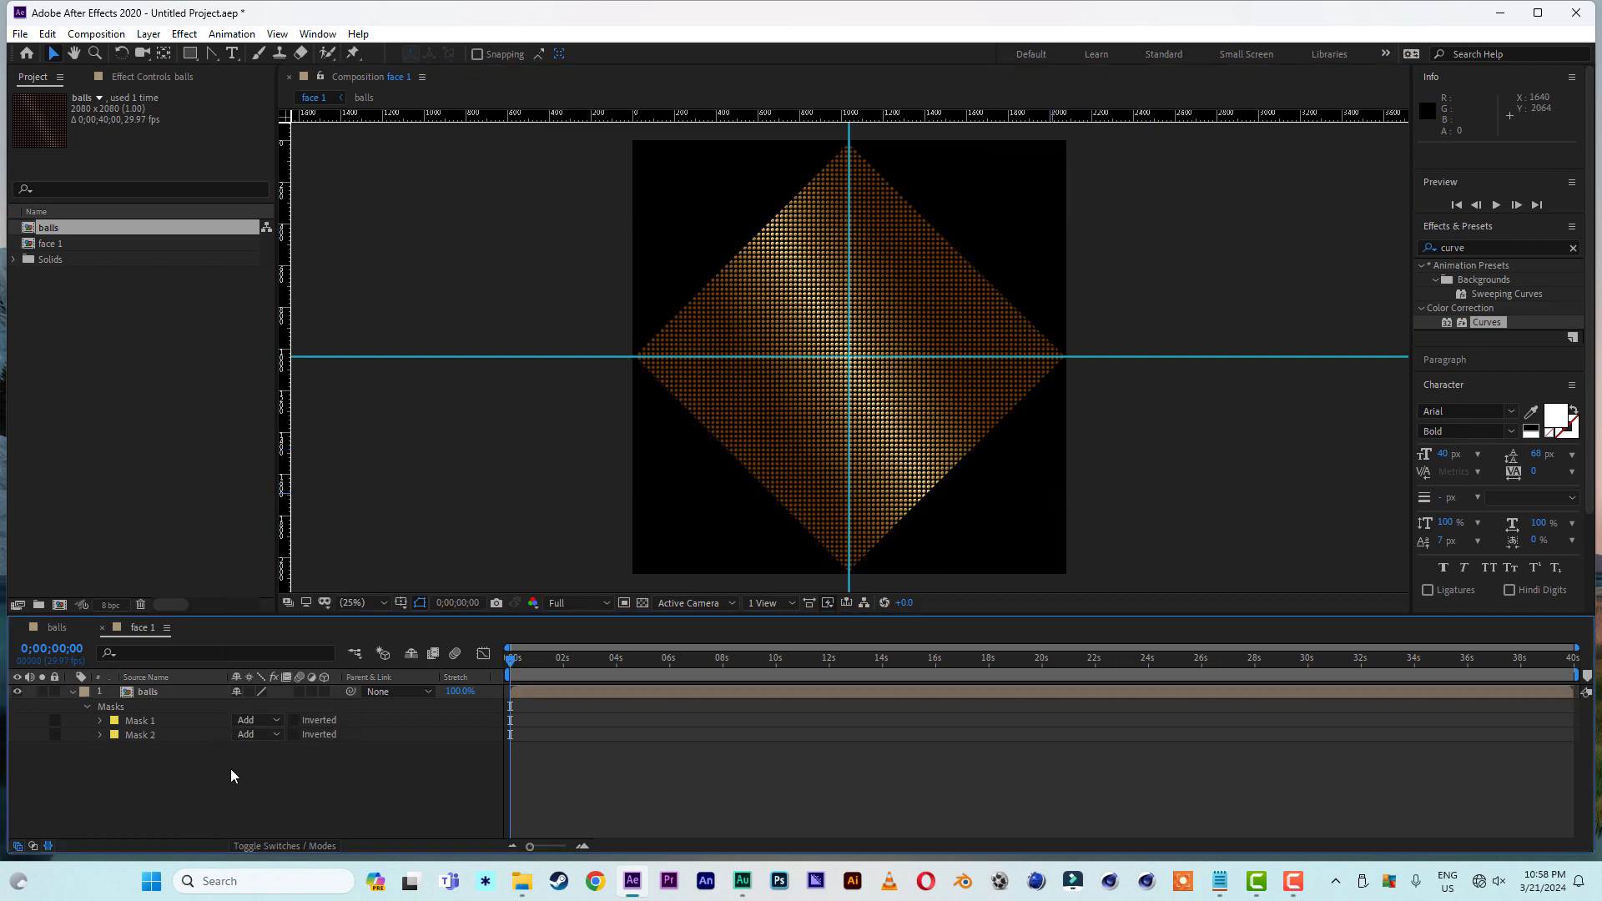
click(258, 734)
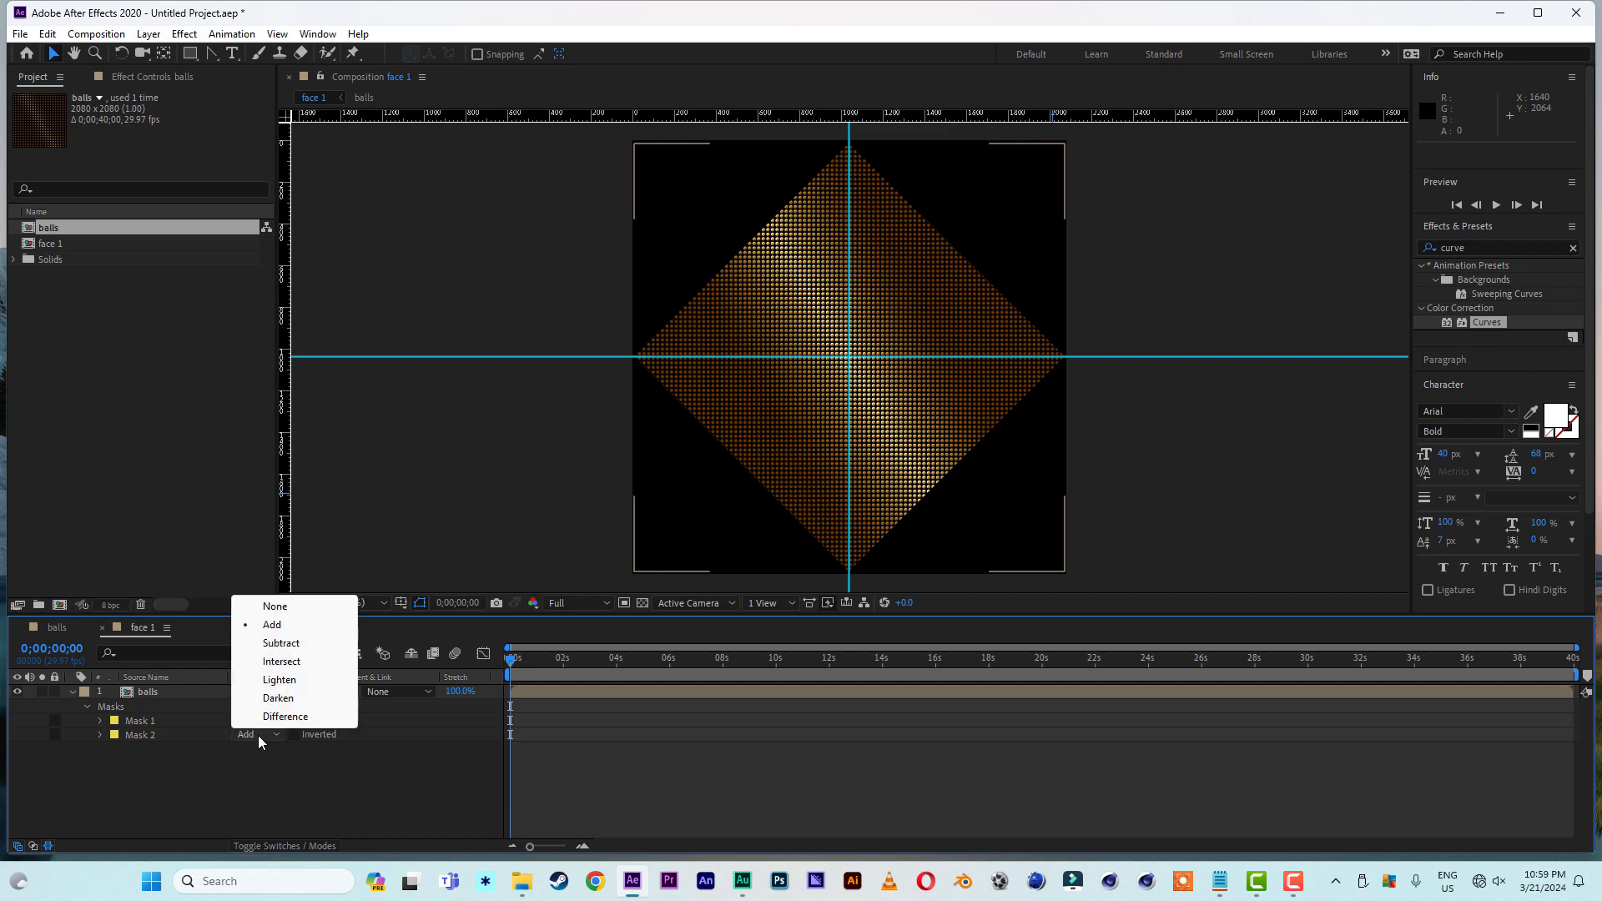
click(292, 646)
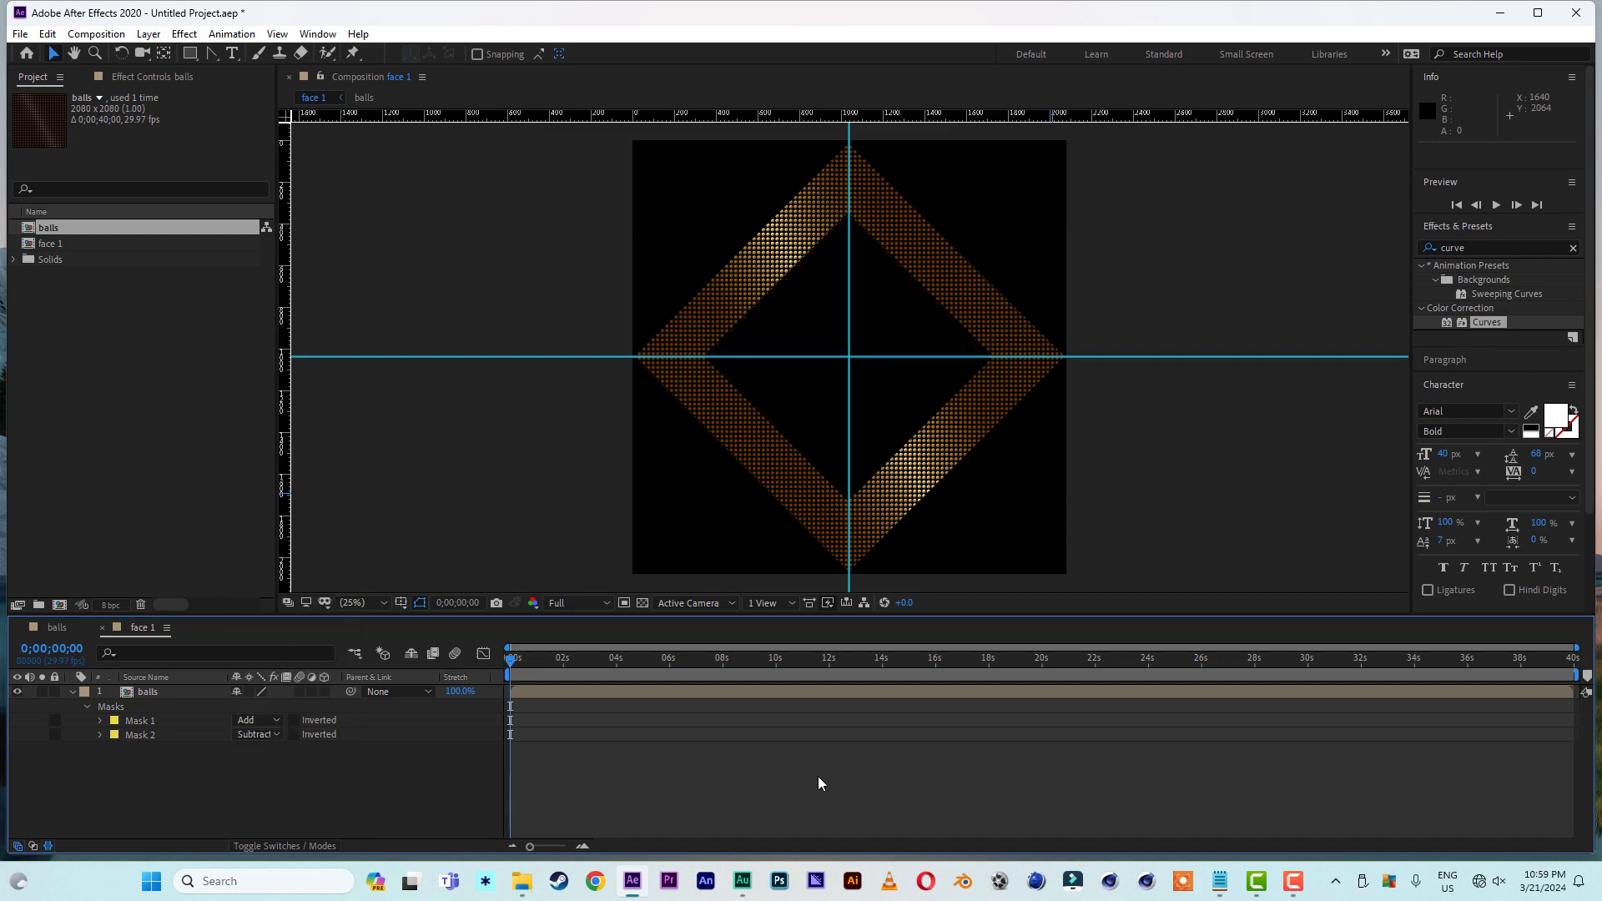
click(1145, 539)
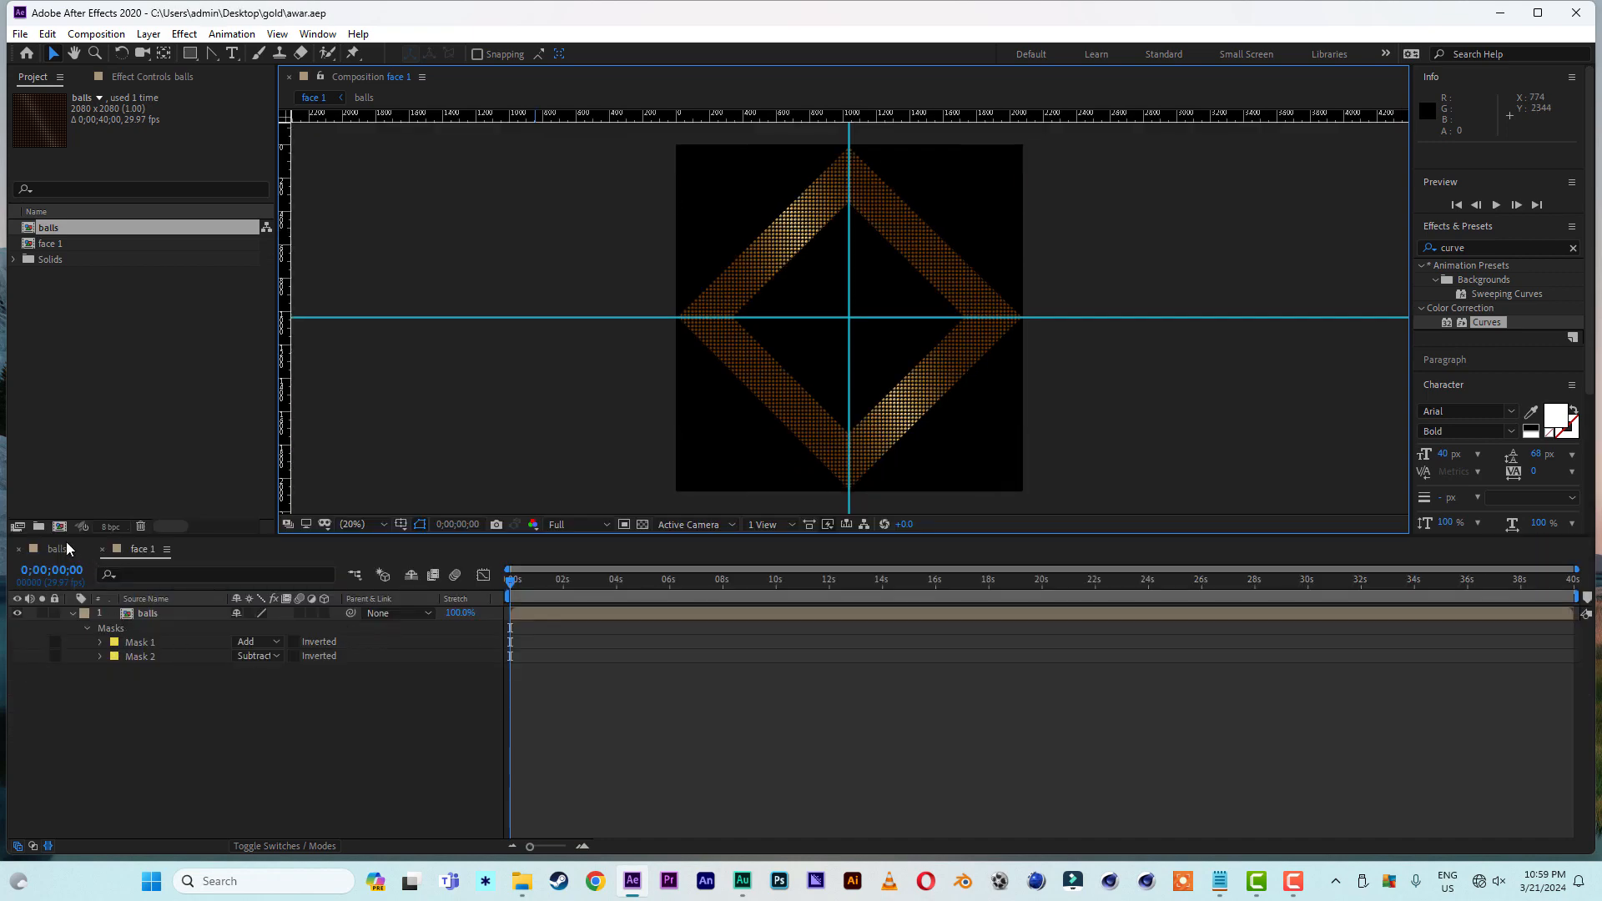
- Create a new 2080 x 2080 px composition named face 2 and add the balls composition to it as a layer
click(60, 528)
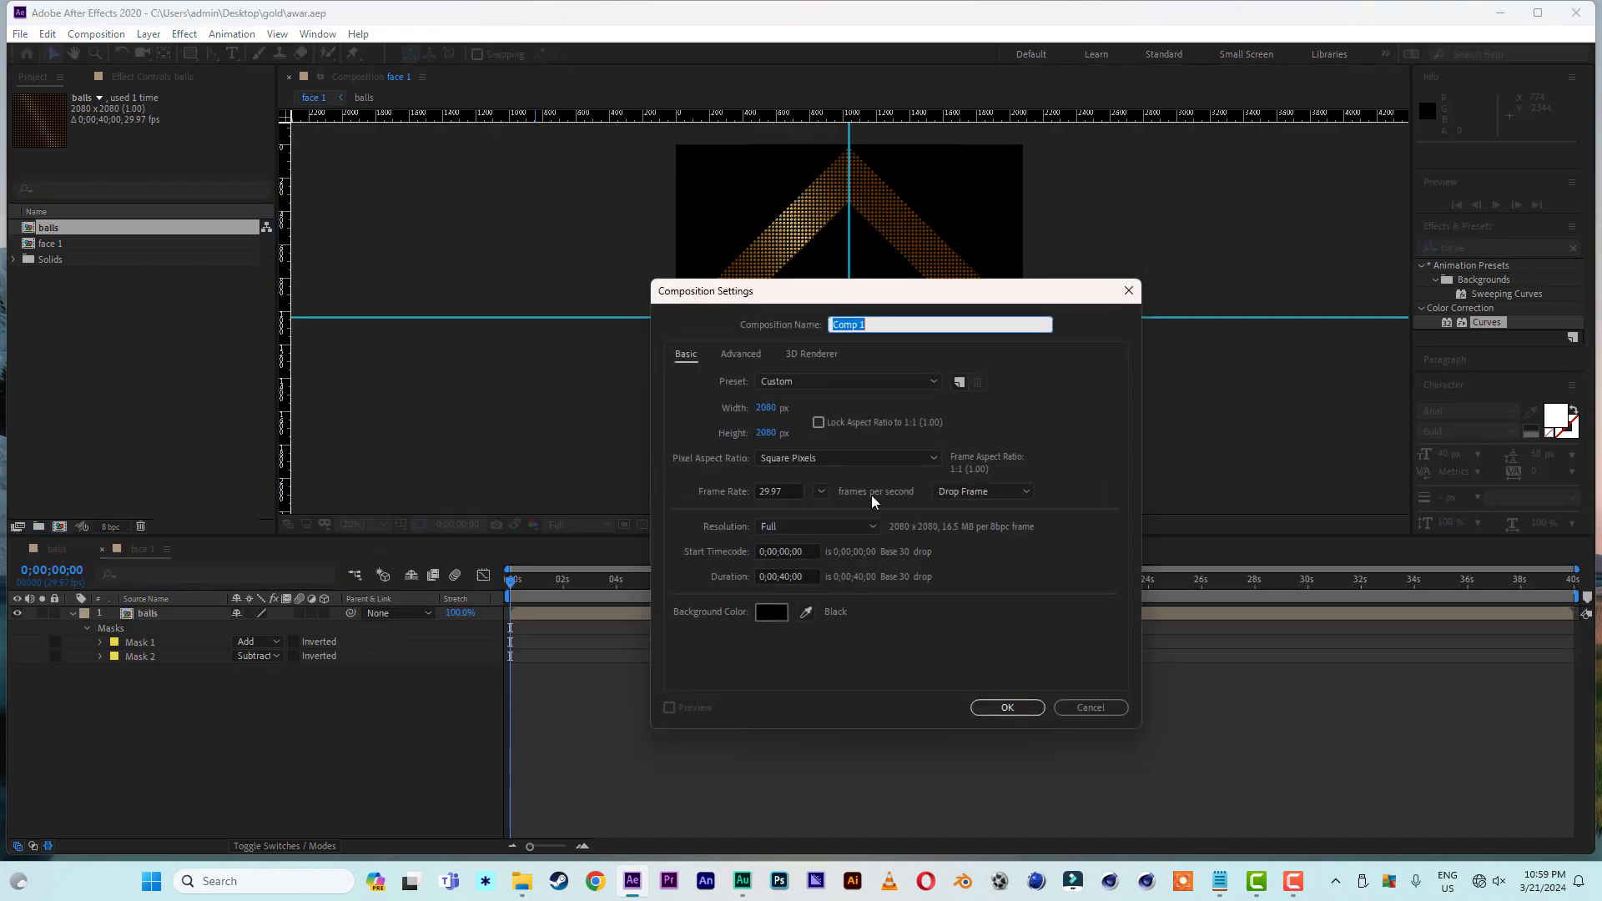
text(face 2)
click(1009, 708)
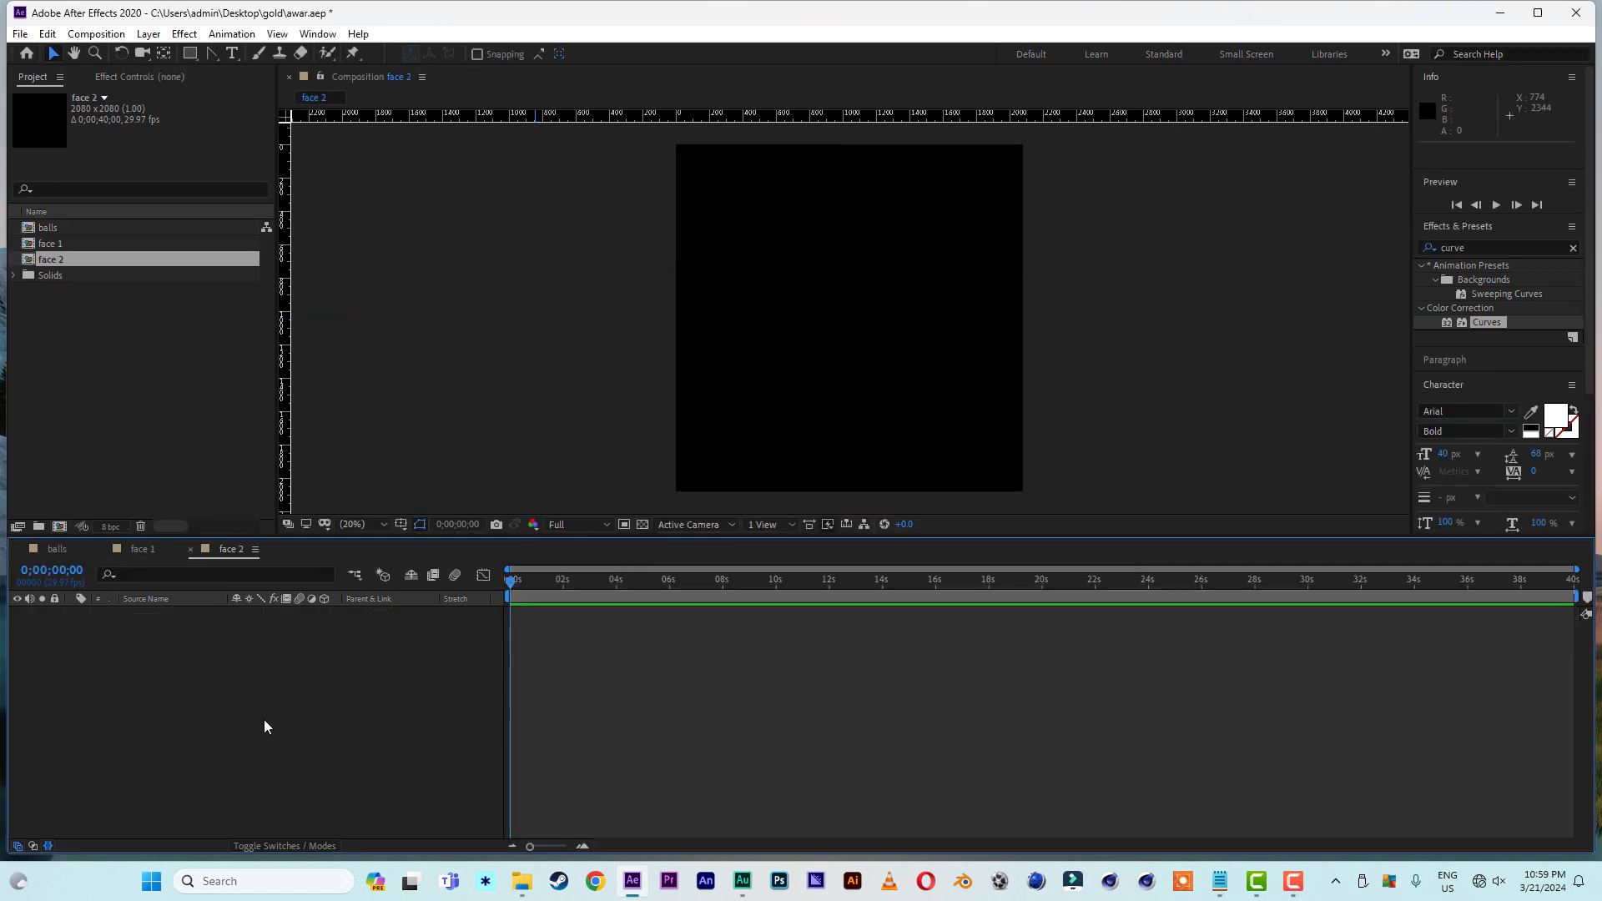
click(45, 227)
drag(45, 227, 136, 665)
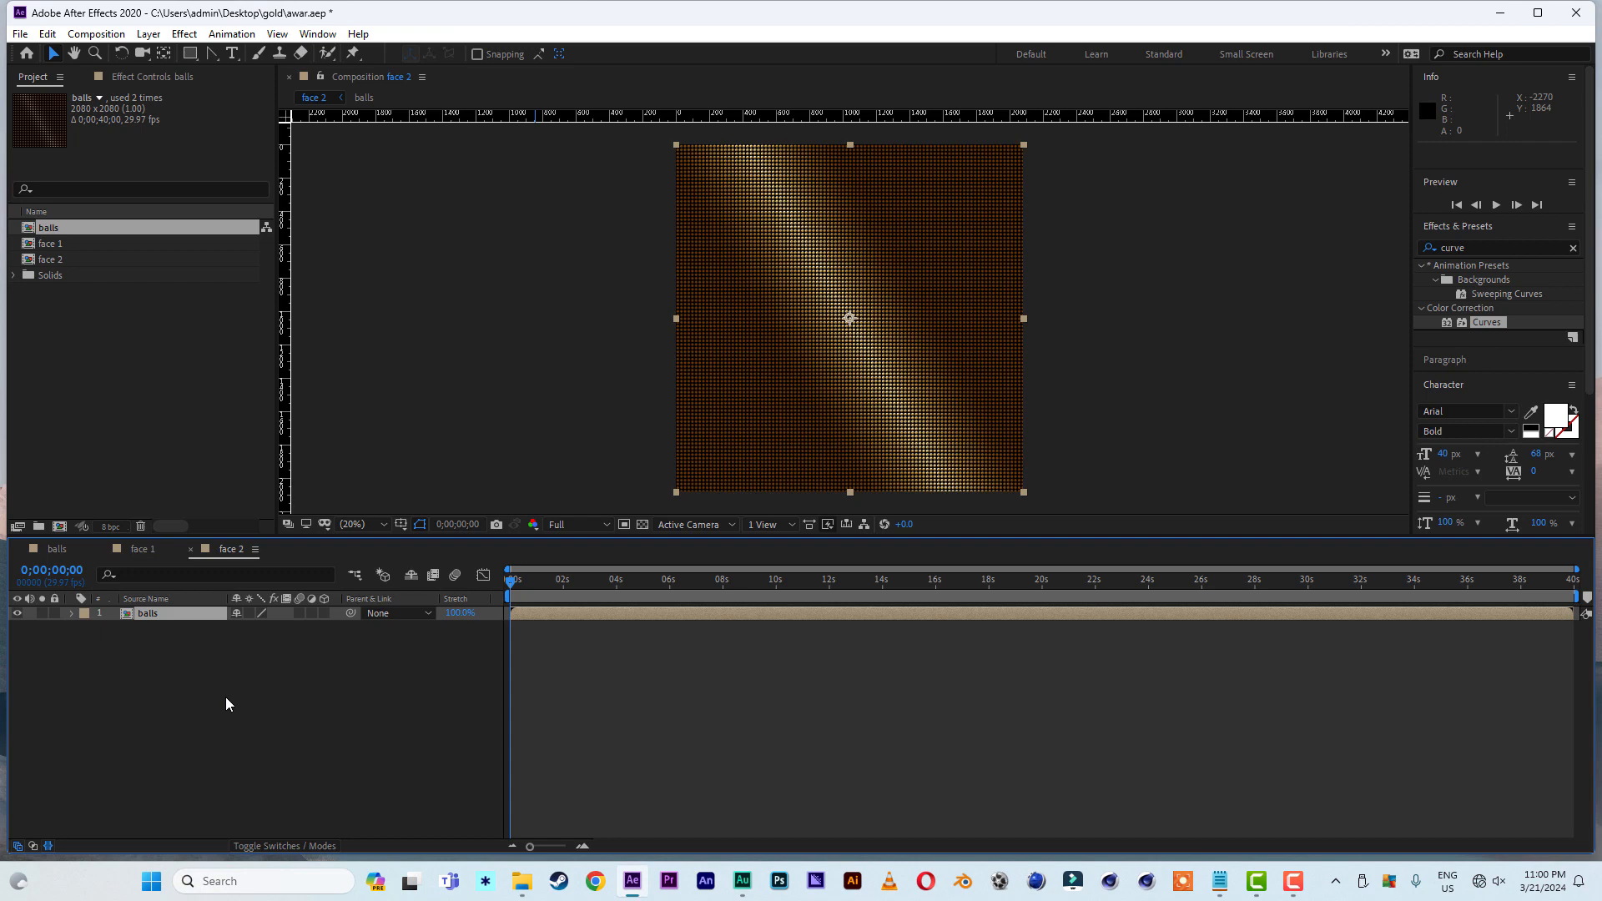
- Start a new solid in the face 2 composition and choose dark blue (RGB 0, 10, 86) as its color
right_click(199, 700)
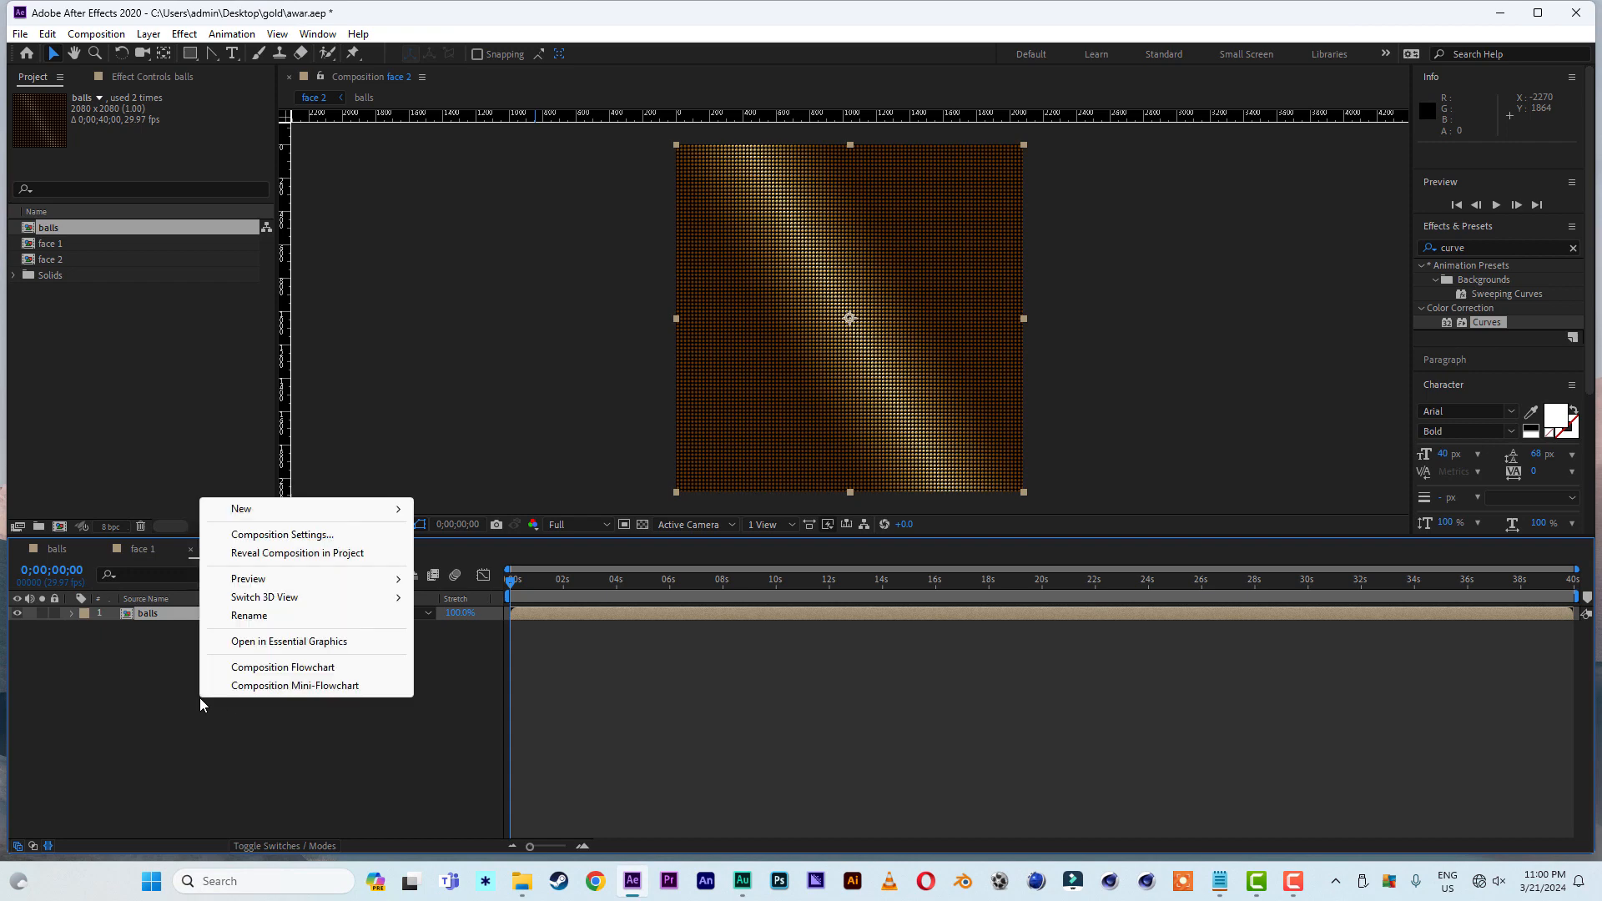
mouse_move(263, 510)
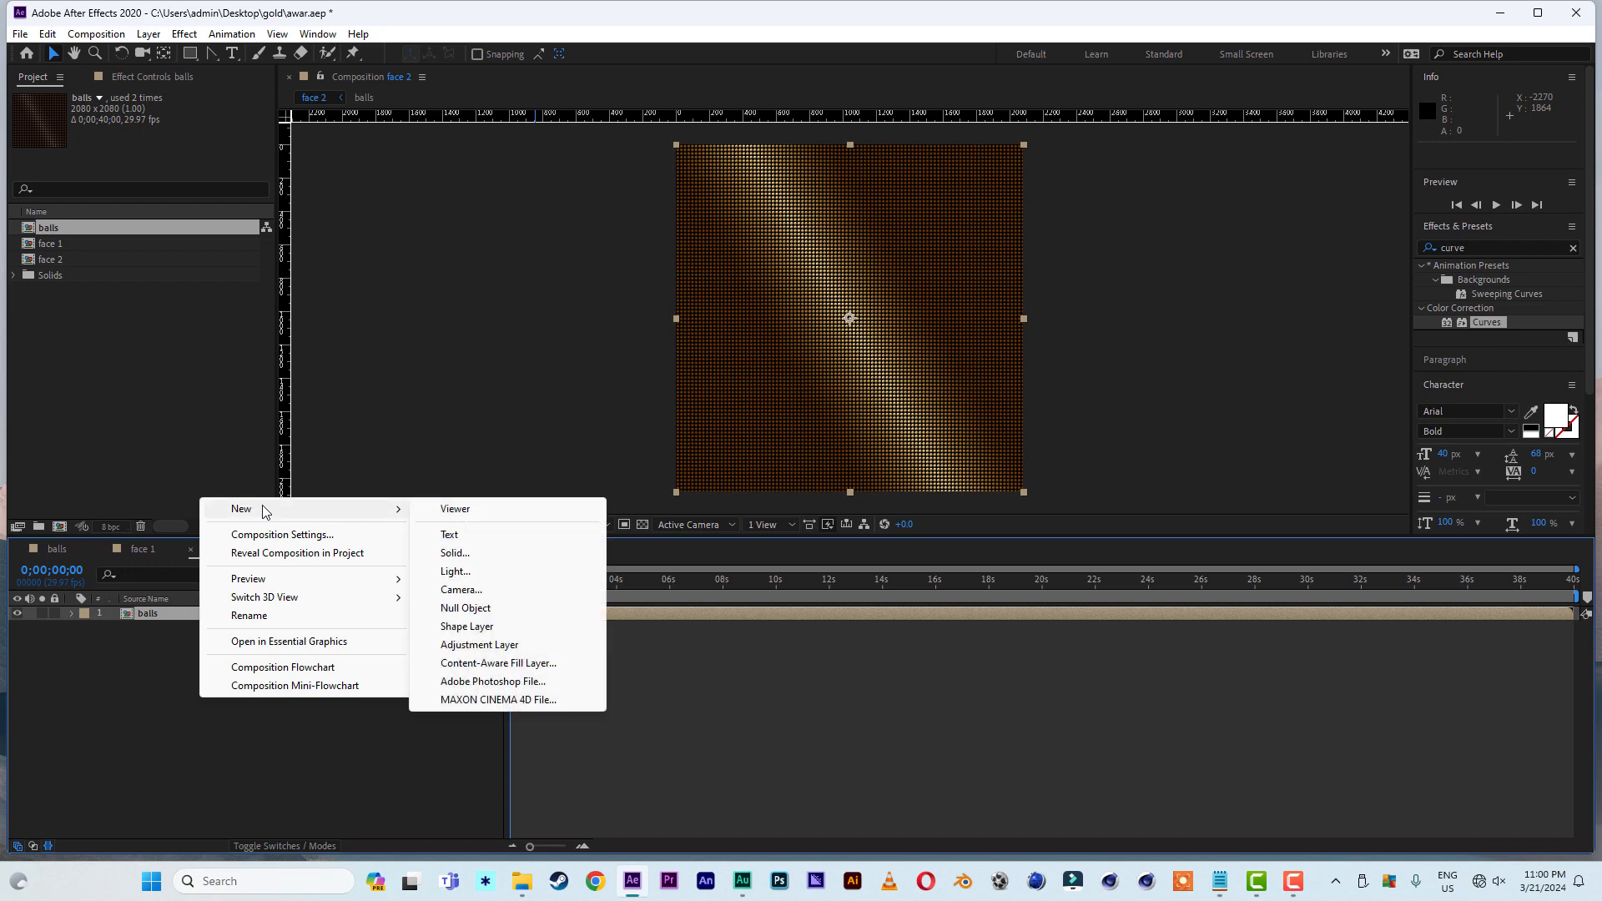
click(473, 554)
click(366, 593)
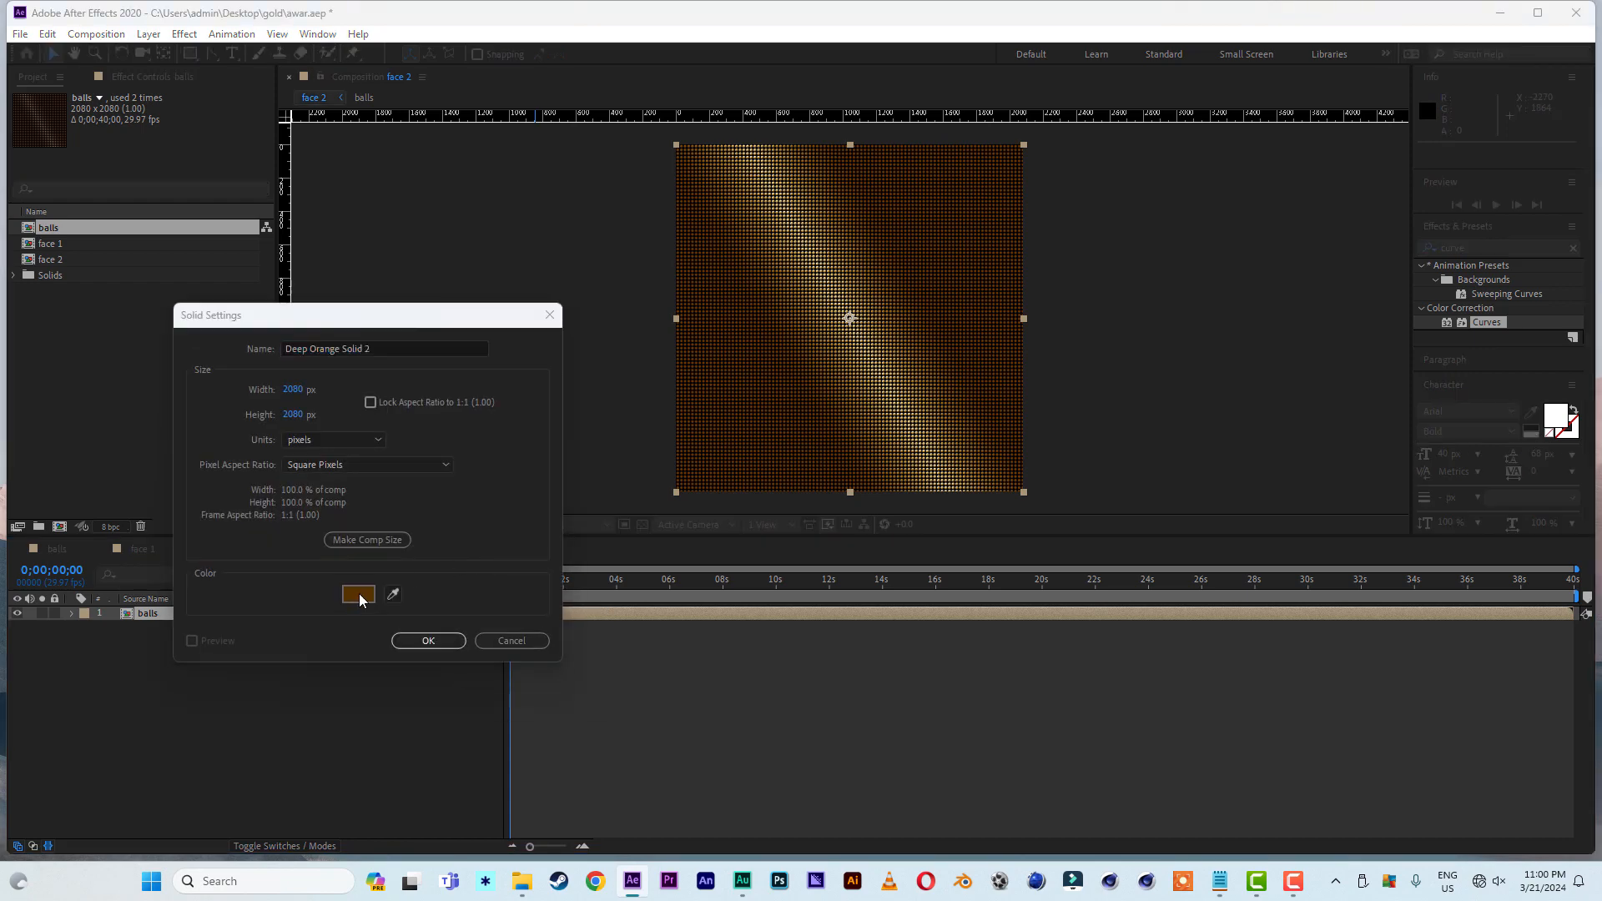
text(000A56)
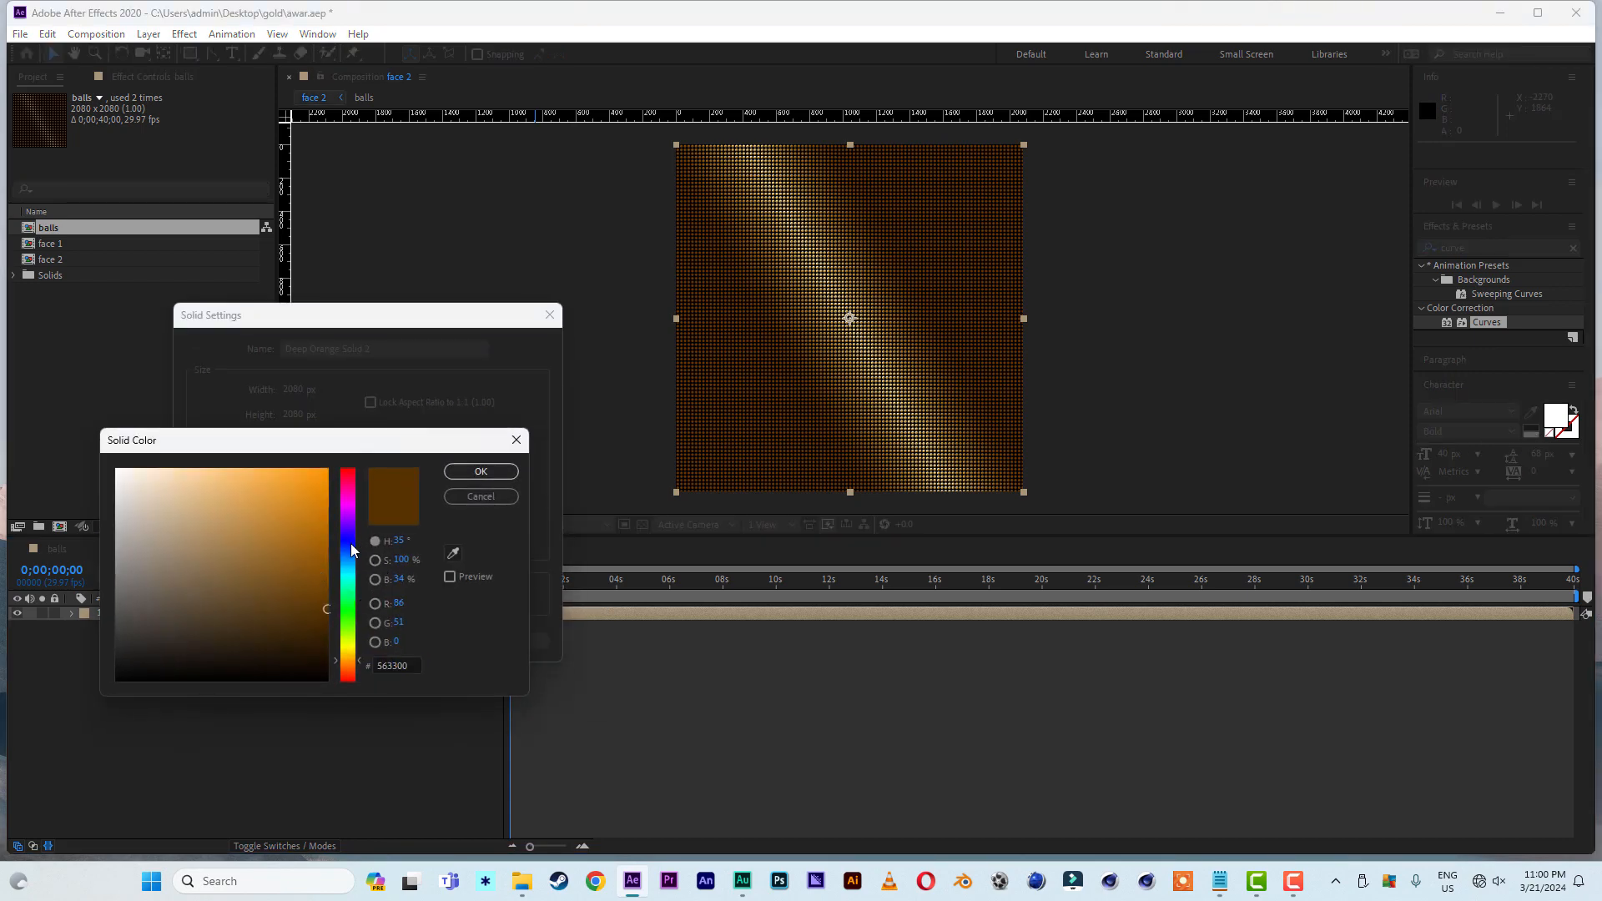
click(504, 473)
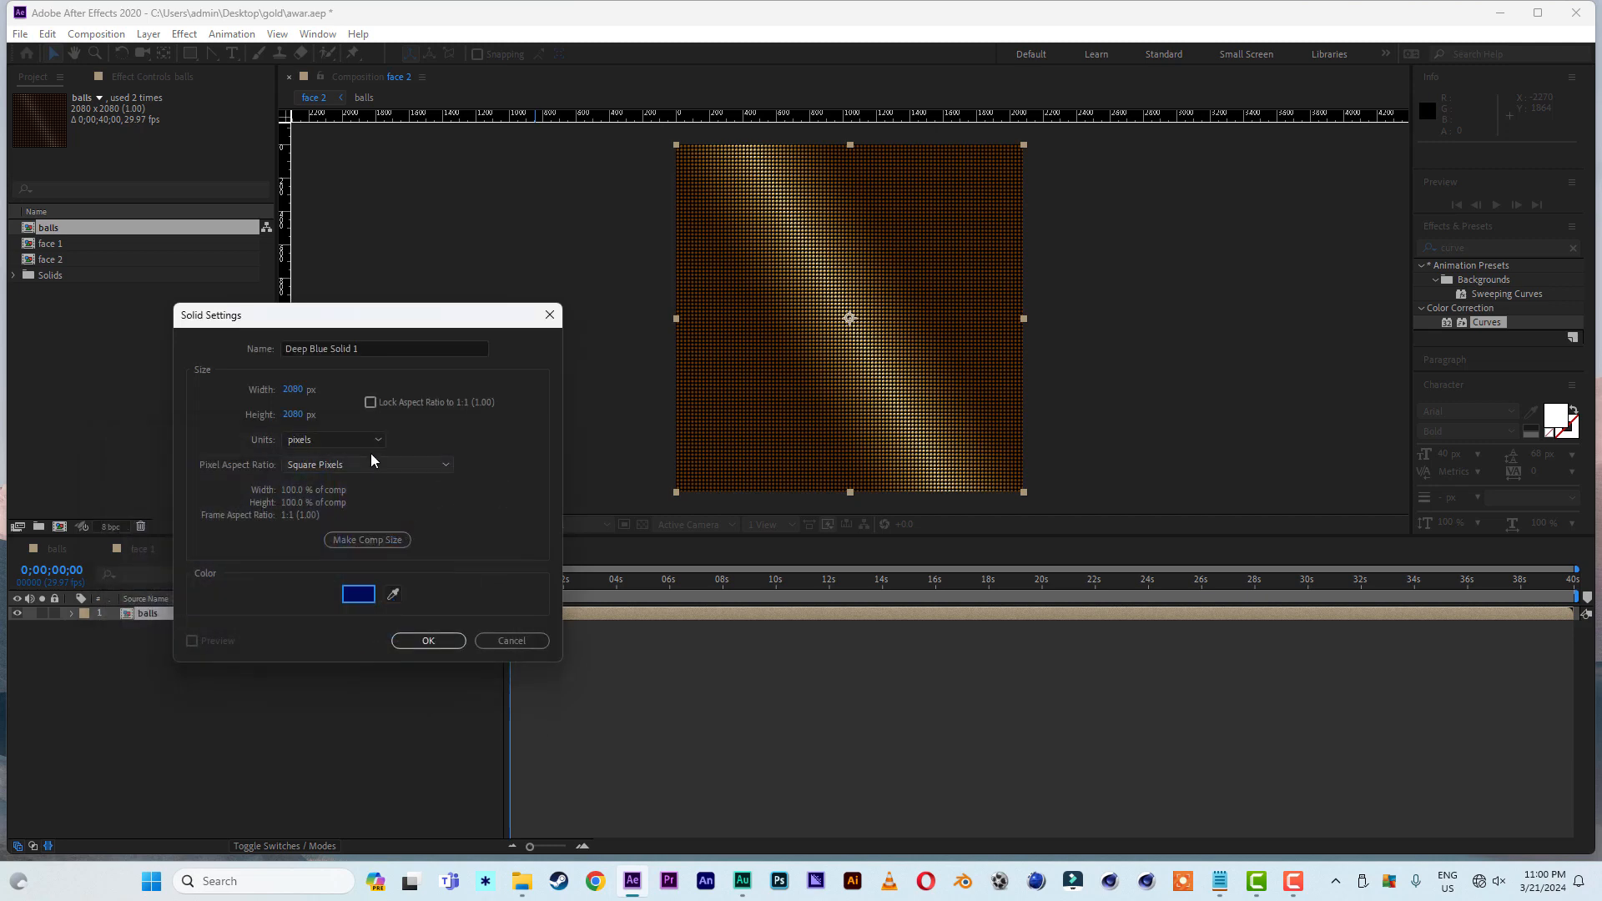
- Set the new solid's width and height to 1080 px and create it above the balls layer
click(296, 391)
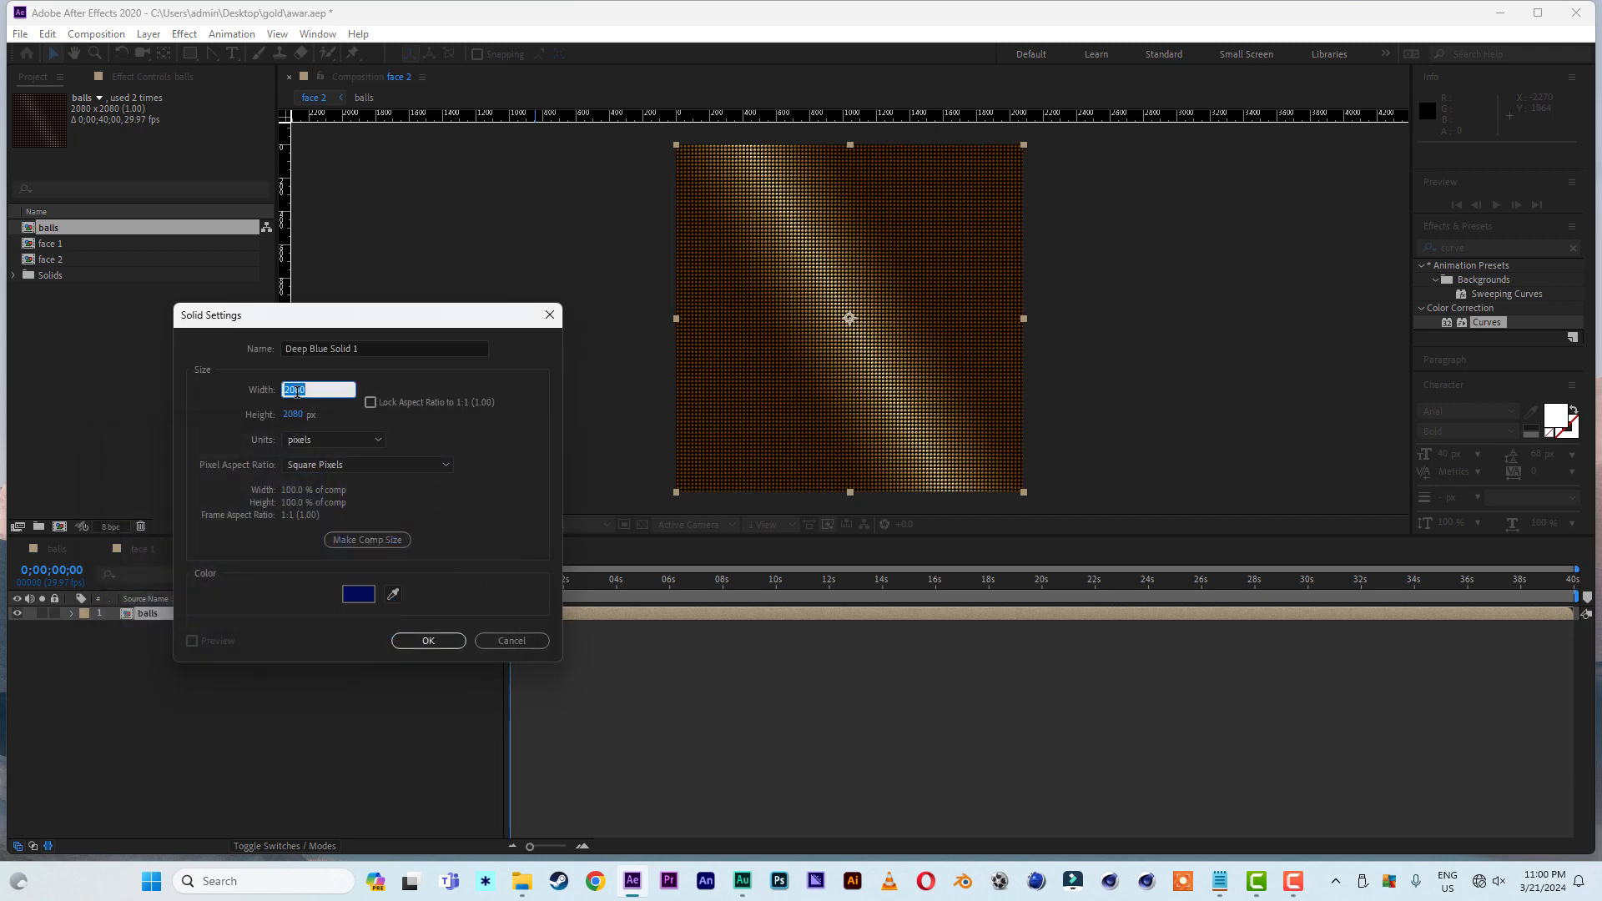
text(1080)
click(297, 415)
text(10)
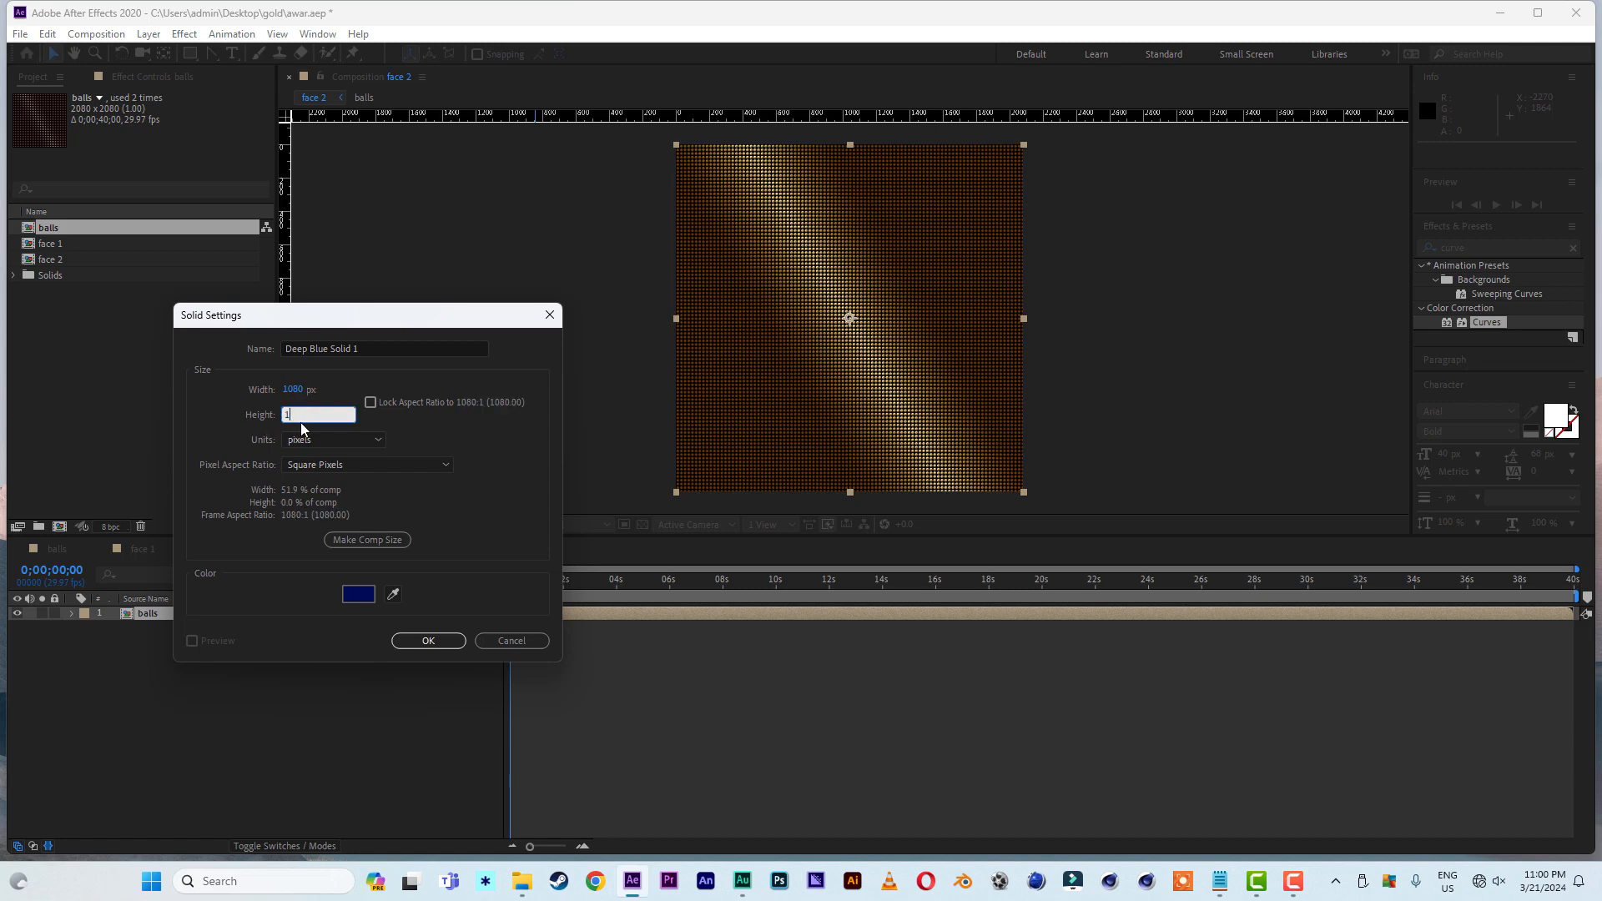
text(80)
click(428, 640)
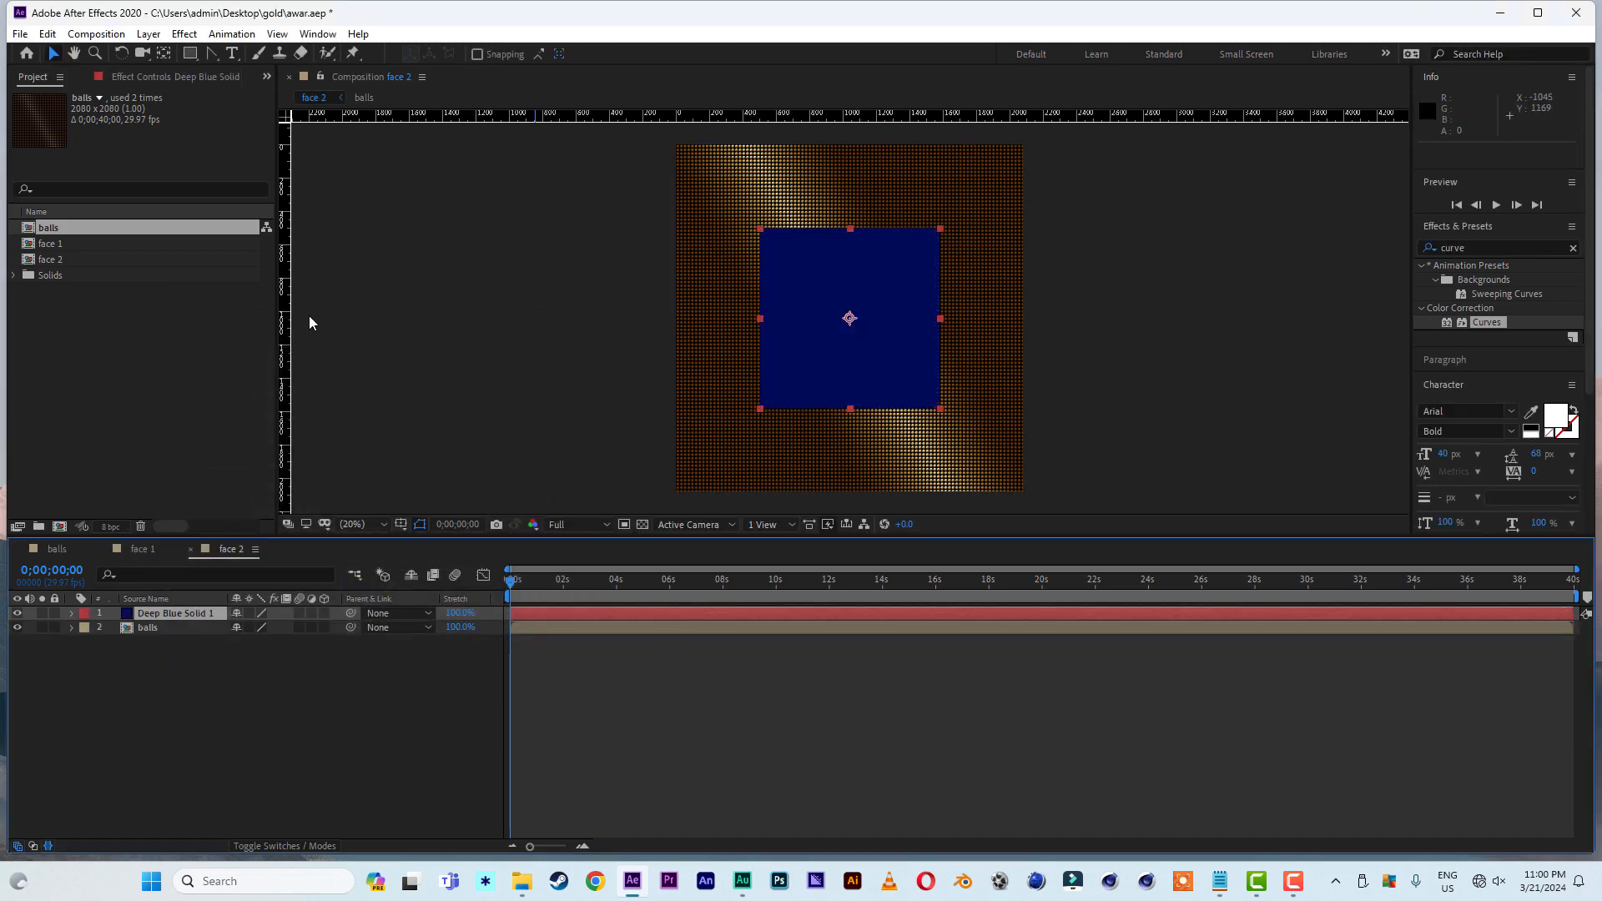
- Place a vertical and a horizontal guide crossing at the blue solid's center and lock the solid layer
drag(285, 373, 850, 392)
drag(939, 117, 940, 319)
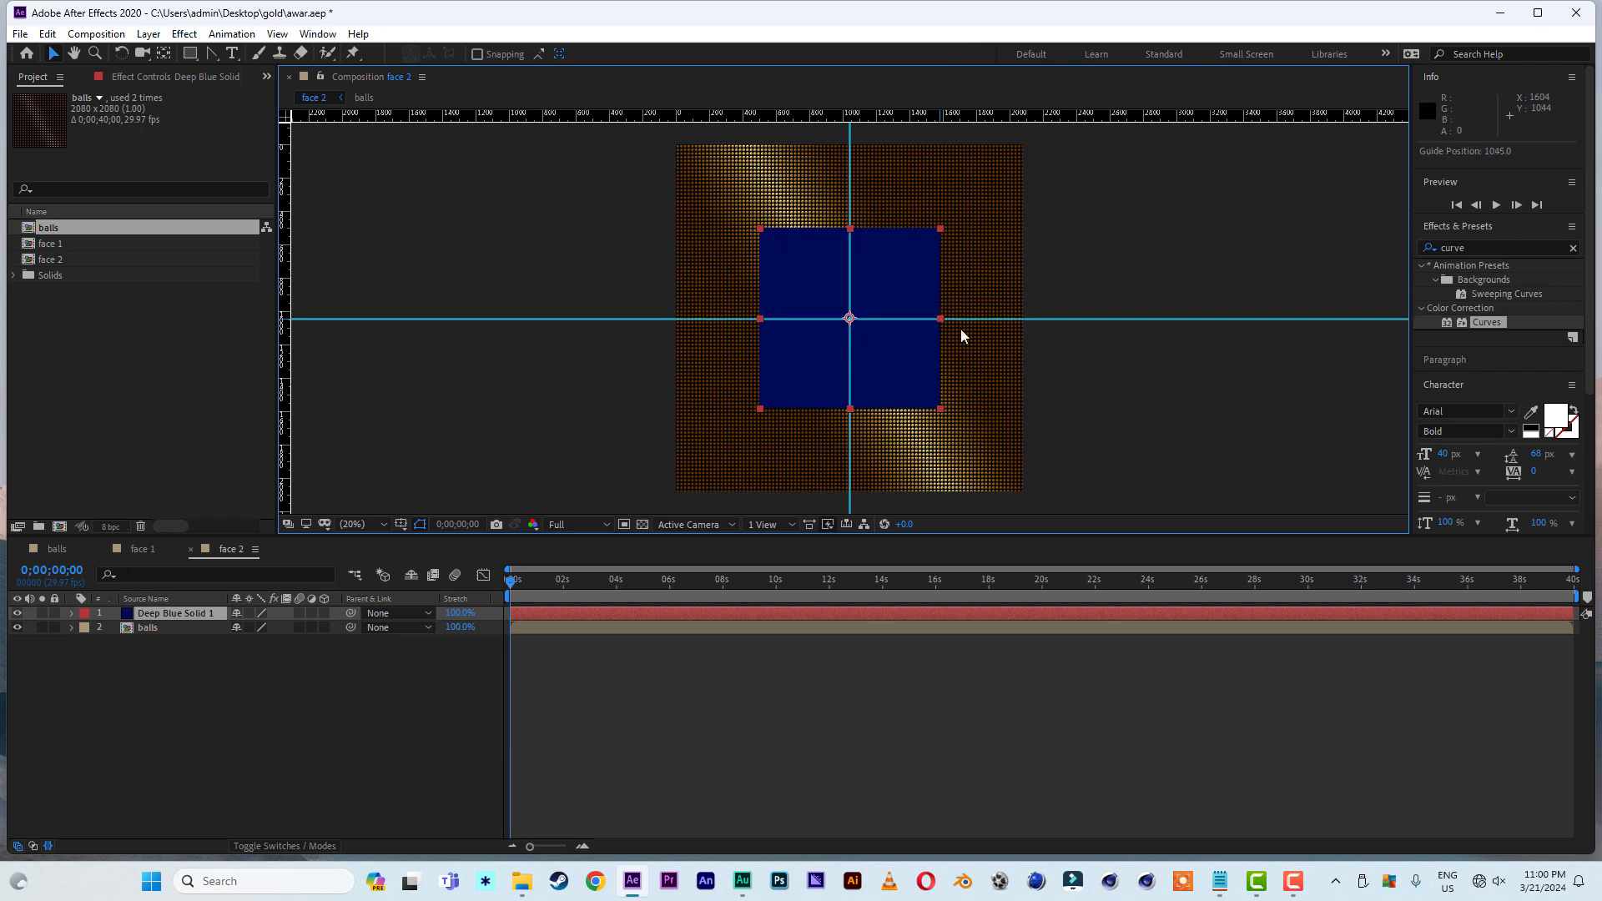
click(71, 666)
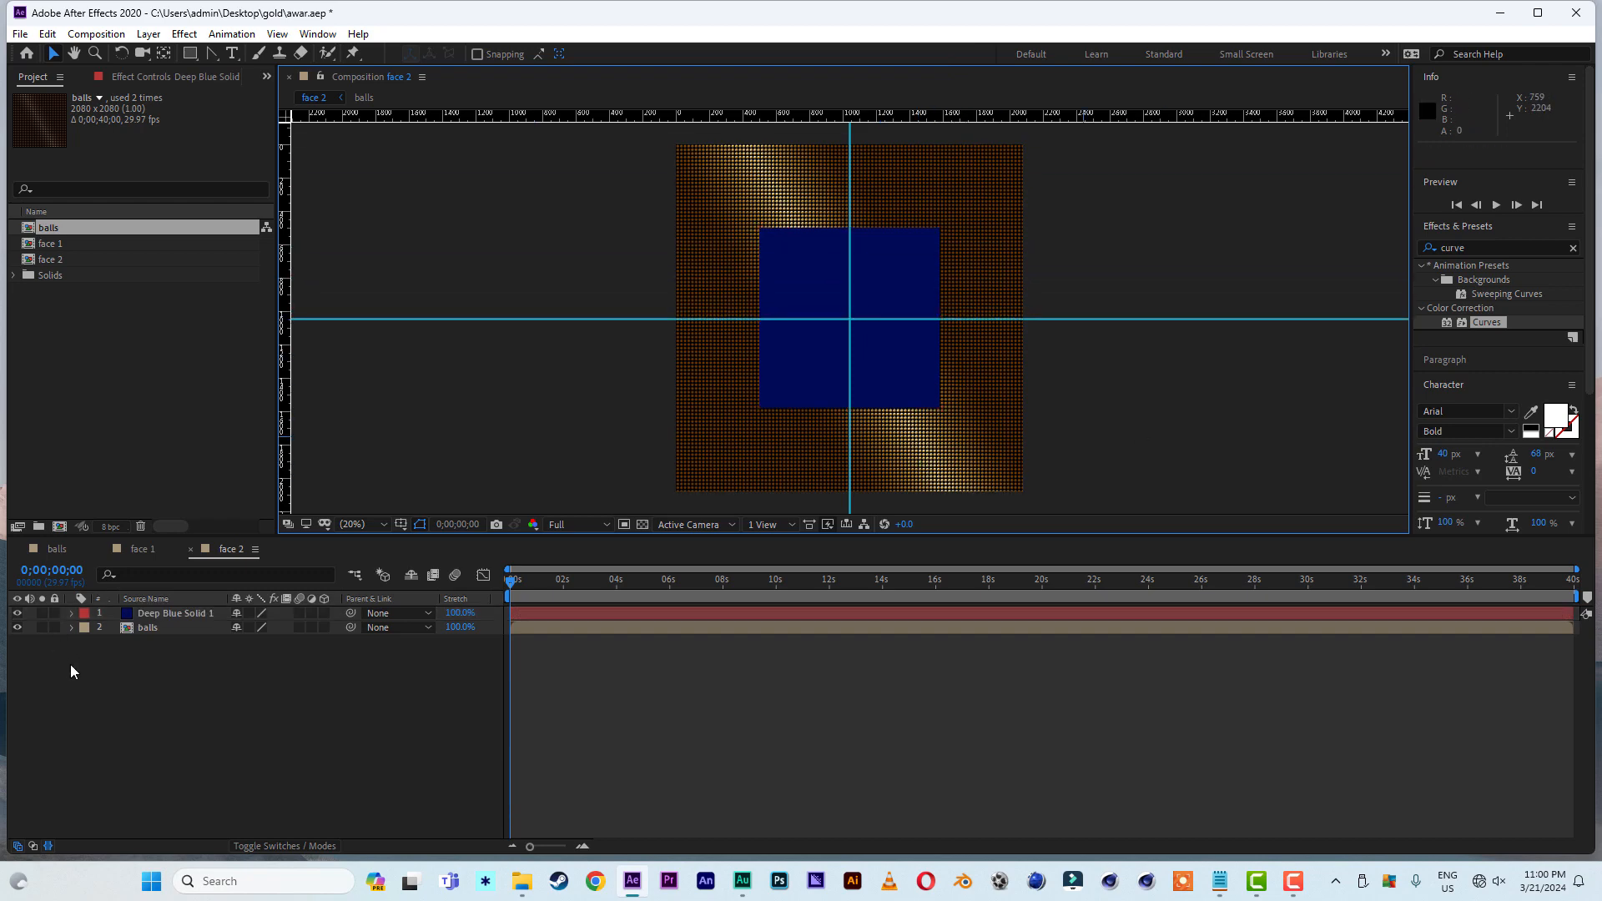
click(55, 612)
- Draw a rough closed four-point diamond mask on the balls layer with the Pen tool around the blue square
click(155, 629)
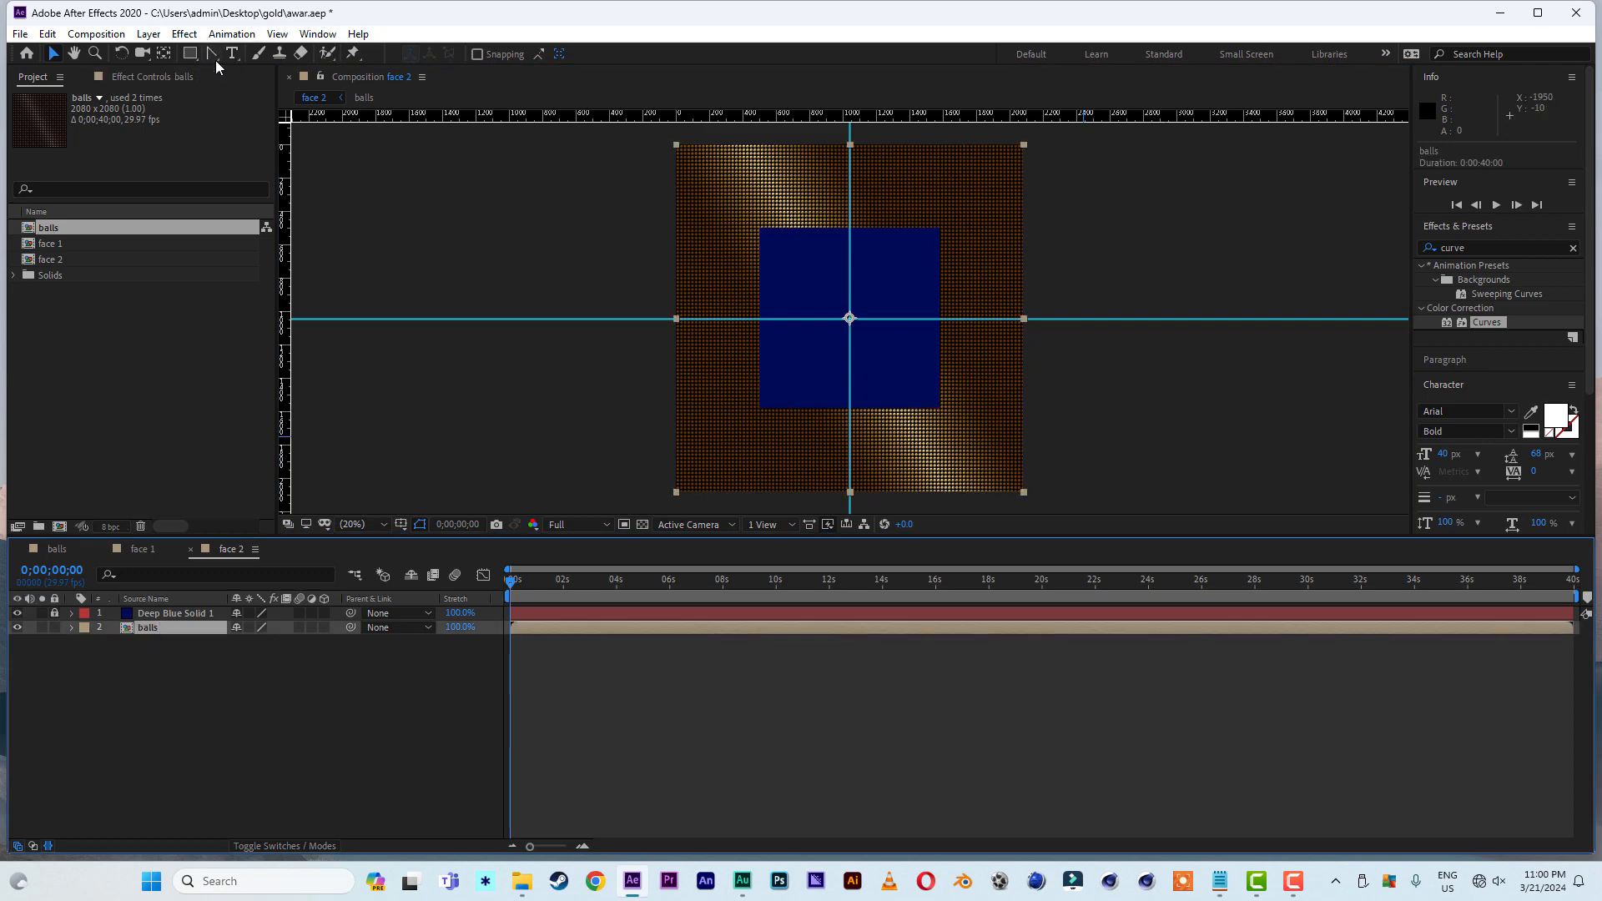
drag(214, 56, 244, 50)
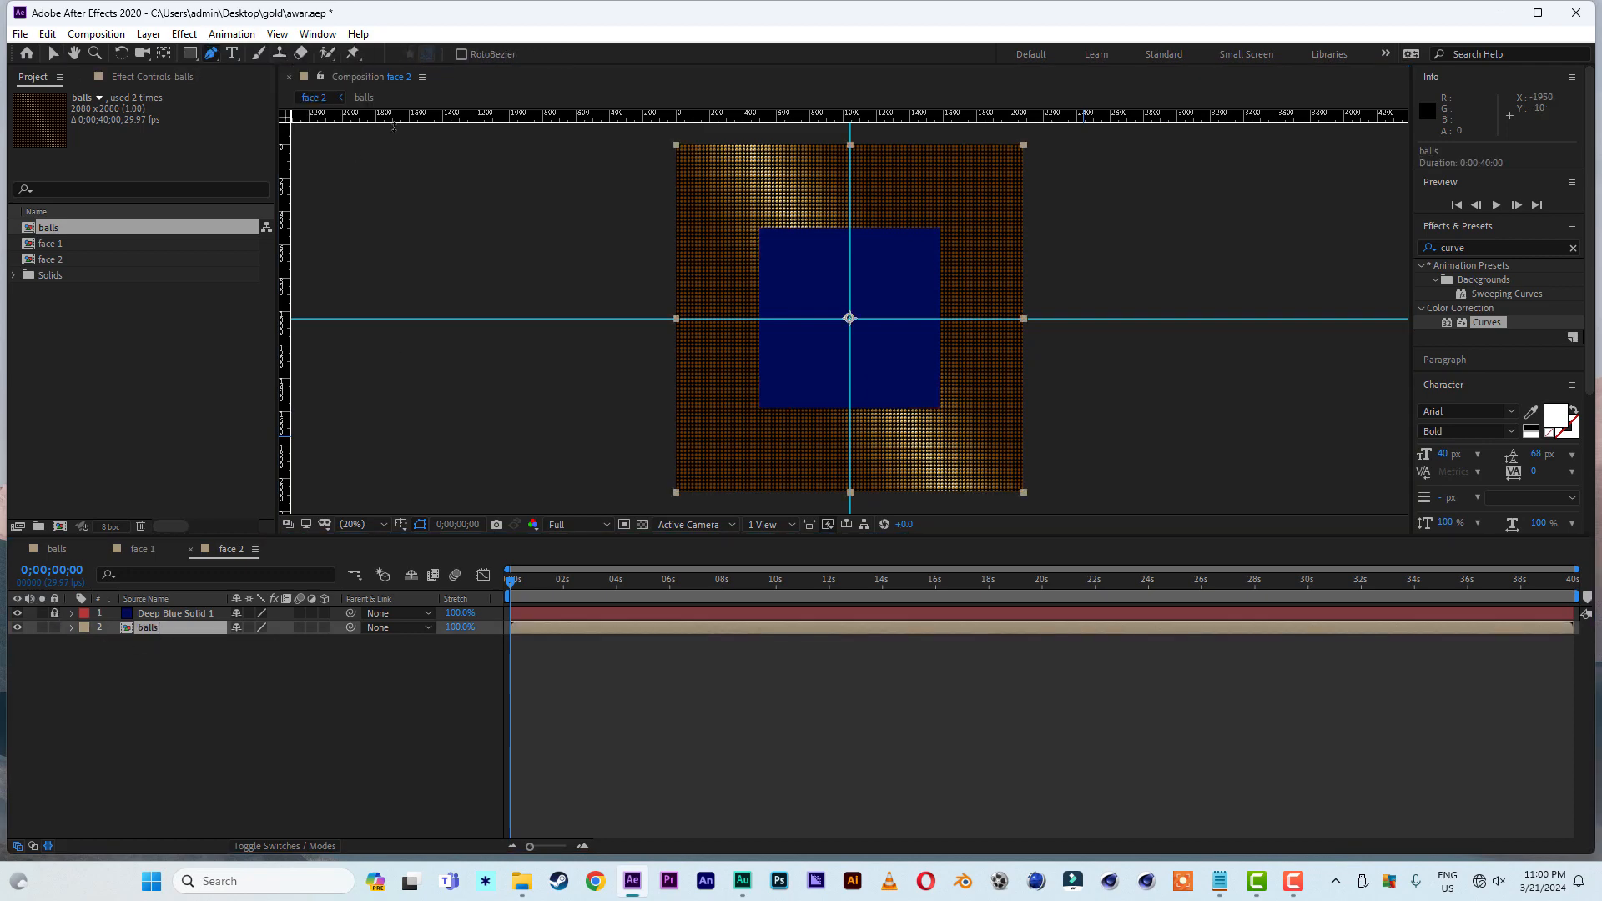
click(837, 230)
click(735, 340)
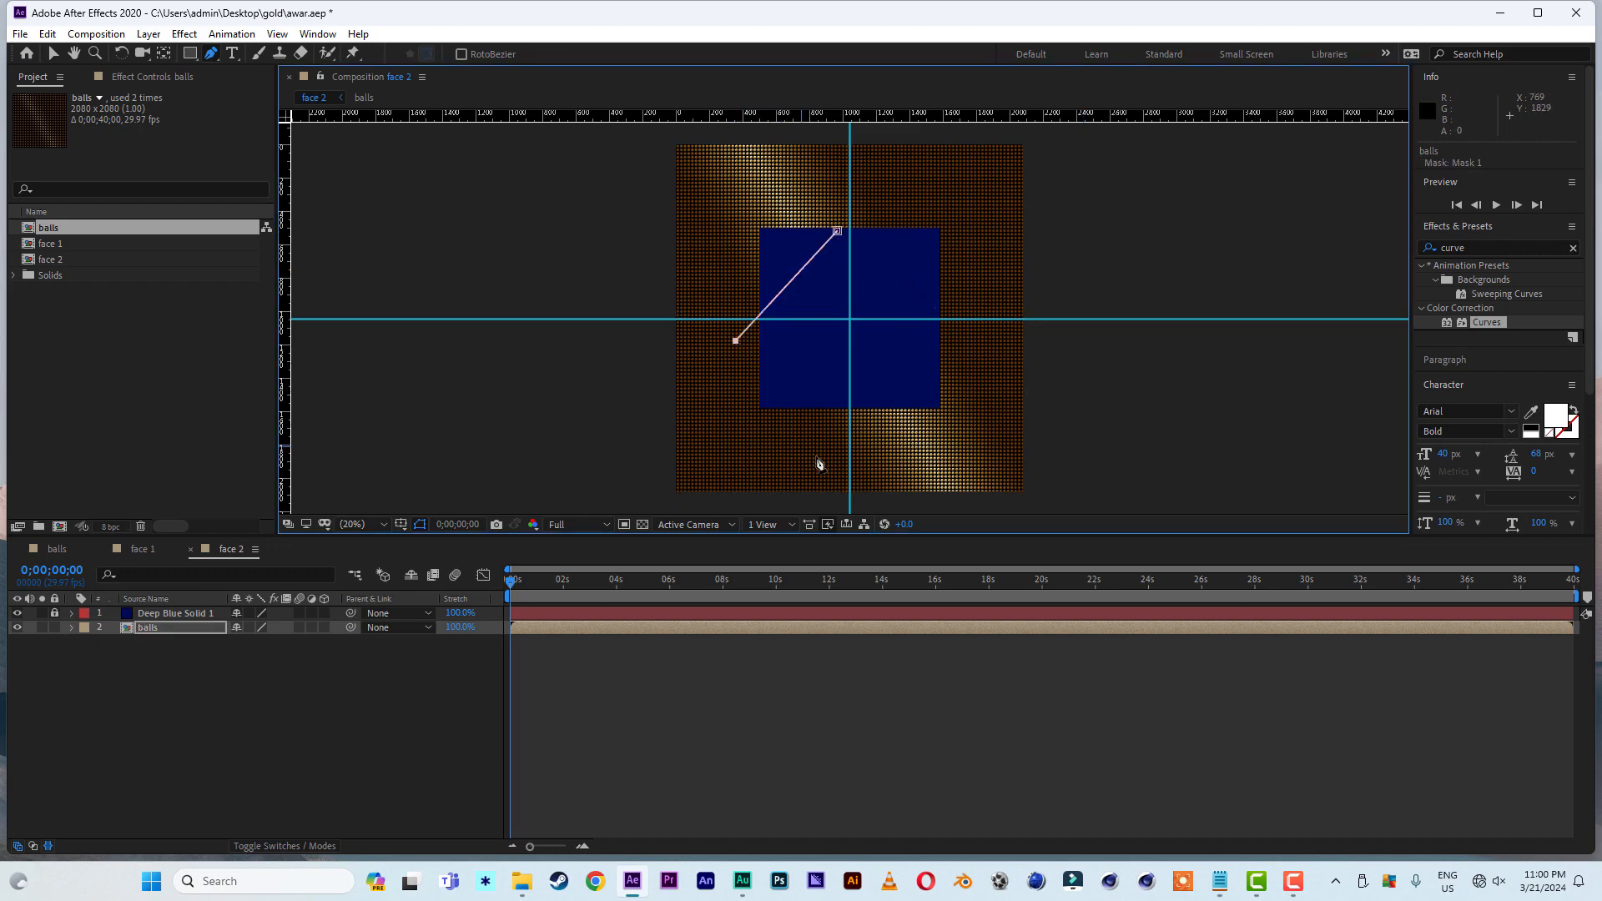
click(835, 435)
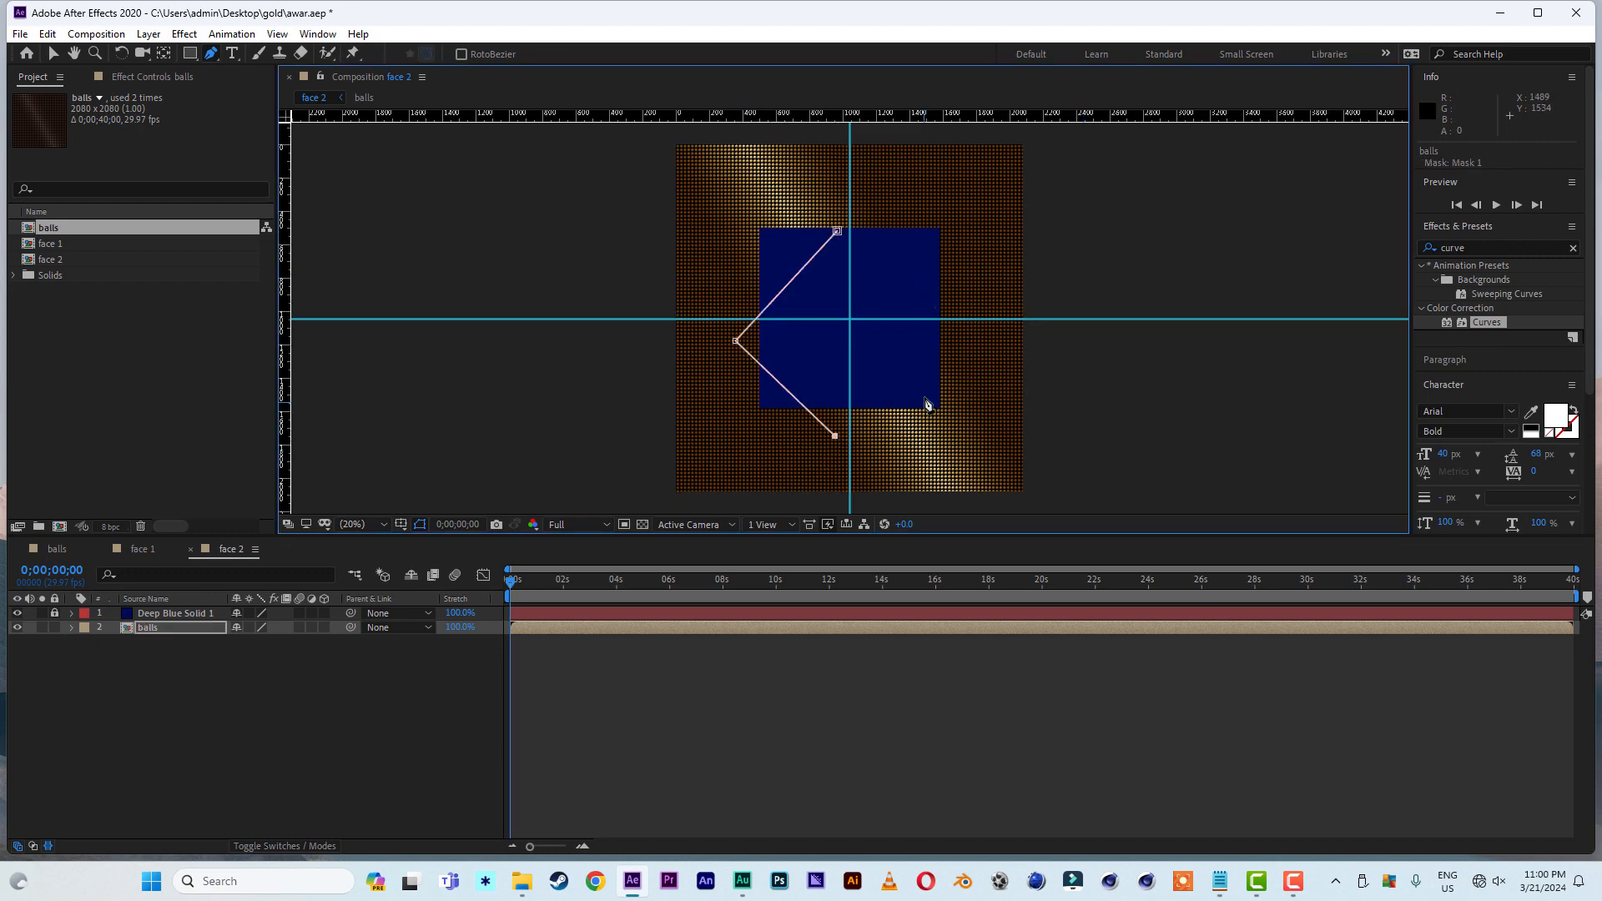
click(953, 343)
click(837, 231)
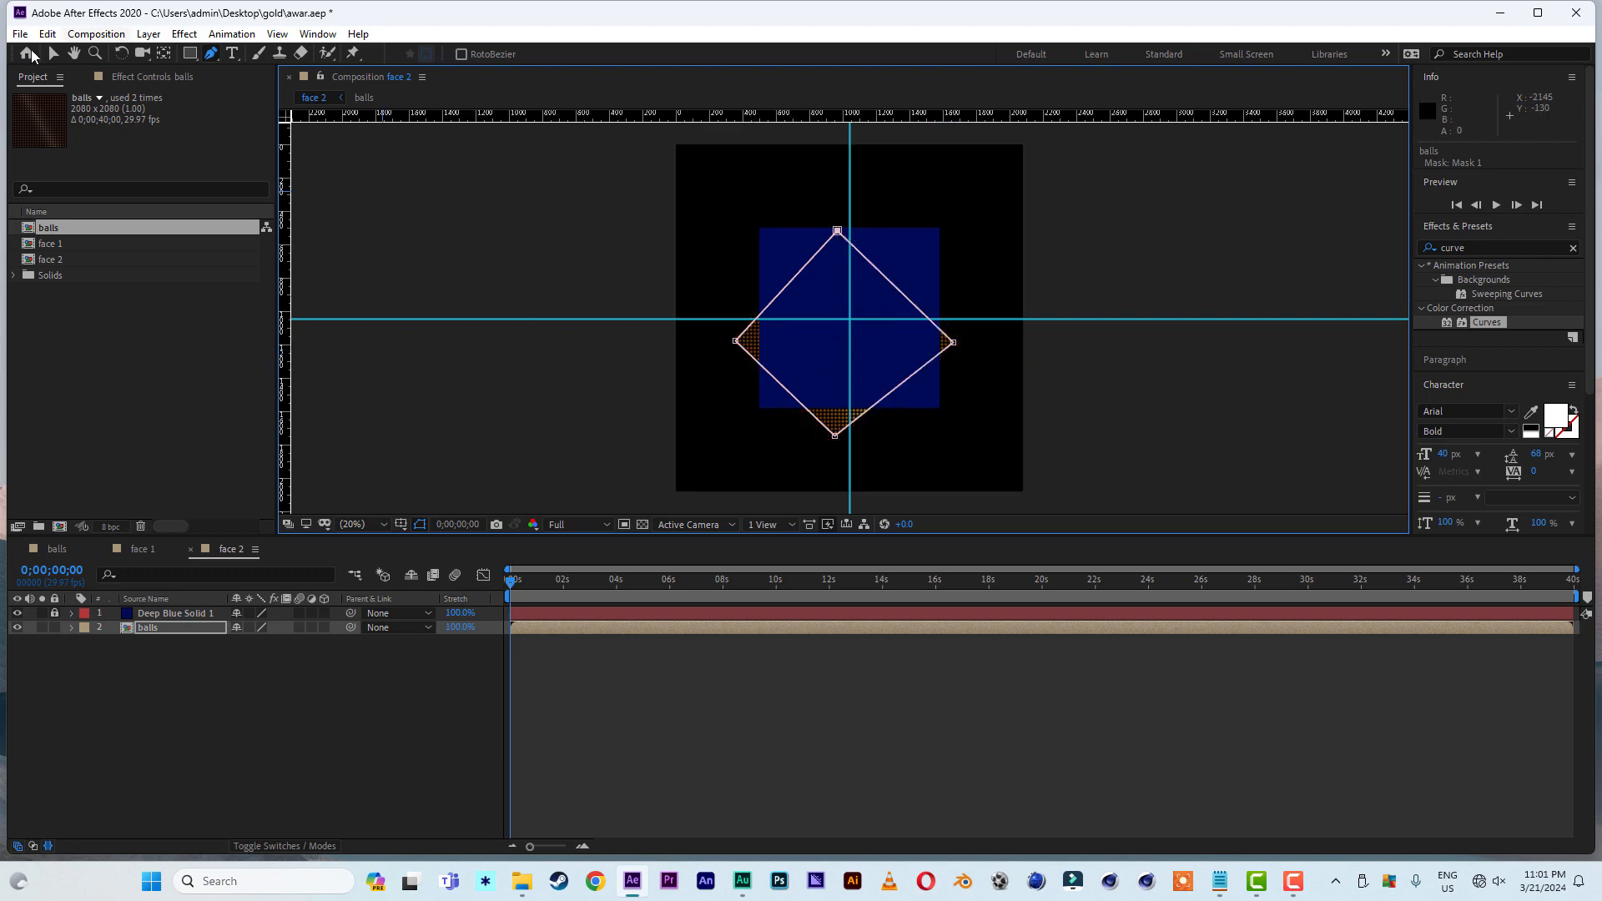
- Align the diamond mask's four vertices with the edge midpoints of the blue solid on the guides, and hide the solid
click(52, 53)
click(914, 269)
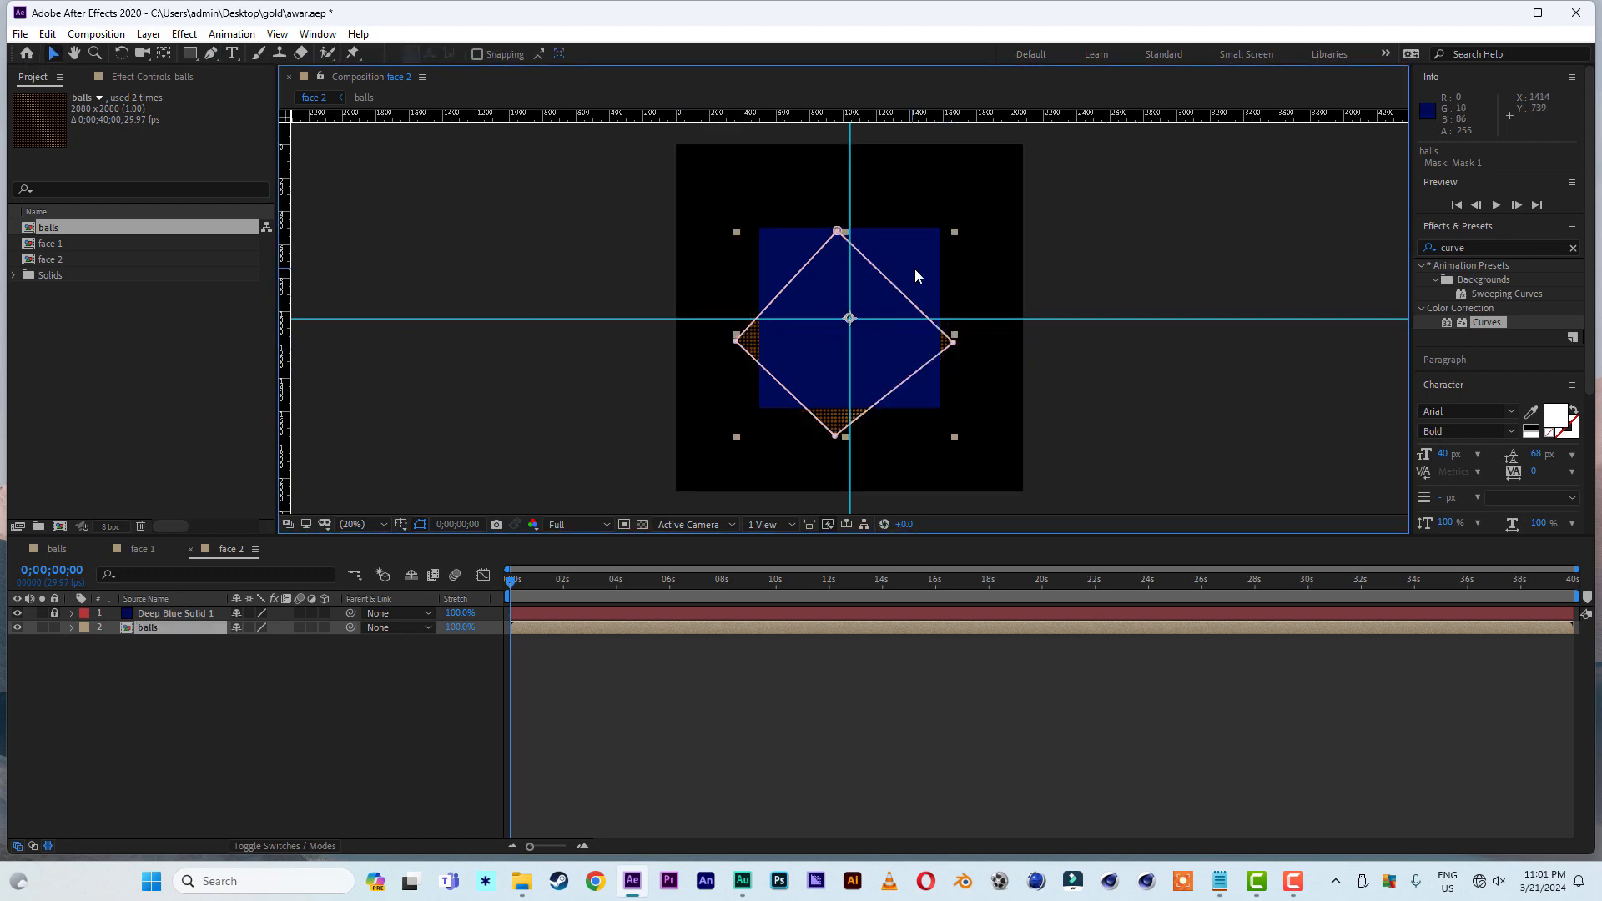
click(838, 232)
drag(838, 232, 848, 231)
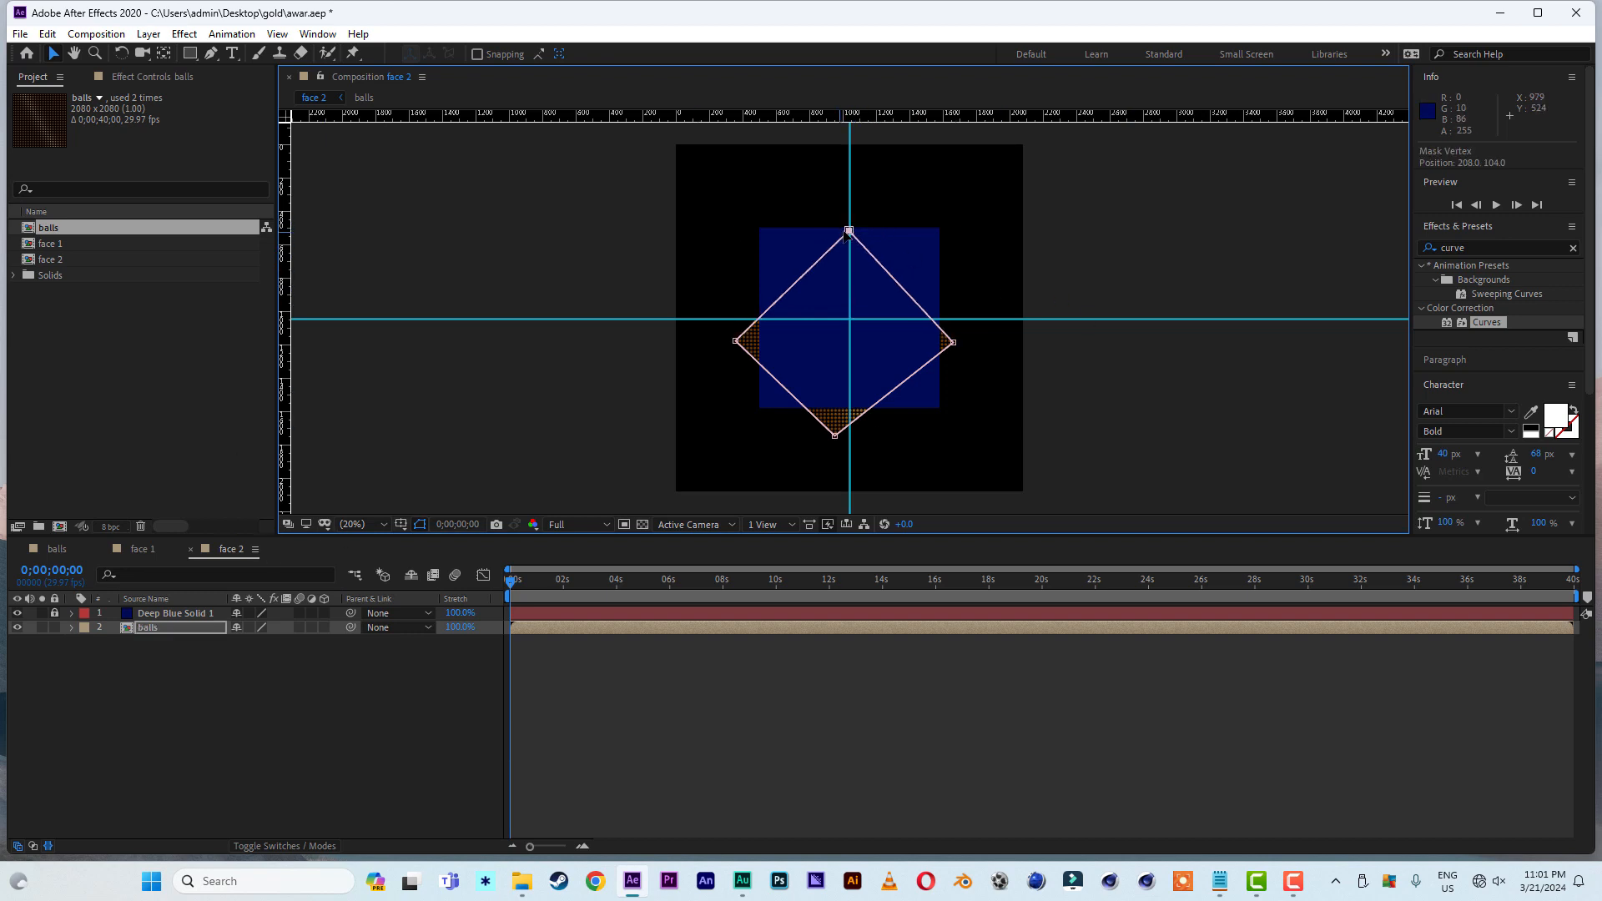
key(Up)
key(Up)
key(Up)
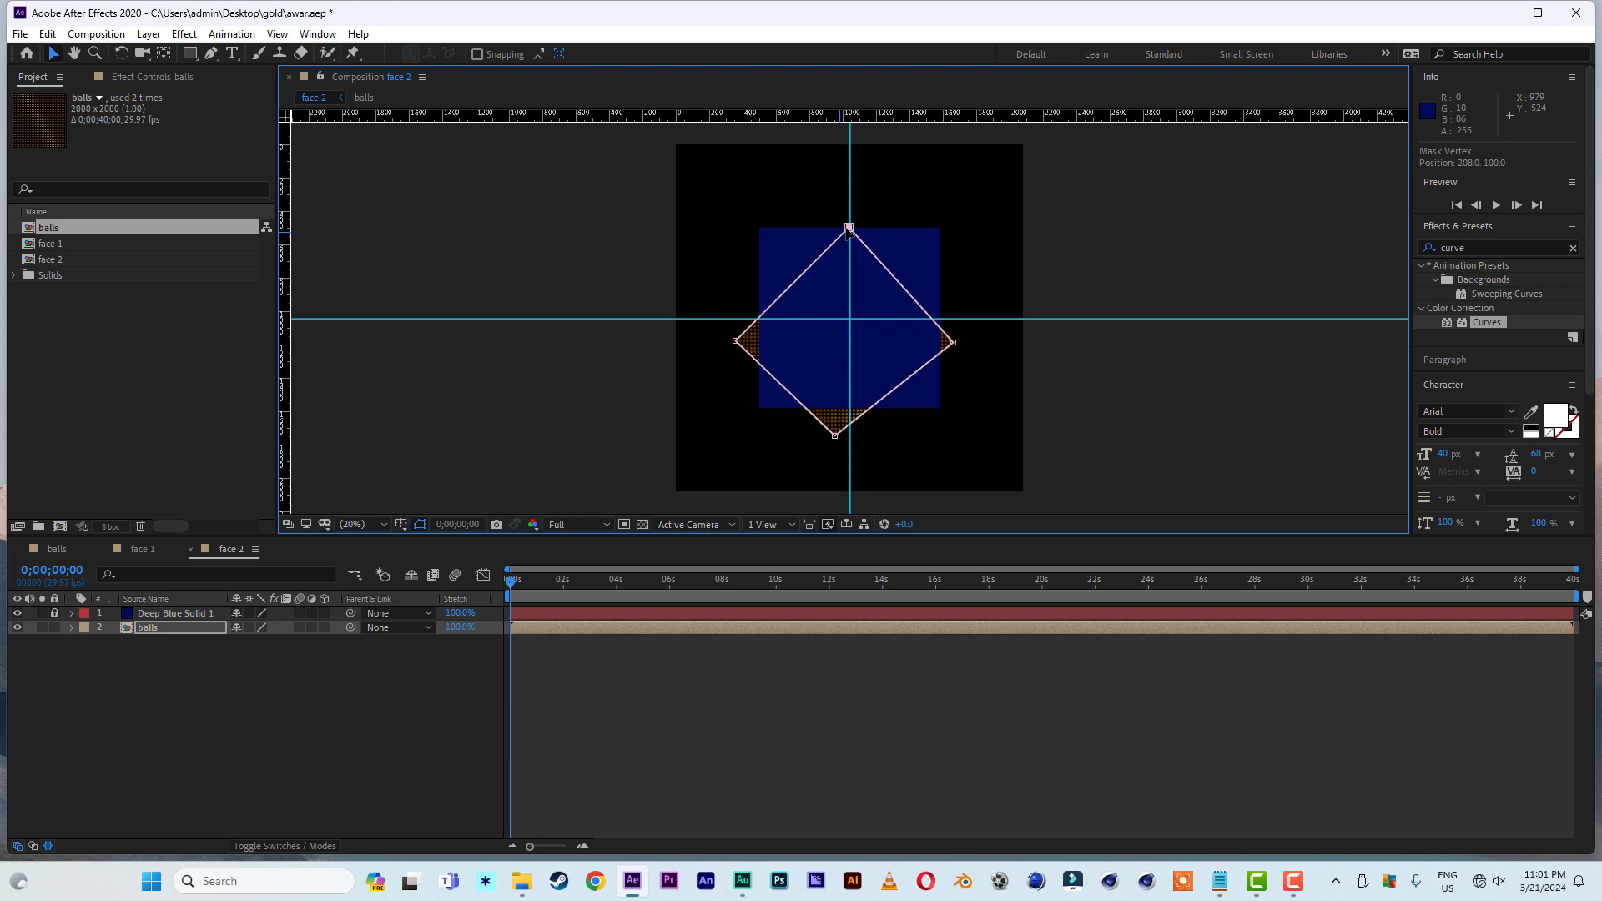
drag(735, 342, 757, 319)
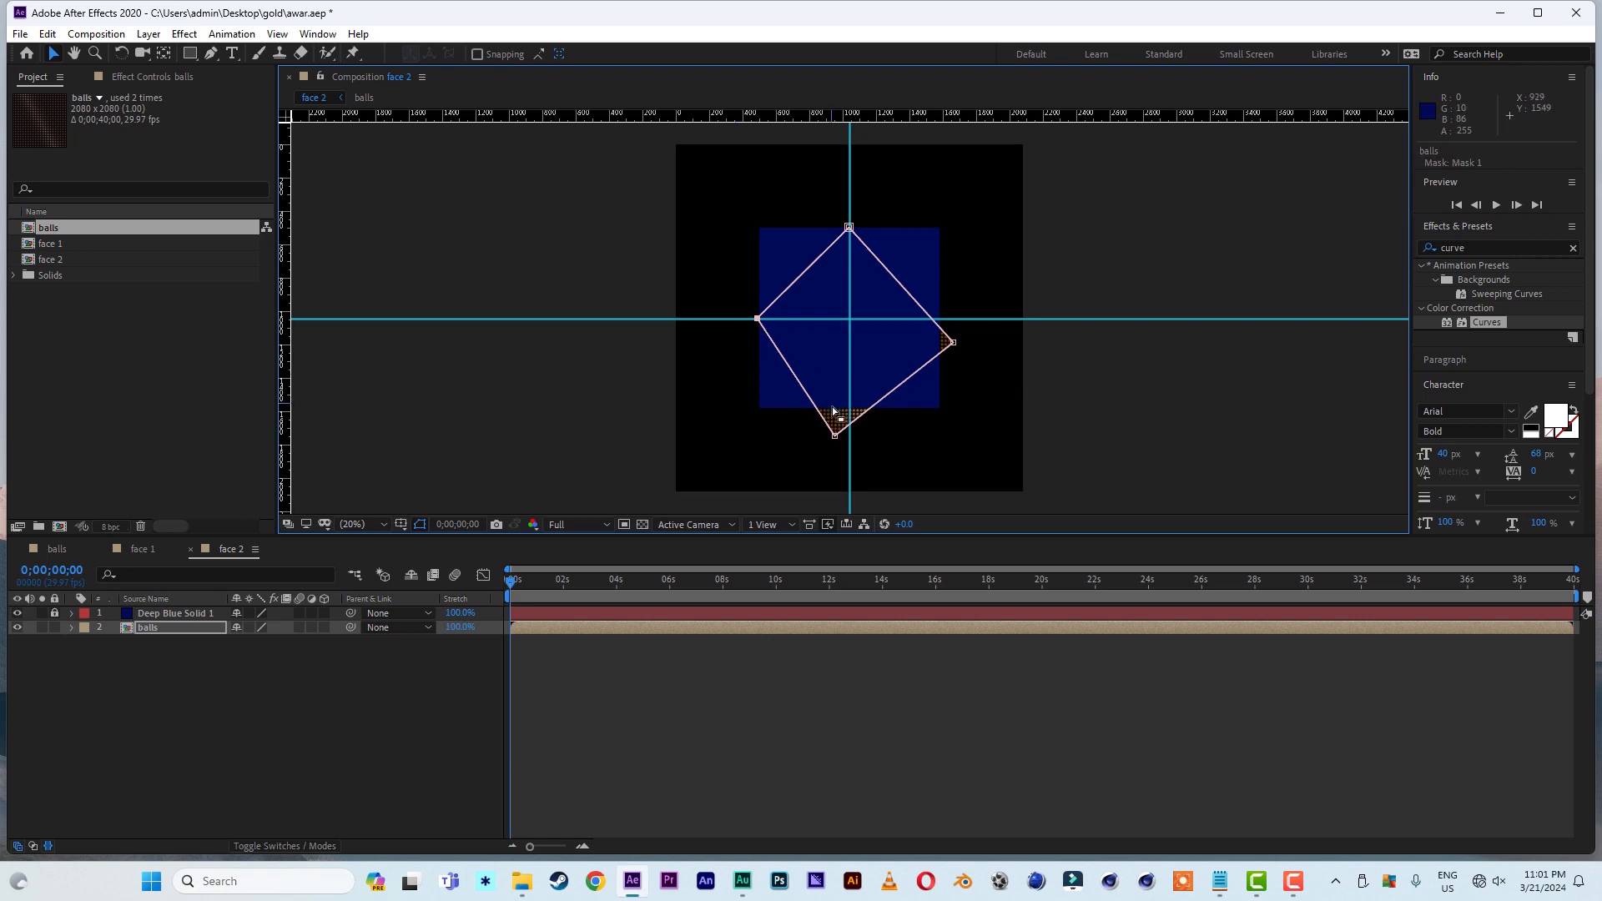
drag(836, 436, 850, 411)
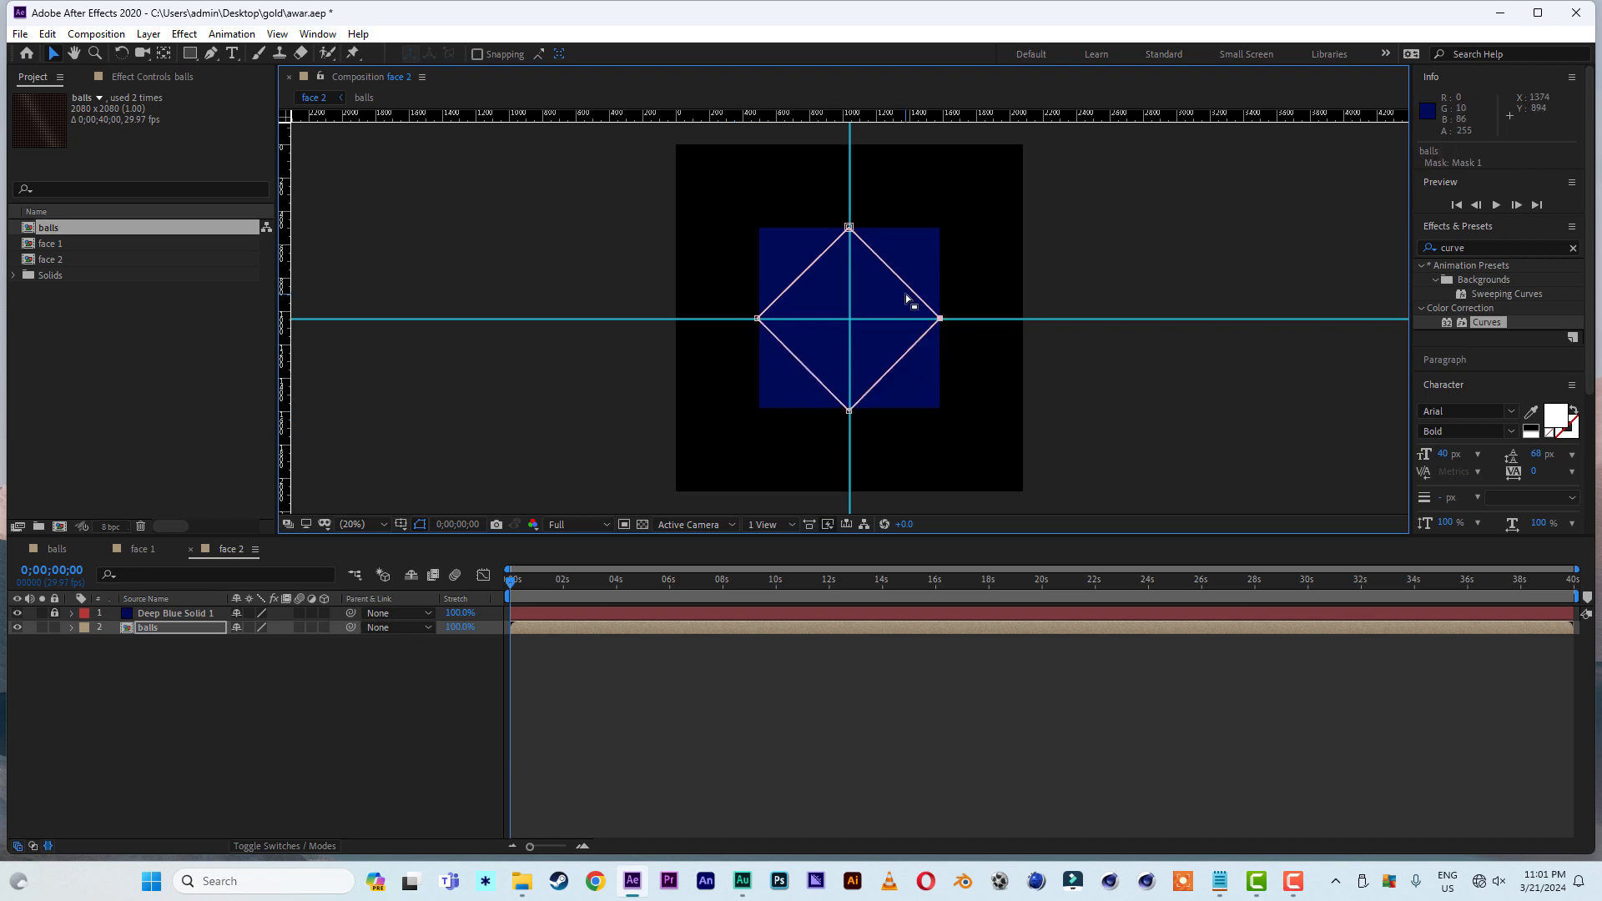
click(1124, 374)
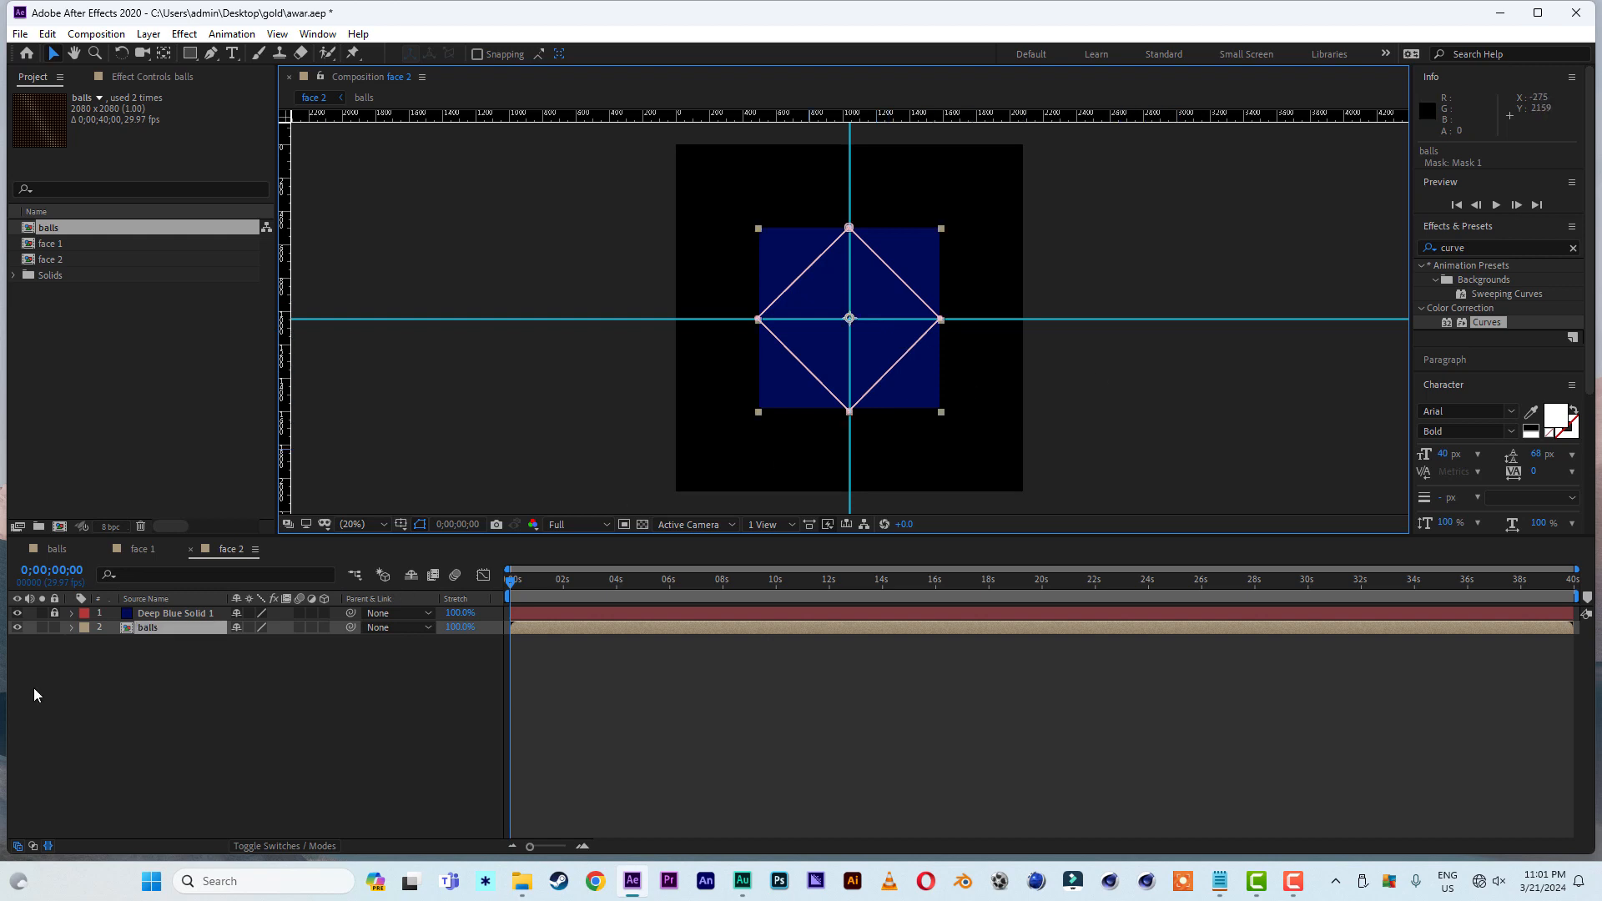
click(18, 614)
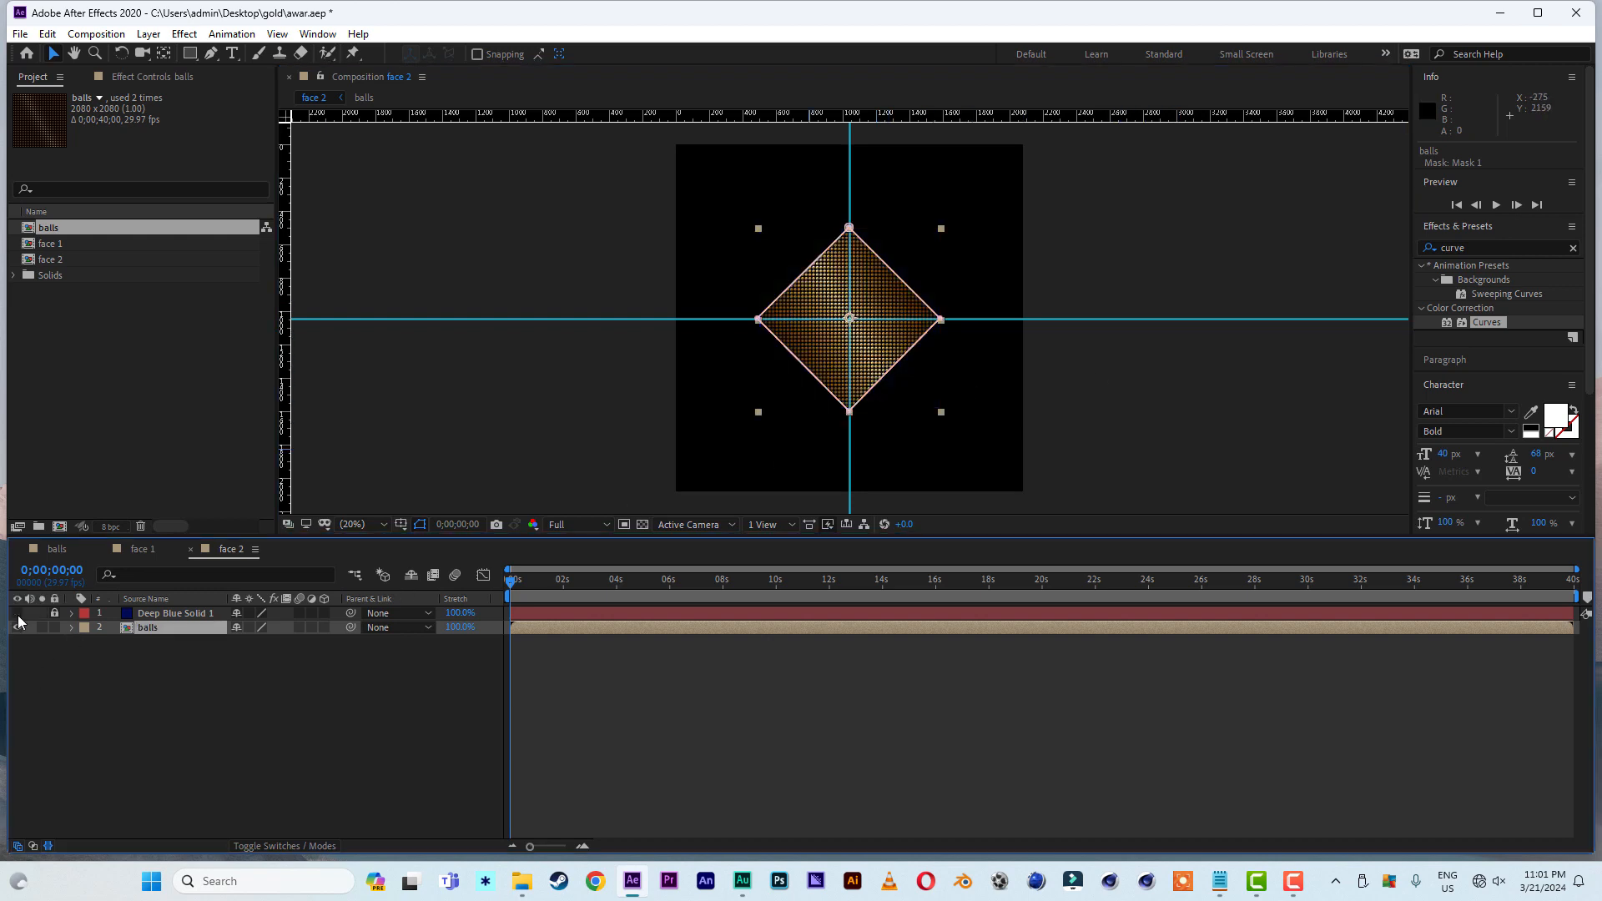
click(113, 708)
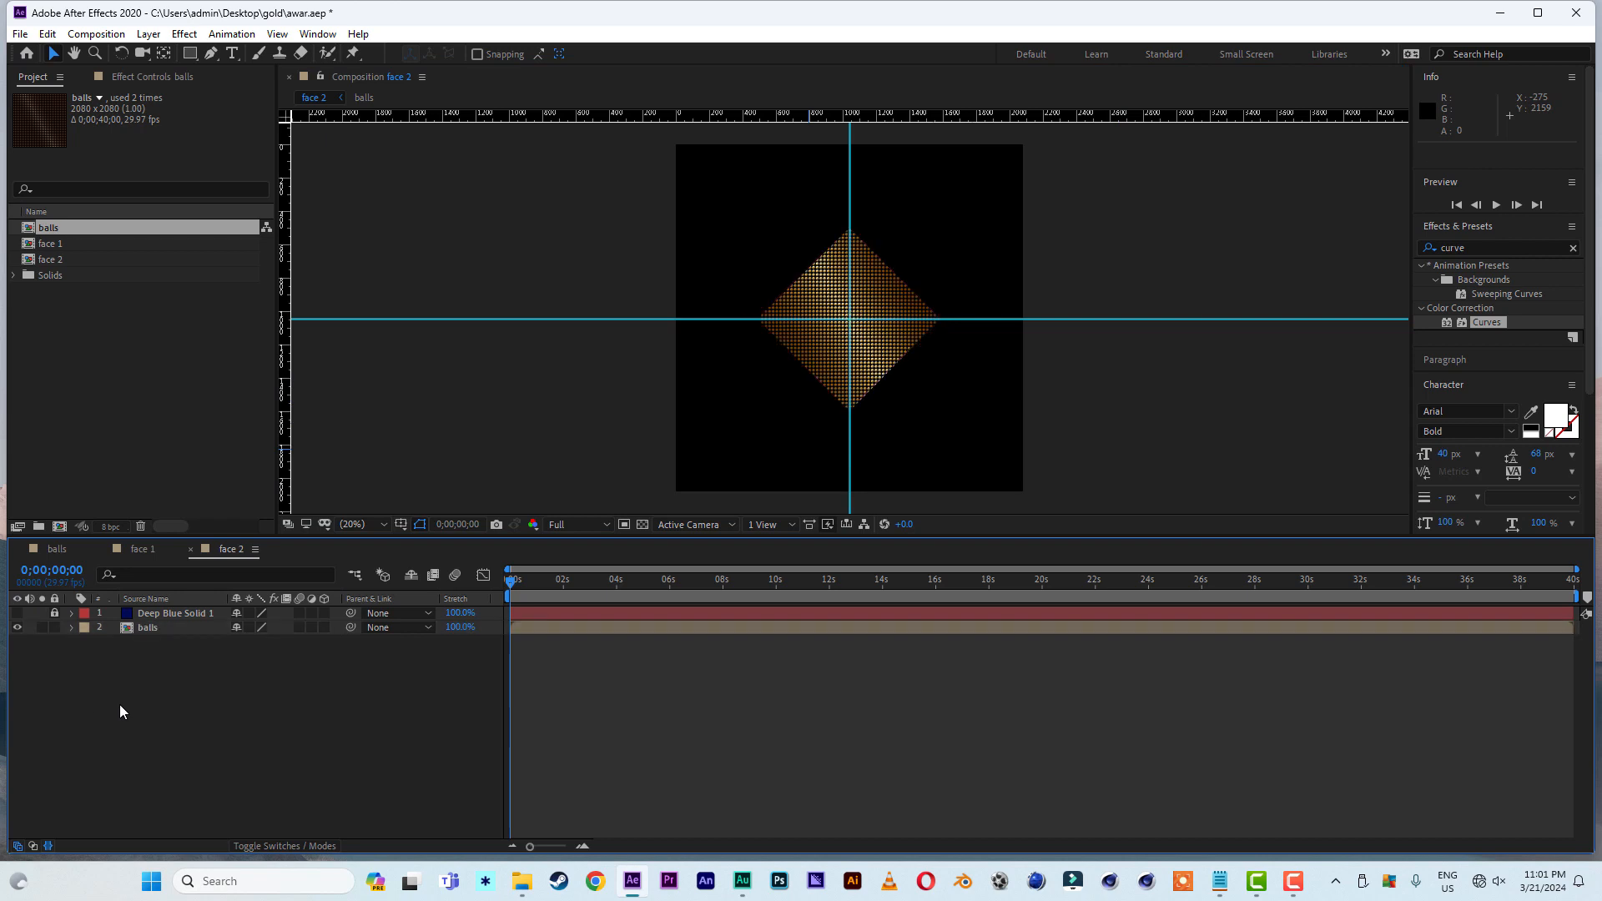
- Reveal the mask of the balls layer in face 2 and duplicate Mask 1
scroll(884, 374, up, 2)
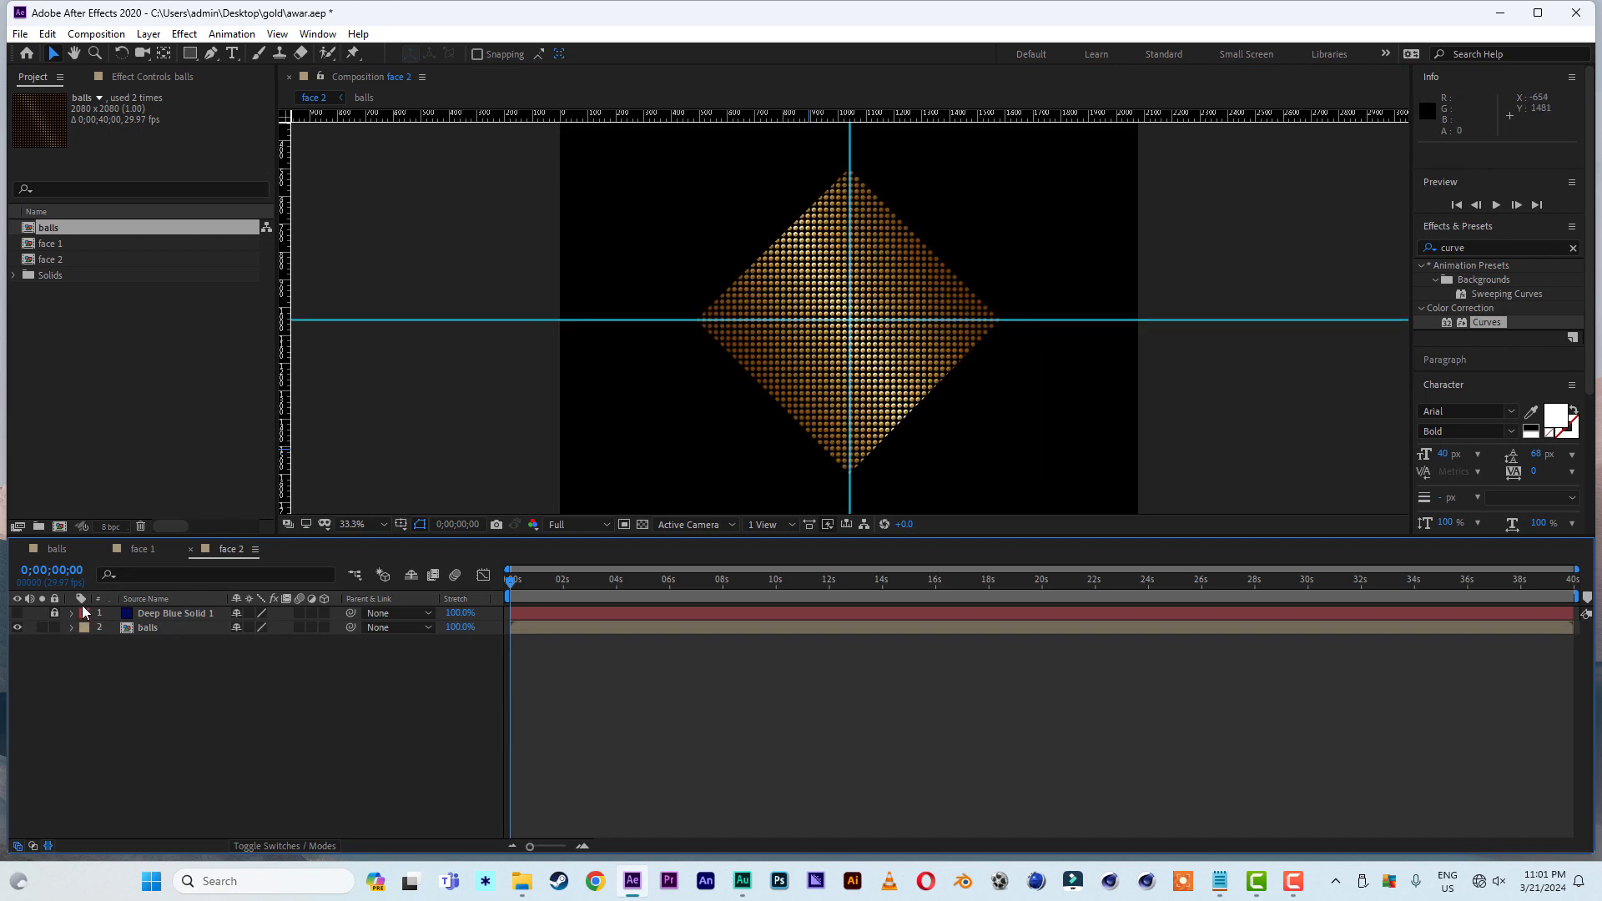
click(158, 628)
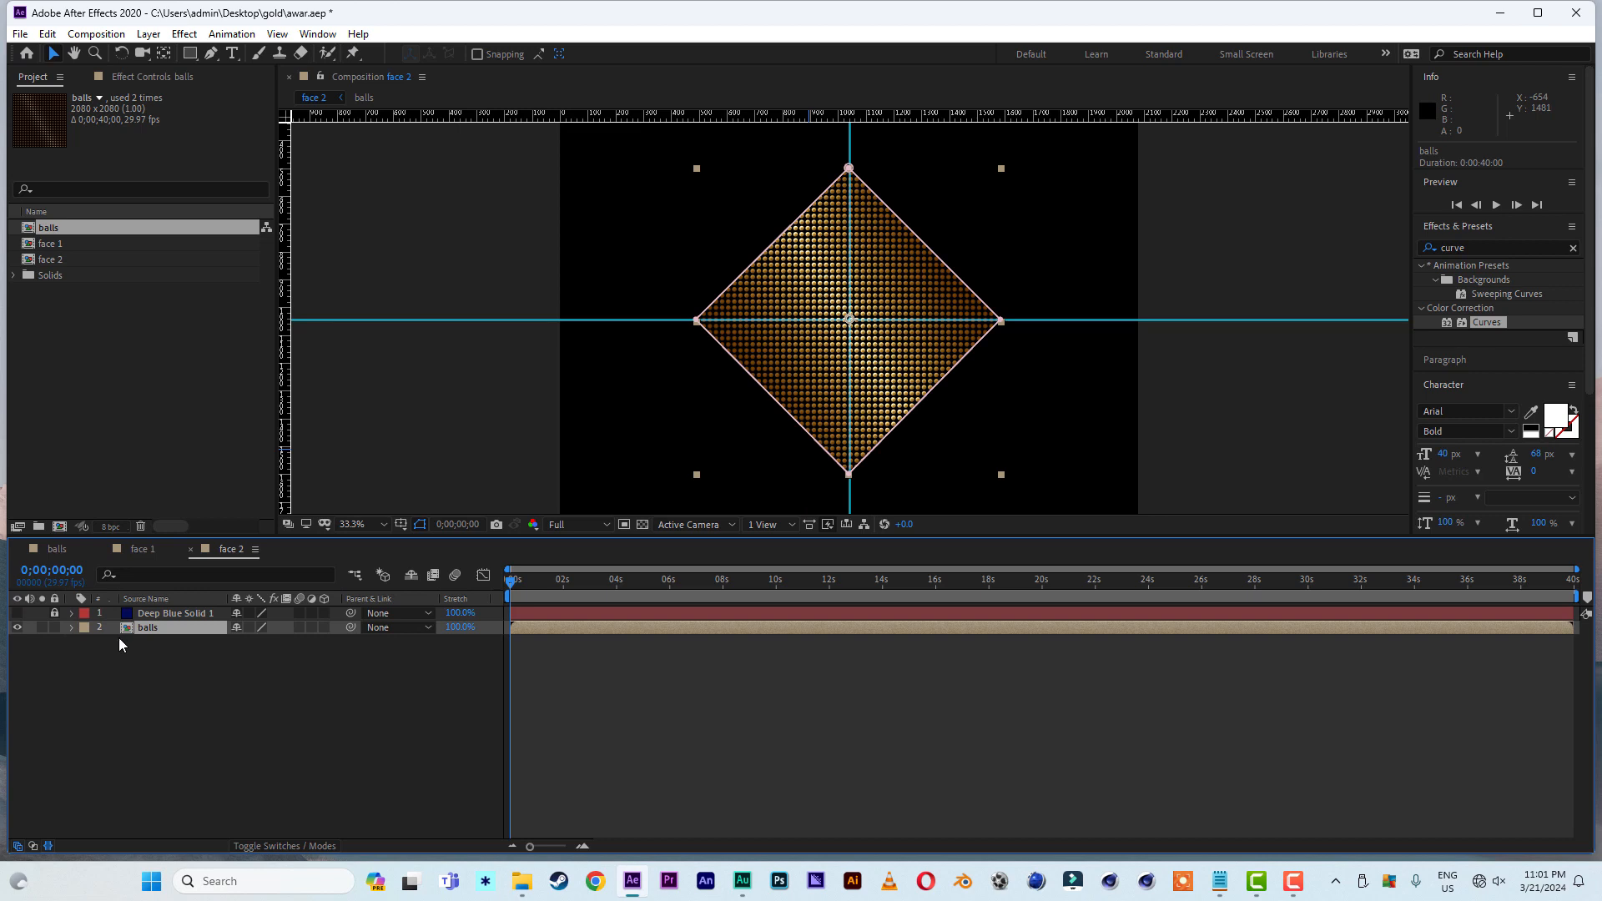
key(m)
click(102, 643)
click(140, 642)
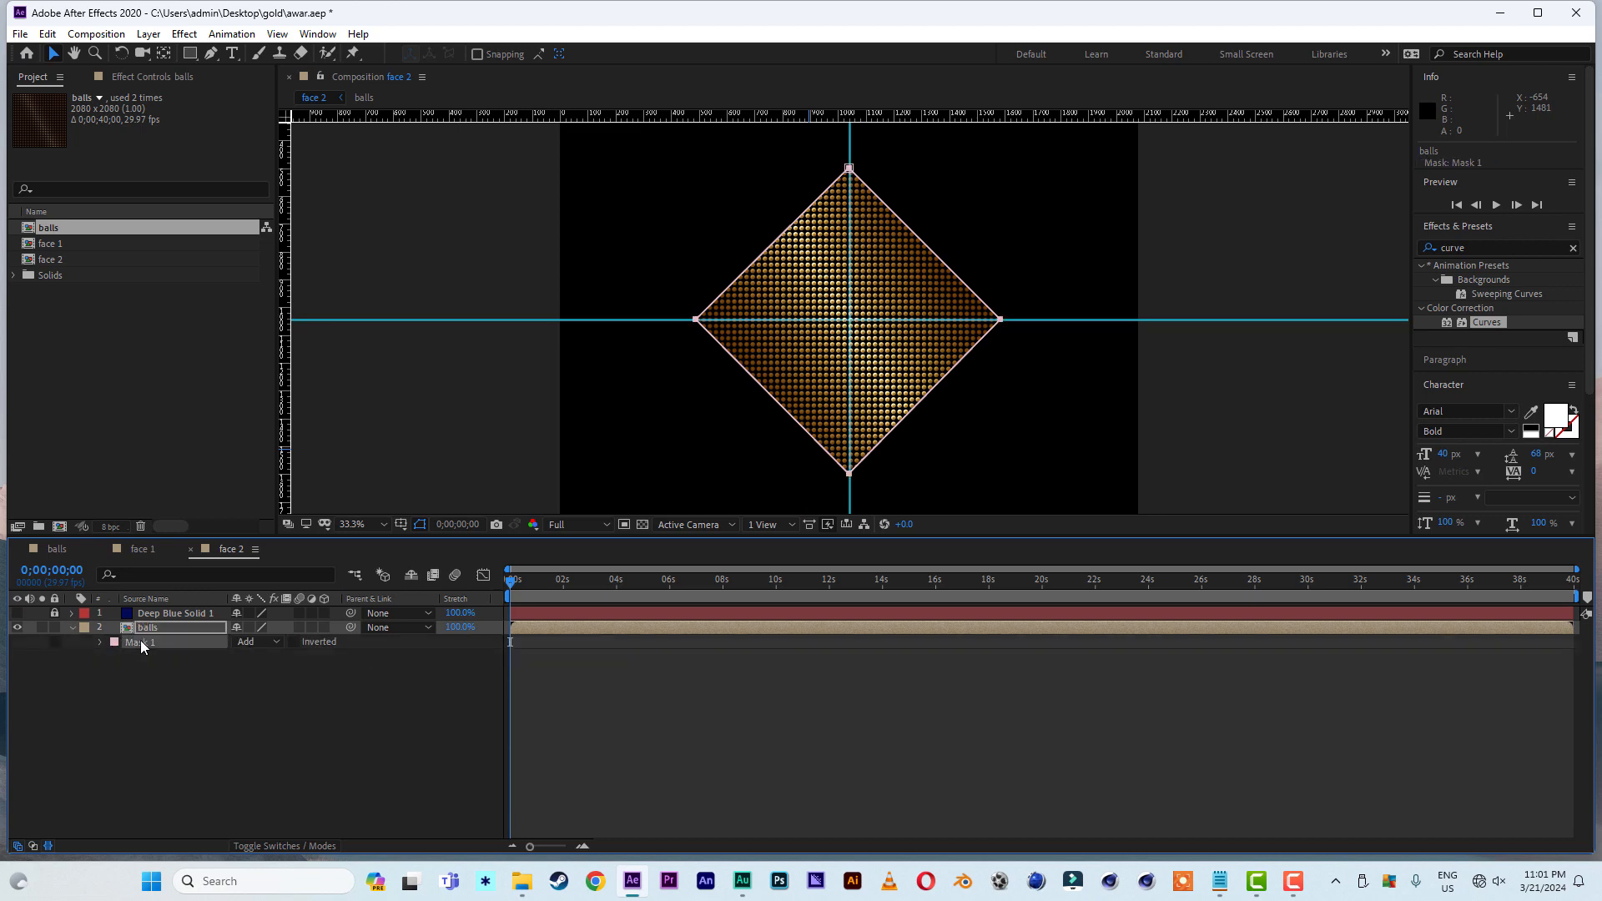
key(ctrl+d)
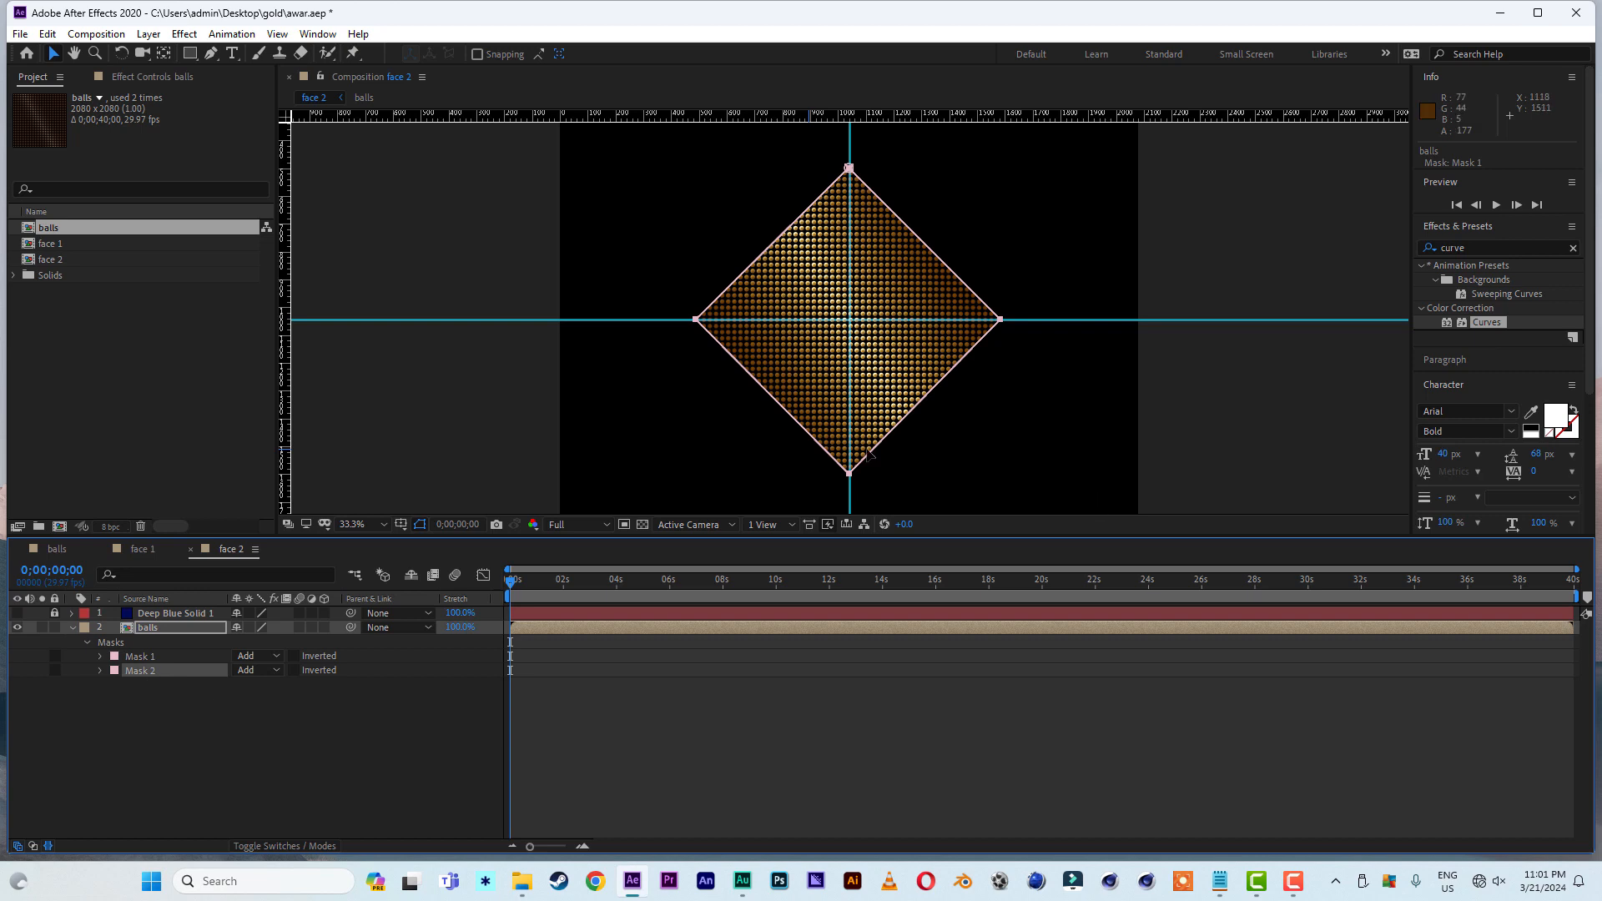
- Scale Mask 2 down proportionally to about 60% of the outer diamond and center it on the guide crossing
click(849, 475)
double_click(850, 477)
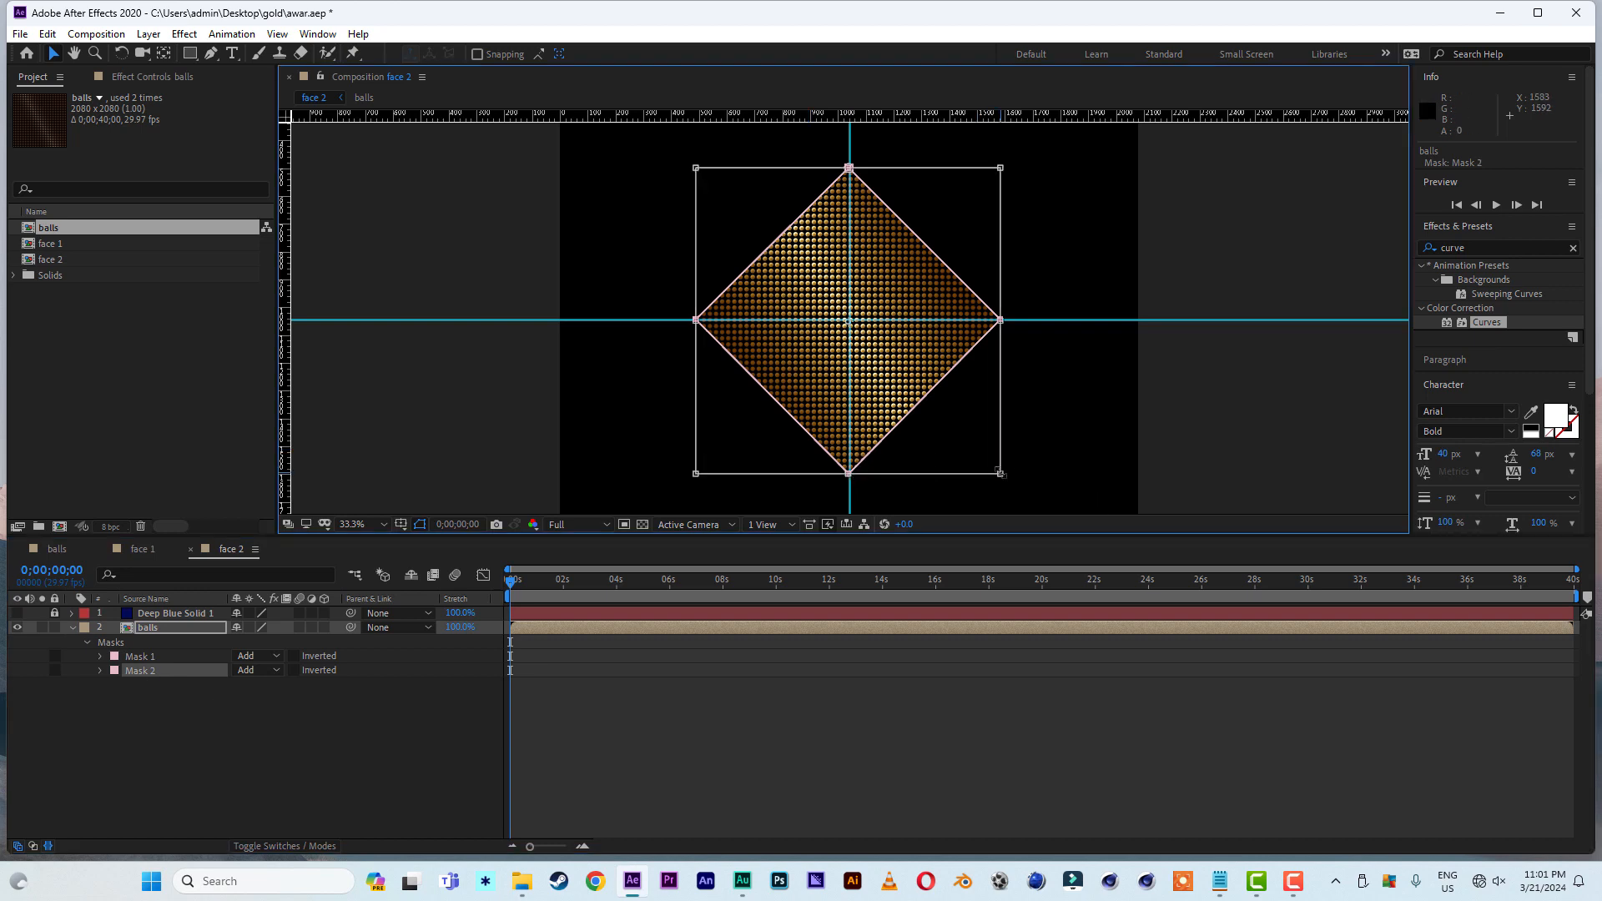
drag(1001, 473, 909, 381)
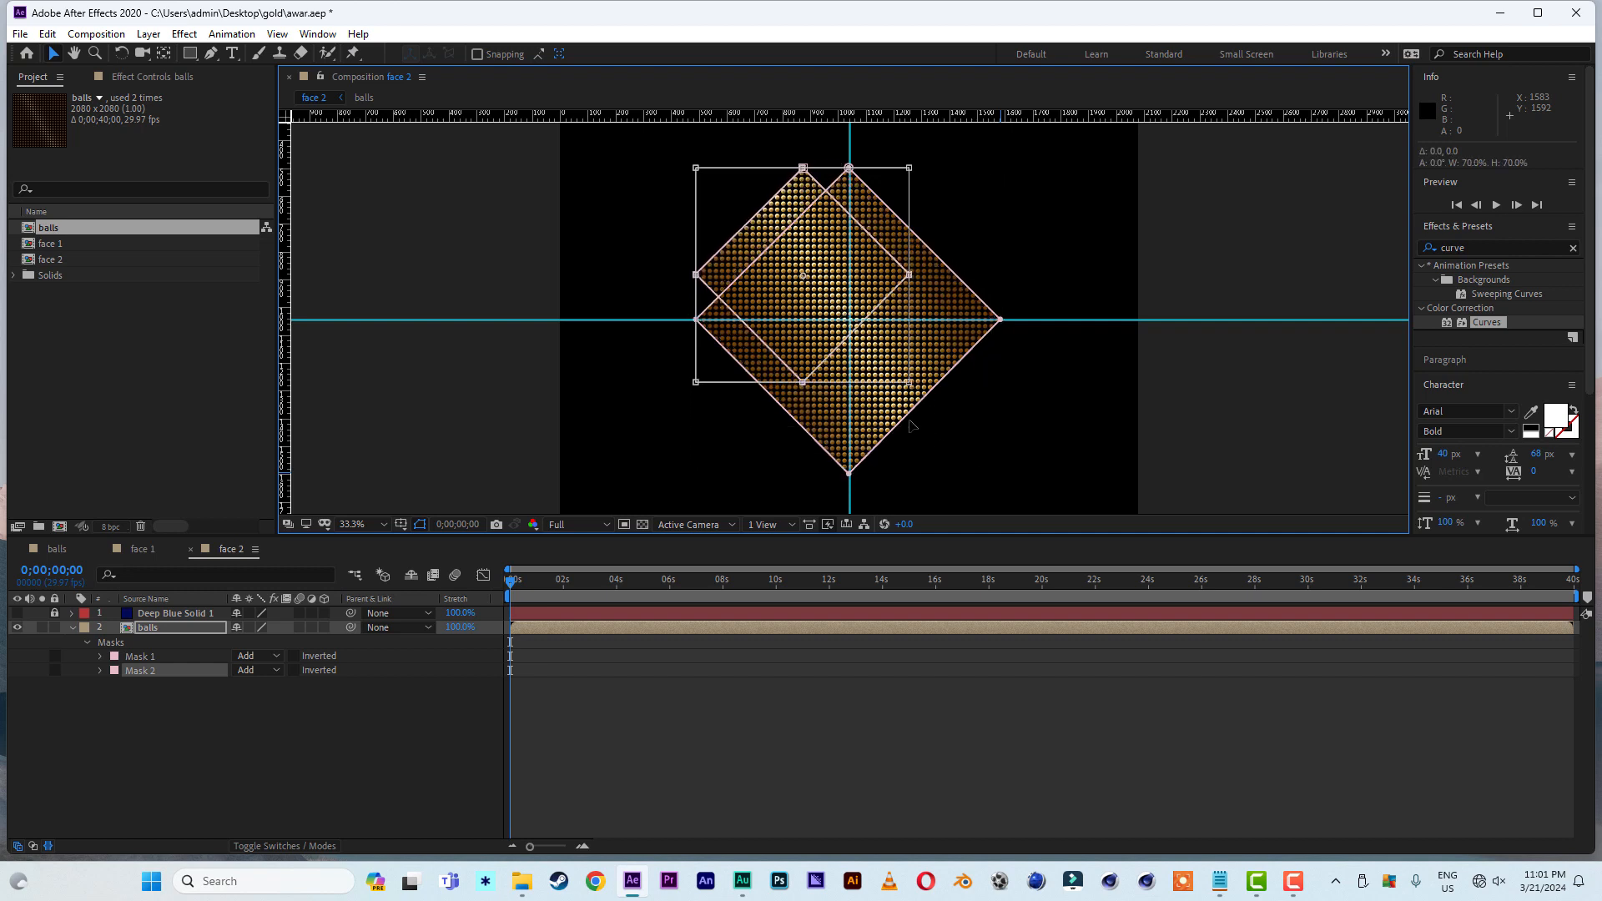
drag(795, 284, 839, 321)
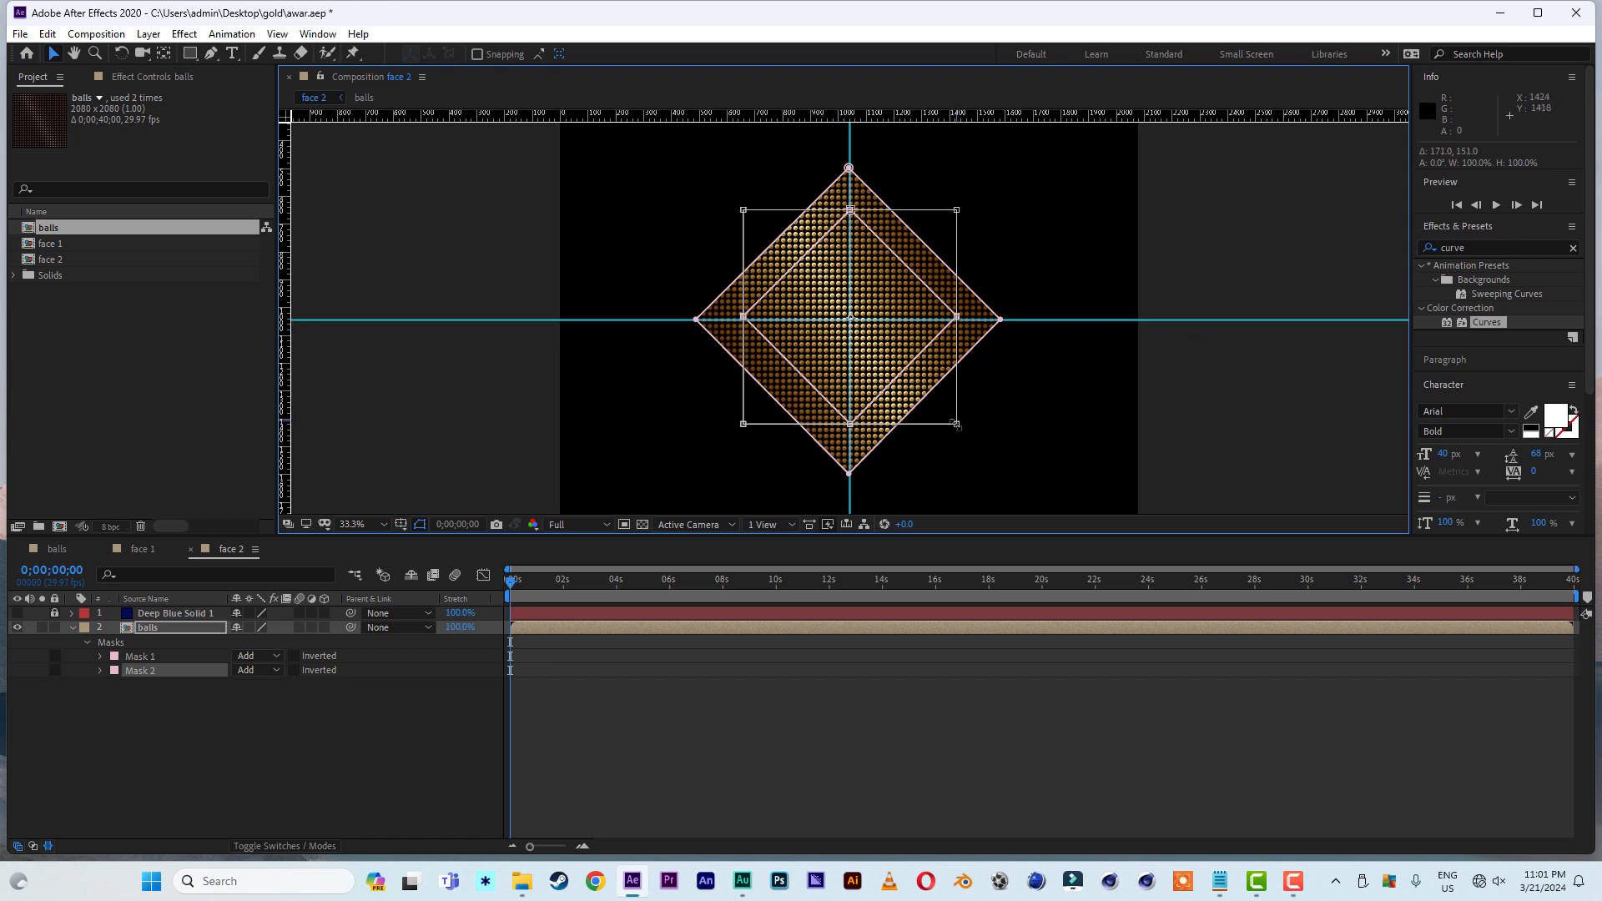
drag(959, 427, 929, 420)
drag(822, 339, 835, 357)
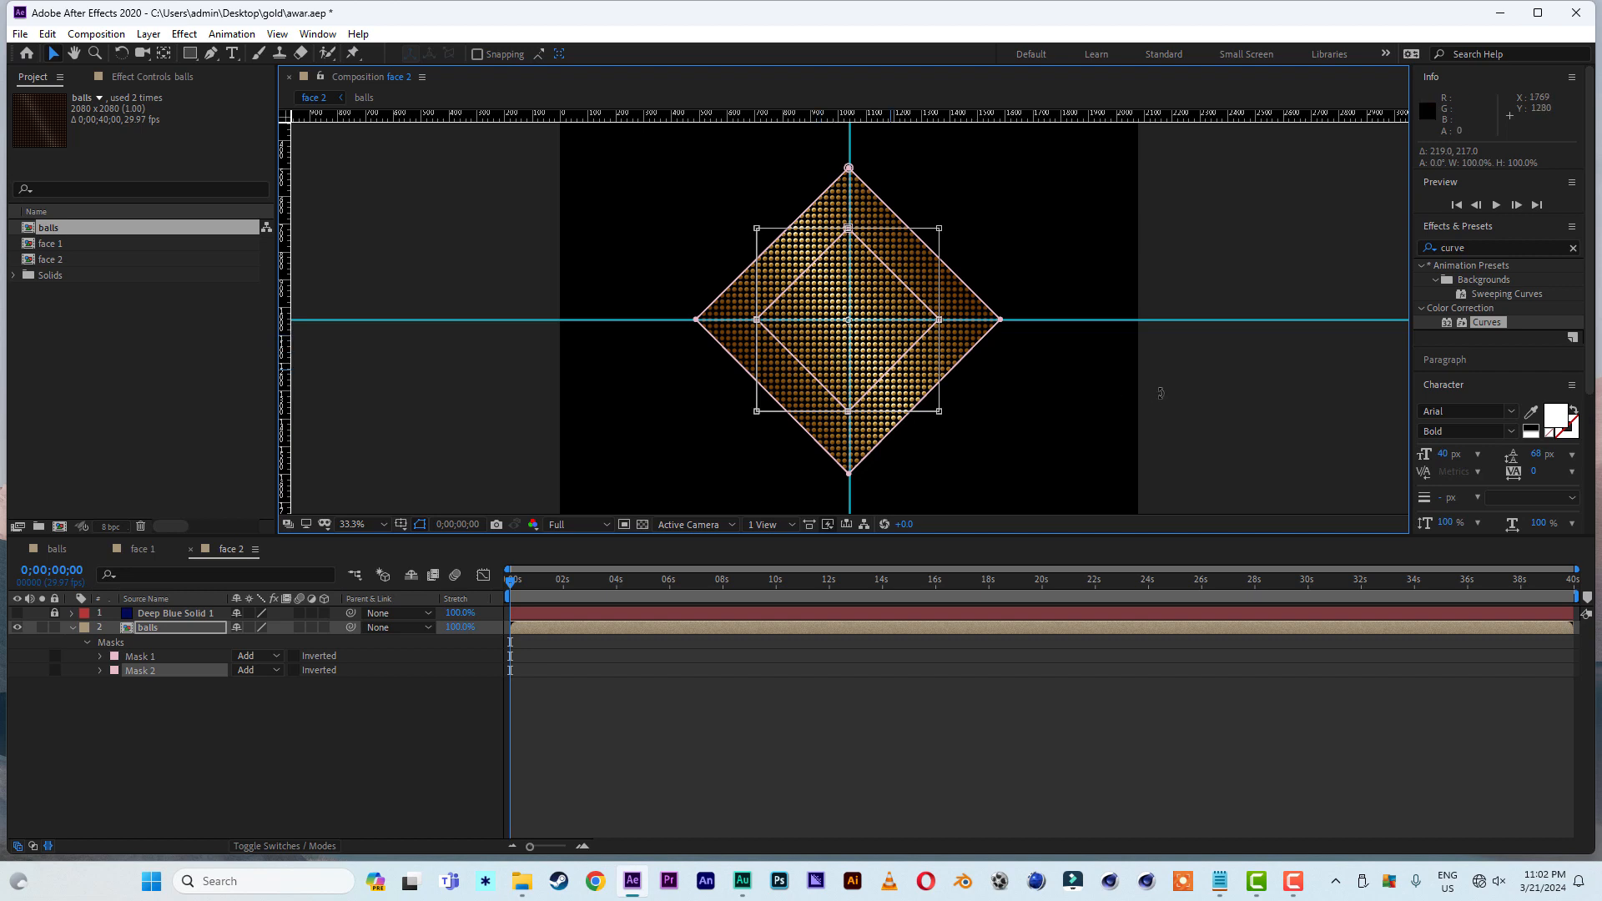
double_click(1188, 399)
click(1216, 402)
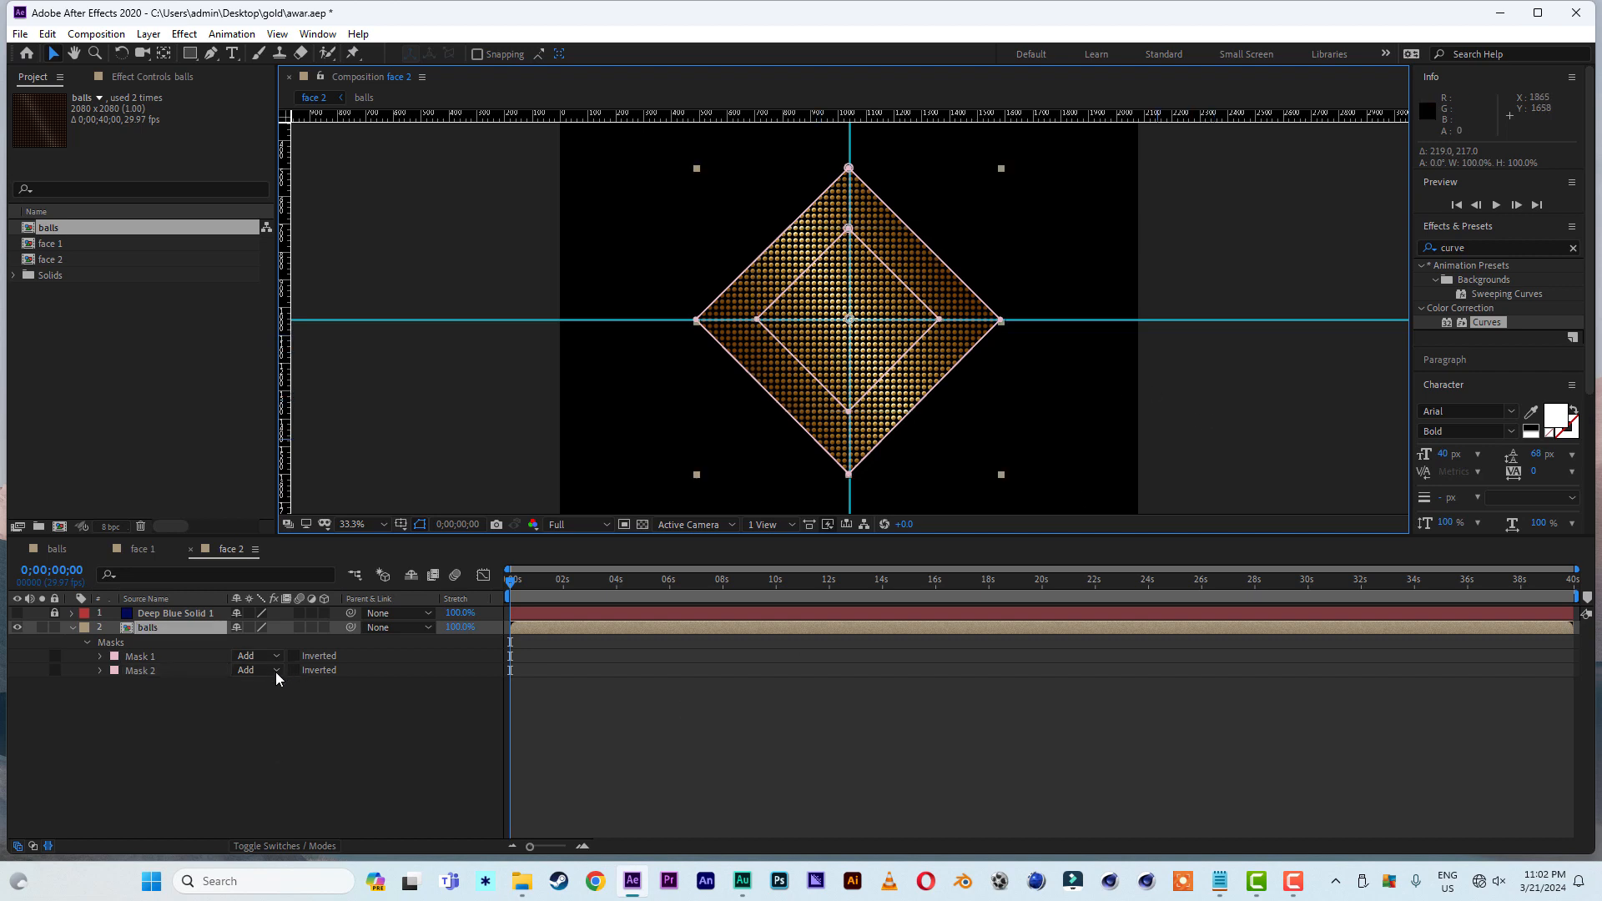
- Set Mask 2's mode to Subtract to leave a diamond frame, and remove both guides from the composition view
click(273, 671)
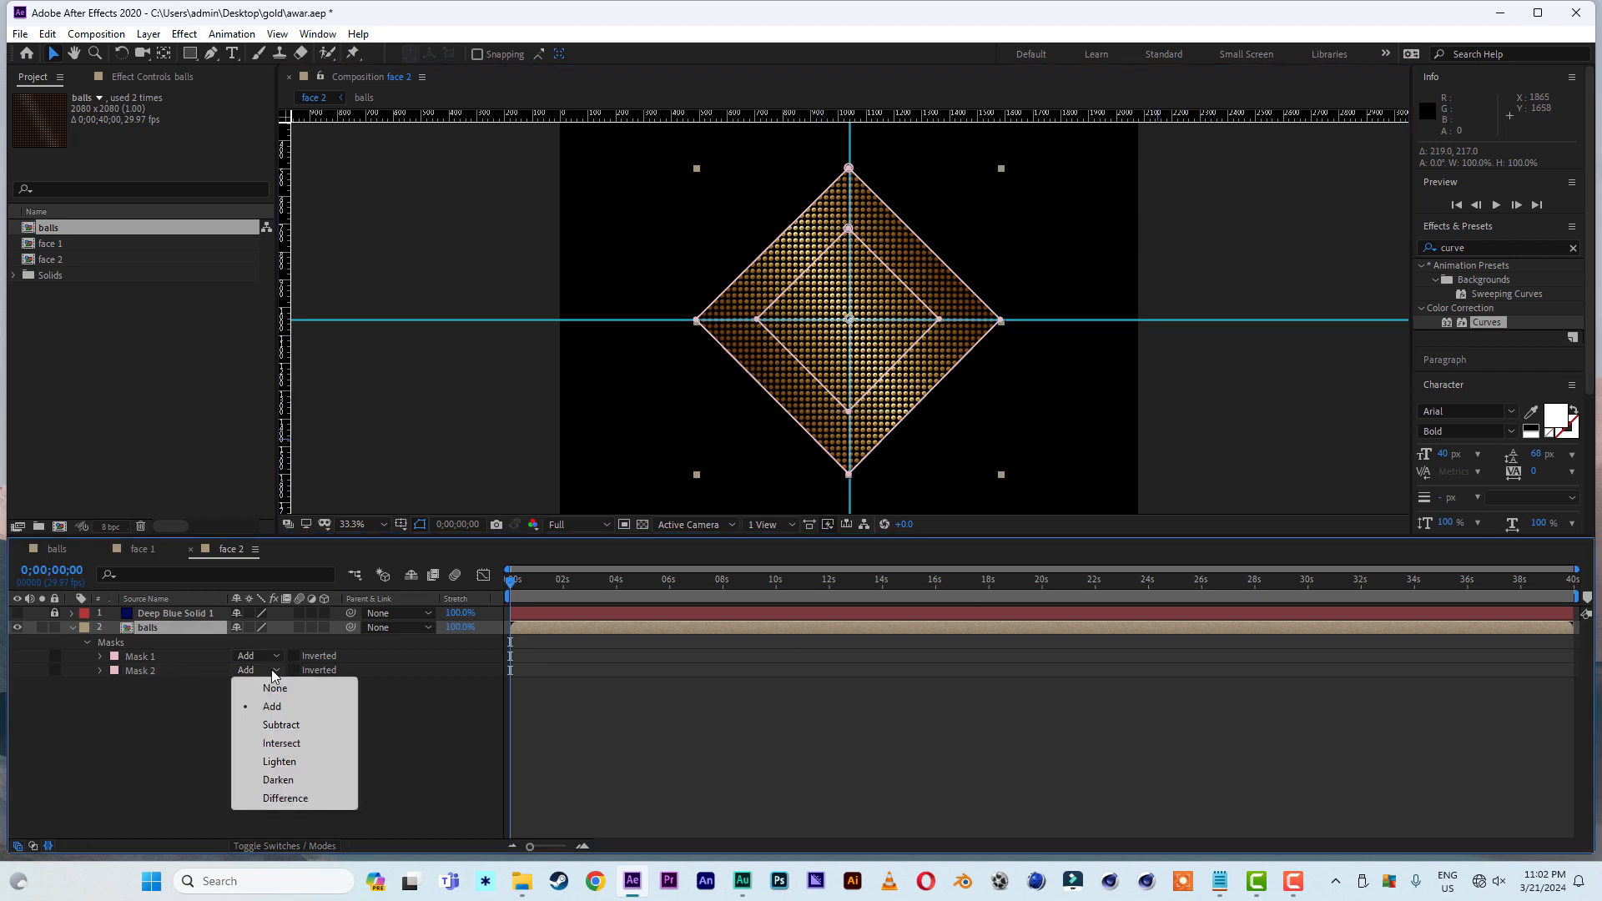
click(281, 725)
click(1200, 410)
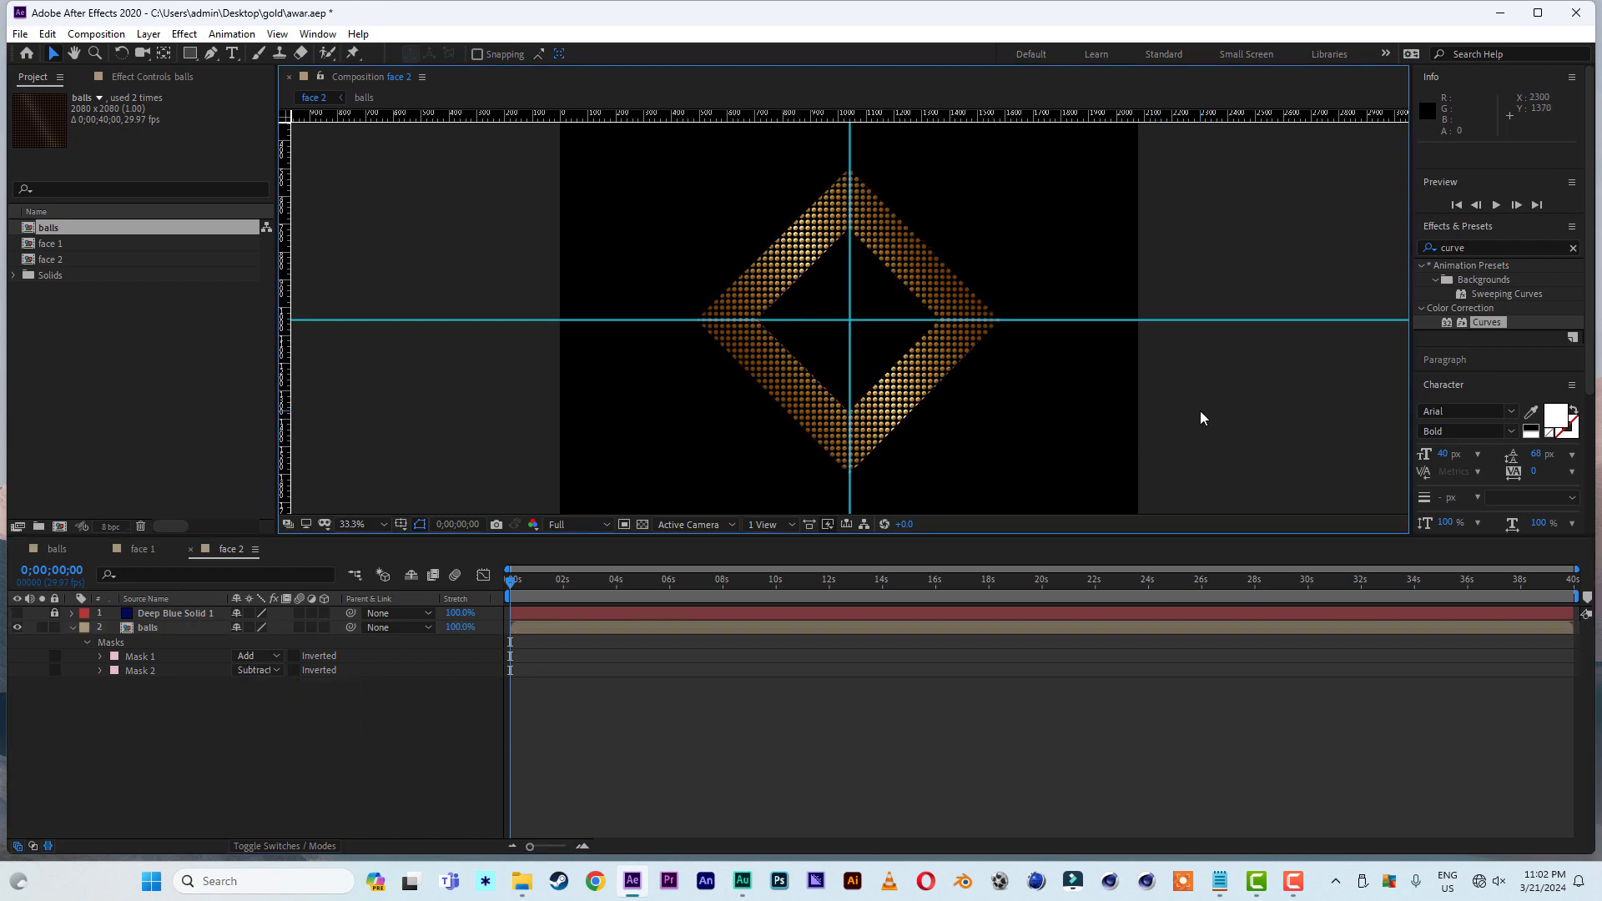
drag(1108, 320, 1085, 115)
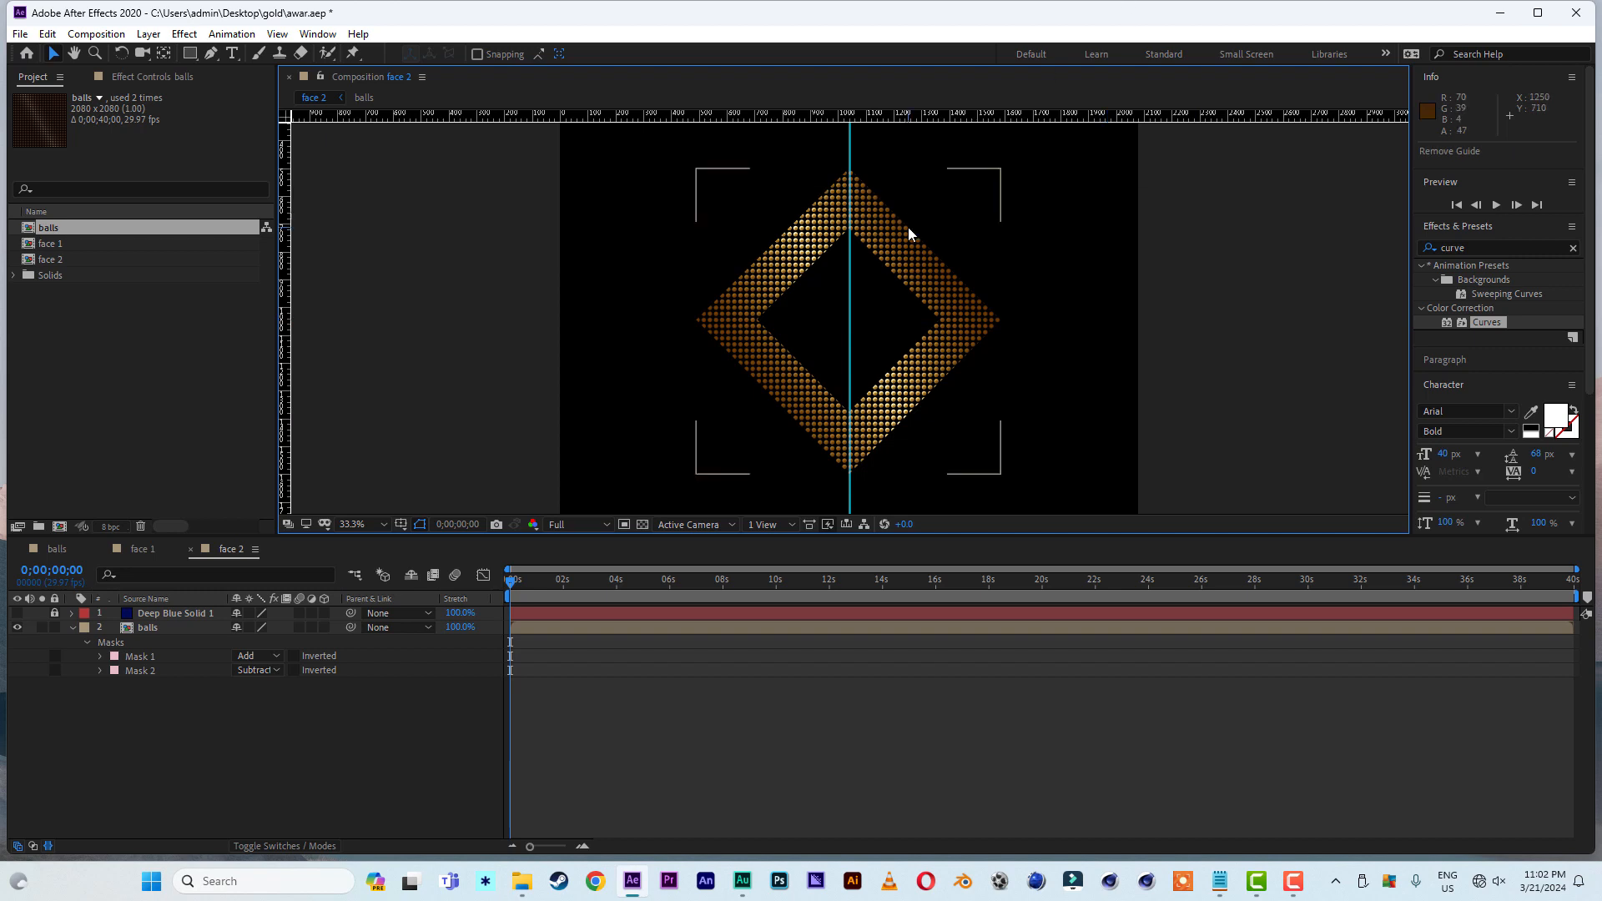
drag(849, 227, 204, 572)
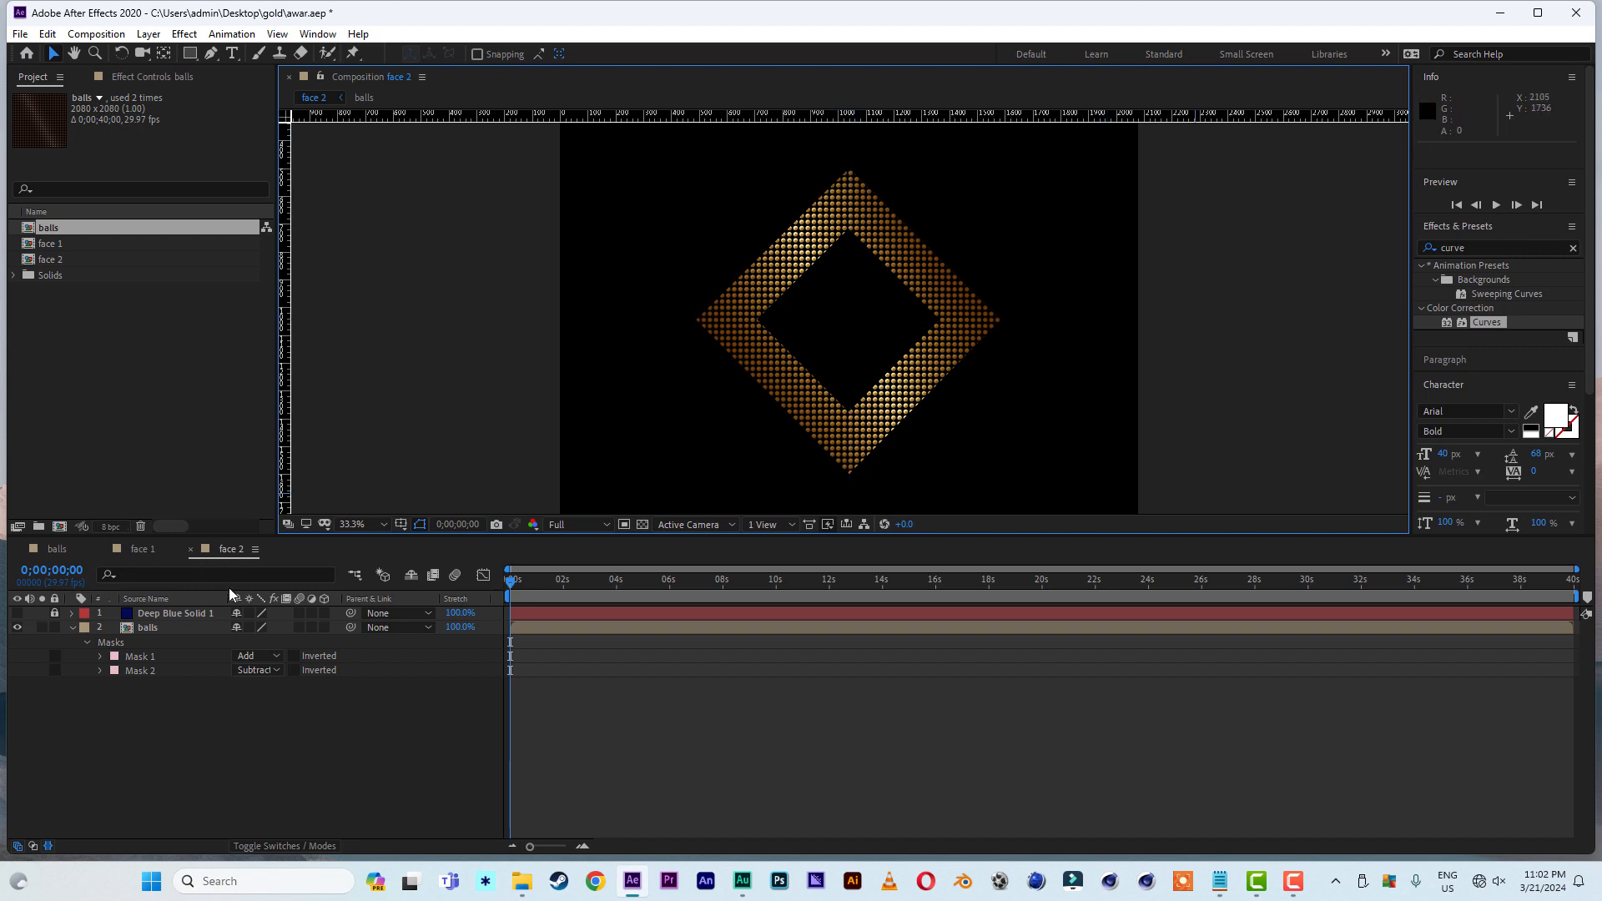
- Collapse the balls layer in face 2 and create a new 1500 x 1500 px composition named "picture 1"
click(72, 628)
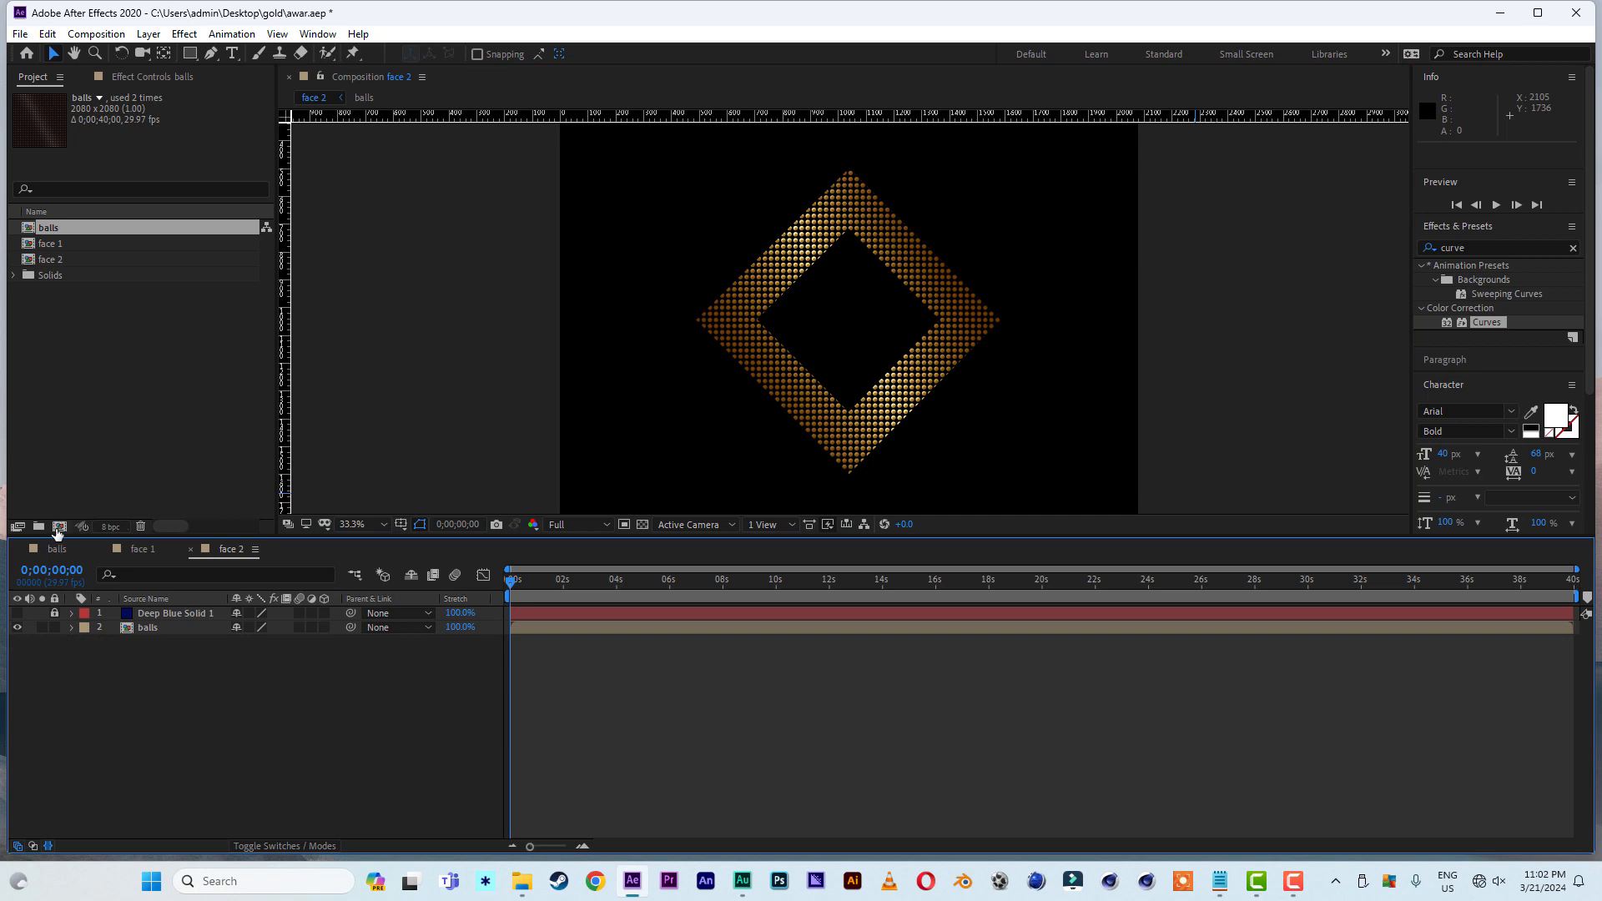
click(59, 527)
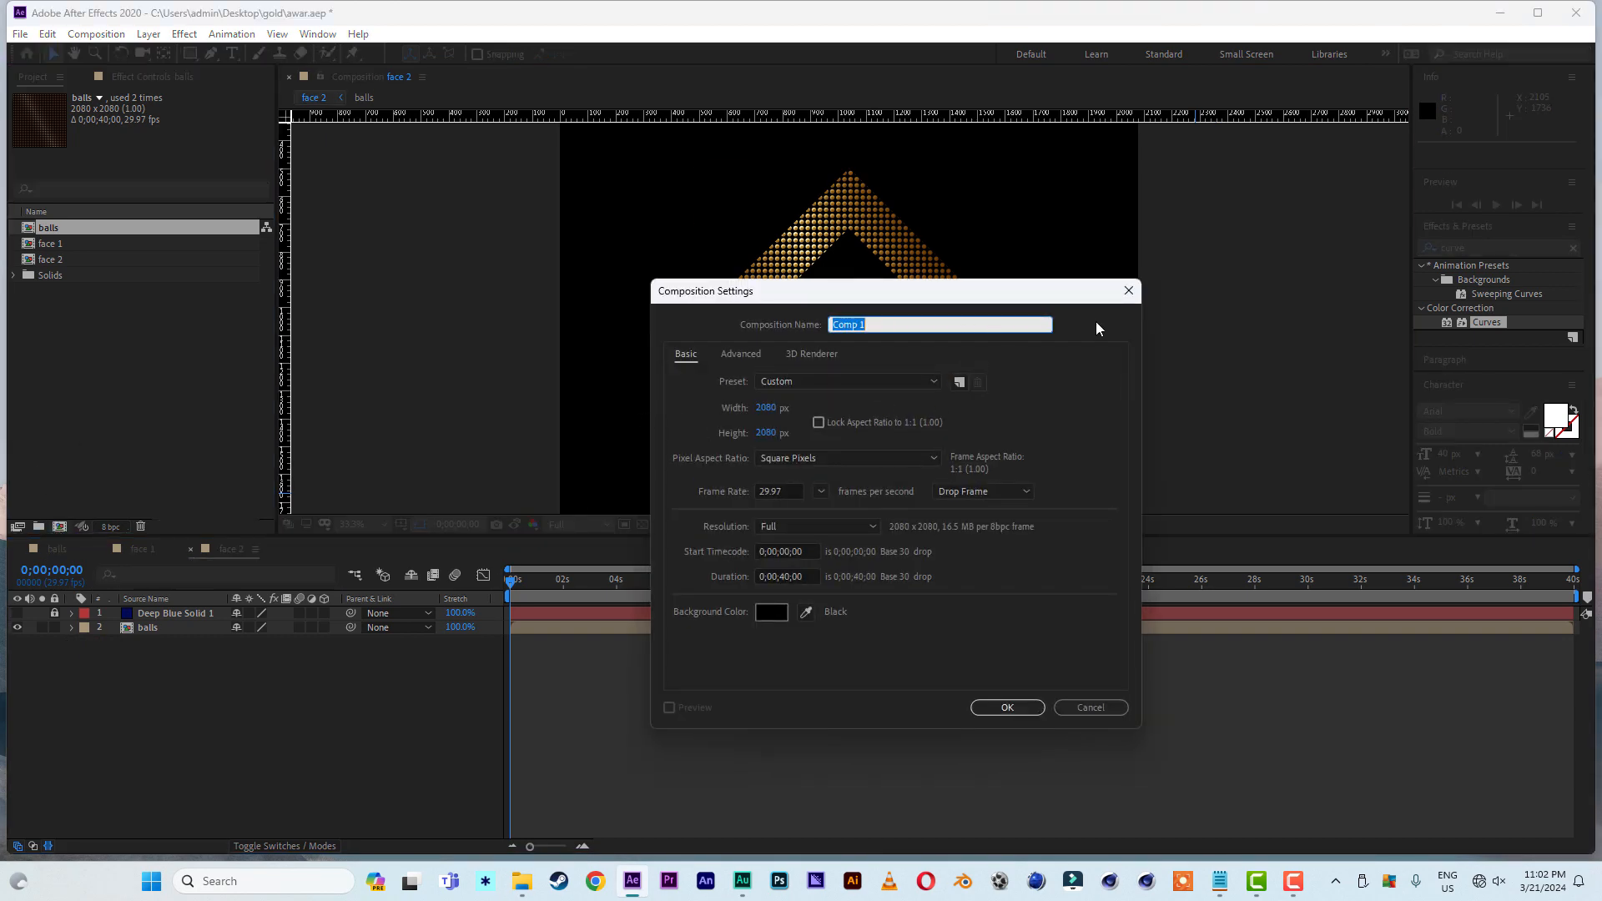
text(picture 1)
click(764, 409)
text(1)
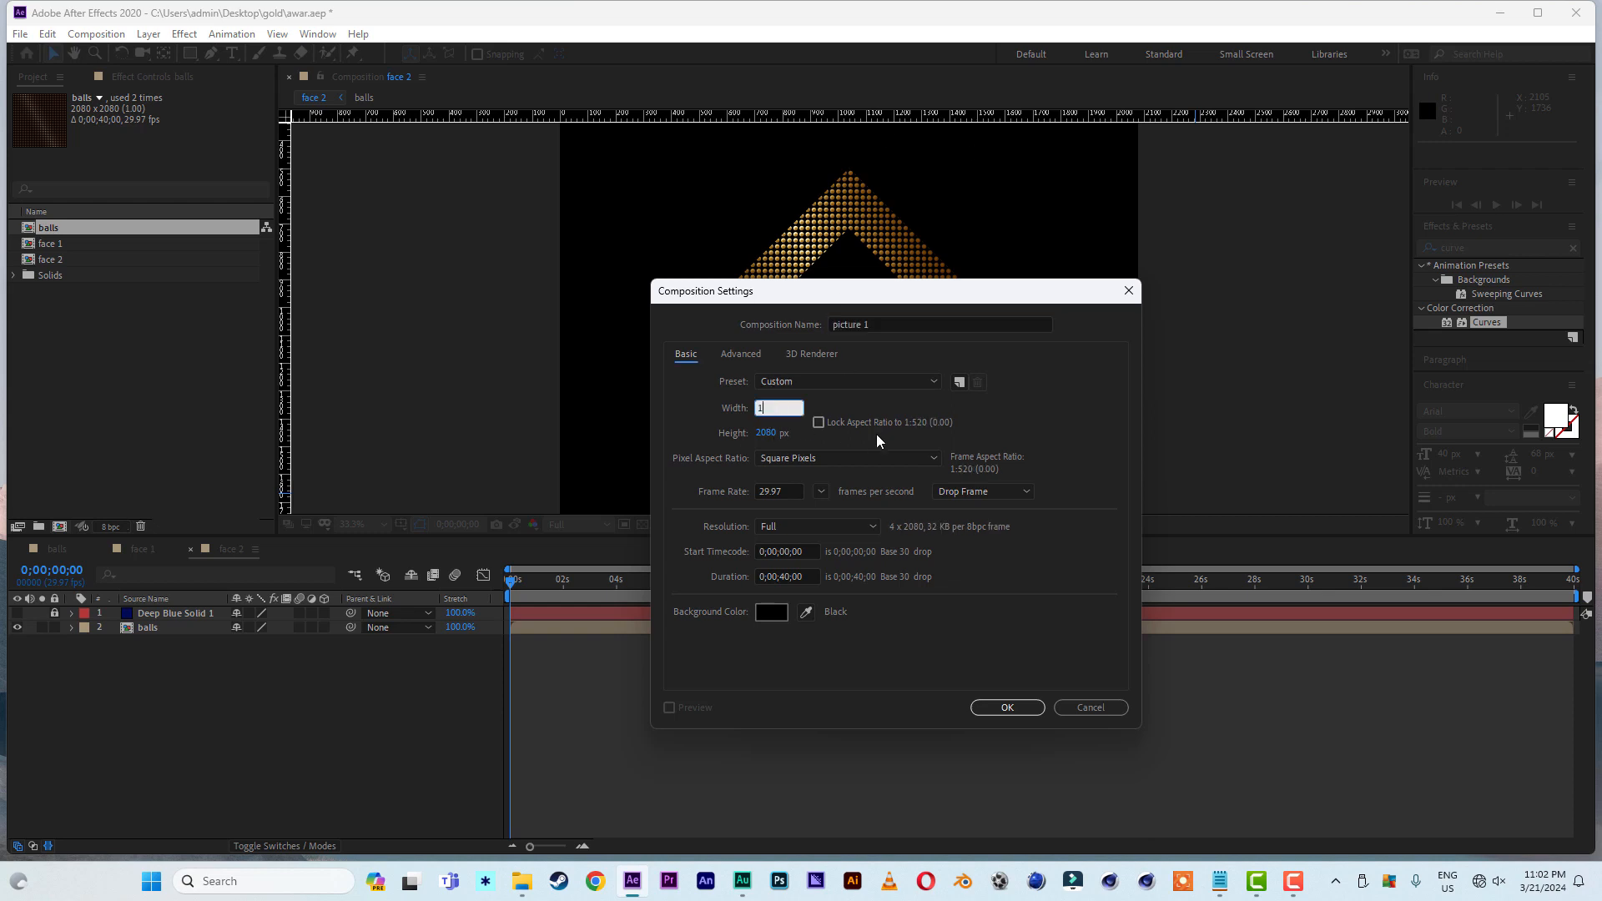
text(500)
click(764, 434)
text(1500)
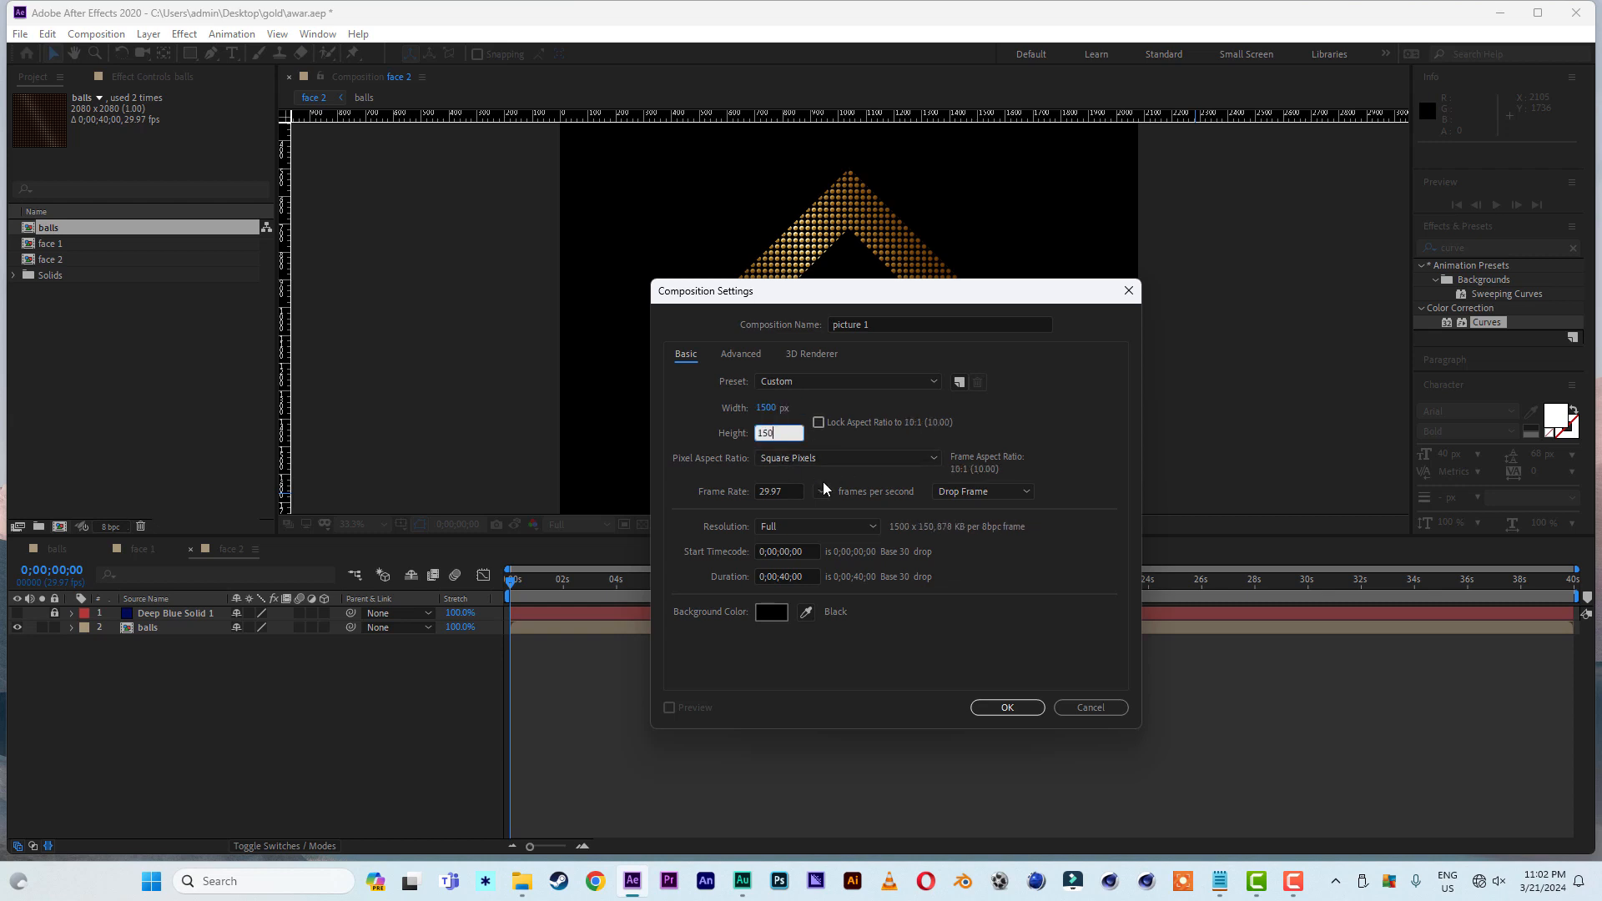
click(994, 706)
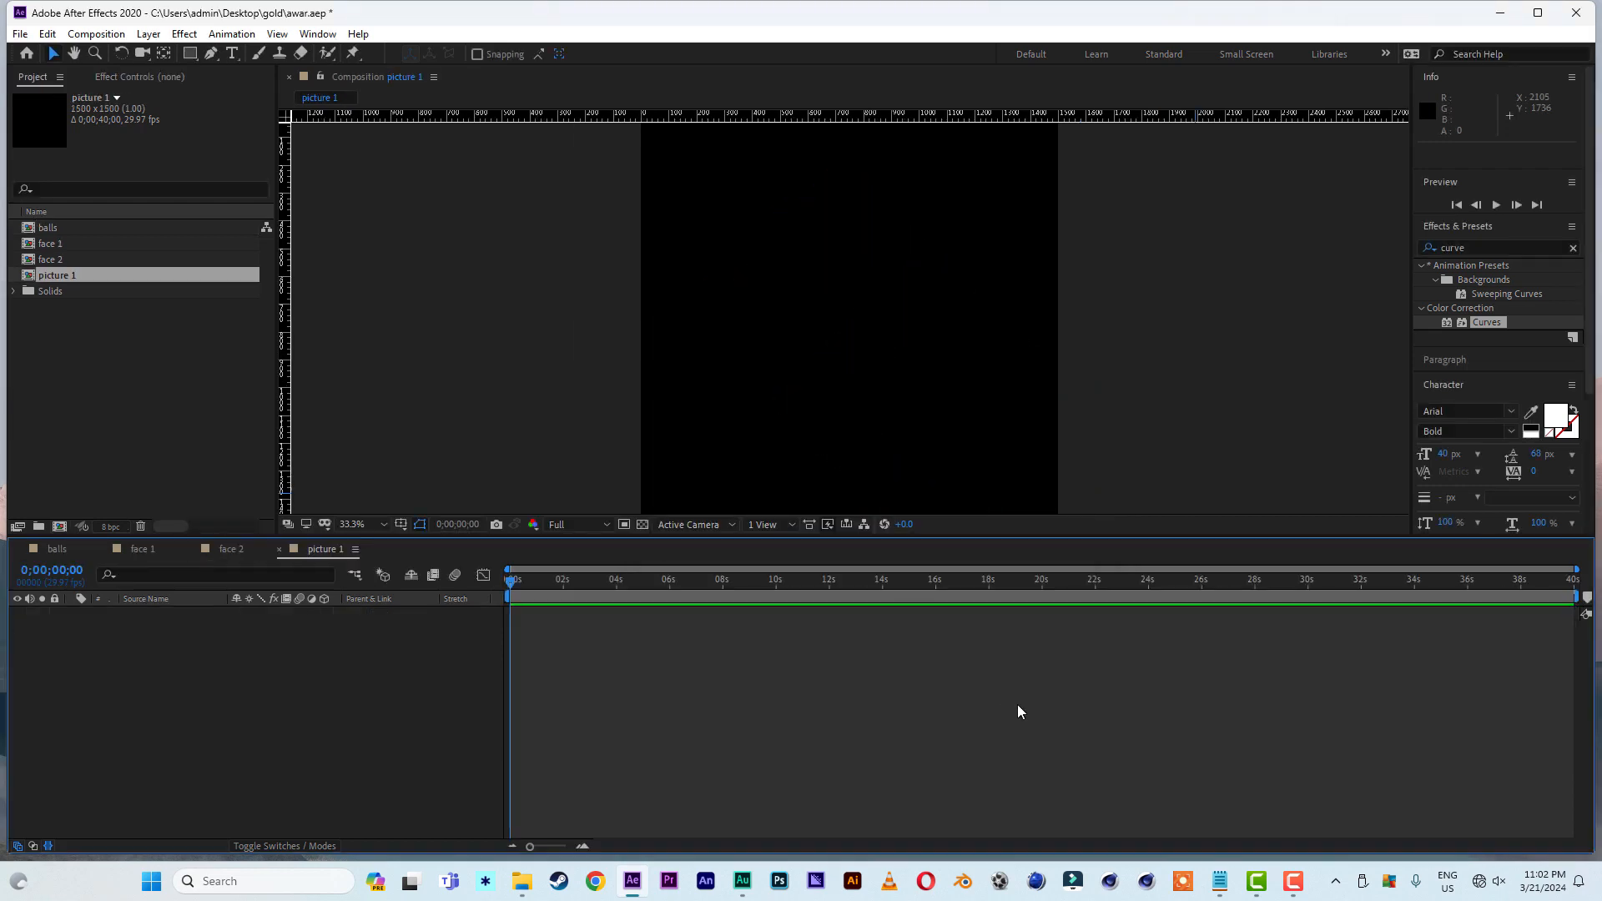
- Duplicate the picture 1 composition three times and open picture 2, picture 3 and picture 4 in the timeline
click(69, 342)
click(65, 283)
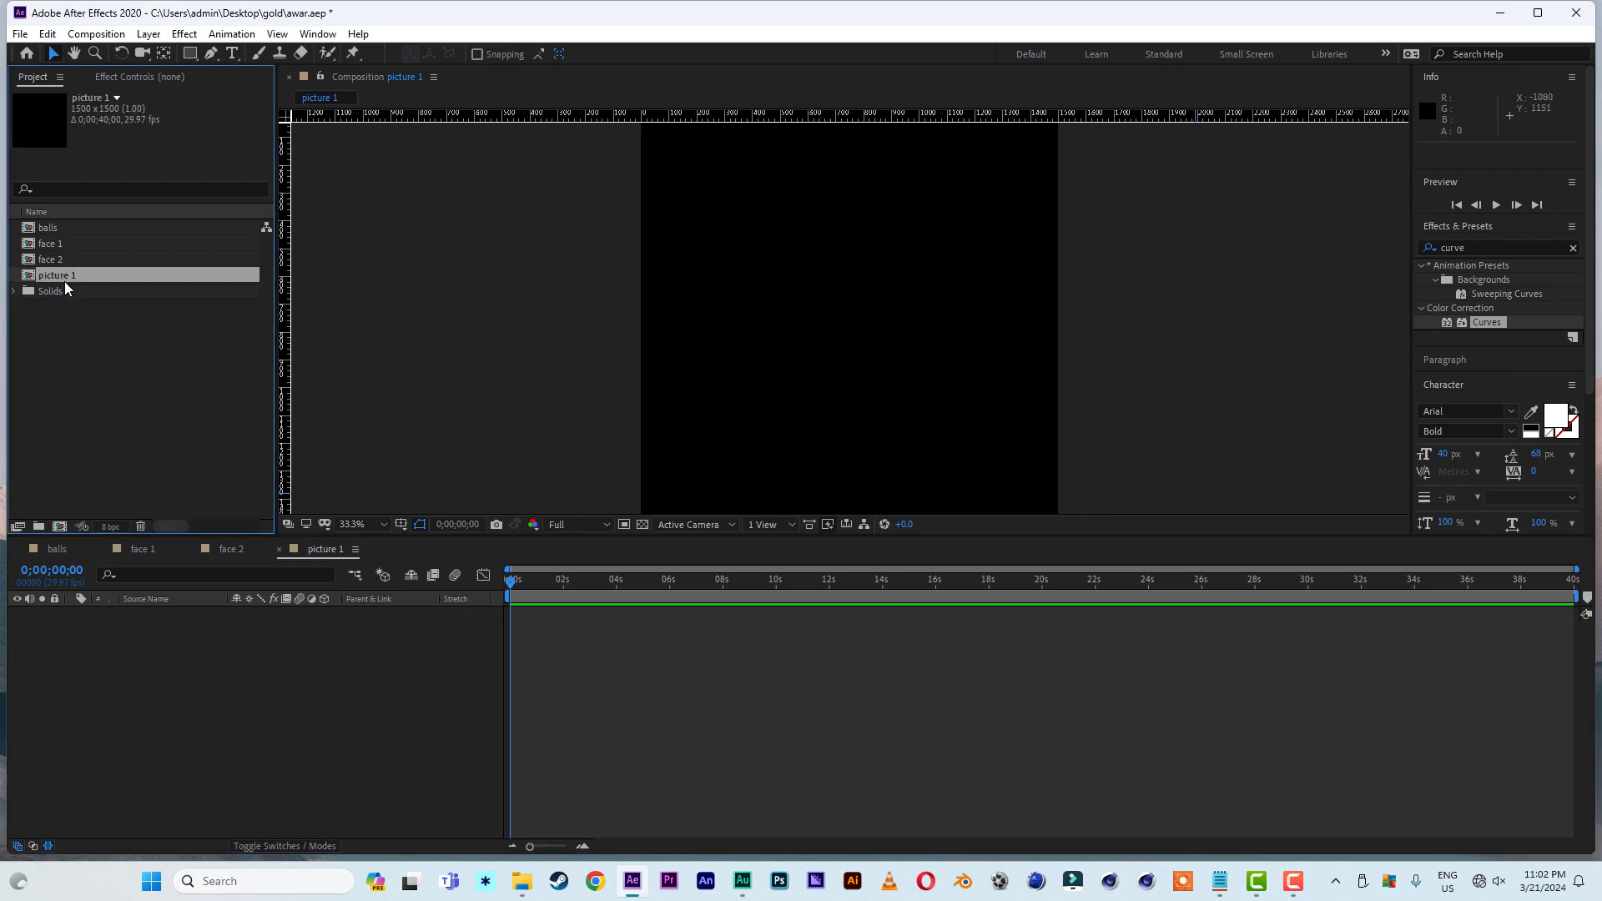
key(ctrl+d)
key(ctrl+d)
key(ctrl+d)
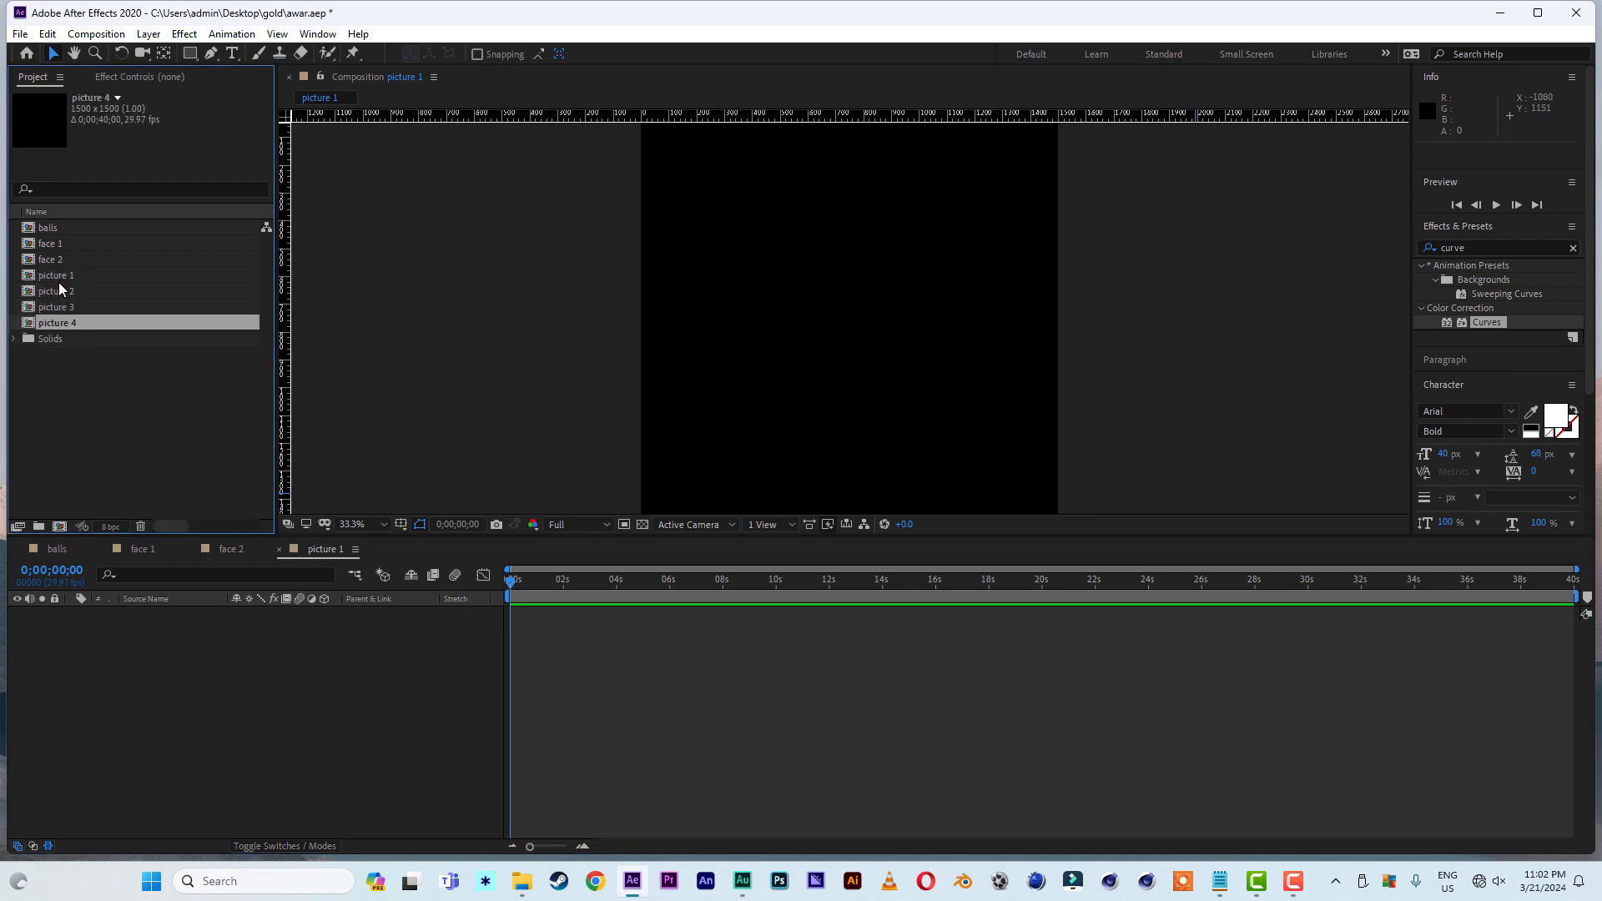
double_click(57, 292)
double_click(60, 309)
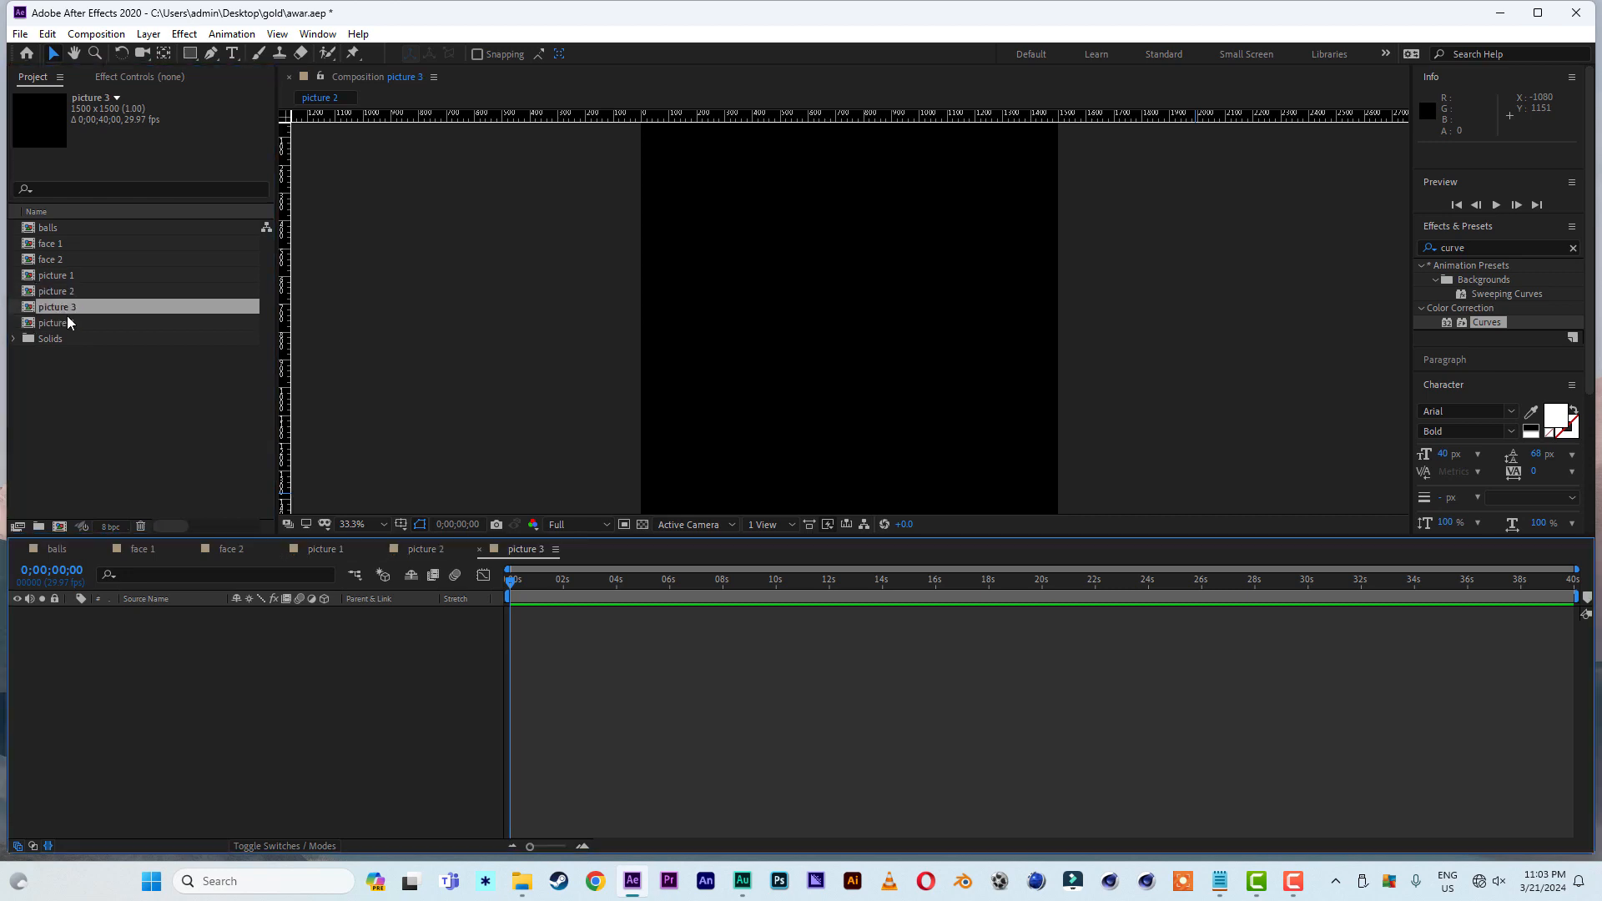
double_click(66, 323)
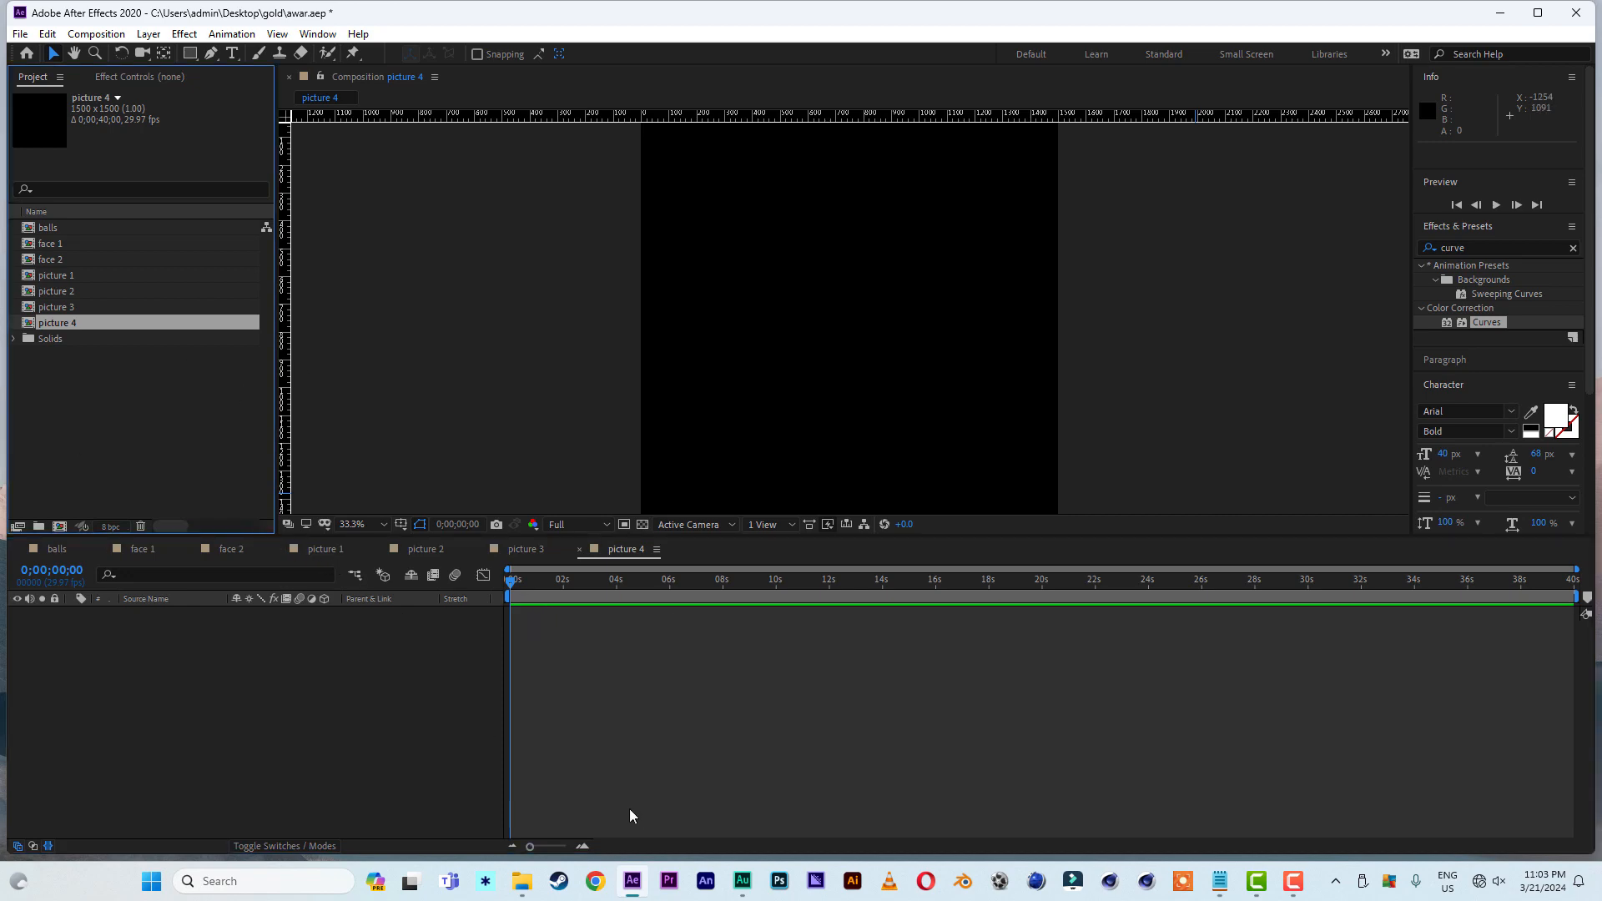
- Import the four pexels portrait photos and place_00000.png from the gold folder into the project
click(521, 881)
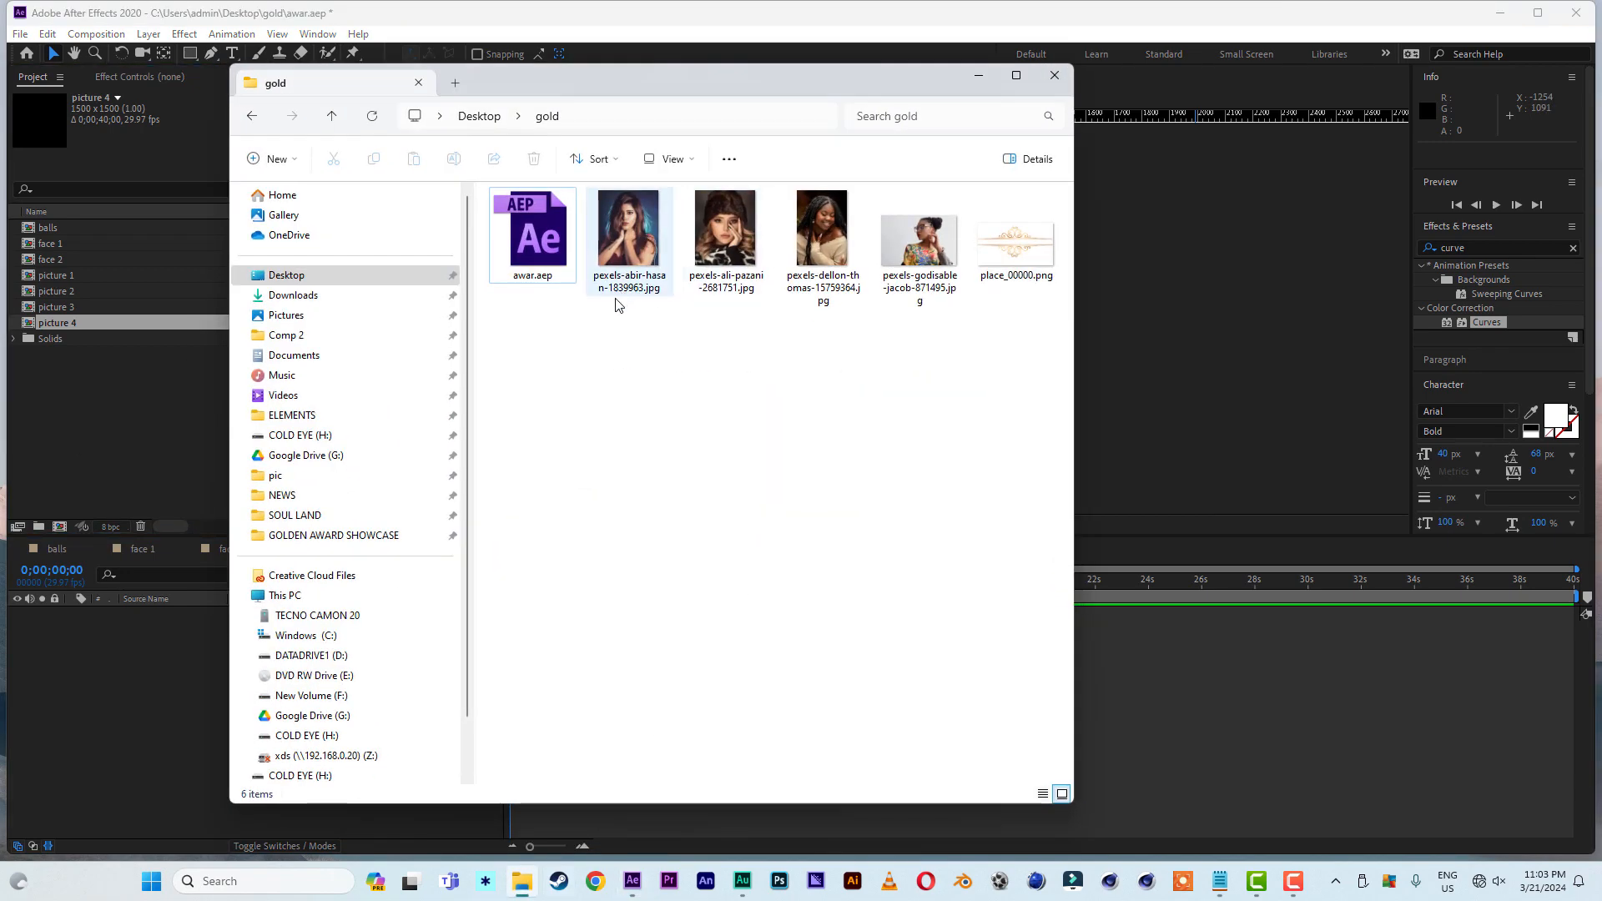
drag(616, 310, 1060, 192)
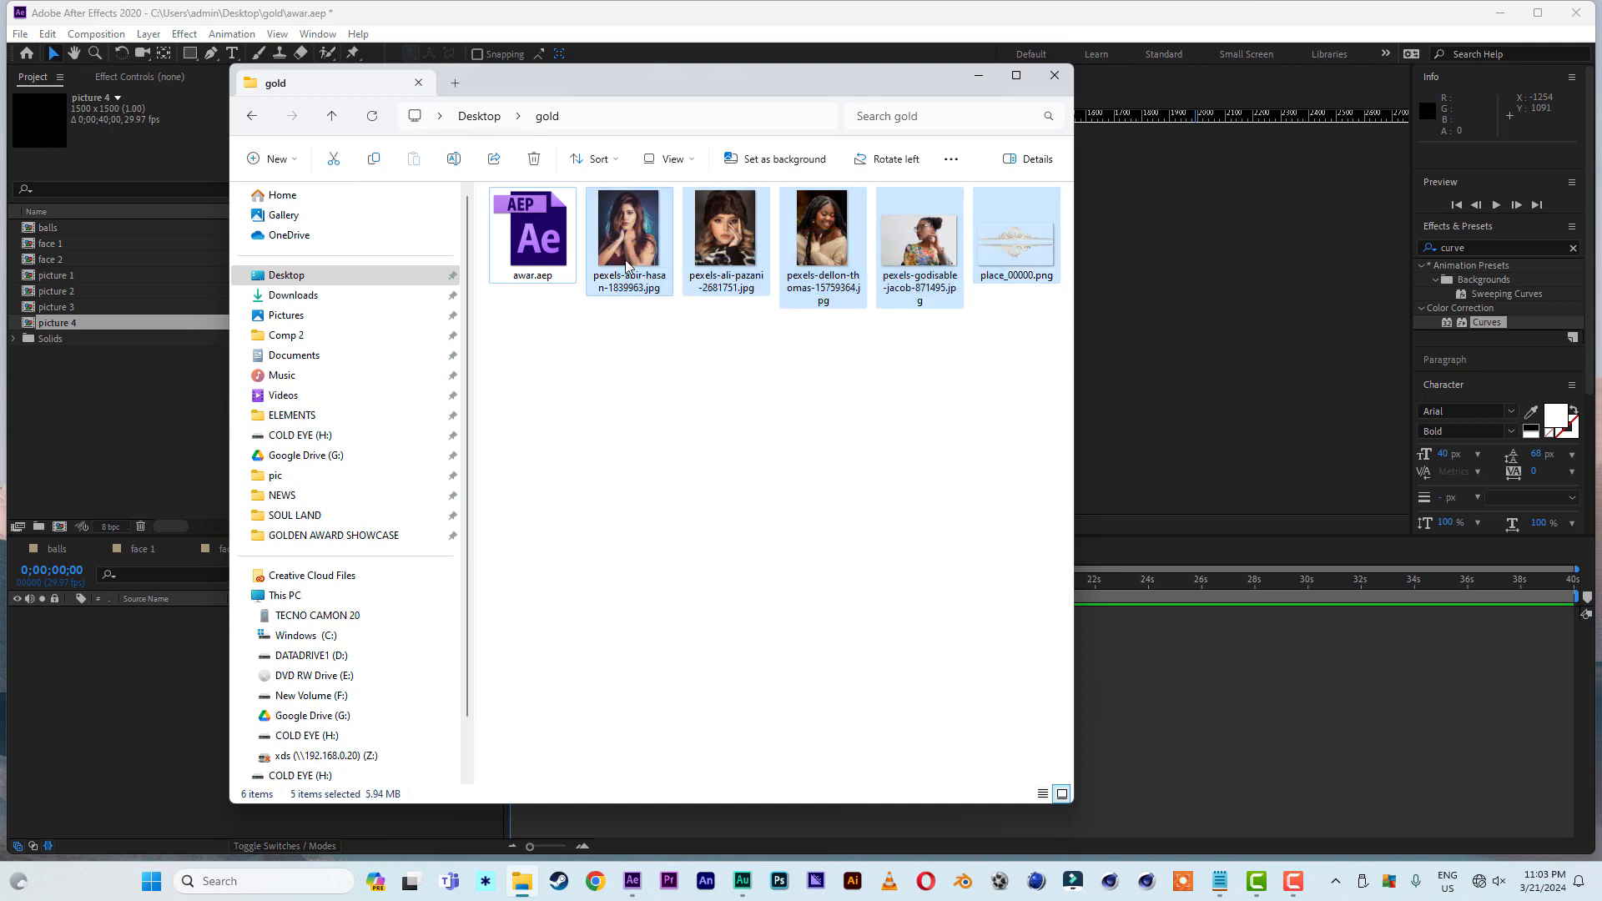
drag(626, 266, 111, 453)
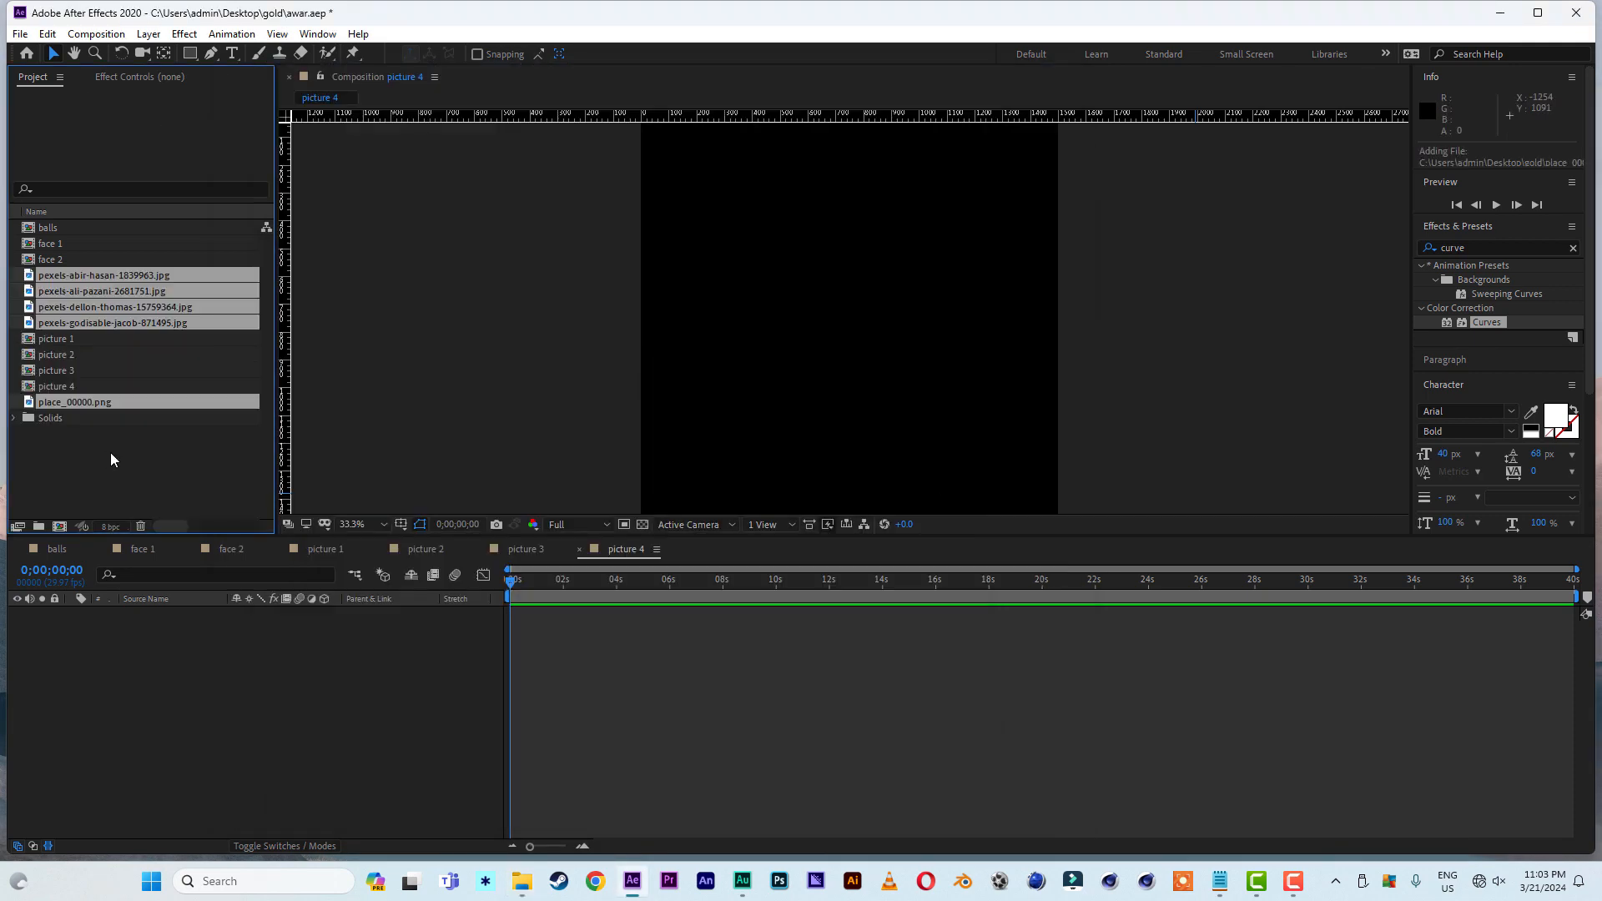
click(134, 474)
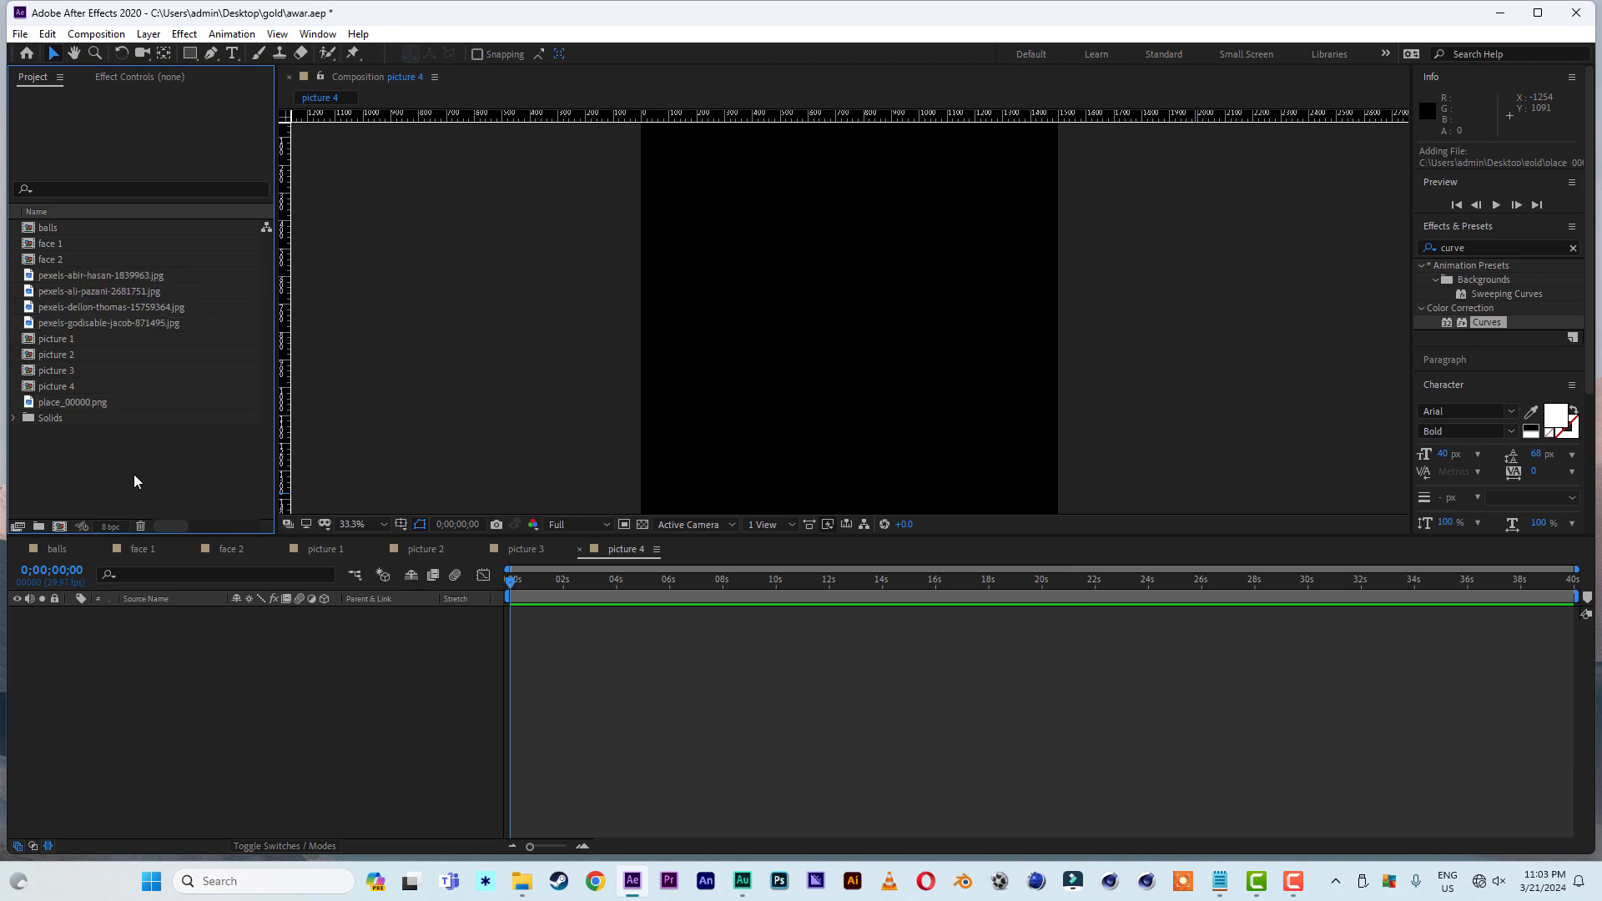
- Add portrait photo 1839963 to the picture 1 composition, scale it down and move it lower so the face fills the frame
click(319, 548)
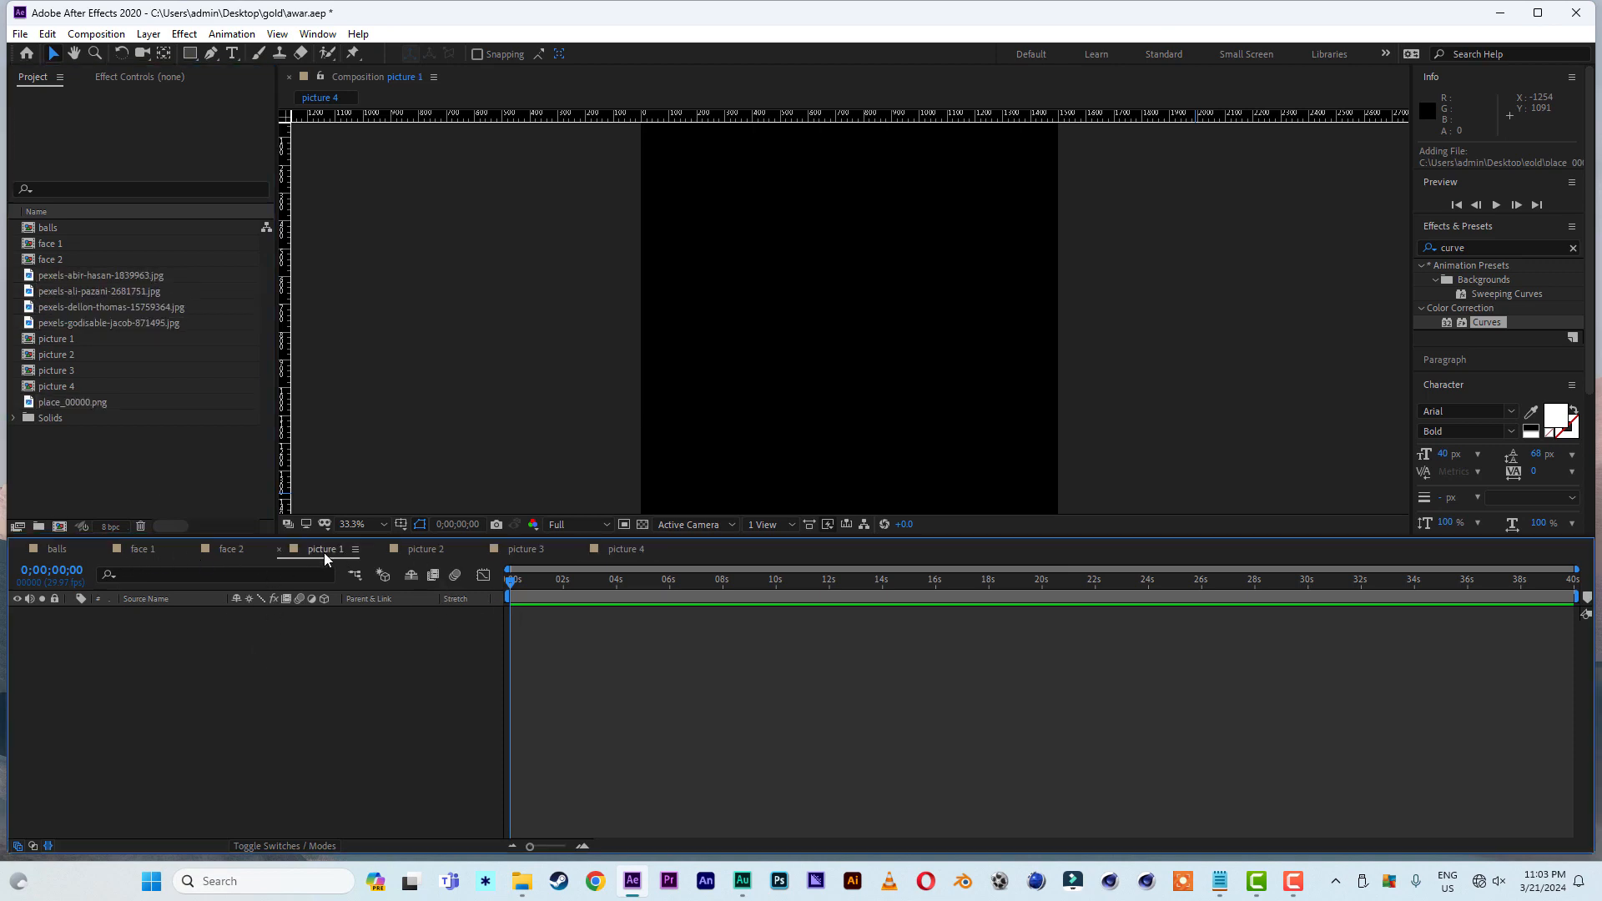
drag(75, 275, 198, 782)
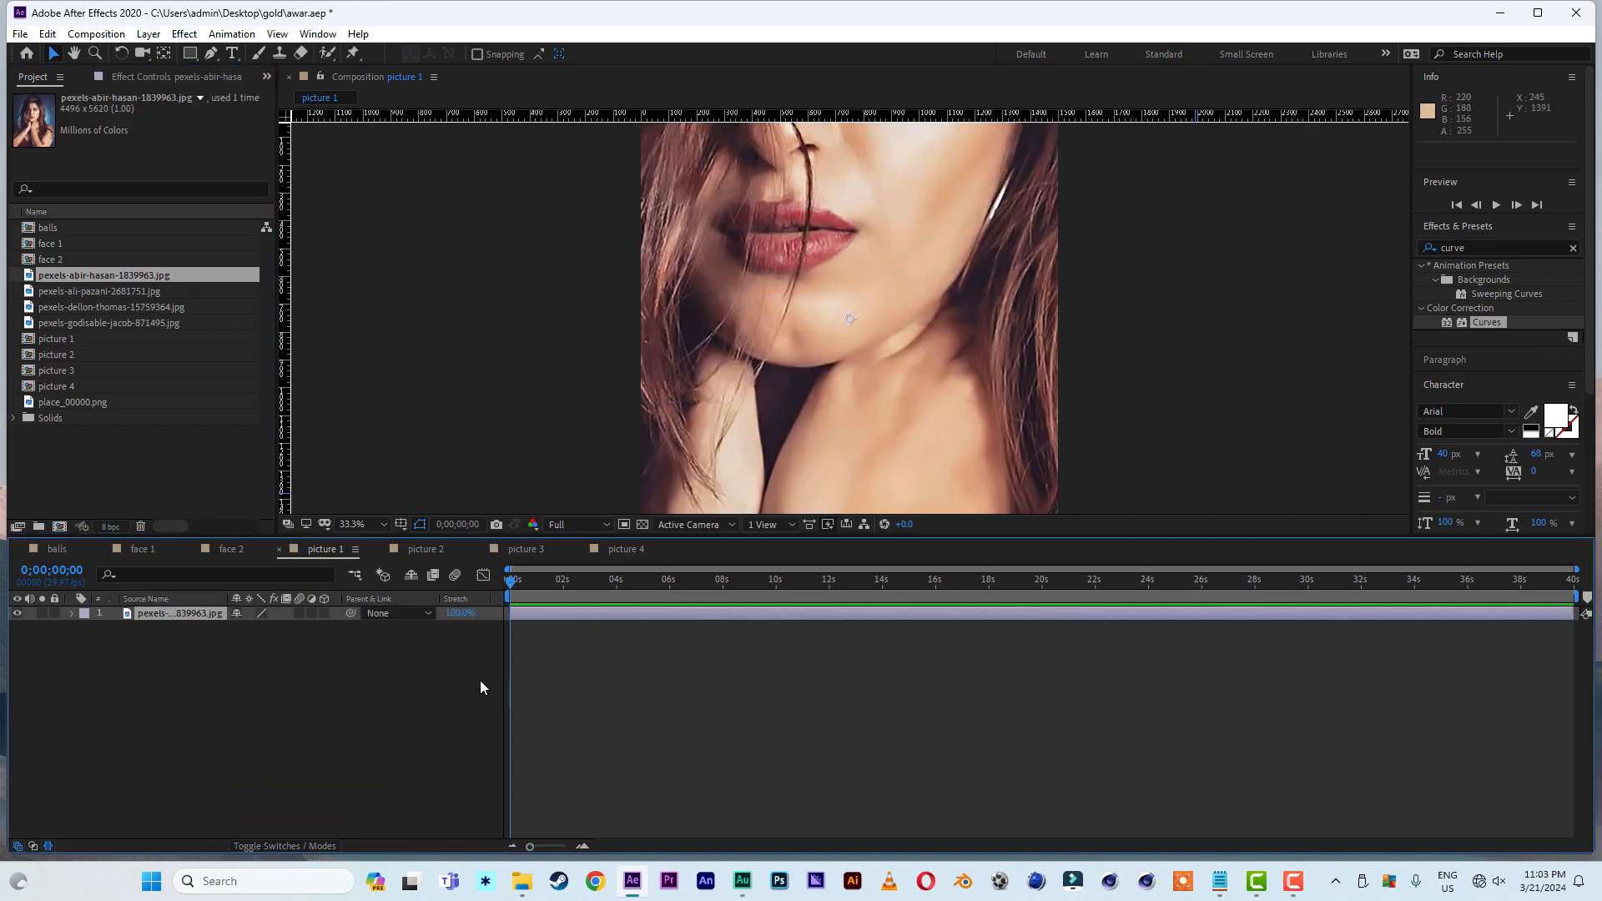
key(s)
key(ctrl+alt+shift+h)
click(359, 524)
click(370, 542)
drag(849, 315, 843, 400)
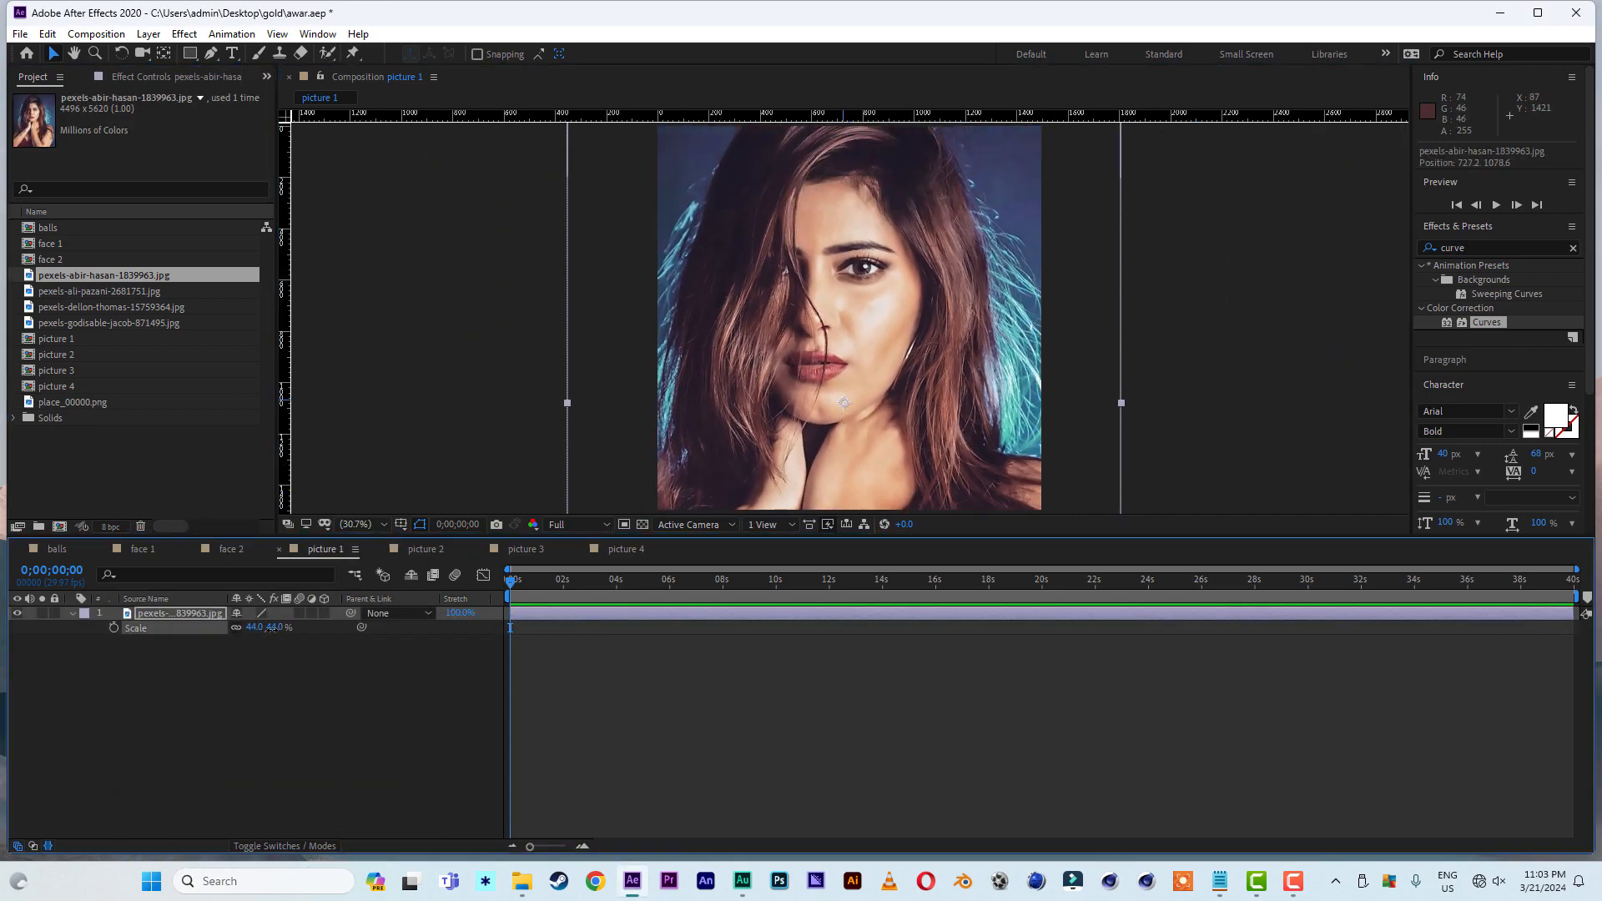
drag(269, 627, 261, 627)
click(260, 694)
- Add portrait photo 2681751 to the picture 2 composition and scale it down to fit the frame
click(436, 549)
drag(91, 291, 146, 675)
key(s)
drag(275, 628, 255, 628)
- Add portrait photo 15759364 to the picture 3 composition, scale it to 39% and nudge it down to position 750, 840
click(526, 550)
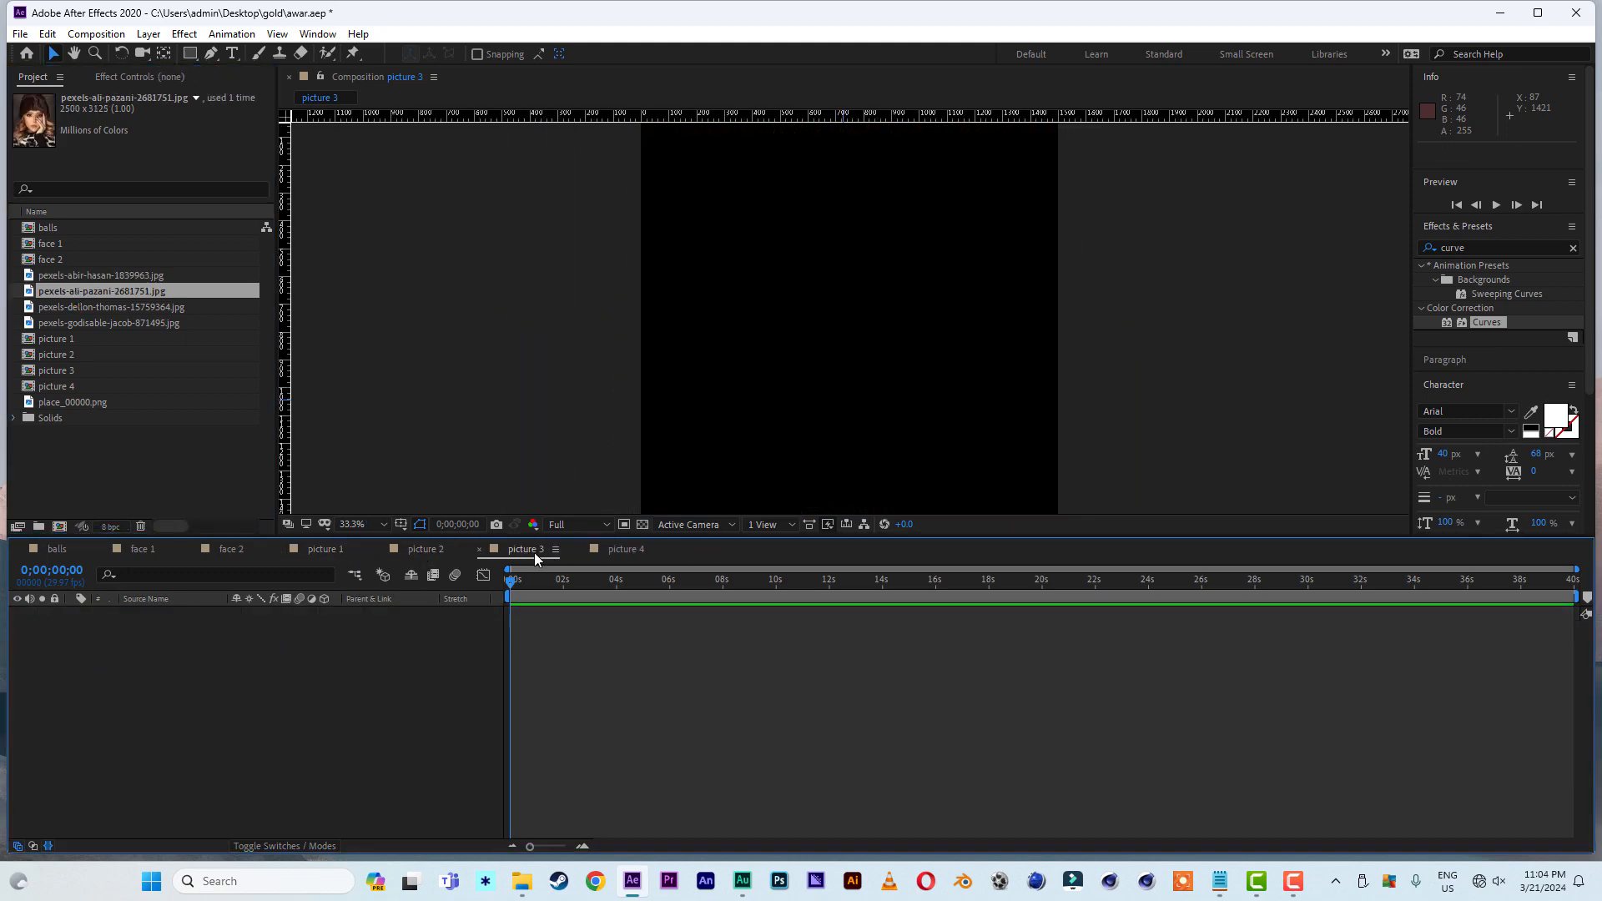
click(89, 309)
drag(89, 308, 267, 696)
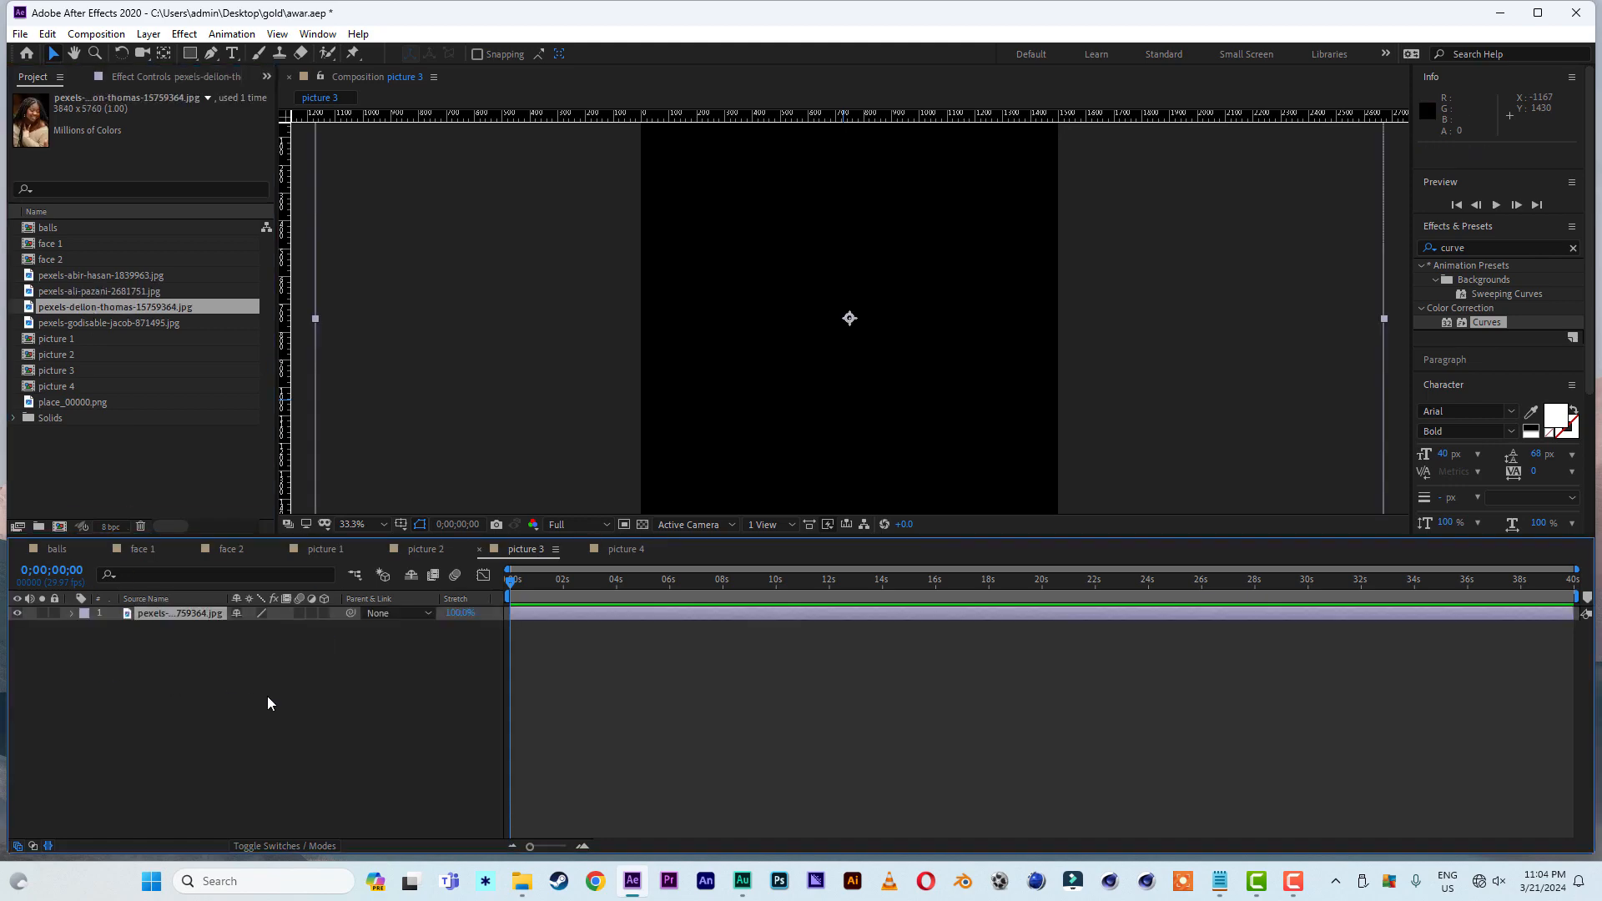
key(s)
click(362, 525)
mouse_move(285, 629)
mouse_down()
mouse_move(239, 629)
mouse_move(274, 628)
mouse_up()
click(358, 542)
key(Down)
key(Down)
key(Down)
key(Down)
key(Down)
key(Down)
key(Down)
key(Down)
key(Down)
key(Down)
key(Down)
key(Down)
key(Down)
key(Down)
key(Down)
key(Down)
key(Down)
- Add portrait photo 871495 to the picture 4 composition, scale it to 54% and shift it so the woman is centered in the frame
click(627, 549)
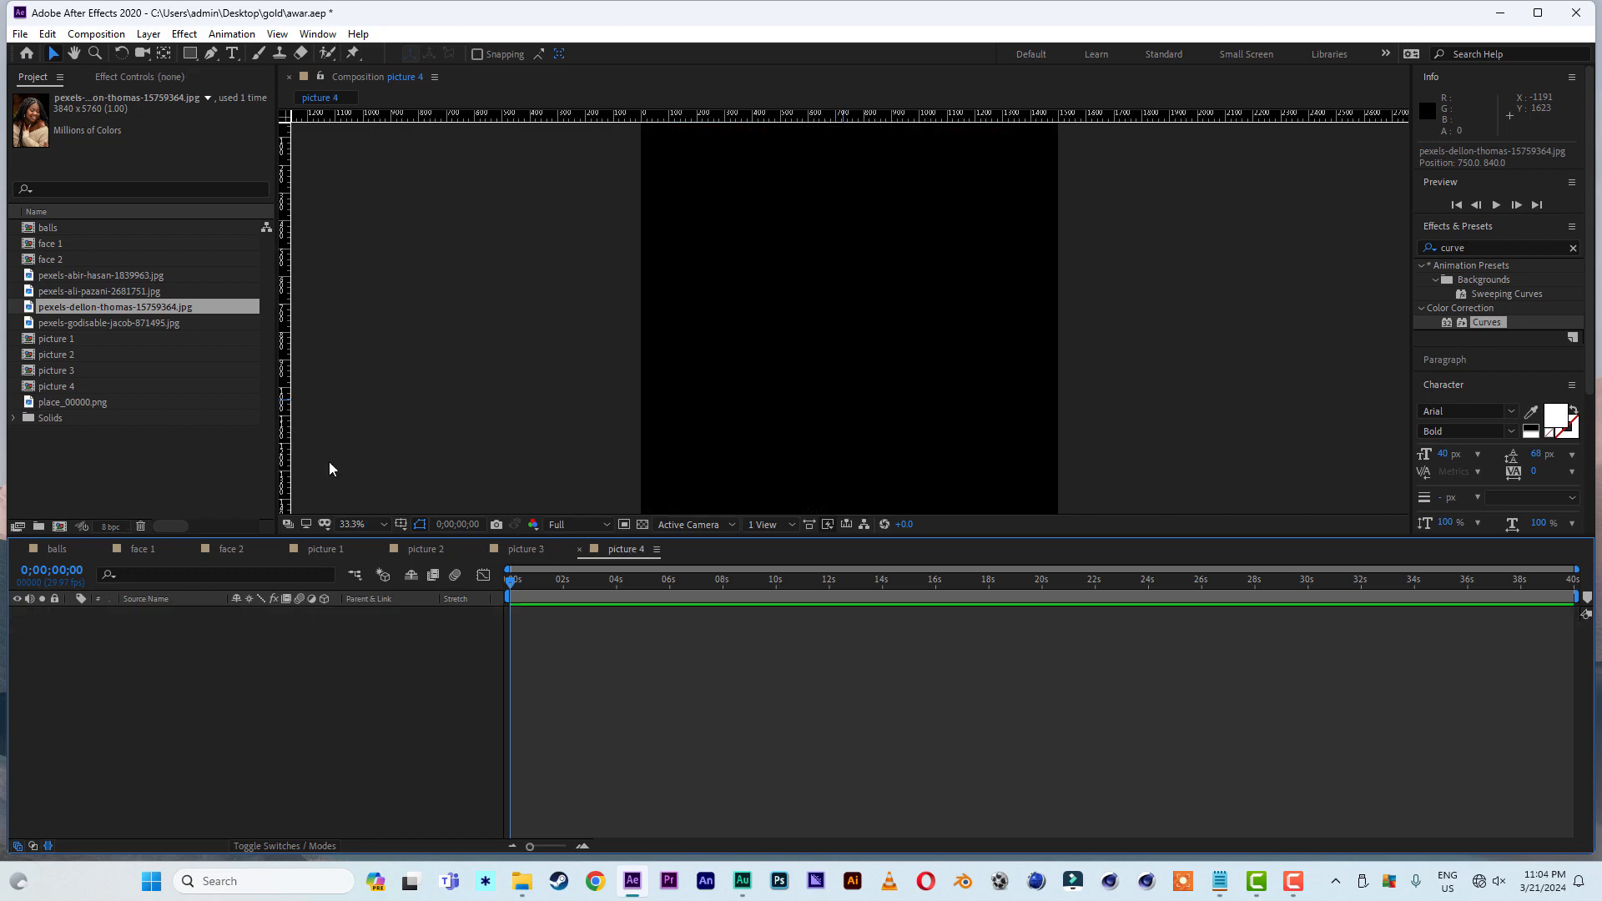
drag(94, 325, 179, 686)
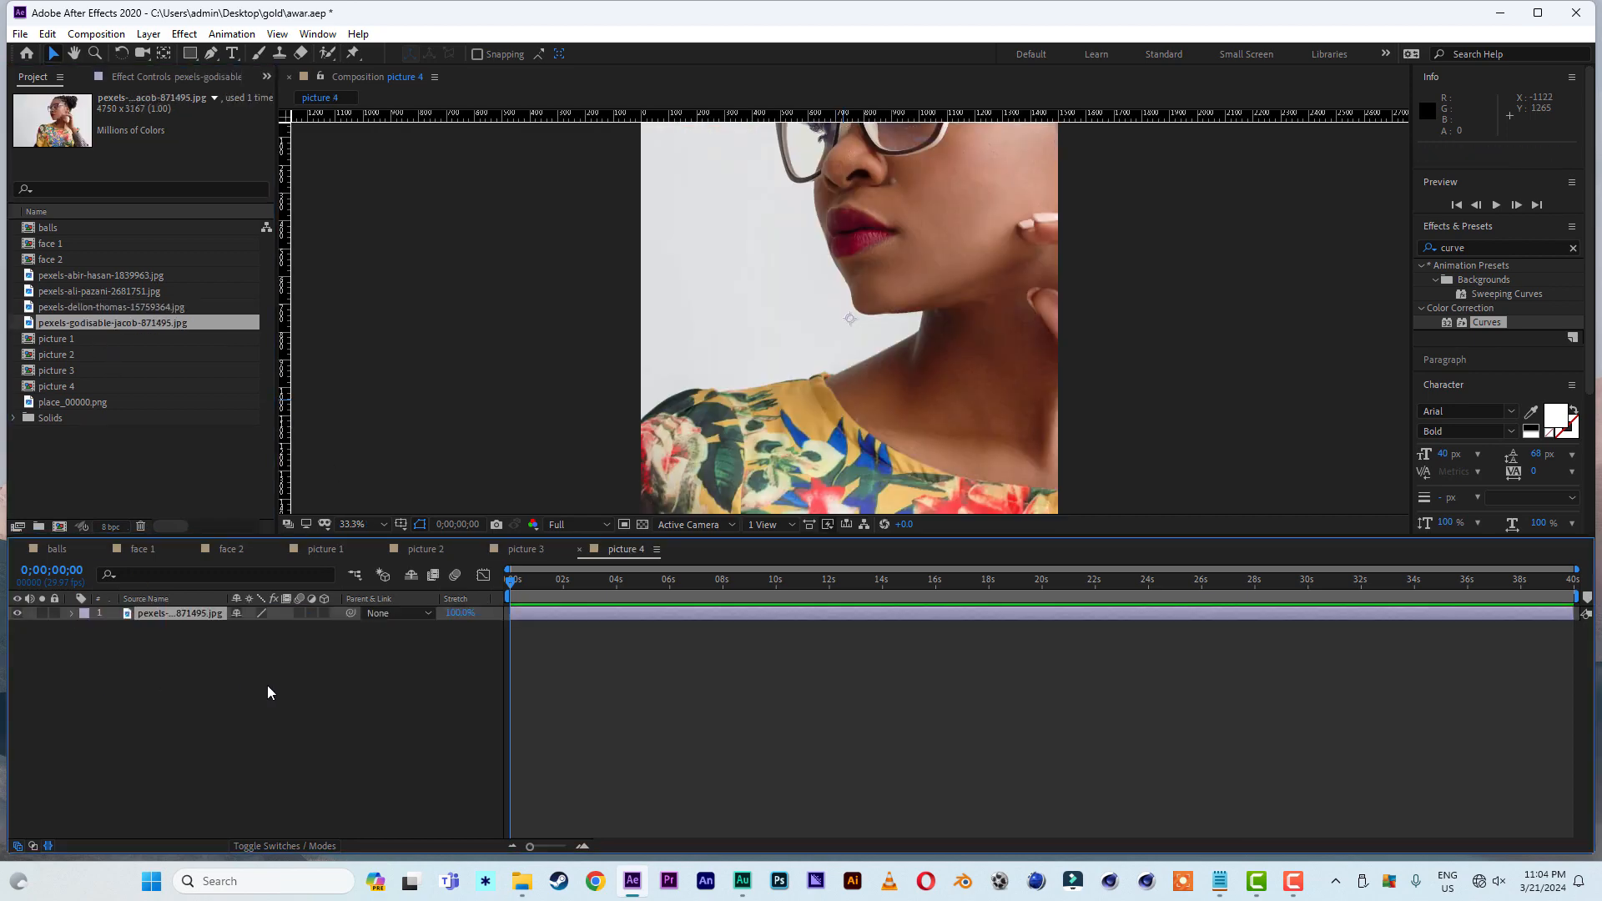
key(s)
drag(284, 628, 245, 629)
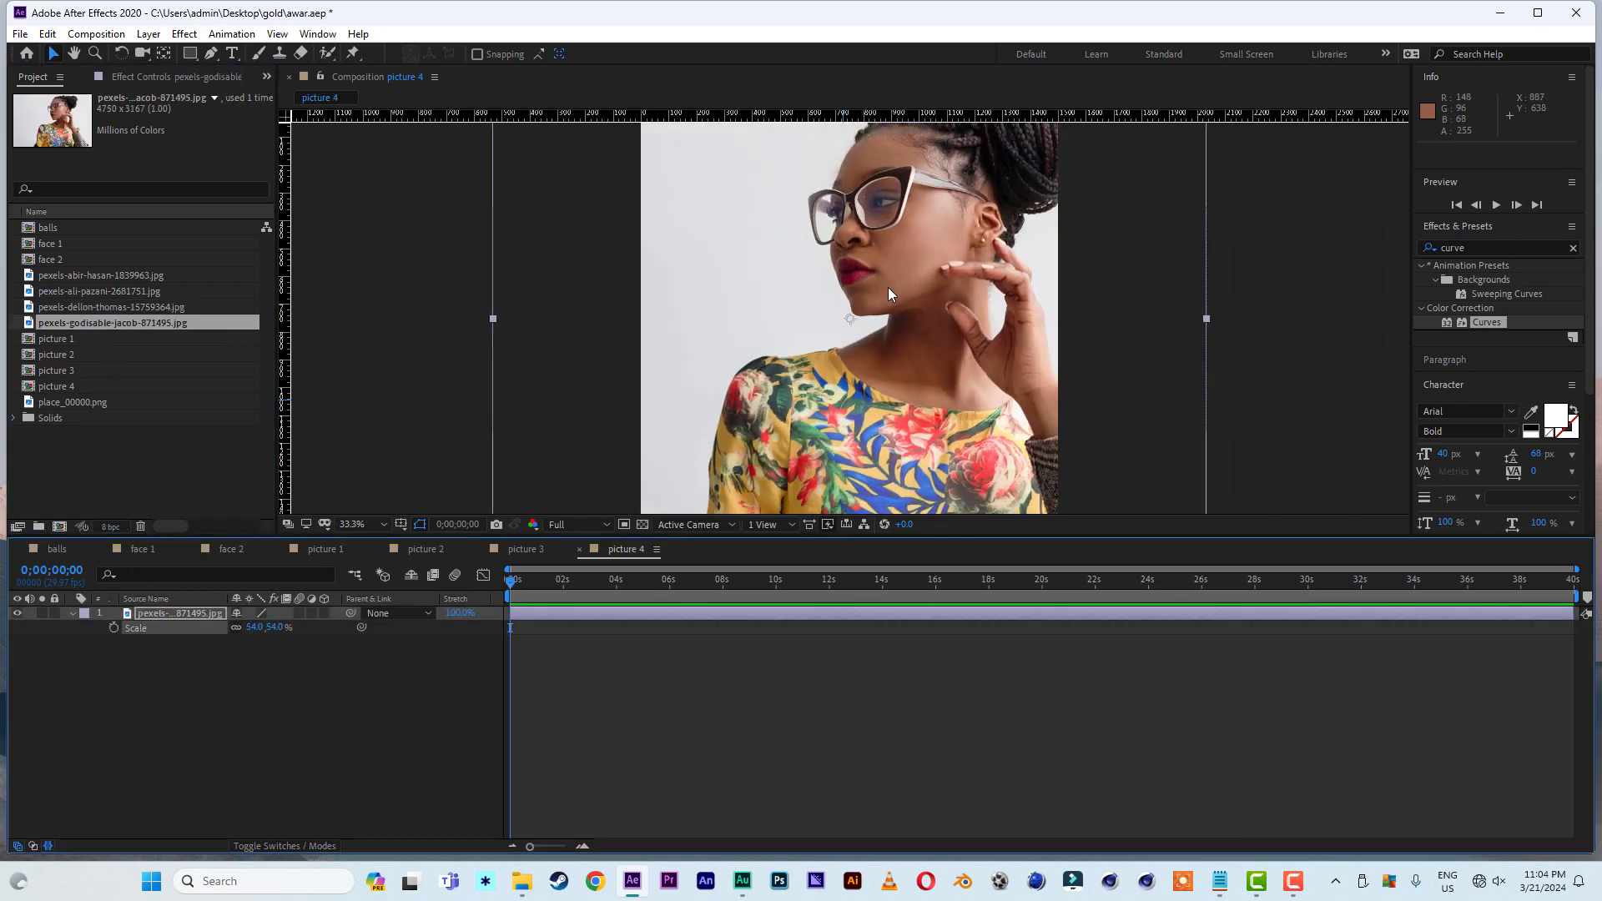
drag(888, 287, 805, 305)
click(362, 525)
click(359, 542)
click(1275, 416)
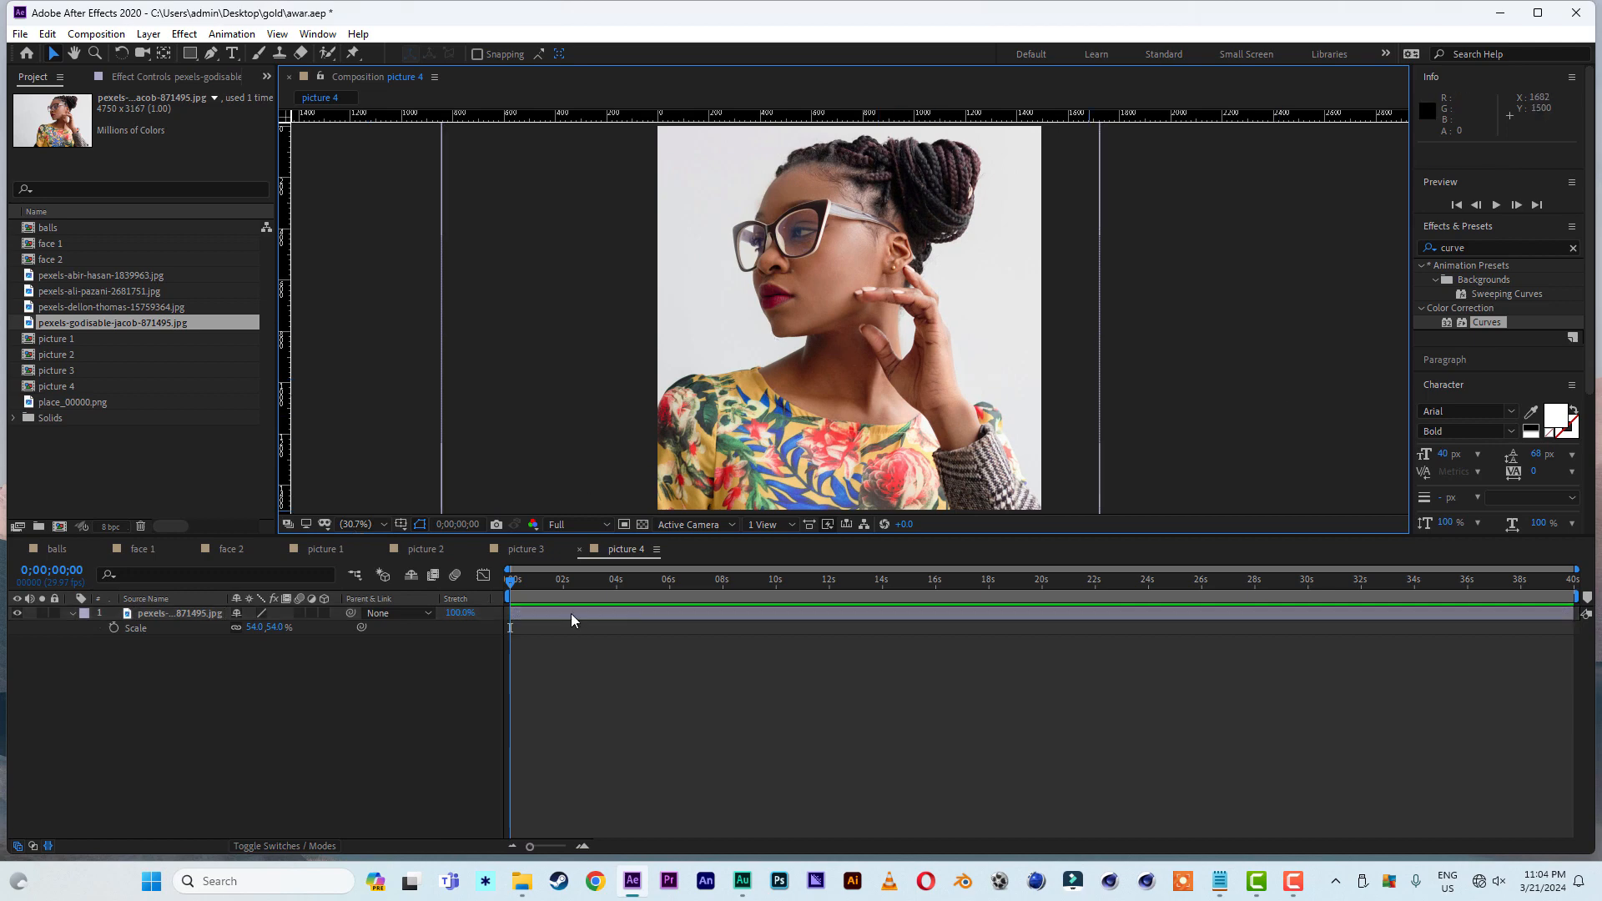
- Close the picture 4, picture 3, picture 2 and picture 1 compositions in the timeline
click(580, 550)
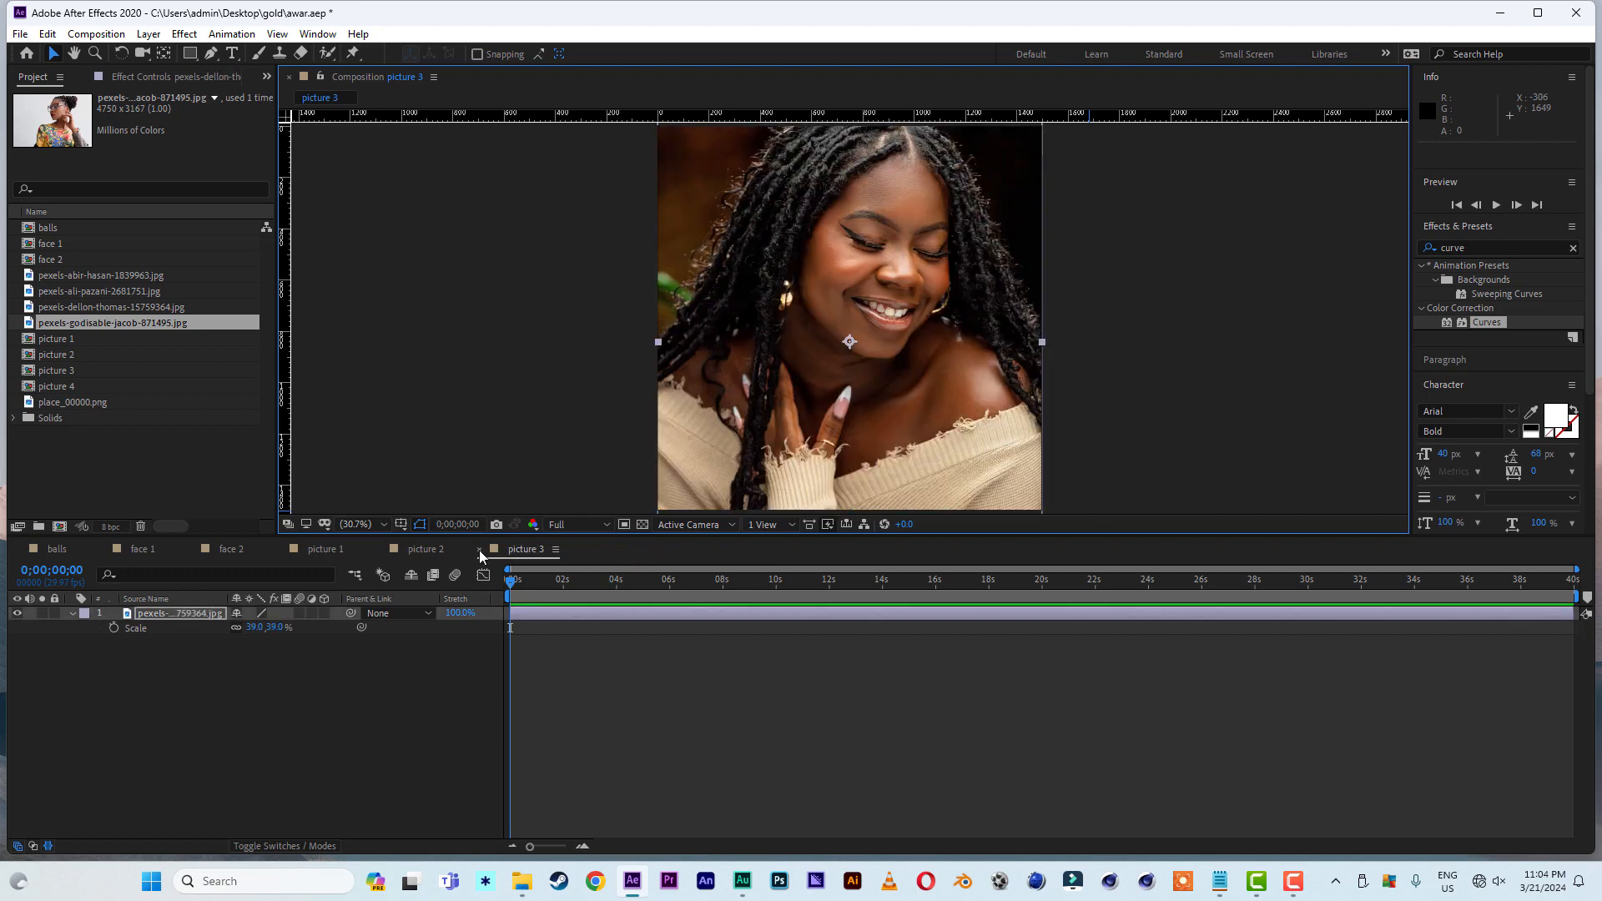
click(480, 550)
click(381, 550)
click(278, 549)
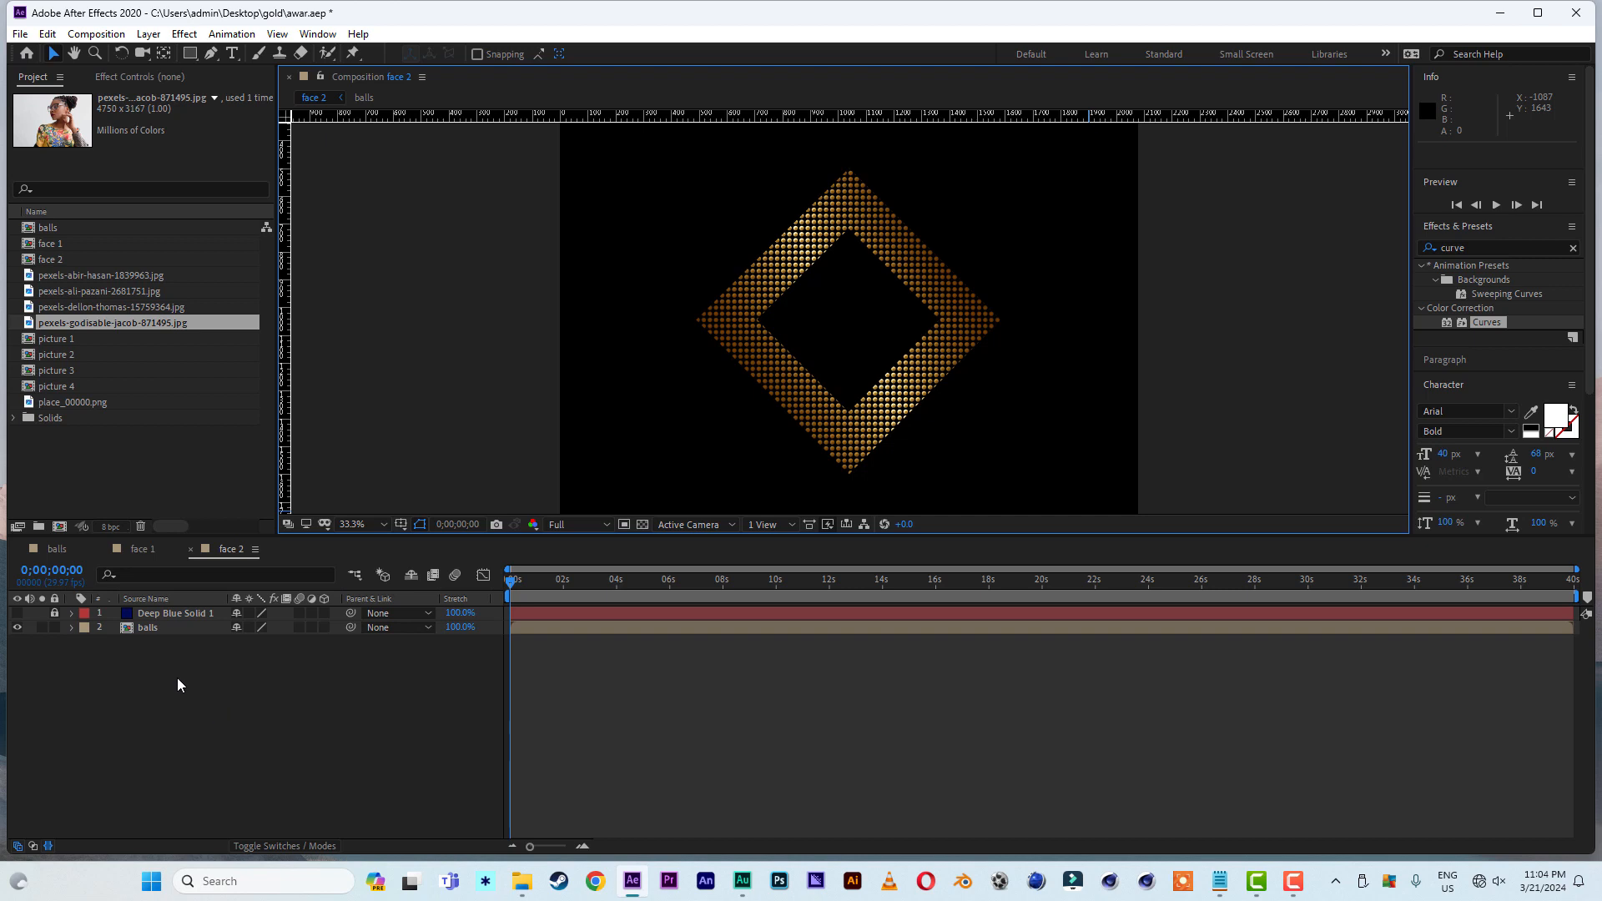
- Create a new composition named "animation 1" with the HDTV 1080 29.97 preset
click(60, 527)
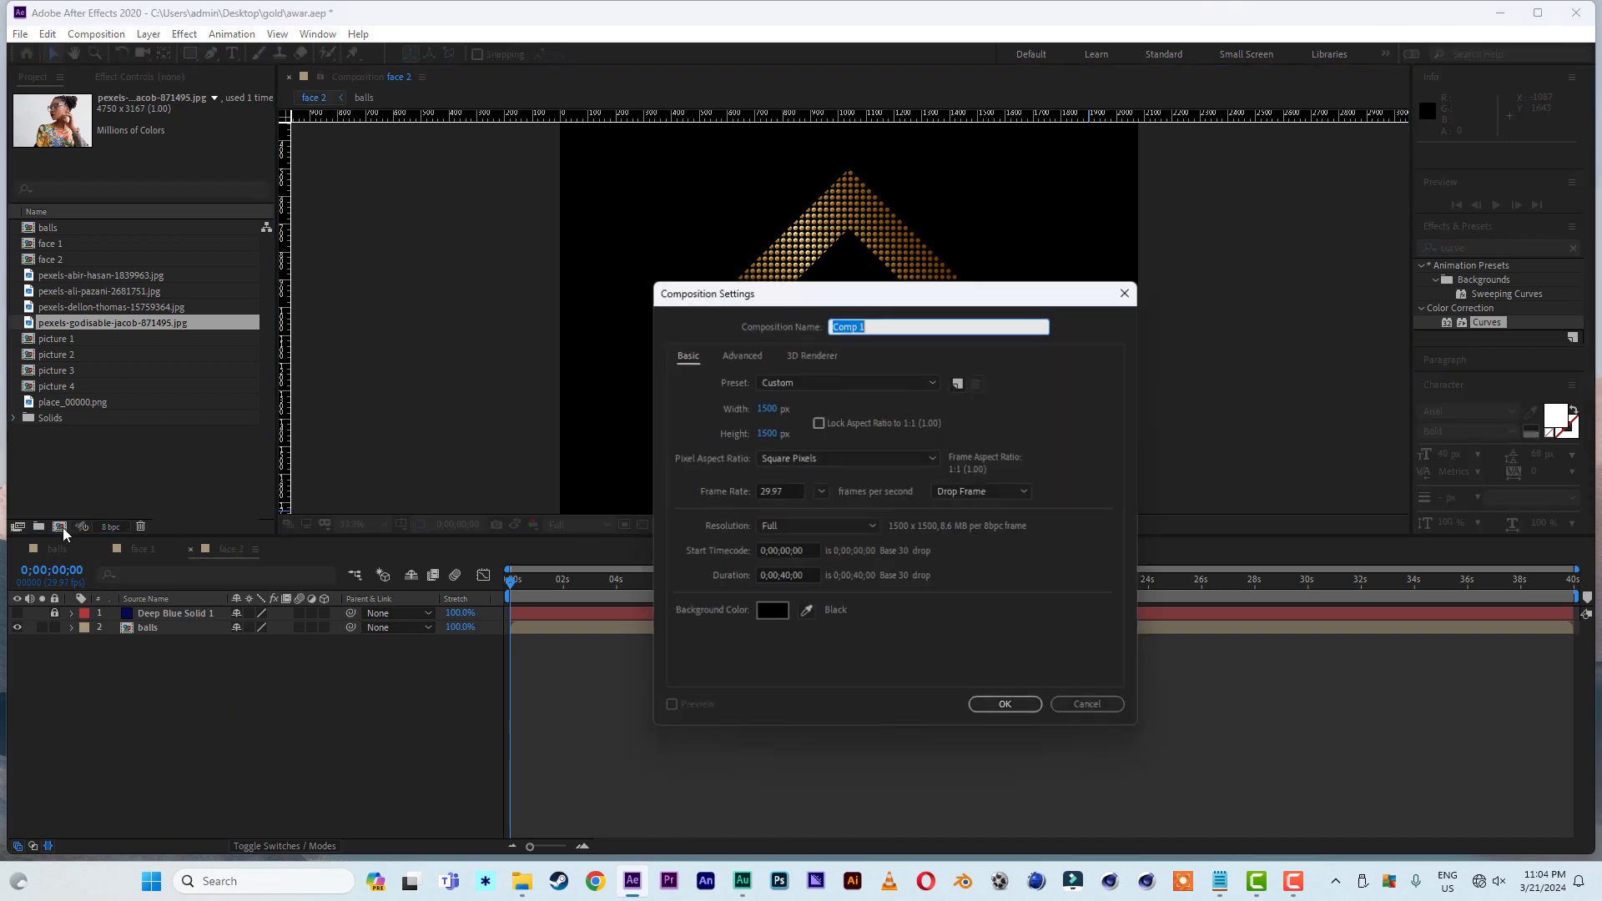
text(a)
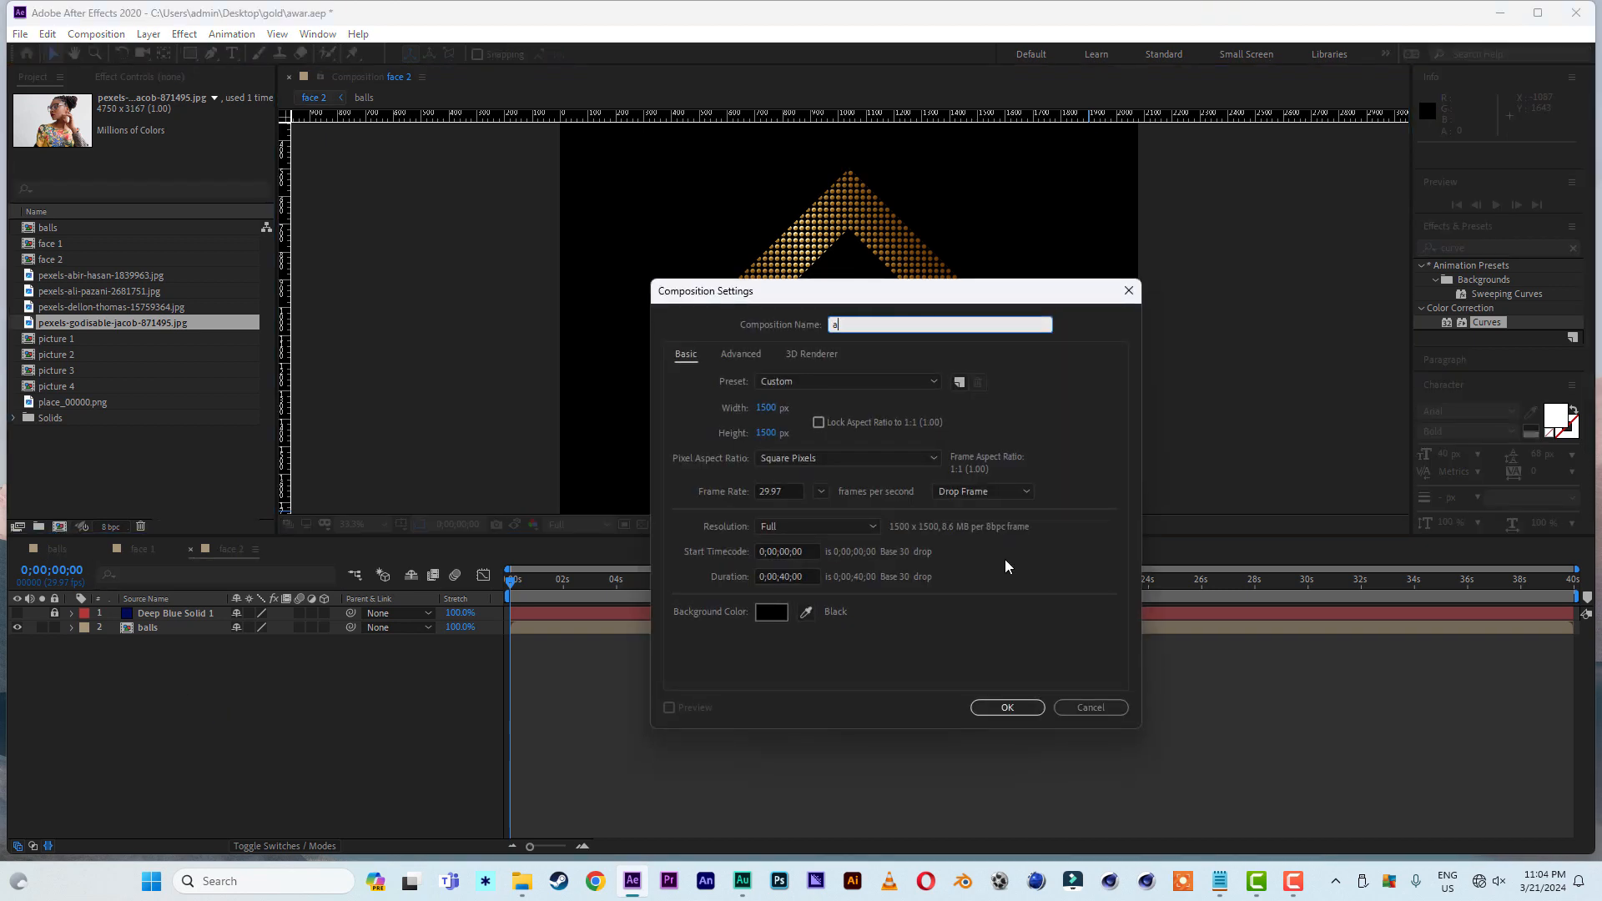
text(nimation 1)
click(814, 382)
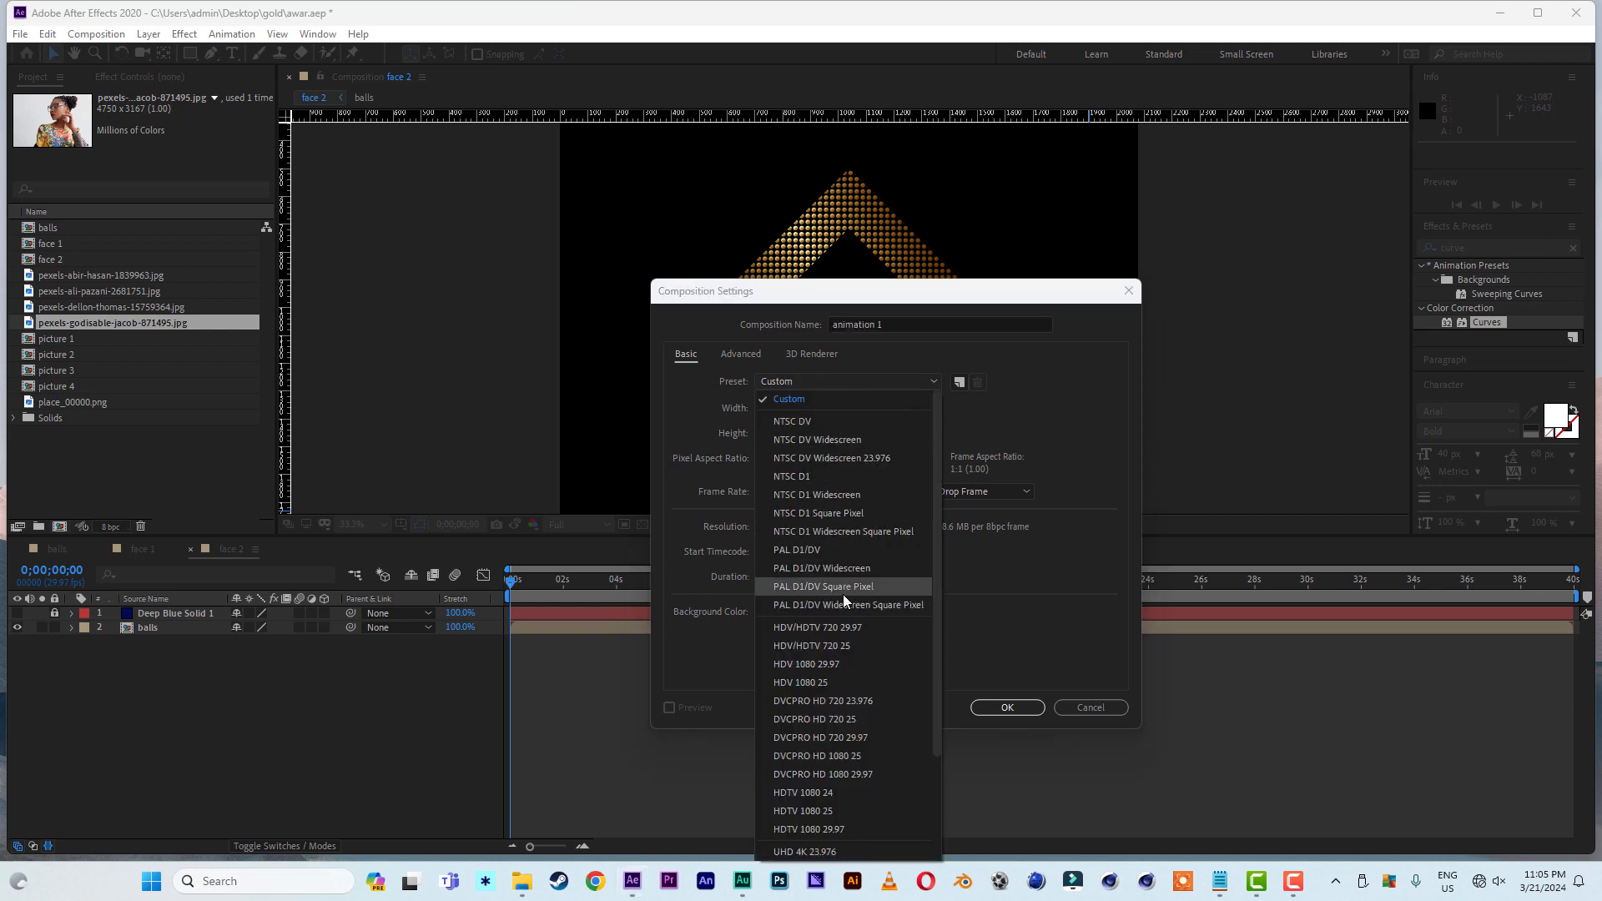
click(824, 828)
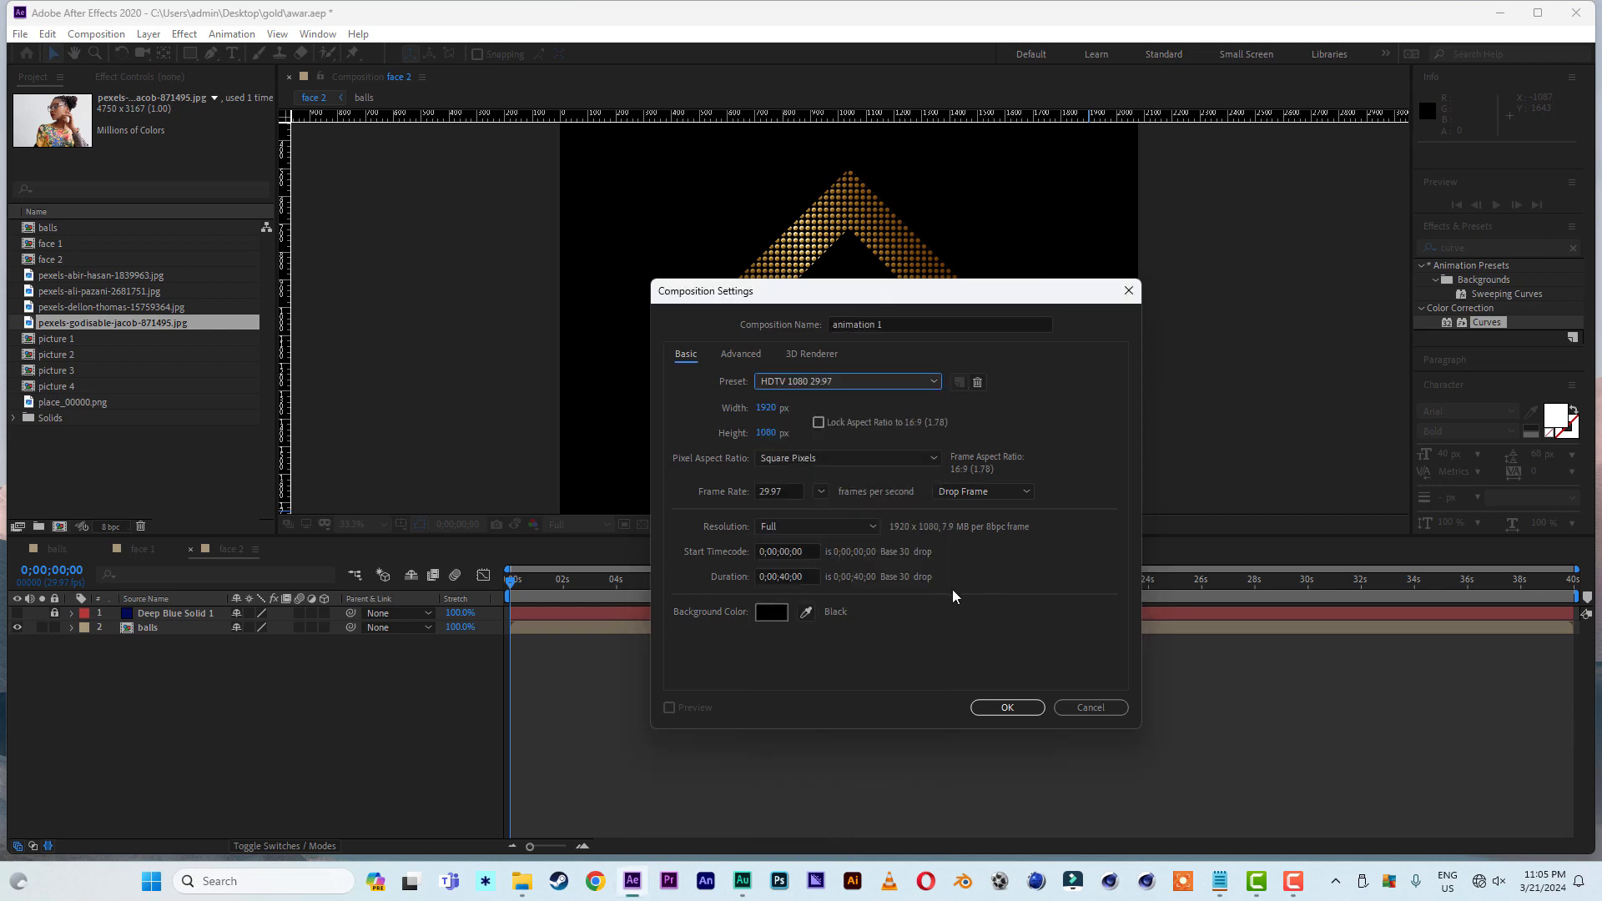
click(1008, 707)
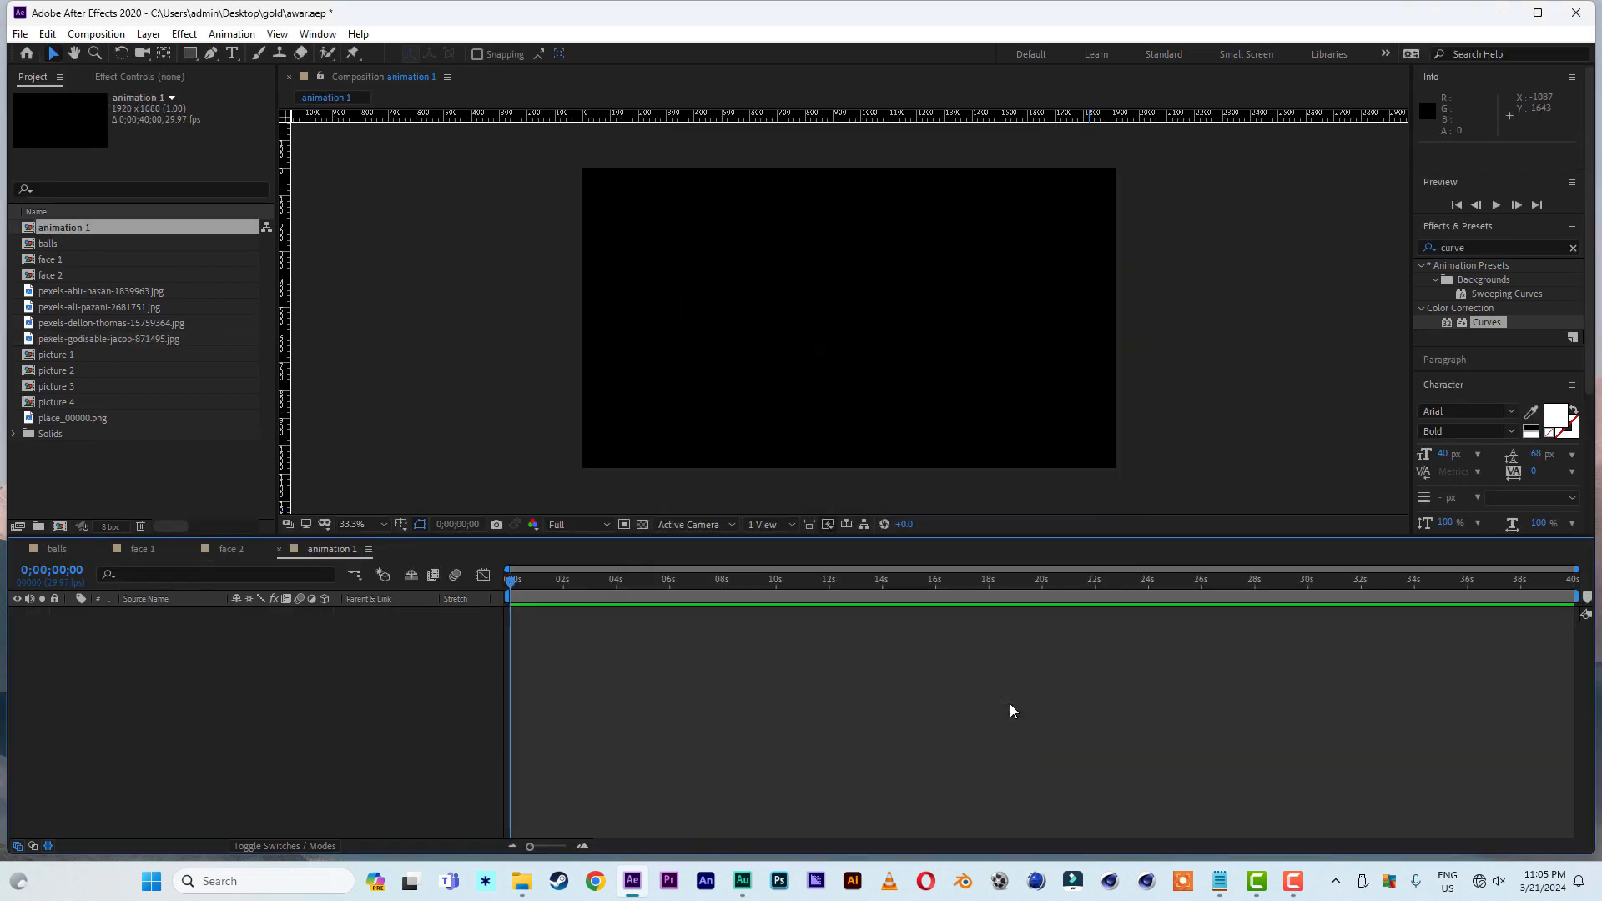
- Set the duration of the animation 1 composition to 20 seconds
right_click(446, 359)
click(522, 394)
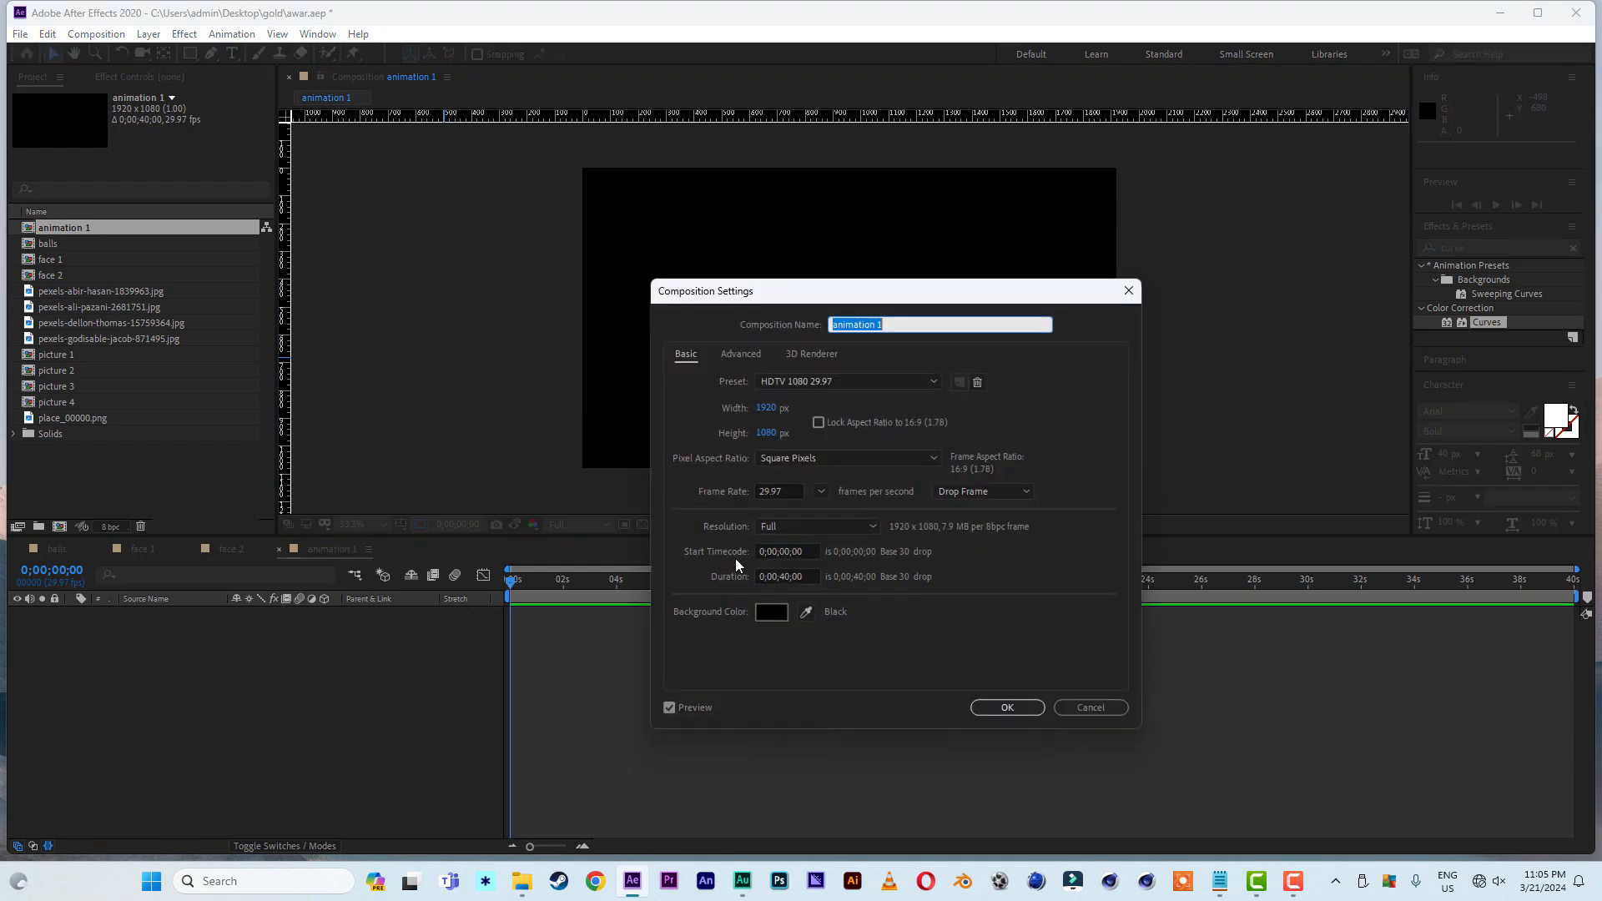
click(788, 583)
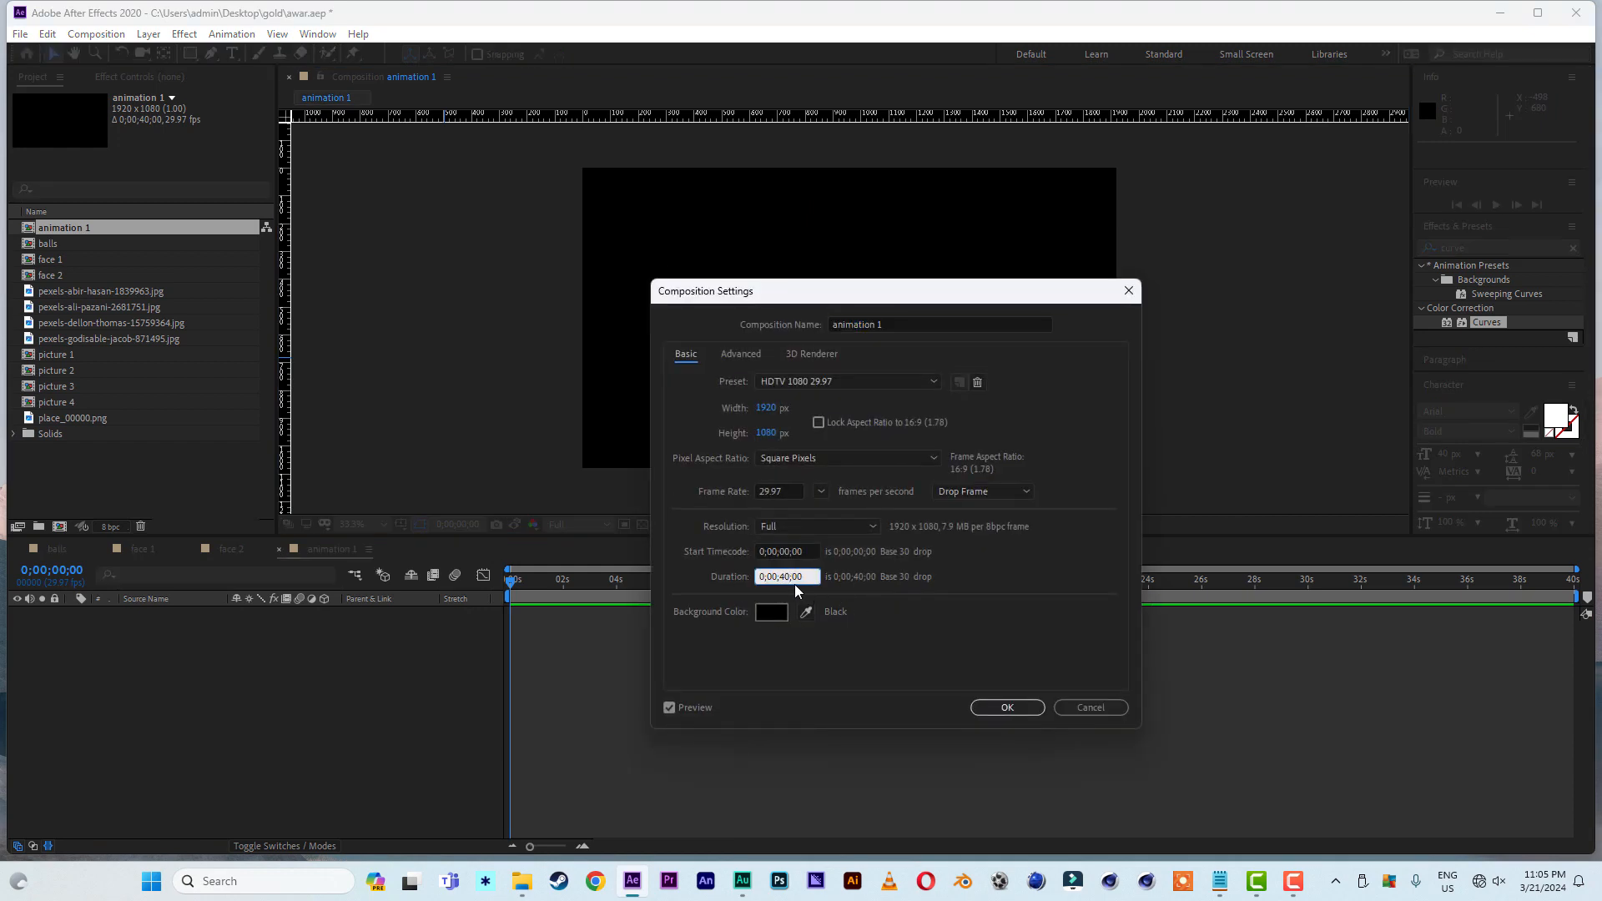
key(BackSpace)
text(2)
click(999, 706)
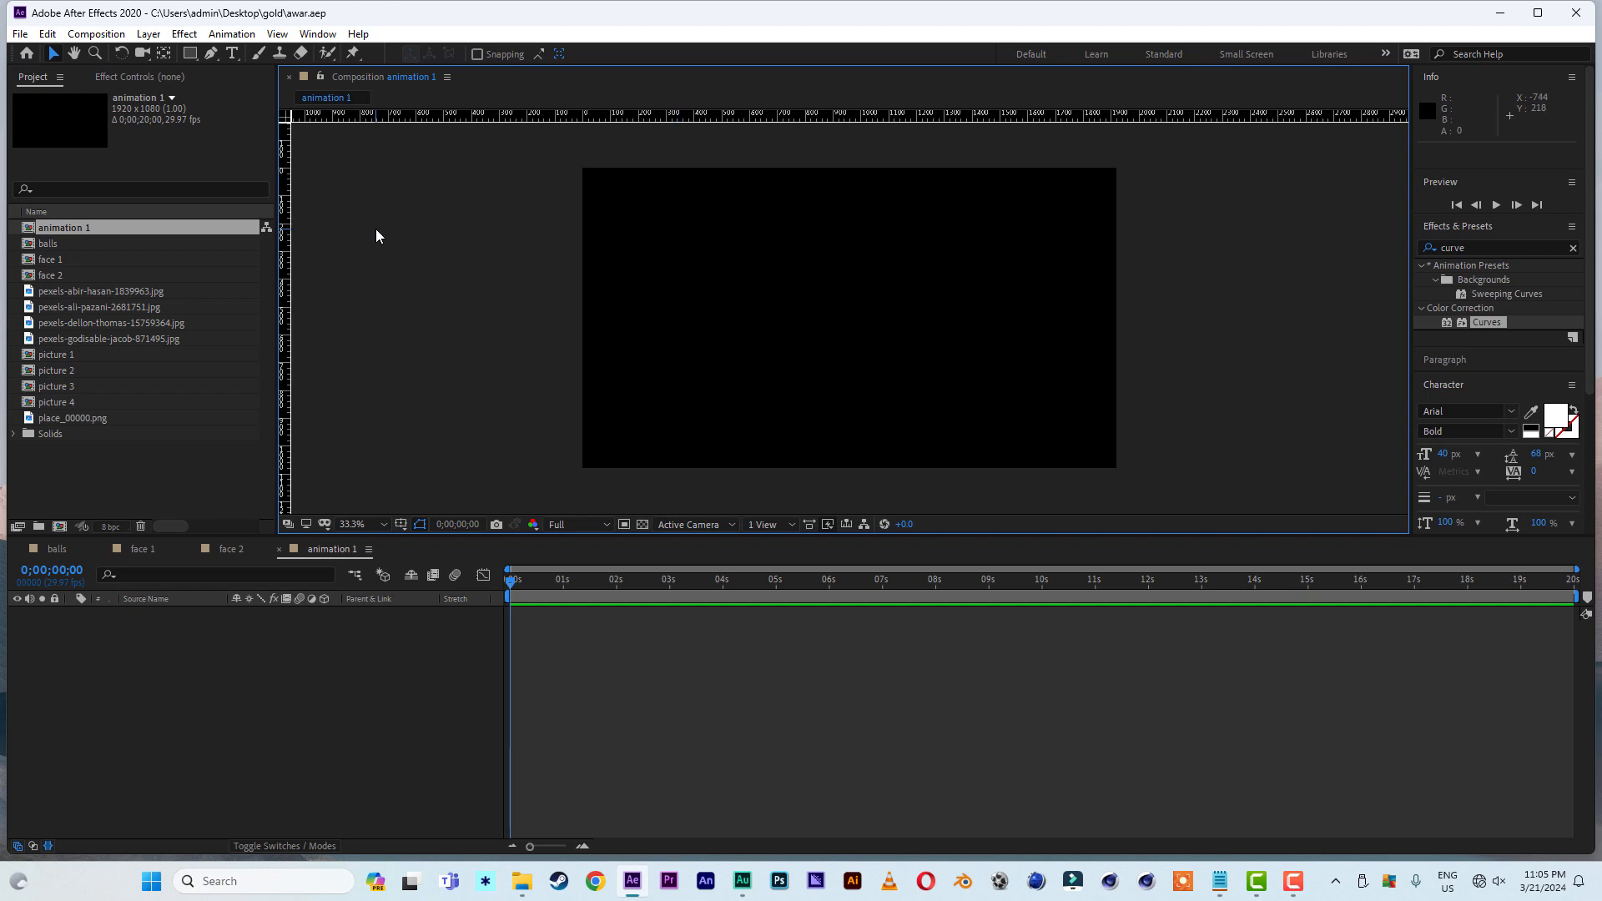
- Add the face 1 composition to animation 1 and make it a 3D layer
click(57, 260)
drag(57, 260, 242, 764)
click(324, 613)
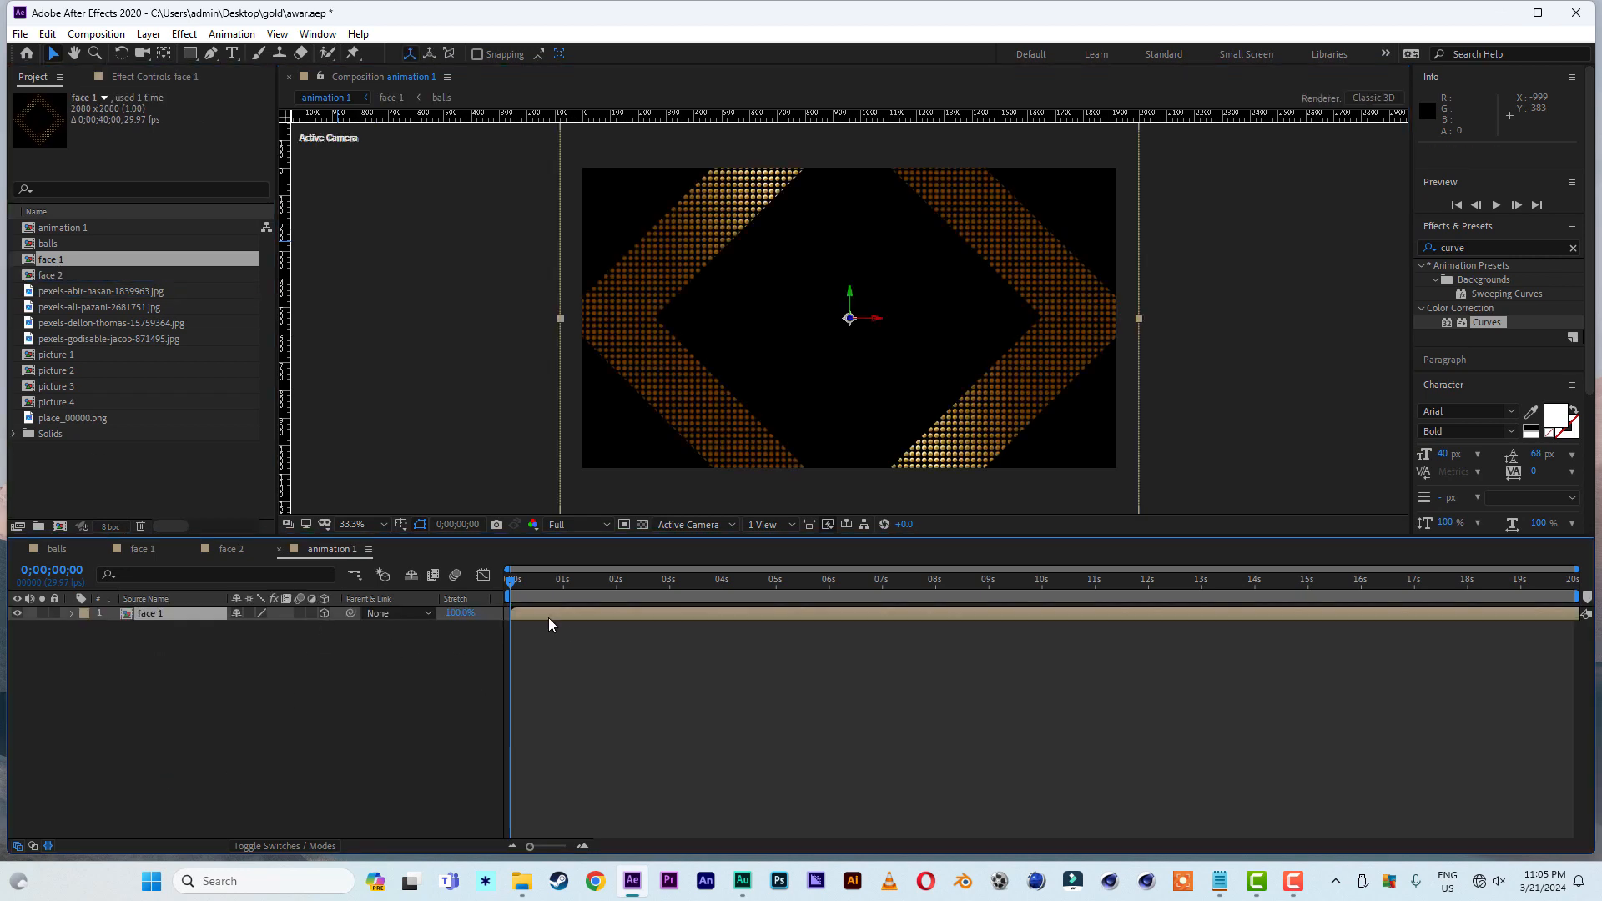
- Switch the 3D view of animation 1 to Custom View 1 and select the face 1 layer
click(703, 526)
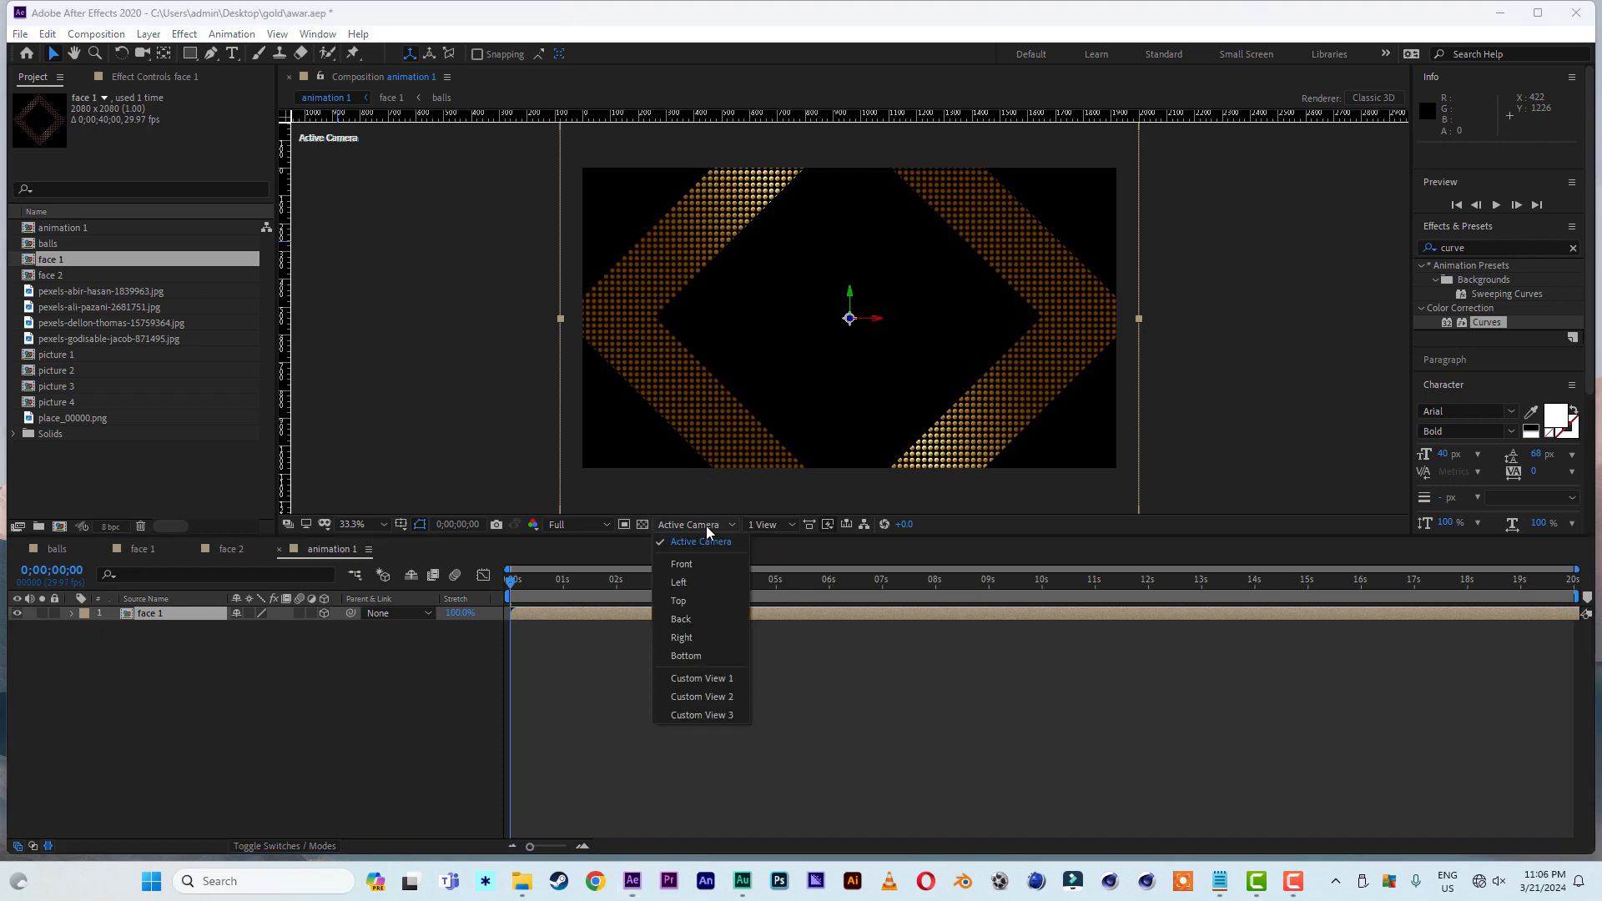
click(699, 679)
click(172, 619)
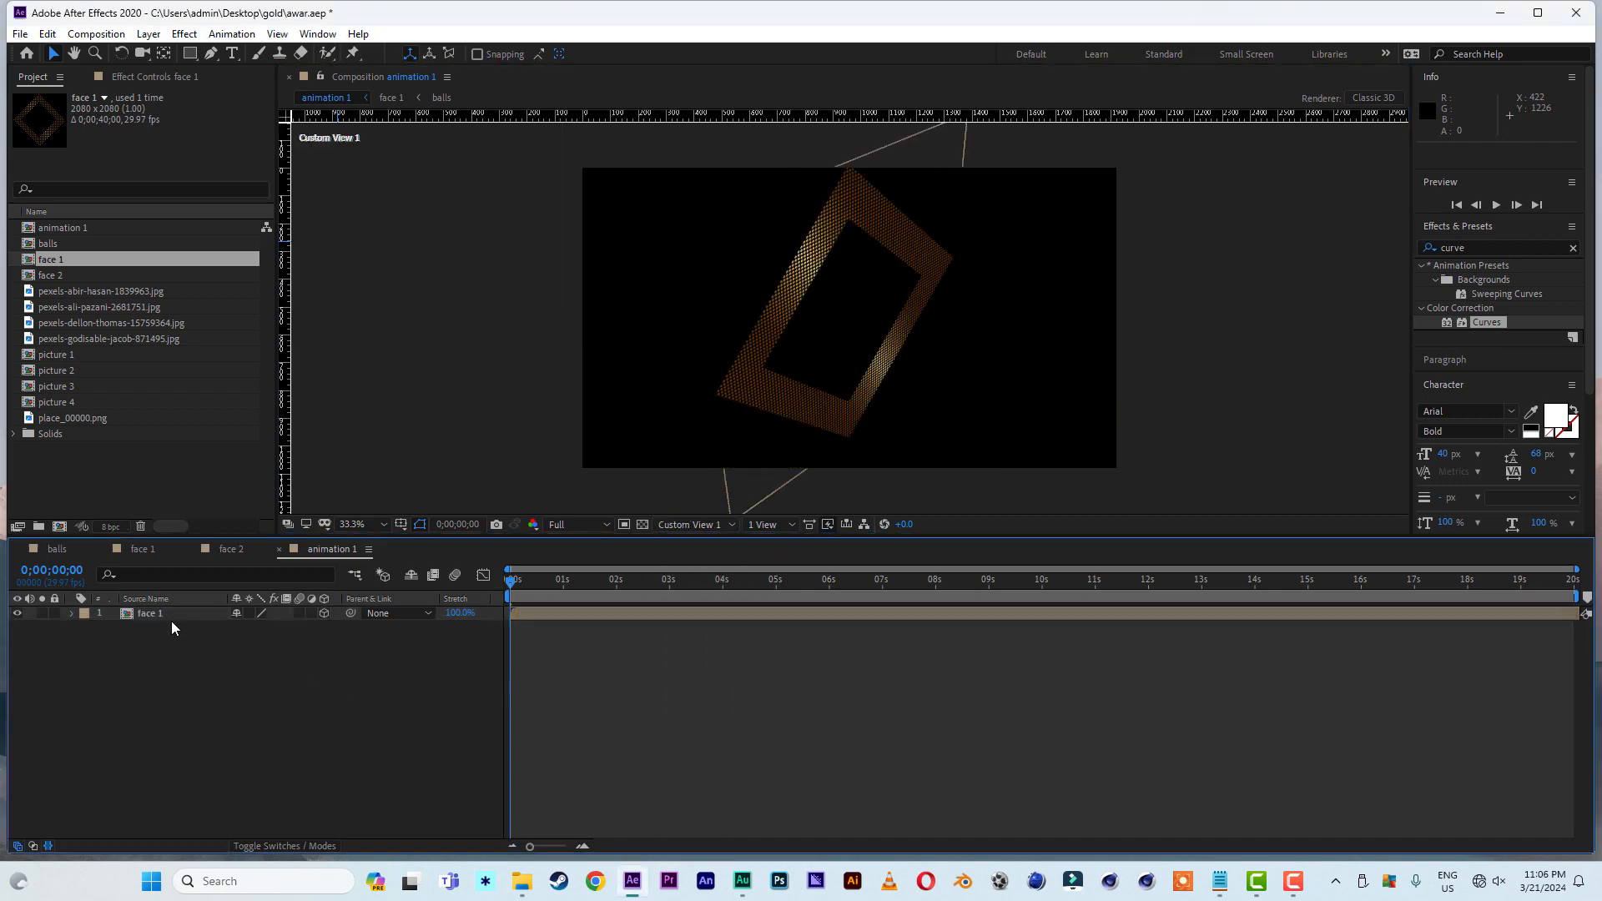
- Duplicate the face 1 layer twice and move the copies back along the Z axis to about 863 and 1980
key(ctrl+d)
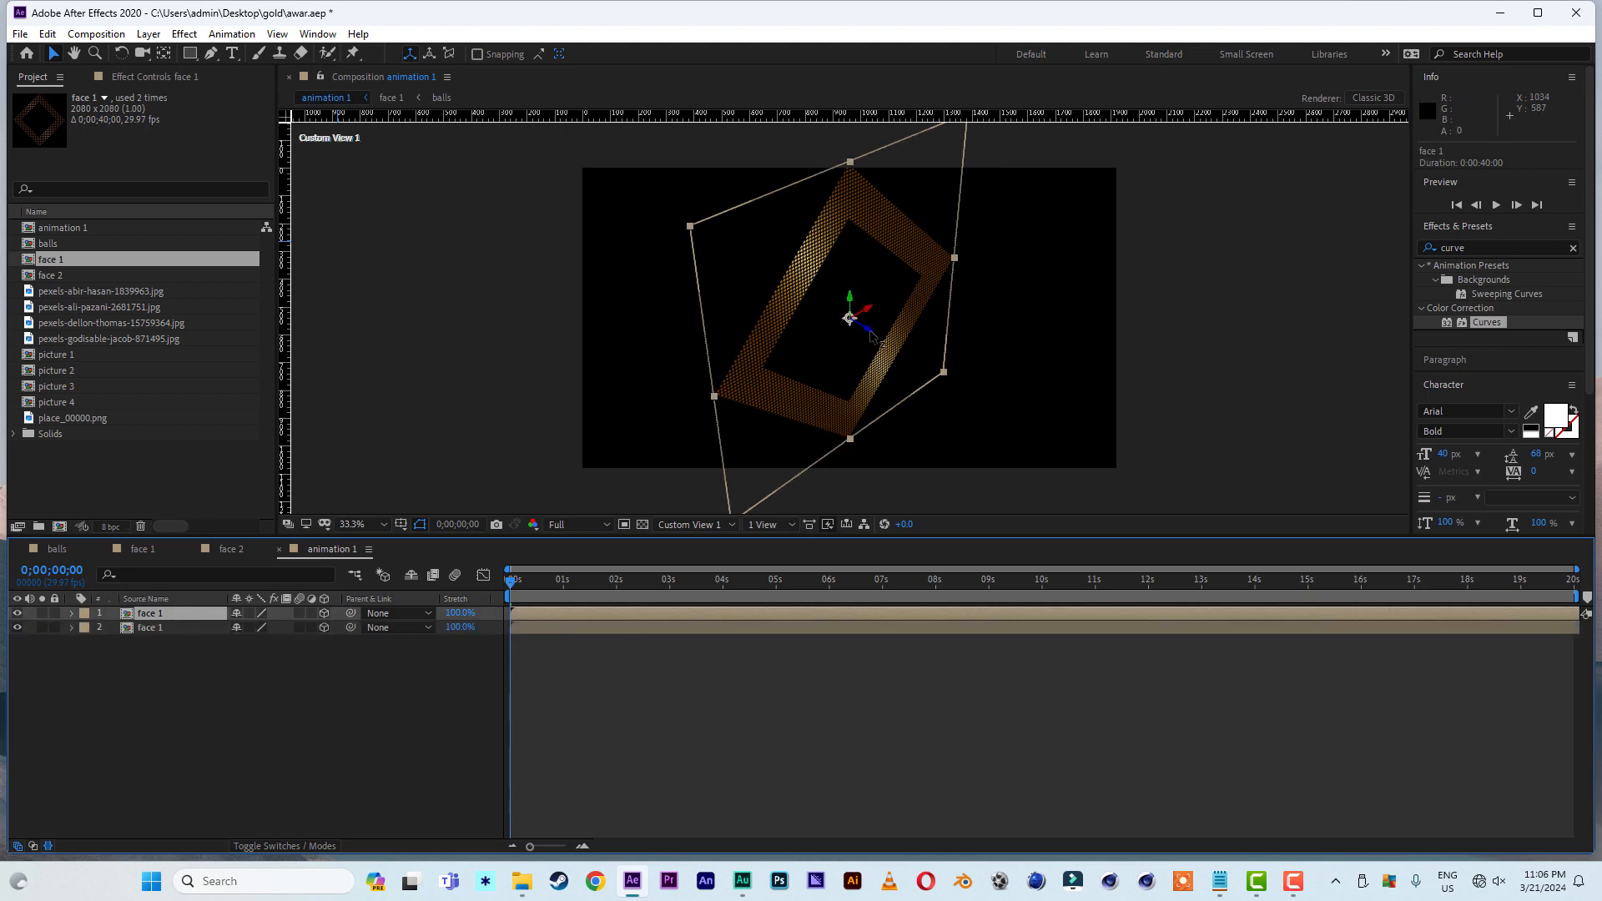
drag(872, 334, 613, 349)
key(ctrl+d)
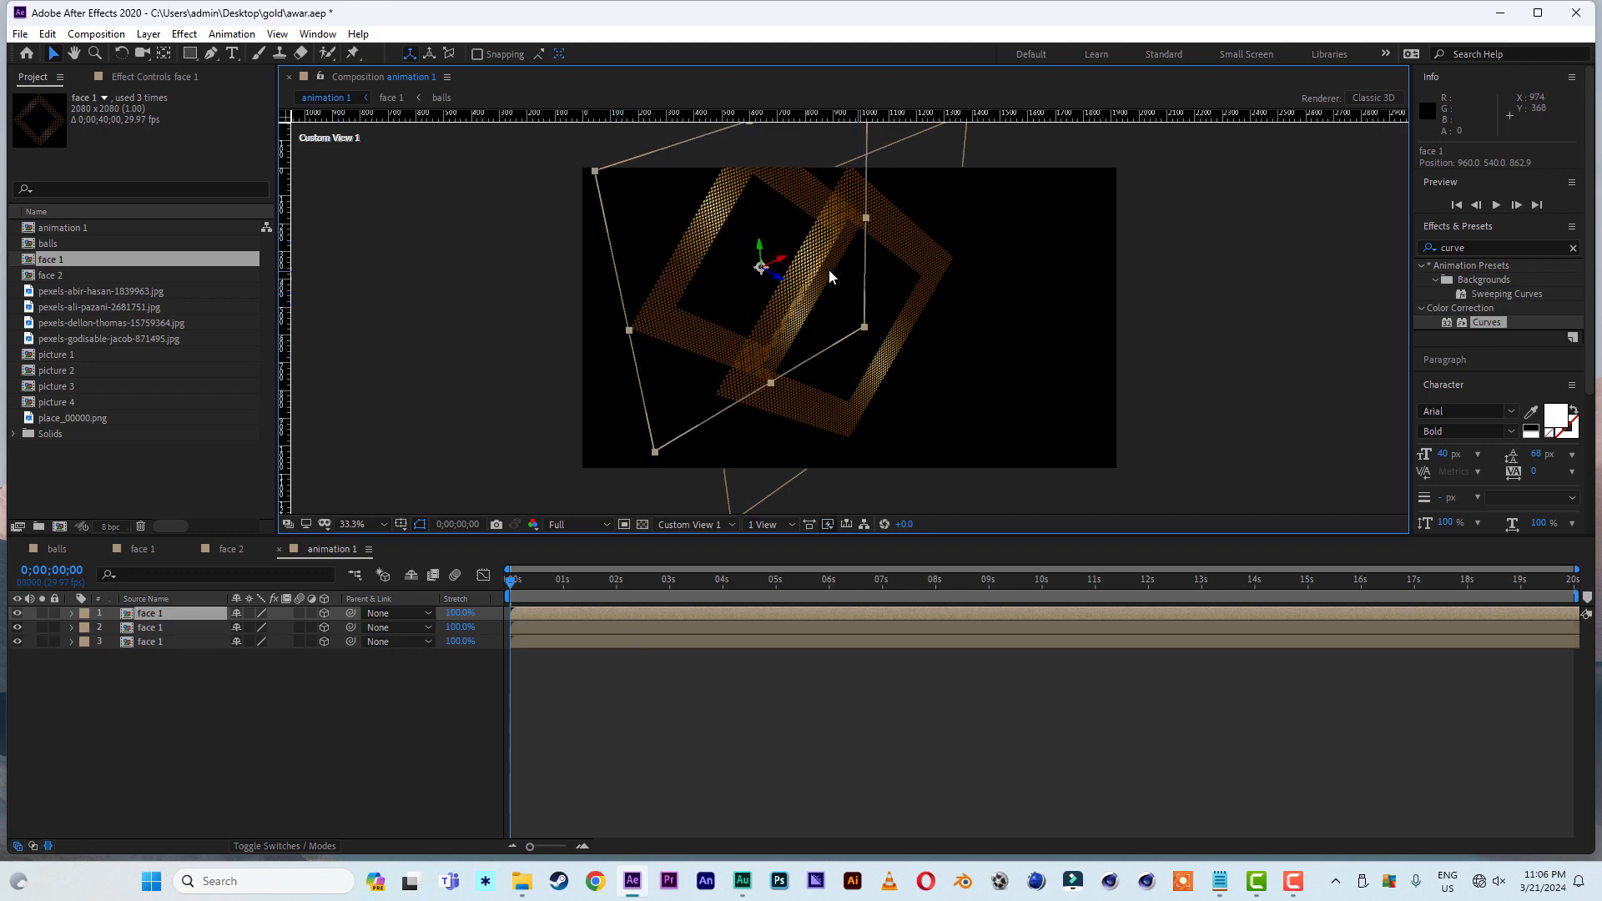
drag(749, 269, 437, 243)
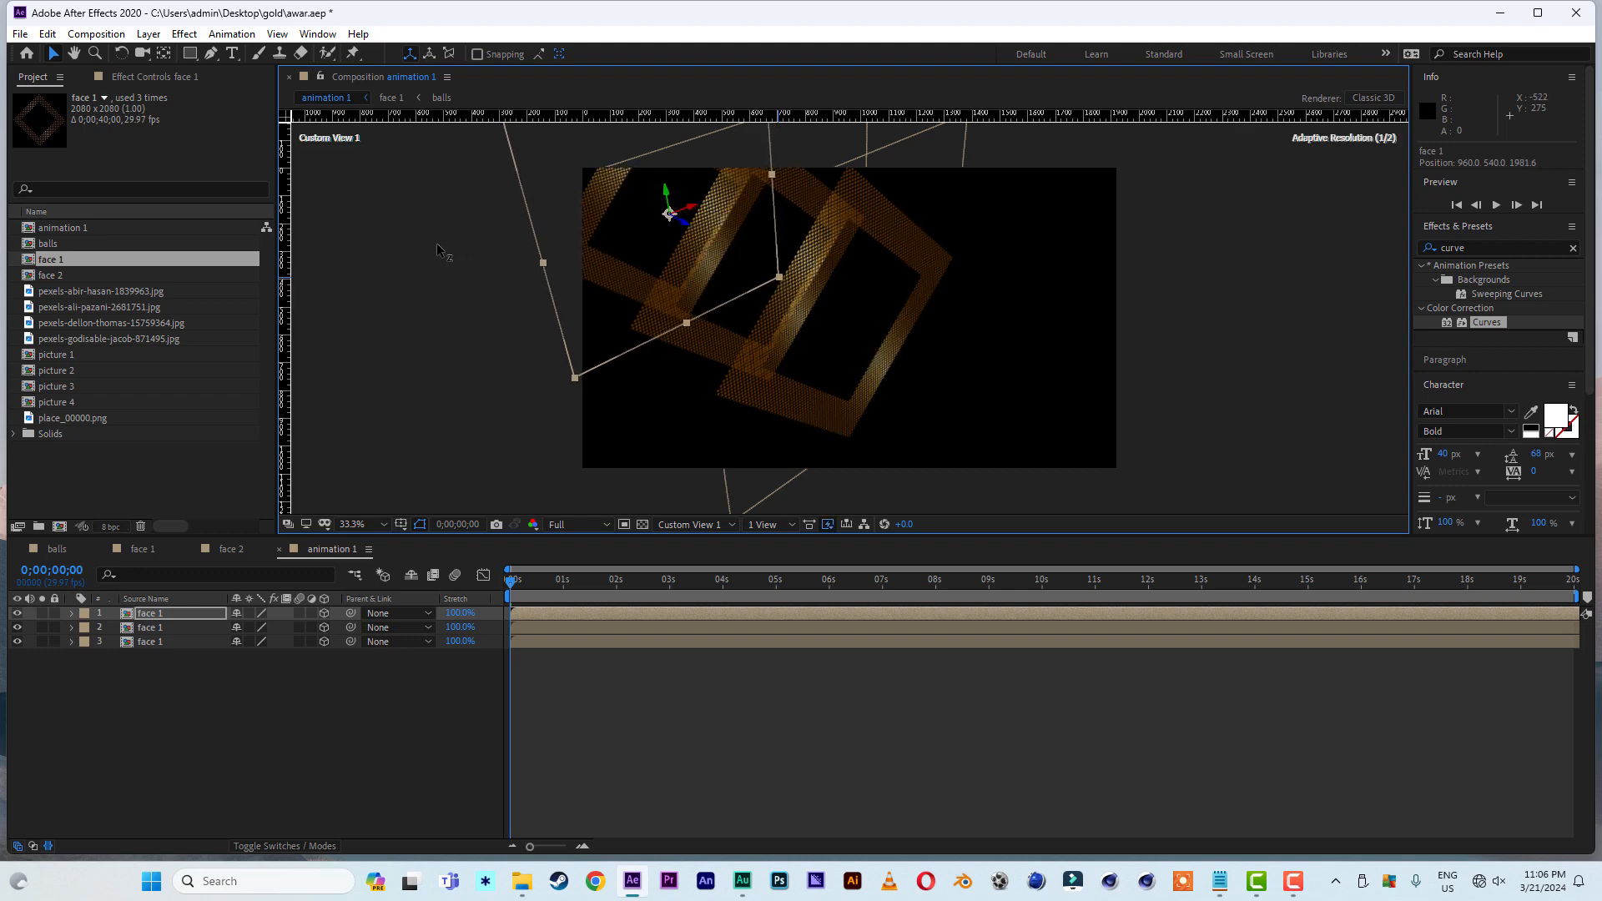
- In the Active Camera view, push the two face 1 copies farther back to Z positions of about 1256 and 3047
click(703, 524)
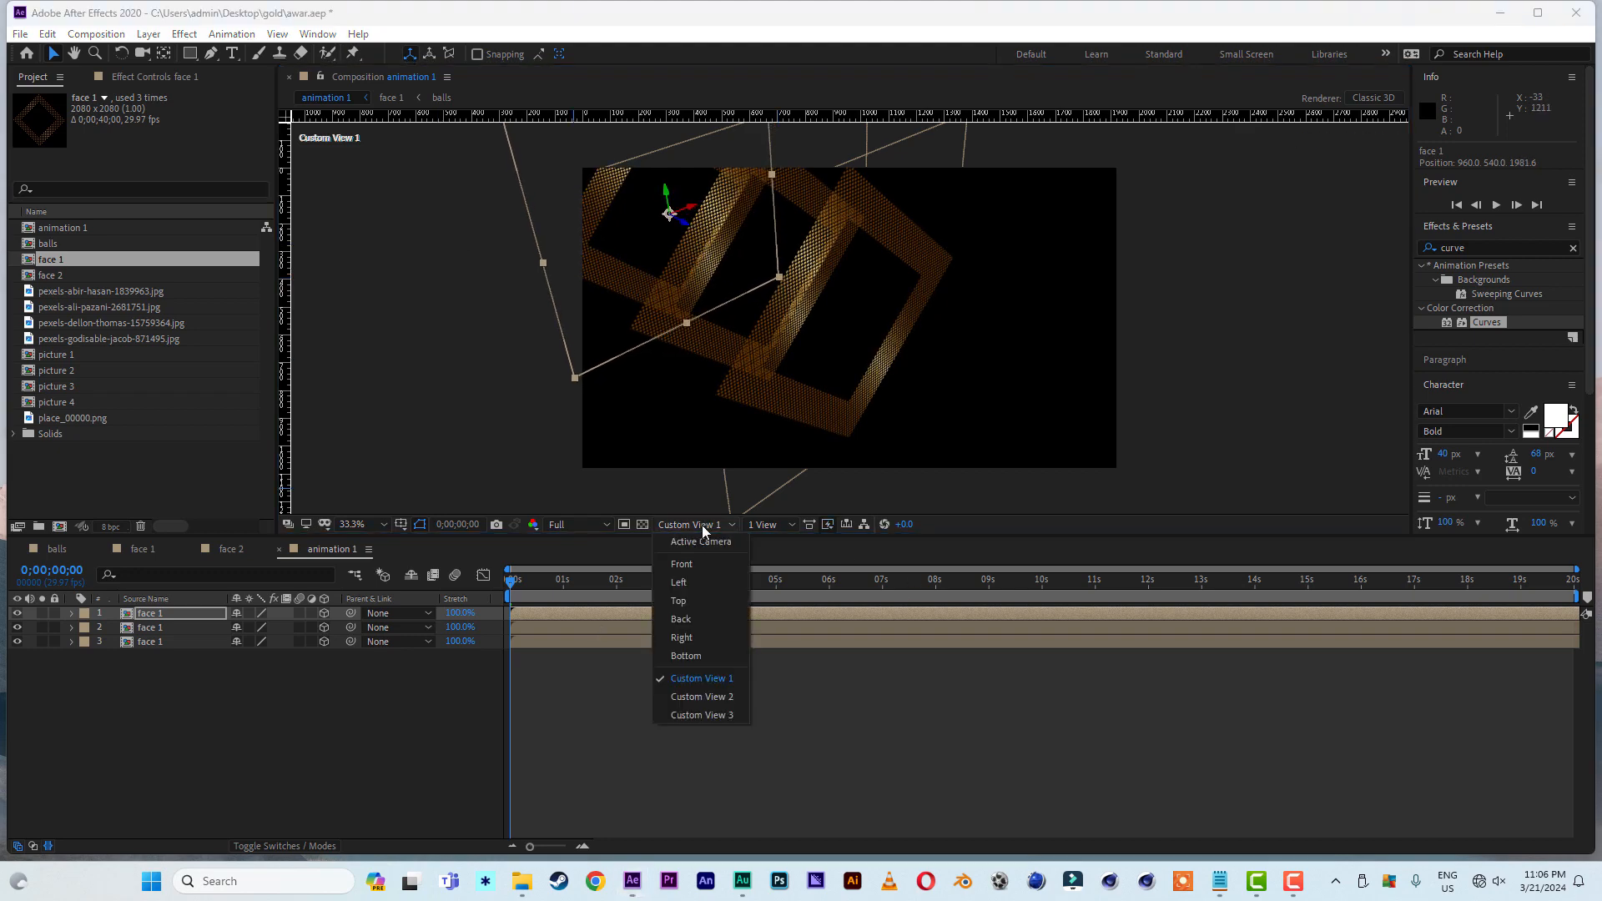
click(703, 539)
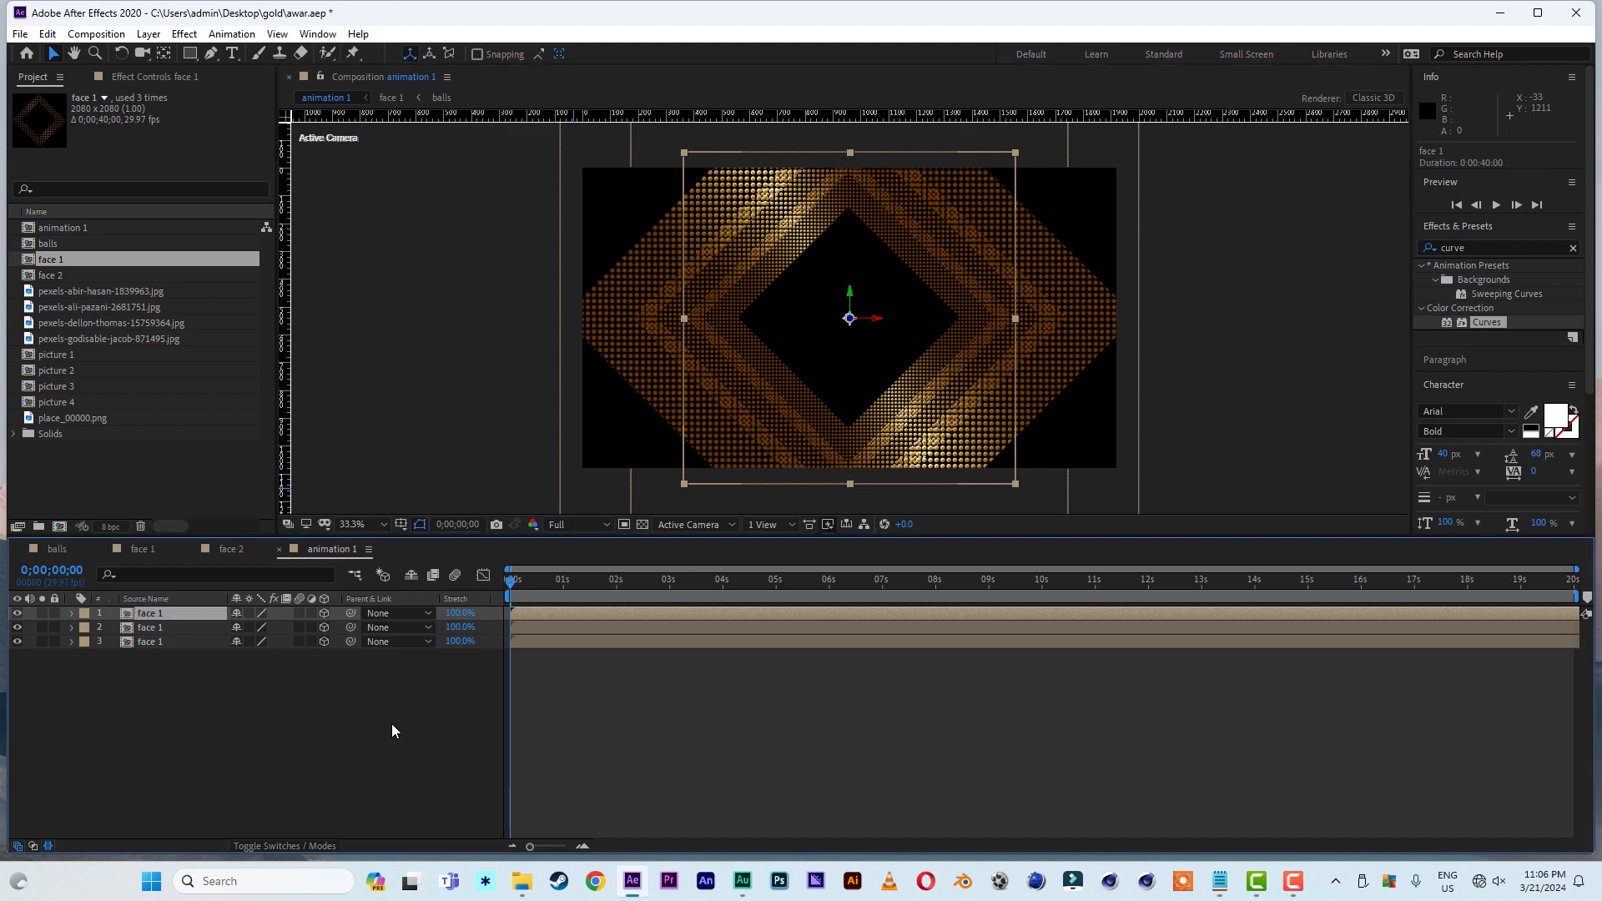
key(p)
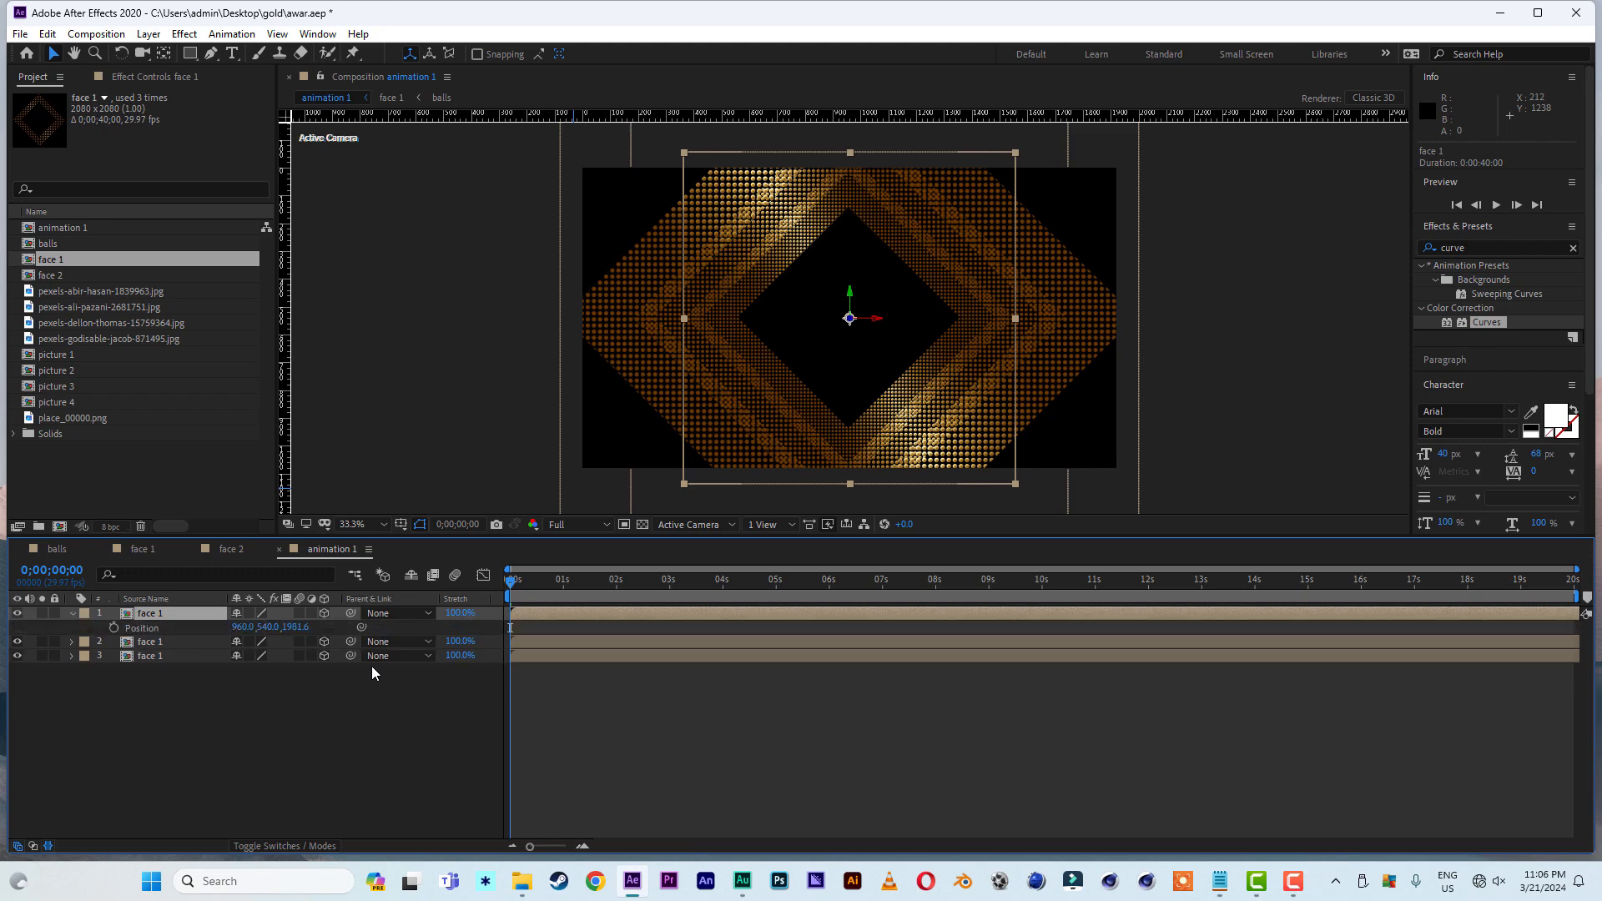
drag(297, 630, 788, 647)
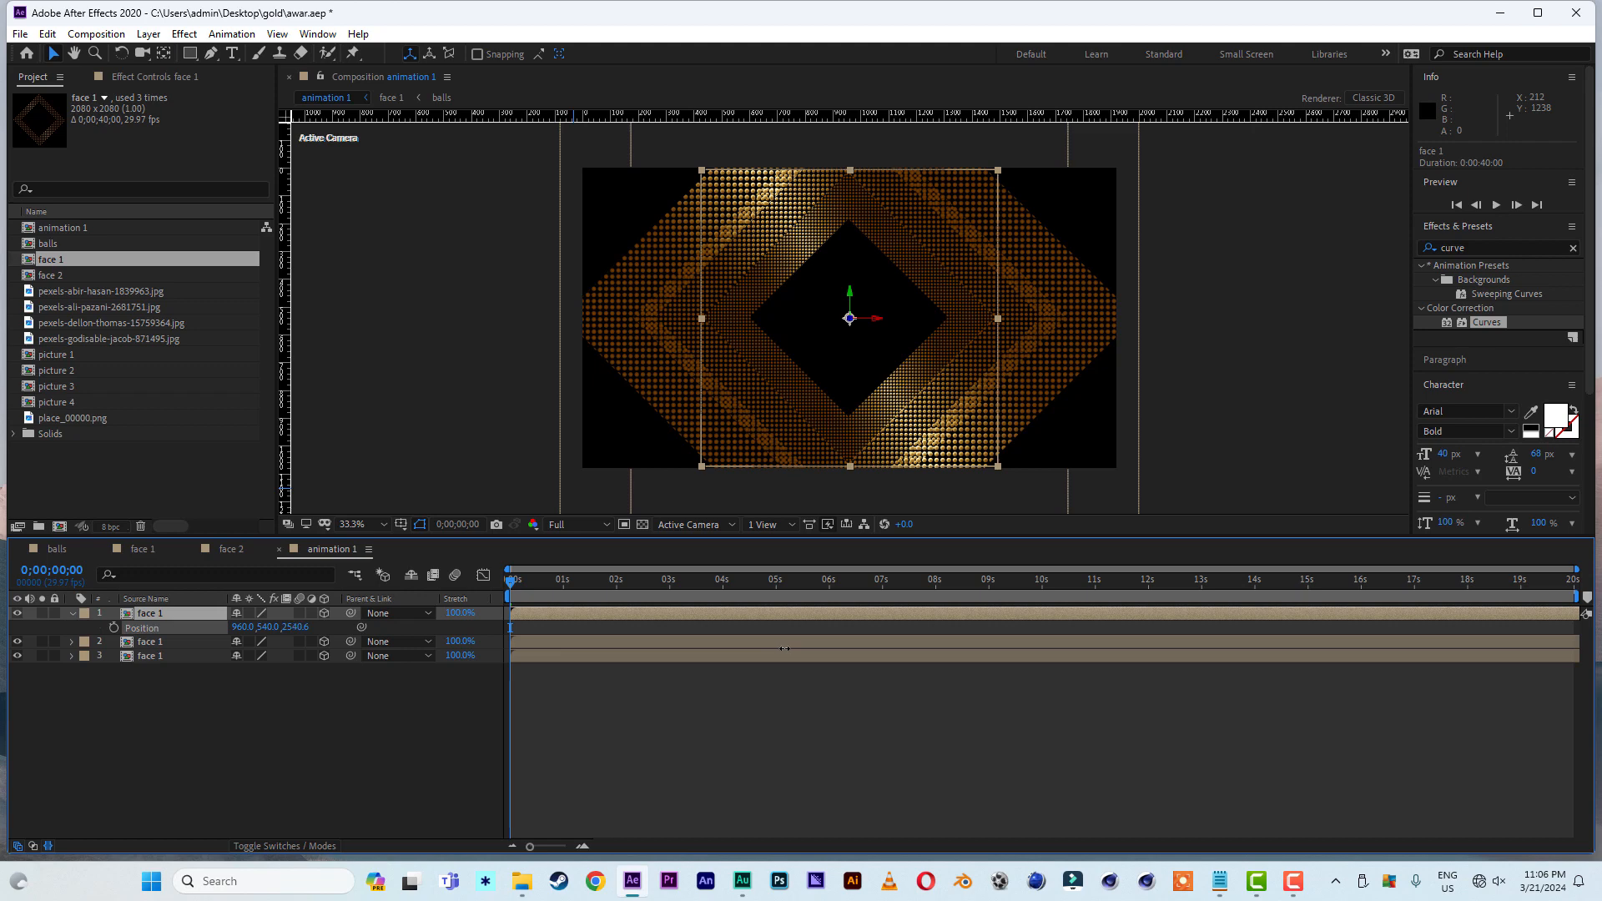
click(148, 642)
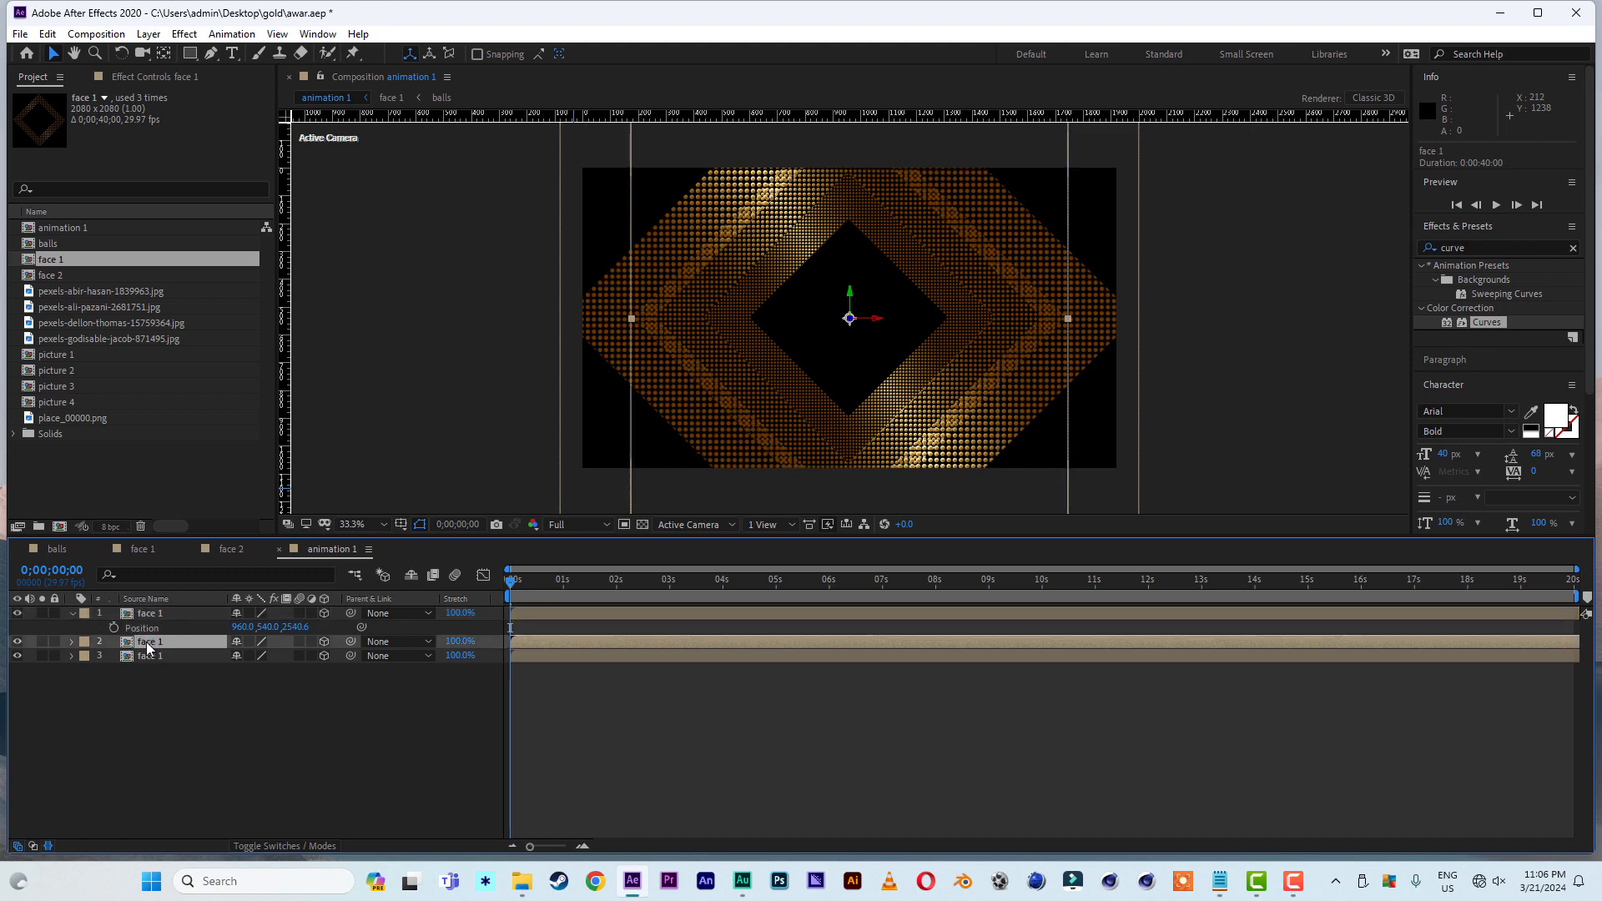
key(p)
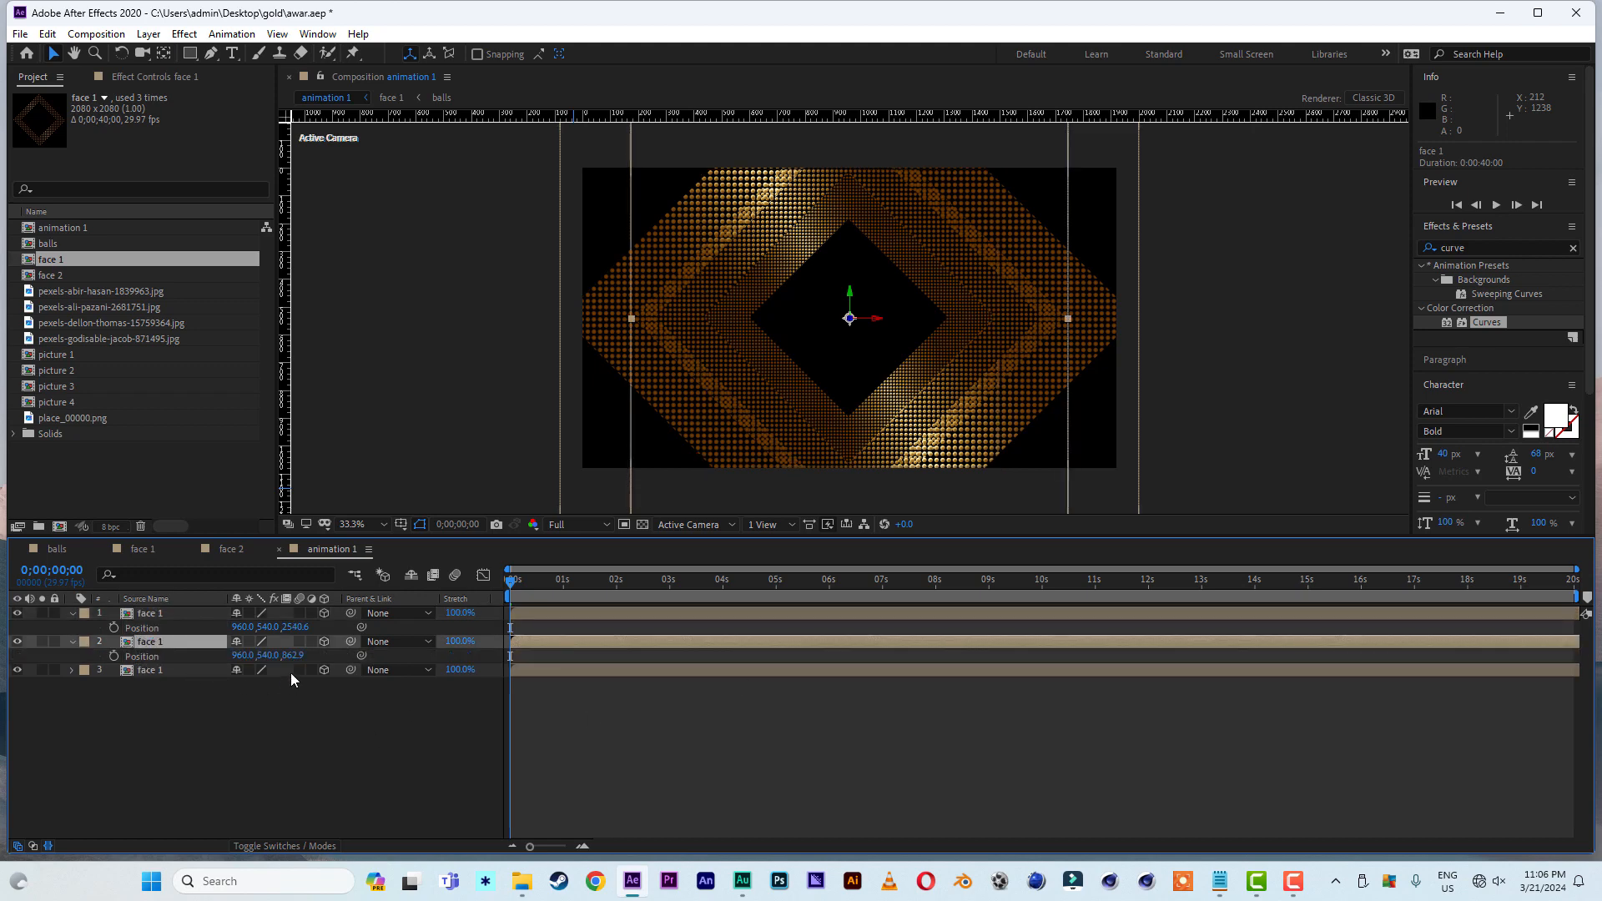
drag(292, 657, 642, 683)
drag(302, 629, 756, 662)
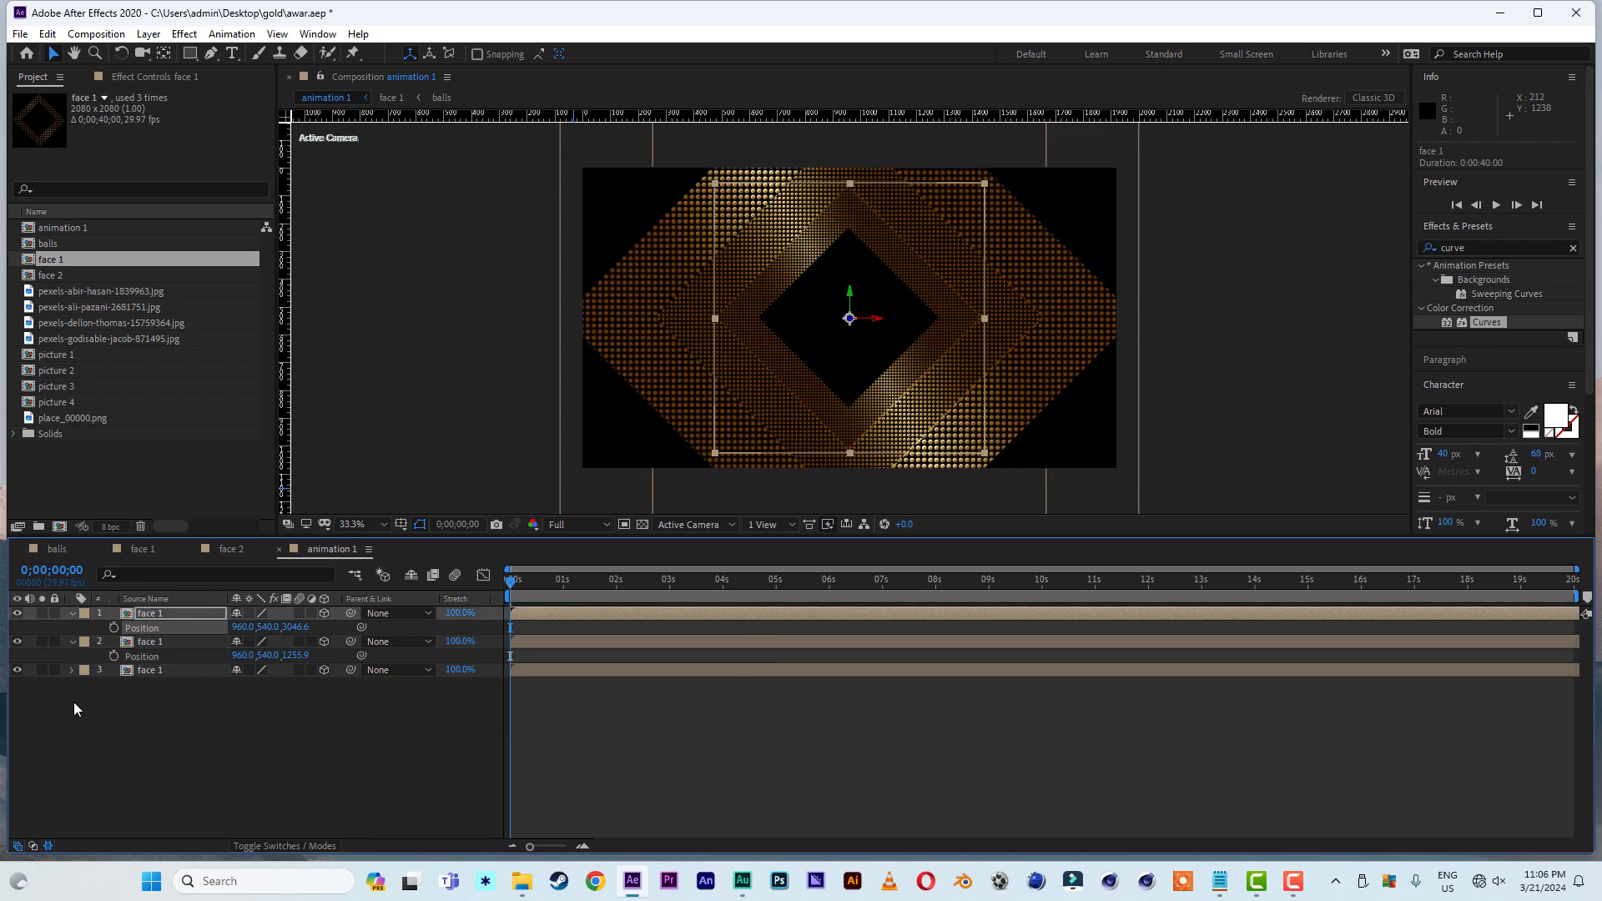
click(73, 614)
click(74, 629)
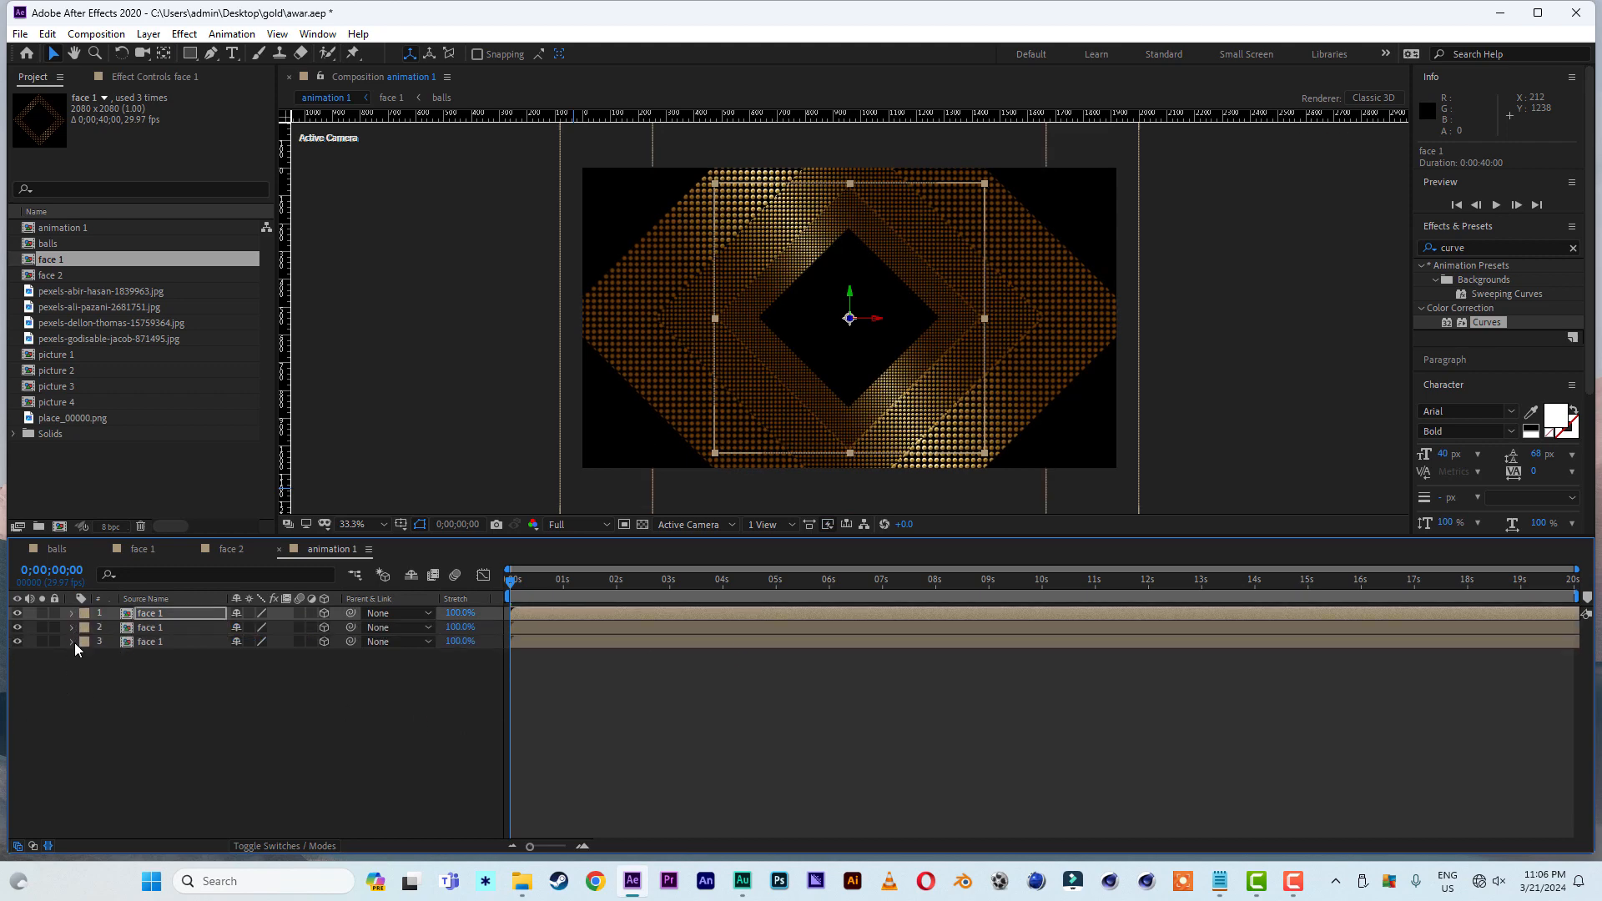
click(72, 642)
click(74, 642)
- Duplicate the bottom face 1 layer and replace the copy with face 2, placed at the top of the layer stack
click(164, 643)
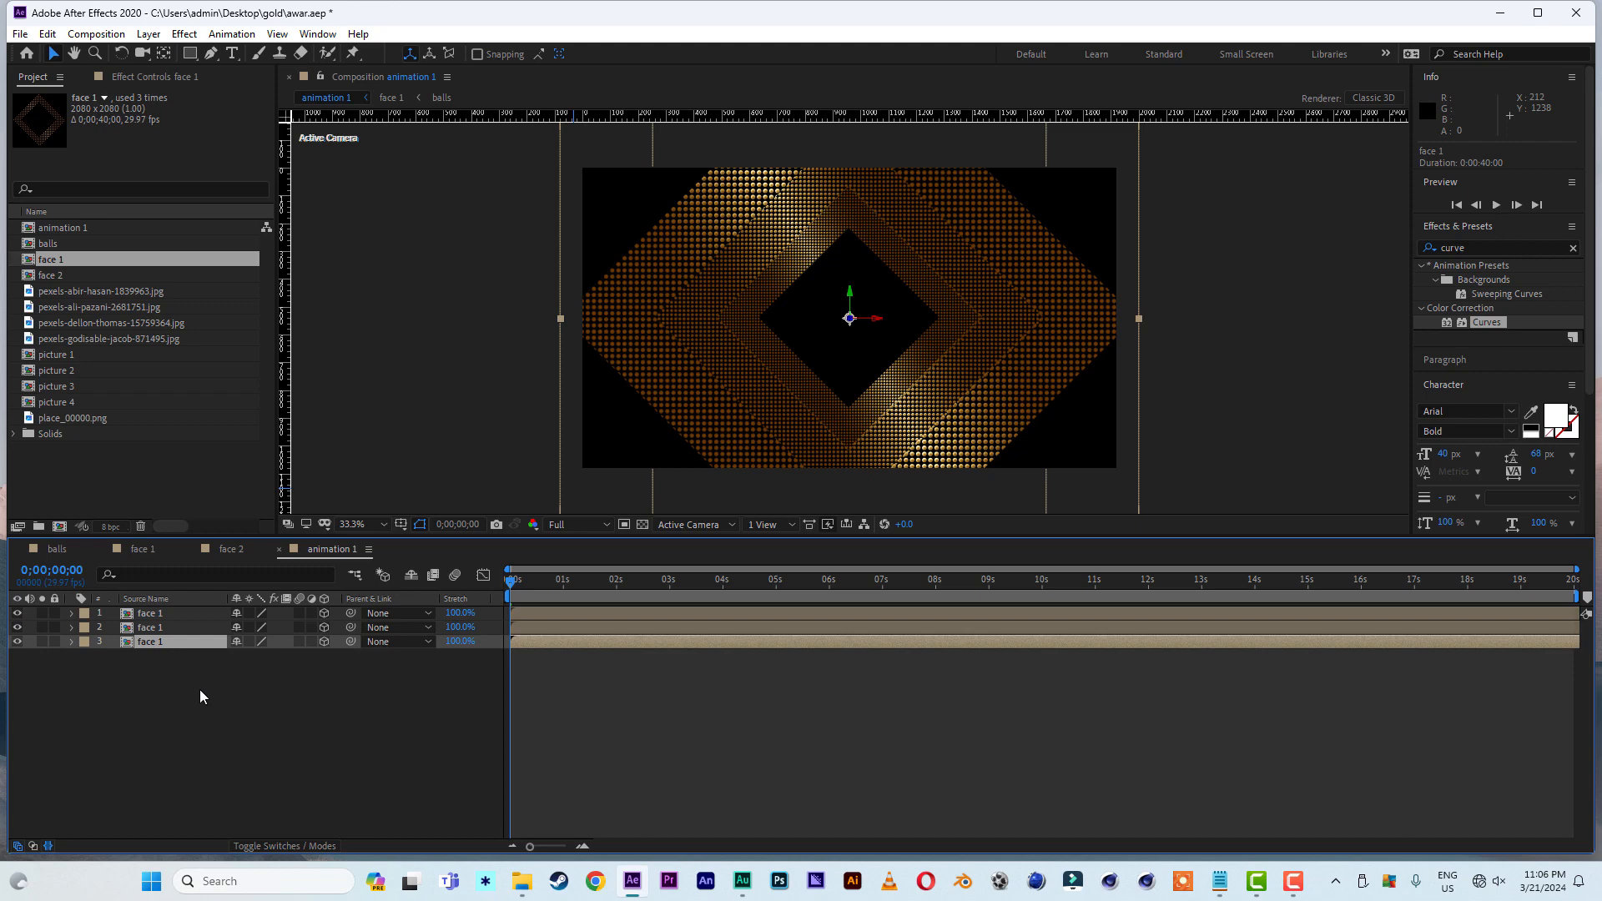
key(ctrl+d)
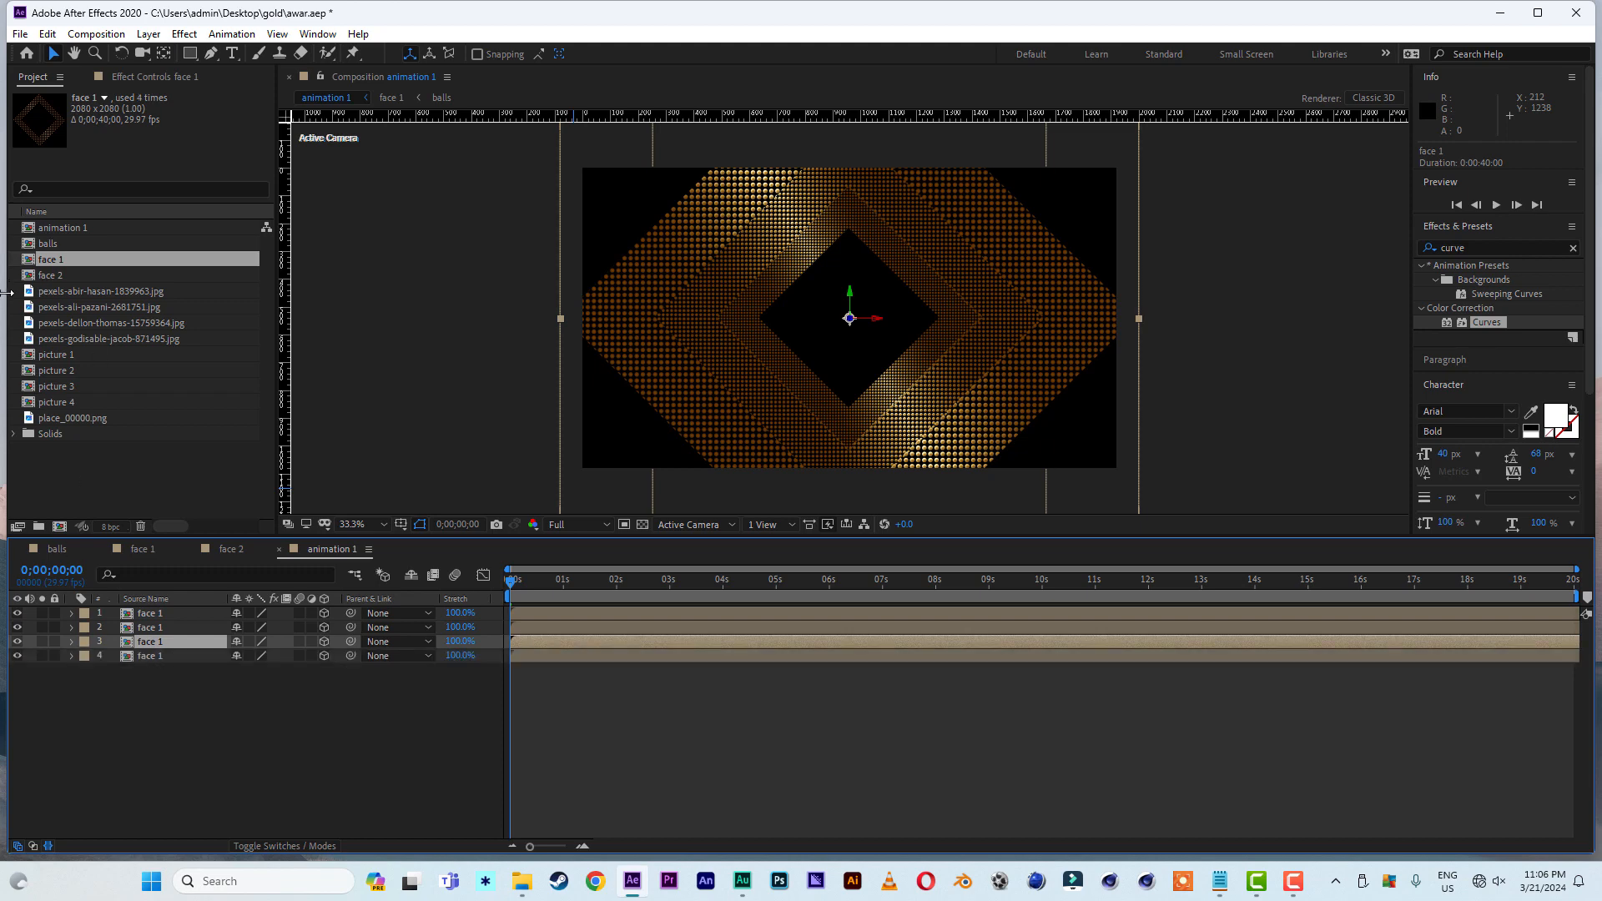
click(57, 277)
drag(57, 278, 166, 644)
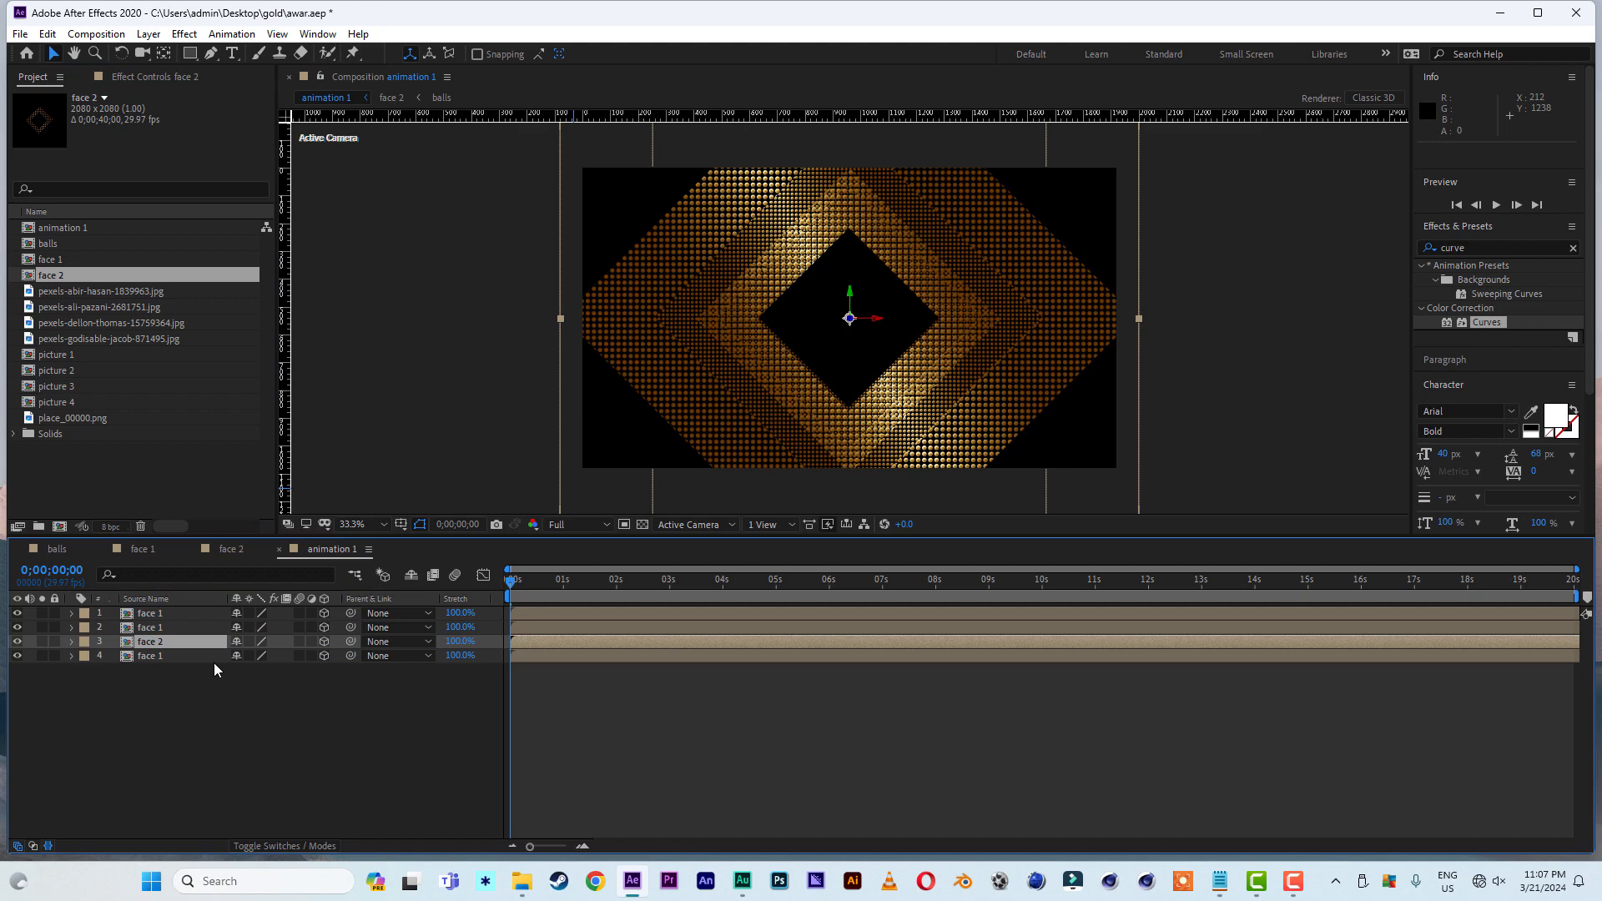
drag(154, 645, 151, 616)
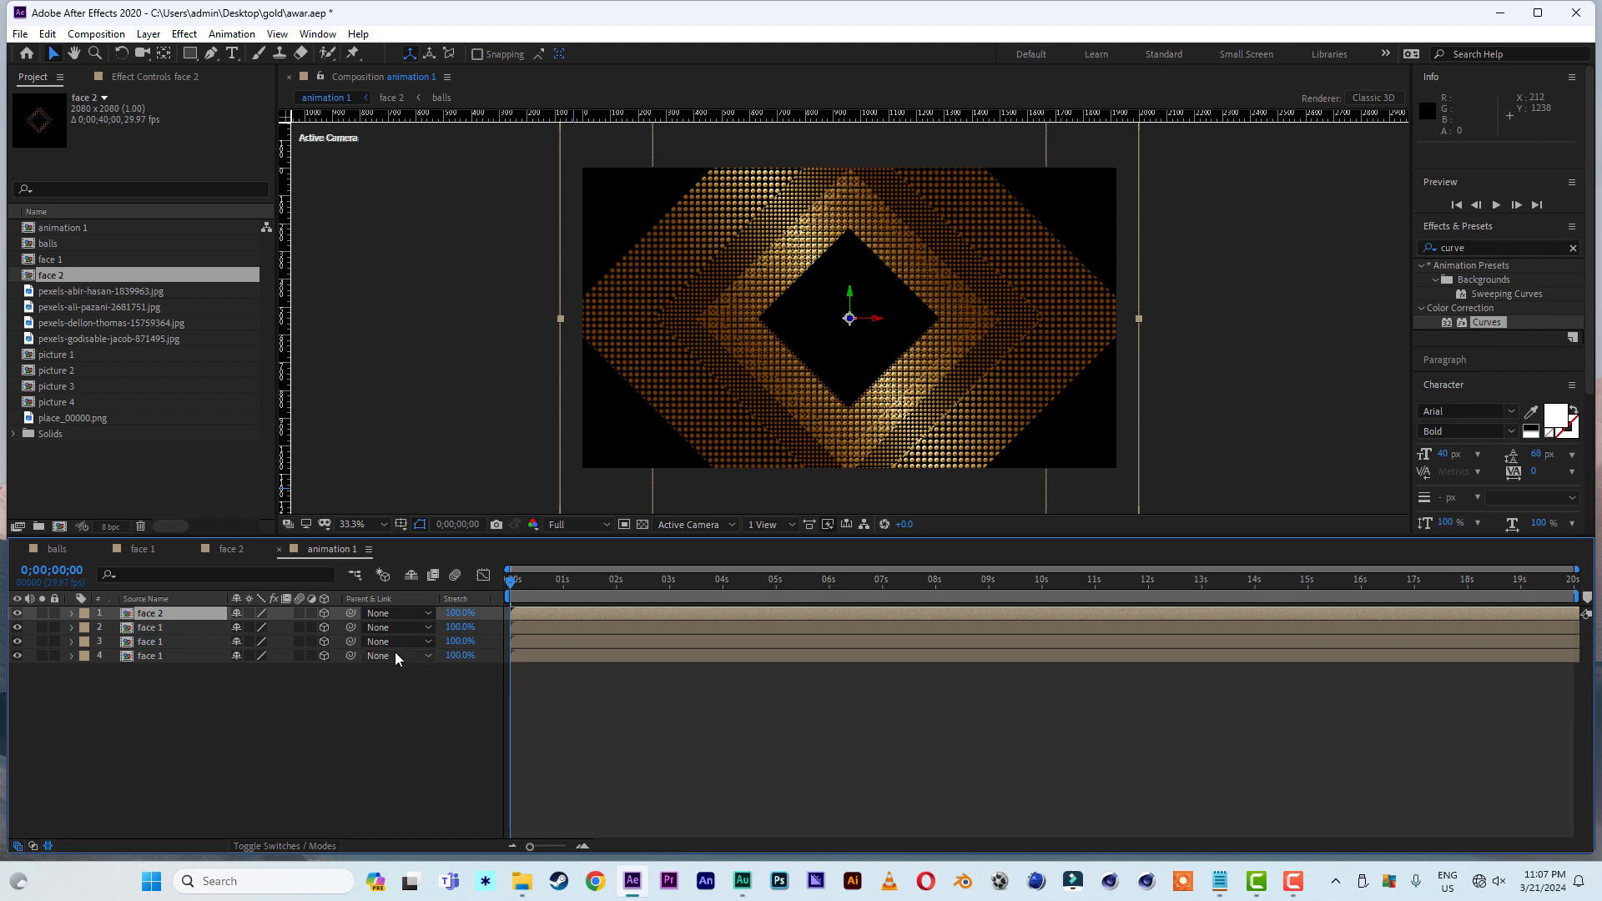
- Move the face 2 layer toward the viewer to a Z position of -833
key(p)
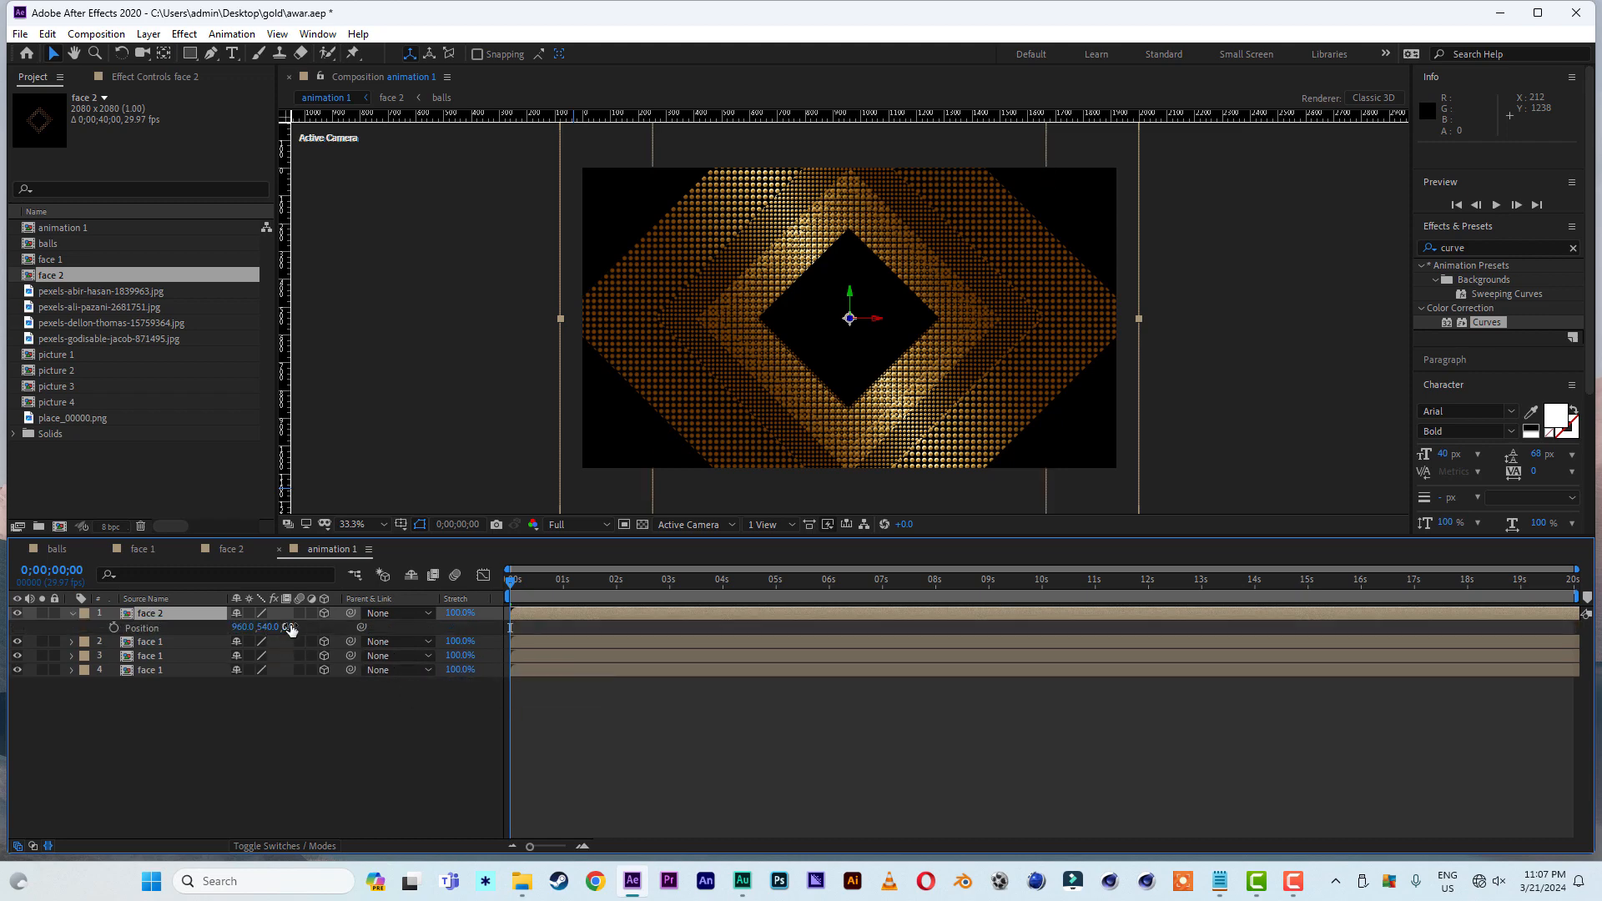
drag(288, 627, 49, 627)
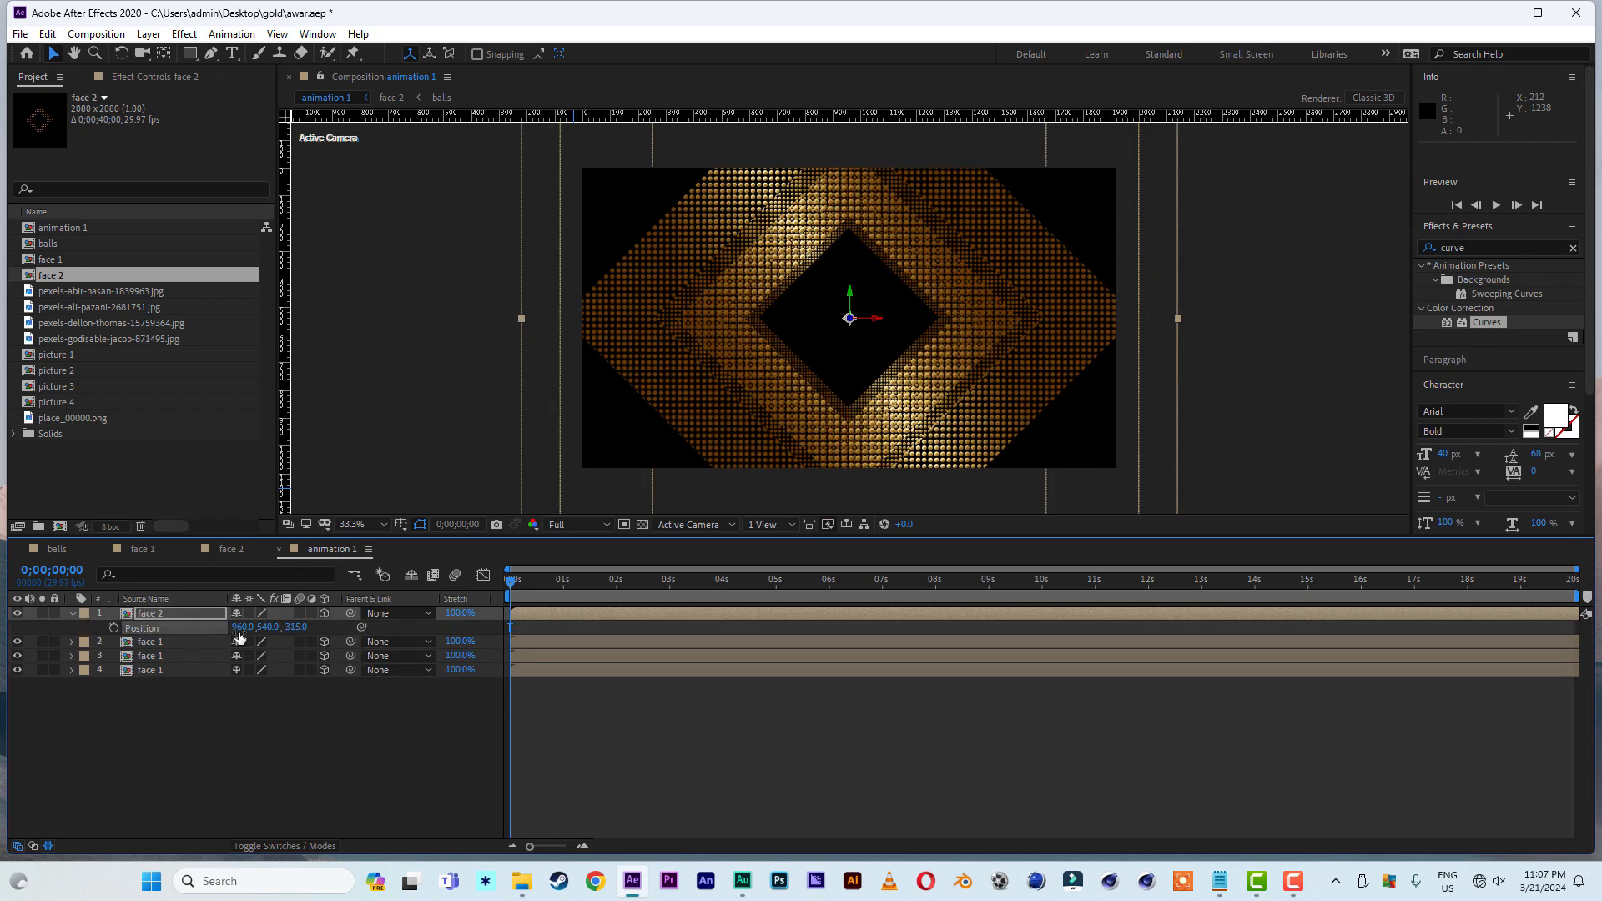
drag(292, 627, 156, 632)
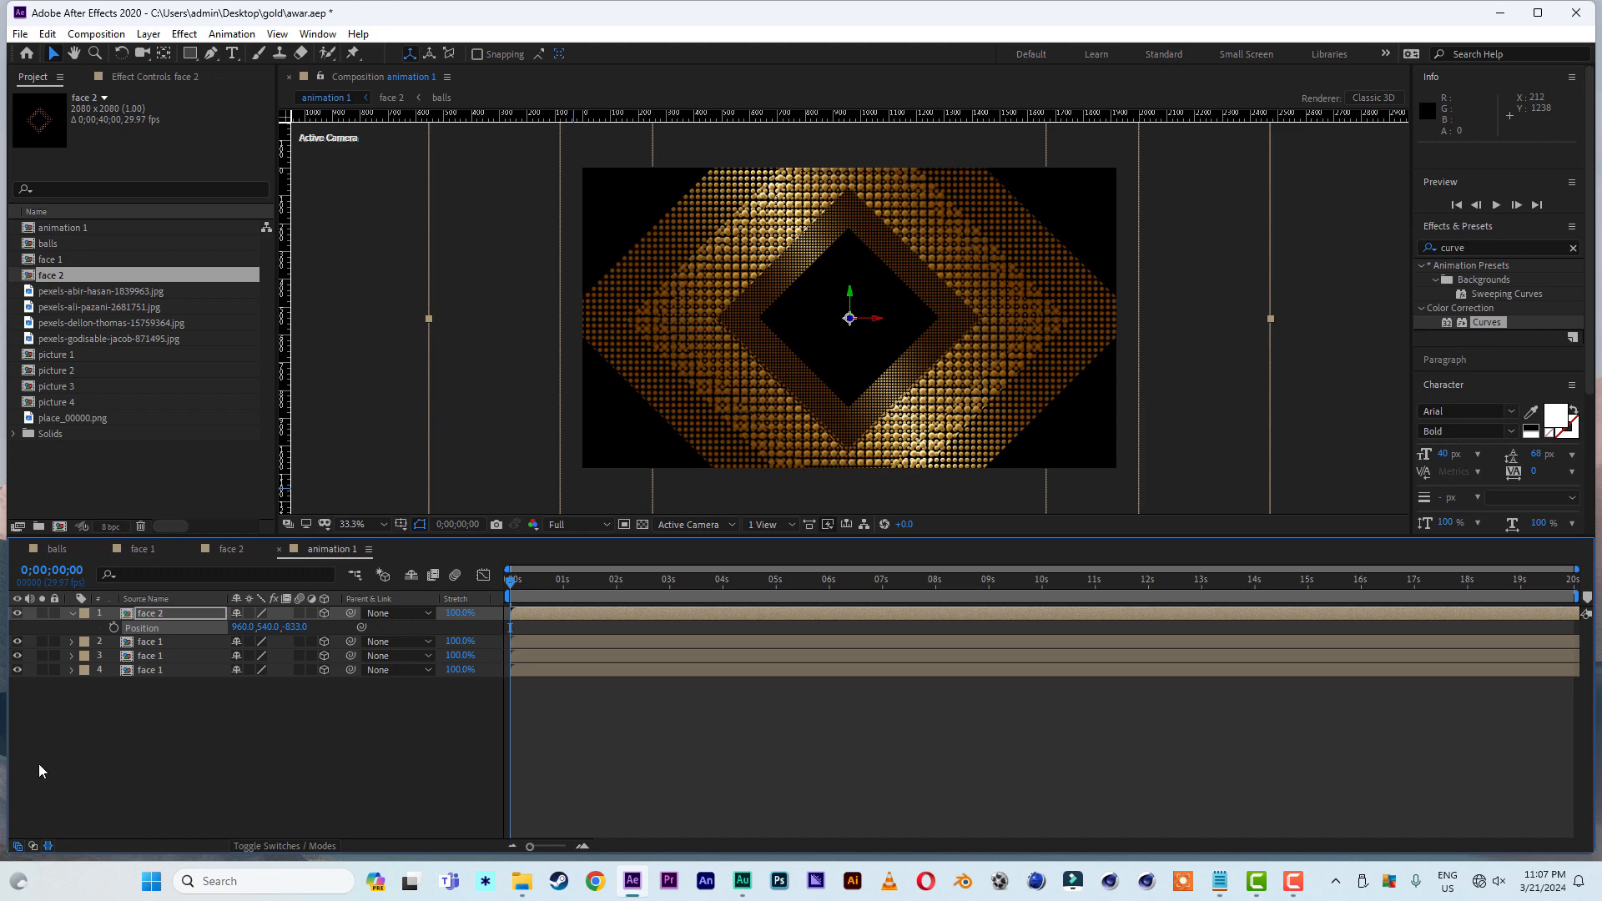
- Add a two-node 35mm camera named Camera 1 to the animation 1 composition
right_click(162, 741)
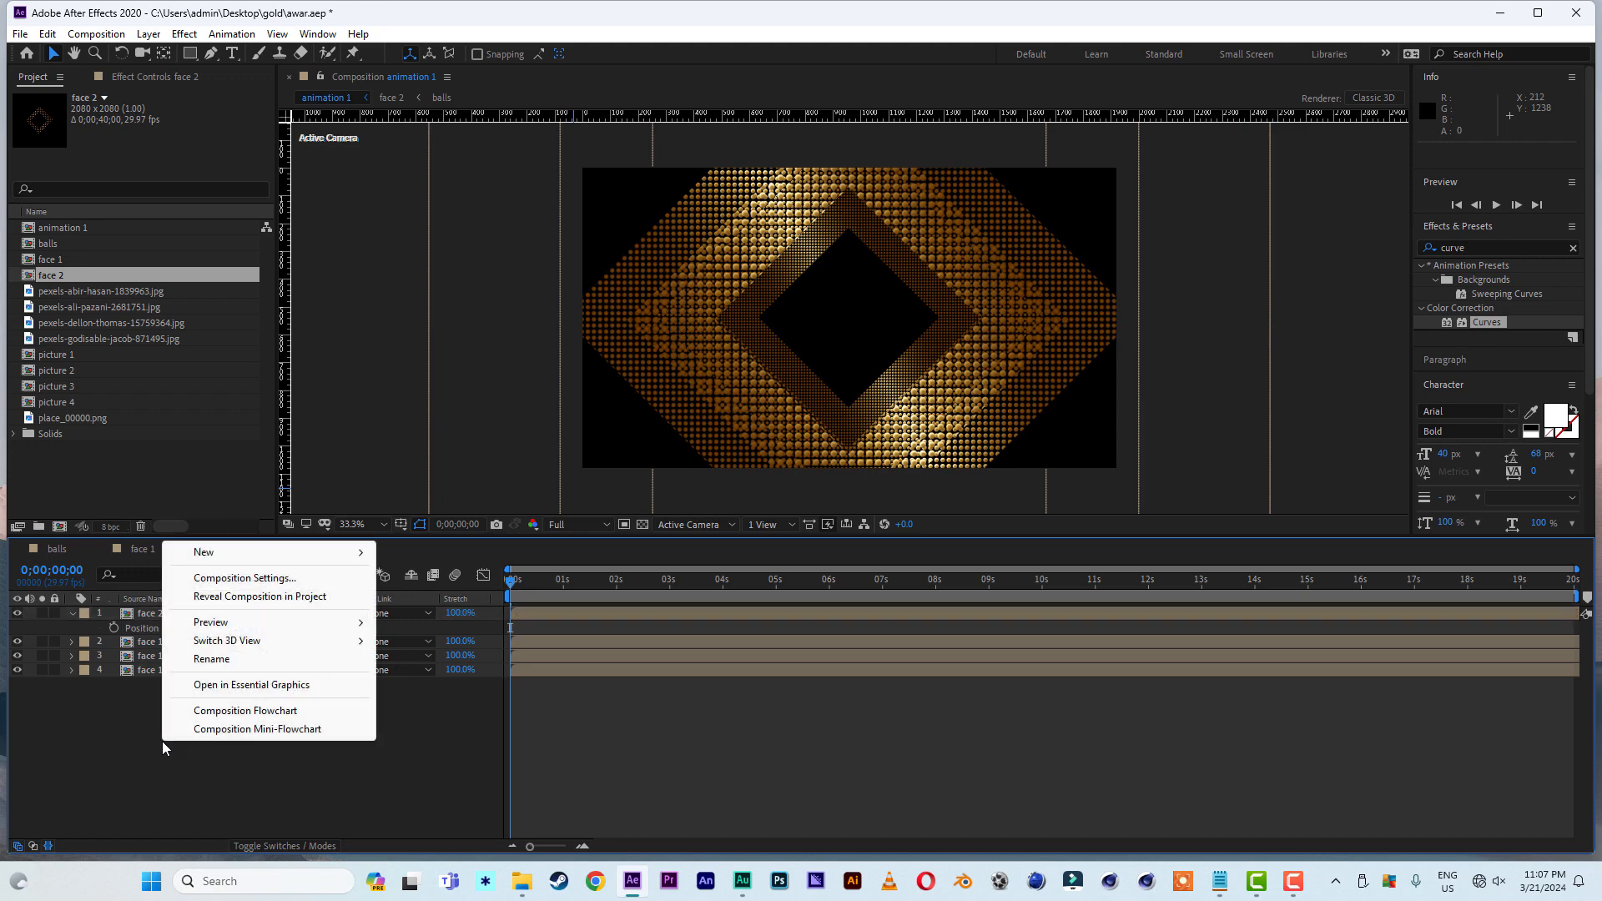
mouse_move(222, 552)
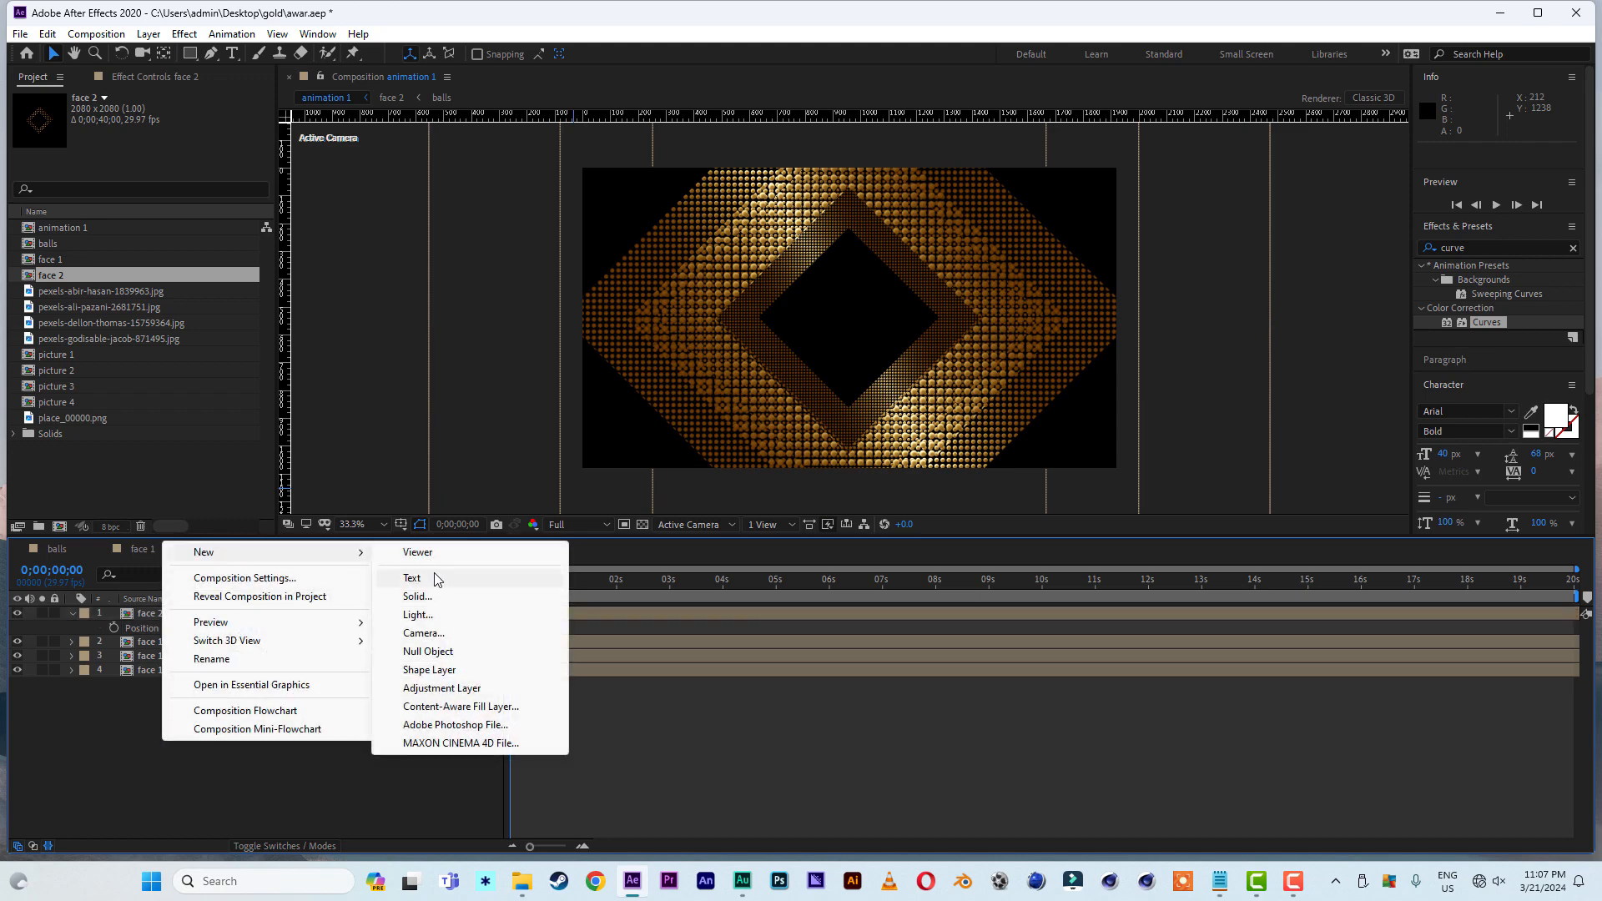
click(430, 636)
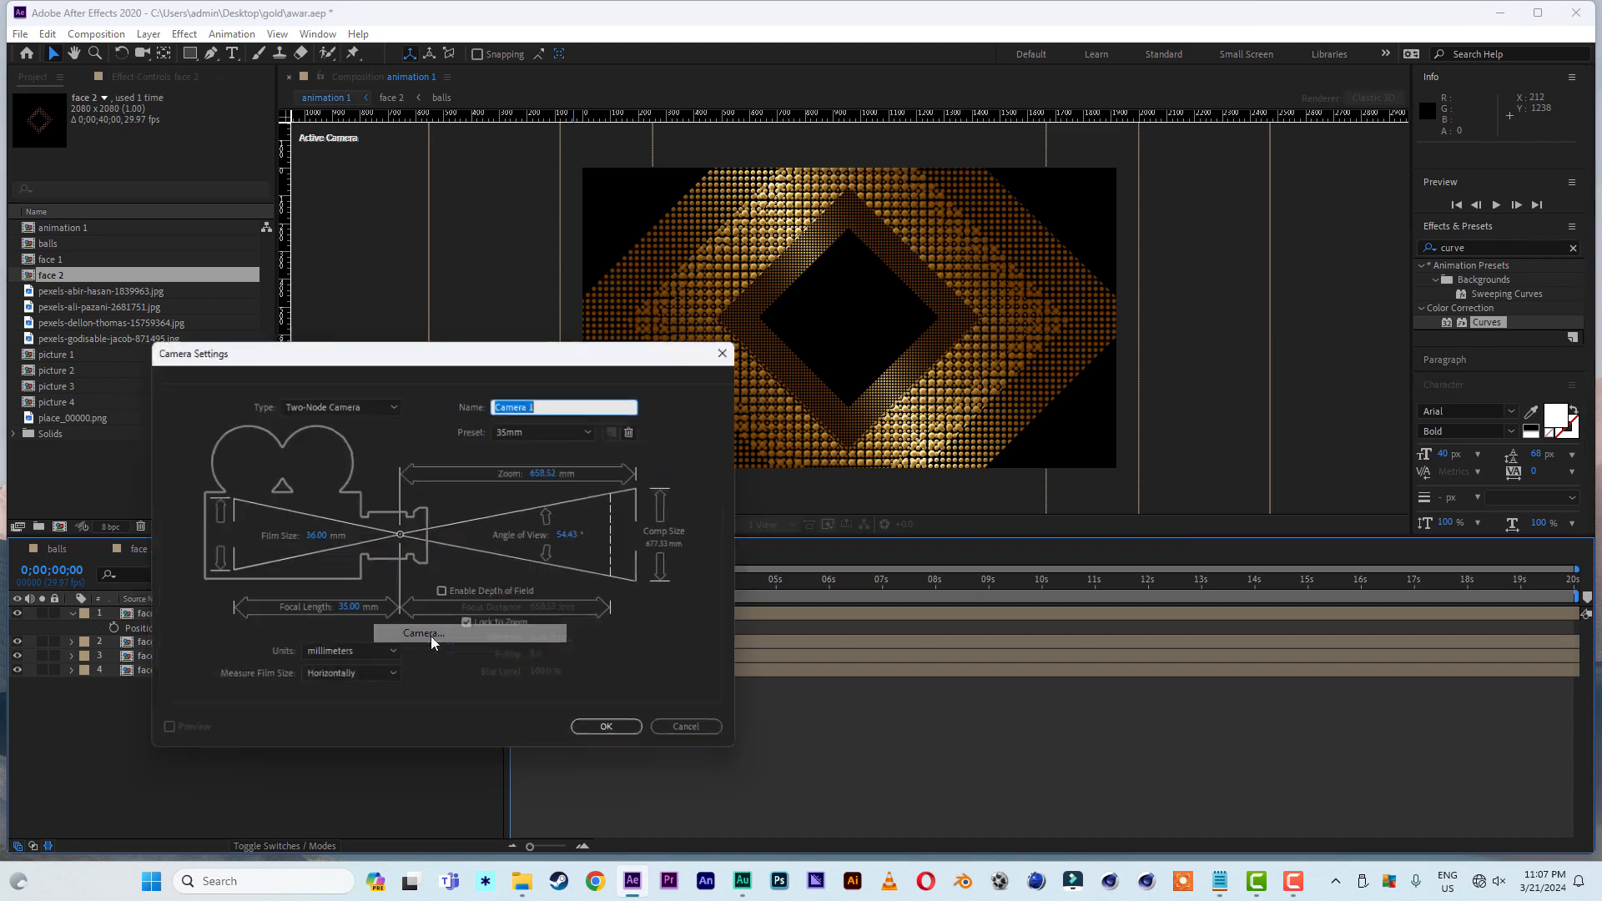
click(617, 736)
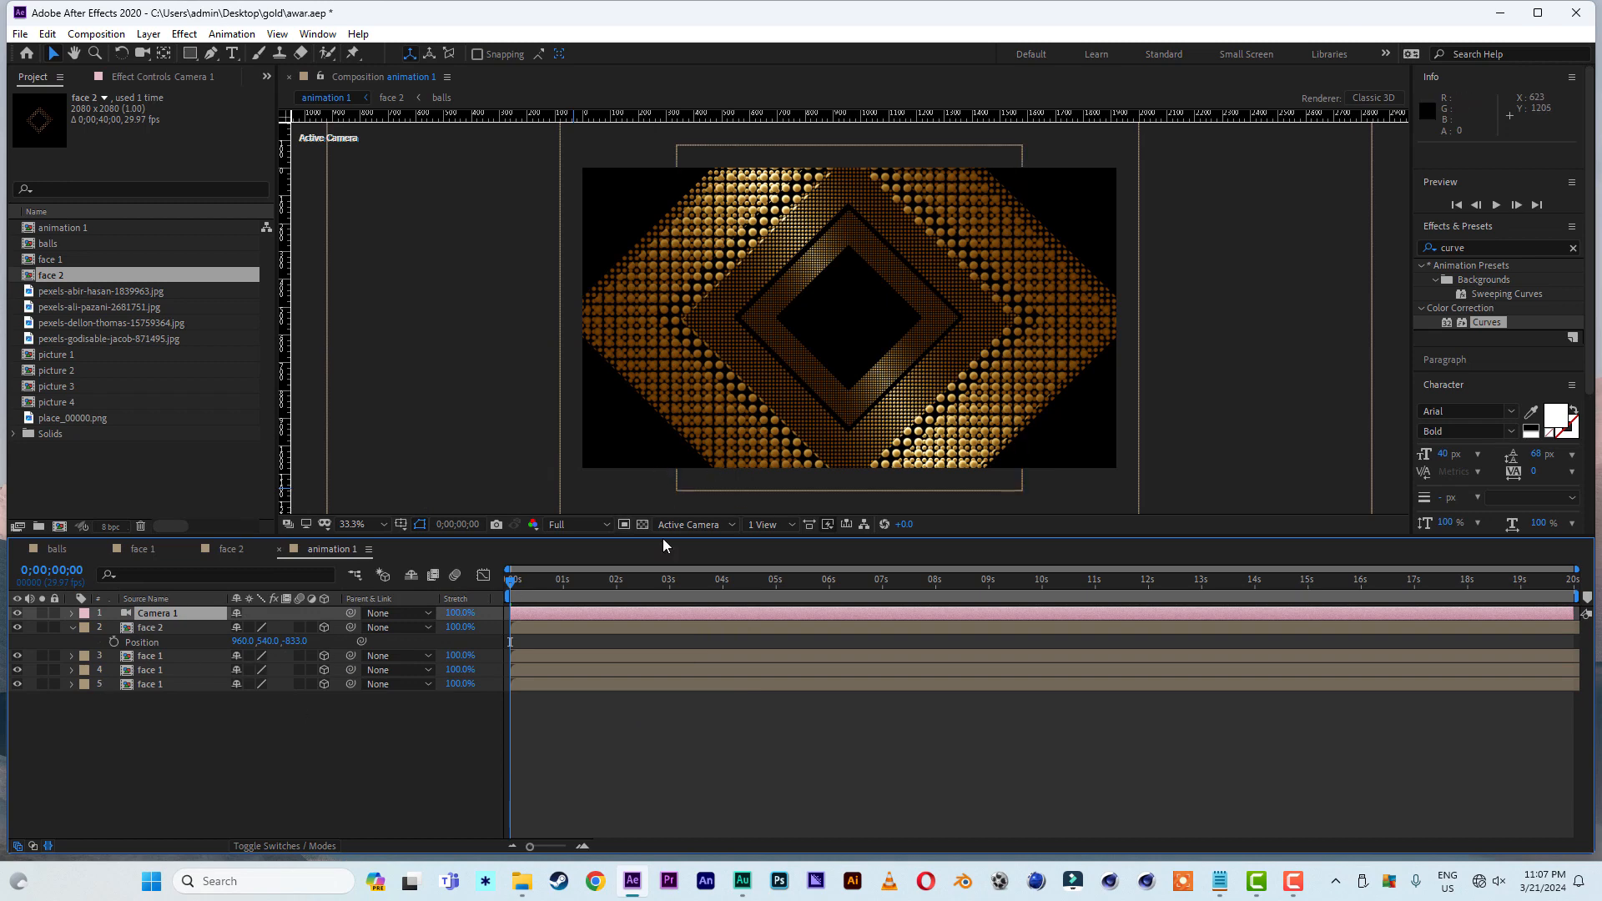
- Using Custom View 1, move all four face layers back together by about 529 along Z, and return to the Active Camera view
drag(103, 714, 160, 630)
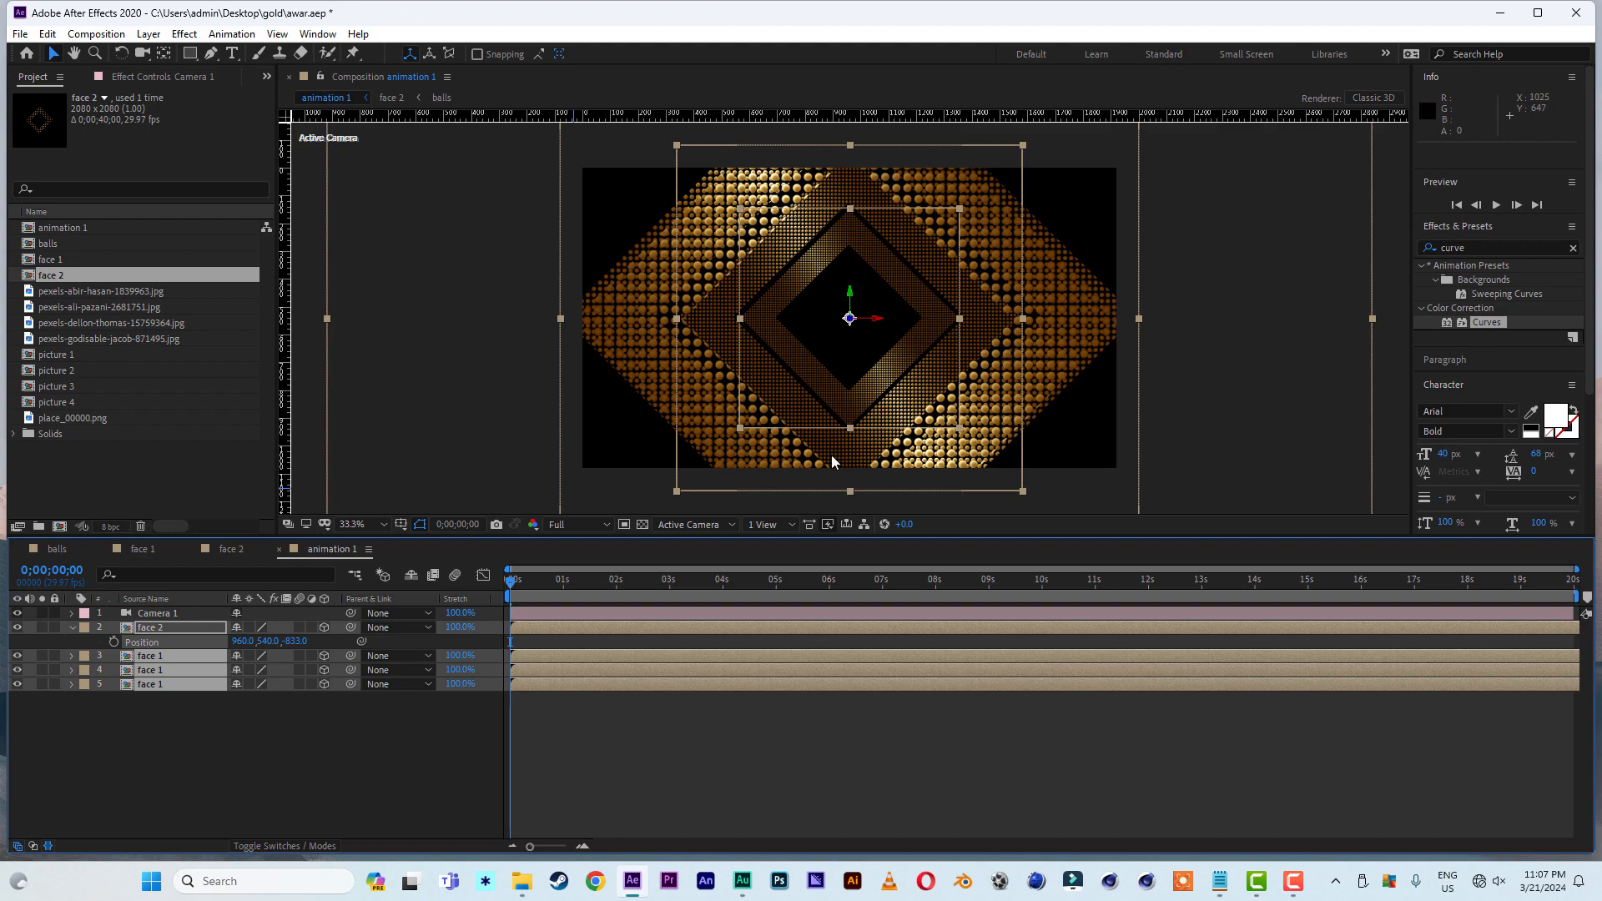
click(723, 524)
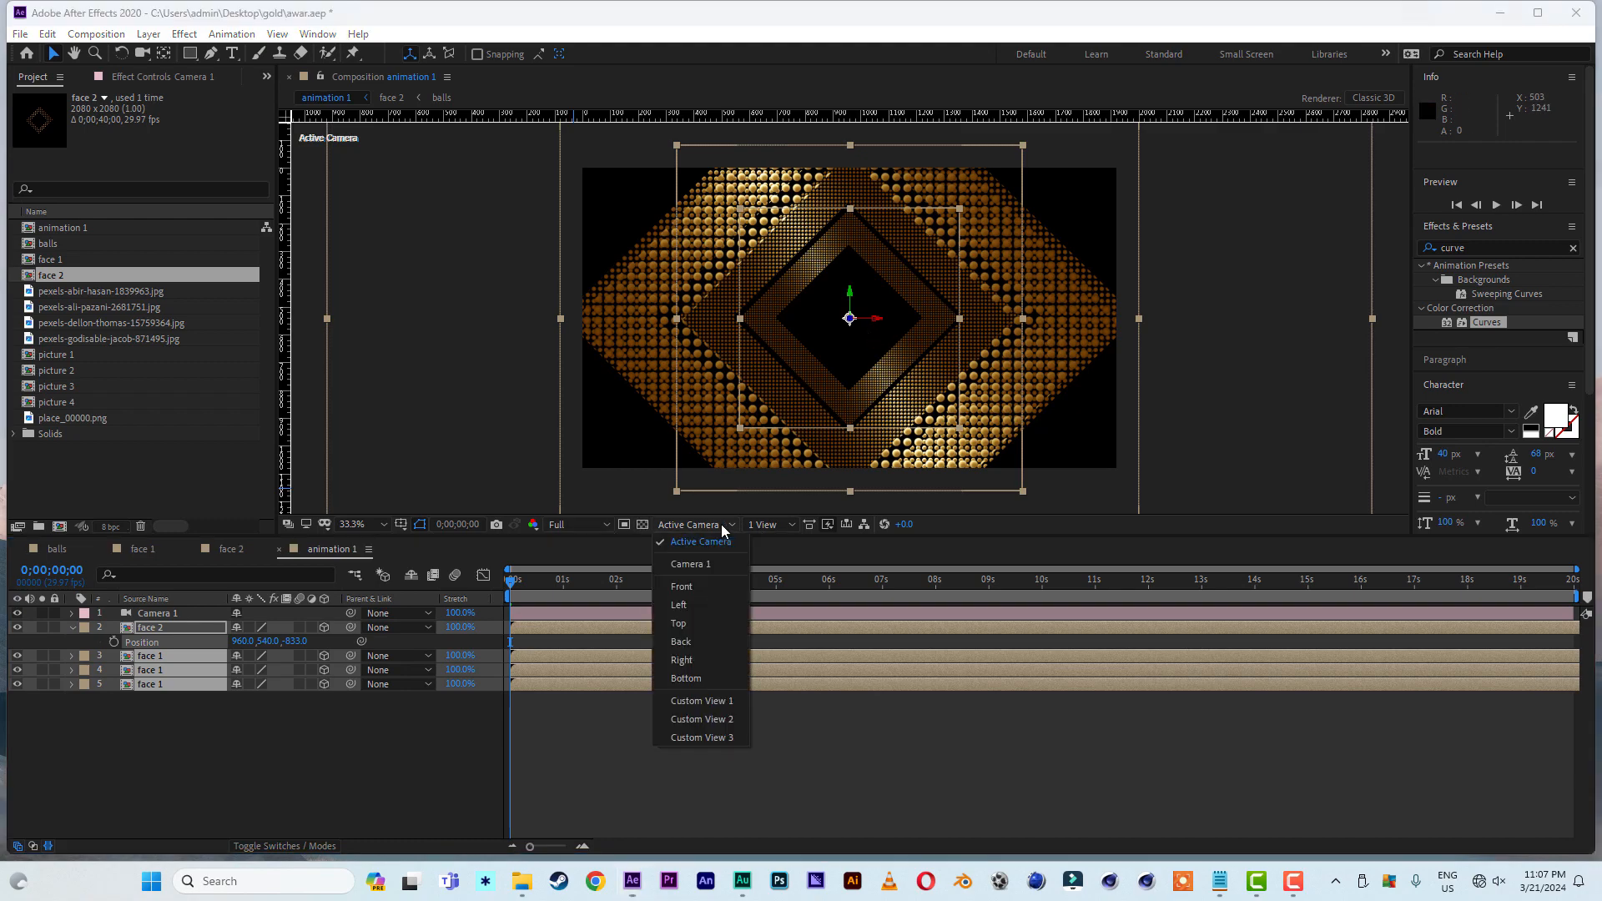
click(690, 696)
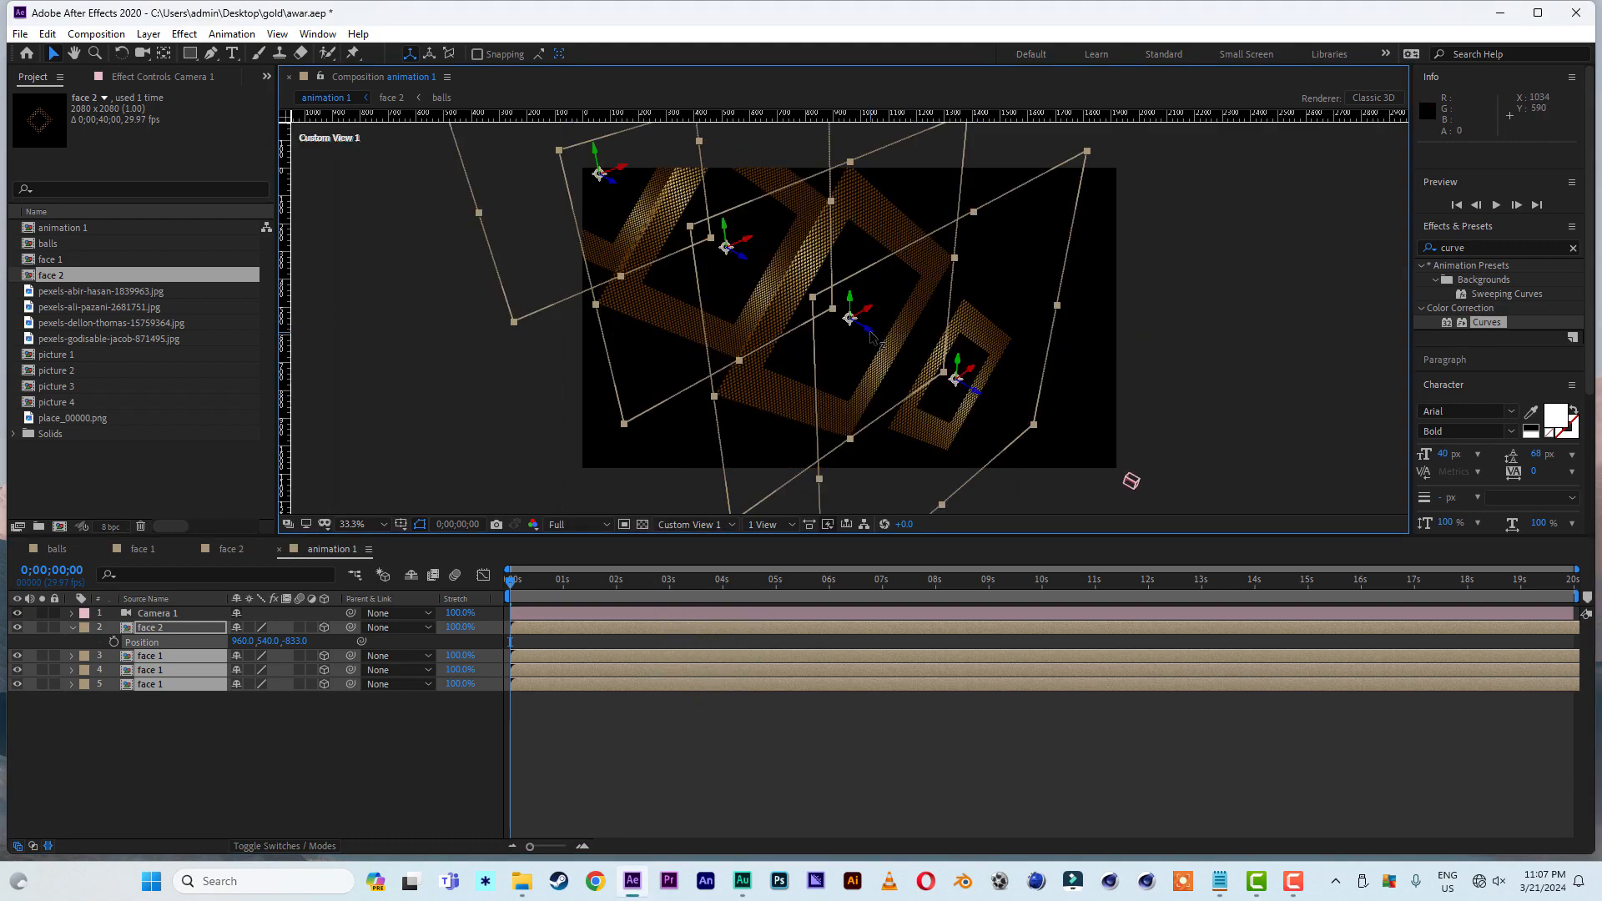
drag(870, 337, 701, 478)
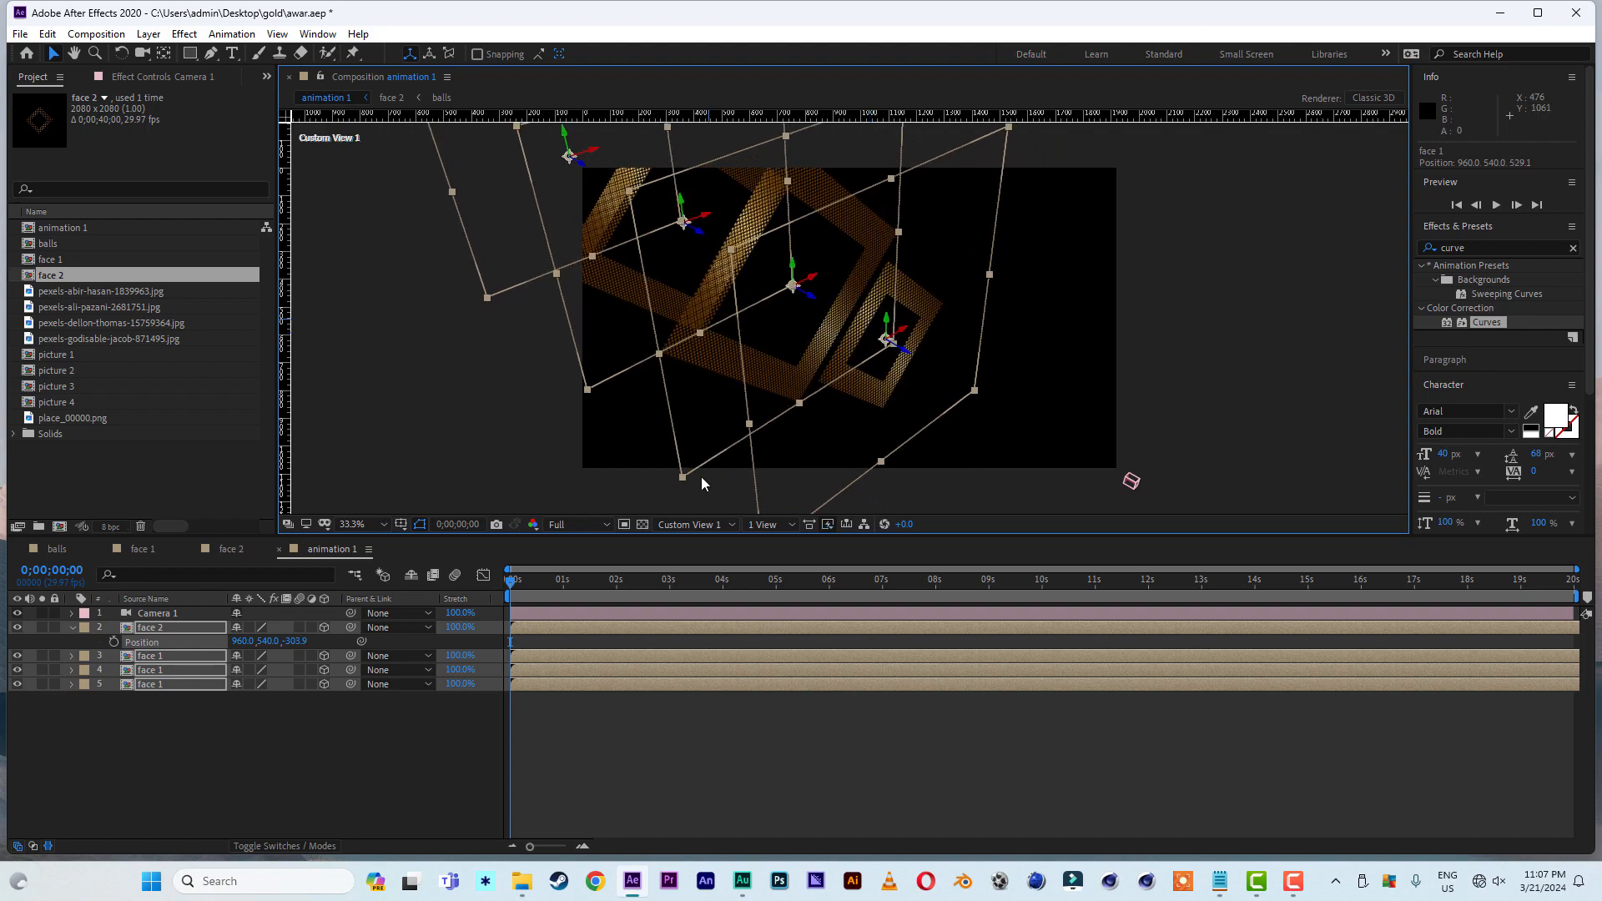
click(690, 525)
click(690, 549)
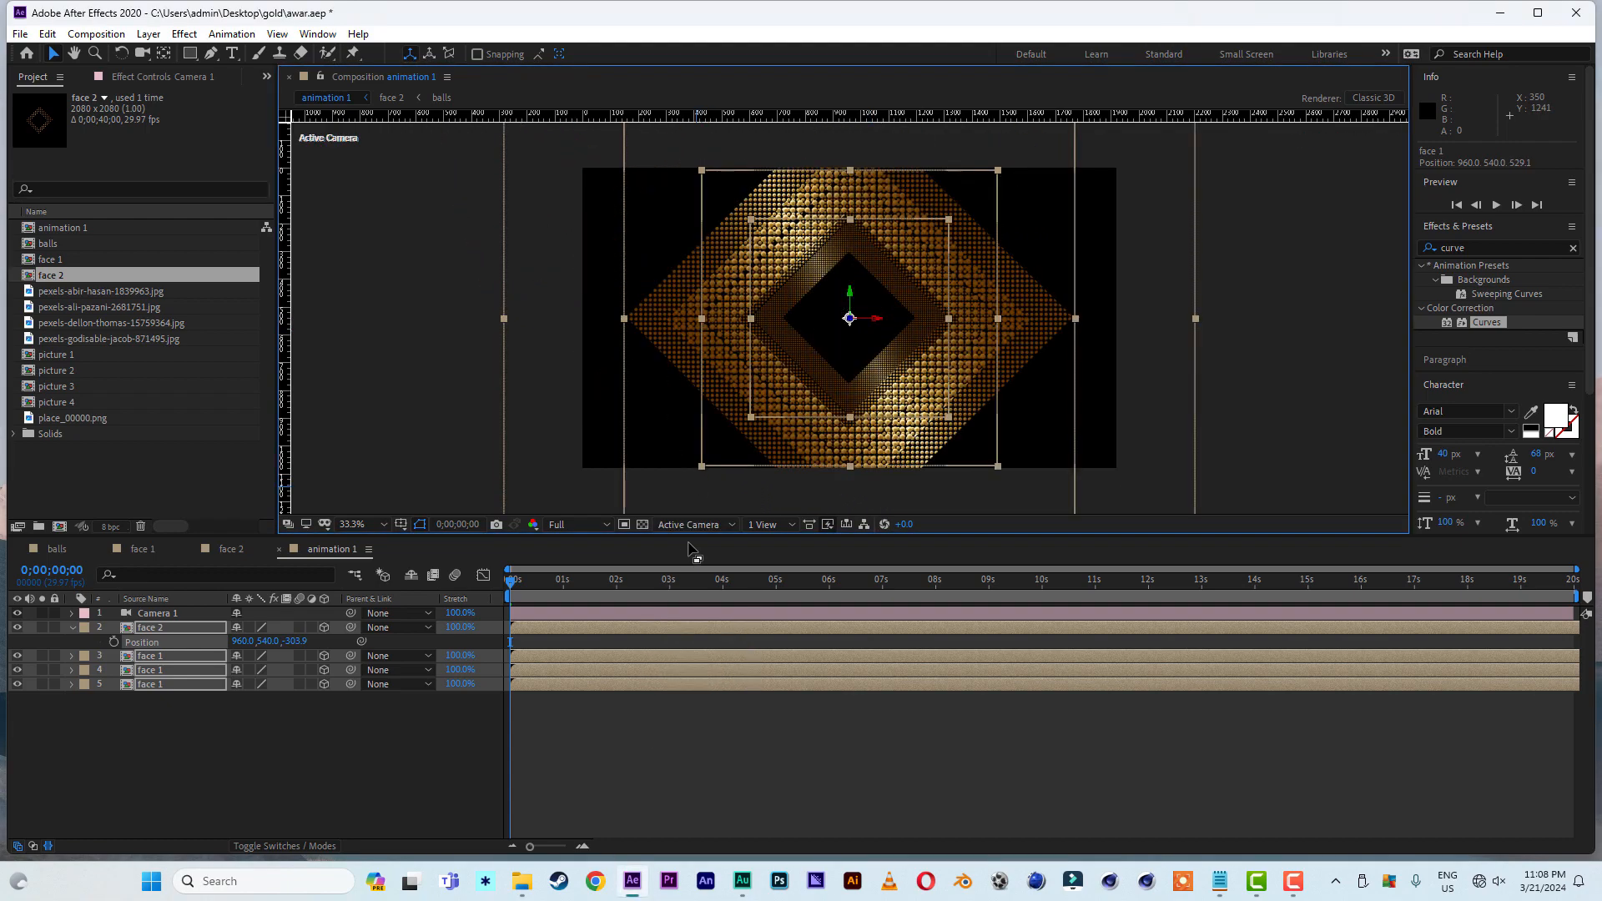
click(111, 815)
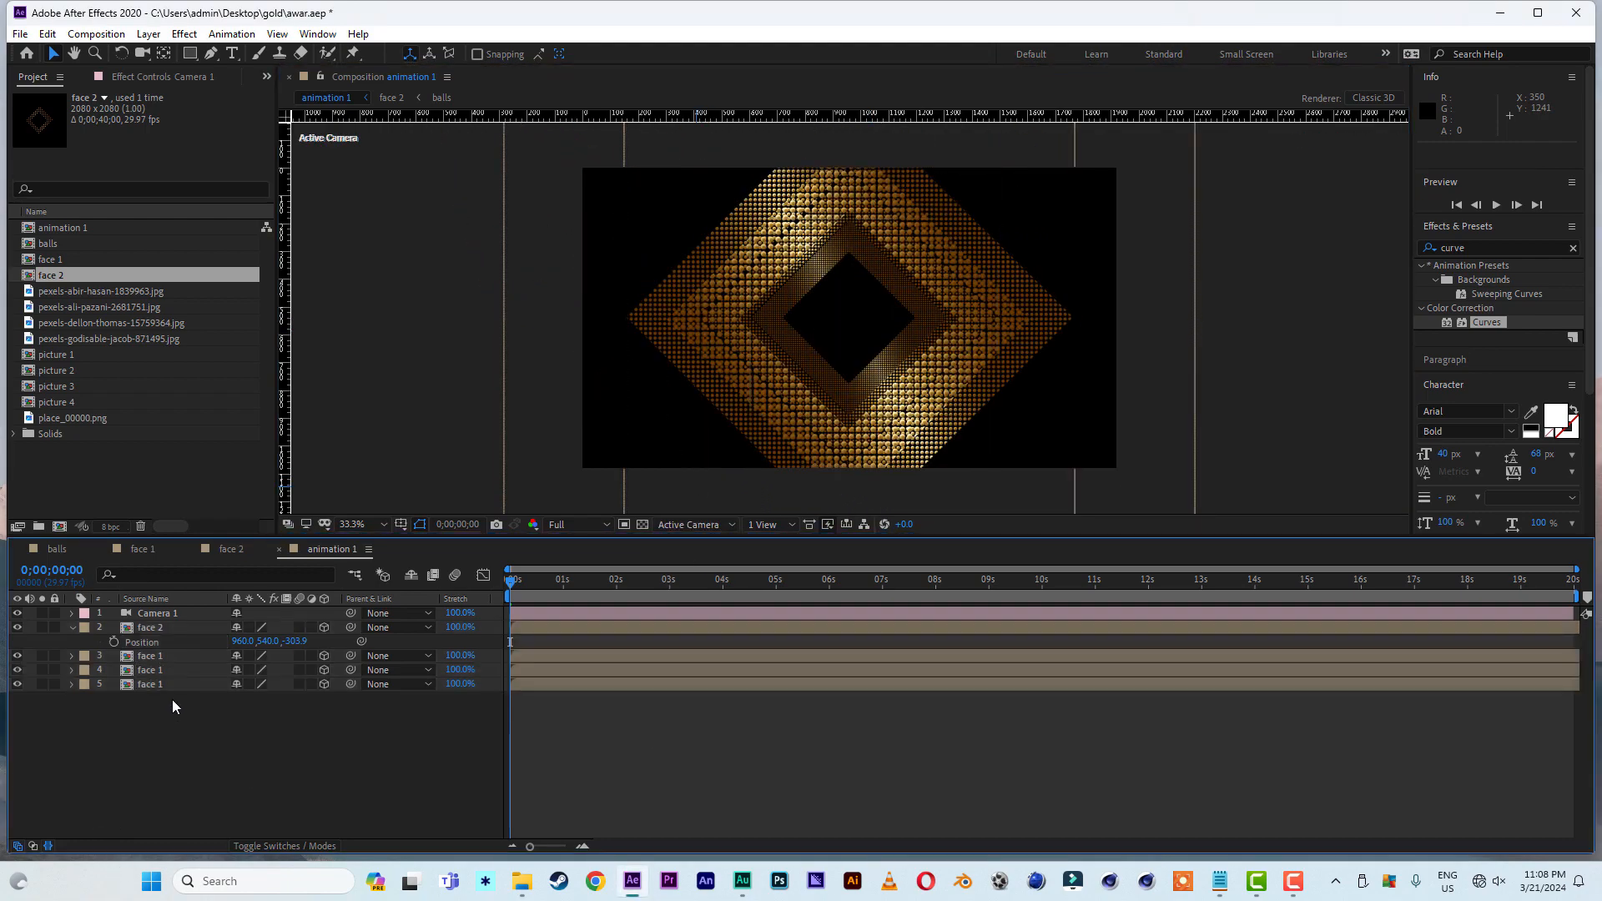
- Scale the bottom face 1 layer to 168% and the face 1 layer directly above it to 178%
click(170, 690)
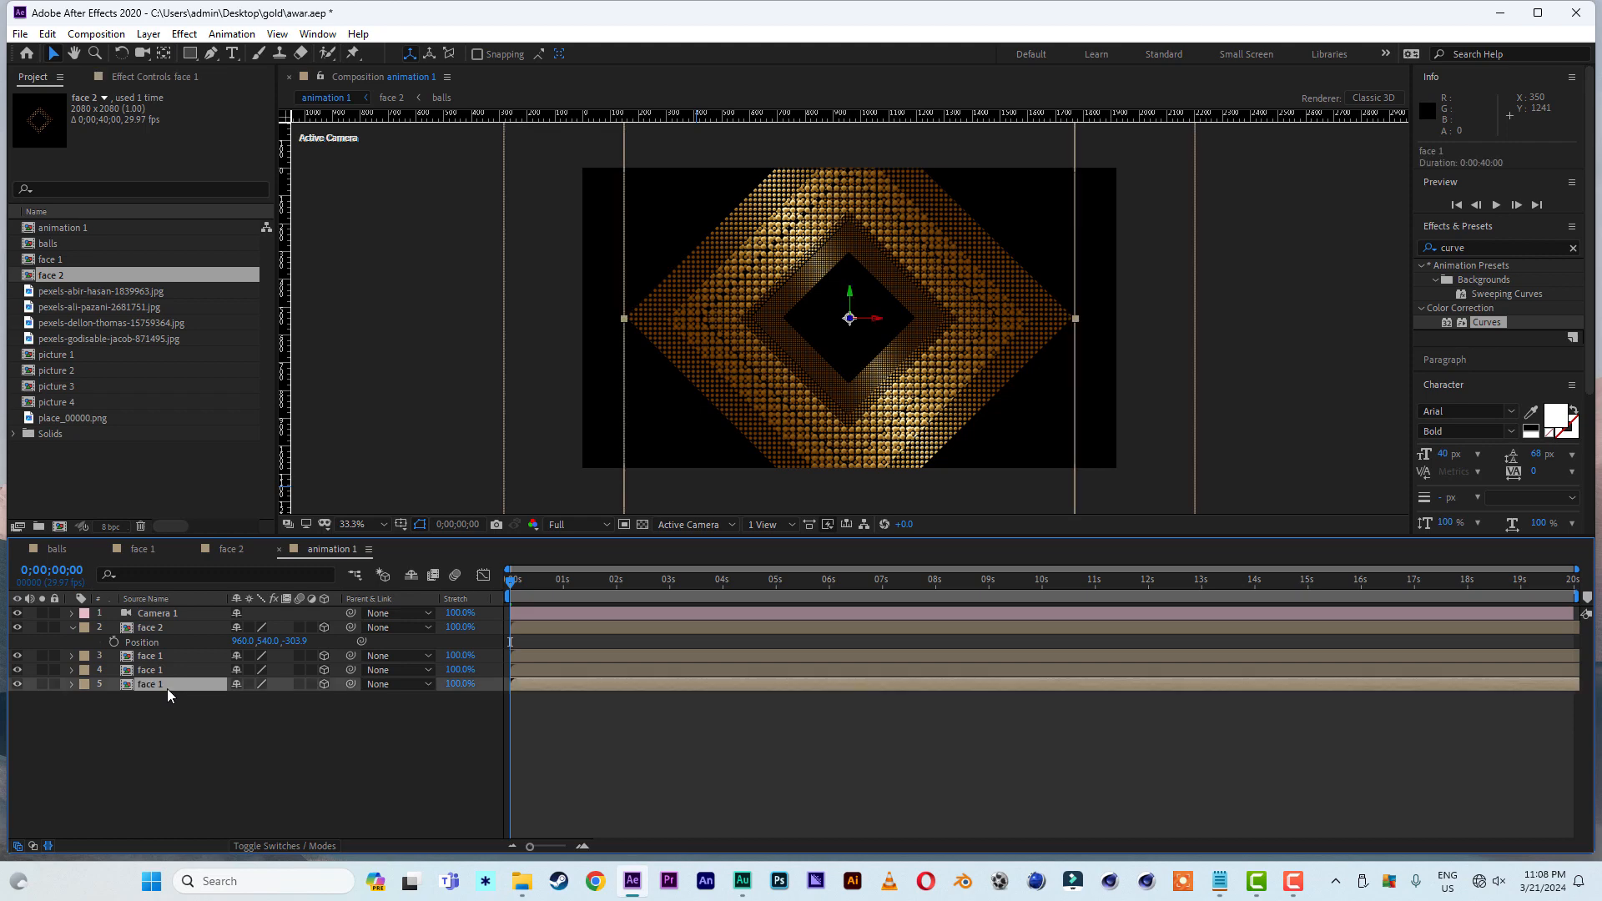
key(s)
drag(303, 700, 367, 703)
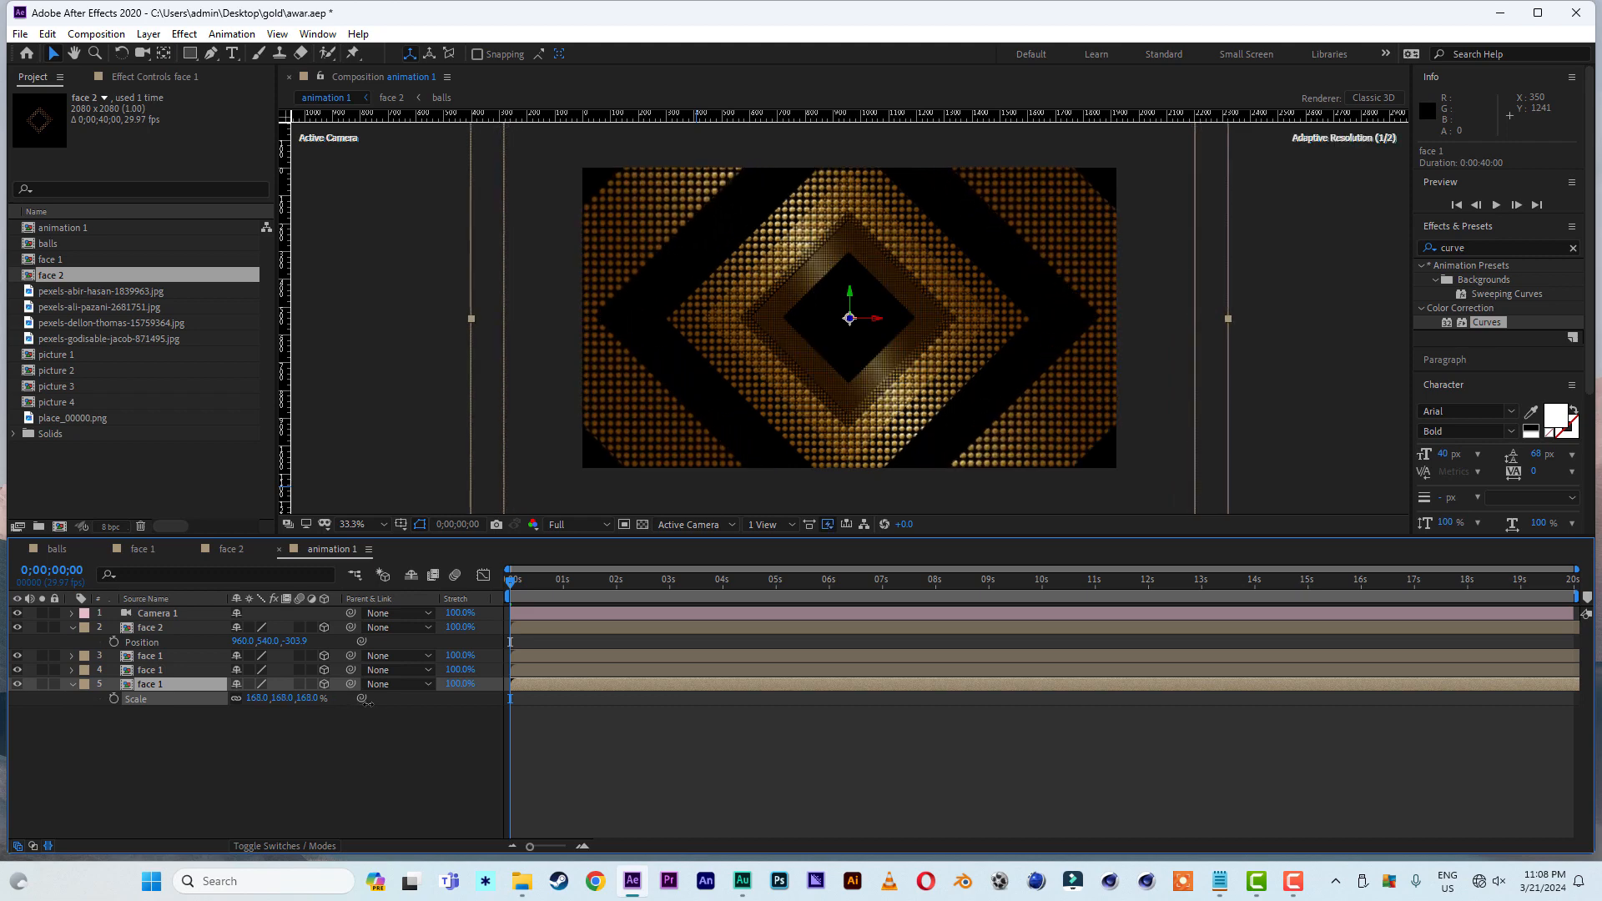
click(169, 673)
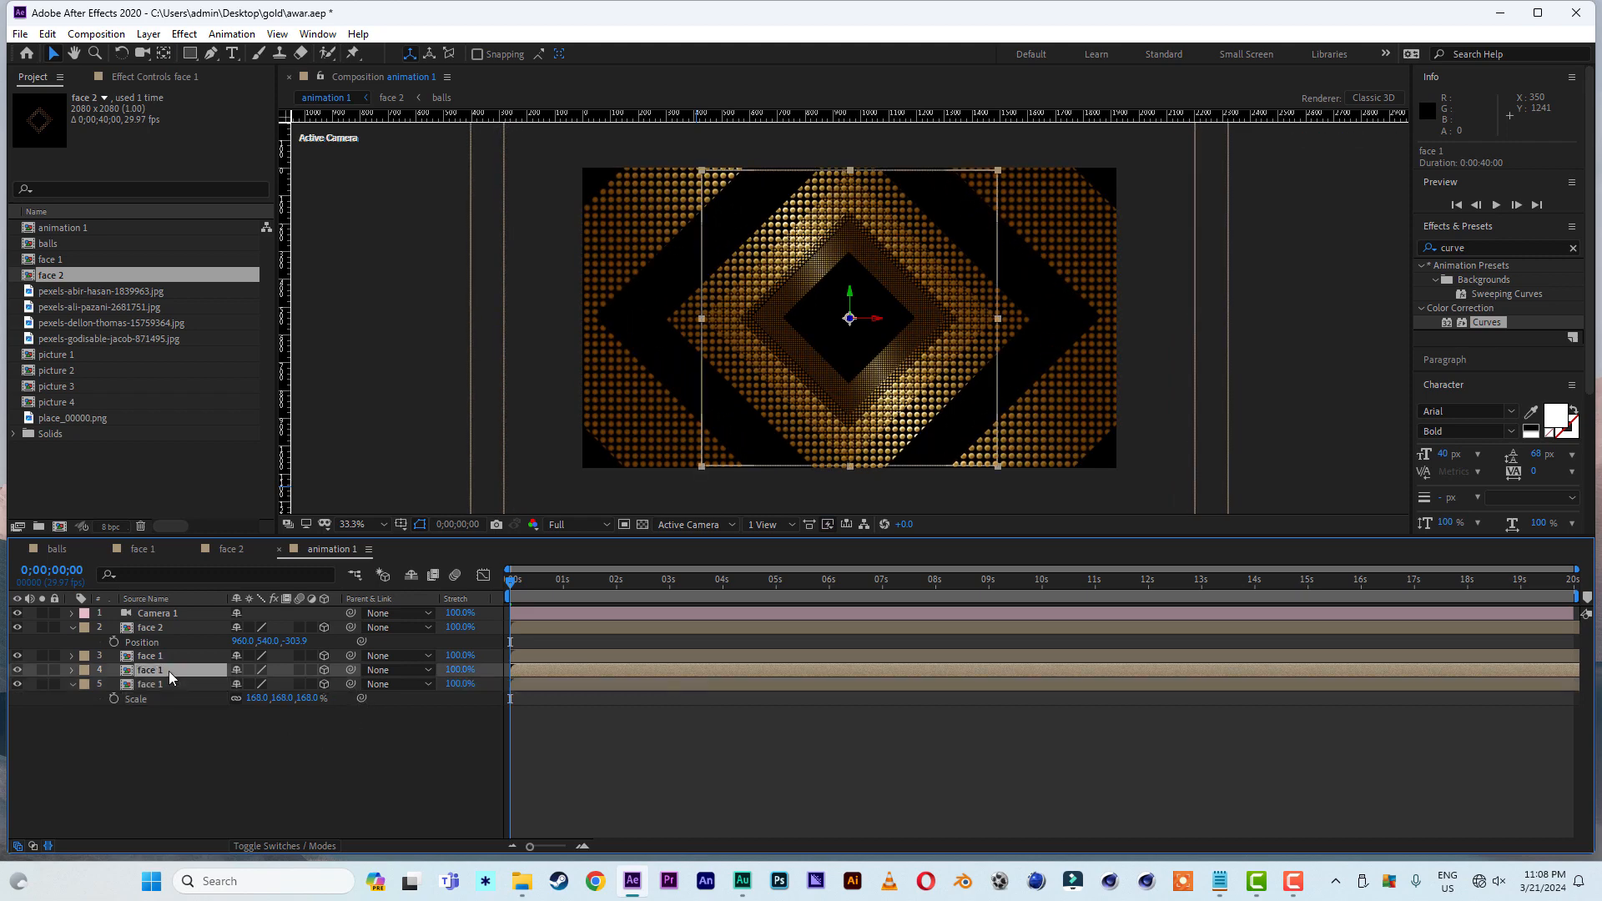
key(s)
drag(288, 684, 385, 687)
- Move the face 2 layer forward along the Z axis to about -781
click(169, 631)
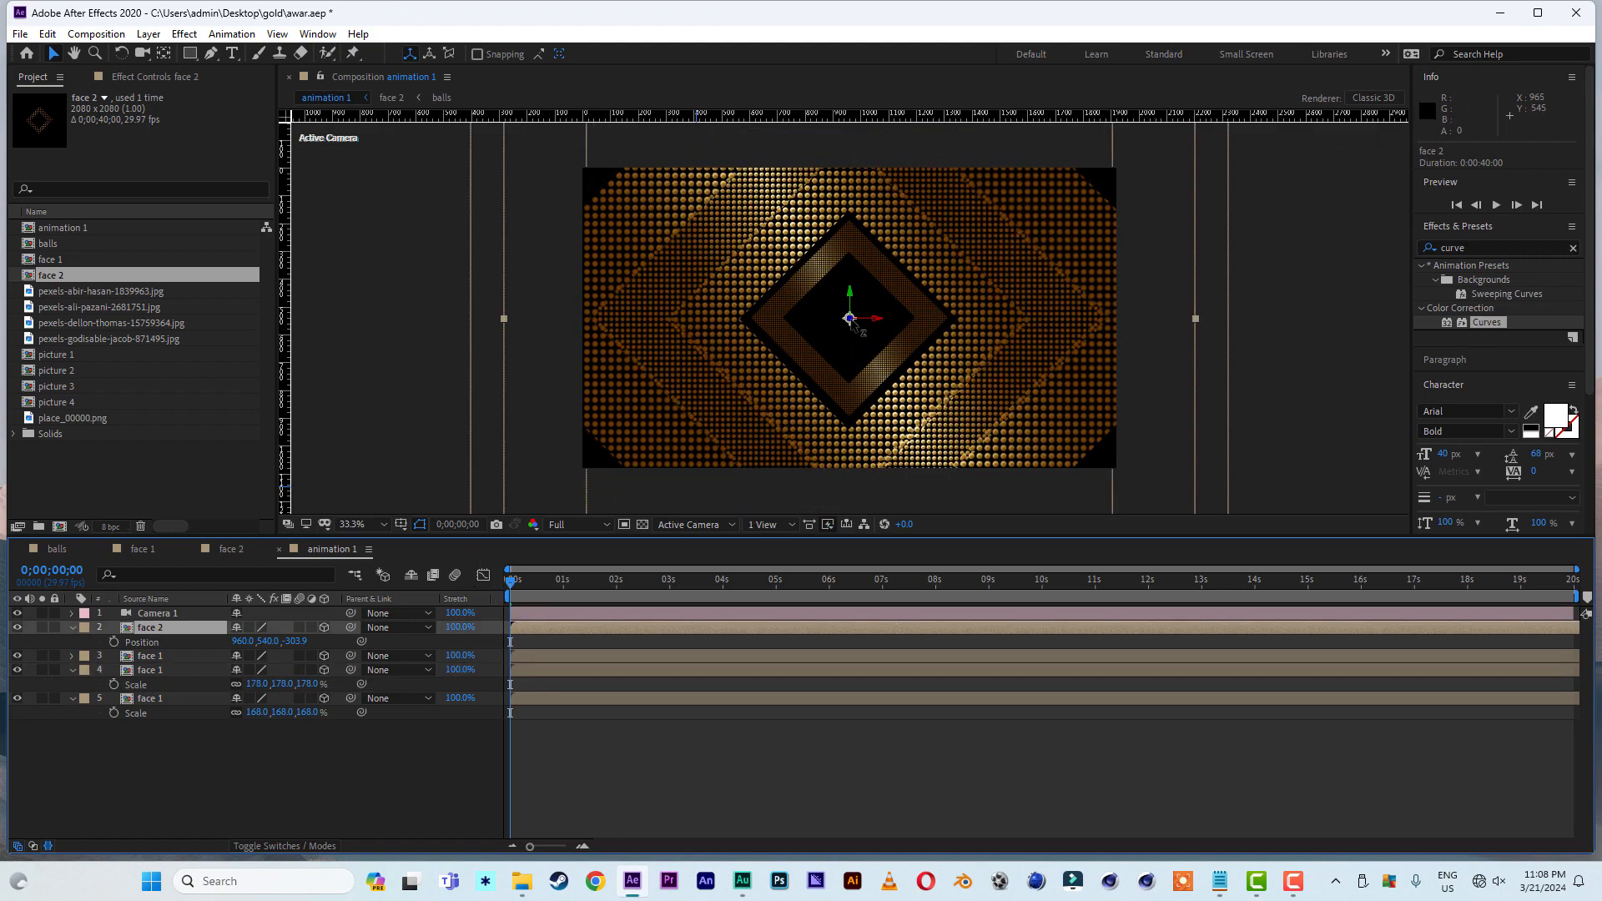
drag(853, 323, 1068, 409)
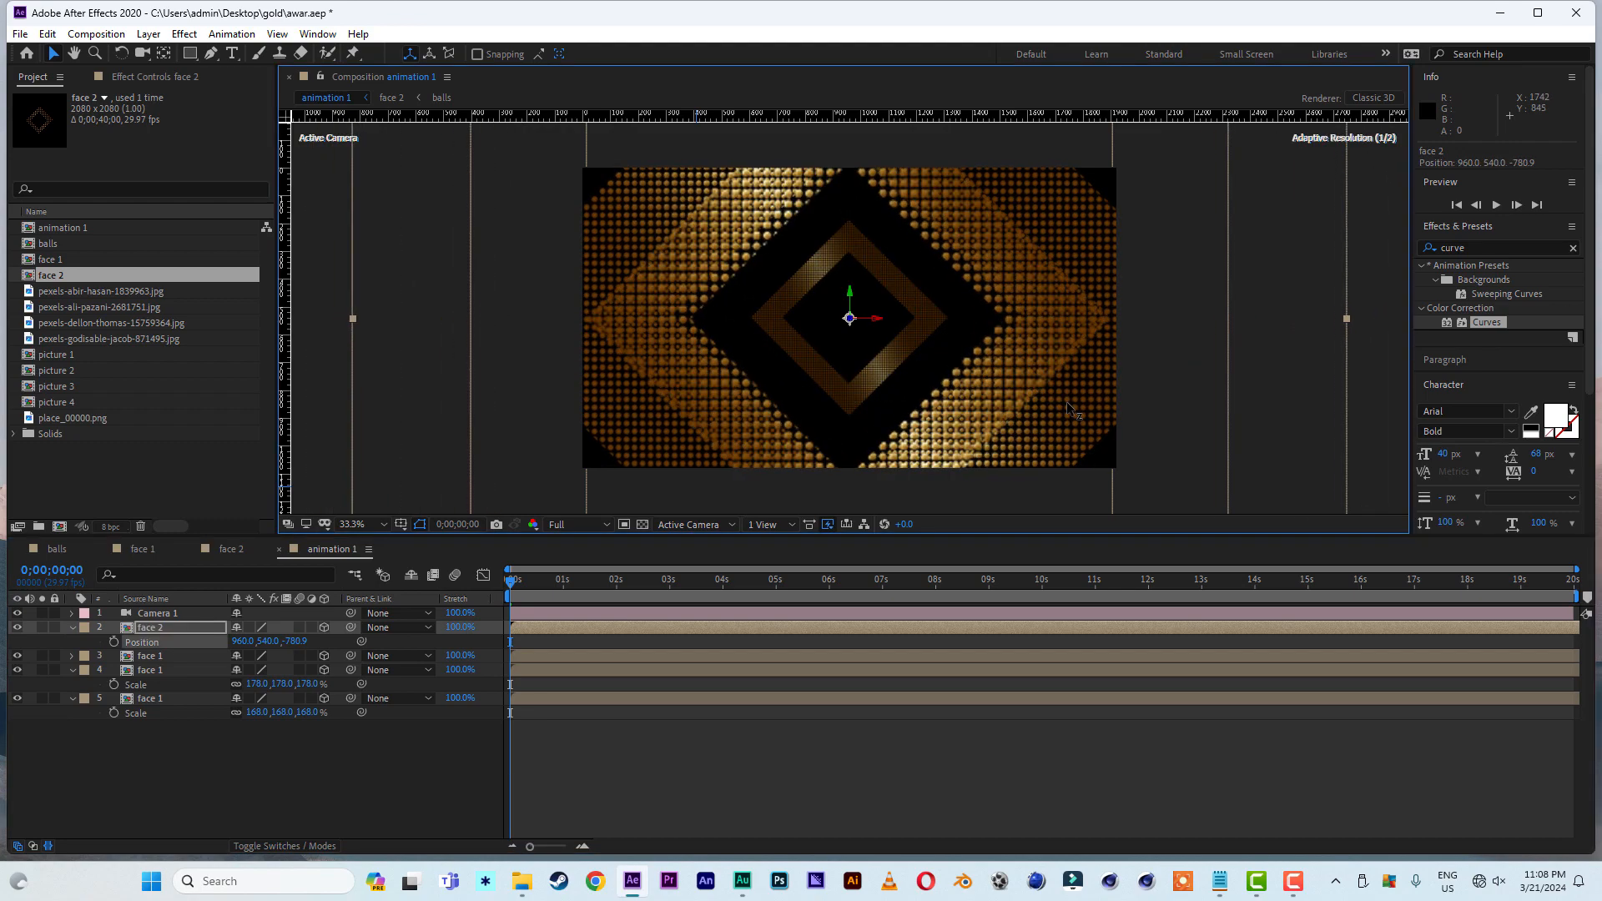
- Lower the opacity of the bottom face 1 layer to 30%
click(142, 703)
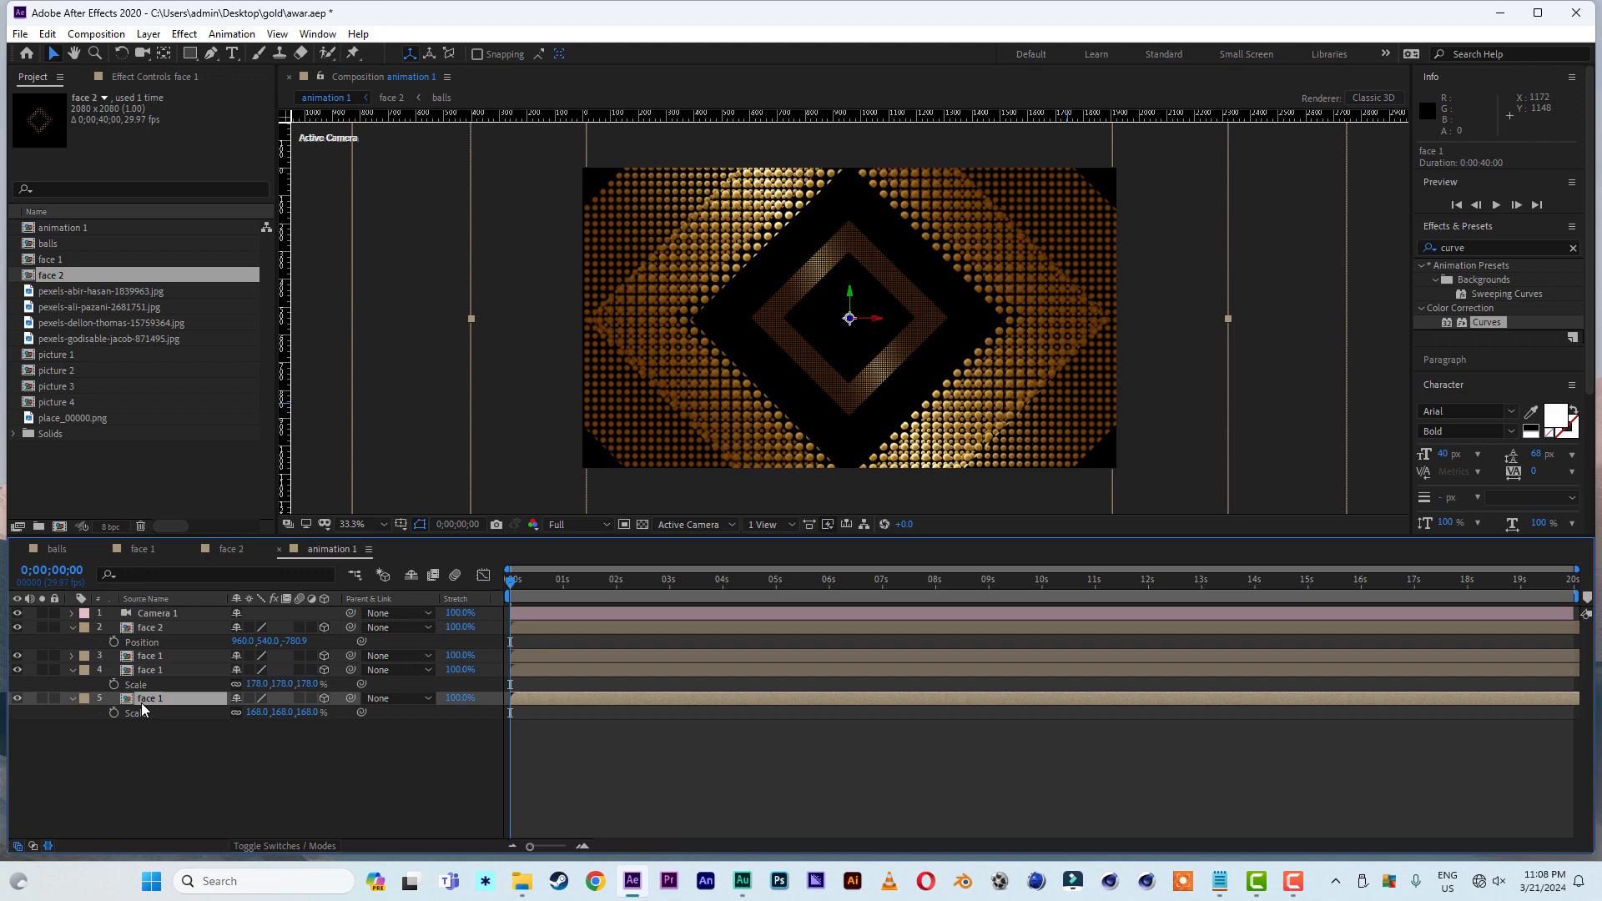
key(t)
click(242, 712)
click(259, 775)
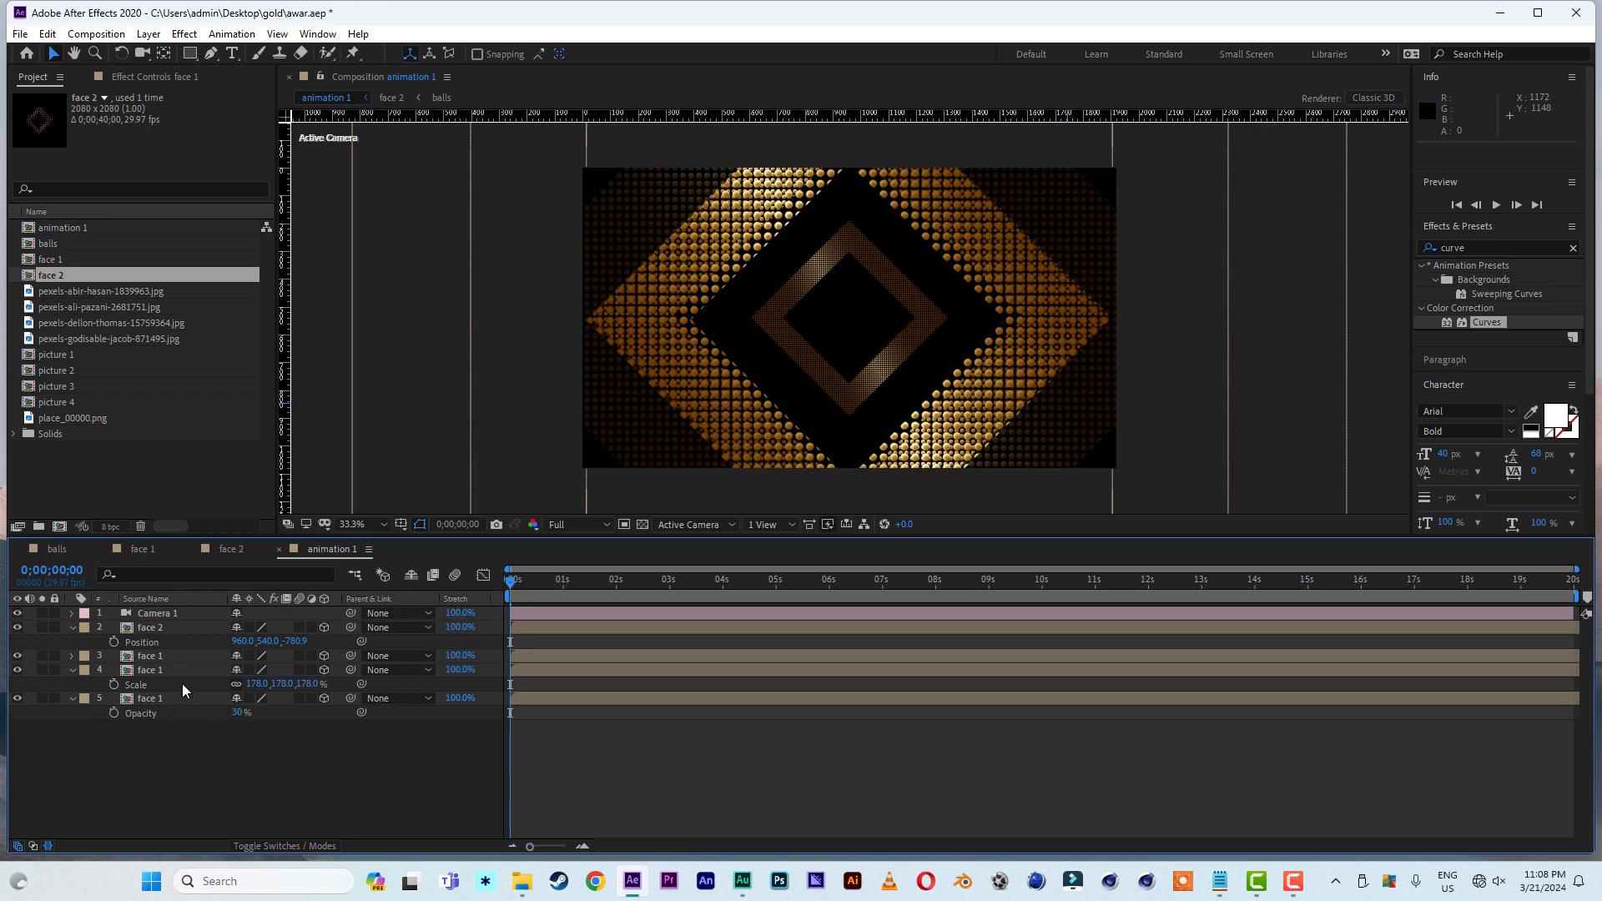
- Collapse the expanded position, scale and opacity properties of the face layers
click(73, 671)
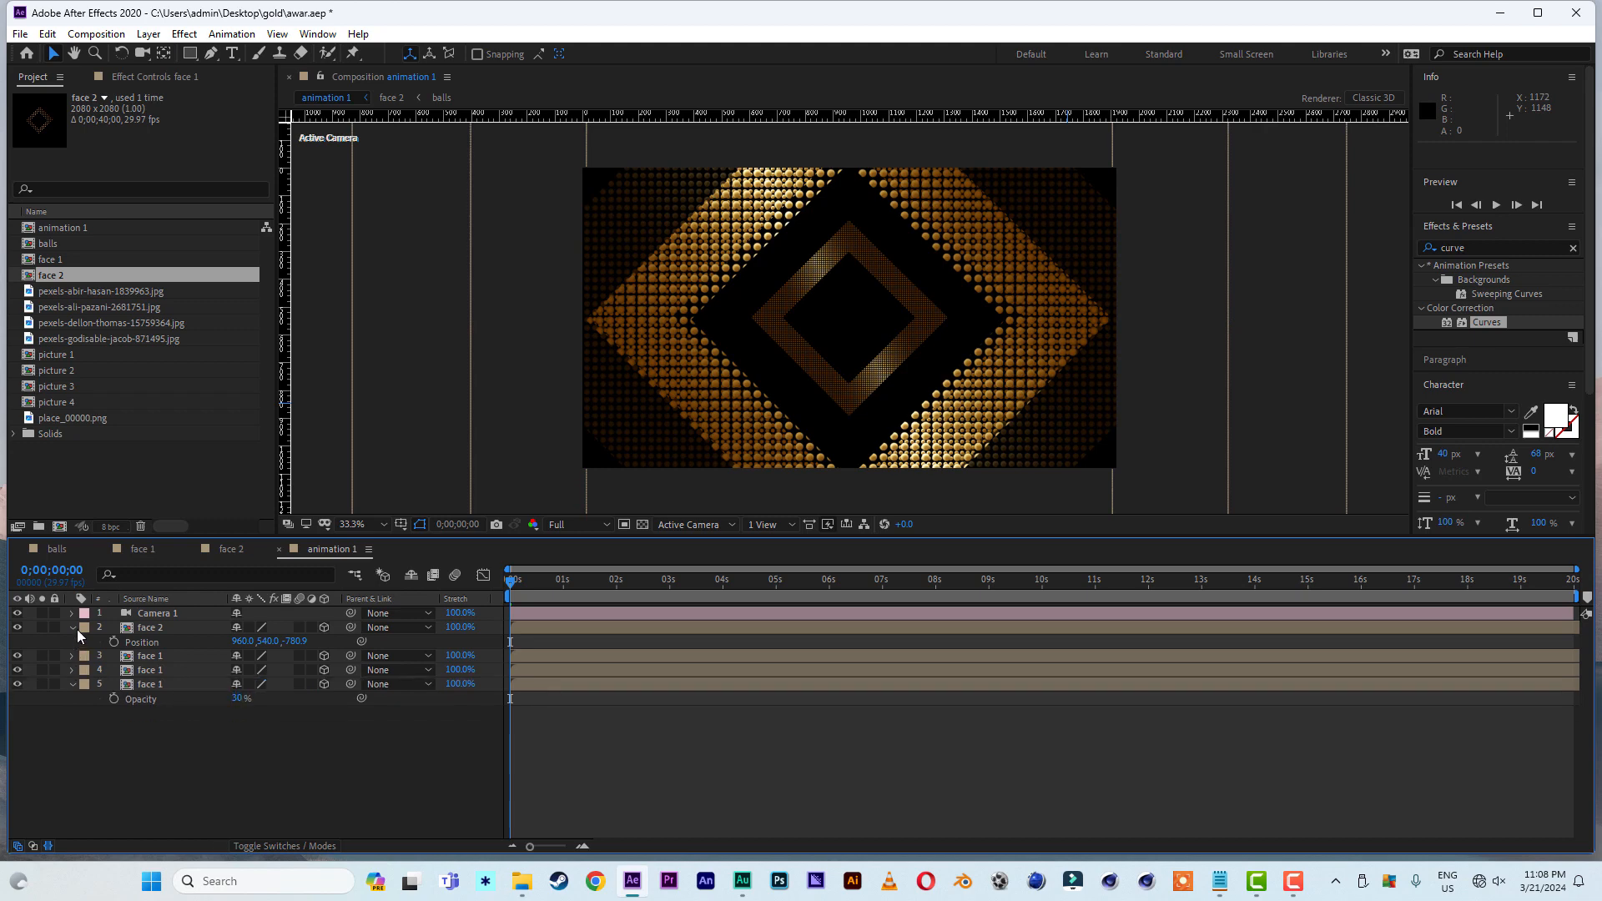
click(73, 627)
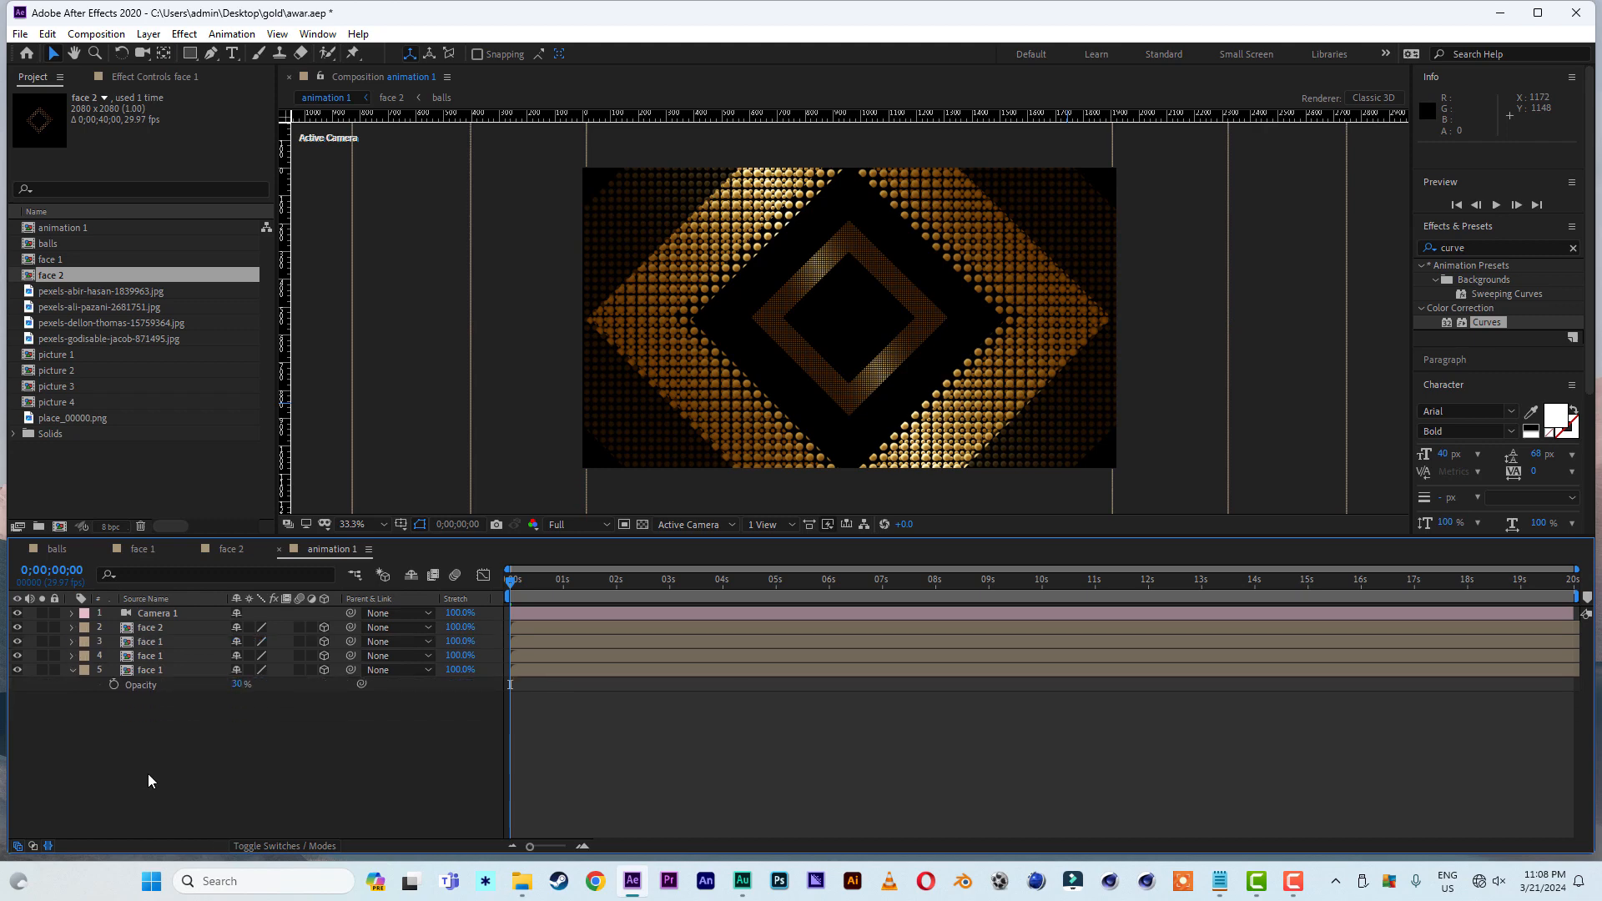
click(72, 671)
- Create a 1920 x 1080 px black solid and place it beneath all the other layers
right_click(117, 776)
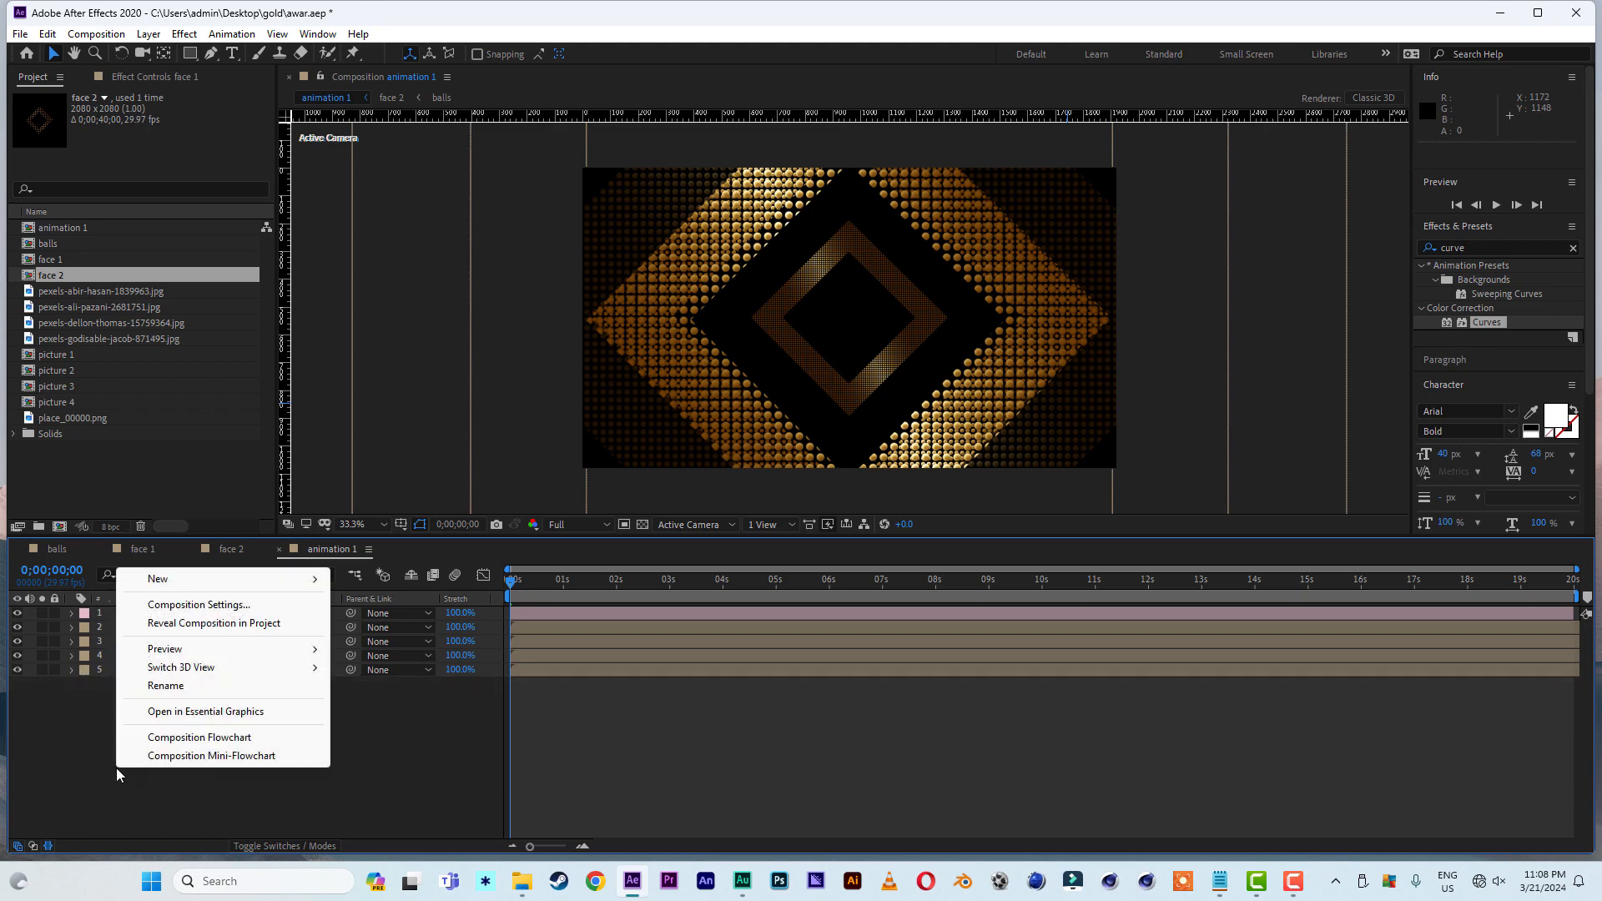
mouse_move(229, 579)
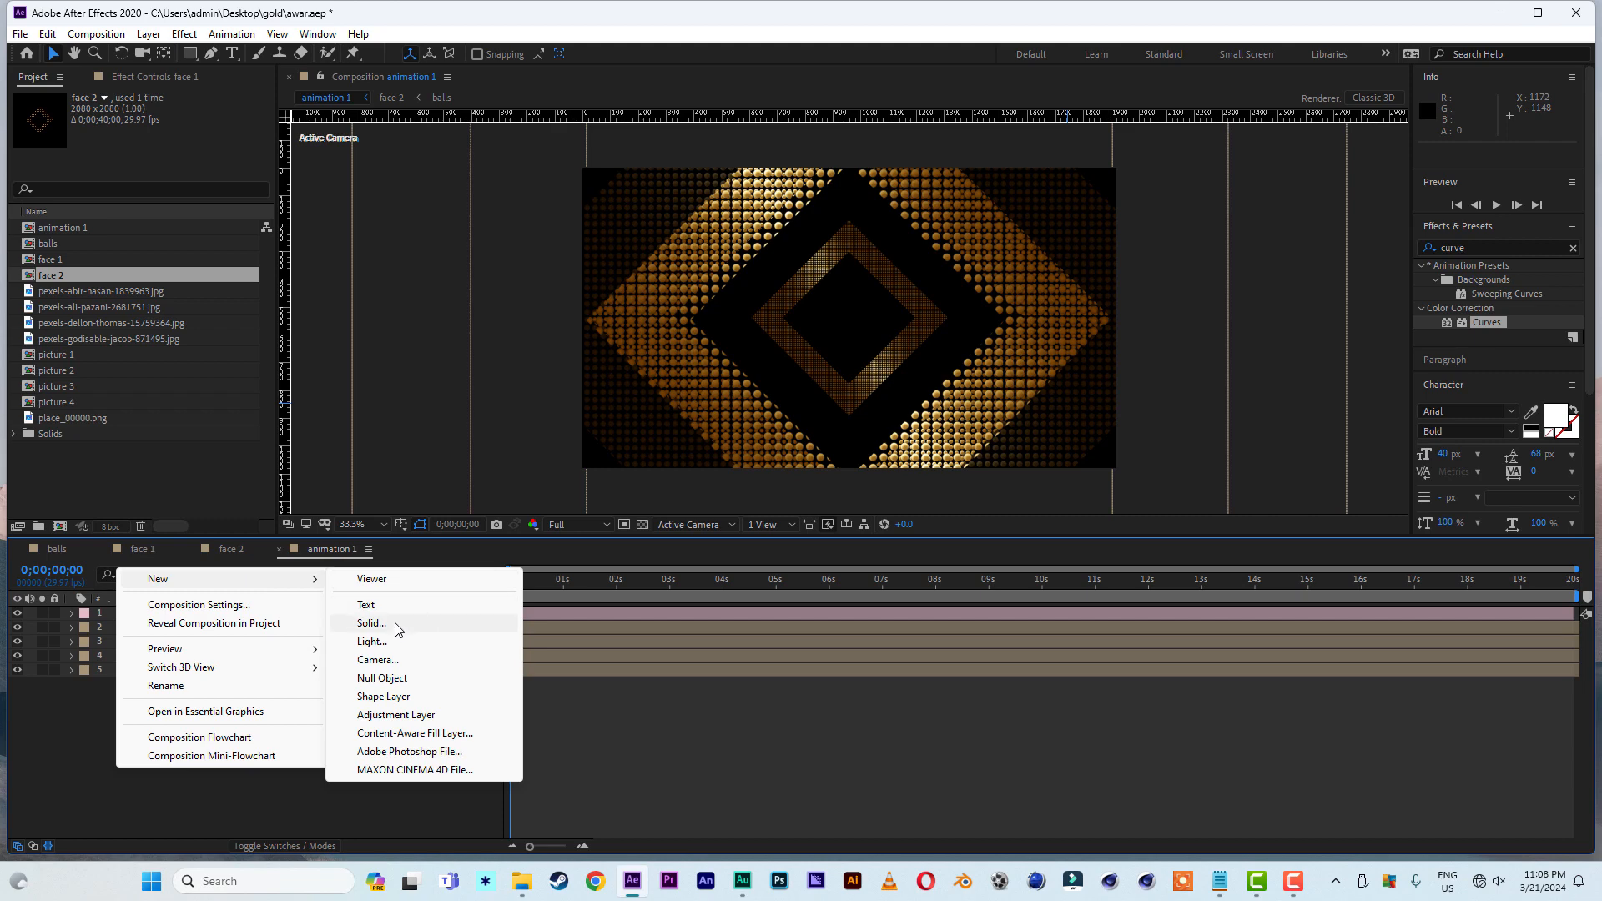
click(372, 622)
click(354, 599)
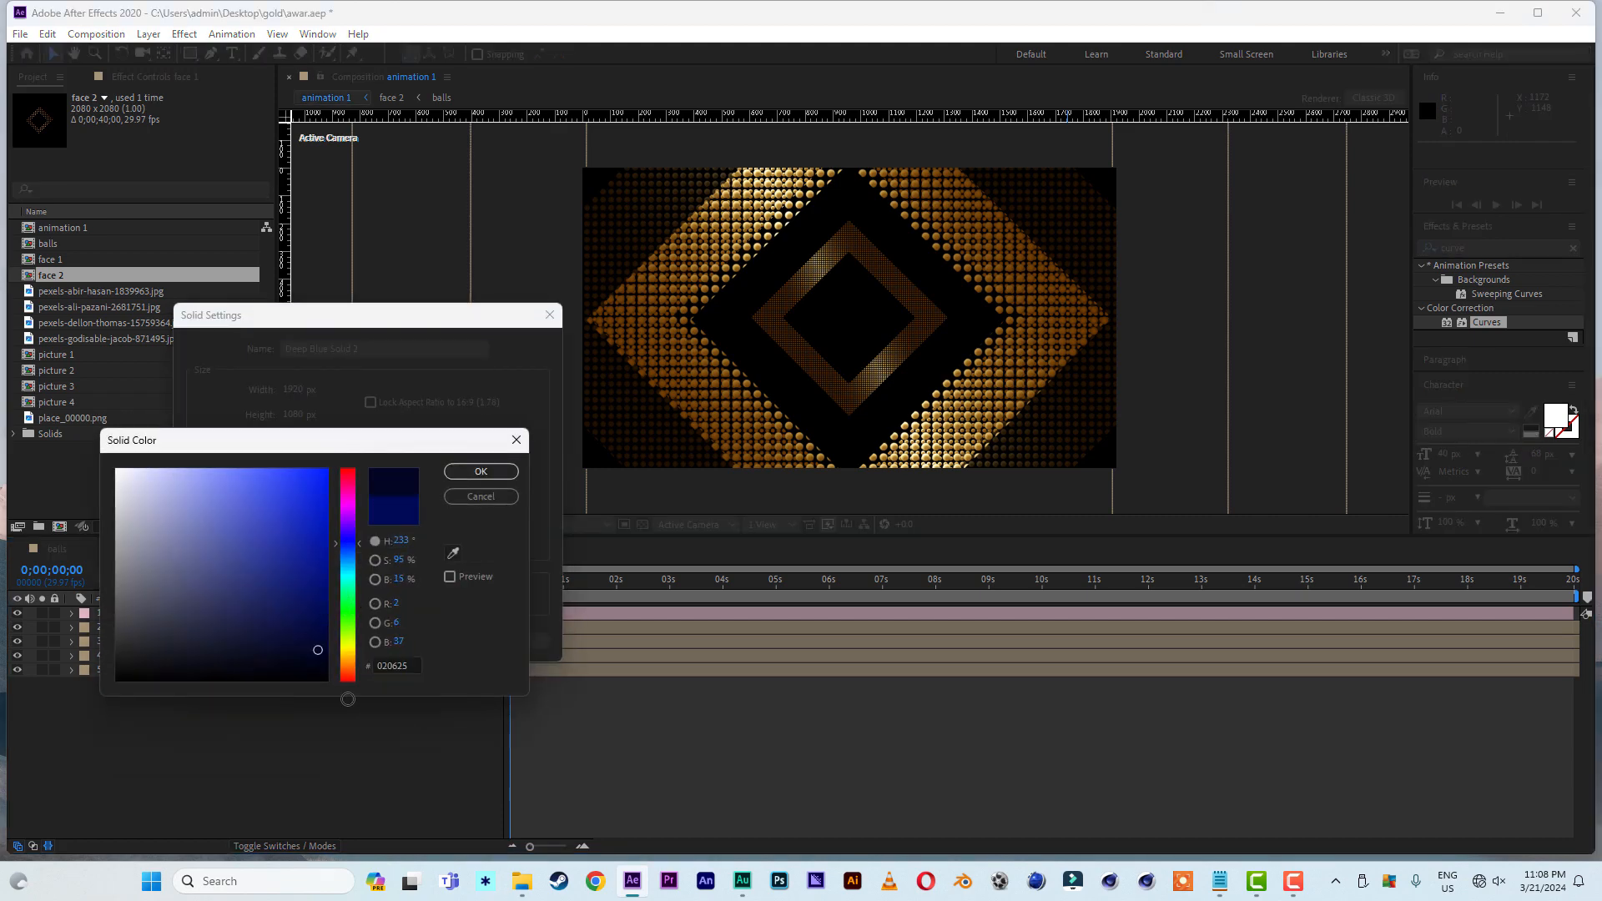
click(480, 472)
click(445, 641)
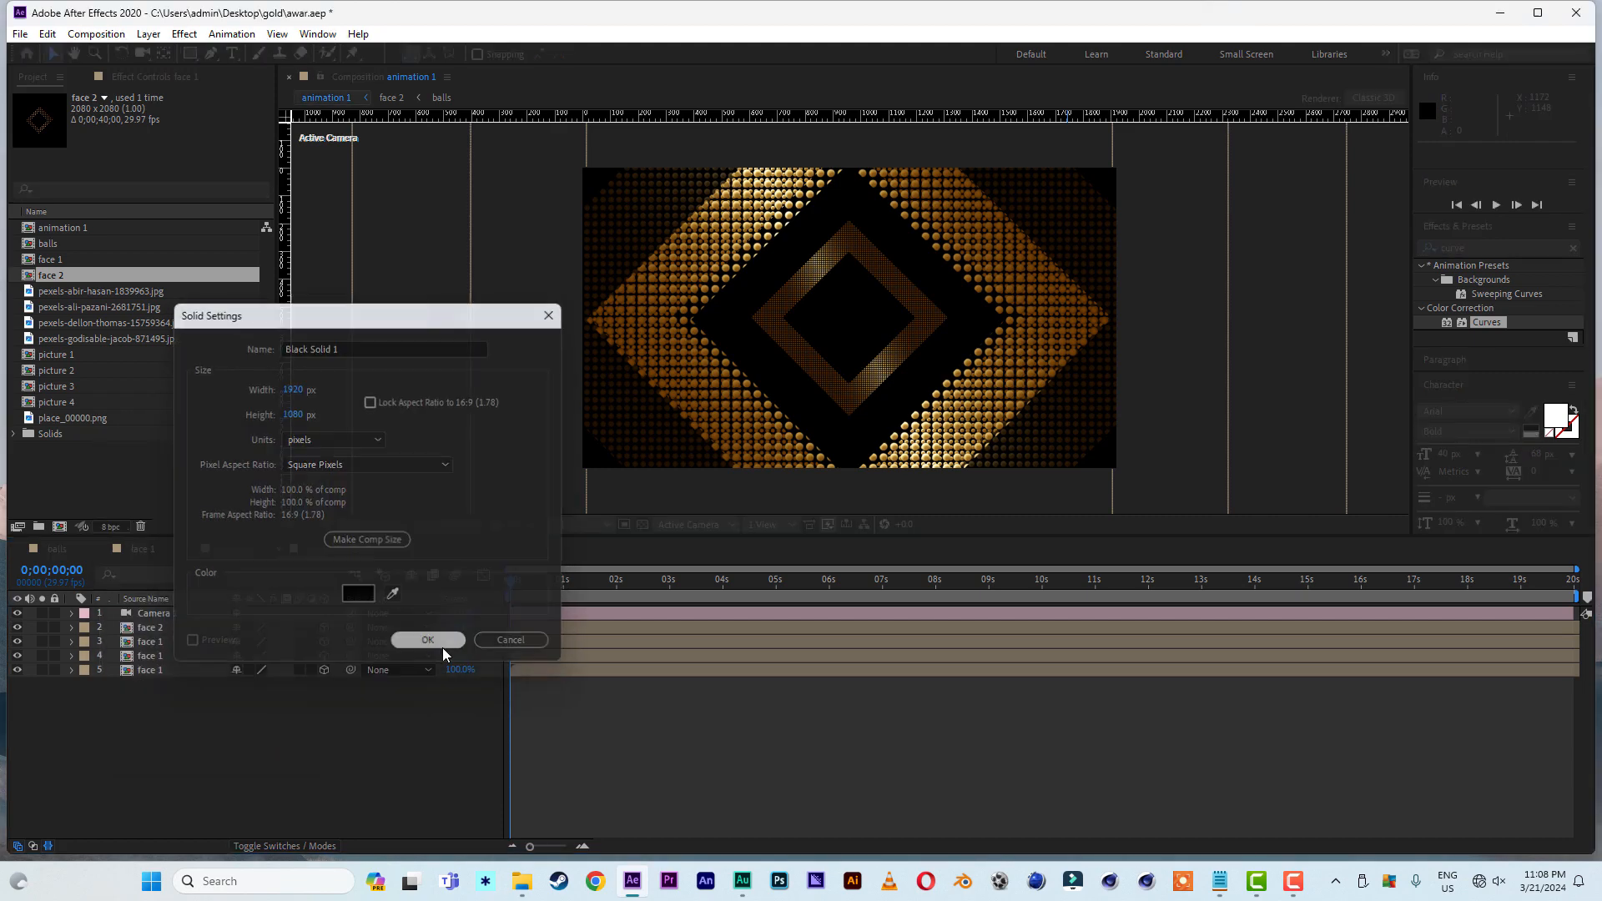
drag(187, 613, 188, 748)
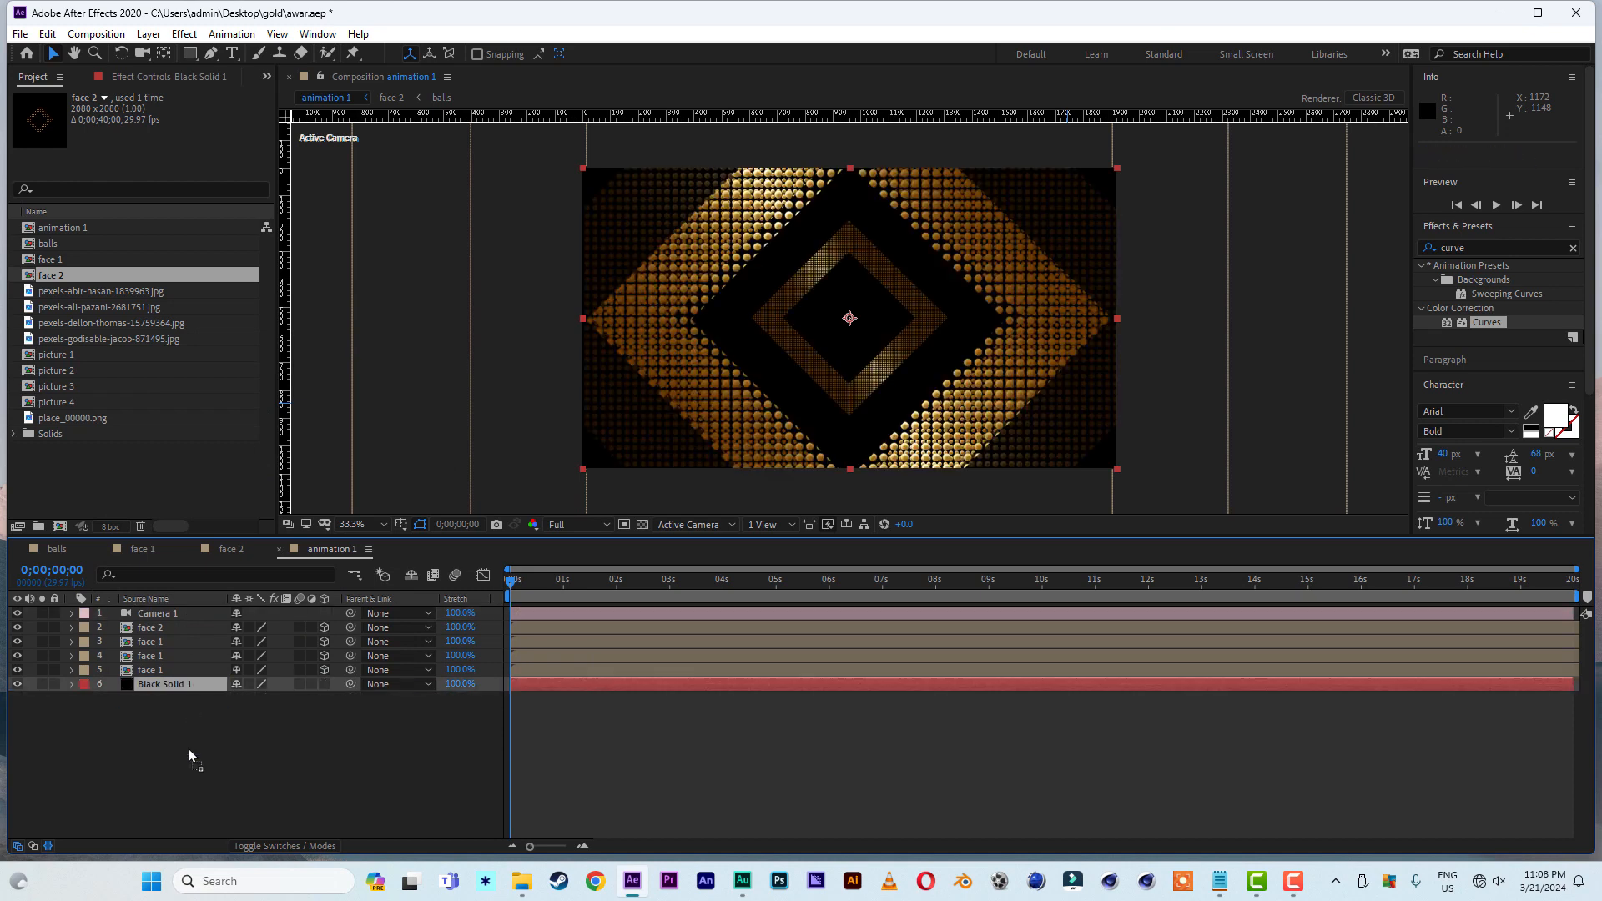
- Find the Gradient Ramp effect and apply it to the black solid
key(ctrl+5)
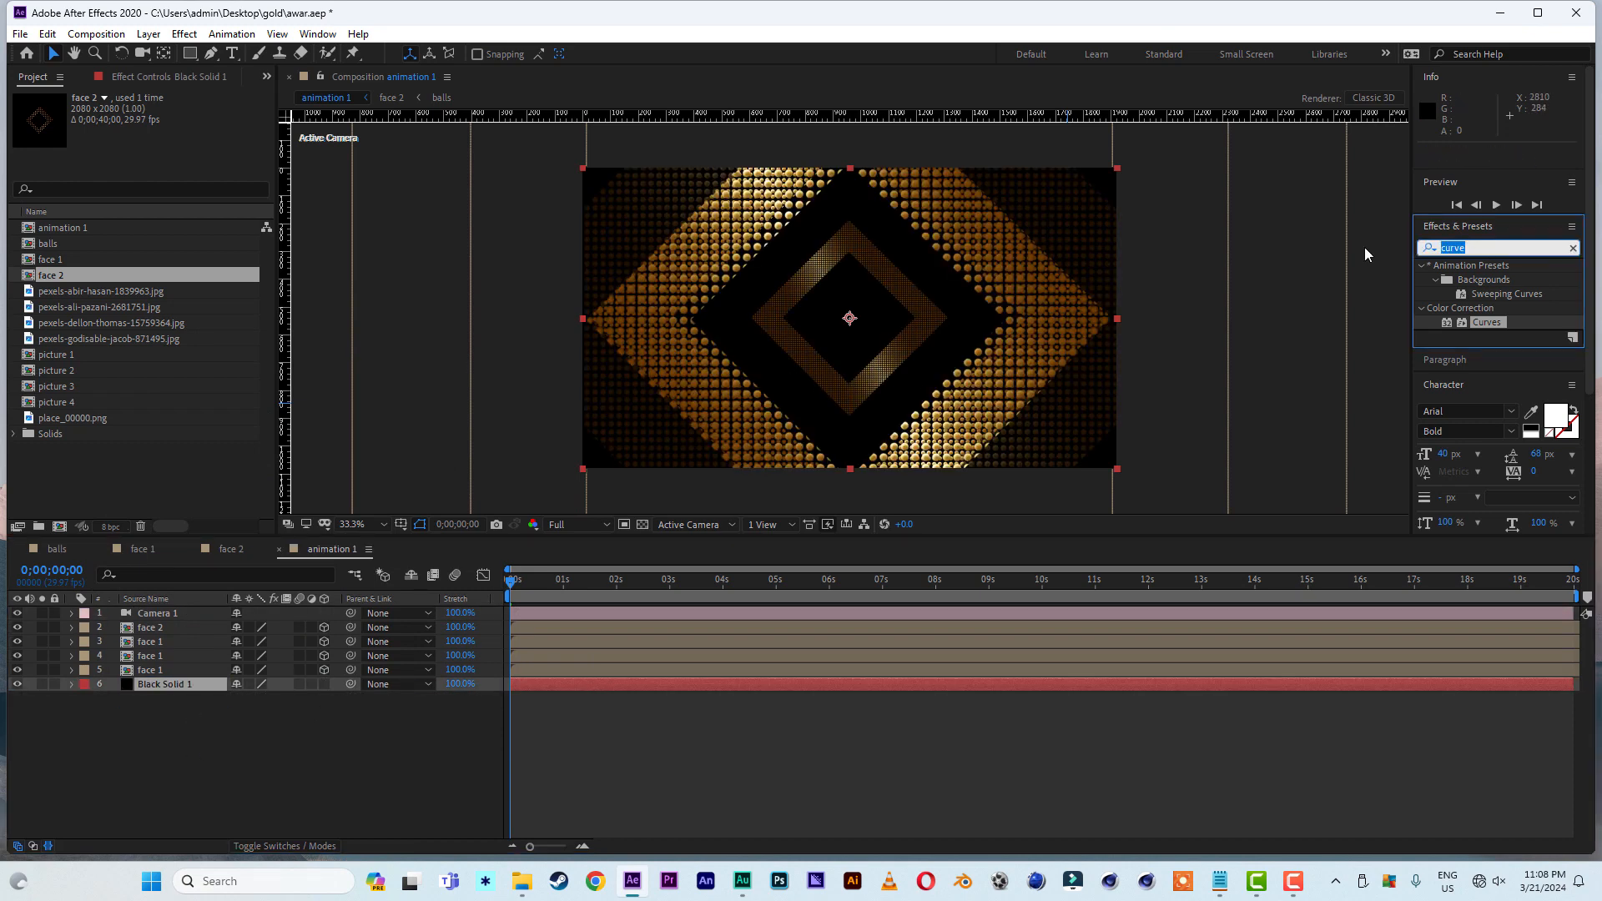
text(ramp)
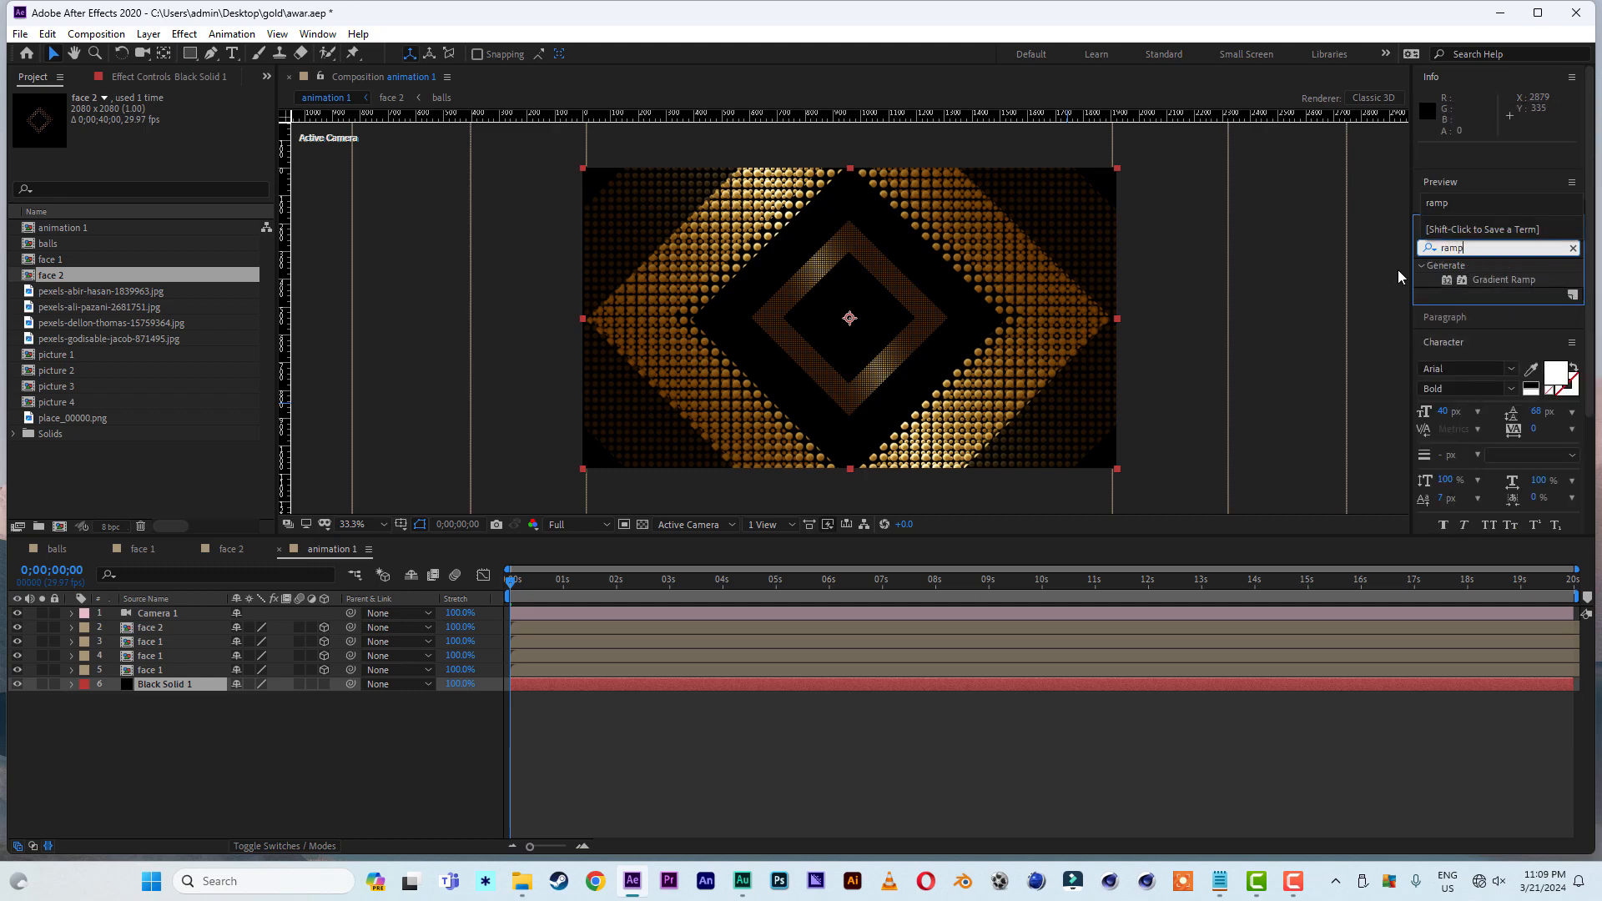
double_click(1500, 277)
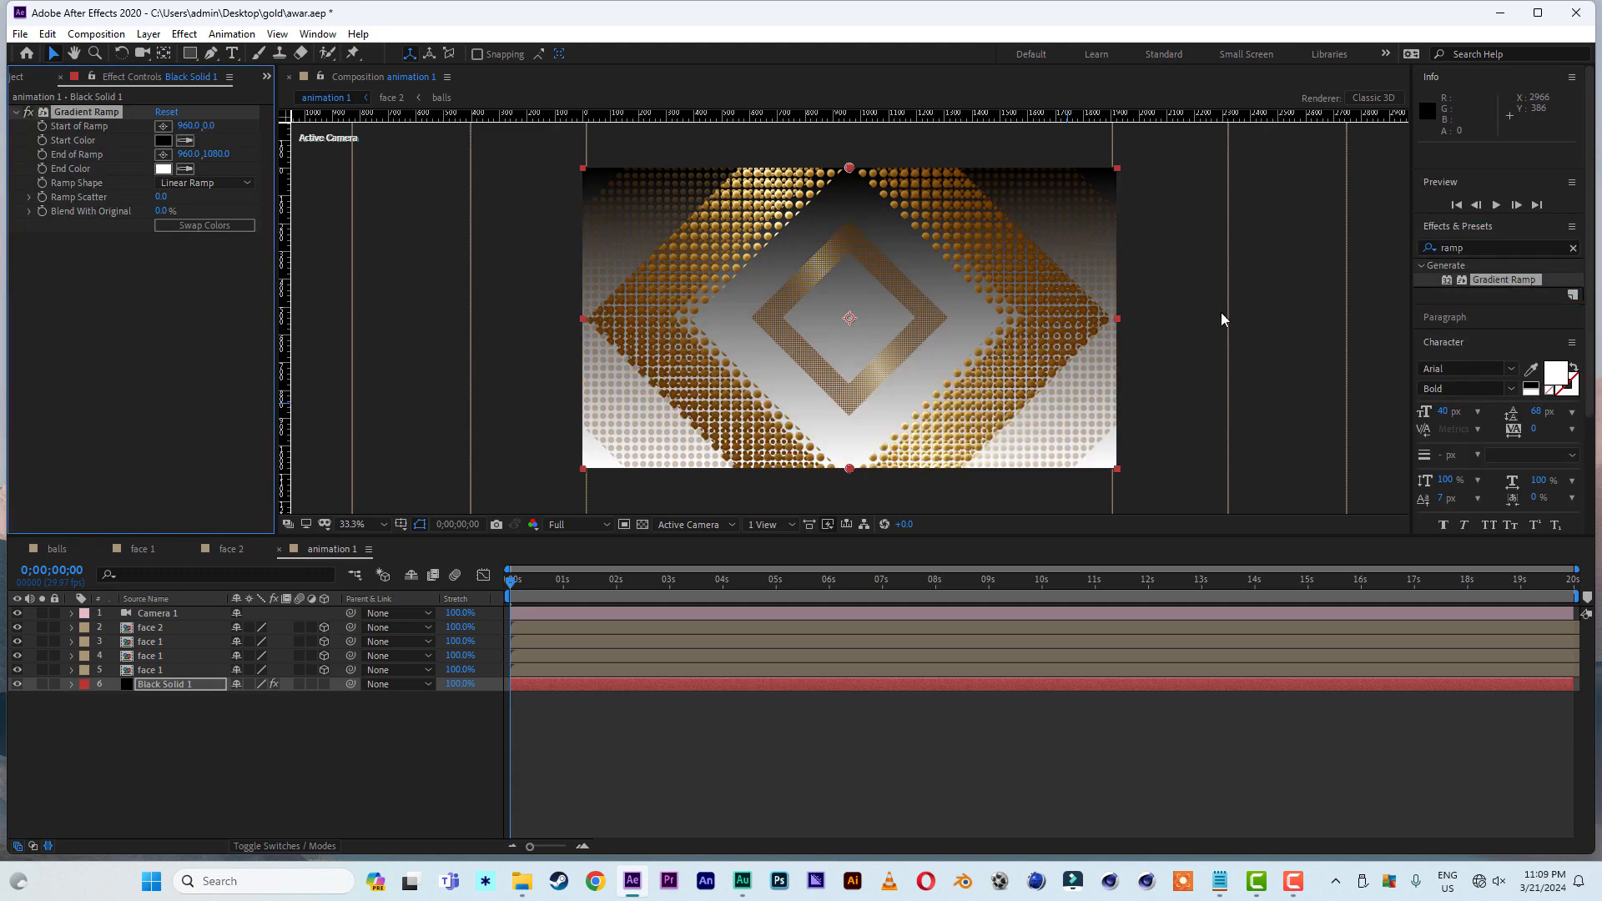
- Set the ramp shape to Radial Ramp and move the ramp's start point to the composition's center, about 960, 537
click(201, 186)
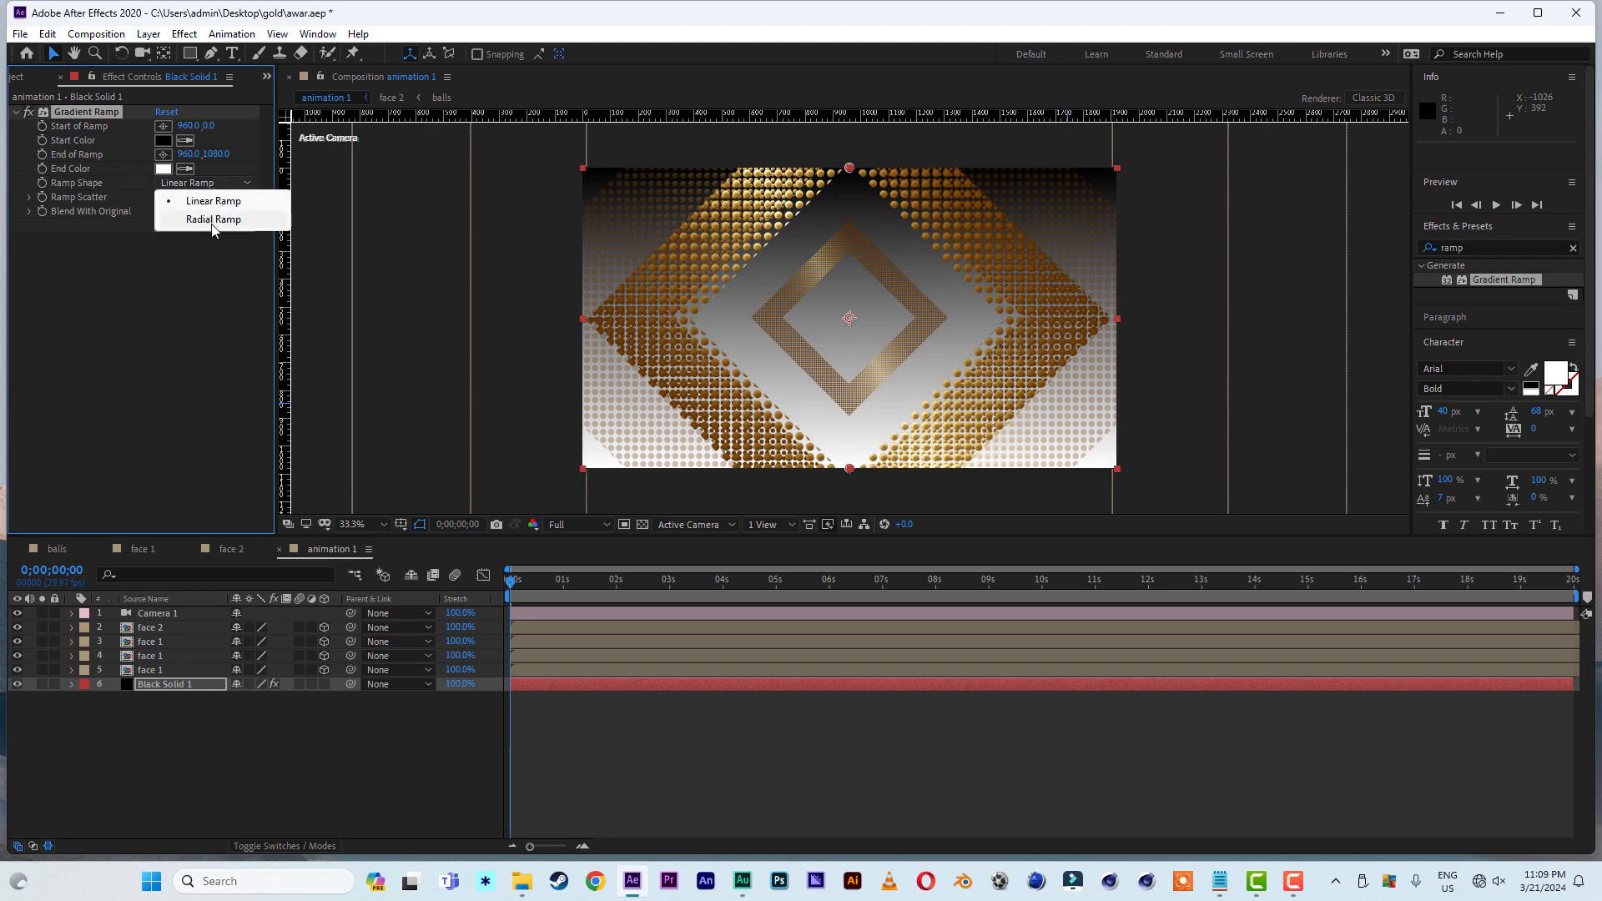
click(212, 222)
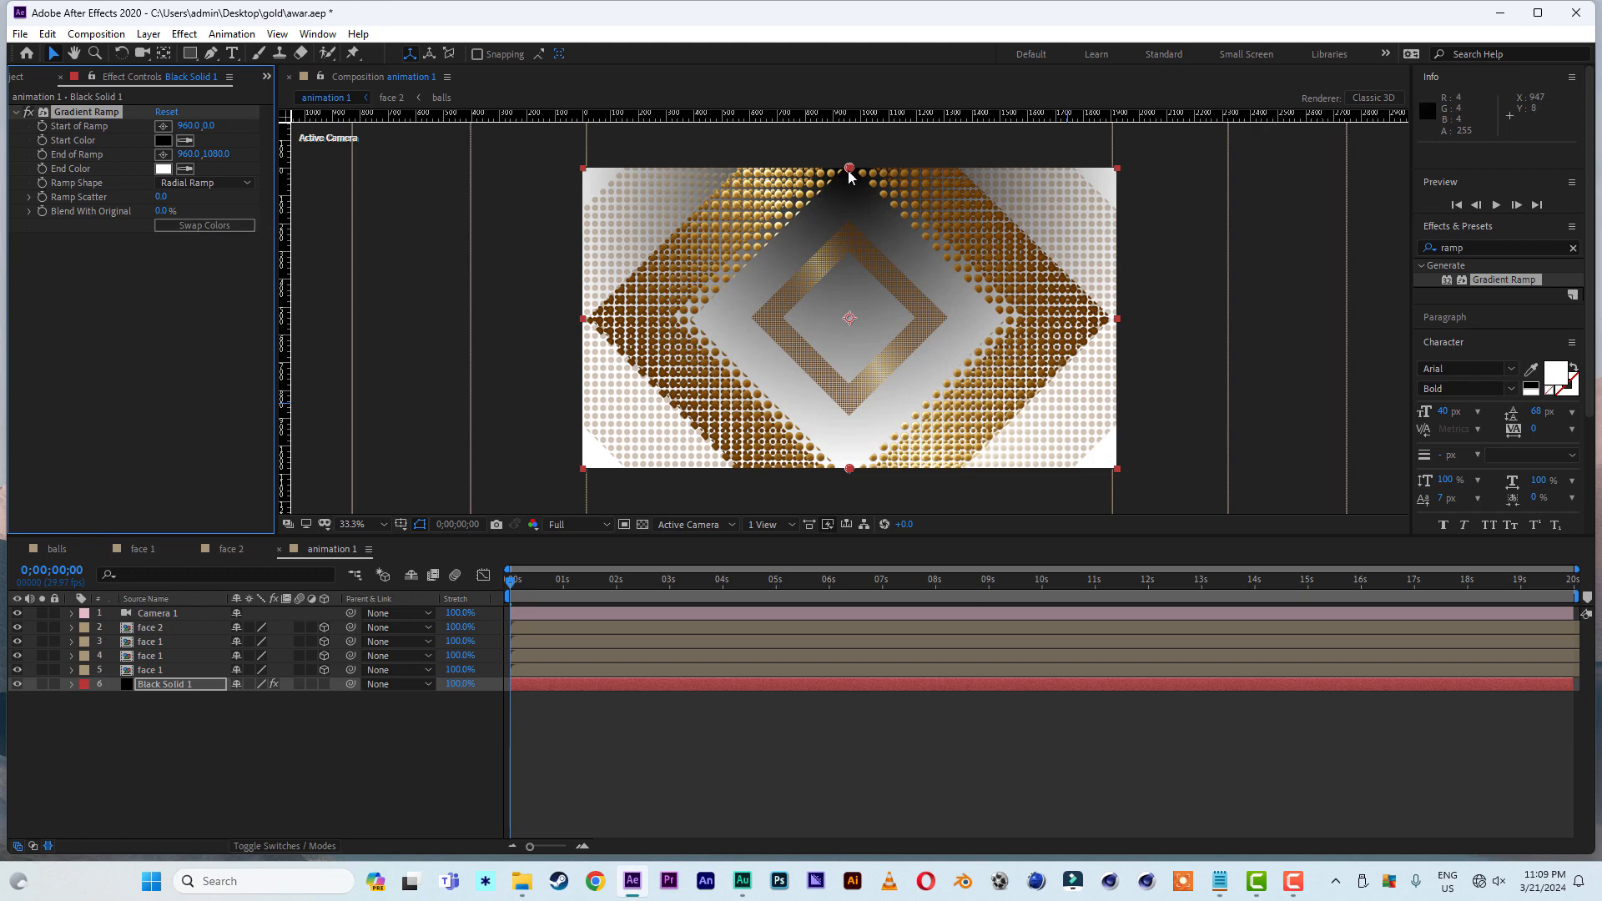
drag(850, 169, 850, 318)
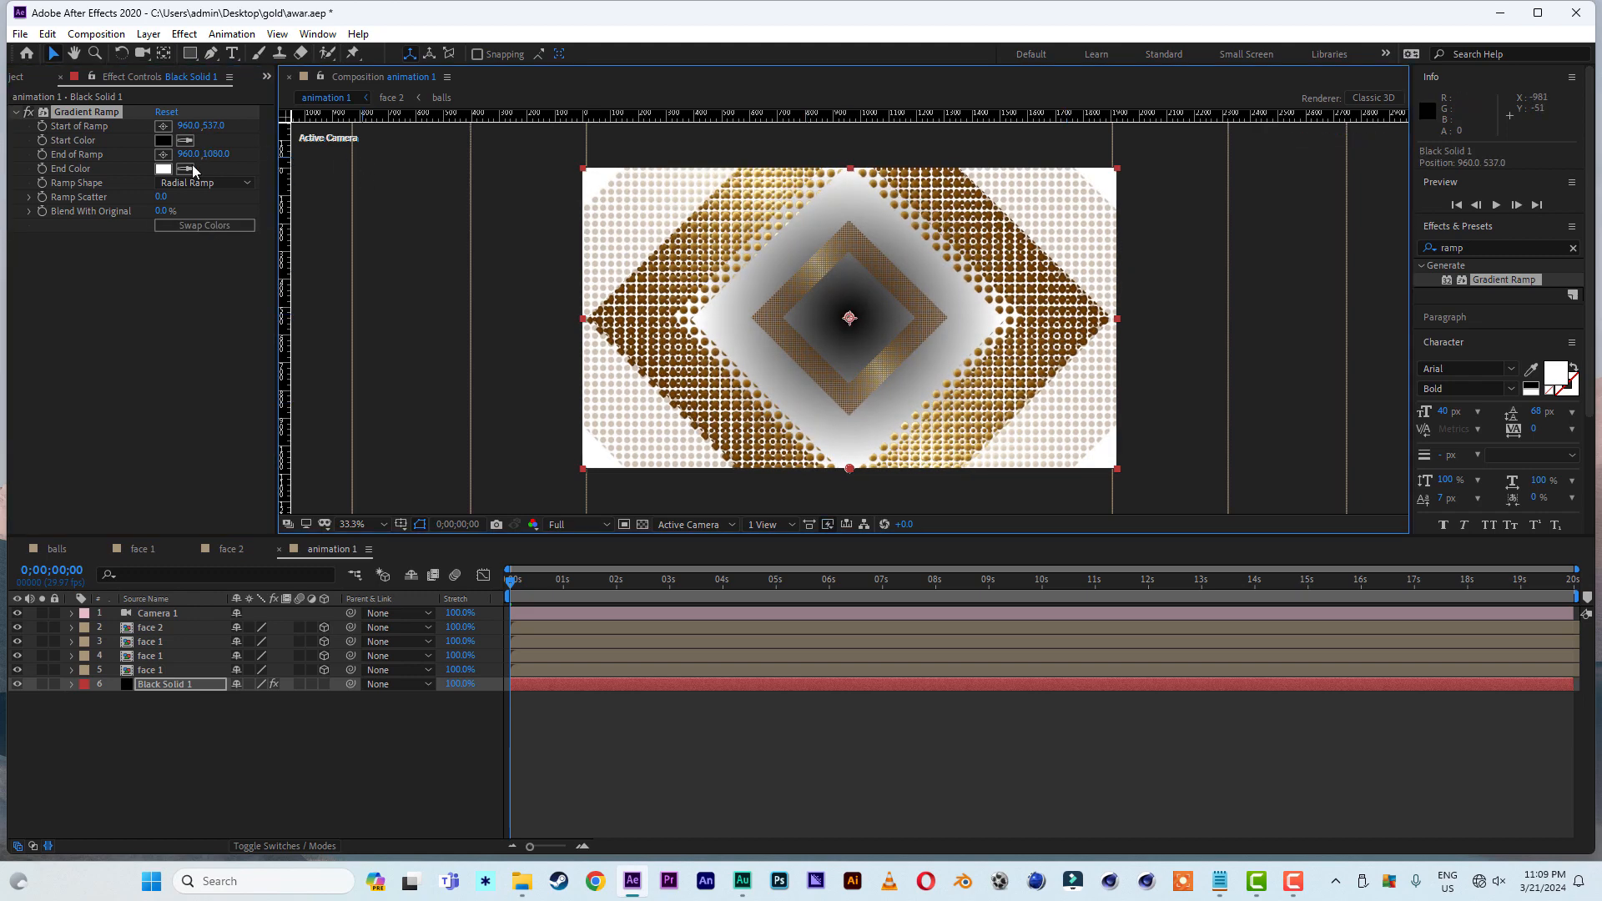
- Set the ramp's end color to black and its start color to dark brown 332000
click(163, 169)
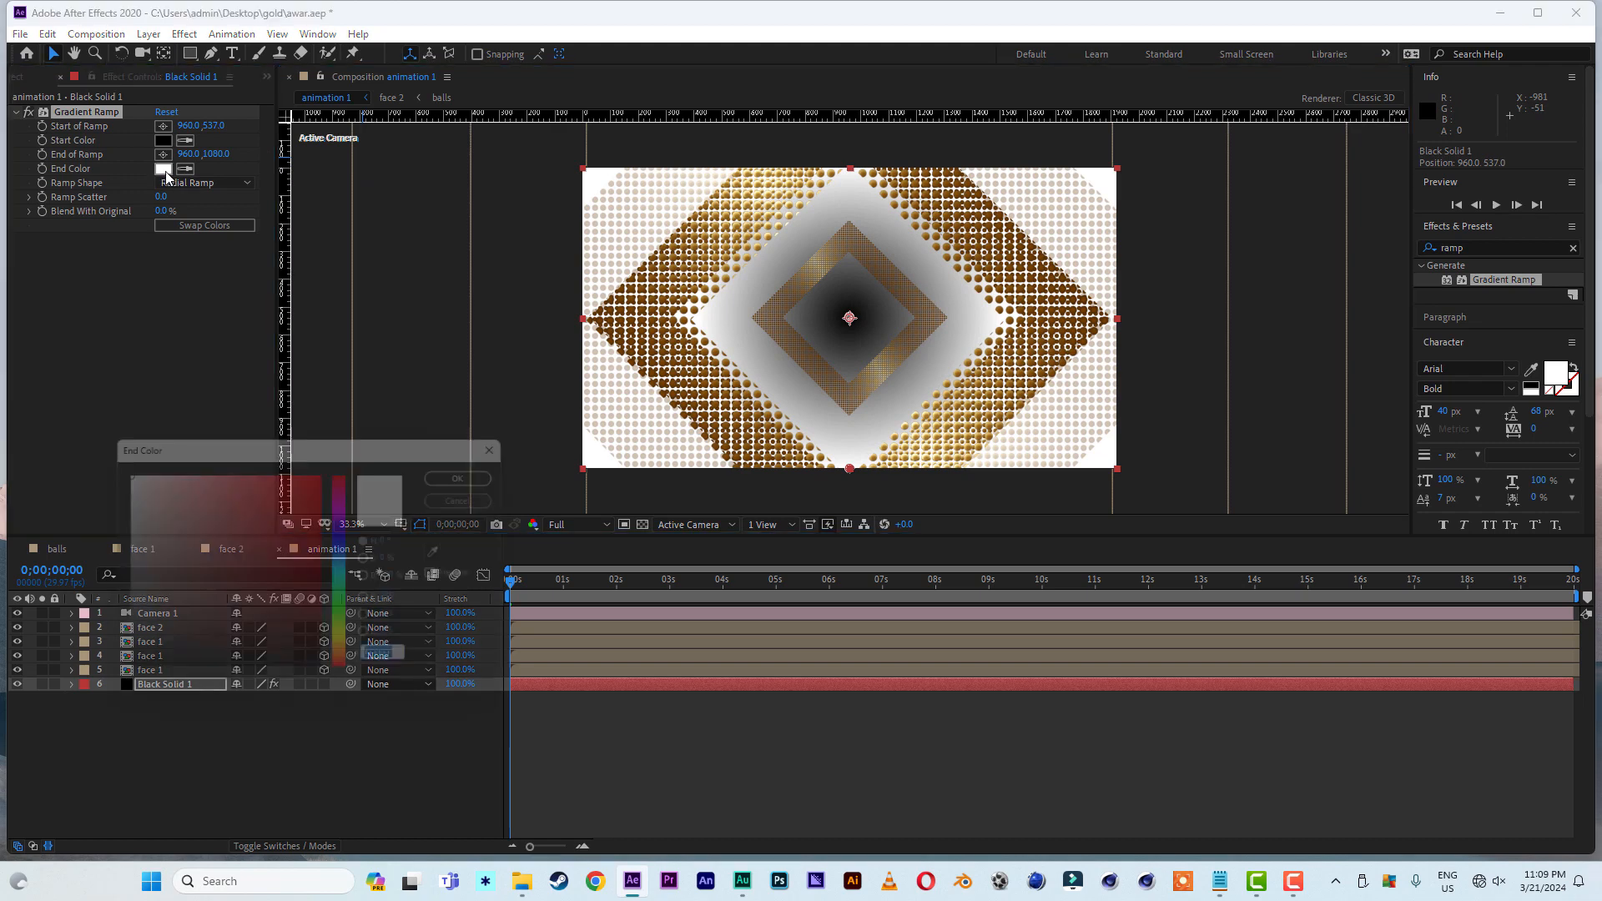
drag(286, 646, 329, 681)
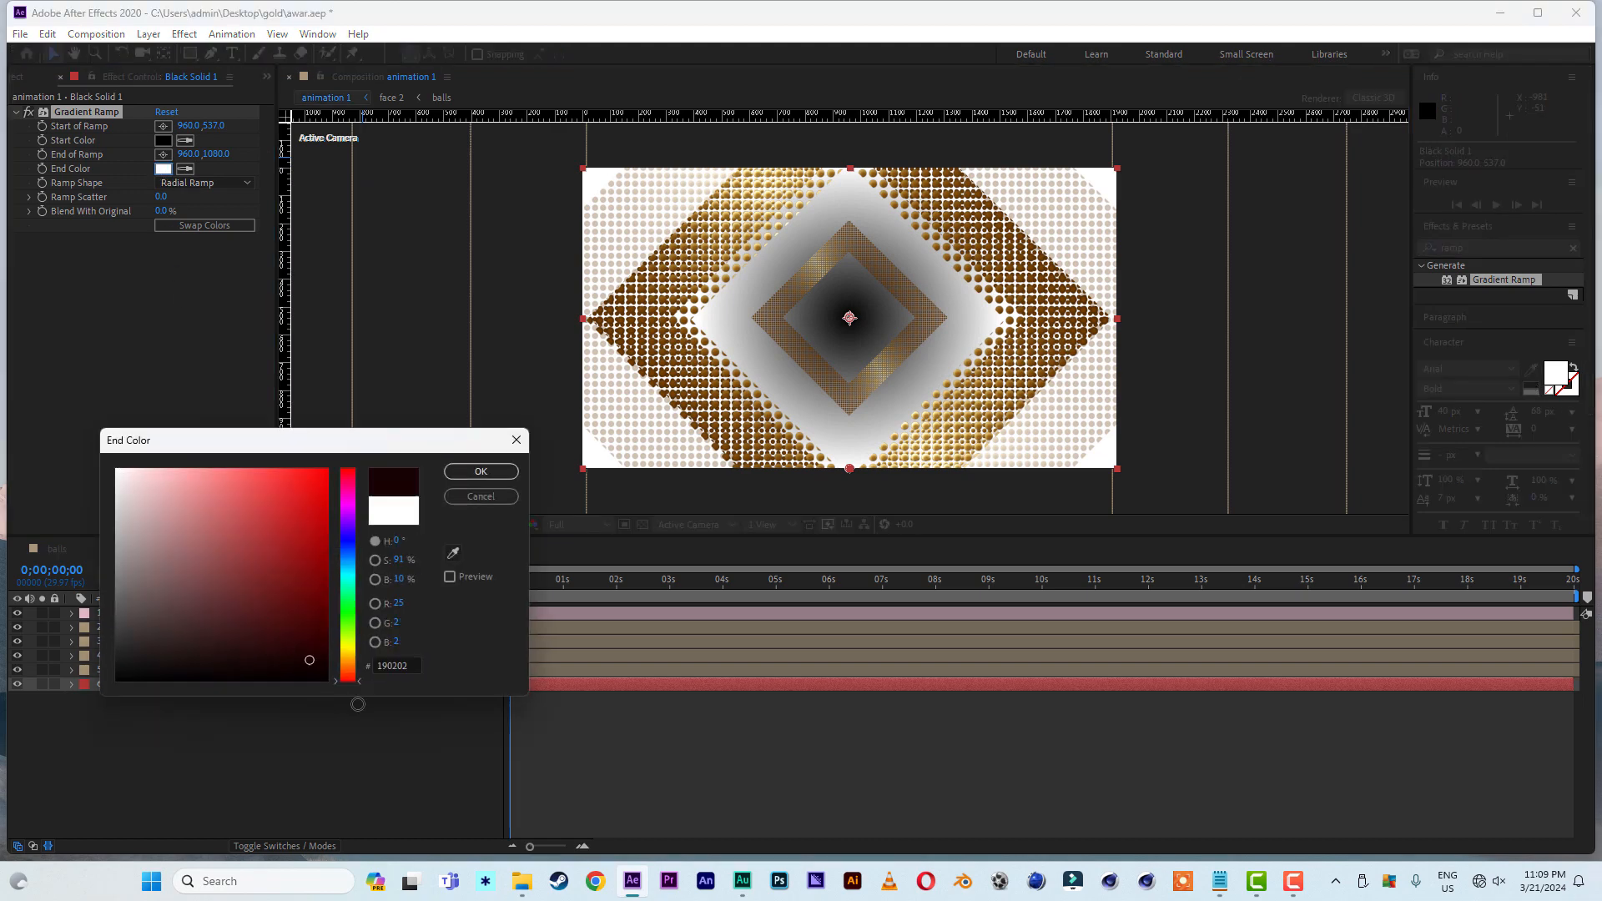
click(482, 472)
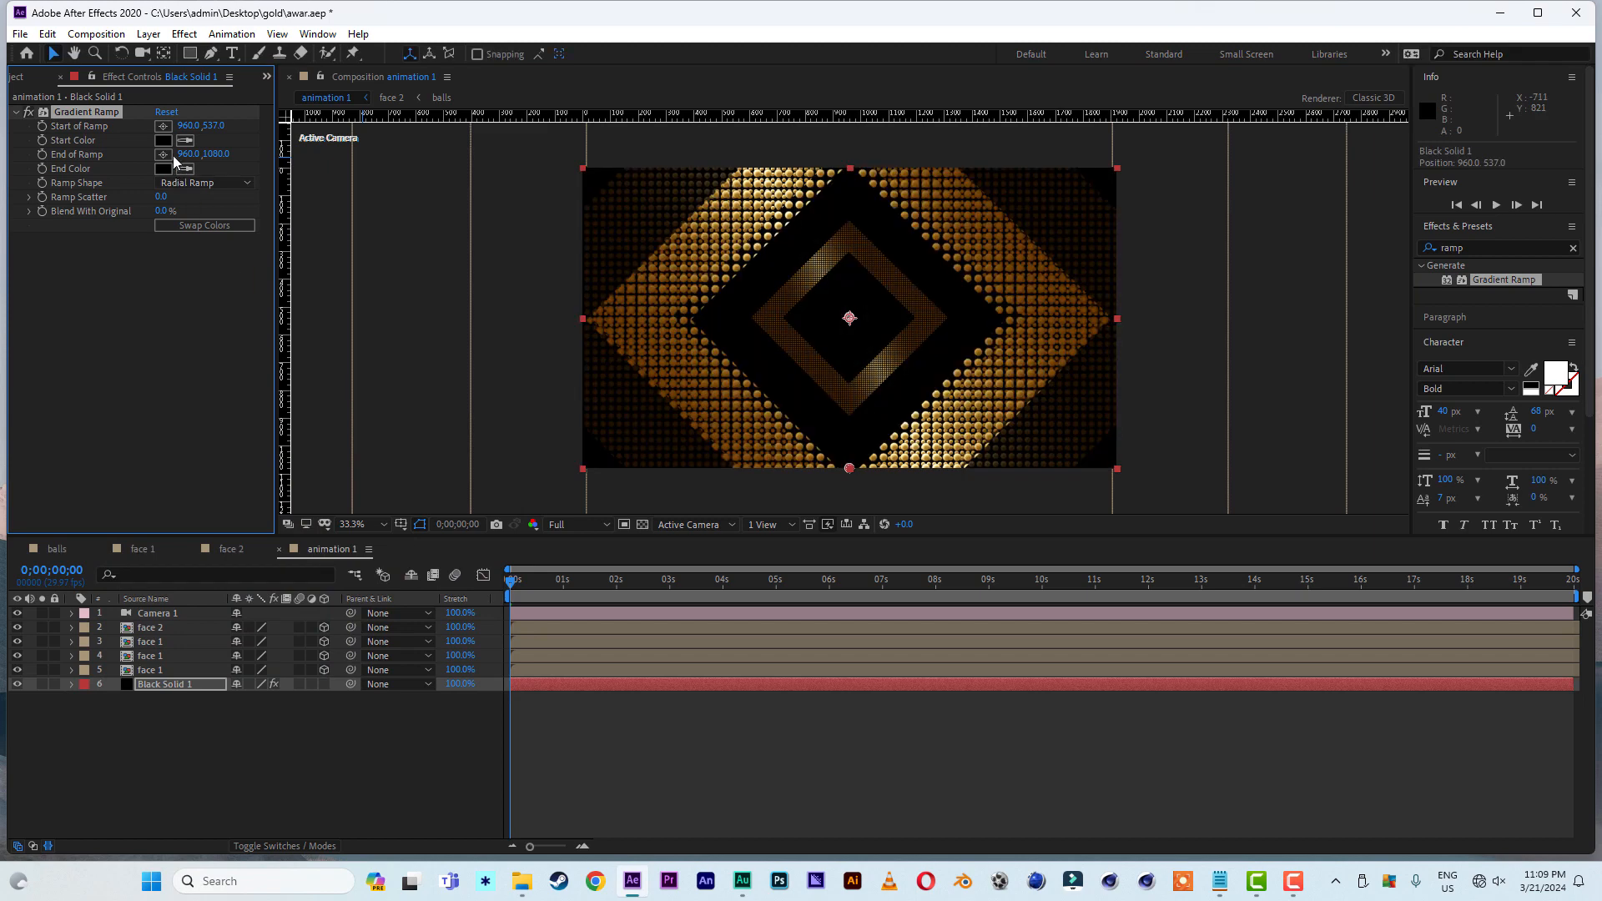
click(164, 142)
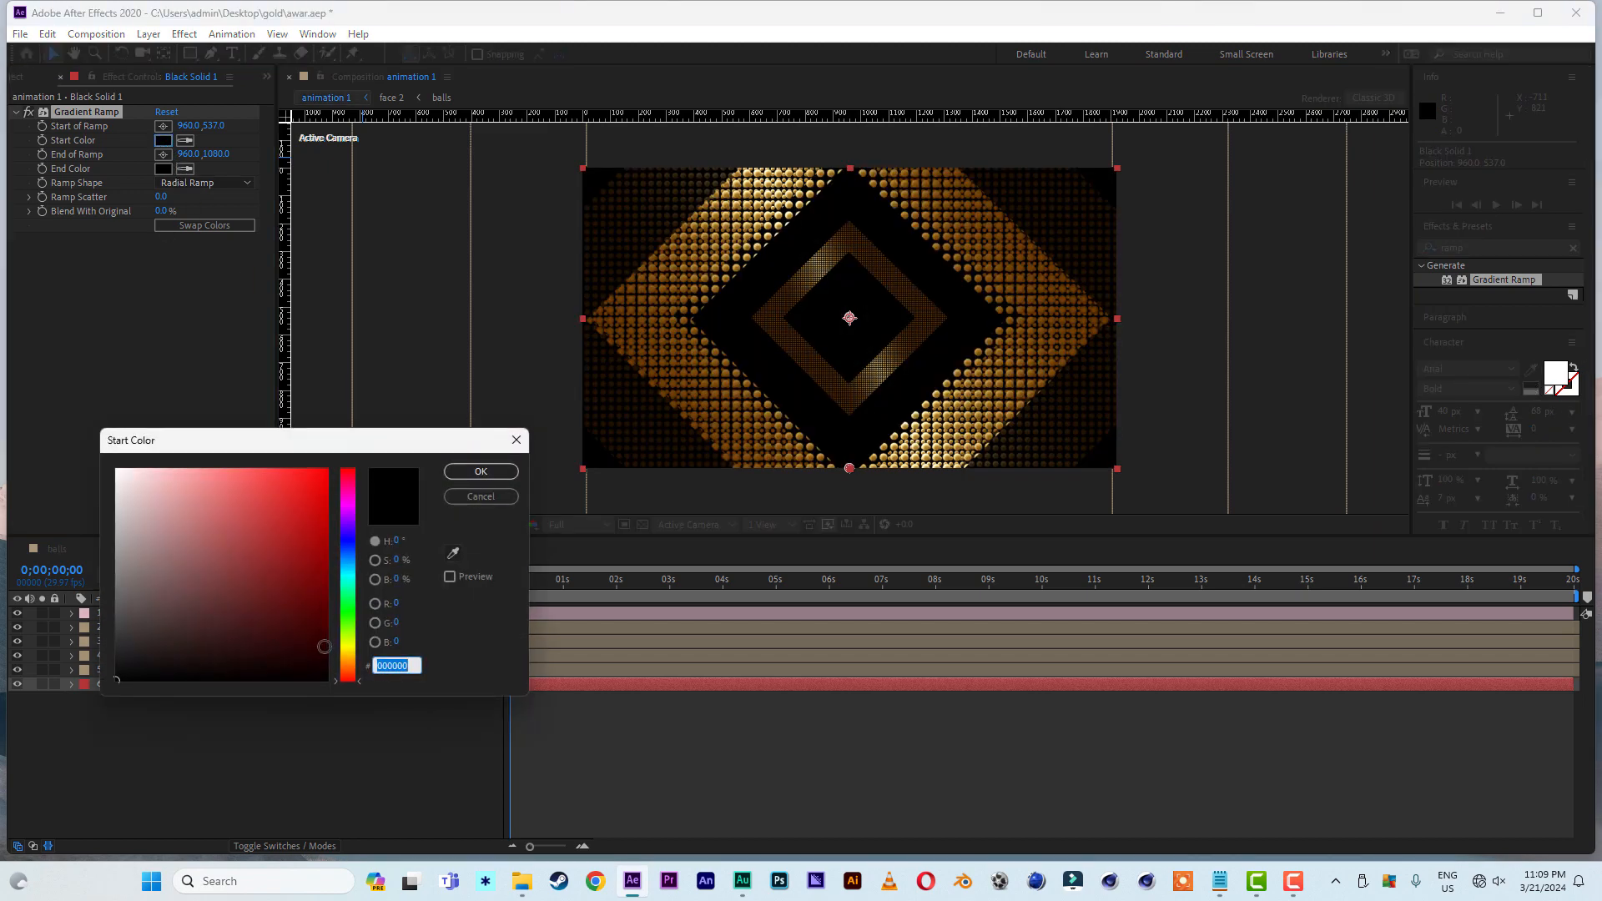
click(347, 658)
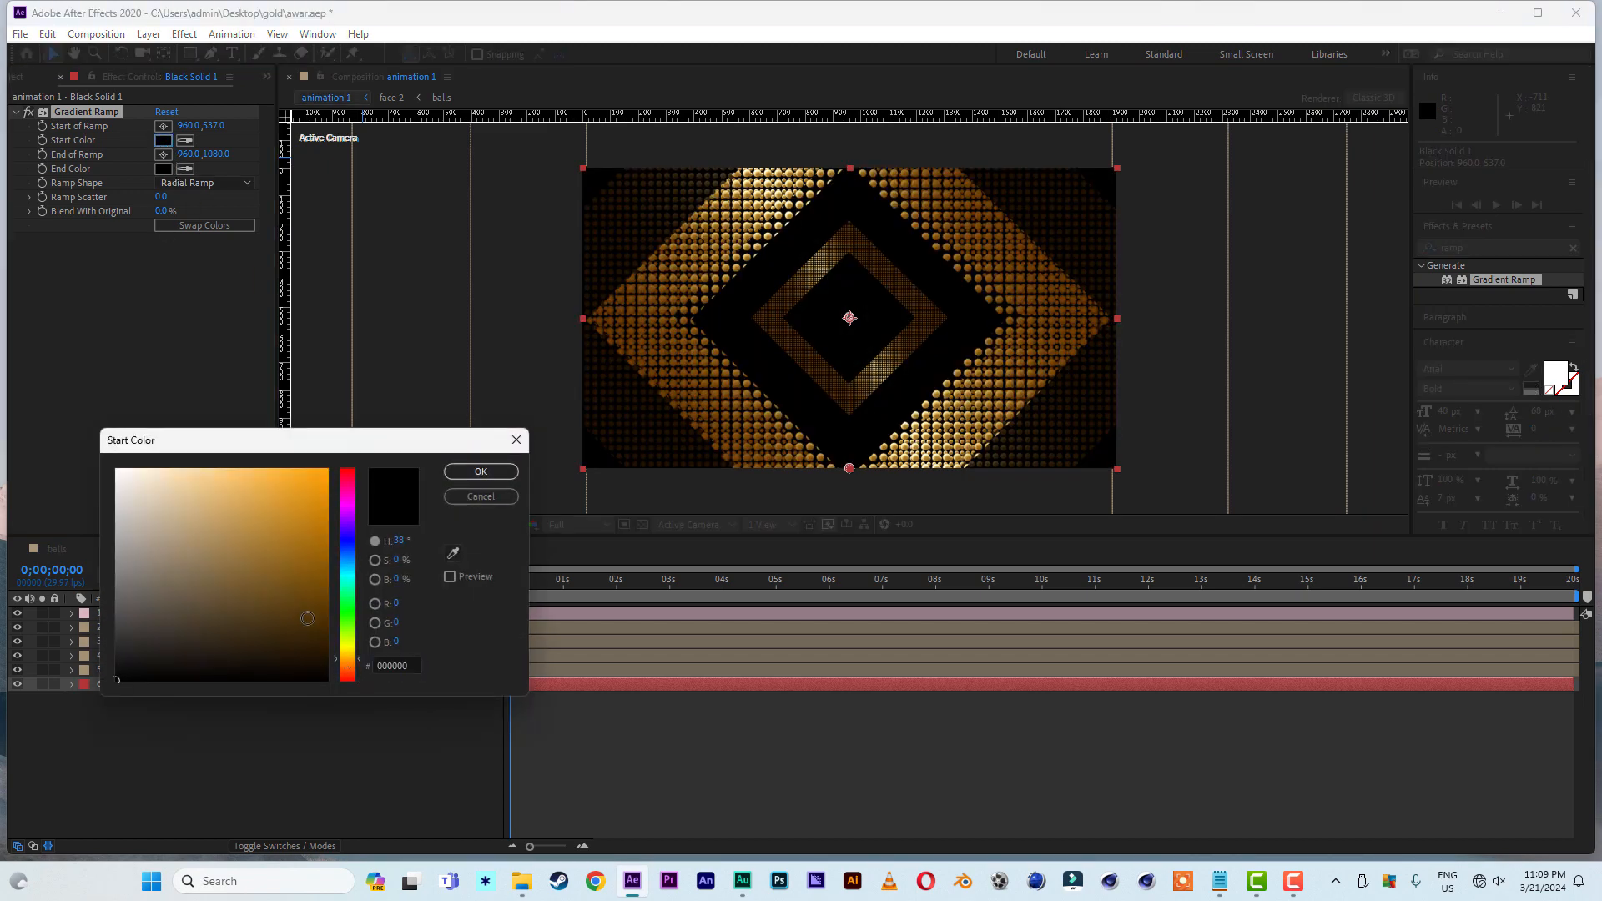
drag(308, 618, 340, 638)
click(497, 474)
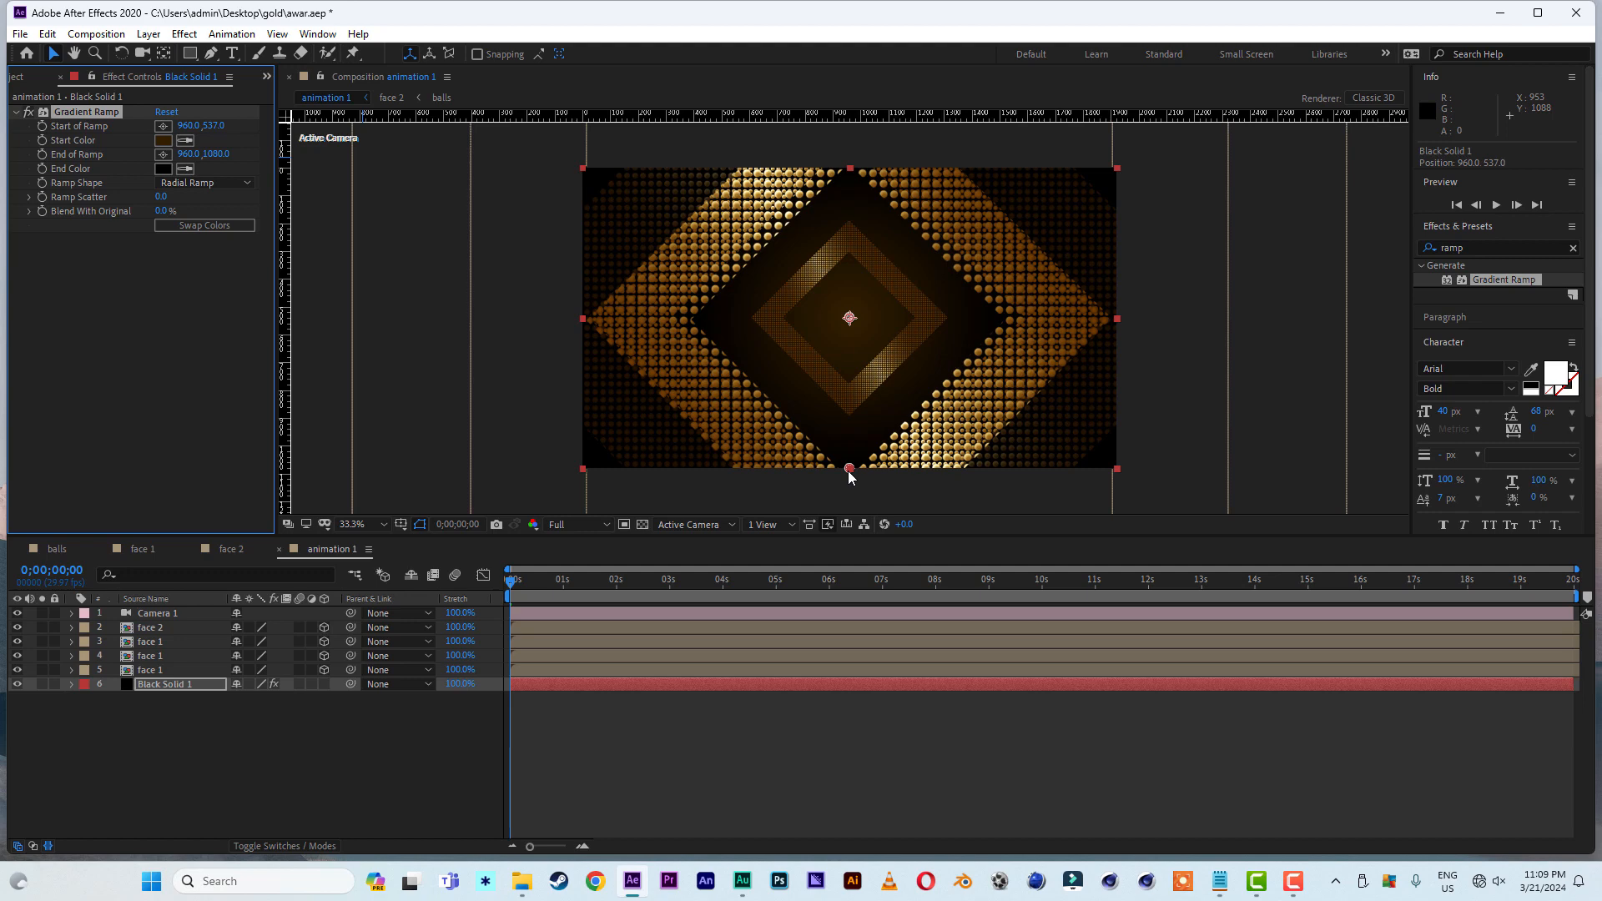
- Move the ramp's end point below the frame to about 984, 1833 and set the start color to 3E2700
drag(849, 476, 848, 494)
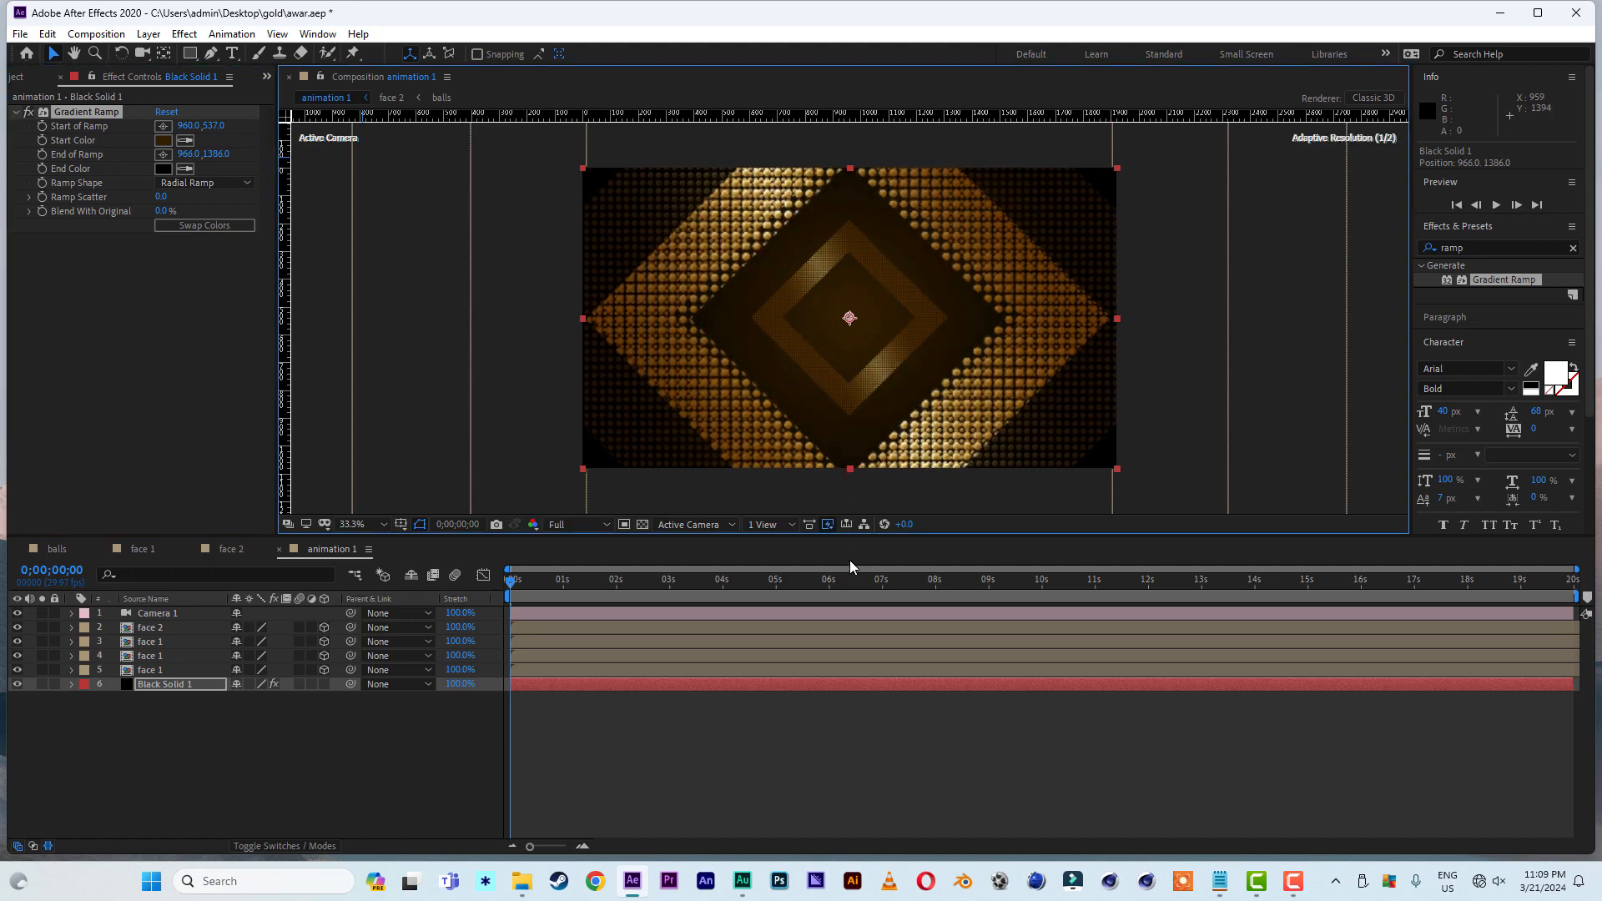
drag(850, 559, 855, 680)
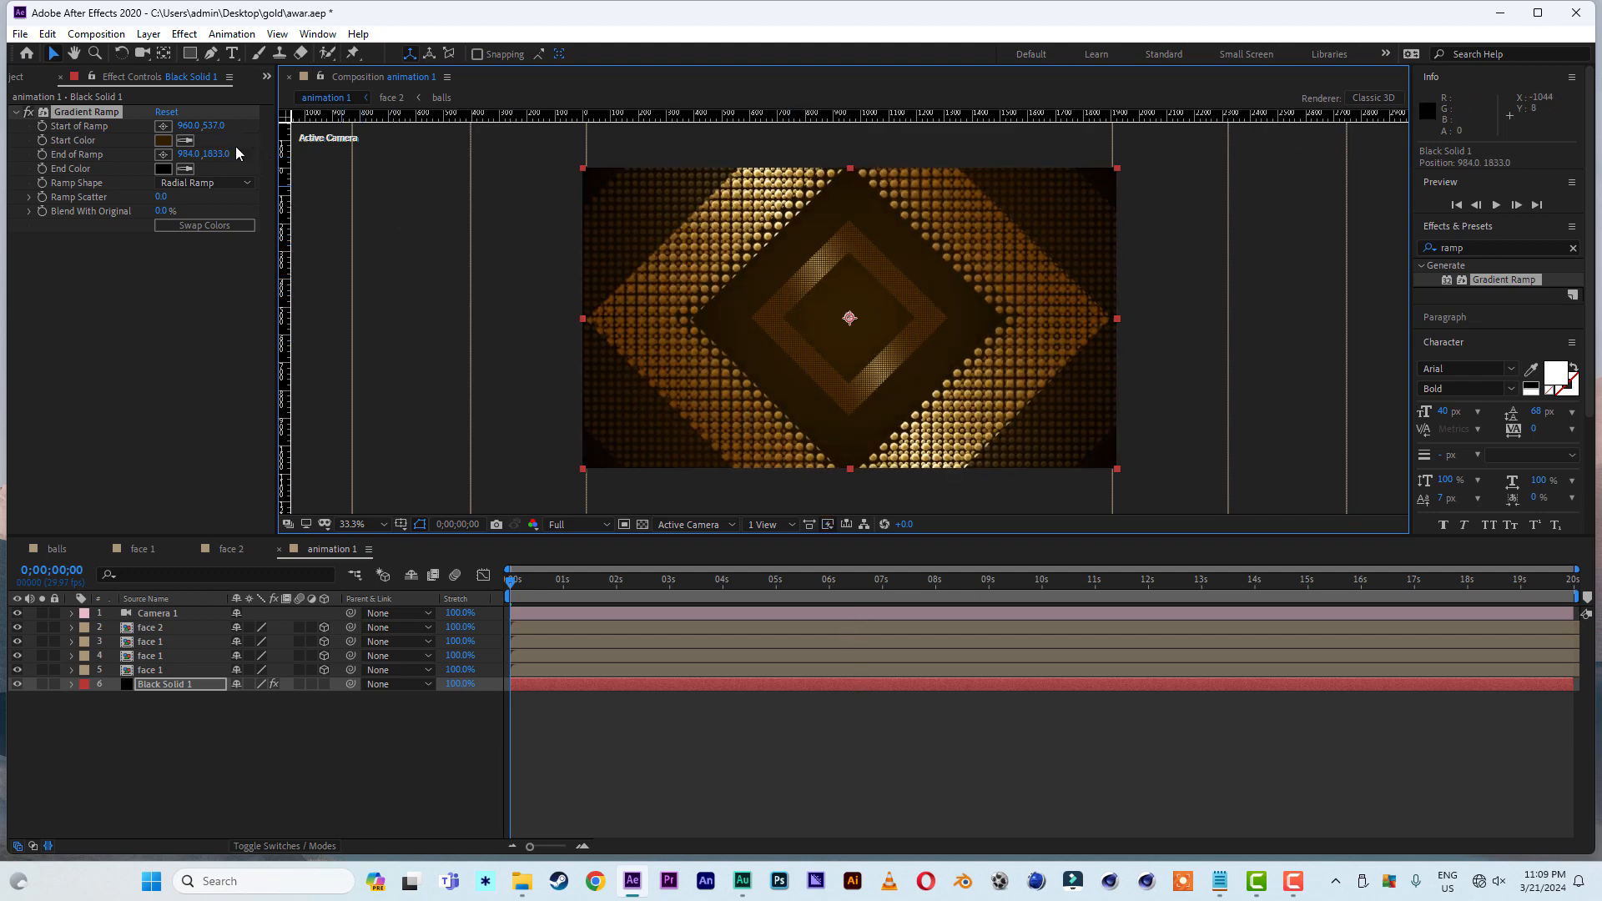
click(163, 140)
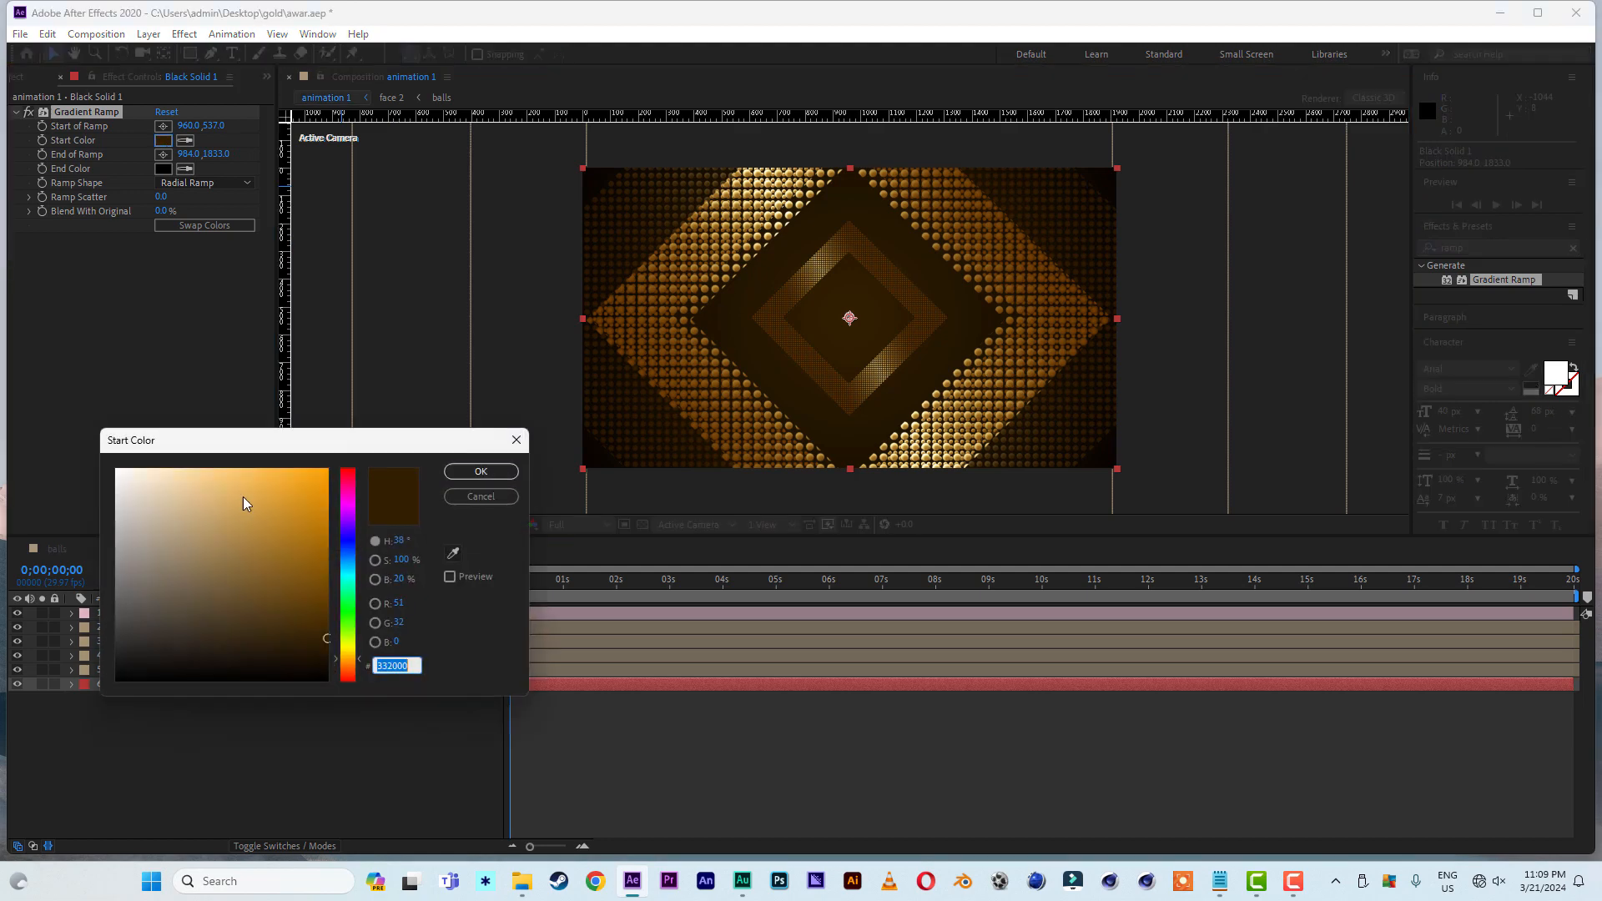
click(328, 628)
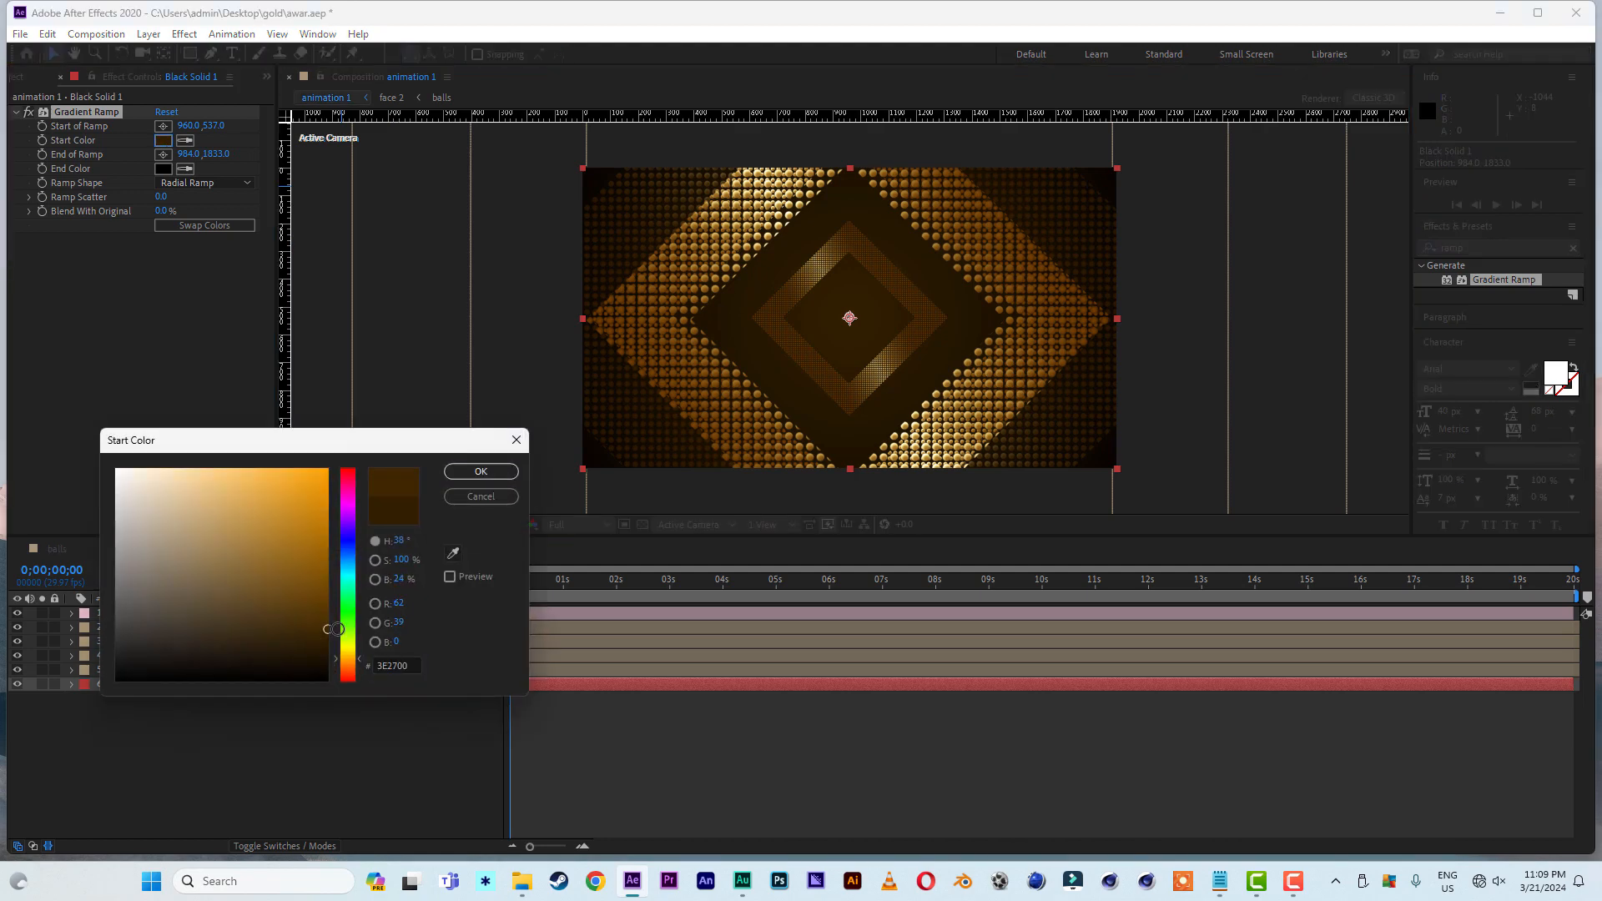
click(492, 471)
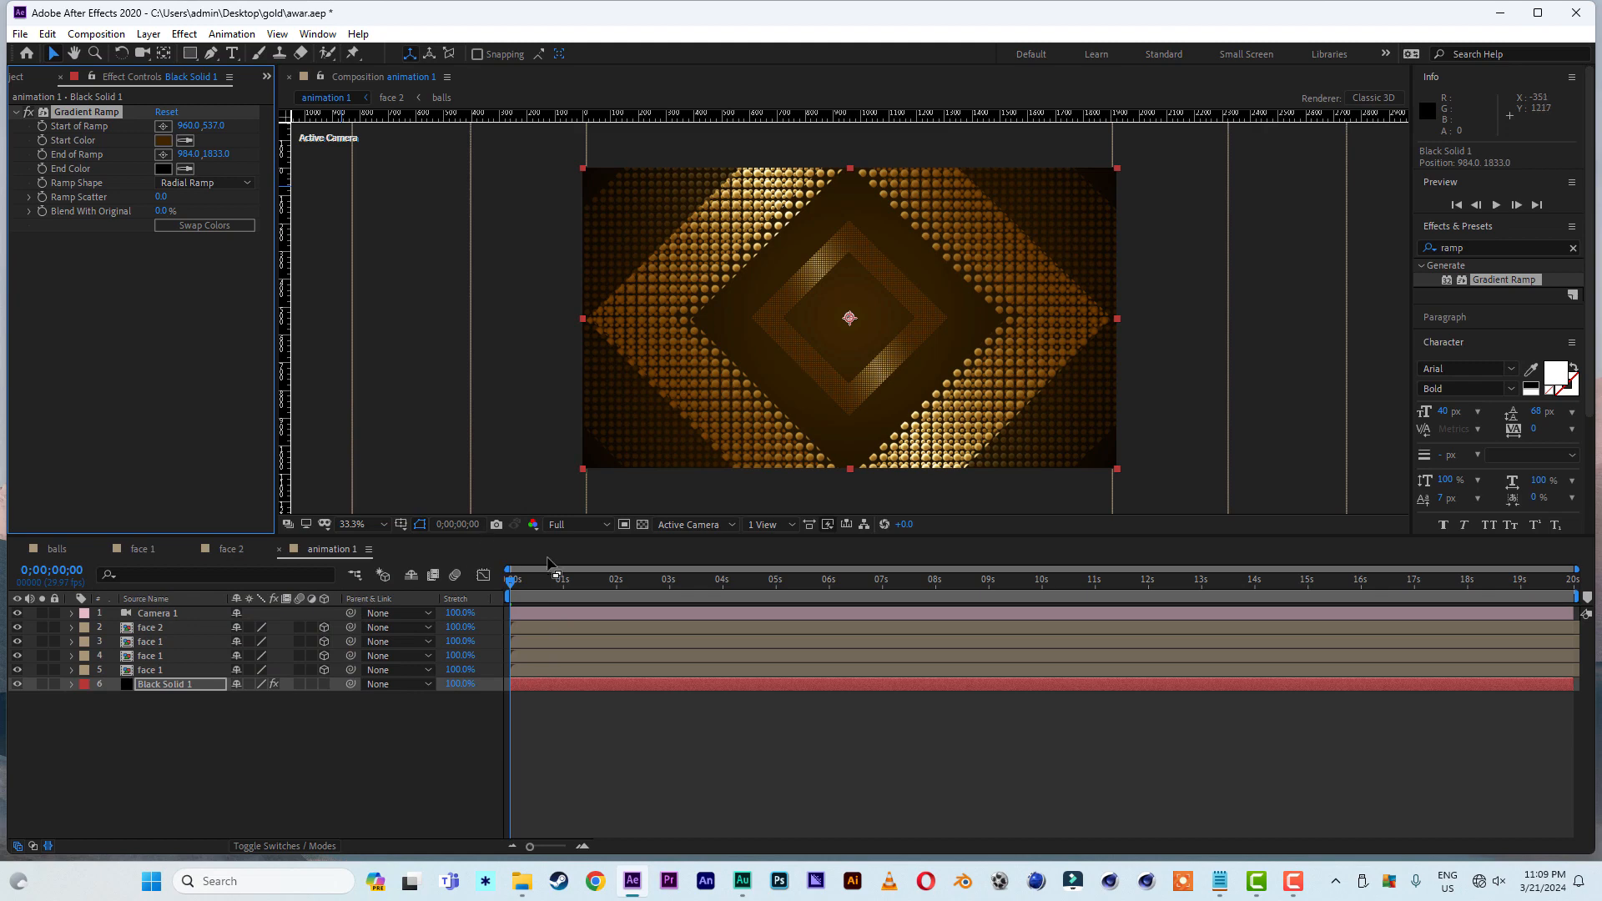
- Preview the animation with the new background and move the current time to 0;00;00;16
key(space)
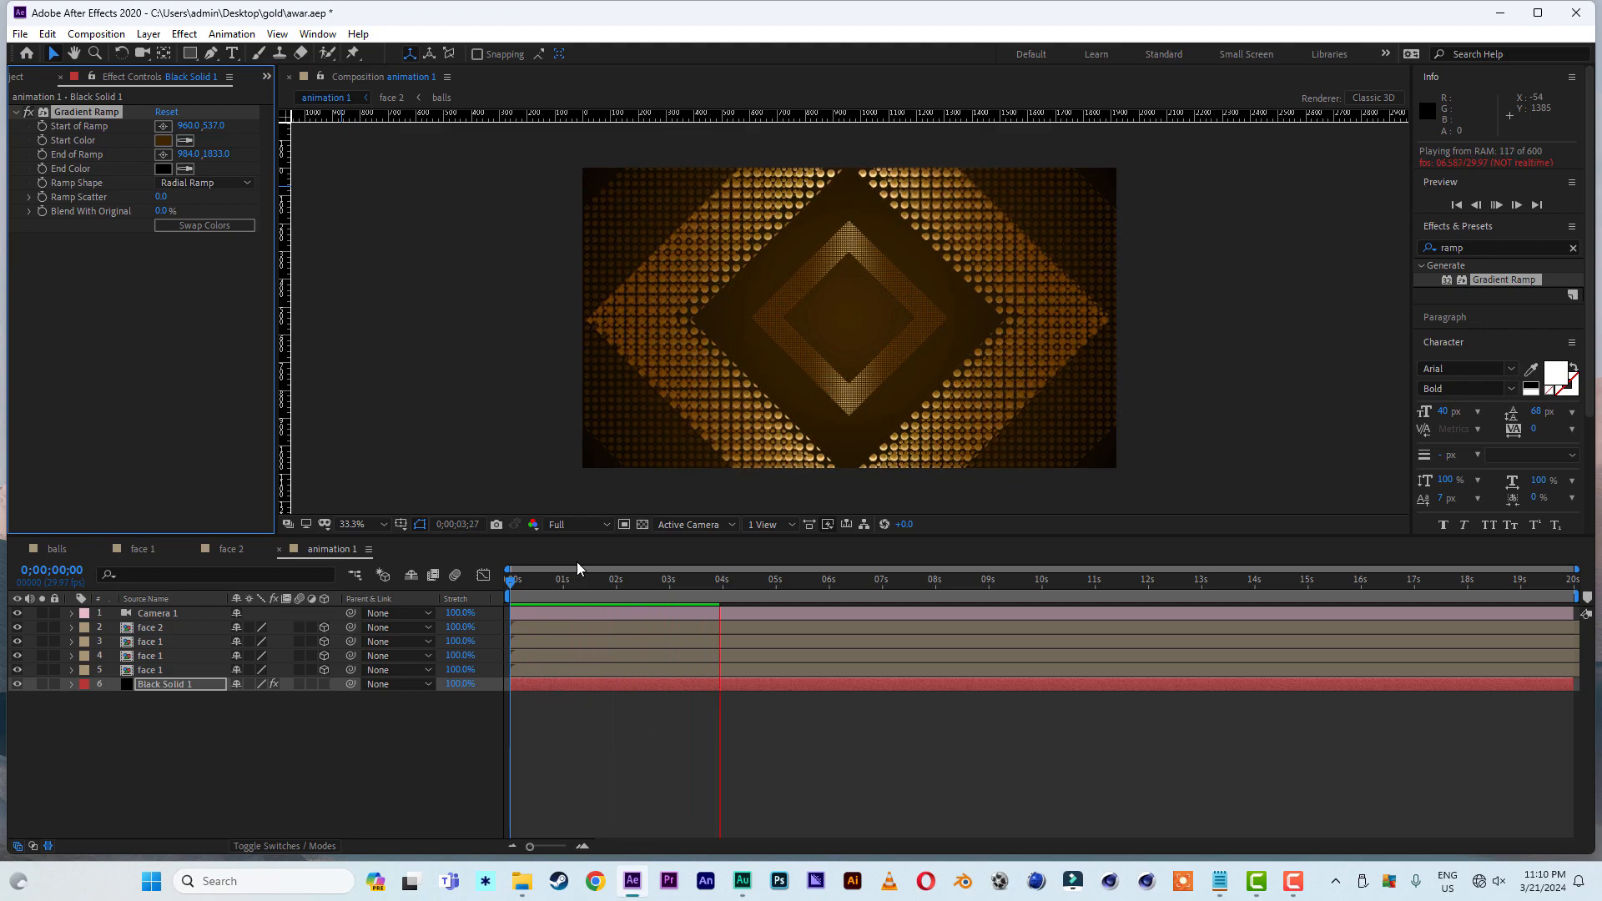
key(space)
mouse_move(565, 576)
mouse_down()
mouse_move(510, 582)
mouse_move(623, 587)
mouse_move(538, 586)
mouse_up()
key(space)
- Duplicate the face 2 layer and replace the upper copy with the picture 1 composition
click(161, 614)
click(18, 76)
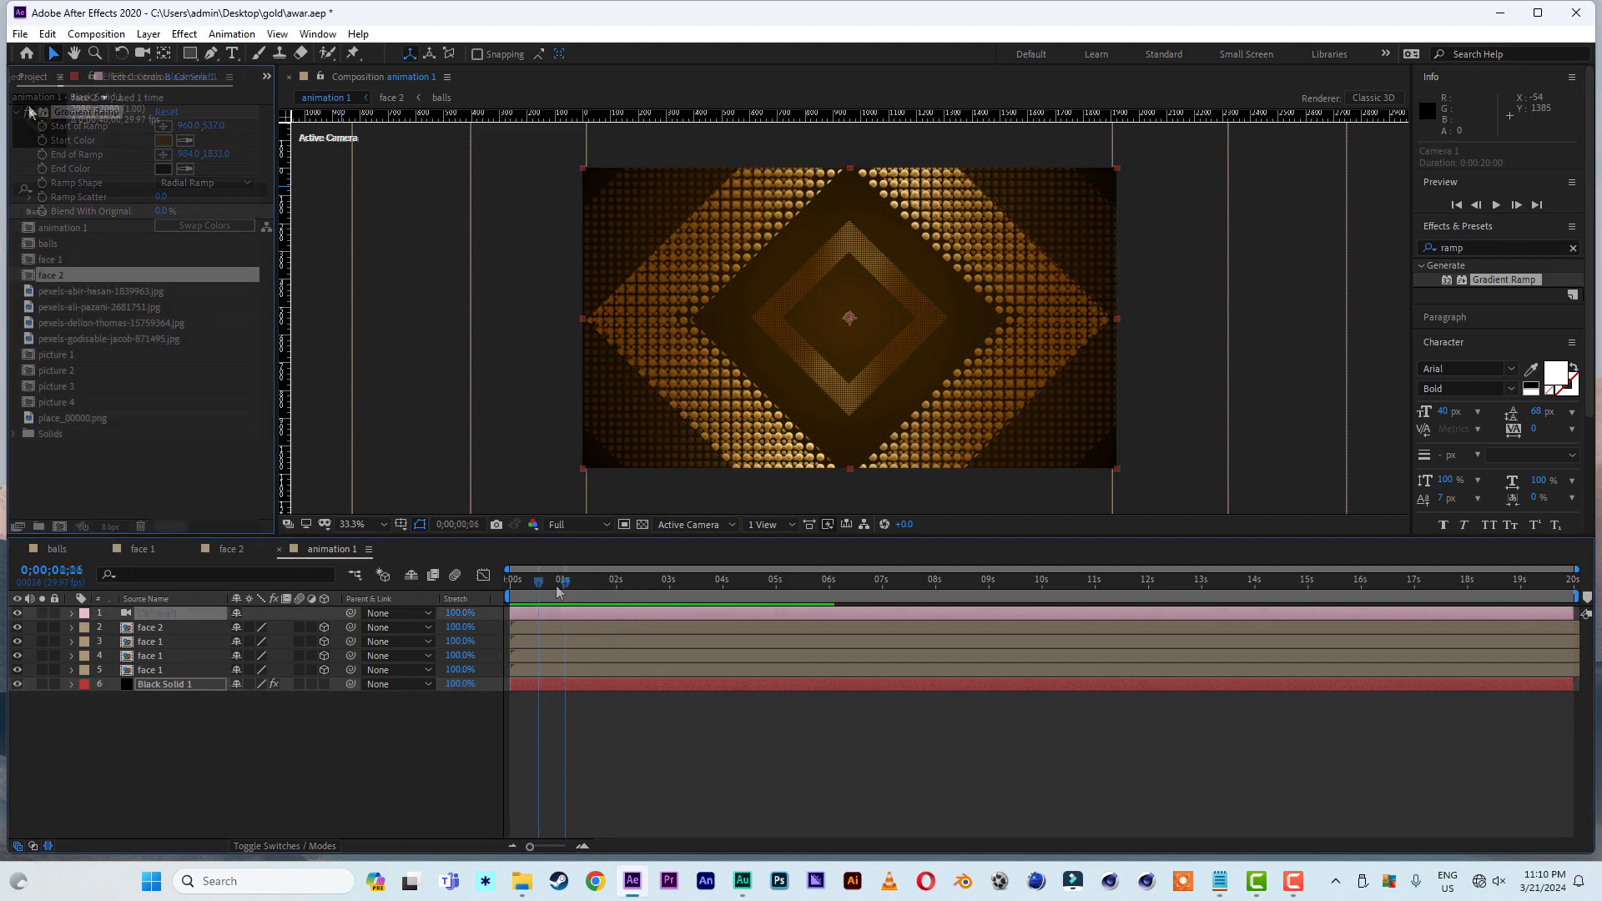
click(70, 359)
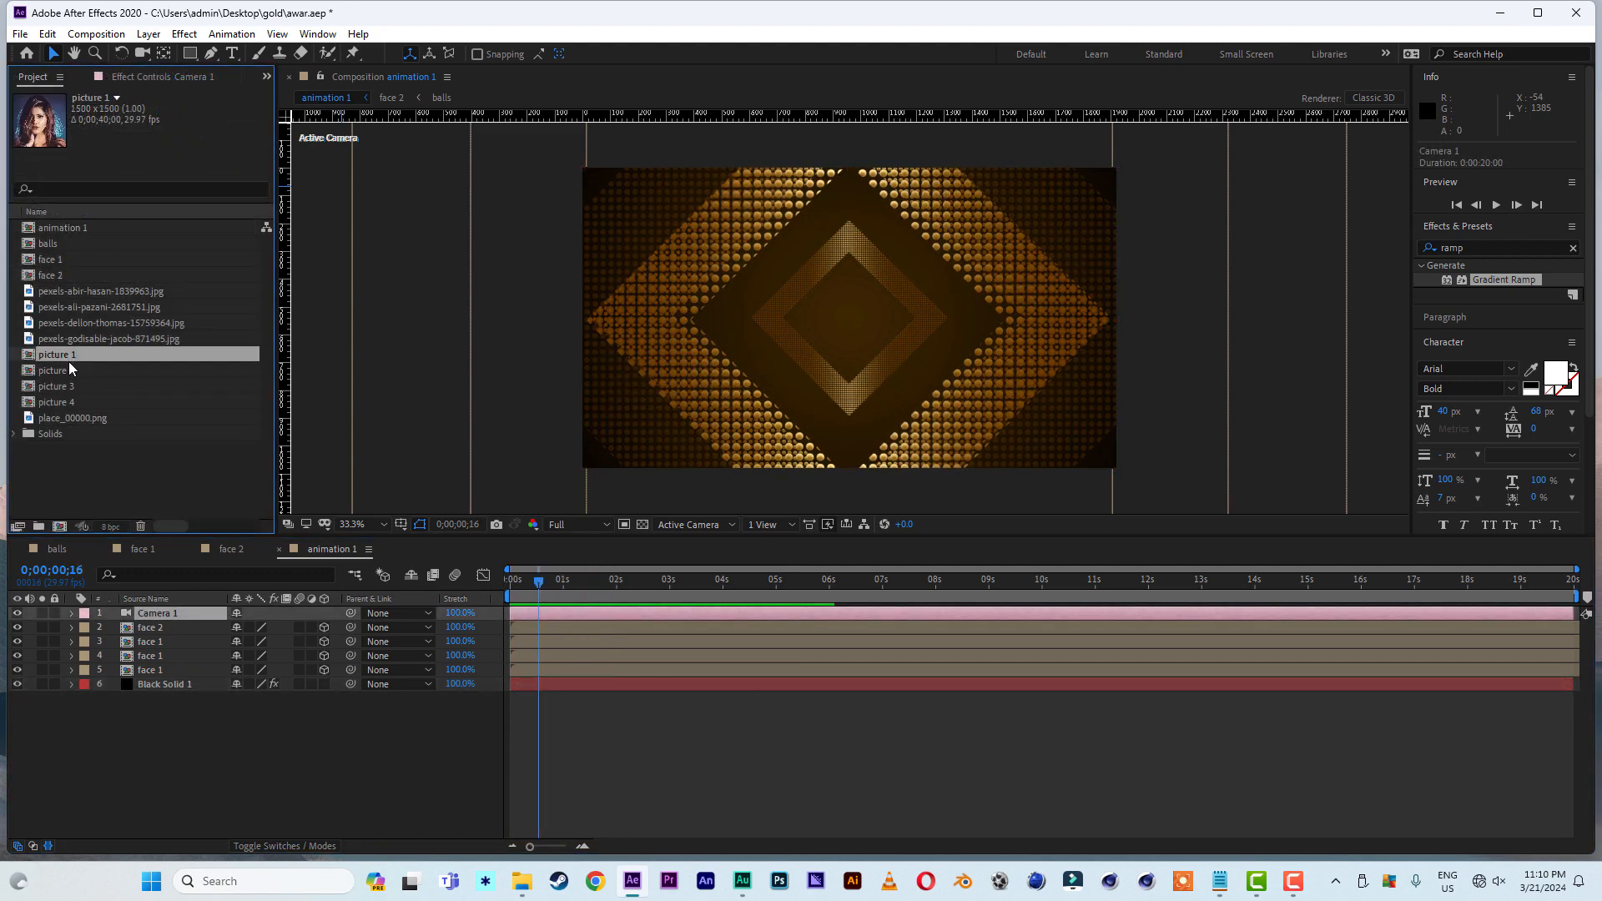
click(163, 631)
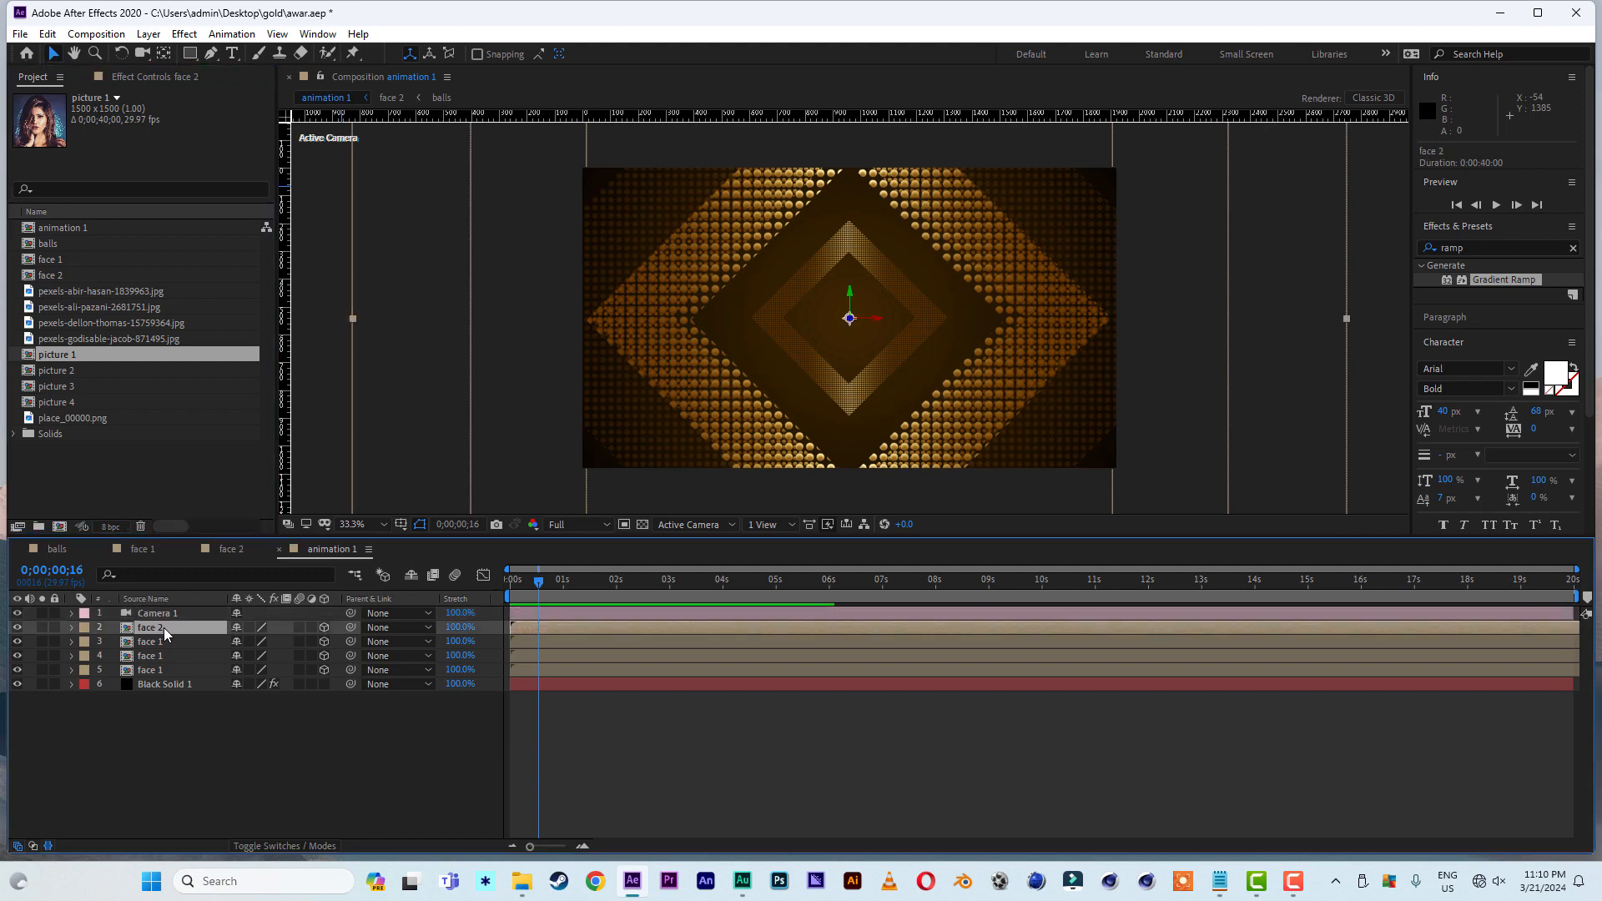
key(ctrl+d)
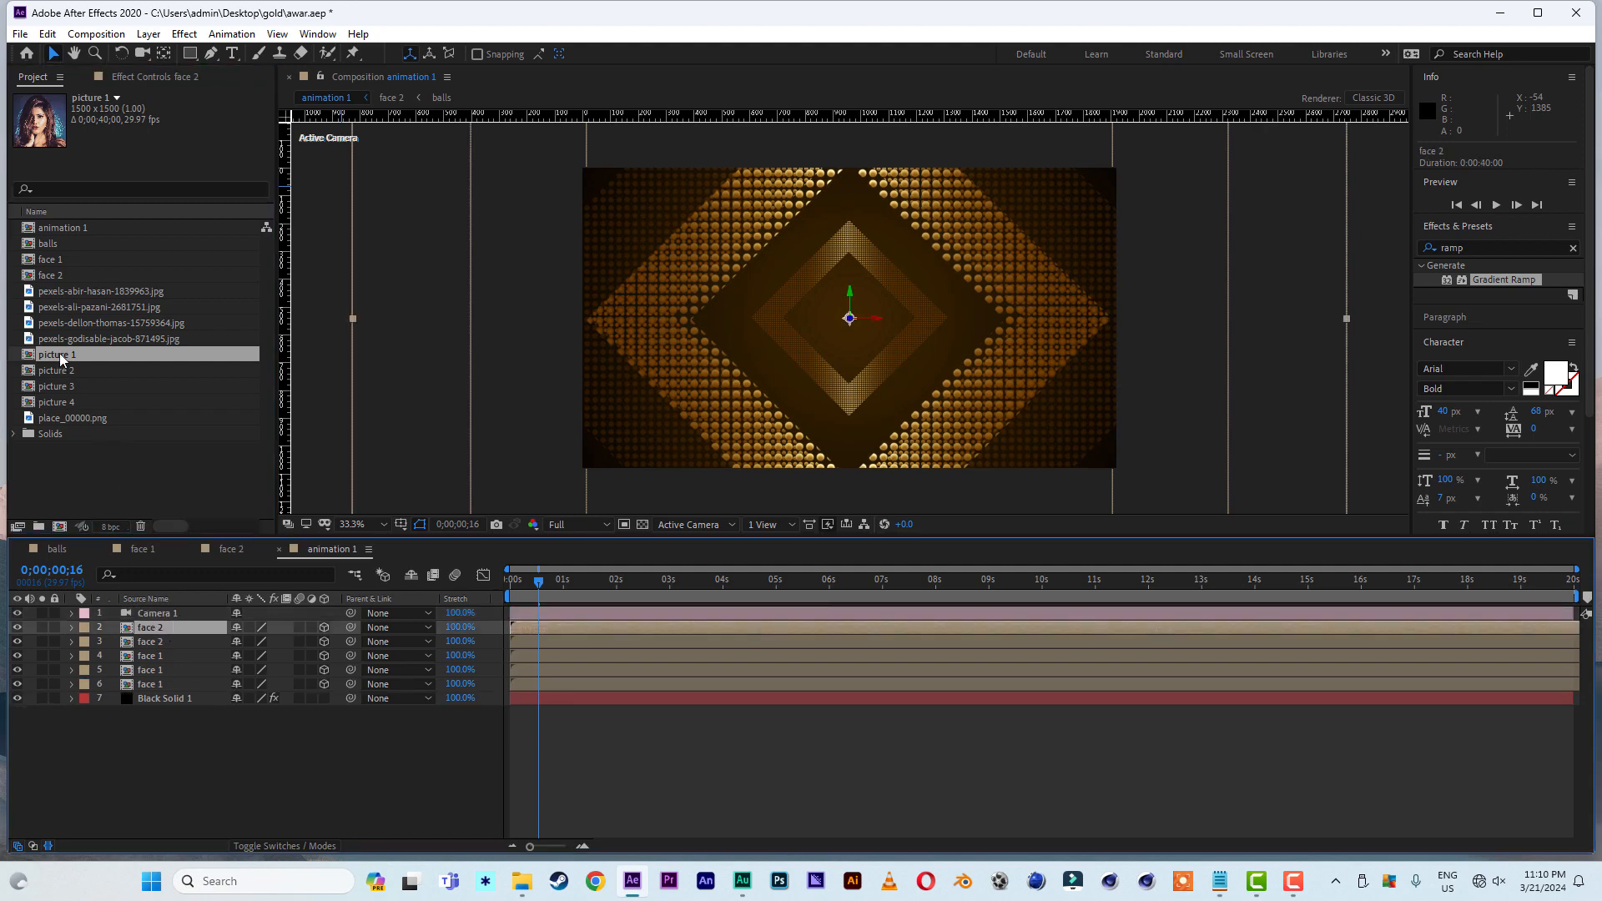
drag(90, 455, 152, 628)
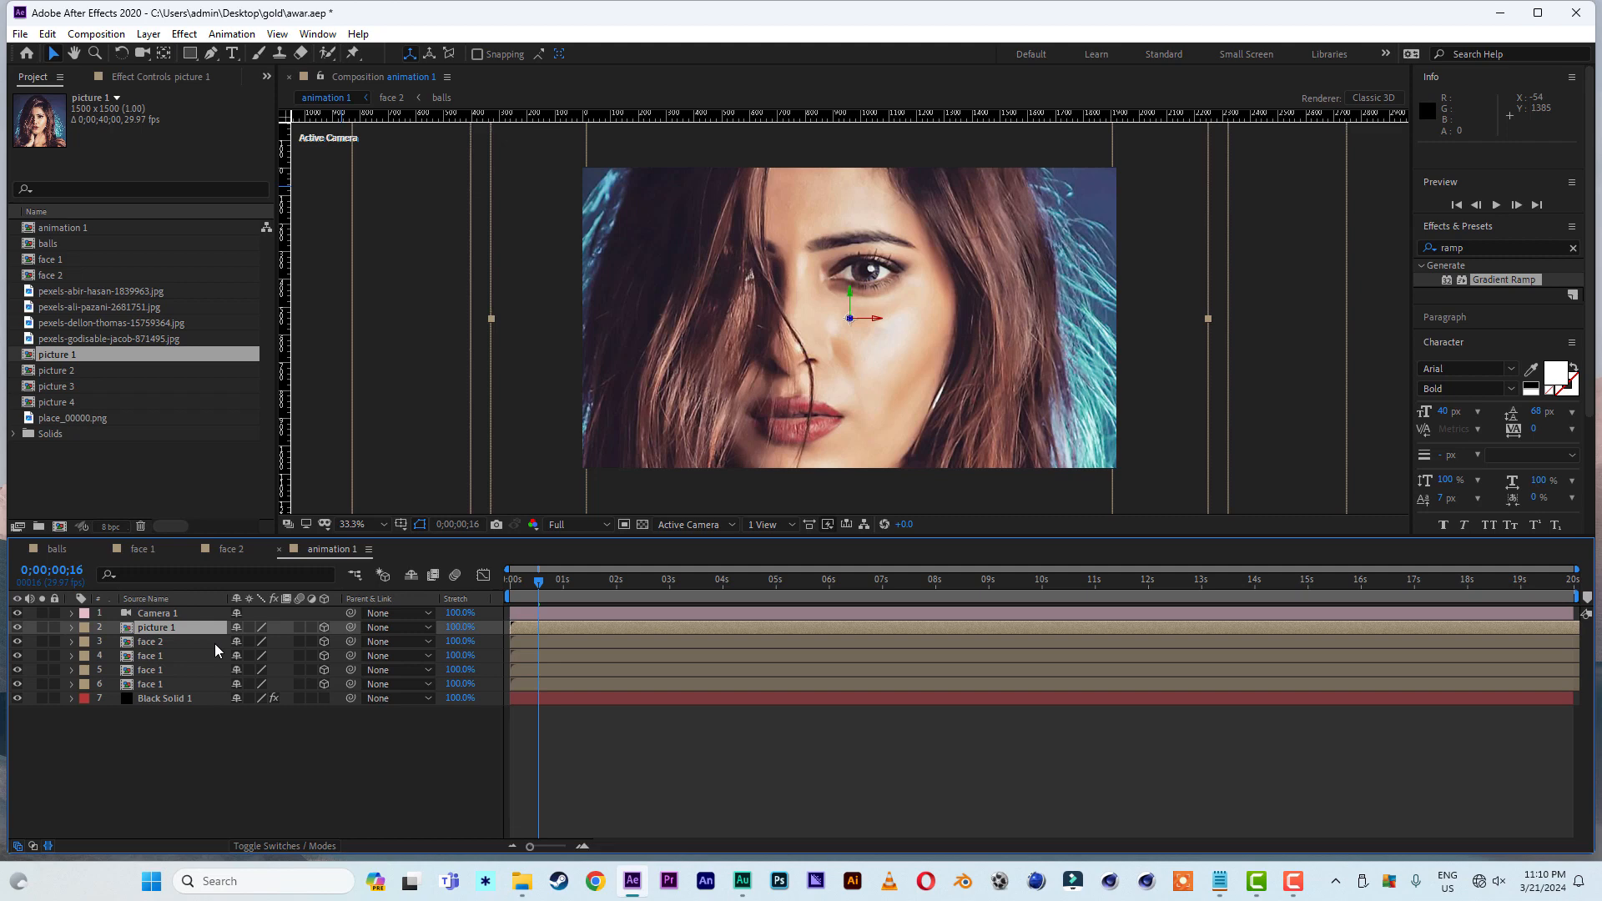
- Scale the picture 1 layer to 45% and place it directly beneath the face 2 layer
key(s)
drag(310, 642, 270, 647)
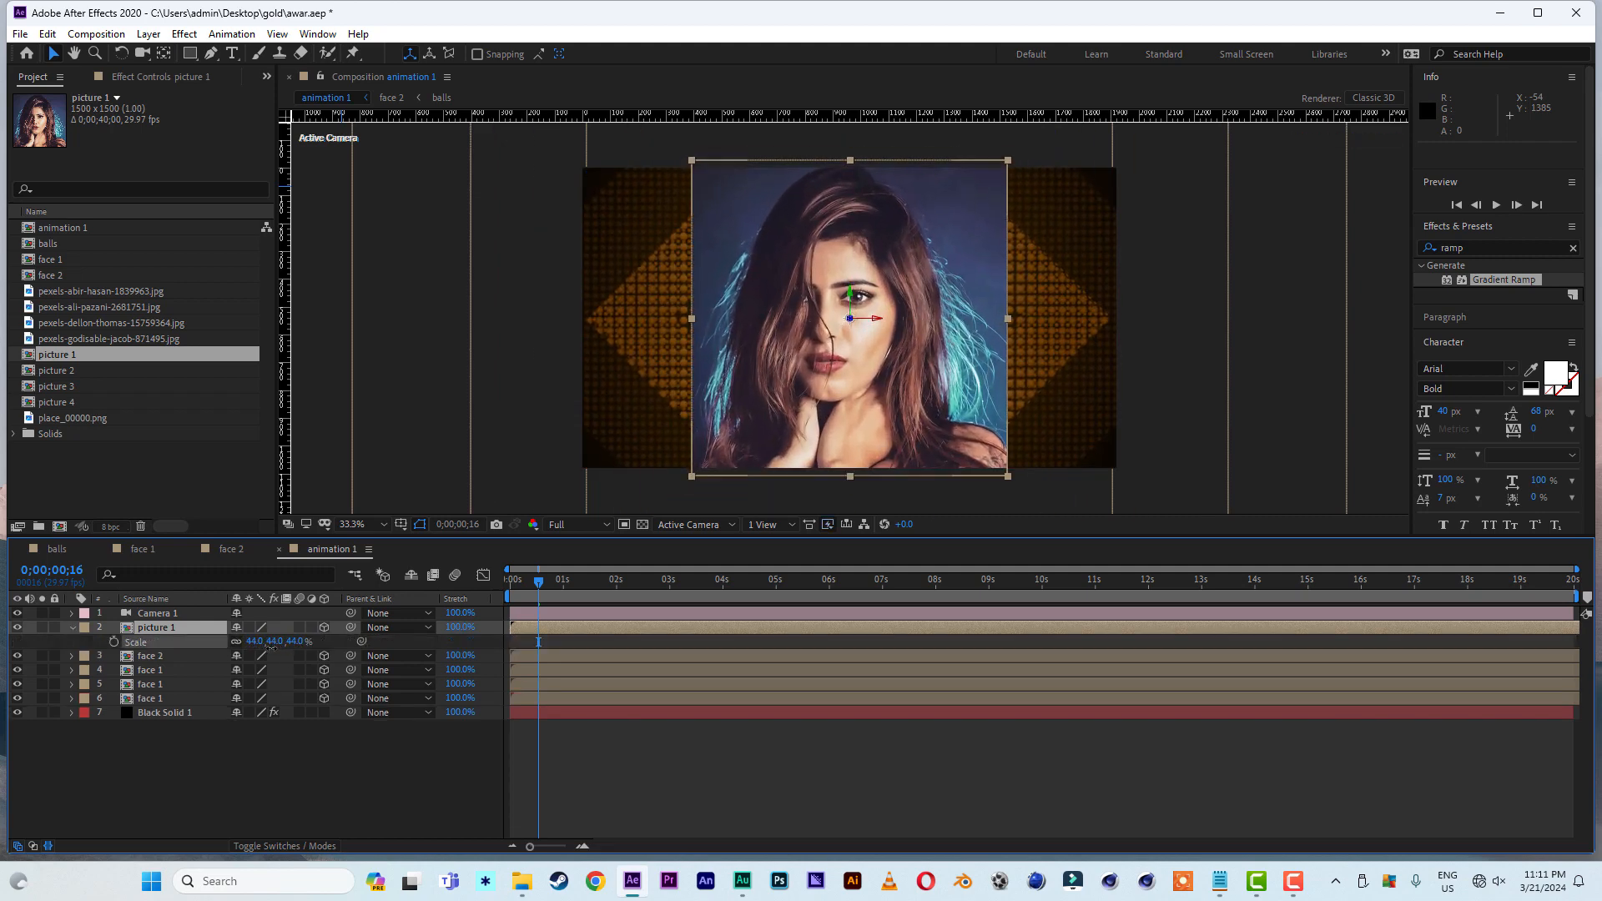
drag(172, 628, 175, 664)
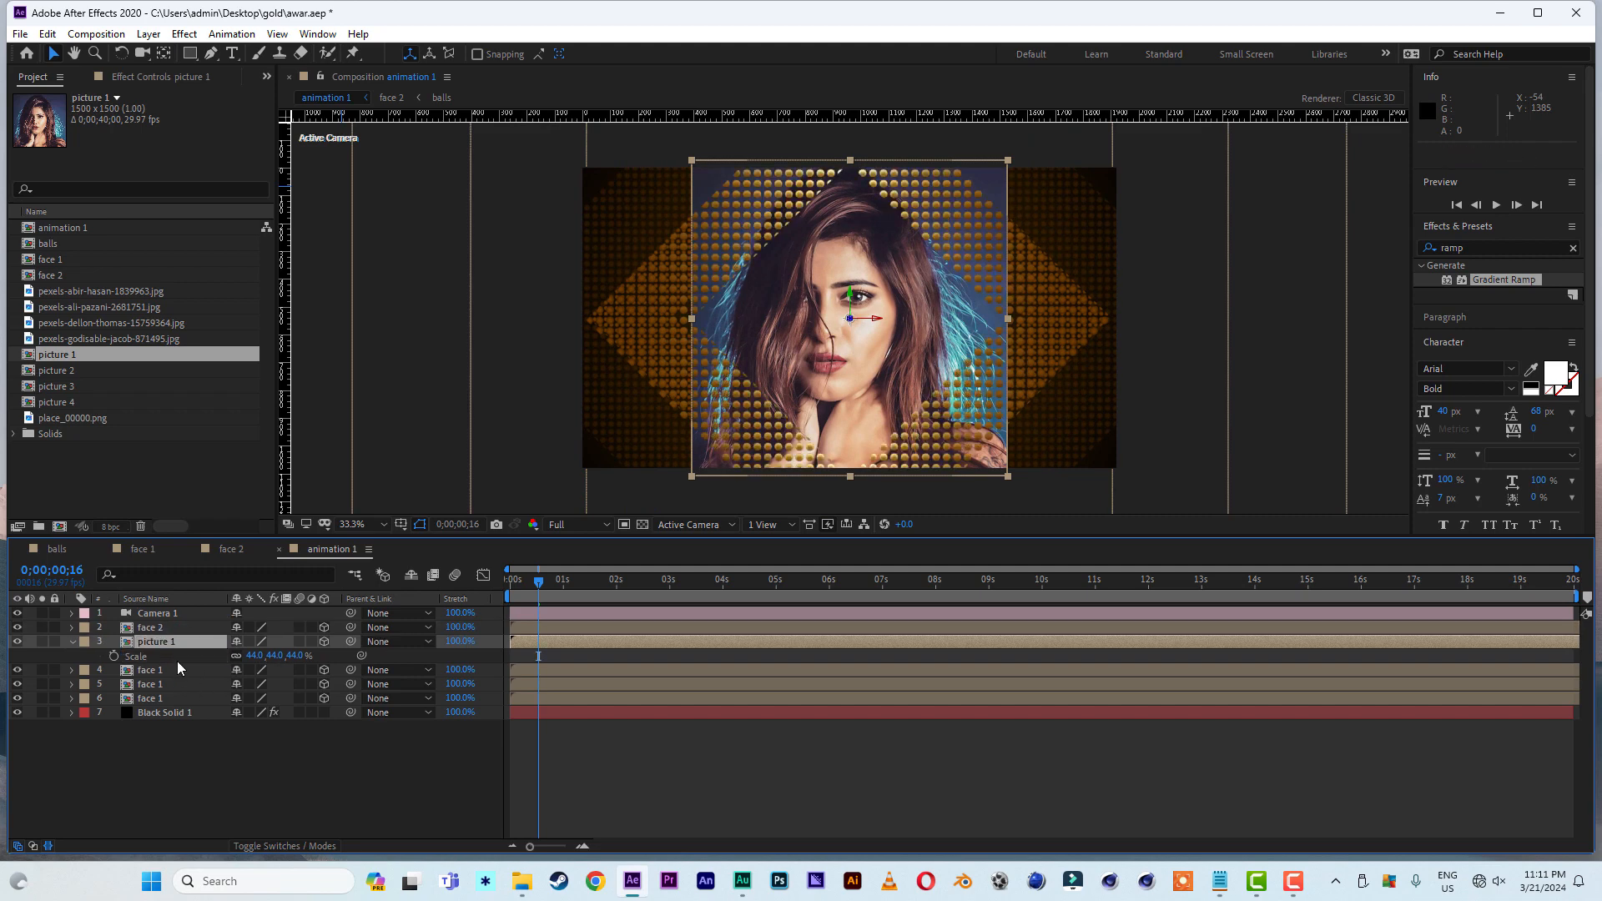
drag(292, 656, 296, 657)
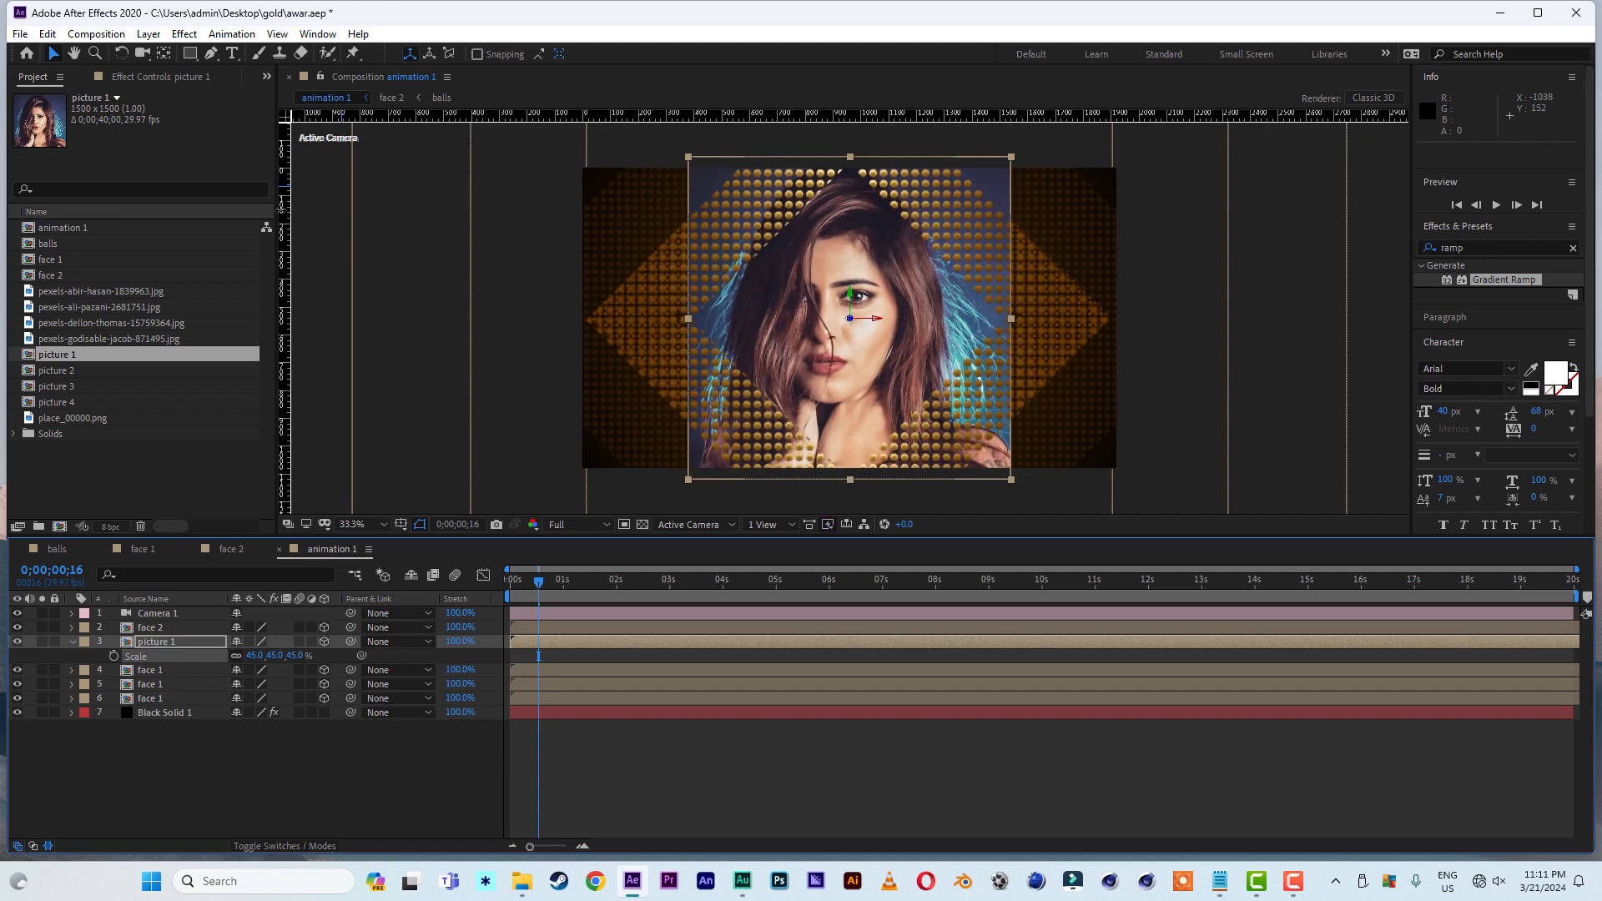
- Draw a closed four-point diamond mask on the picture 1 layer with the Pen tool, roughly following the central diamond frame
click(211, 54)
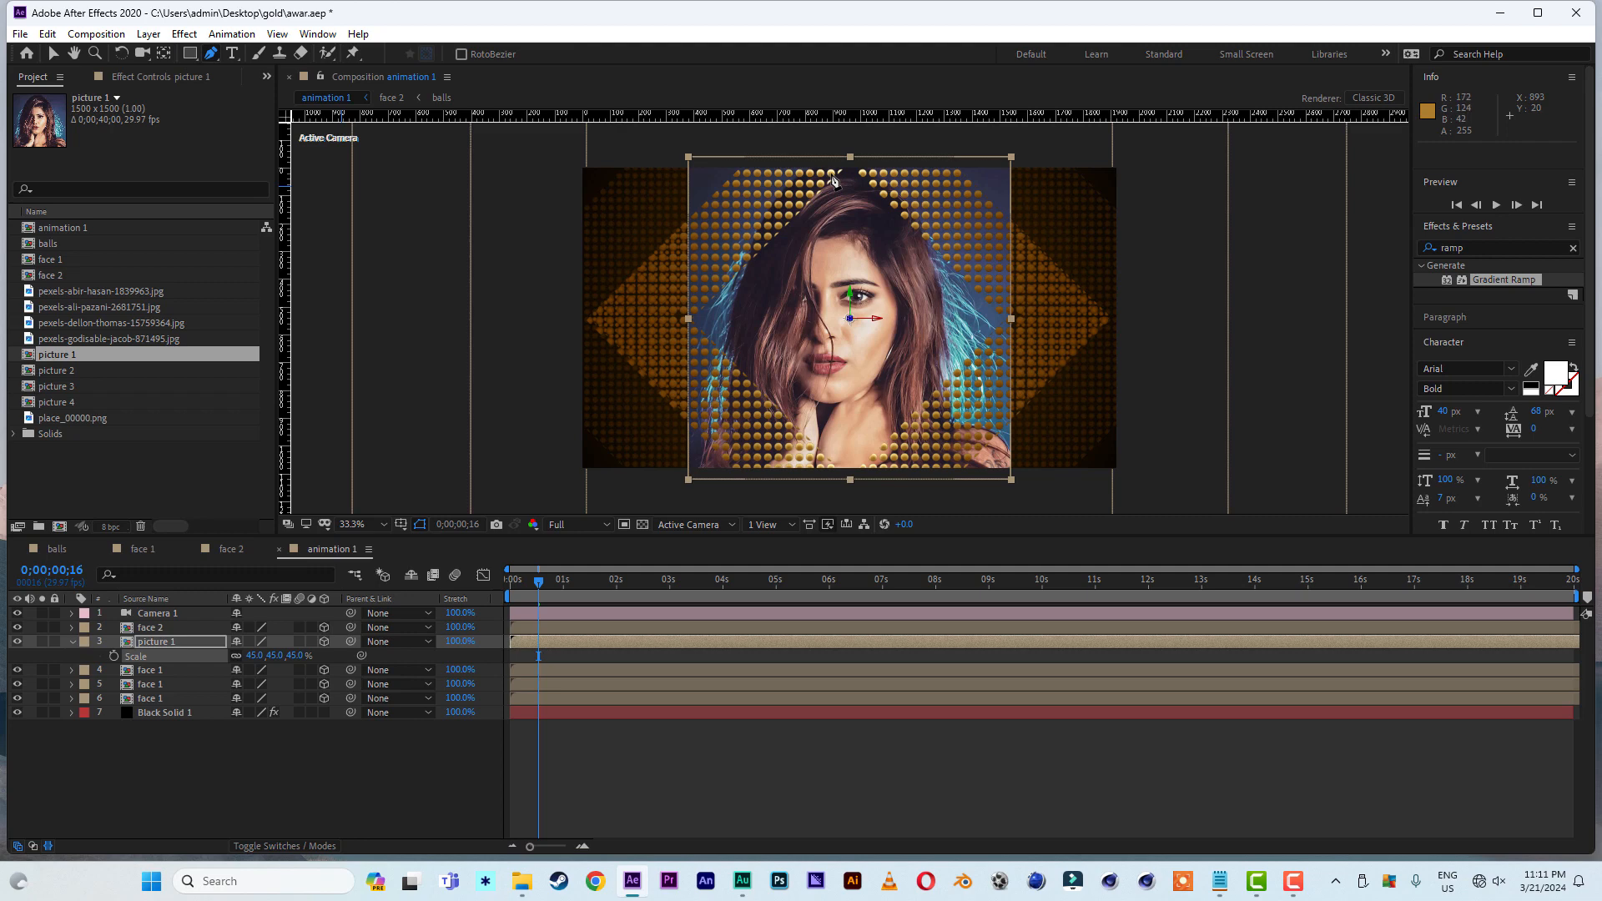
click(171, 653)
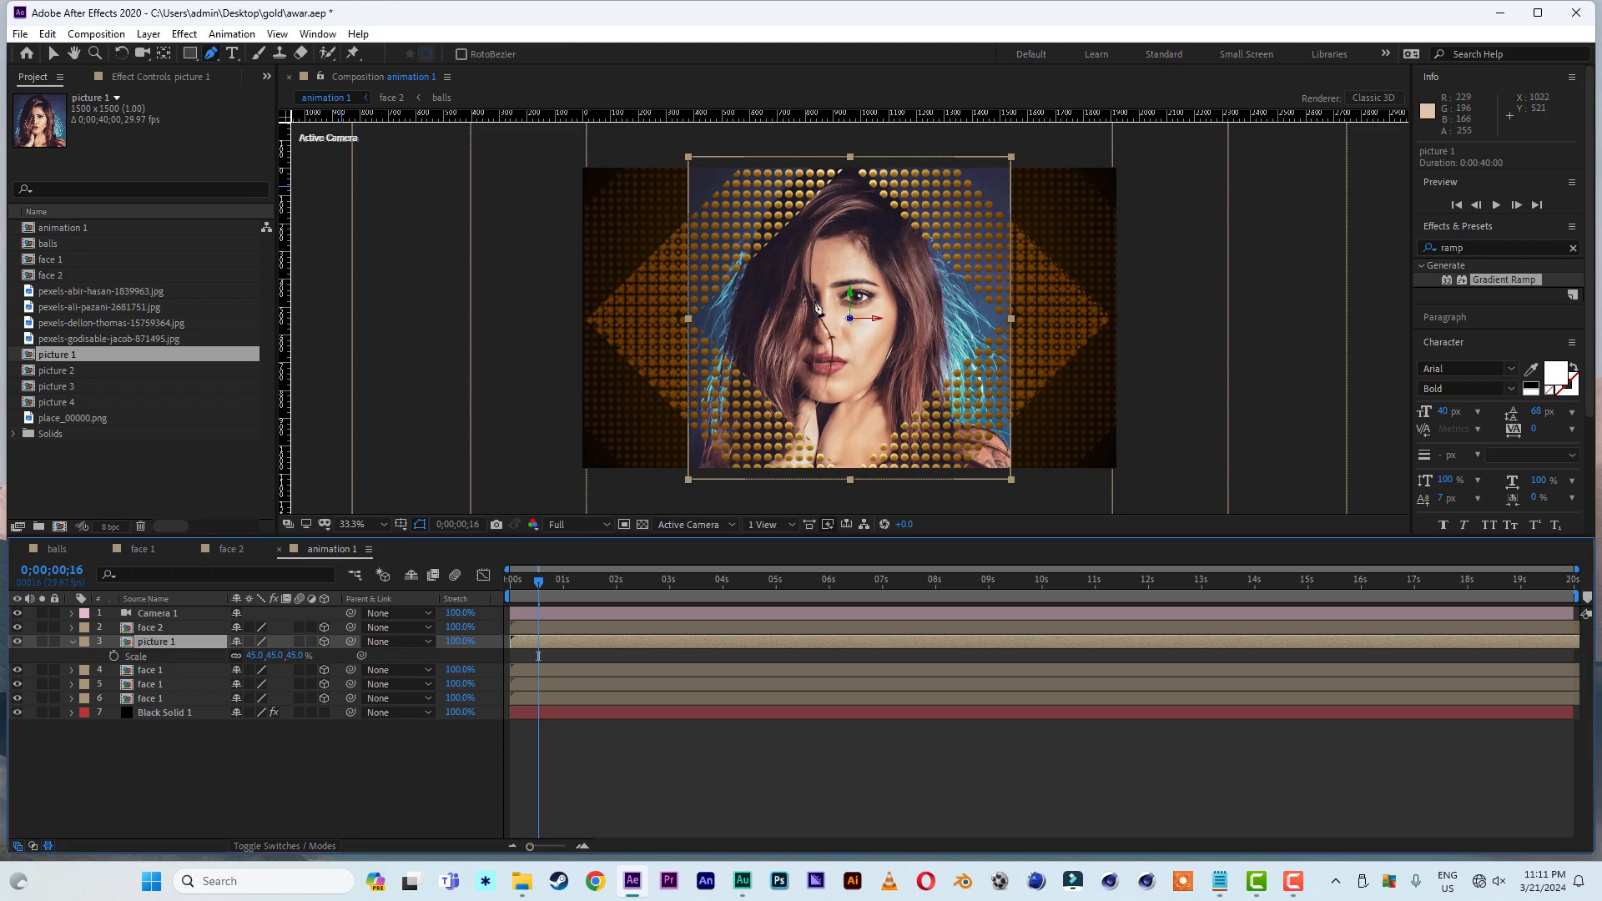
click(827, 176)
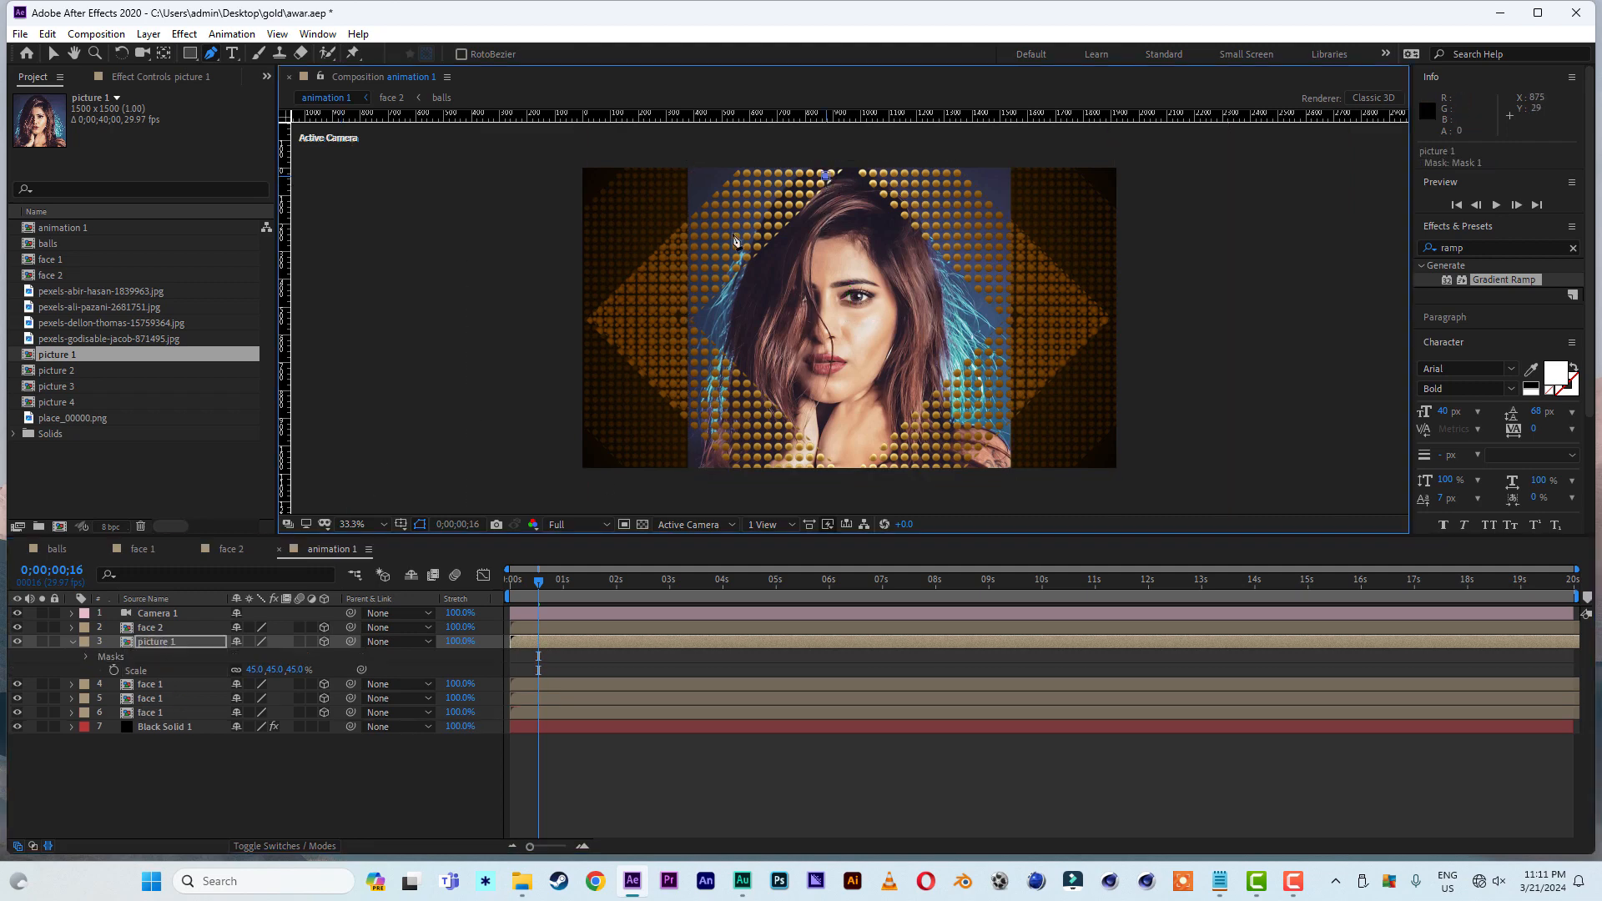
click(688, 315)
click(833, 468)
click(1015, 318)
click(826, 177)
key(v)
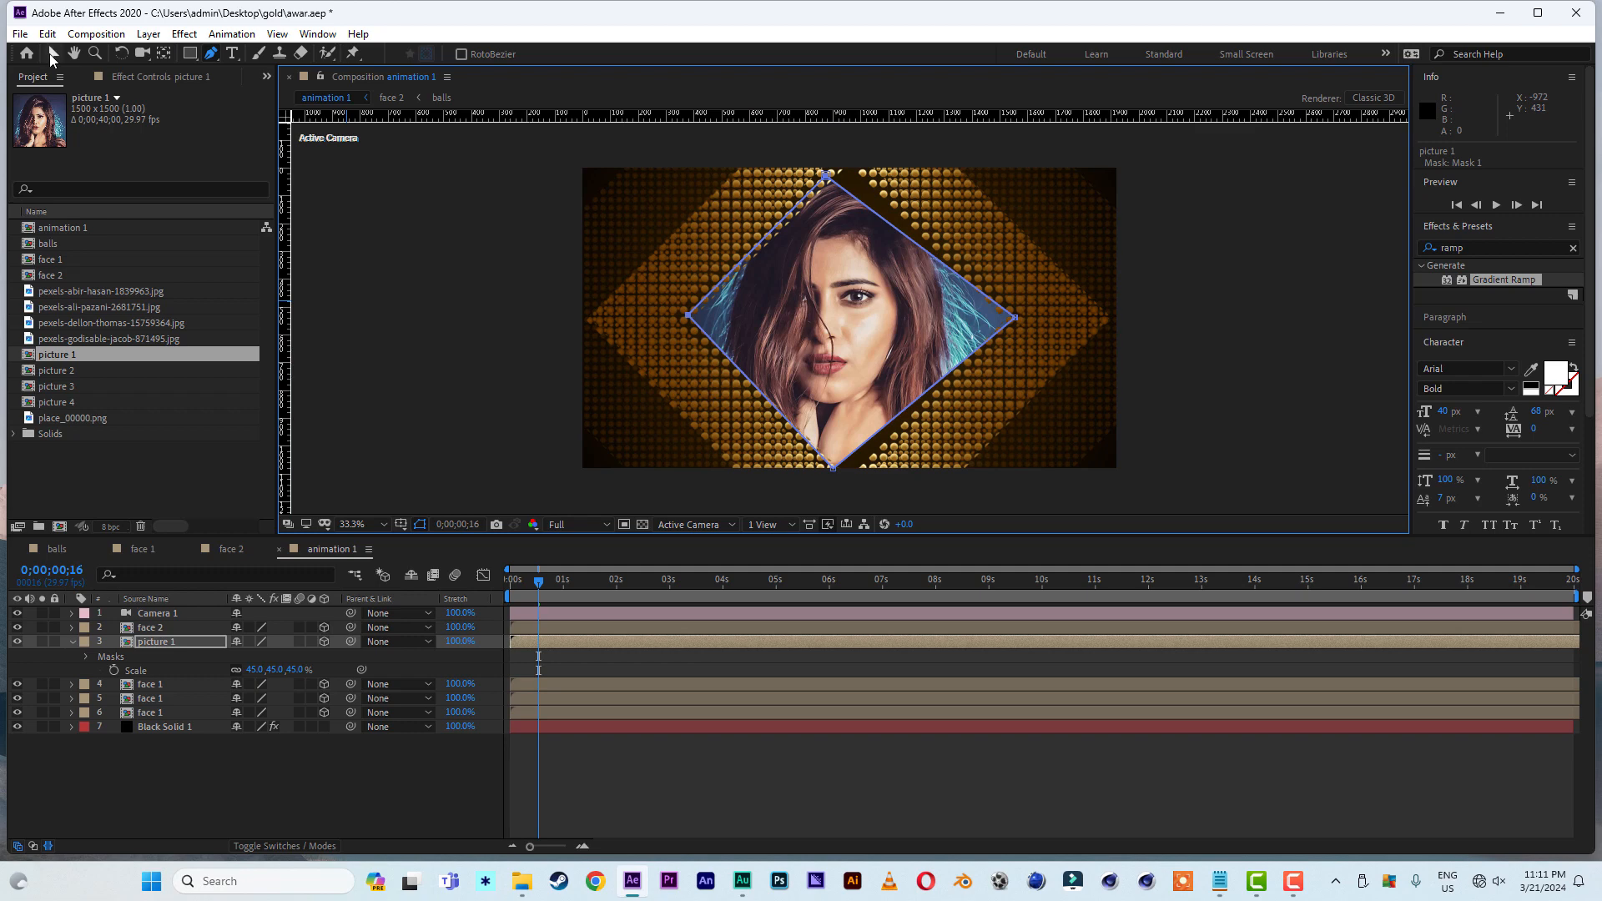
- Adjust the four corner points of the picture 1 mask so the diamond is symmetrical and its edges follow the beaded frame
drag(827, 177, 849, 160)
drag(833, 468, 850, 488)
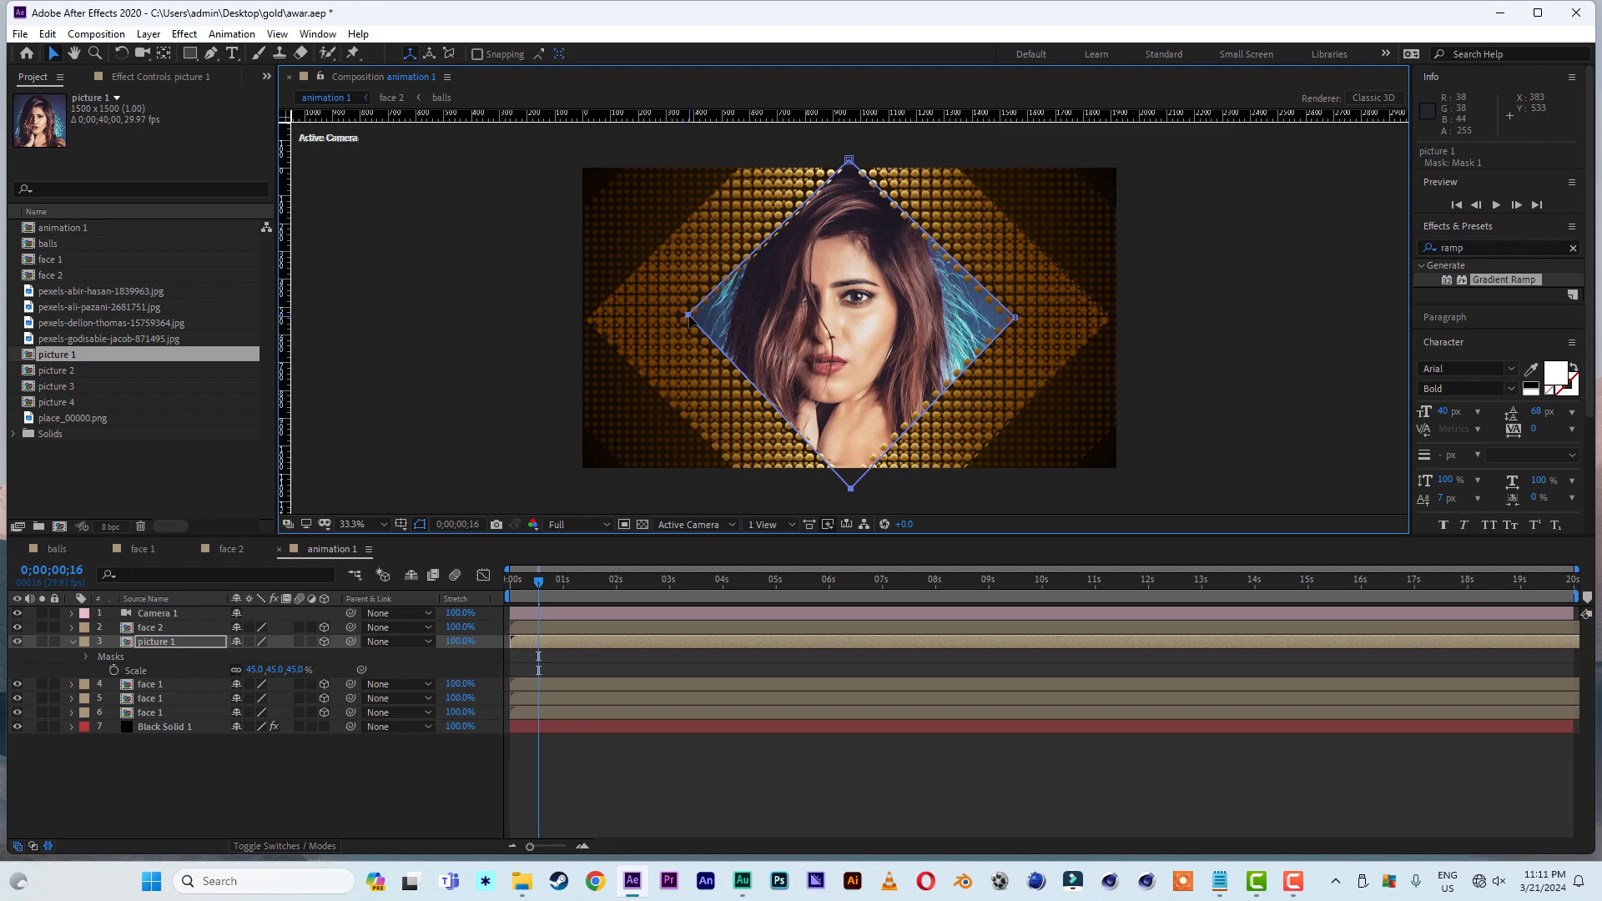
drag(690, 317, 682, 319)
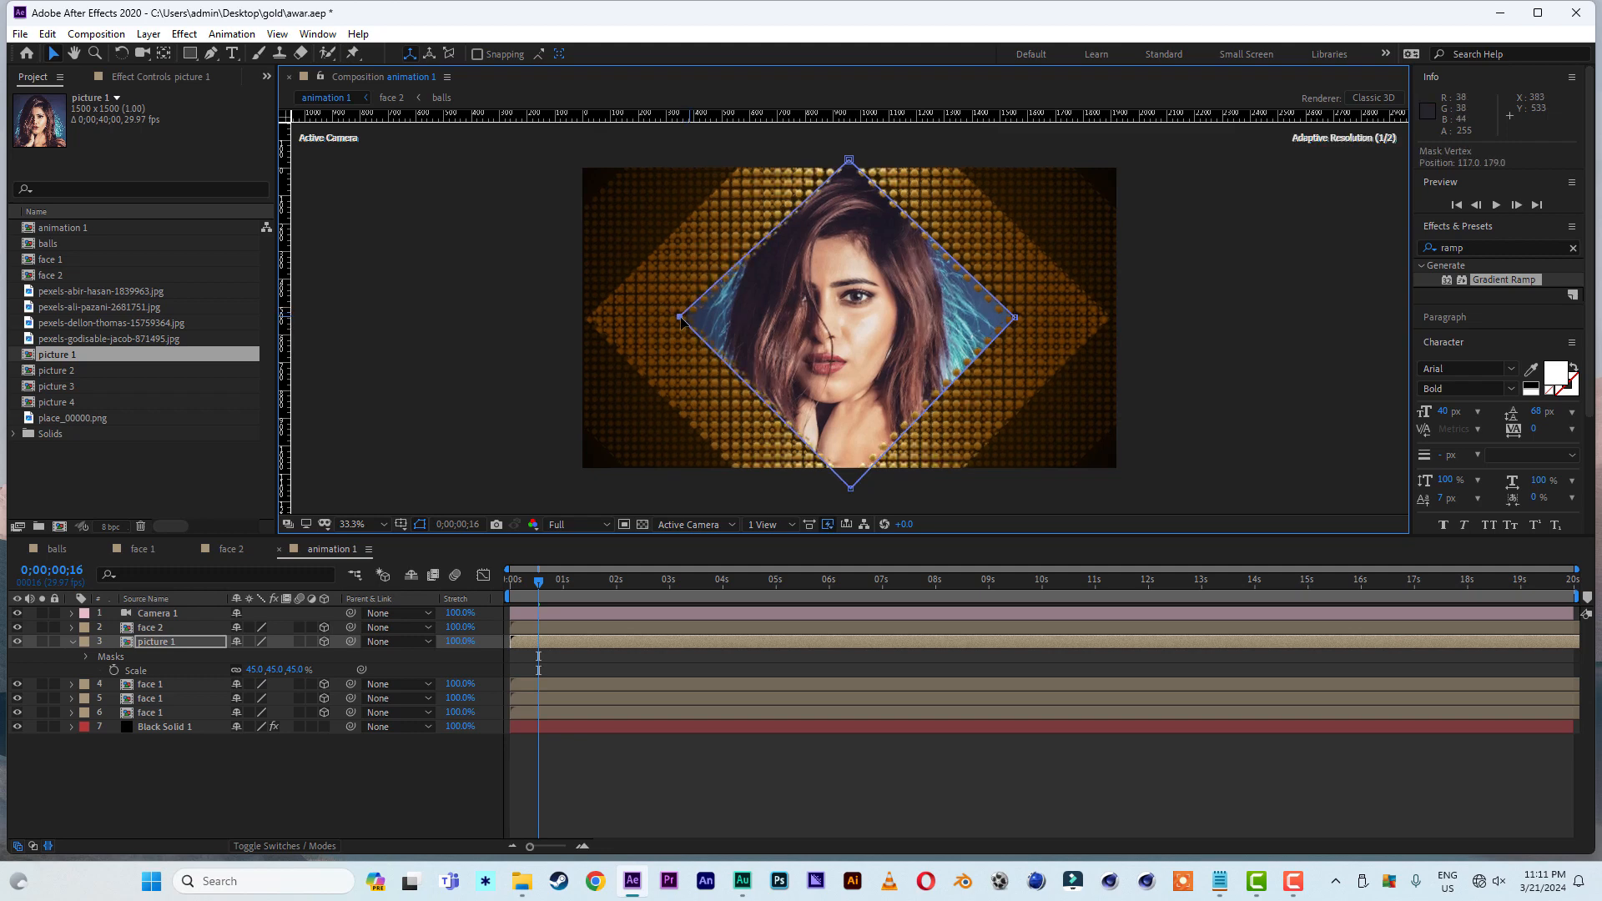
drag(1015, 317, 1020, 318)
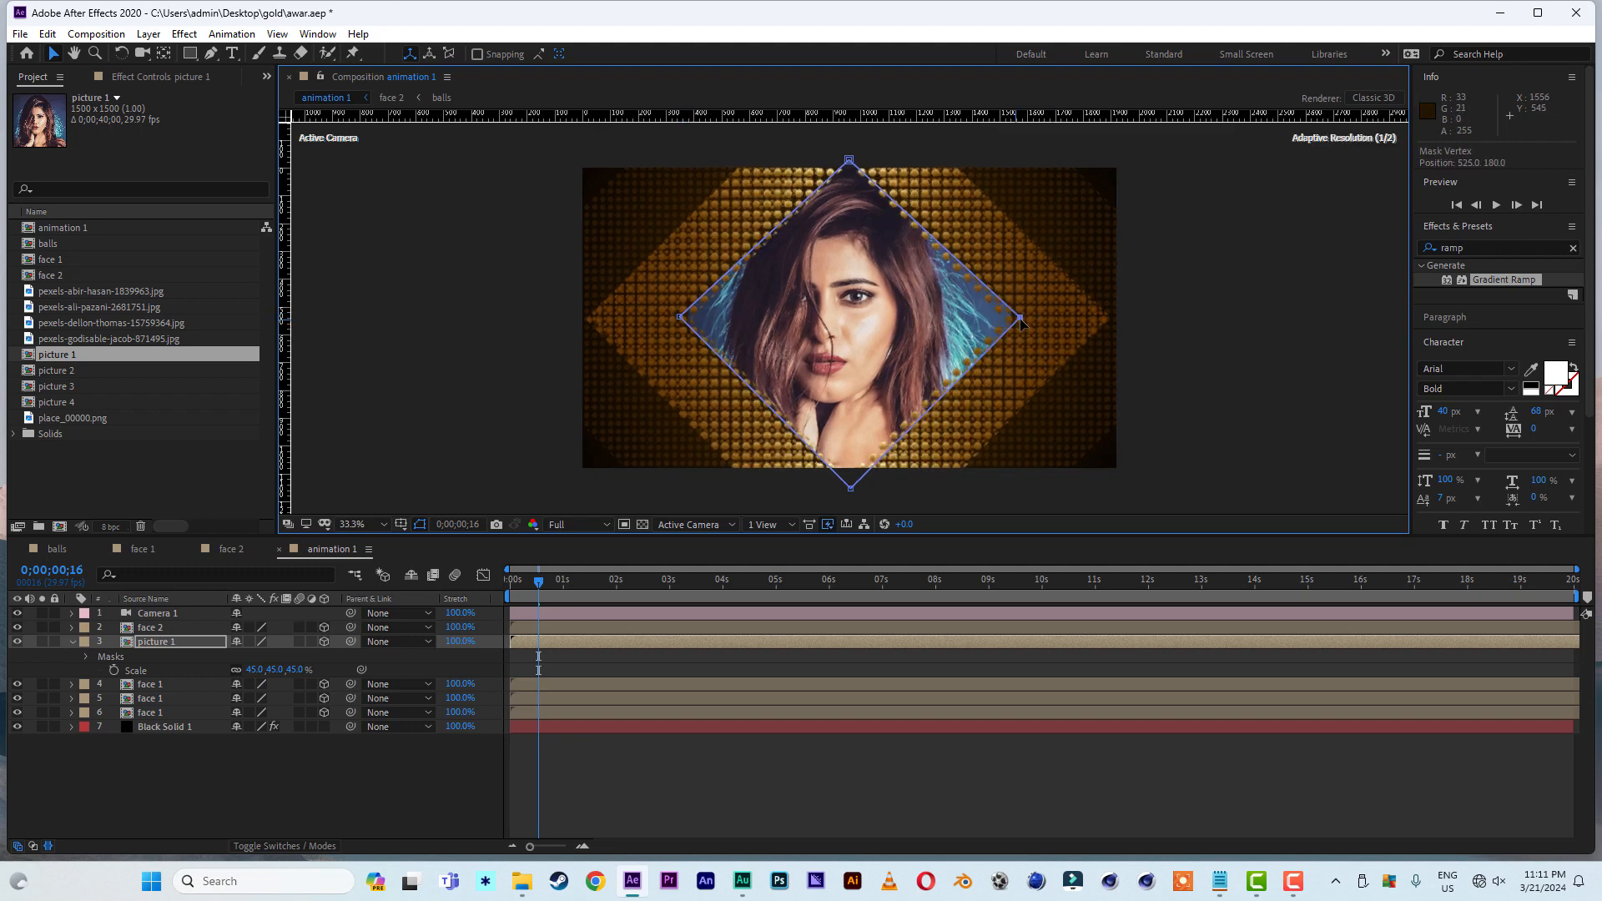
drag(849, 161, 846, 163)
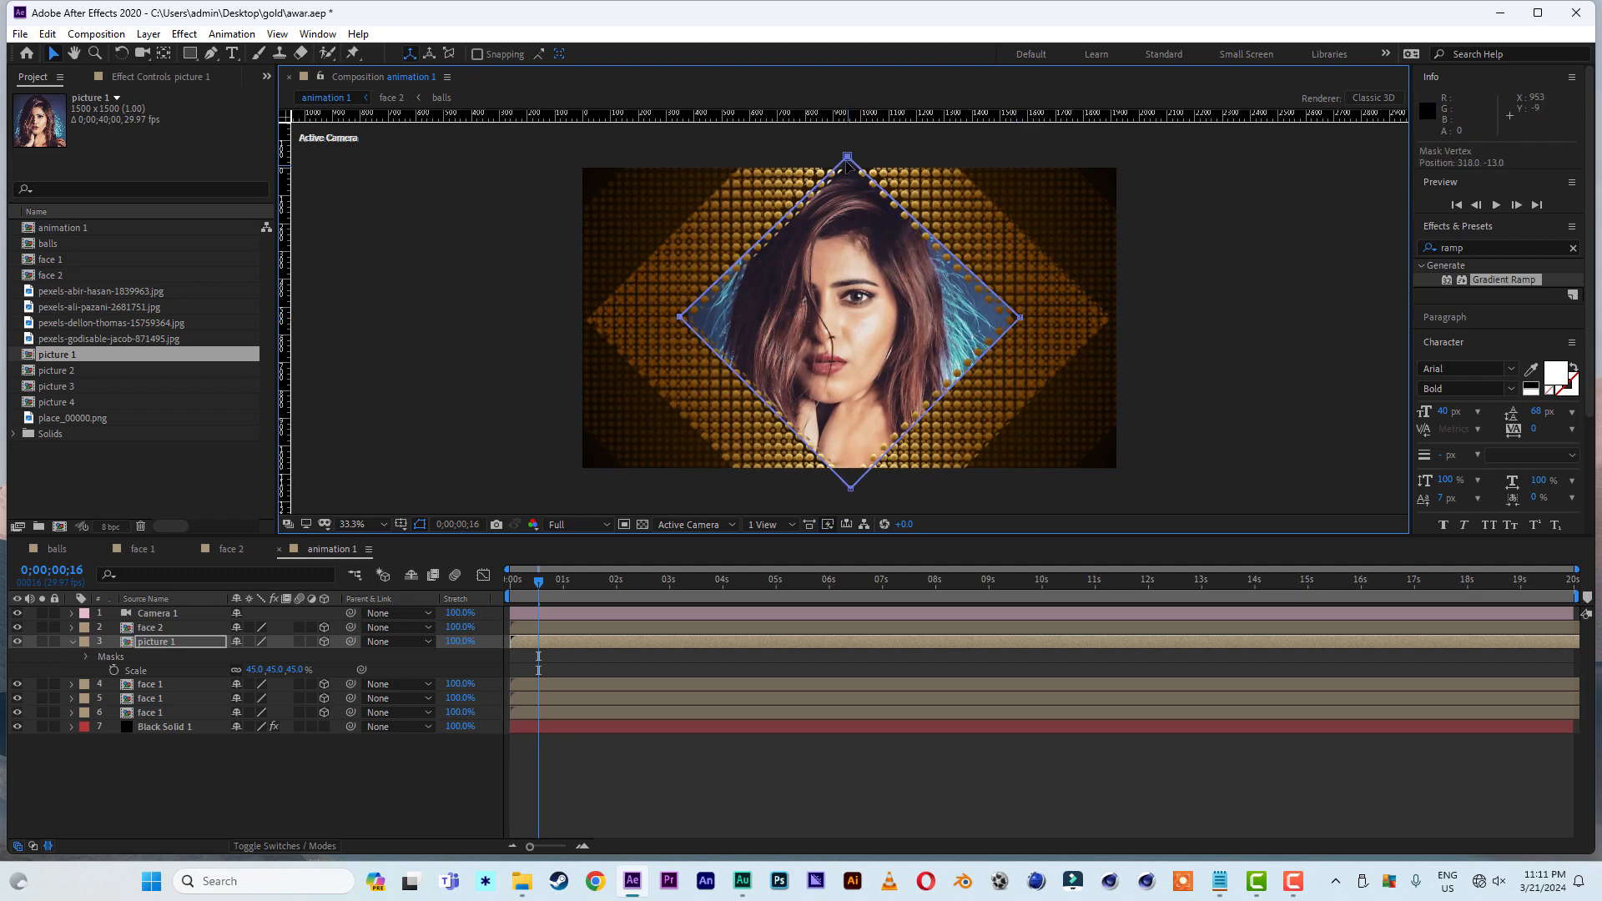
click(1268, 292)
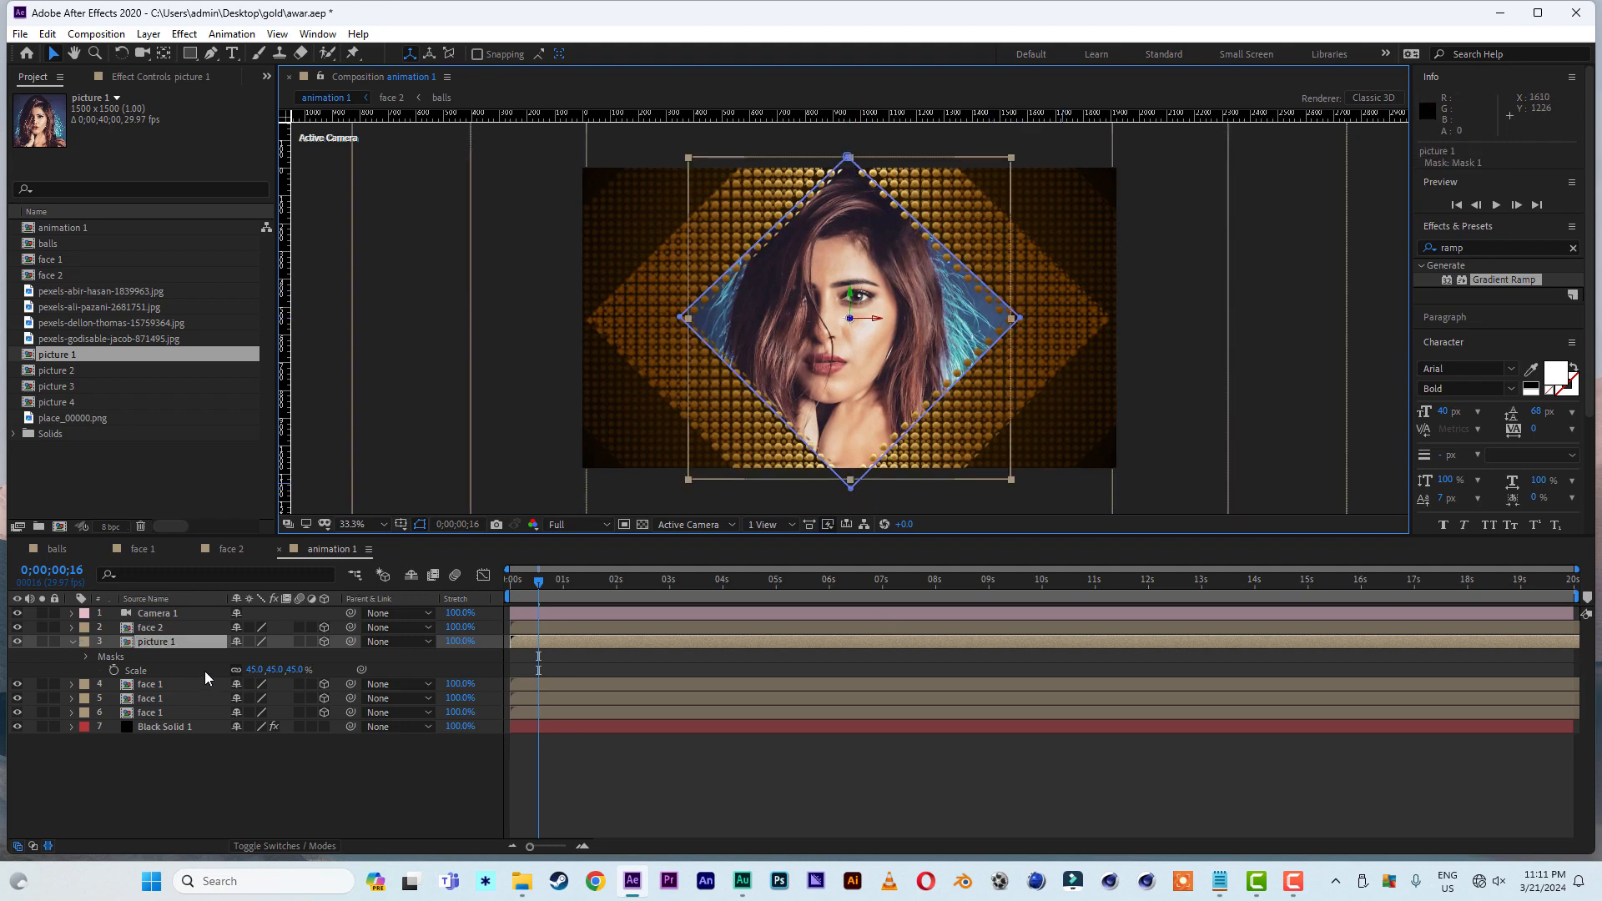
- Move the picture 1 layer slightly farther back in Z and set its scale to 50%
key(p)
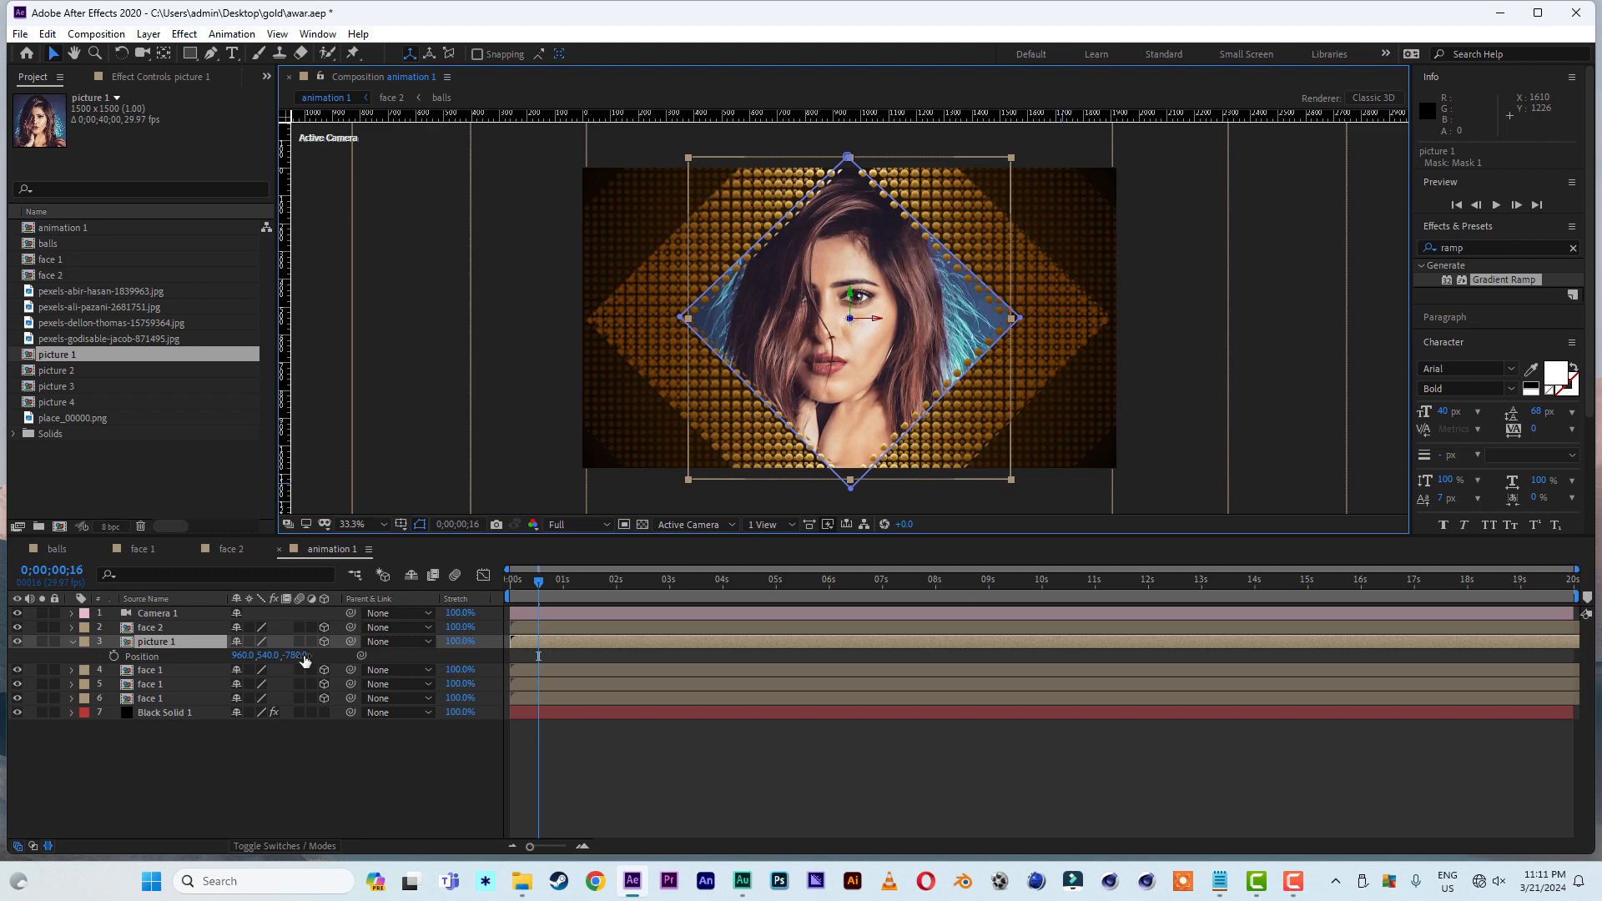
mouse_move(298, 655)
mouse_down()
mouse_move(341, 656)
mouse_move(294, 656)
mouse_up()
key(s)
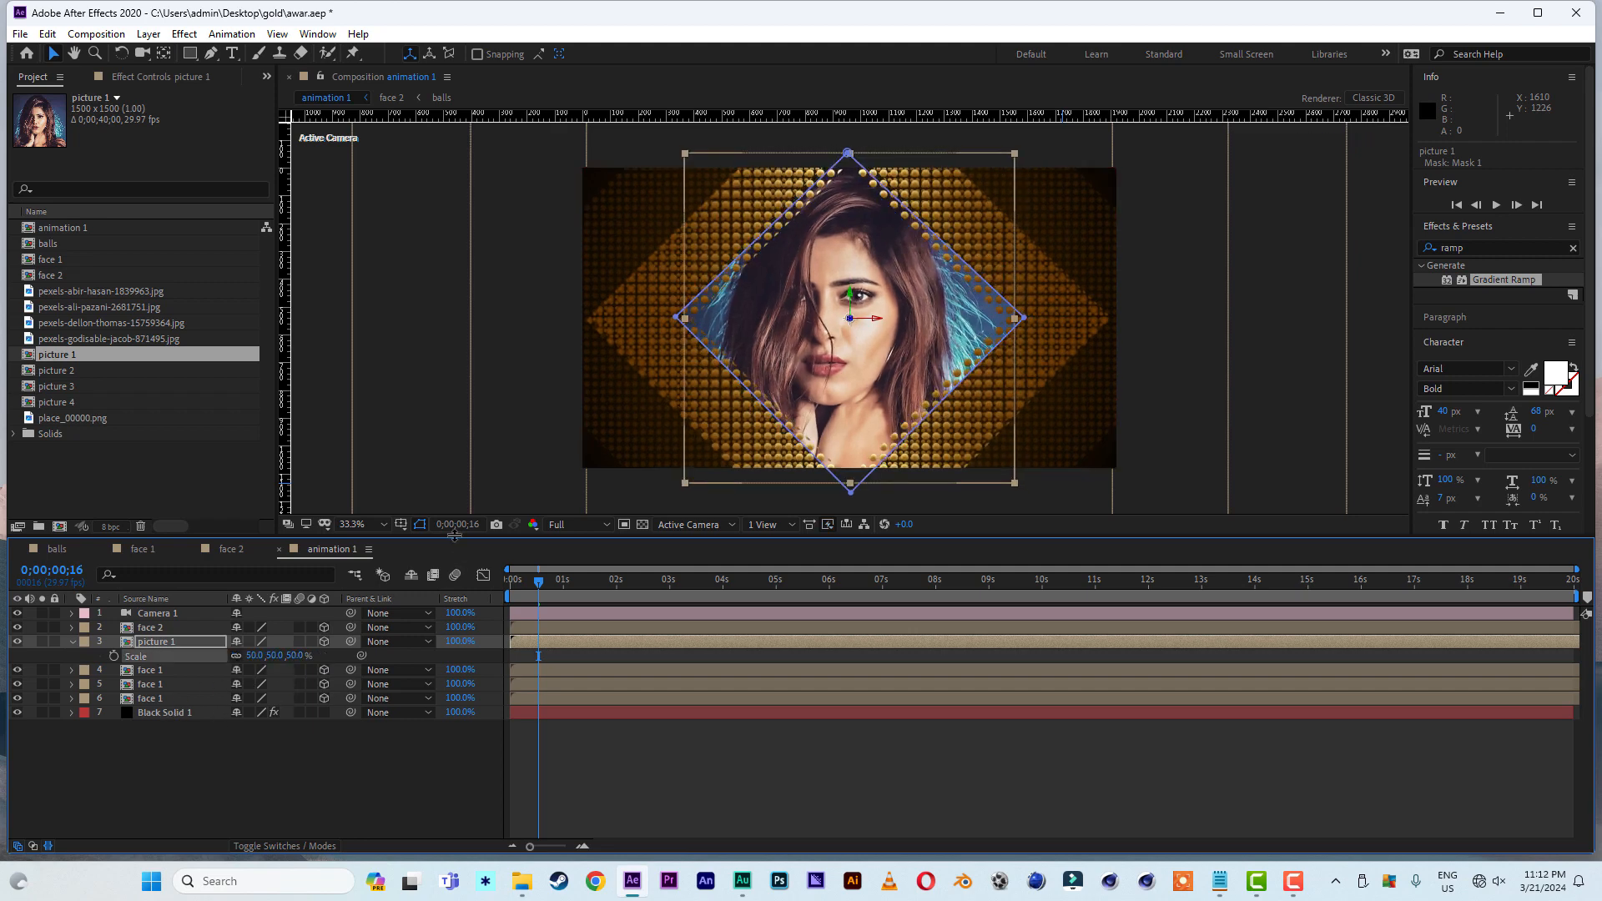
- Hide the mask outlines in the composition view and collapse the picture 1 layer's properties
click(418, 527)
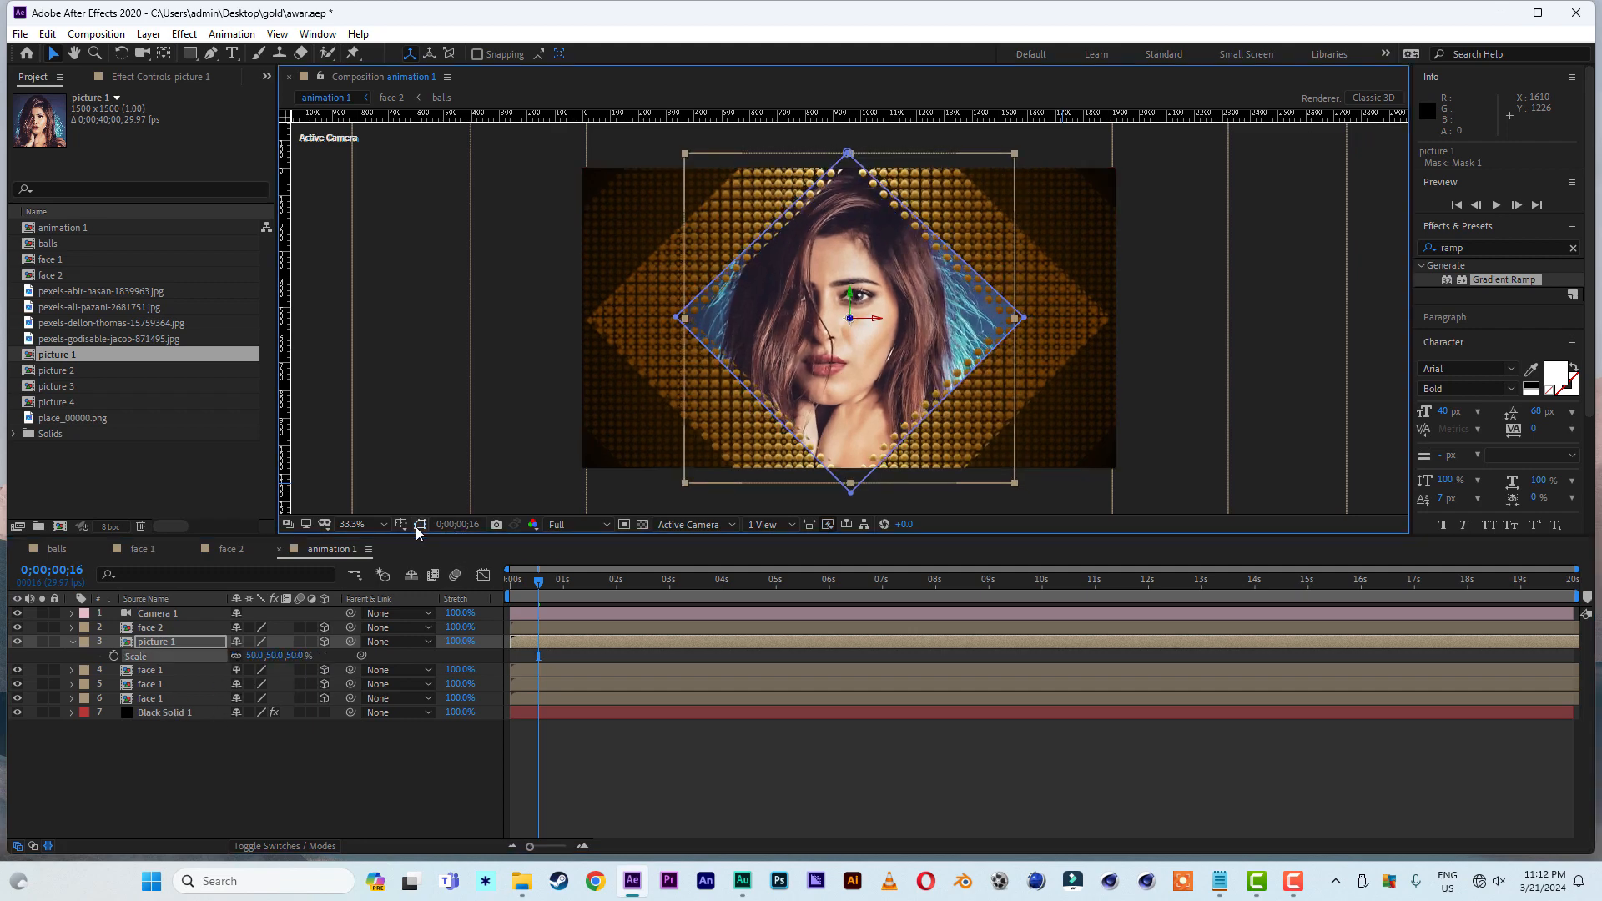
click(354, 793)
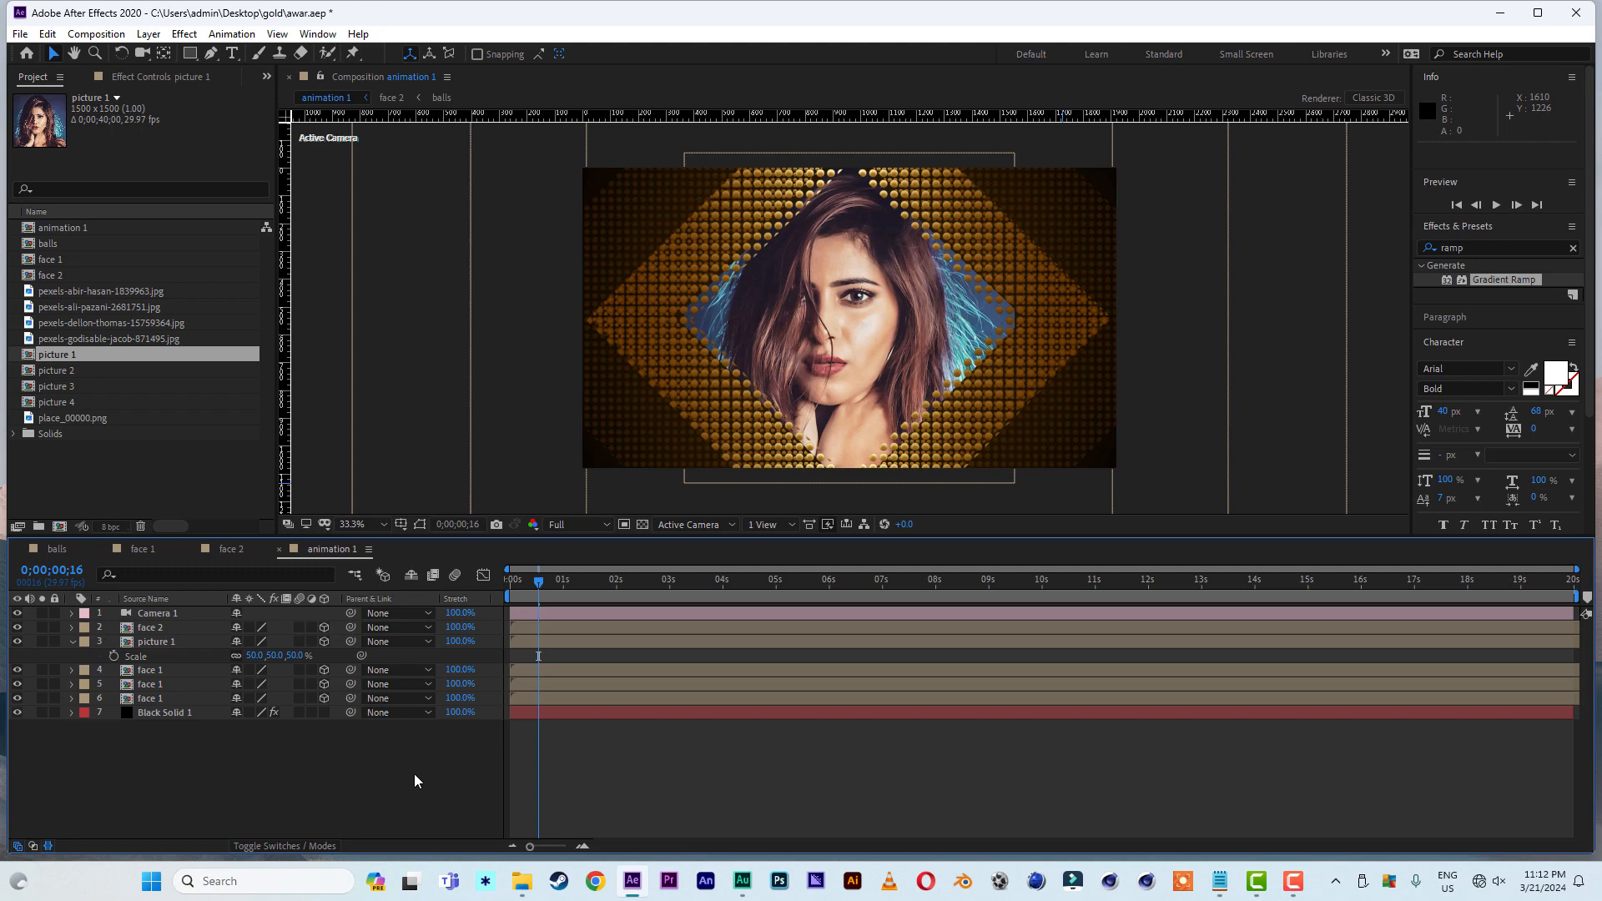
click(73, 642)
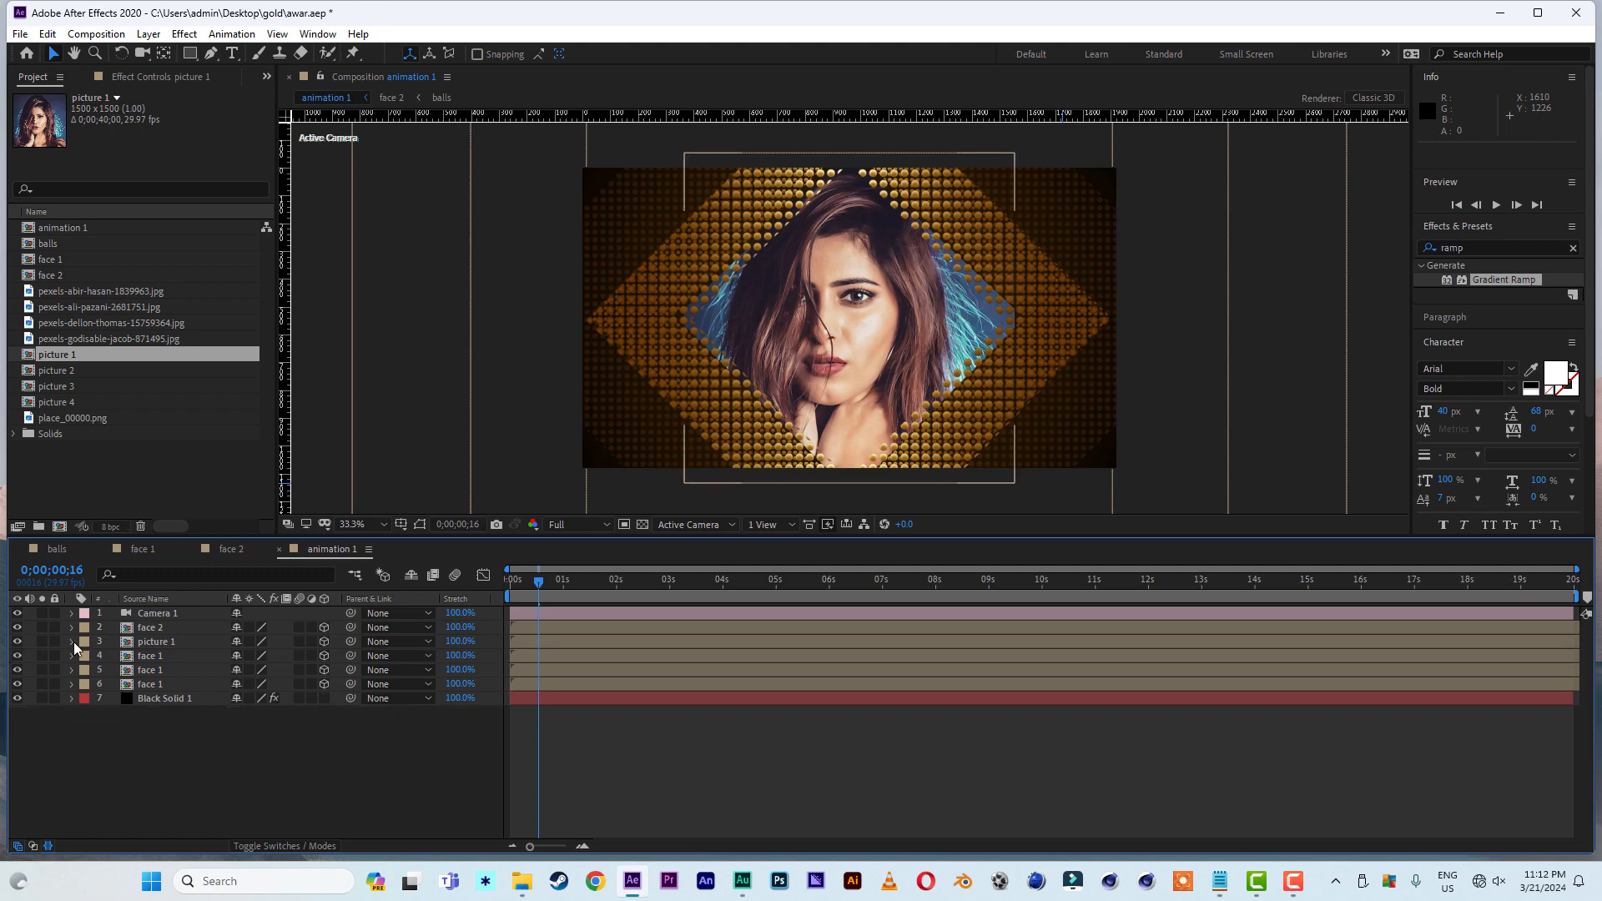
click(137, 644)
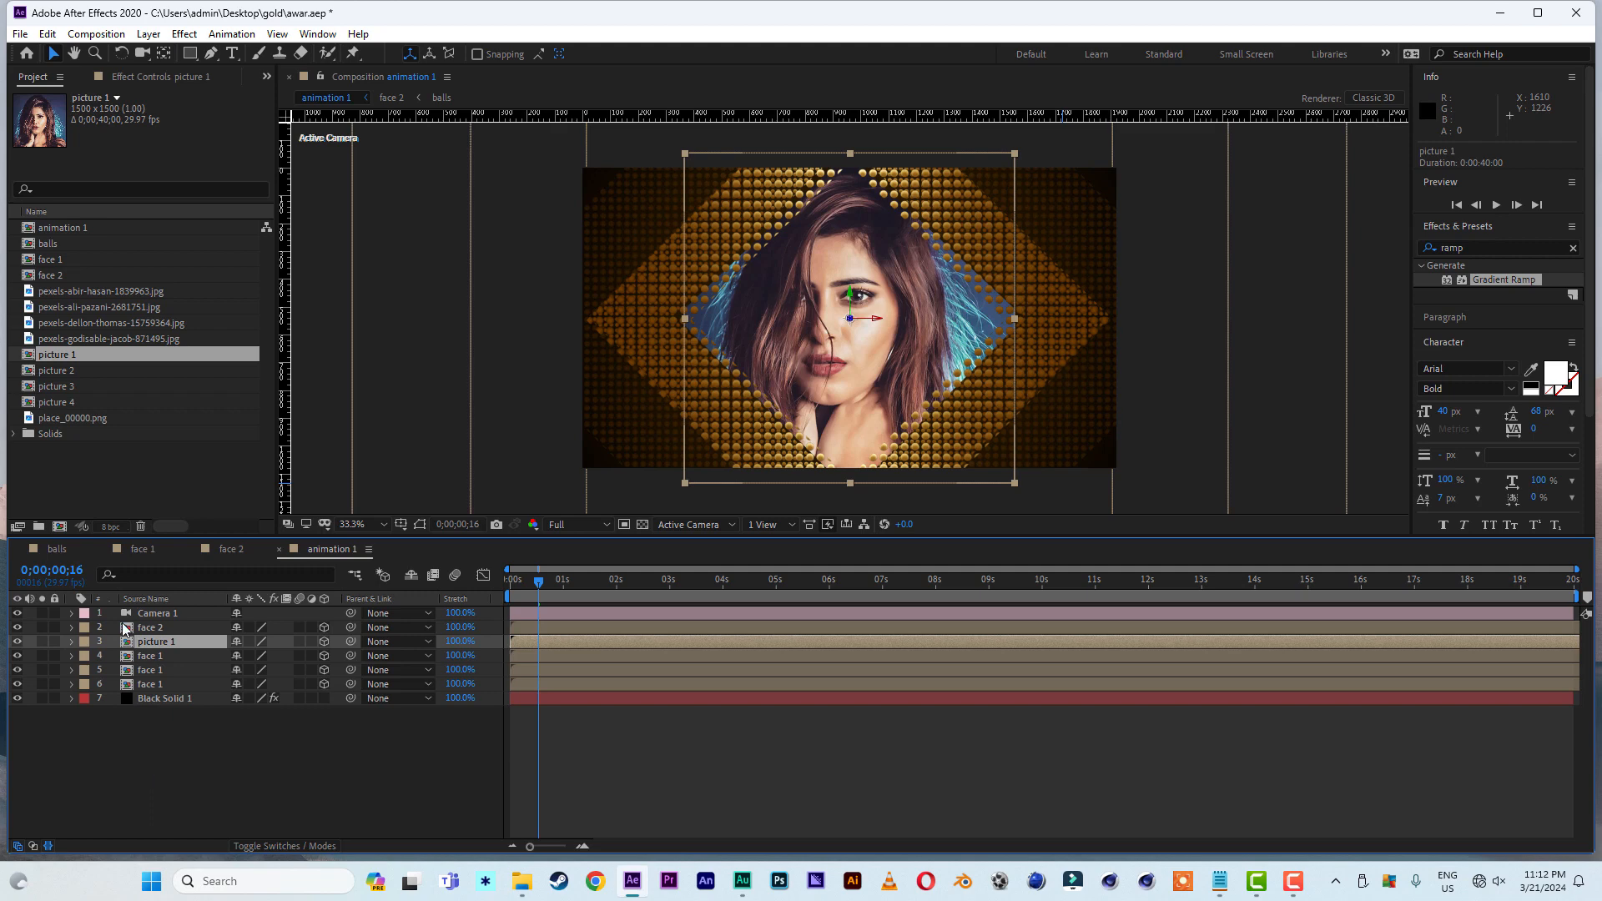
- Show Camera 1's Position property and dolly the camera back to a Z position of -1992.7
click(161, 615)
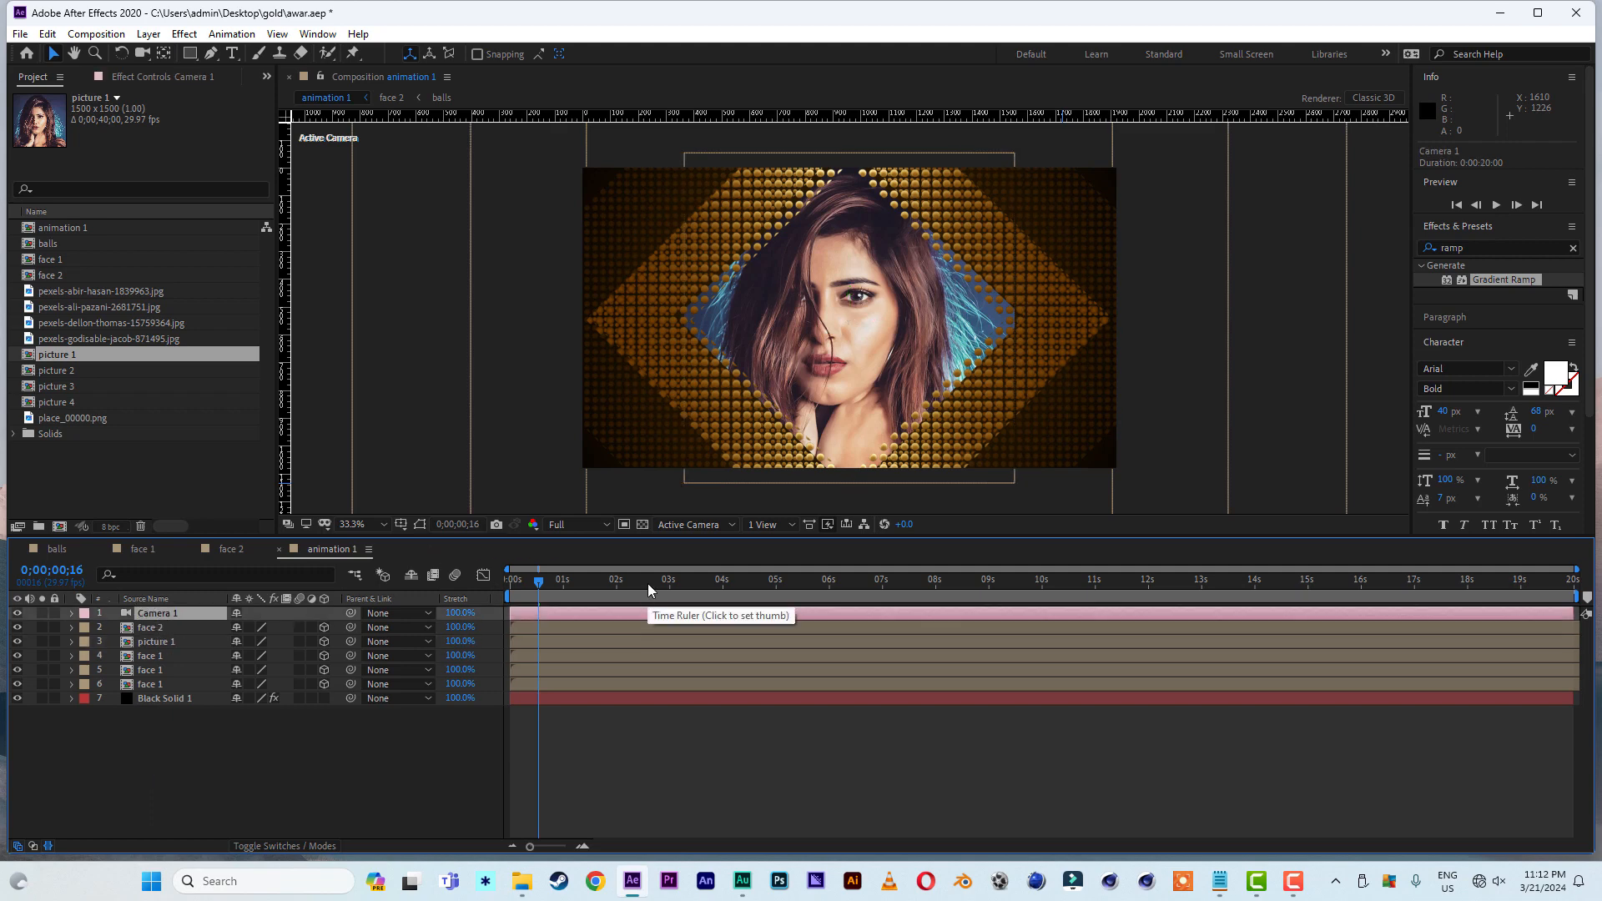
key(p)
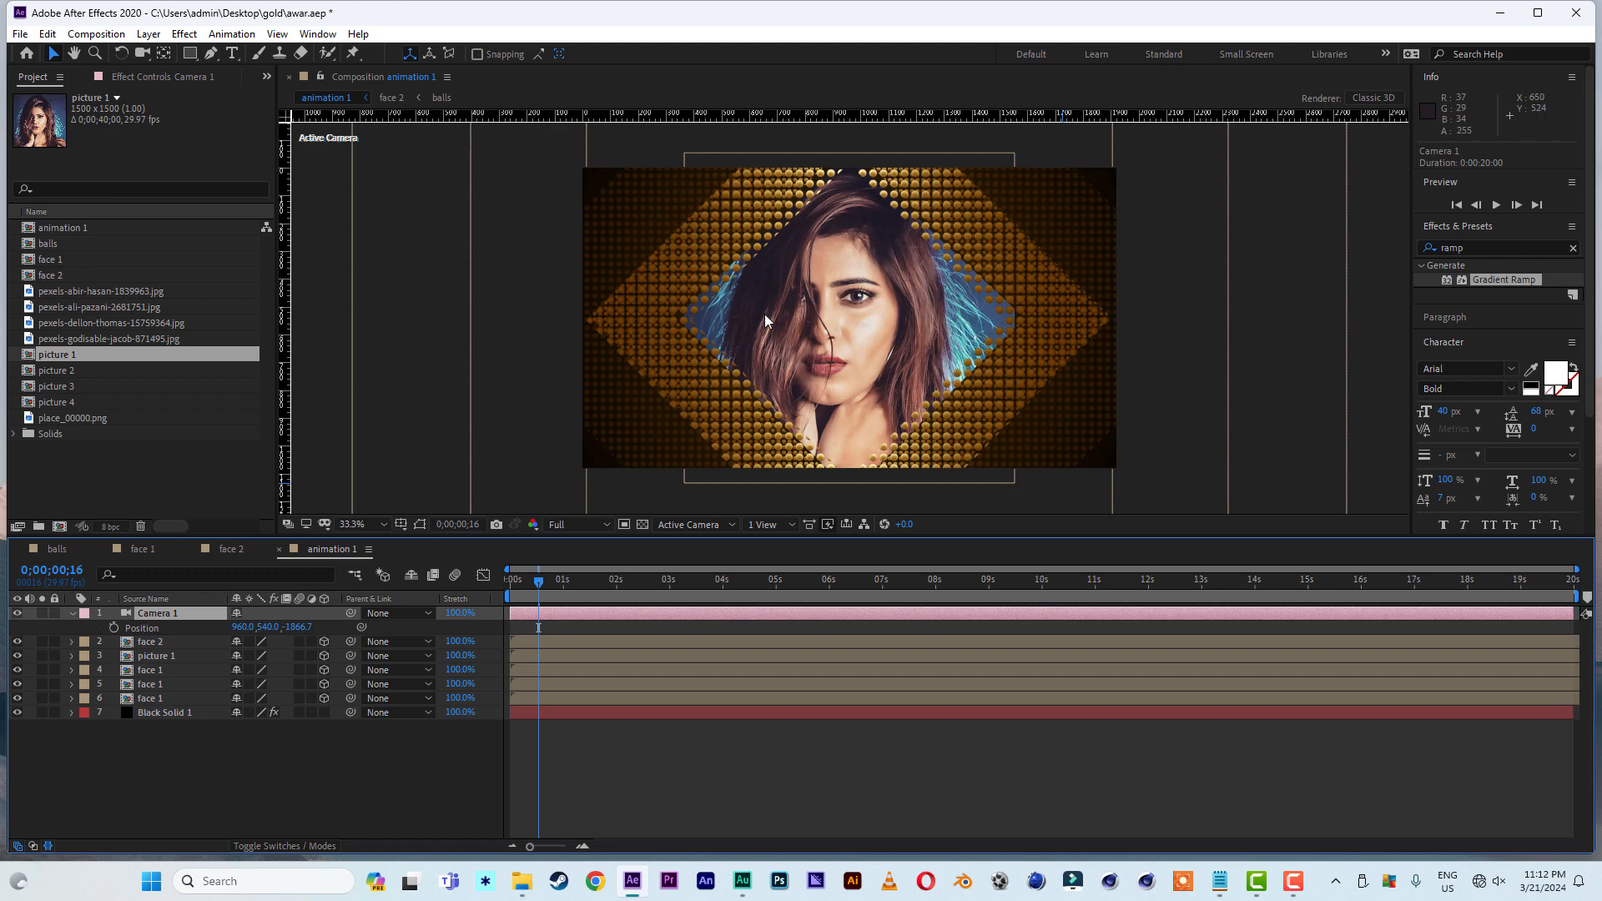
key(c)
key(c)
mouse_move(837, 308)
mouse_down()
mouse_move(835, 390)
mouse_move(837, 292)
mouse_move(837, 327)
mouse_up()
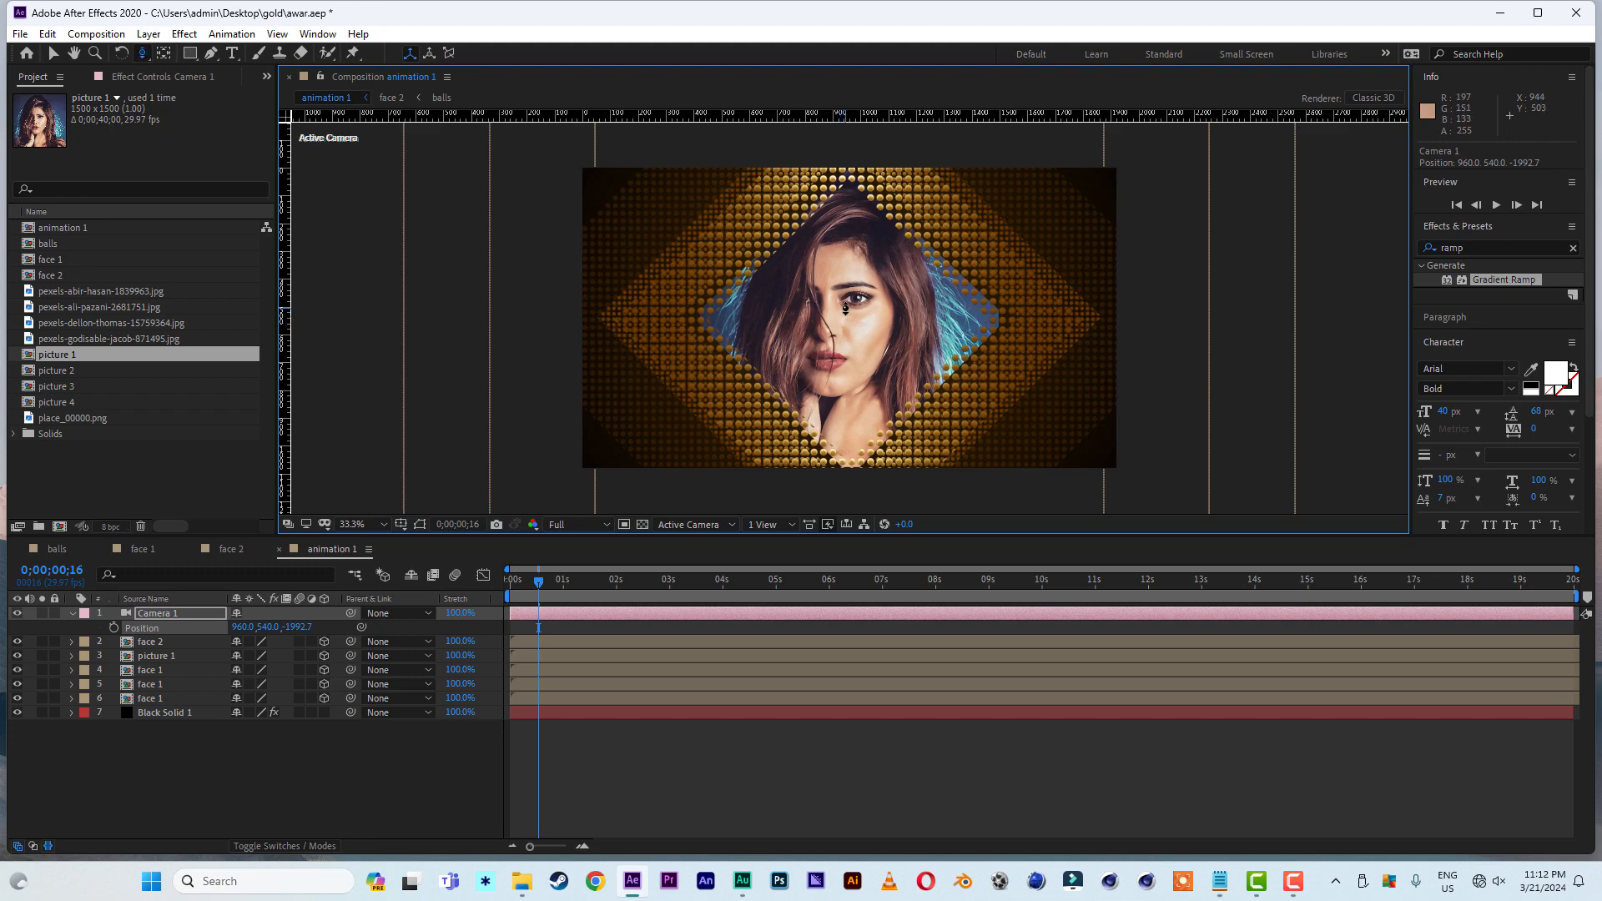
- Dolly Camera 1 back to a Z position of -2191.2 and set a Position keyframe for it at 6 seconds
drag(845, 310, 845, 334)
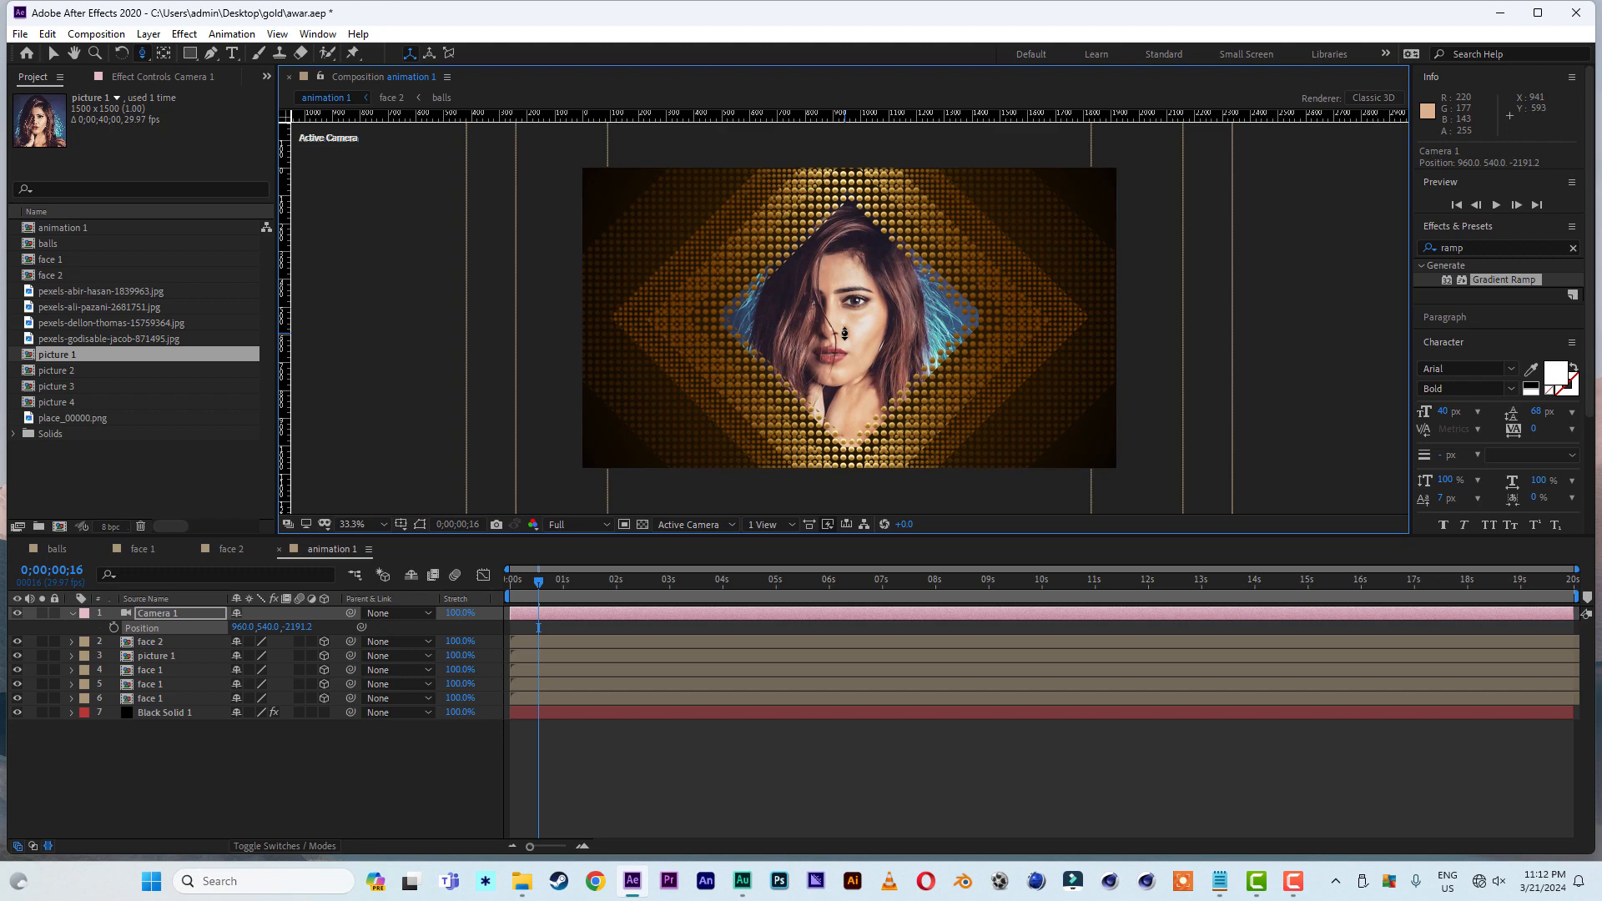
click(54, 54)
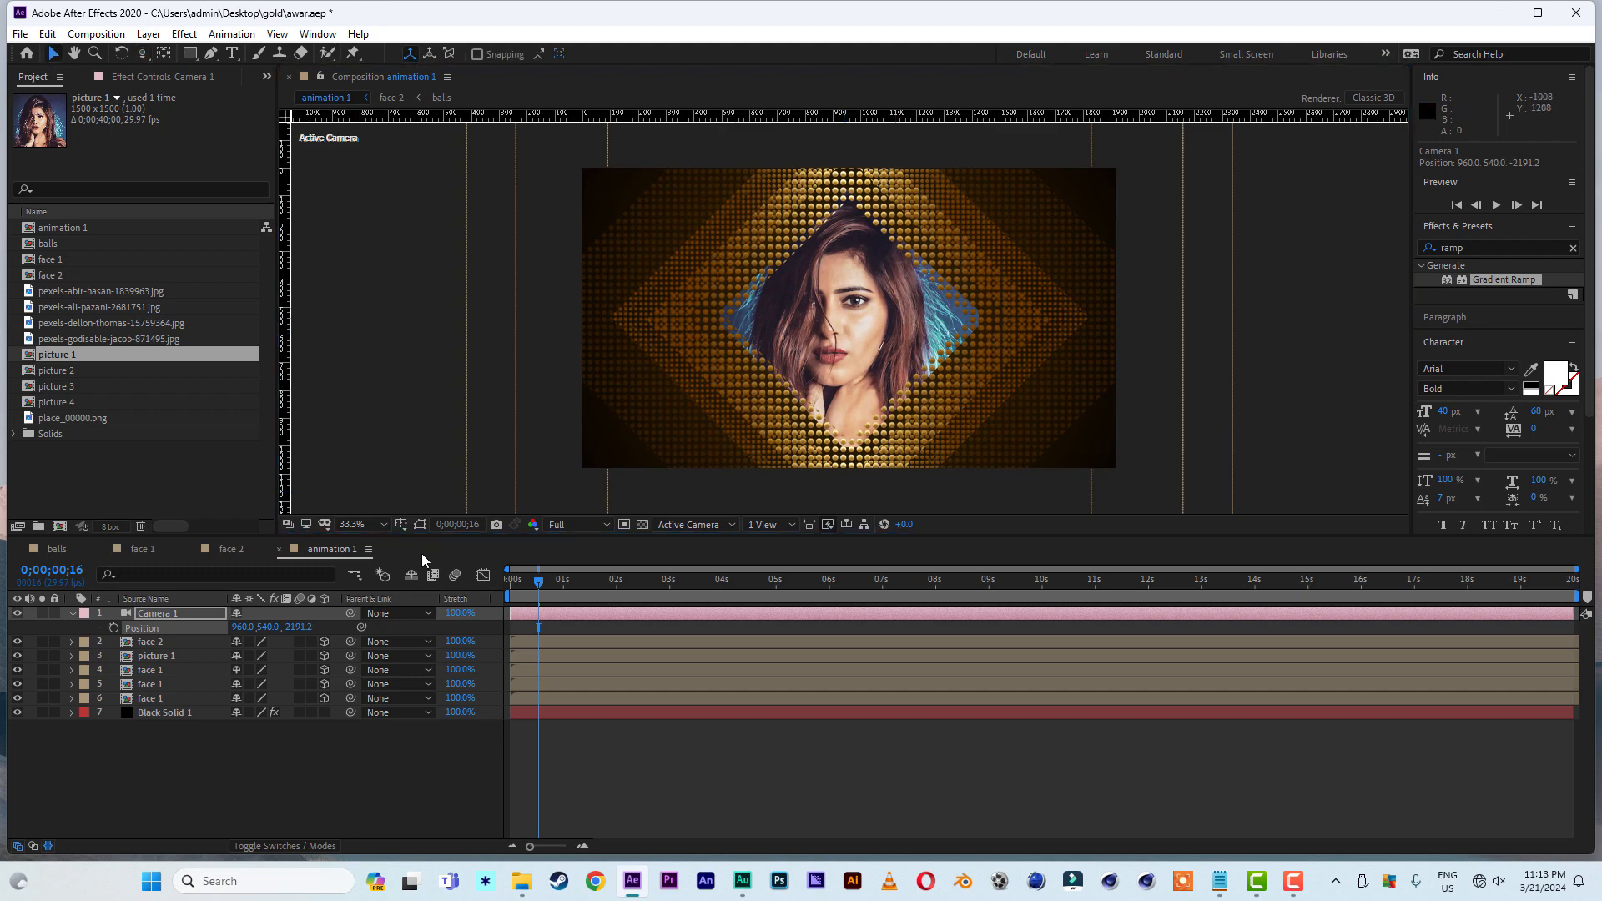
click(829, 588)
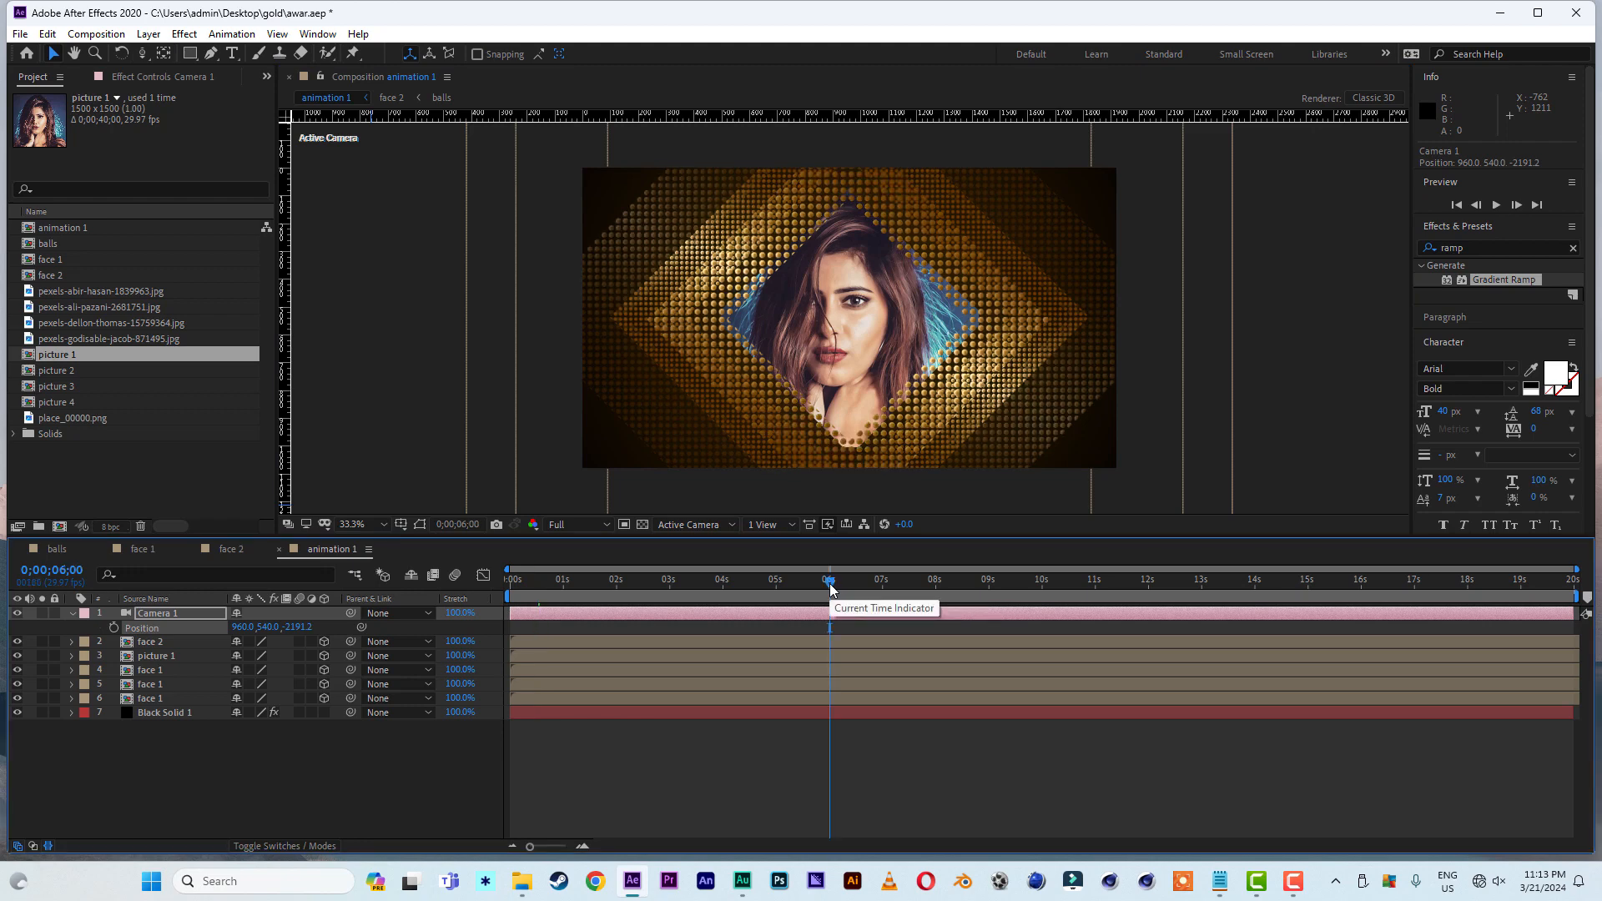
click(113, 628)
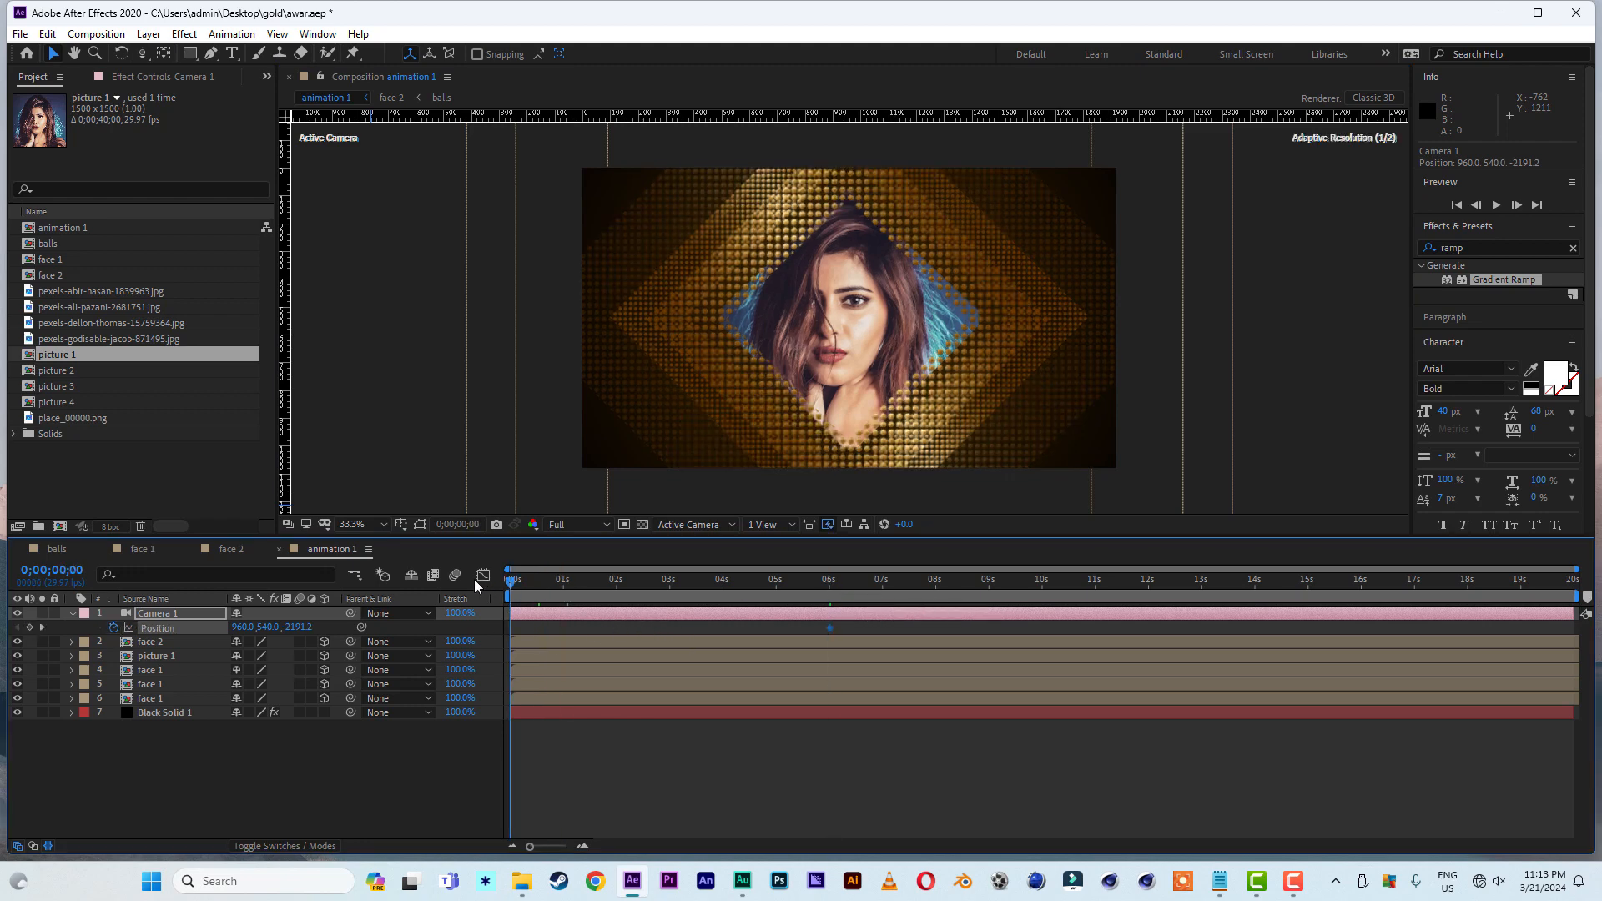
- At the start of the timeline, dolly Camera 1 forward to a Z position of 423.0 as its opening Position keyframe
drag(568, 582, 474, 579)
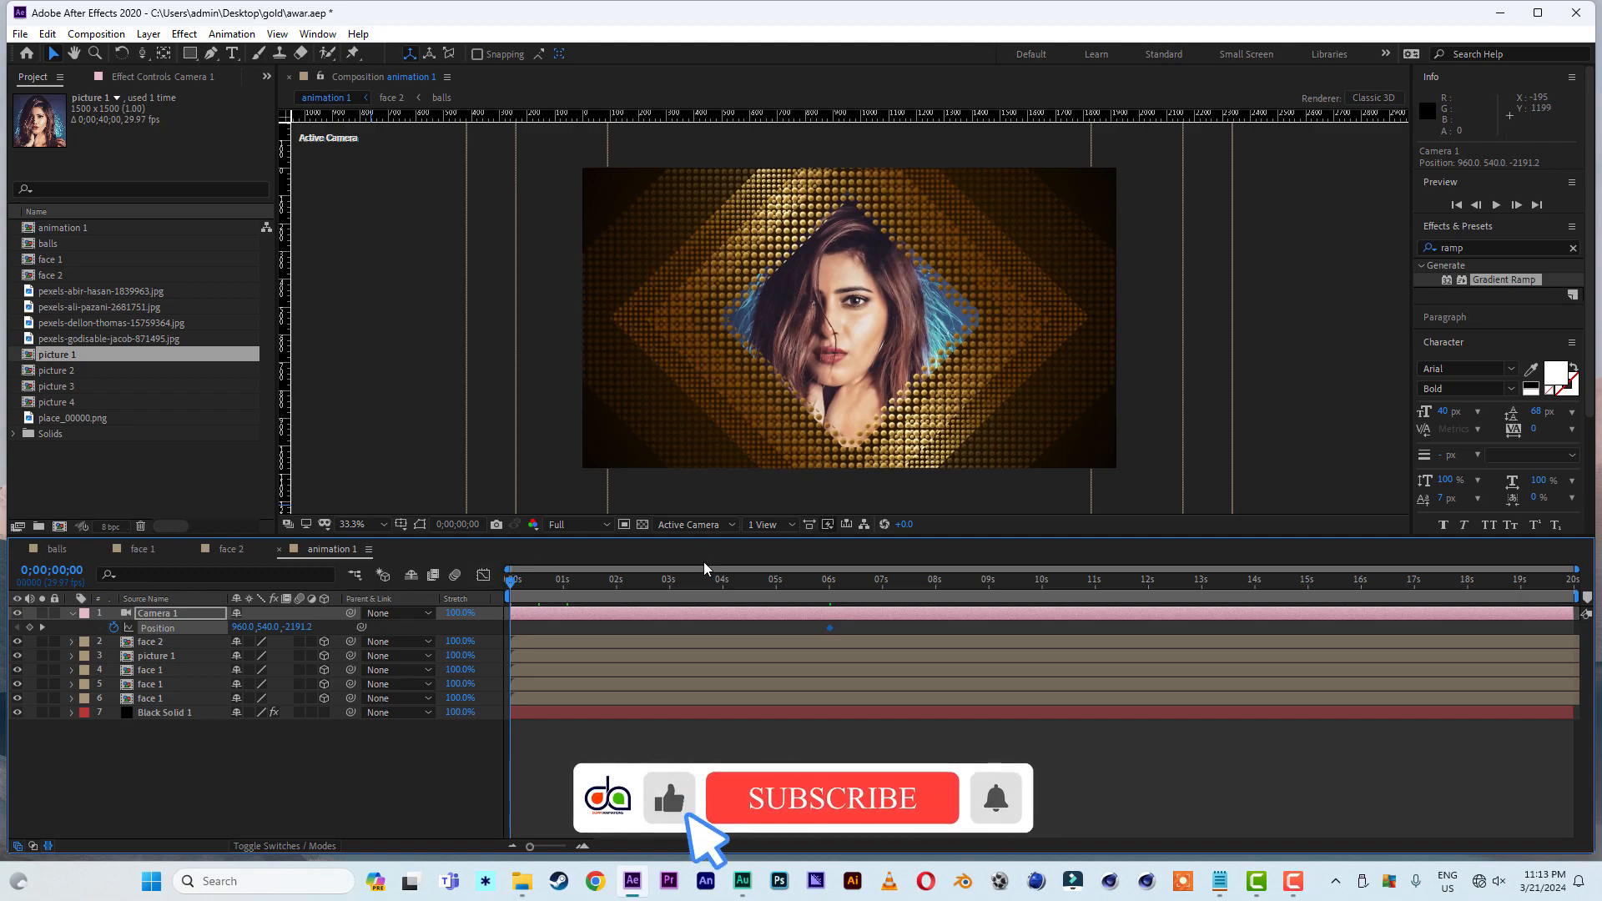
key(c)
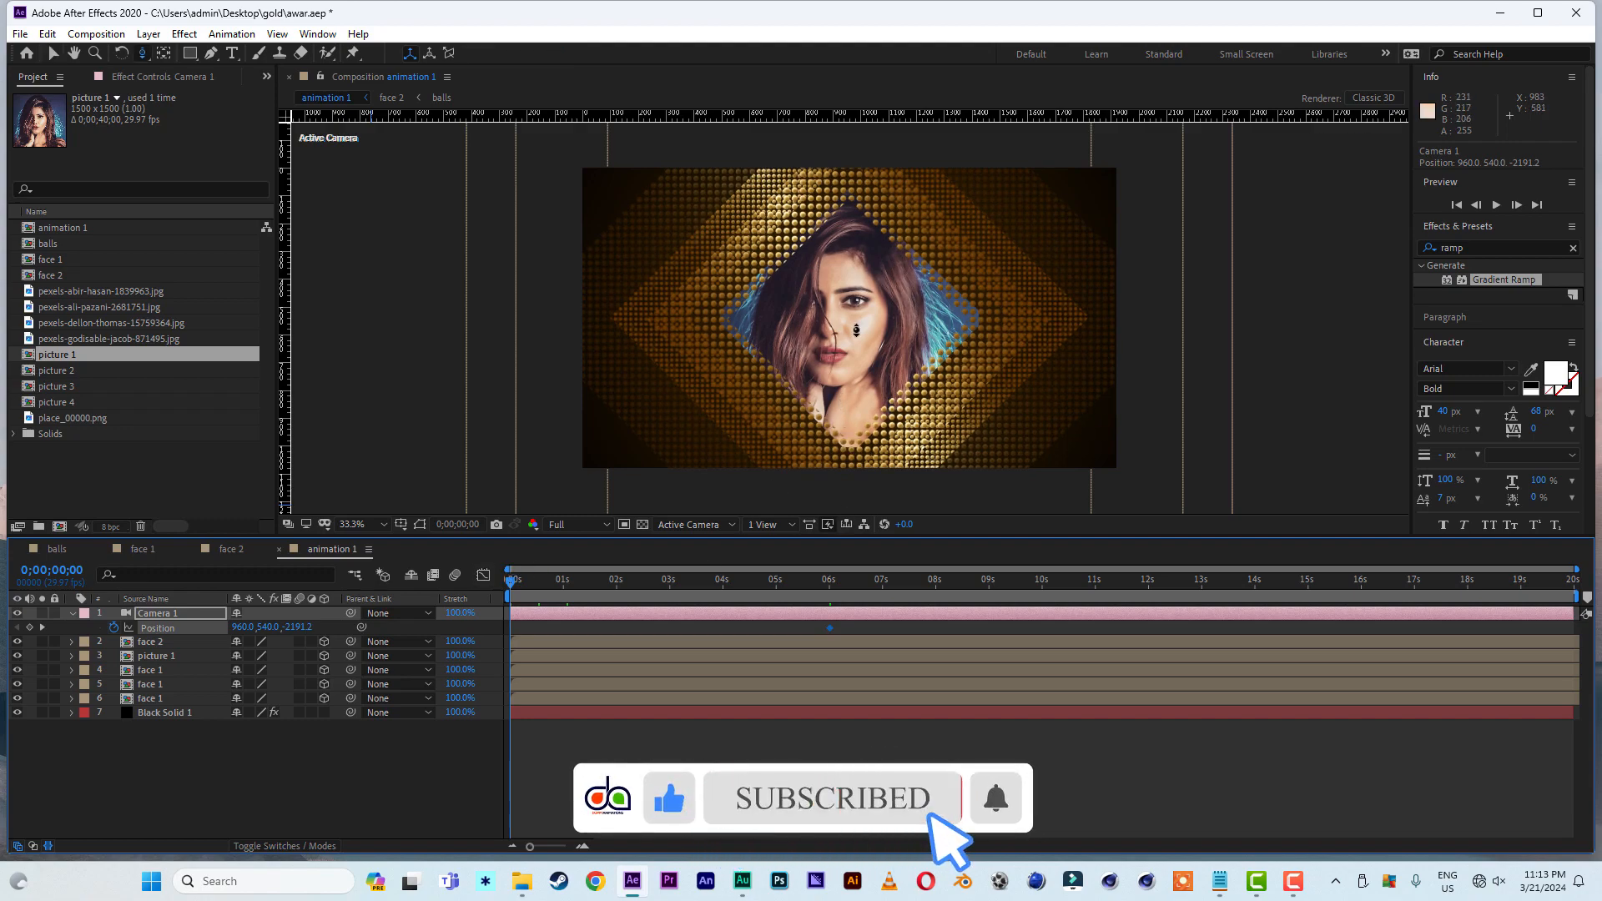
drag(842, 405, 859, 358)
key(v)
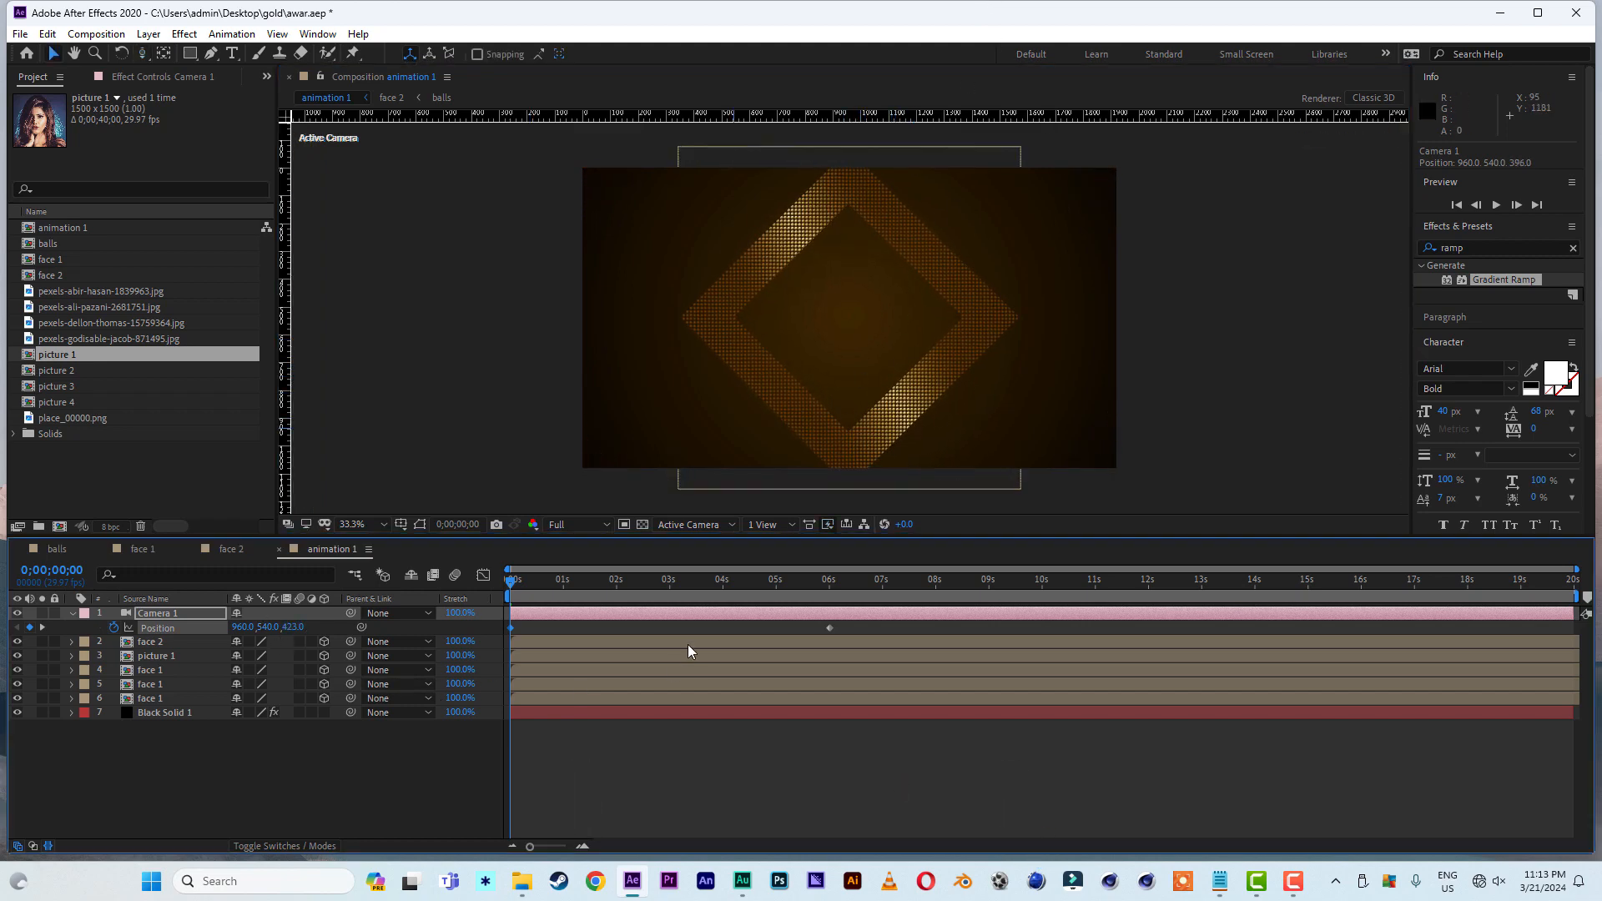
- Apply Easy Ease to both of Camera 1's Position keyframes
drag(843, 632, 499, 640)
right_click(512, 636)
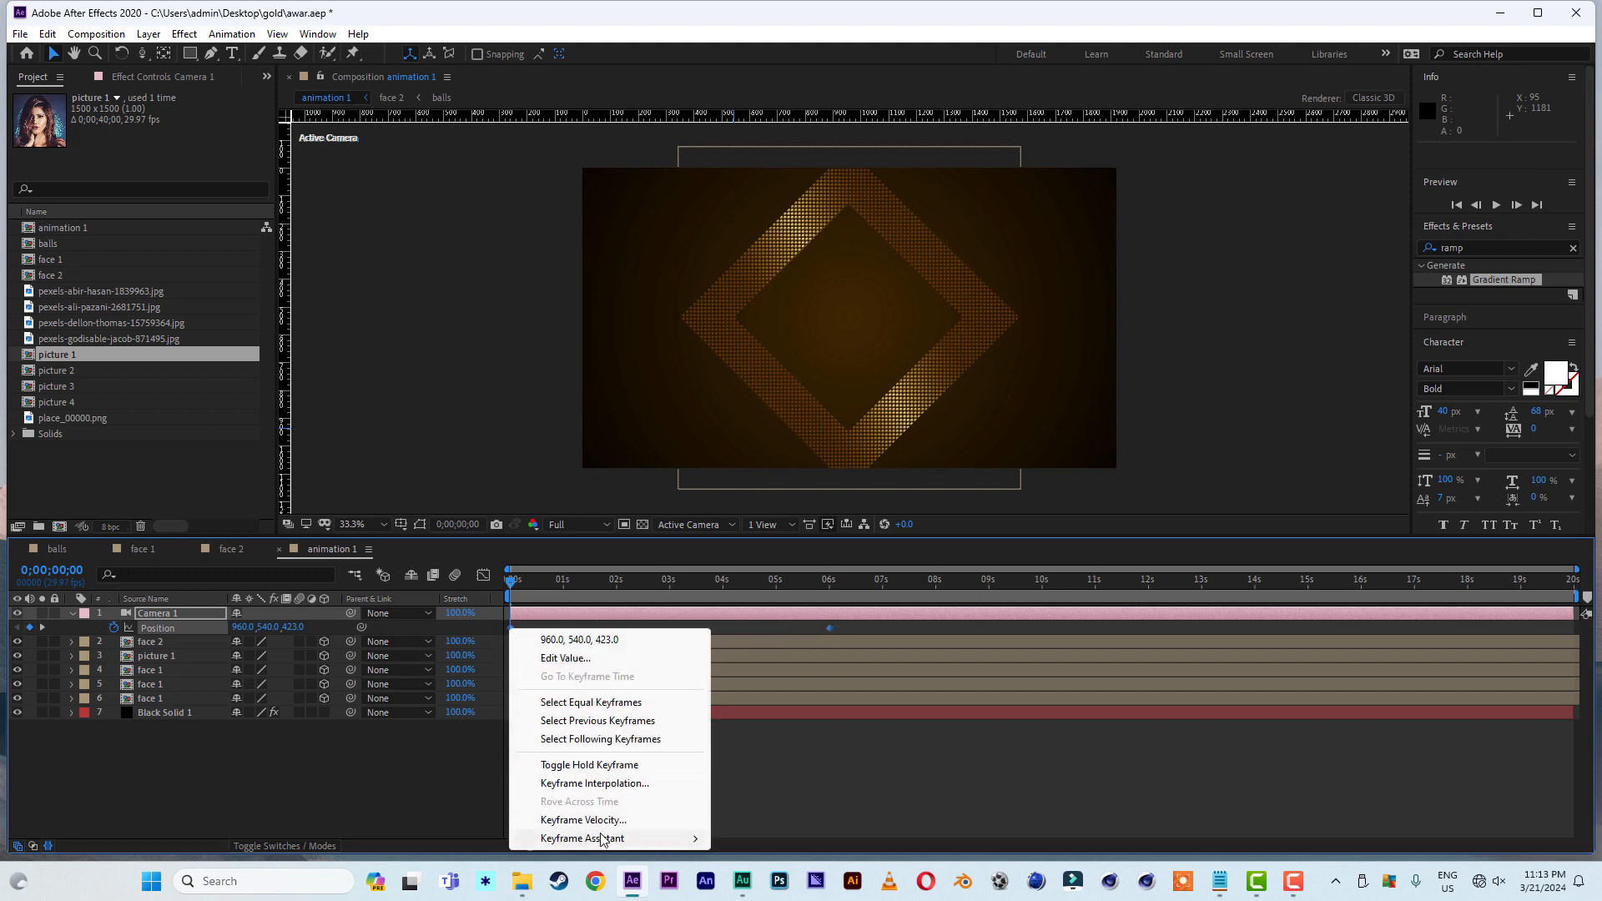
mouse_move(606, 839)
click(800, 730)
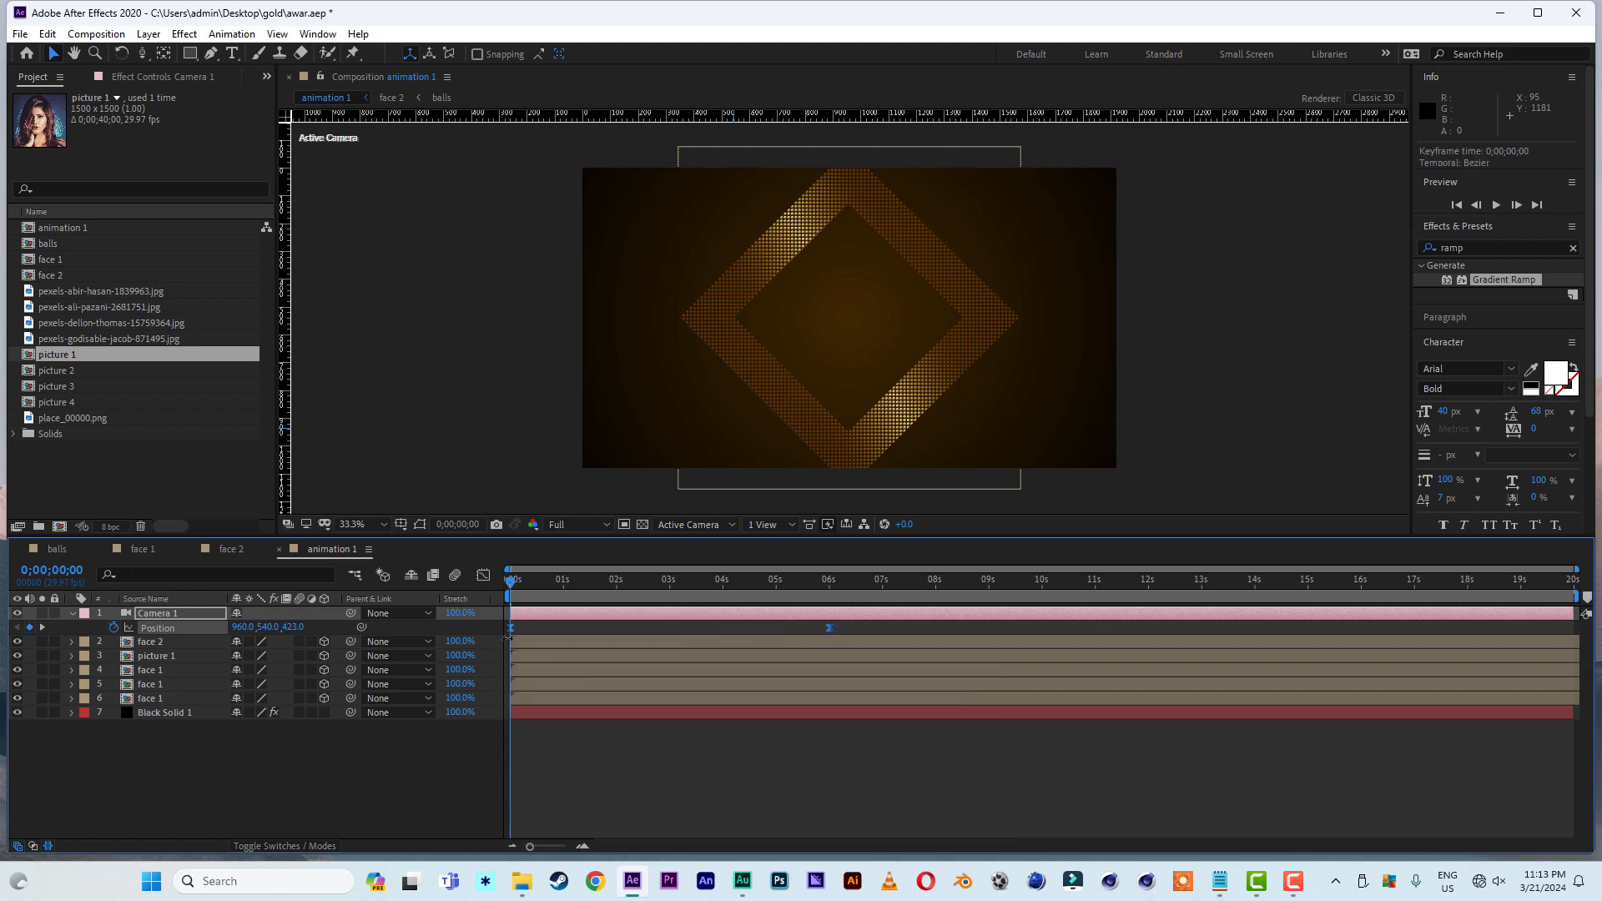
- Reshape the speed graph of Camera 1's Position so the move peaks shortly after the start and eases out slowly until 6 seconds
click(484, 575)
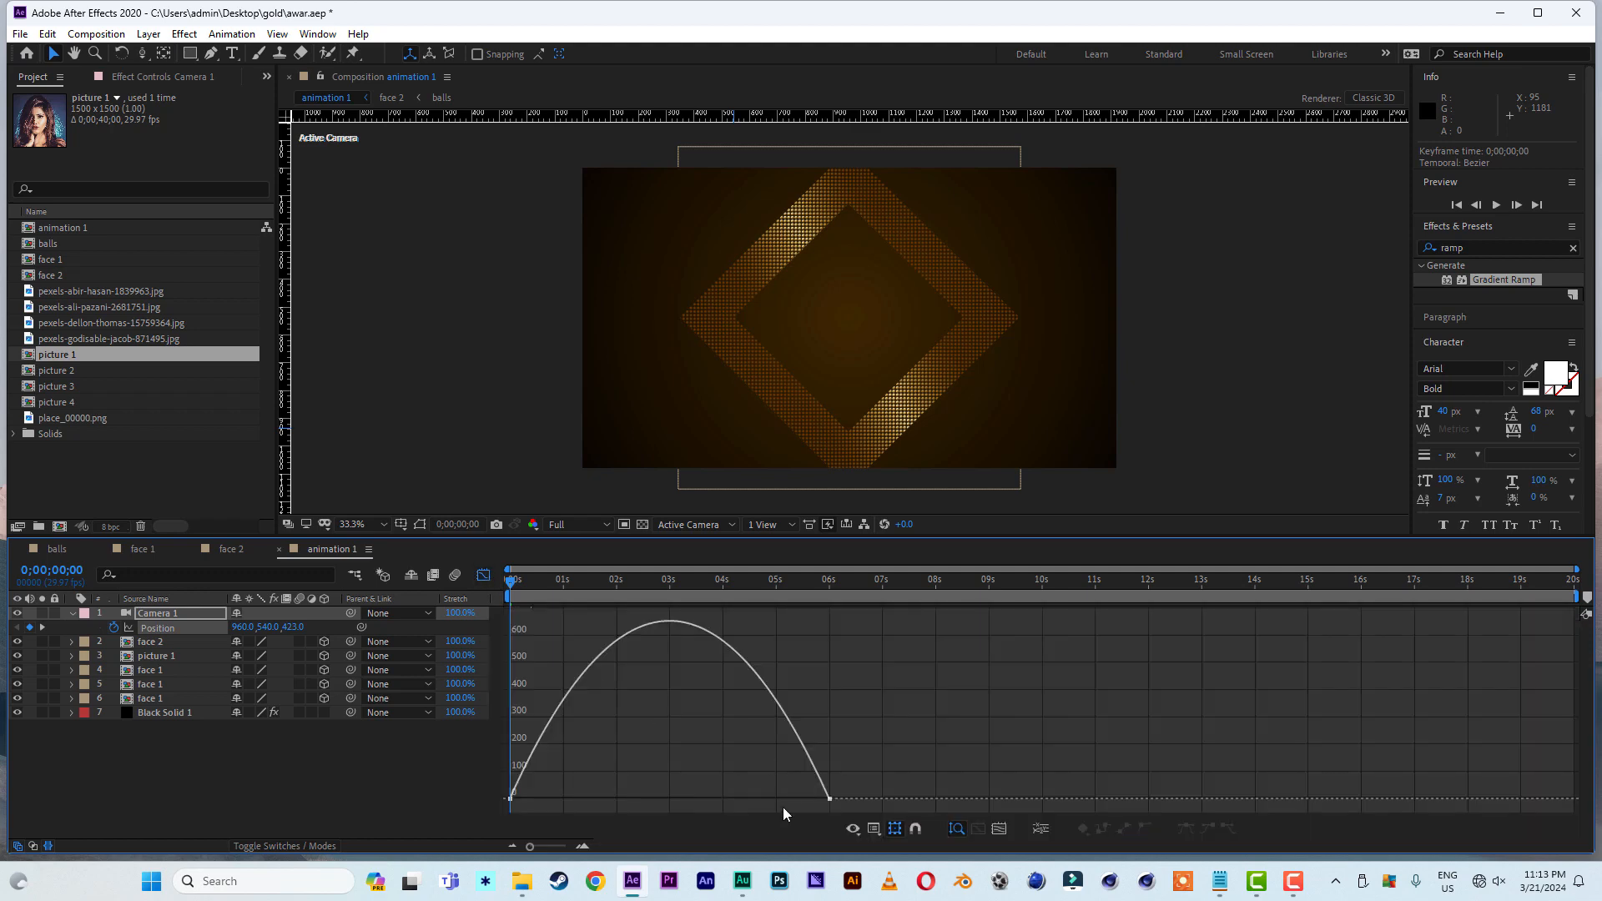
click(829, 800)
drag(776, 801, 531, 800)
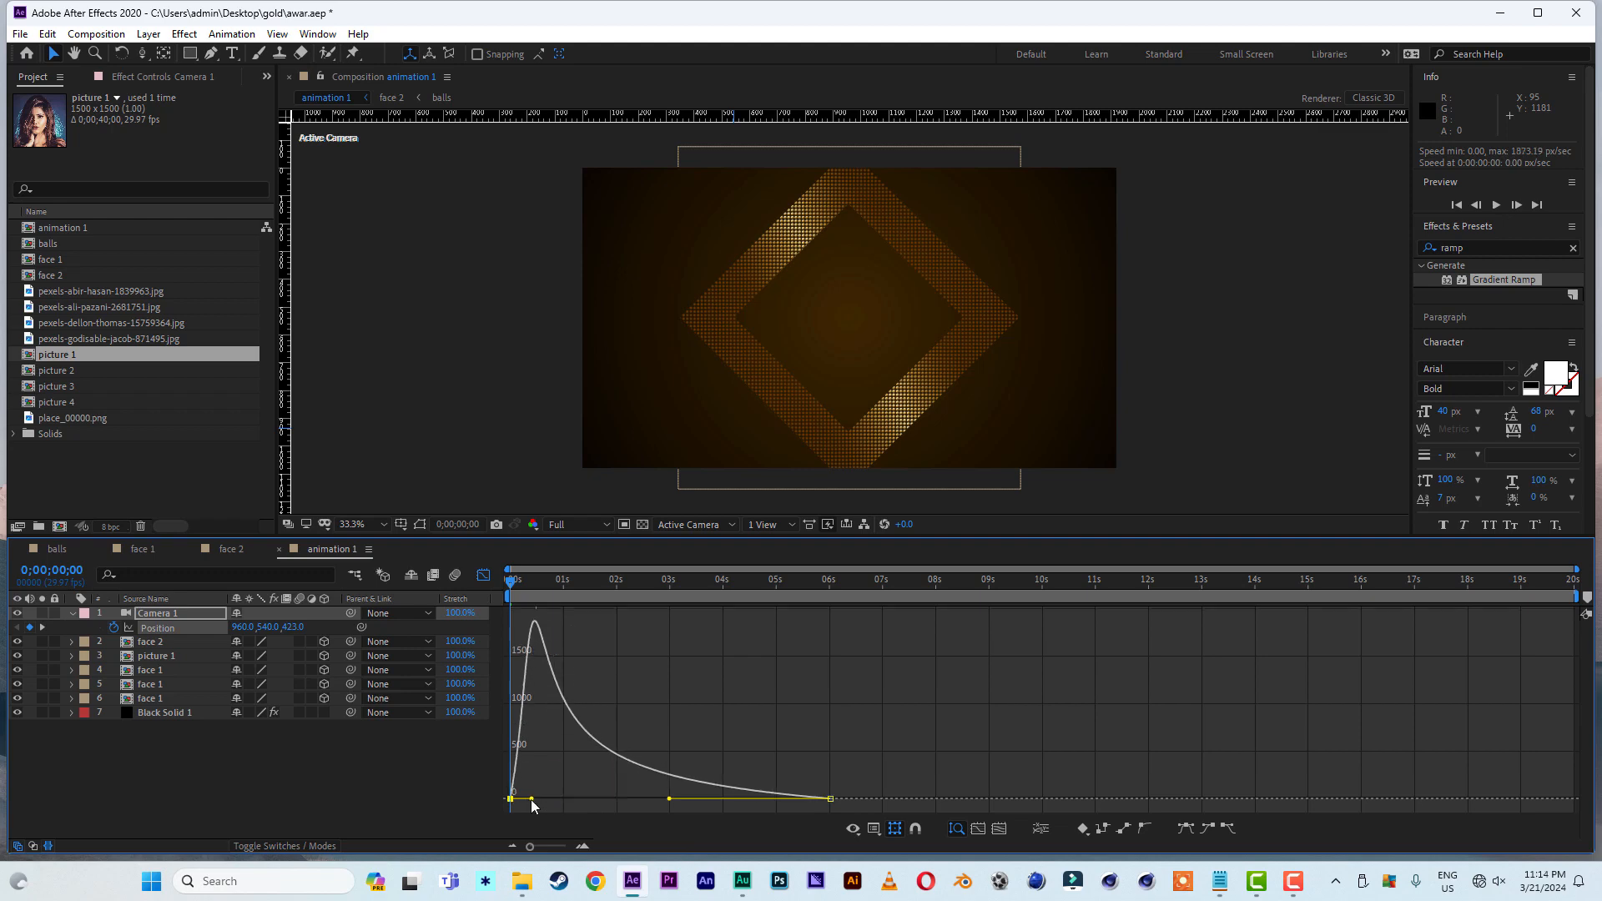
click(483, 575)
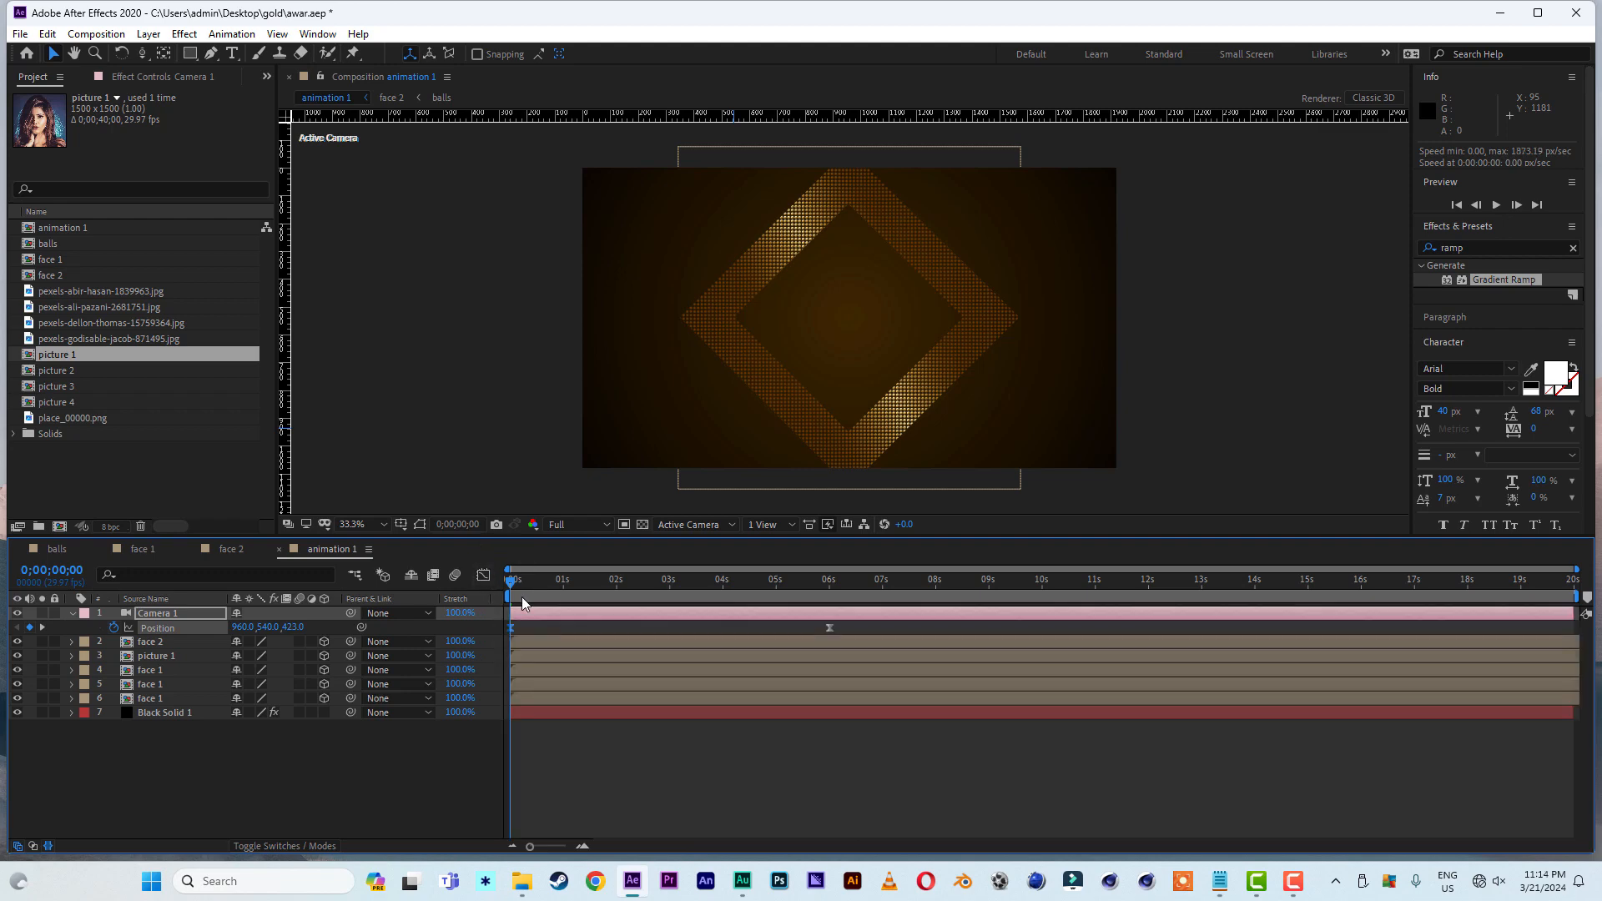
- Preview the eased camera move from the start to just past 5 seconds
key(space)
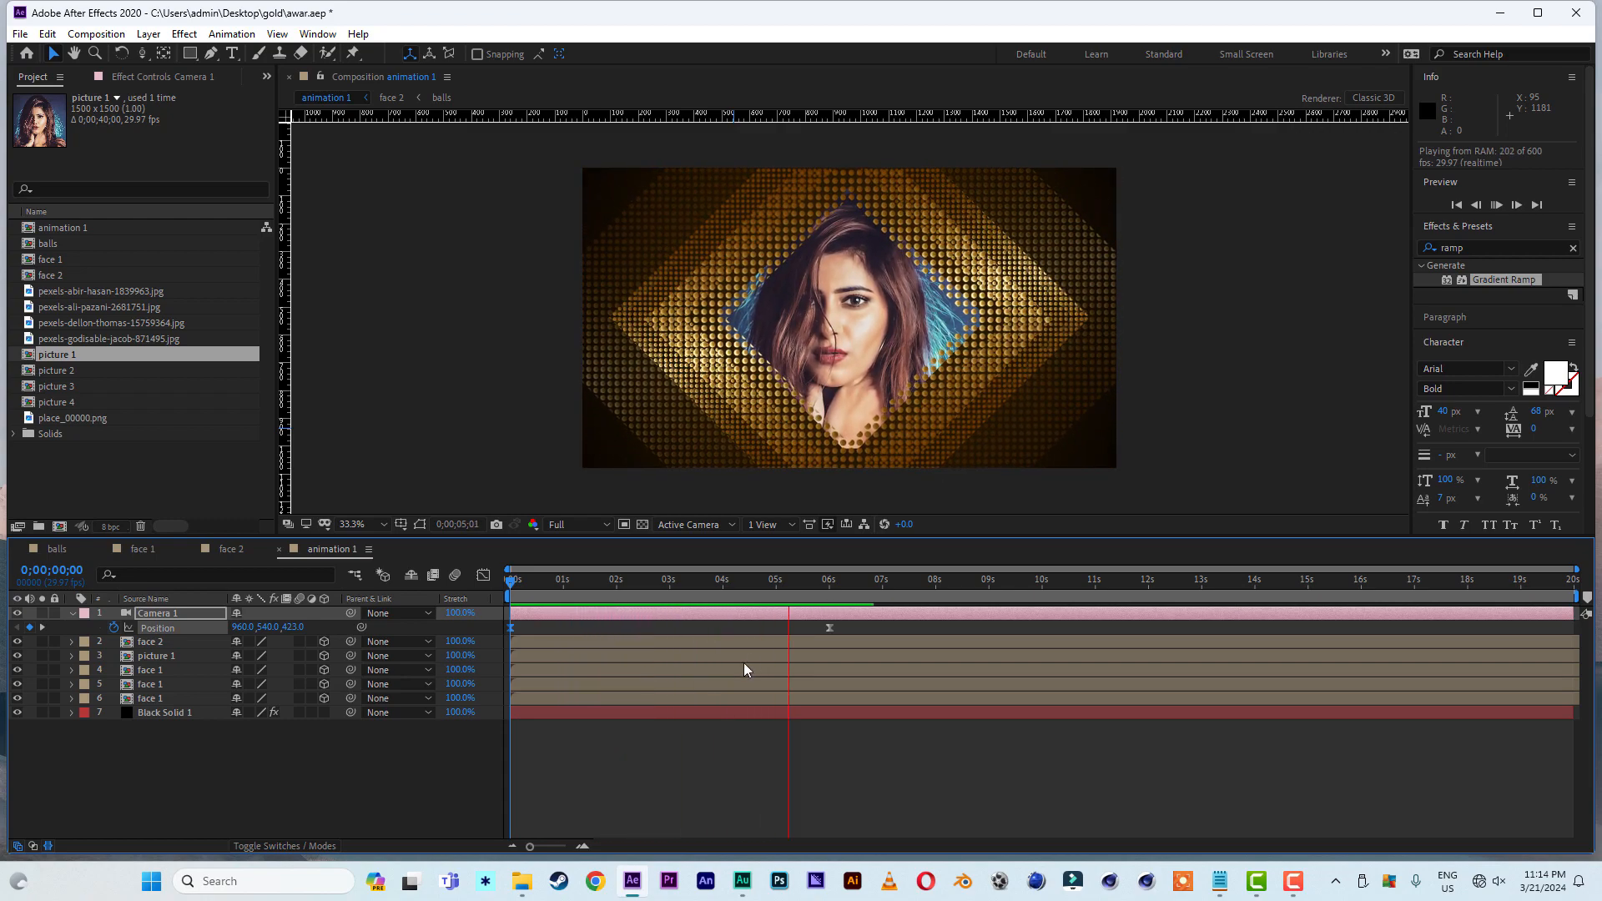
click(791, 580)
drag(792, 580, 796, 579)
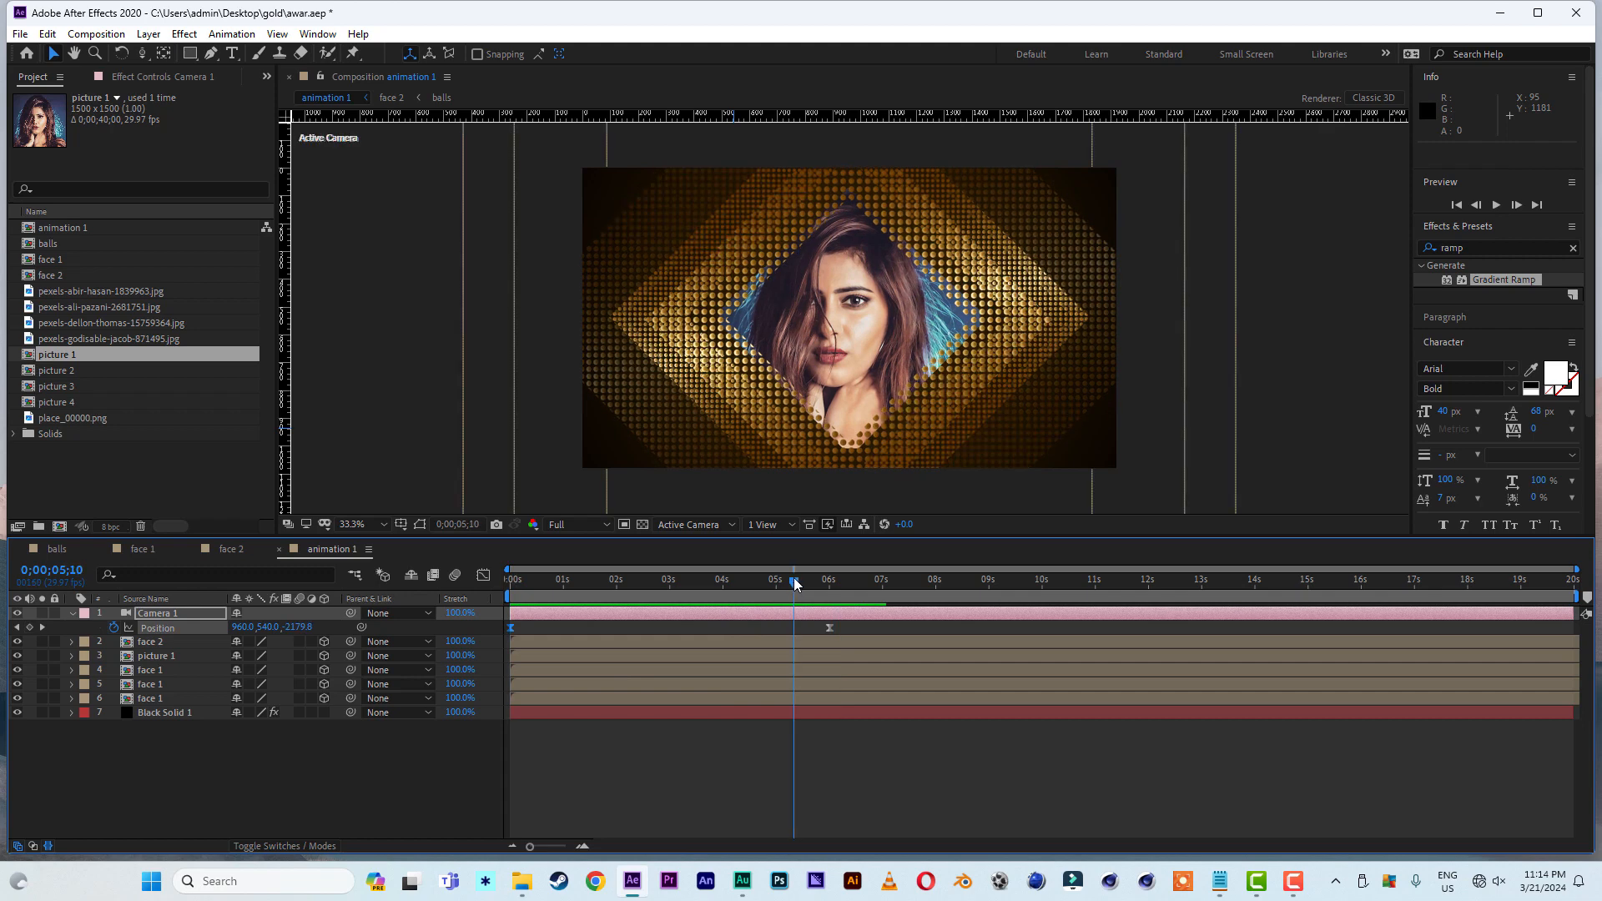
- Collapse Camera 1's properties and hide the picture 1 layer
click(201, 764)
click(73, 614)
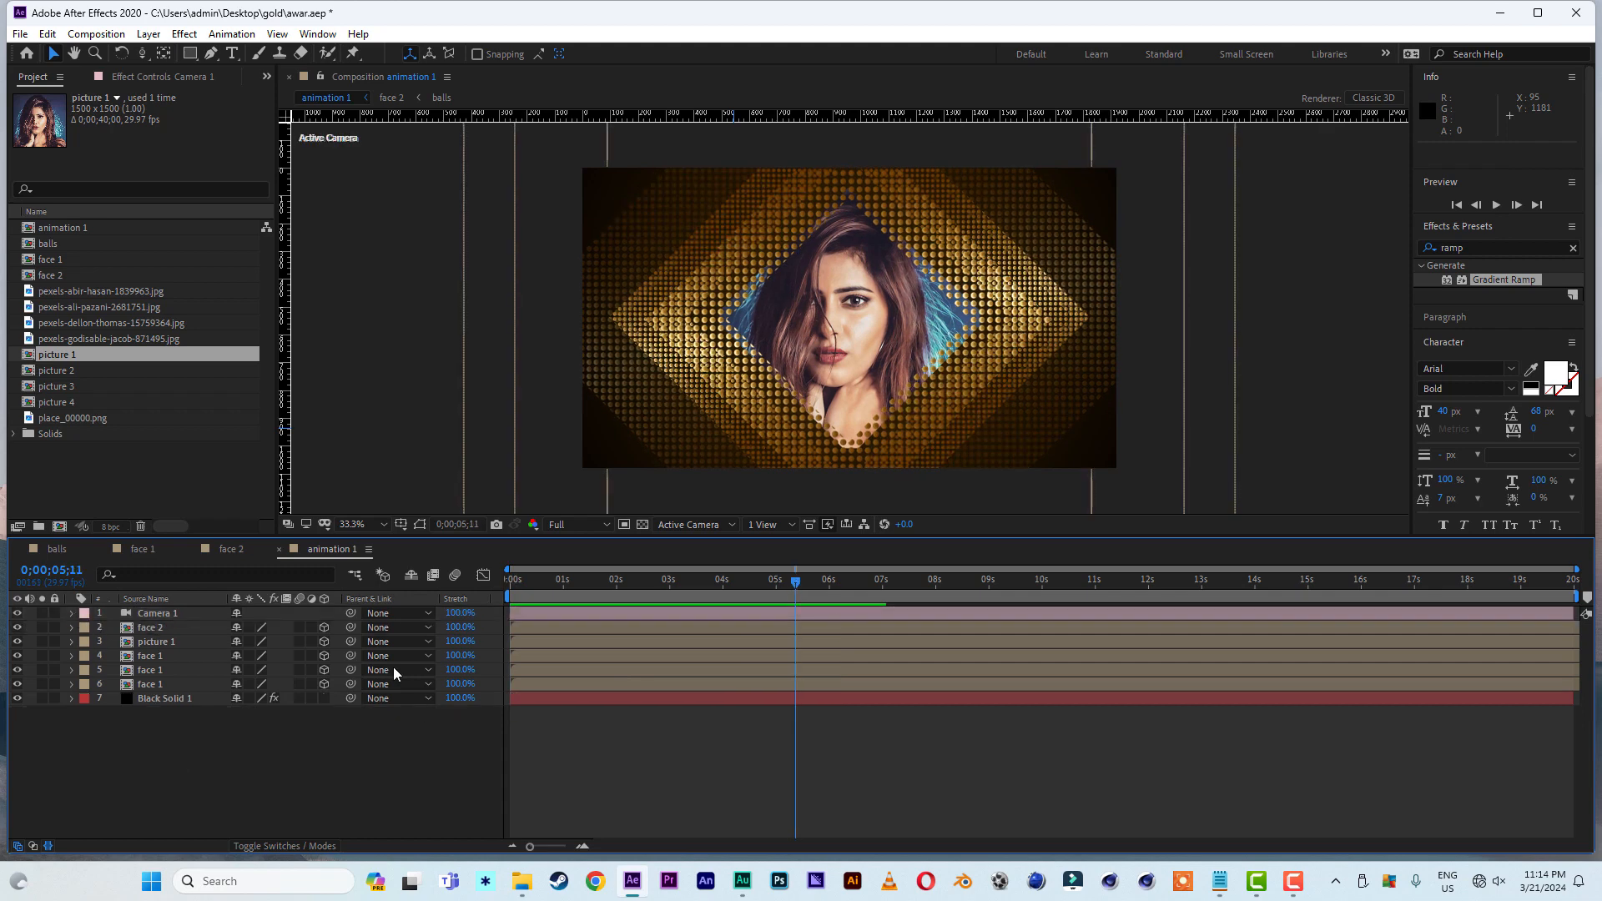
click(159, 641)
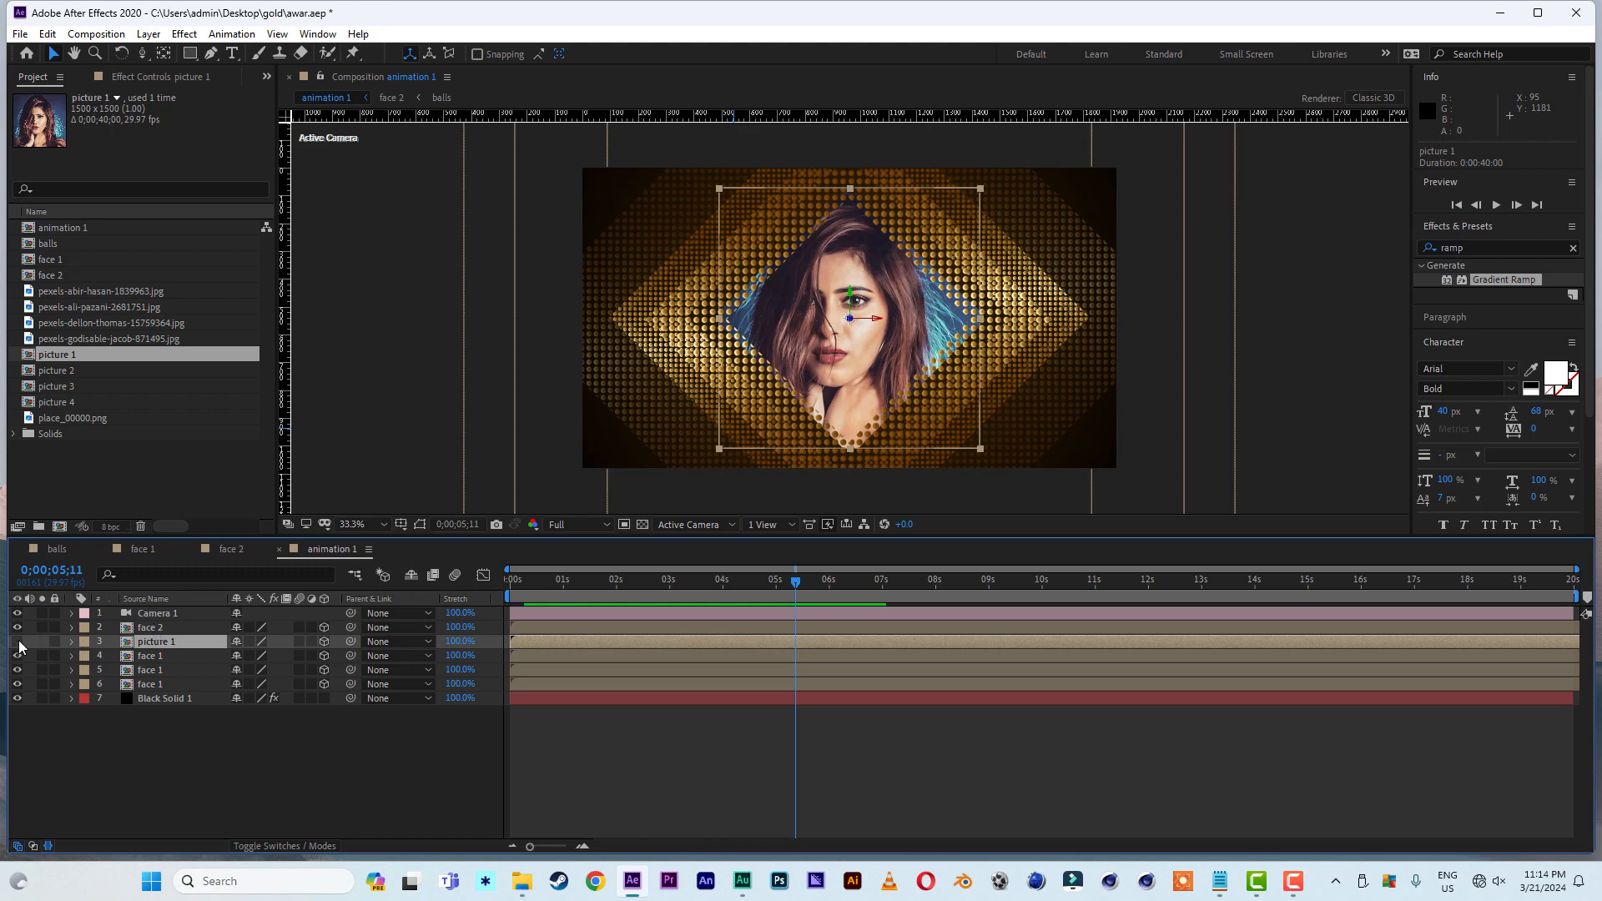
click(18, 640)
- Duplicate the face 2 layer and replace the upper copy's source with place_00000.png
click(149, 631)
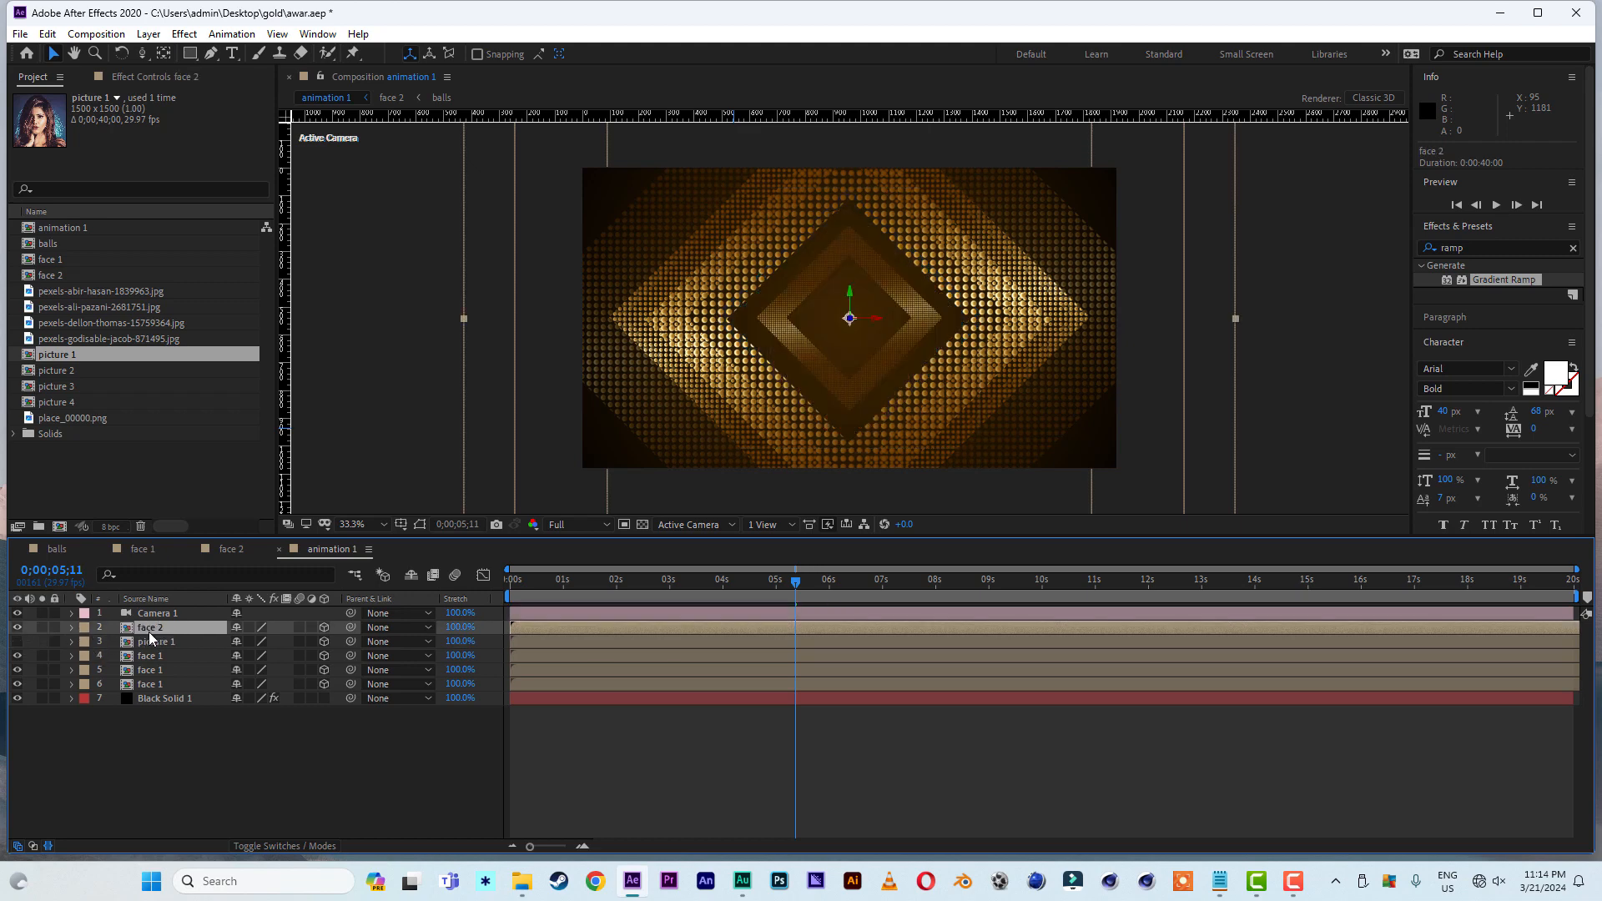
key(ctrl+d)
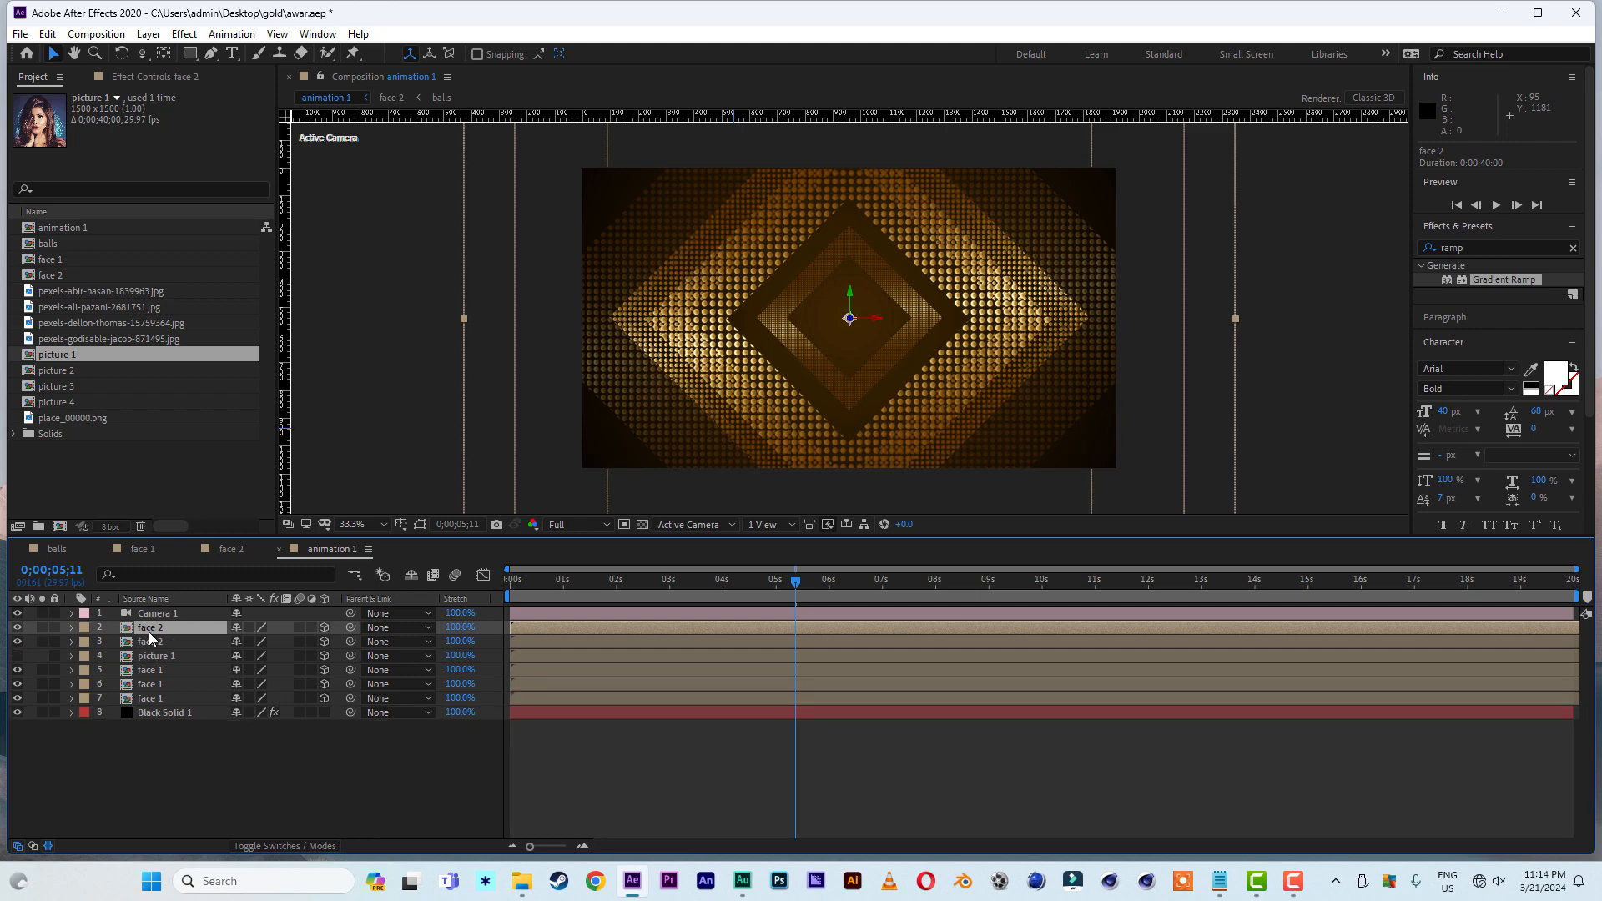
click(83, 417)
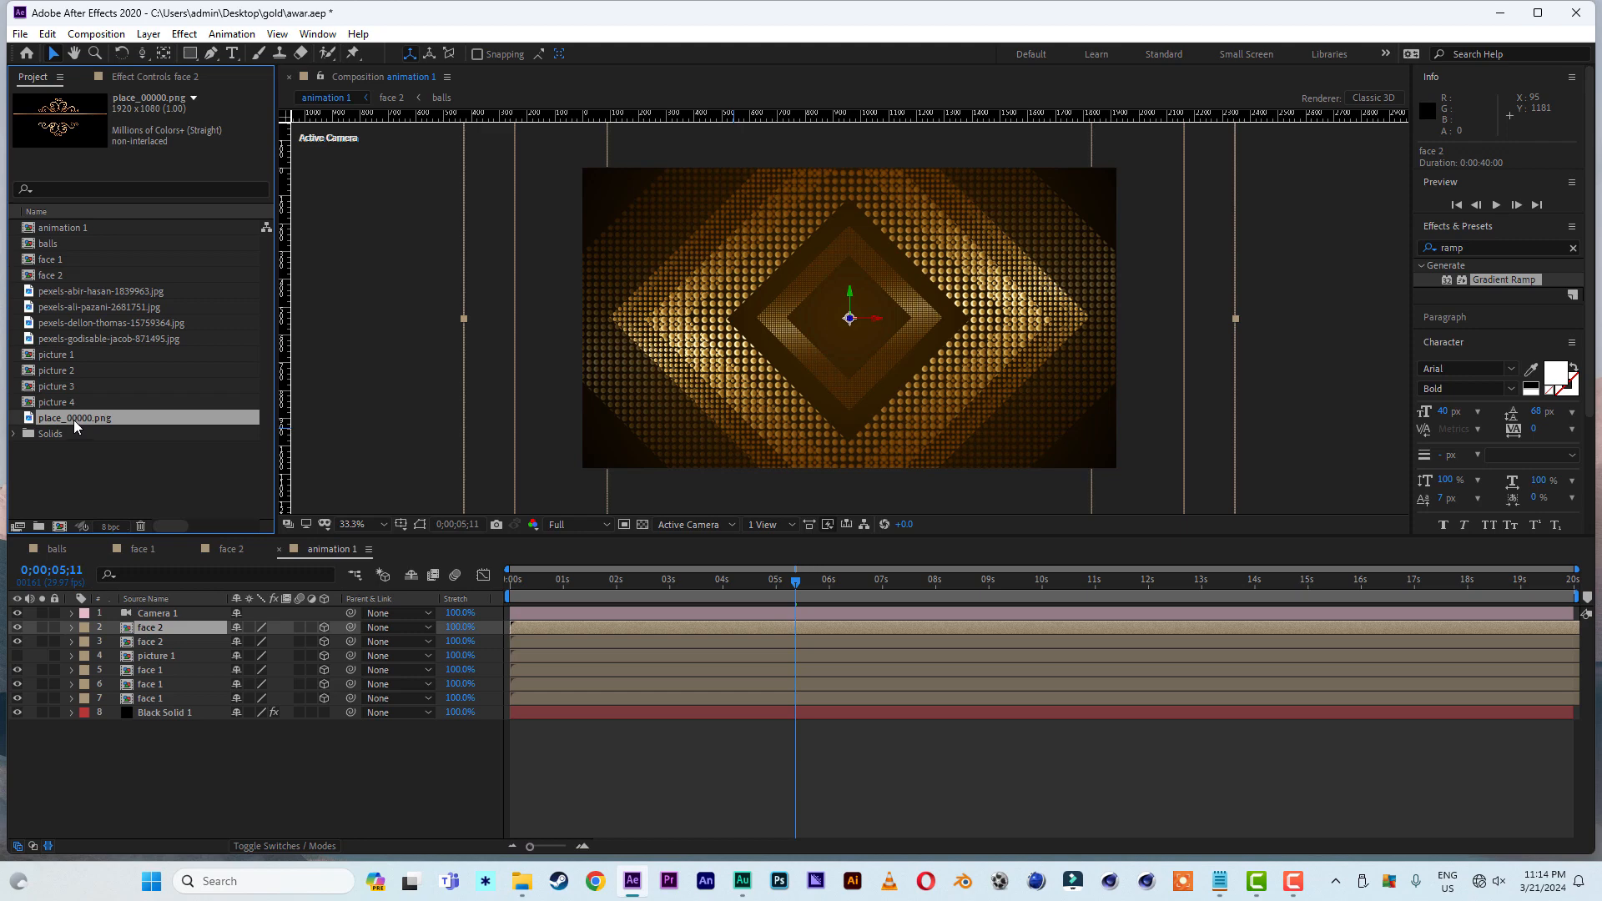
drag(73, 419, 154, 637)
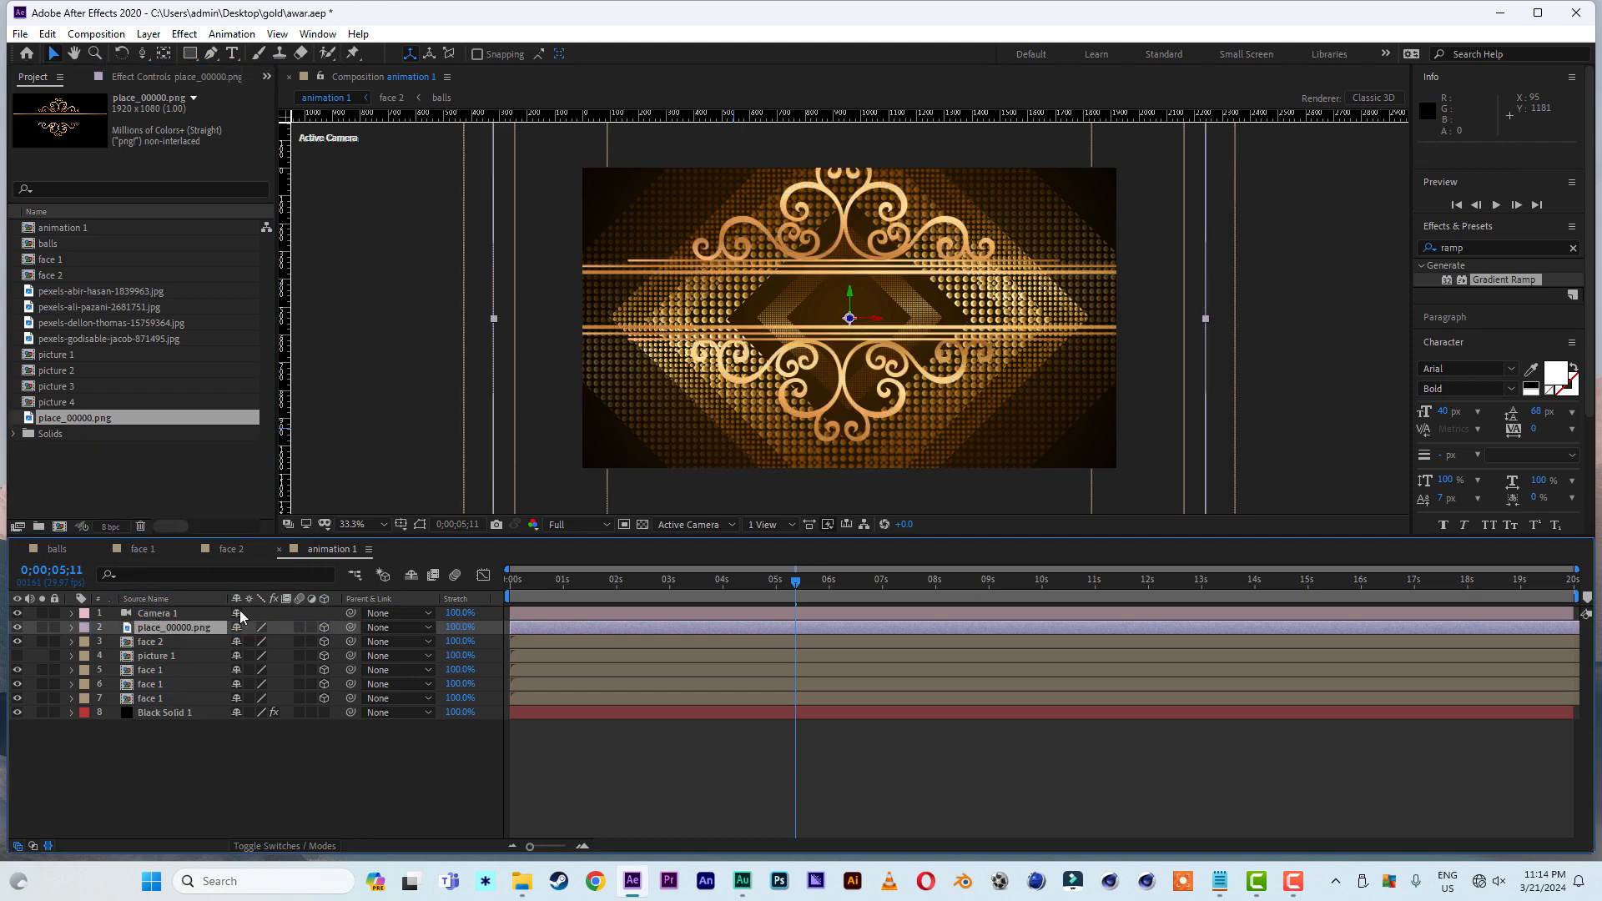
- Scale the place_00000.png layer to 35% and move it down to a Y position of 573
key(s)
drag(310, 641, 265, 643)
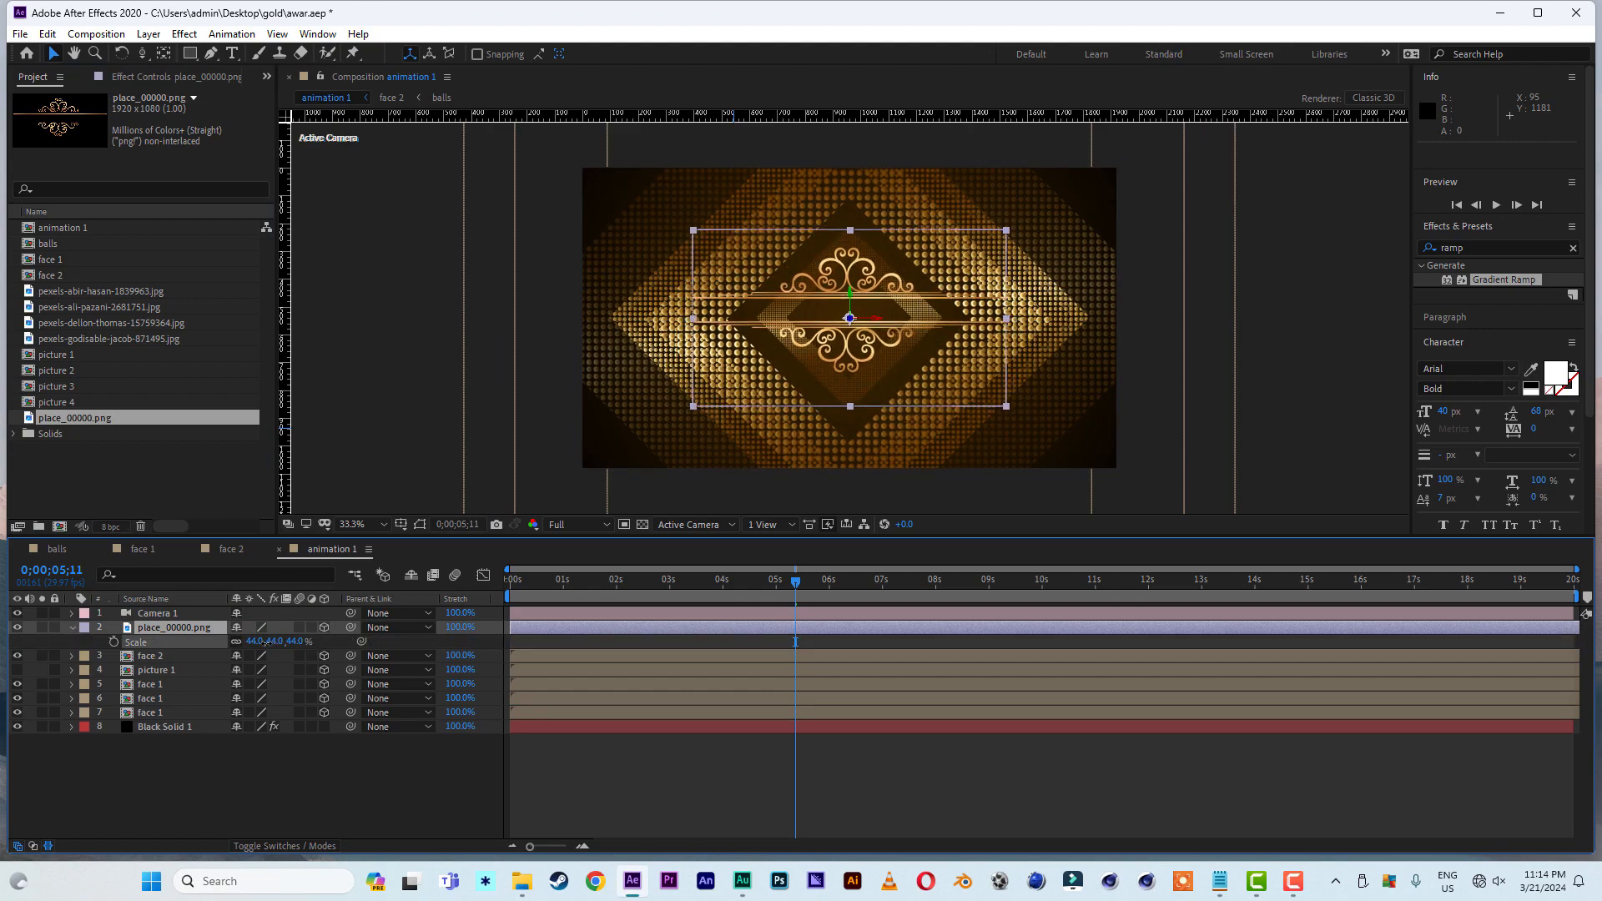
drag(850, 293, 850, 306)
click(293, 642)
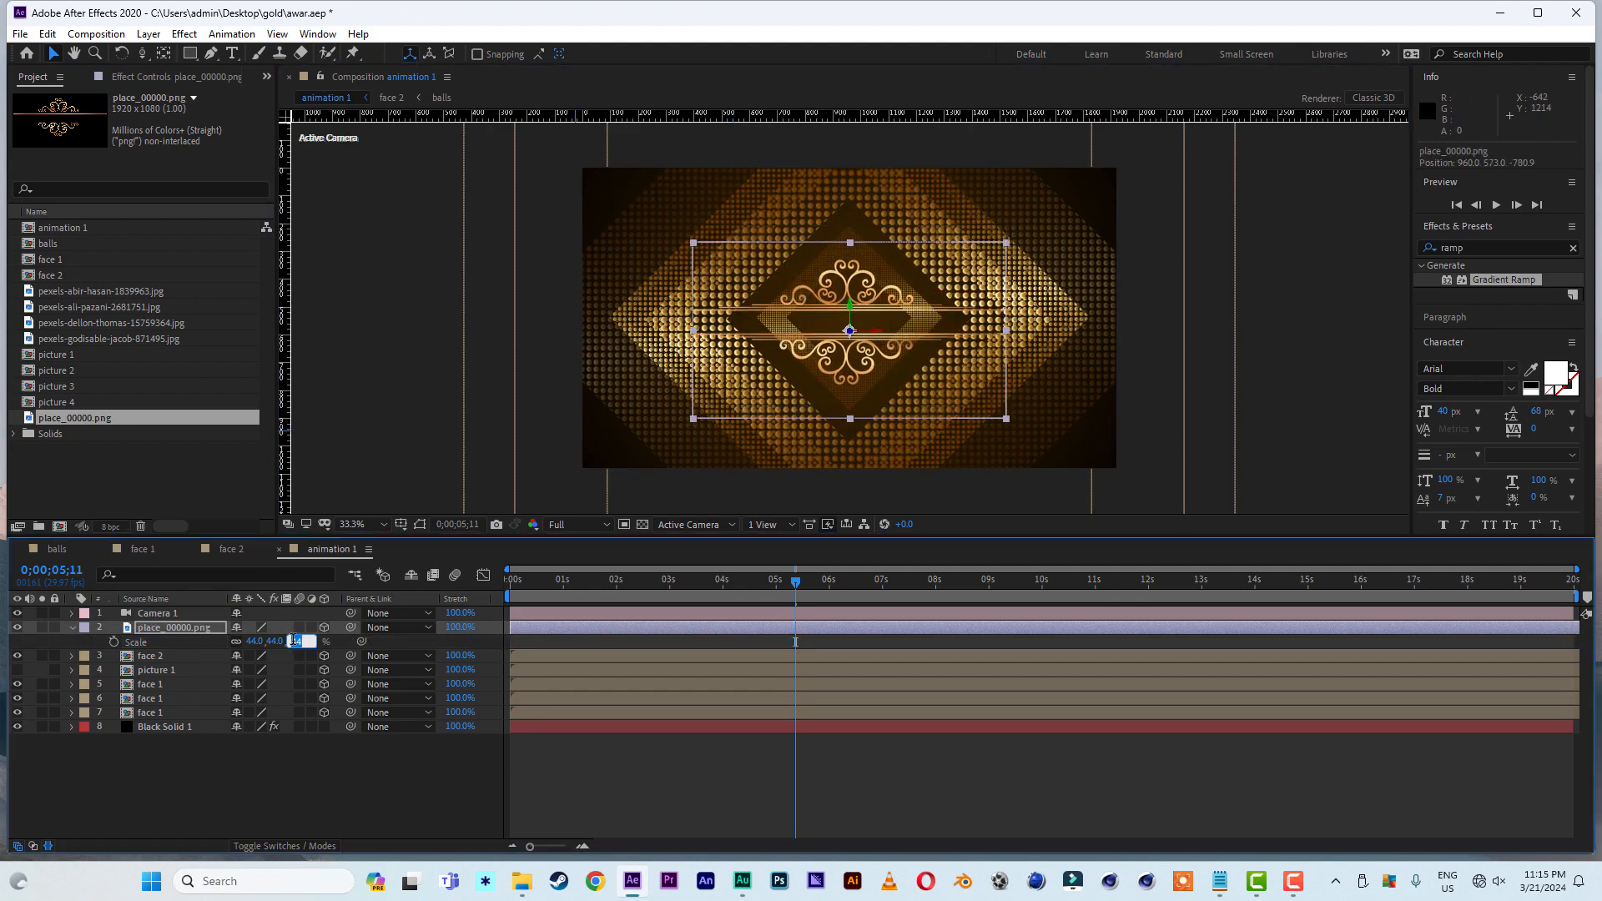
text(35)
click(267, 769)
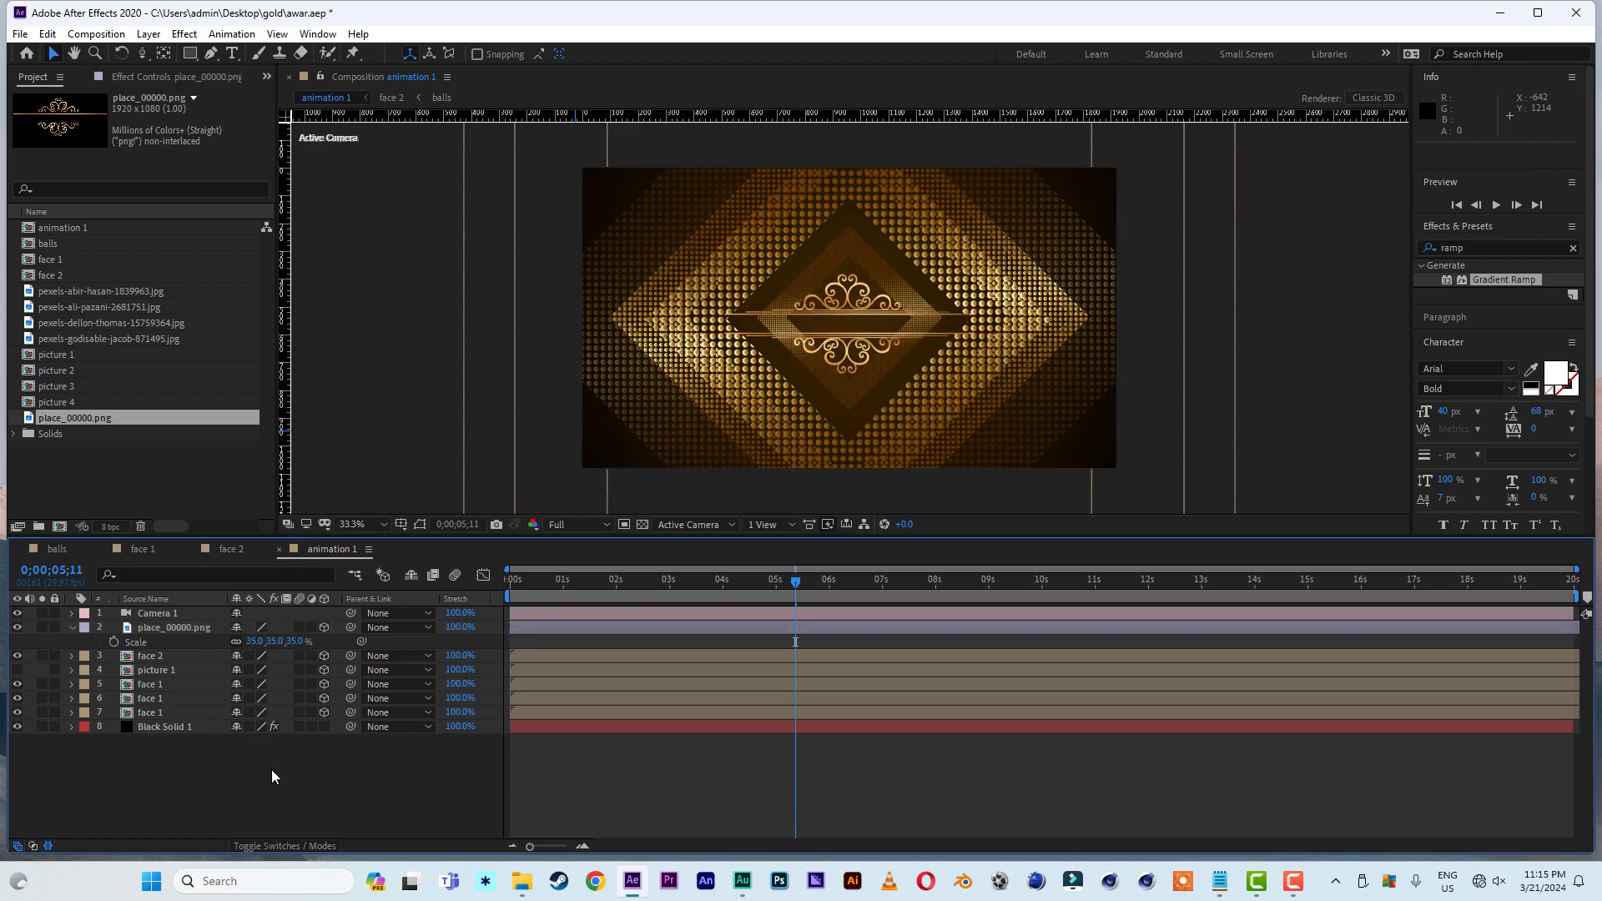
- Return to the start of the timeline and set the uppermost face 1 layer's opacity to 50%
drag(615, 585, 528, 595)
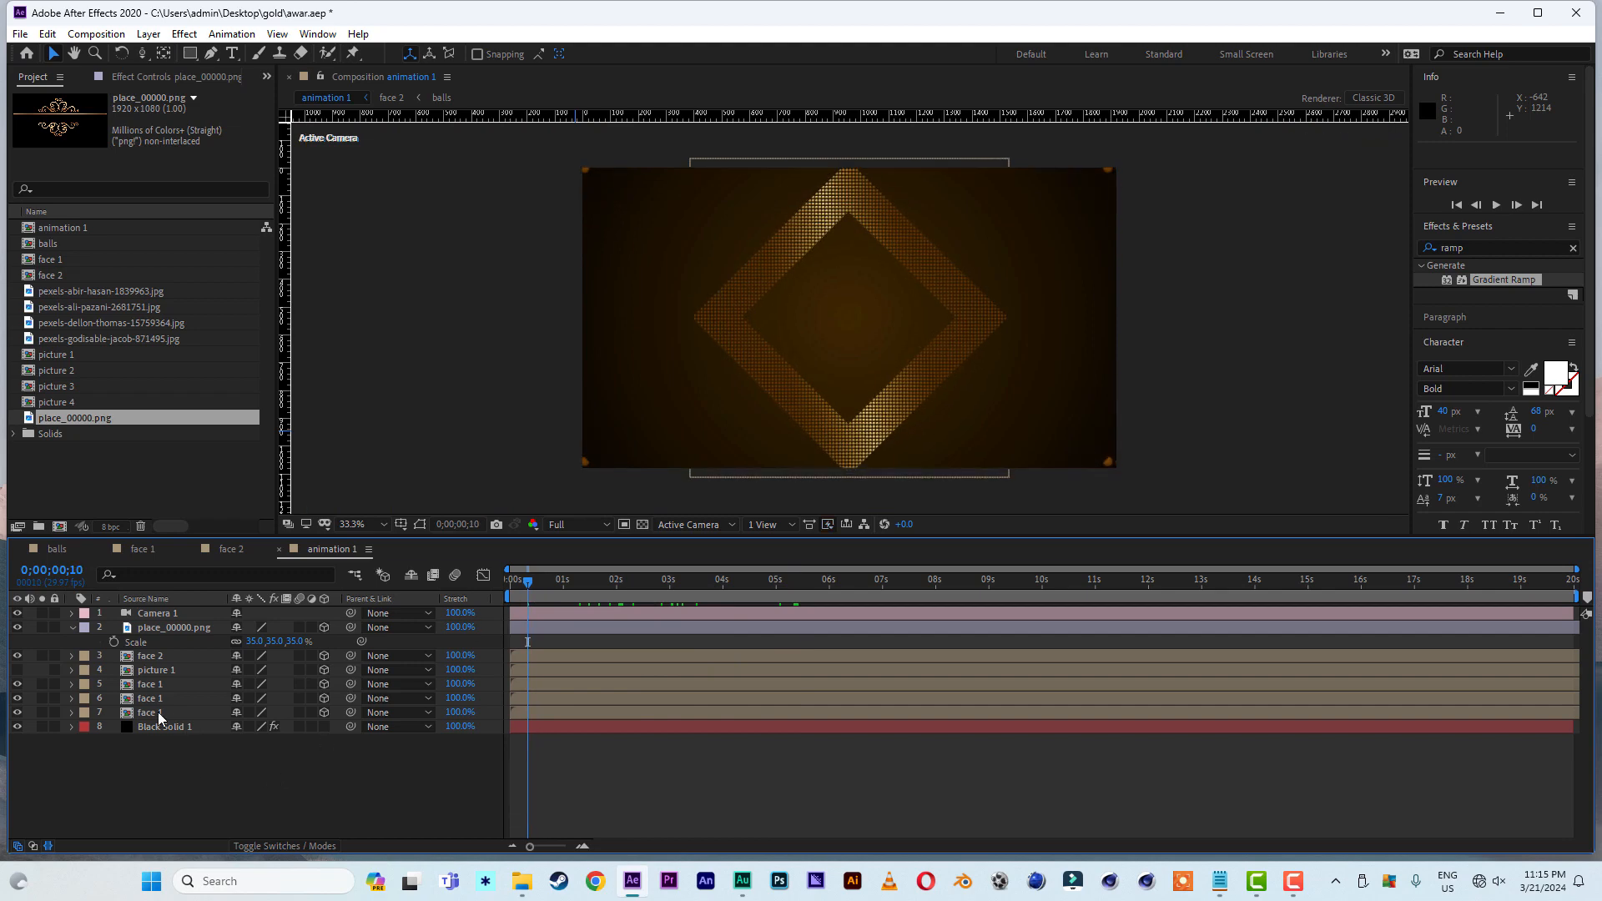
click(66, 686)
key(Home)
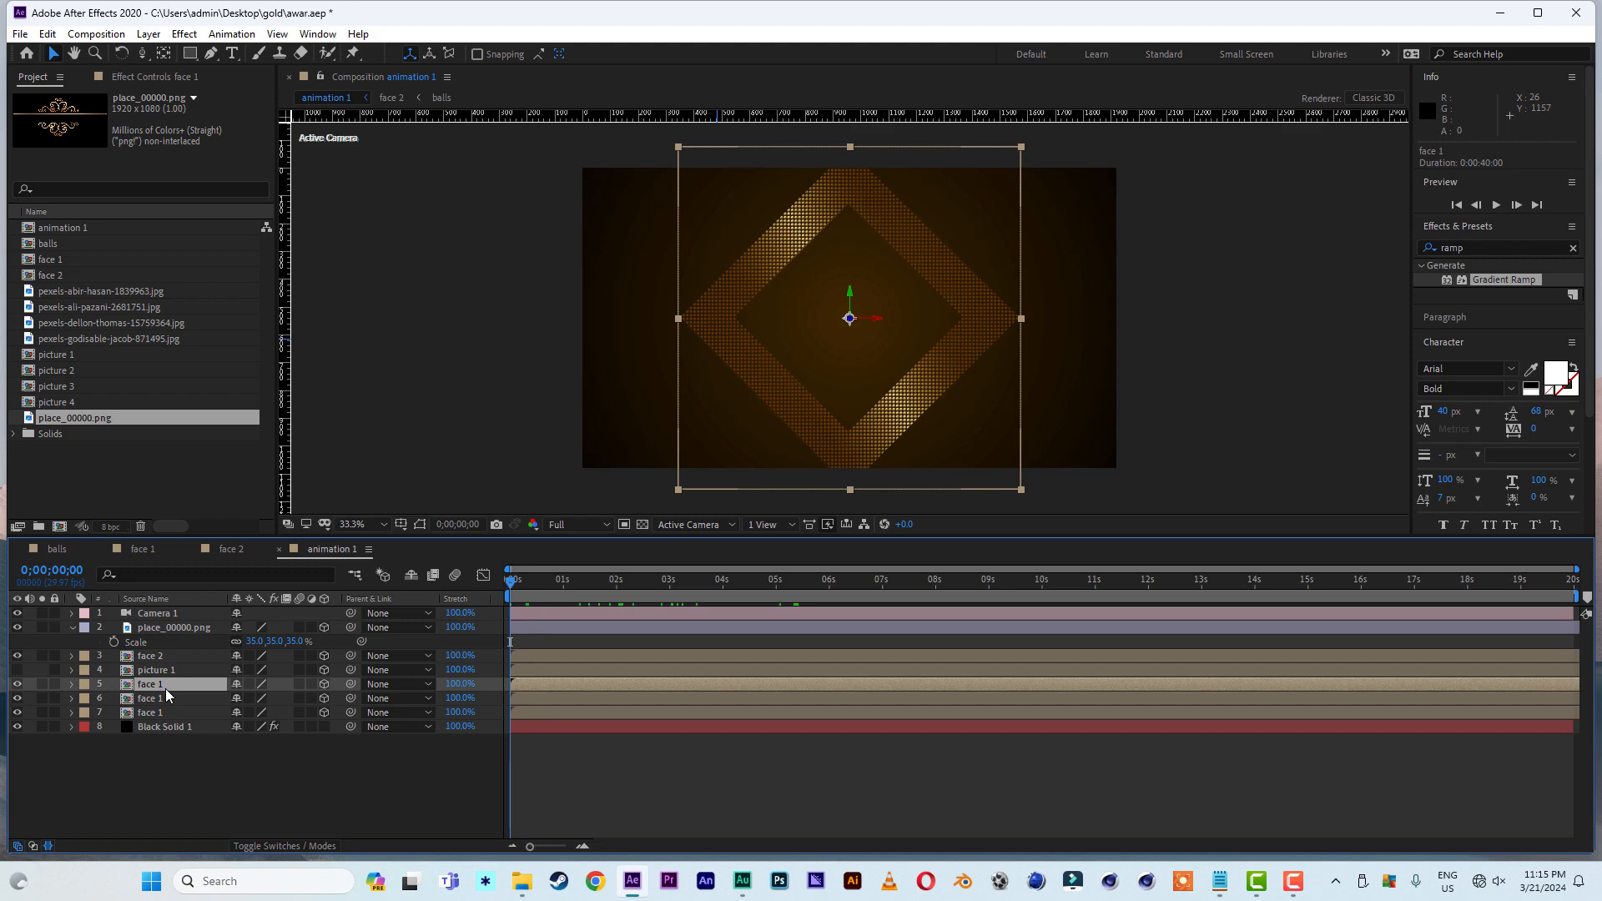
key(t)
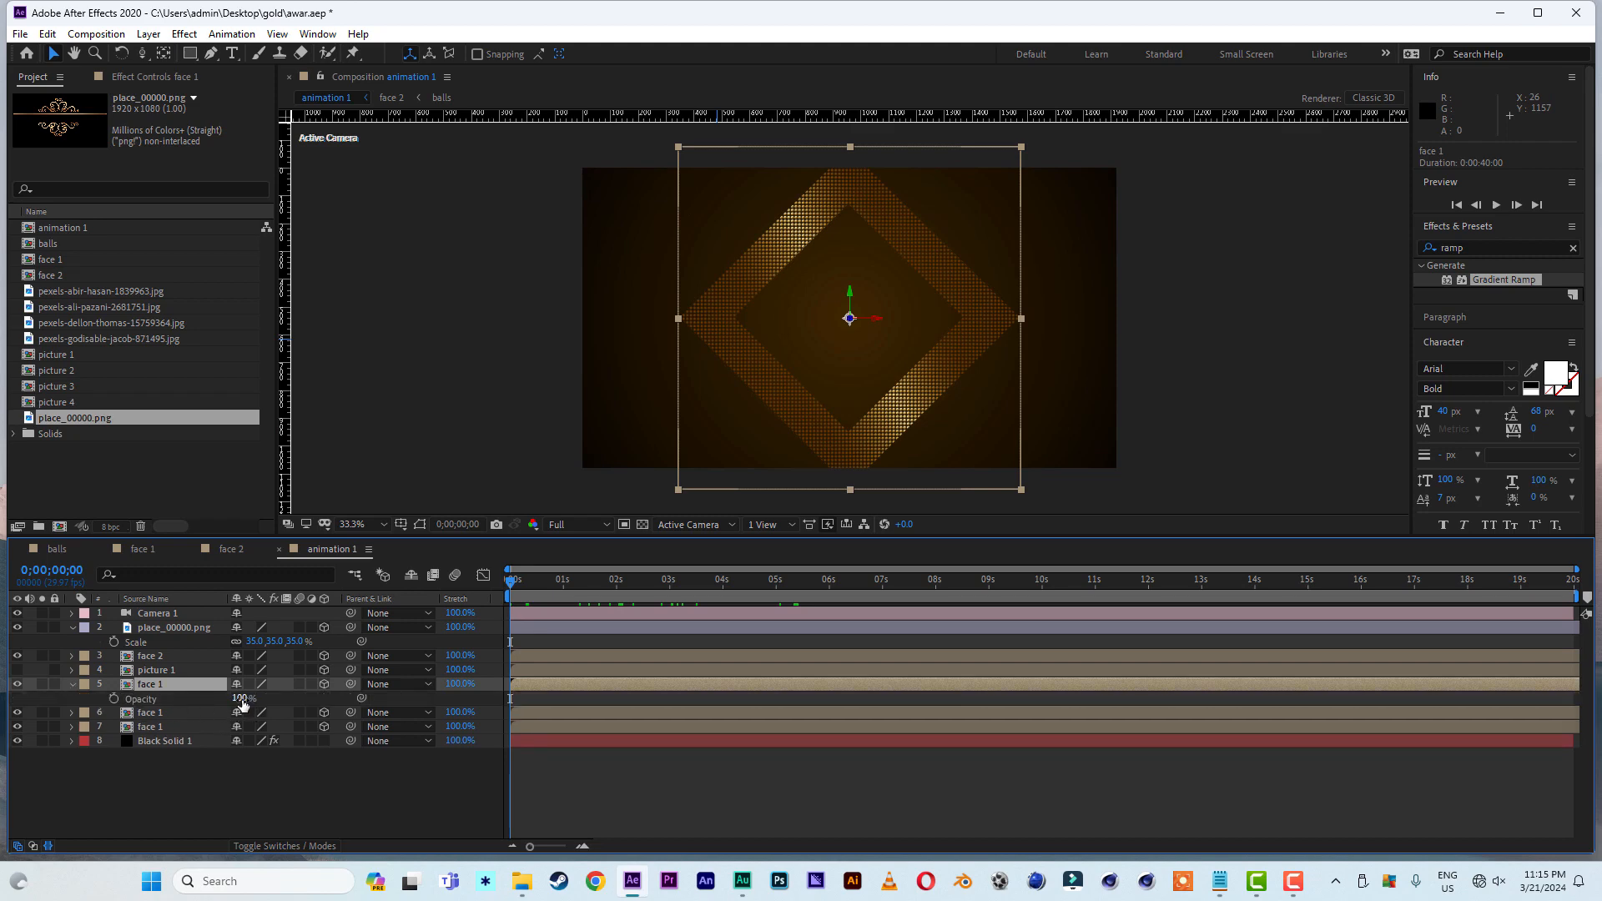
click(243, 698)
key(BackSpace)
text(50)
click(245, 804)
- Duplicate the 50% opacity face 1 layer and set the copy's Z position to 3279.7
click(153, 688)
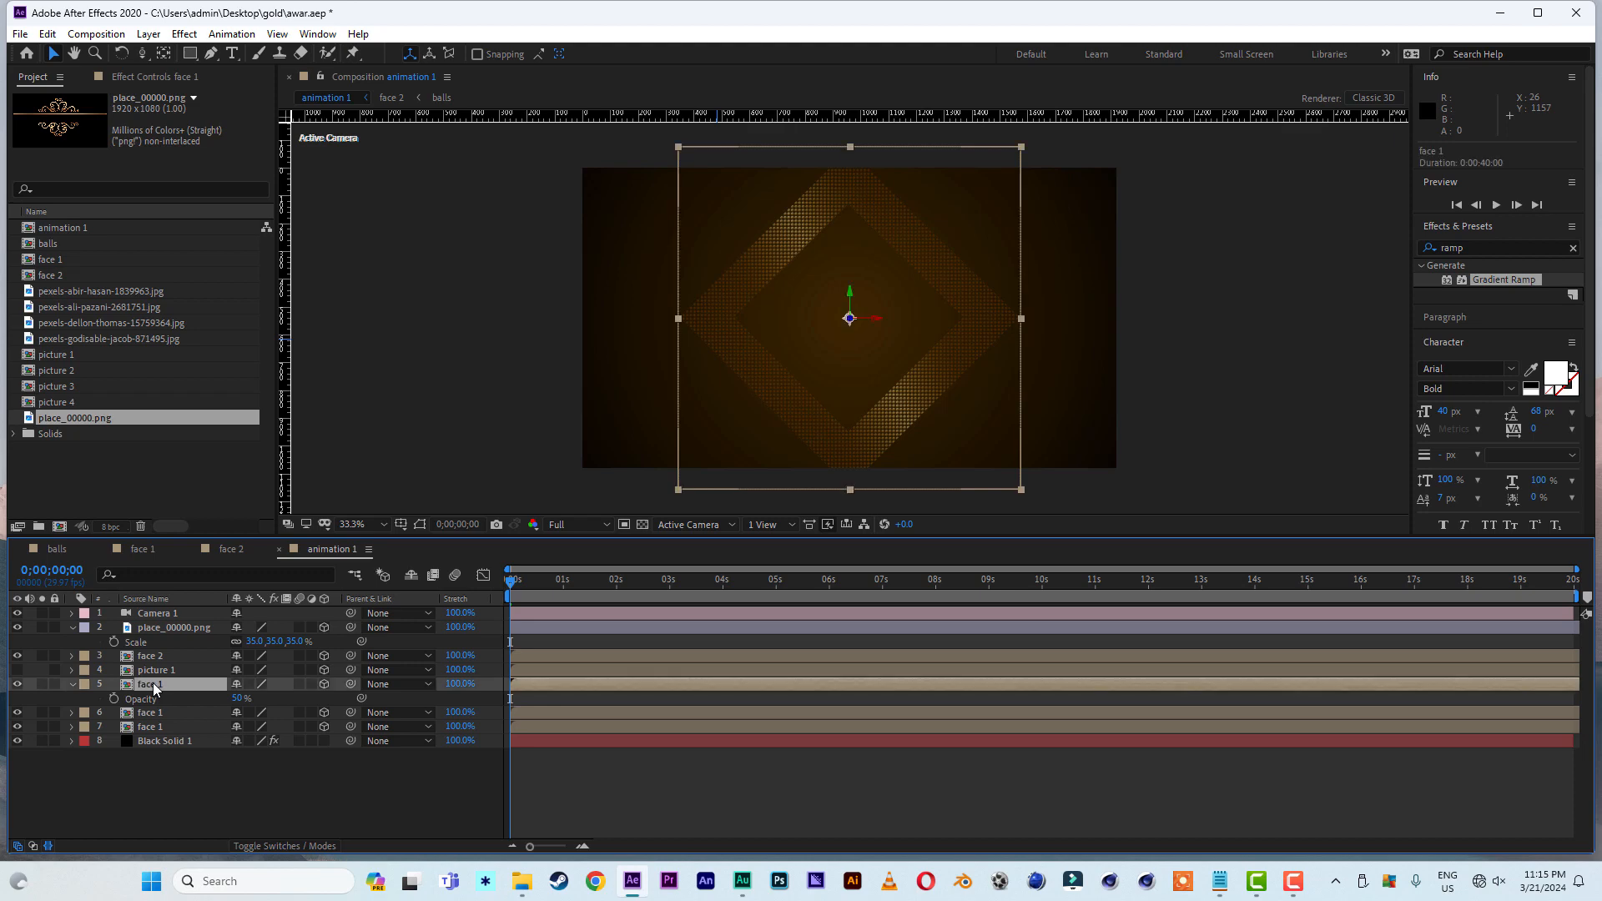
key(ctrl+d)
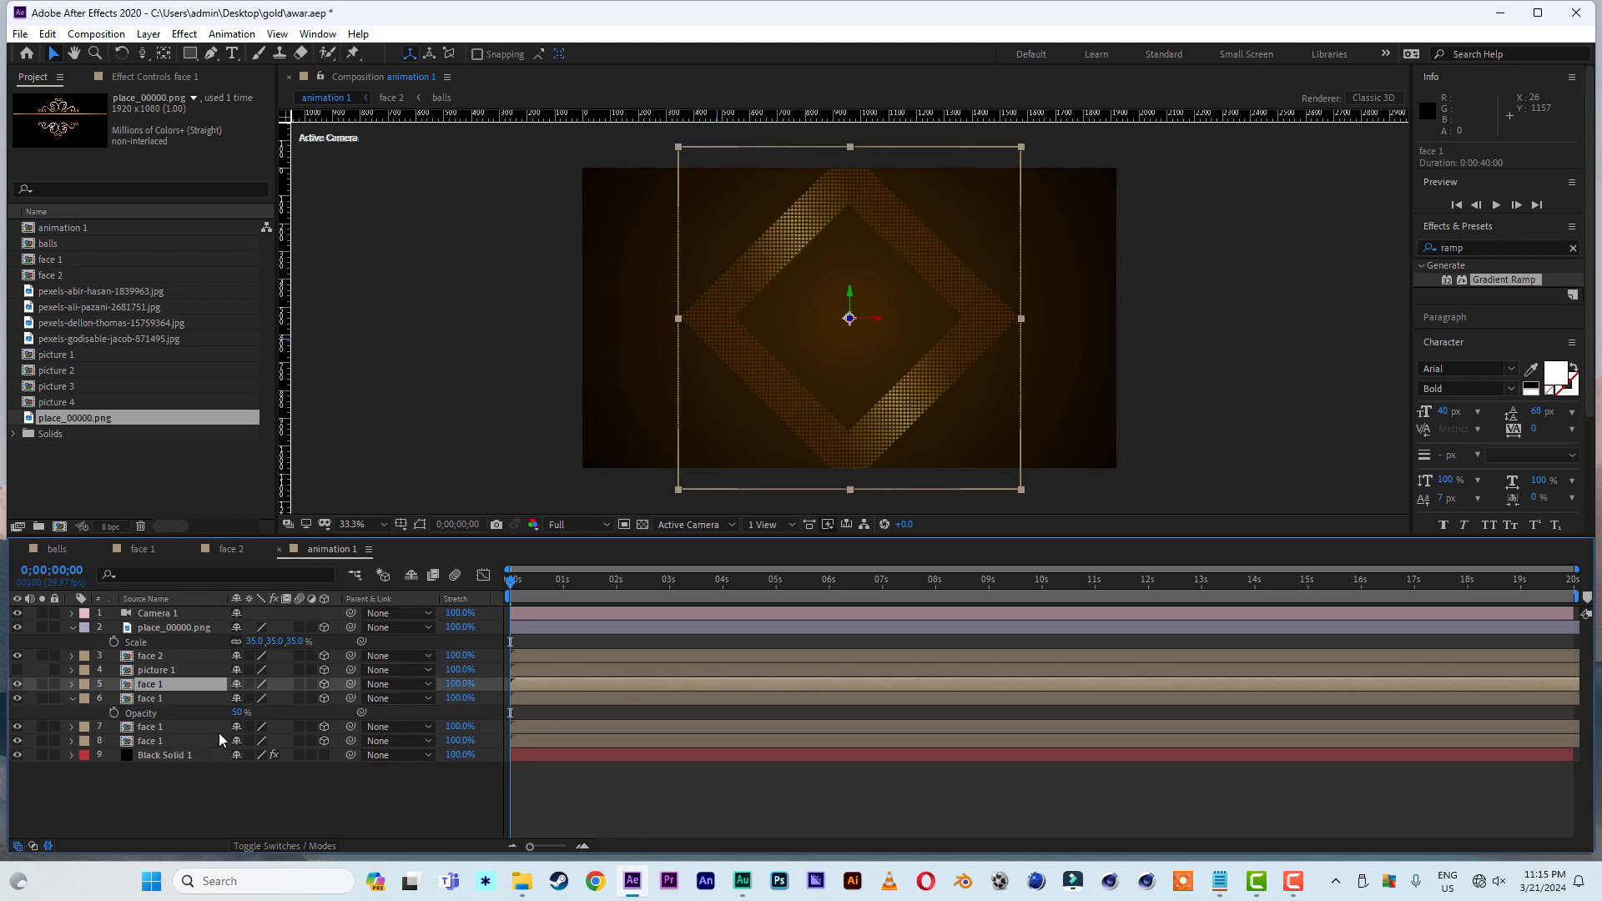
key(s)
drag(254, 697, 55, 700)
key(p)
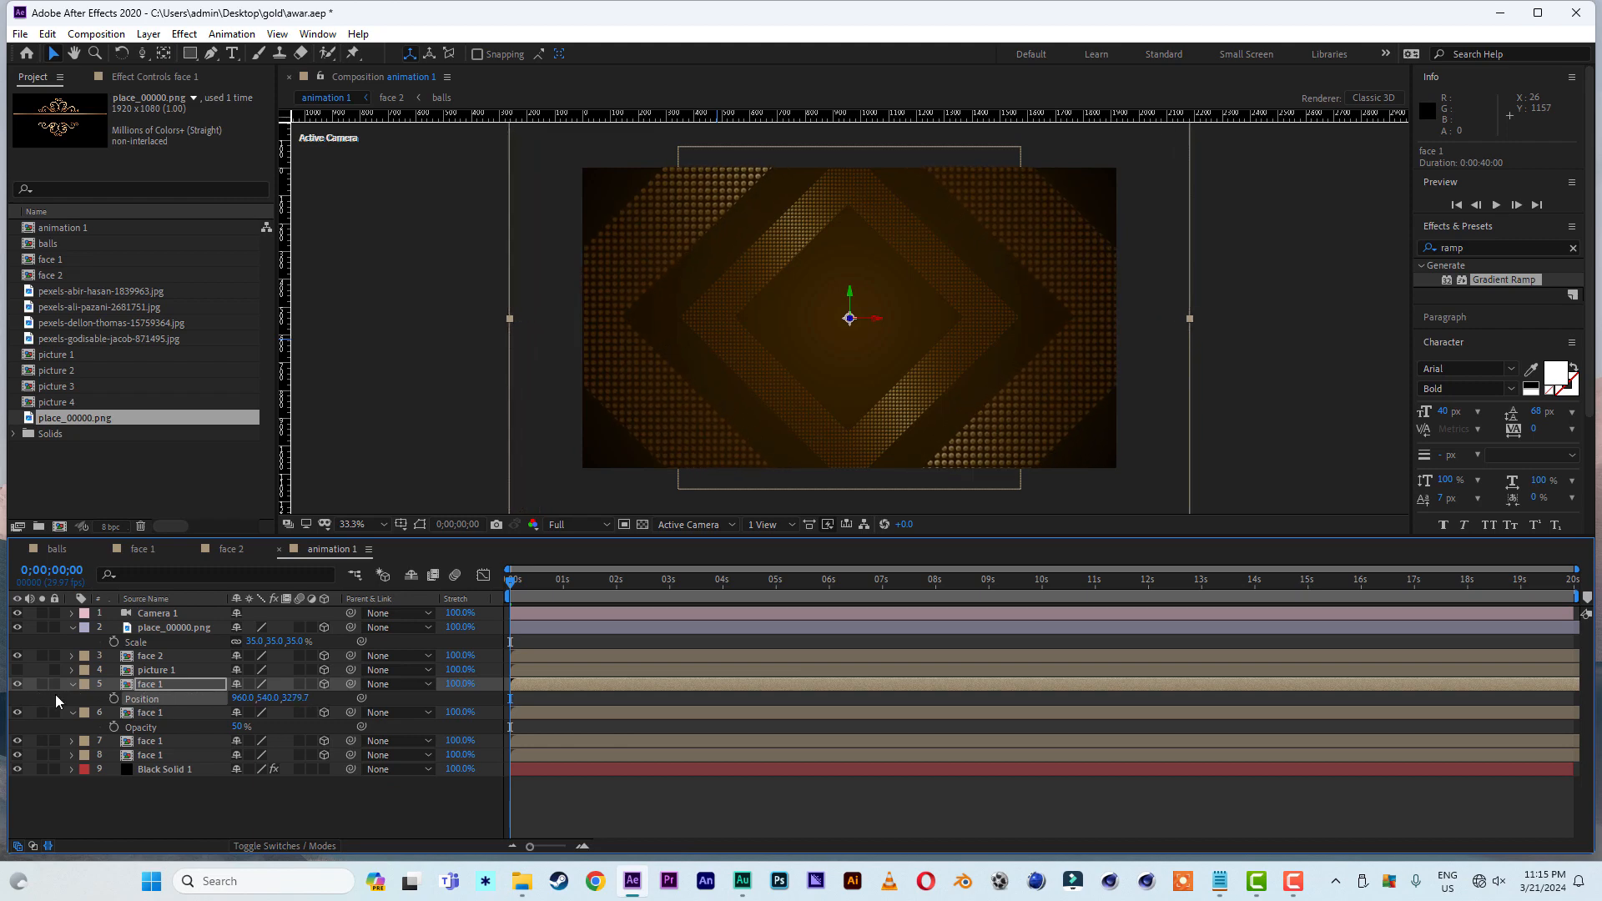
- Preview the animation from the start, examine the ornament's approach around 2 seconds, and park the time at 0;00;01;07
drag(516, 586, 383, 579)
key(space)
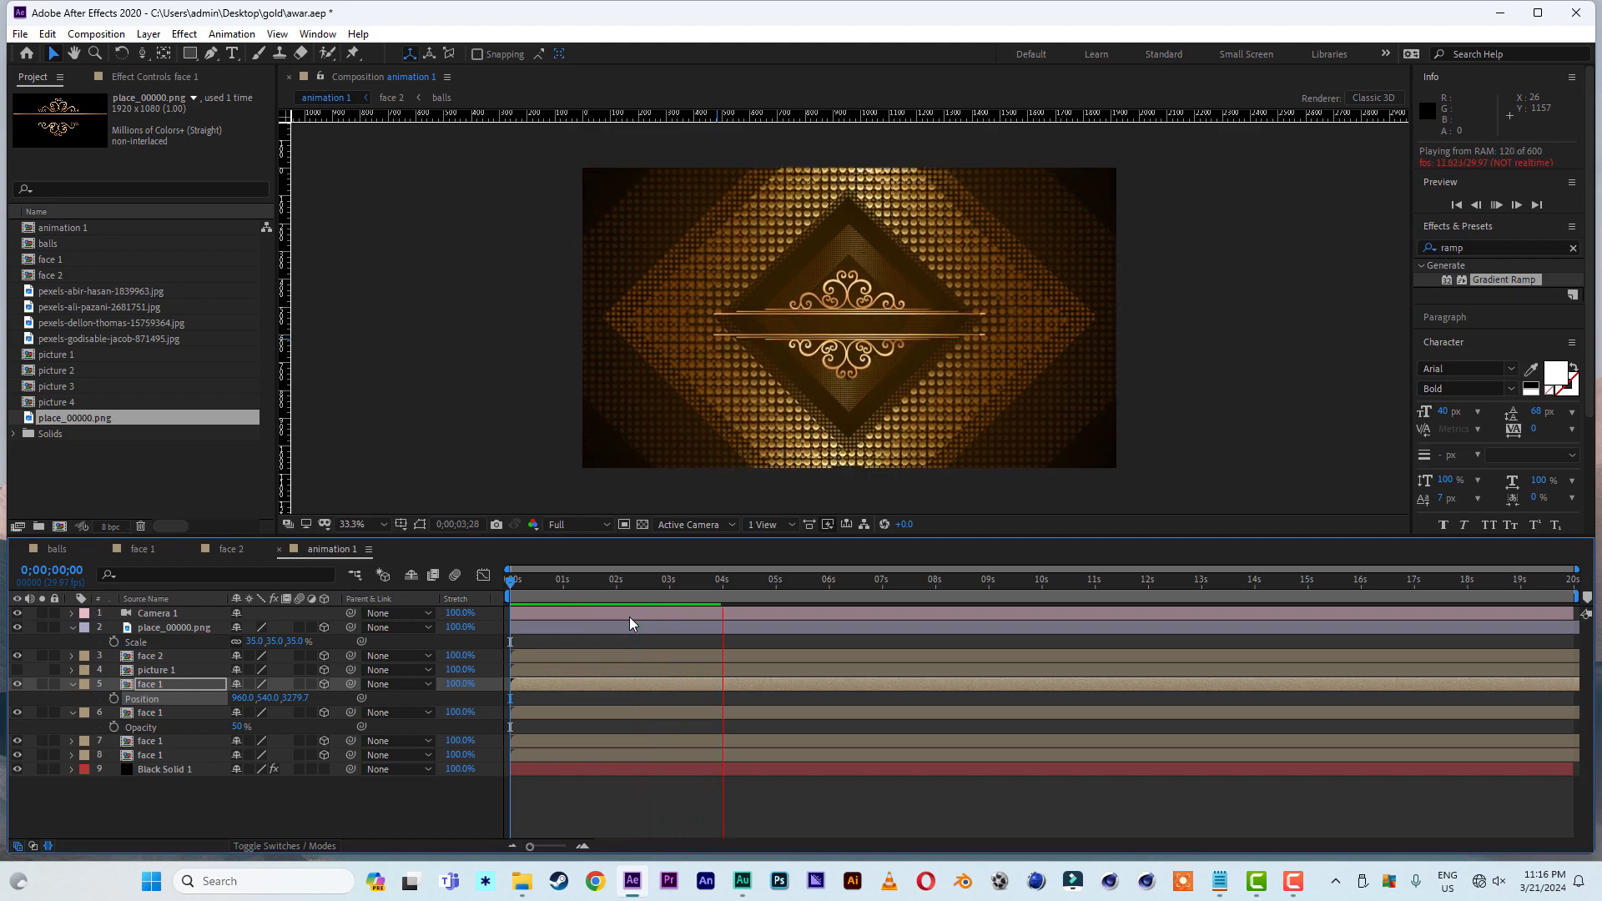
drag(653, 579, 589, 581)
key(Page_Down)
key(Page_Down)
key(Page_Down)
key(Page_Down)
key(Page_Down)
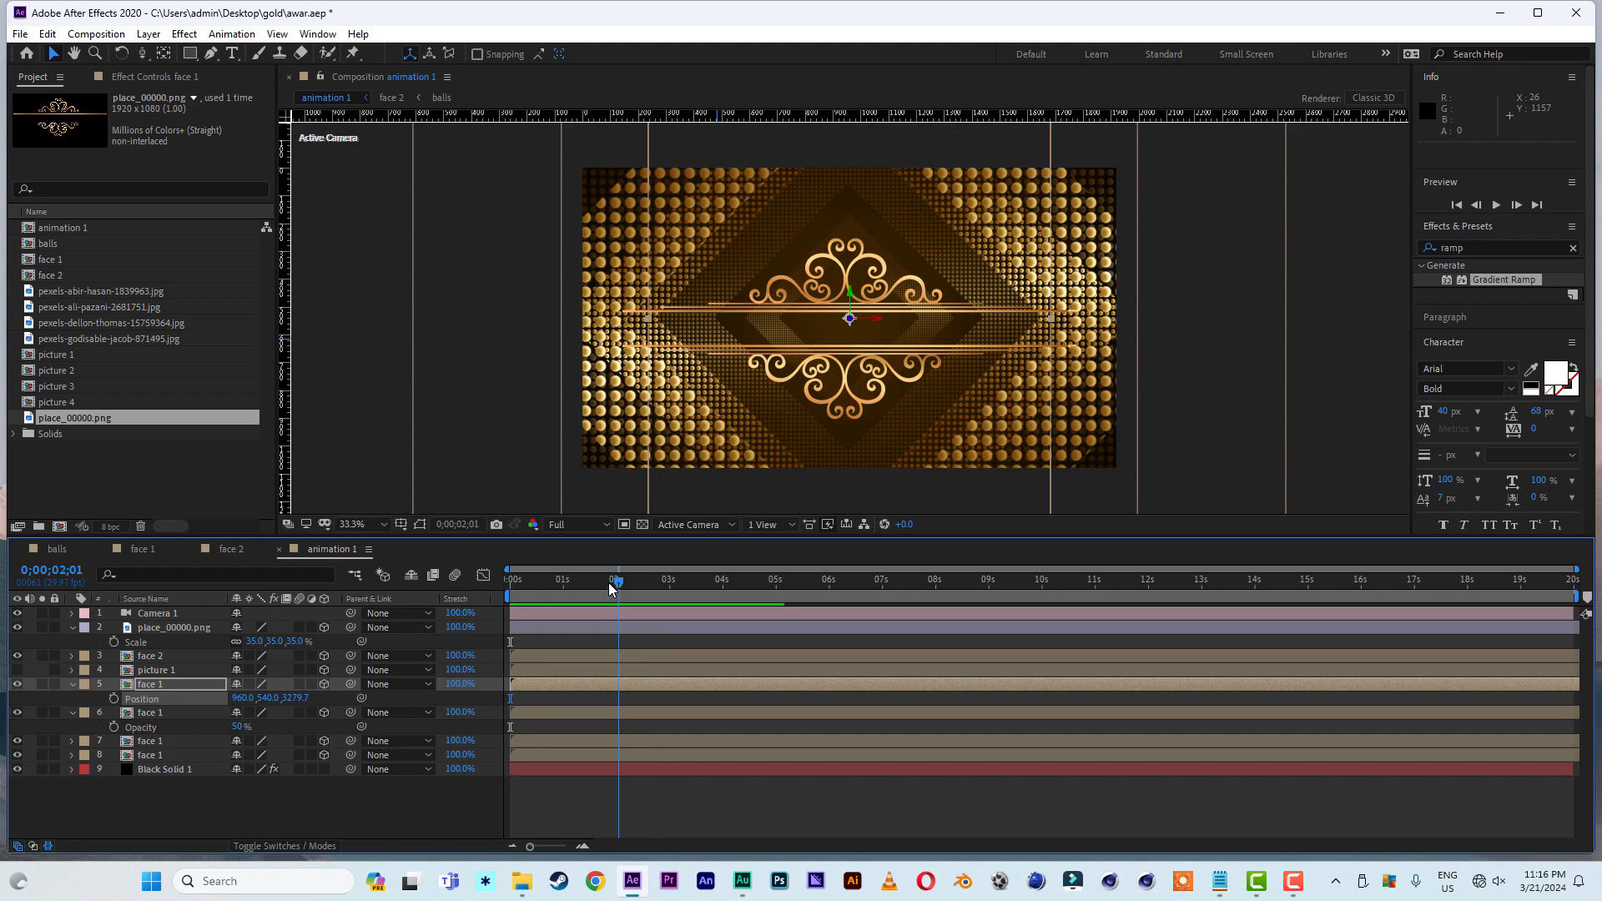
click(576, 586)
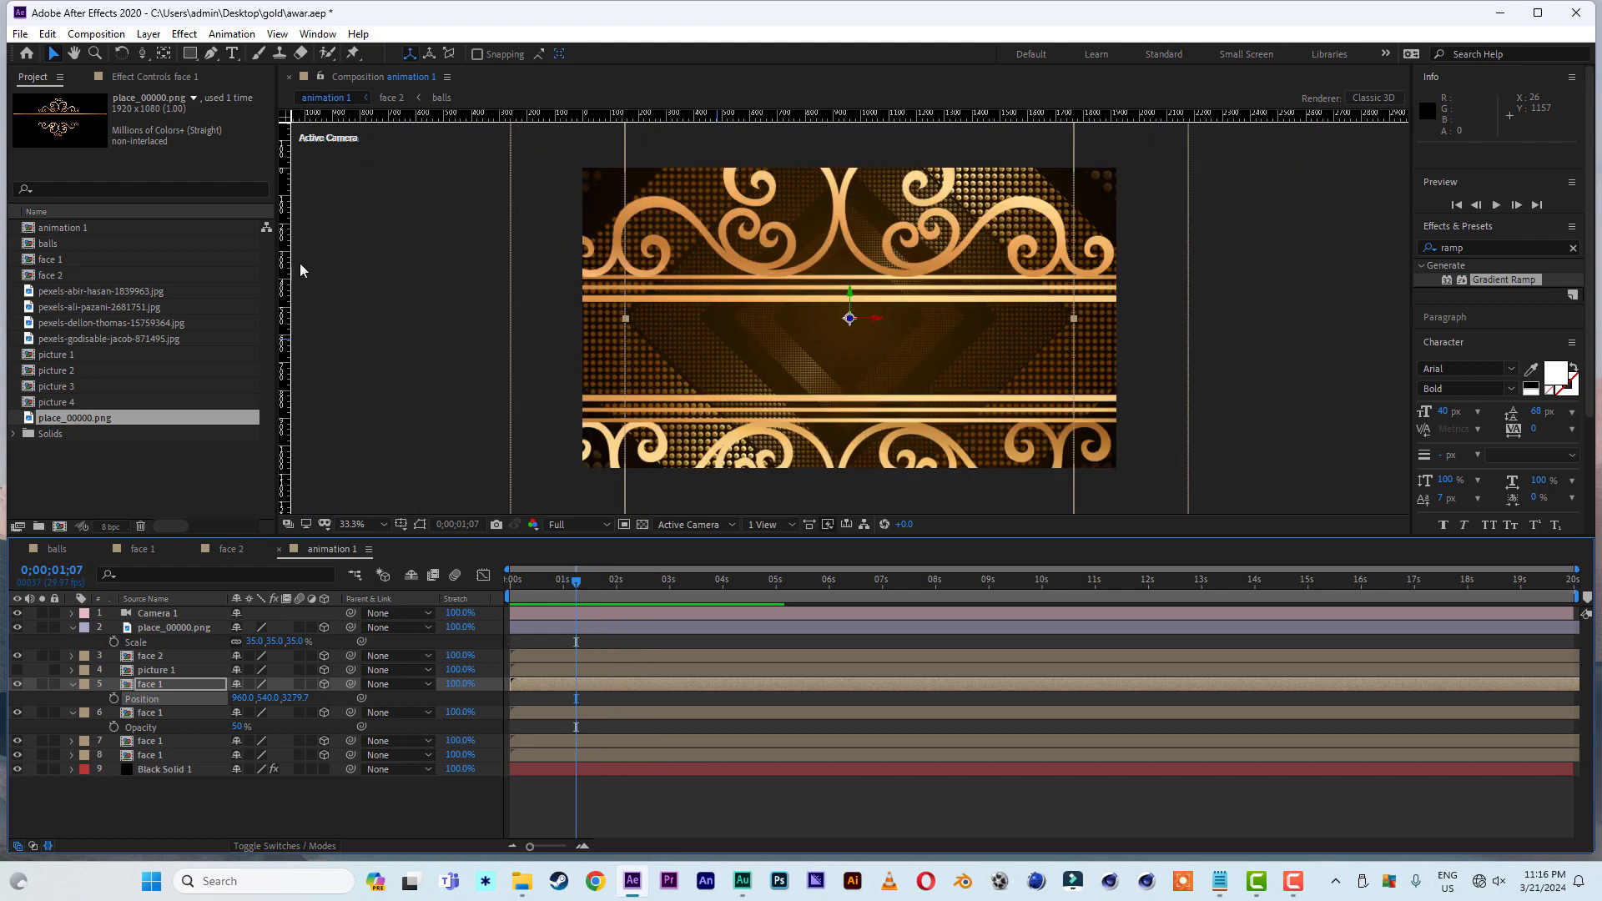
- Add a text layer reading "AWARD SHOW" between the ornament's horizontal gold bars
click(232, 53)
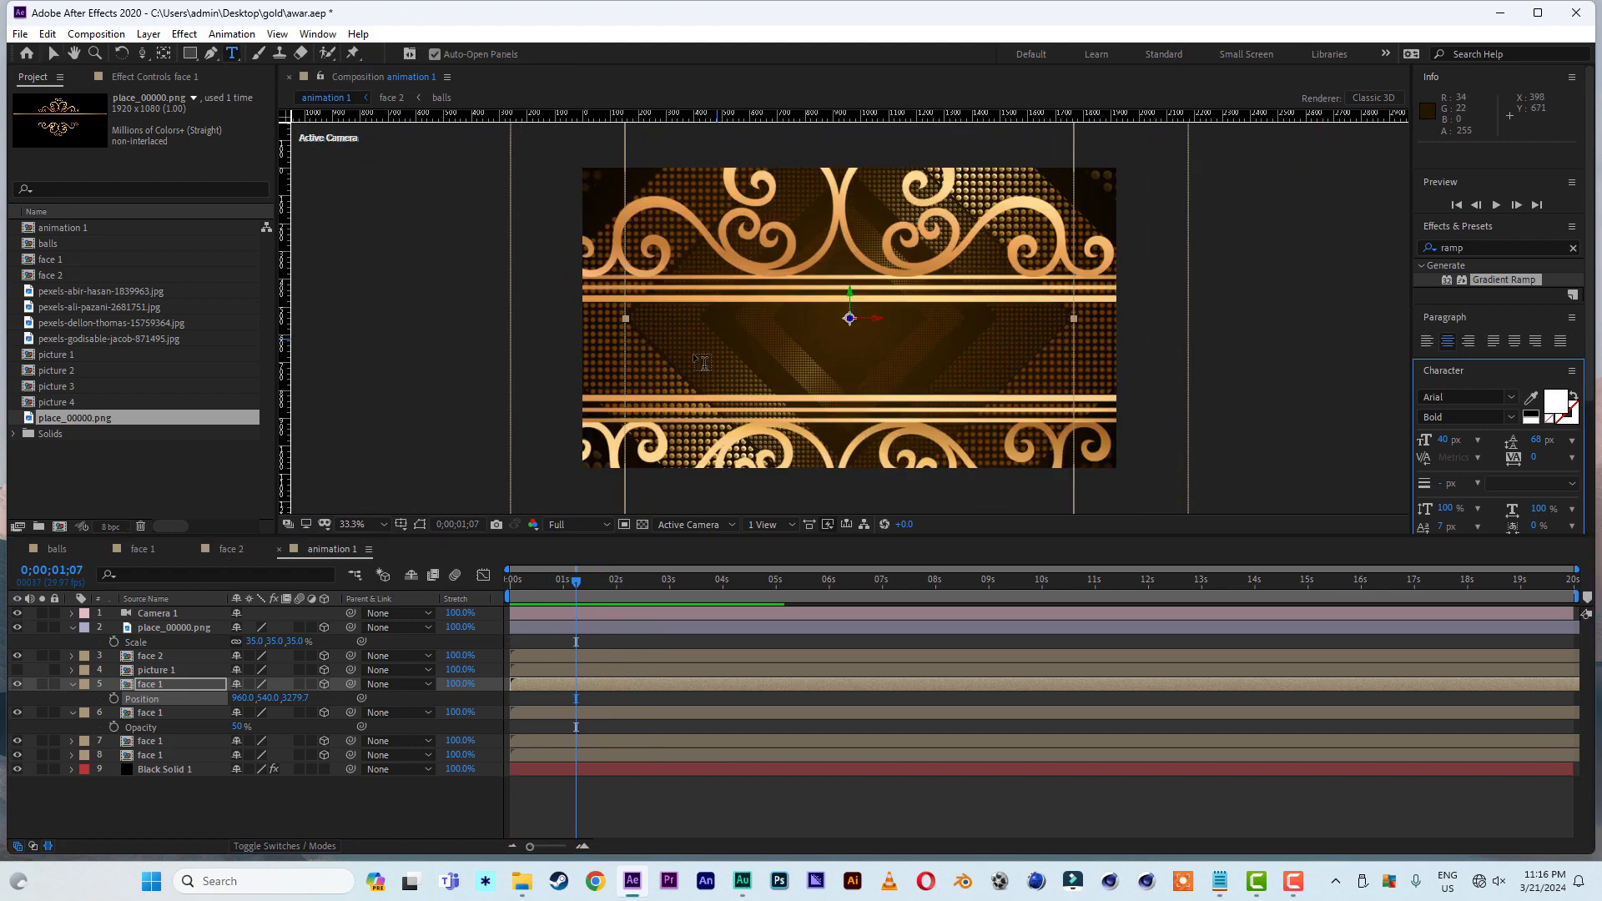
click(694, 353)
text(AWARR)
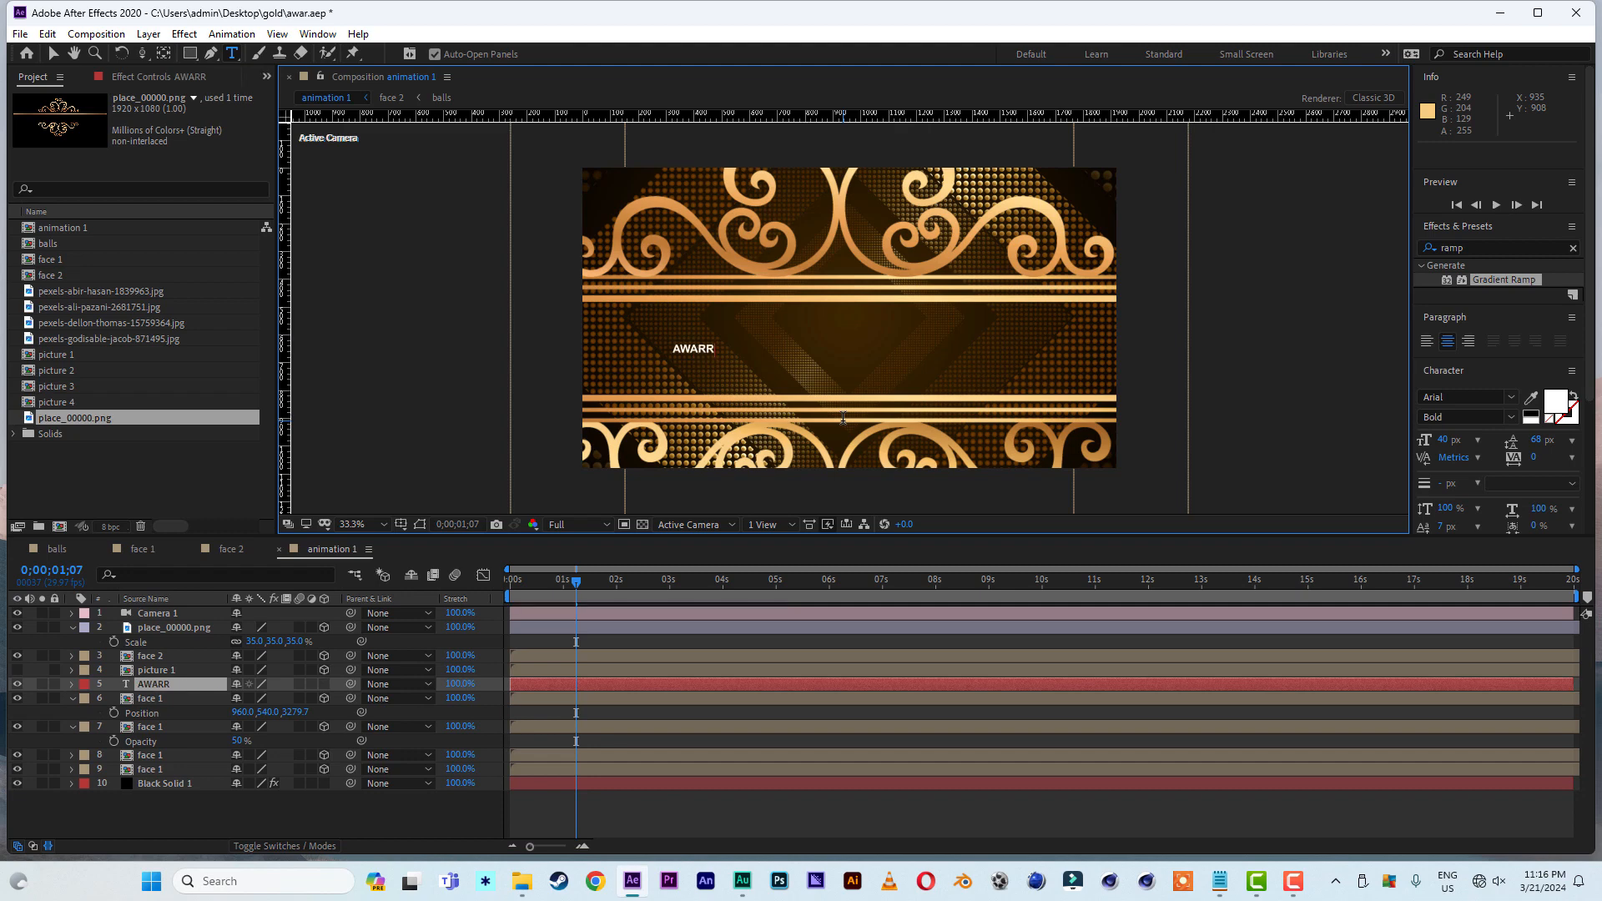
key(BackSpace)
text(D SHOW)
click(53, 54)
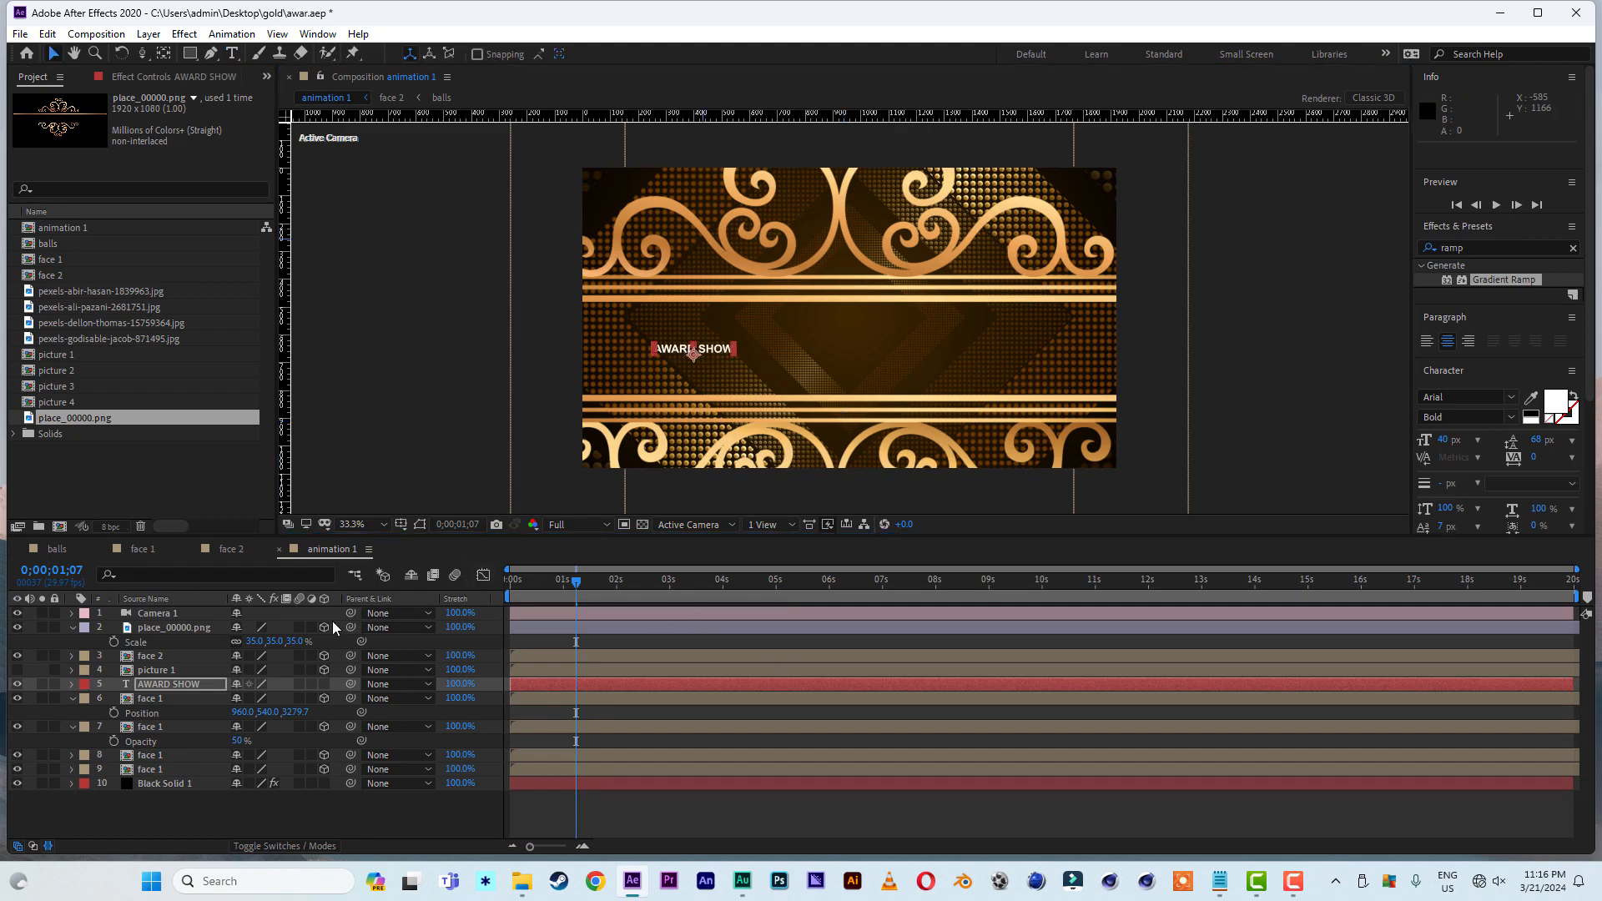
- Make the AWARD SHOW text layer 3D and fit it between the ornament's gold bars with an 80 px font size
click(324, 683)
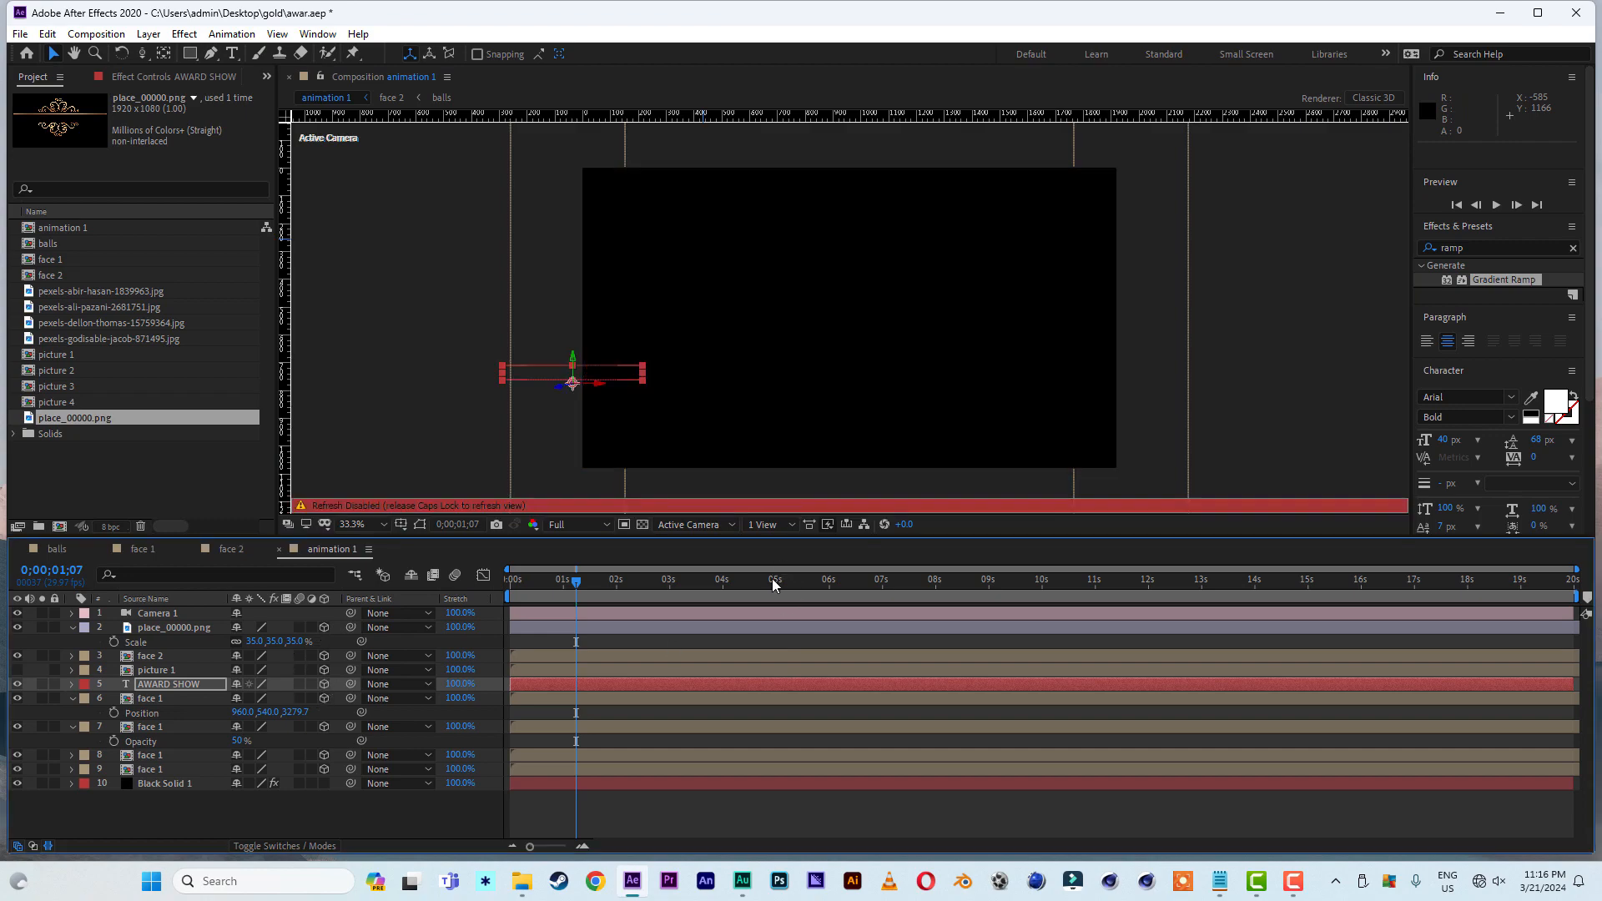
click(858, 577)
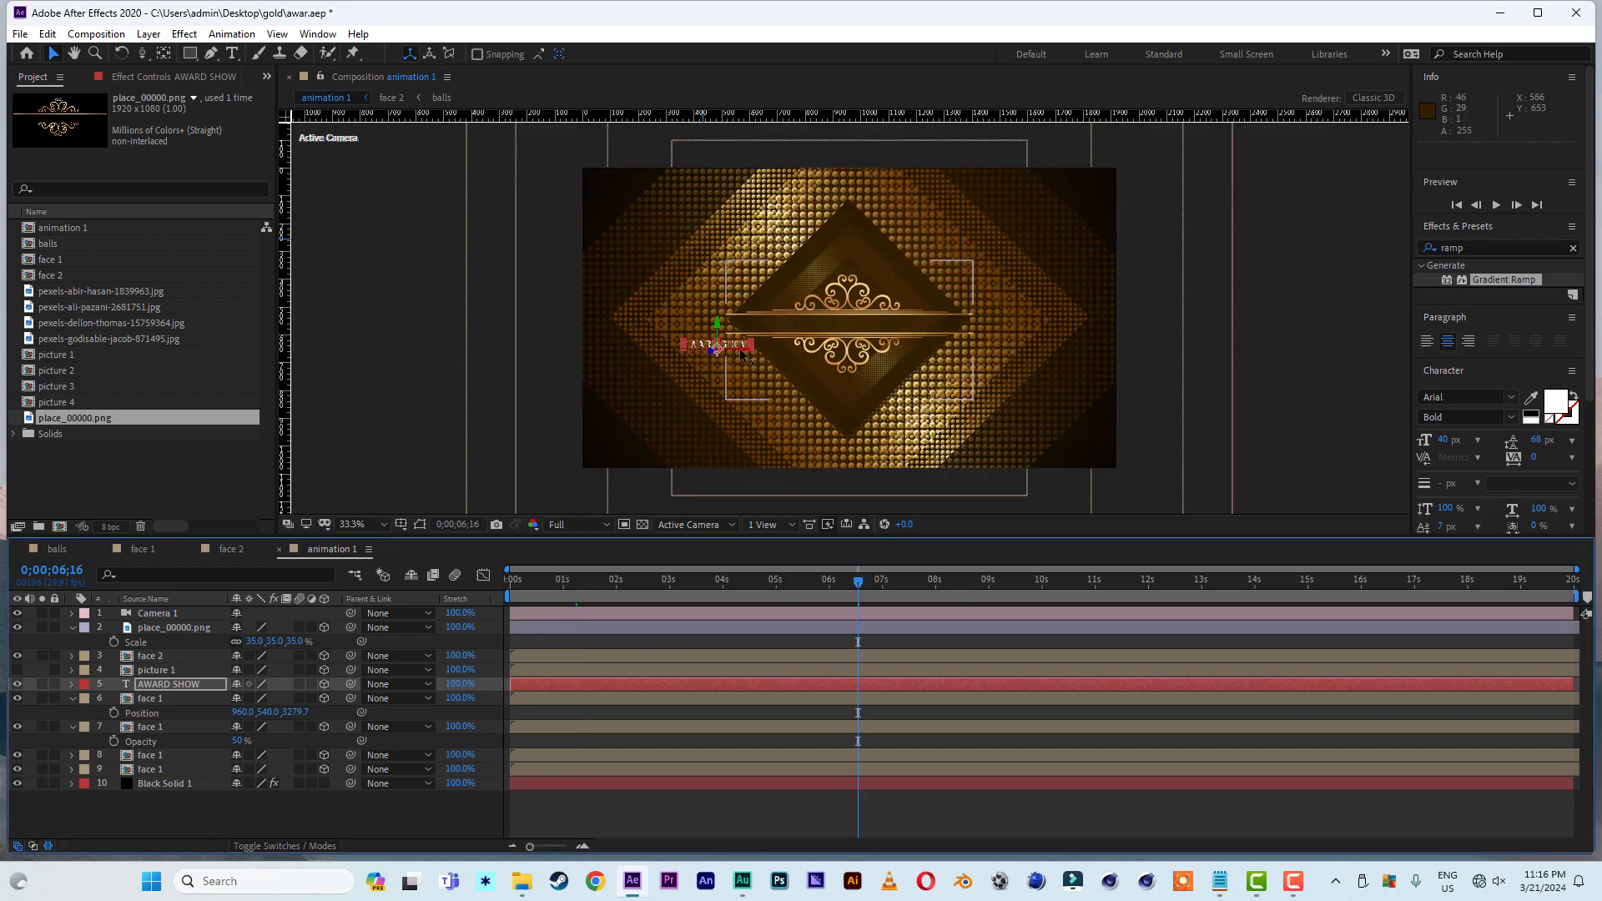
drag(782, 344, 838, 310)
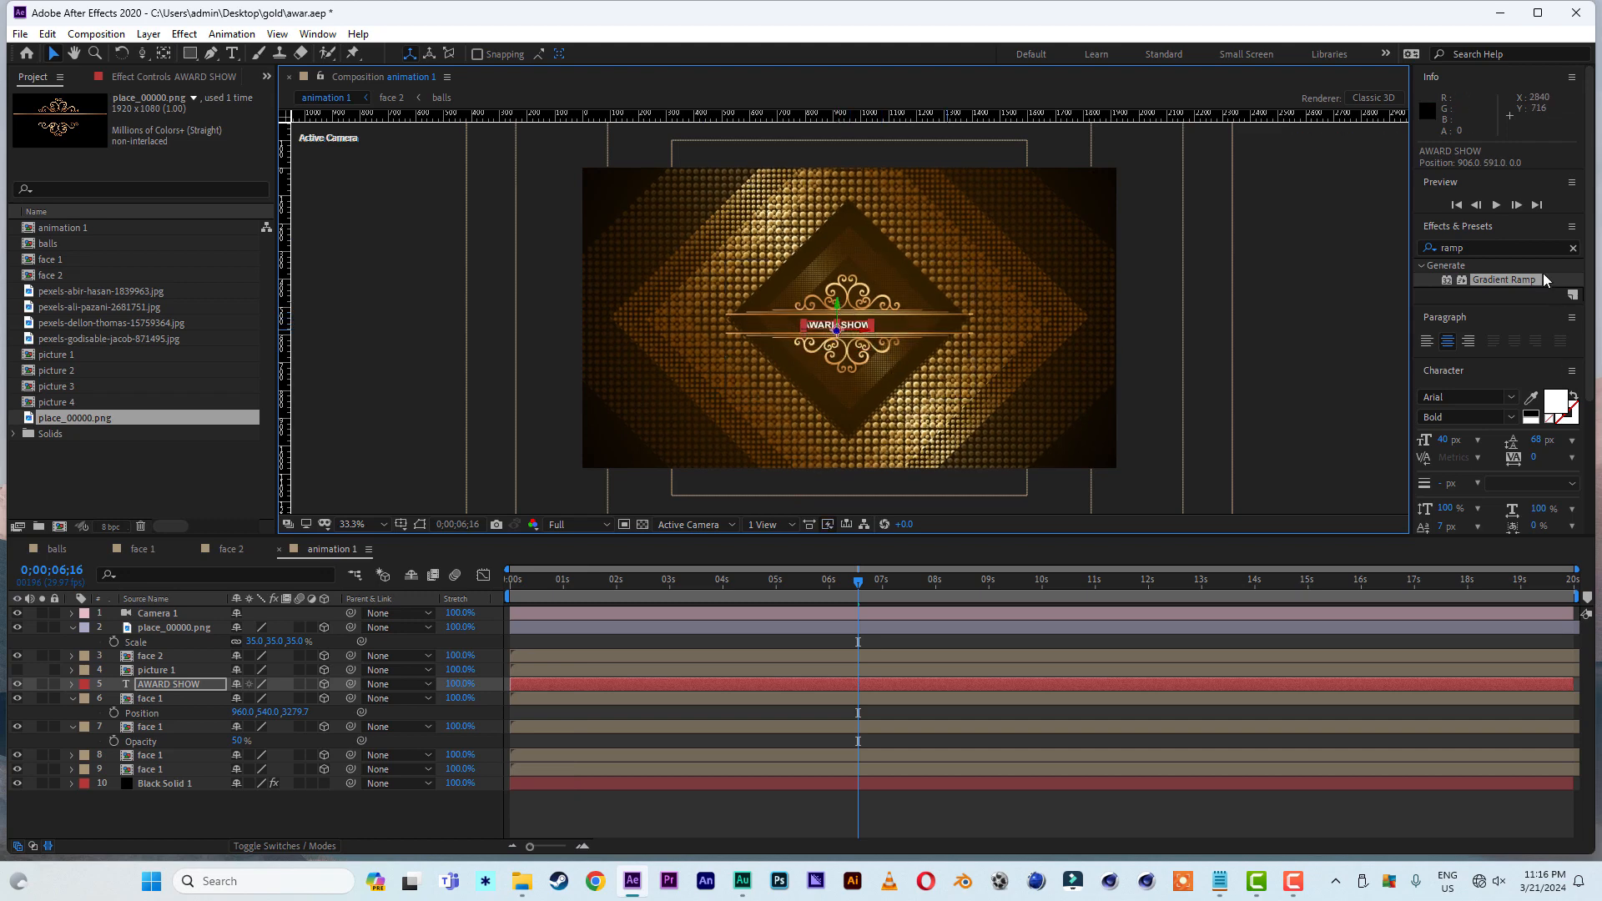
drag(1443, 449, 1477, 449)
mouse_move(858, 580)
mouse_down()
mouse_move(788, 565)
mouse_move(489, 597)
mouse_move(831, 597)
mouse_up()
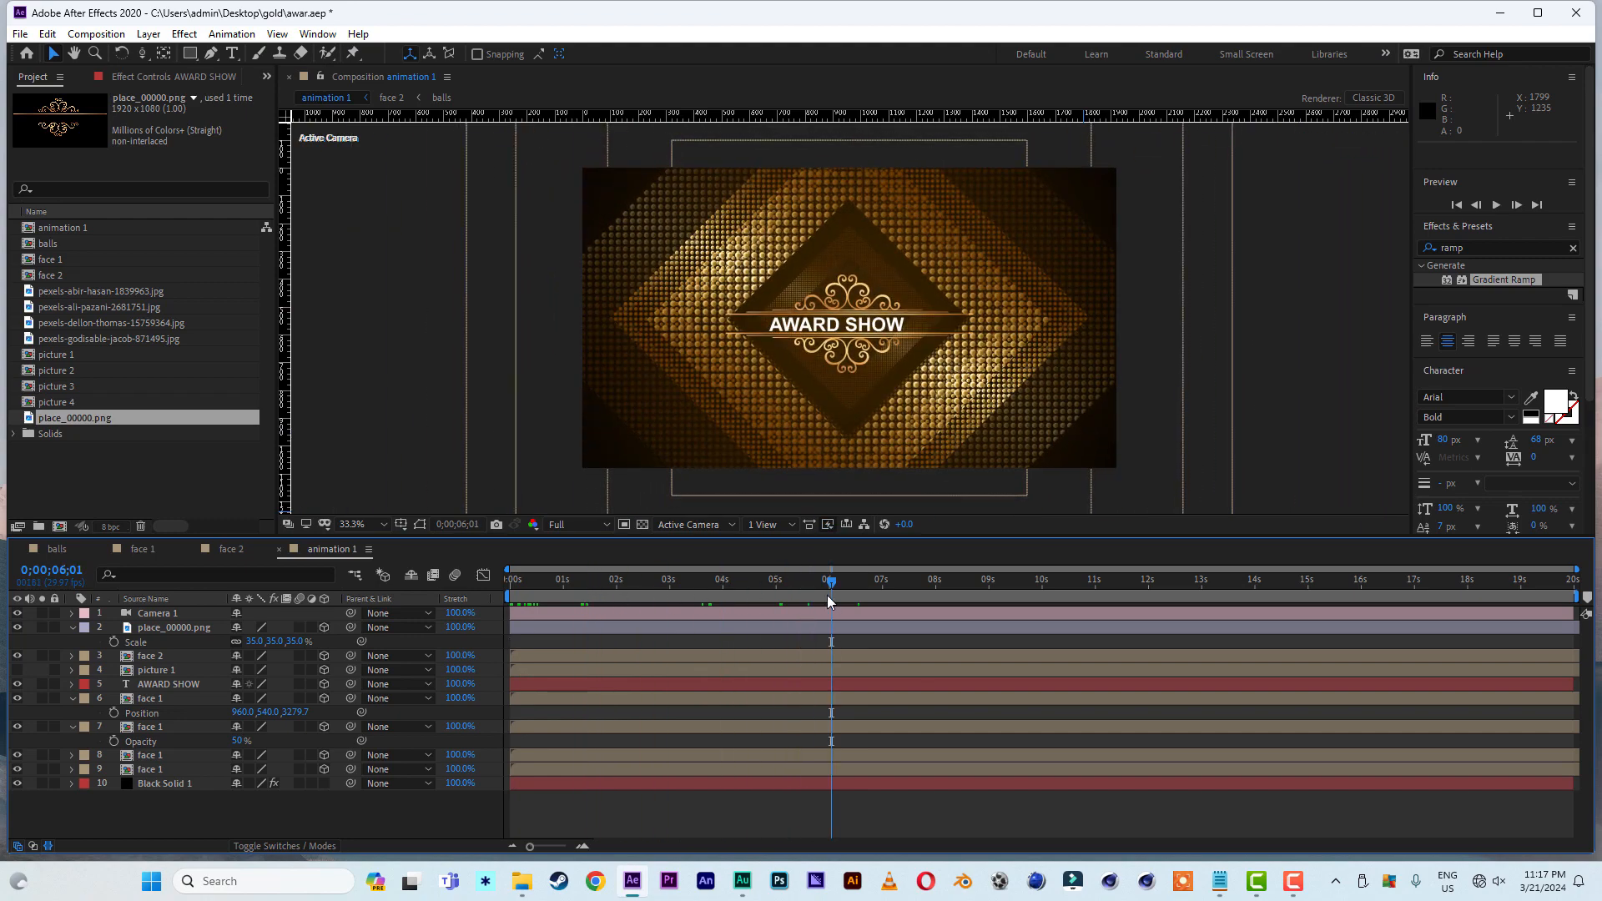
- Copy the Z position value of the place_00000.png ornament layer
click(159, 628)
click(73, 698)
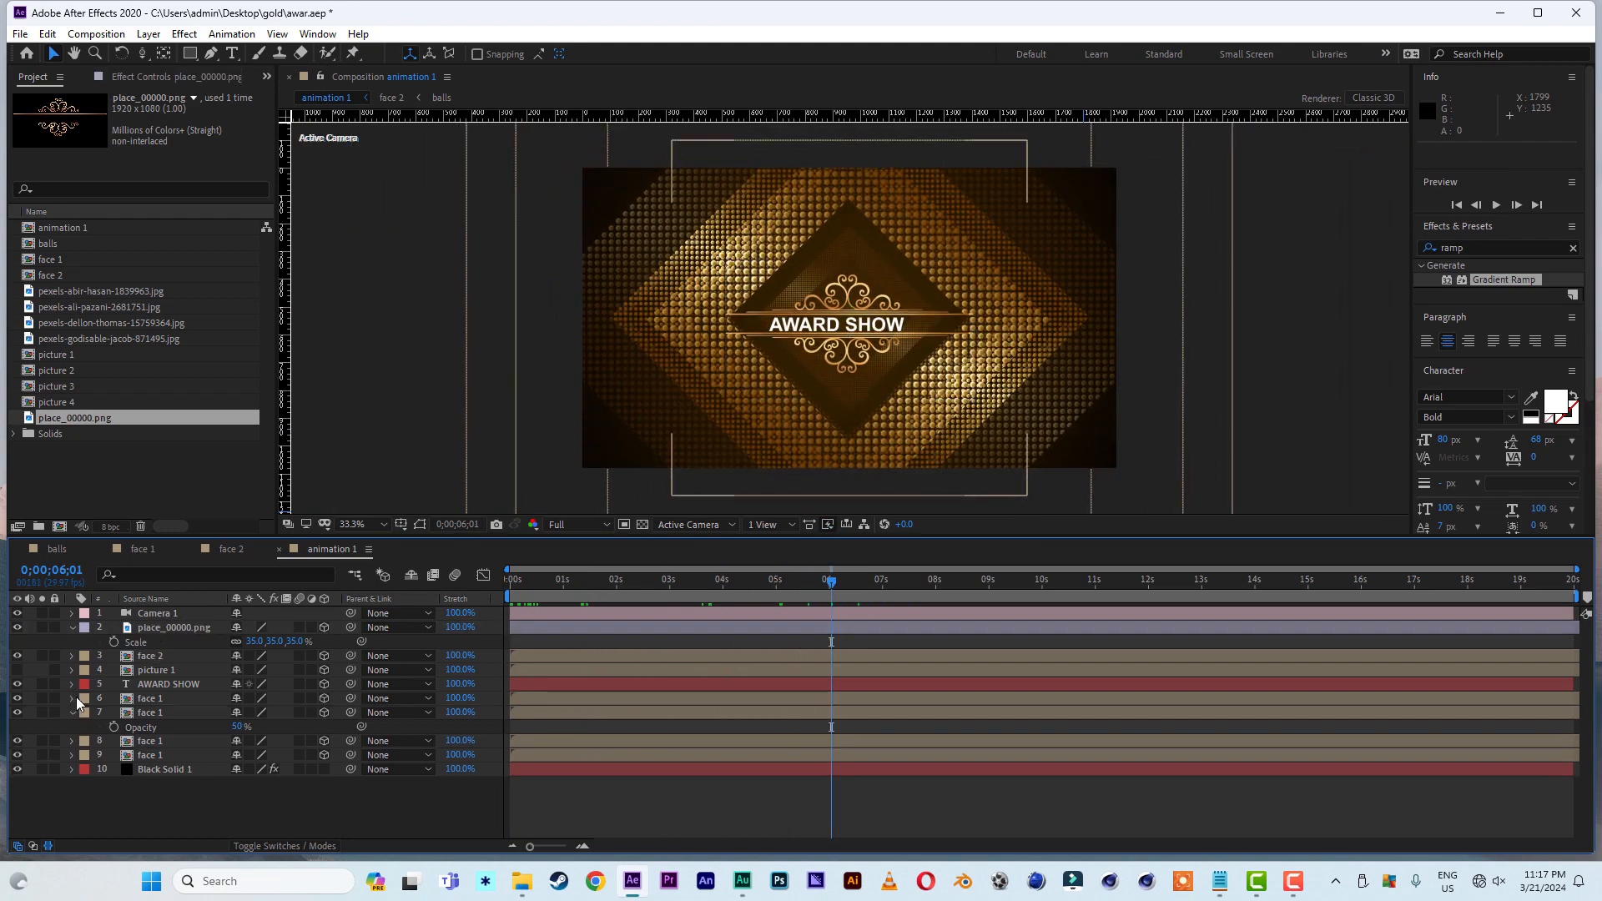
click(165, 622)
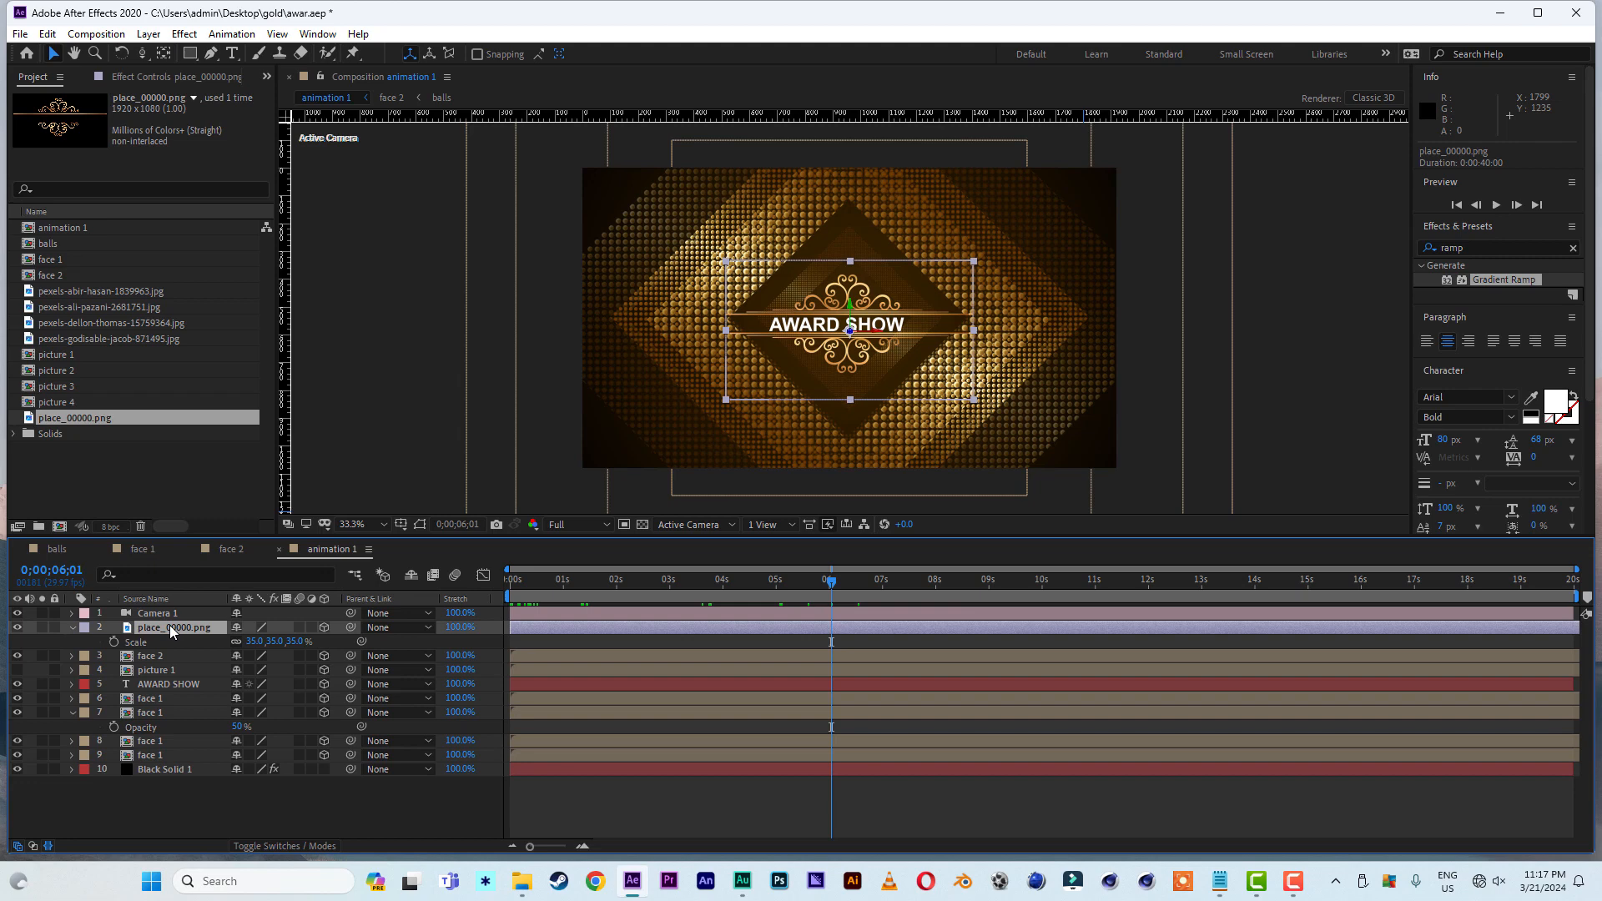
key(p)
click(300, 642)
right_click(298, 642)
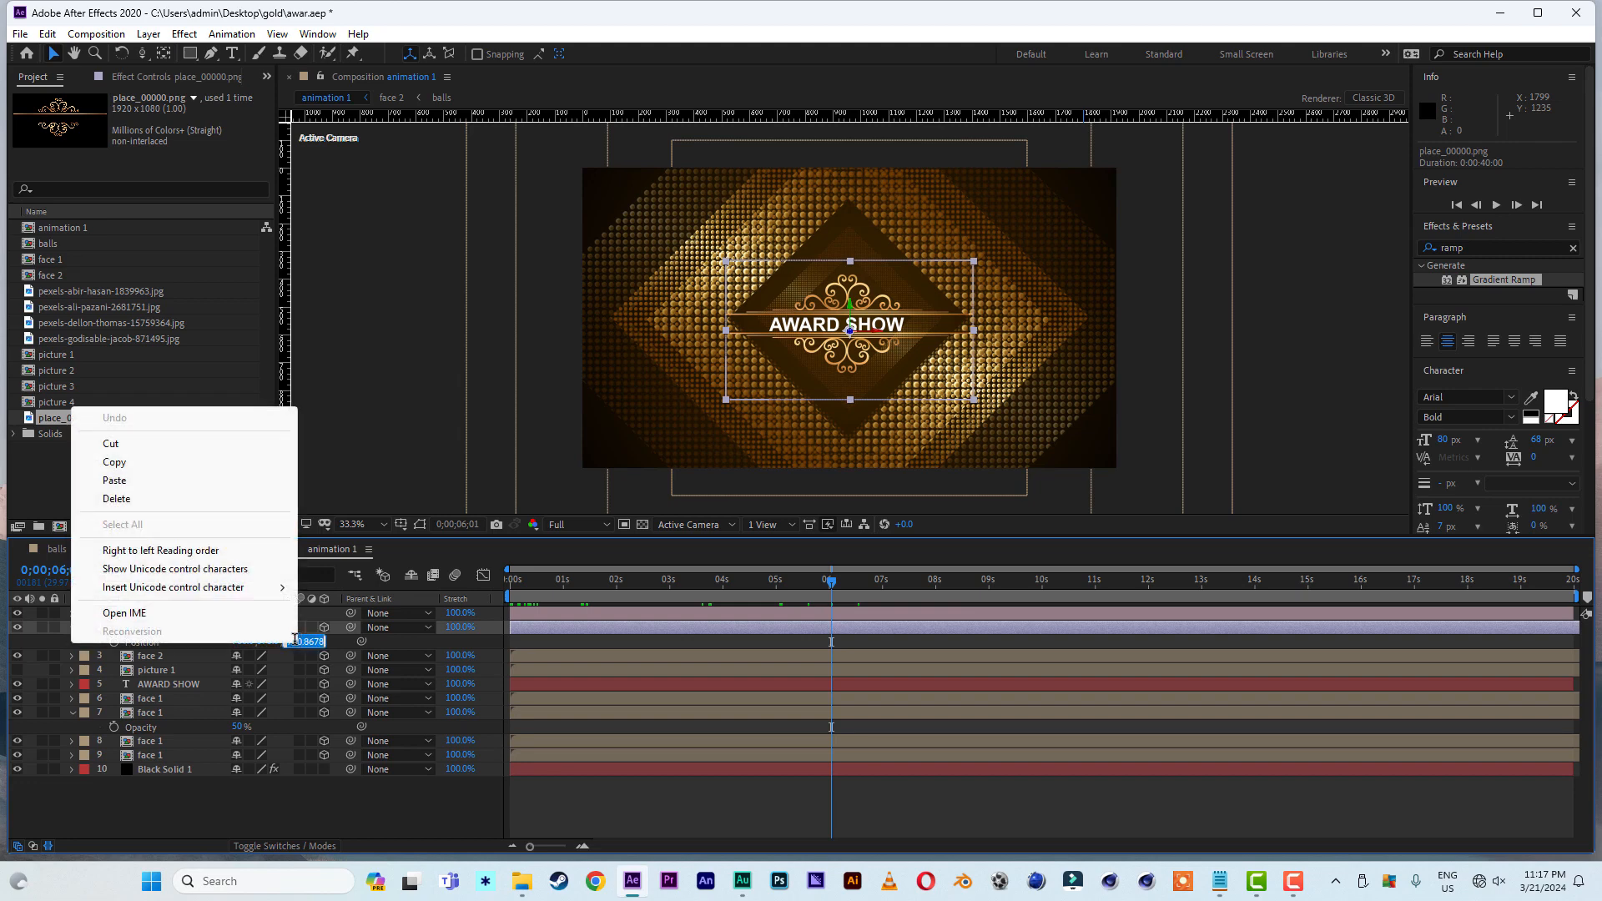
click(132, 464)
- Paste the copied value of -780.9 as the AWARD SHOW layer's Z position
click(174, 683)
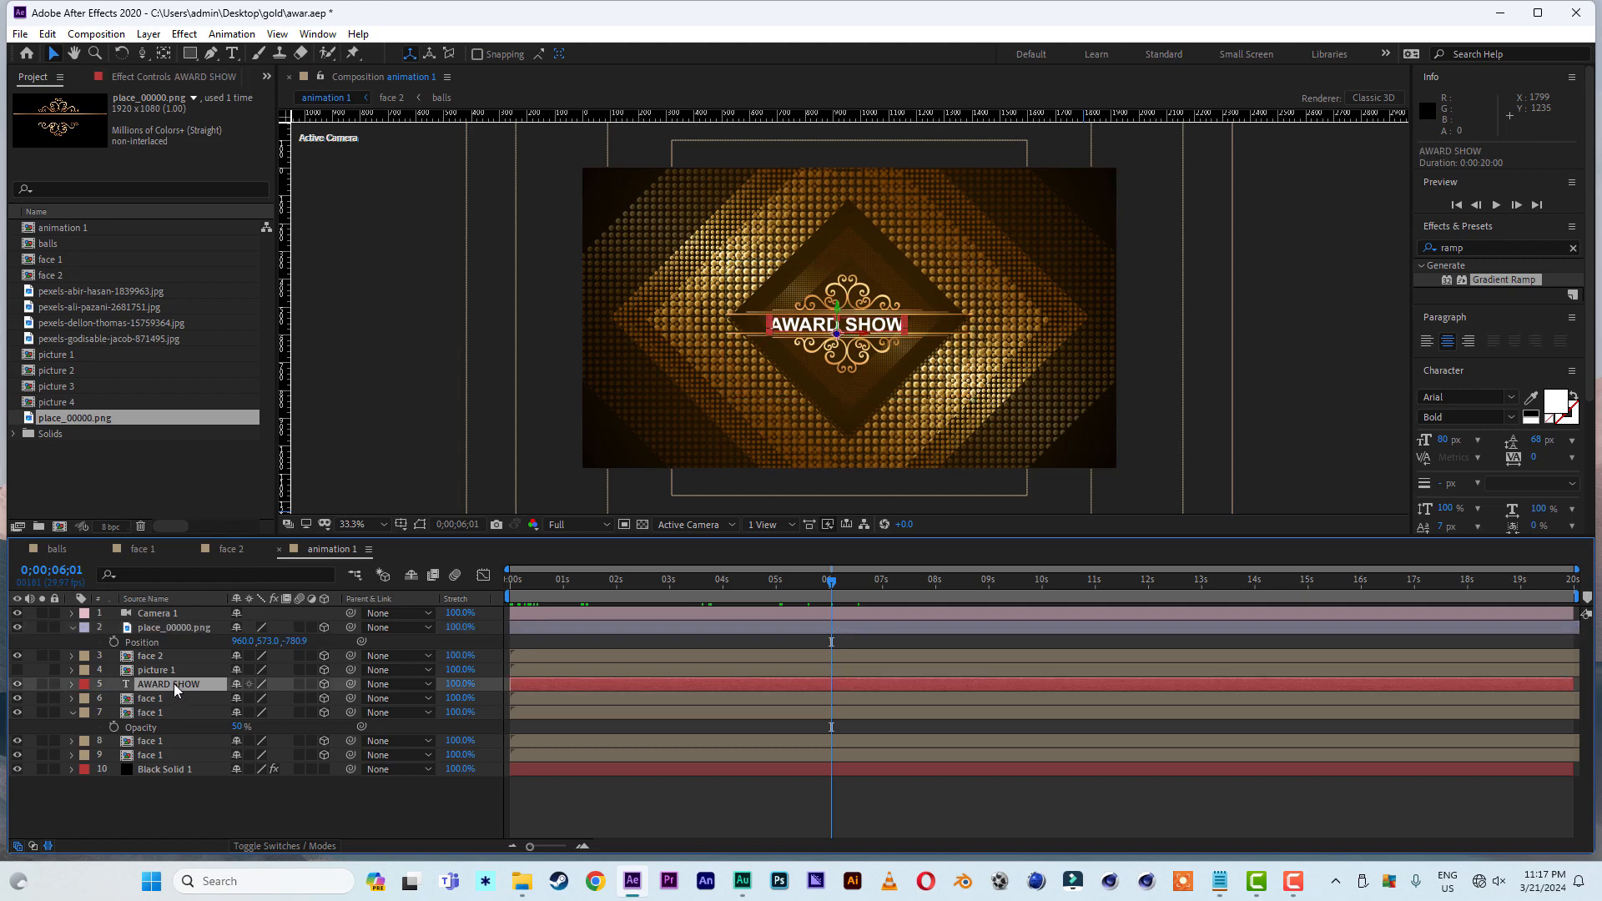
key(p)
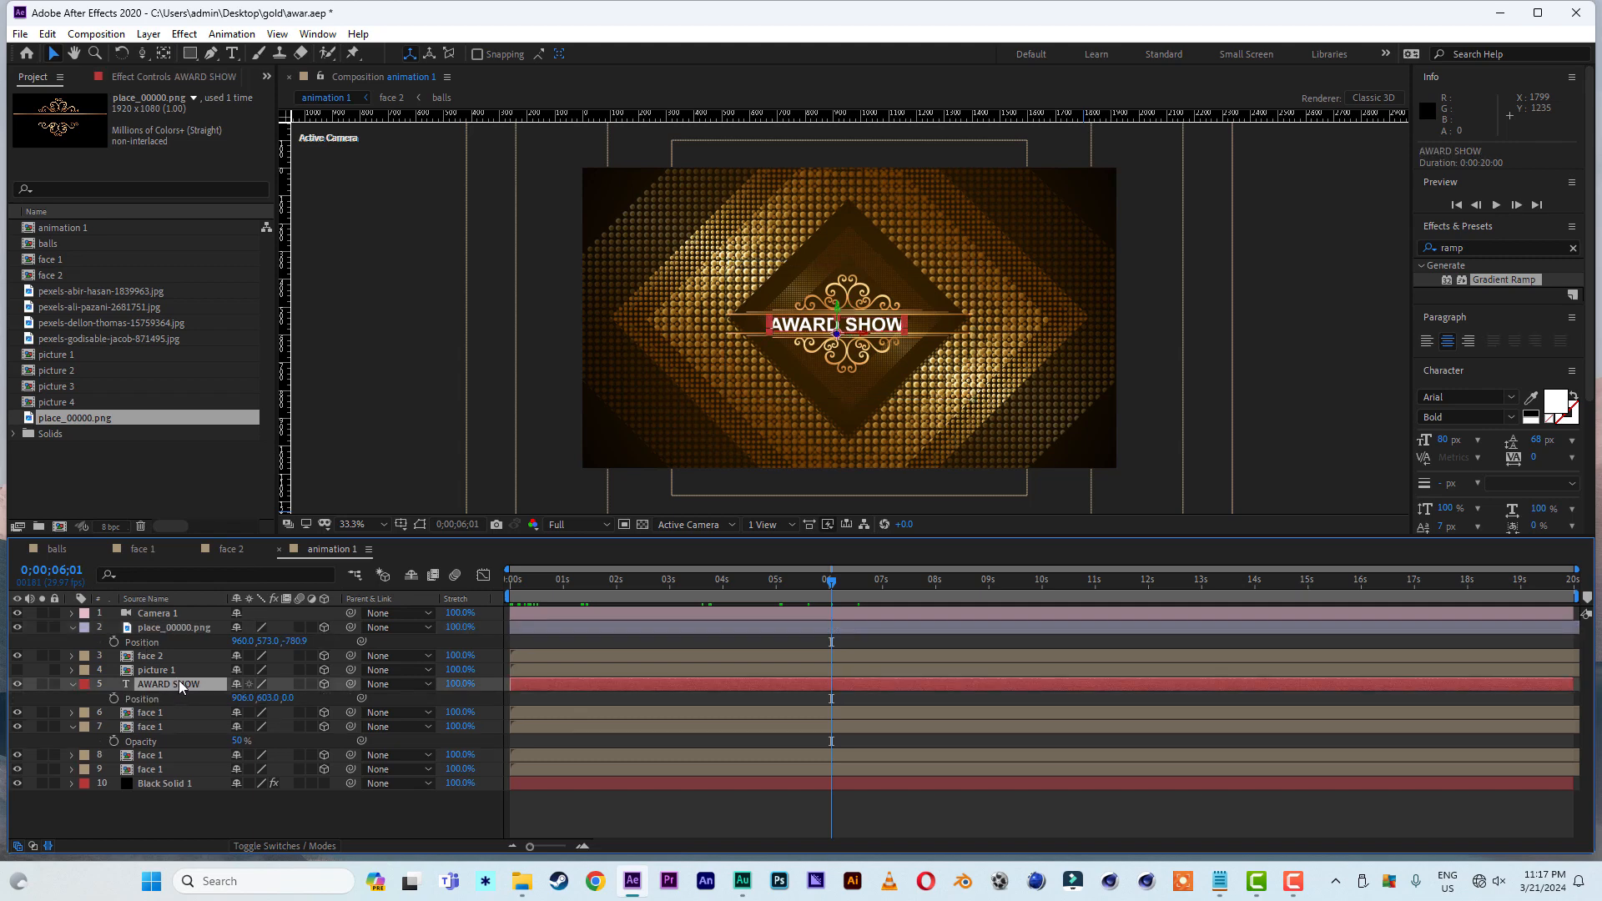
click(290, 697)
right_click(290, 697)
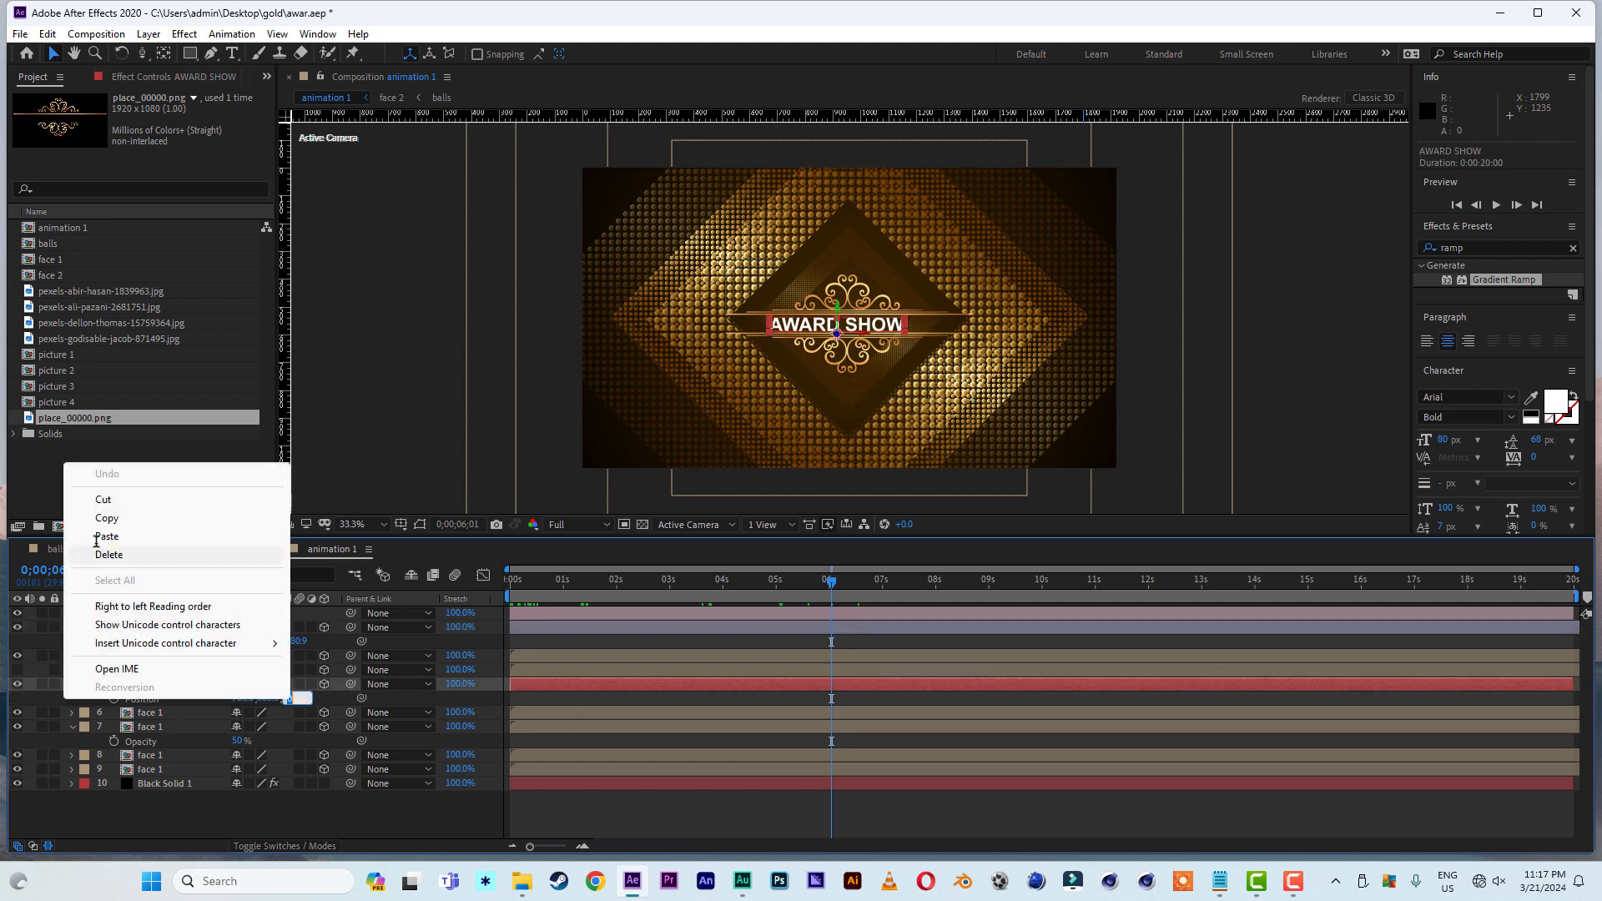
click(106, 535)
key(Return)
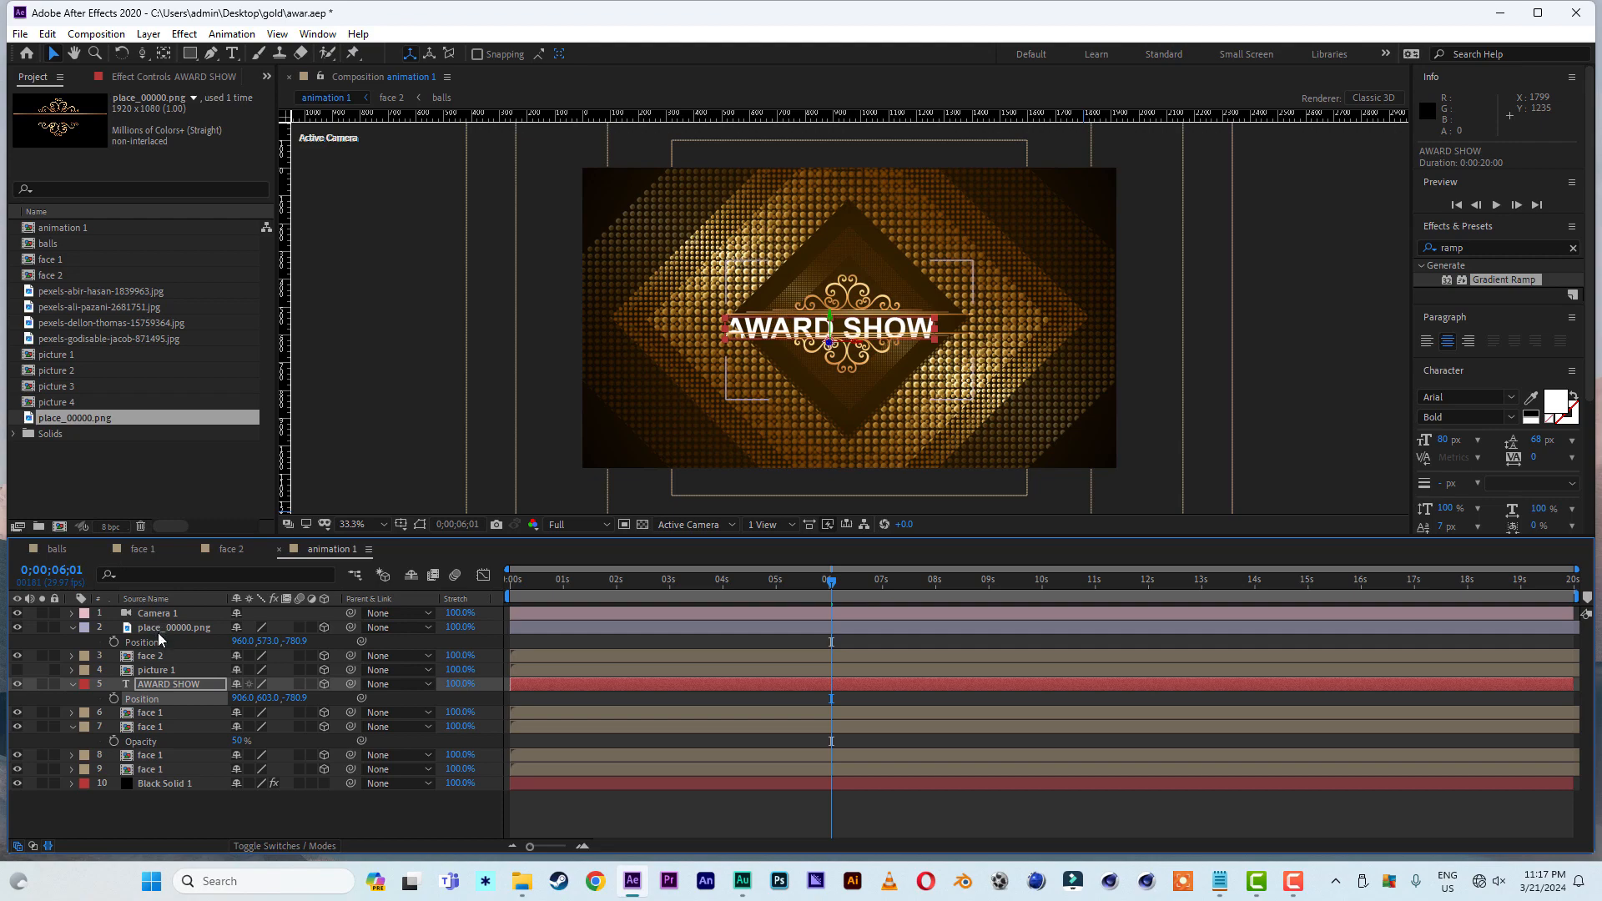
- Reduce the AWARD SHOW font size to 55 px and raise the text to a Y position of 582
click(1453, 445)
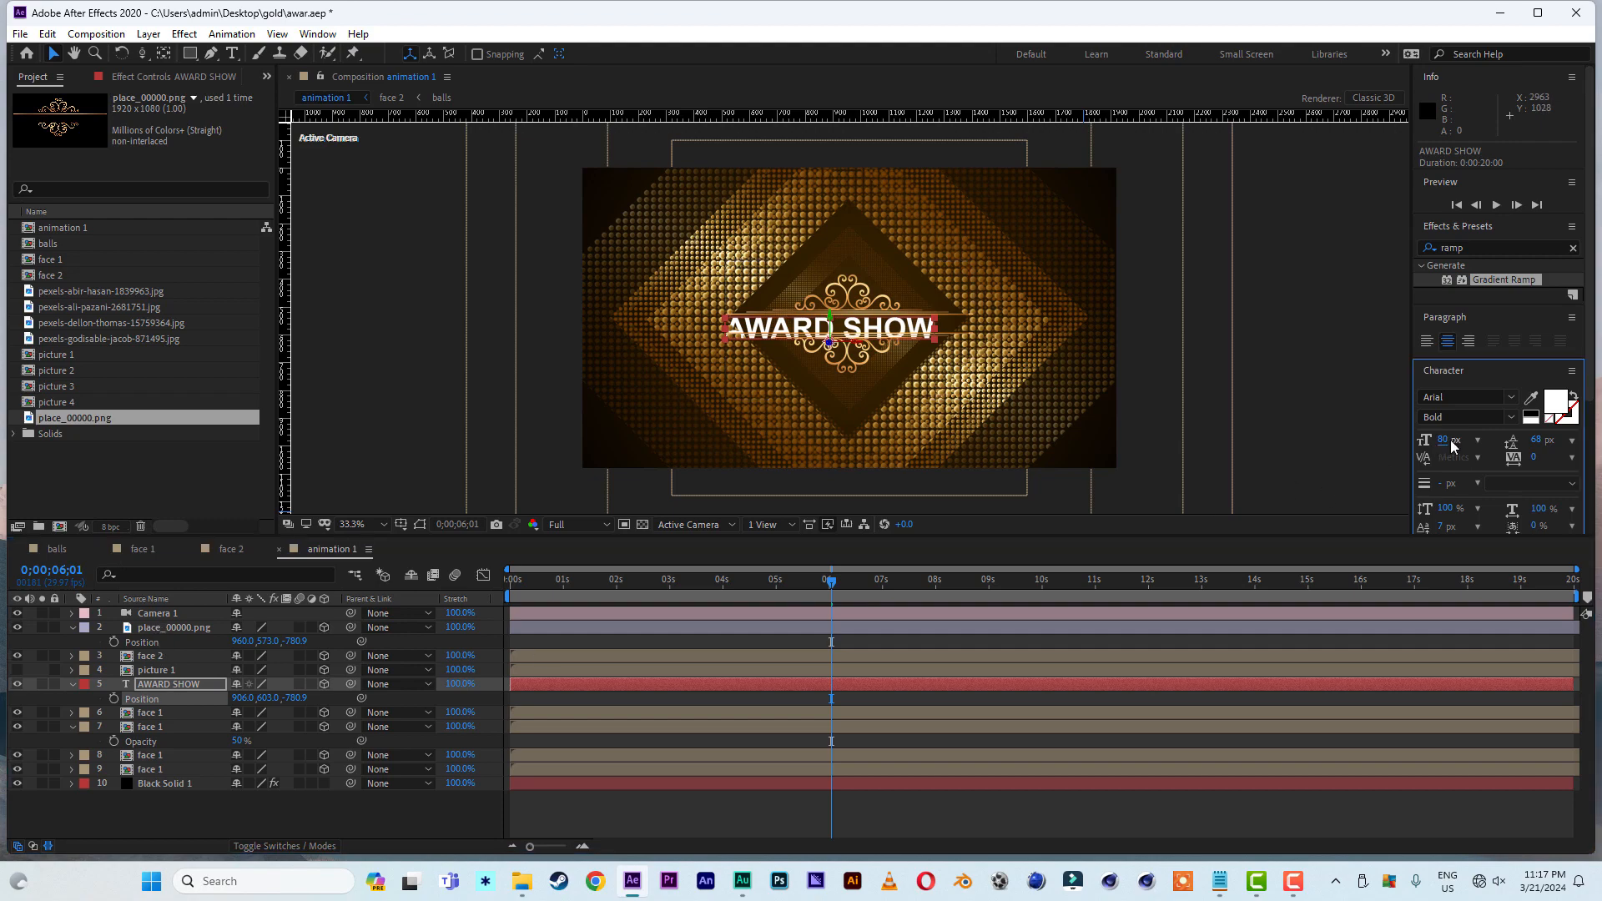
drag(1447, 441, 1435, 440)
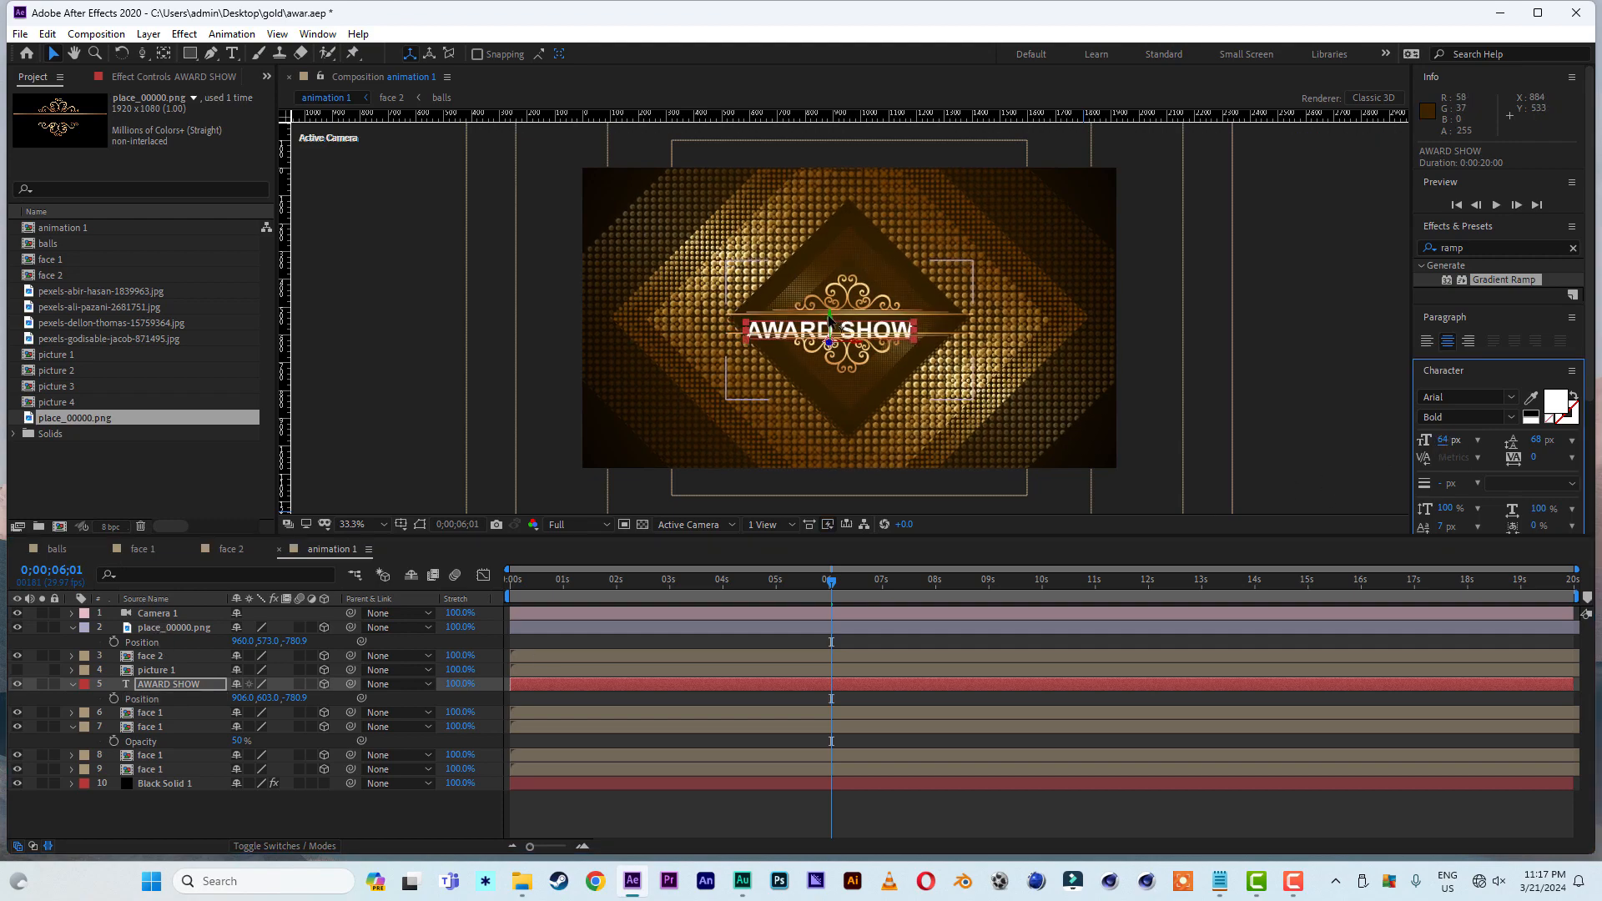
drag(829, 317, 829, 314)
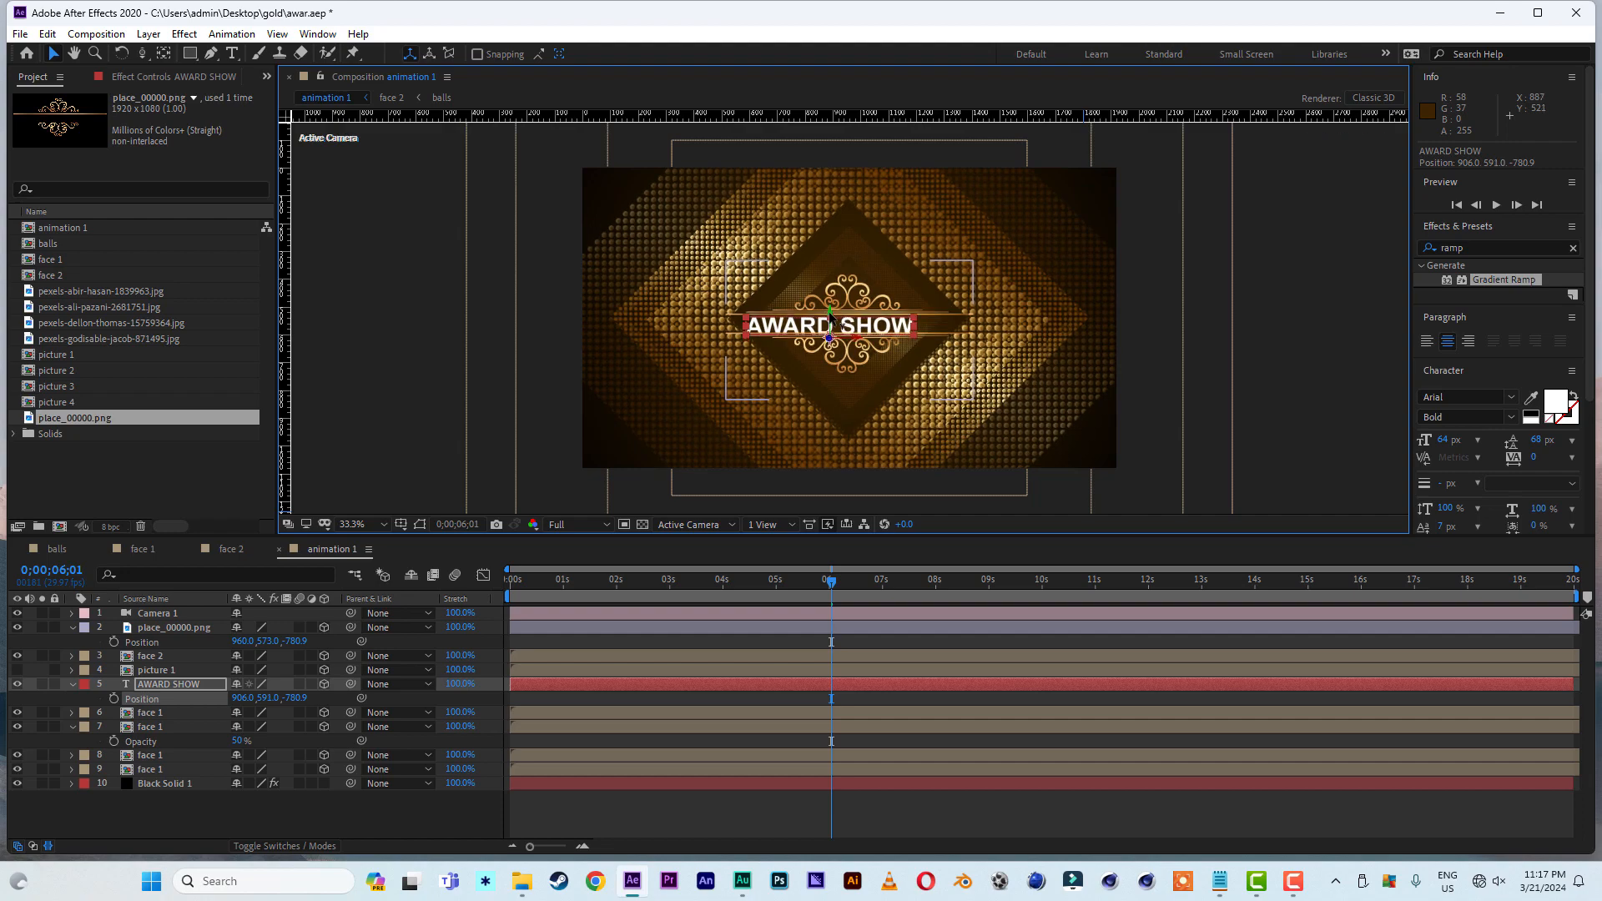
drag(1448, 442, 1441, 442)
drag(829, 314, 828, 312)
- Preview the animation from the start and park the time at 0;00;03;05
drag(546, 582, 424, 588)
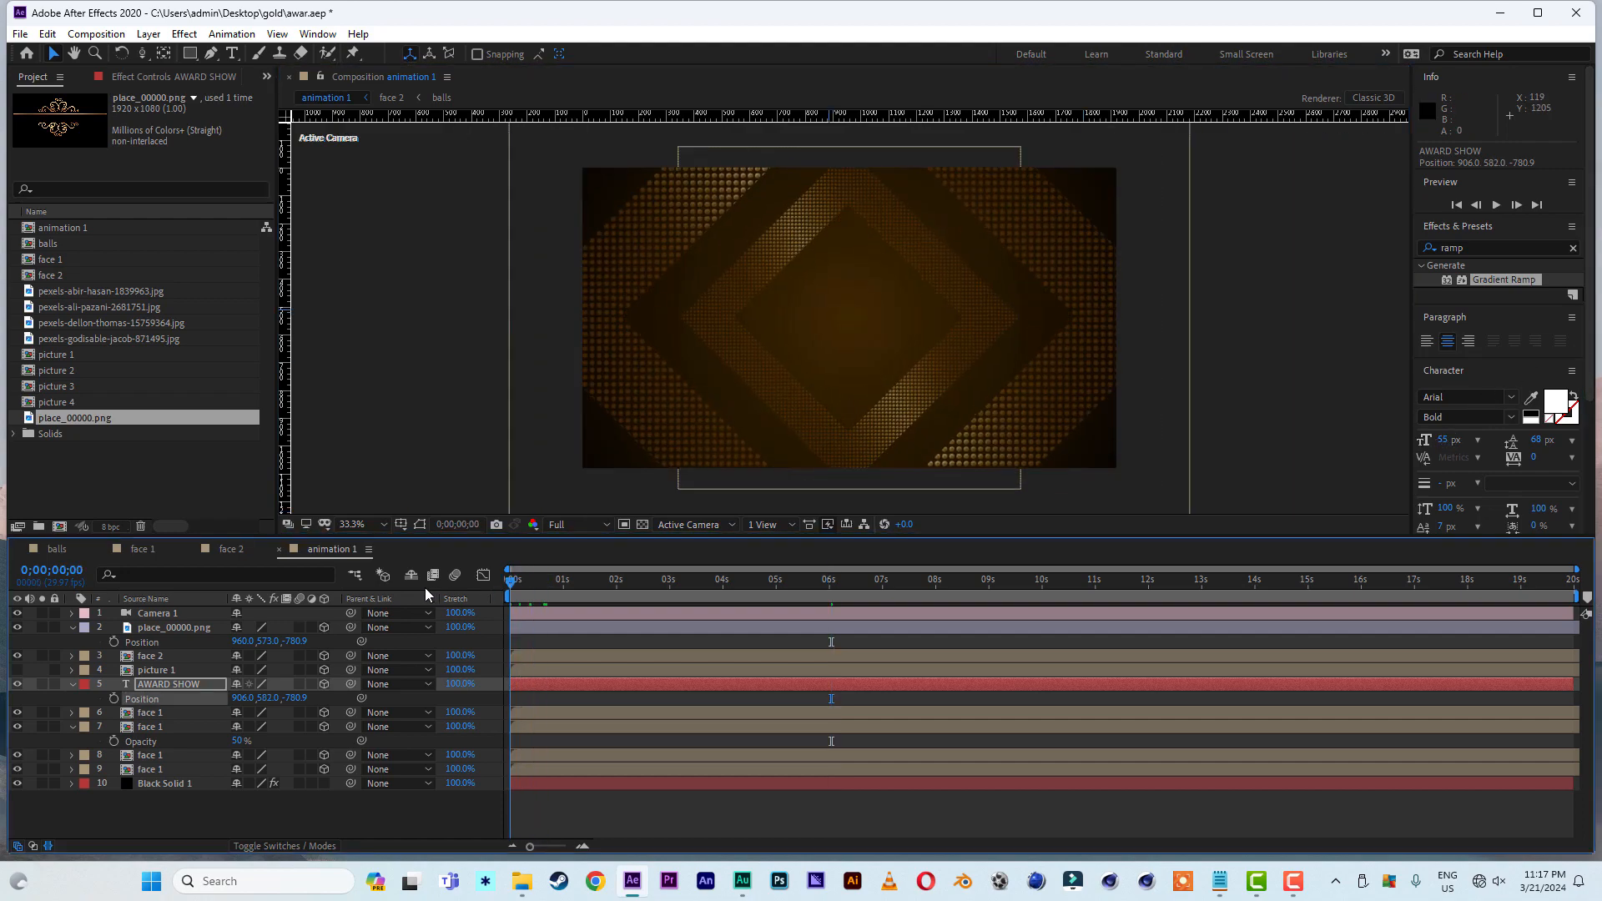
key(space)
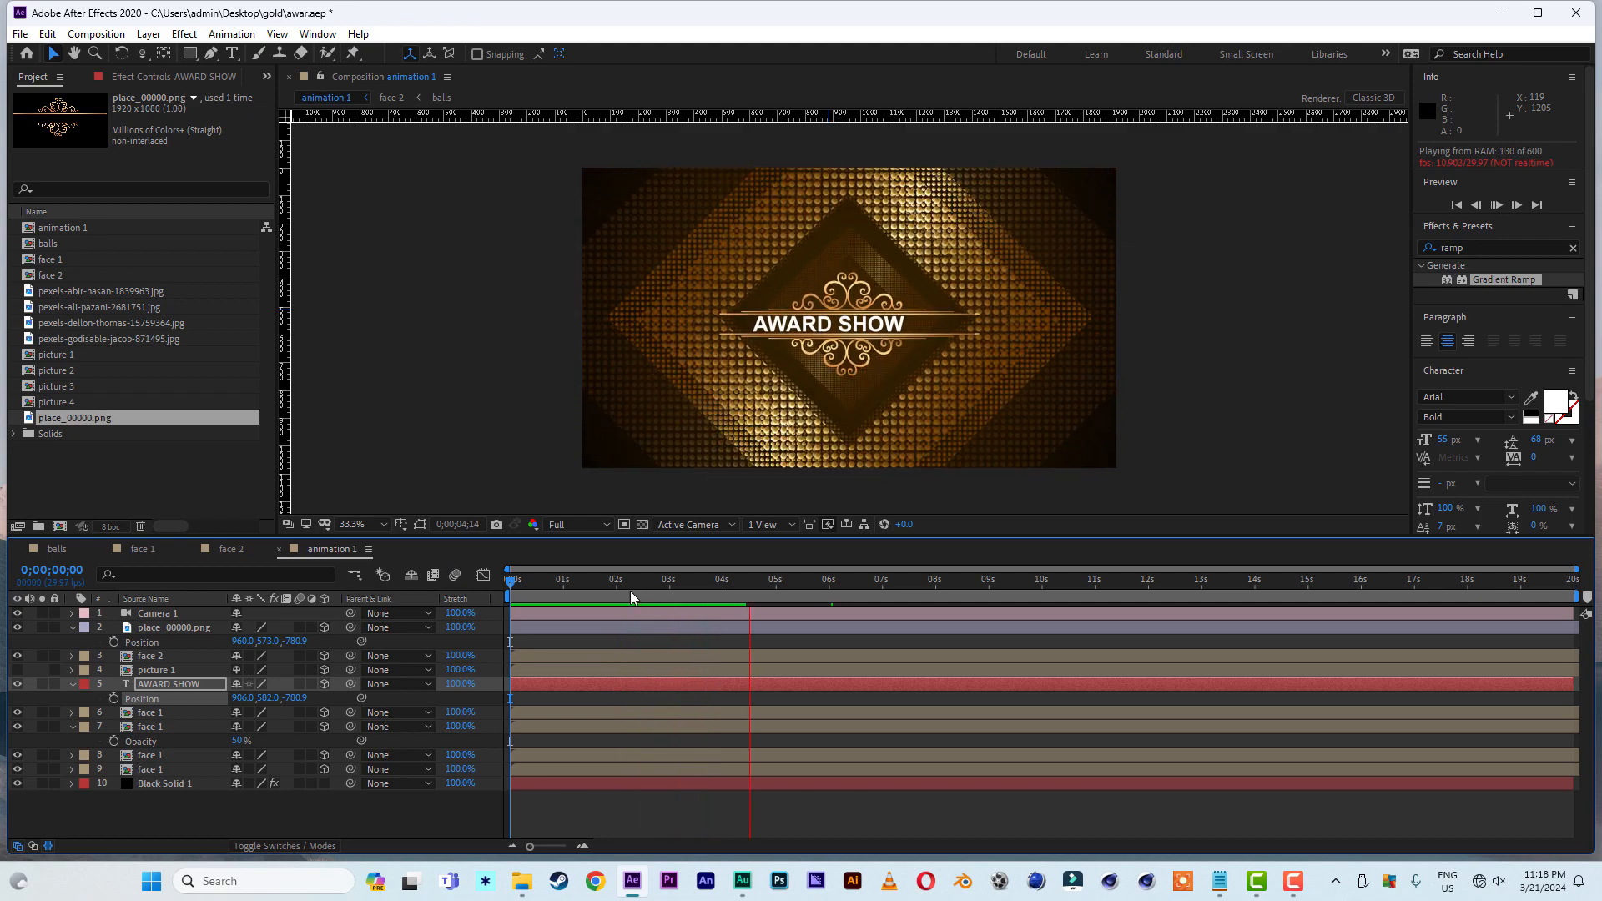
drag(630, 587, 679, 591)
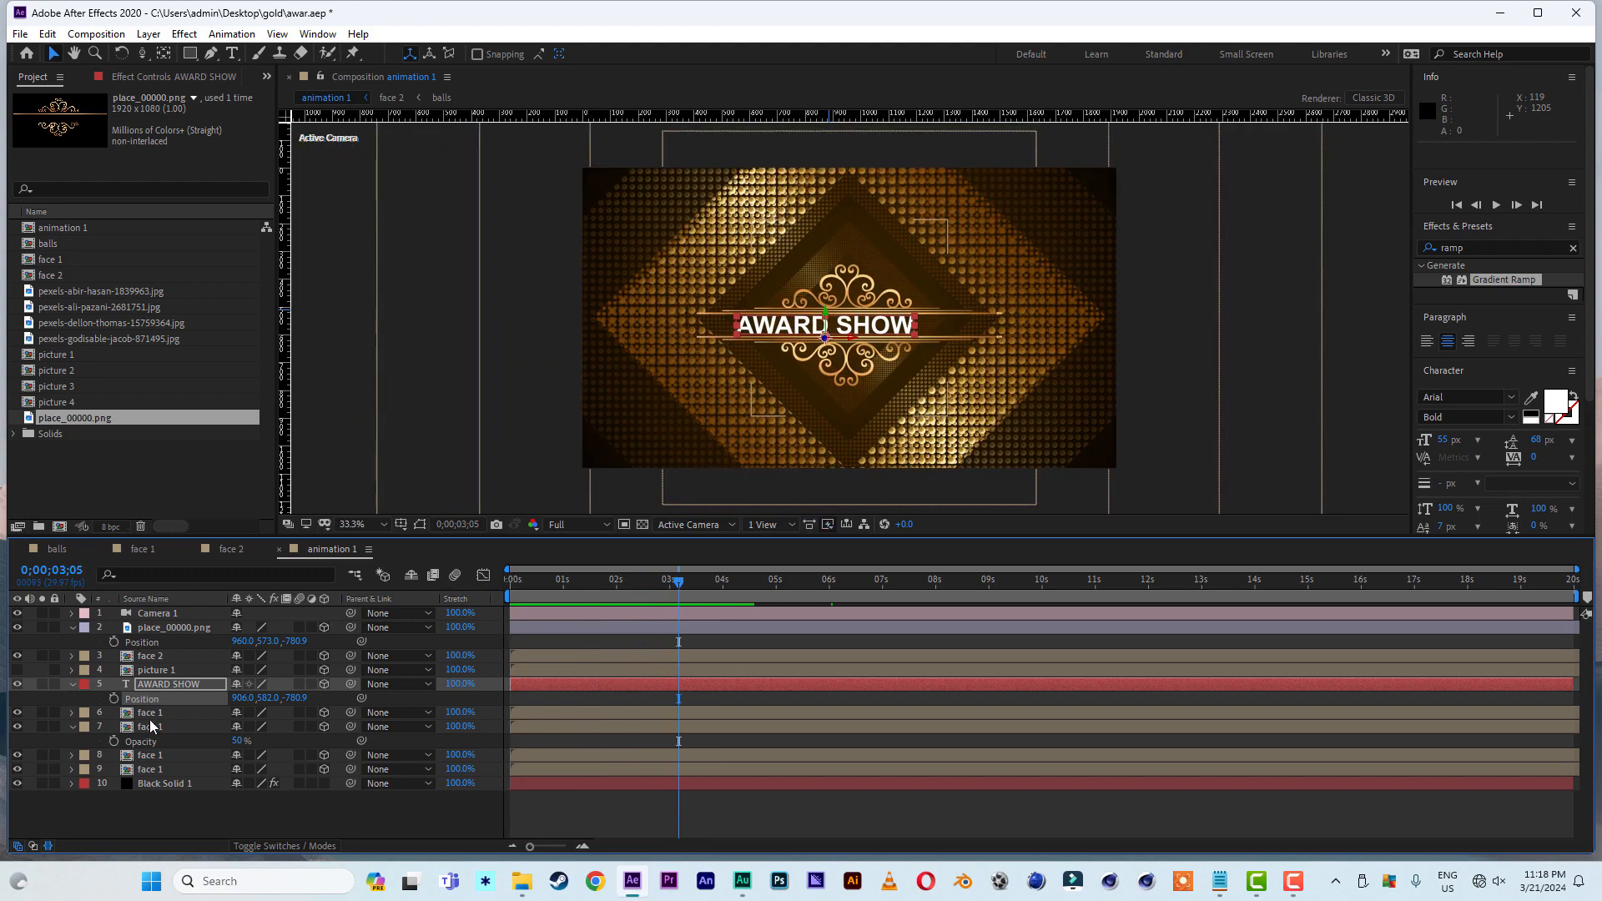
- Create a 1920 x 1080 dark brown solid (573300) and place it directly above Black Solid 1 in the layer stack
click(73, 683)
click(72, 712)
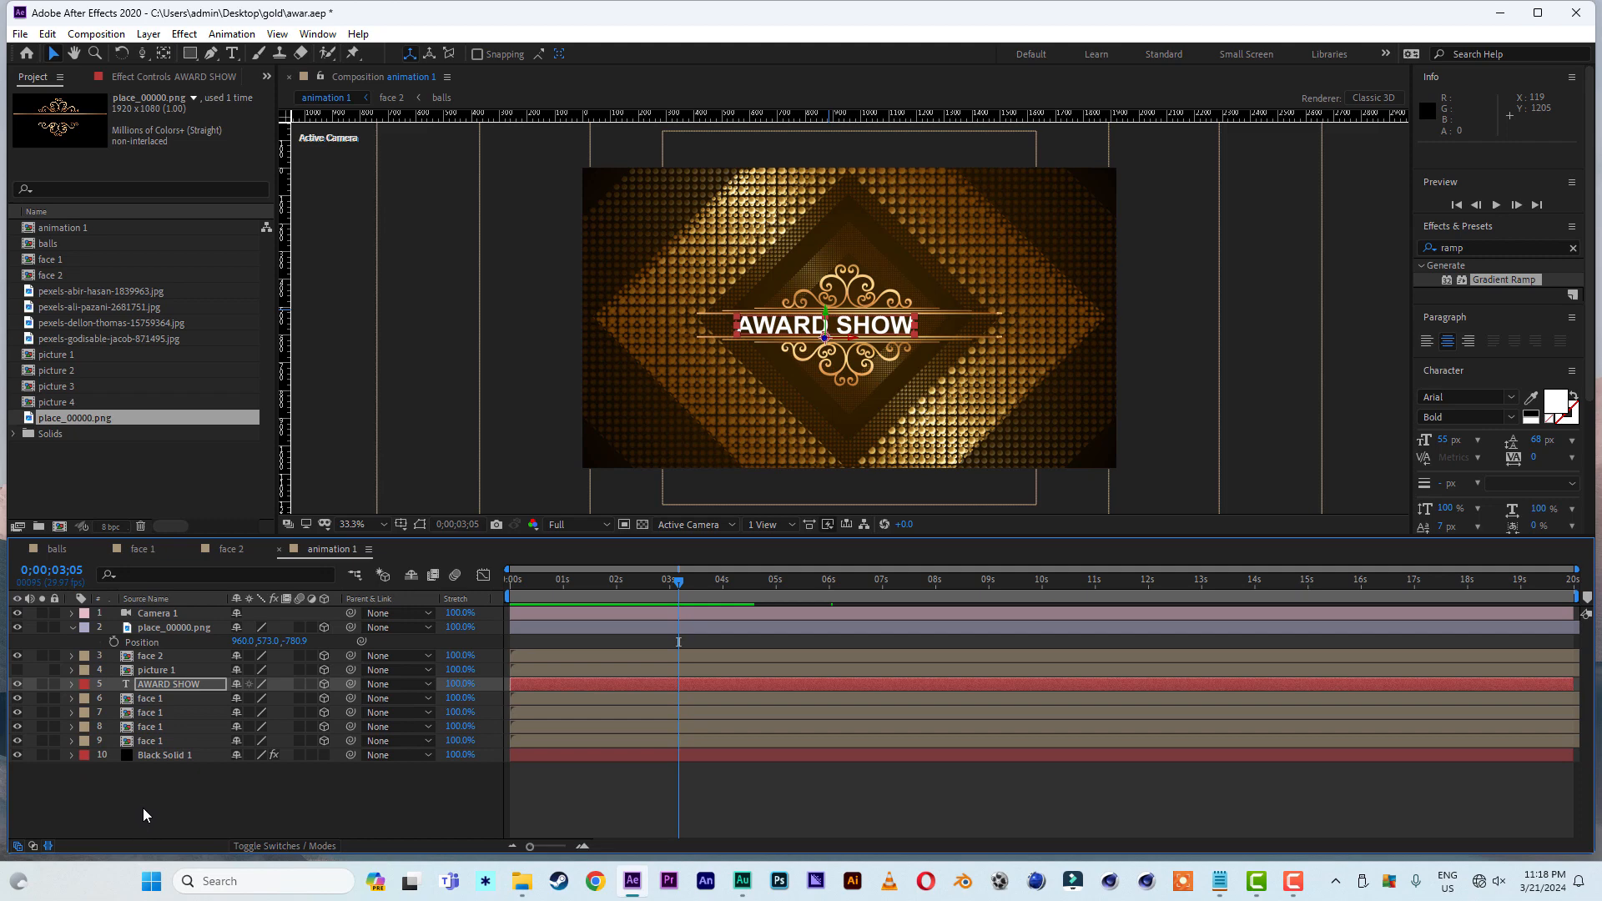
right_click(143, 803)
mouse_move(250, 614)
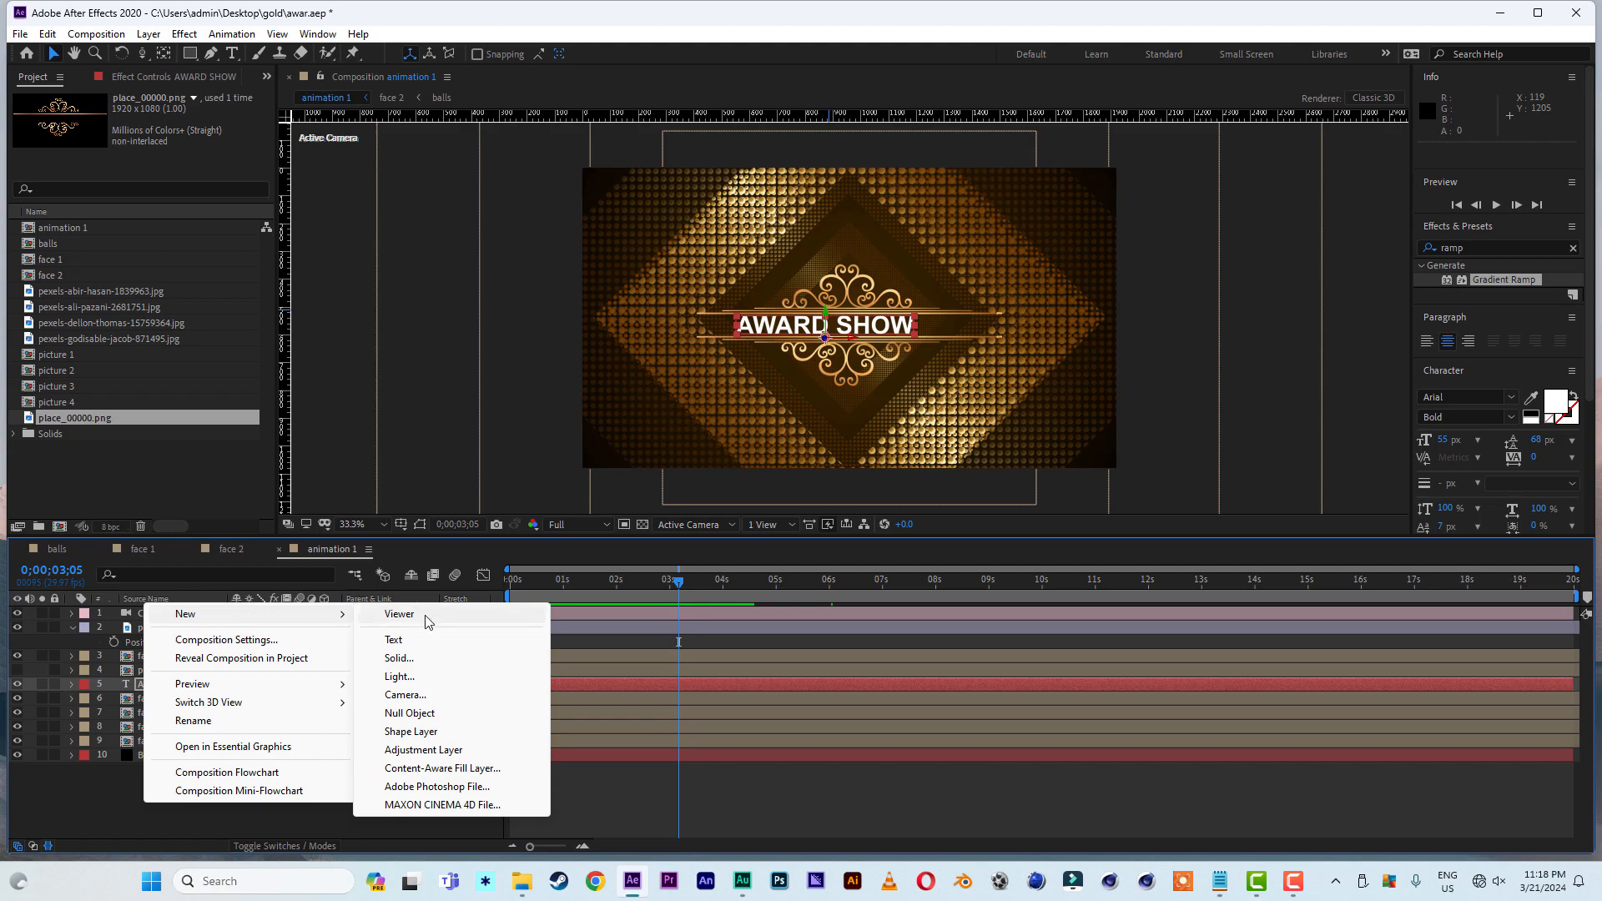
click(416, 660)
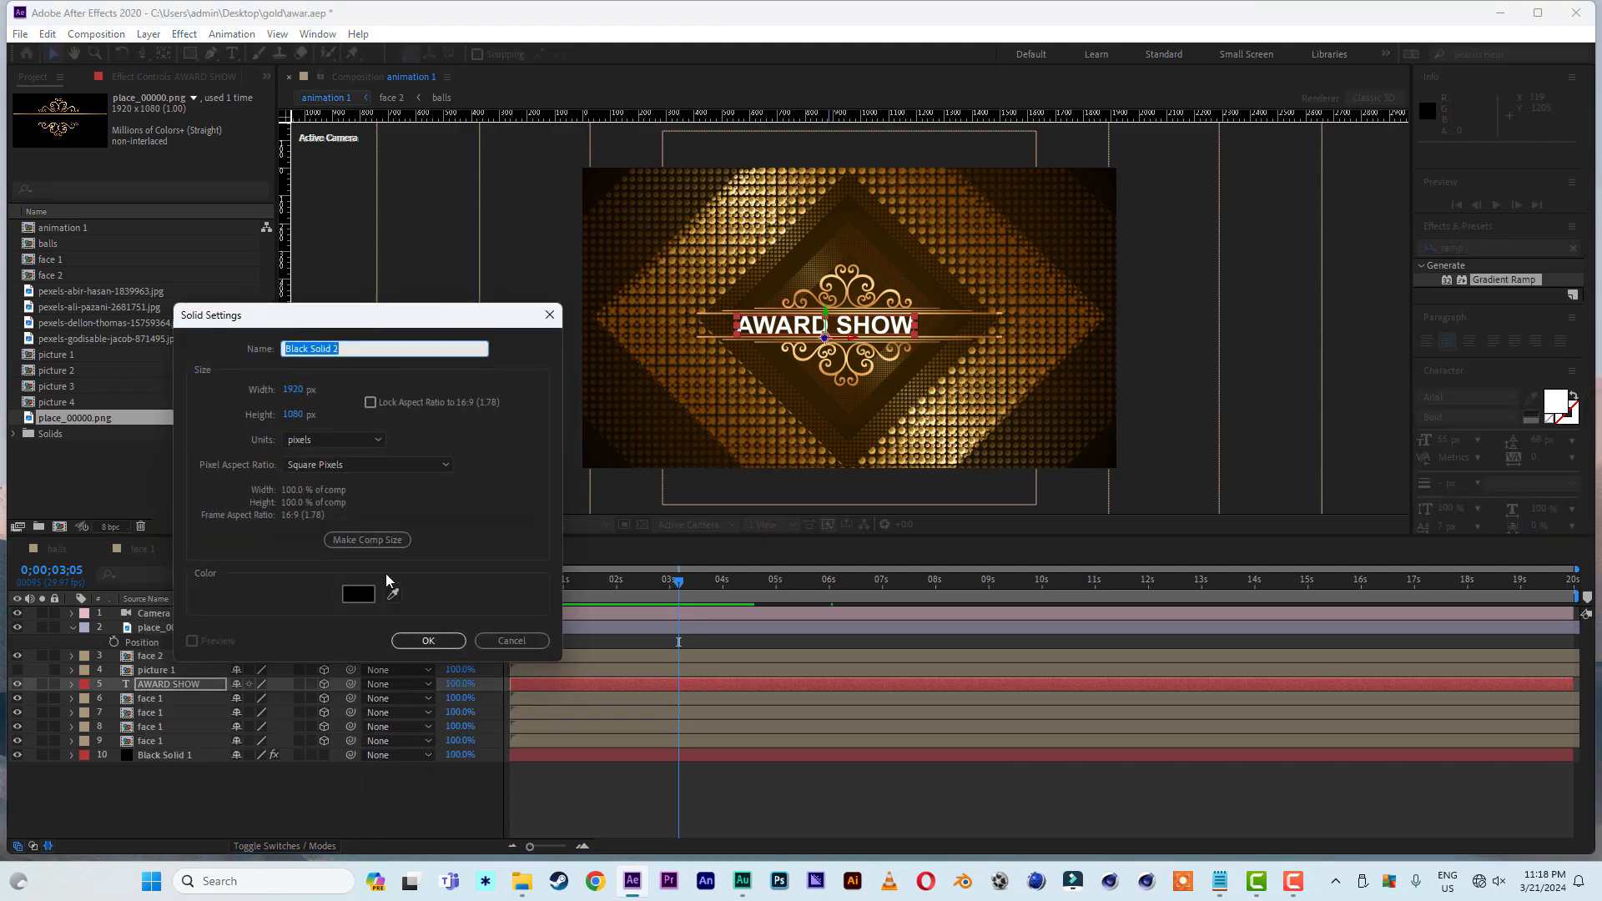
click(359, 594)
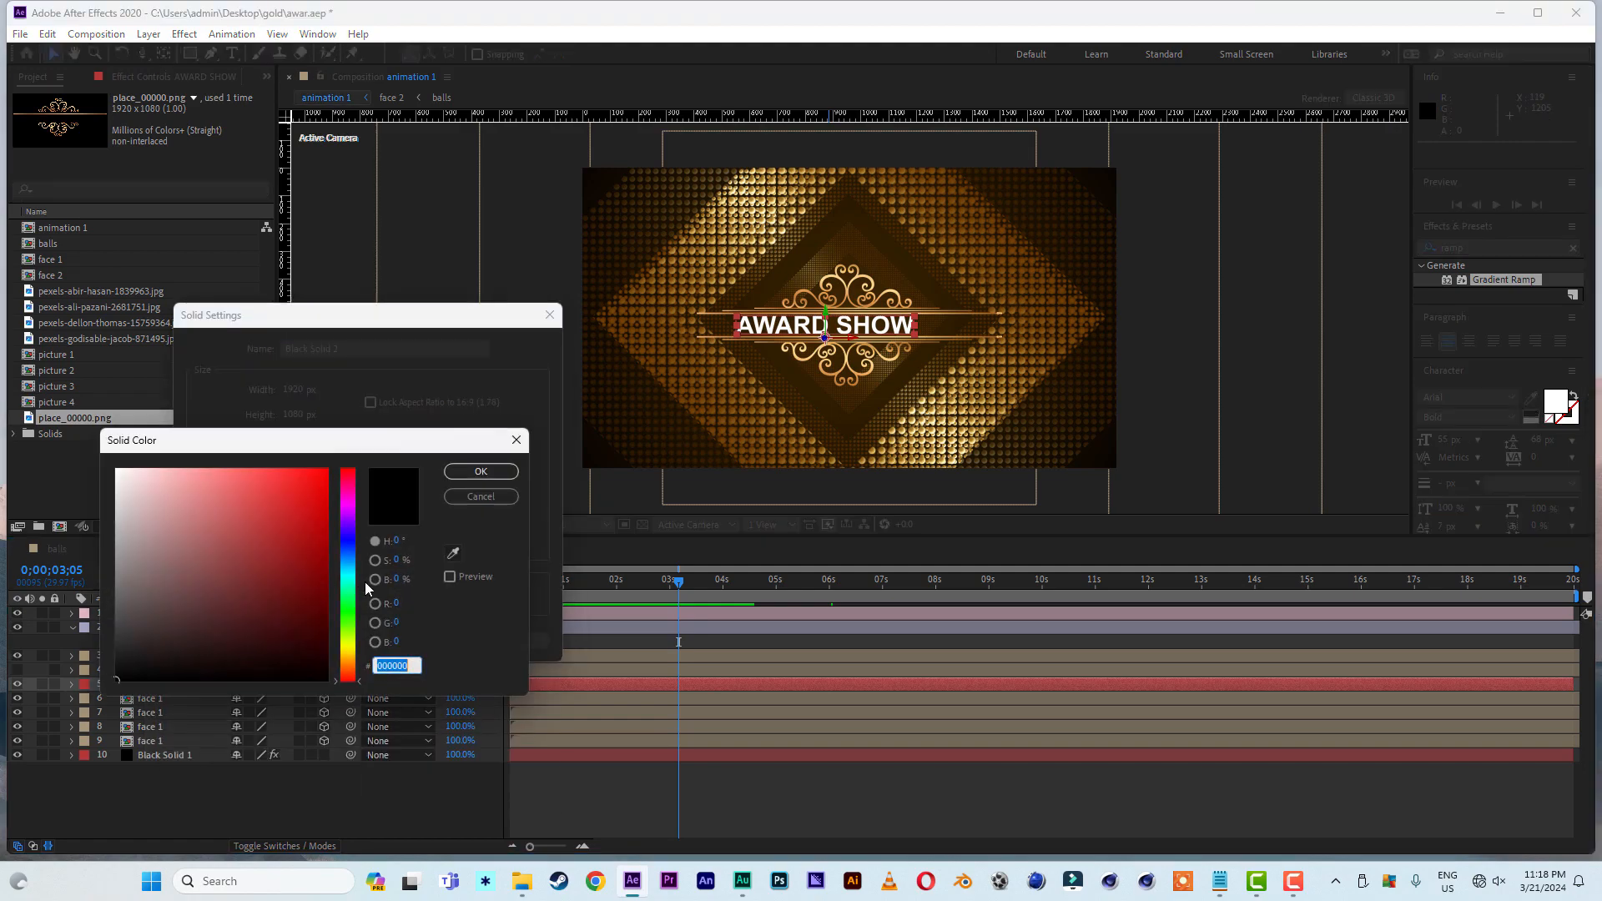
click(349, 652)
click(326, 623)
drag(353, 658, 331, 614)
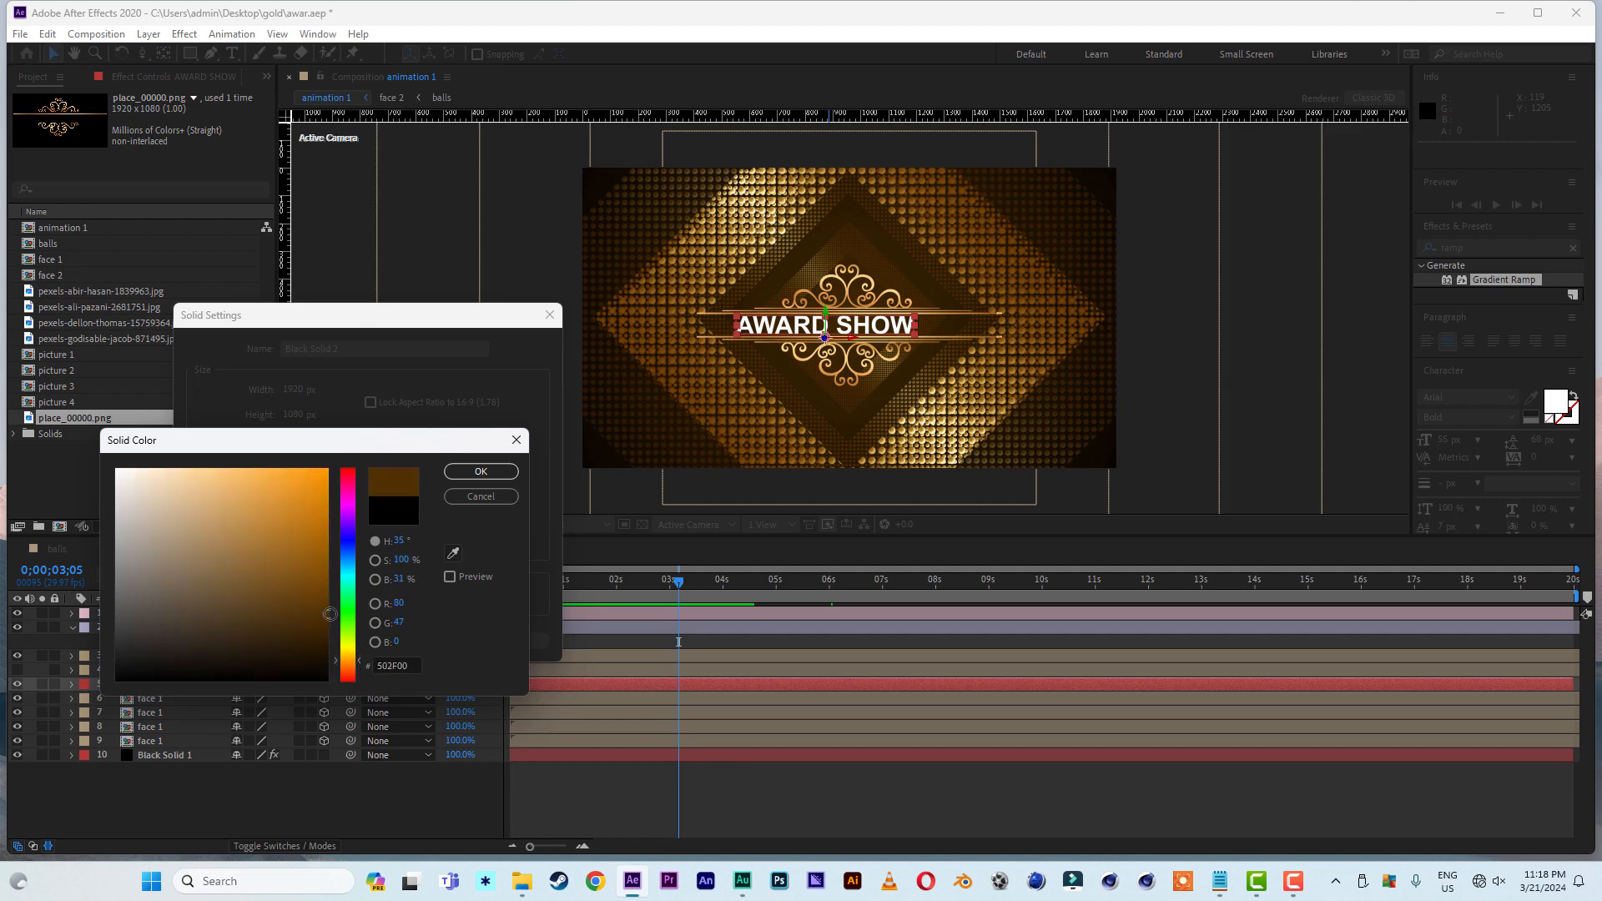
click(481, 472)
click(435, 640)
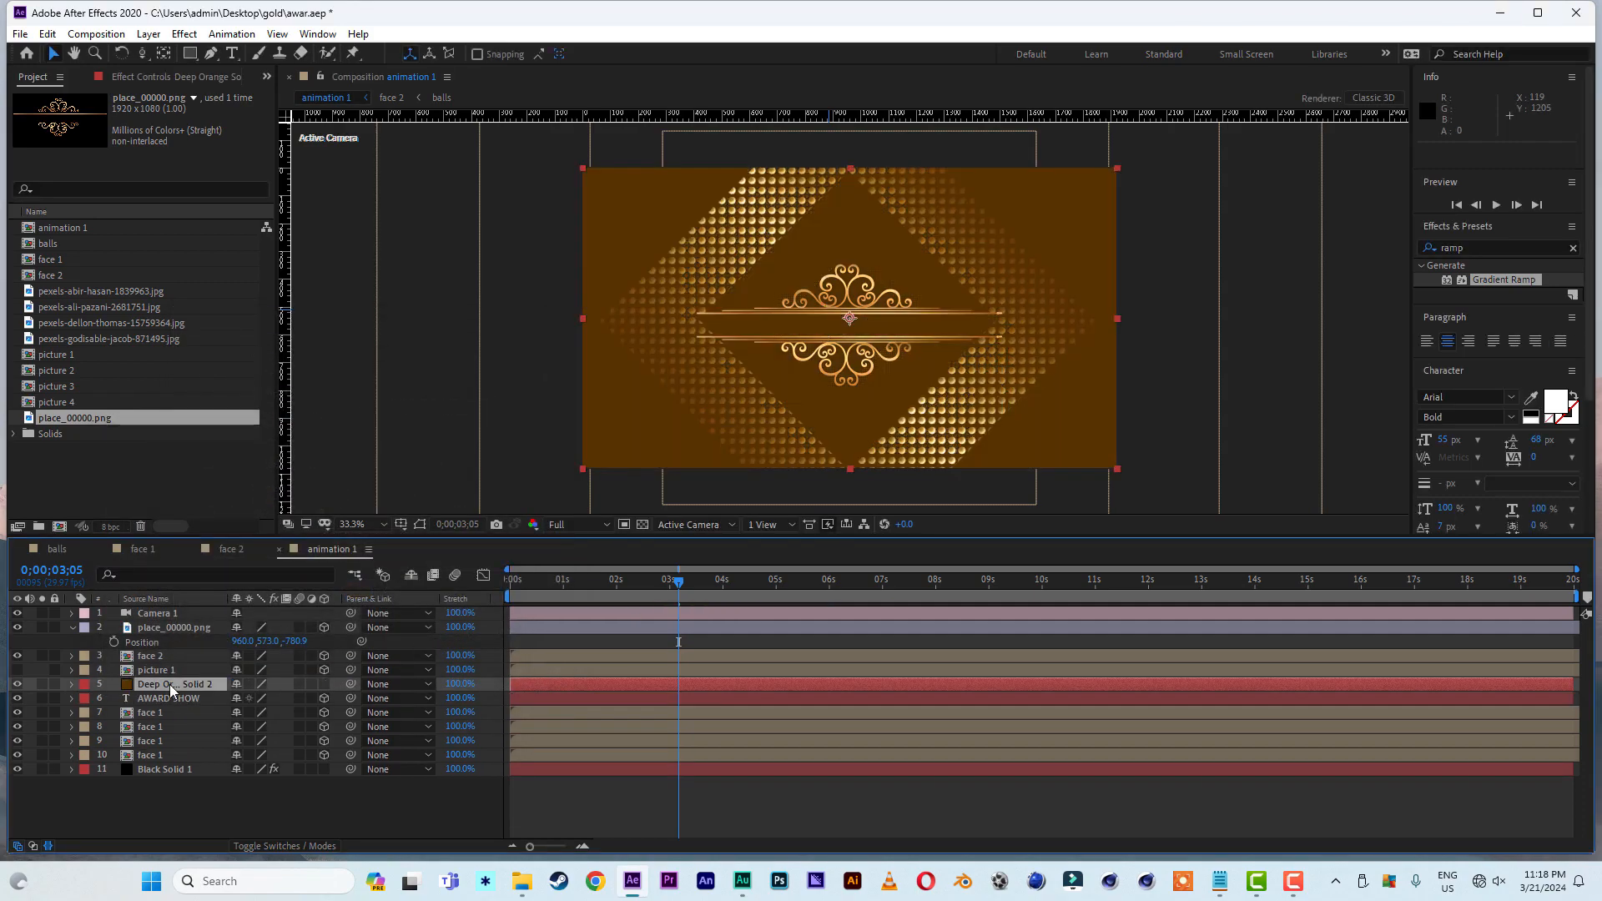
drag(168, 685, 169, 761)
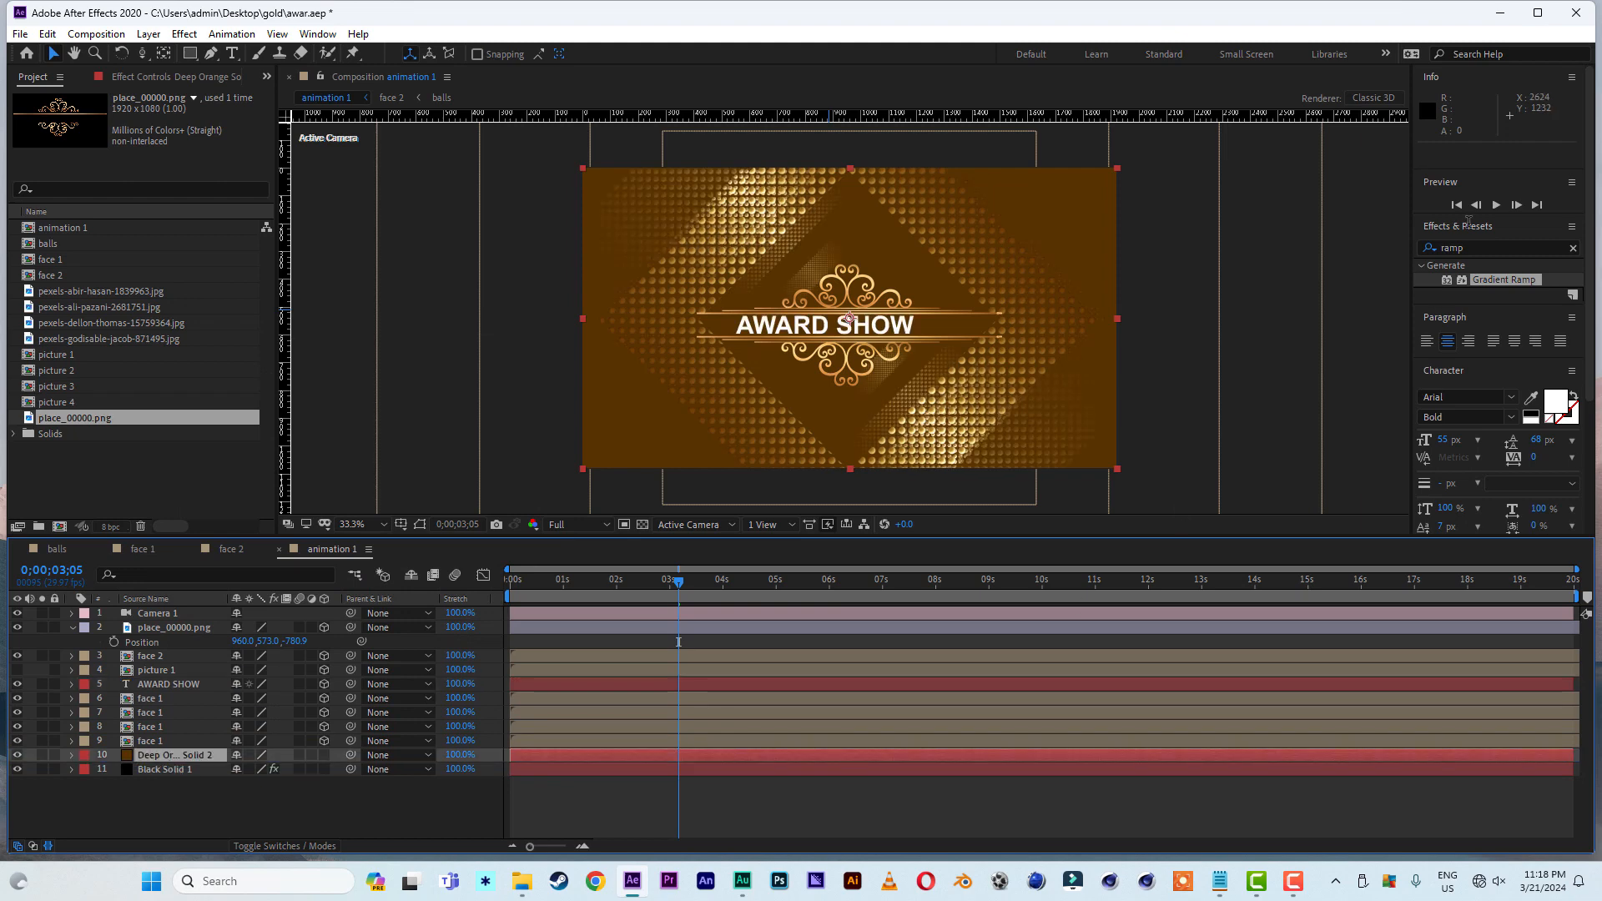
- Find the CC Ball Action effect and apply it to the dark brown solid
click(1485, 250)
key(BackSpace)
click(1508, 248)
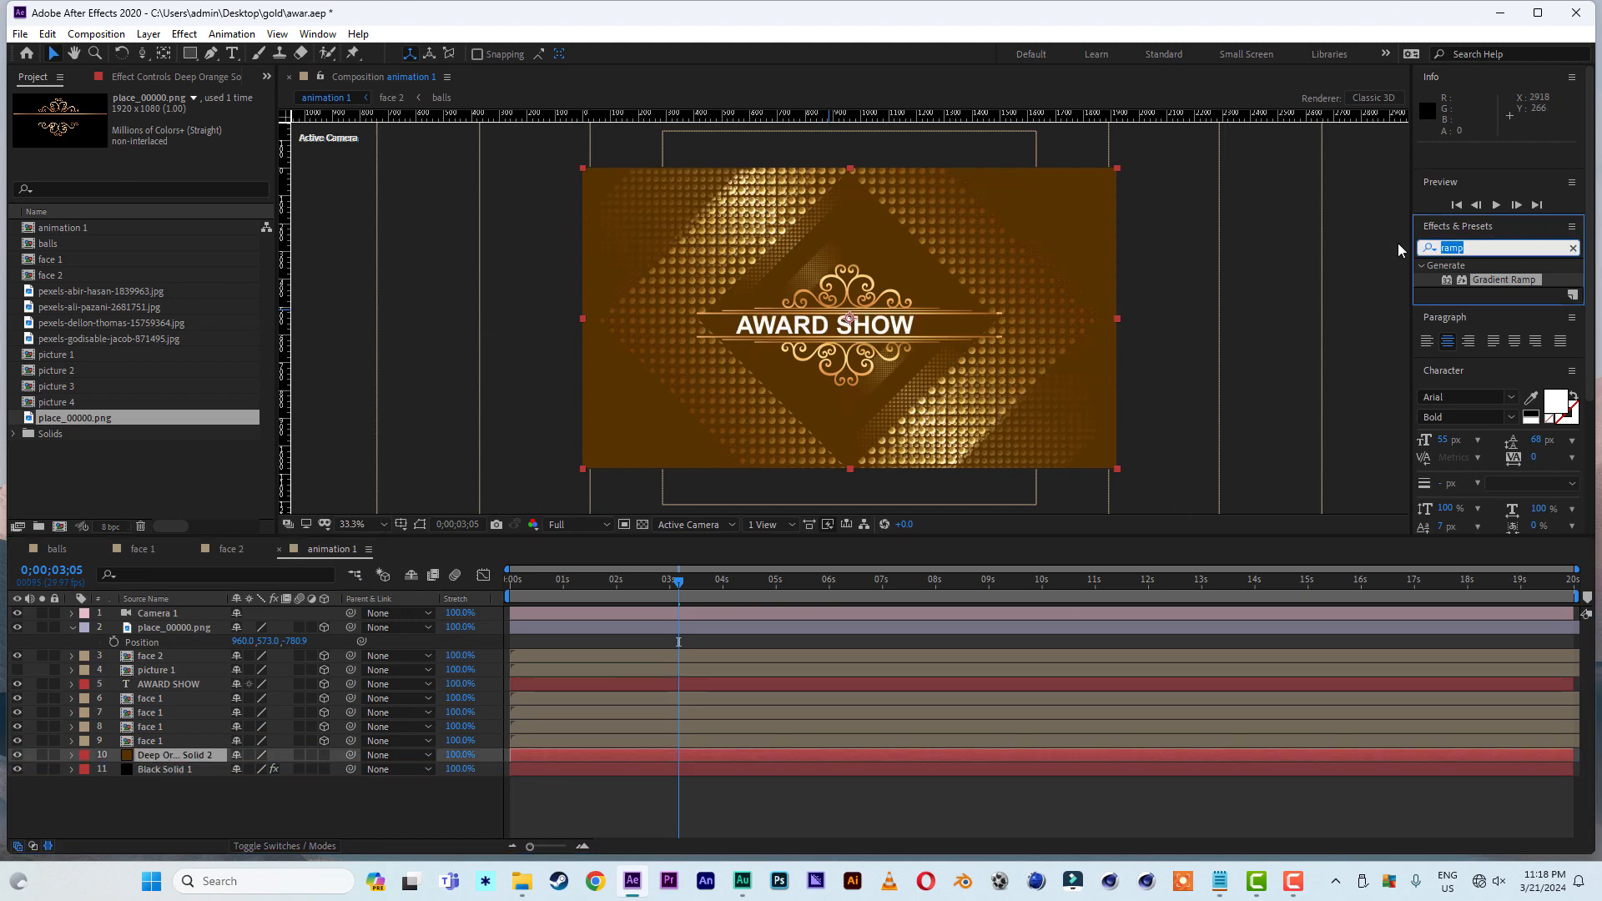
text(cc)
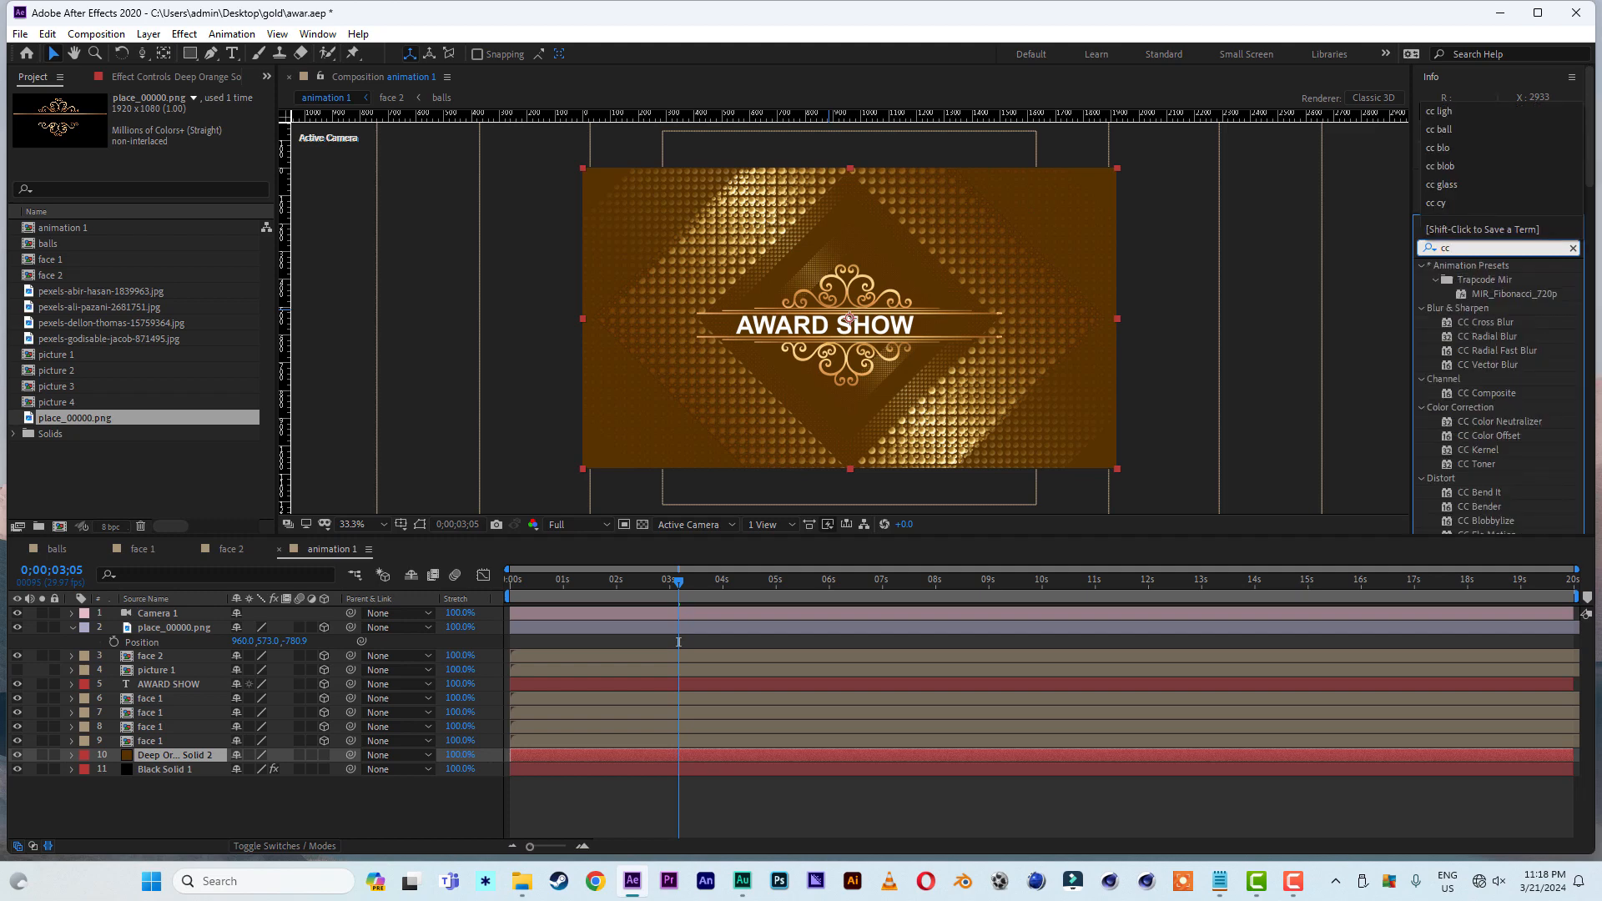
text( ball)
double_click(1490, 278)
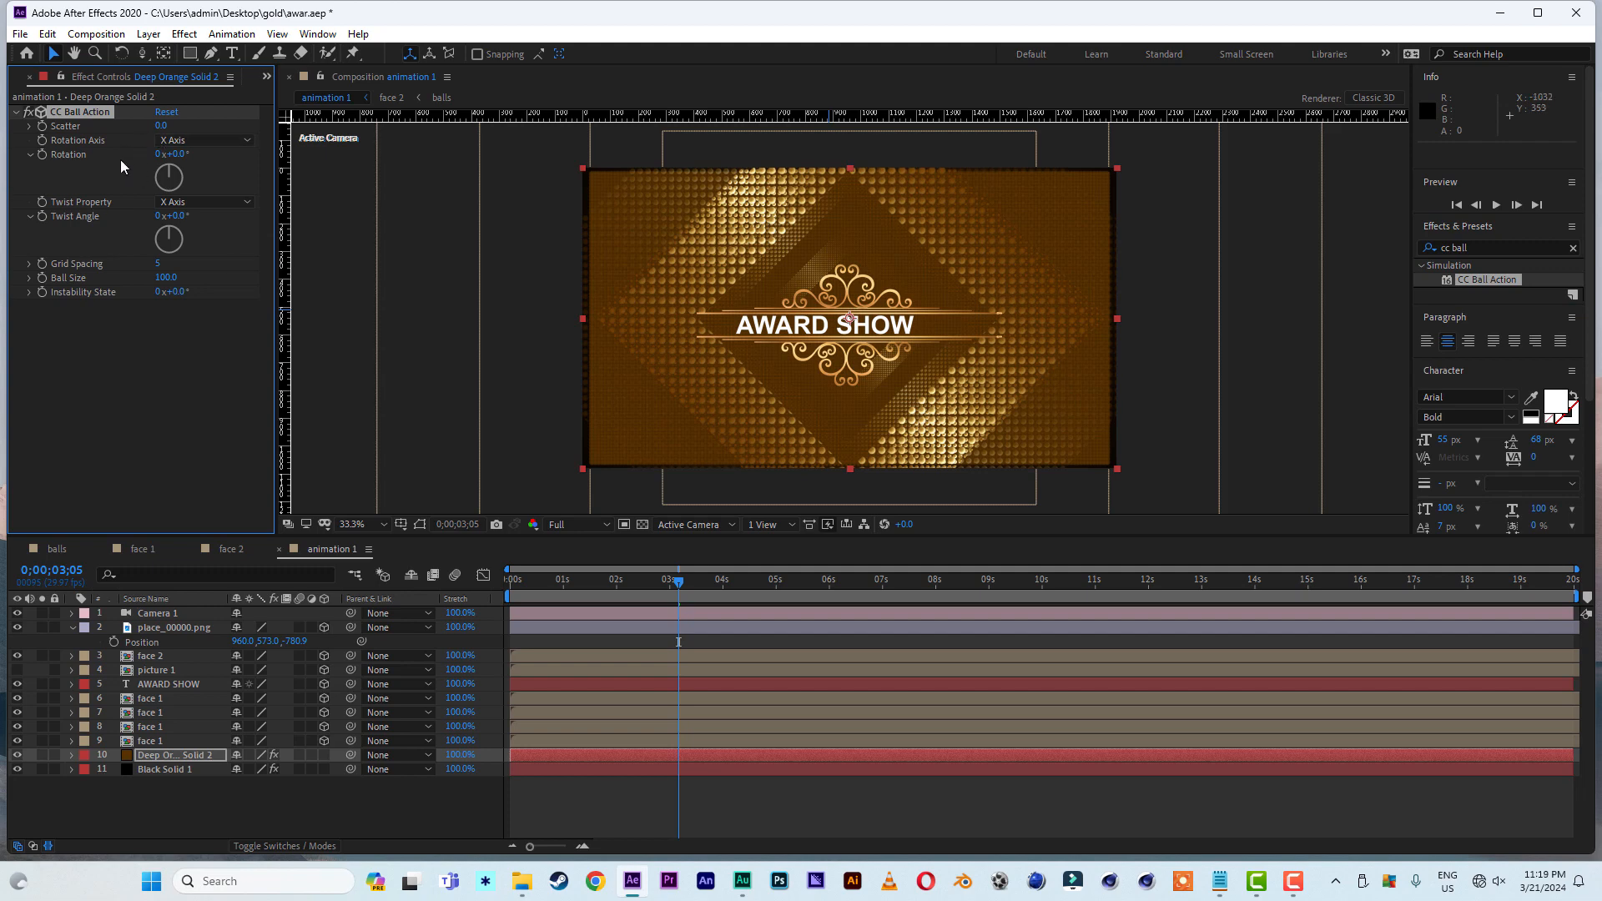
- Set the CC Ball Action Grid Spacing to 10, Ball Size to 41 and Scatter to 800
click(158, 266)
text(10)
click(163, 382)
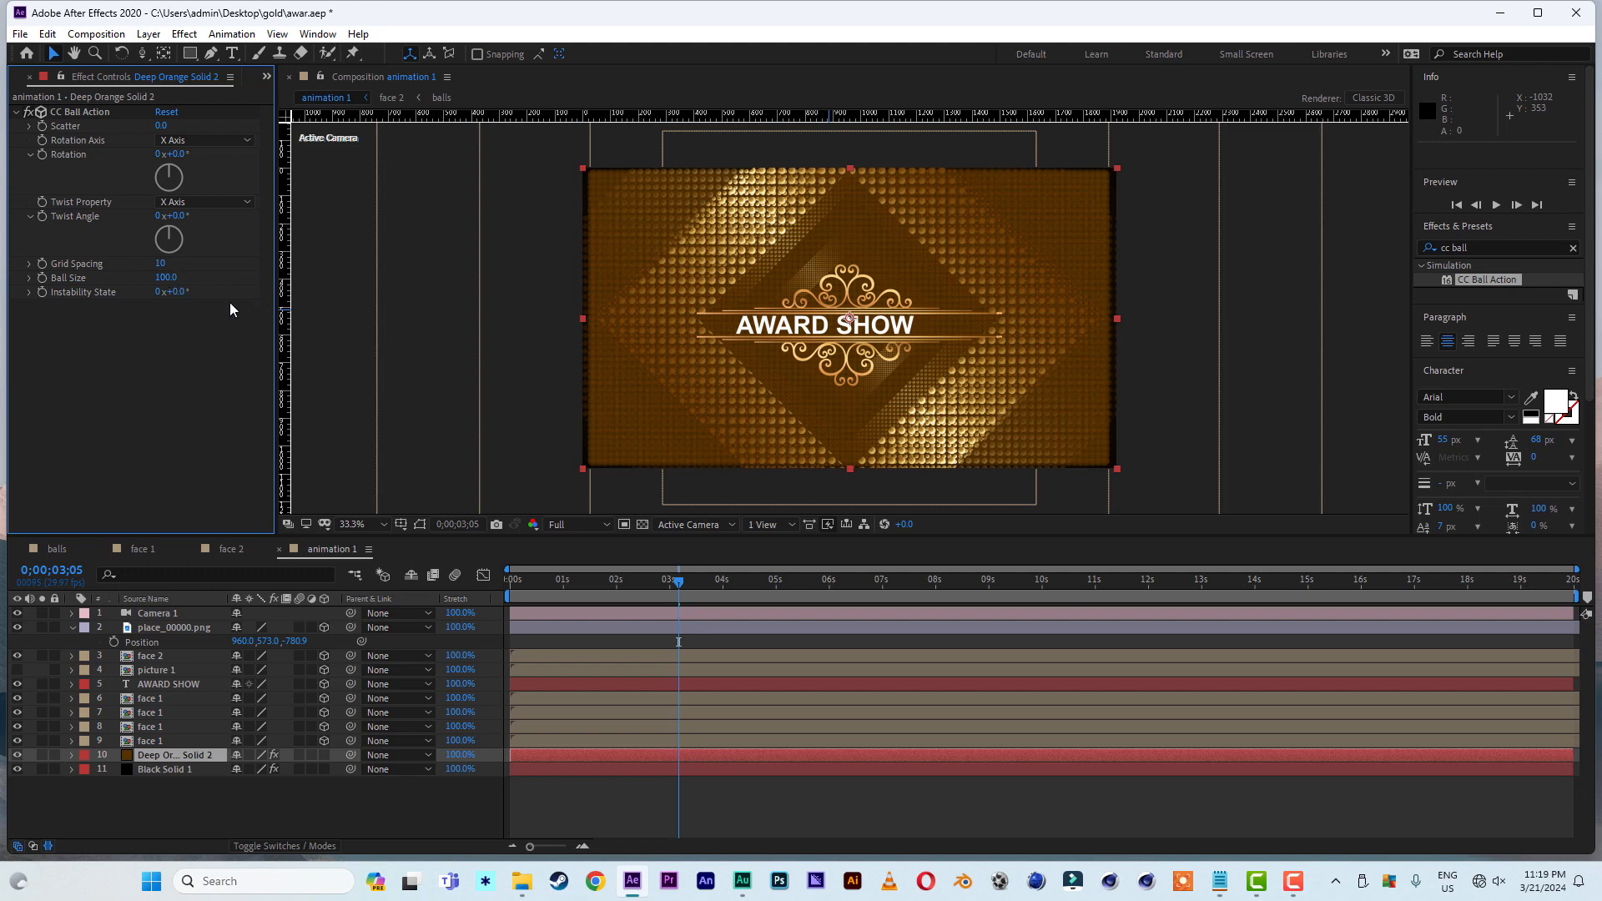
click(171, 278)
text(41)
key(Return)
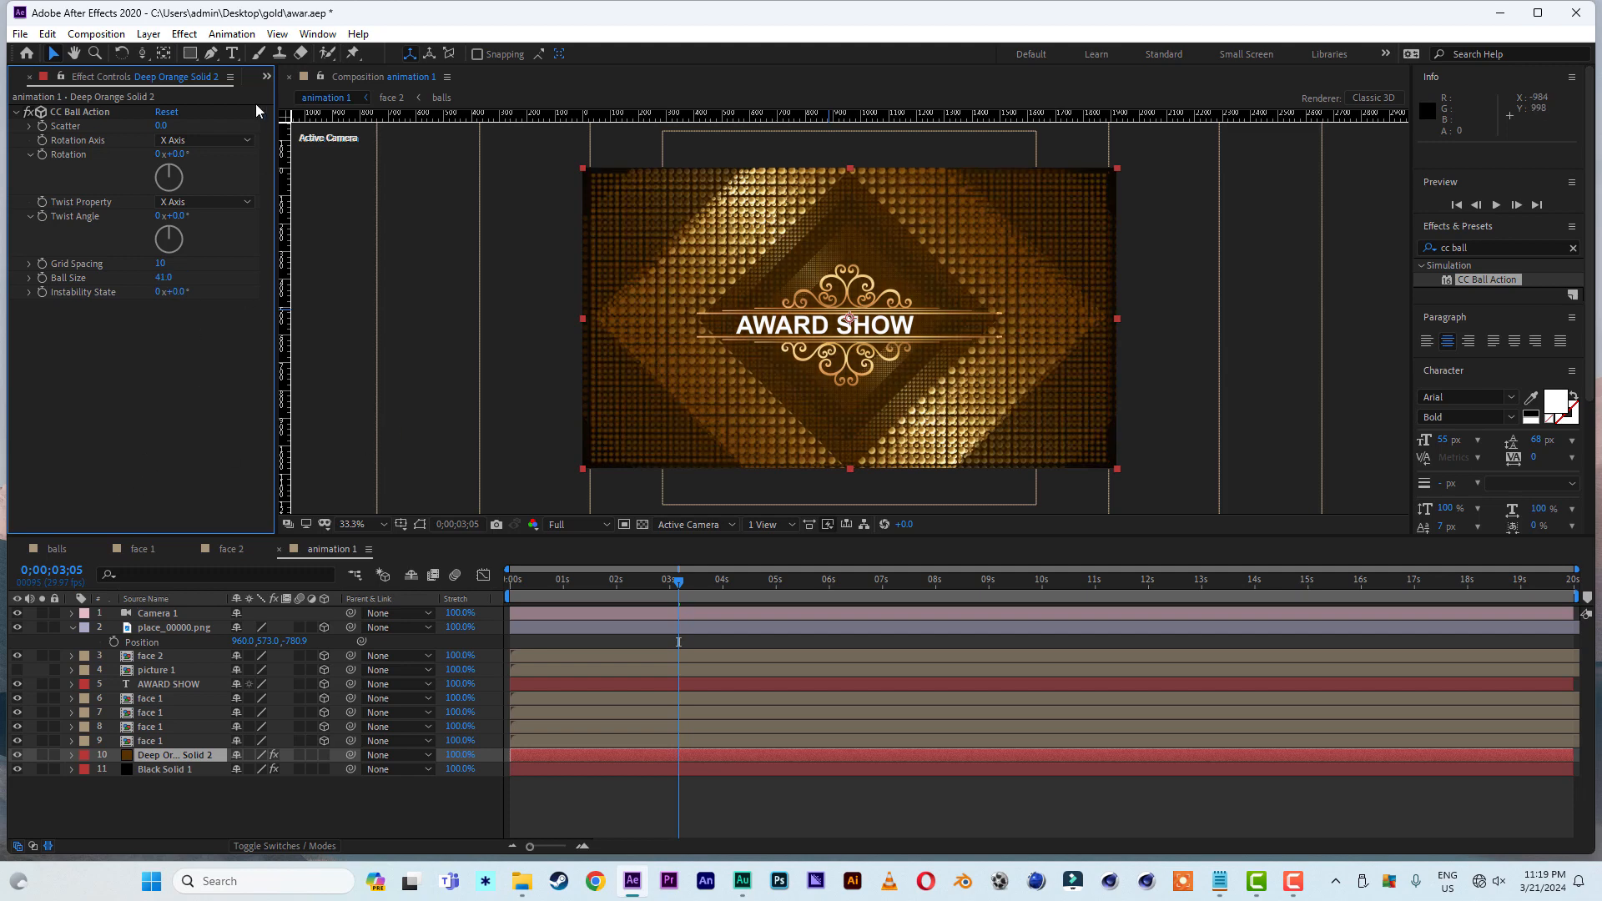
click(157, 127)
text(800)
key(Return)
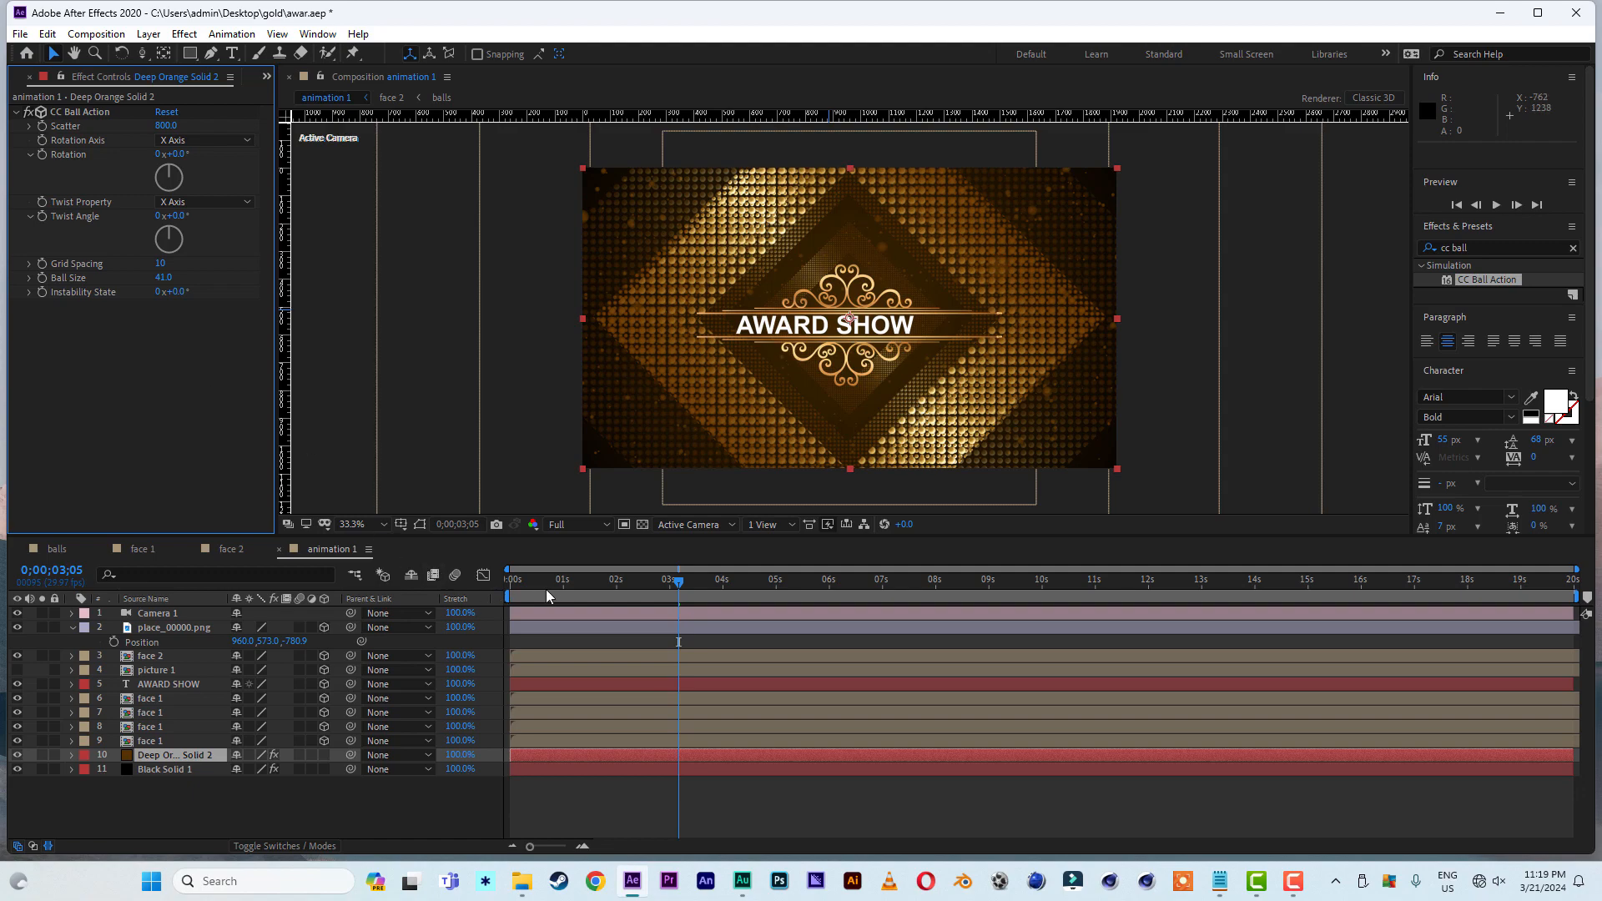
- Return to the timeline start, reveal the solid's CC Ball Action properties and set its Rotation Axis to XYZ Axis
drag(546, 589, 454, 585)
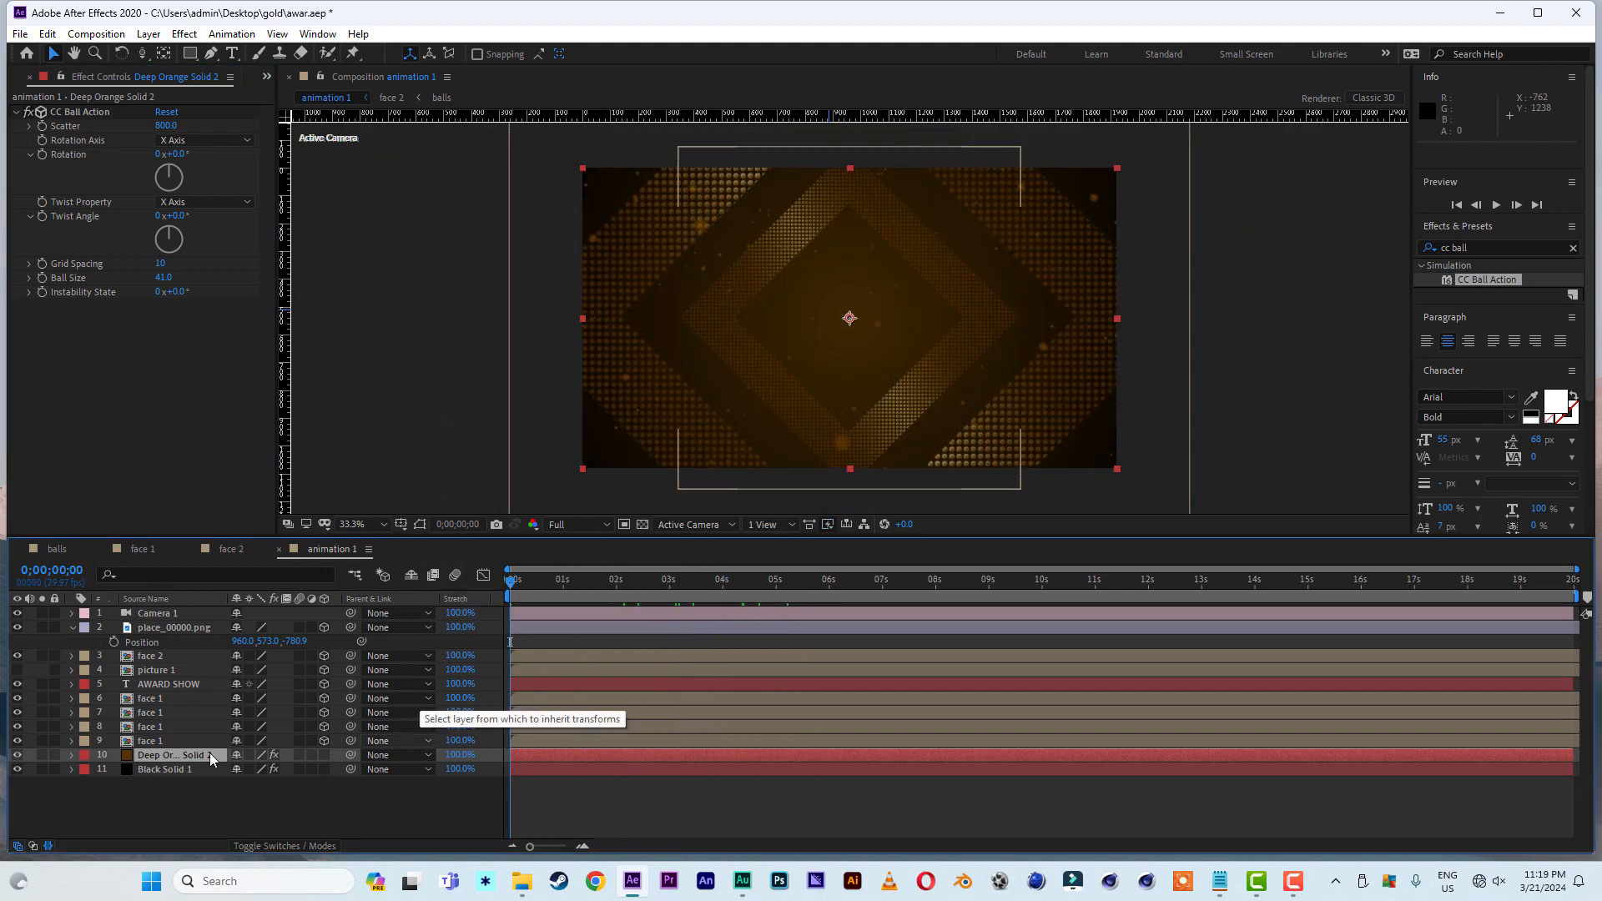
key(e)
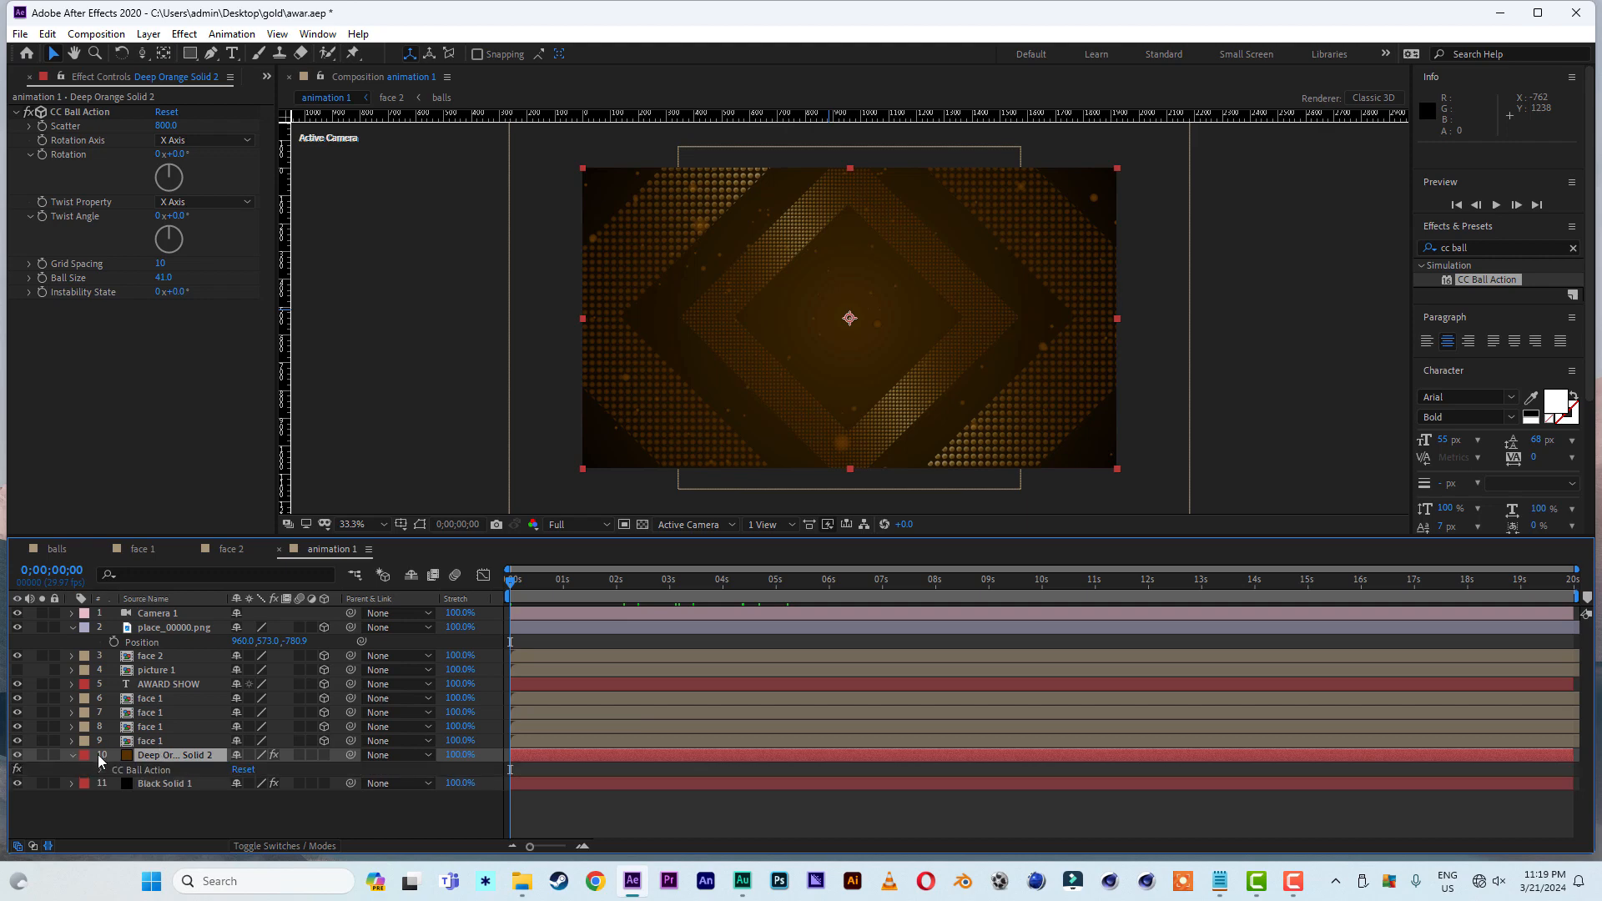
click(102, 768)
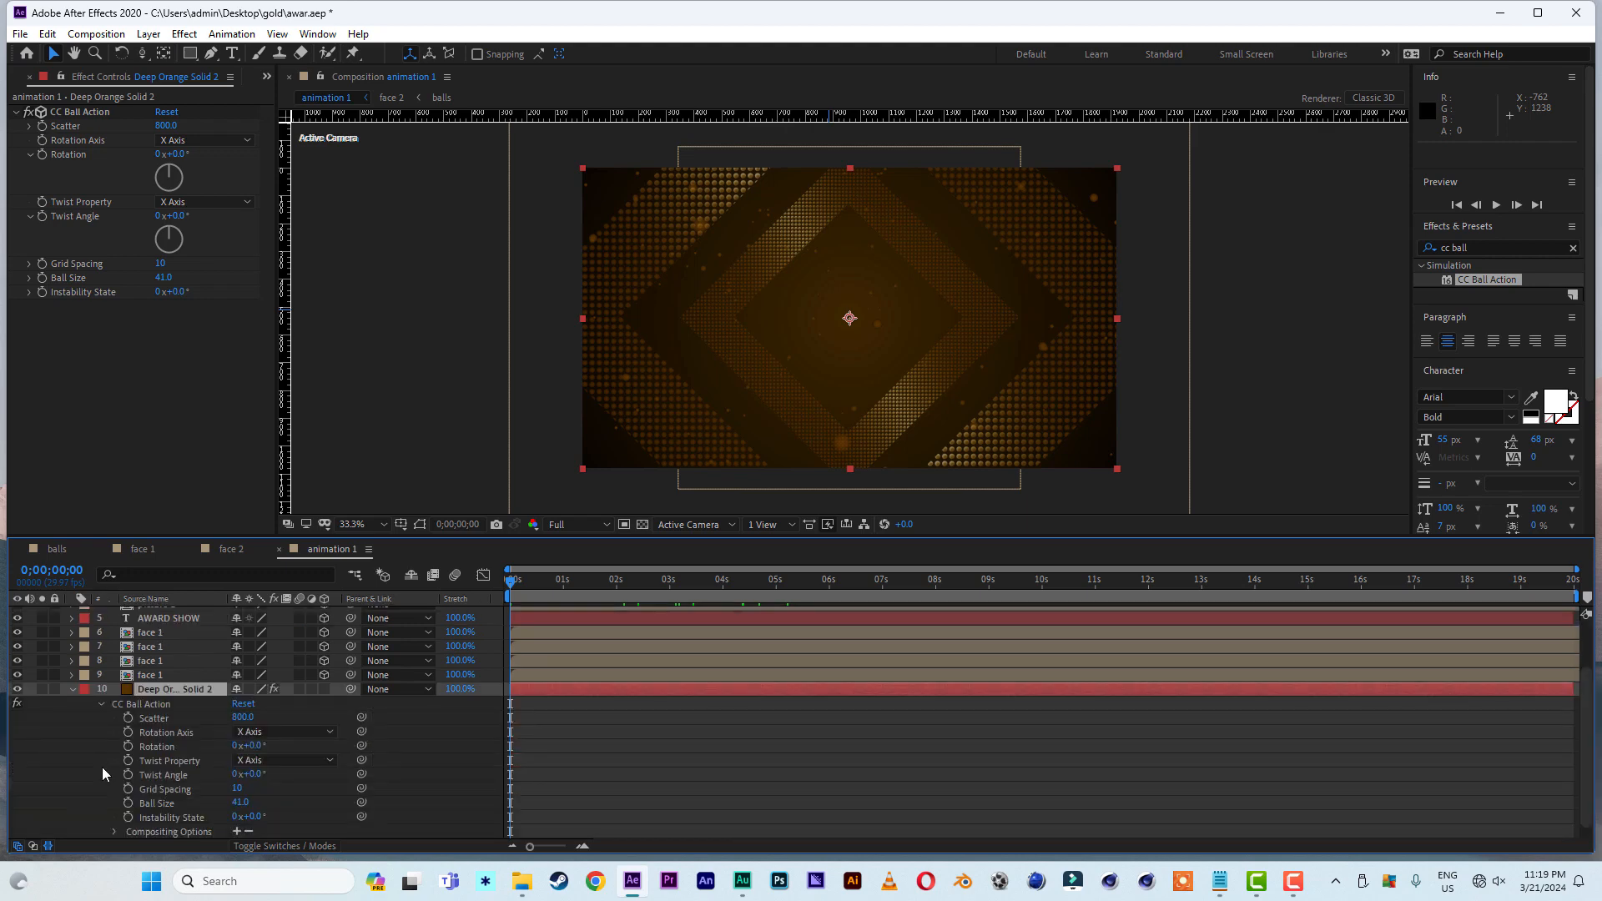
click(190, 140)
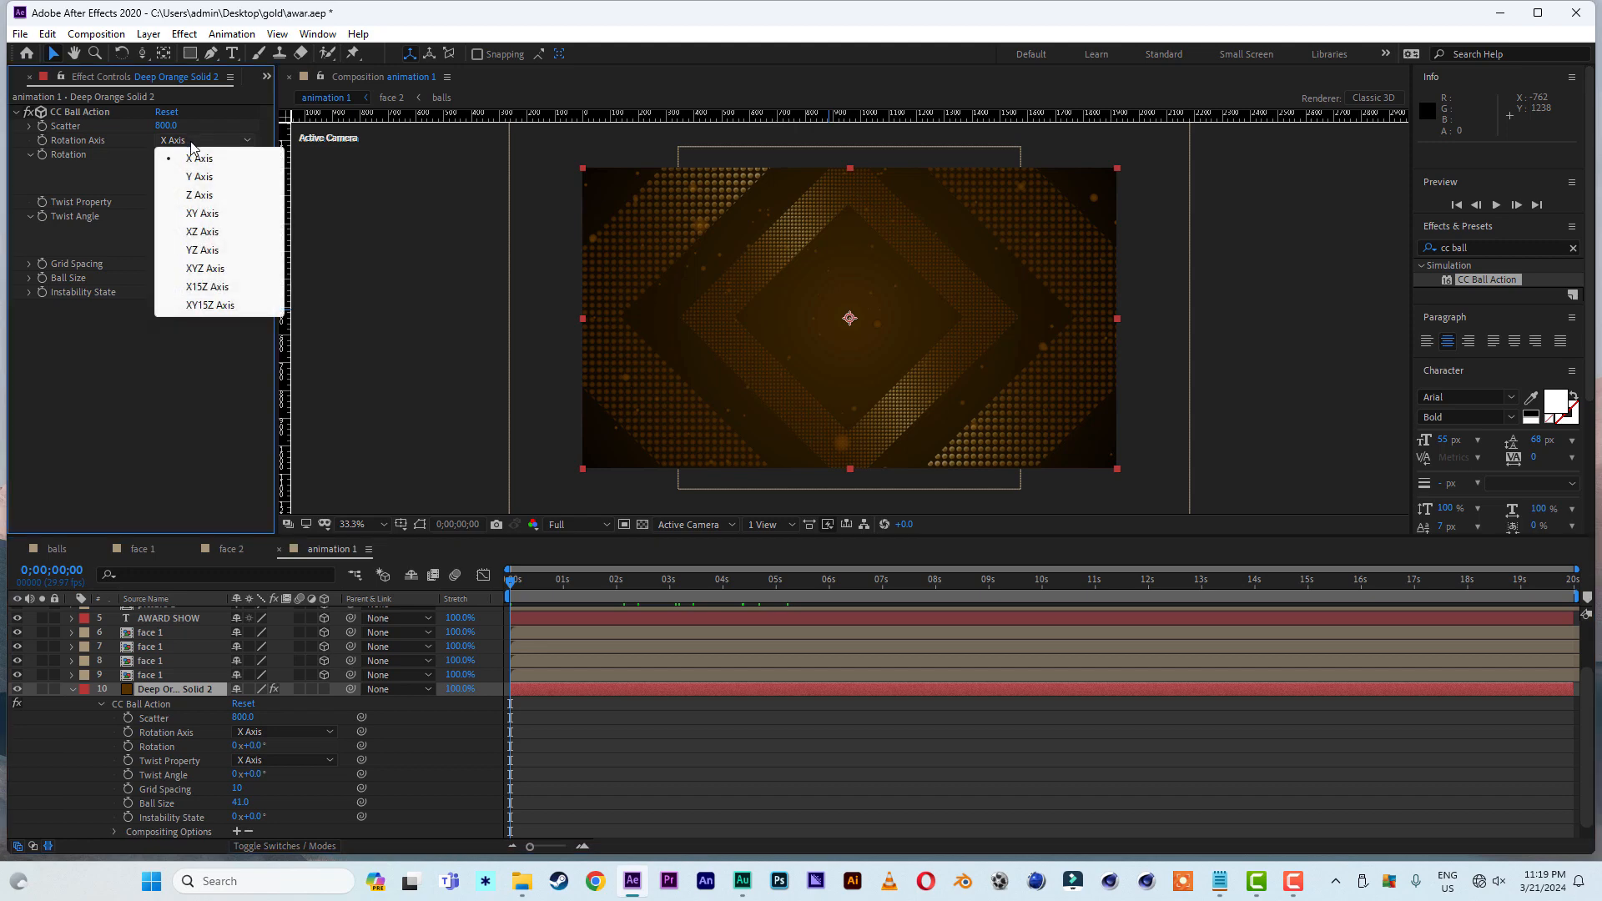
click(211, 269)
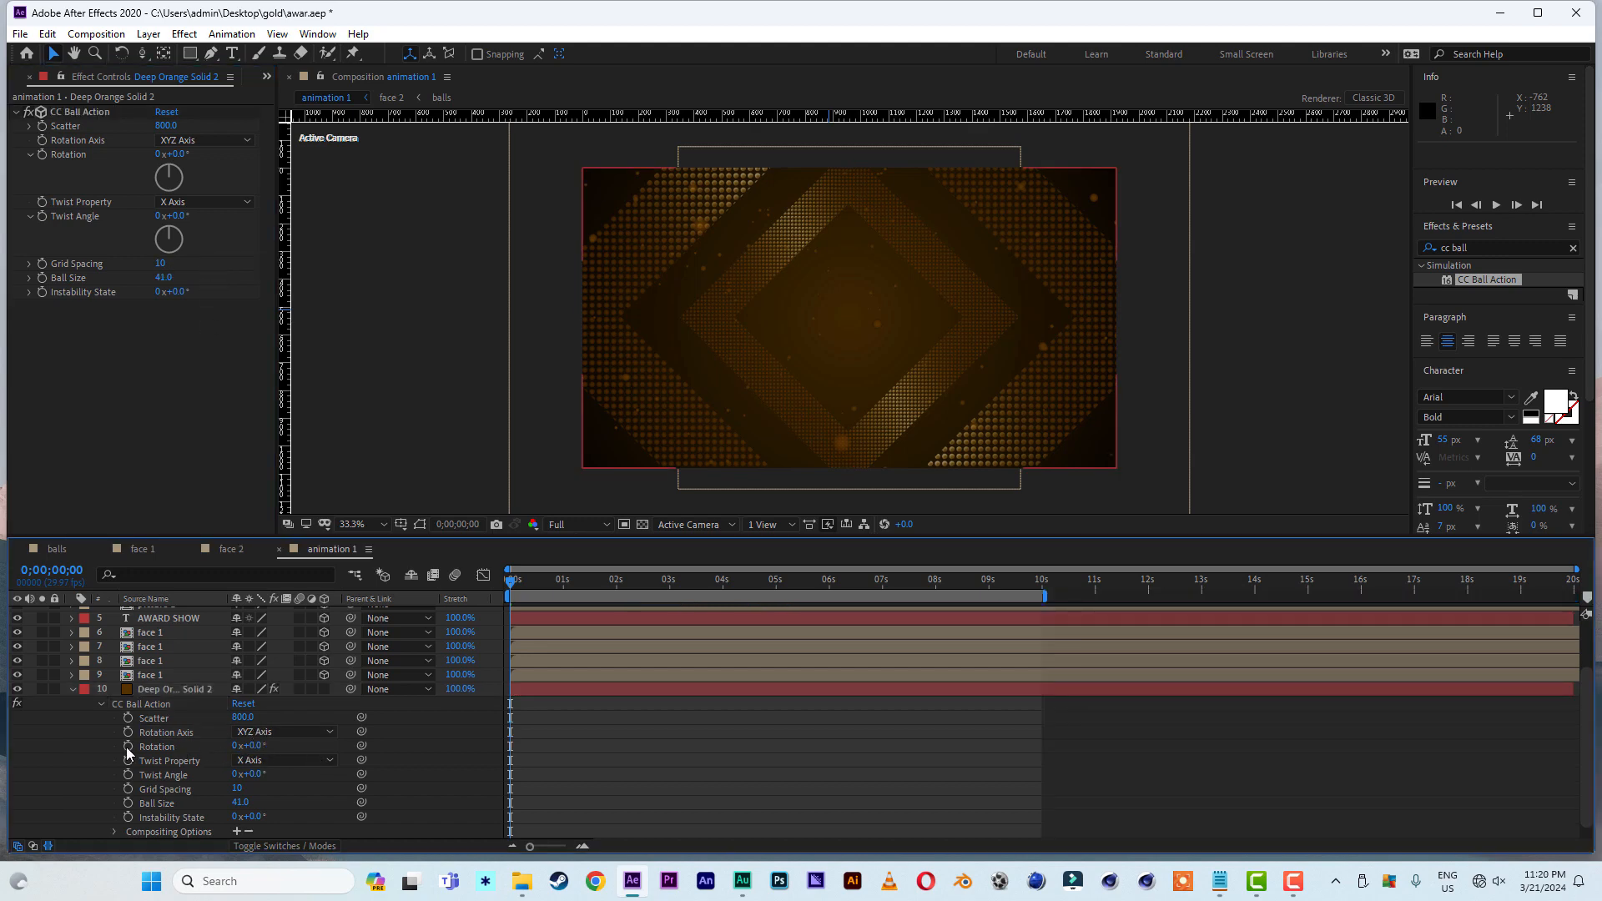
- Keyframe the CC Ball Action Rotation from 0° at the timeline start to one full revolution at 0;00;09;29 and preview it
click(128, 747)
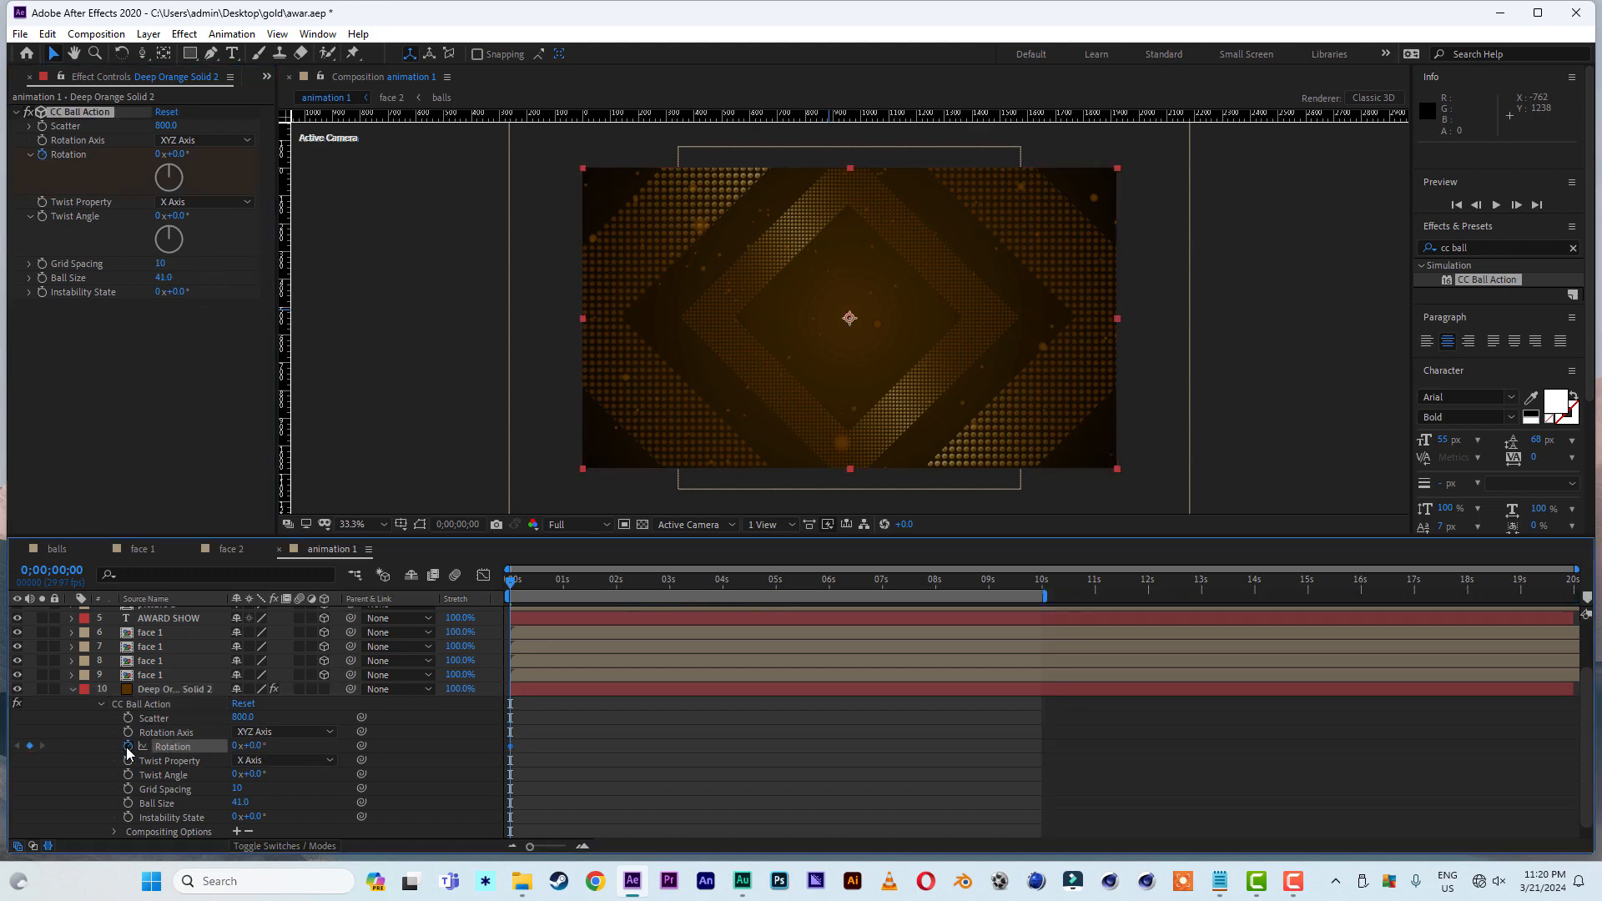
click(1041, 591)
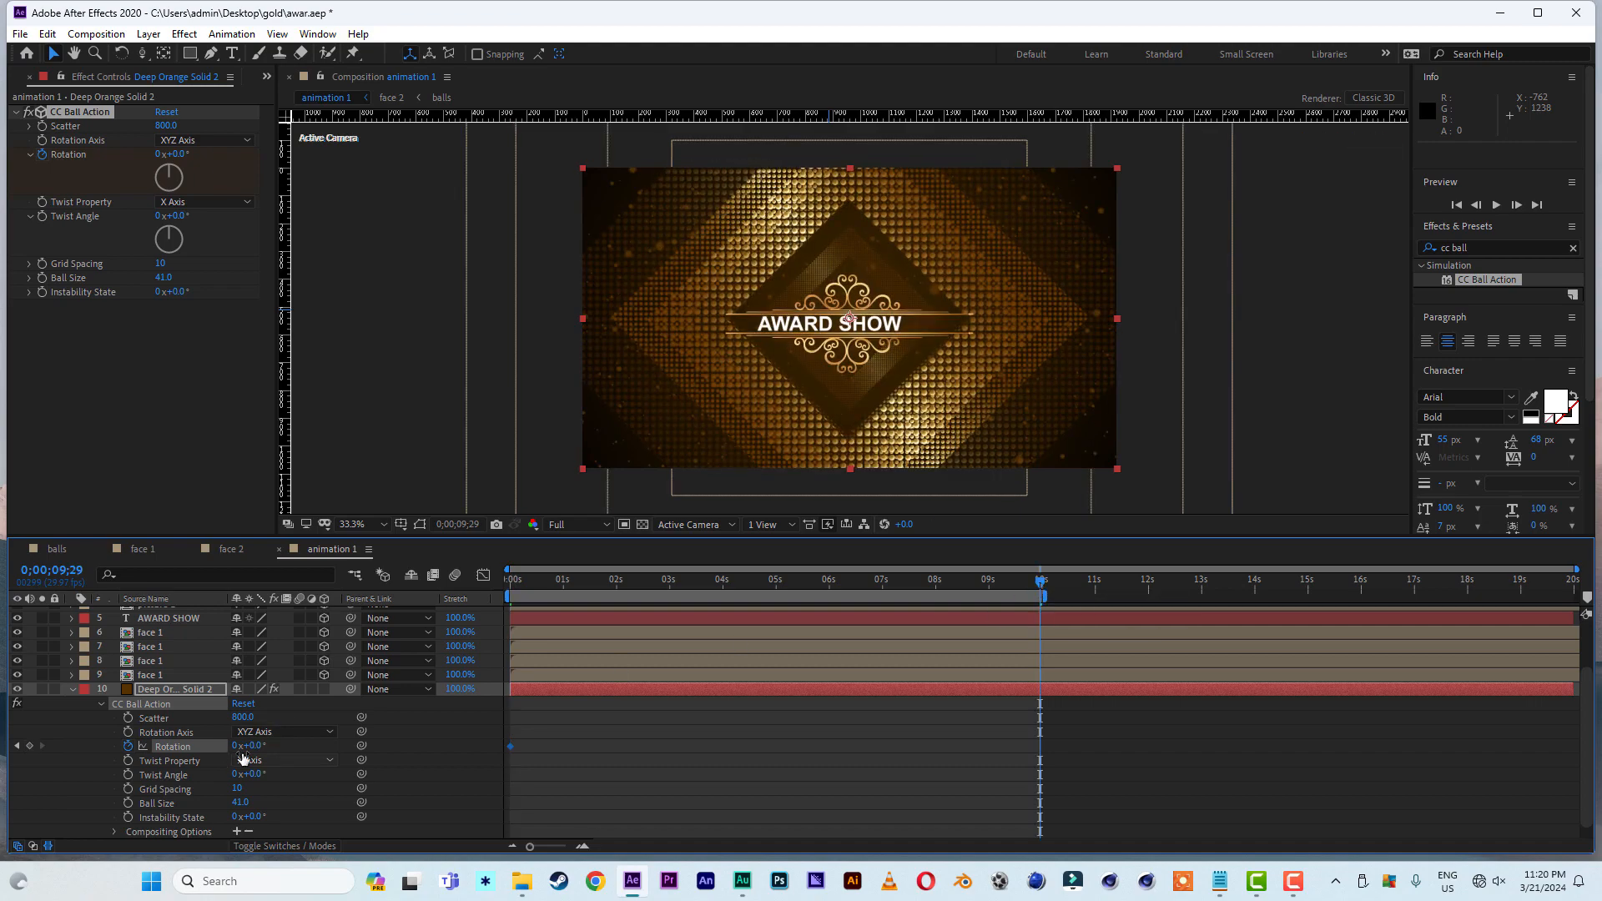
click(235, 746)
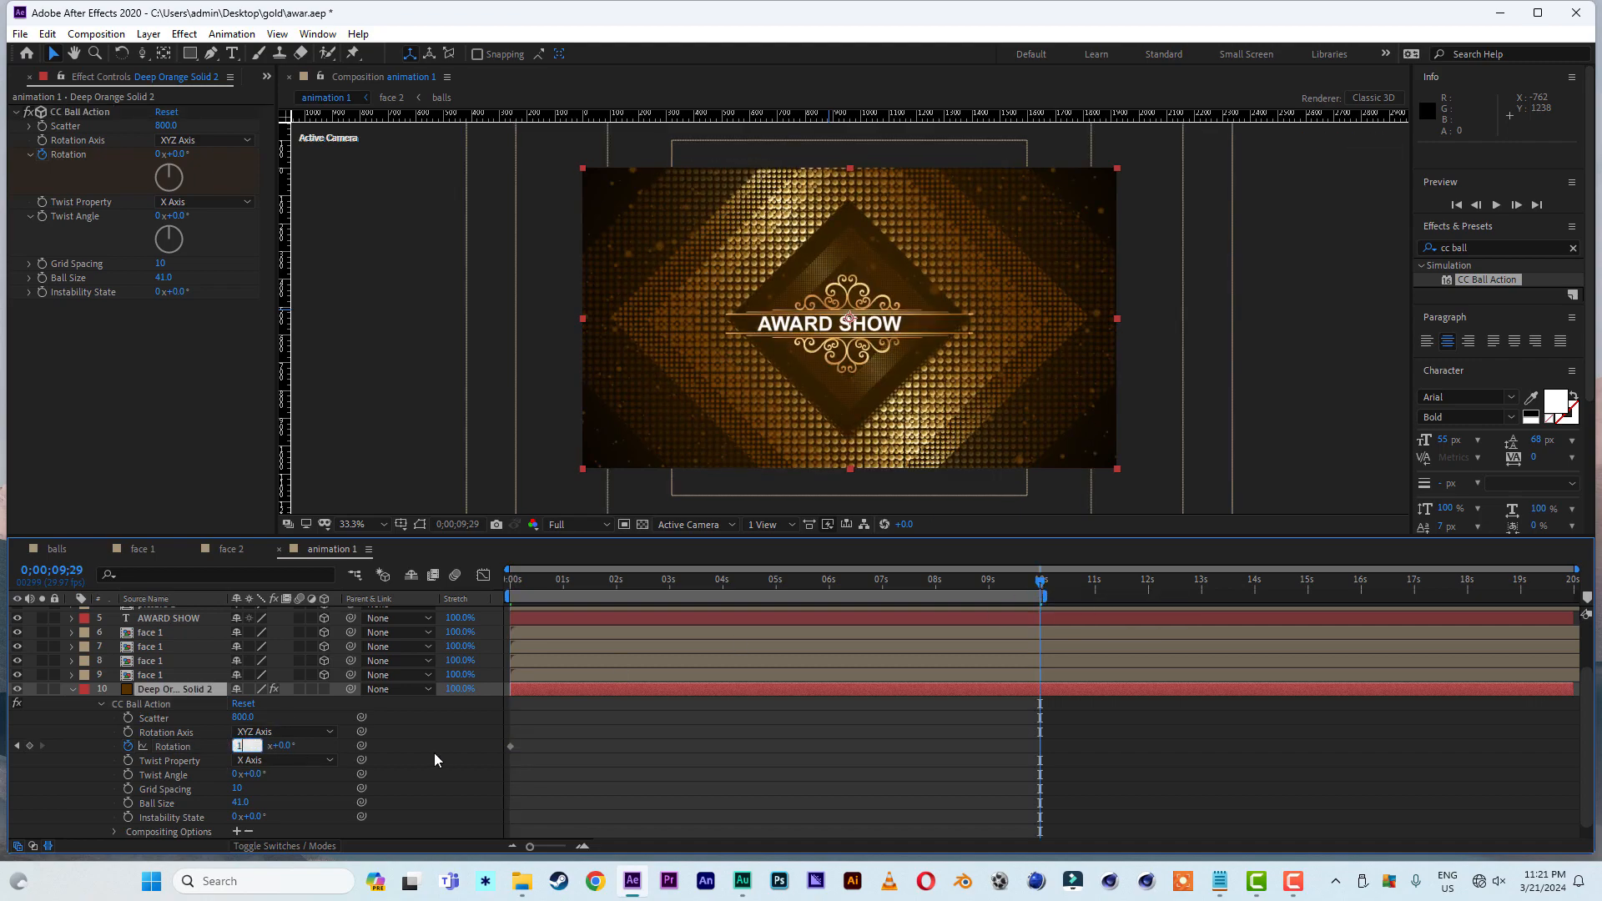
text(1)
key(Return)
key(Home)
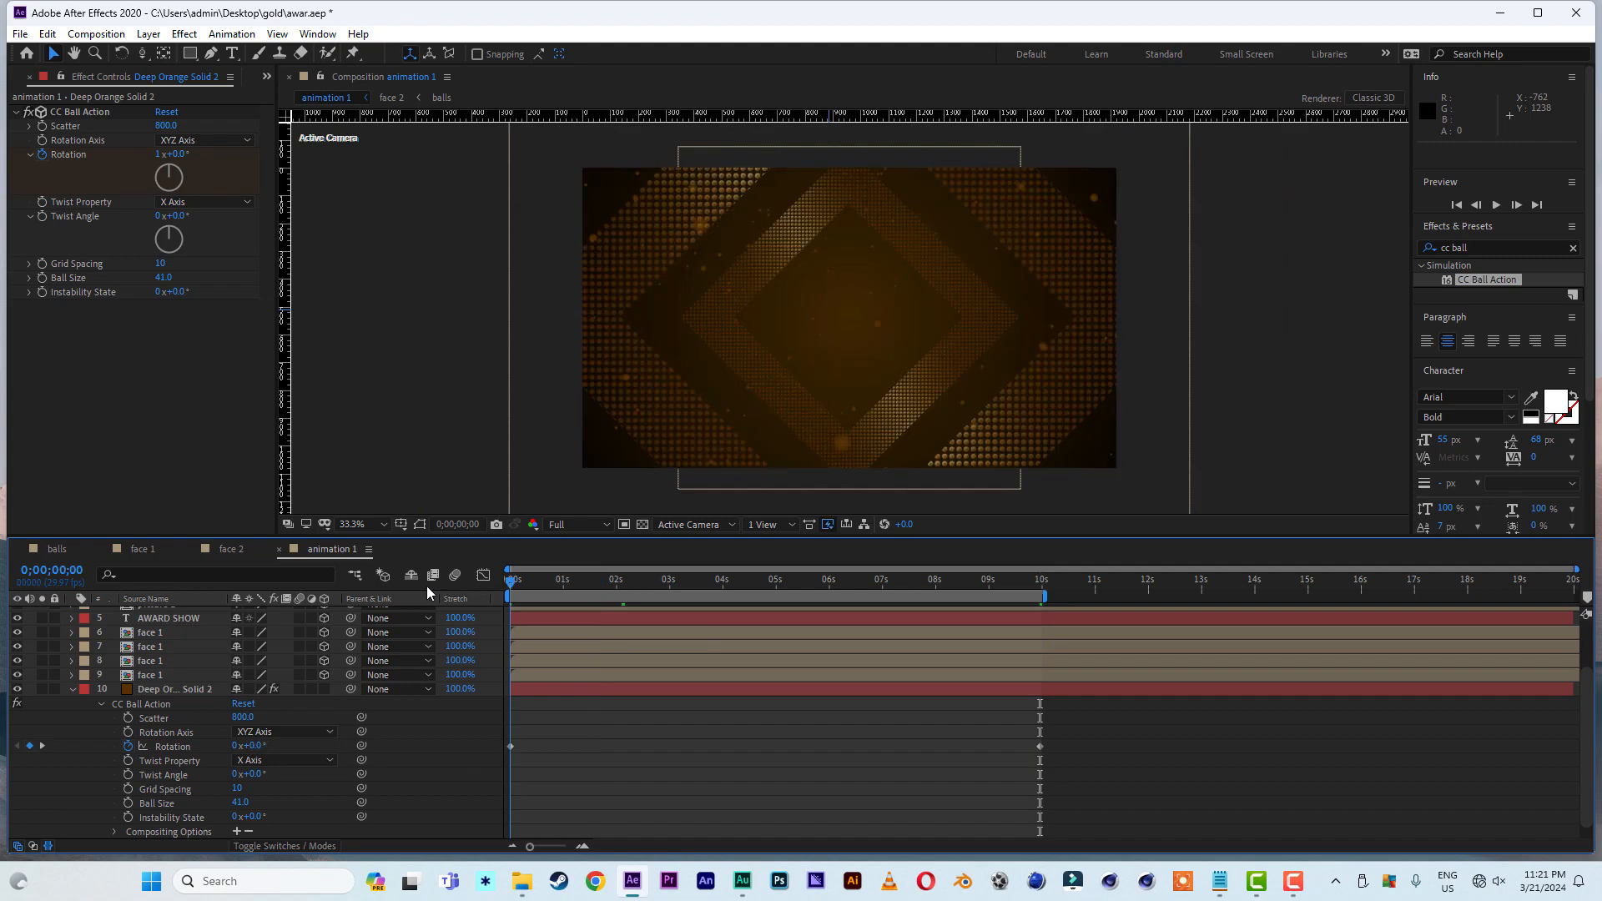
key(space)
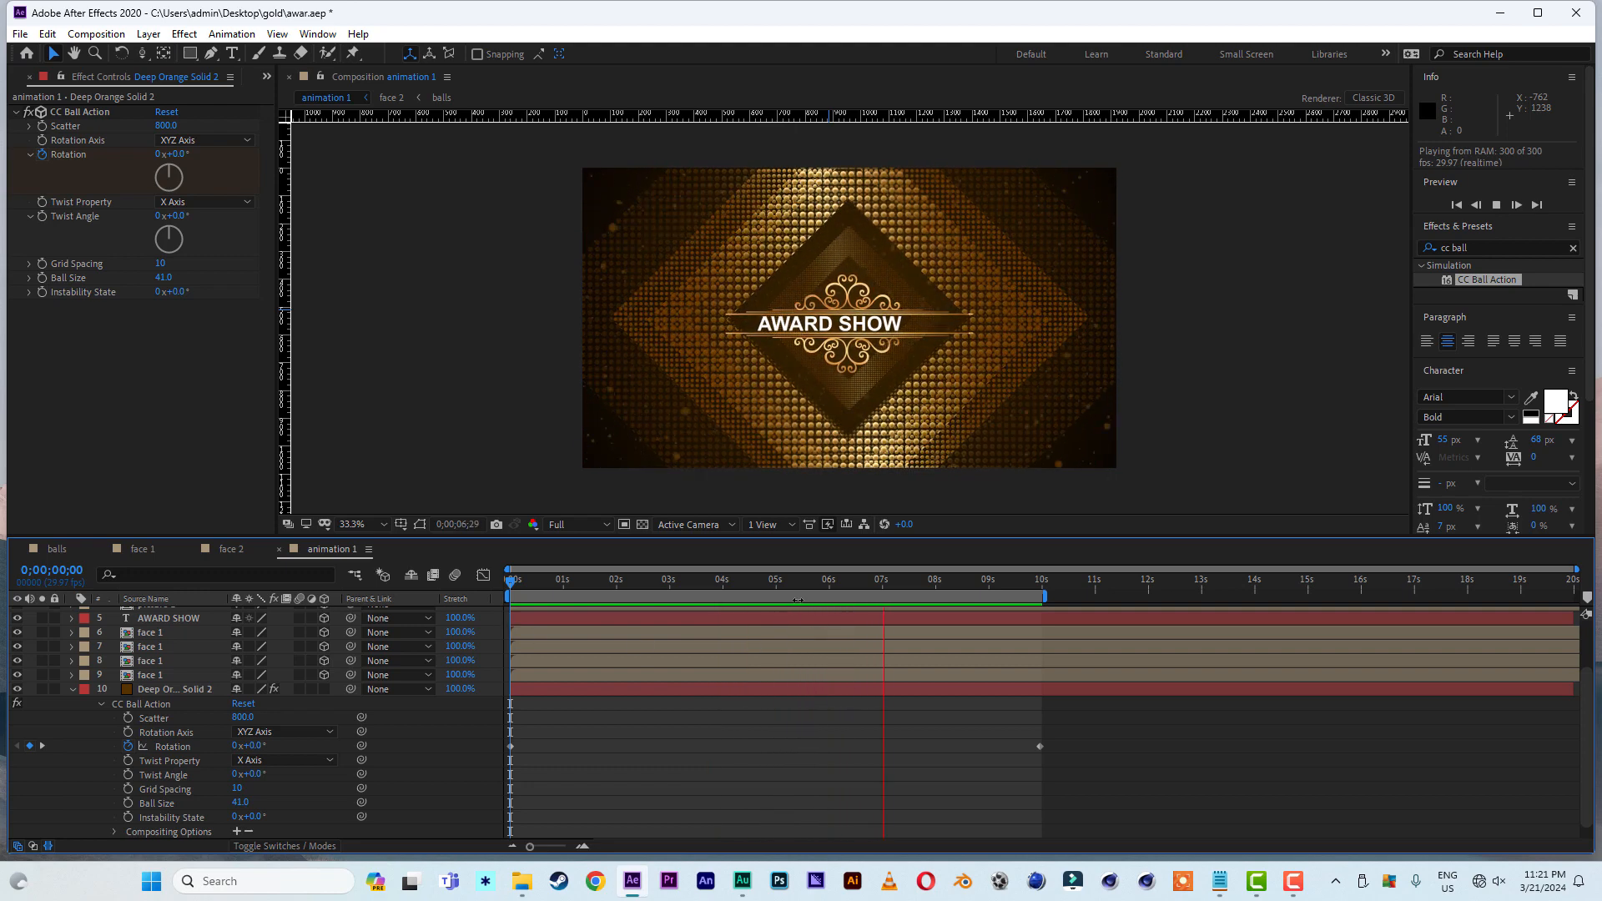
- Replace the end Rotation keyframe with a value of 180° at 0;00;09;28 and preview the animation from the start
click(1024, 582)
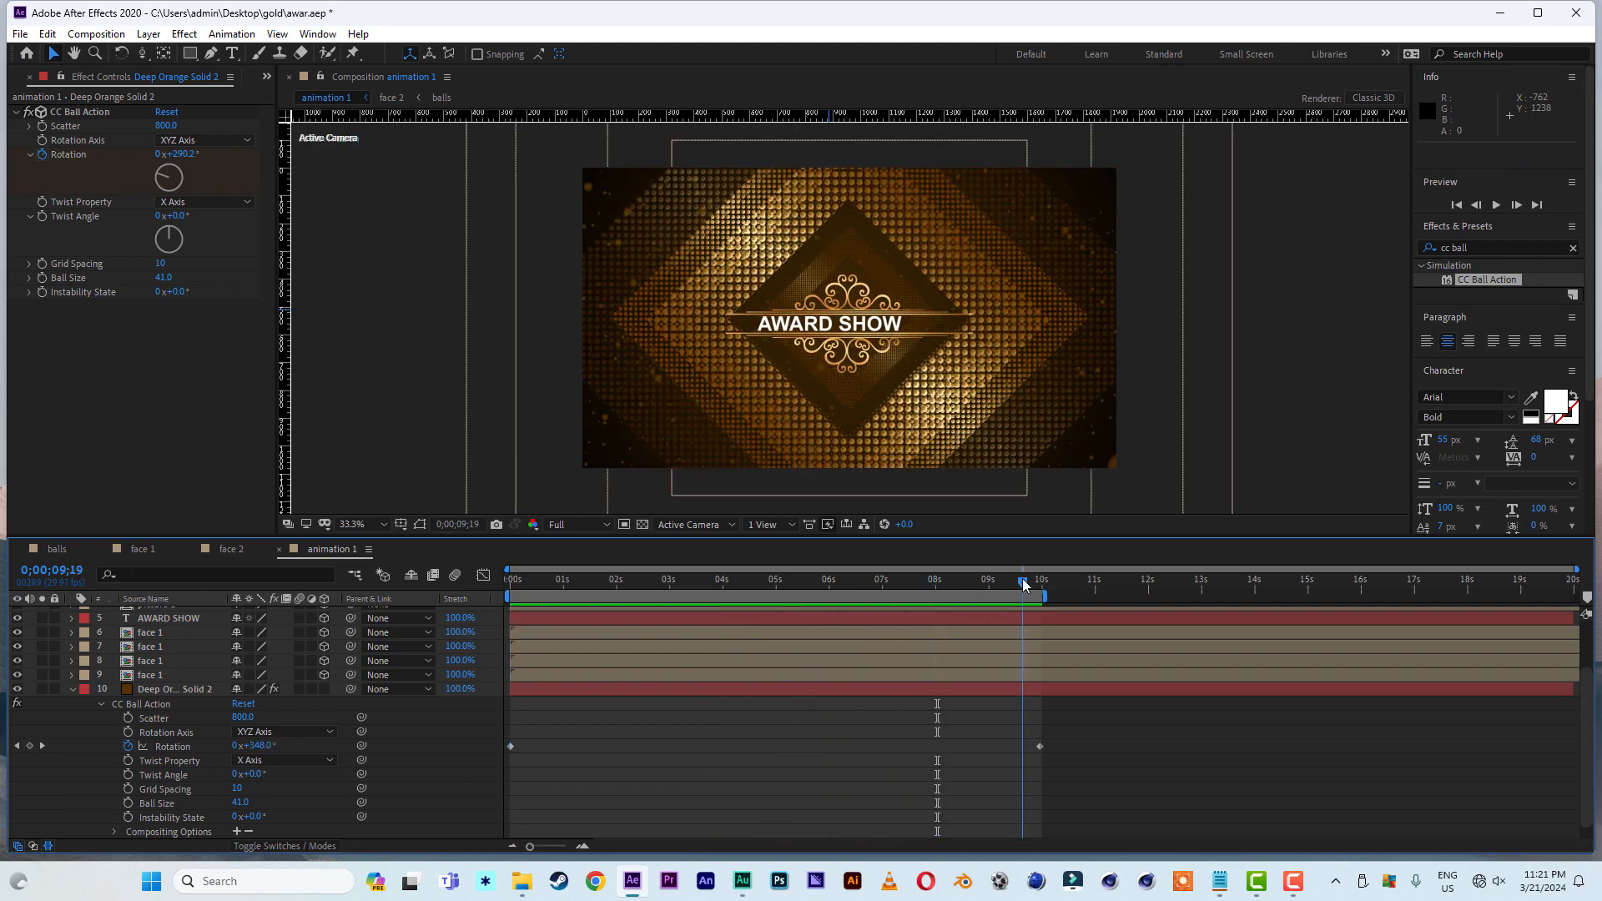
drag(1023, 582, 1040, 594)
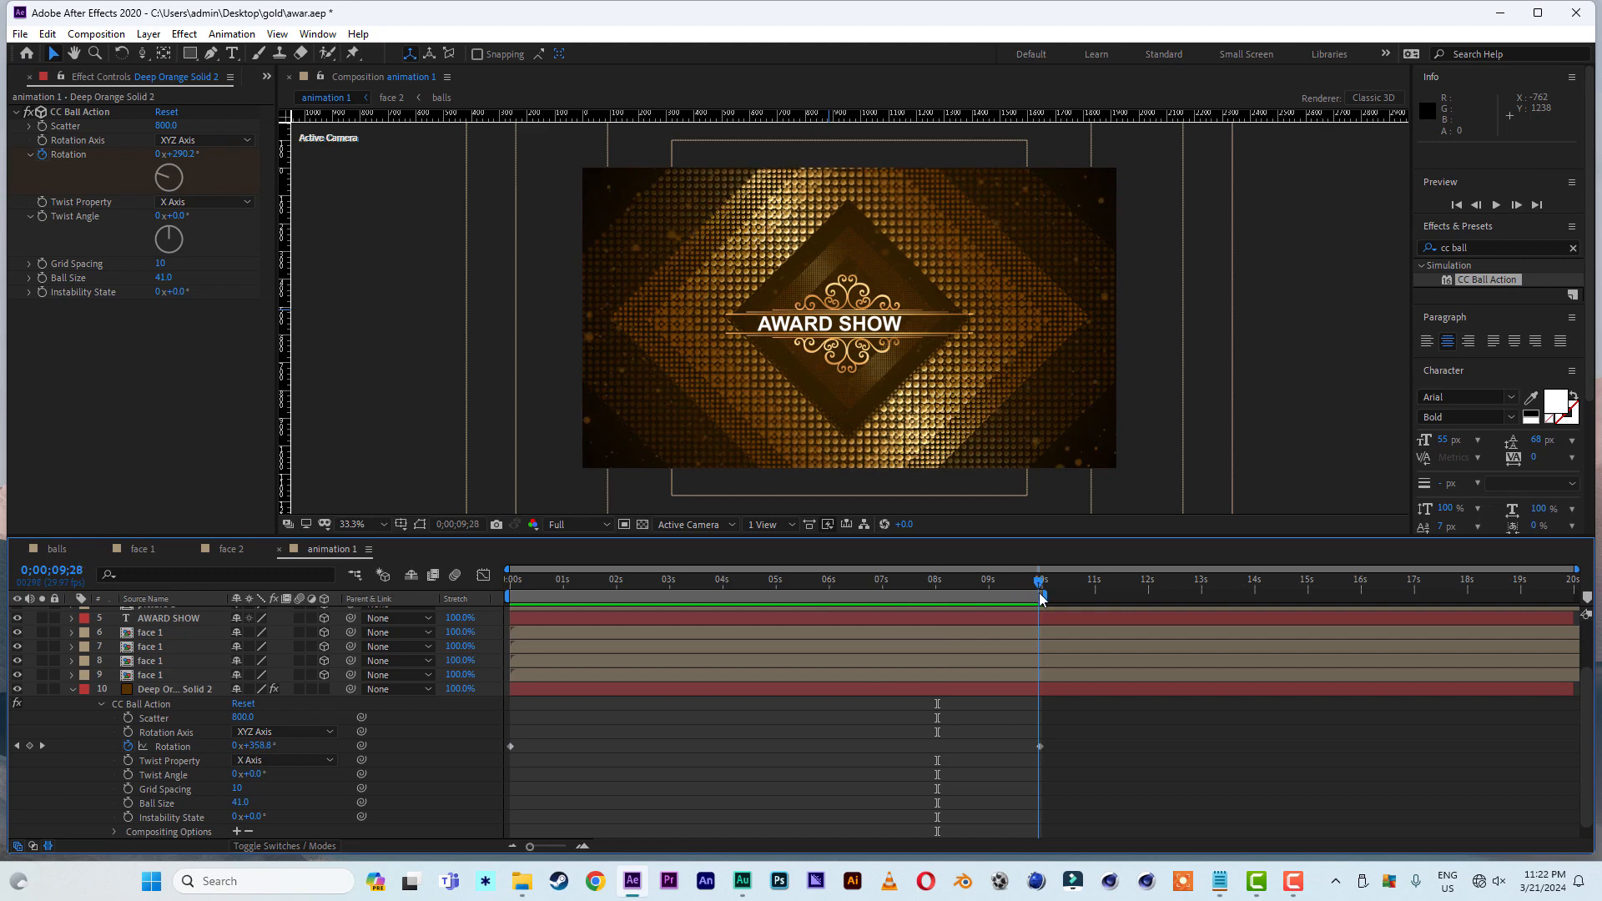
click(1039, 746)
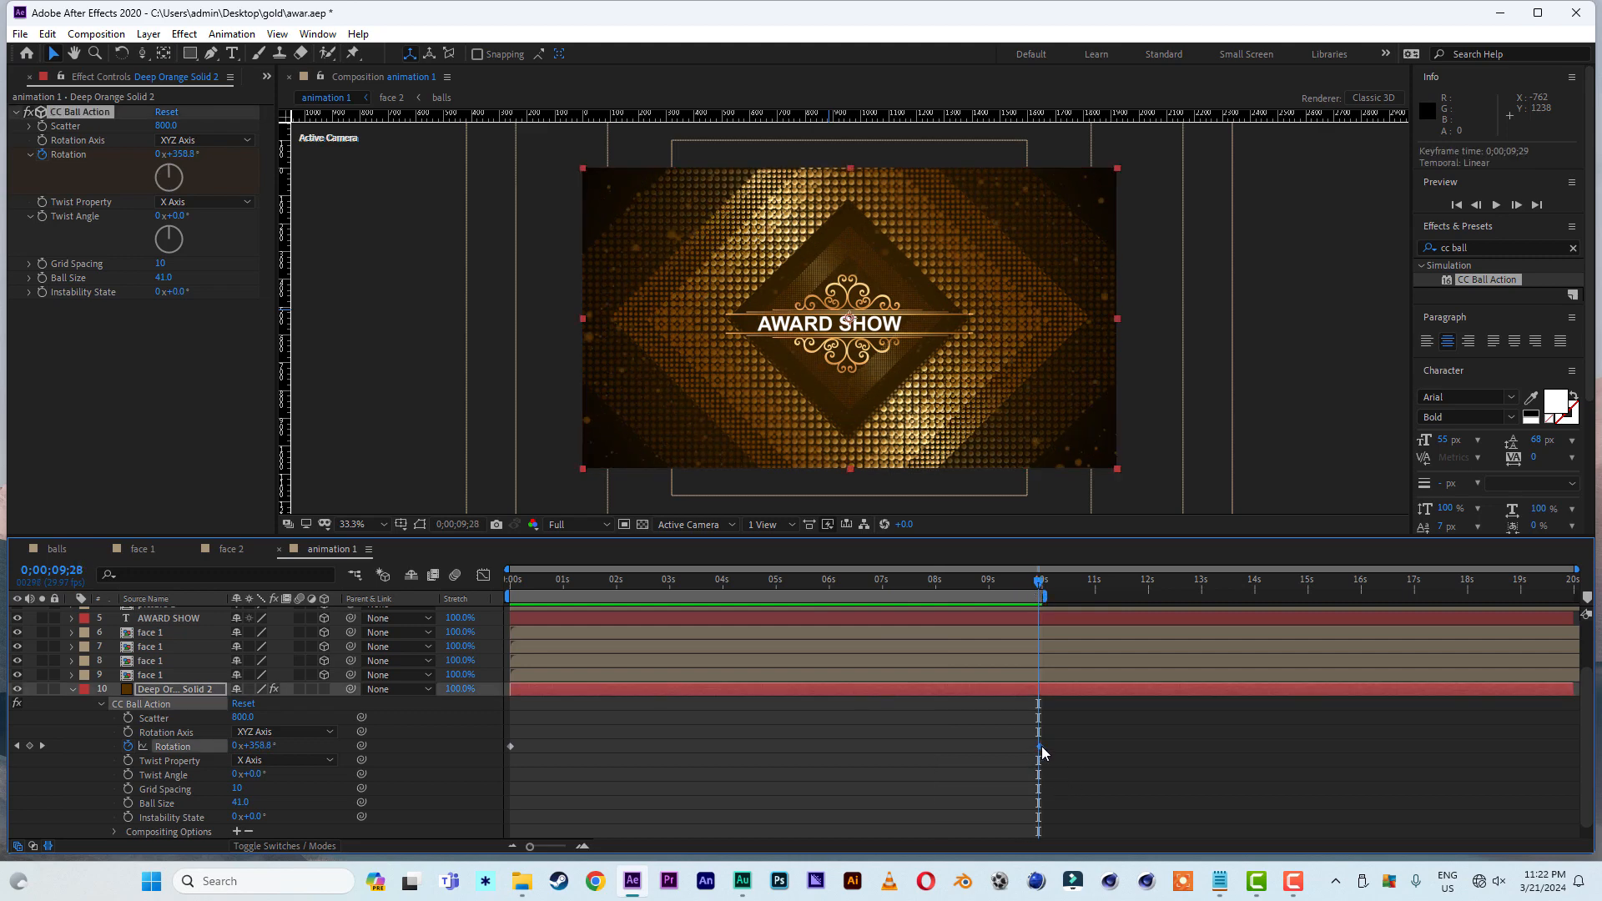
key(Delete)
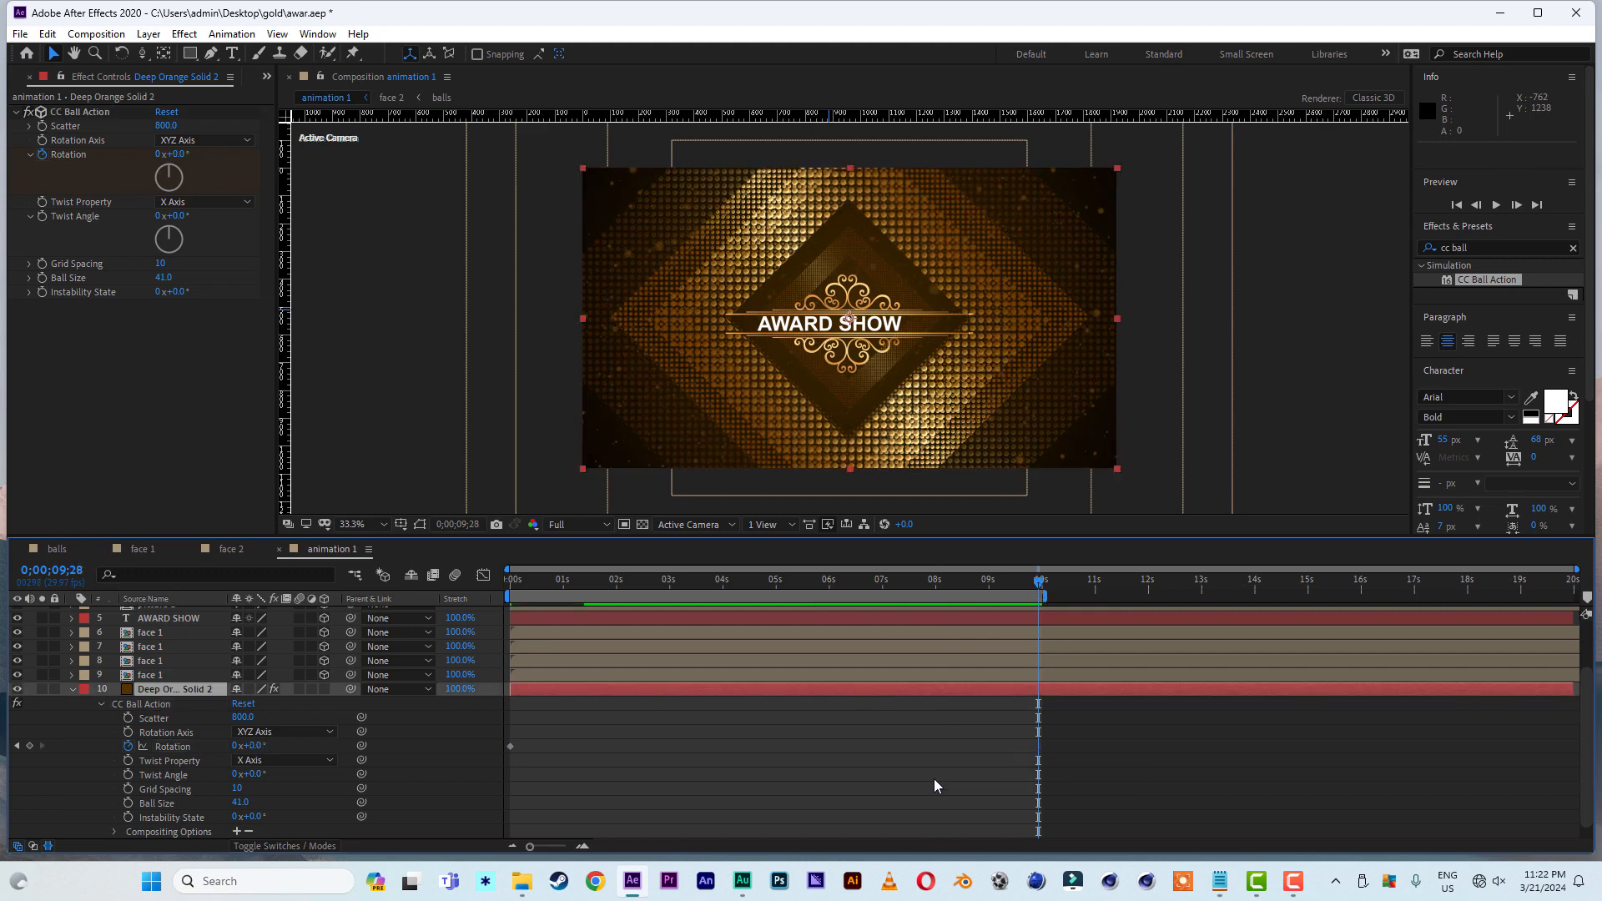
click(255, 746)
click(559, 717)
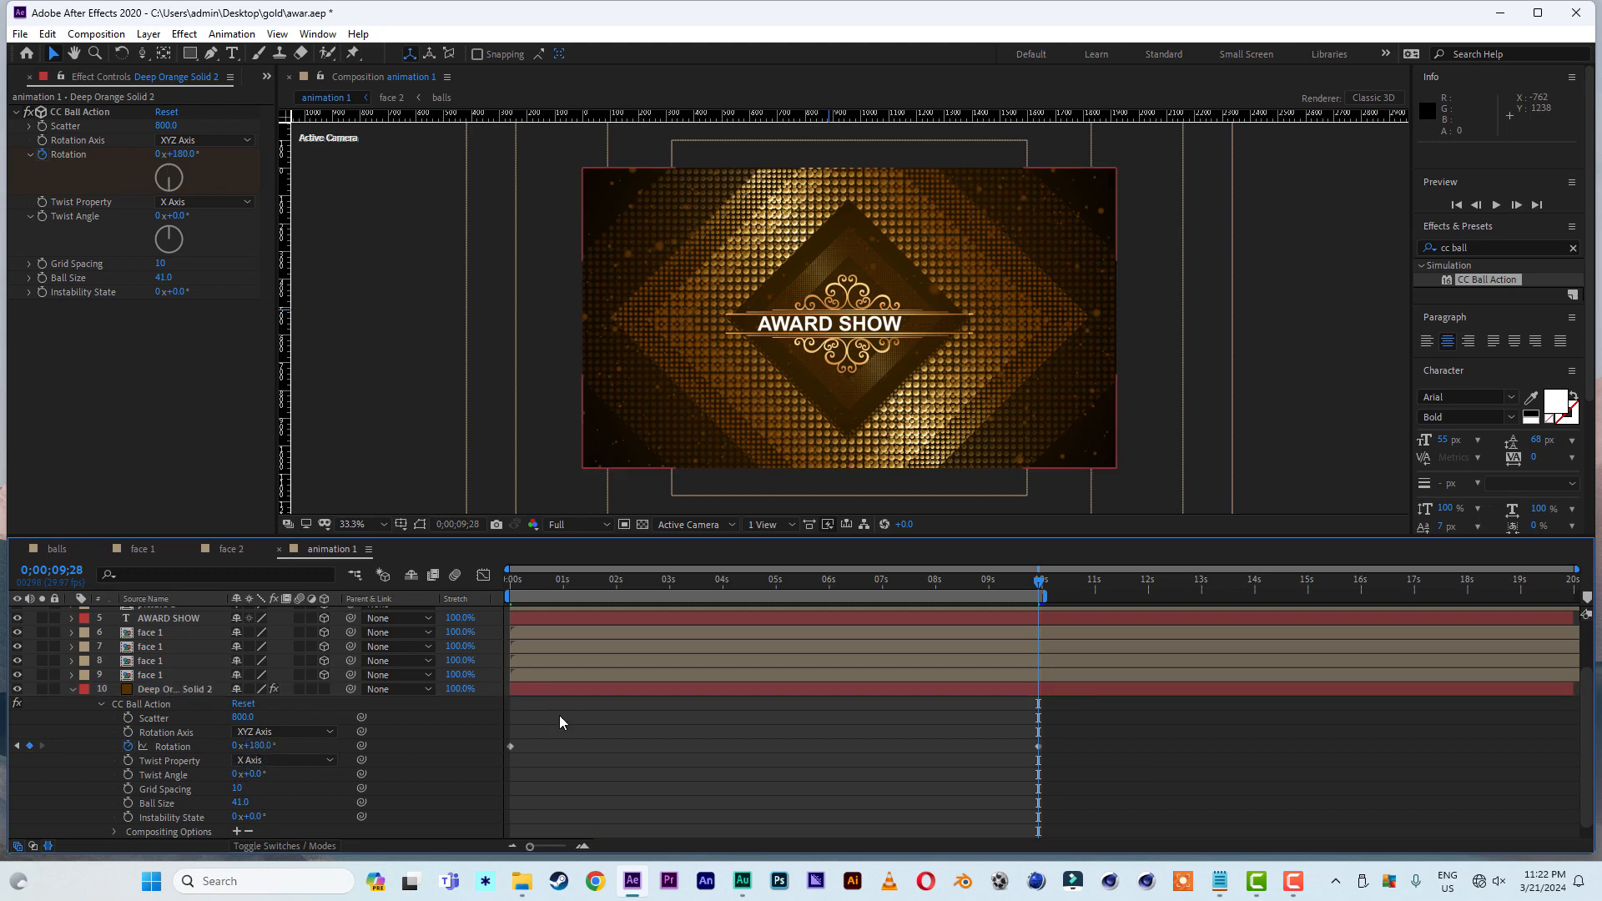
drag(564, 586, 463, 582)
key(space)
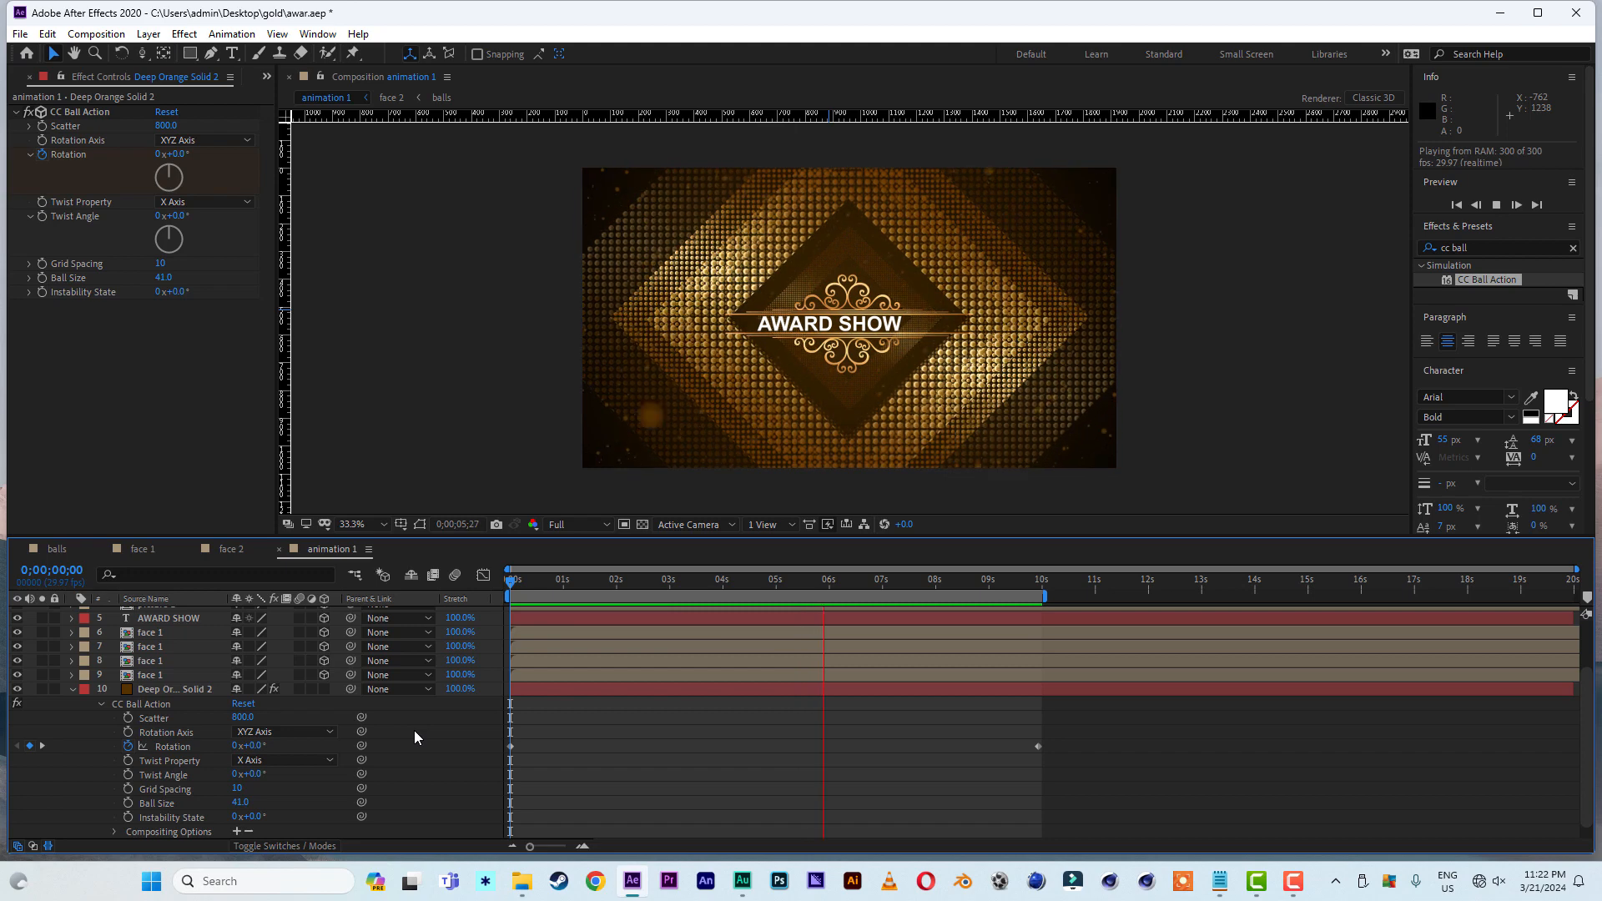
click(680, 584)
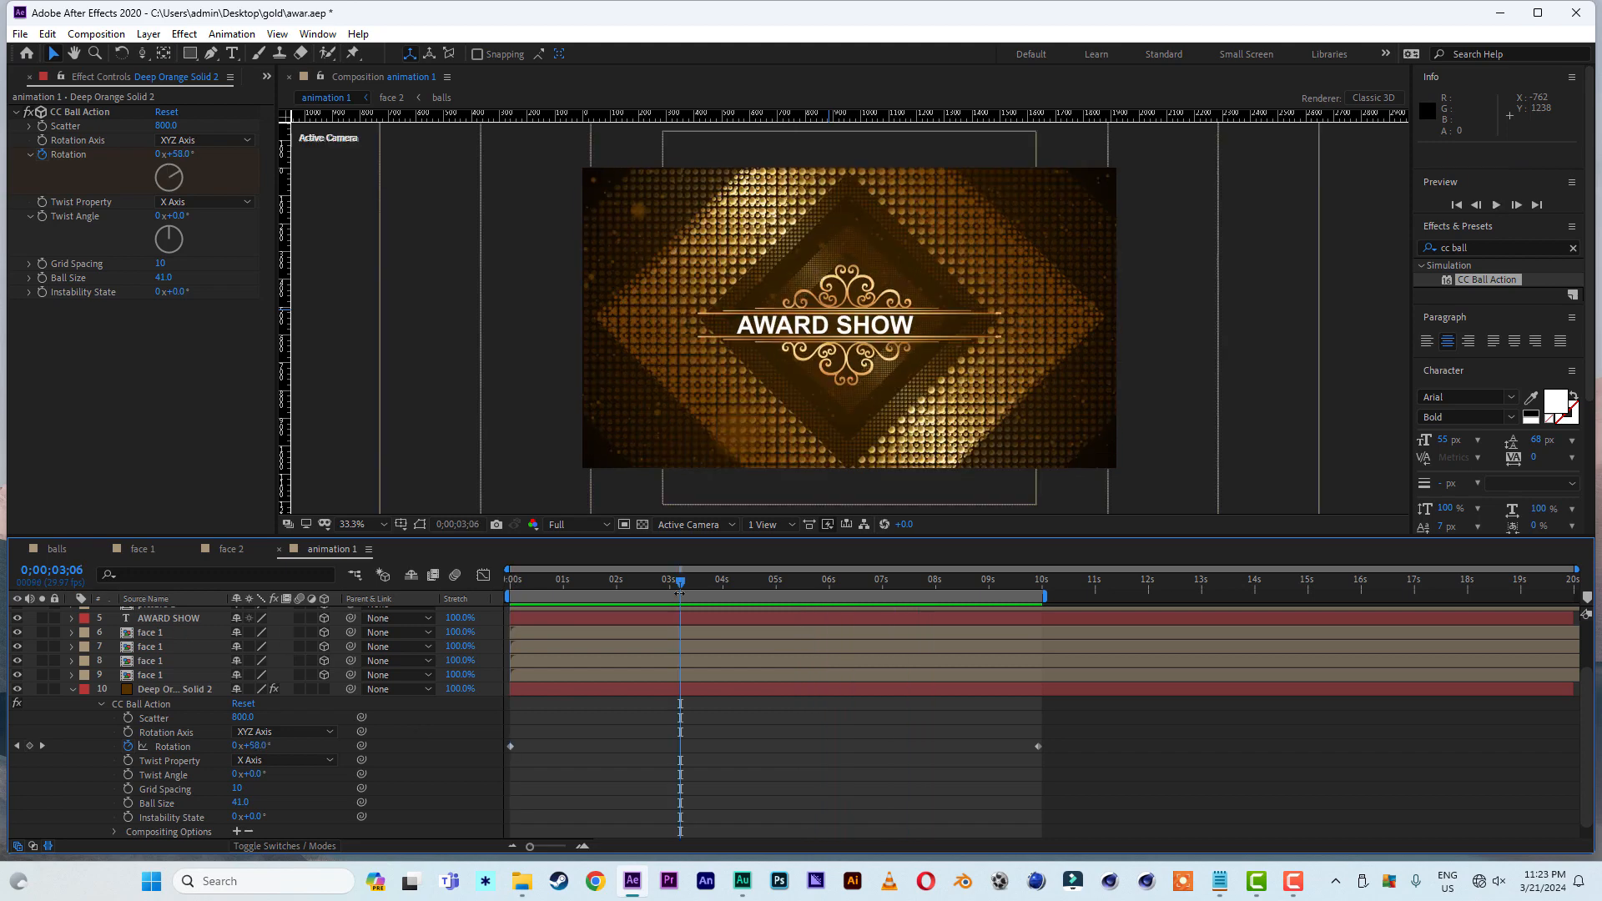
- Duplicate the animation 1 composition, open the copy and collapse the dark brown solid's properties
click(267, 76)
click(285, 97)
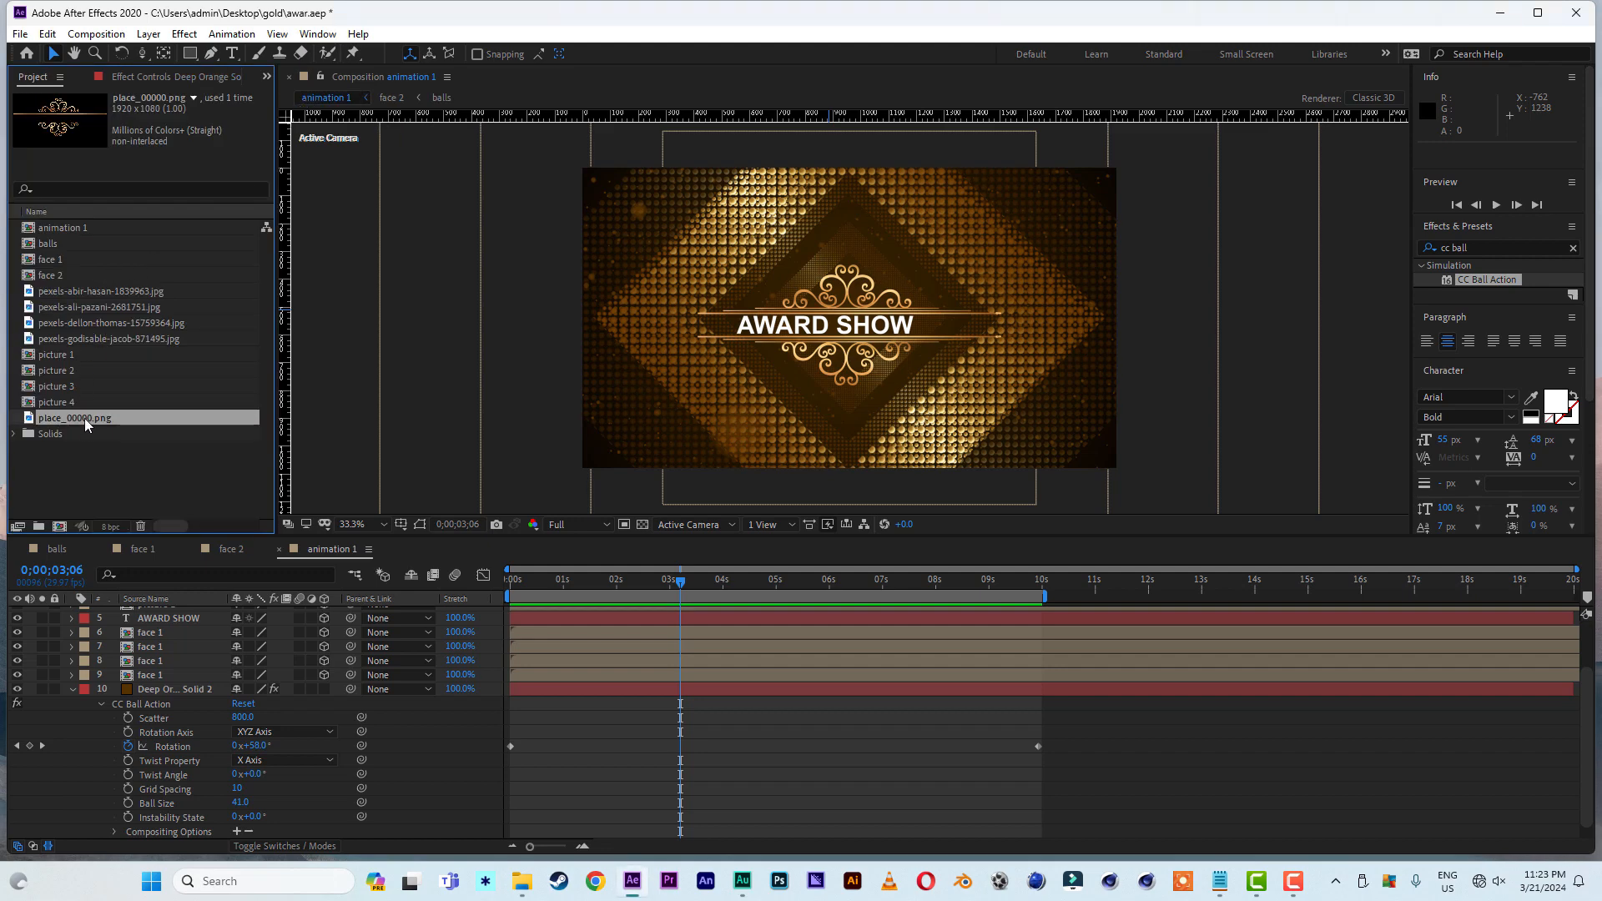
click(83, 229)
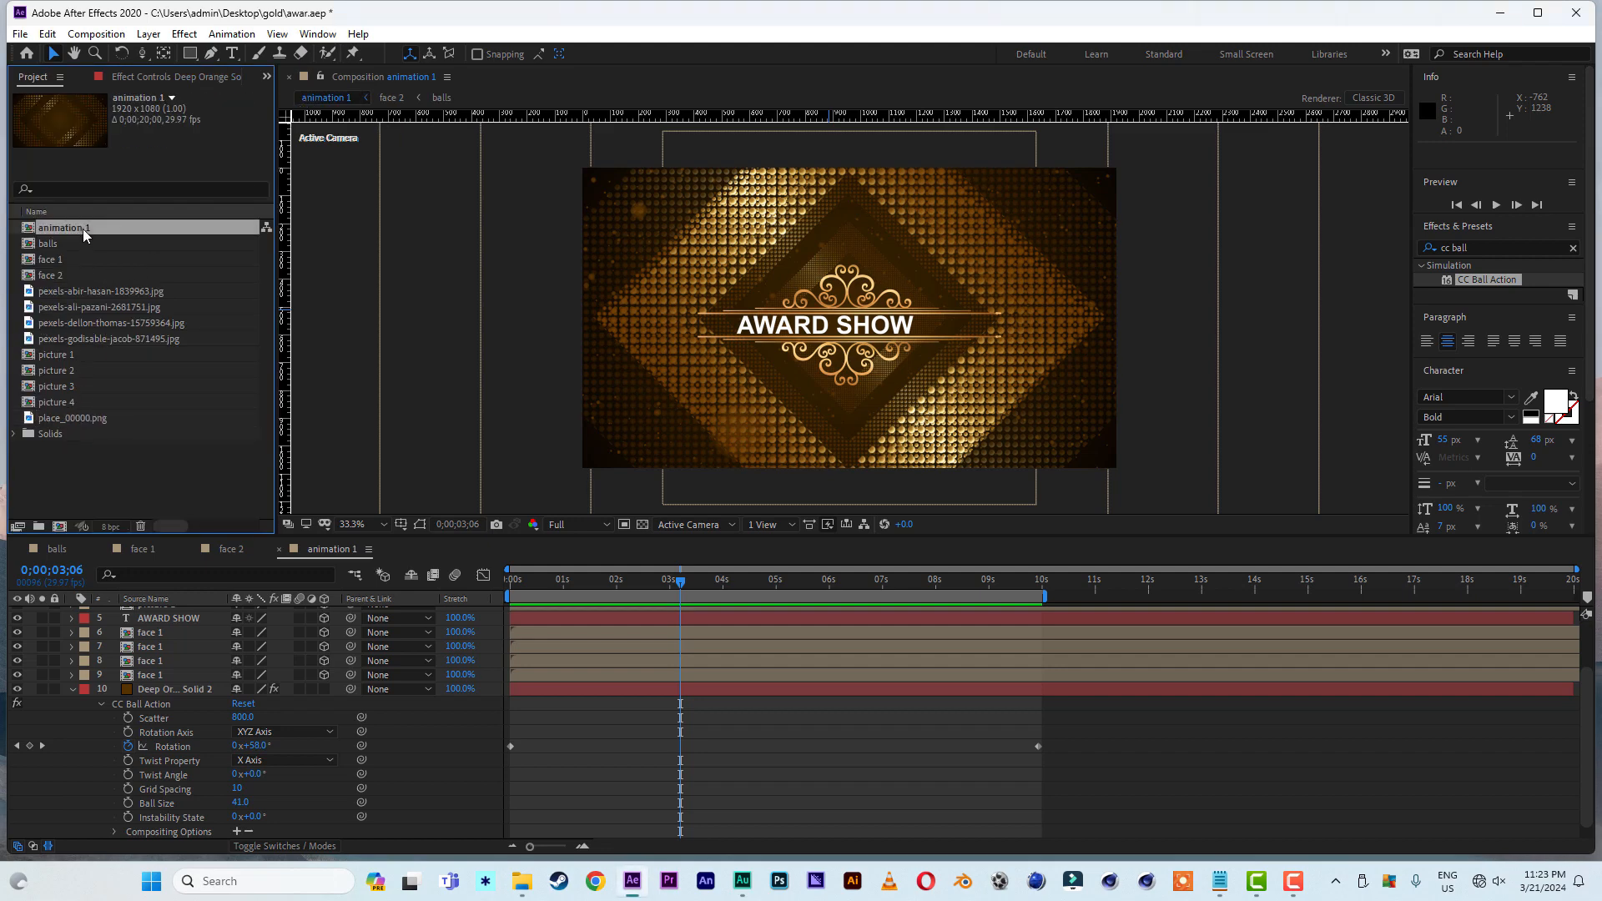
key(ctrl+d)
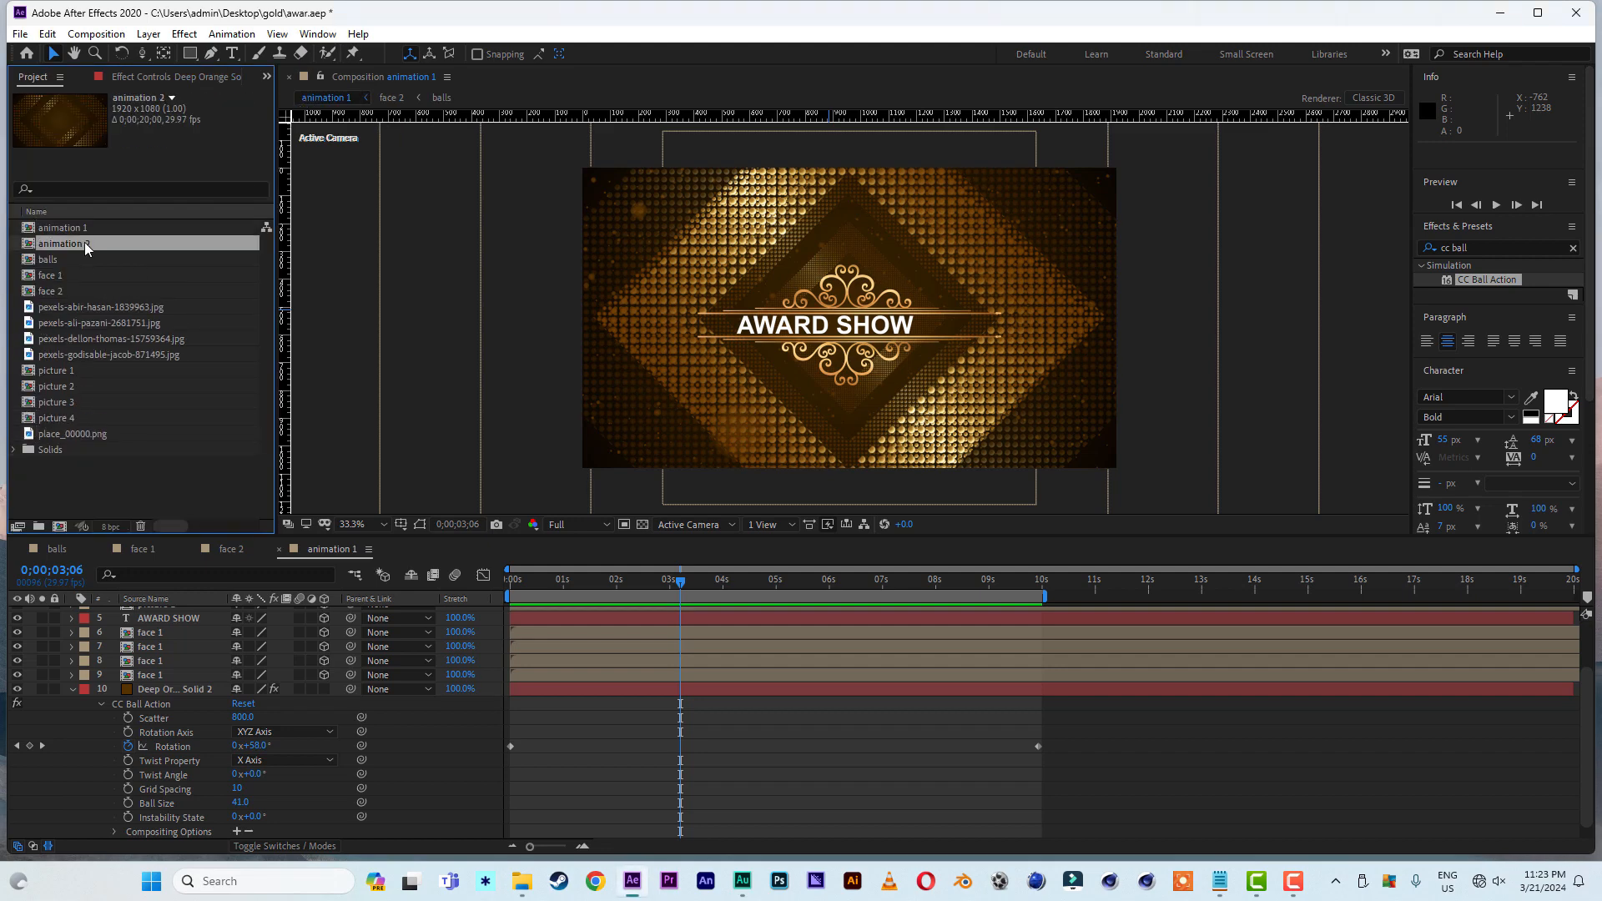
double_click(86, 246)
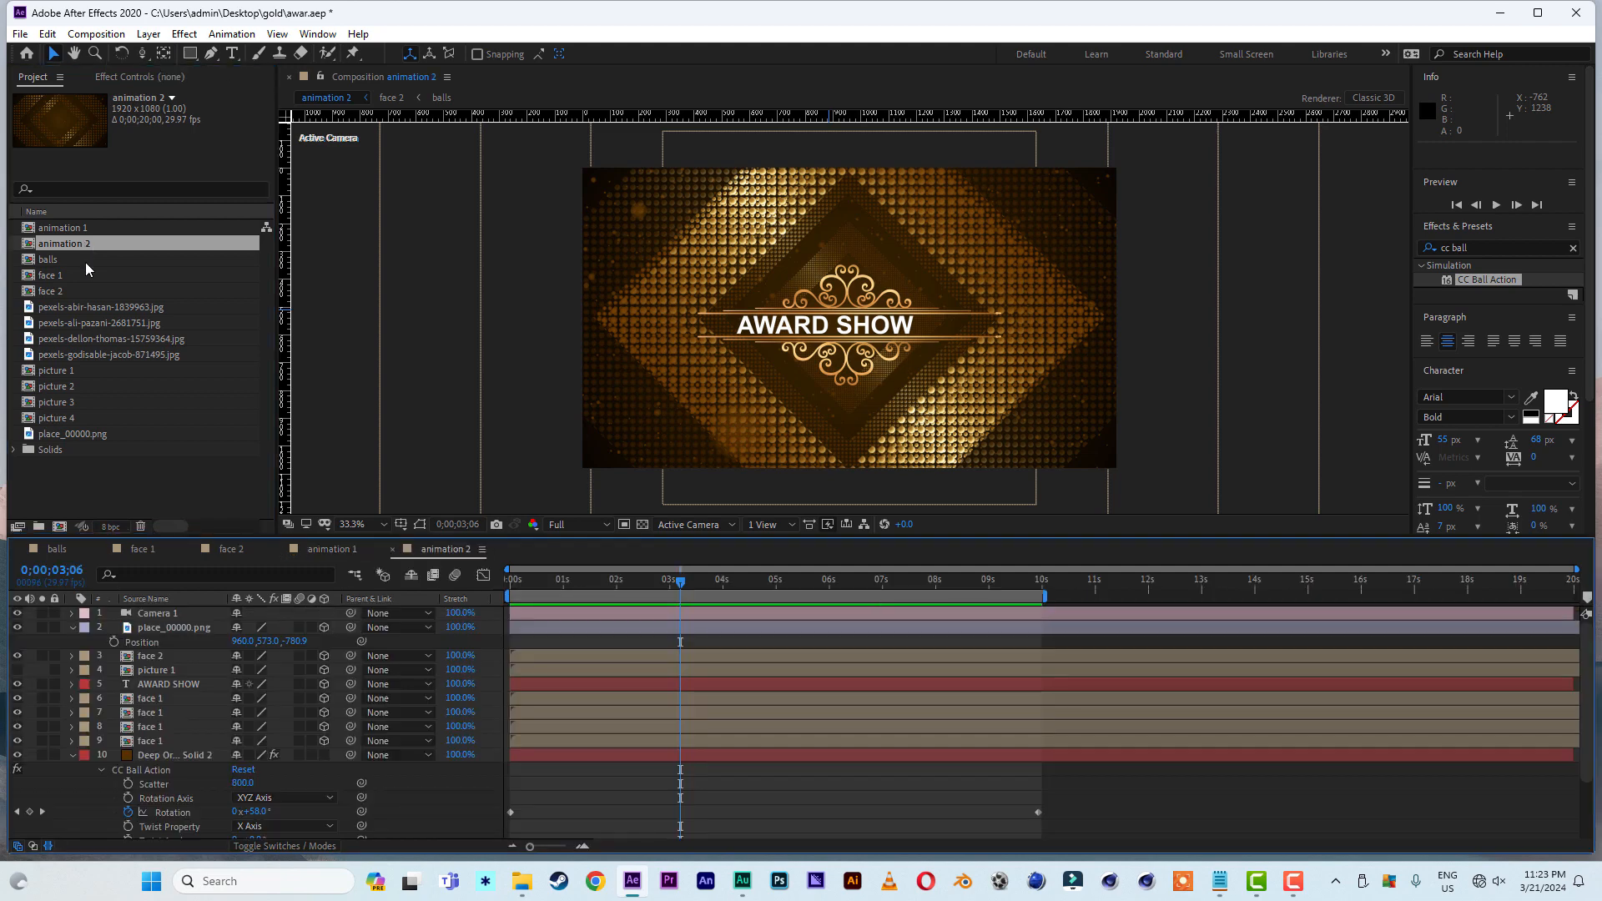
click(72, 755)
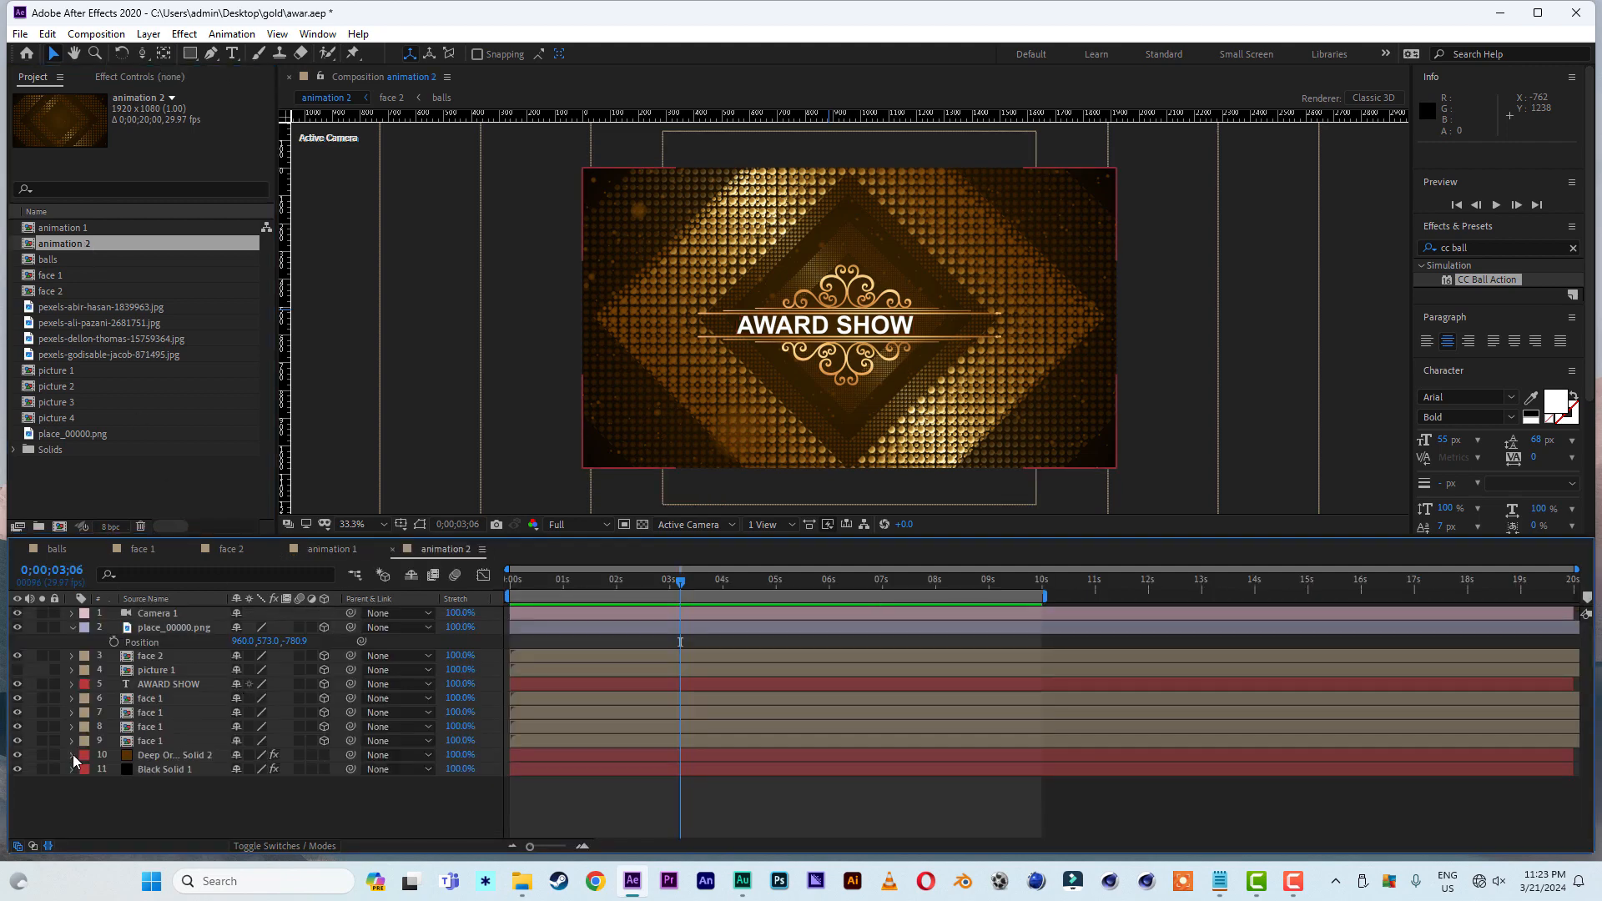
- Hide the place_00000.png and AWARD SHOW layers, make picture 1 visible and preview the composition from the start
click(174, 631)
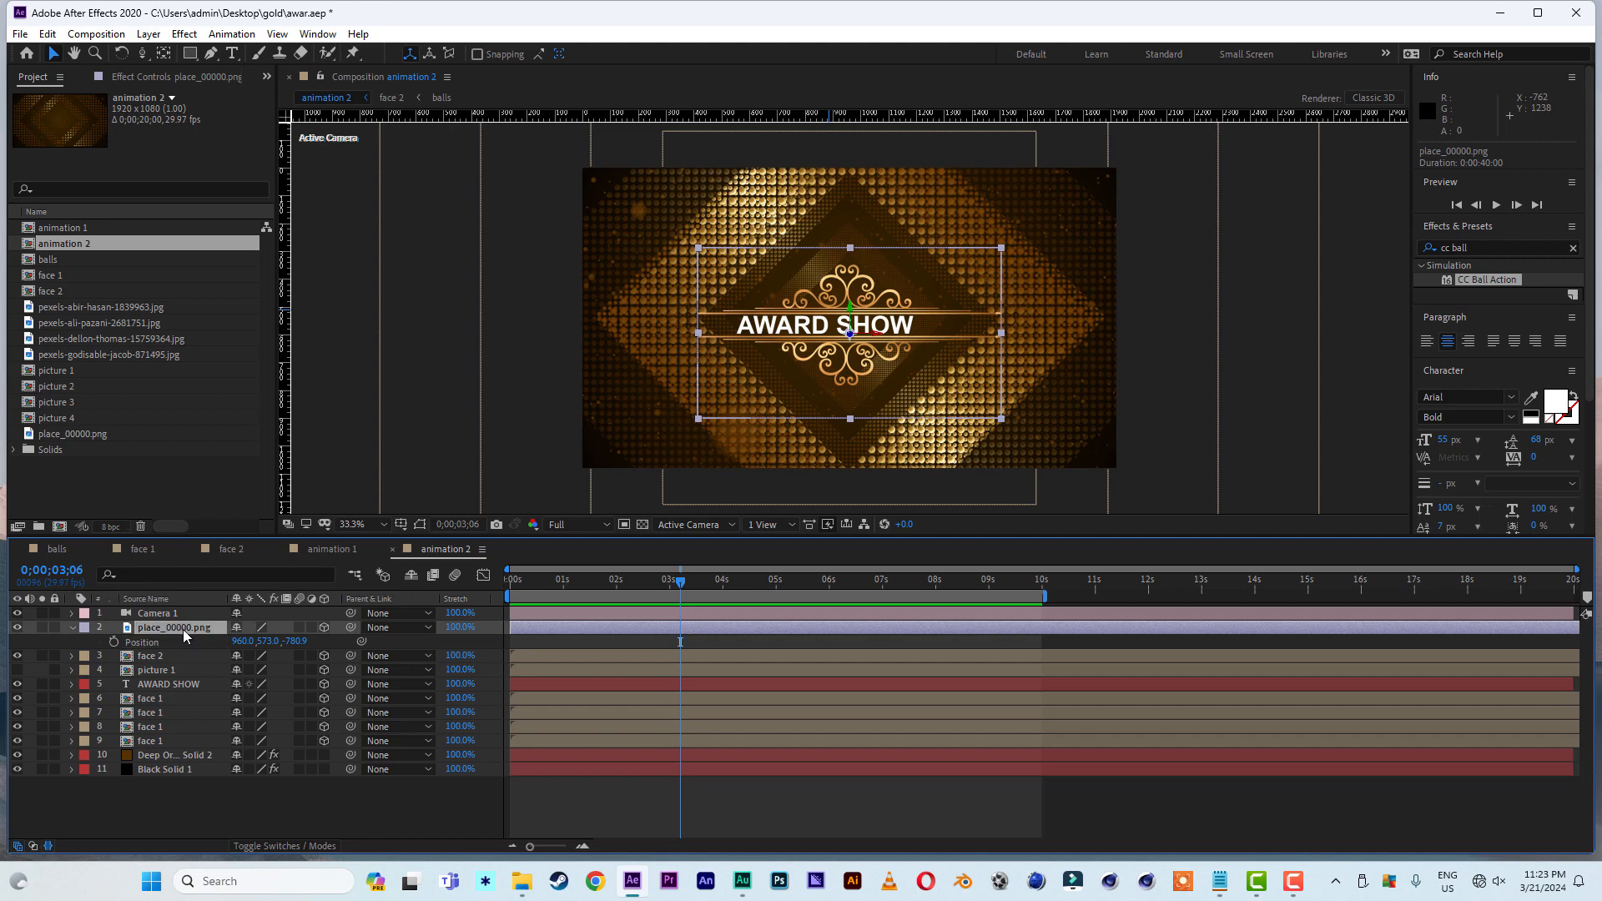
click(18, 629)
click(18, 686)
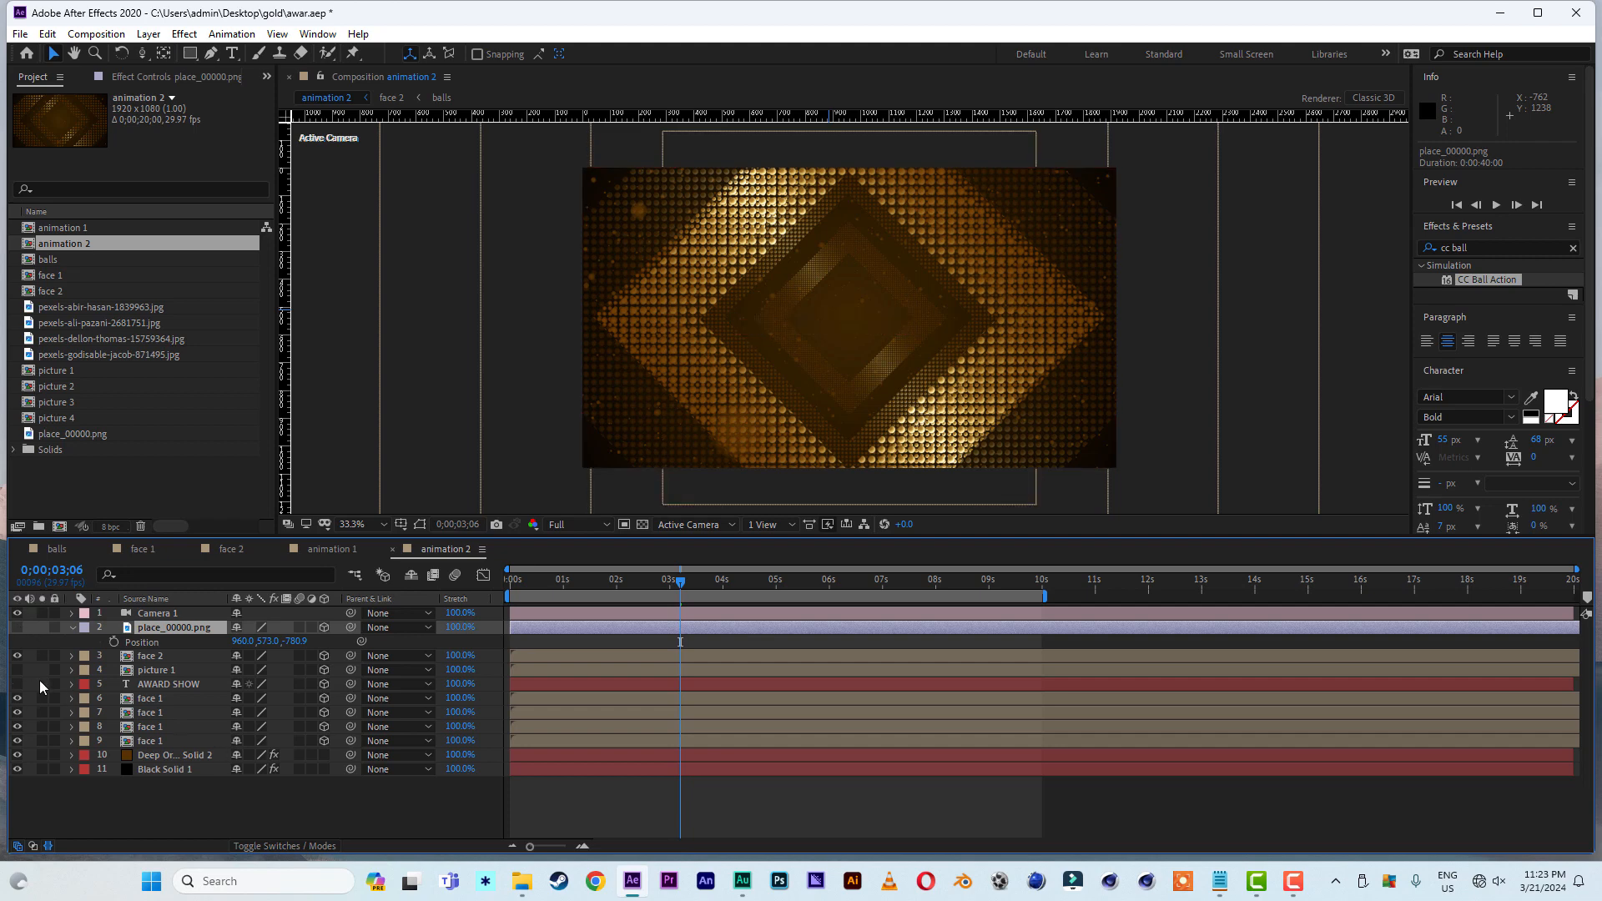
click(17, 671)
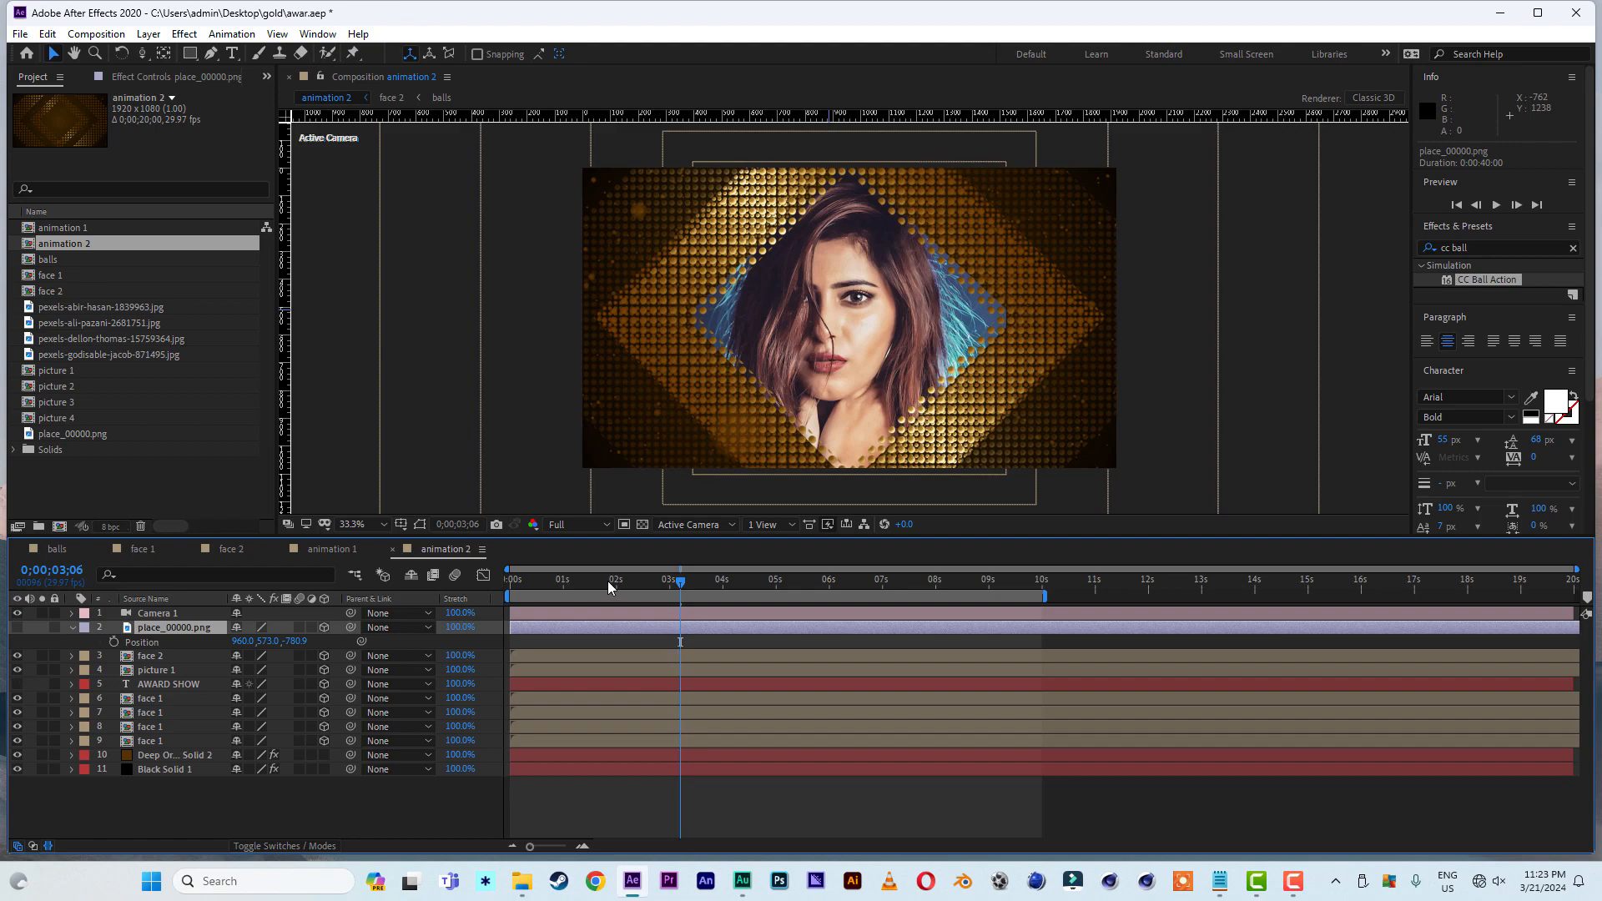
drag(608, 581, 458, 583)
key(space)
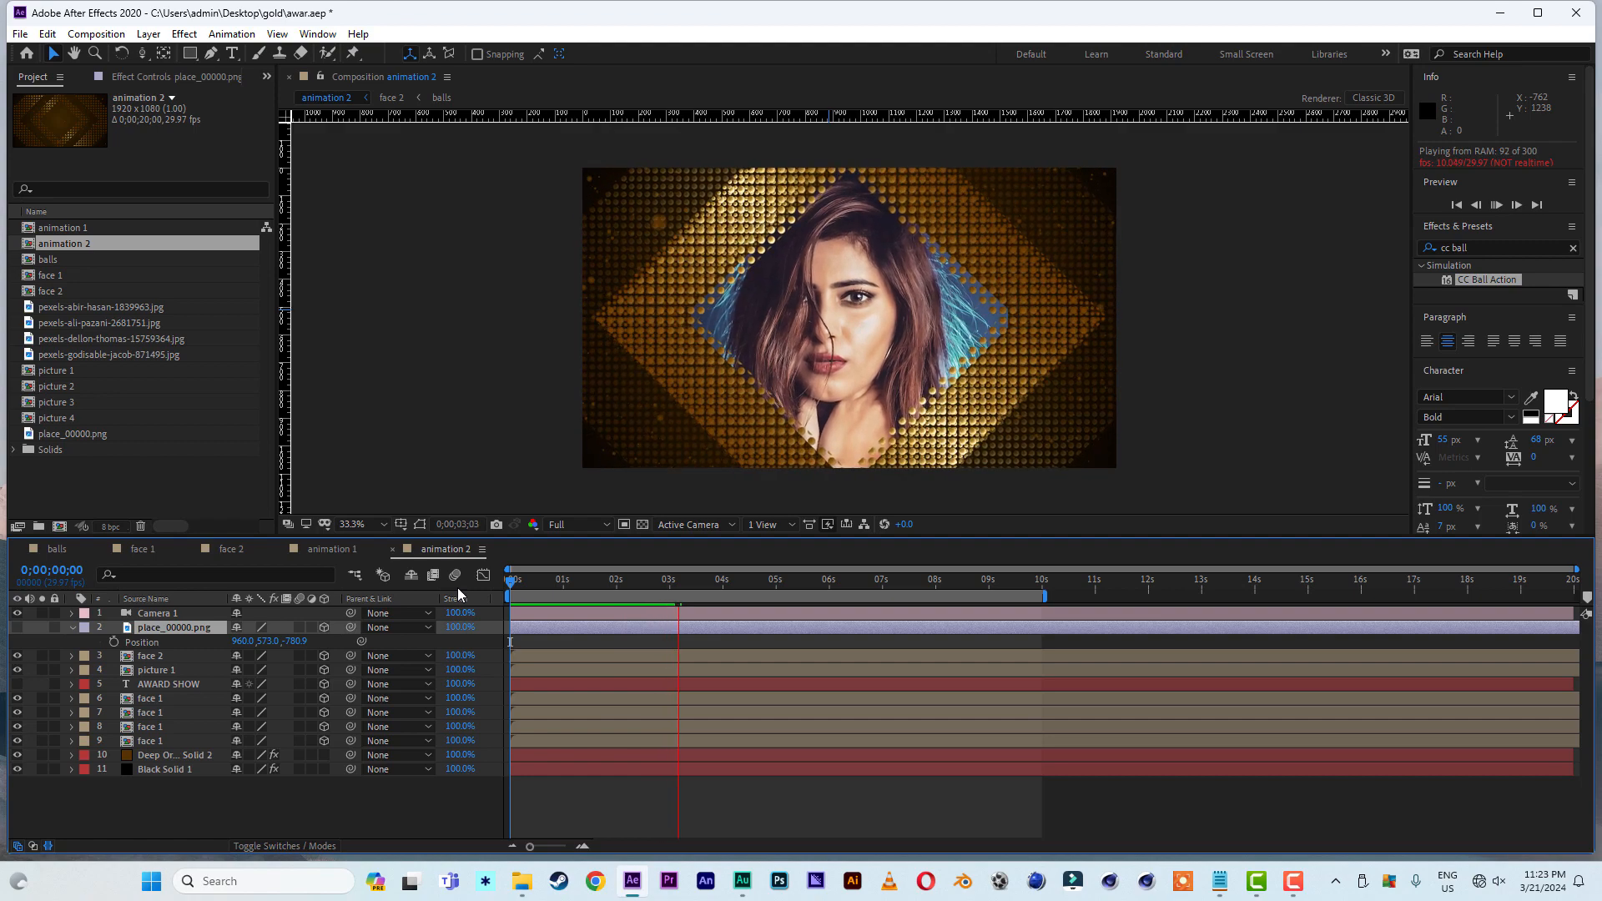
click(732, 584)
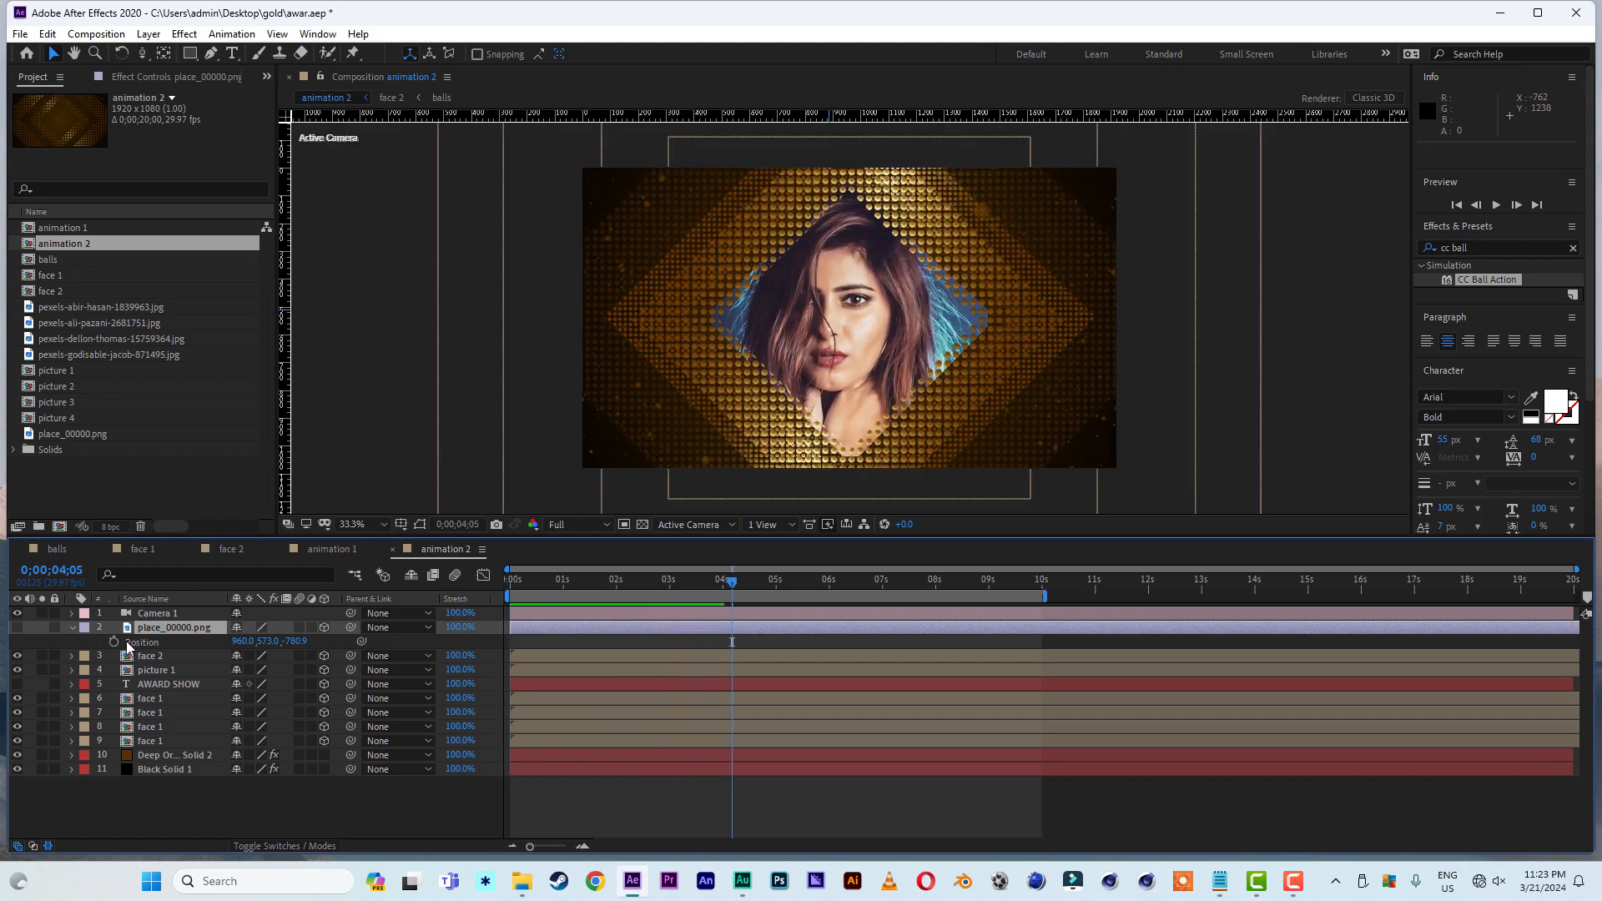
- Show the ornament plate and AWARD SHOW text again, place the text directly below place_00000.png and parent it to the plate
click(20, 628)
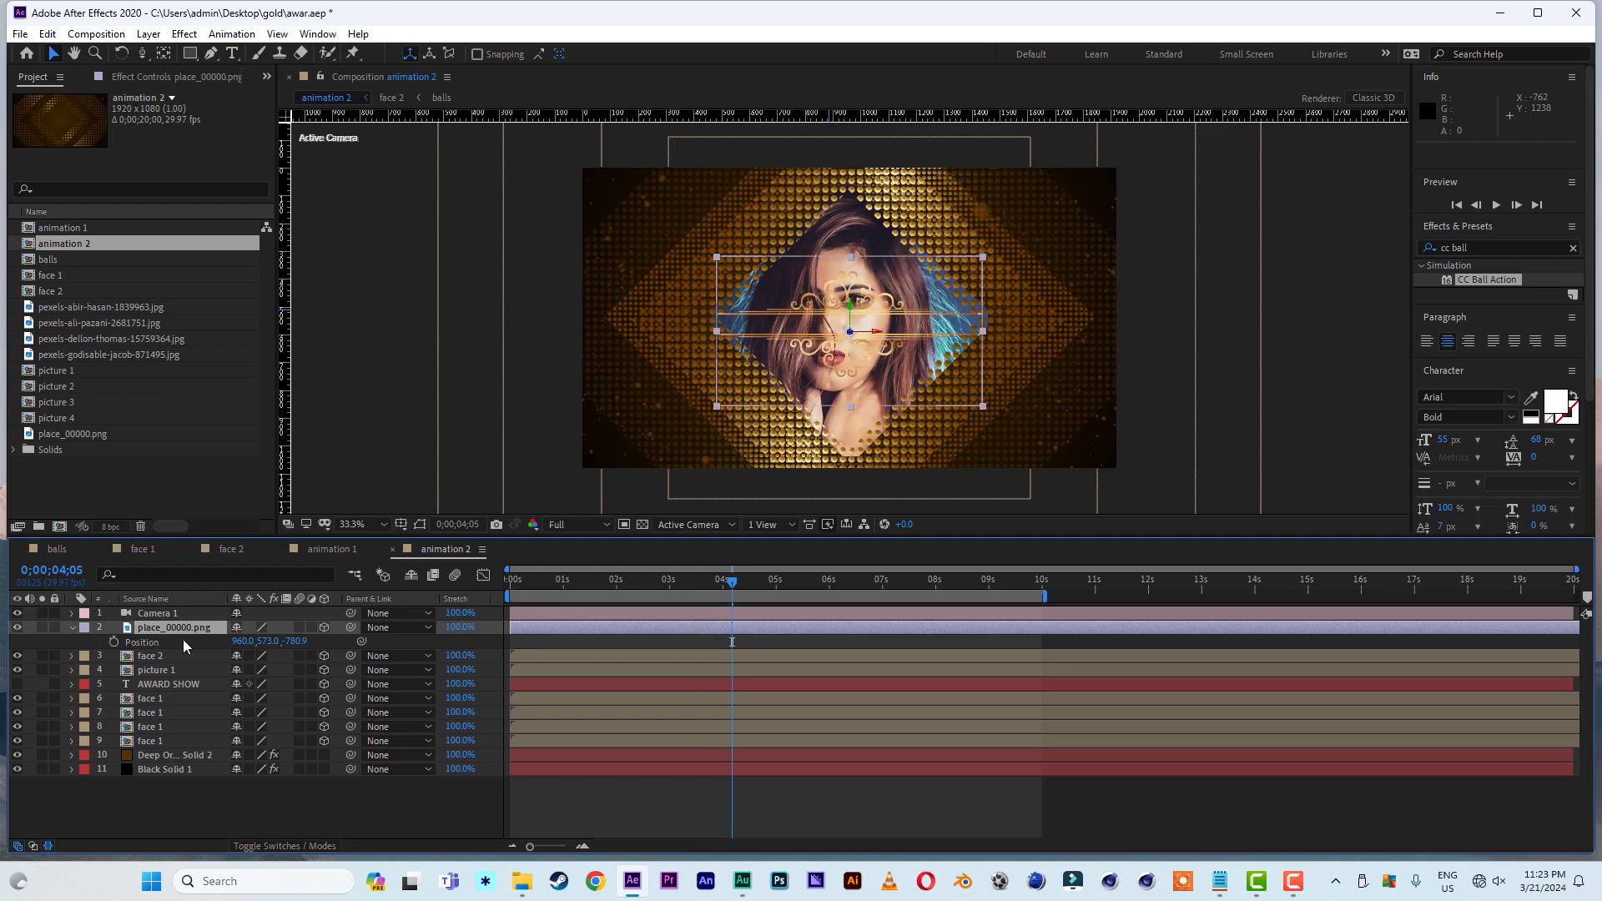
click(164, 631)
drag(149, 682, 160, 639)
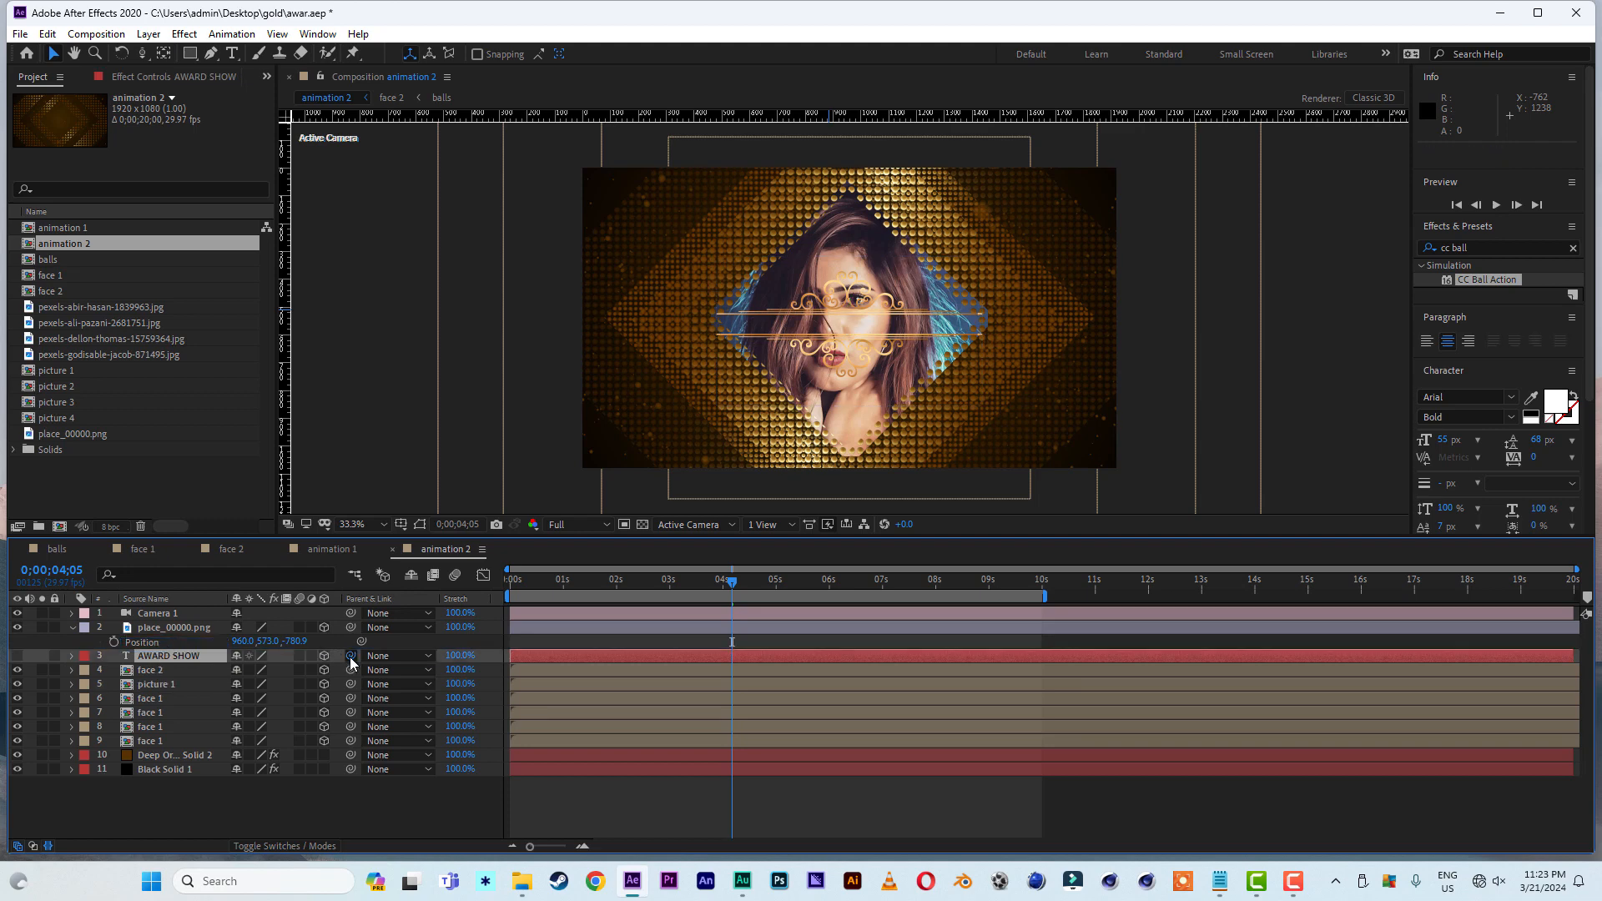
drag(302, 648, 173, 627)
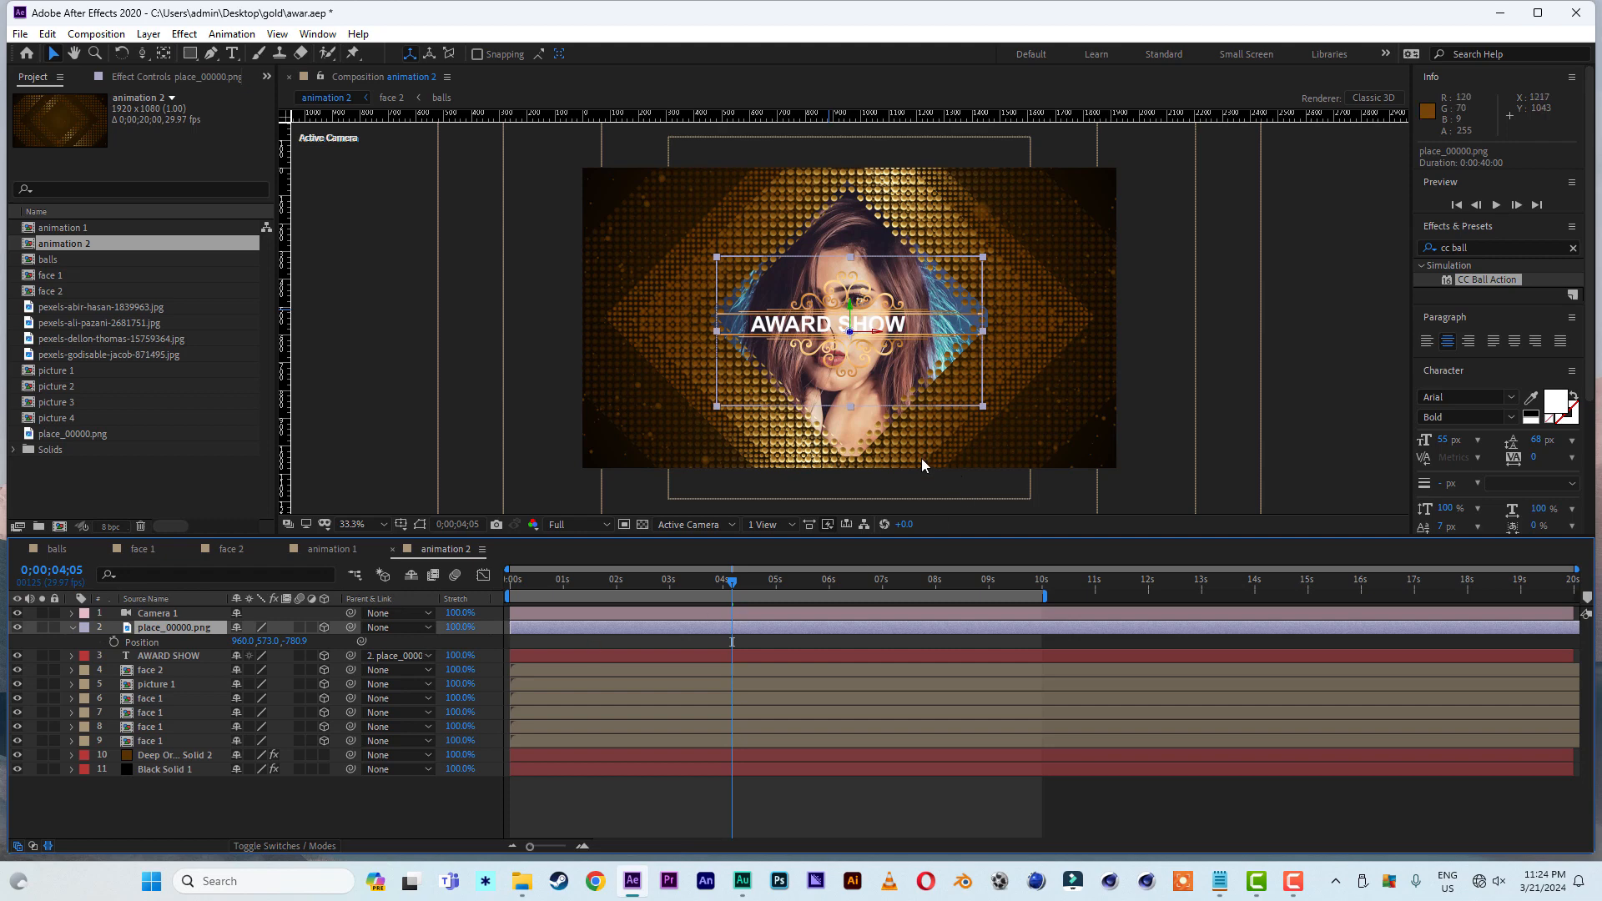
- Lower the ornament plate to a Y position of about 837 beneath the portrait, scale it to 30% and preview the result
drag(850, 307, 848, 385)
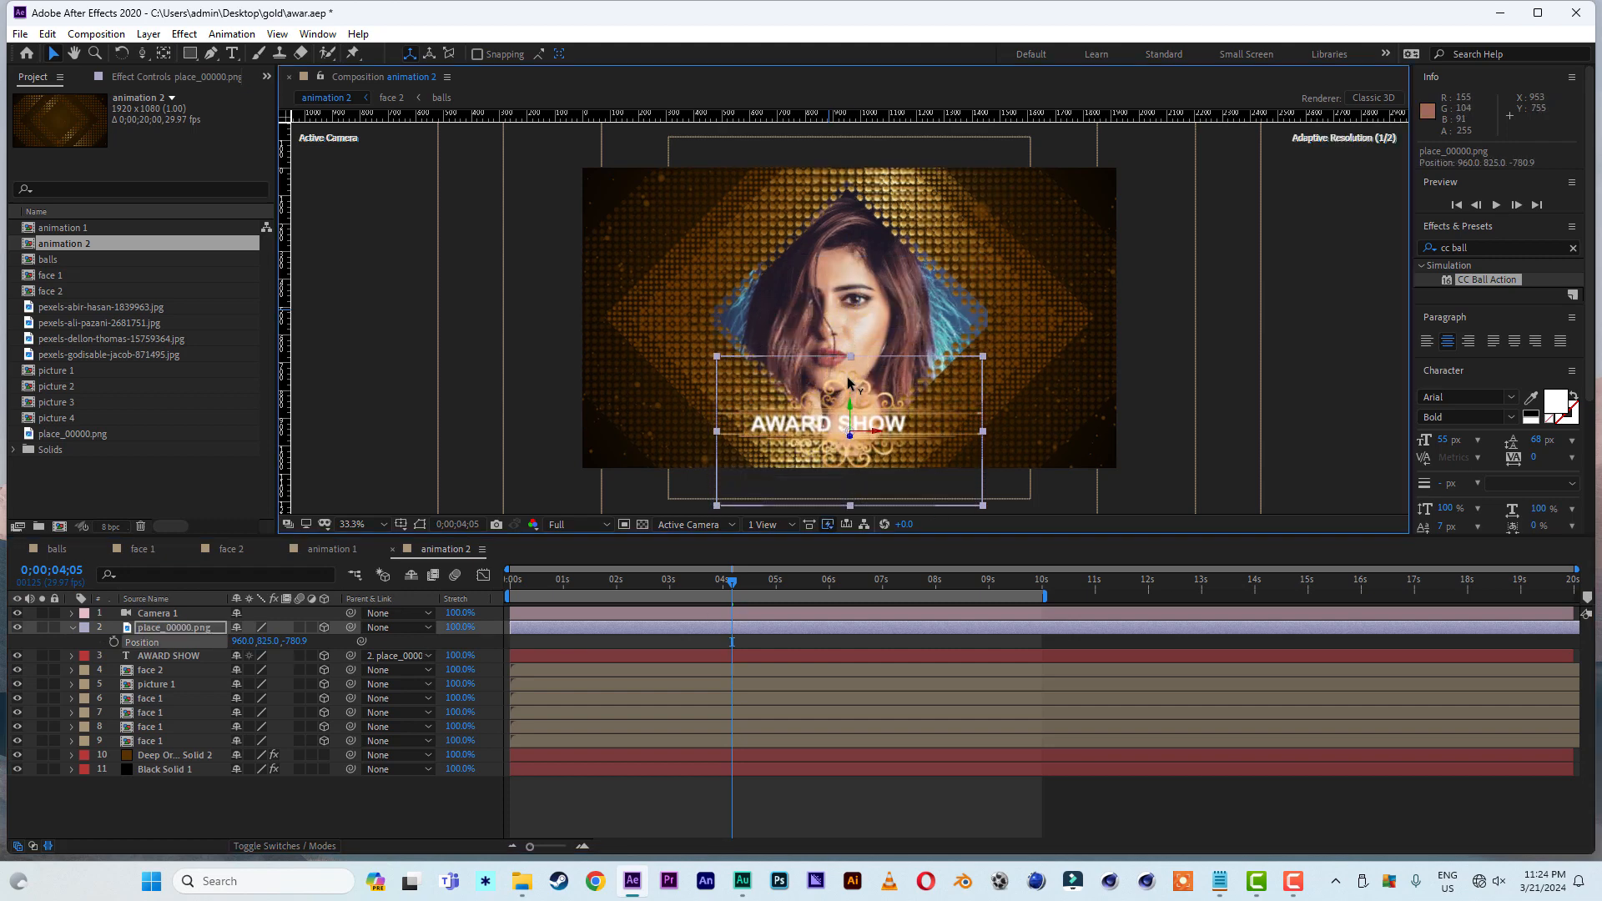
key(s)
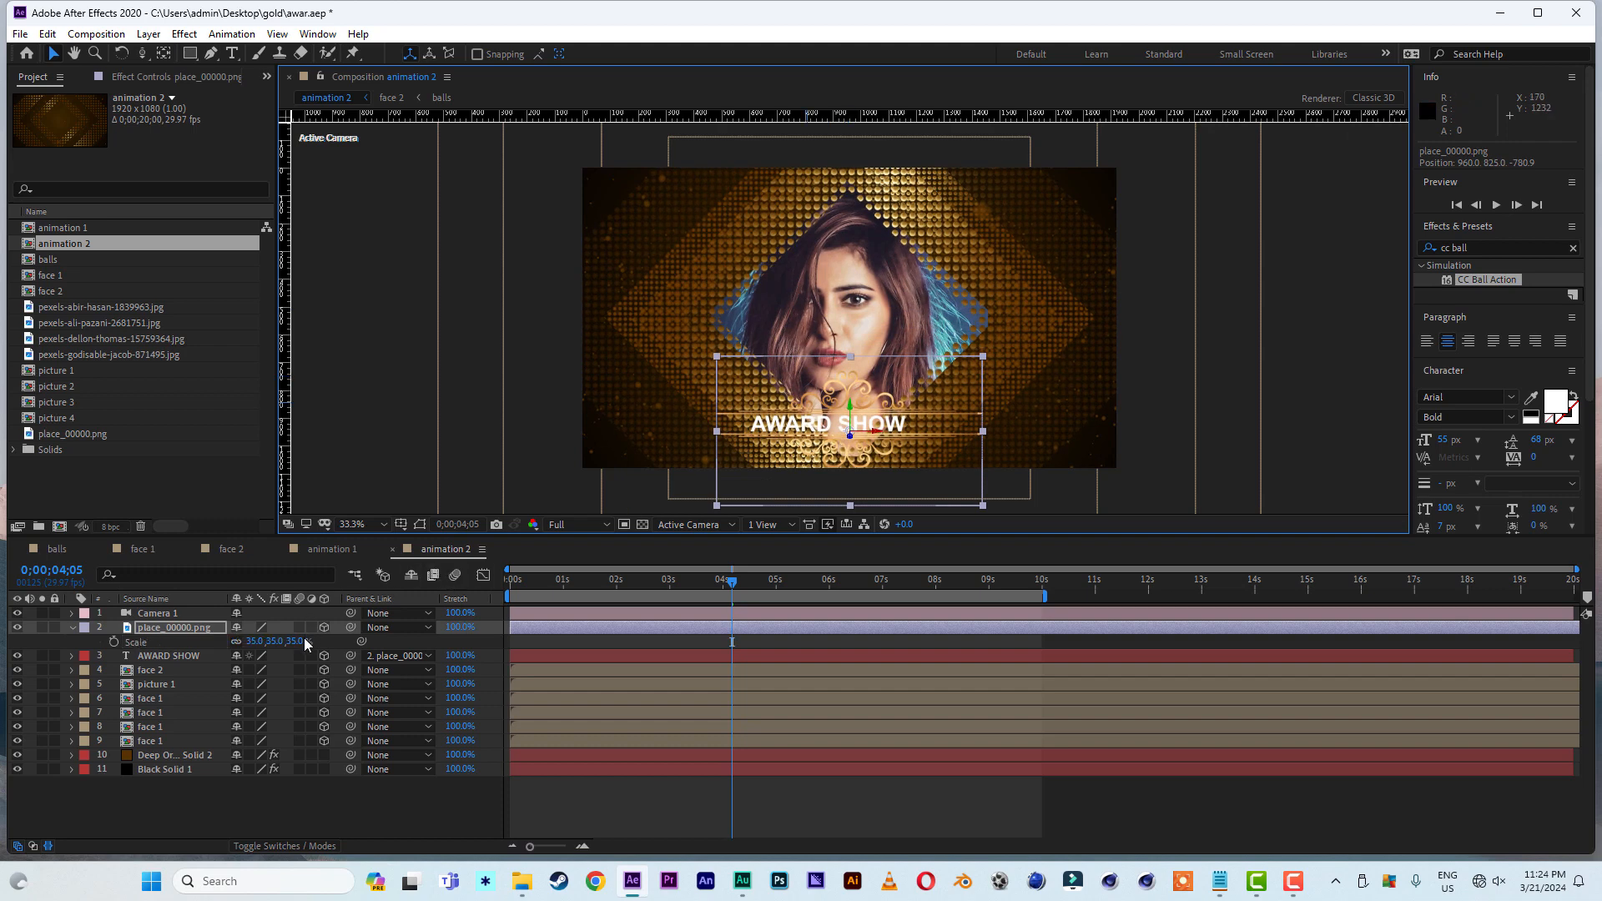
drag(298, 642, 294, 642)
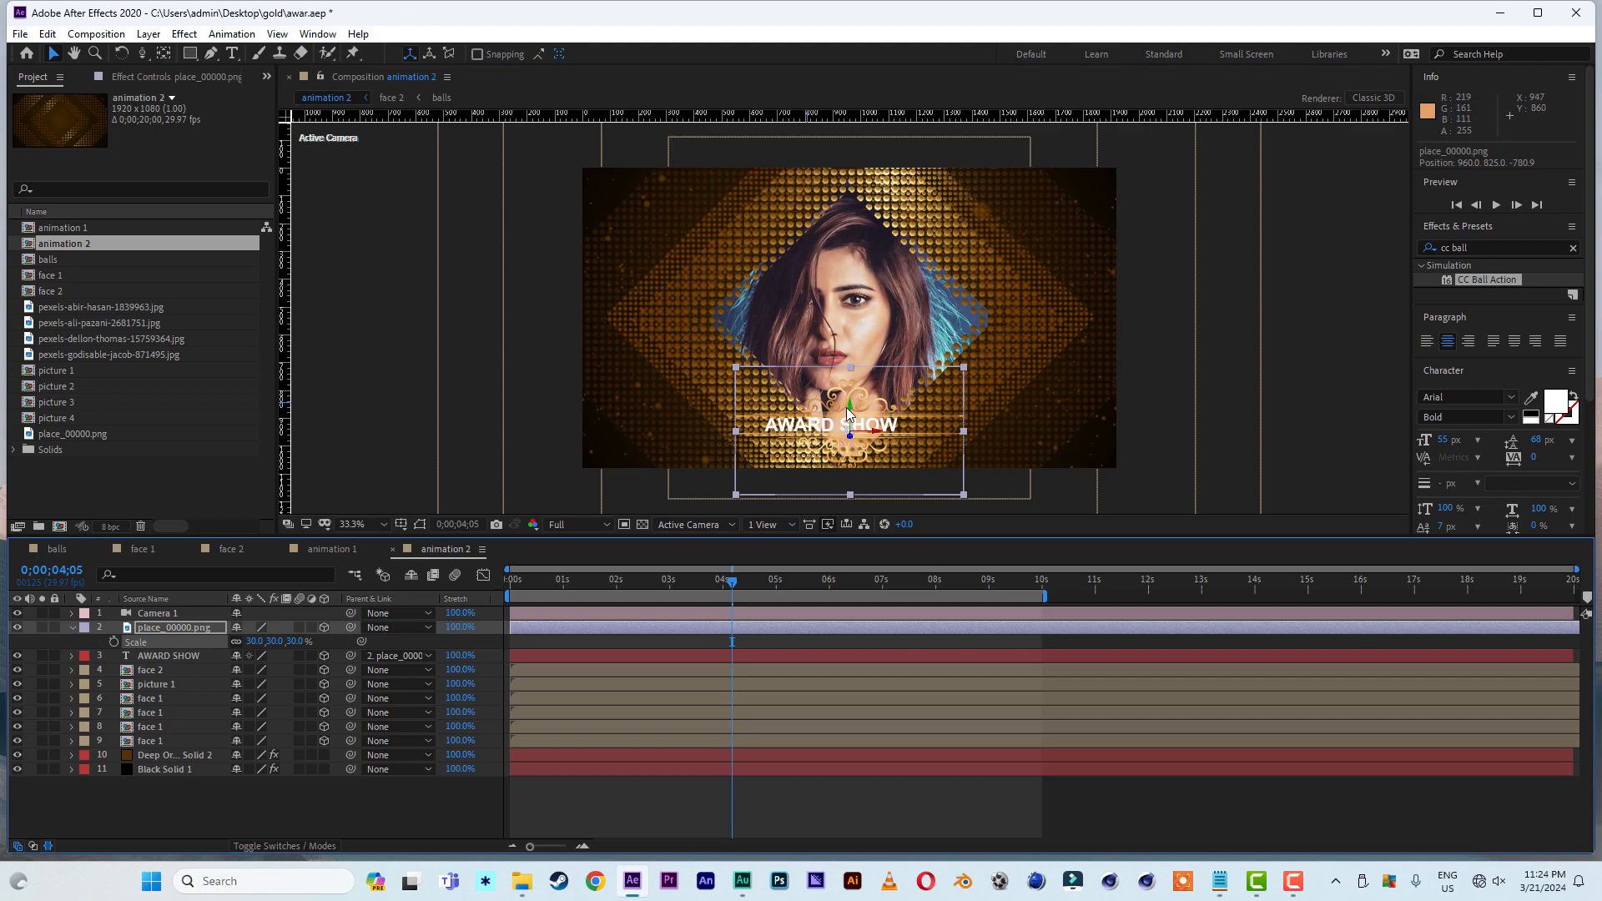
drag(848, 407, 849, 410)
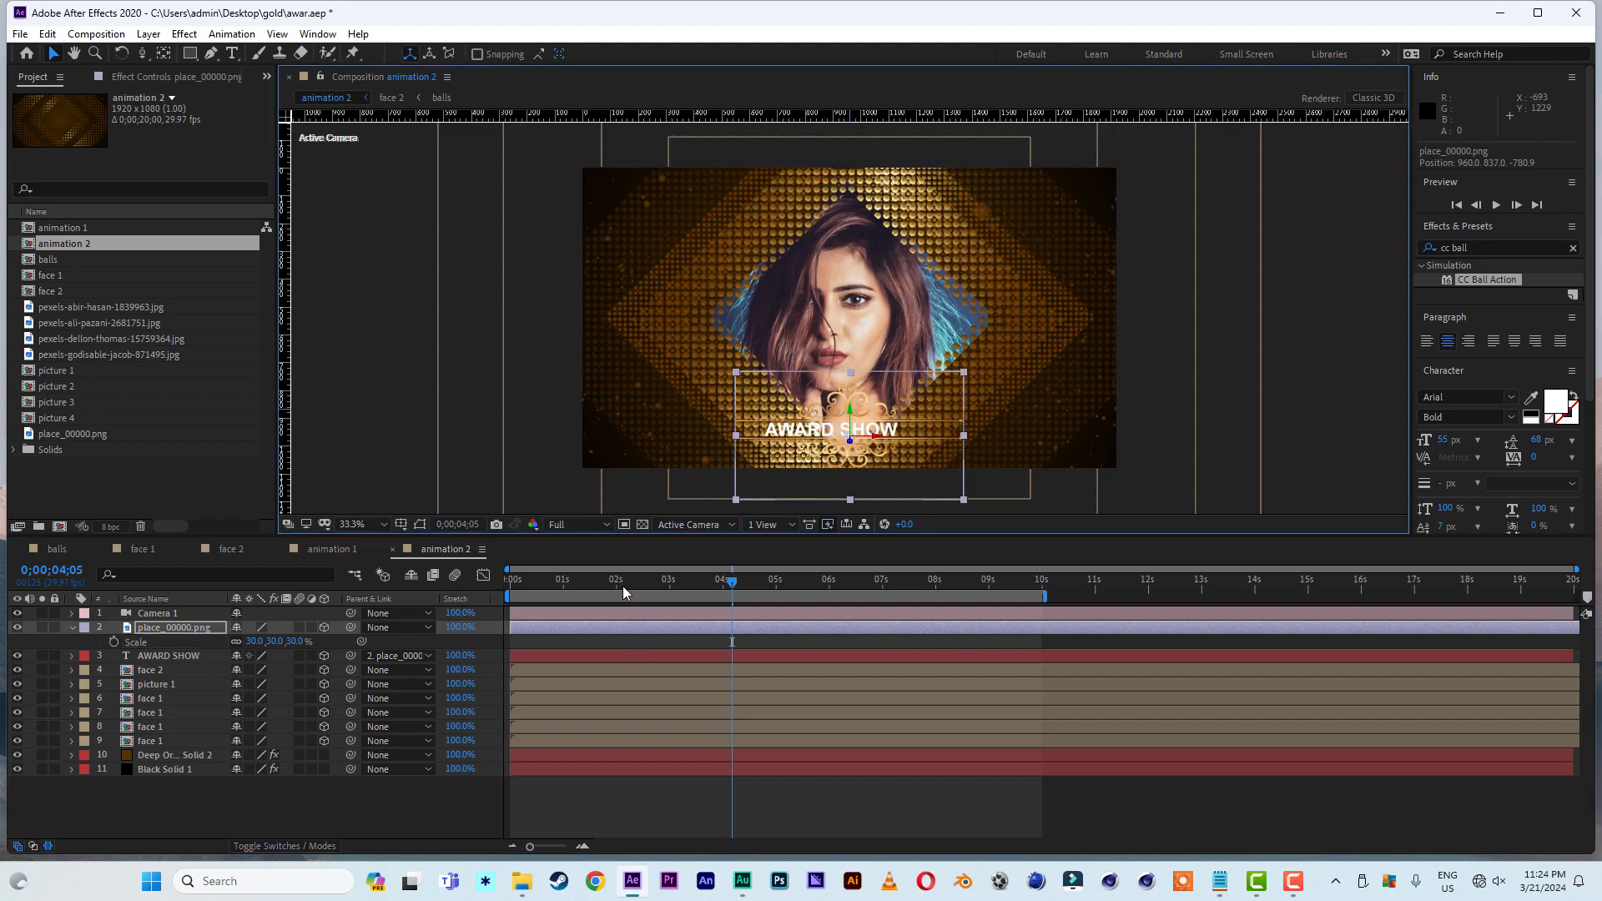
key(Home)
key(space)
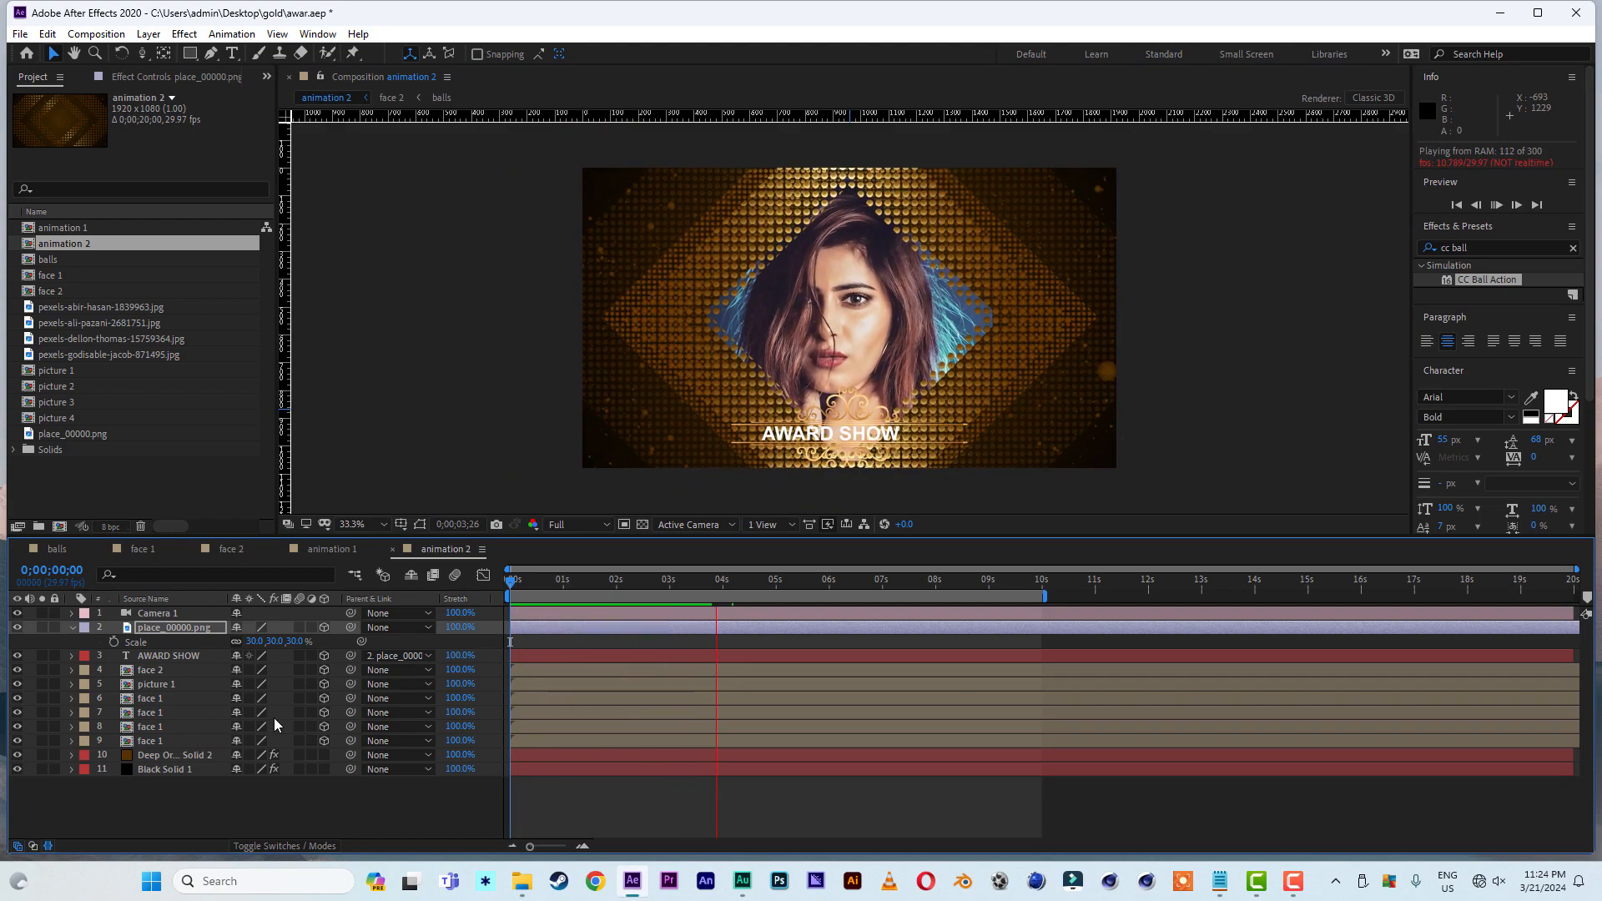
click(670, 578)
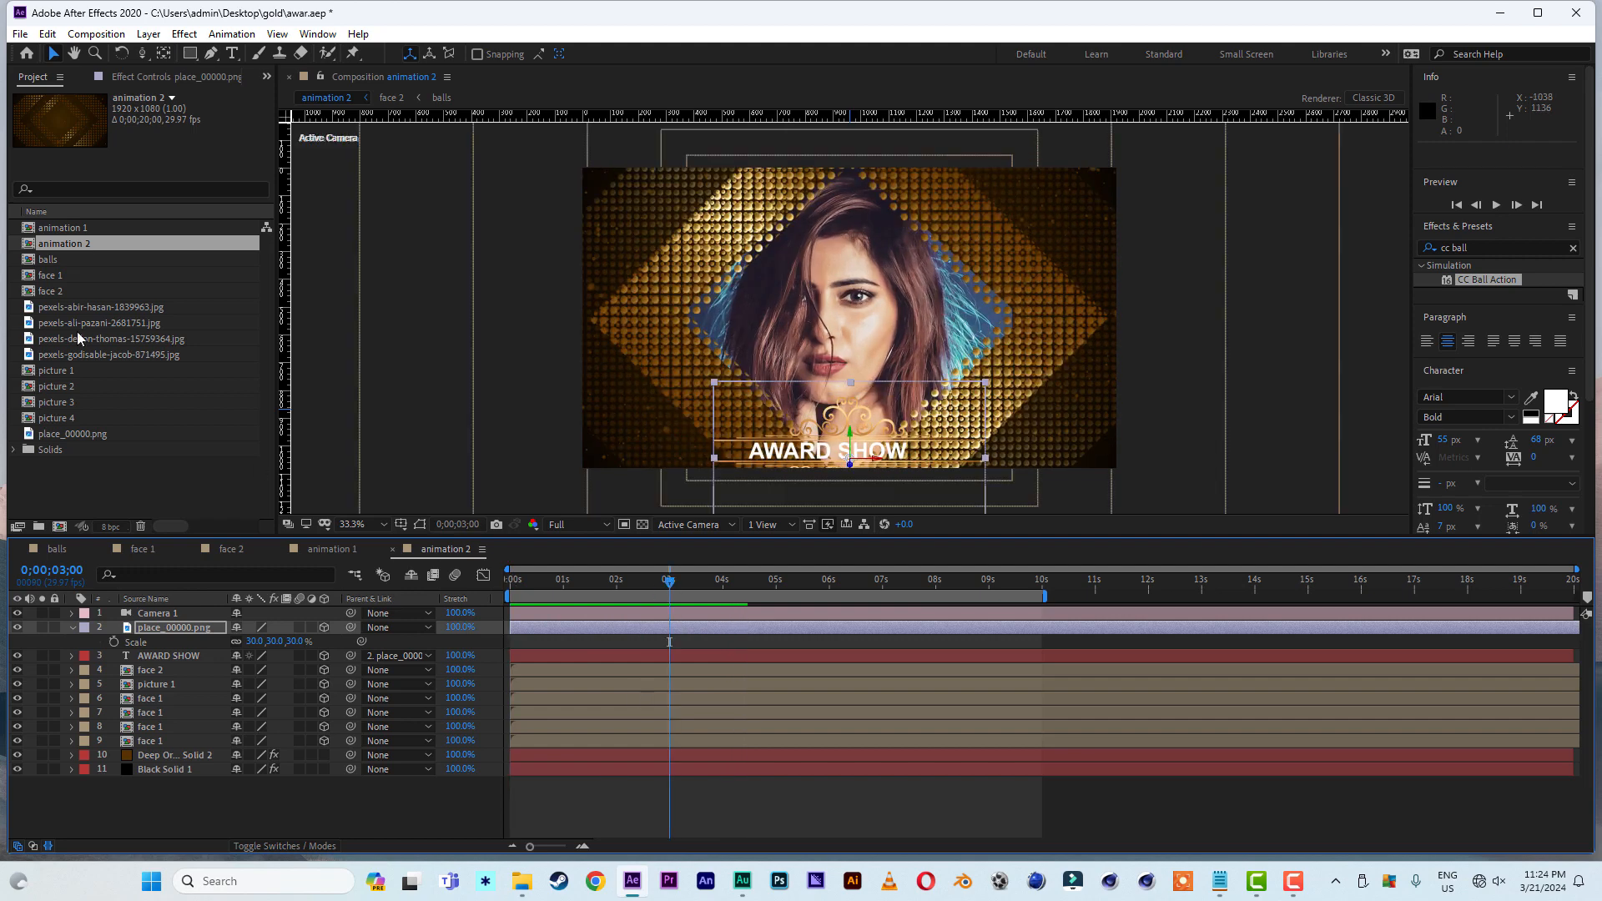
- Duplicate the animation 2 composition and open the copy
click(58, 248)
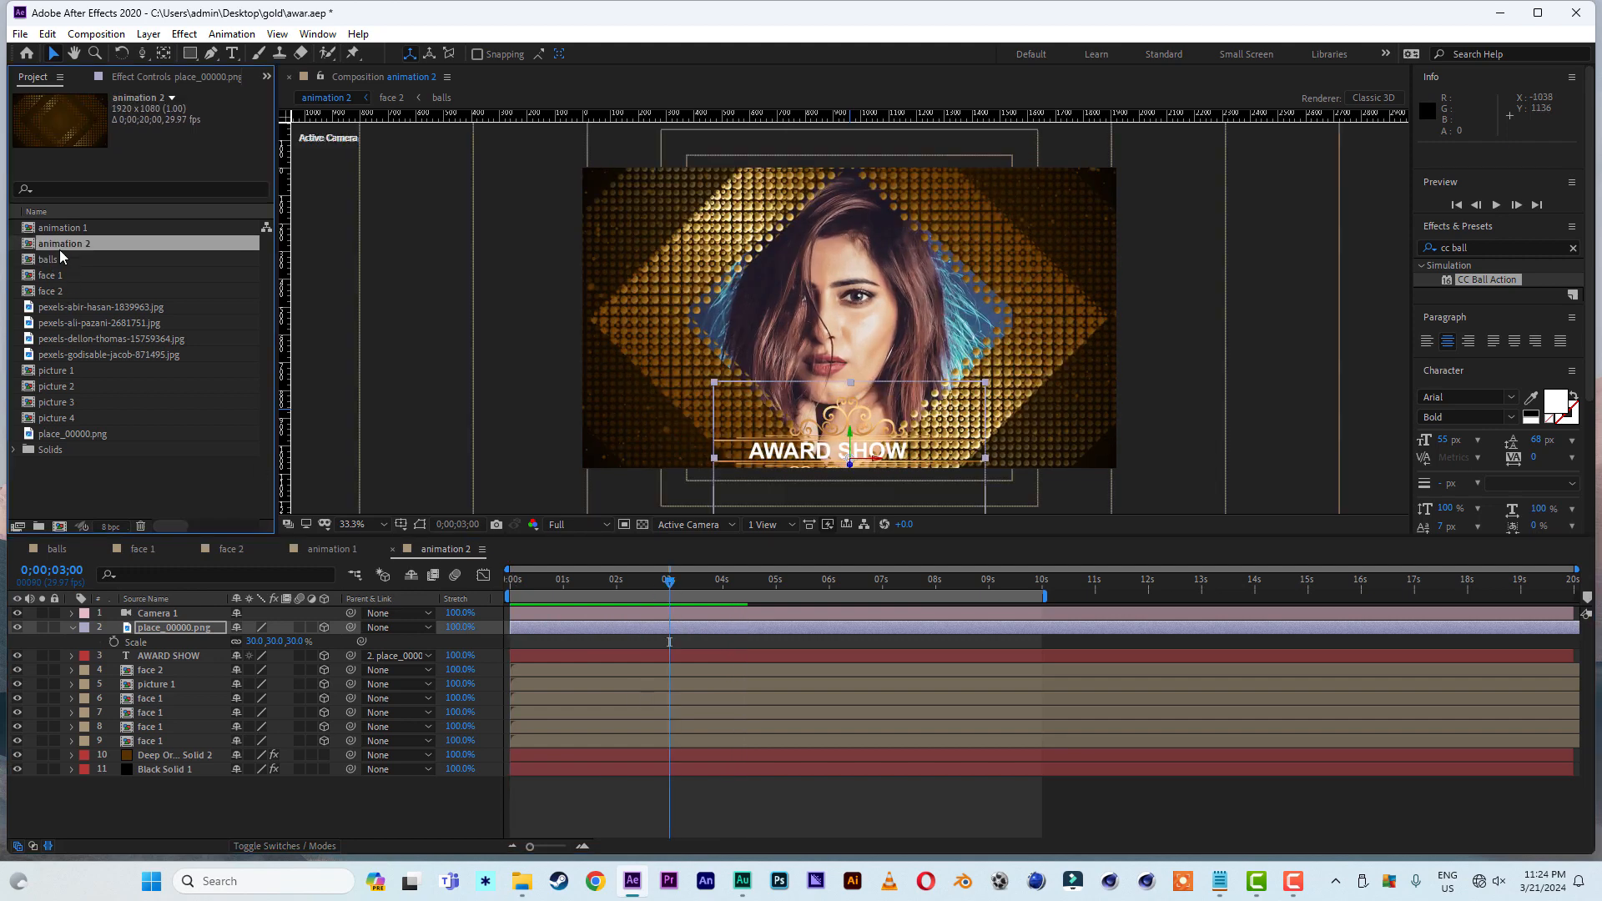
key(ctrl+d)
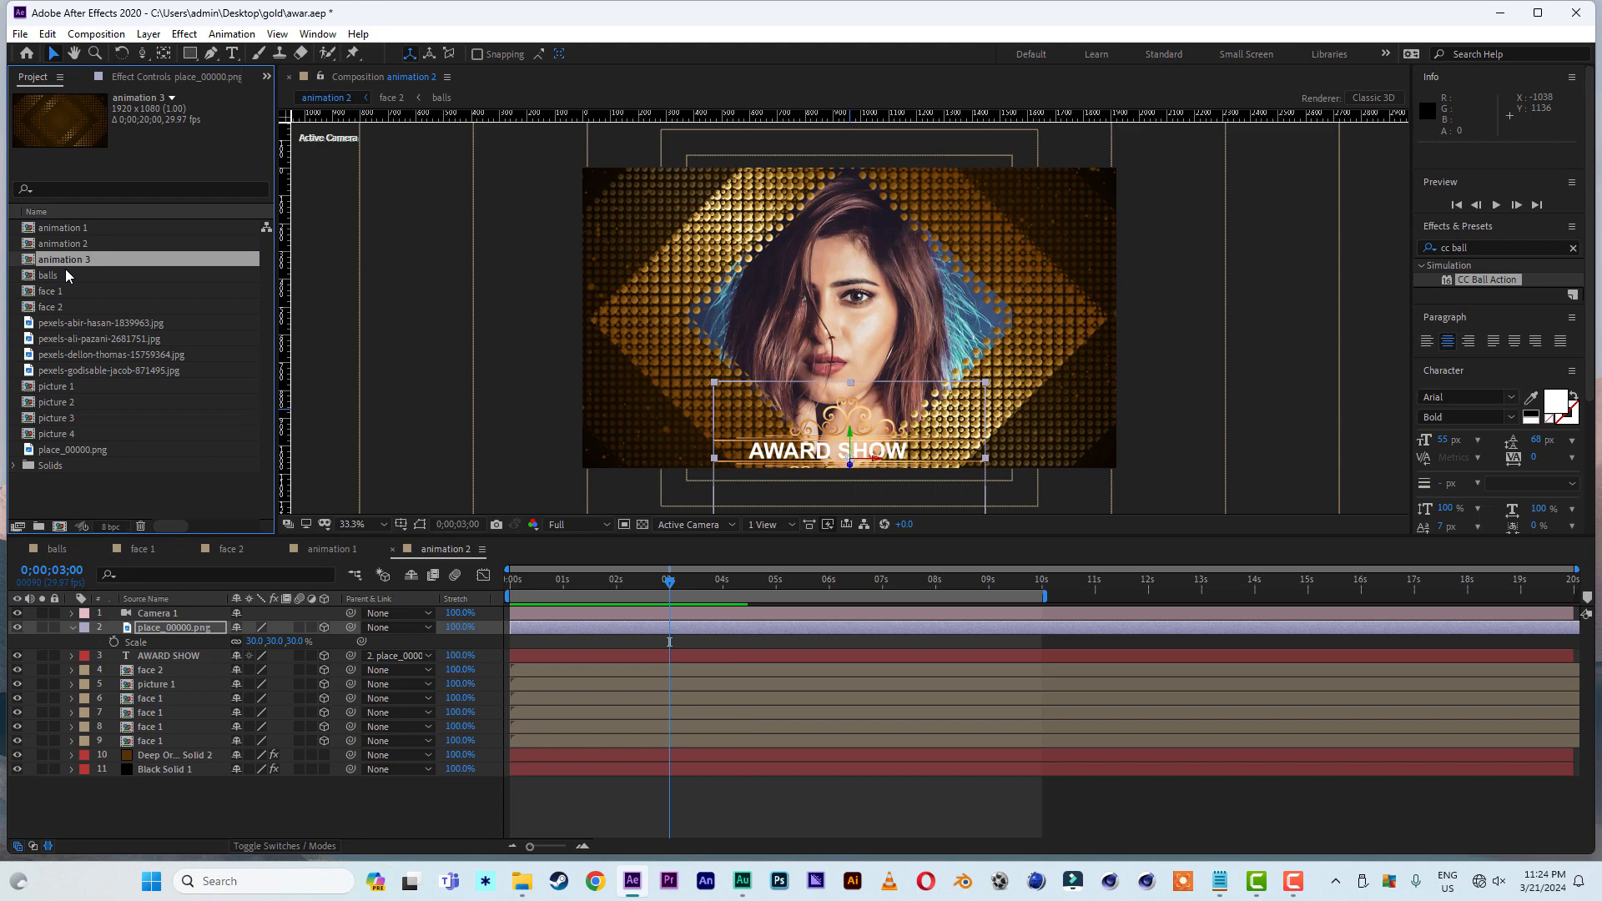
double_click(60, 259)
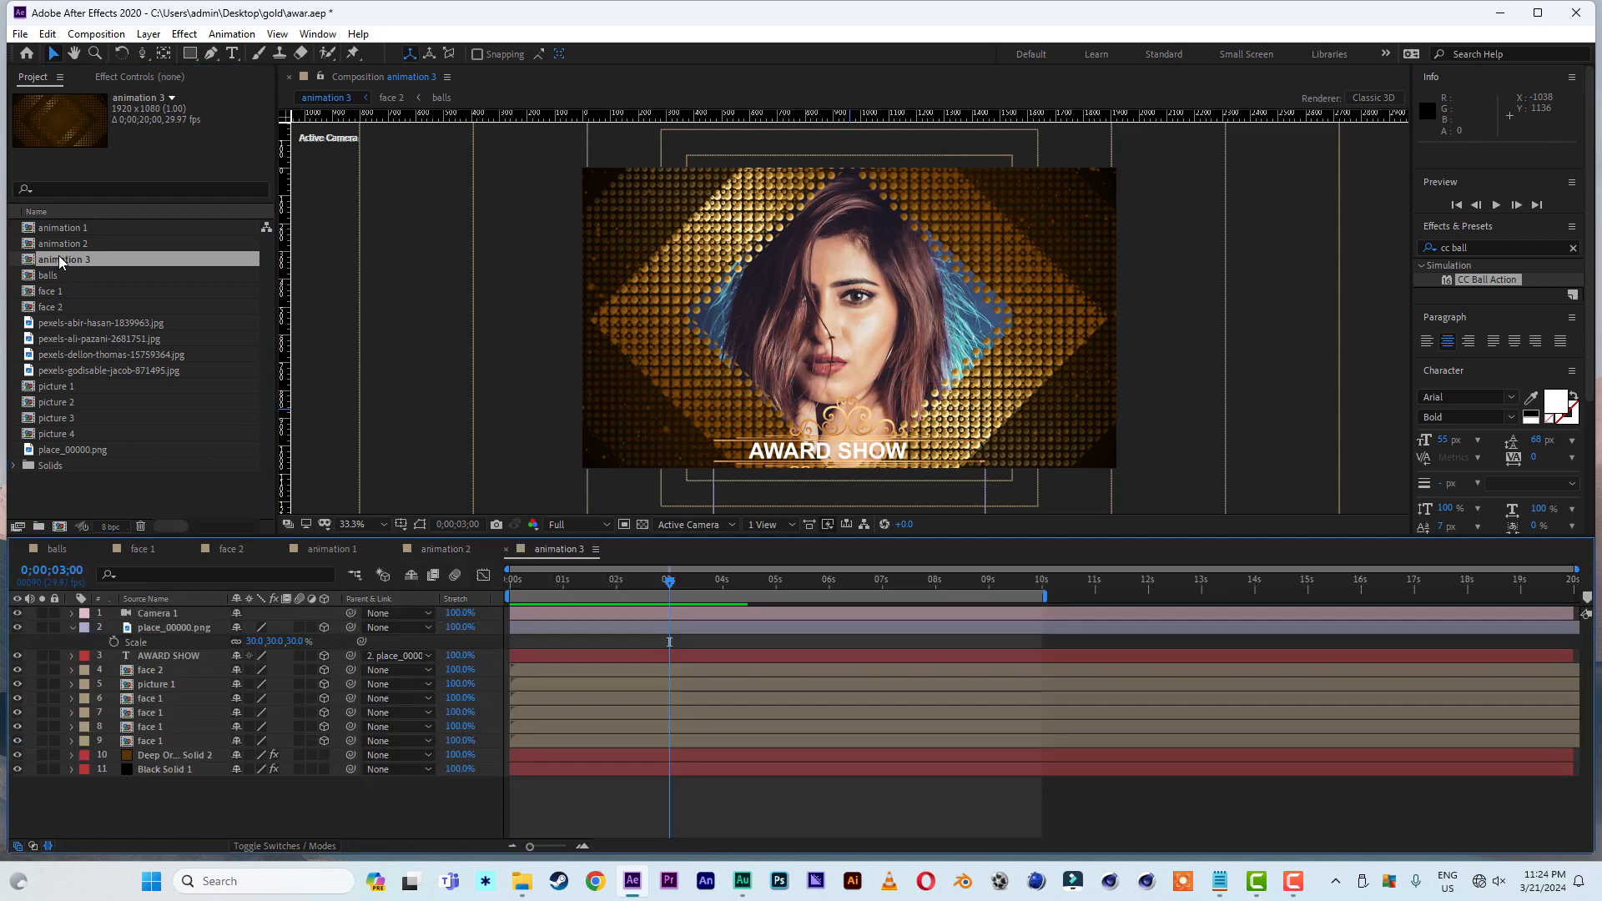
- Reveal Camera 1's Position in animation 3 and remove its keyframes at the 6-second mark
click(324, 684)
click(159, 614)
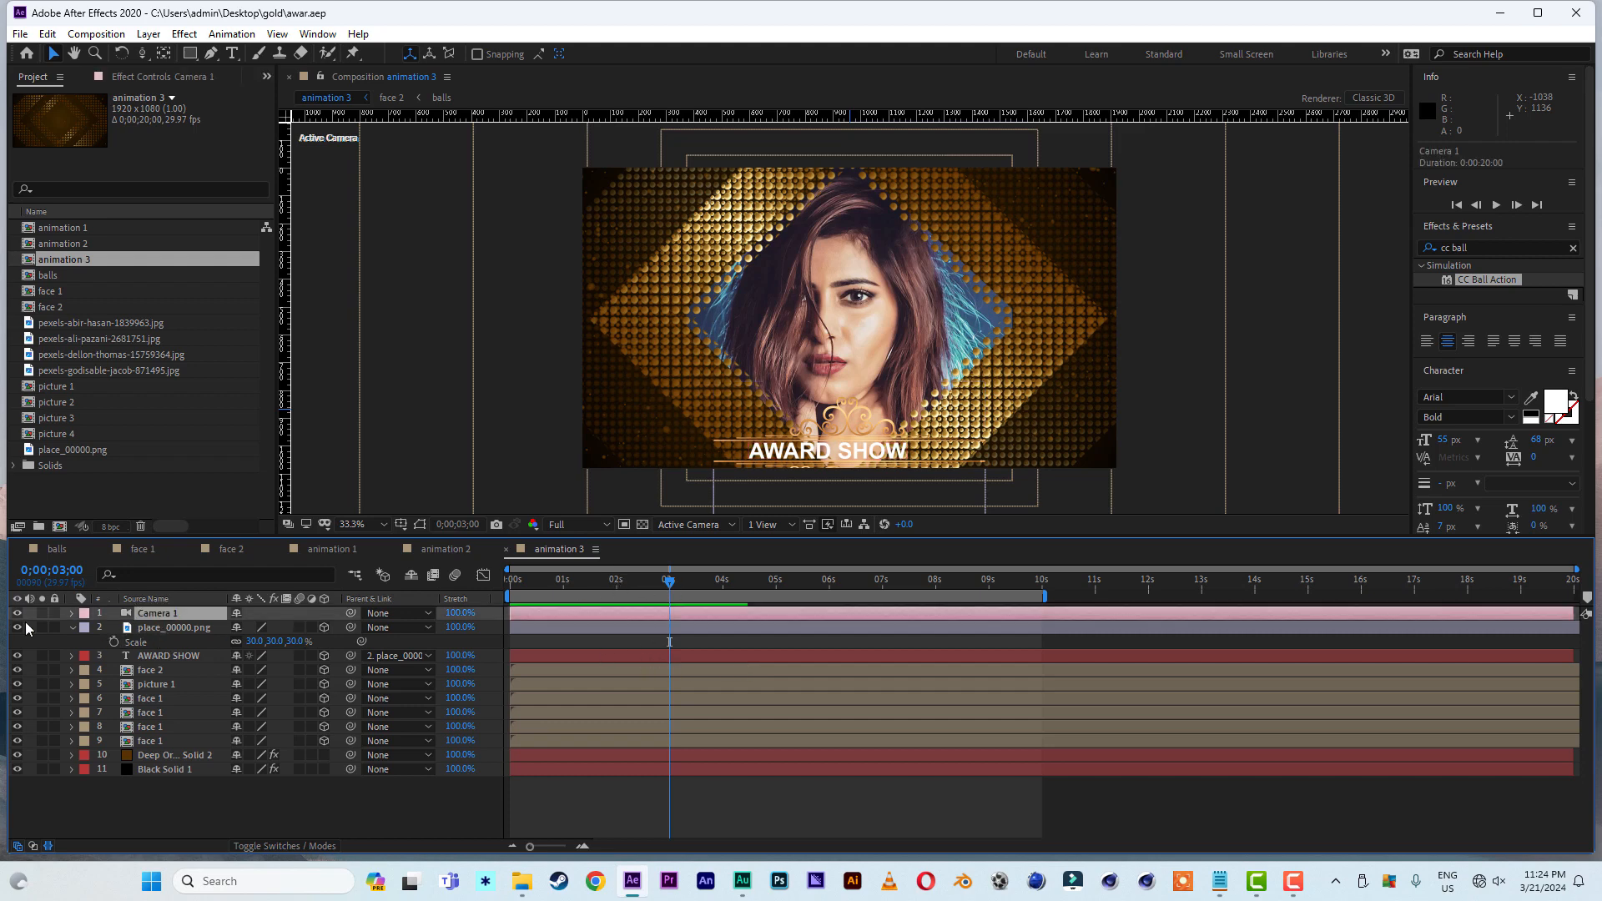
click(72, 627)
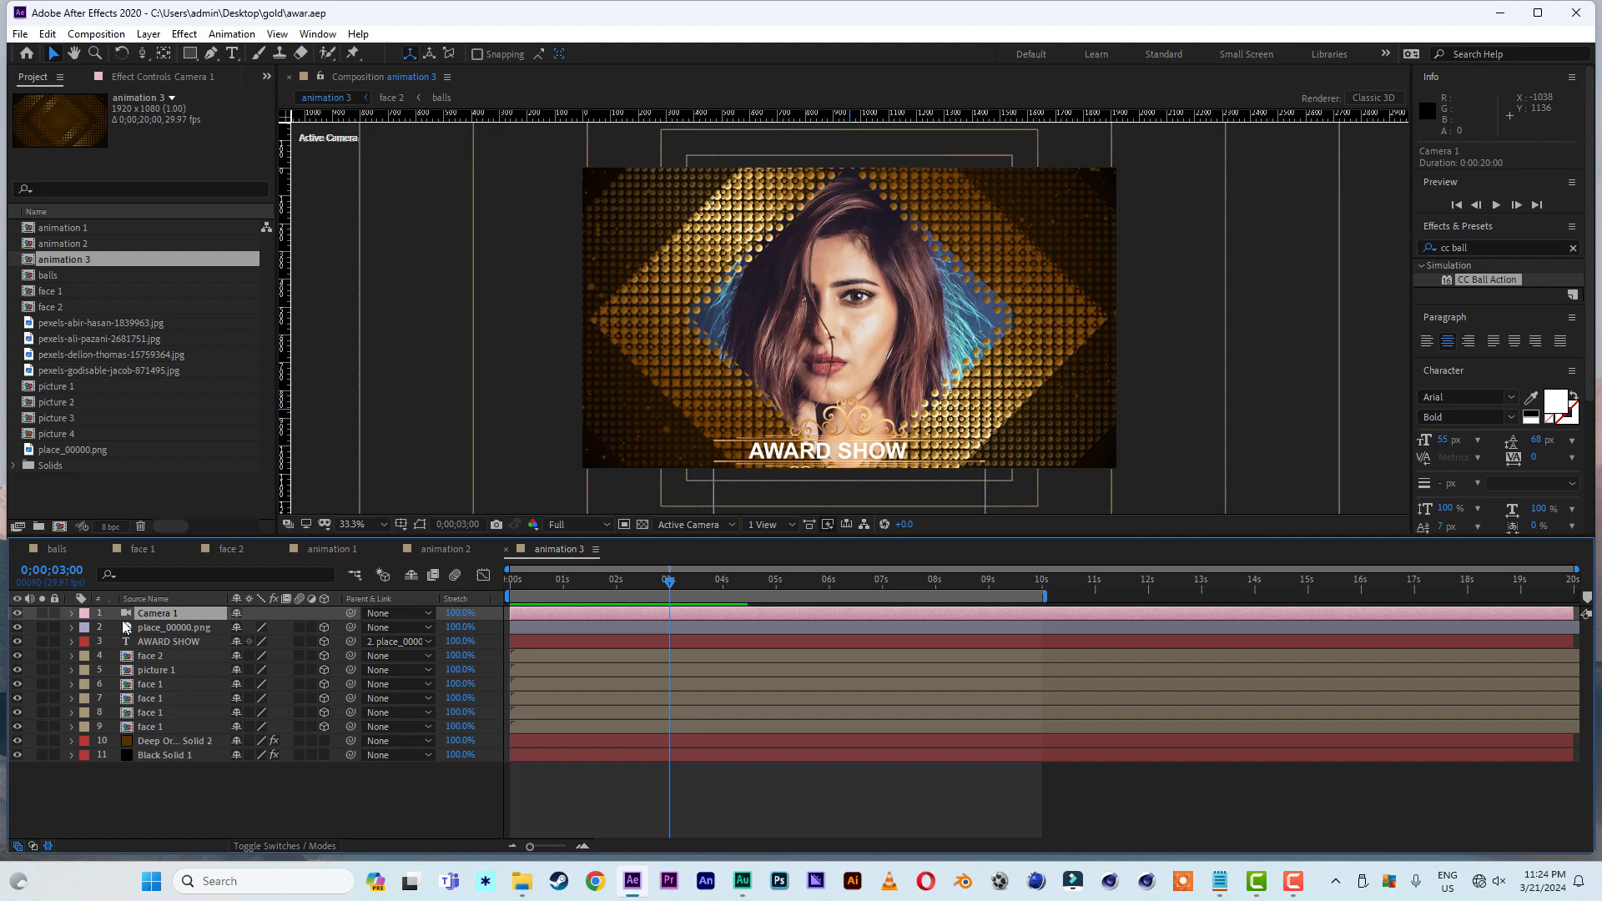
key(p)
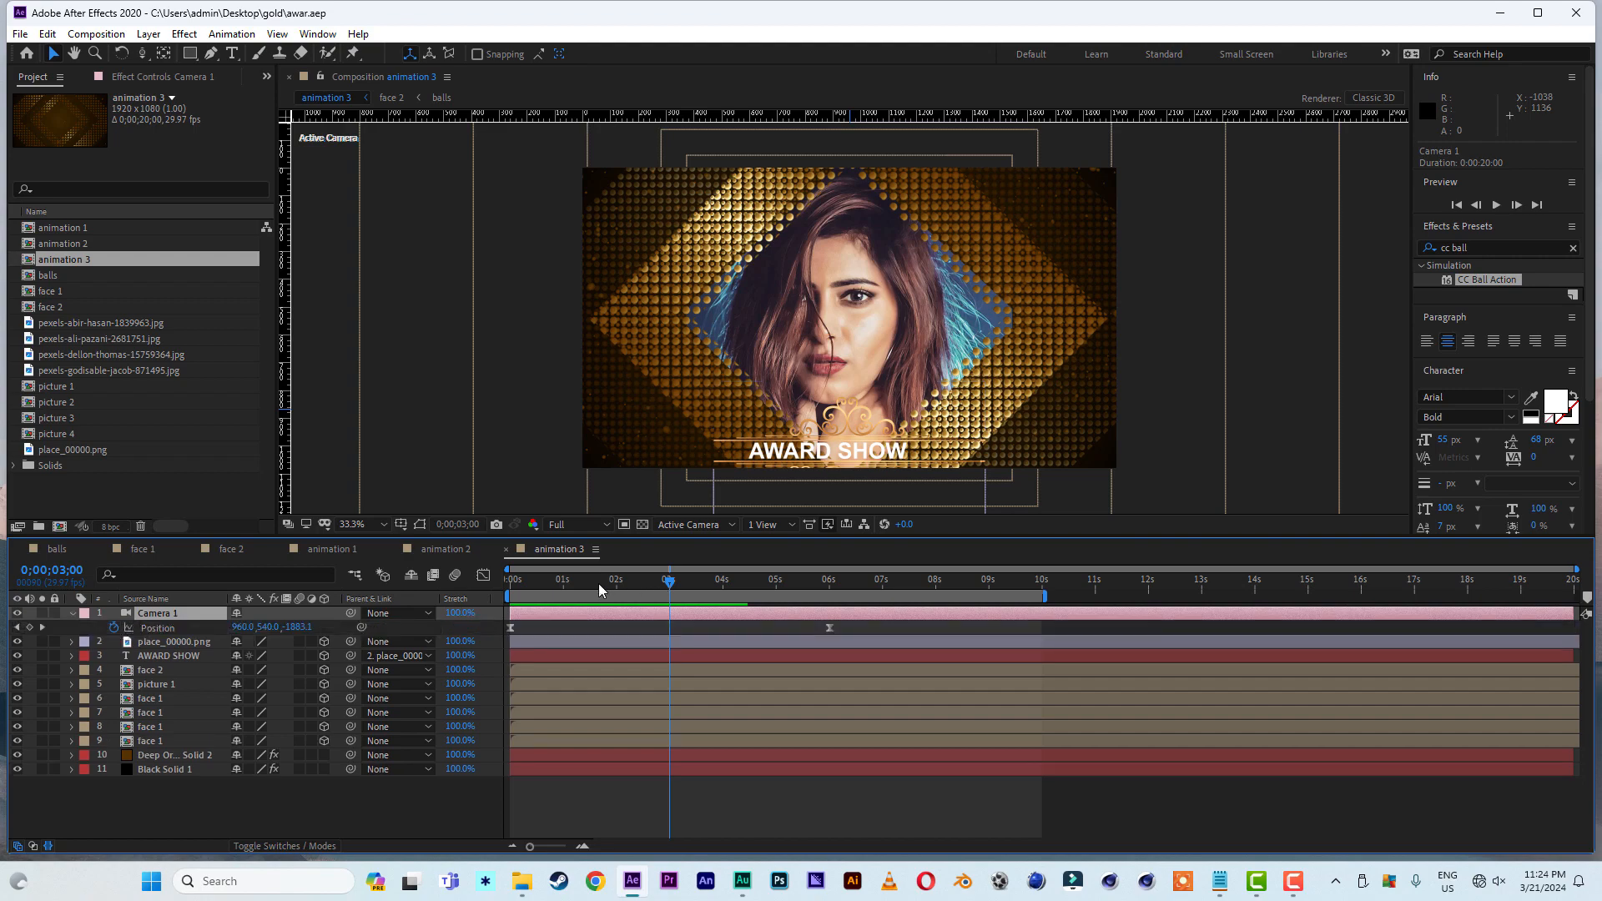
key(k)
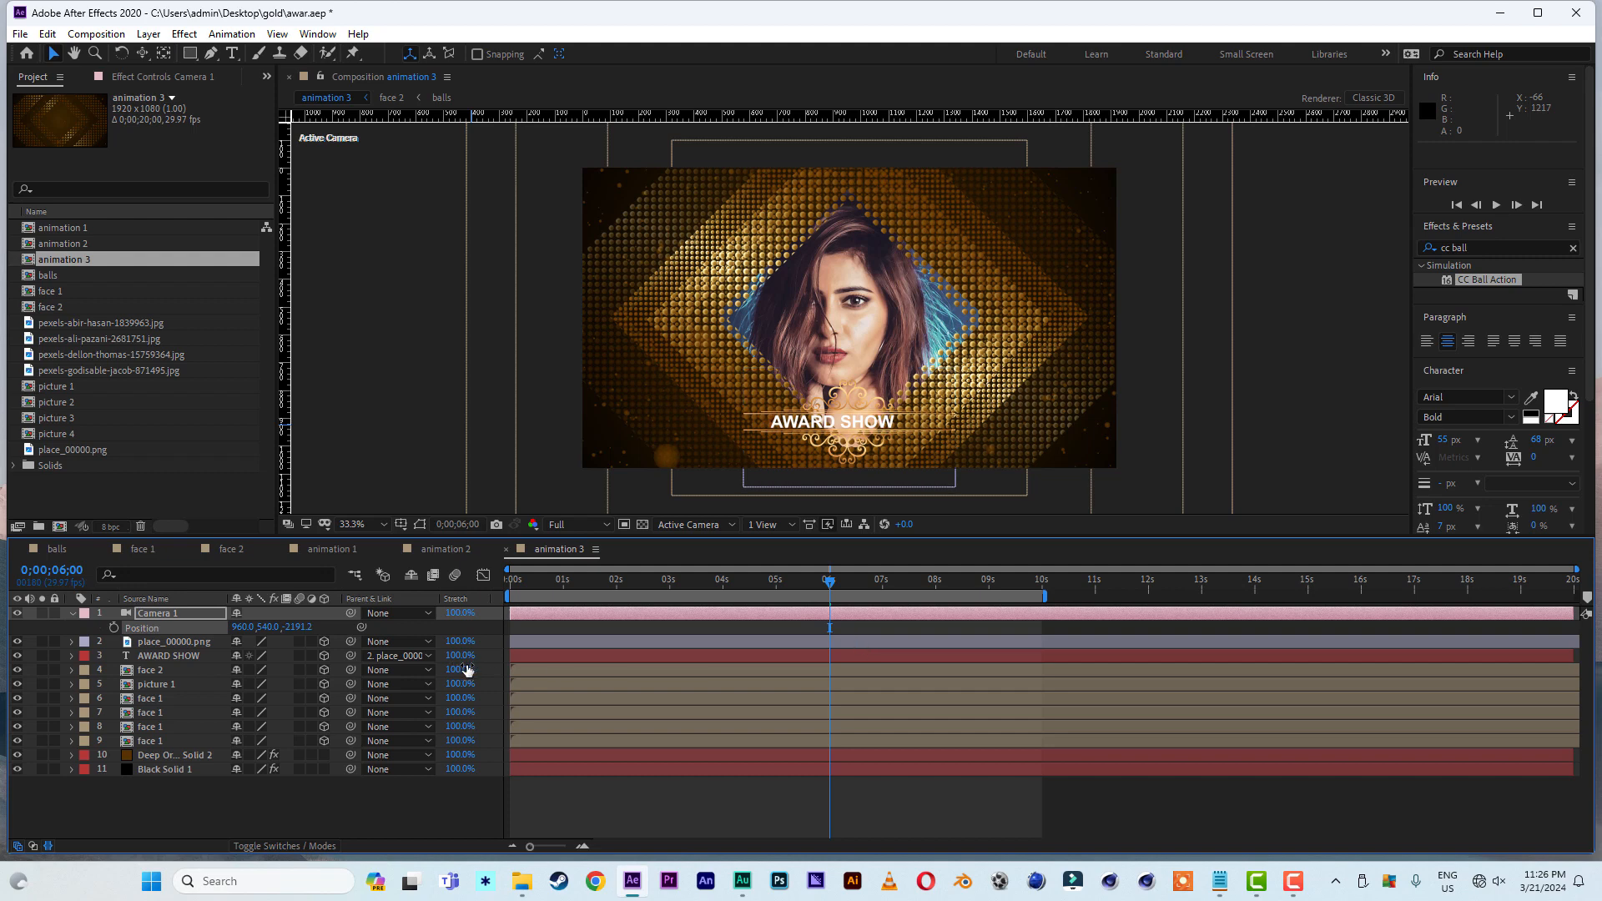
- Reframe Camera 1 so the portrait sits on the right, keyframing its Position at 6 seconds to about 403.2, 531.5, -1967.3
key(ctrl+z)
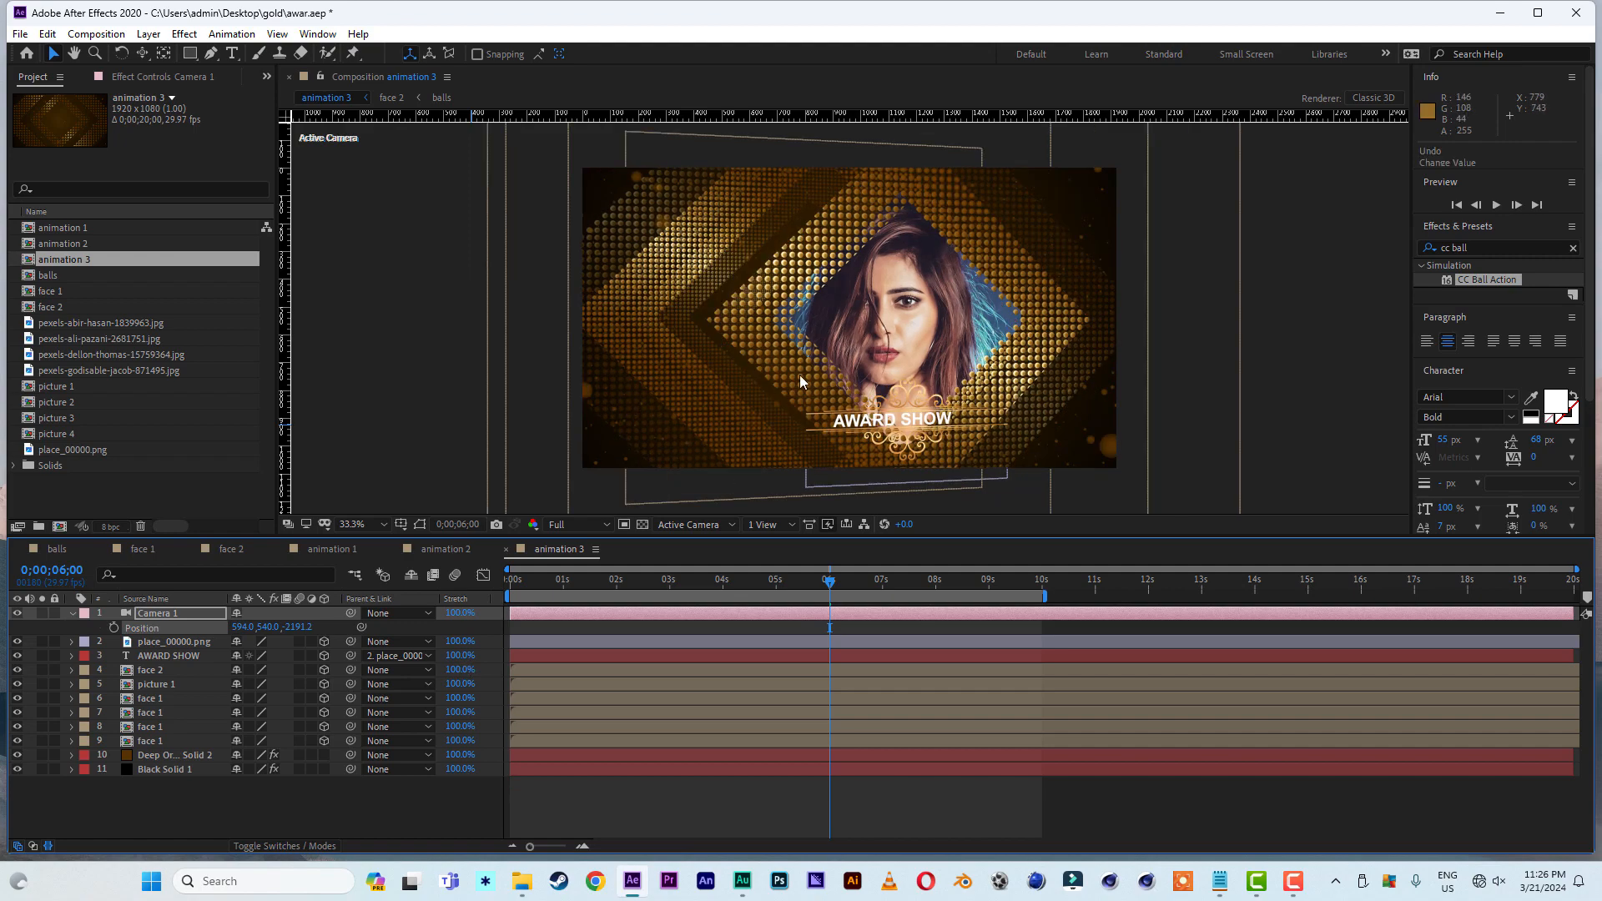
key(c)
drag(813, 329, 857, 331)
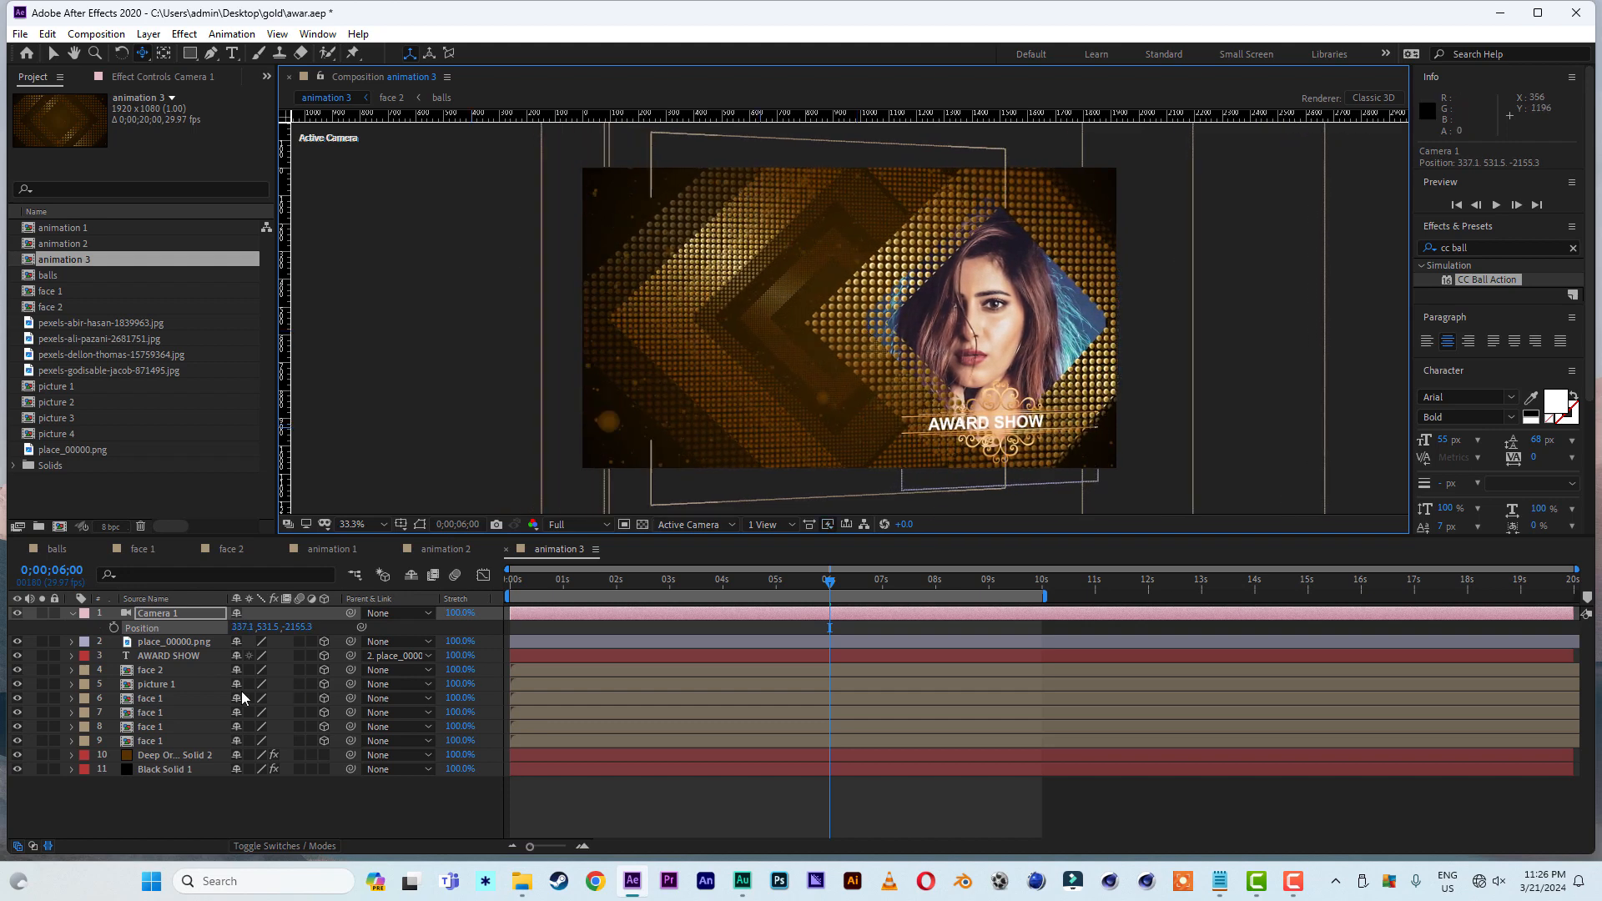
click(114, 628)
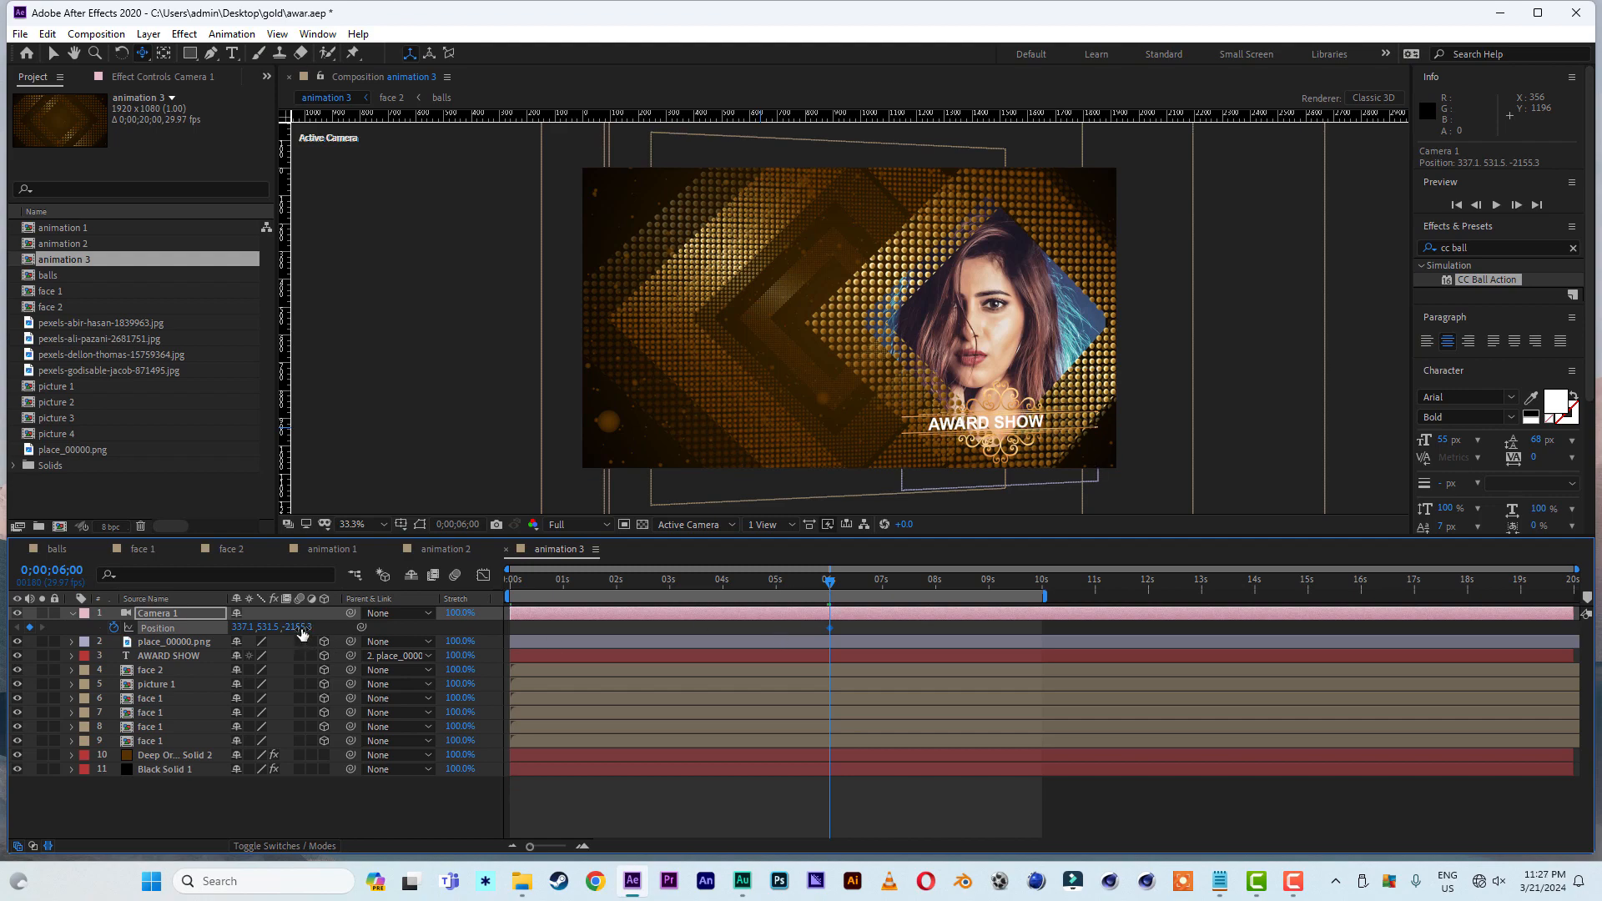
drag(302, 627, 456, 631)
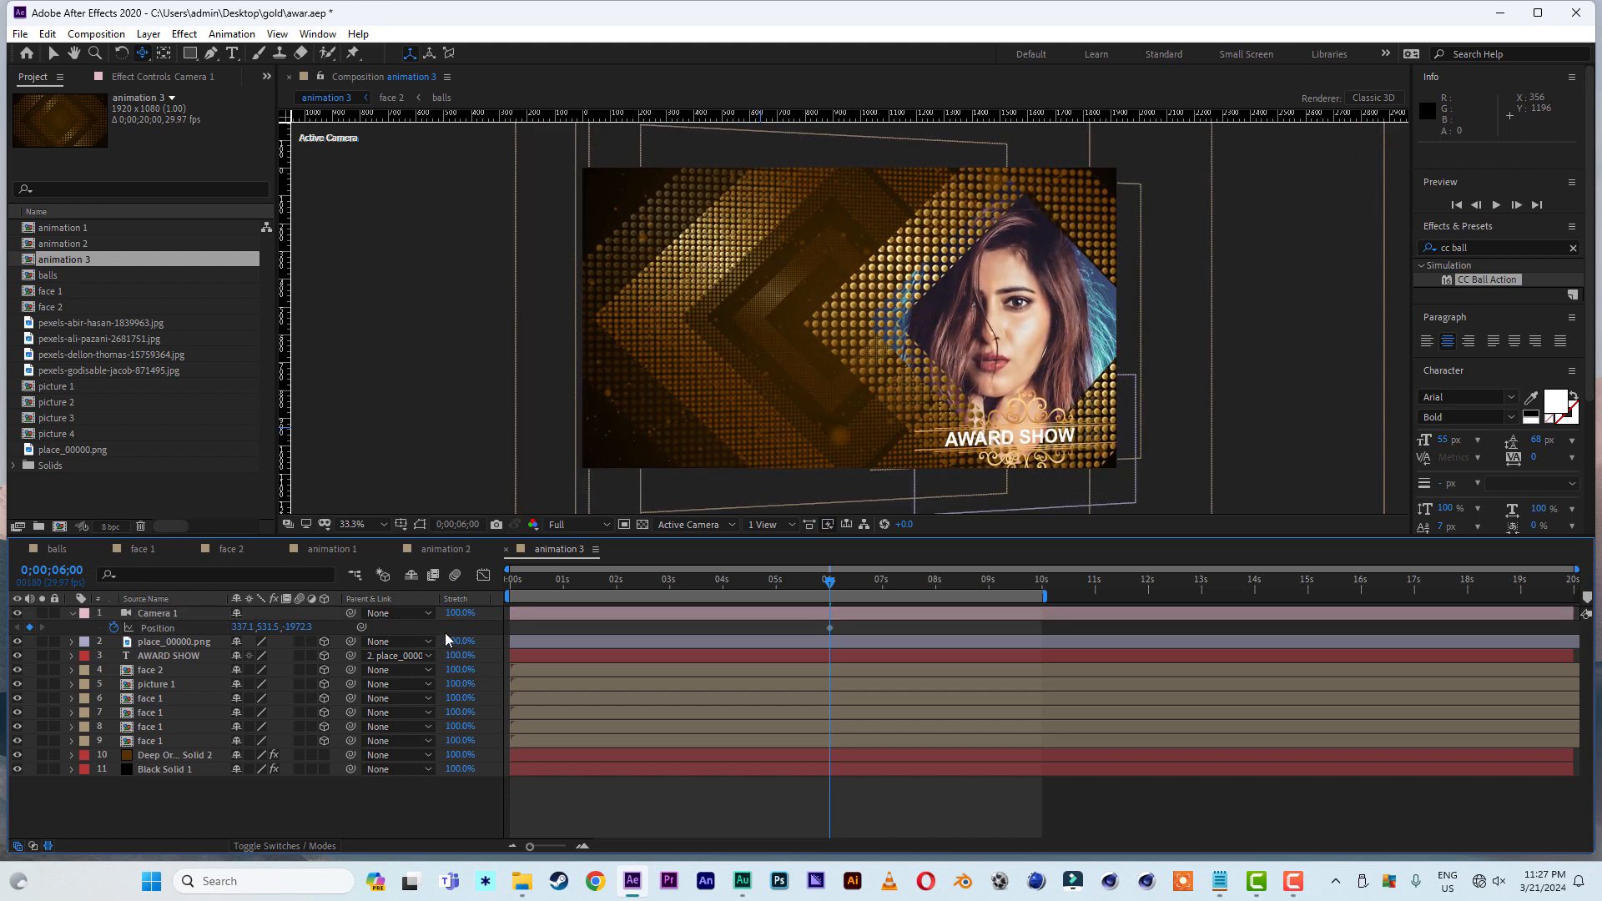
drag(303, 628, 318, 628)
drag(1013, 357, 1000, 357)
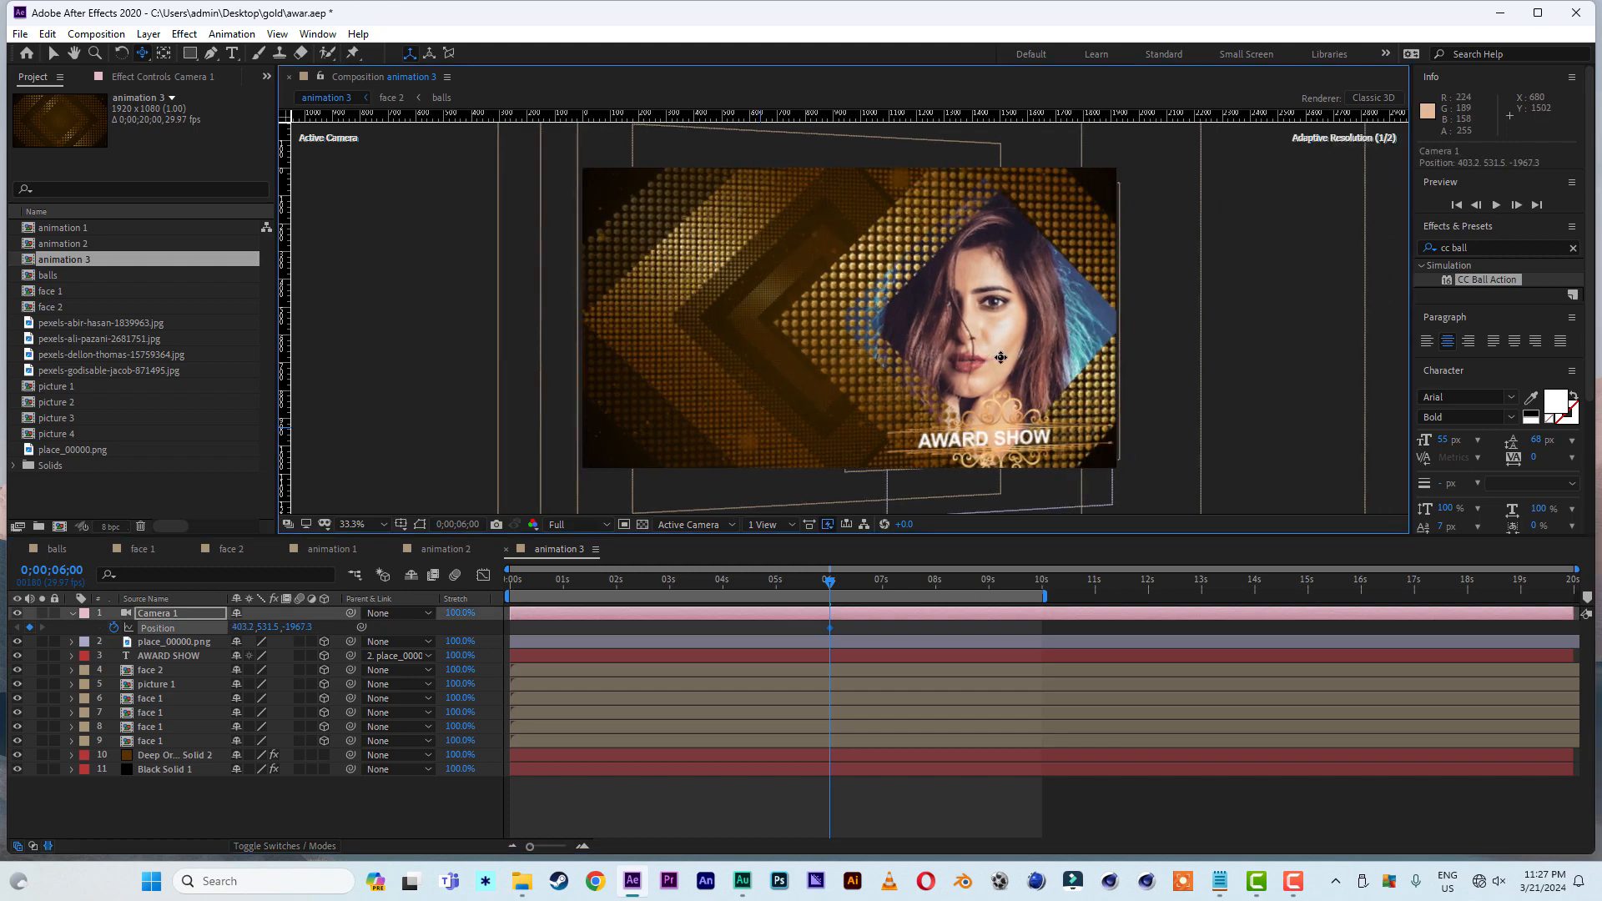
- At time zero, keyframe Camera 1's Position at about 3960.8, 450.9, -936.9, with the portrait out of frame, and scrub through the move
drag(661, 579, 454, 583)
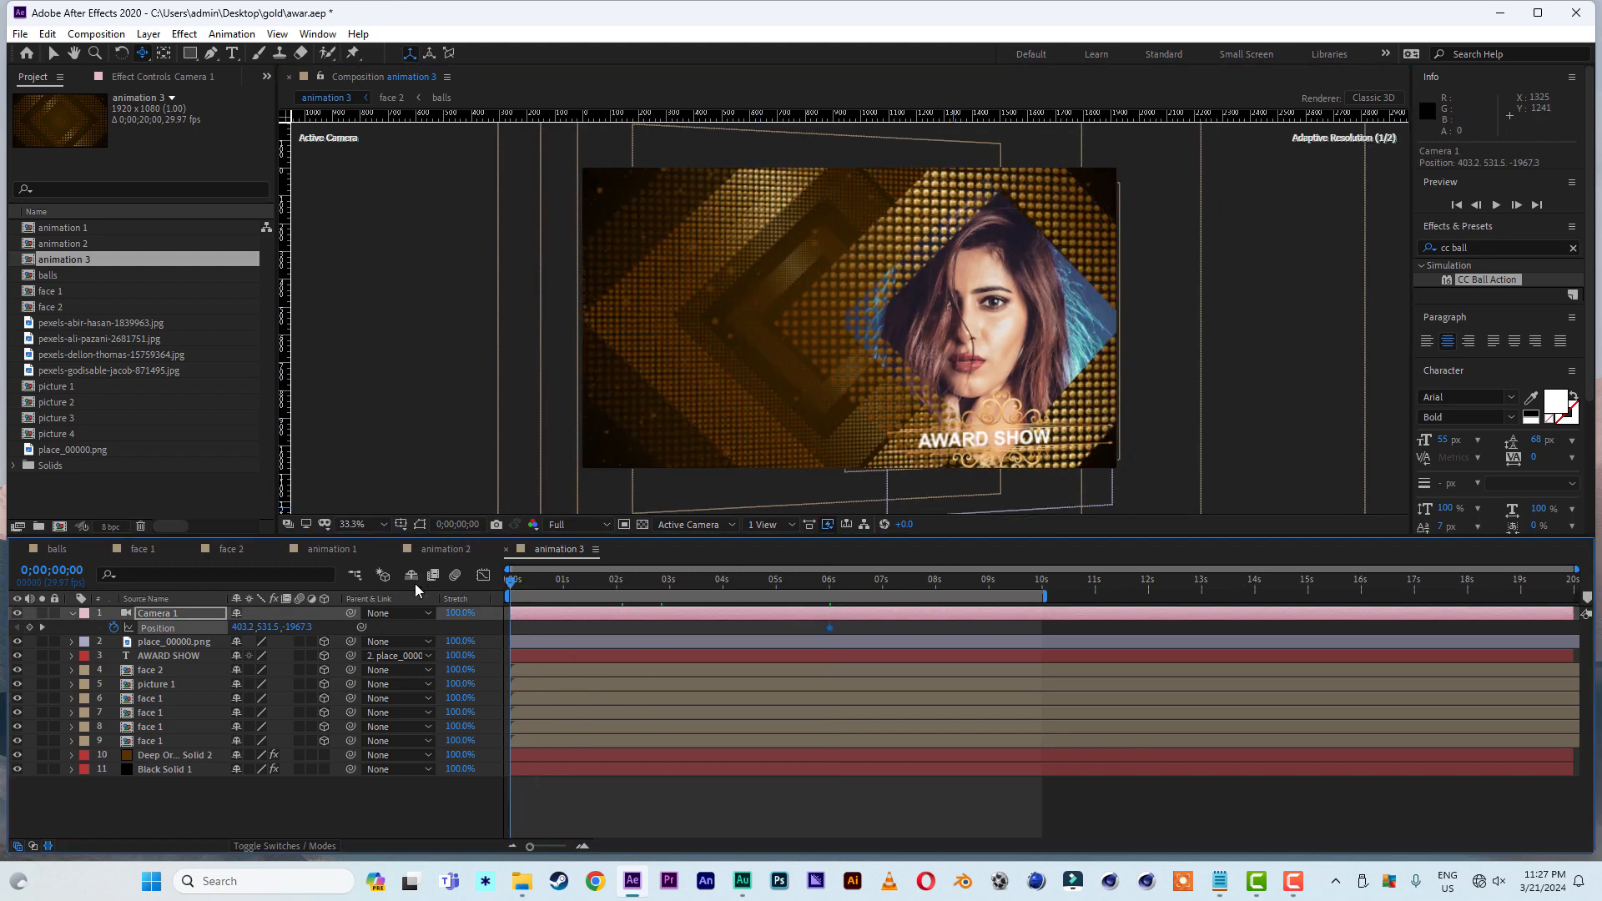
drag(241, 627, 1365, 635)
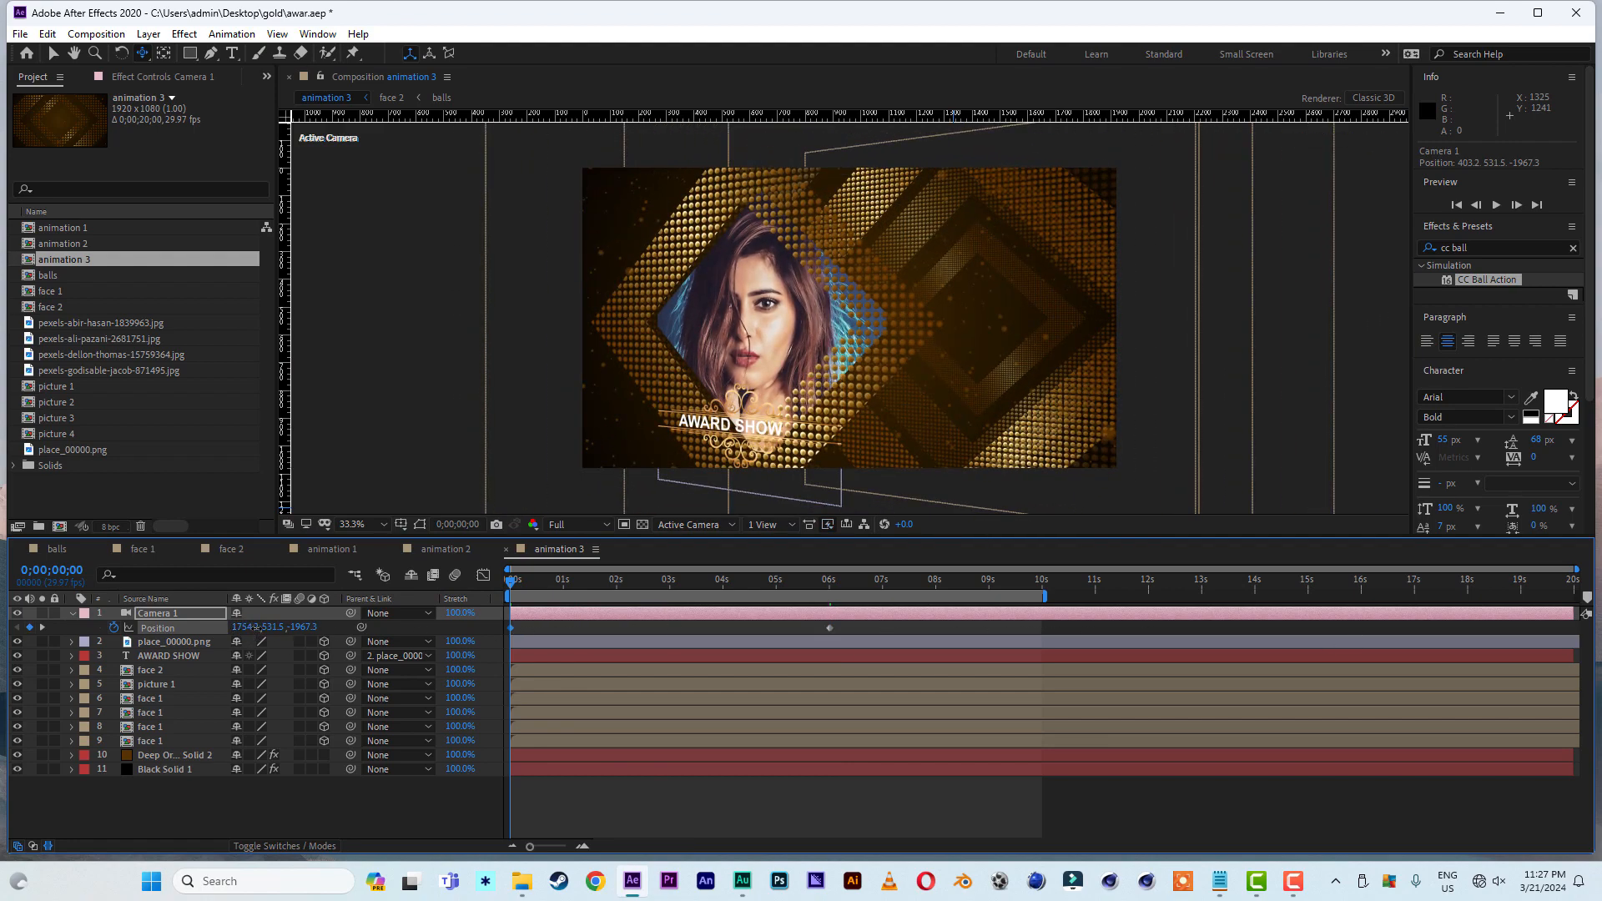
drag(252, 627, 584, 631)
drag(1055, 346, 659, 360)
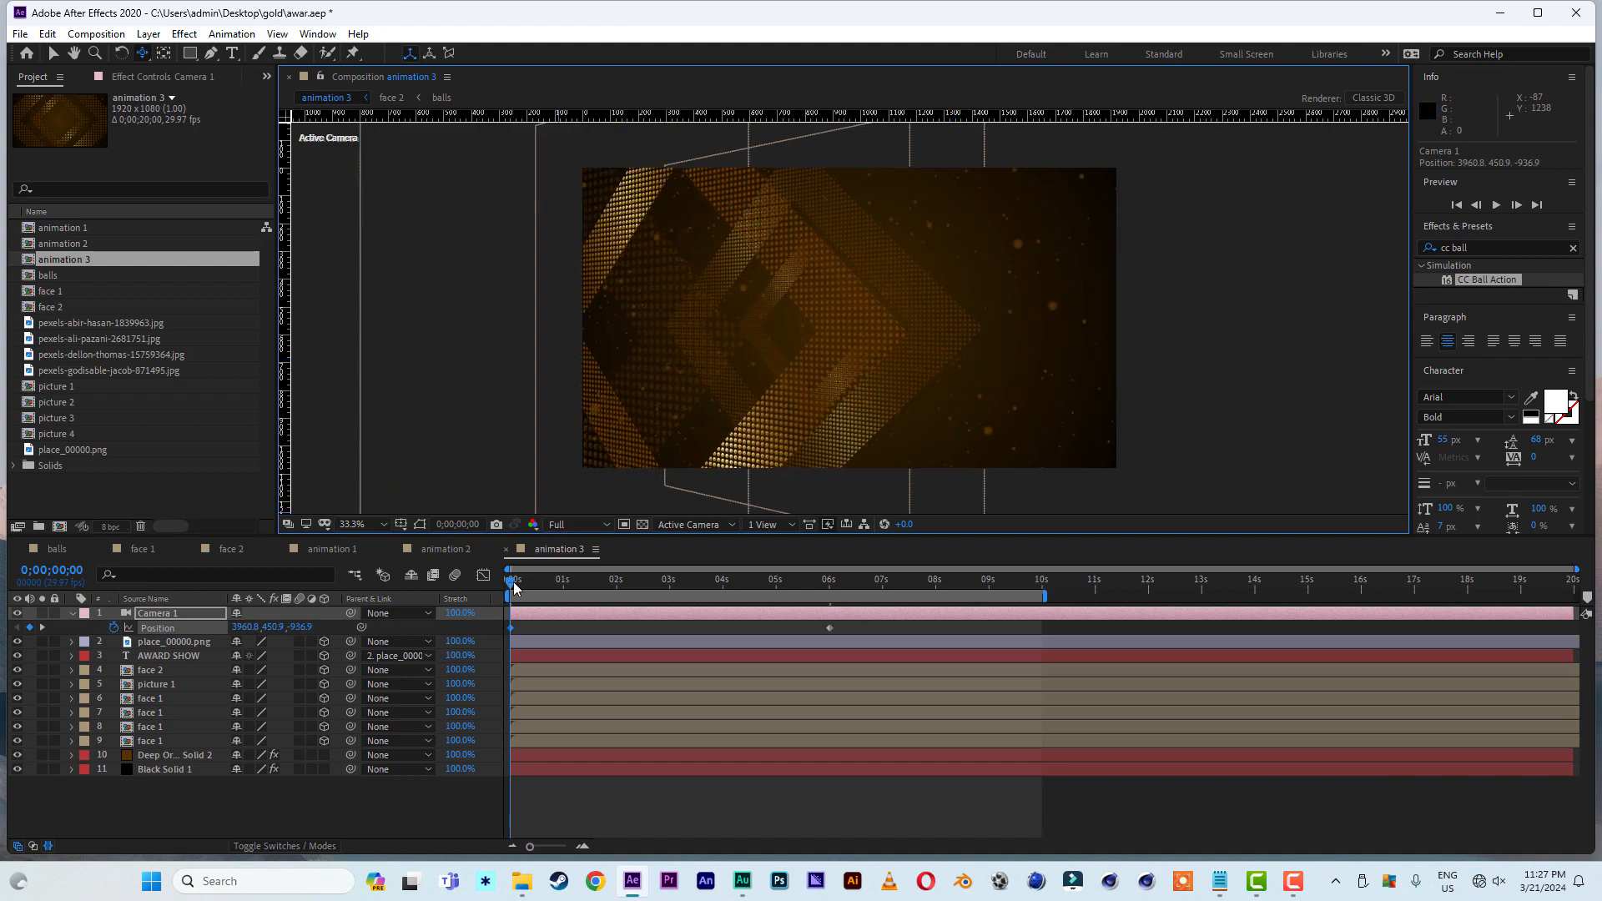
drag(514, 582, 349, 598)
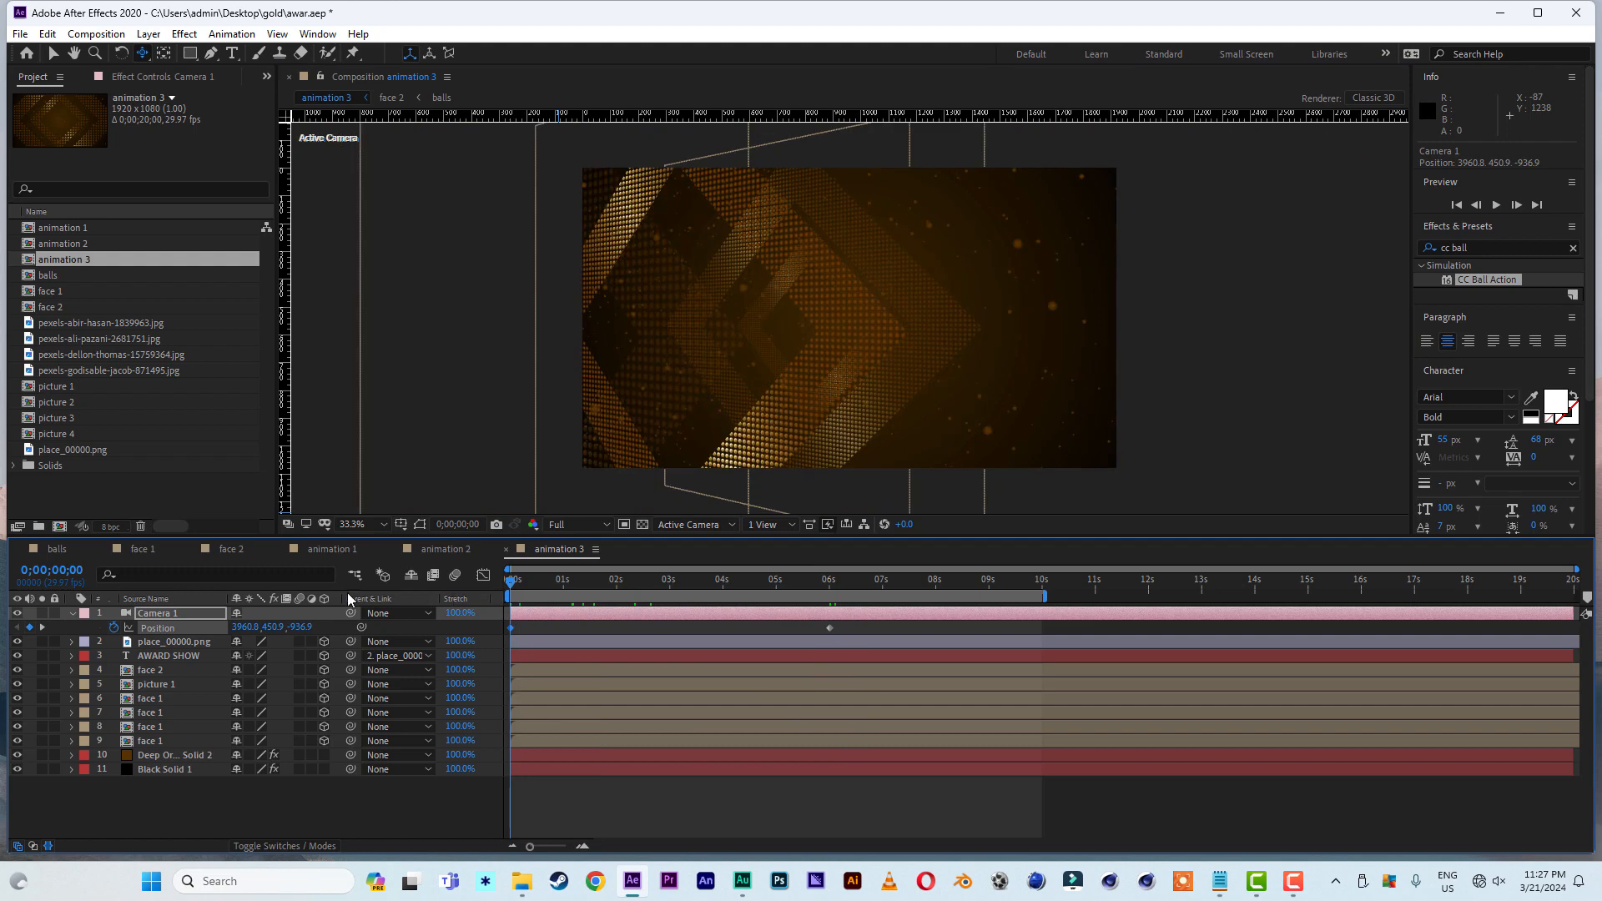
- Apply Easy Ease to both Position keyframes of Camera 1
click(53, 53)
drag(852, 624, 448, 645)
right_click(510, 635)
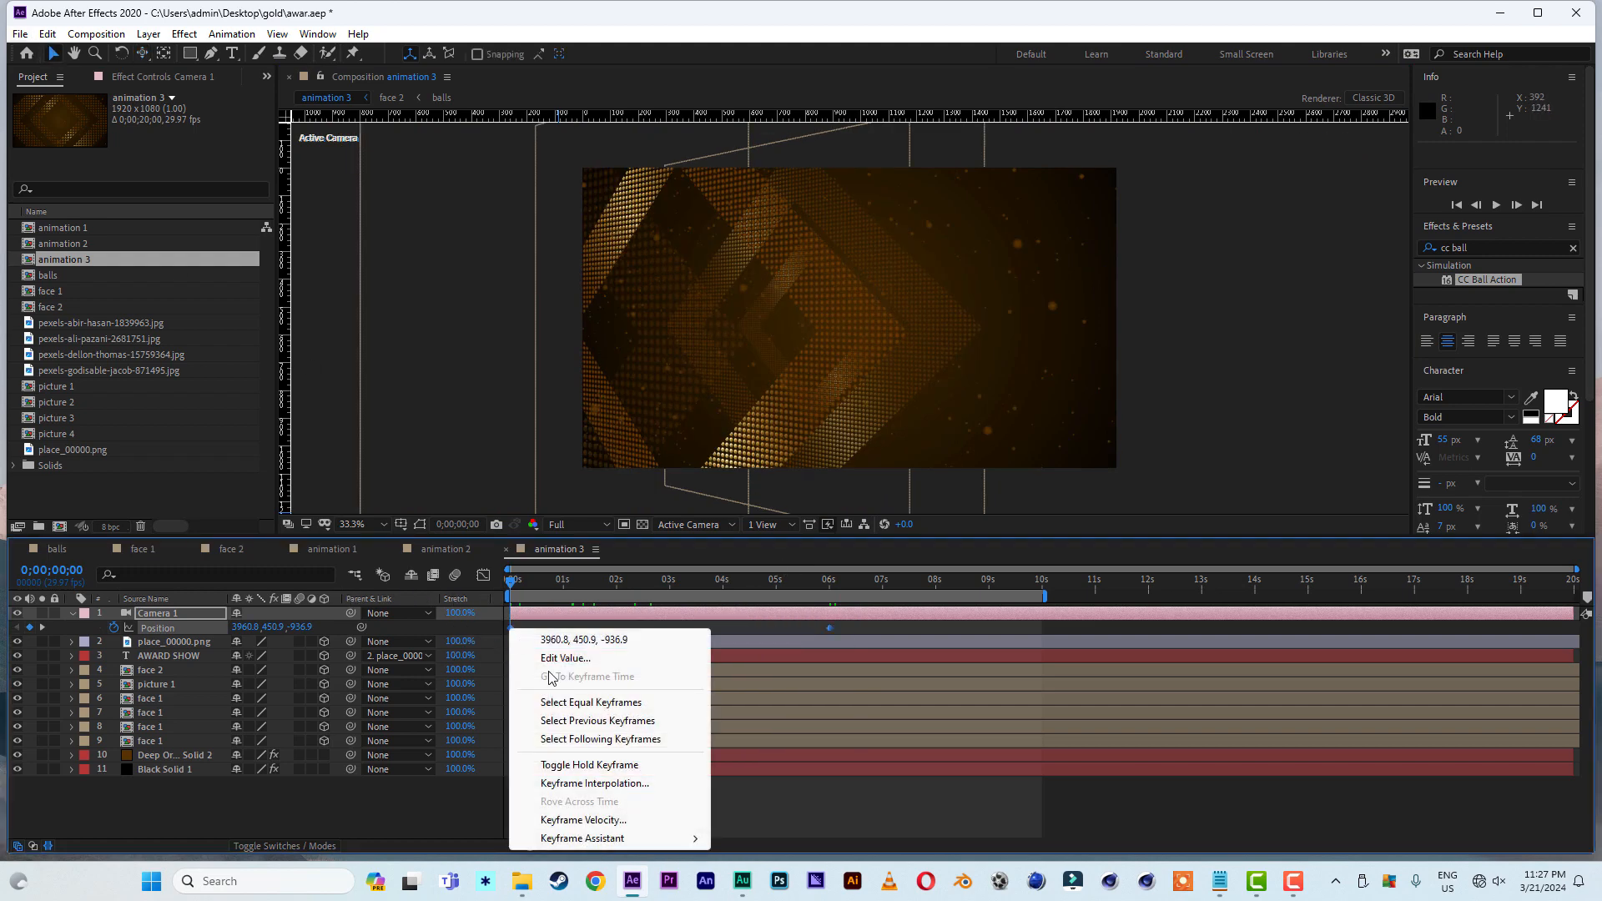
mouse_move(630, 839)
click(786, 731)
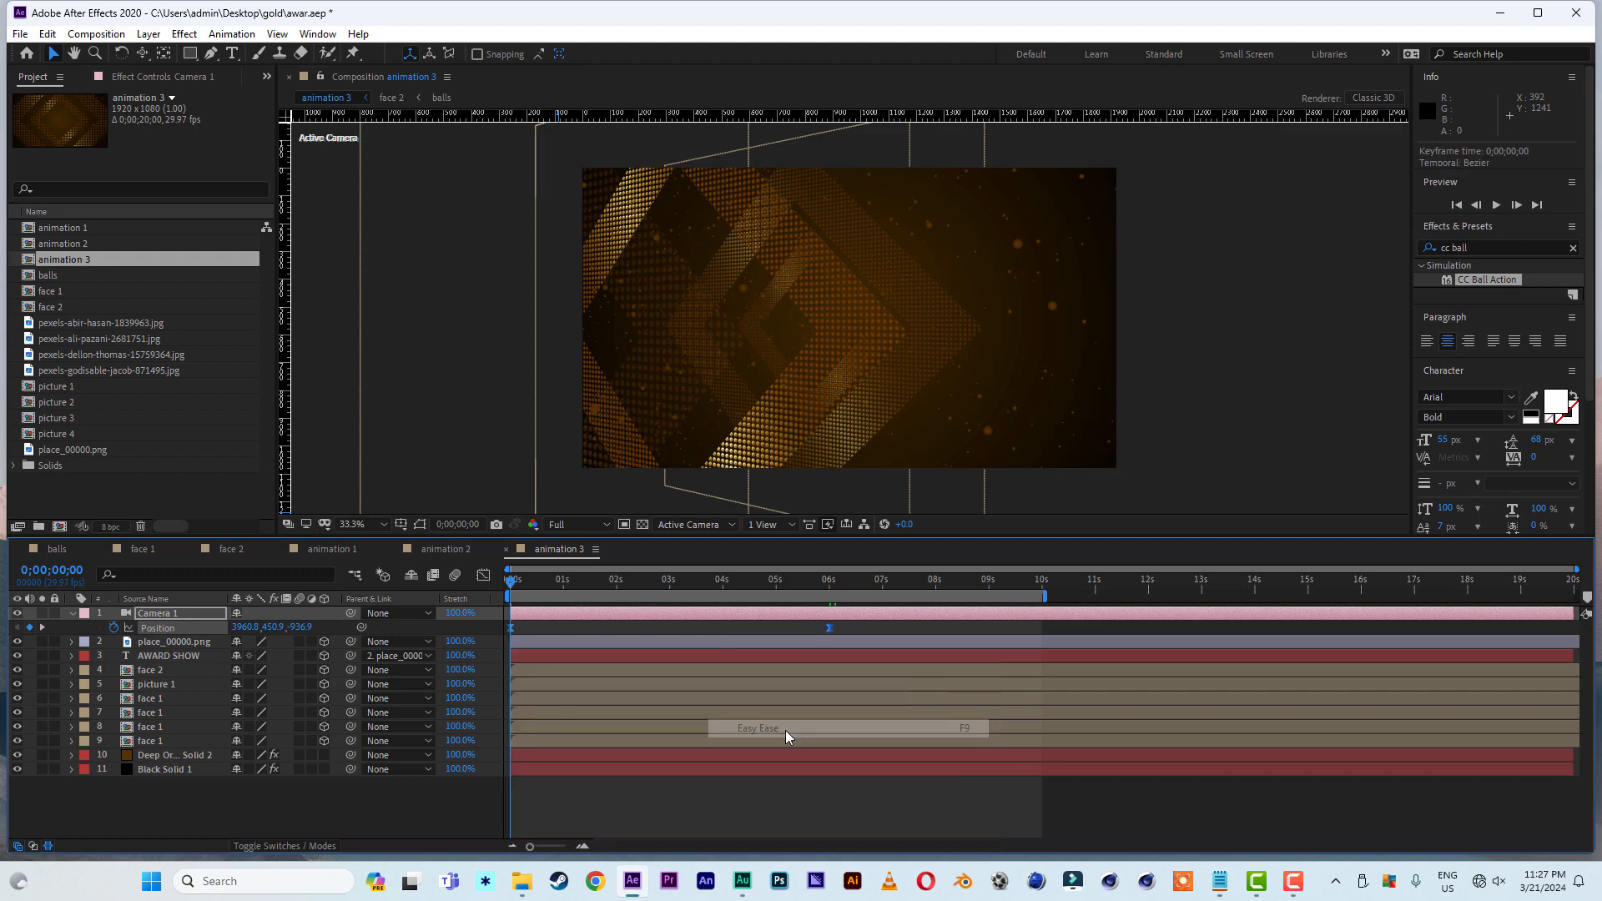
- Reshape the camera's speed graph into an early peak with a long slowdown to 6 seconds, and preview the move
click(484, 576)
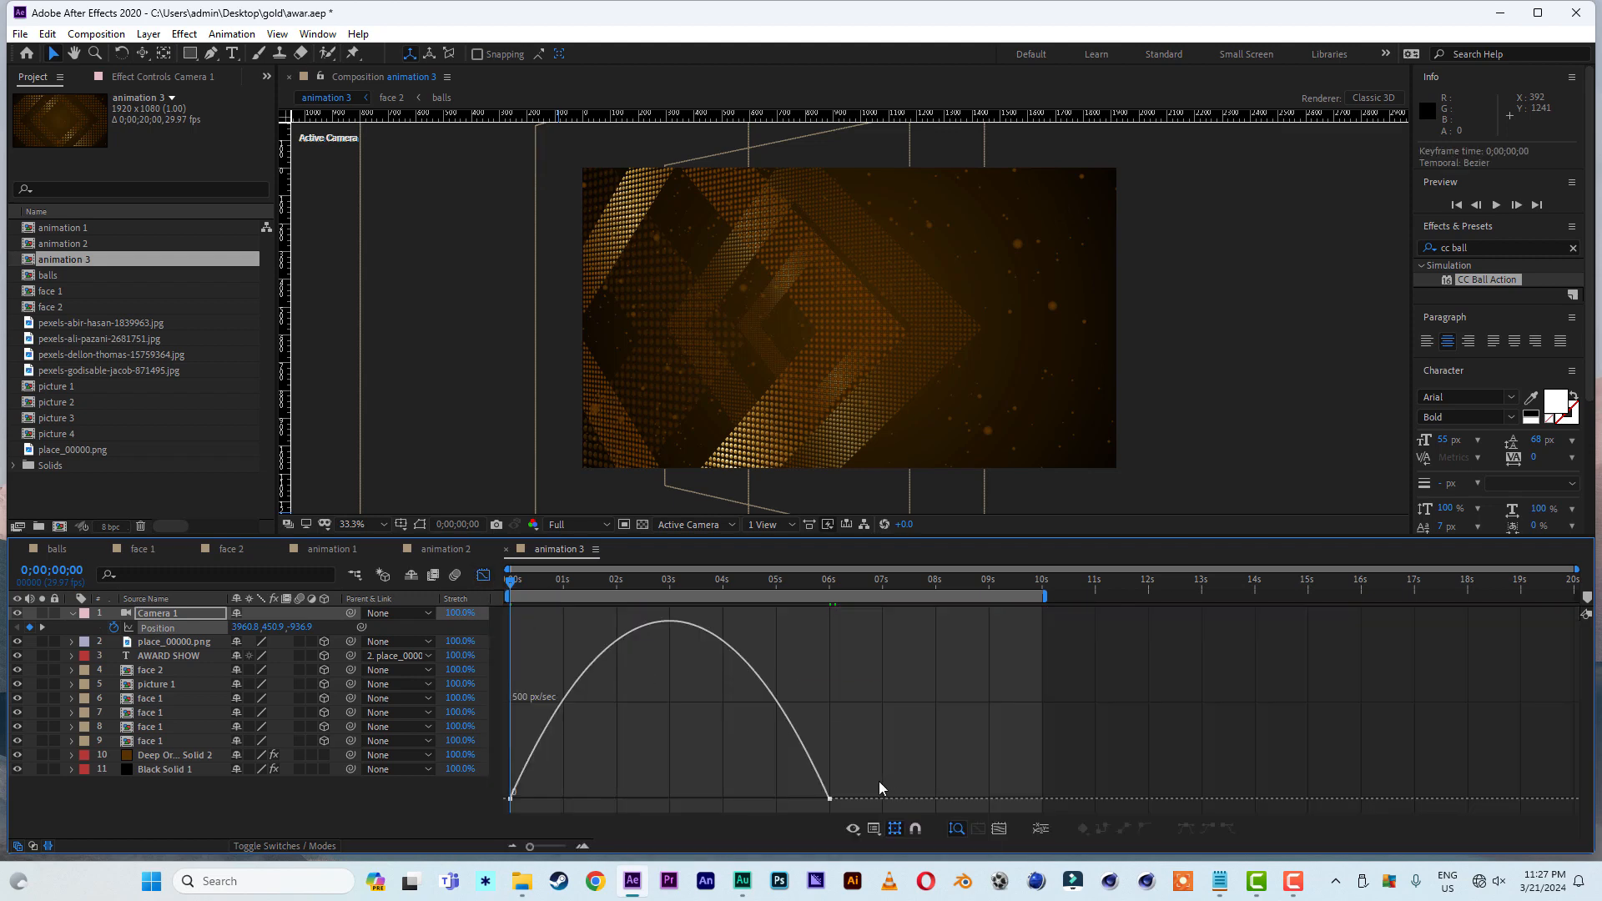
click(831, 800)
drag(778, 803, 528, 799)
key(space)
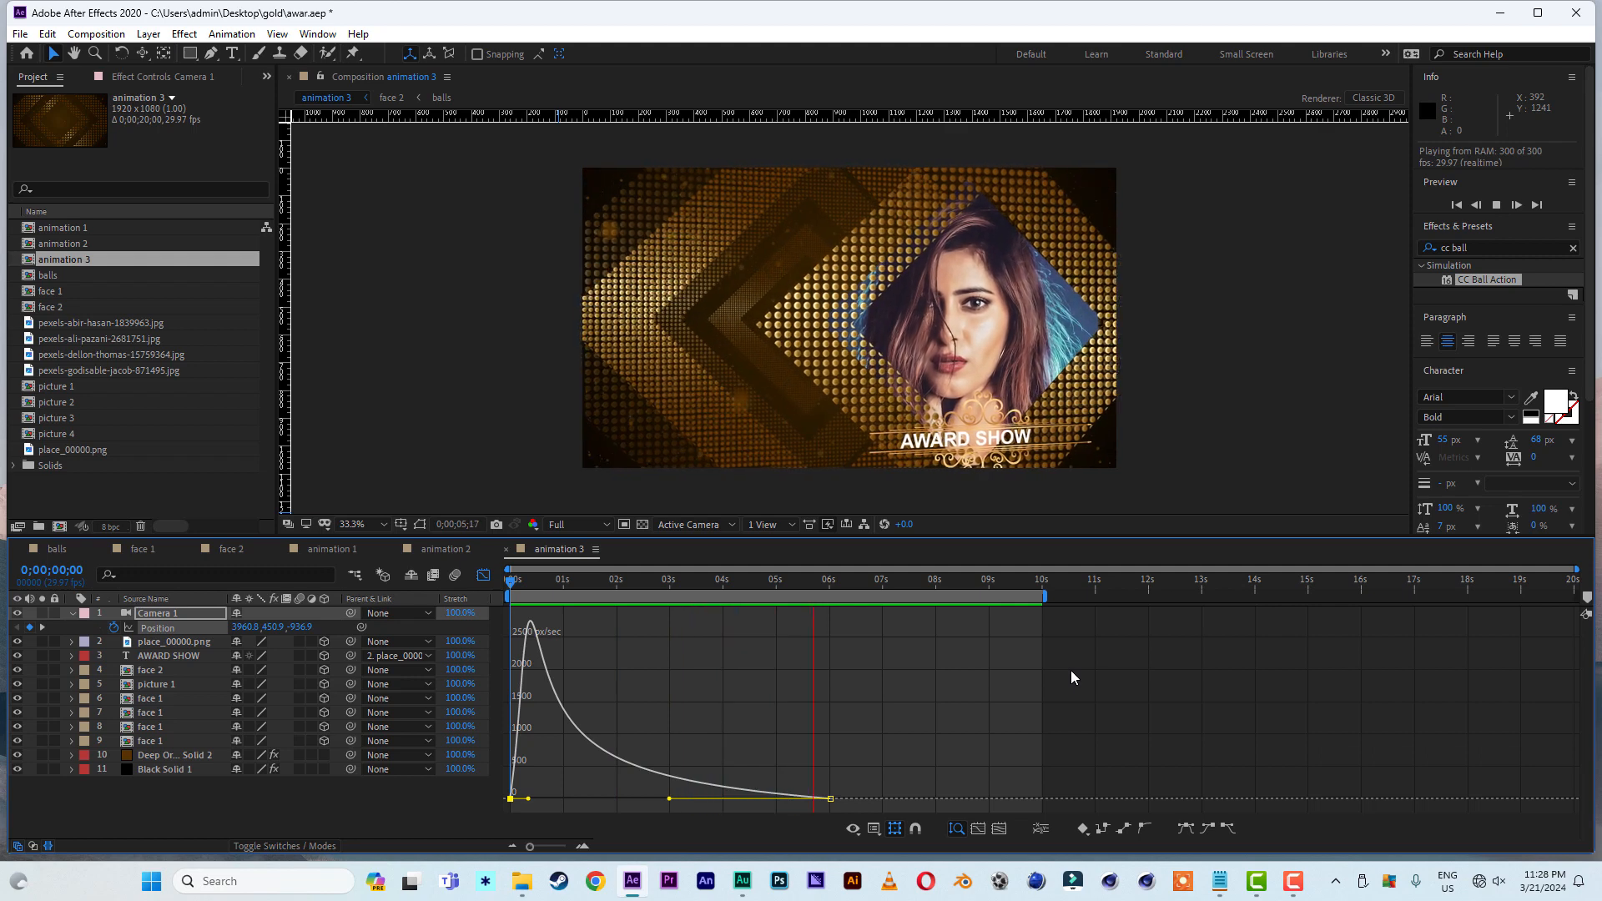
click(743, 579)
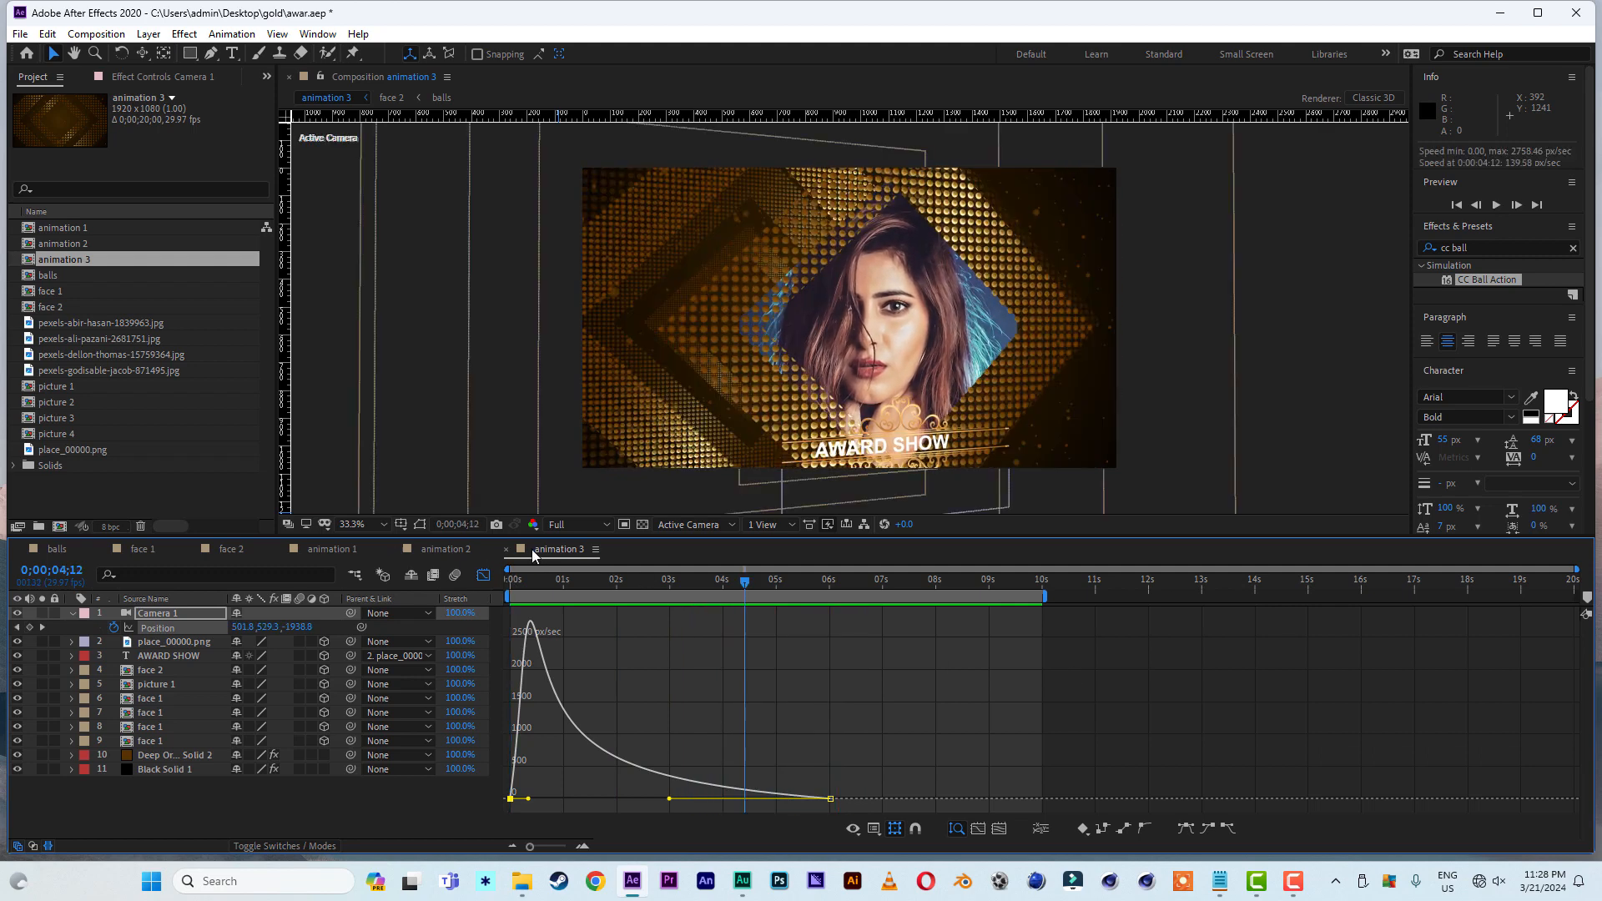
click(482, 576)
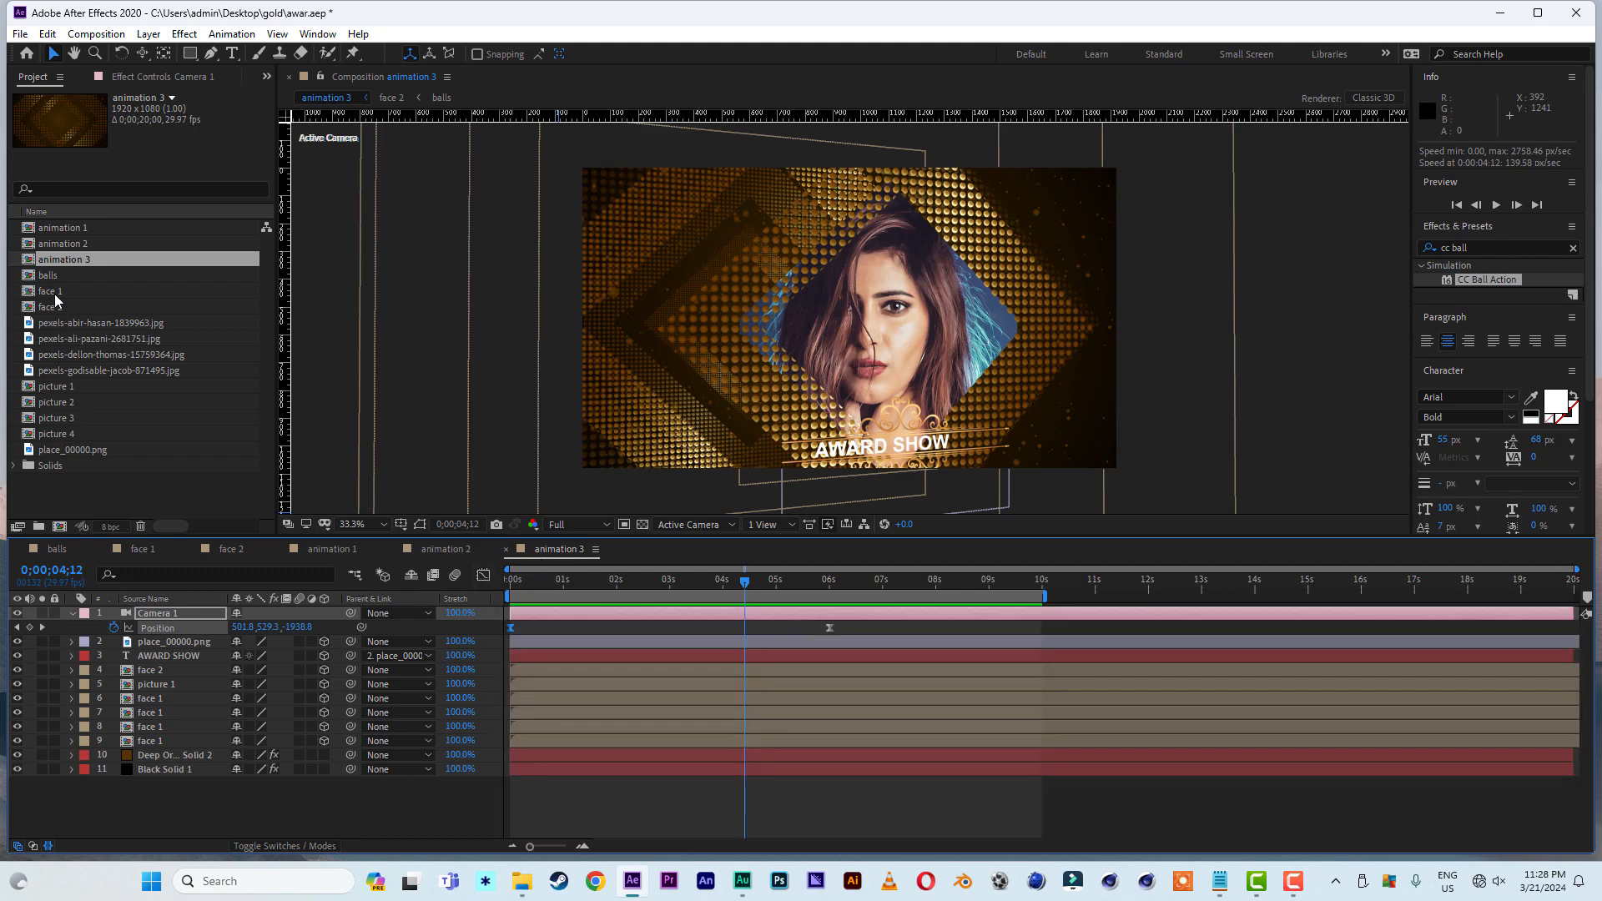
- Make another duplicate of the animation 2 composition and open it for editing
click(77, 244)
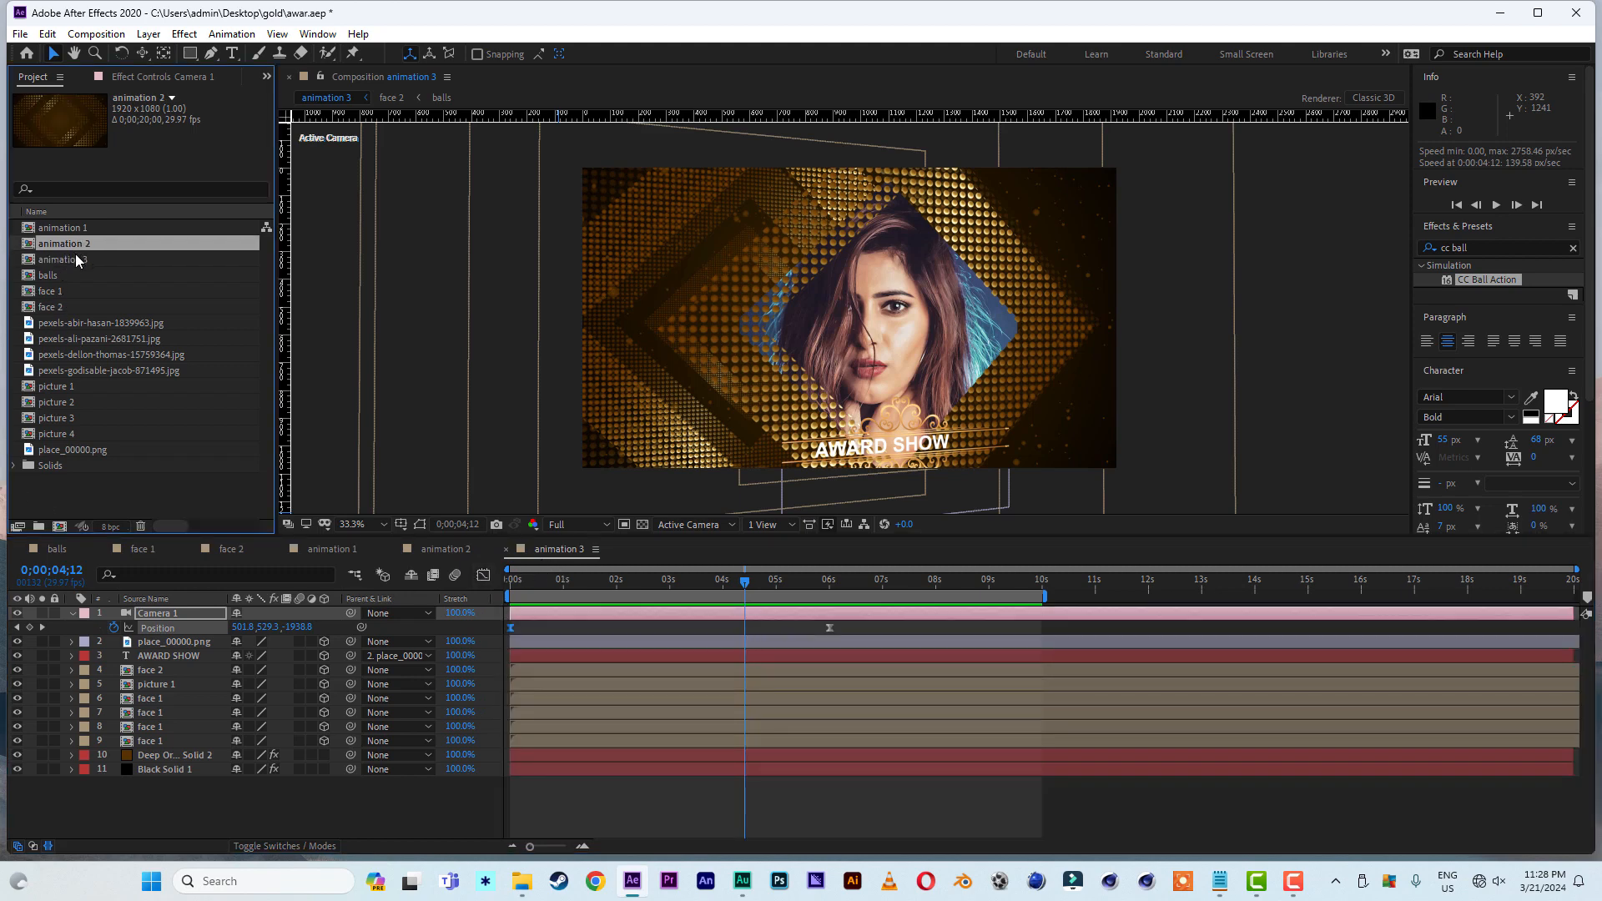
key(ctrl+d)
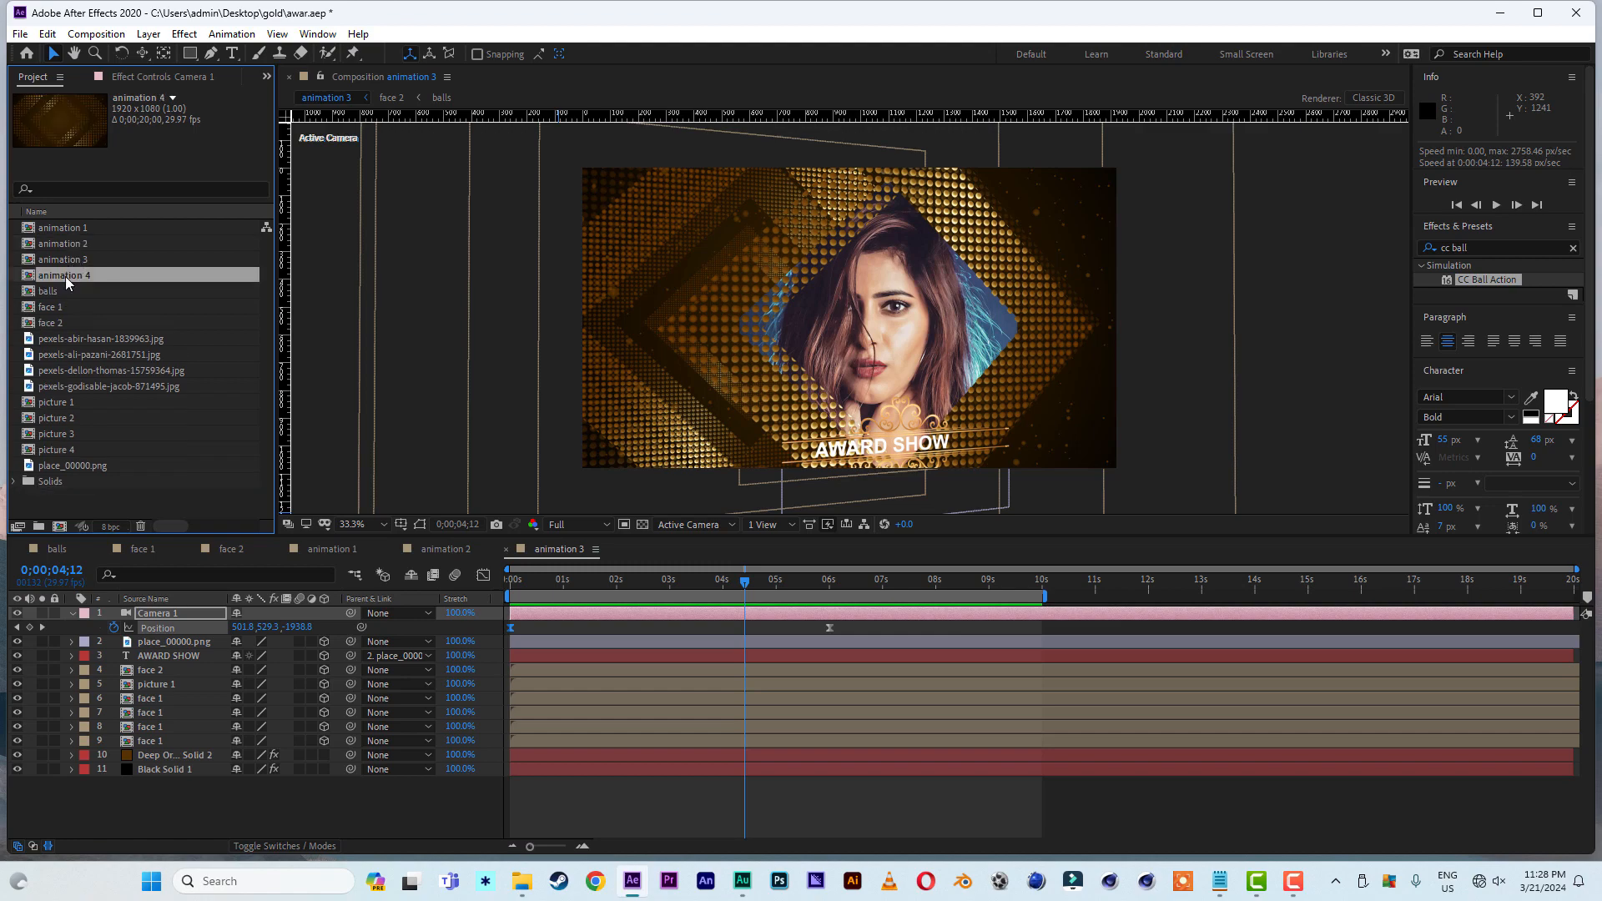
double_click(65, 277)
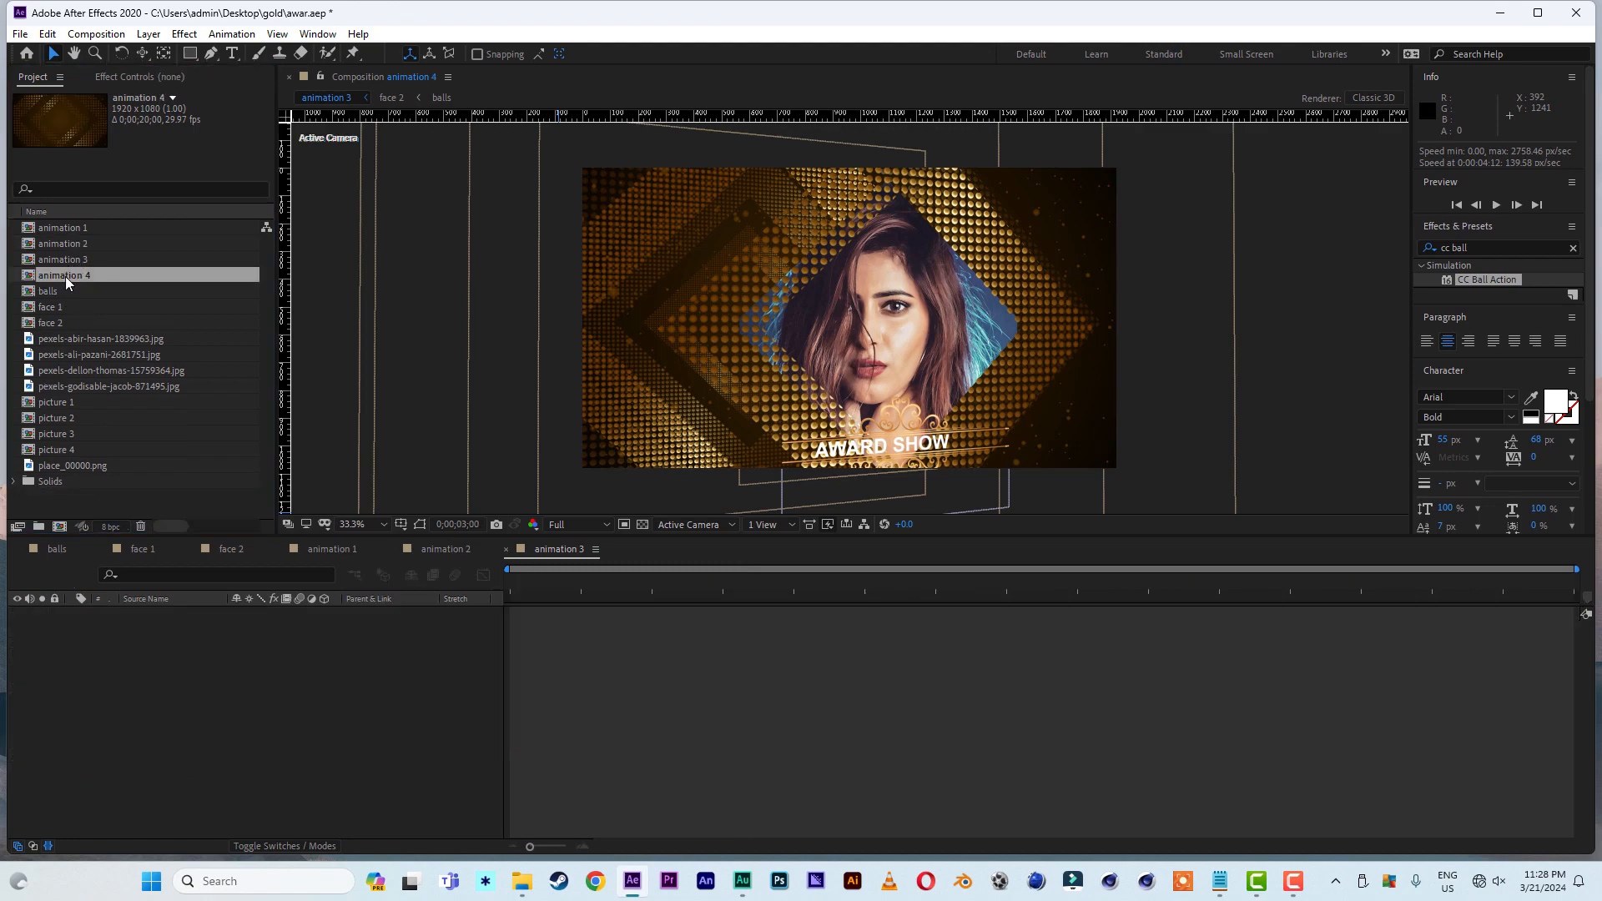
- Add a null object, place it above Camera 1 and make it a 3D layer
click(163, 628)
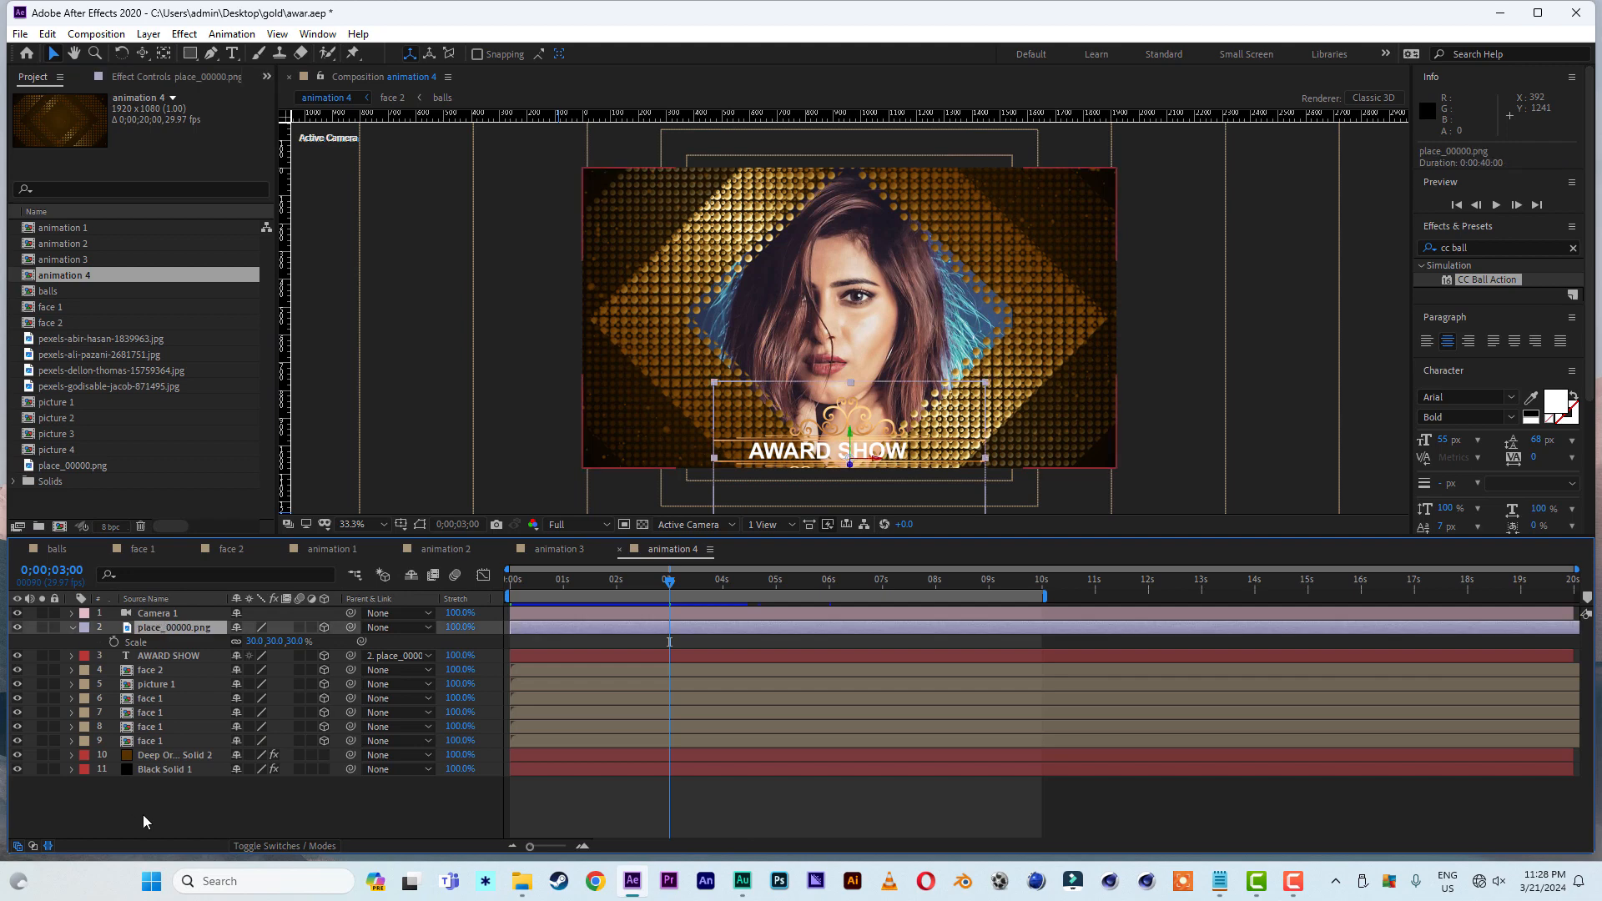
right_click(146, 809)
mouse_move(276, 626)
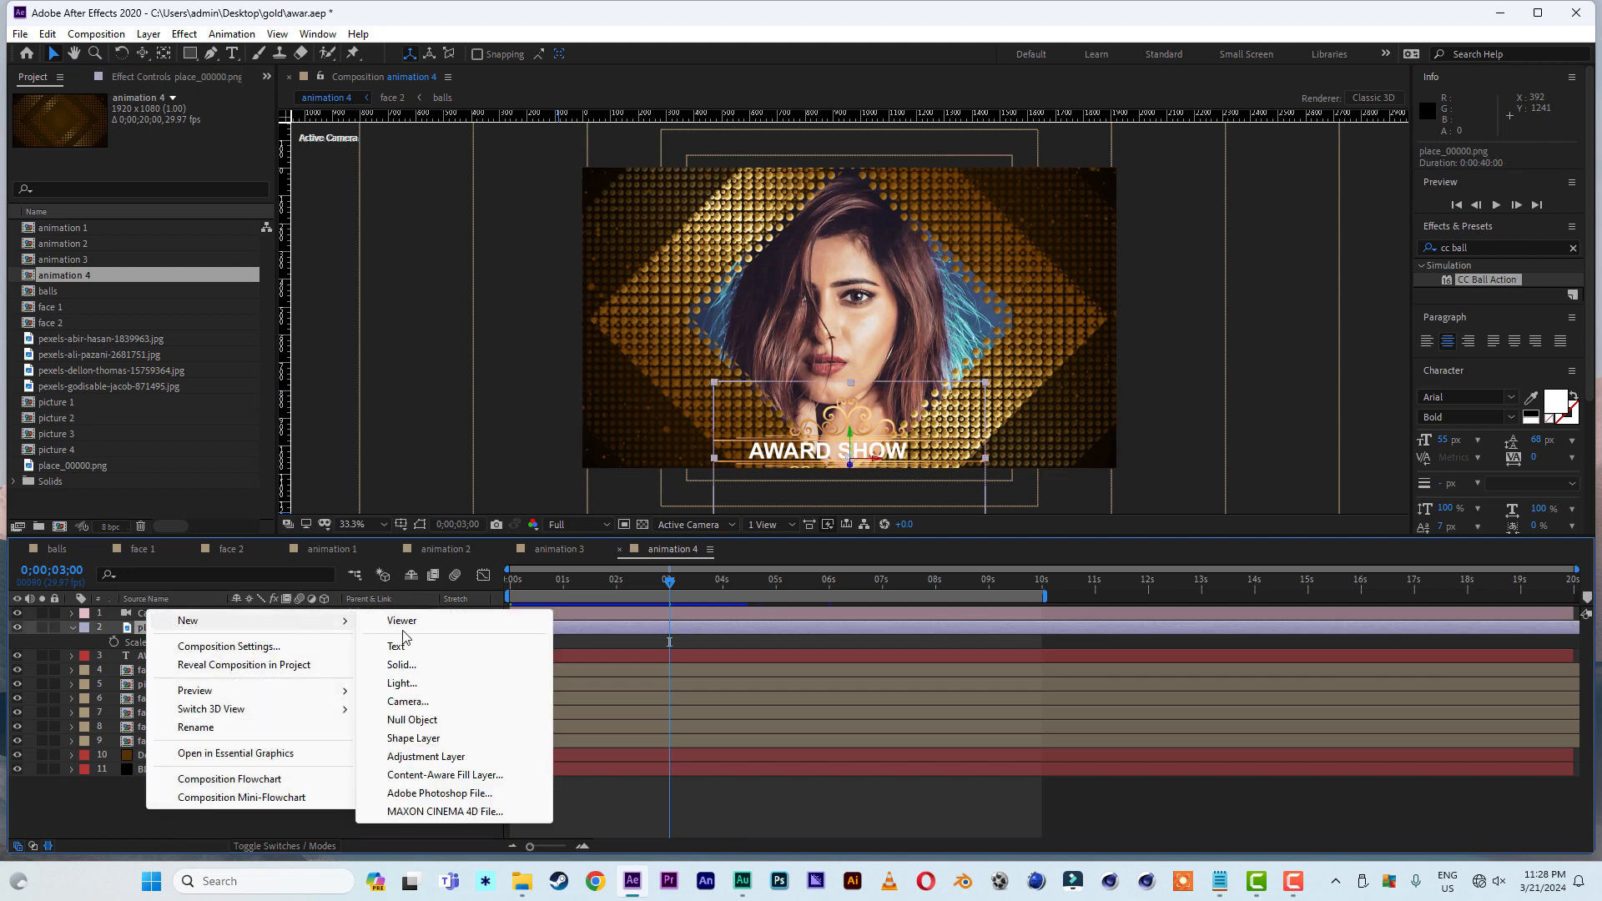
click(414, 720)
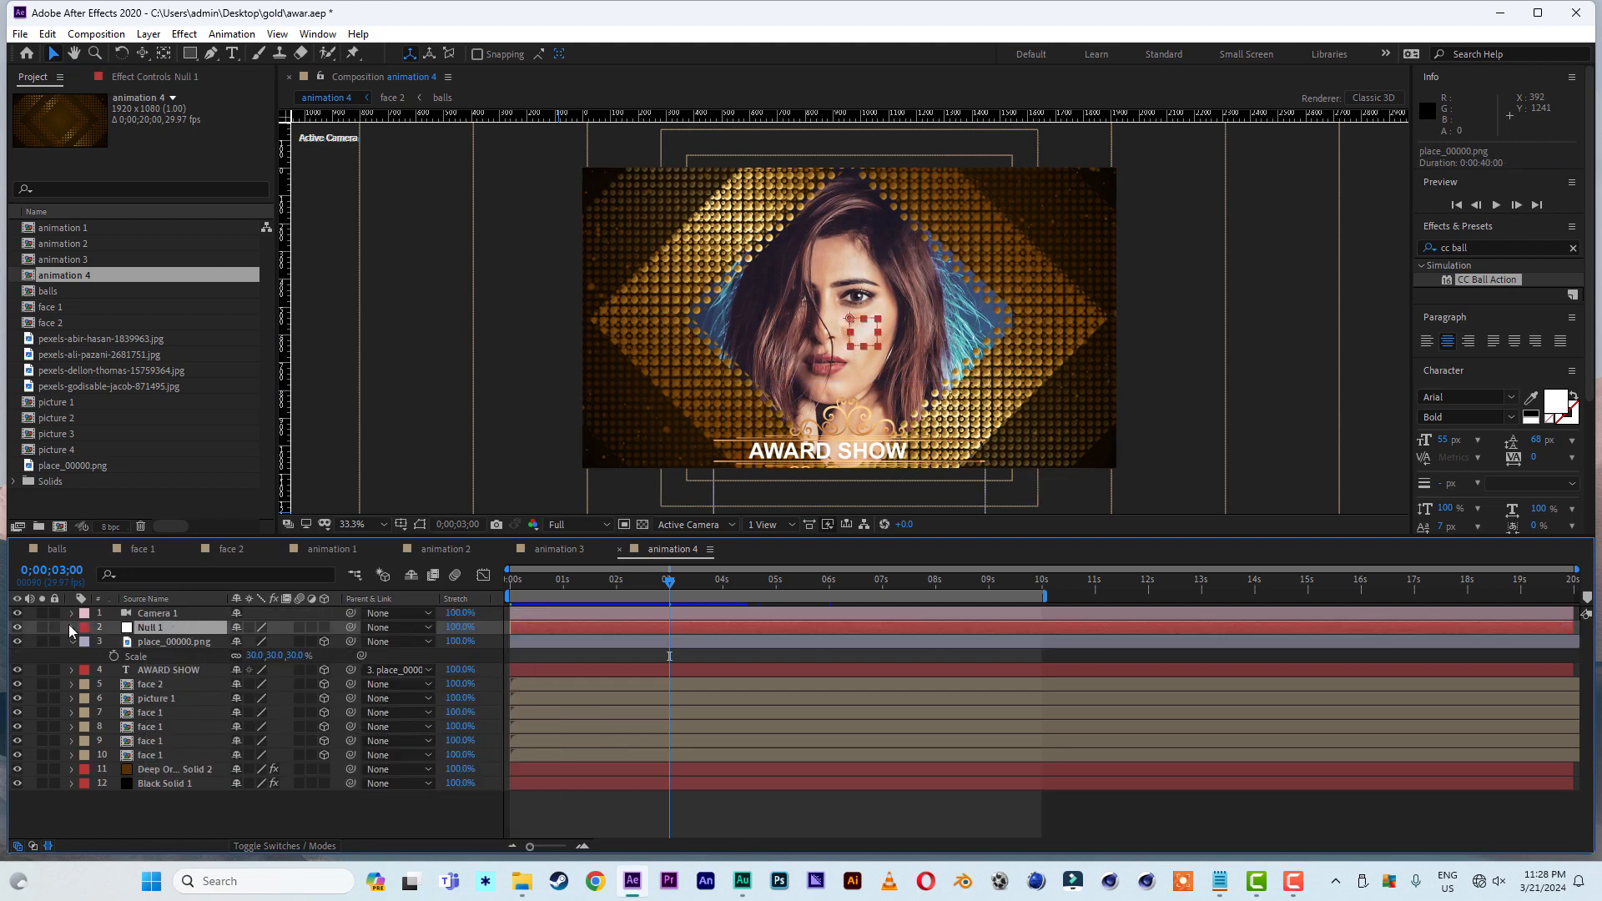
drag(147, 628, 152, 612)
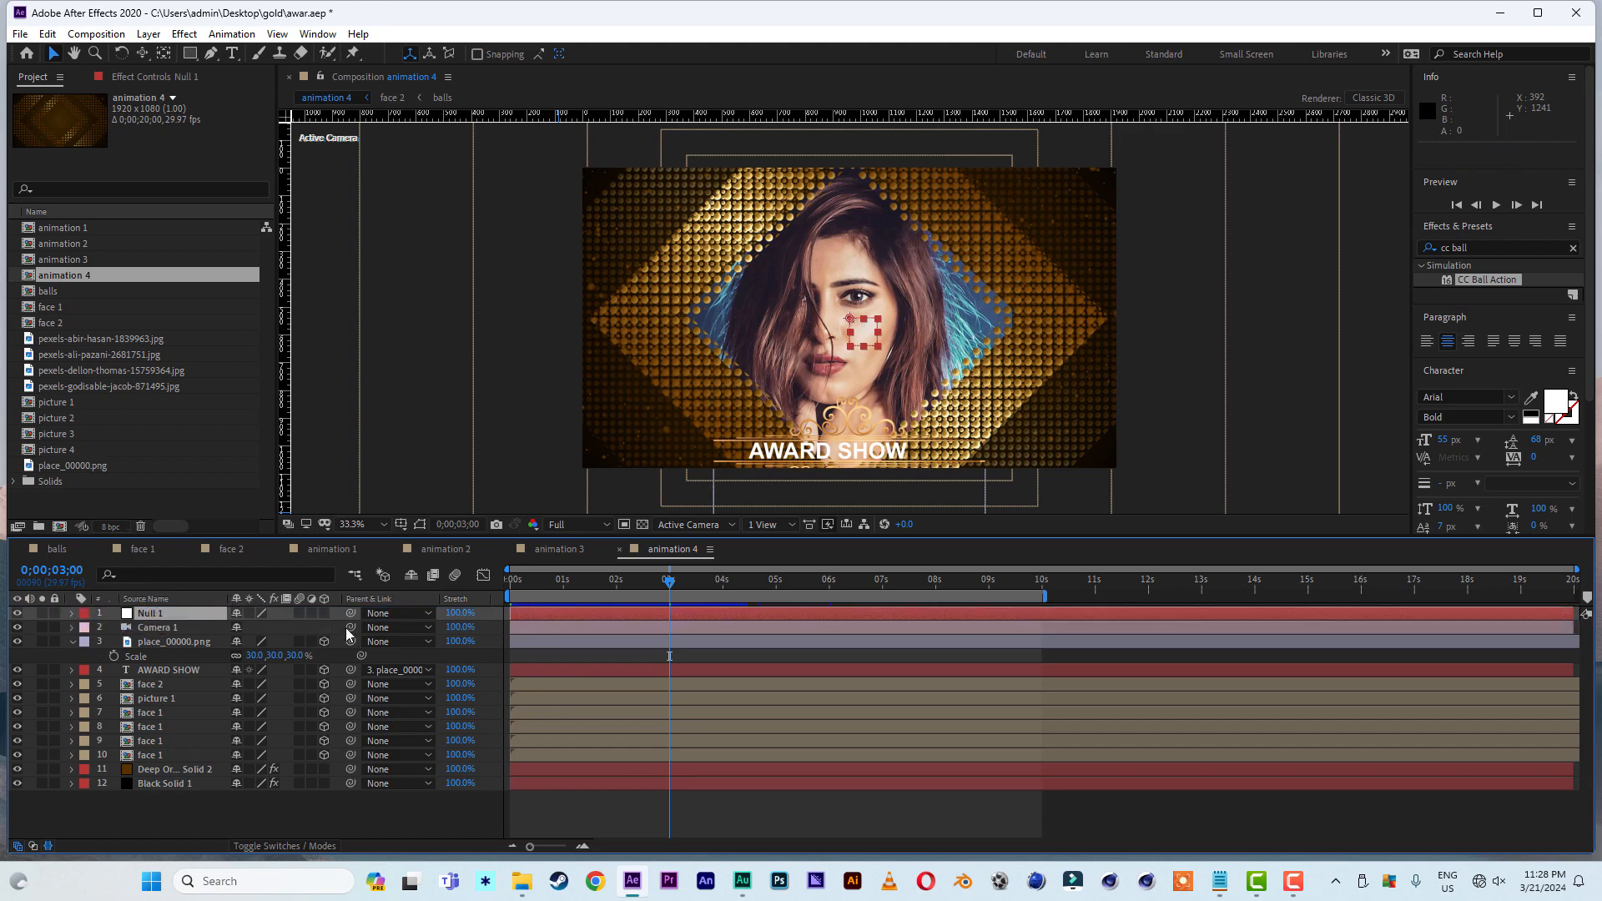
click(325, 613)
- Parent Camera 1 to the null object and rename the null as cam control
click(947, 595)
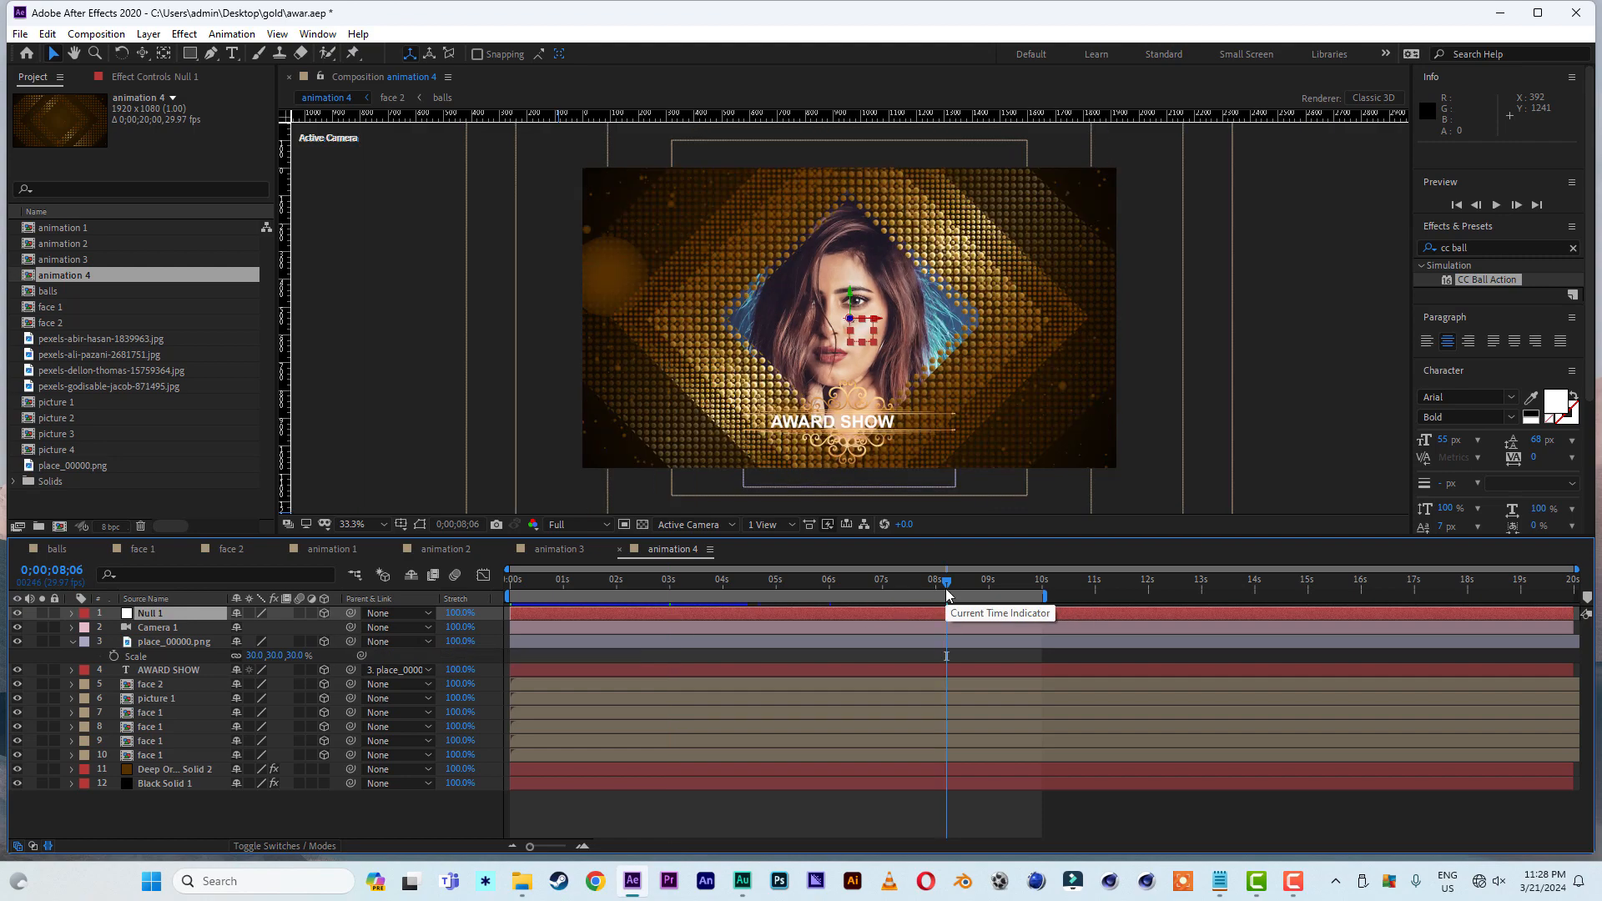
drag(350, 627, 157, 612)
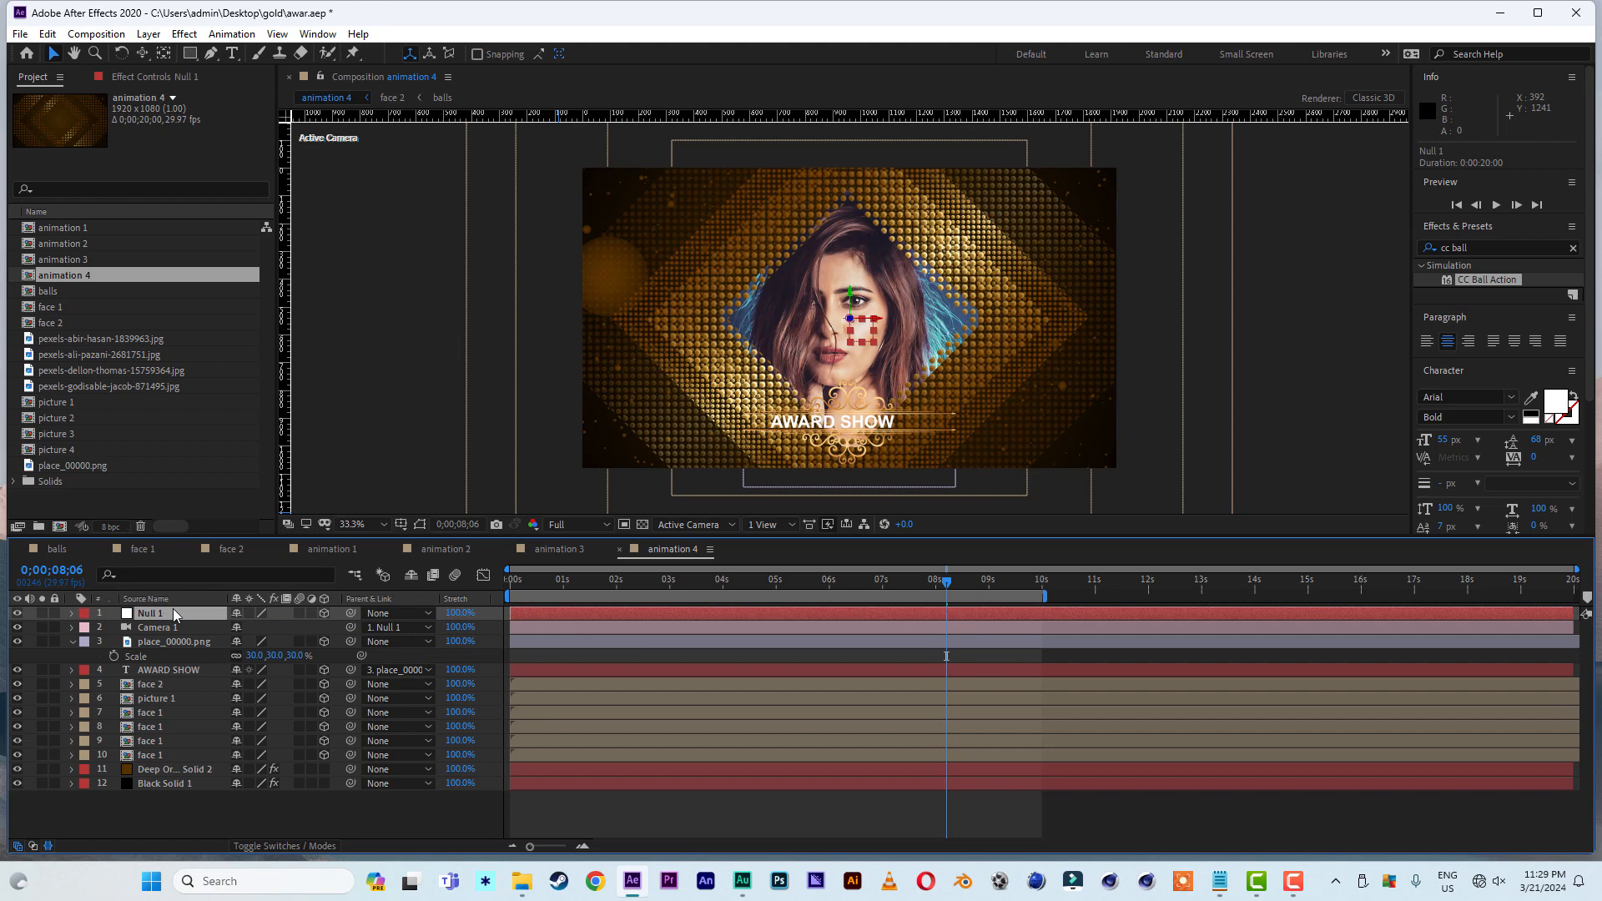
key(Return)
text(c)
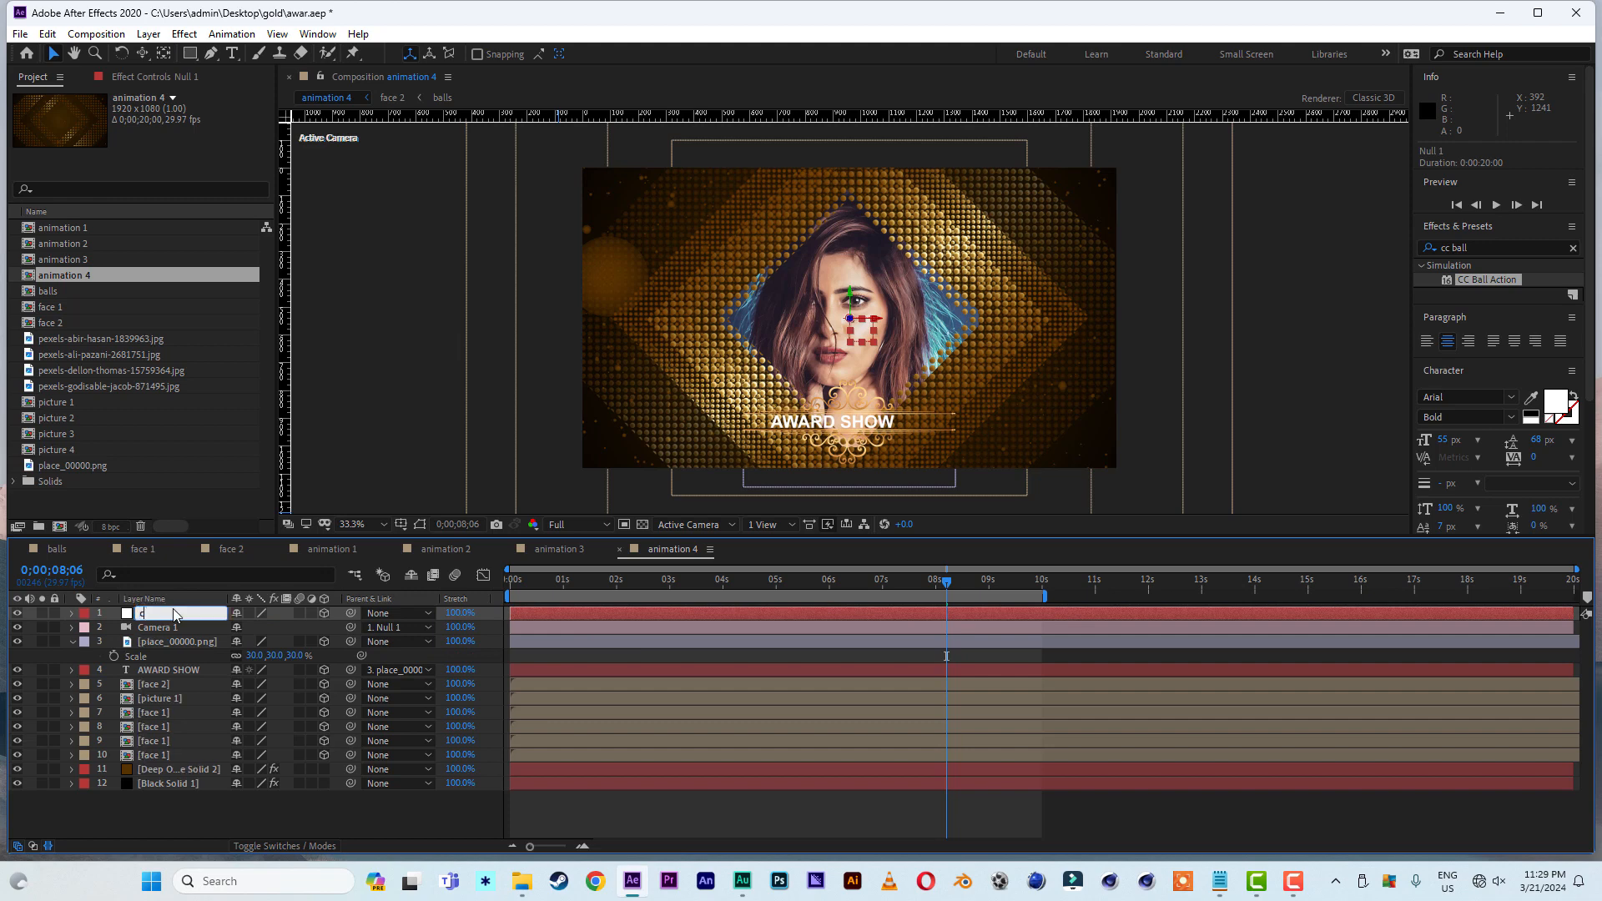
text(am control)
key(Return)
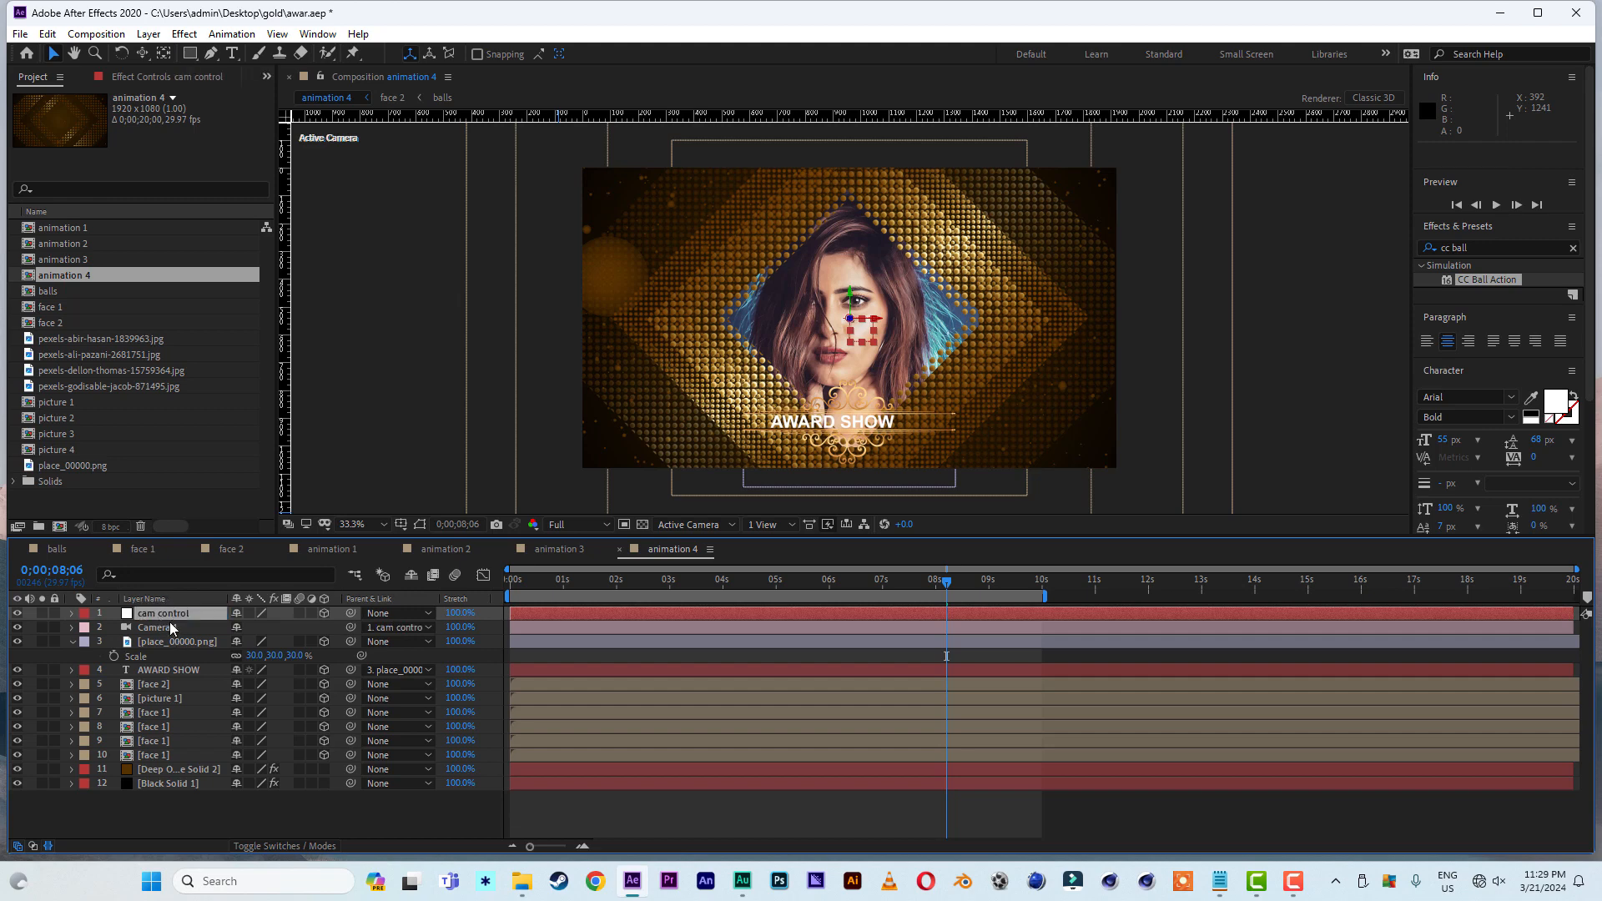
- Apply the Separate XYZ Position preset to the cam control layer and expand its X, Y and Z properties in the timeline
click(1492, 248)
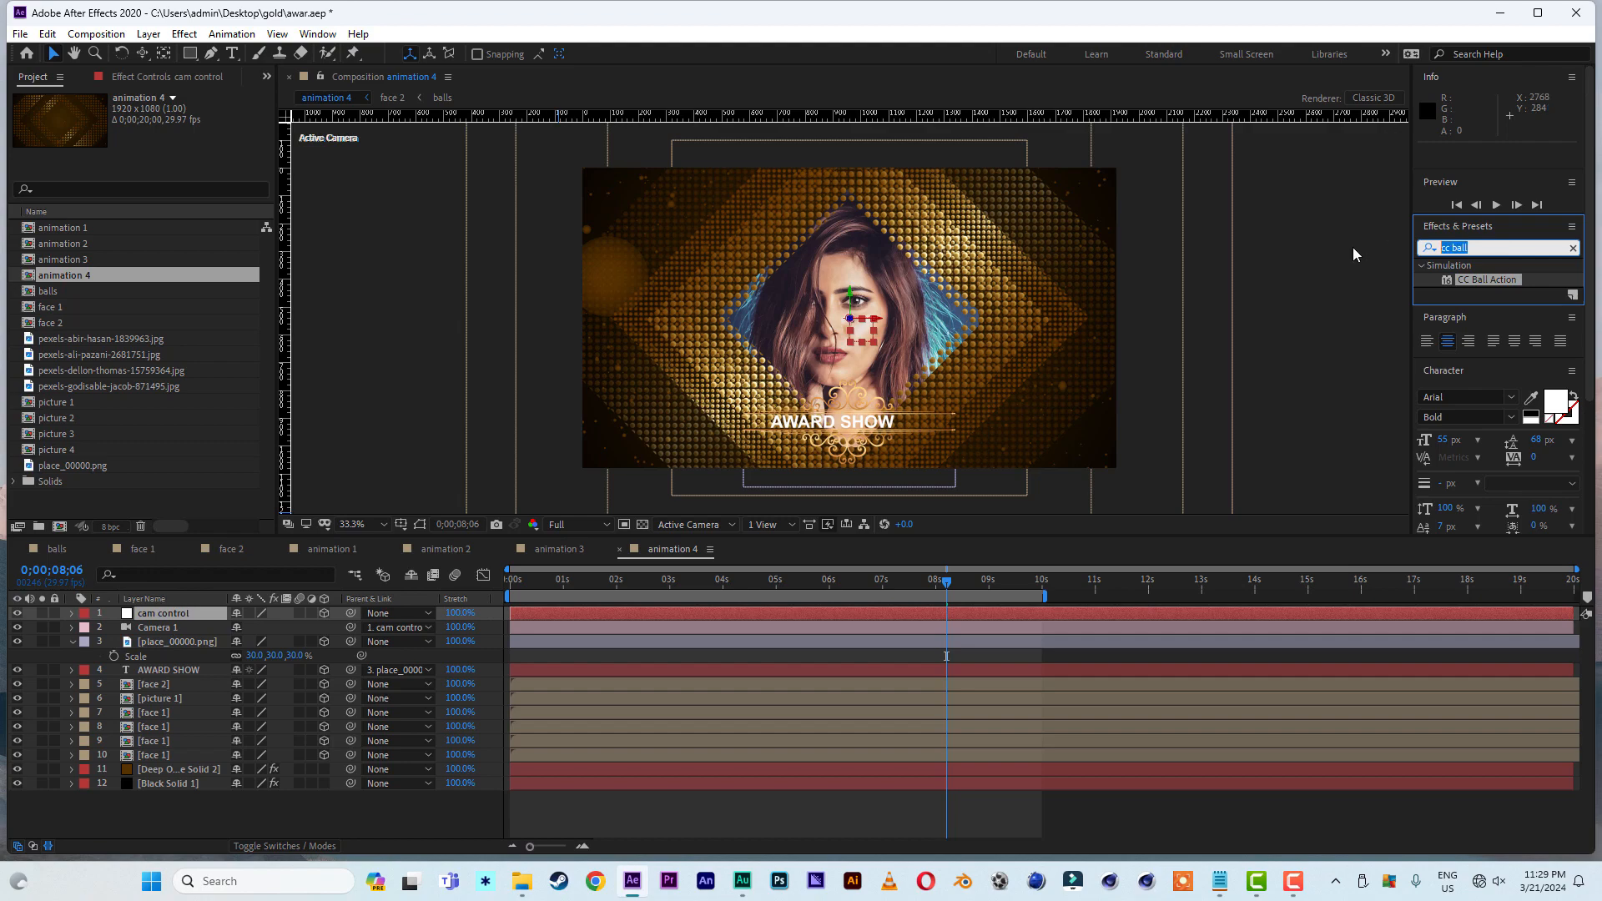
text(separ)
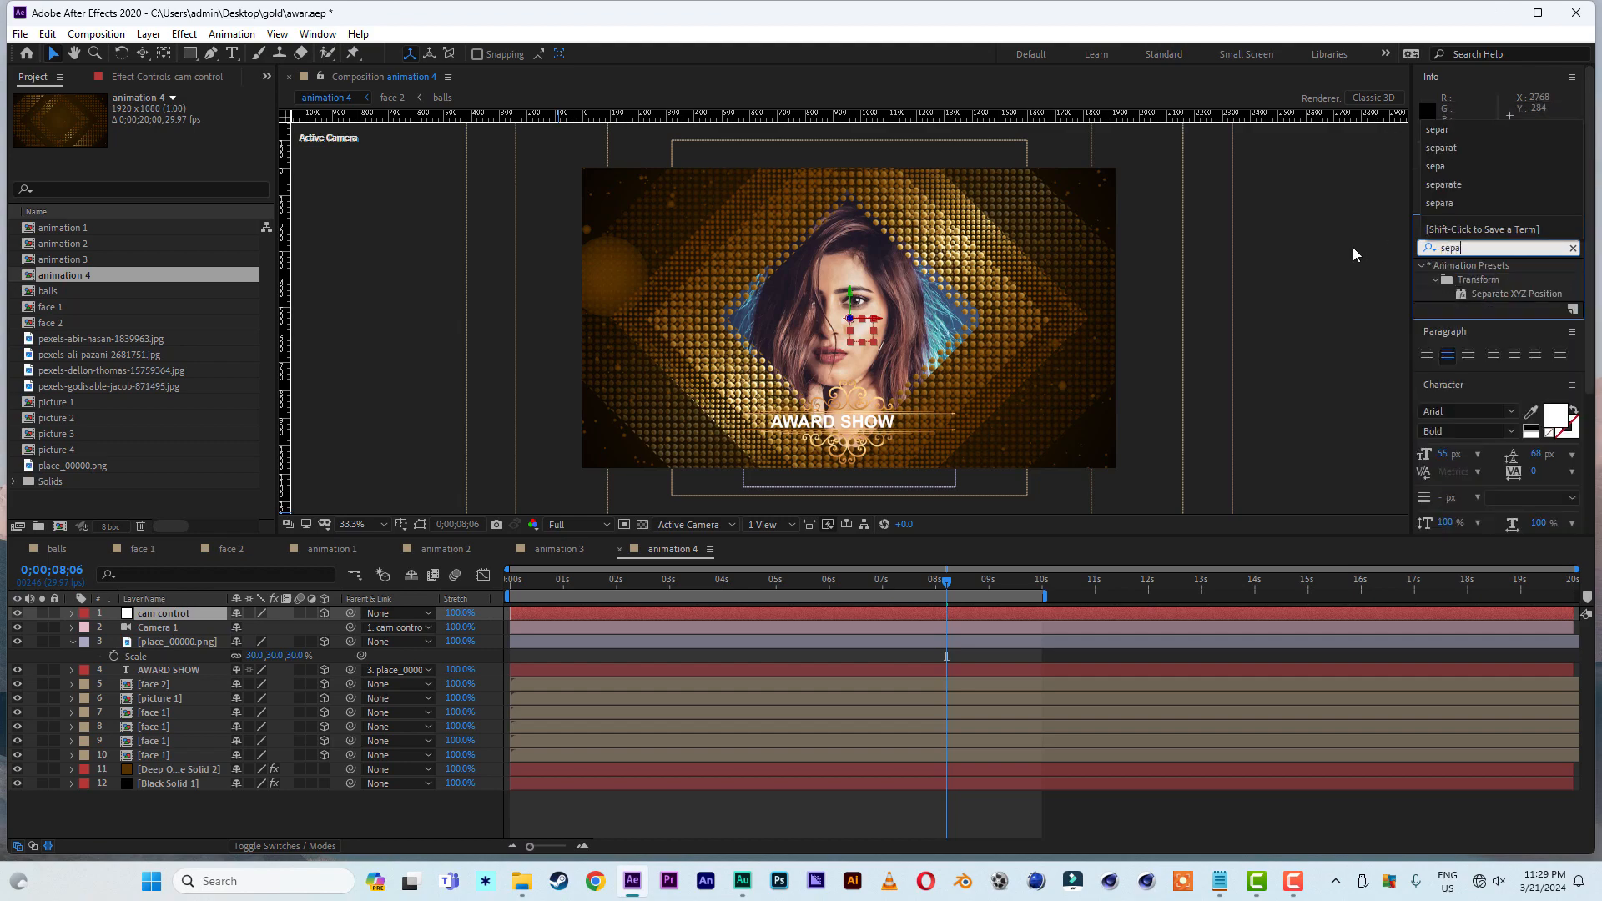
double_click(1519, 294)
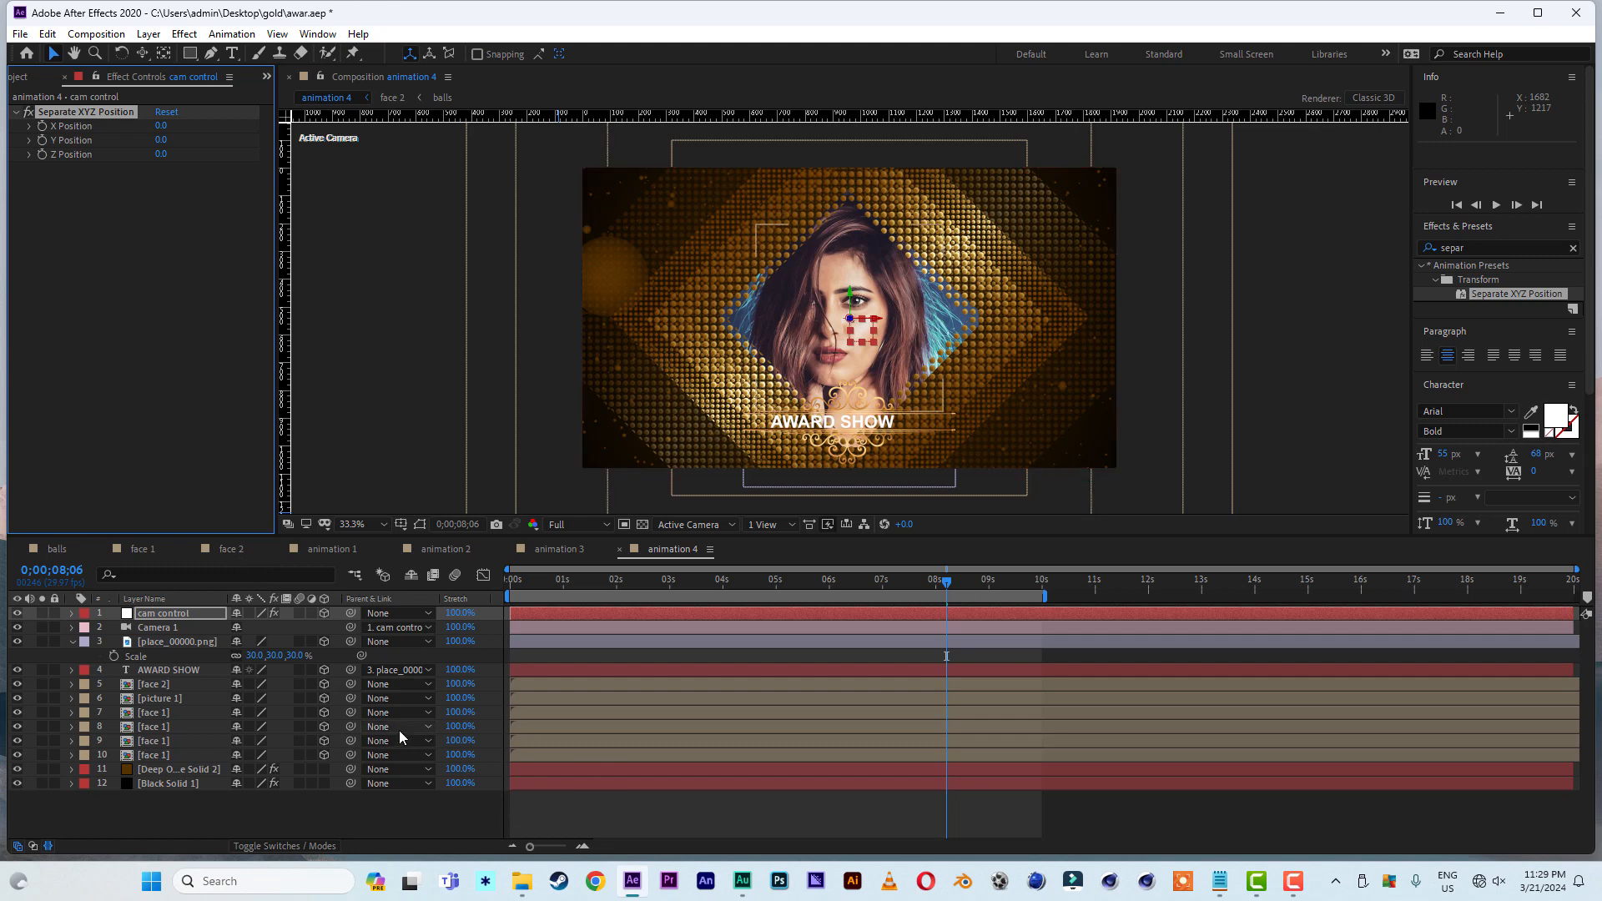
key(e)
click(100, 628)
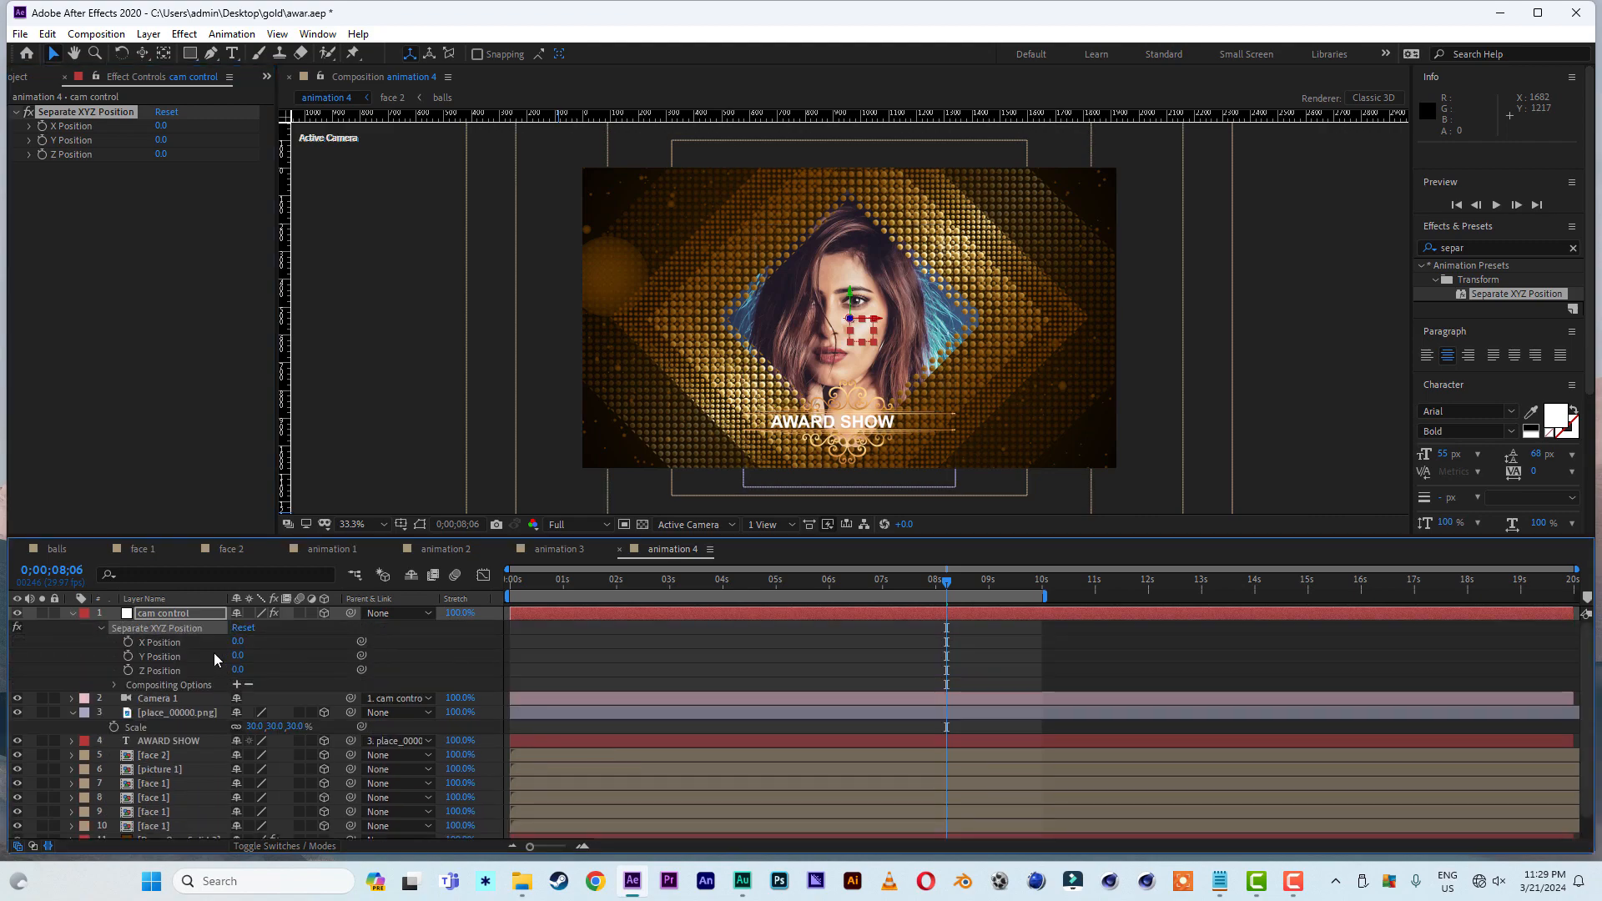
- Set cam control's X Position to -340 and Z Position to 200, and keyframe X, Y and Z Position at 0;00;05;29
mouse_move(237, 641)
mouse_down()
mouse_move(205, 642)
mouse_move(246, 670)
mouse_move(252, 642)
mouse_up()
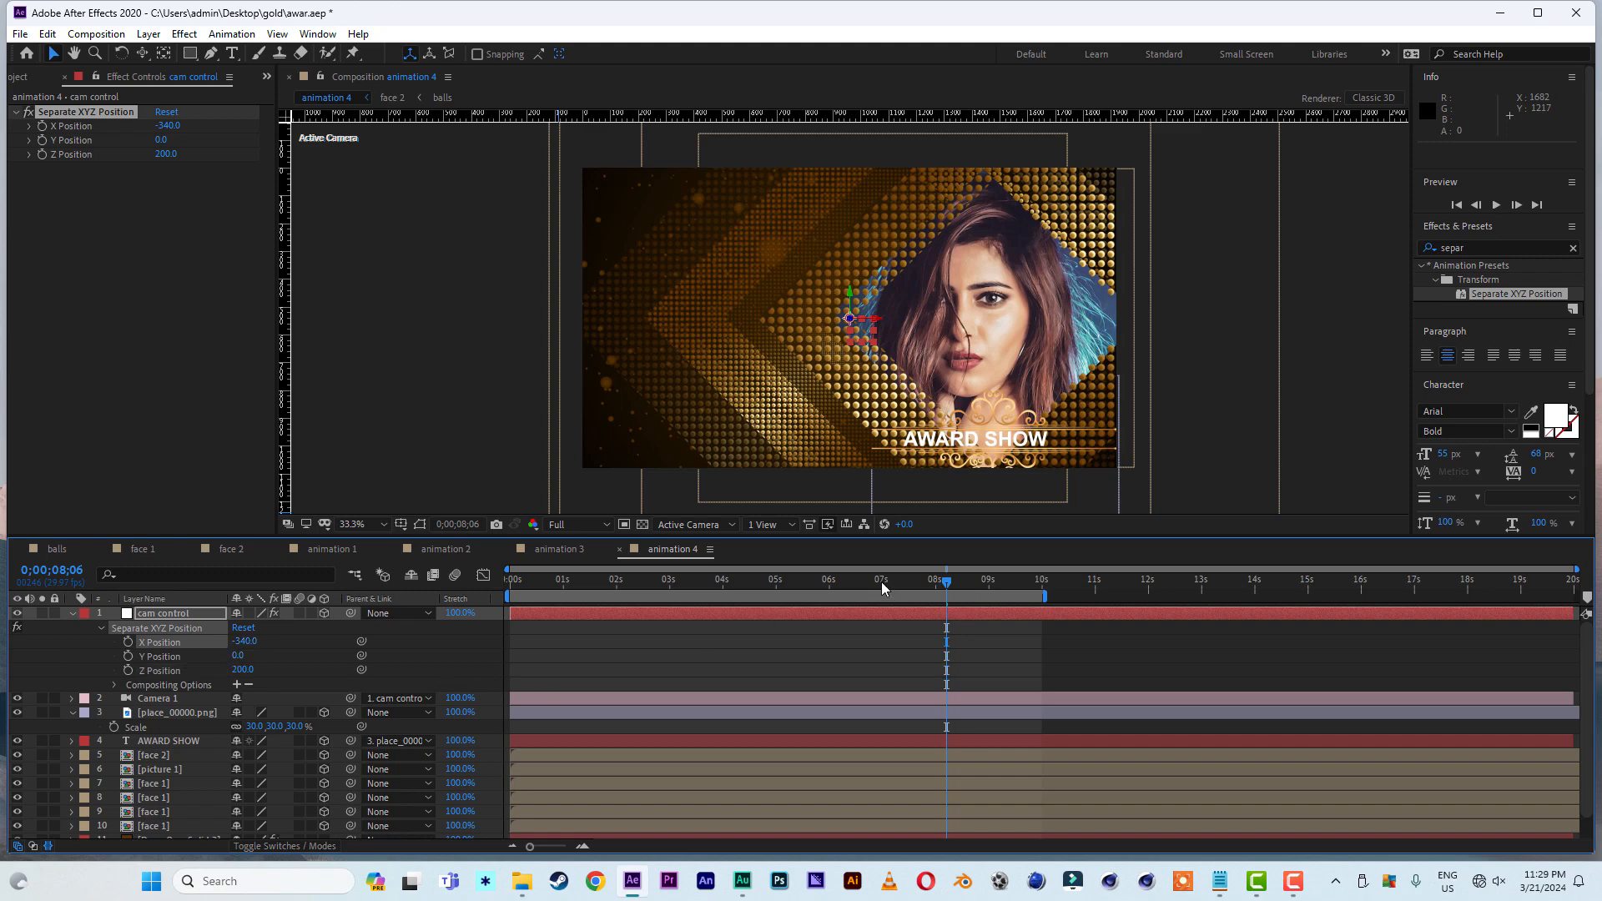
click(829, 583)
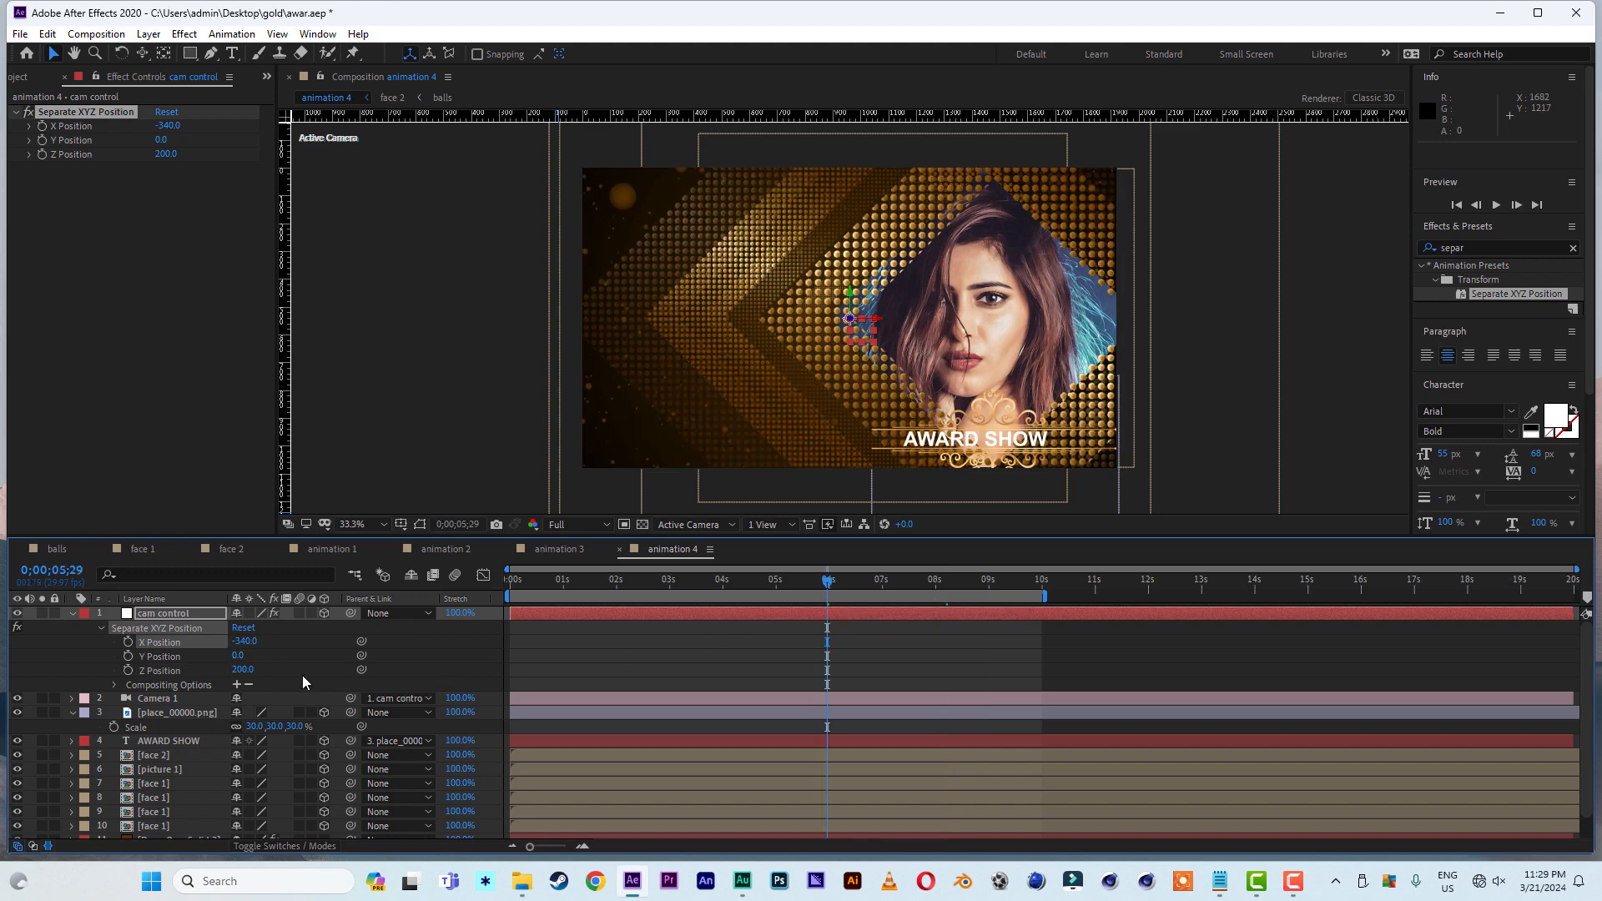
click(128, 670)
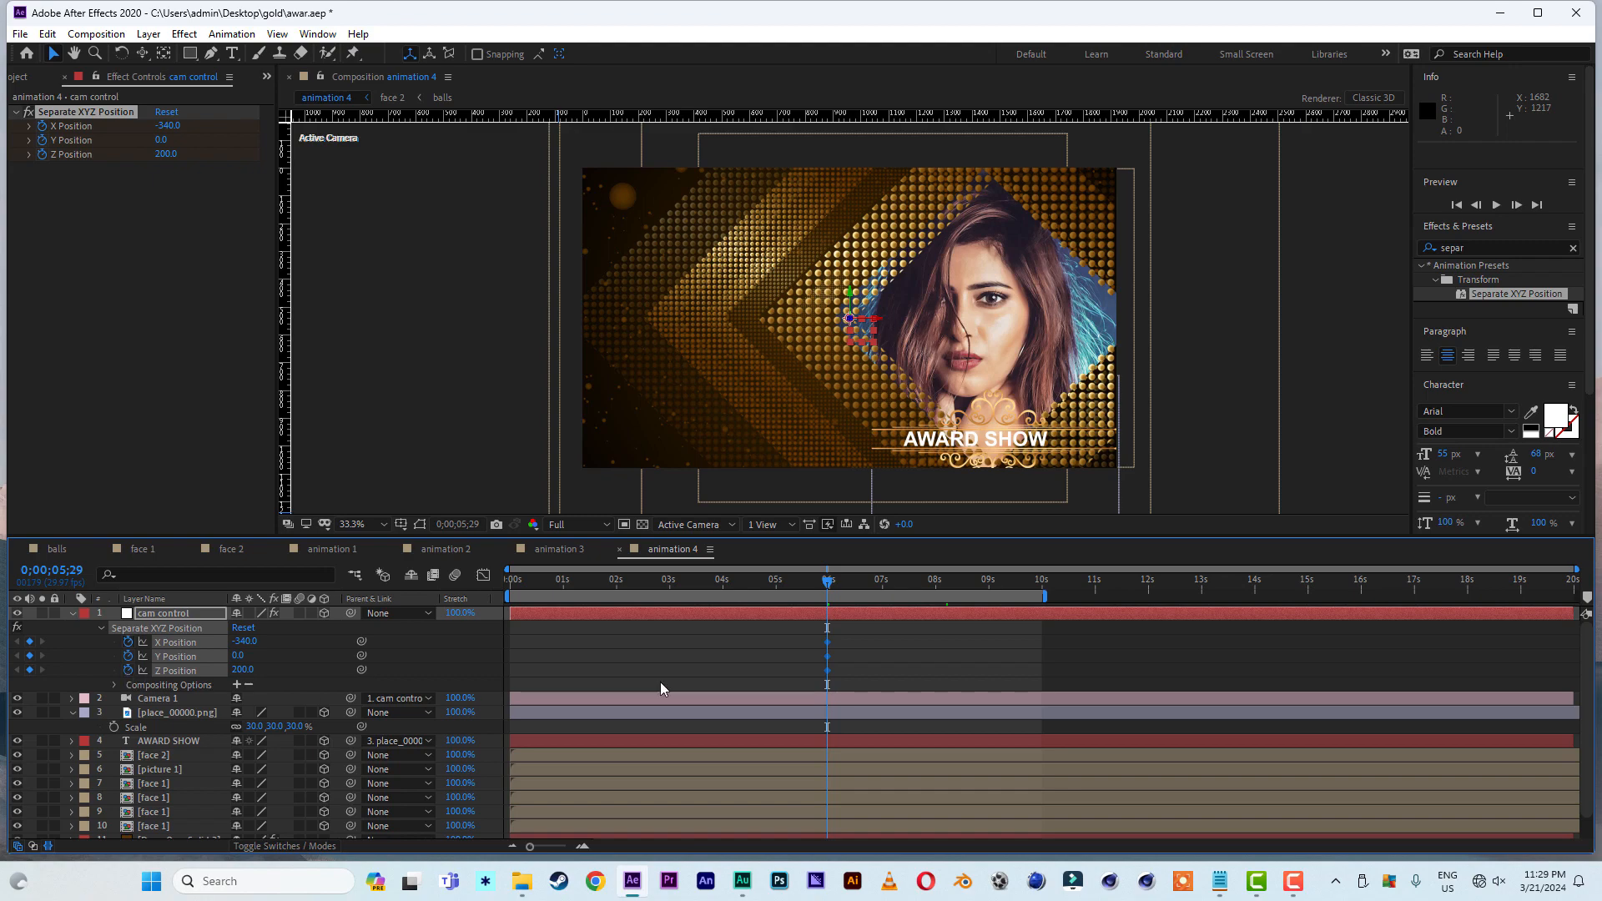
- Remove the Position animation from Camera 1 and collapse the properties of the Camera 1 and place_00000.png layers
drag(828, 588, 458, 604)
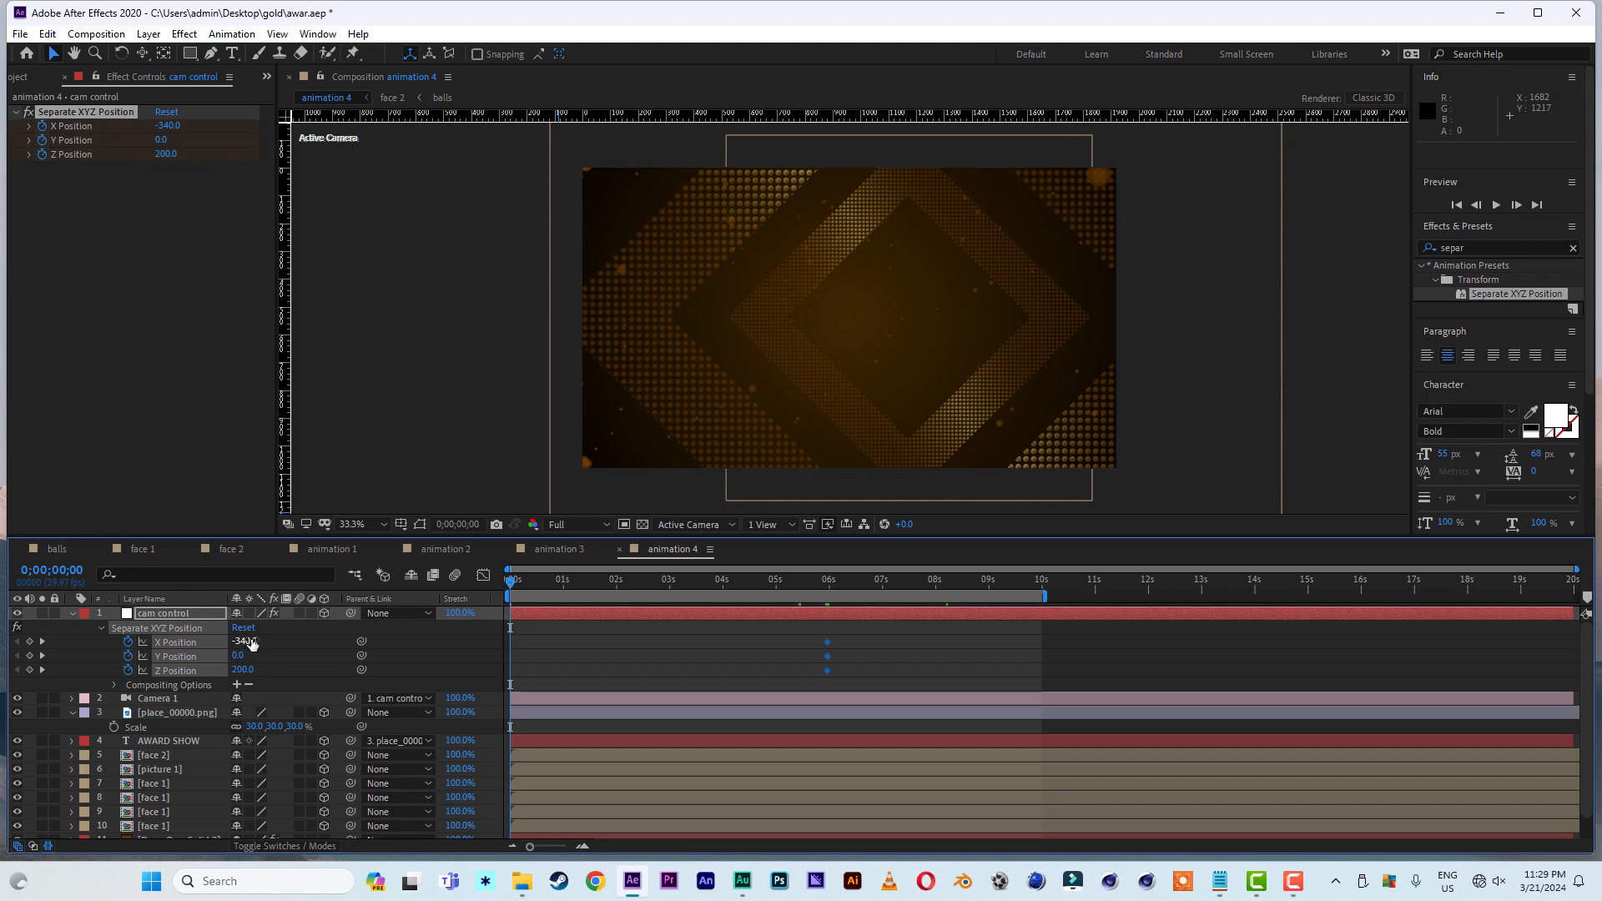
click(982, 579)
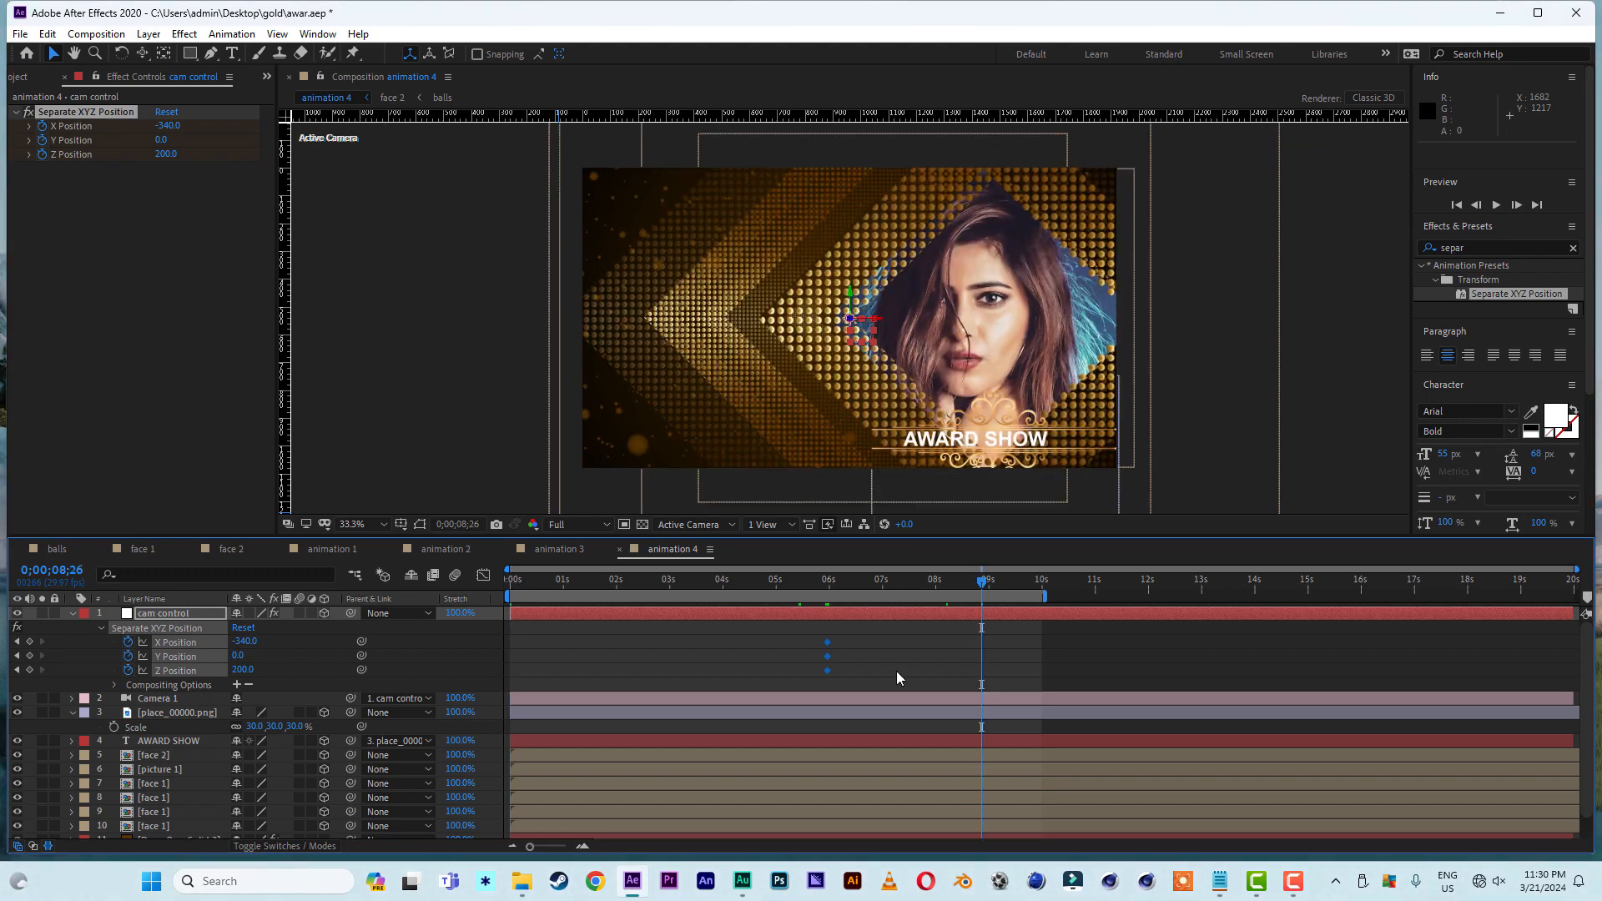
click(896, 699)
key(p)
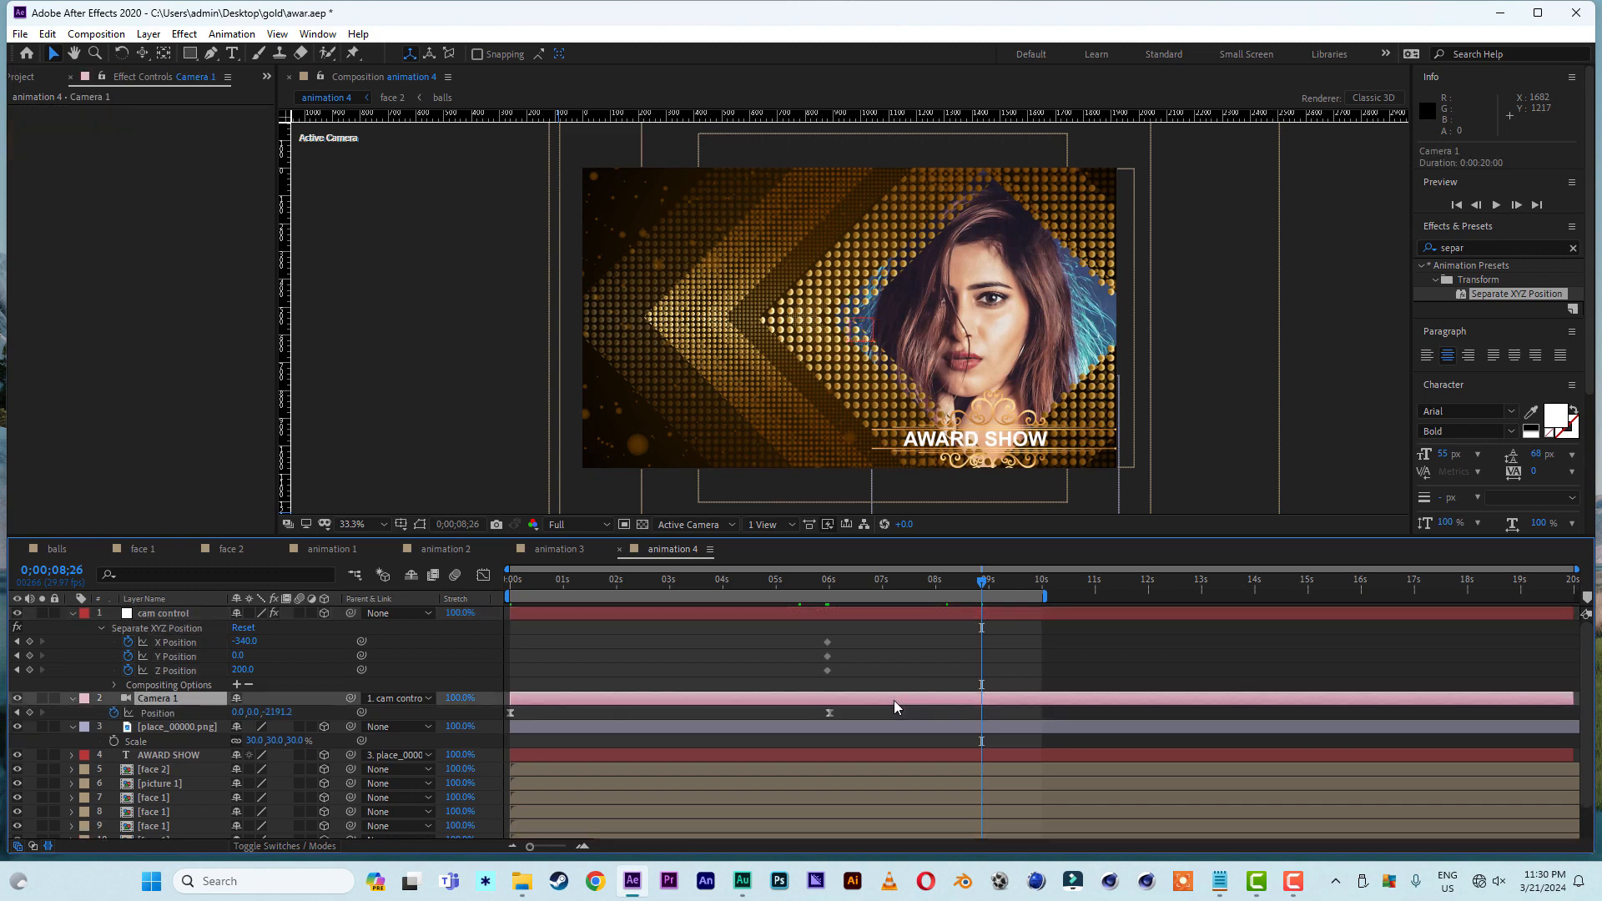
click(113, 713)
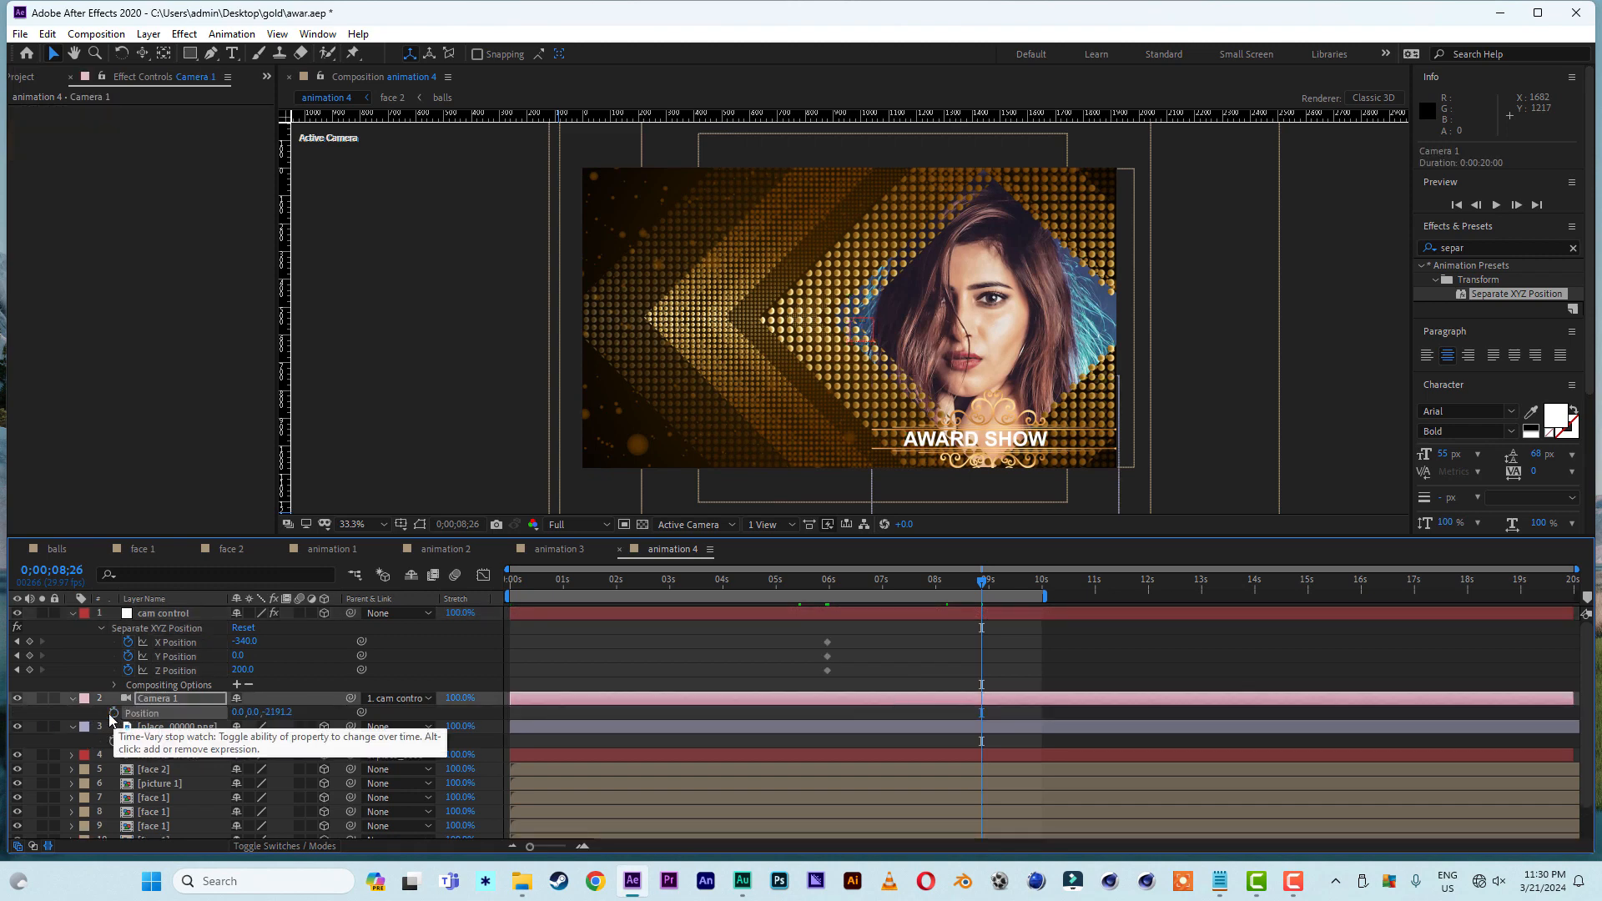
click(70, 698)
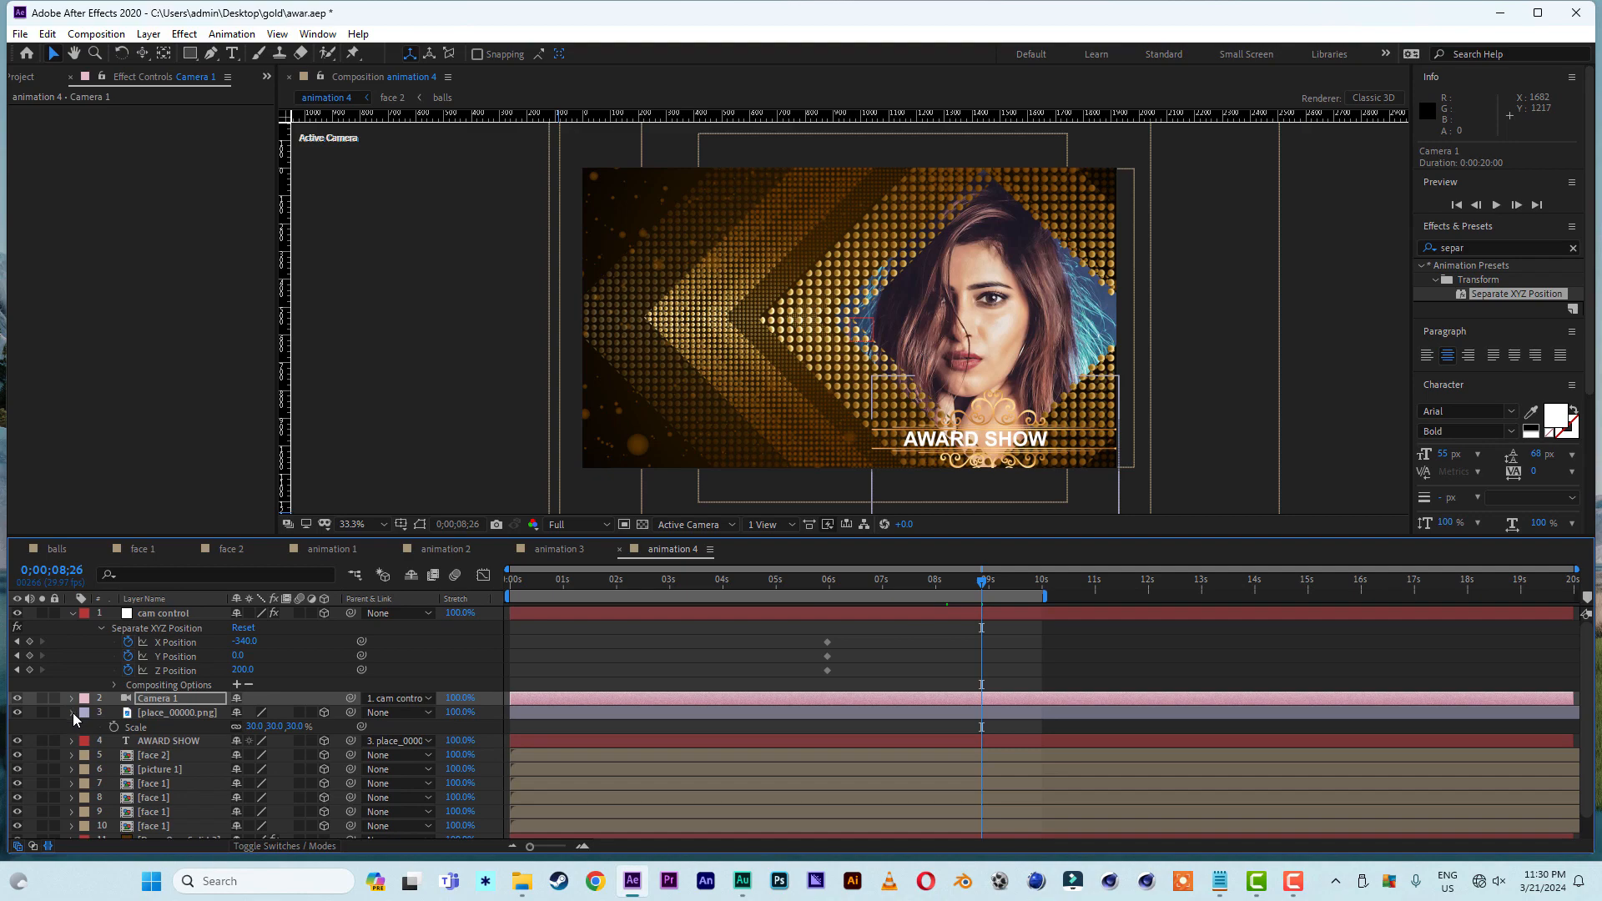
click(71, 712)
- Keyframe cam control's X Position at 2150 at the start of the composition and preview the camera move
drag(840, 576, 510, 579)
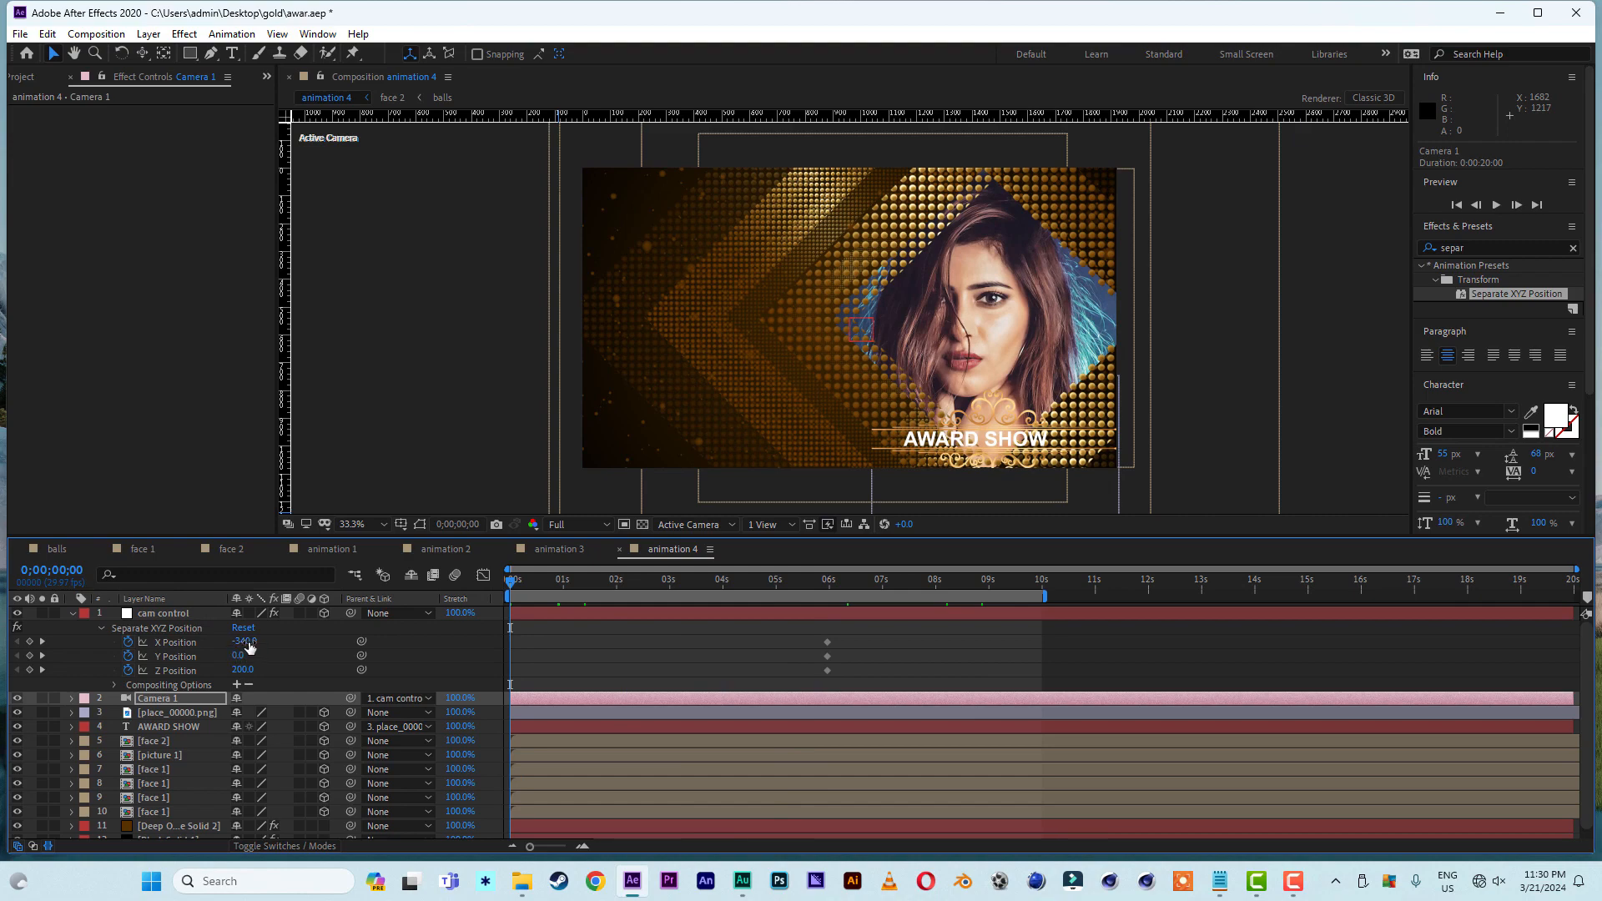
drag(249, 647, 463, 649)
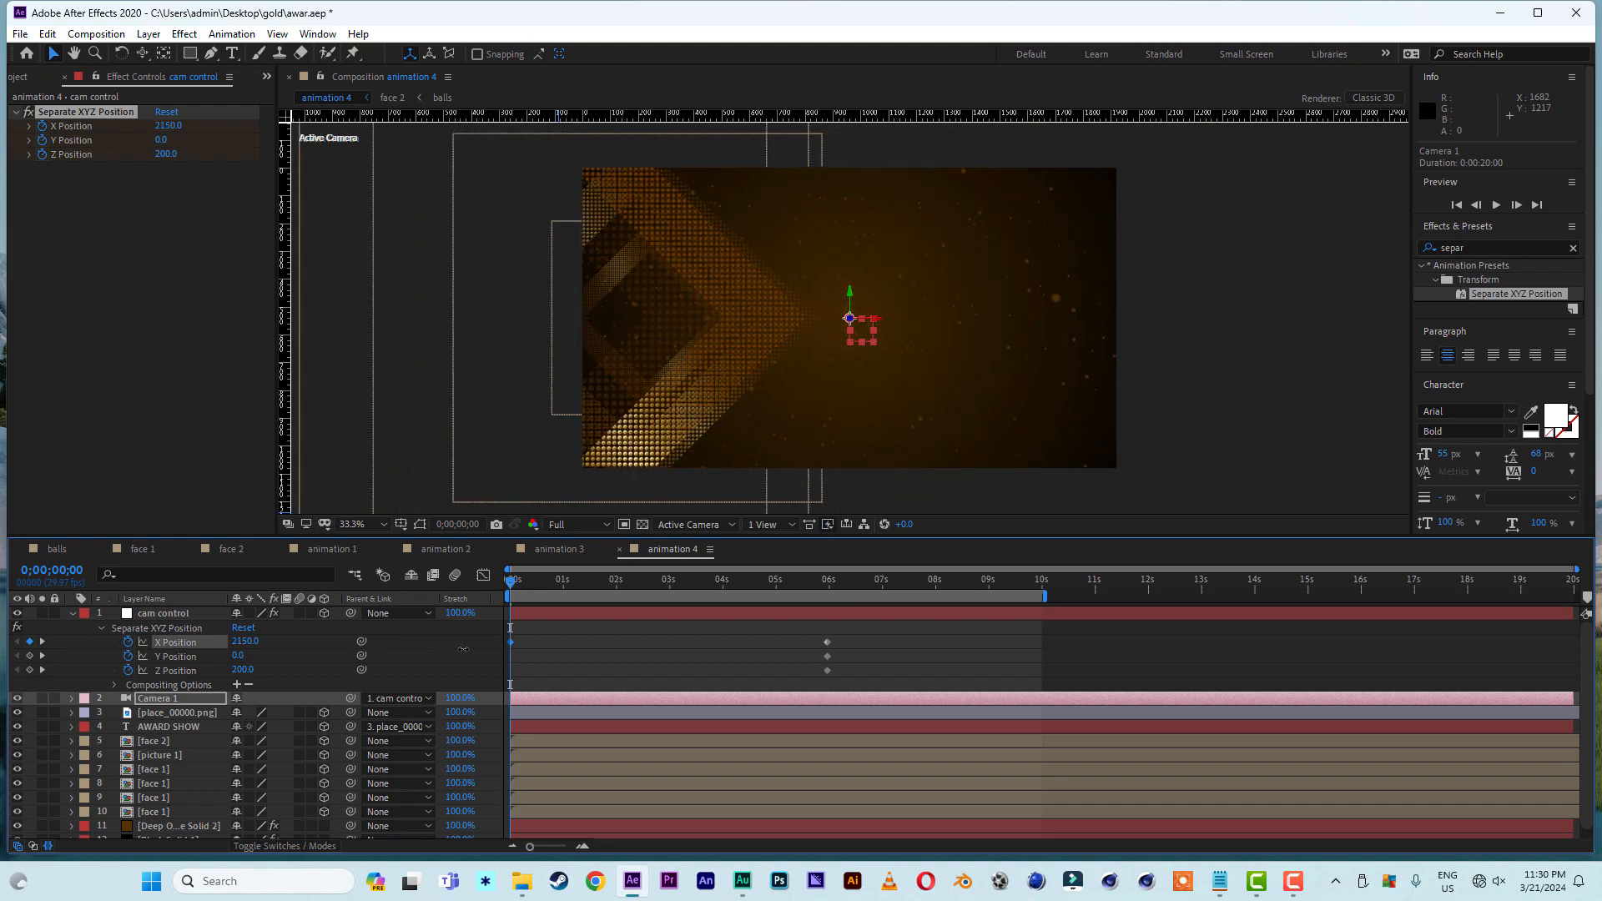
click(464, 649)
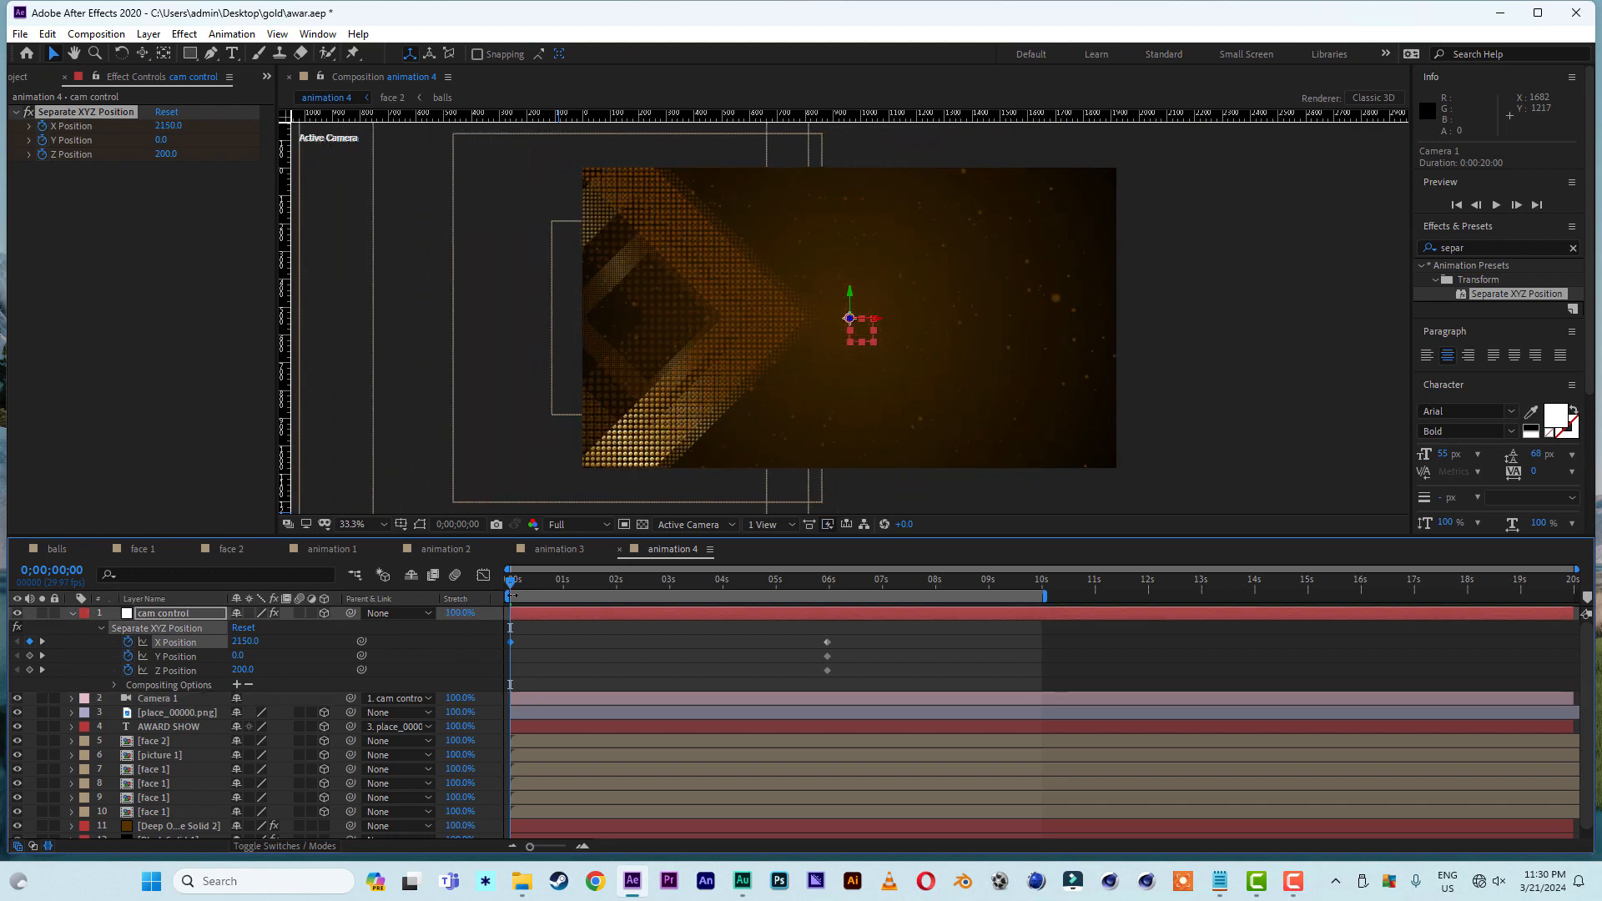
key(space)
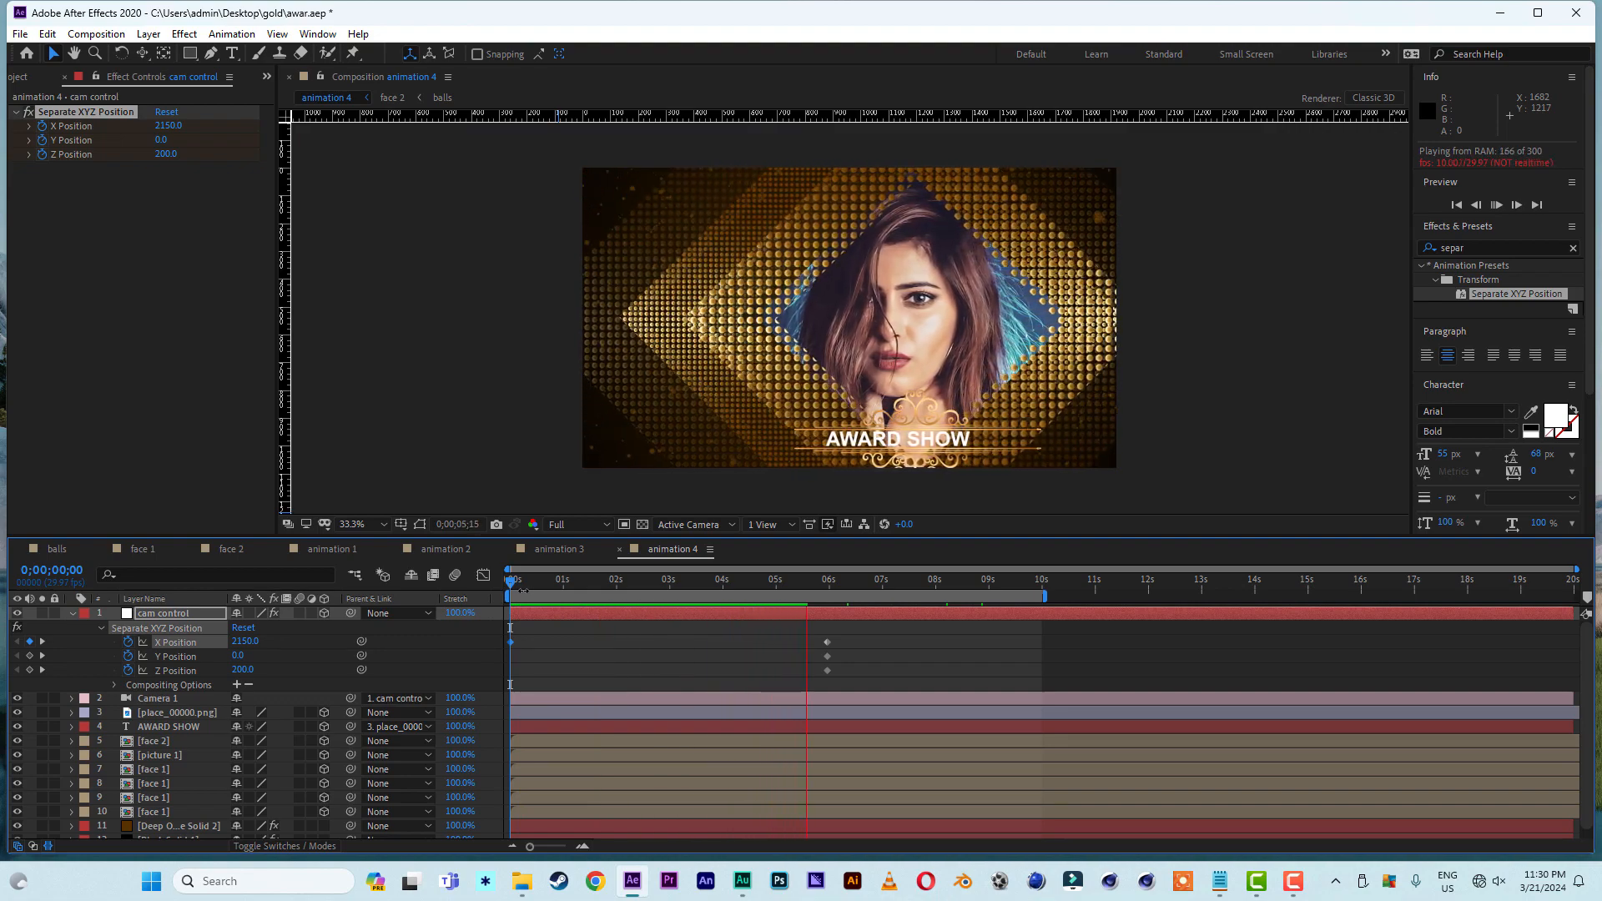
key(space)
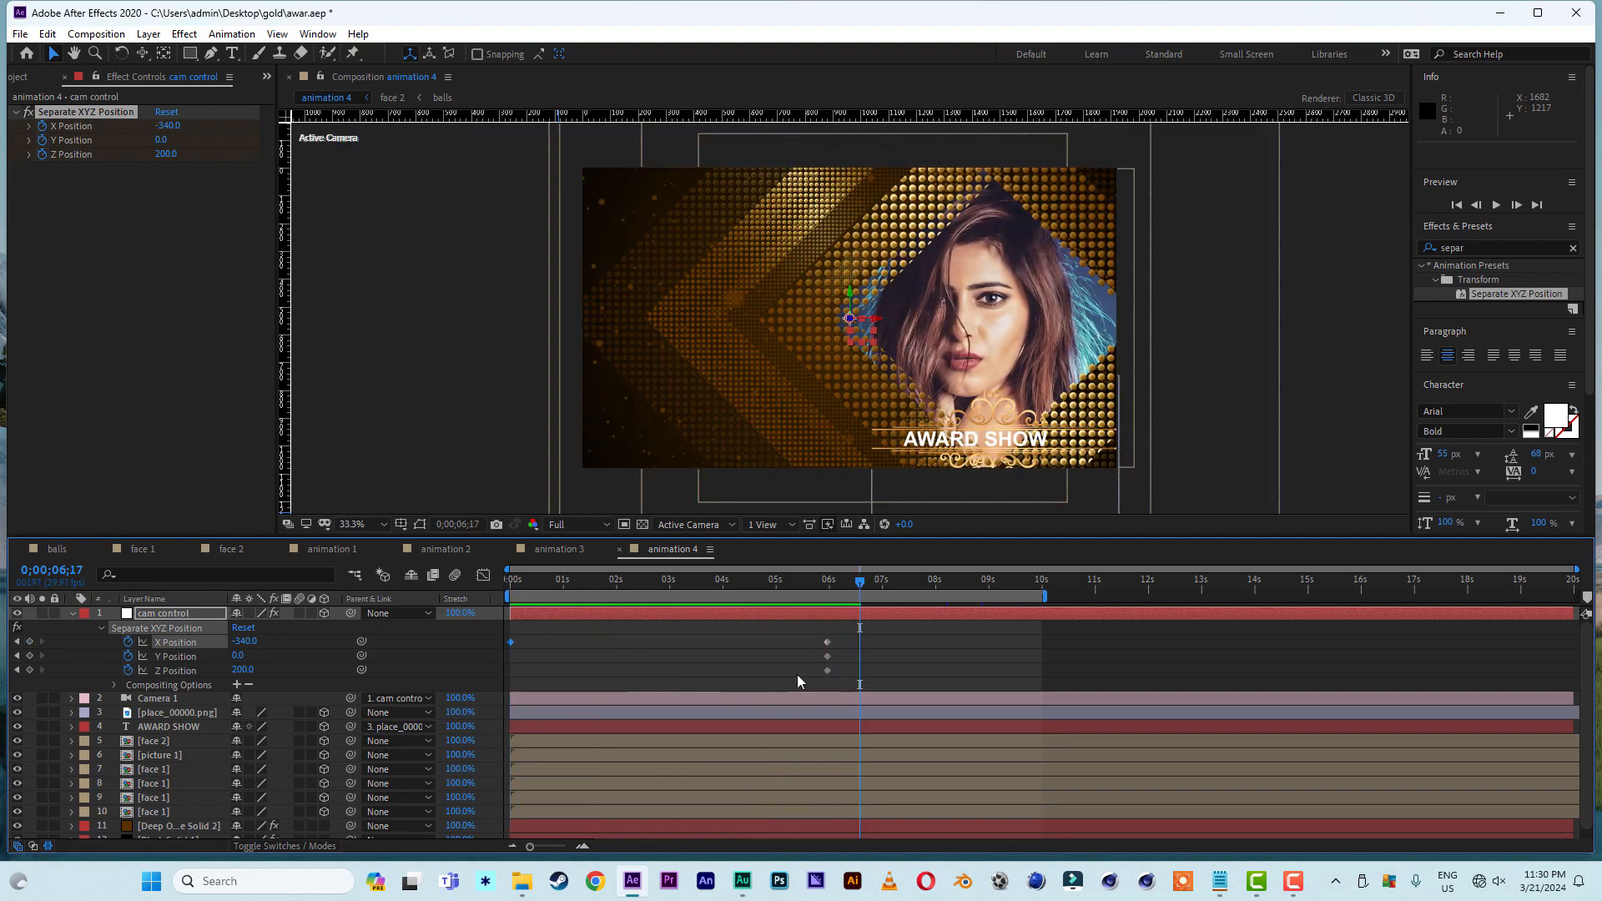
- Remove the Y and Z Position keyframes from cam control and apply Easy Ease to its X Position keyframes
click(128, 657)
click(124, 666)
drag(884, 637, 490, 648)
right_click(508, 643)
mouse_move(600, 632)
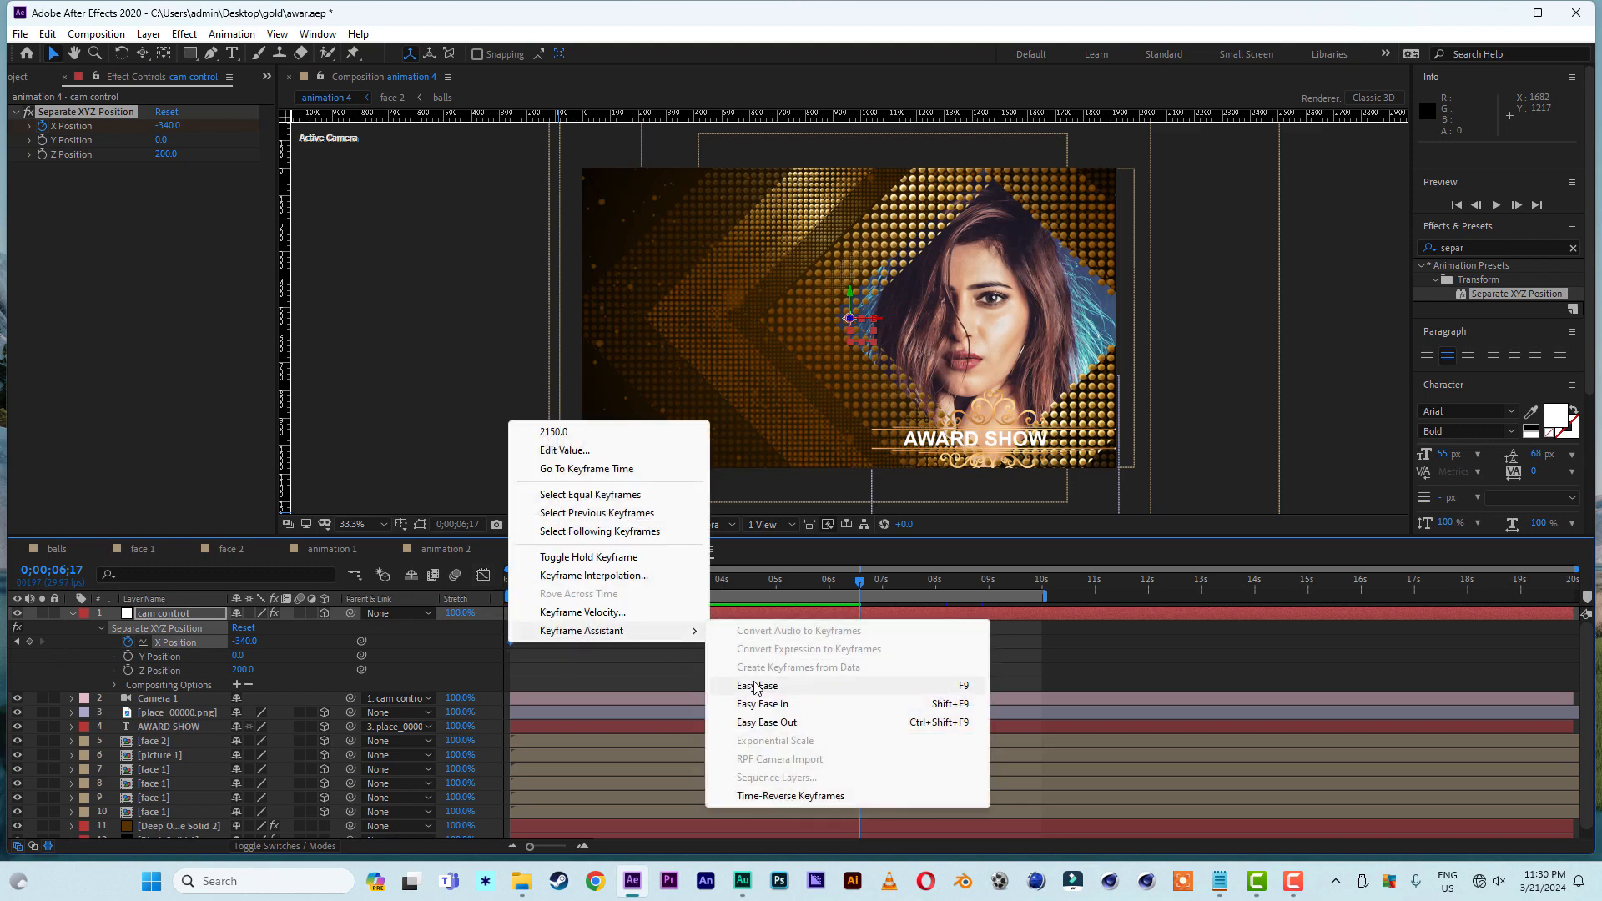
click(756, 686)
- Reshape the X Position speed graph to peak near the start with a long slowdown, and preview the move
click(484, 576)
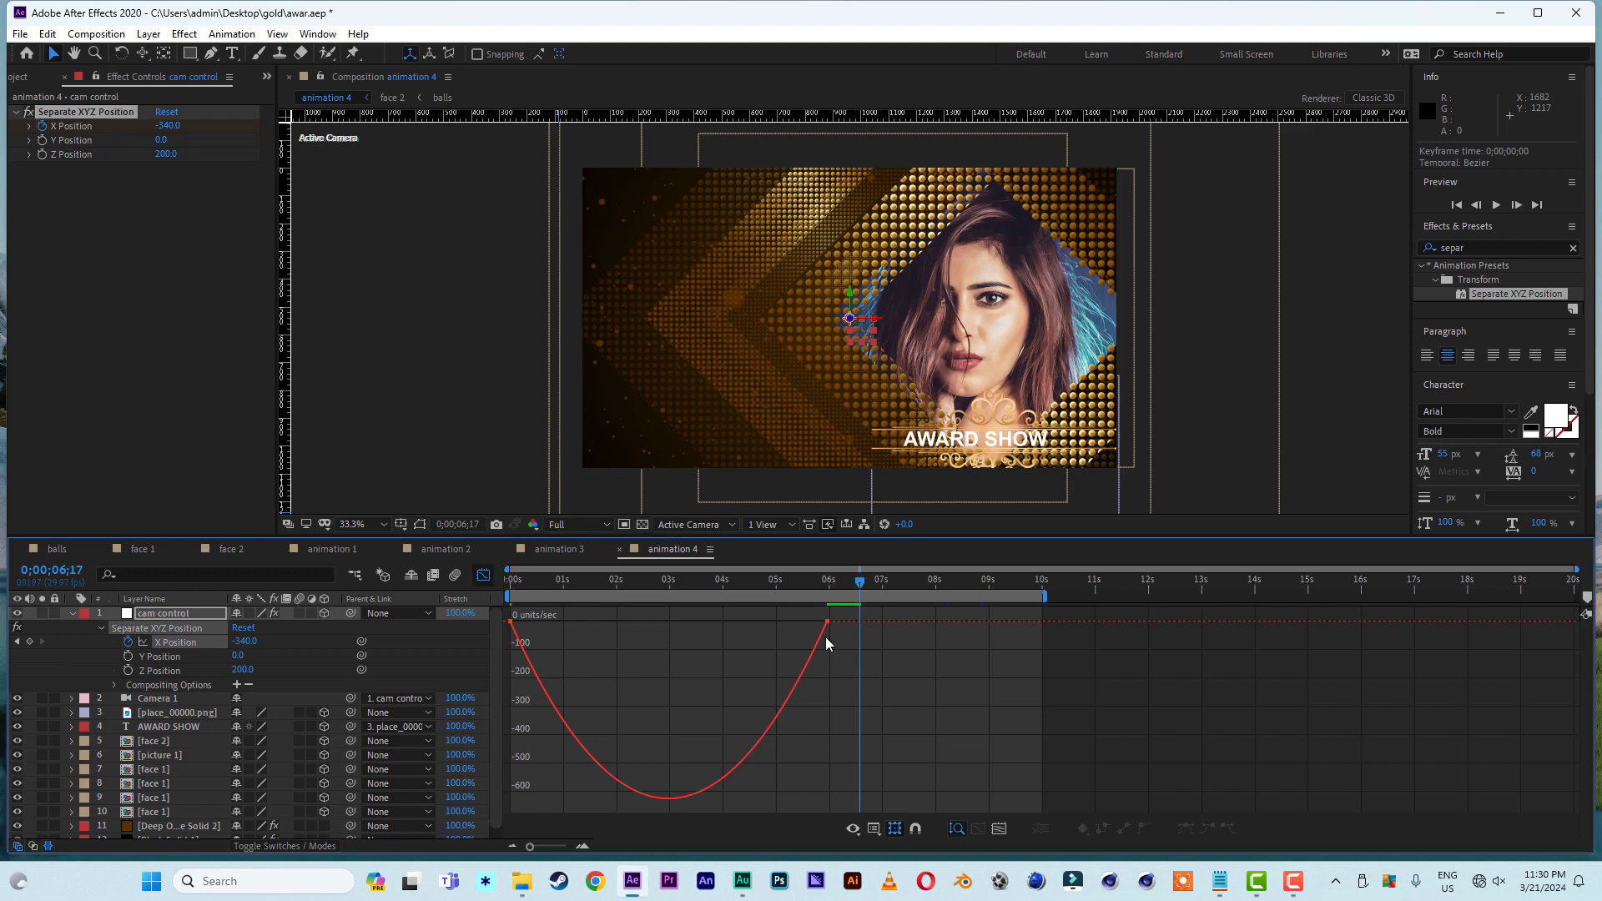
click(827, 622)
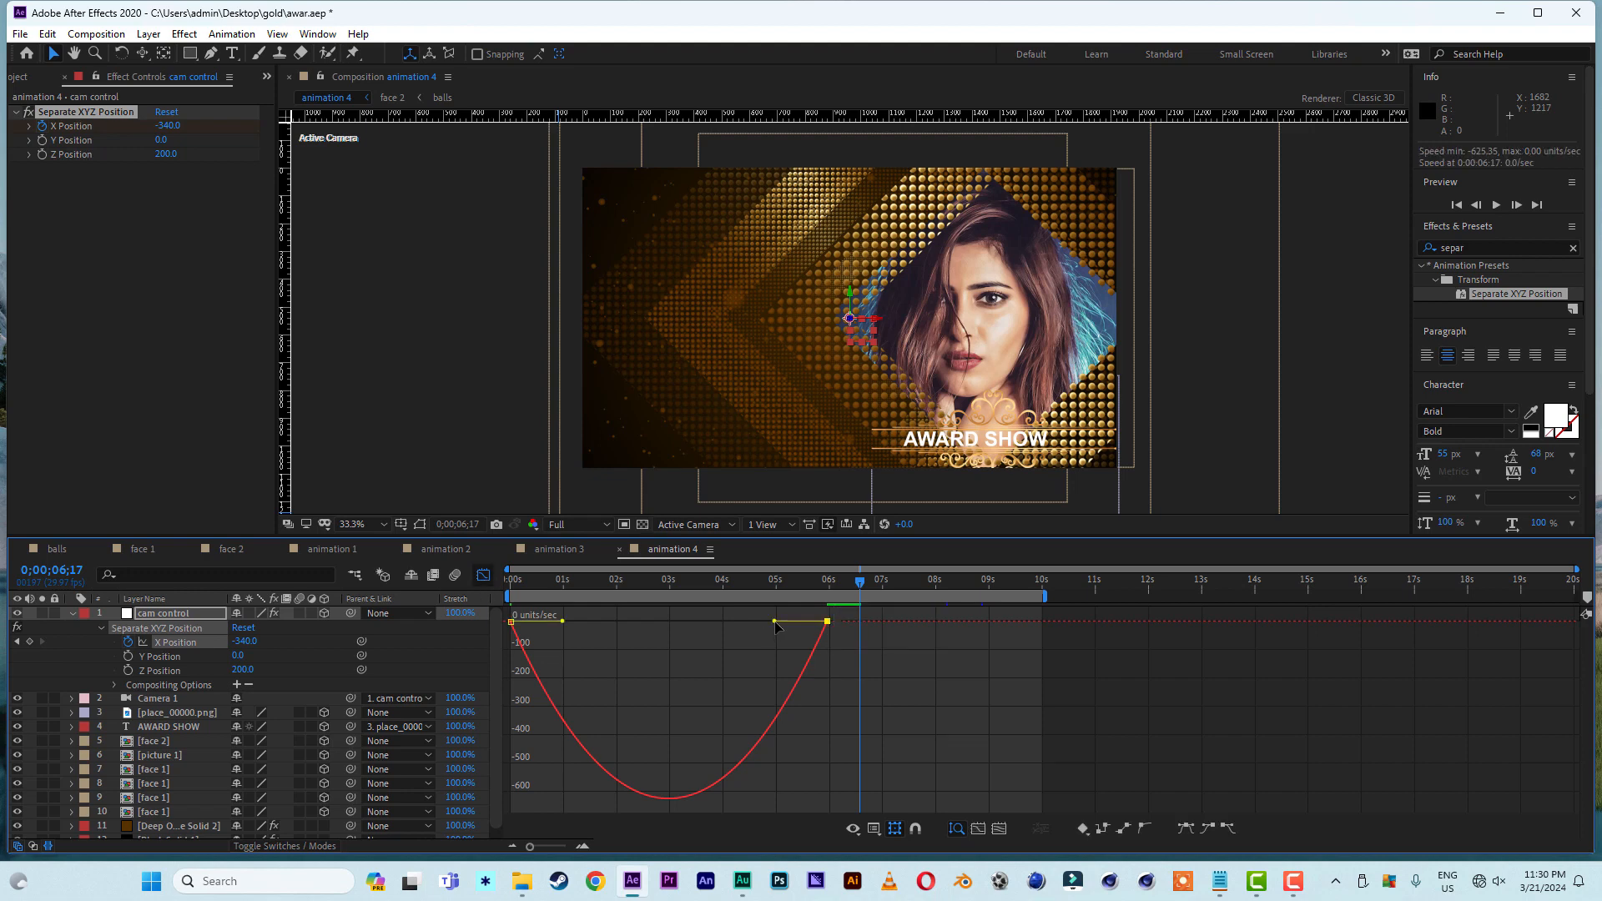
drag(776, 623, 532, 623)
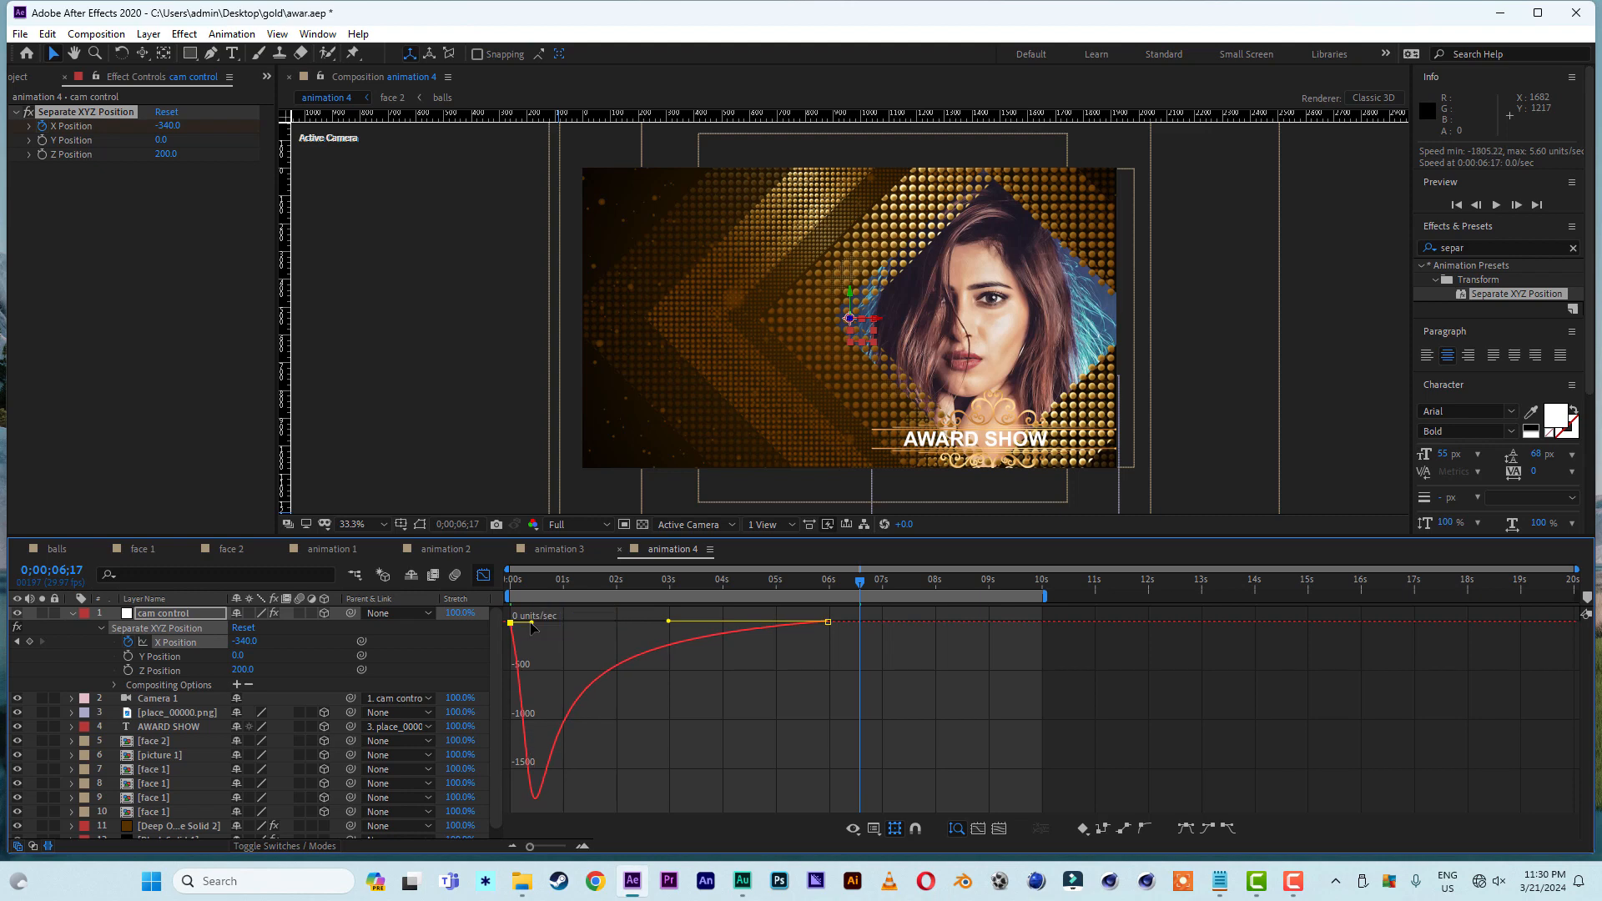
click(484, 576)
key(Home)
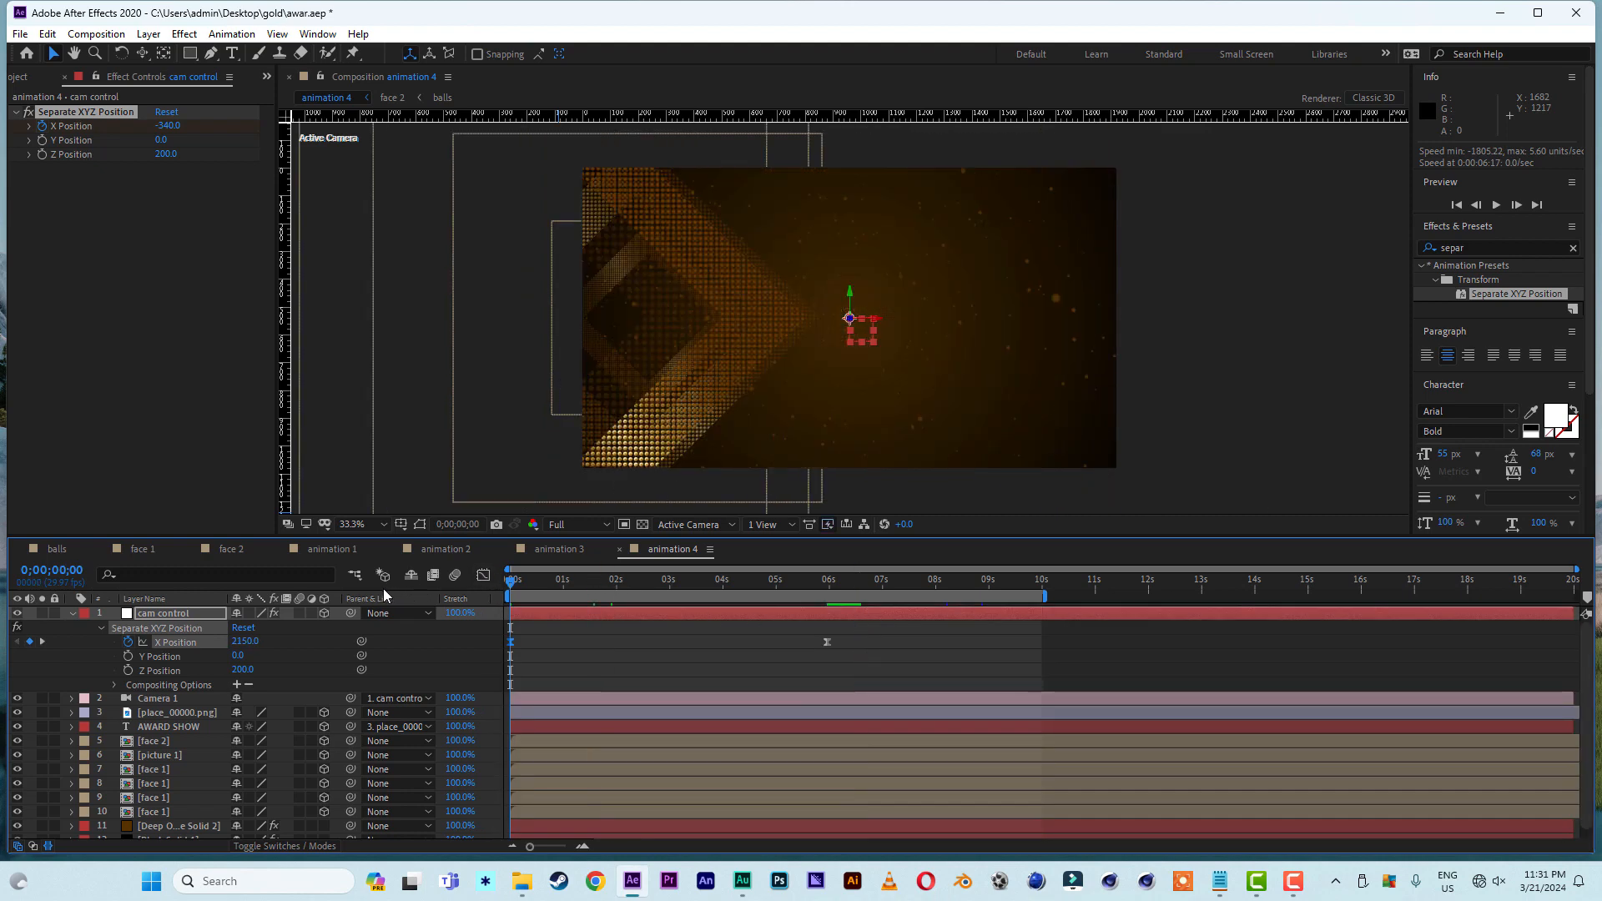
key(space)
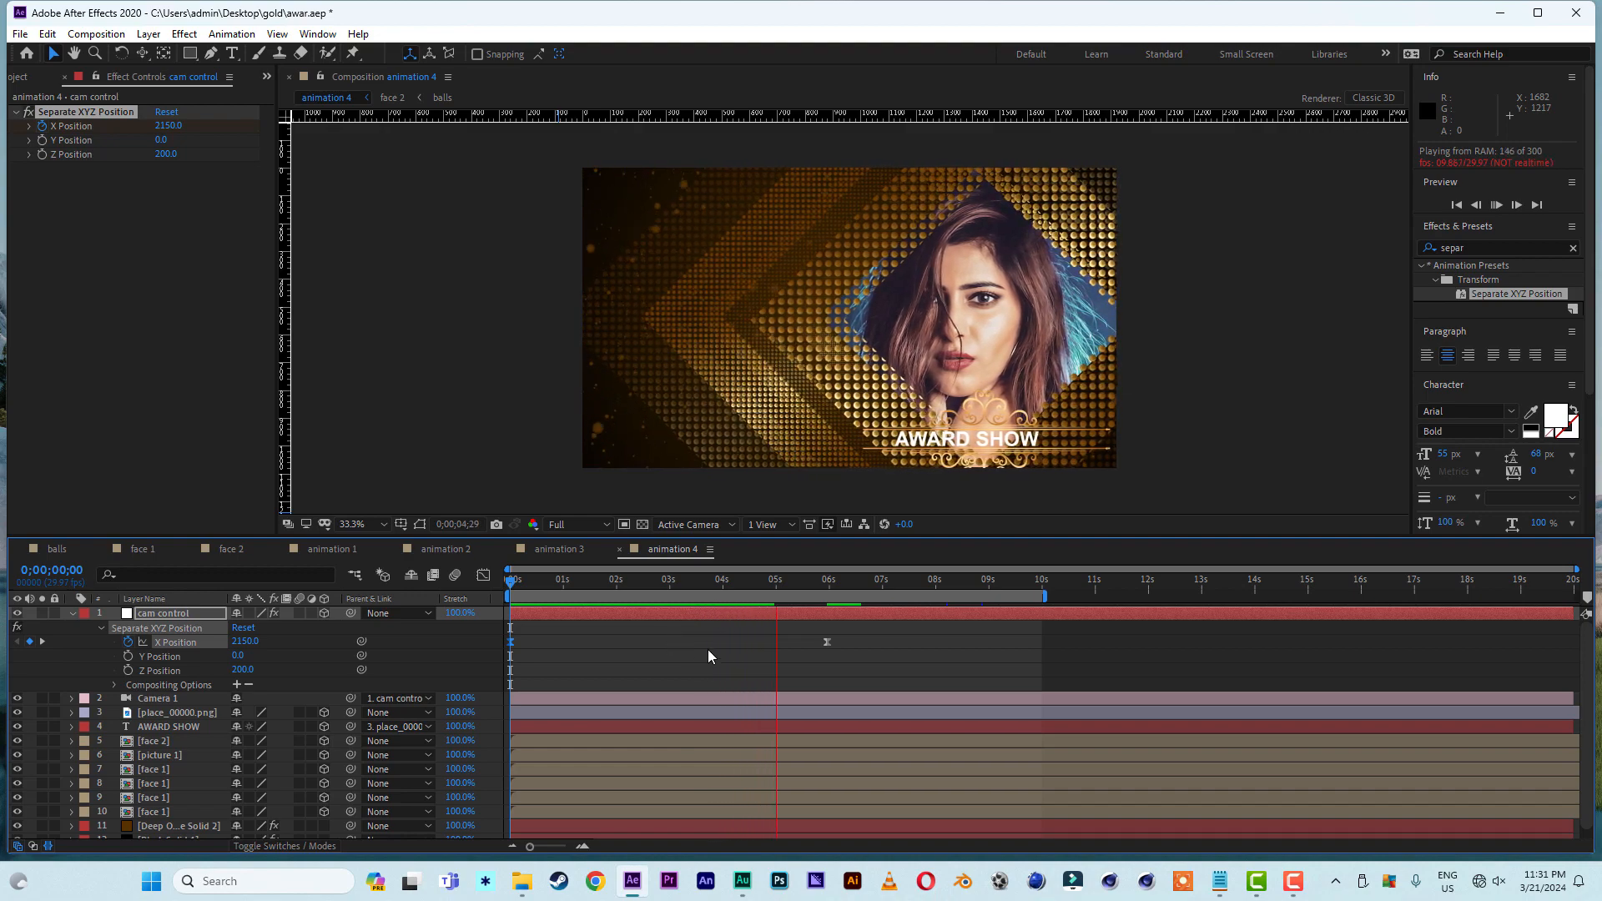
key(space)
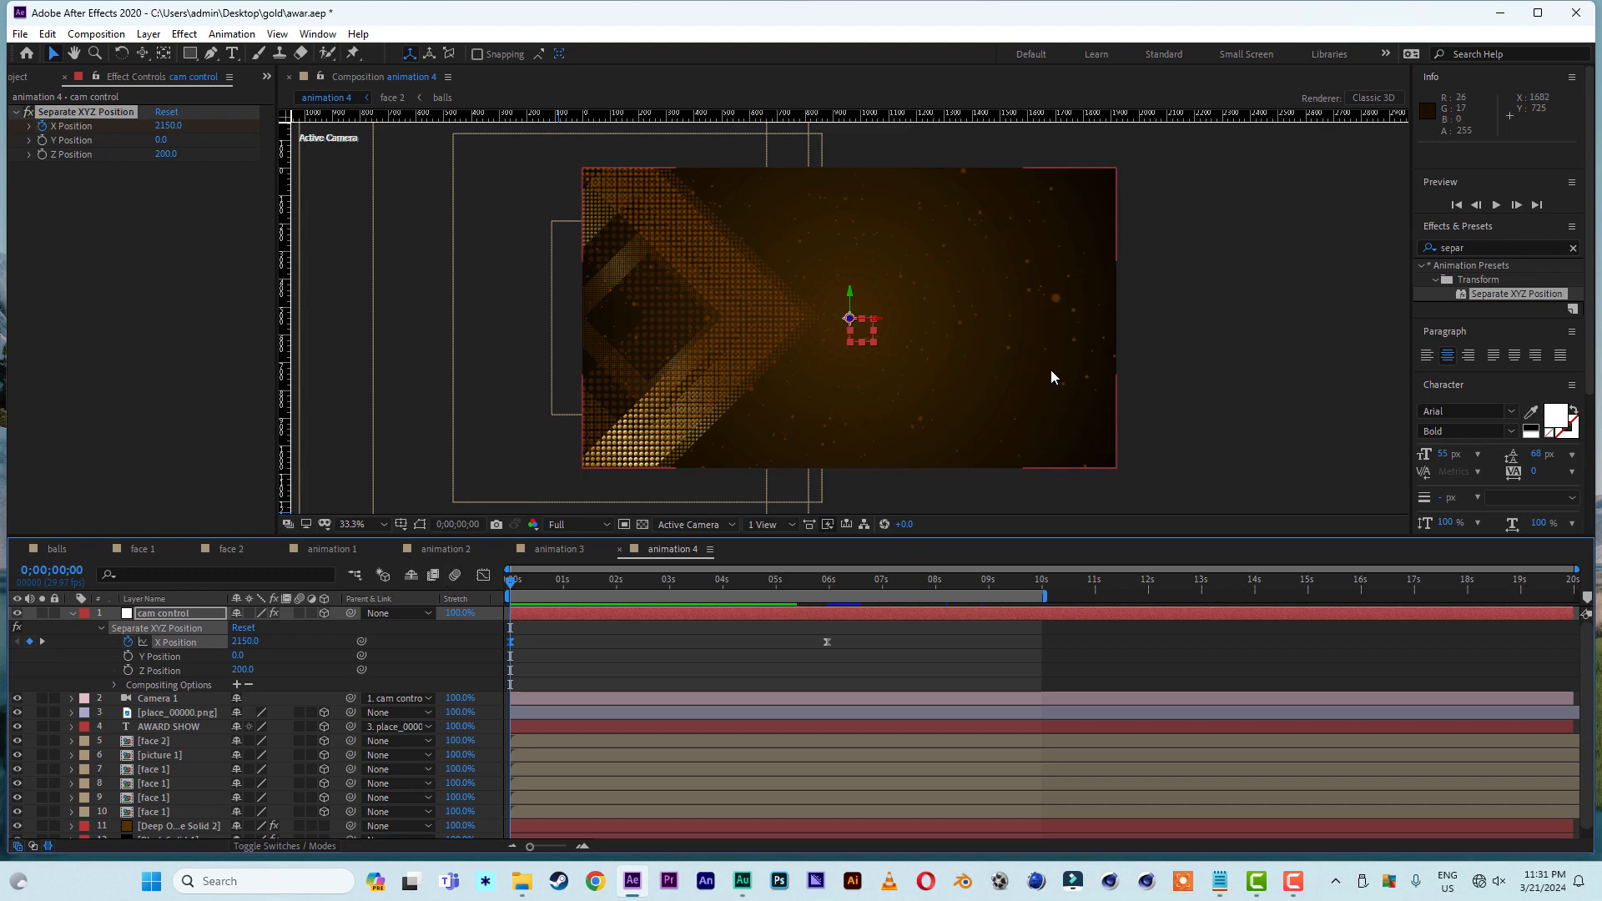
- Duplicate the lowest face 1 layer and scale up the bottom copy to form a larger diamond behind the others
scroll(157, 800, down, 1)
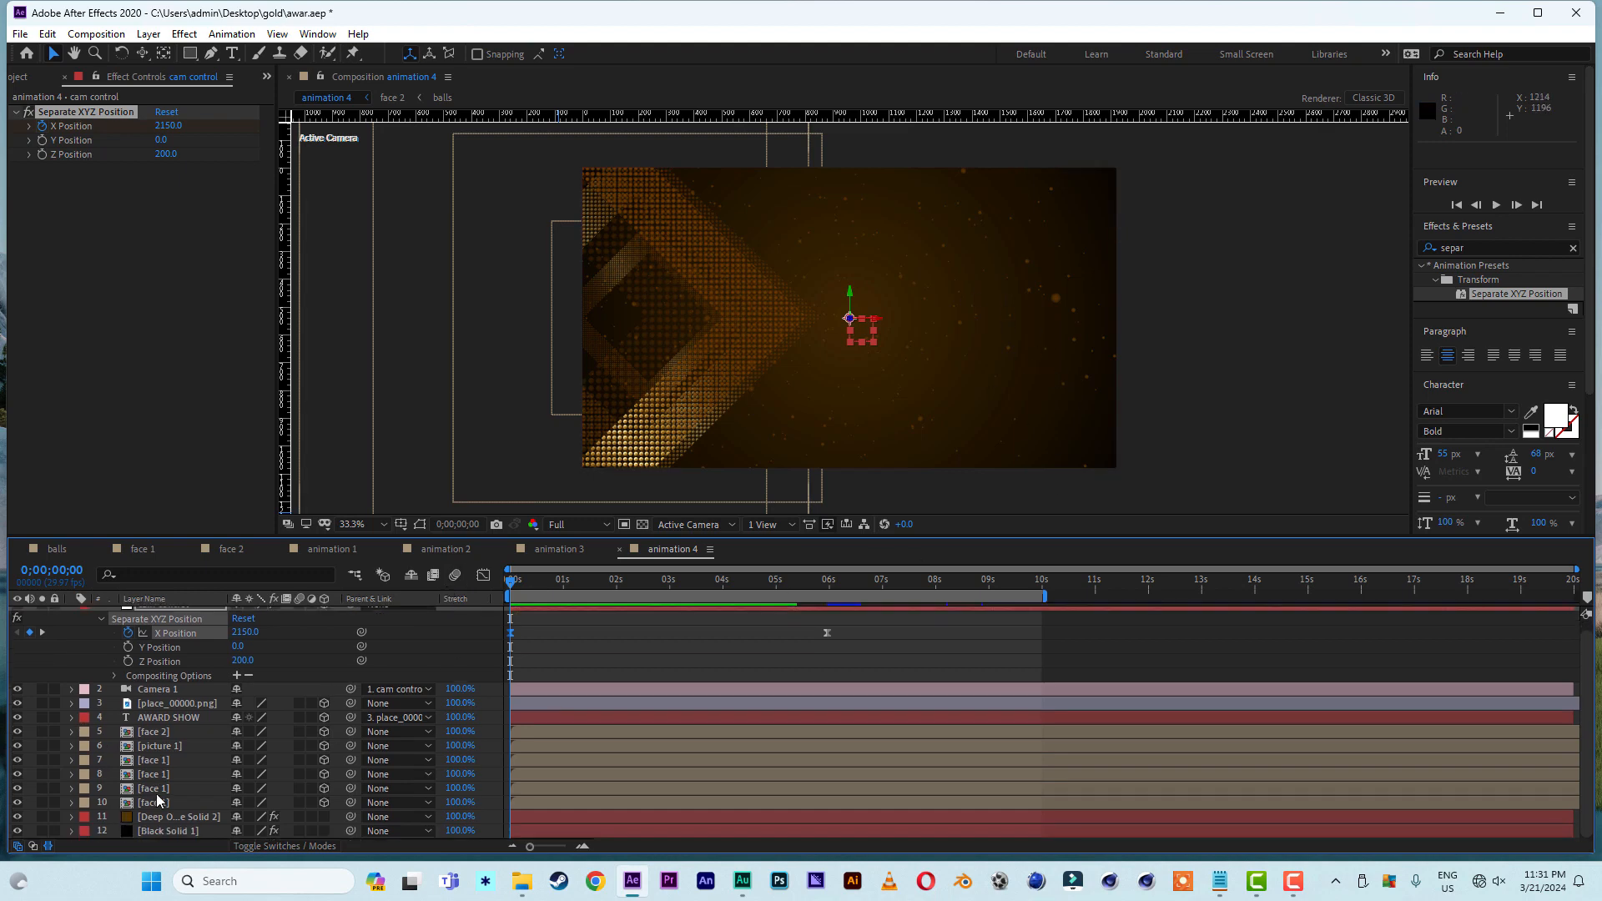
click(172, 803)
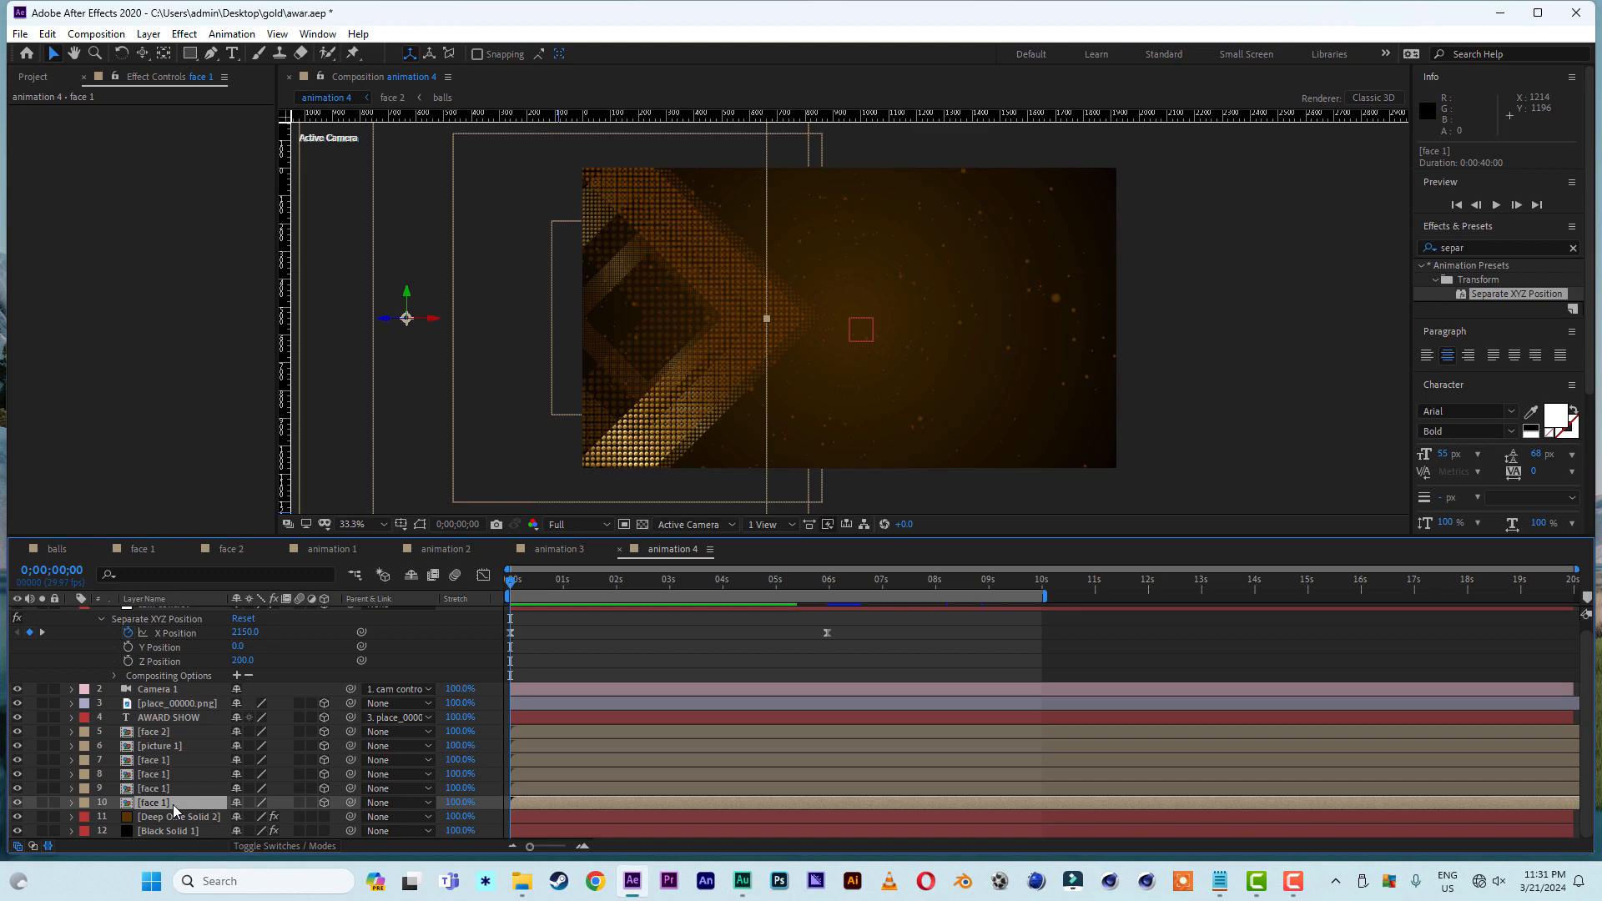
key(ctrl+d)
click(162, 818)
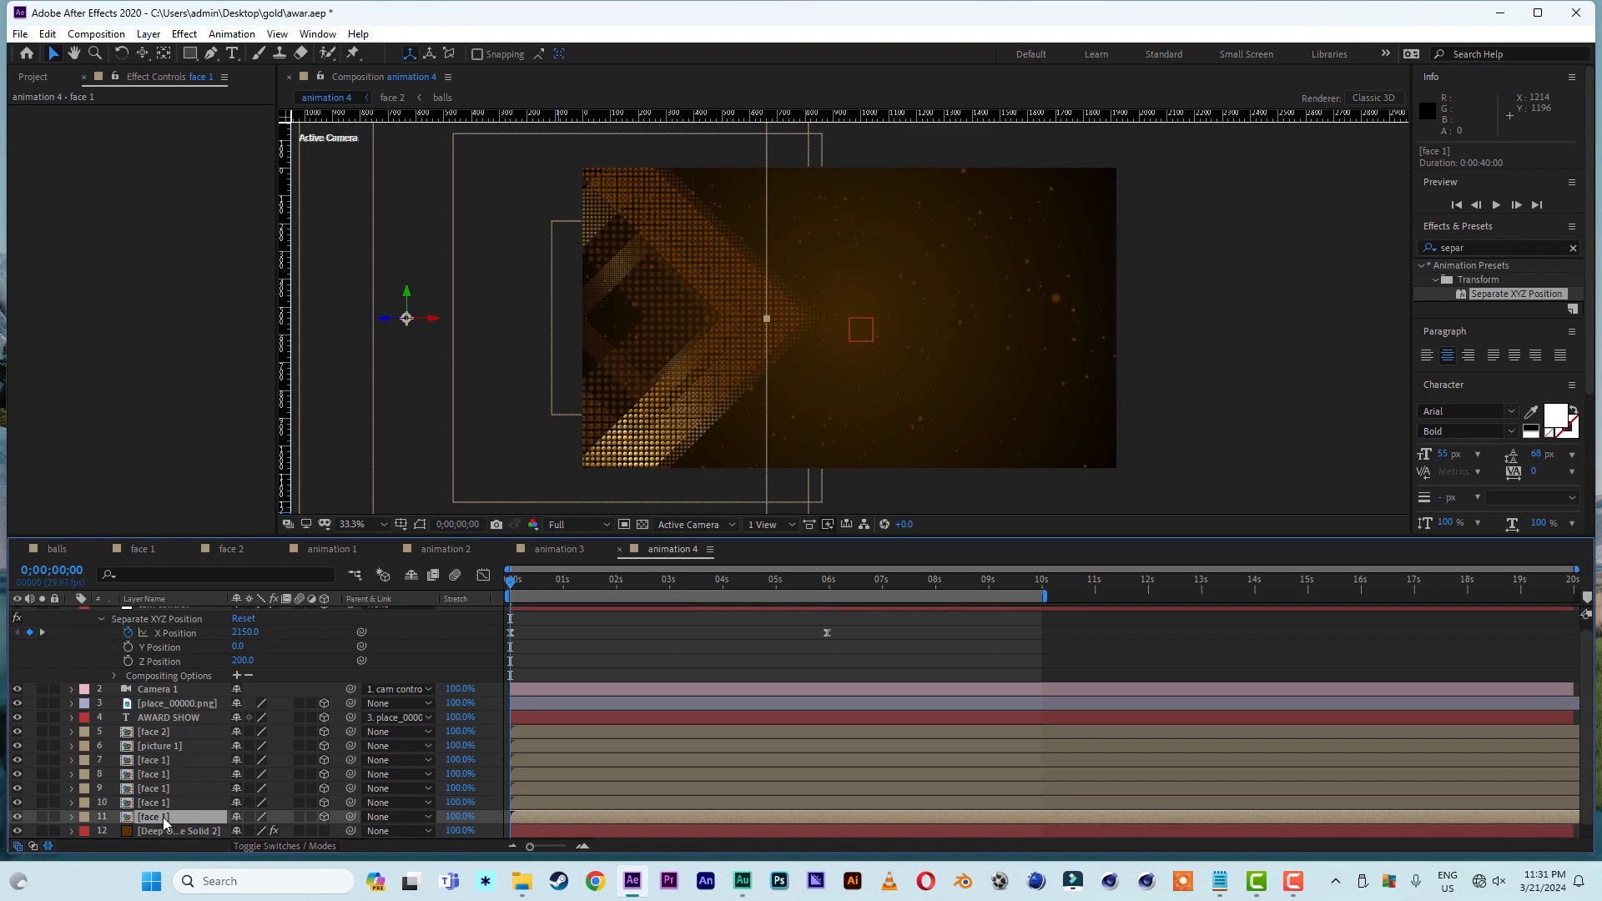
key(s)
drag(287, 832, 424, 840)
- Set the opacity of the enlarged face 1 layer to 15% and preview the animation
key(t)
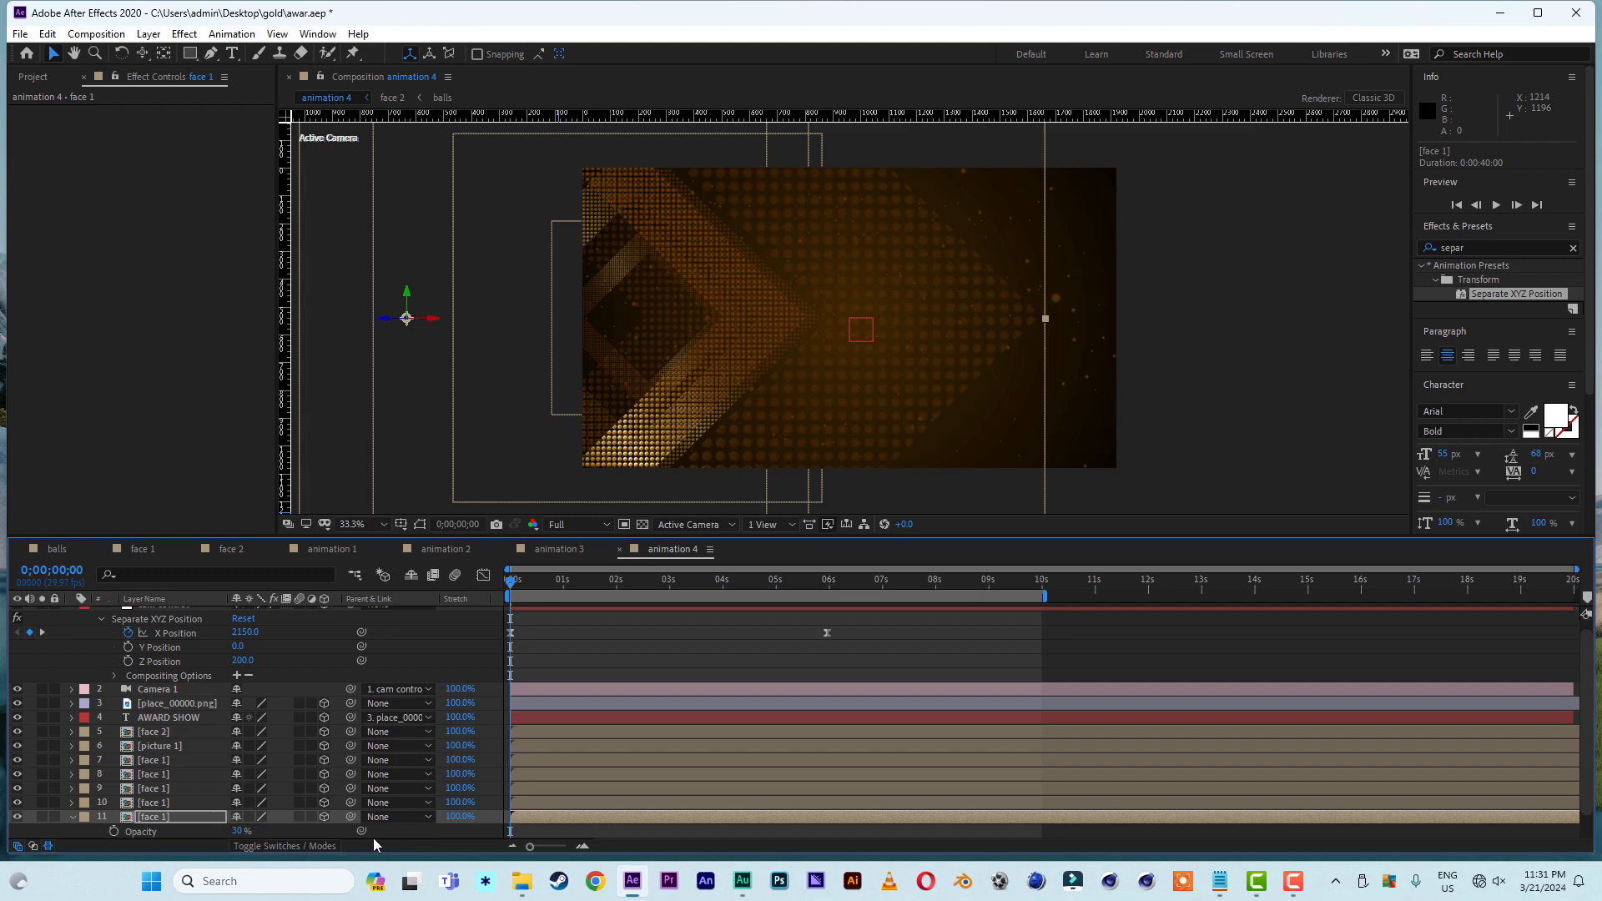
click(238, 831)
key(BackSpace)
click(293, 835)
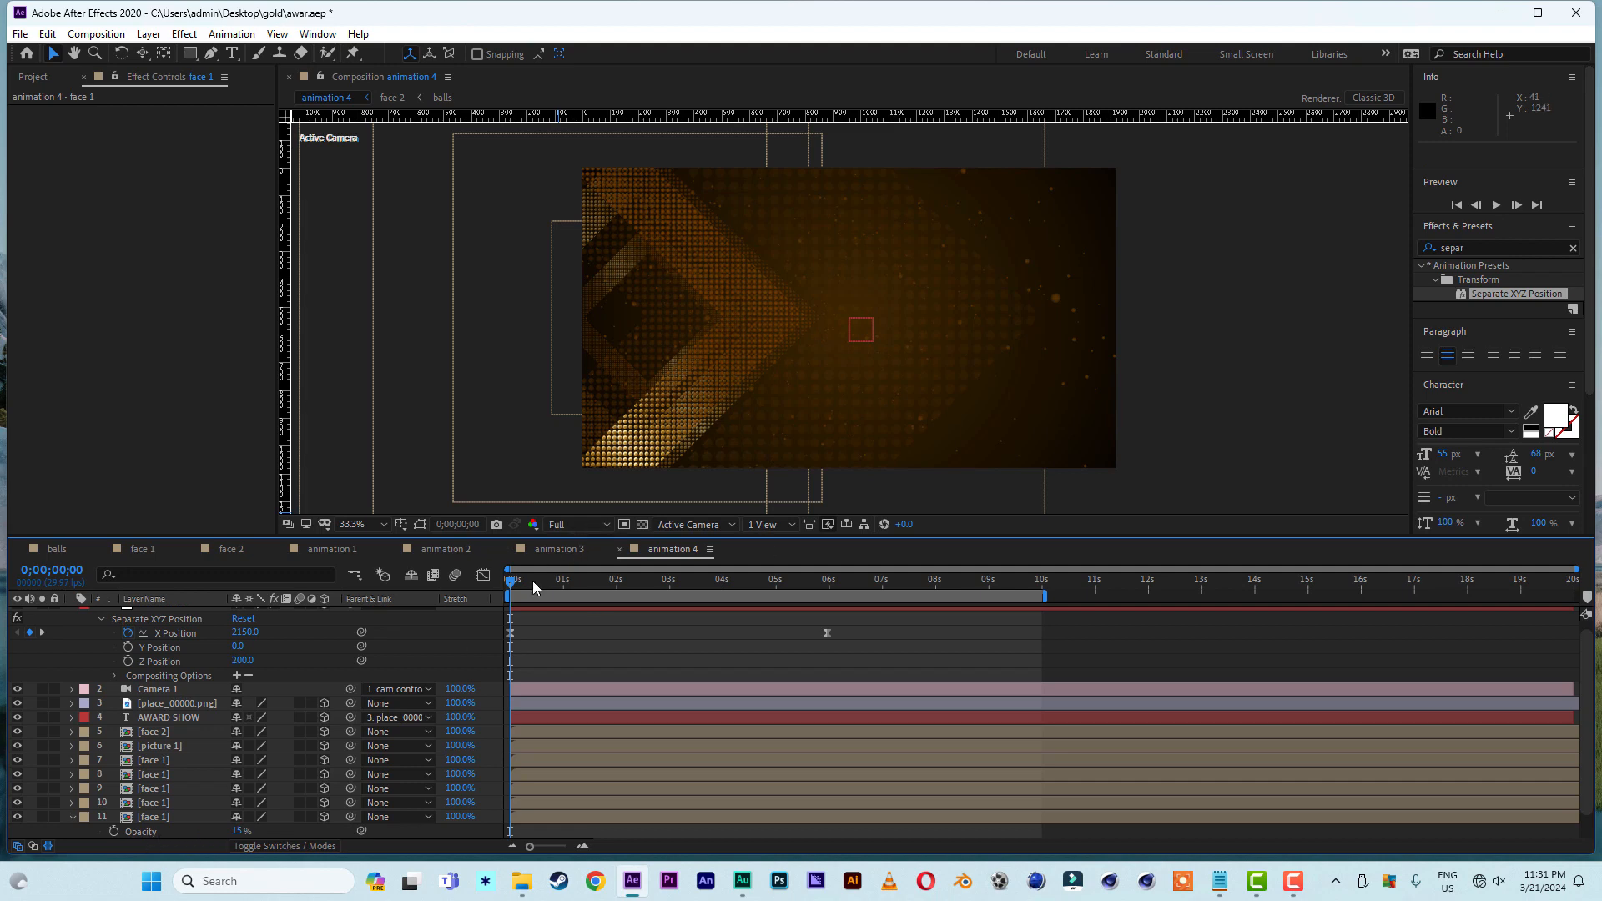
key(space)
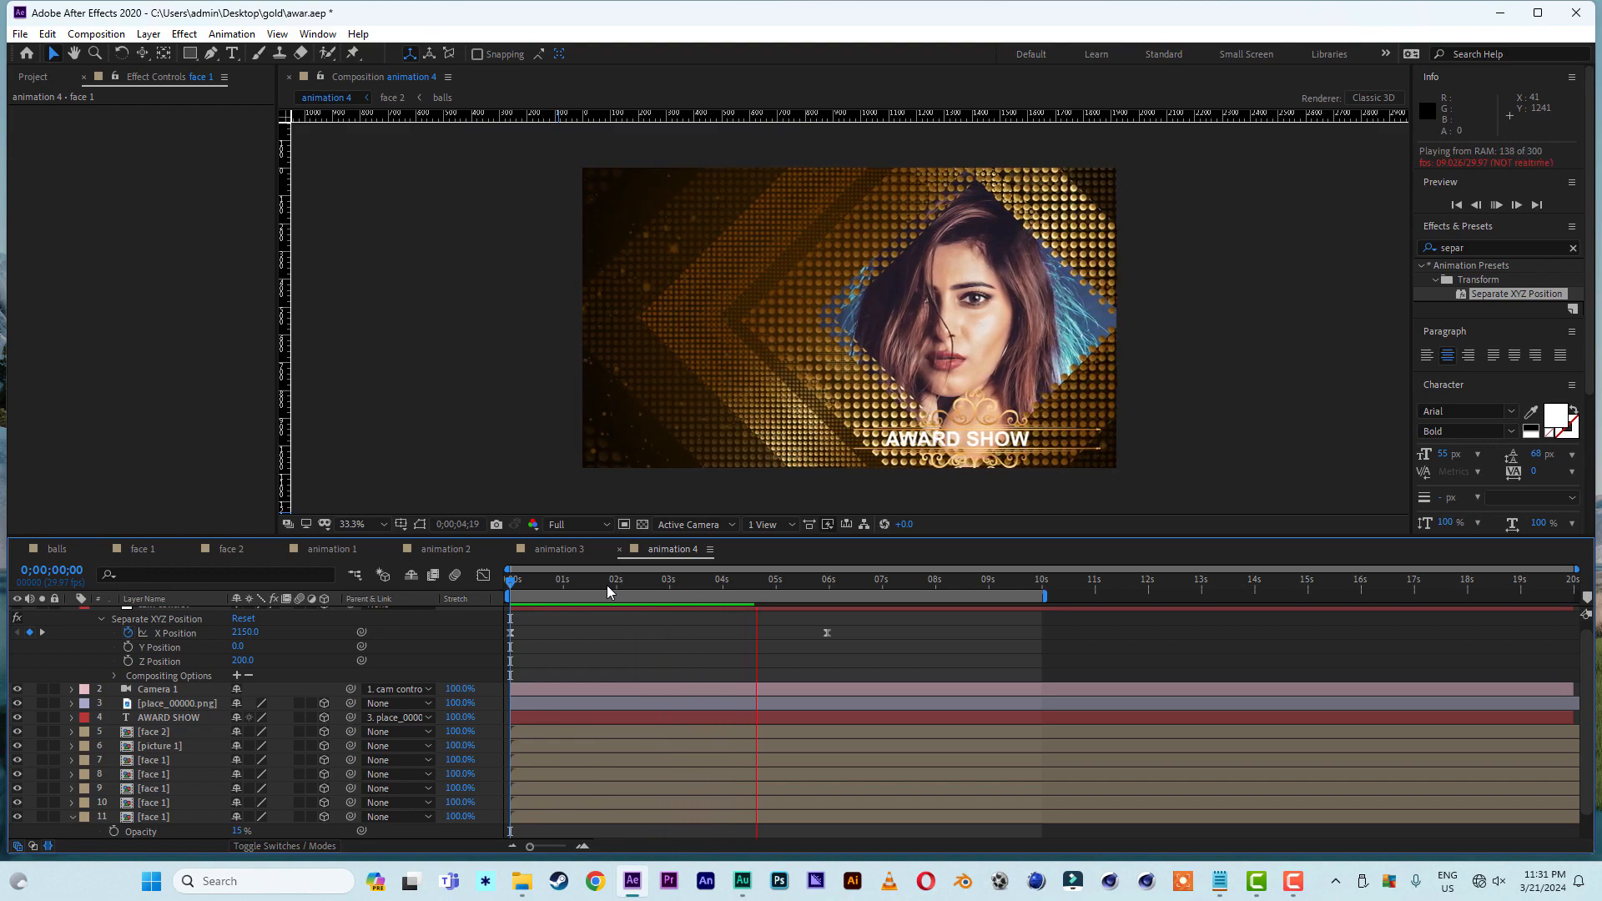
- At 0;00;04;02, move the place_00000.png plate with its AWARD SHOW text beside the portrait, to about 369, 561, -780.9
click(728, 577)
click(180, 704)
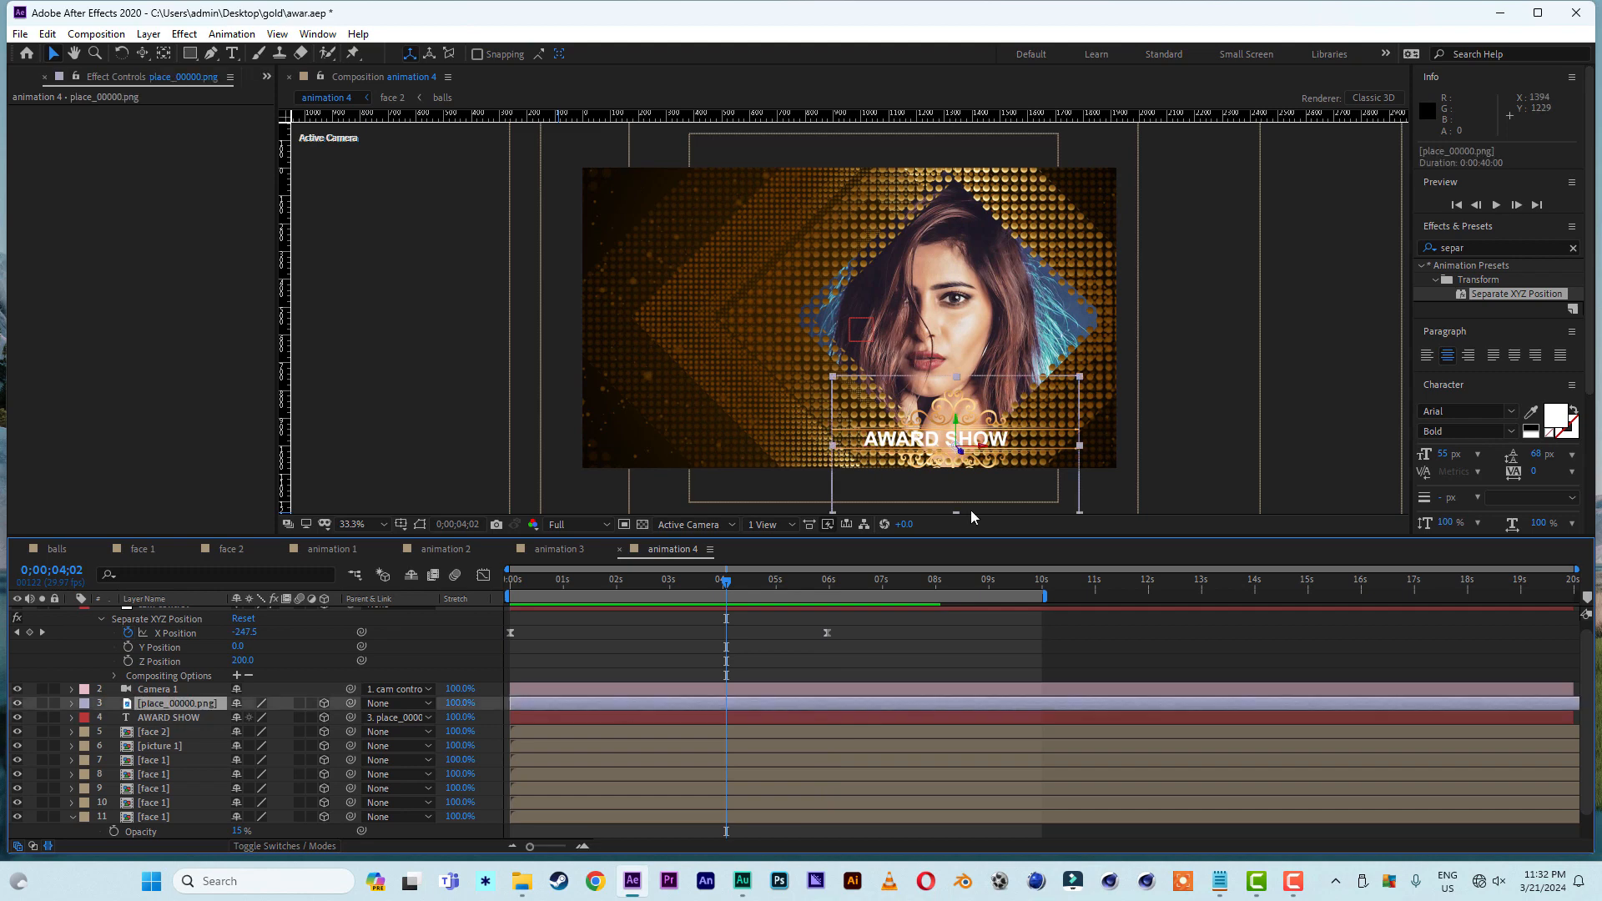
drag(993, 455, 824, 446)
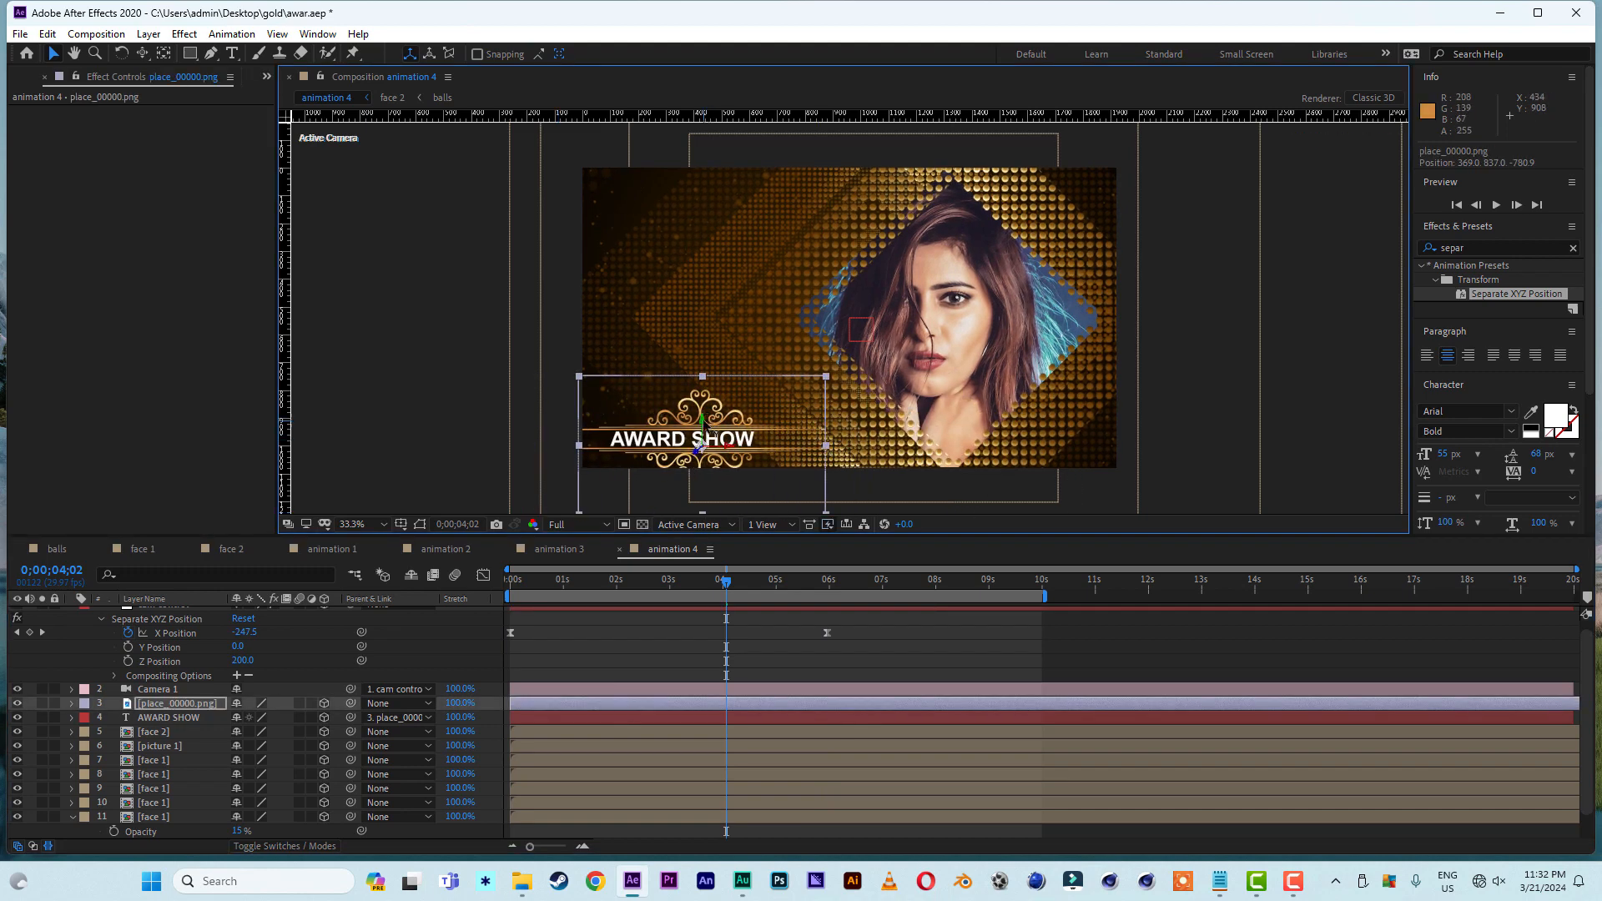
drag(700, 449, 700, 347)
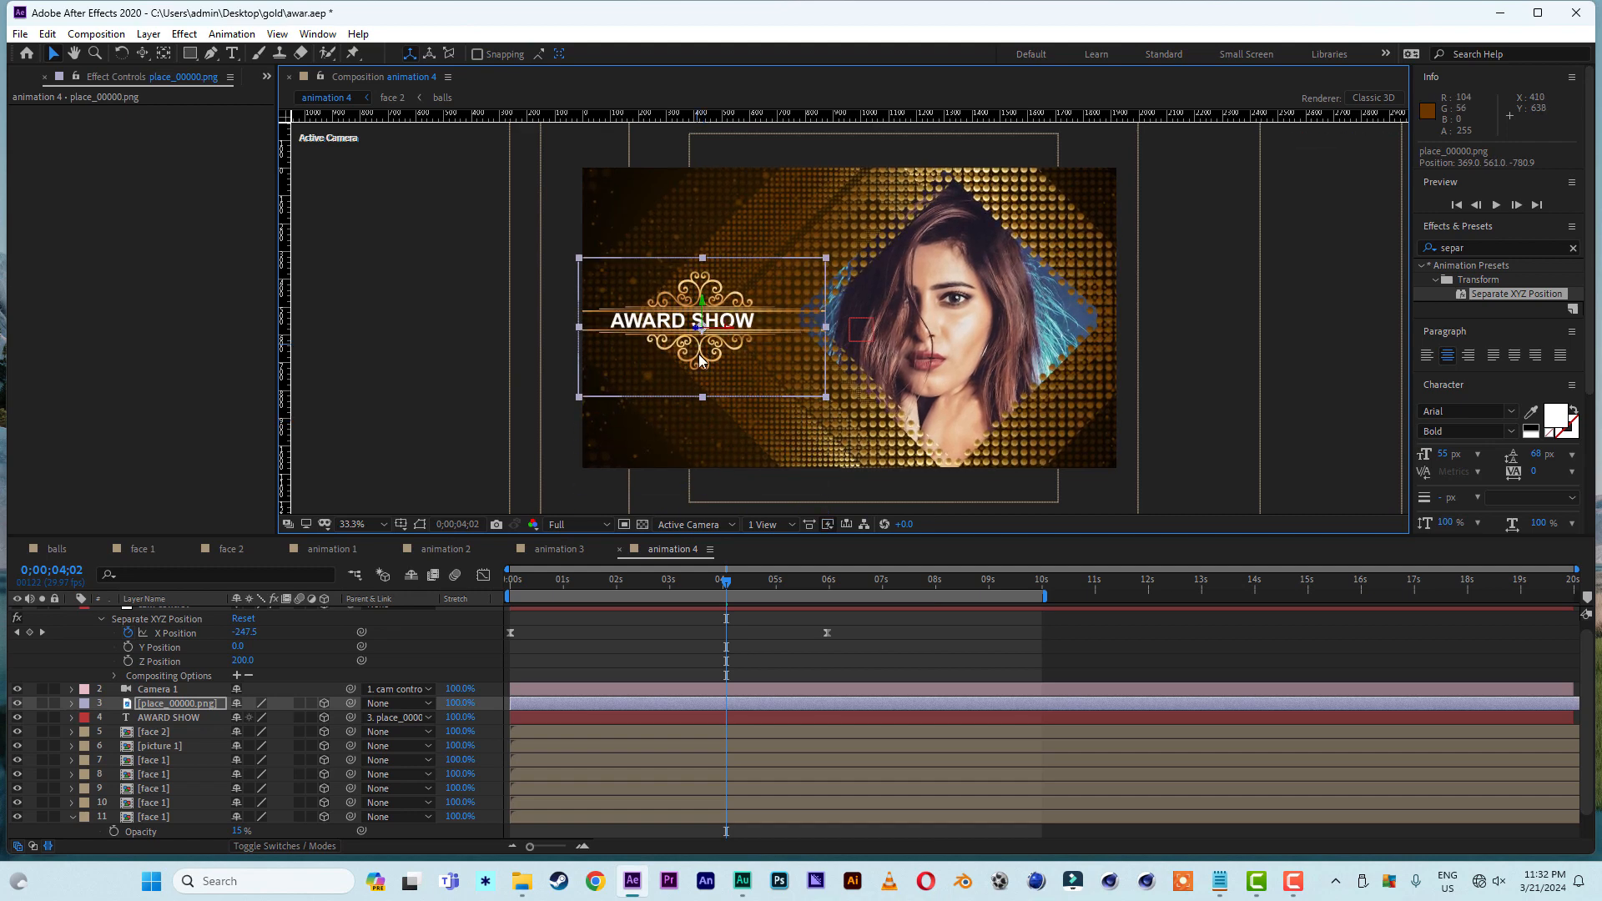
click(1365, 372)
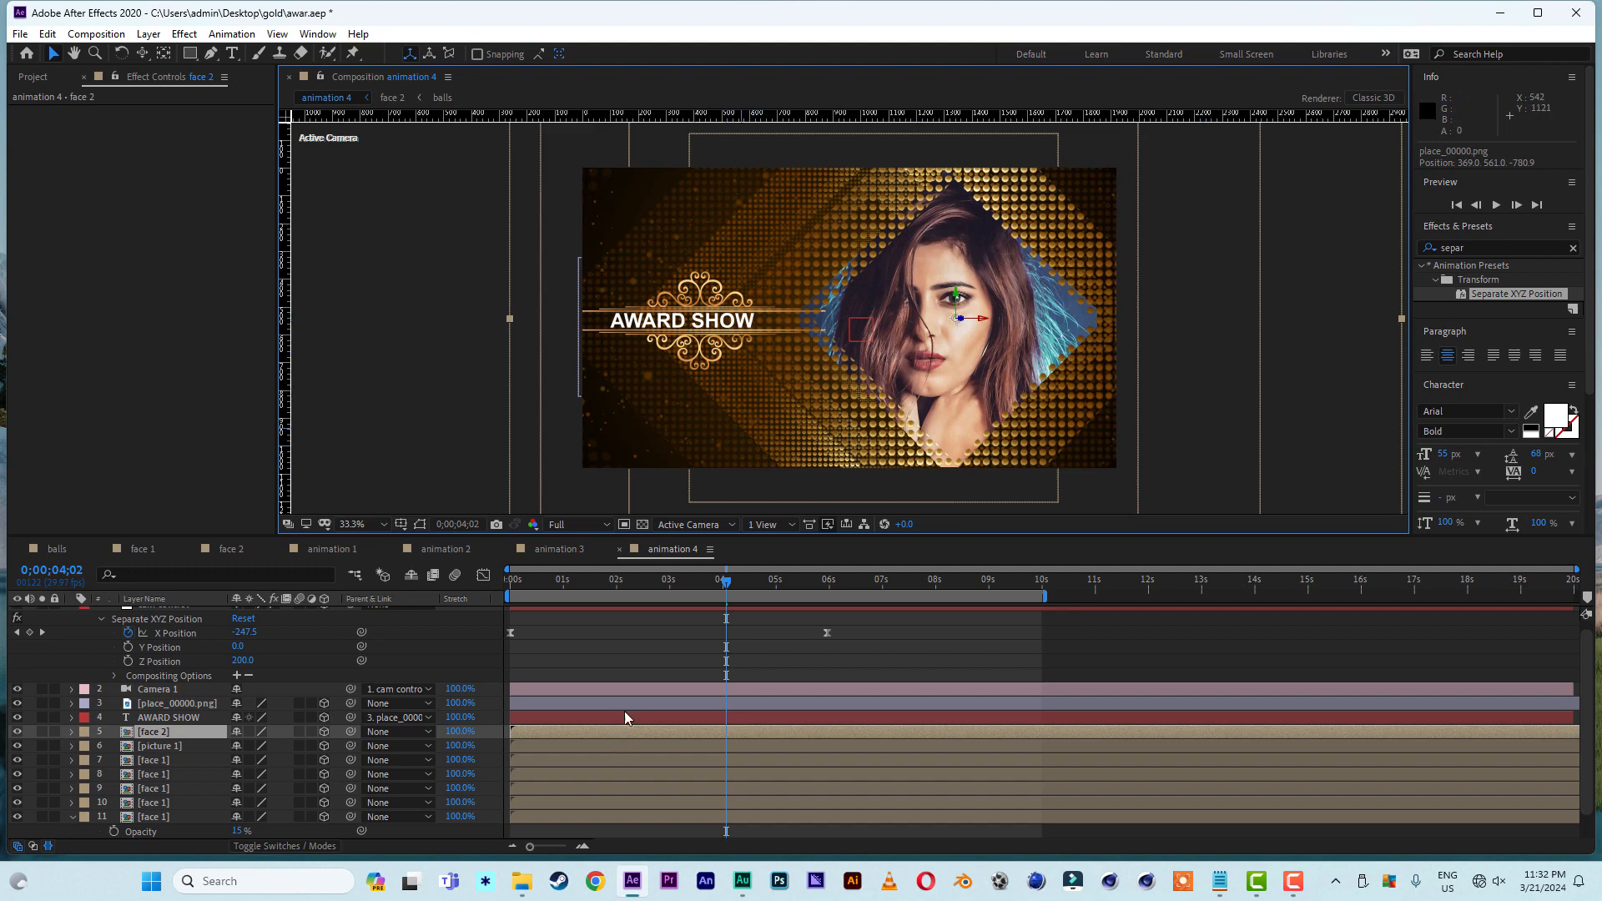
- Play the animation from the start to check the camera move with the repositioned AWARD SHOW plate
drag(593, 583, 468, 579)
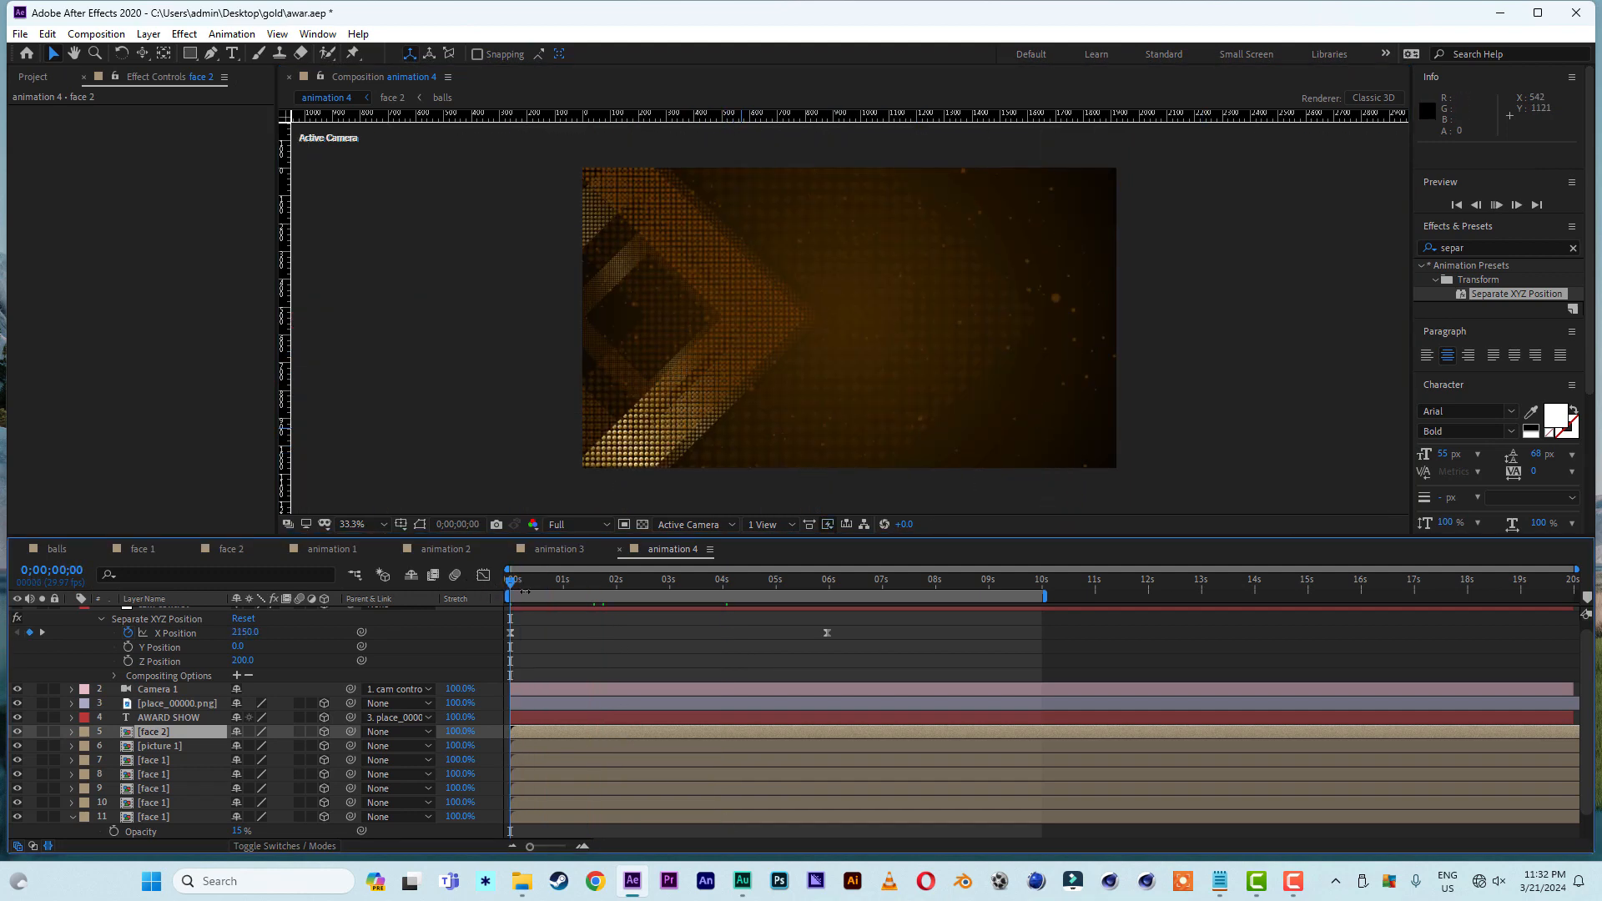
key(space)
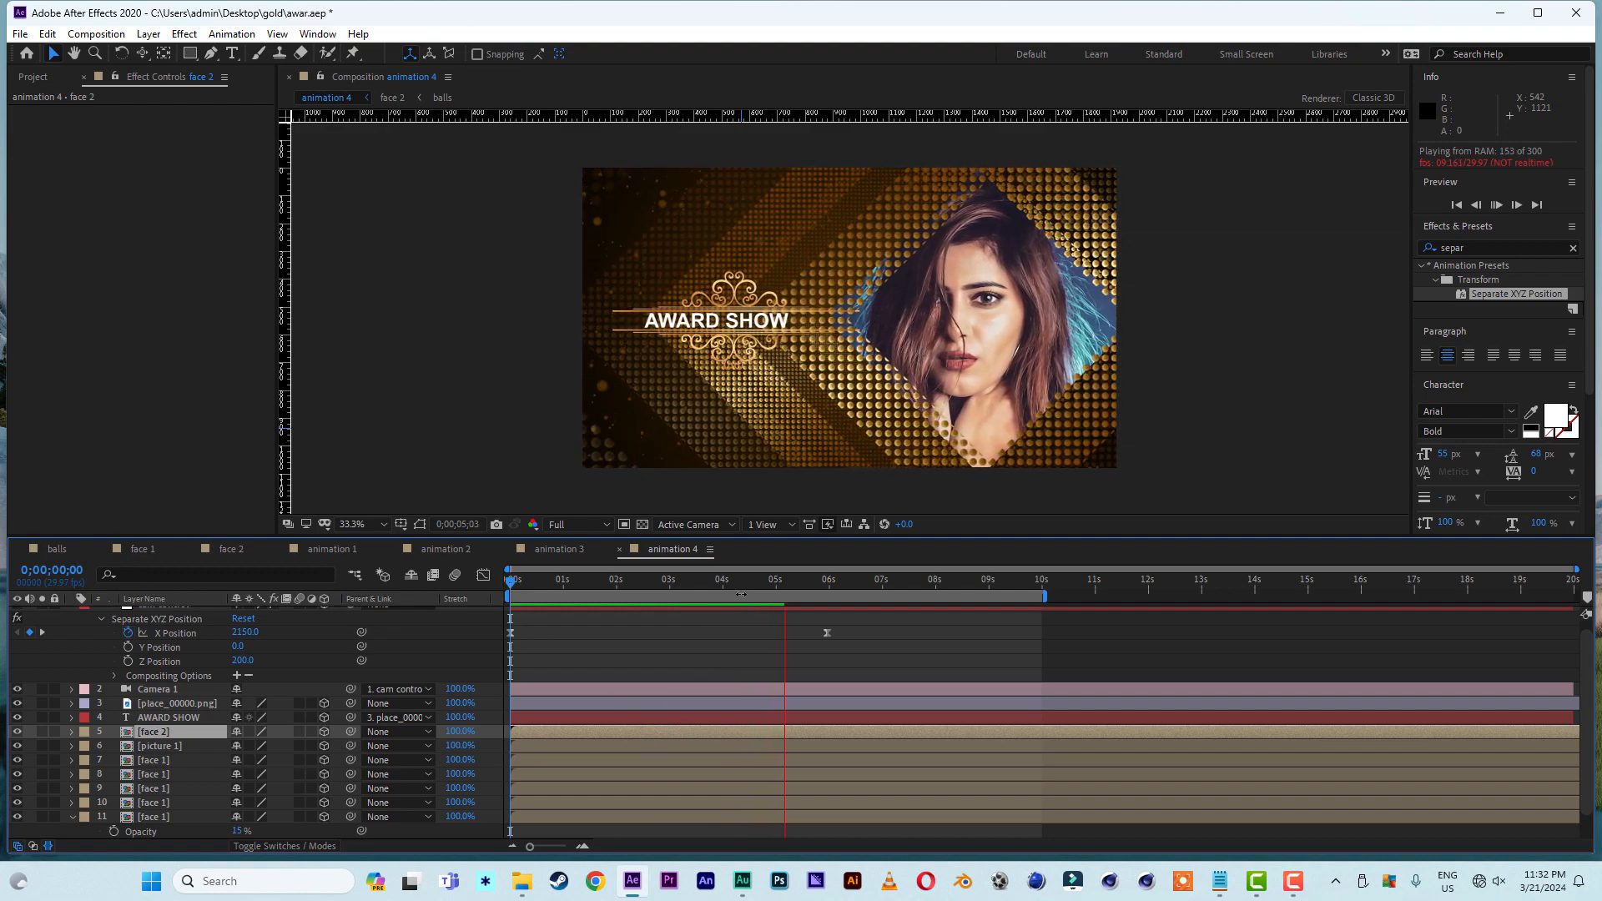
drag(750, 585, 468, 587)
key(space)
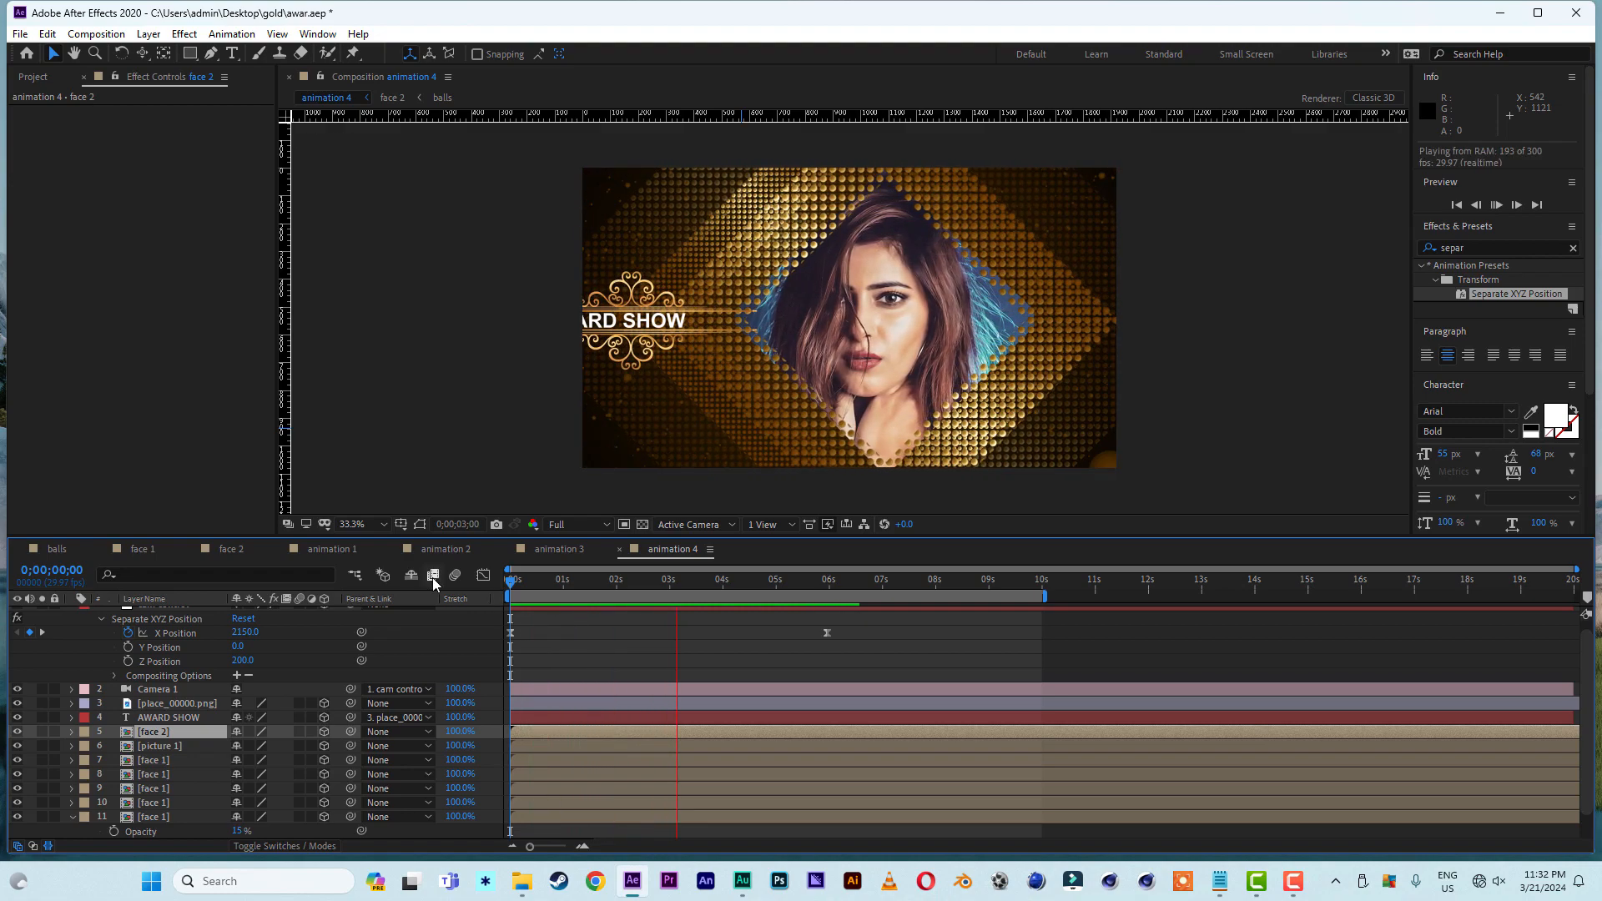
- Duplicate the animation 4 composition and open the copy, animation 5
click(29, 78)
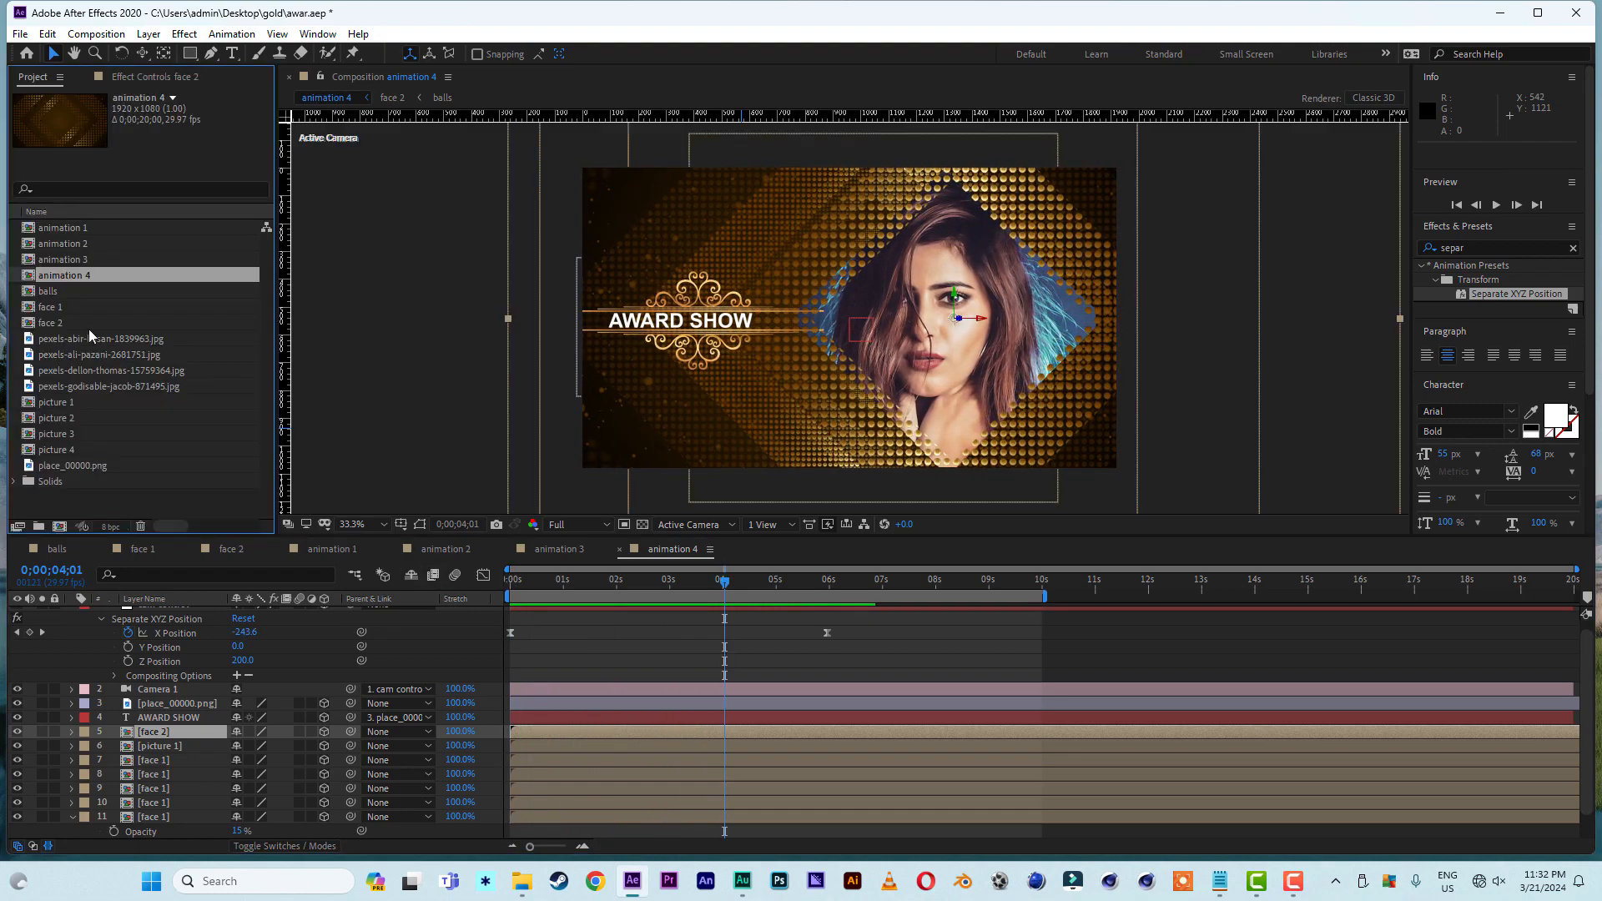
click(47, 291)
click(63, 278)
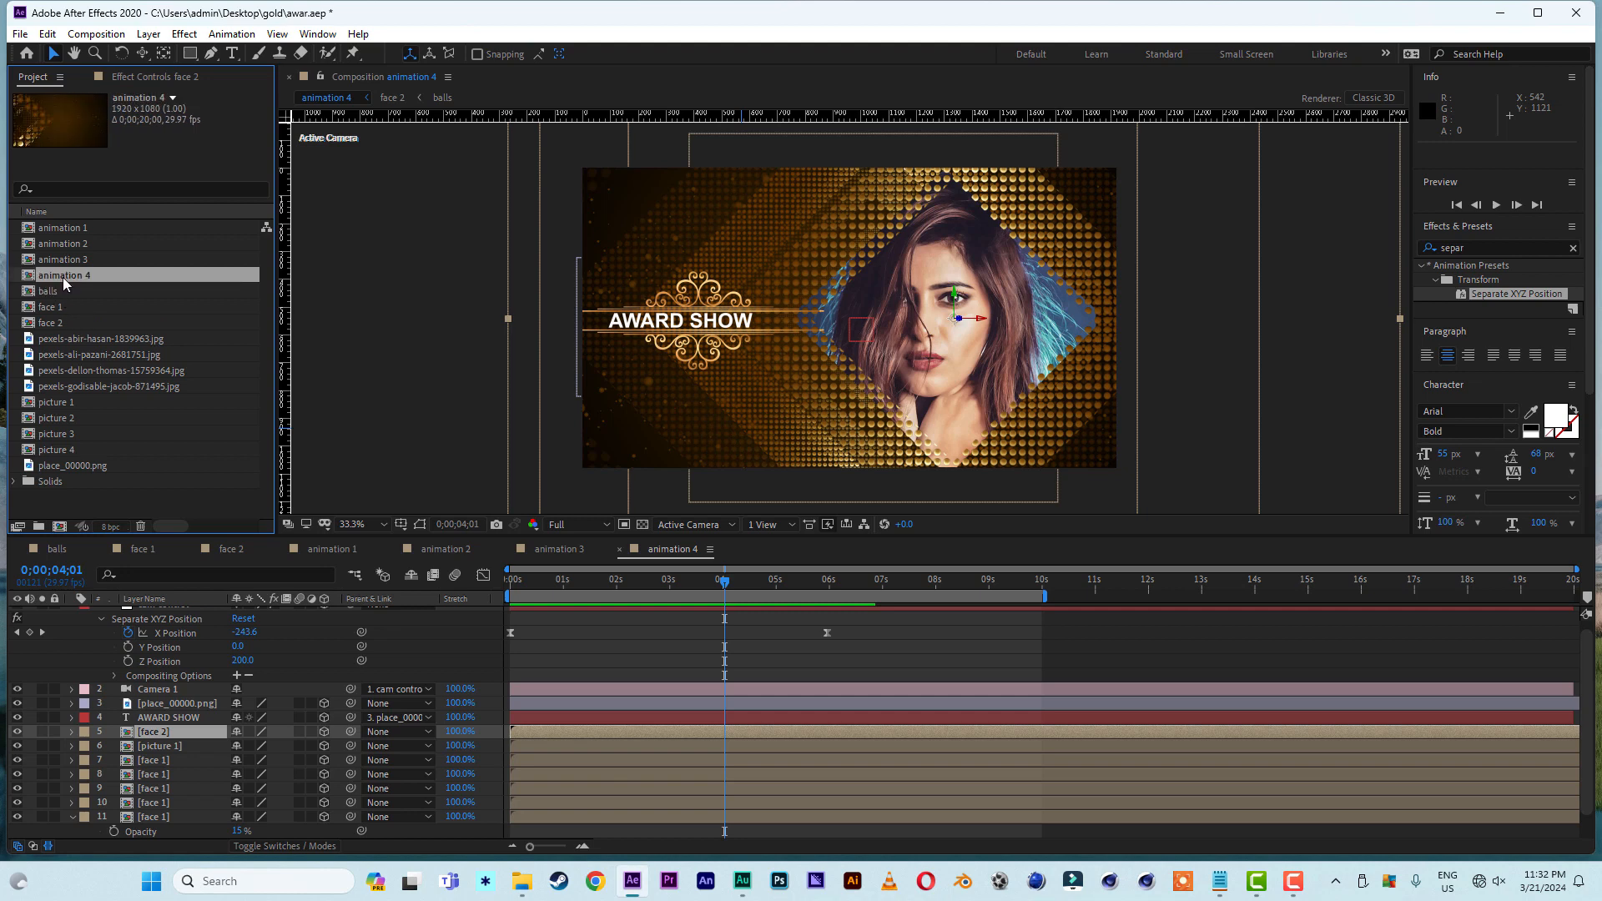
key(ctrl+d)
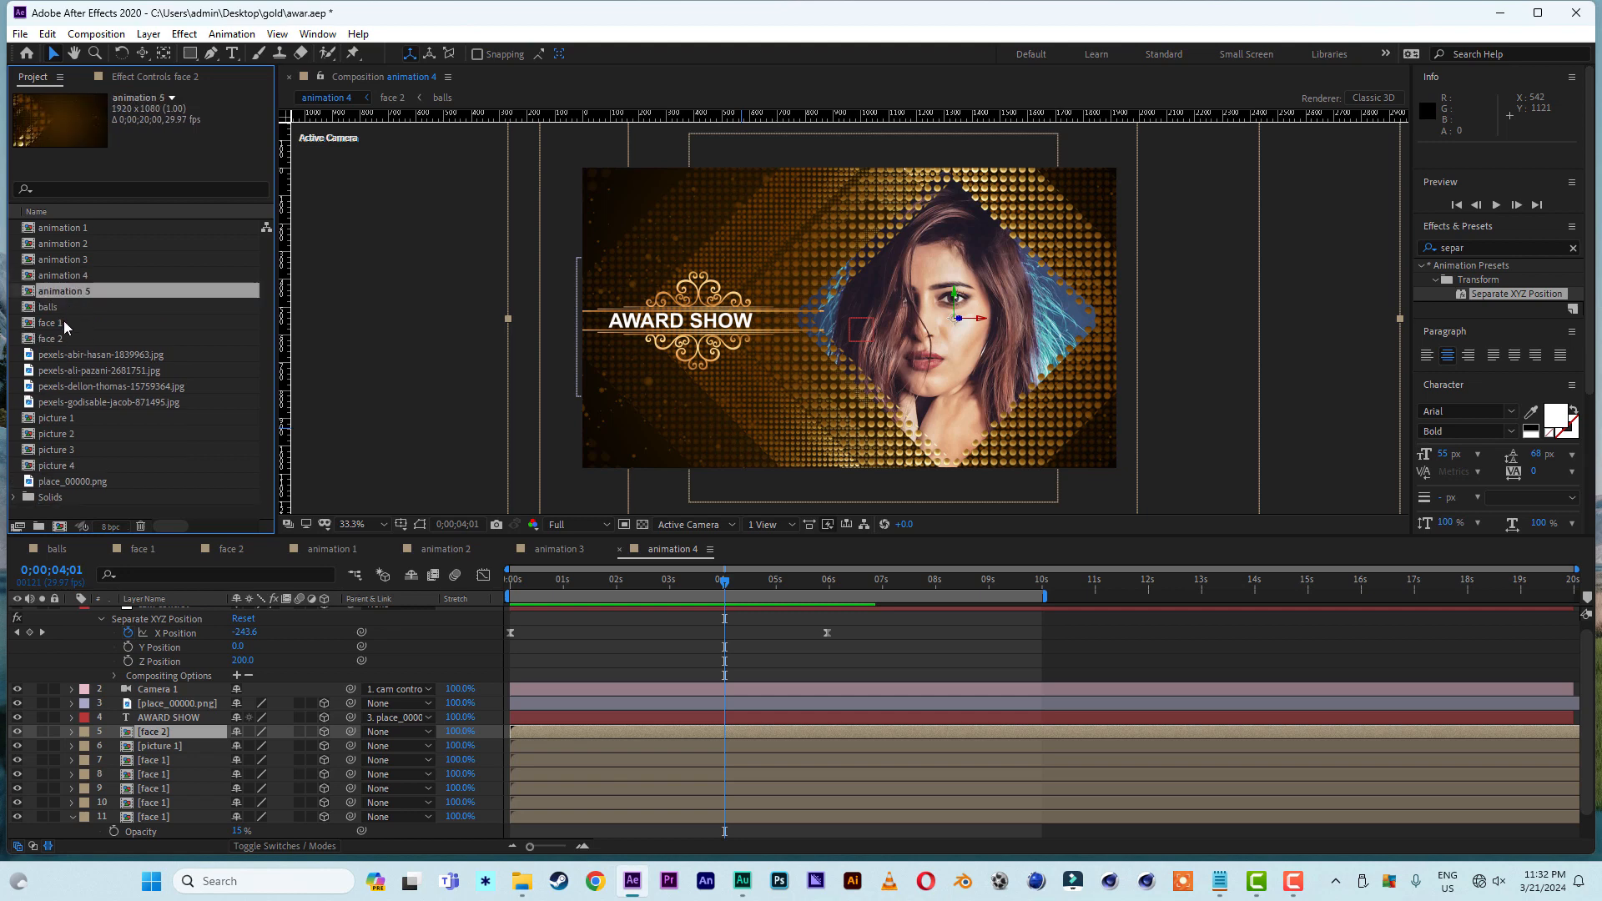
double_click(58, 292)
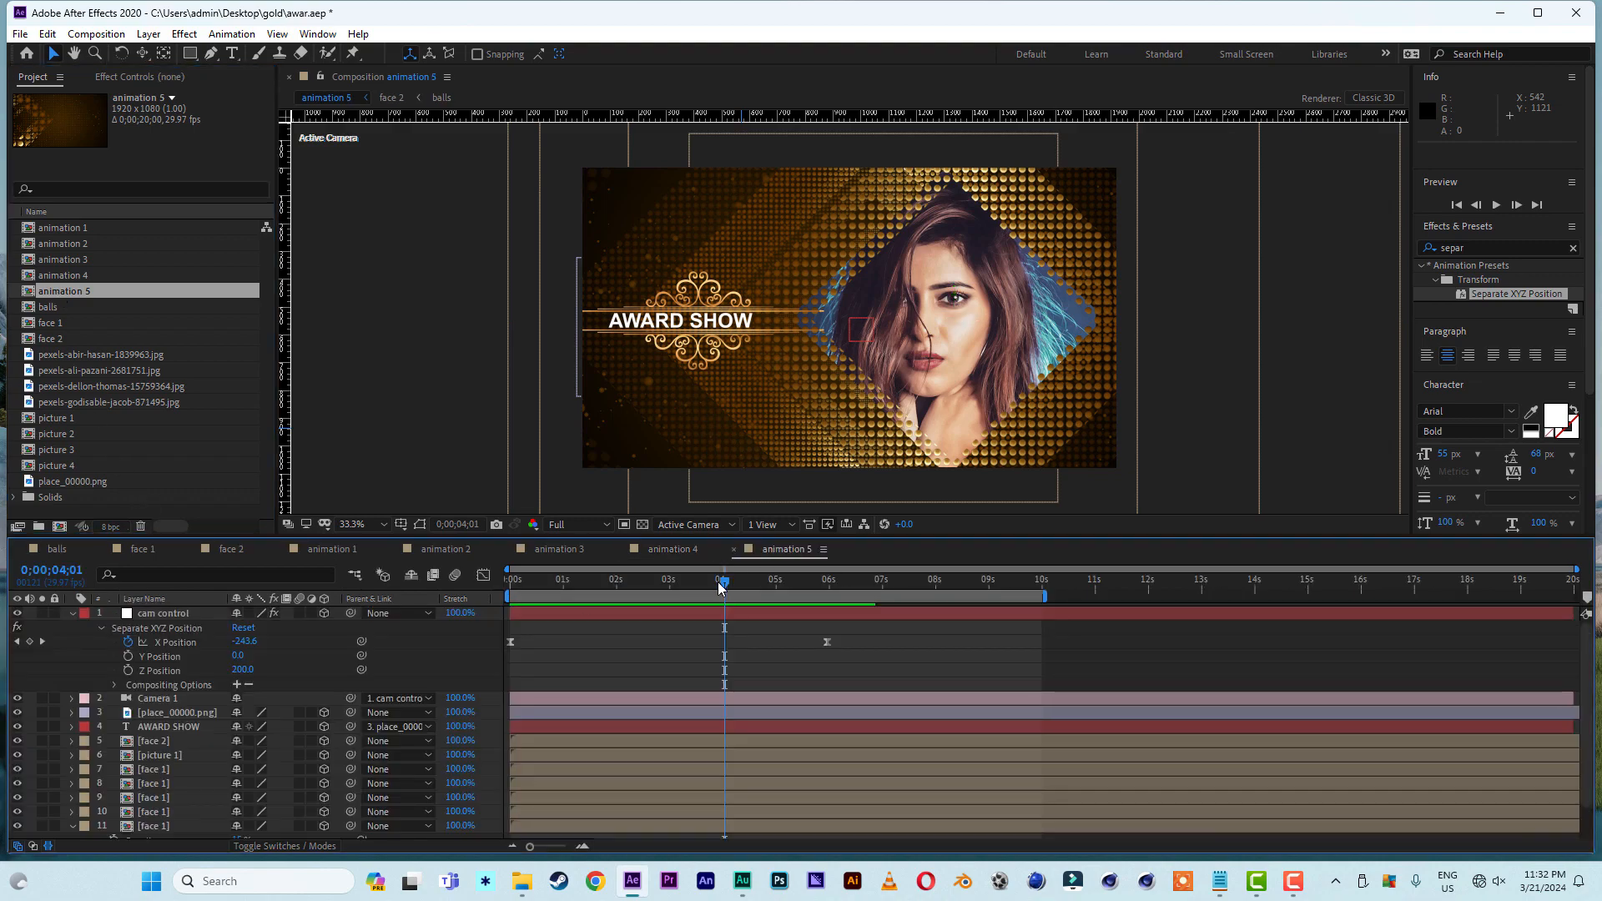
- At 0;00;05;29, remove the cam control layer's X Position keyframes and set X Position to 330
drag(722, 586, 829, 590)
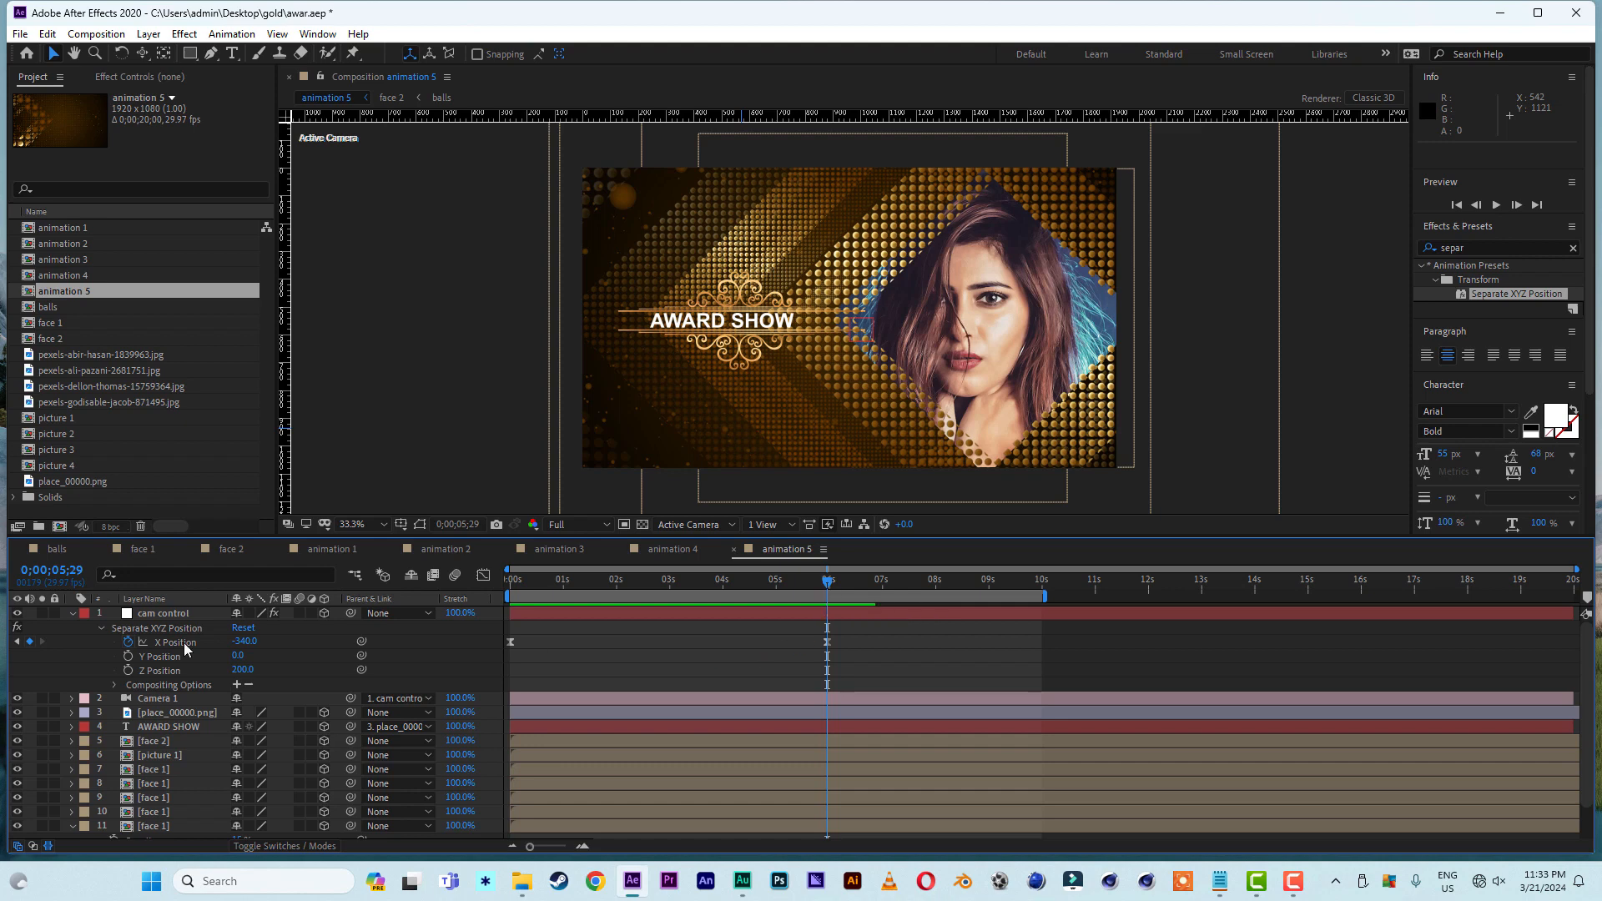
click(130, 643)
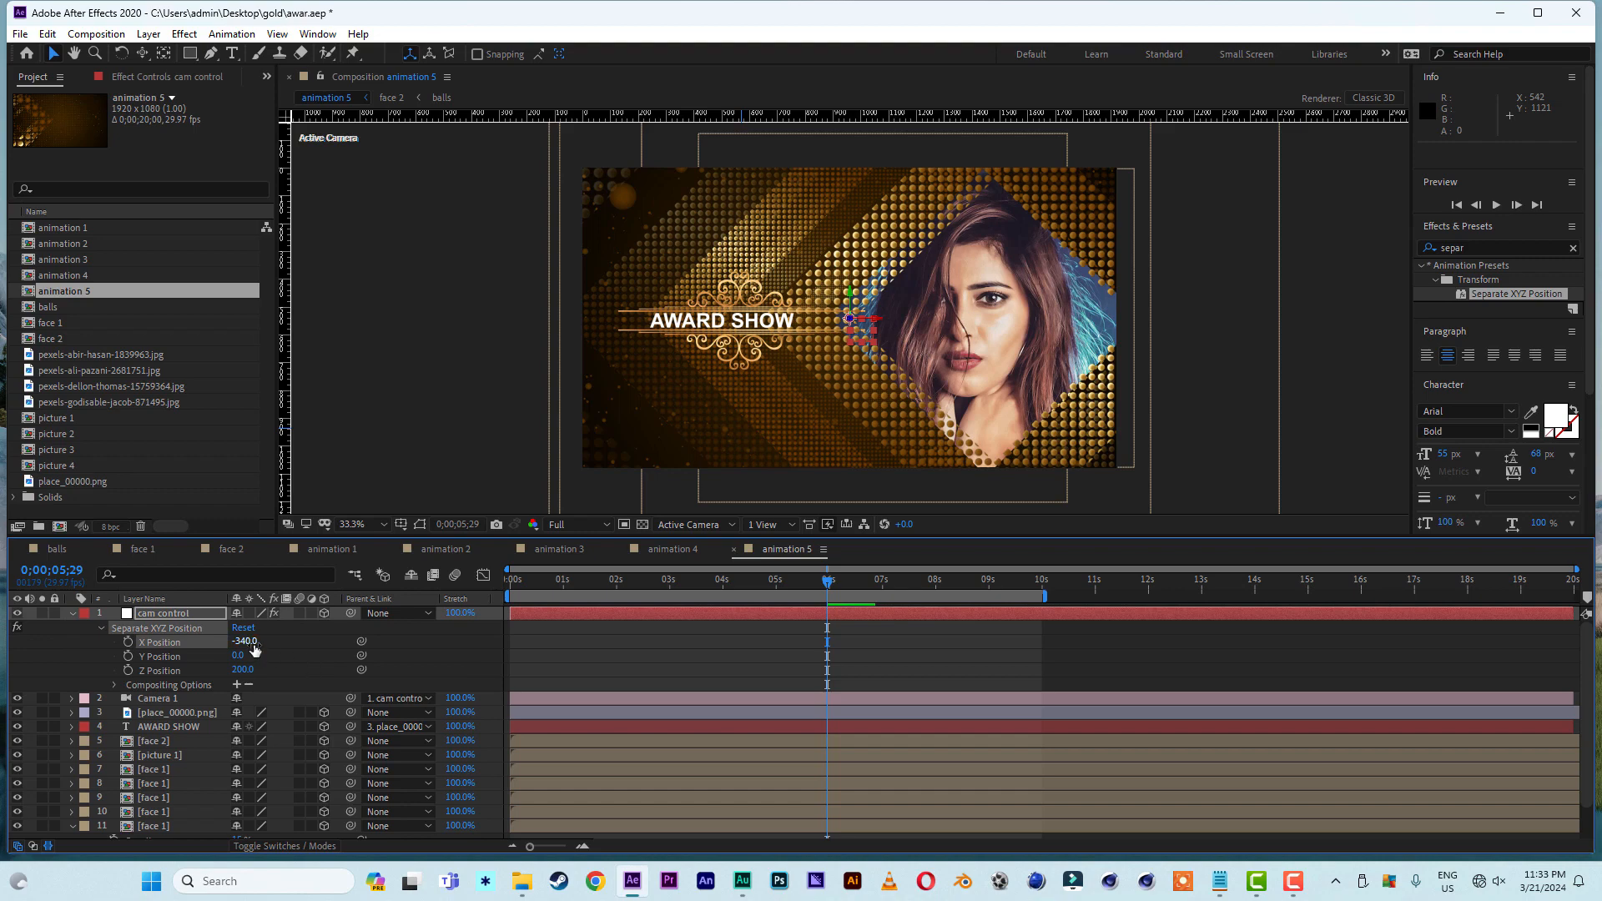
drag(244, 641, 310, 647)
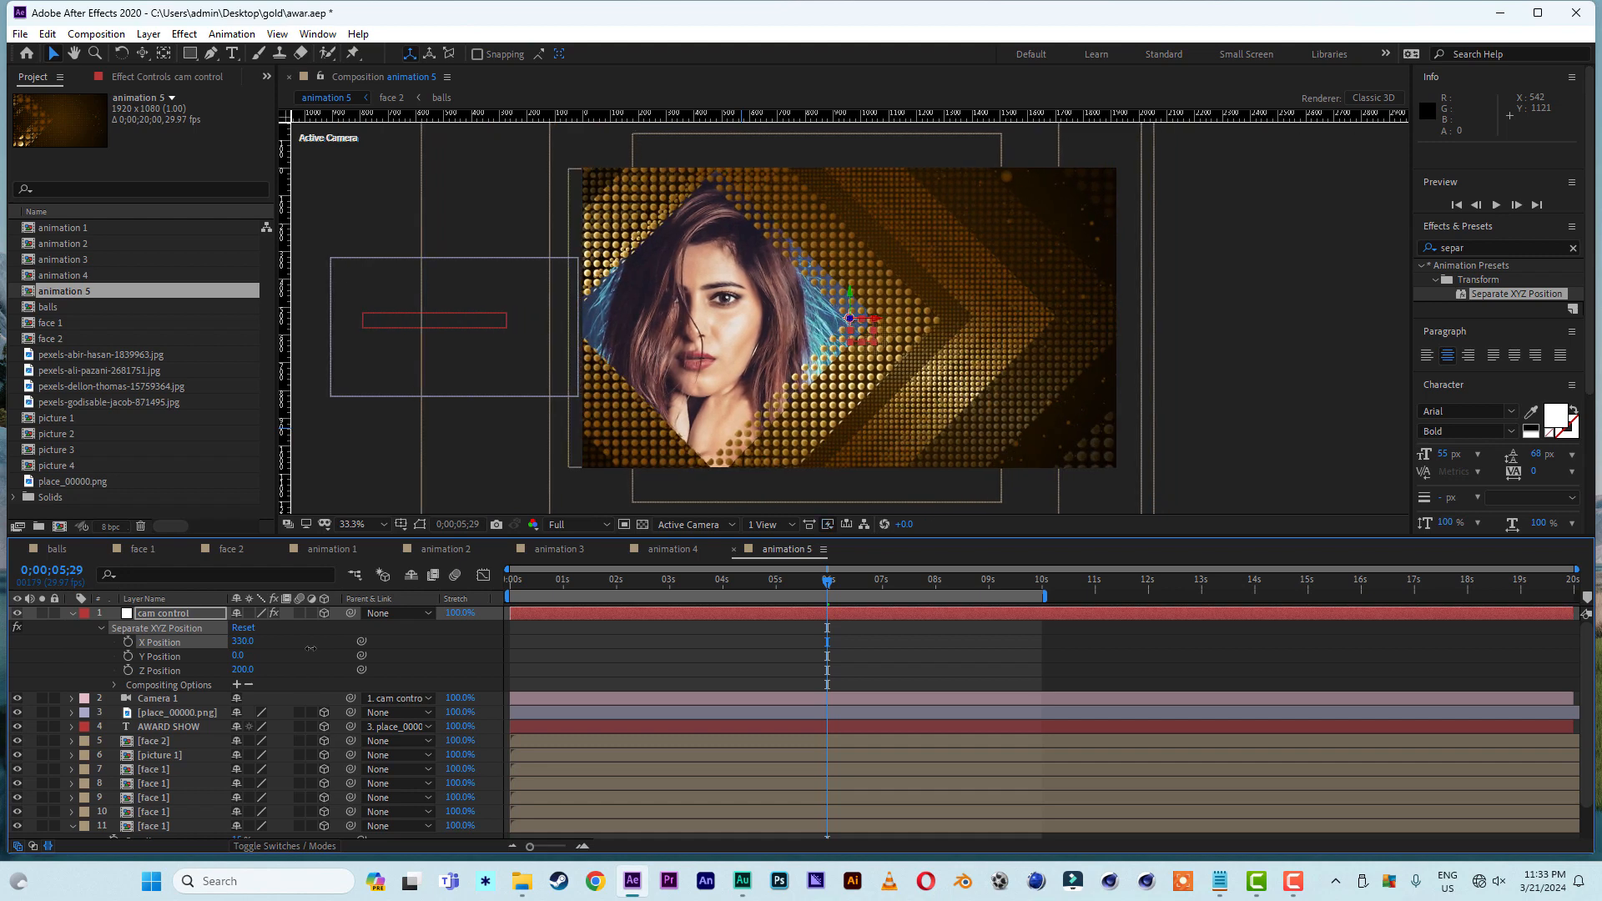
- Move the place_00000.png plate with its AWARD SHOW text to the other side of the portrait, about 1632, 561, -780.9
click(165, 714)
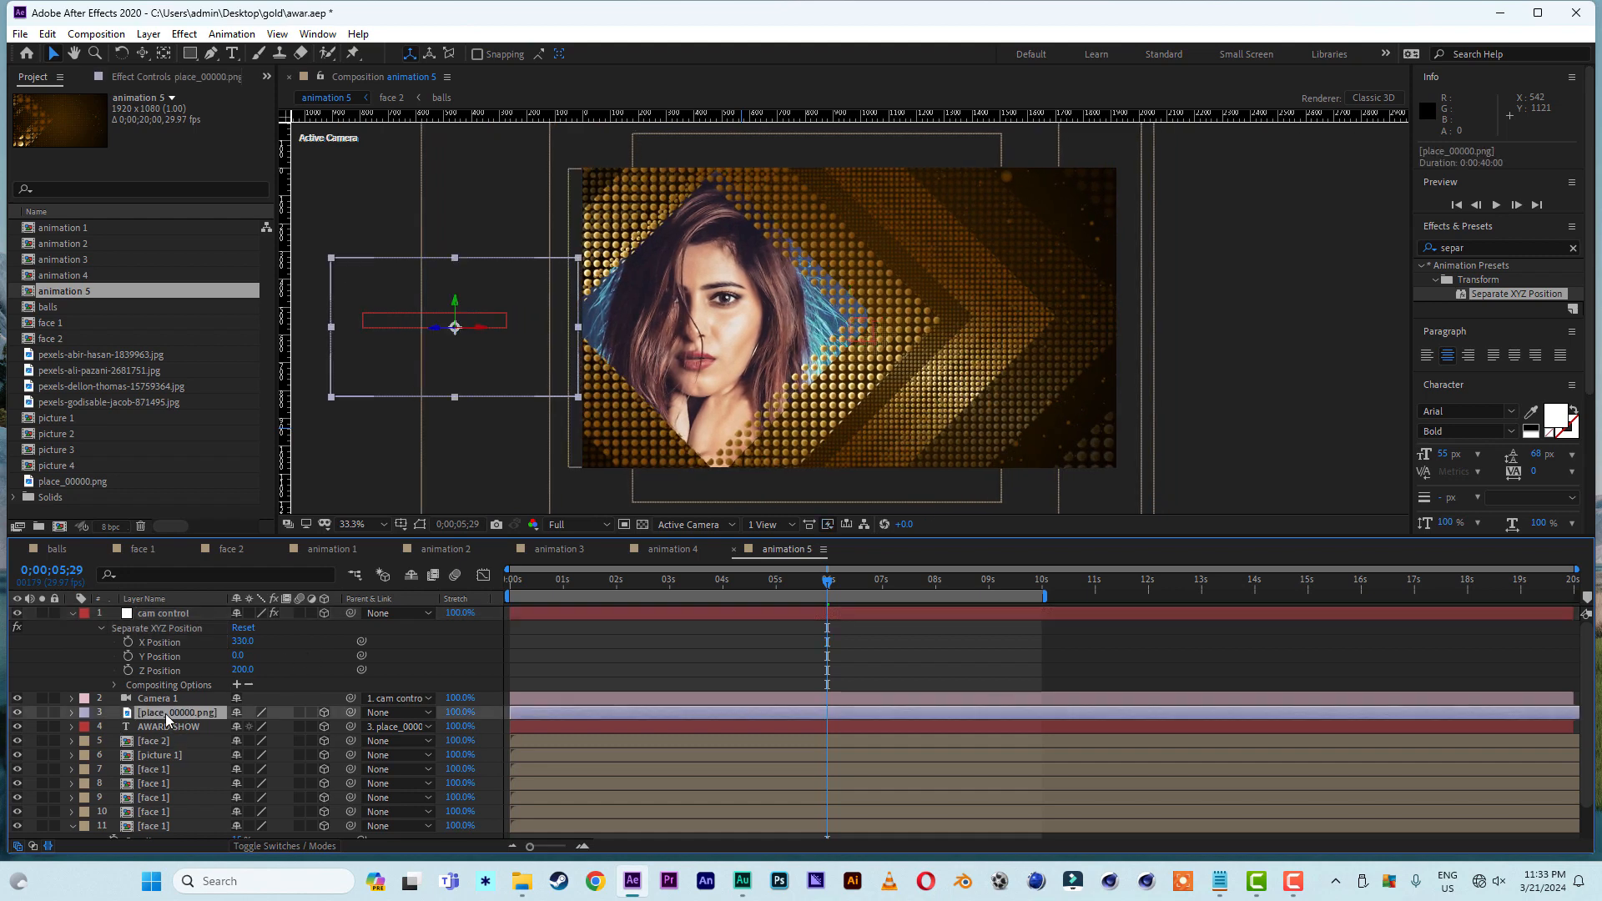
drag(486, 334, 834, 339)
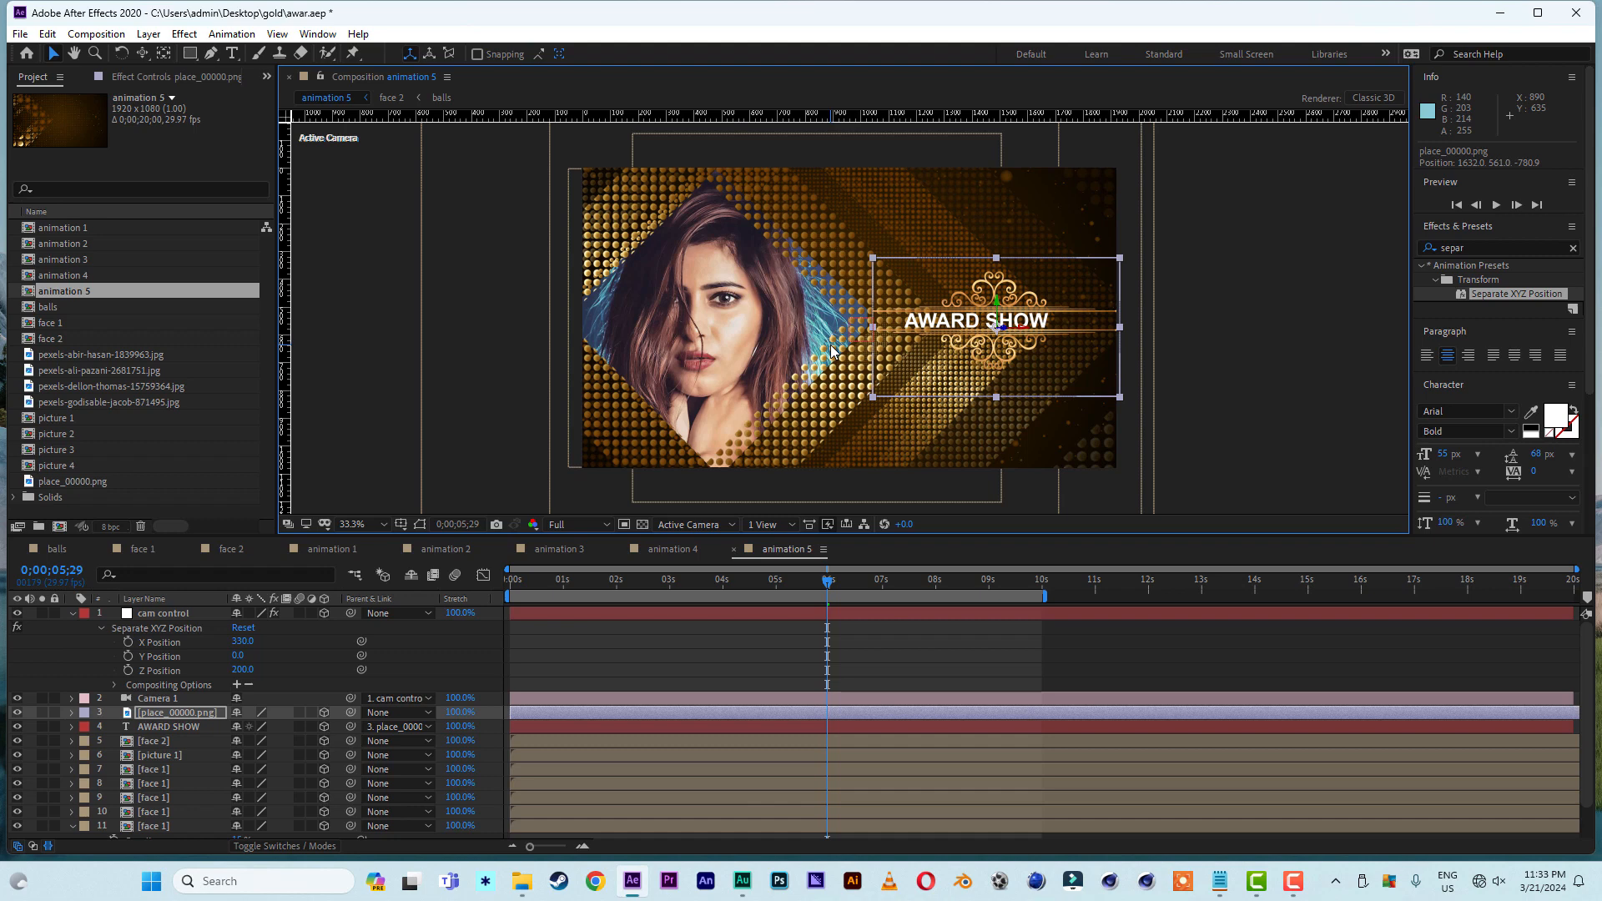
- Set cam control's Z Position to 260 and keyframe X Position at 0;00;05;29, plus a value of -2180 at 0;00;00;00
click(128, 642)
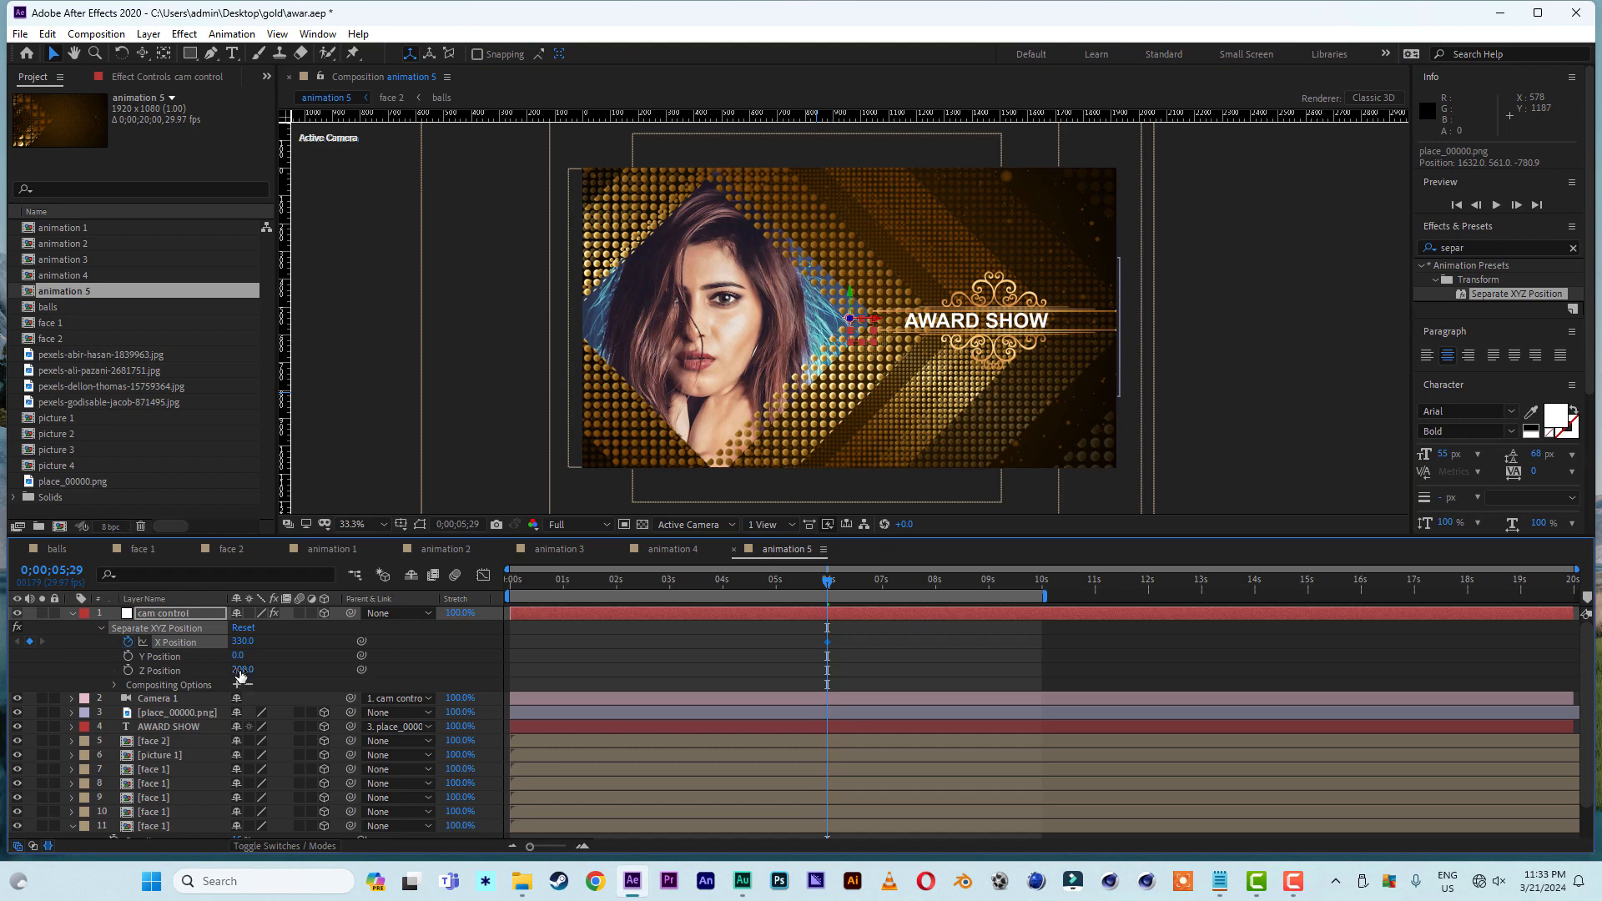
drag(240, 670, 243, 670)
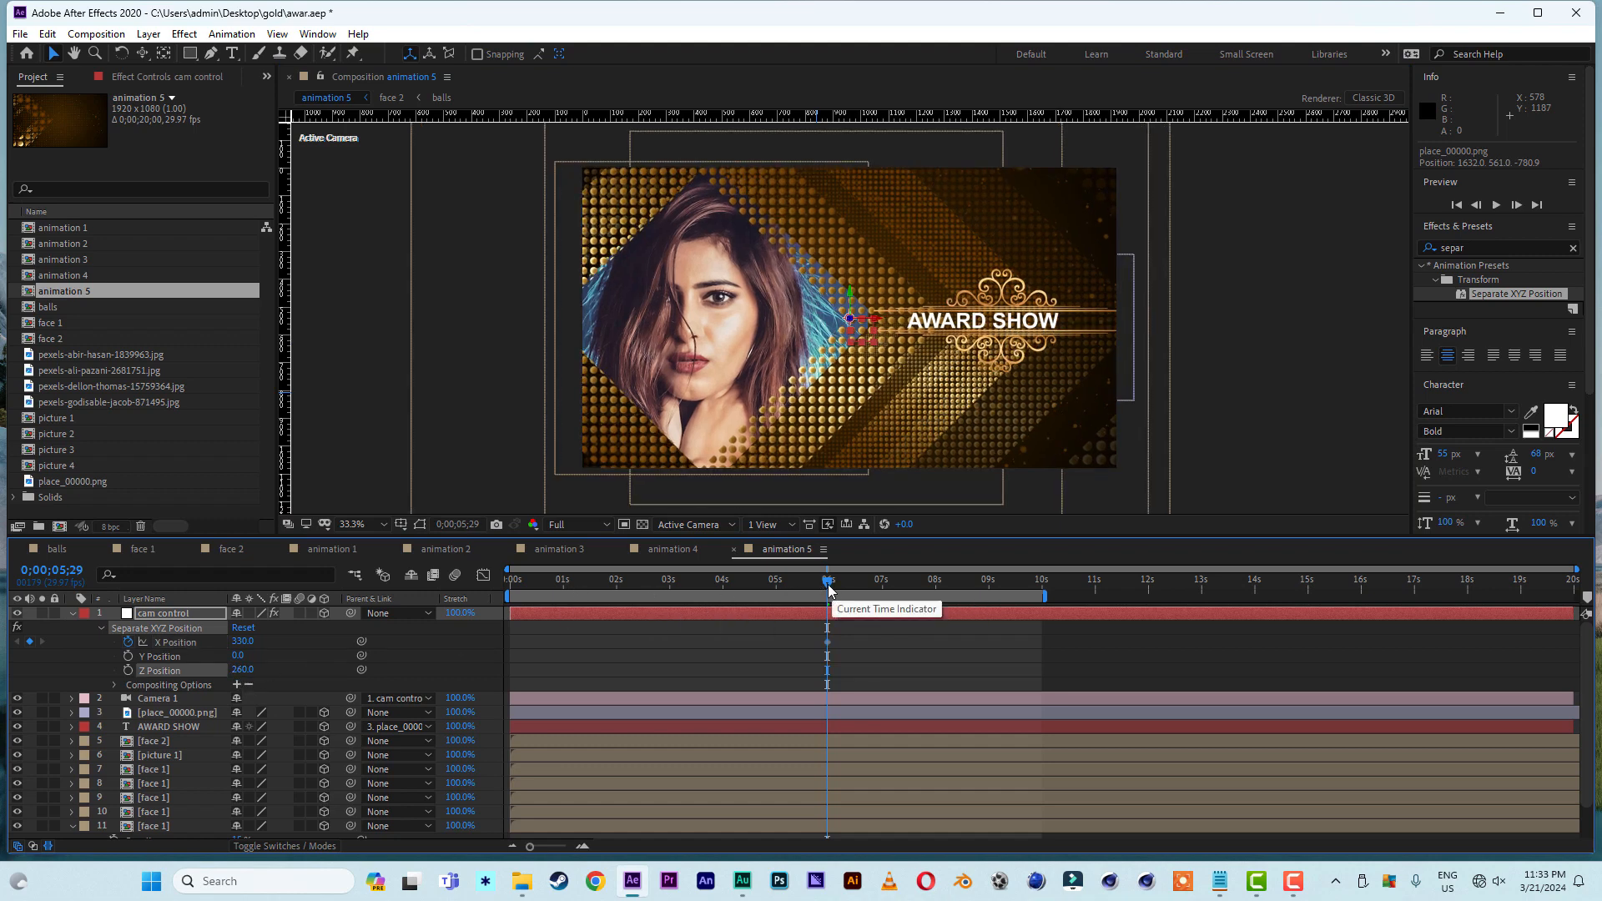
drag(826, 582, 420, 589)
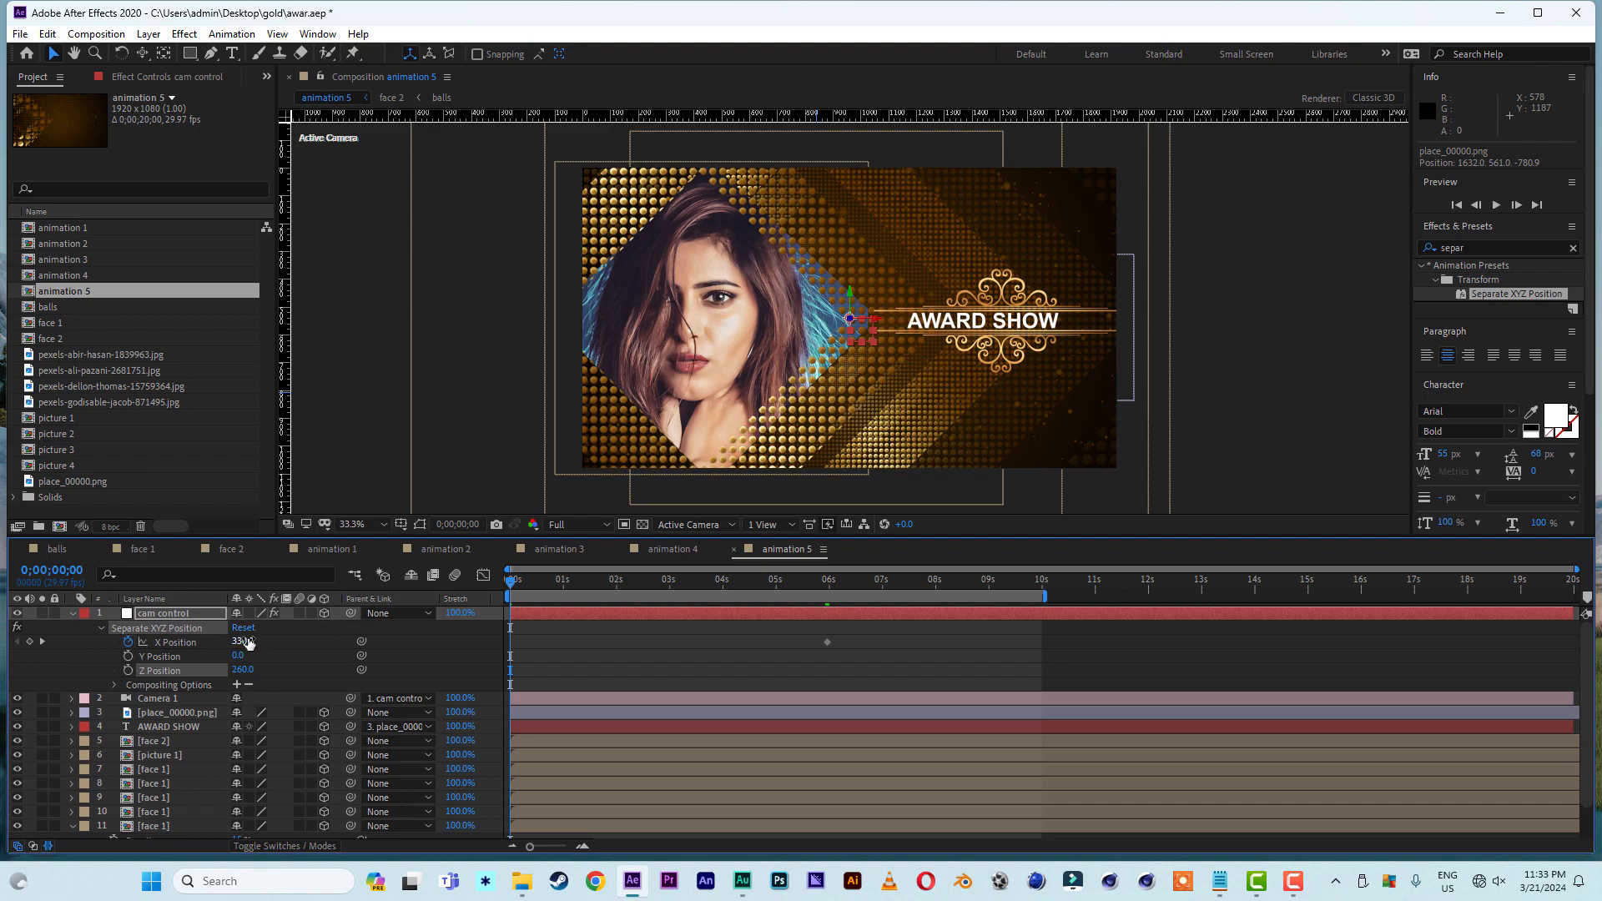
drag(242, 641, 101, 641)
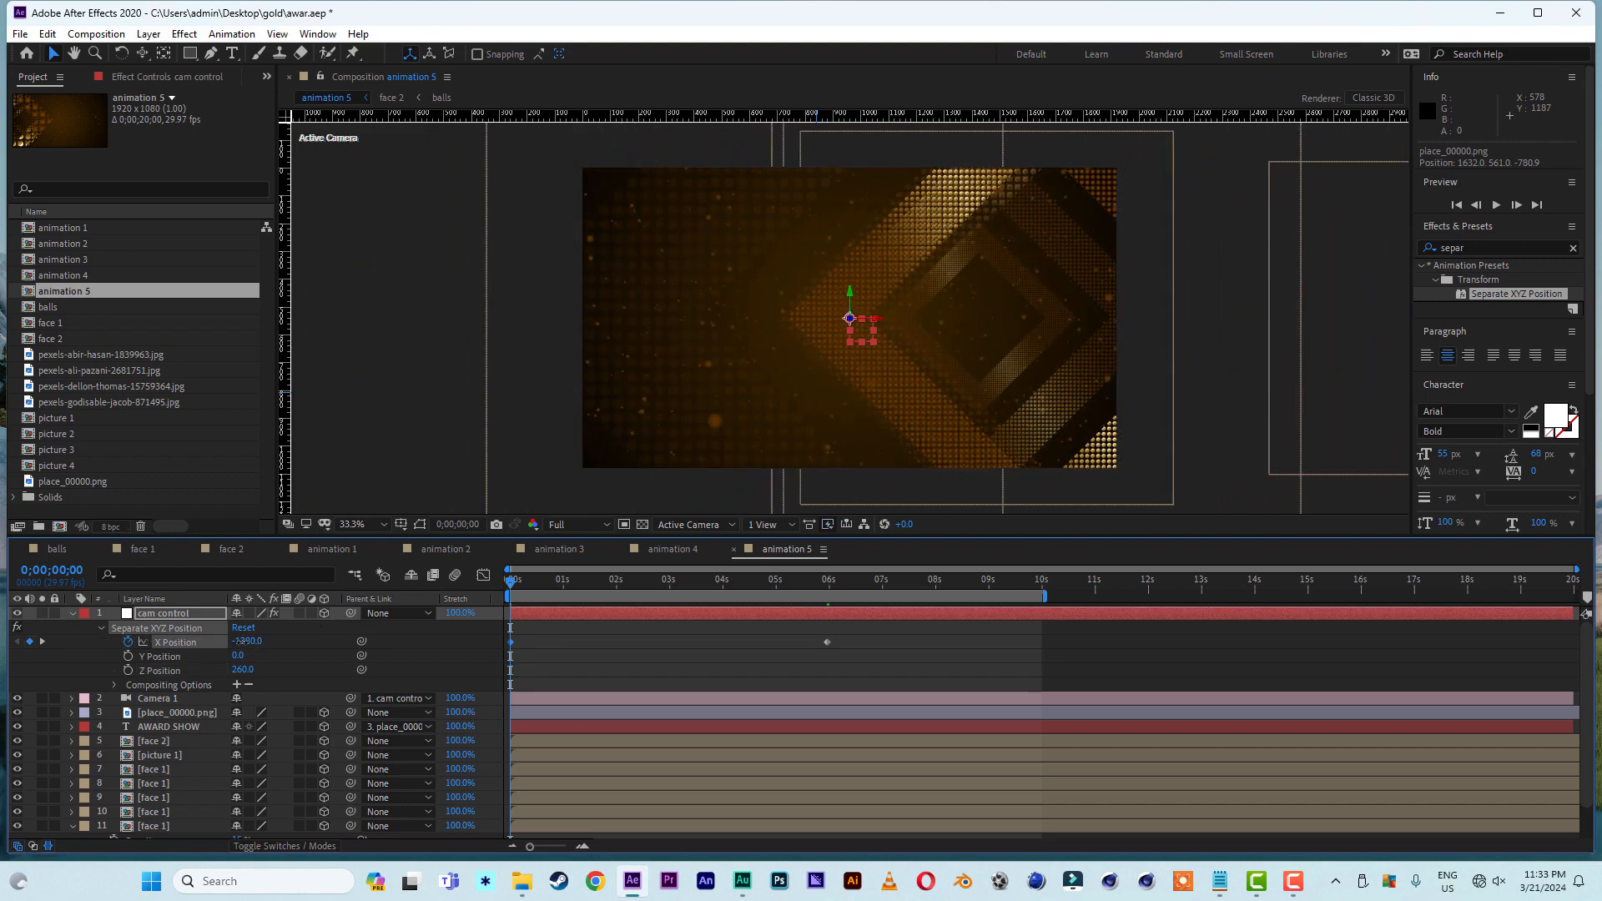
drag(242, 641, 182, 642)
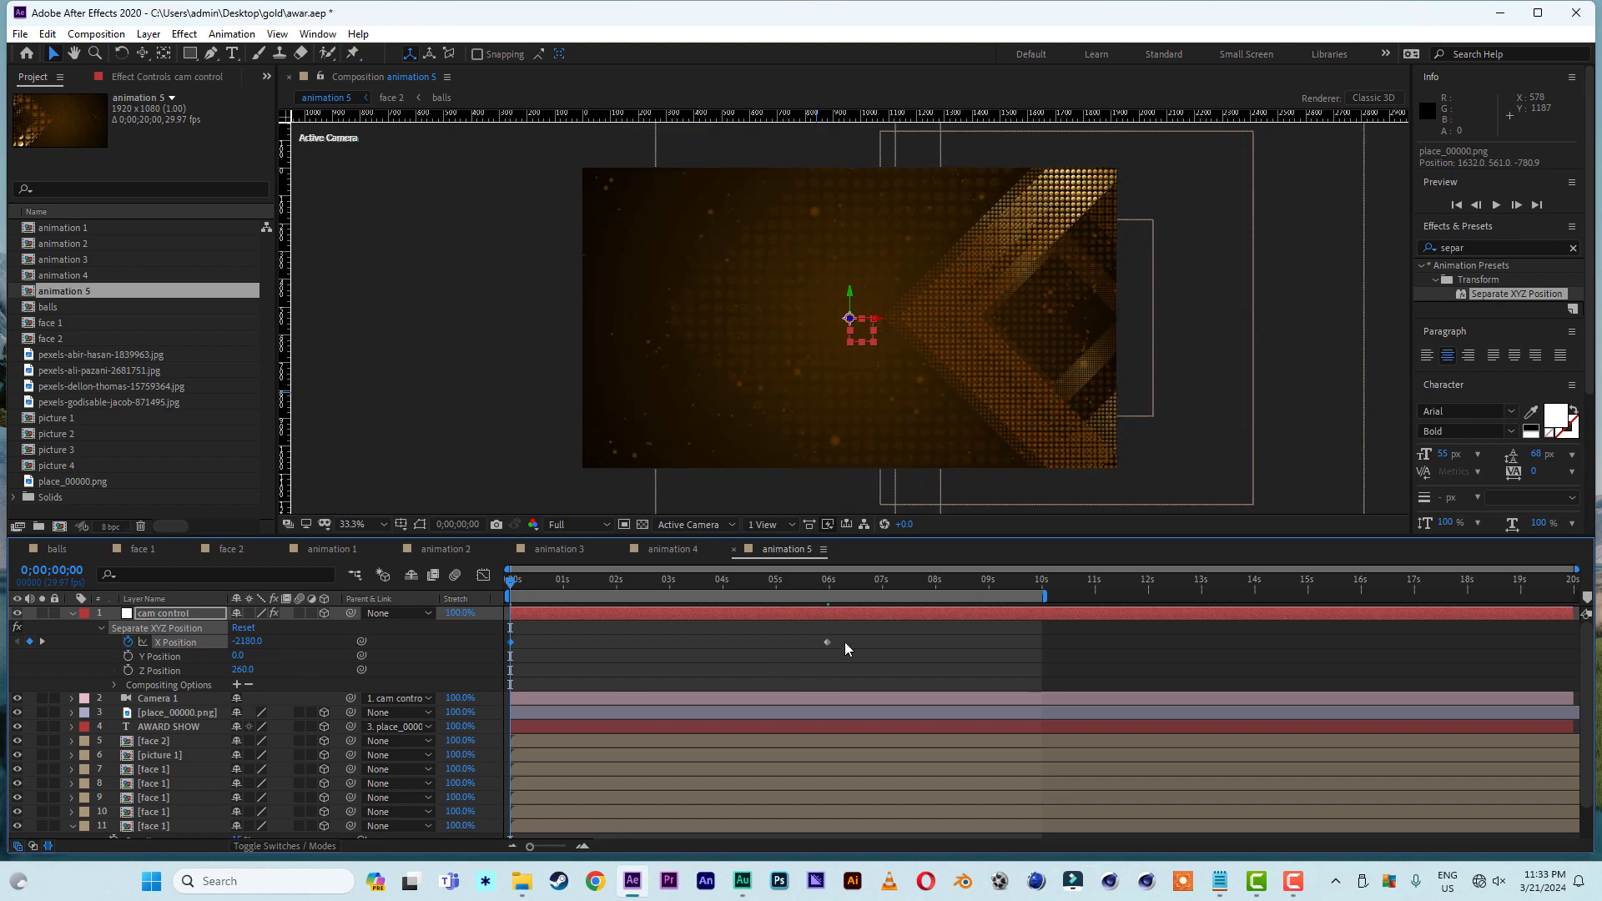
- Apply Easy Ease to both of cam control's X Position keyframes
drag(846, 644, 499, 644)
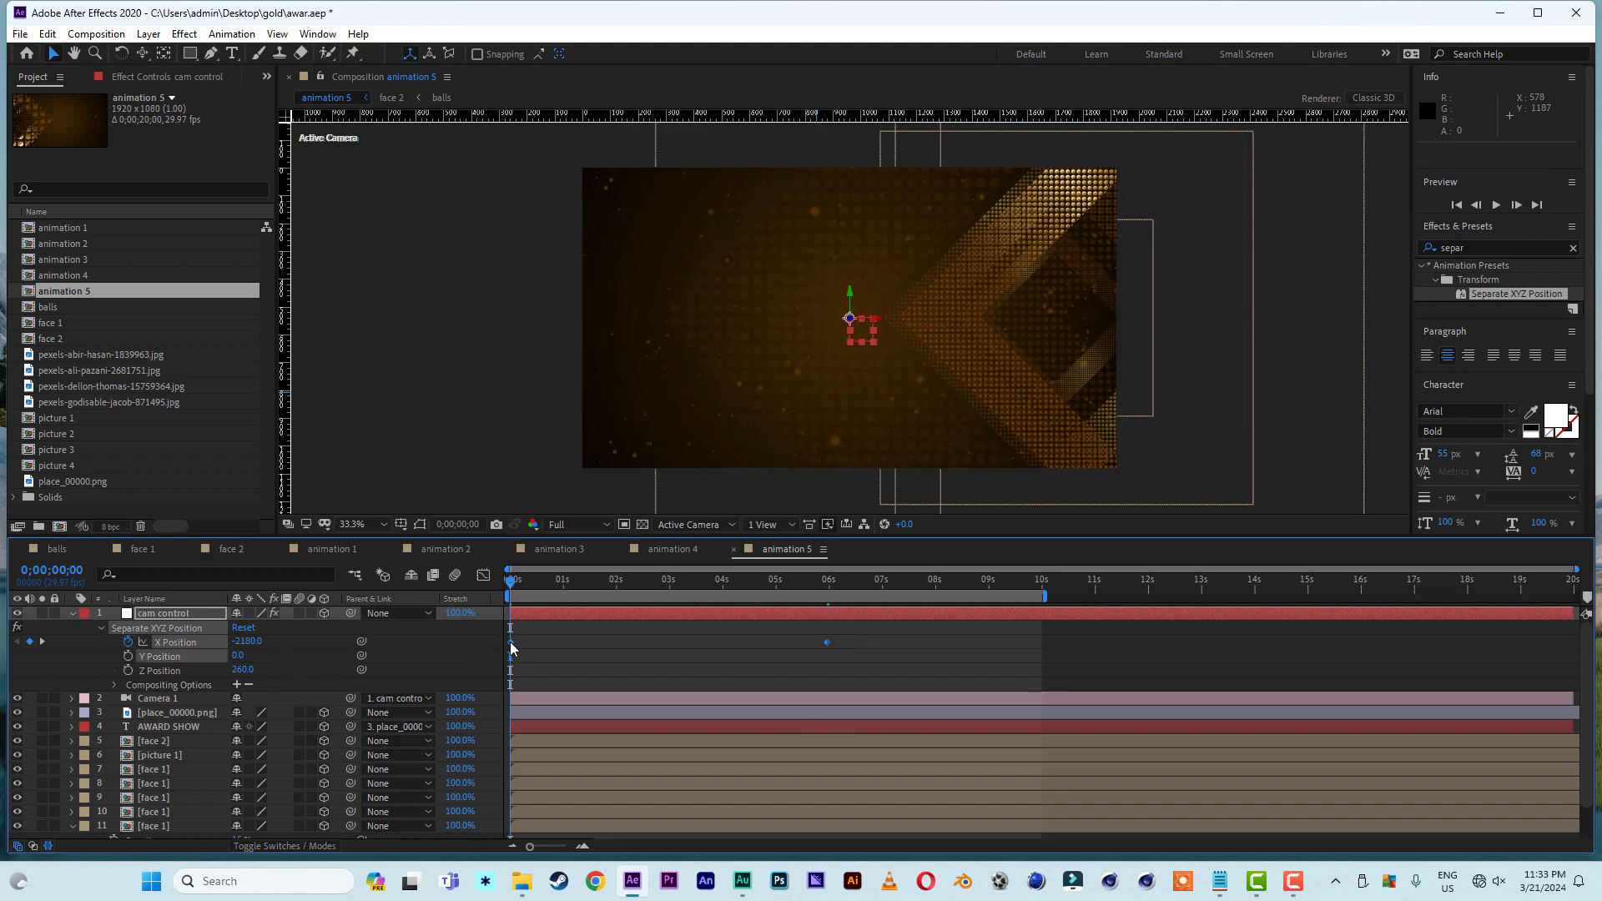
right_click(511, 642)
mouse_move(597, 633)
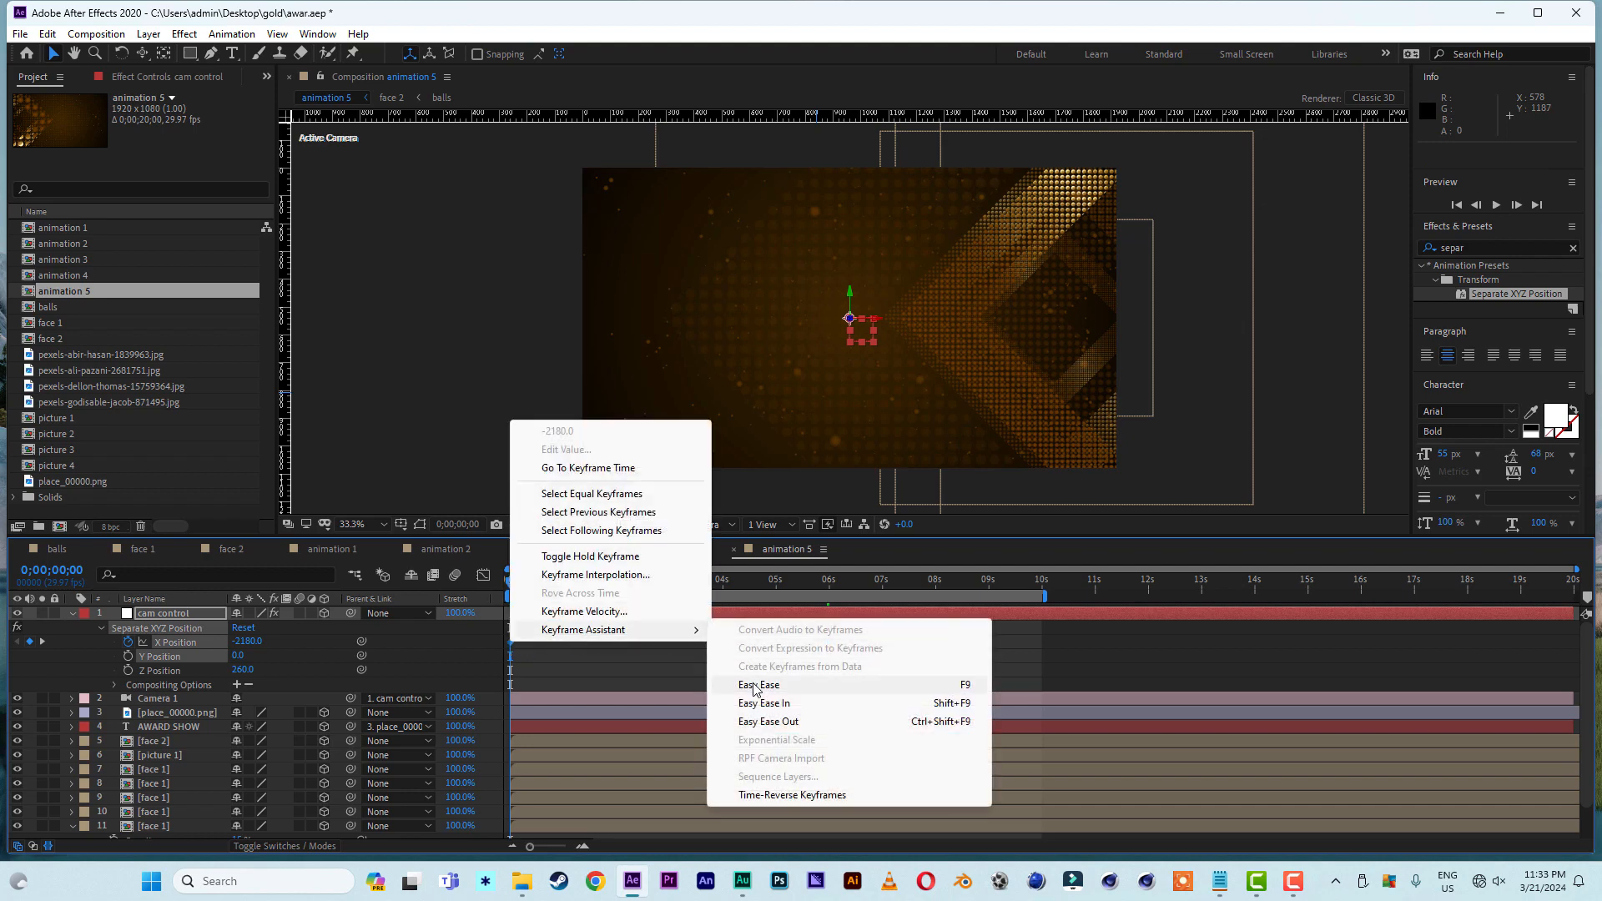
click(753, 686)
- Reshape the X Position speed curve so the camera moves fast near the start and eases slowly into the last keyframe
click(483, 577)
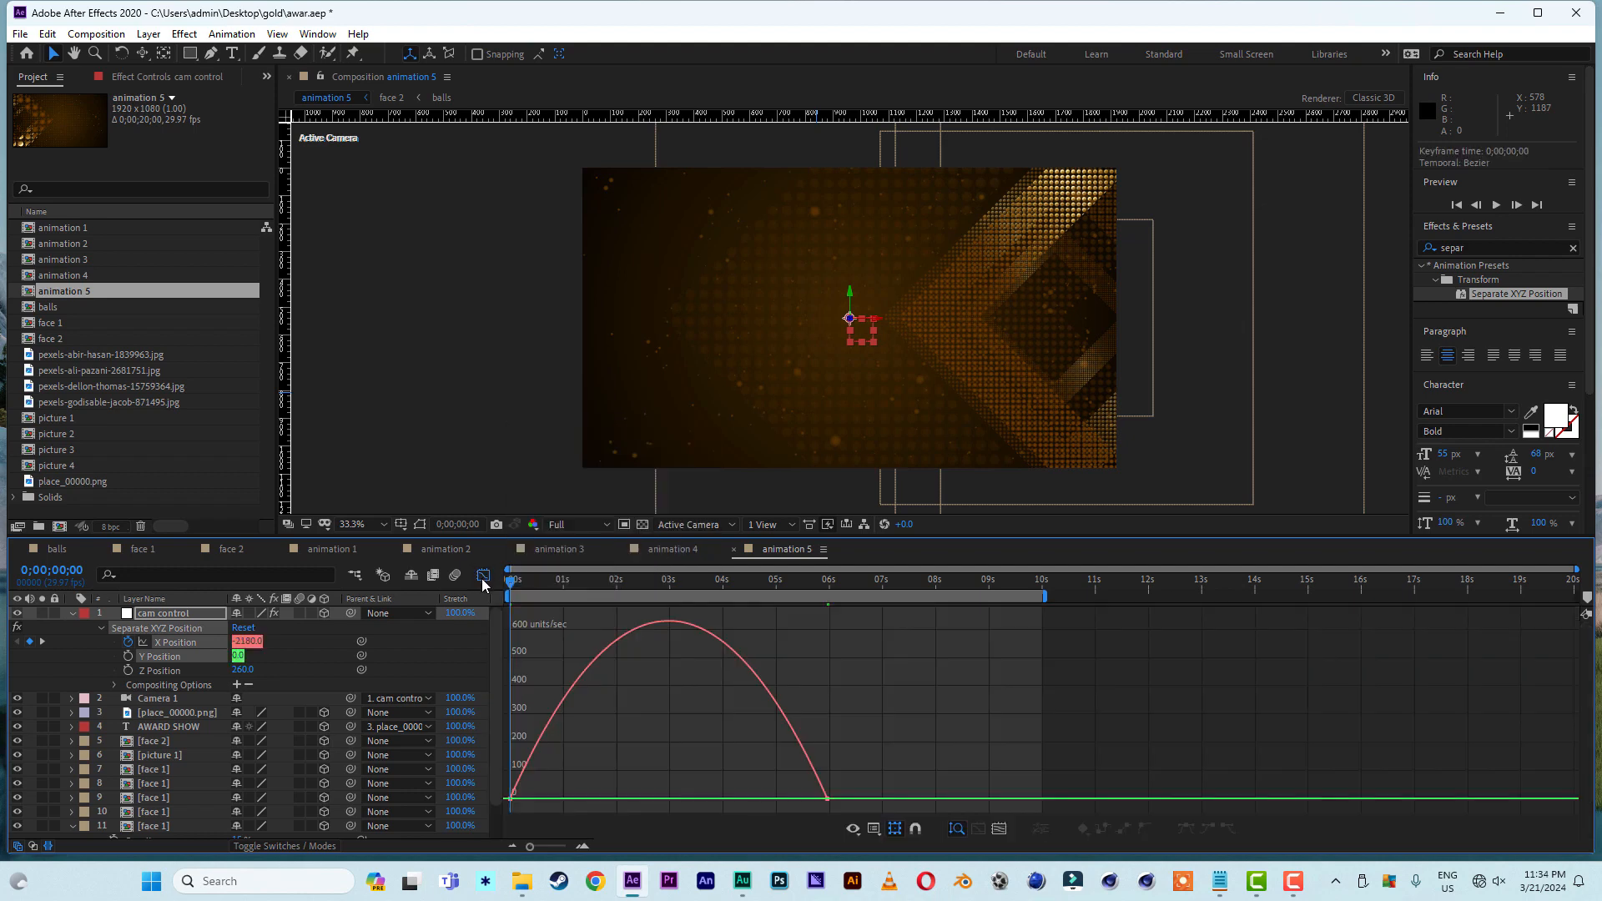
click(827, 799)
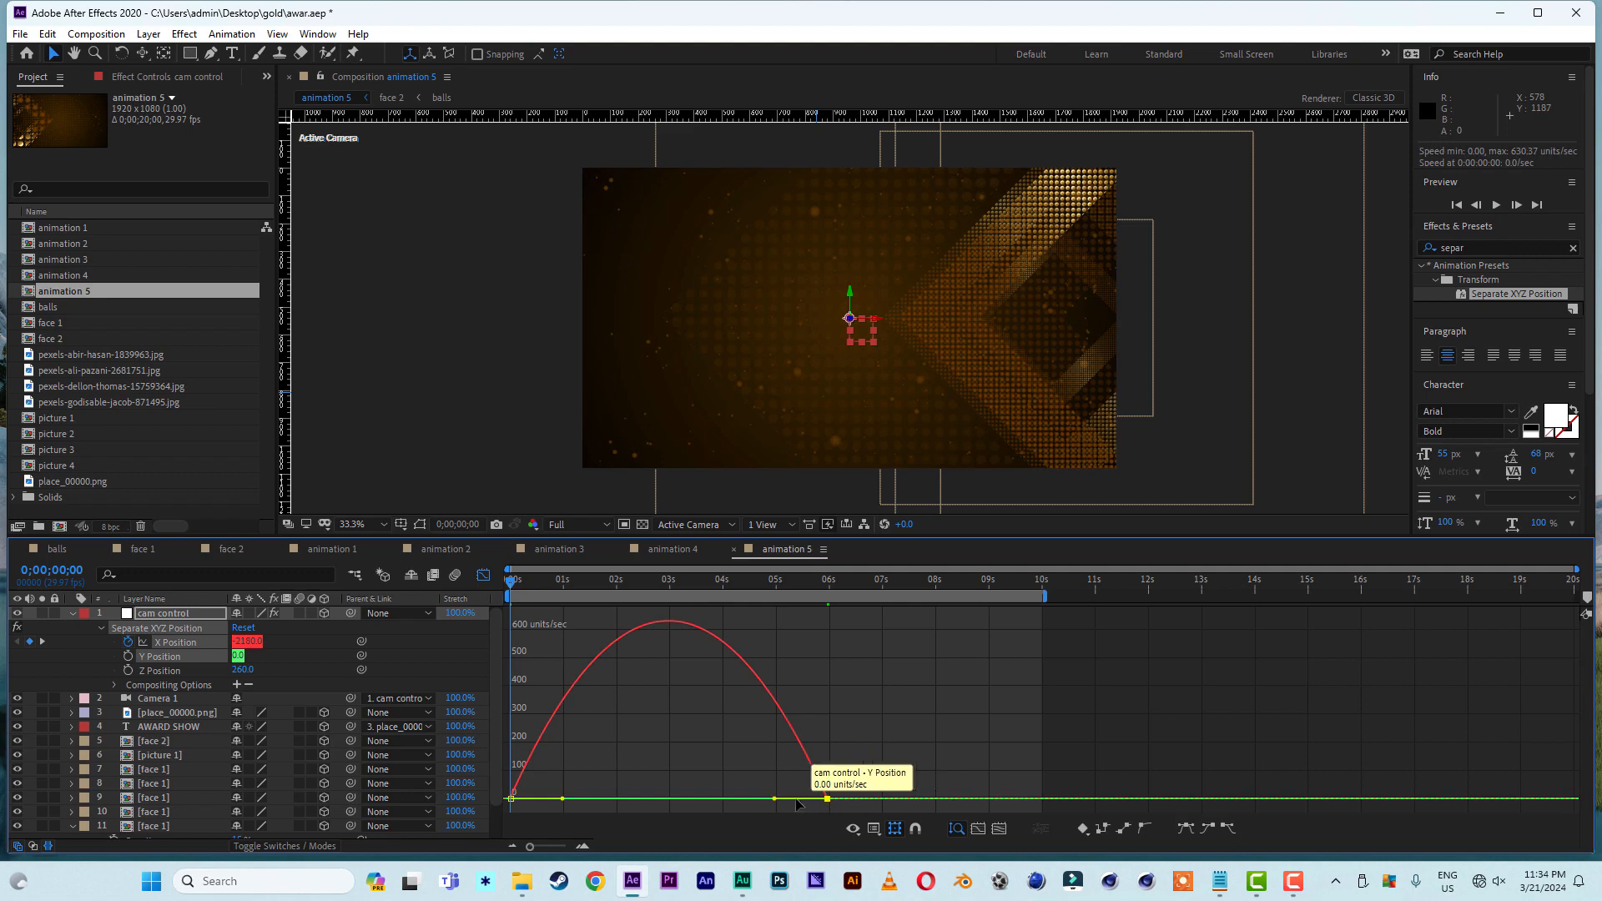
drag(735, 800, 535, 802)
click(483, 575)
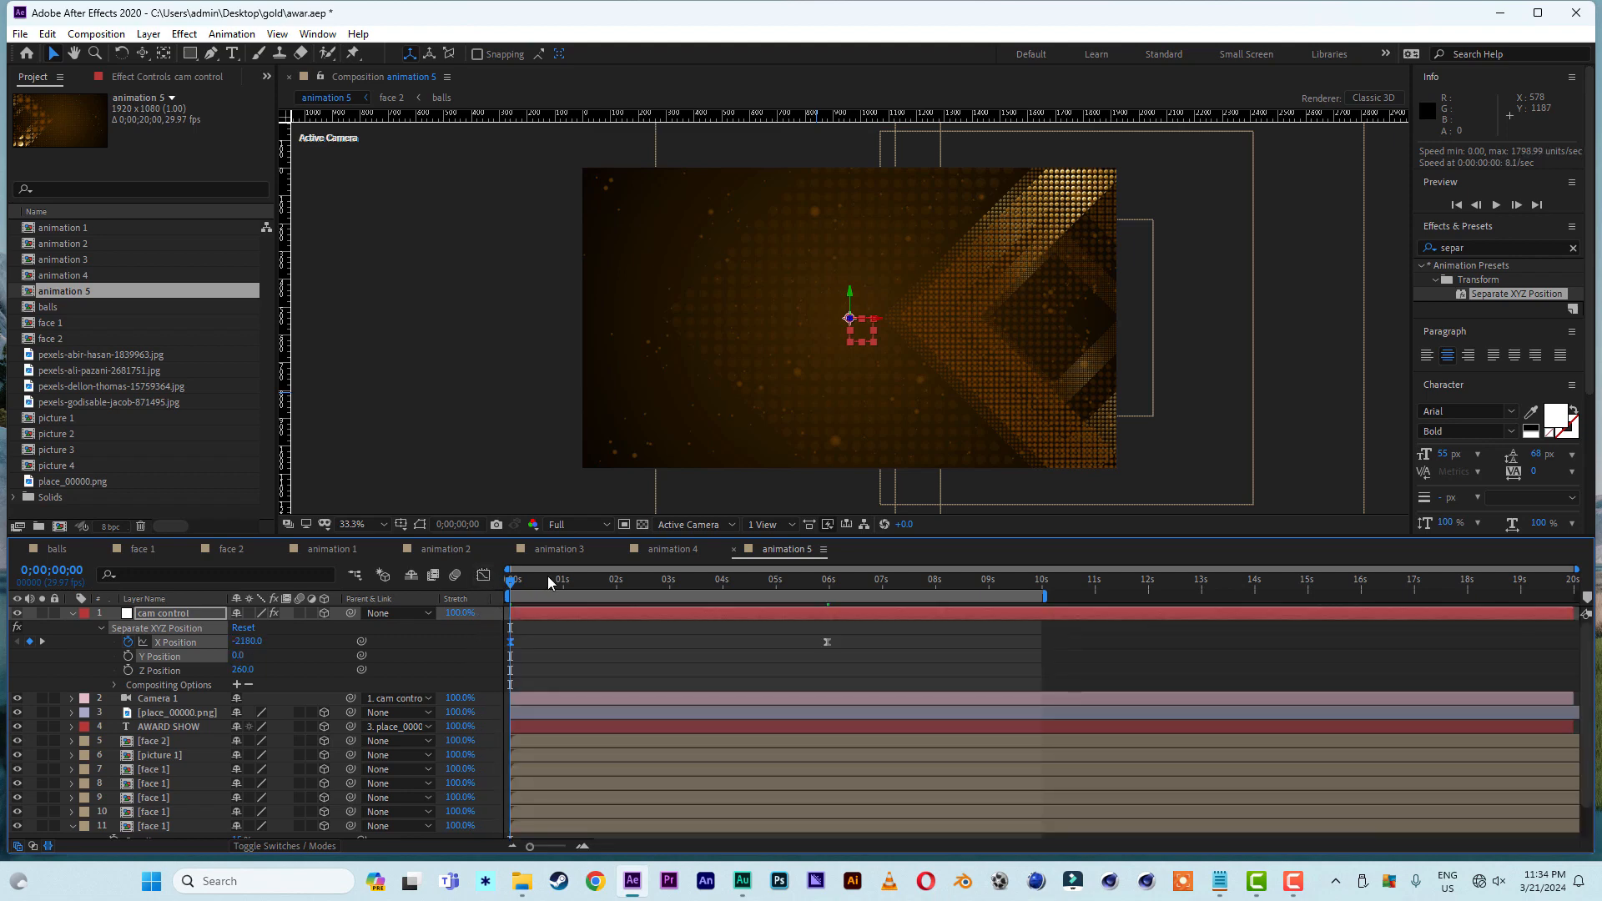
- Play animation 5 from the start to check the camera move and the plate's placement
key(space)
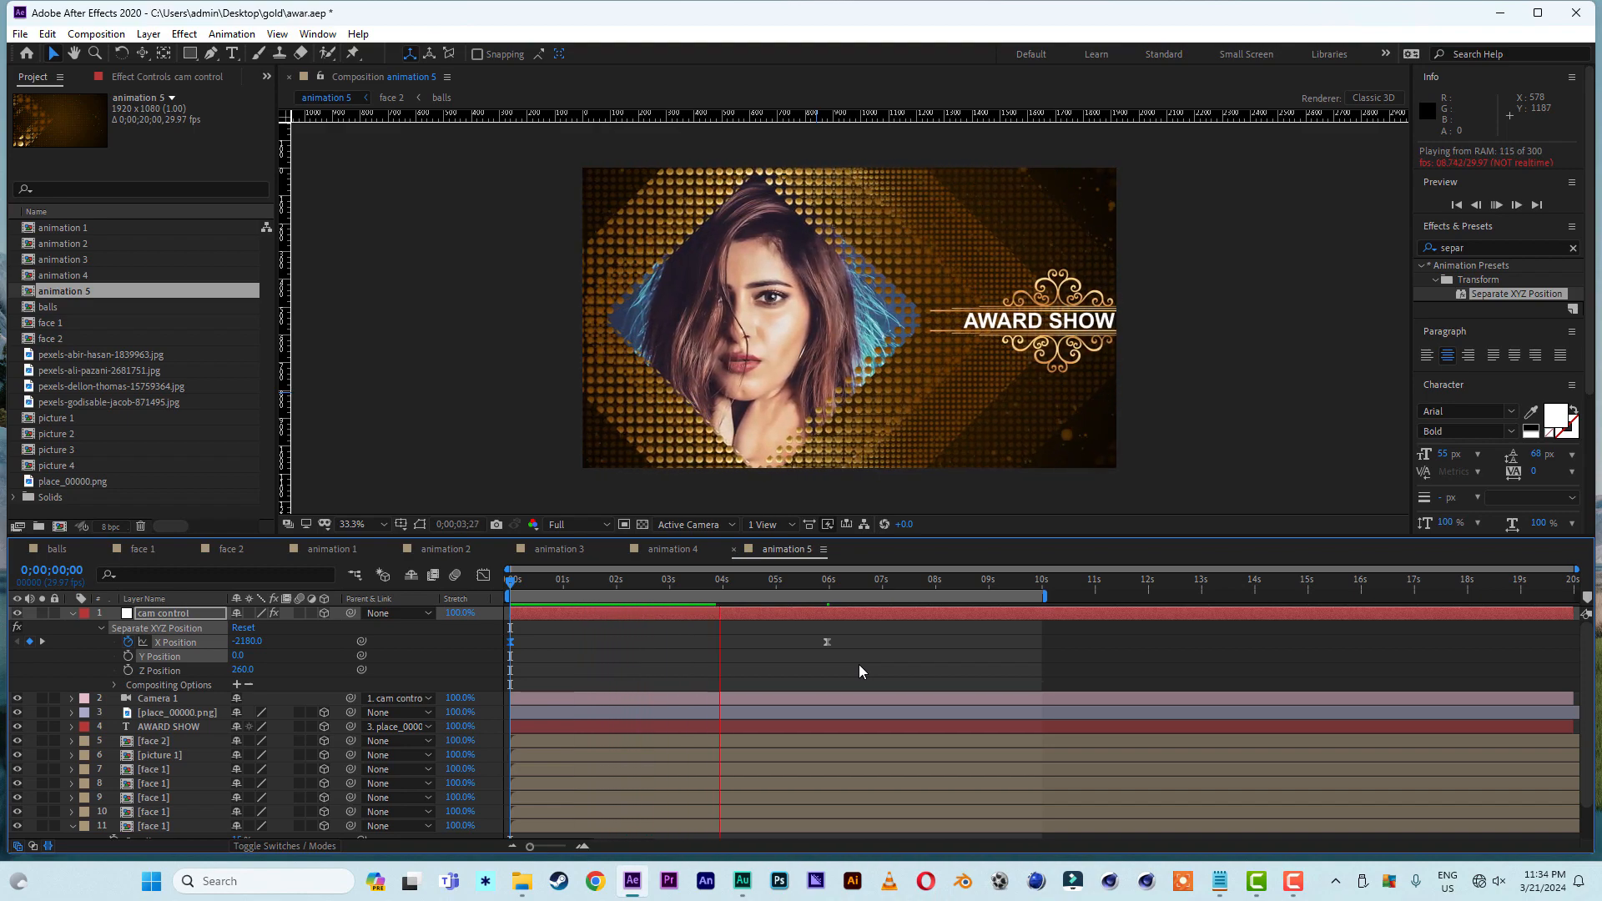
key(space)
key(space)
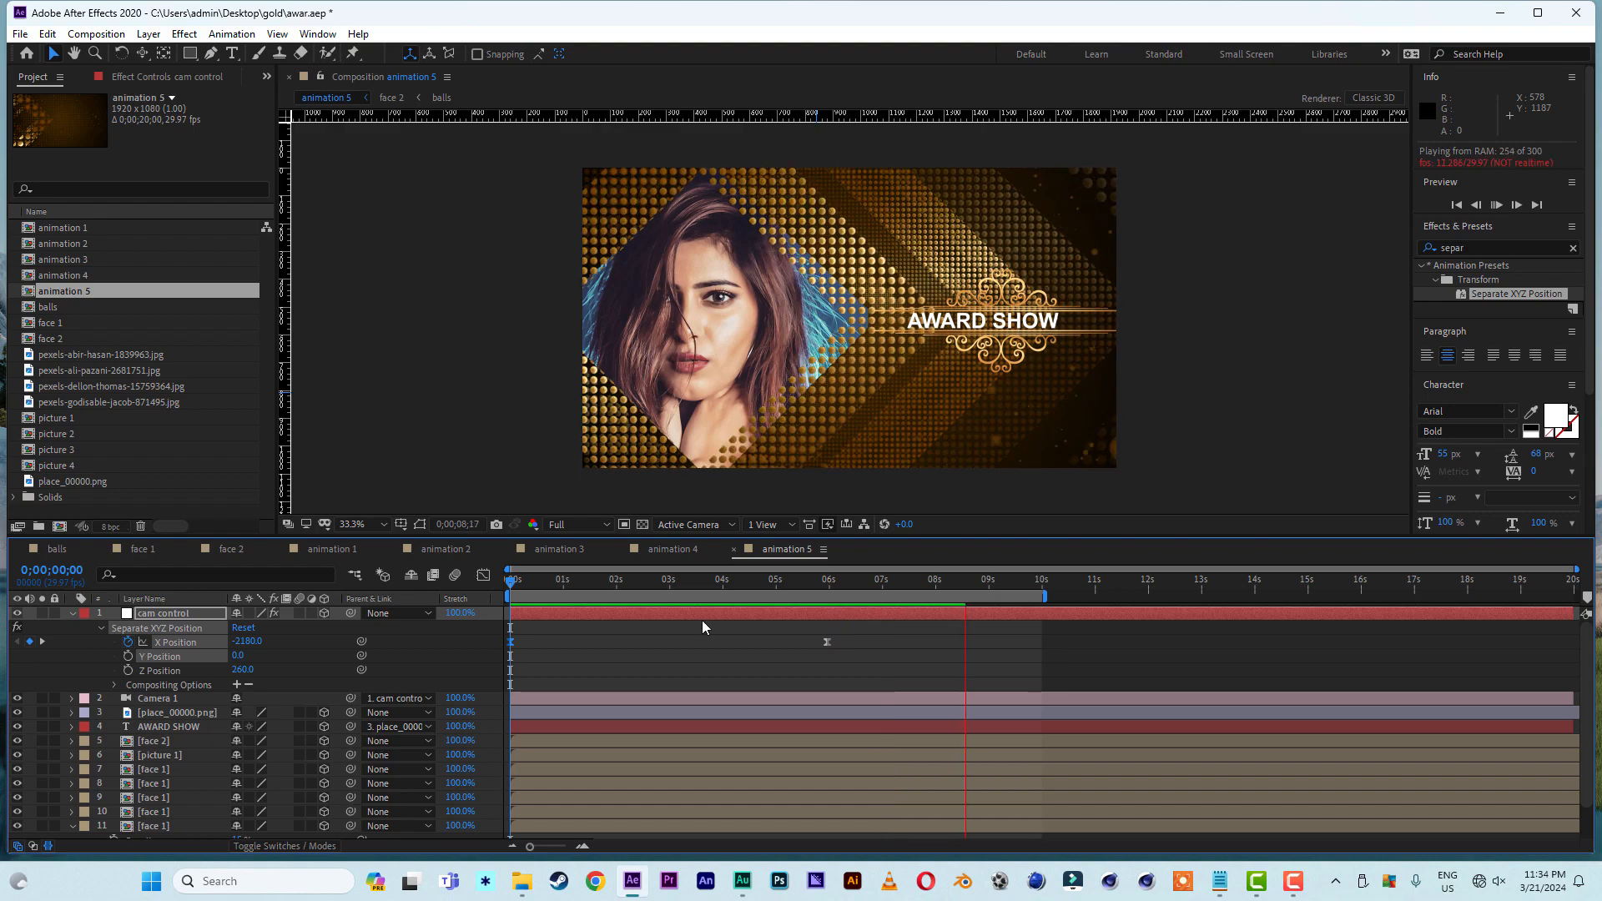
key(space)
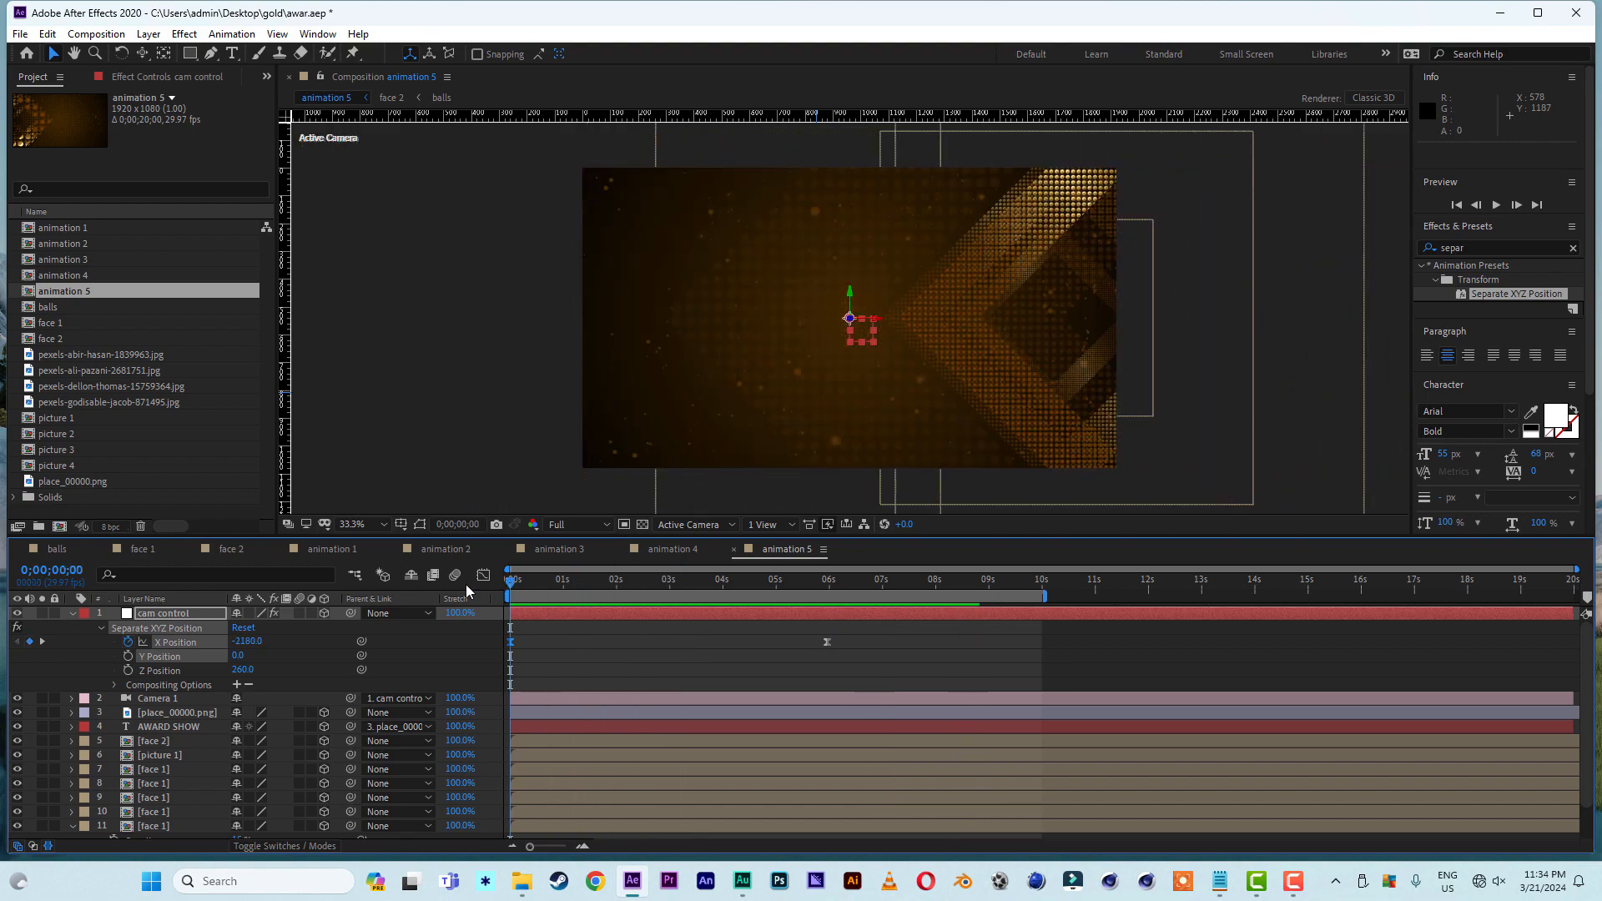
key(space)
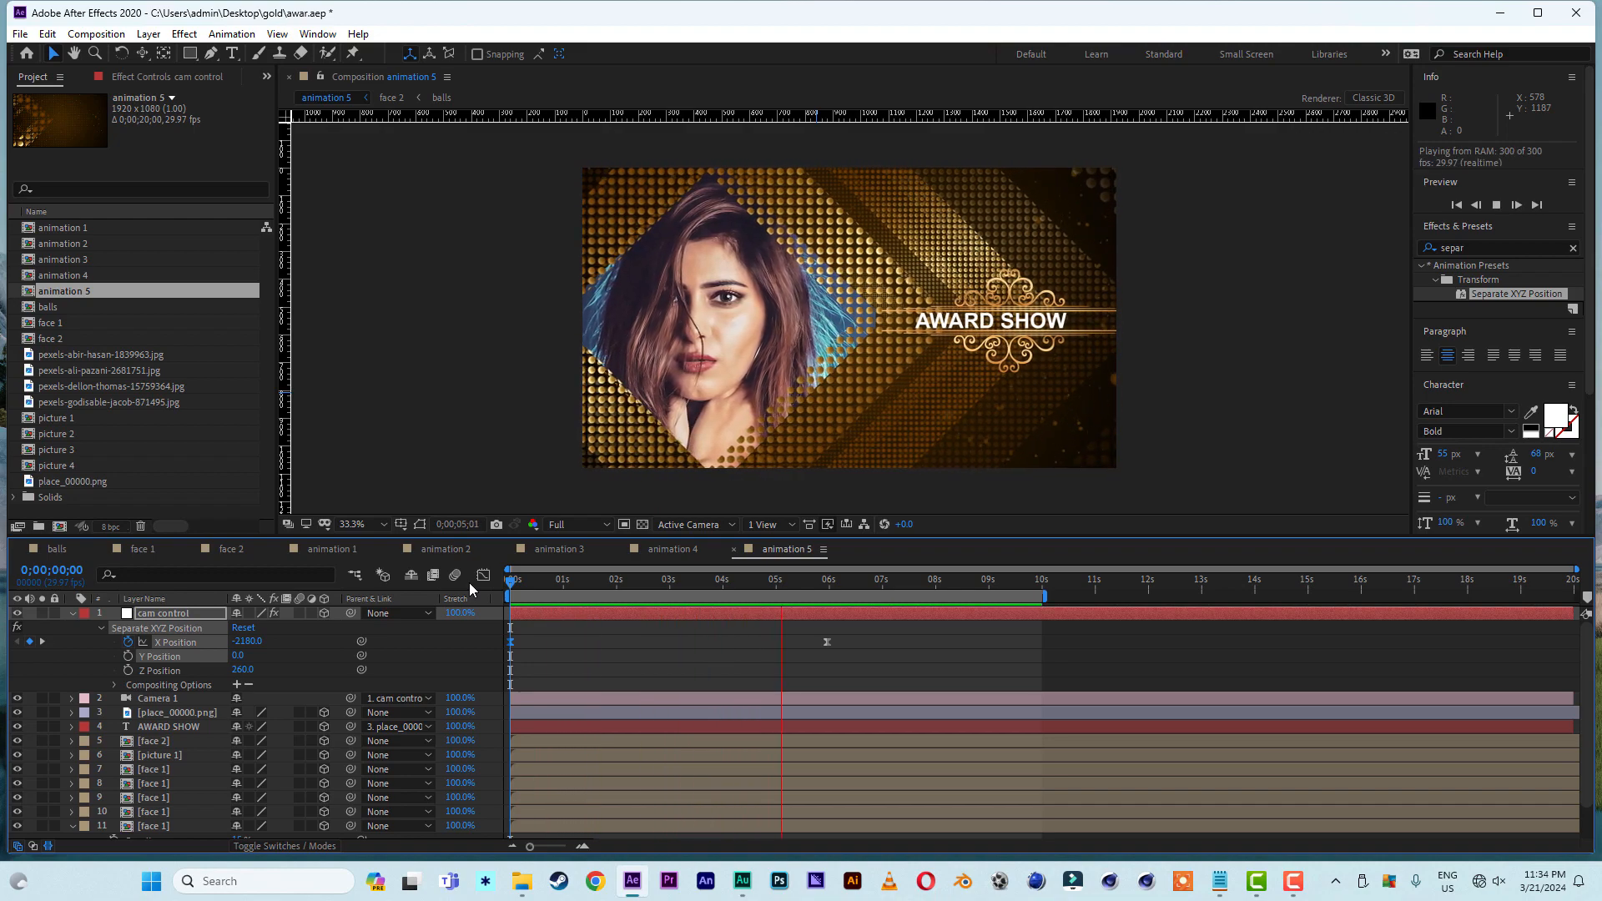
click(593, 579)
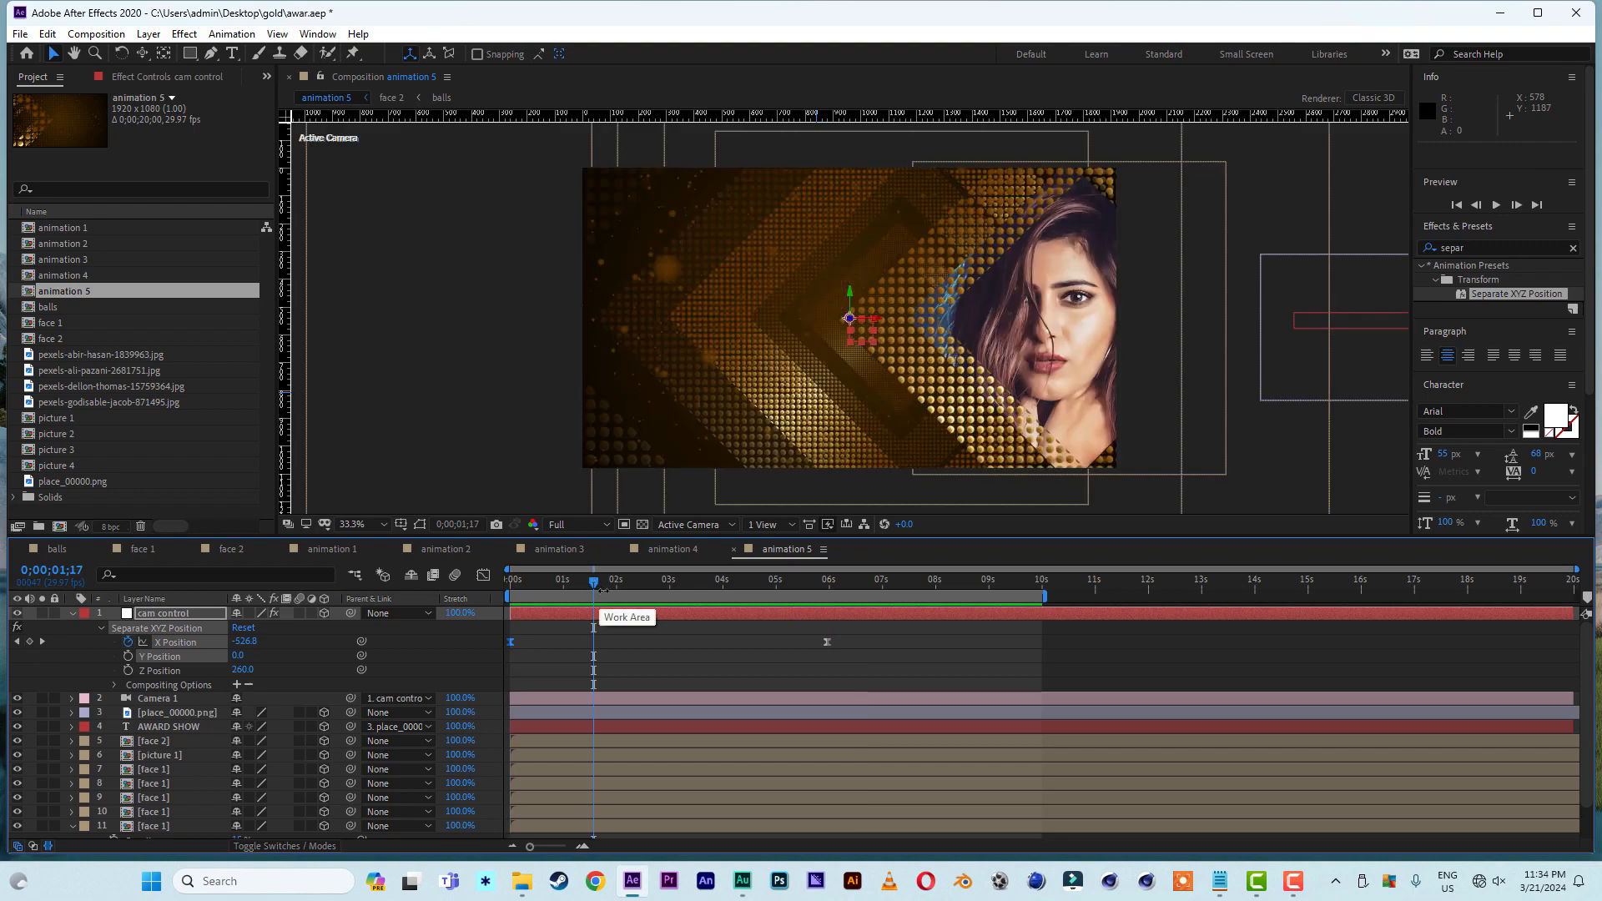
- Duplicate the animation 2 composition and open the copy, animation 6
click(445, 548)
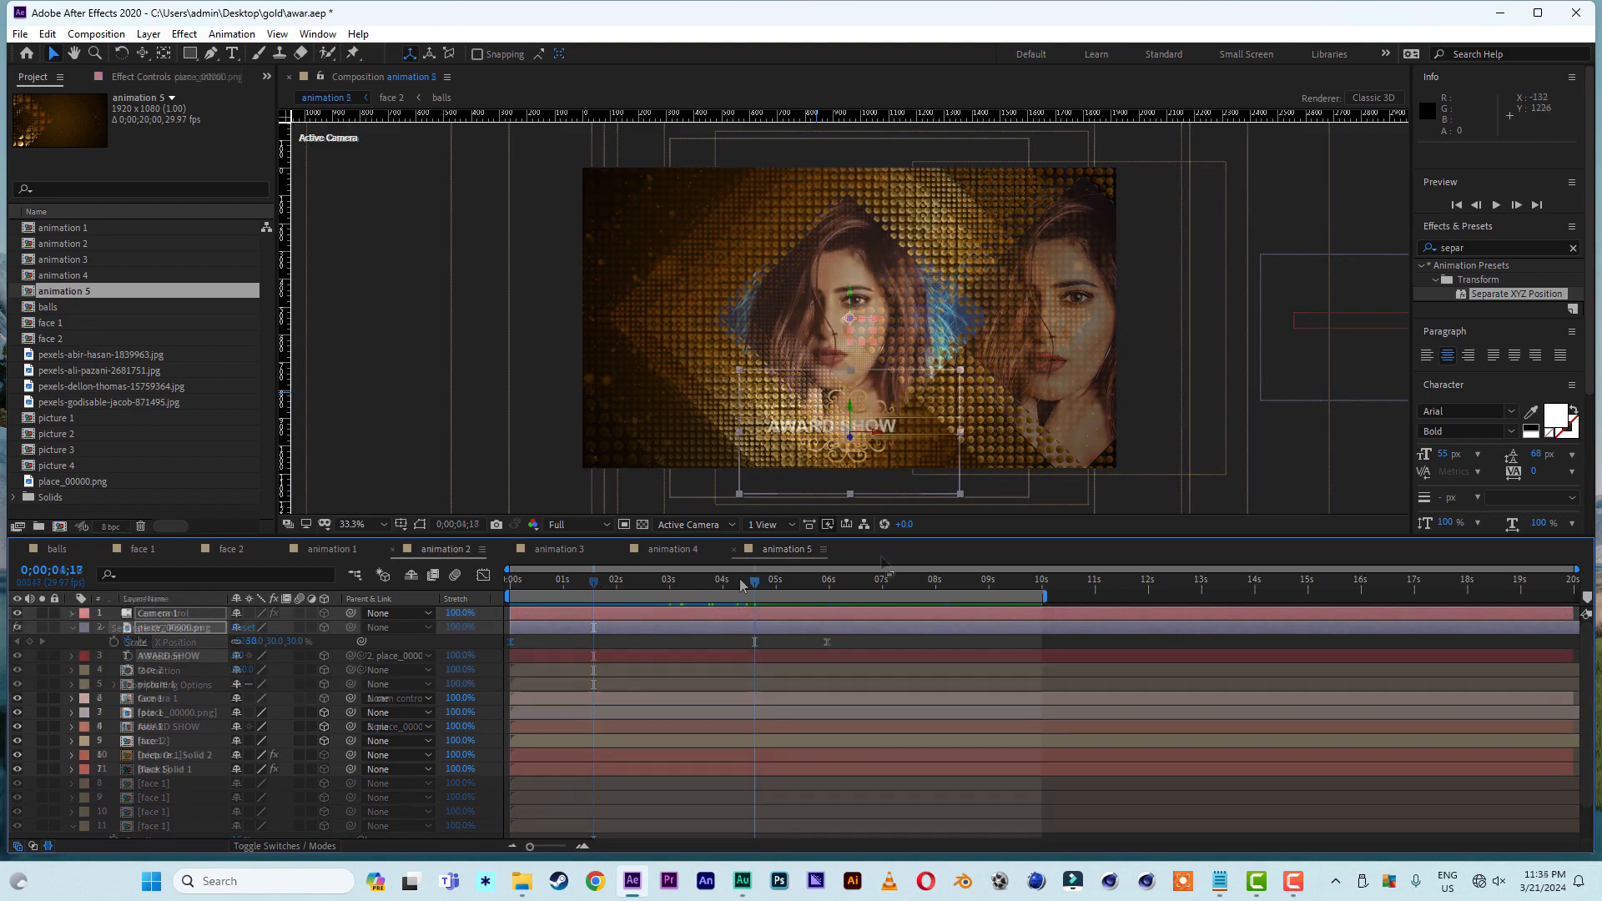
click(73, 246)
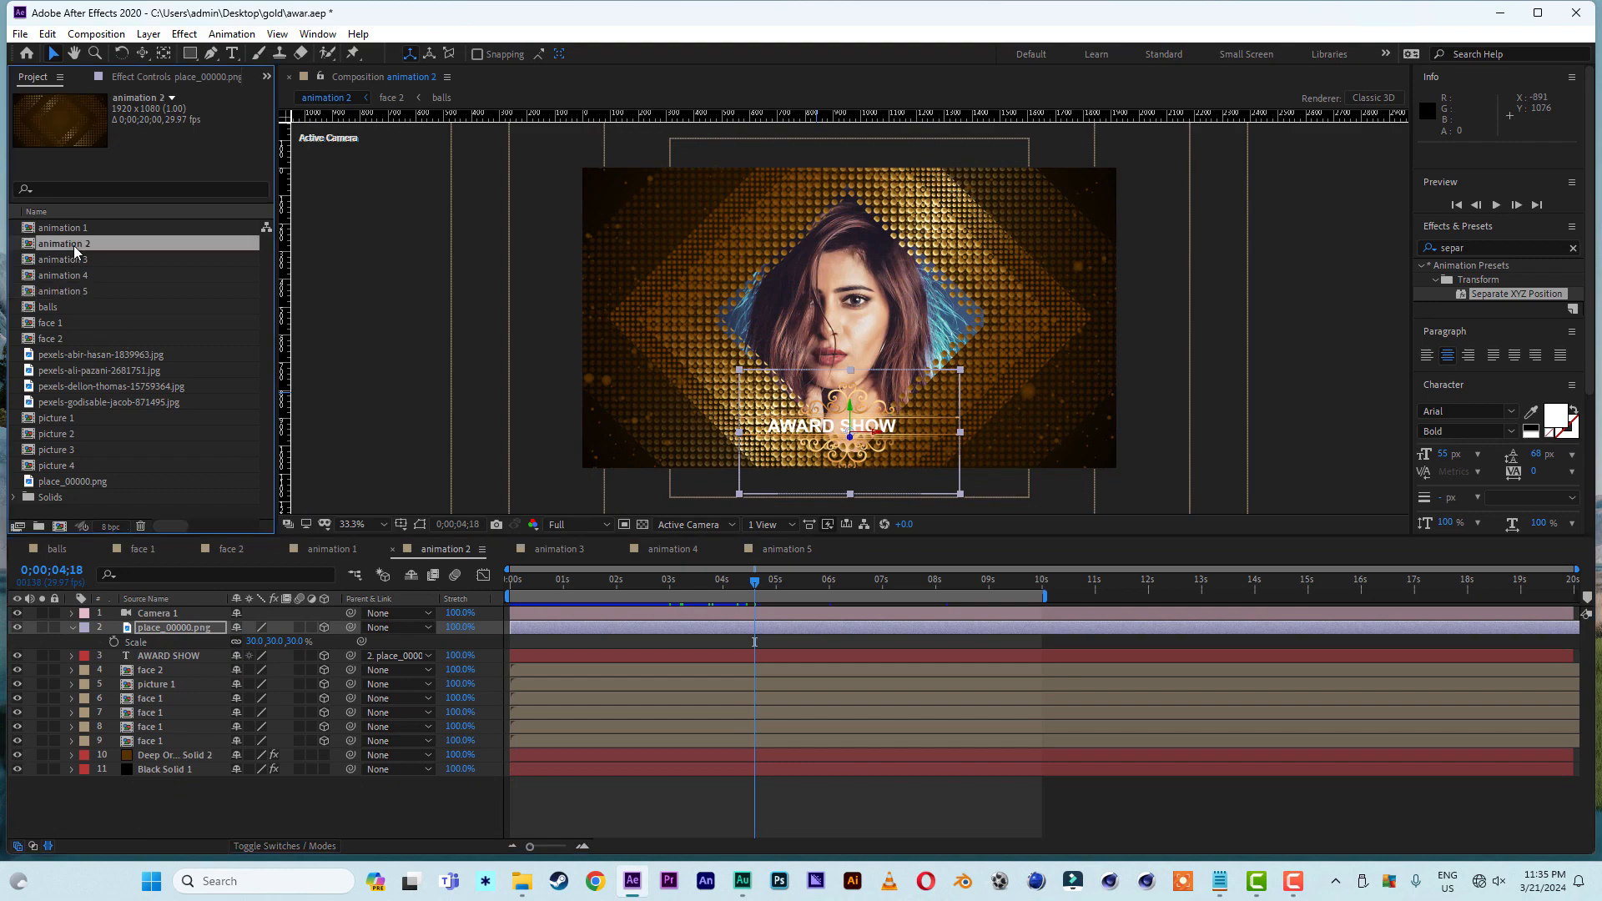
key(ctrl+d)
double_click(63, 293)
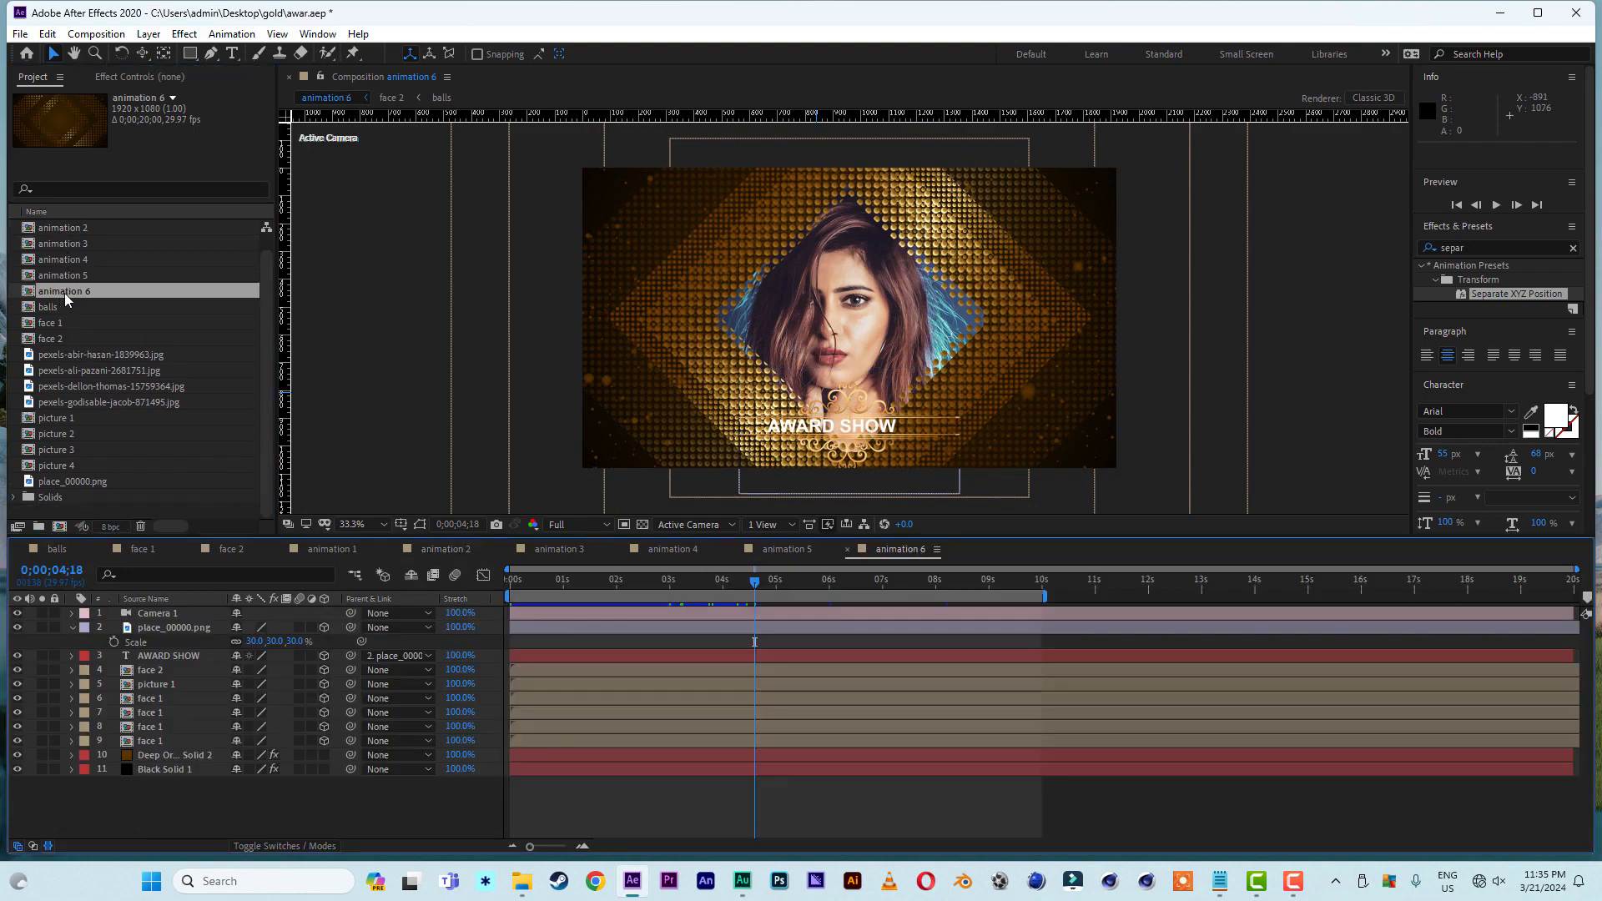
- At 0;00;06;04, remove Camera 1's Position keyframes and collapse the place_00000.png layer's properties
click(836, 579)
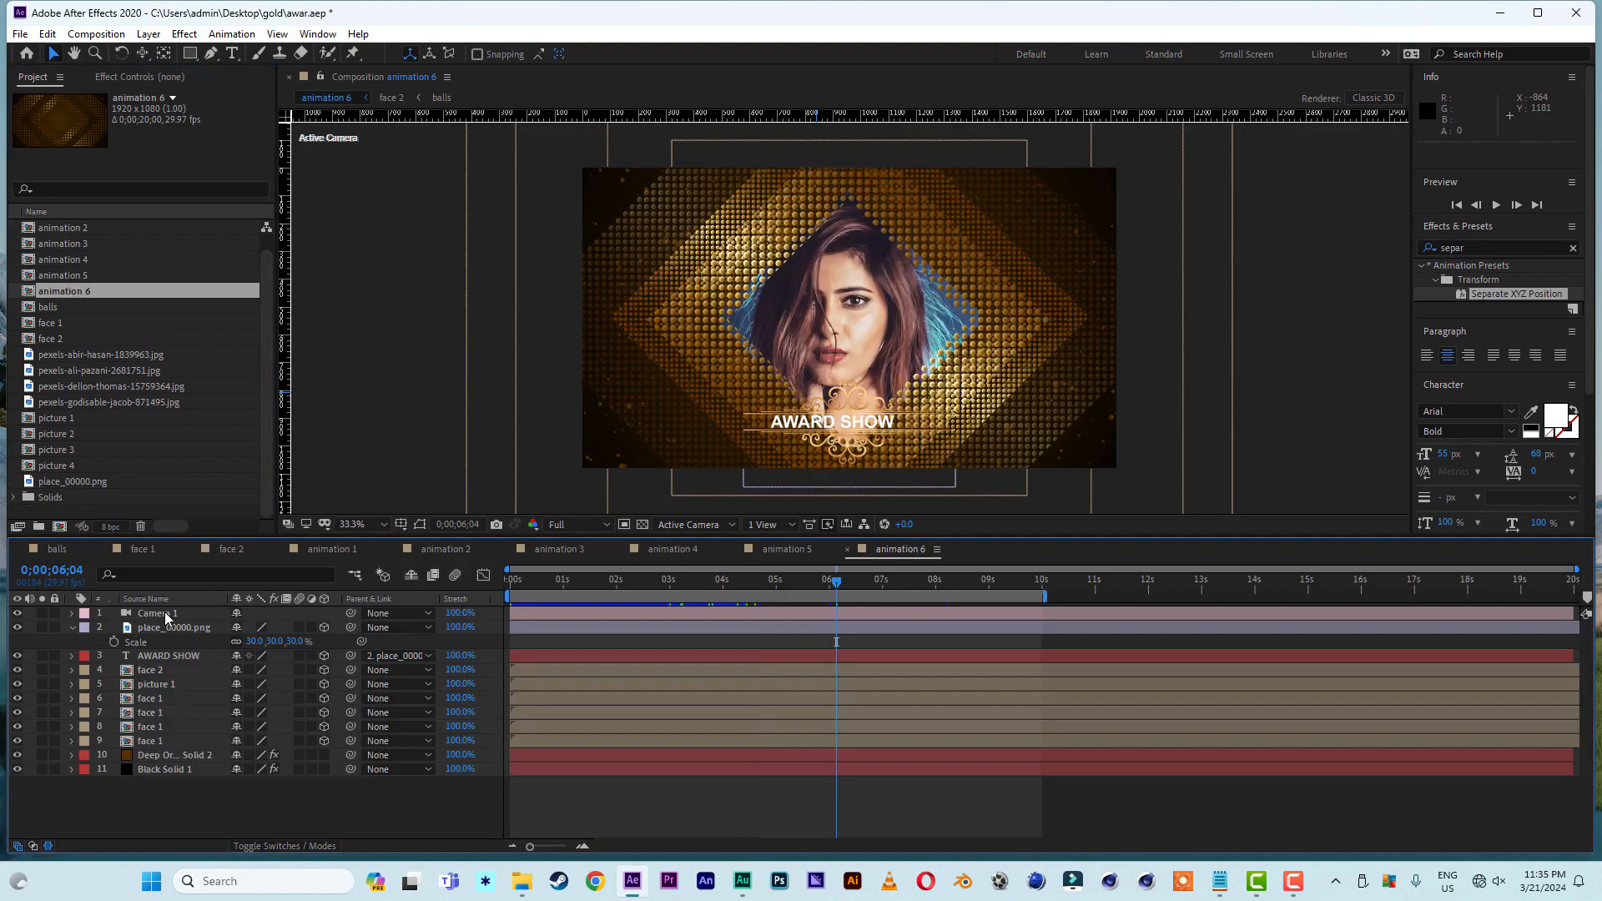
click(162, 614)
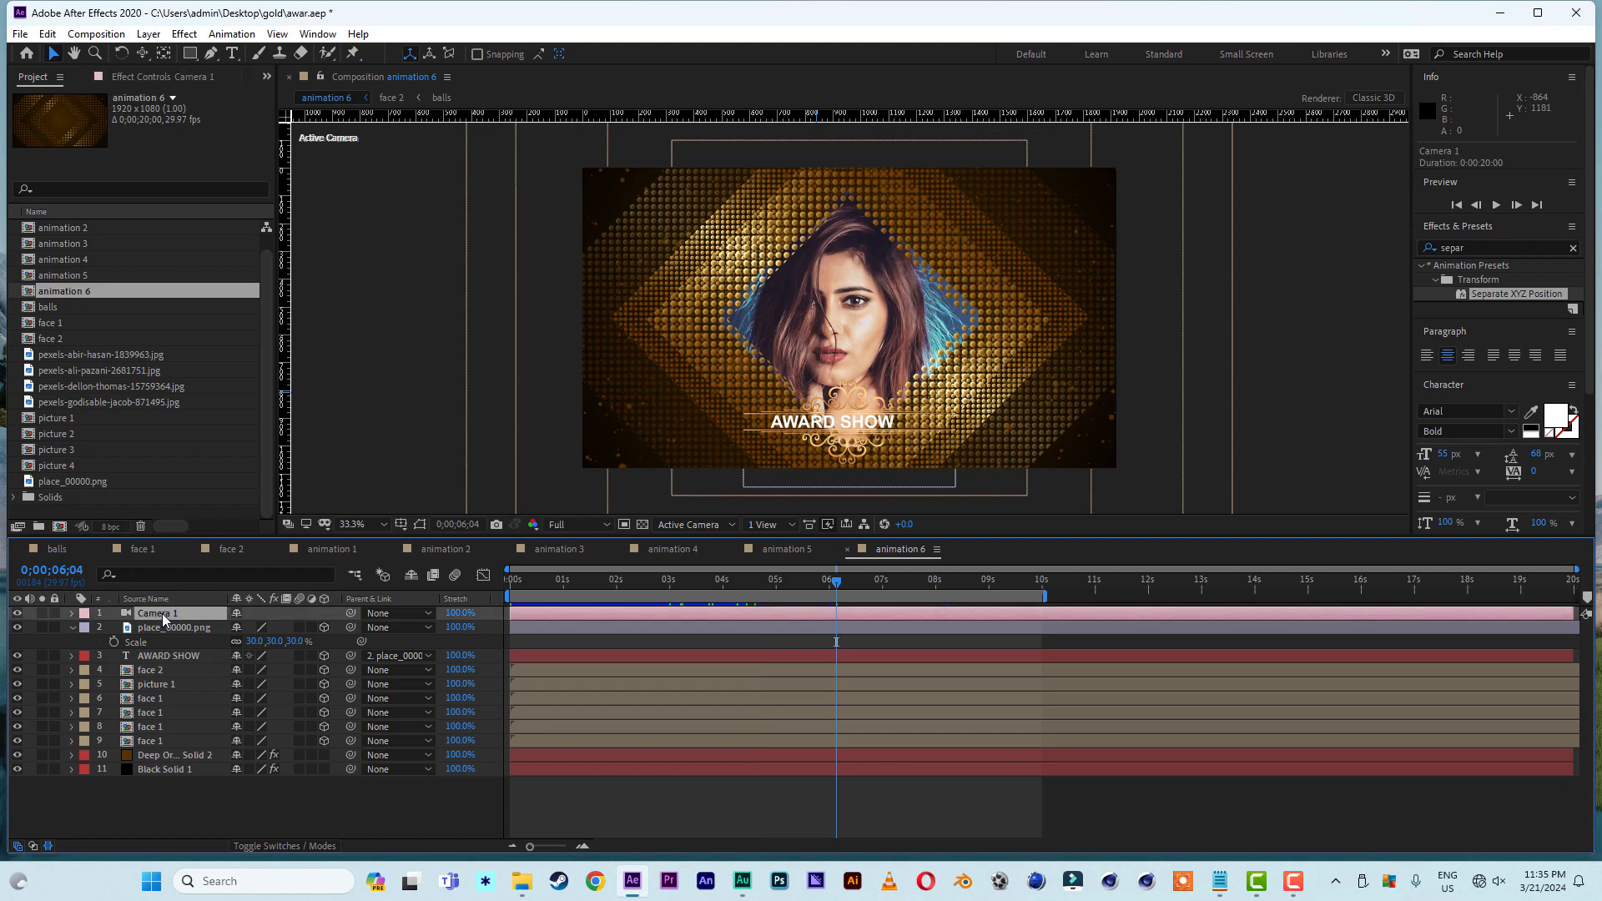
key(p)
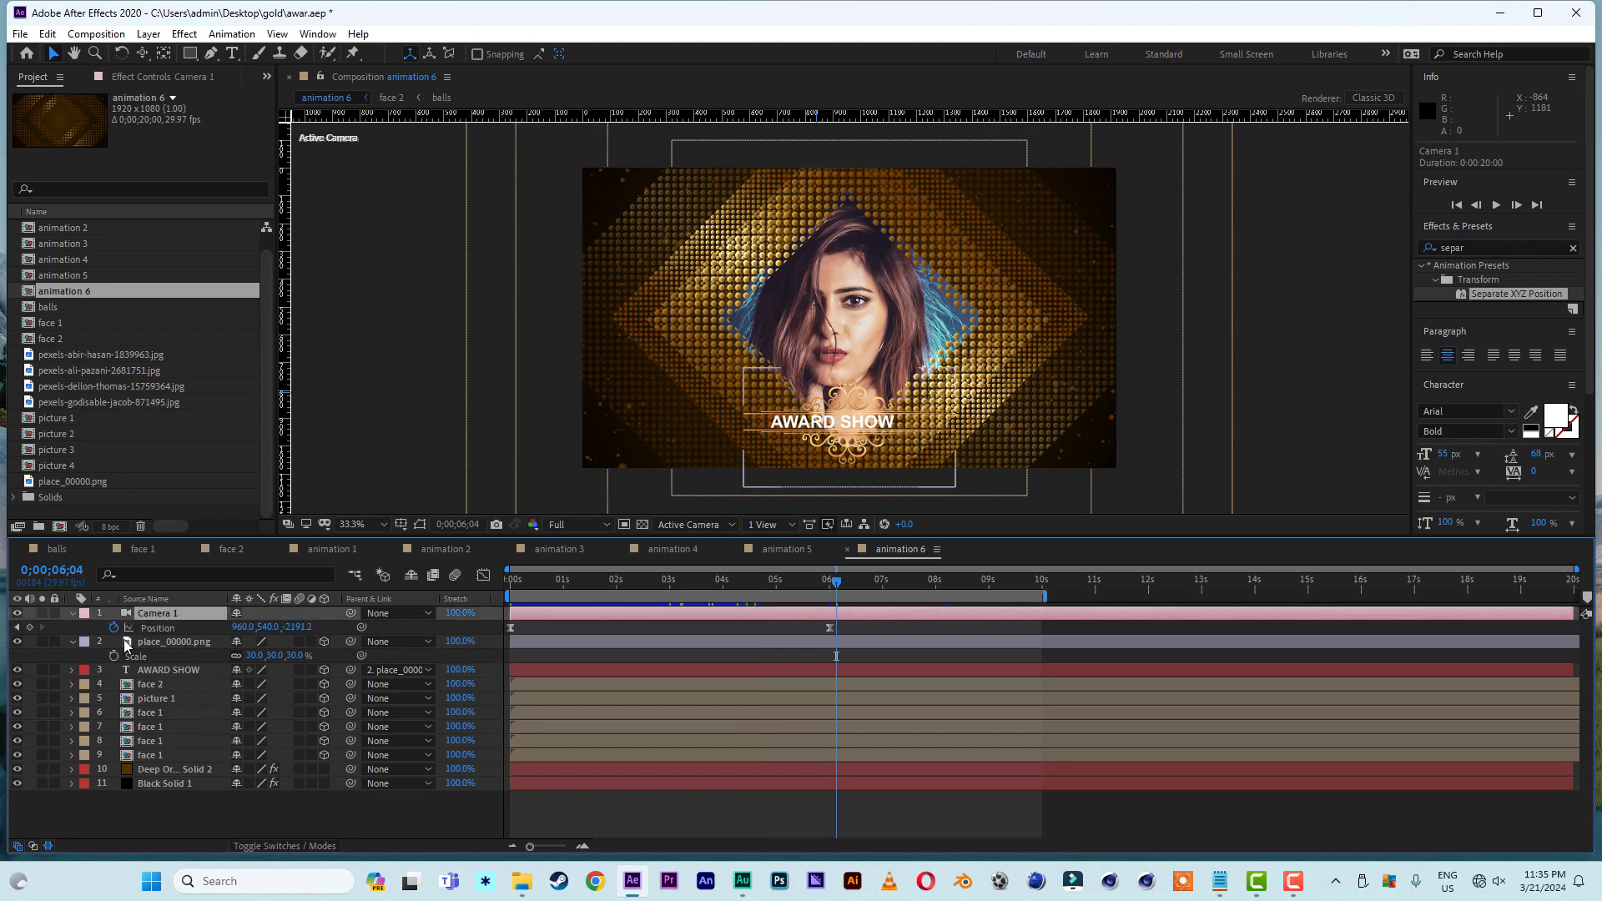
click(114, 627)
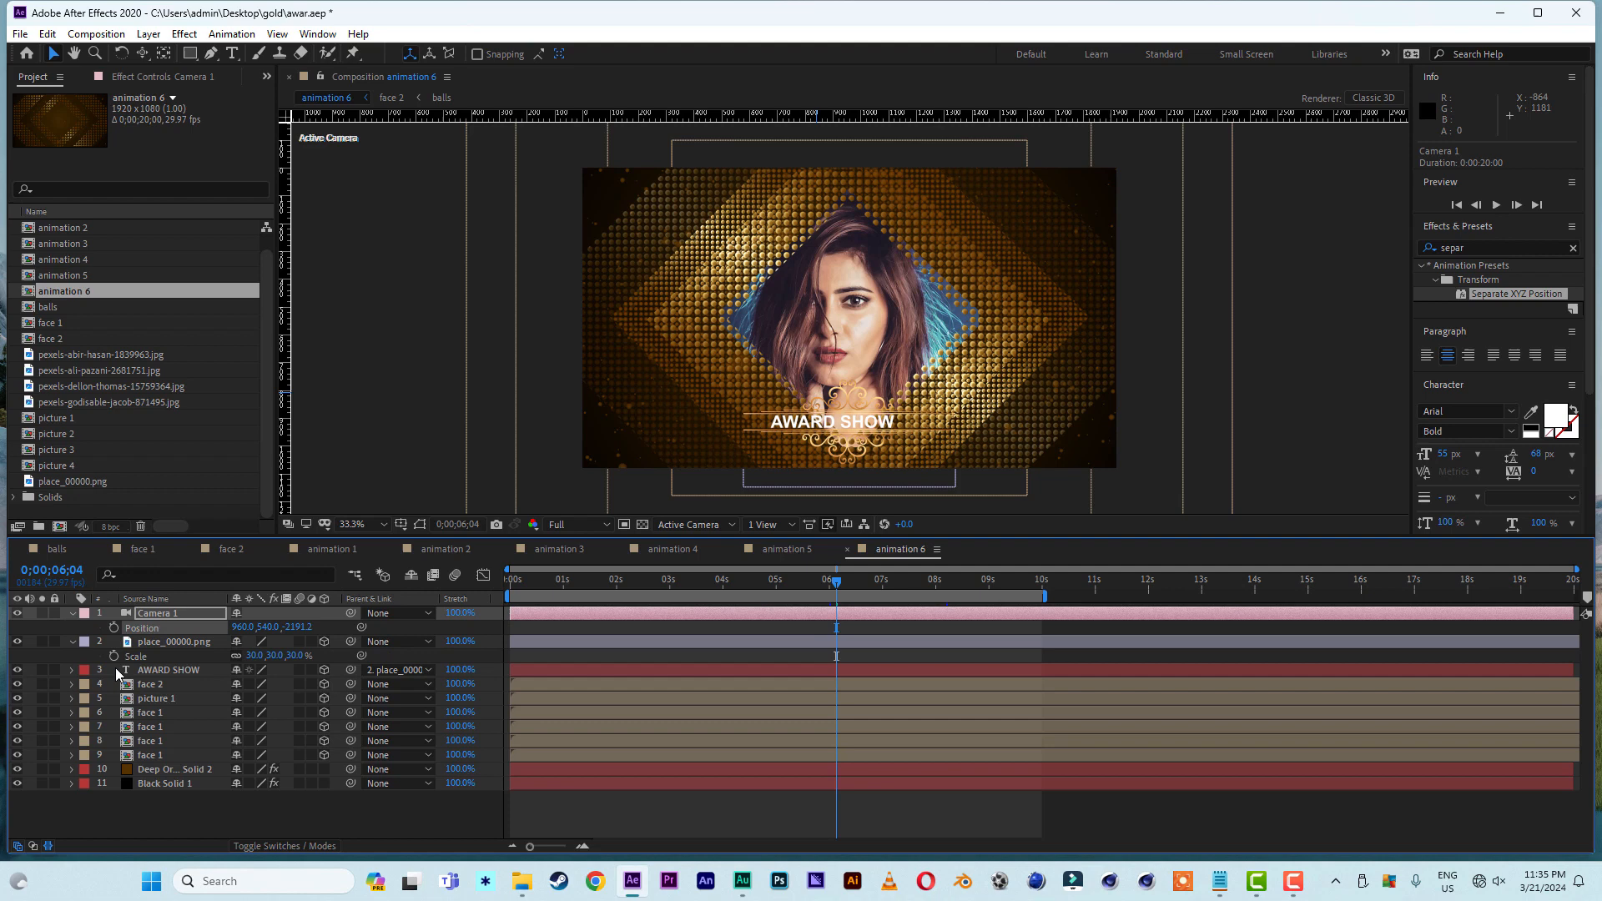
click(74, 643)
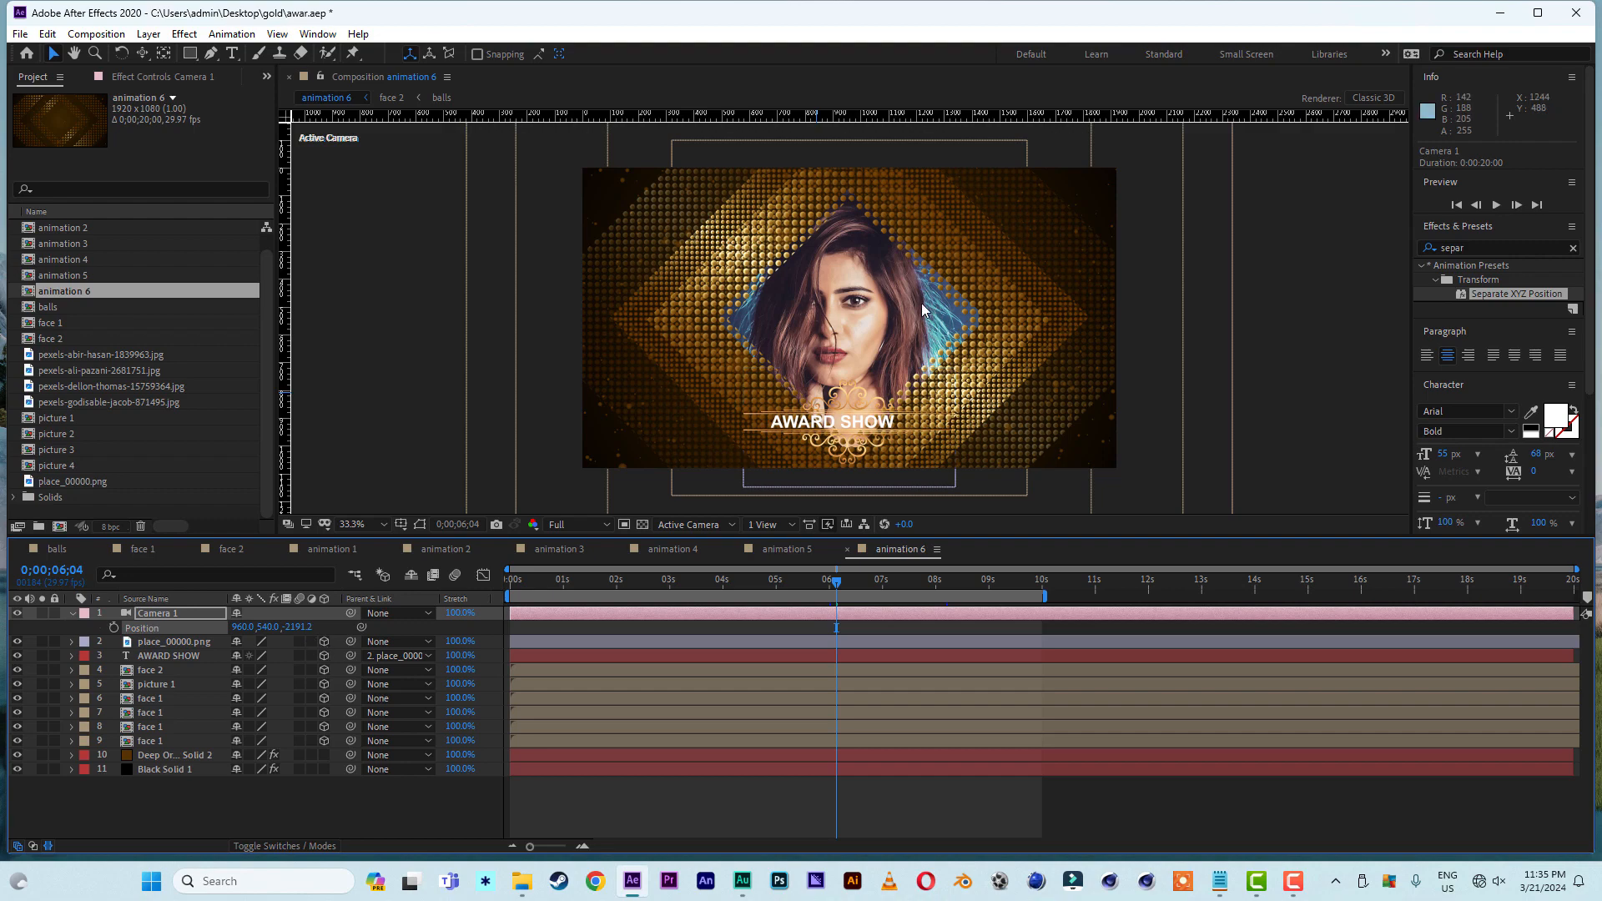
- Dolly Camera 1 back to a Z position of about -4482.7 and return to 0;00;00;00
key(c)
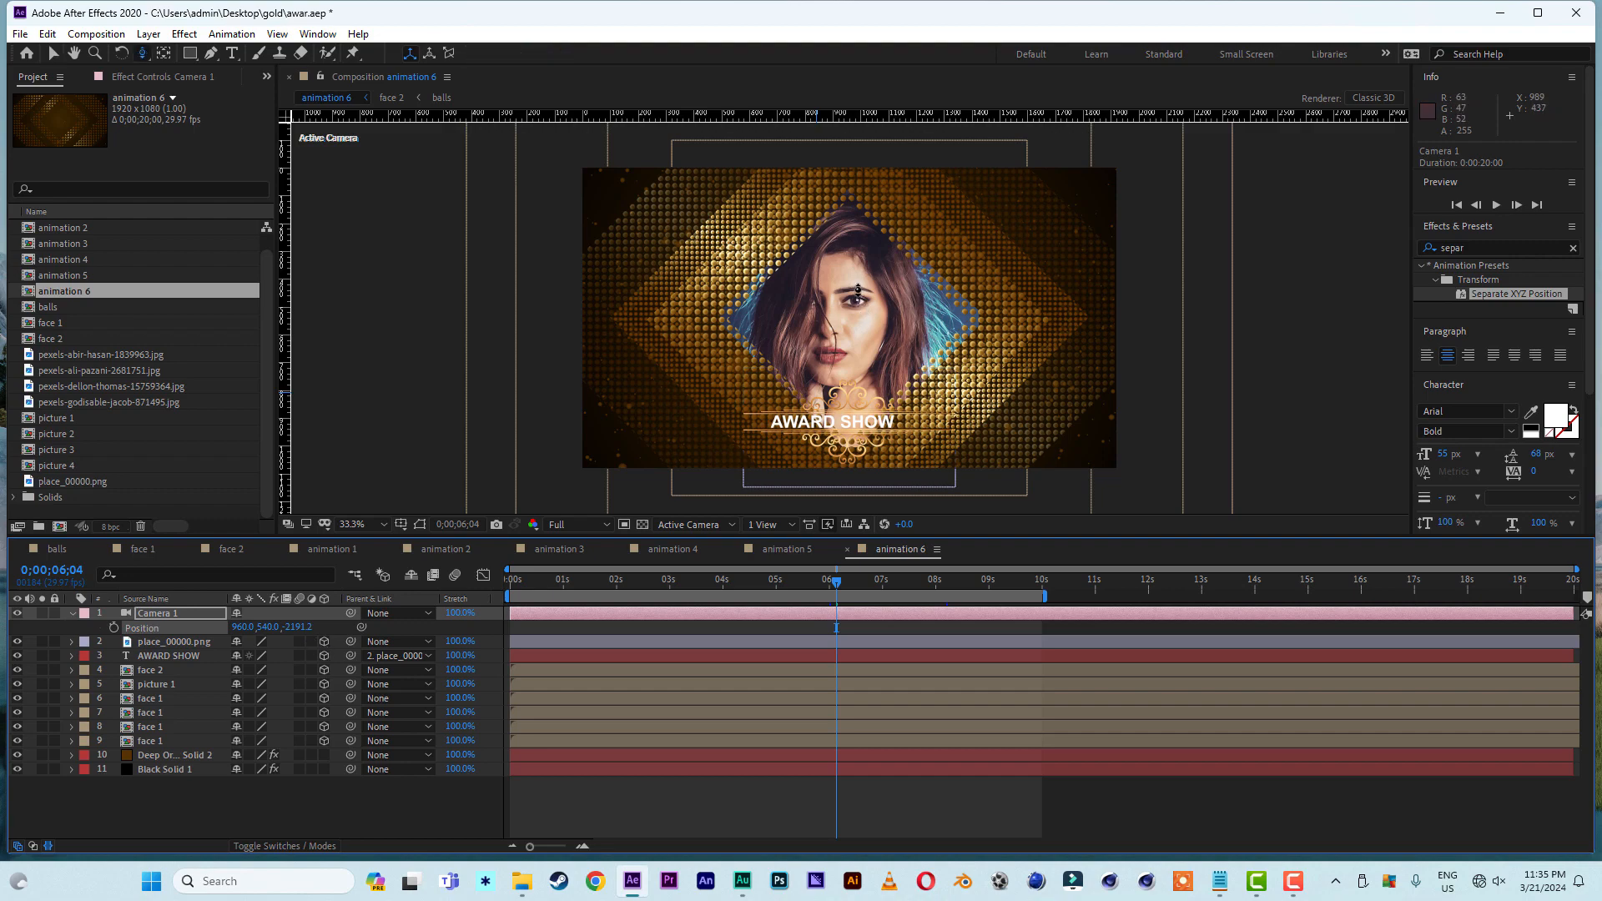
drag(863, 308, 849, 506)
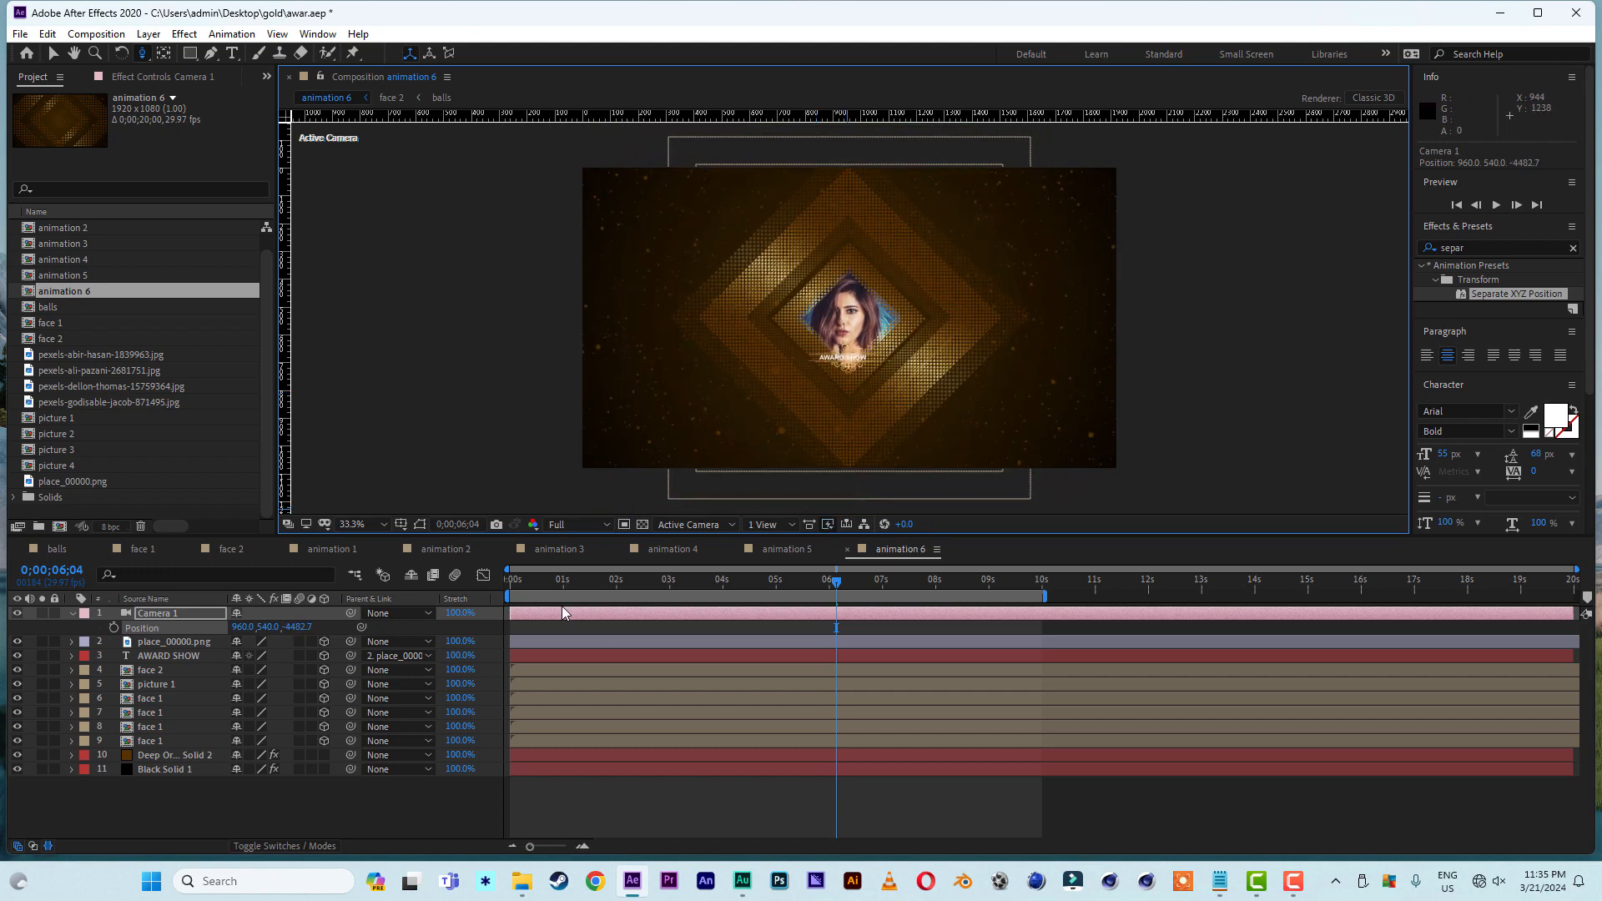
drag(523, 584, 499, 587)
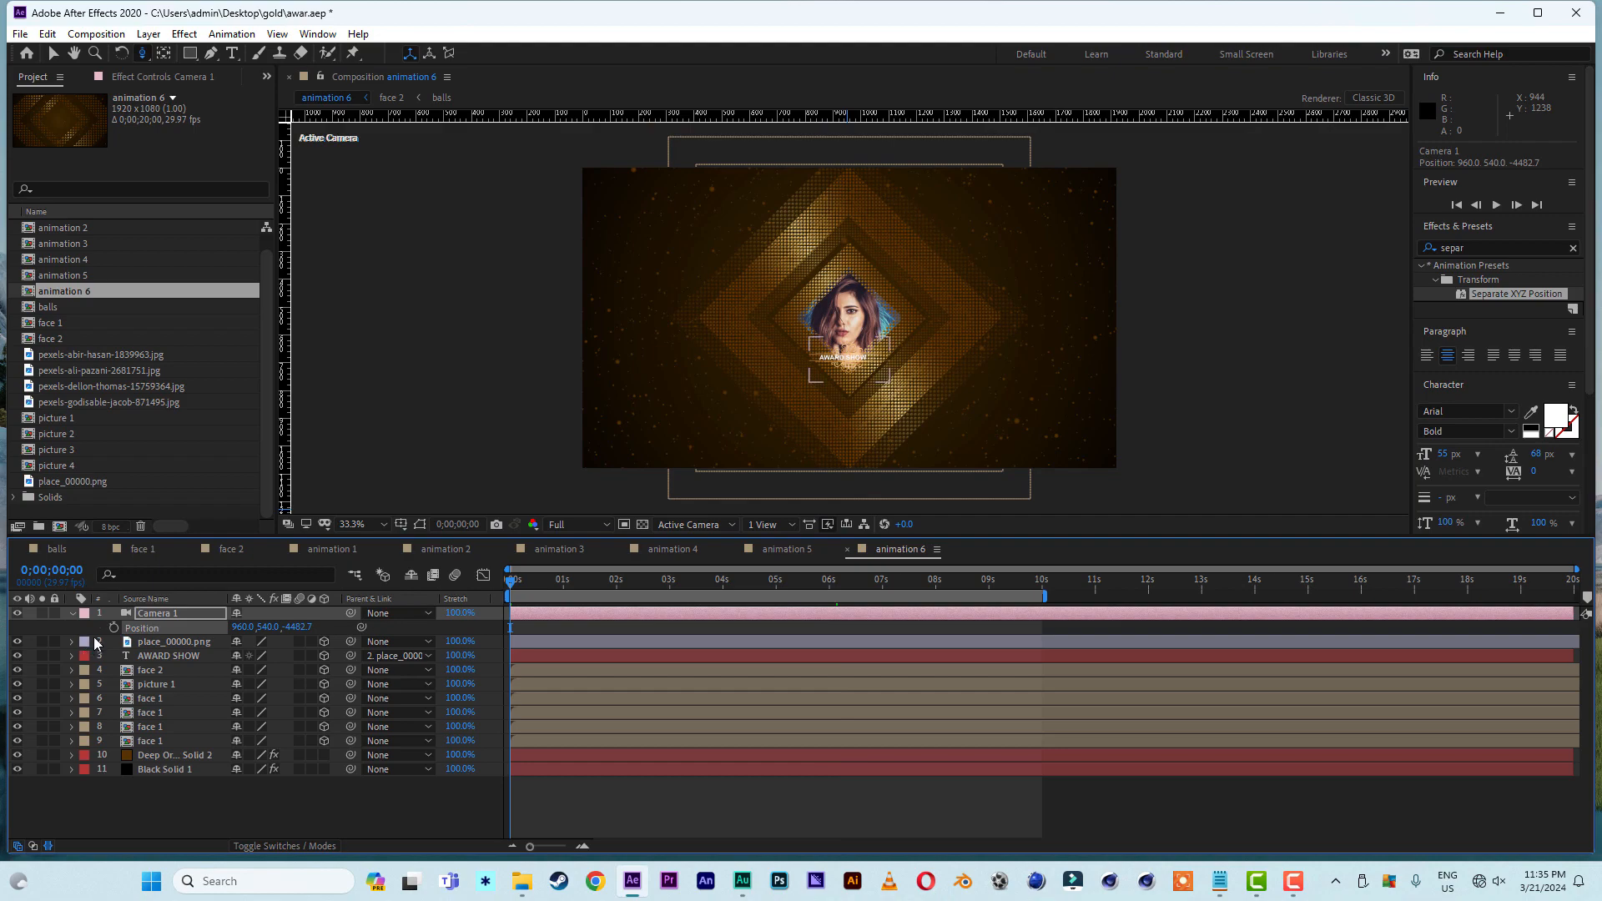
- At 0;00;06;00, dolly Camera 1 in to a Z position of about -1845.8, keyframing the camera move
click(829, 583)
drag(876, 364, 904, 256)
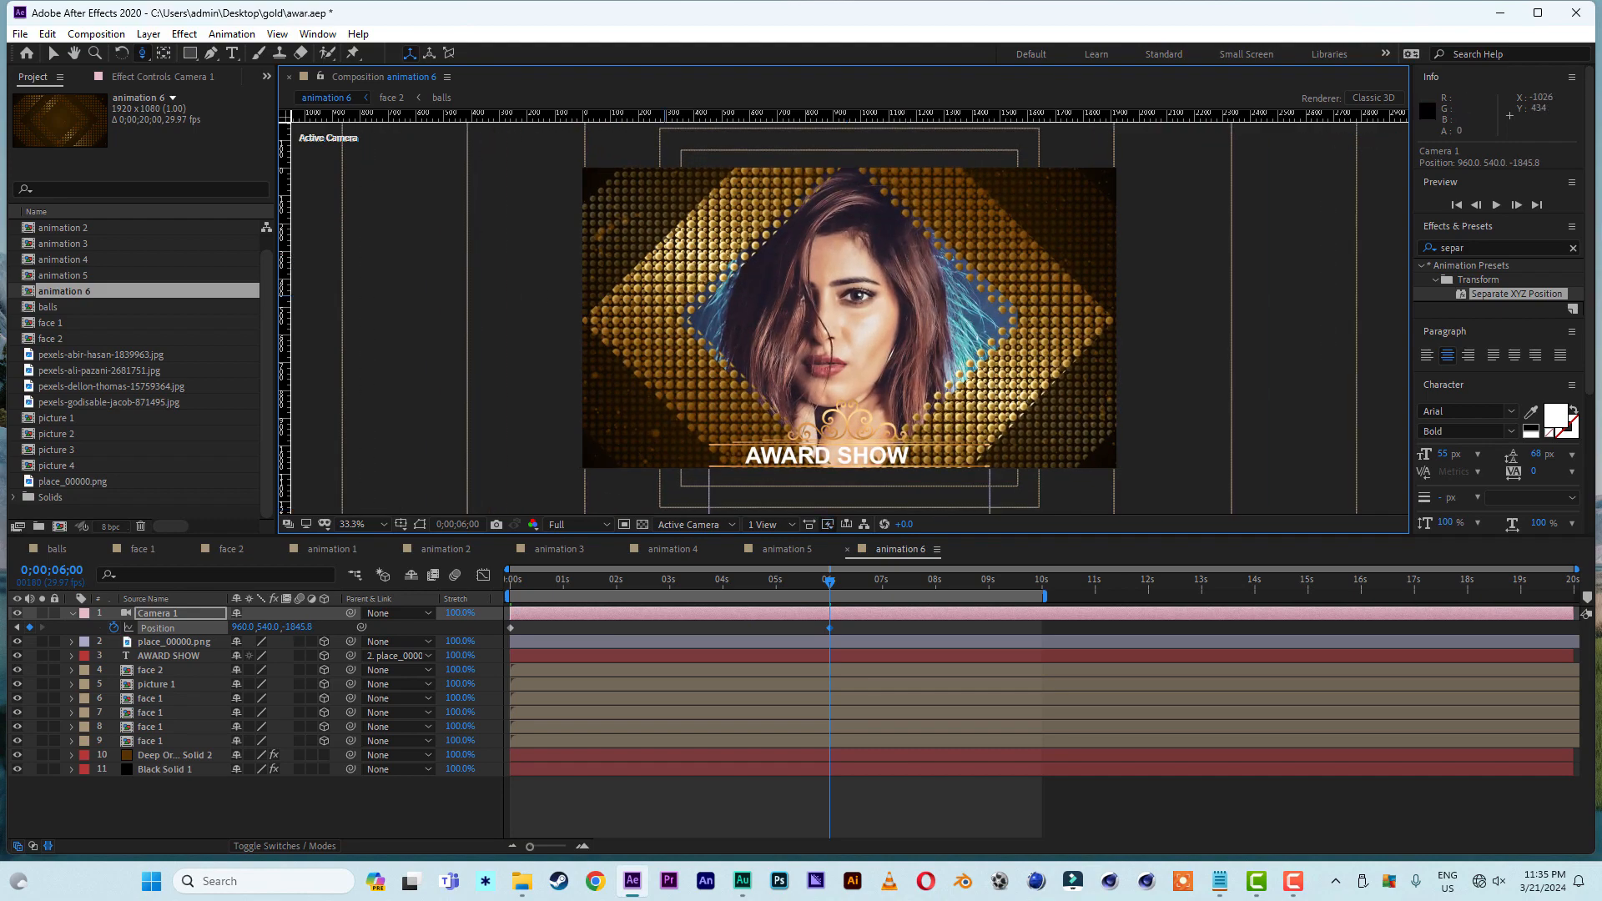
click(52, 54)
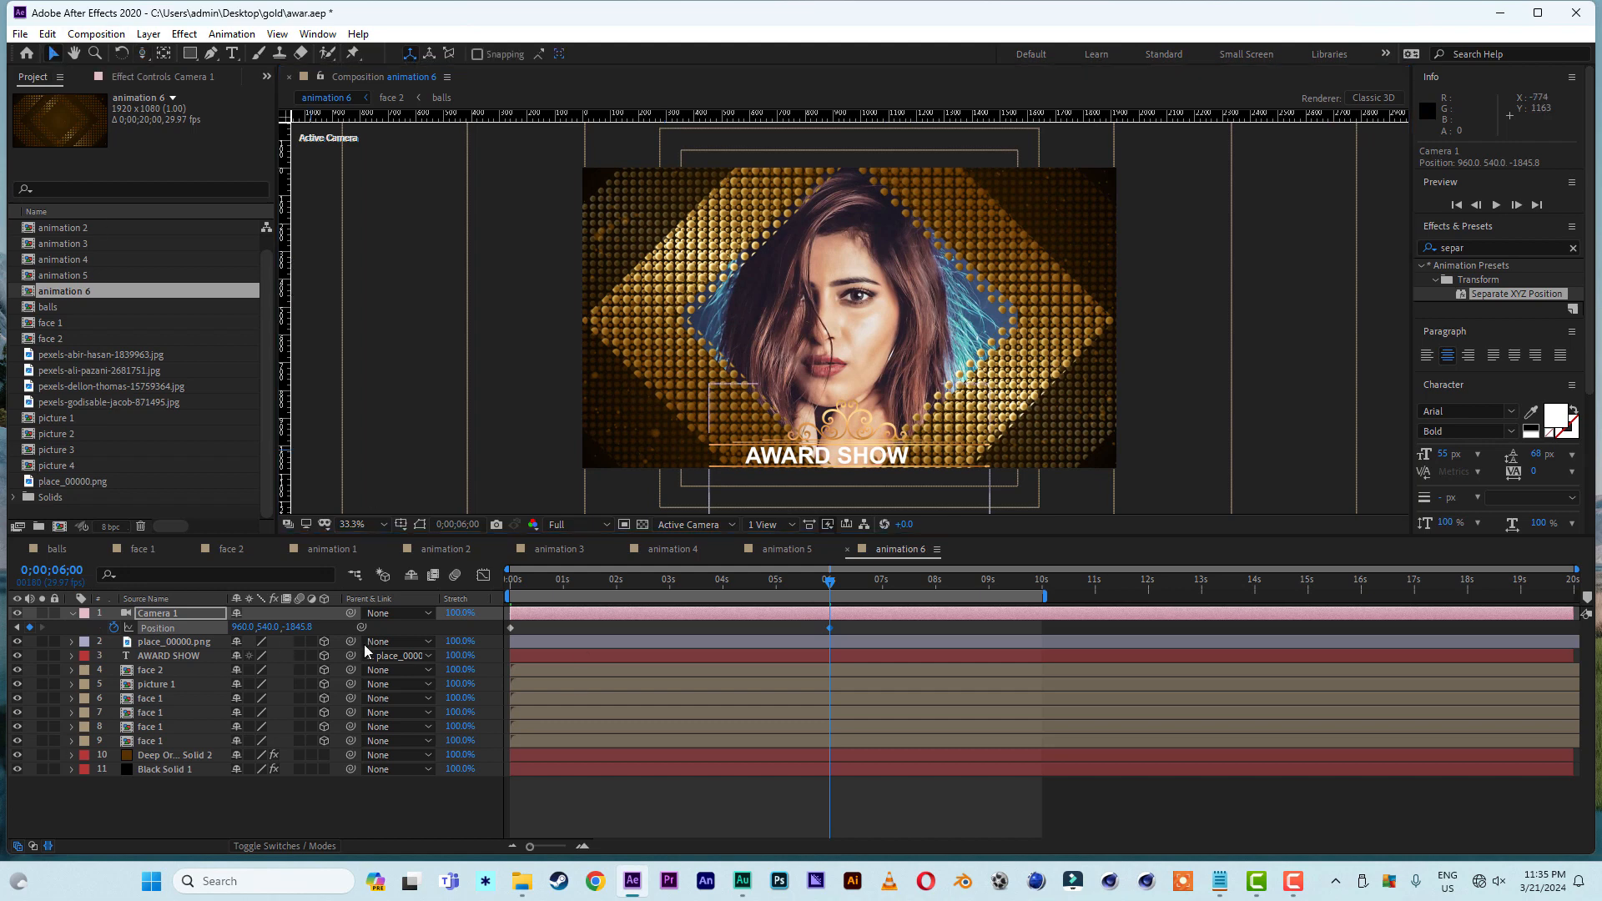
- At 0;00;02;25, switch to Custom View 1, duplicate the layer 8 face 1 frame and move one copy forward to a Z position of about -1084
click(666, 584)
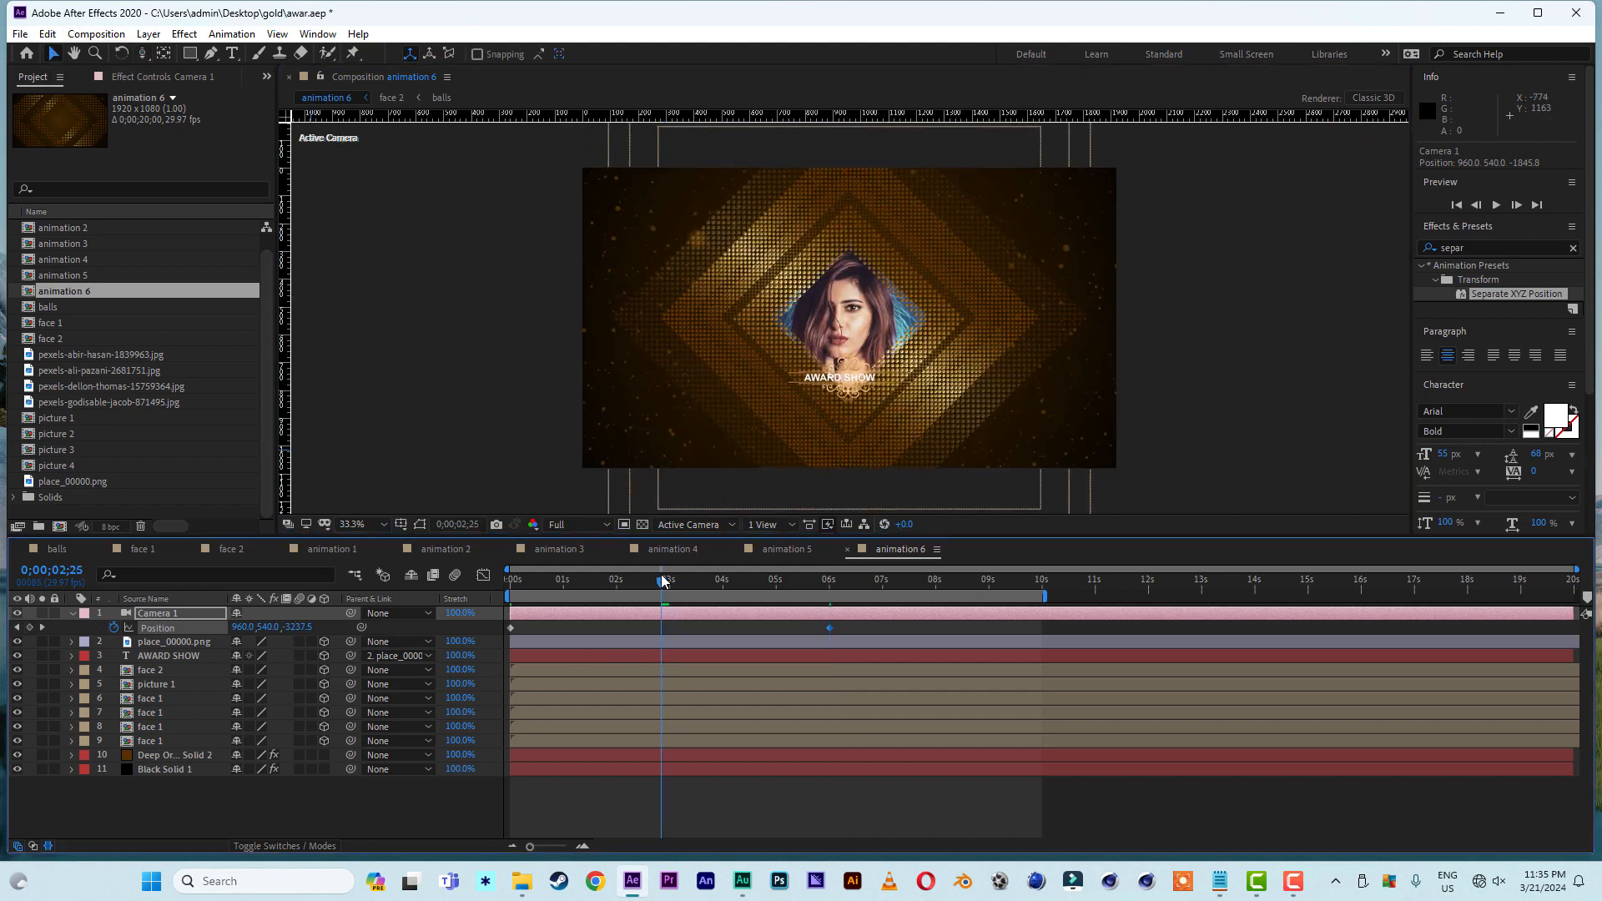
click(147, 683)
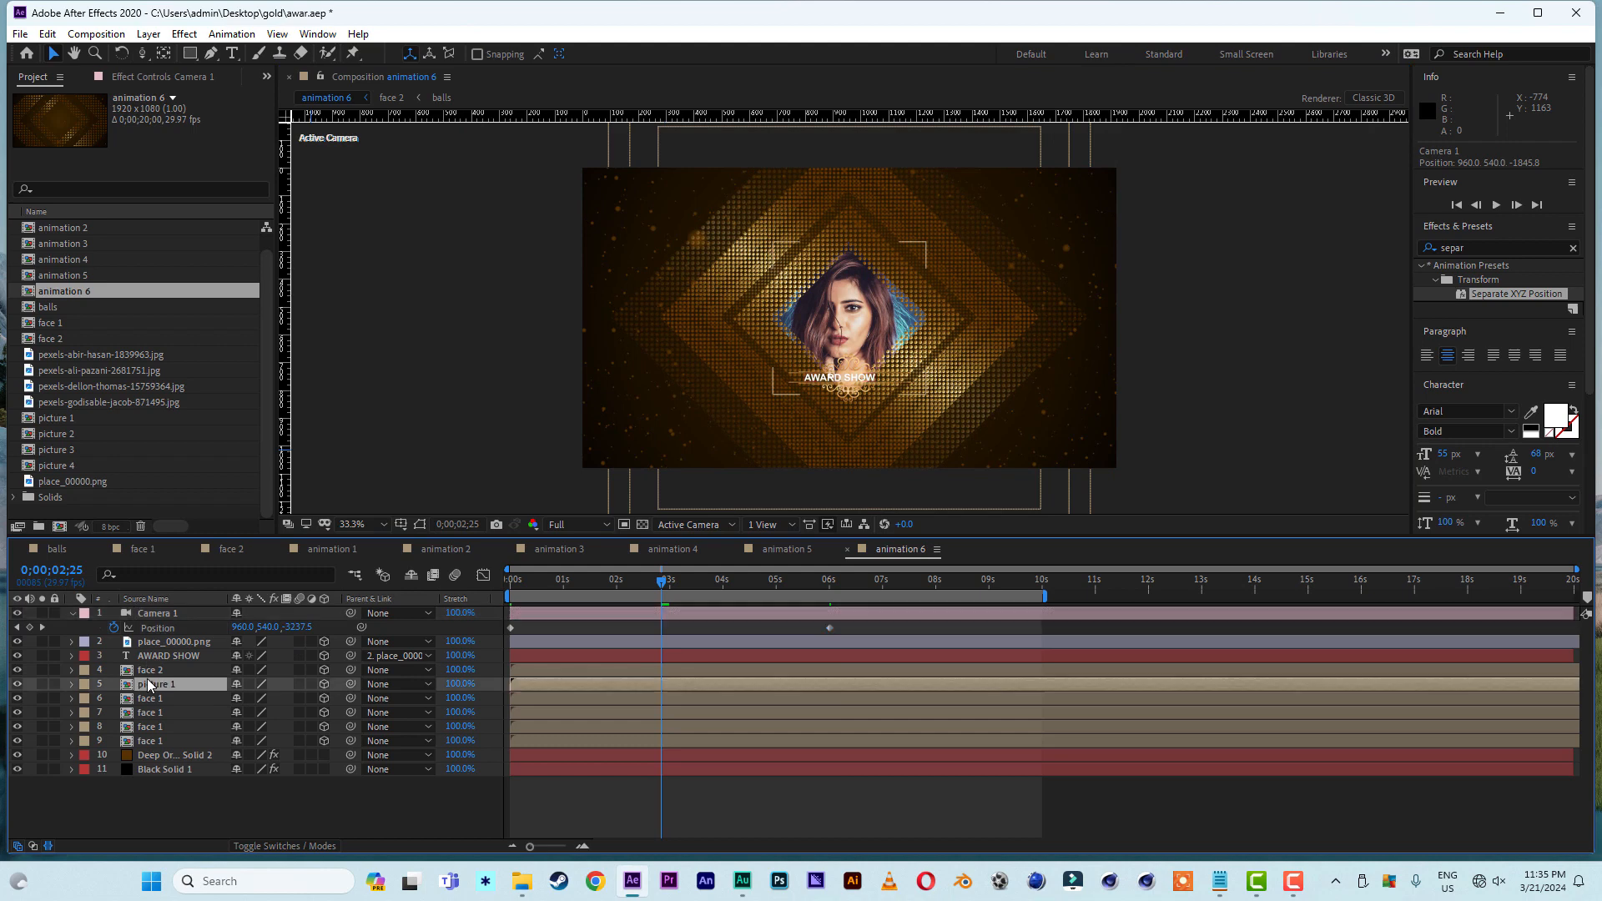
click(703, 524)
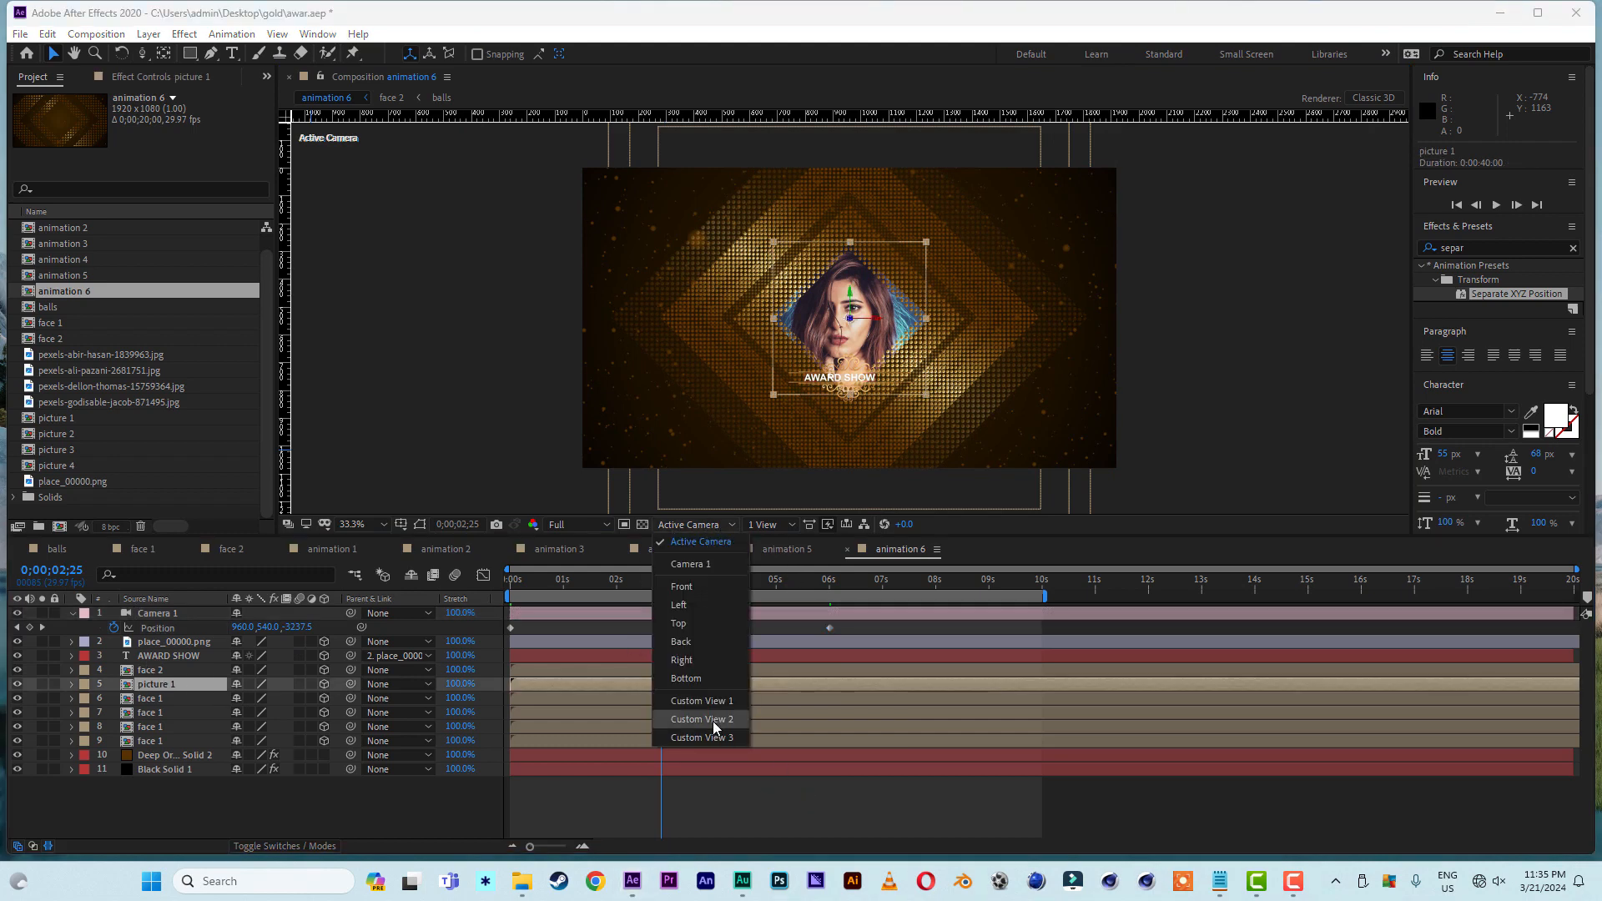
click(720, 705)
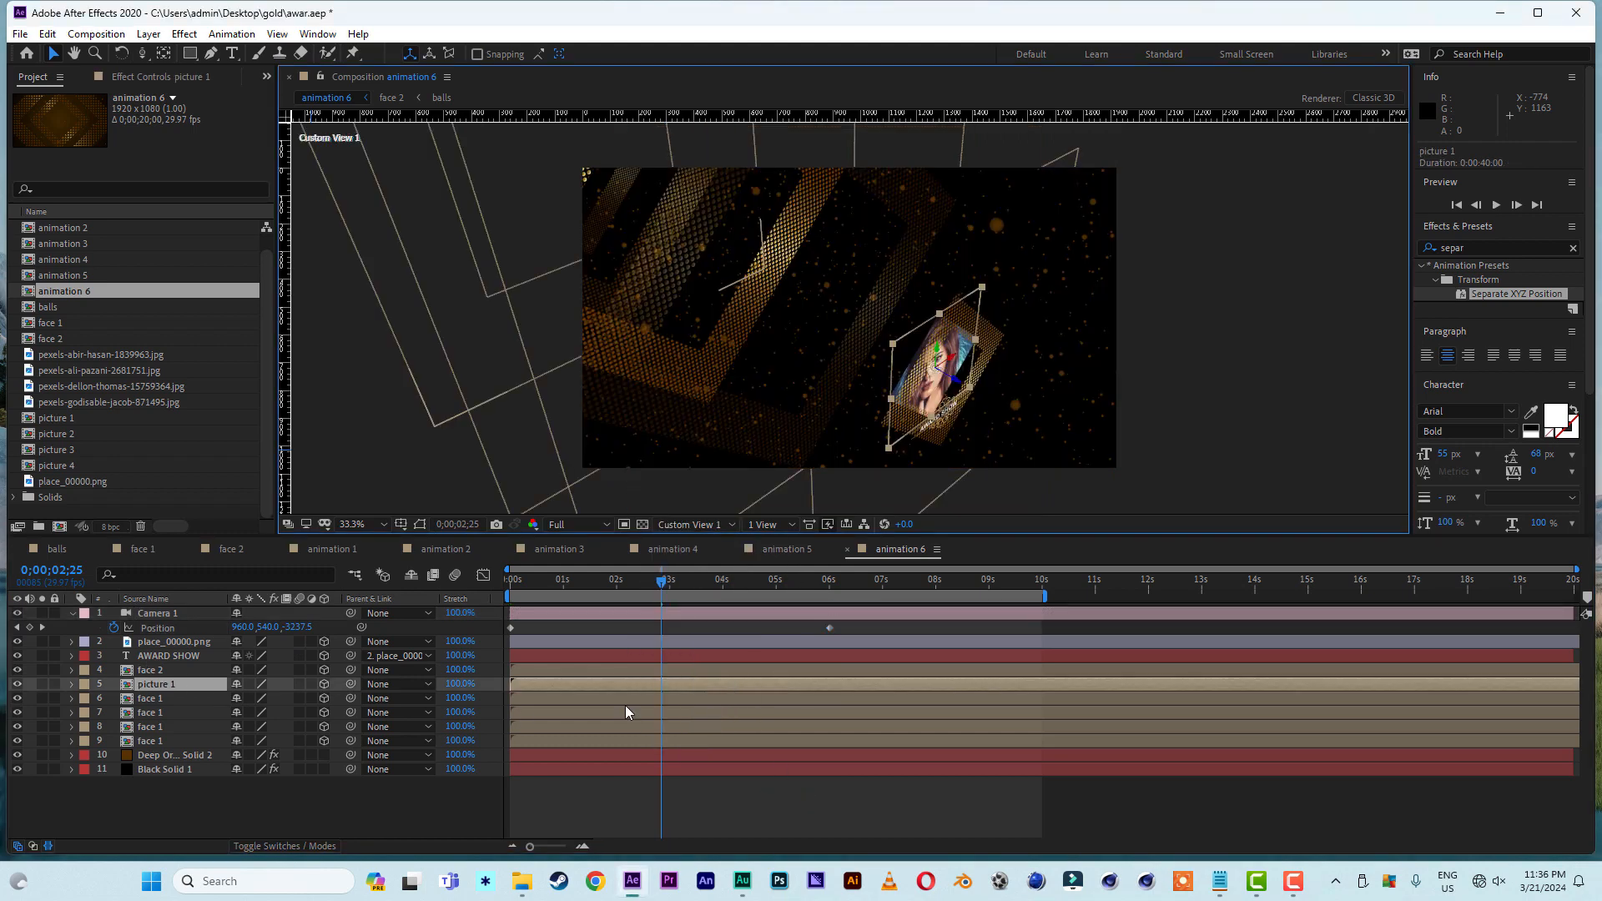
click(173, 699)
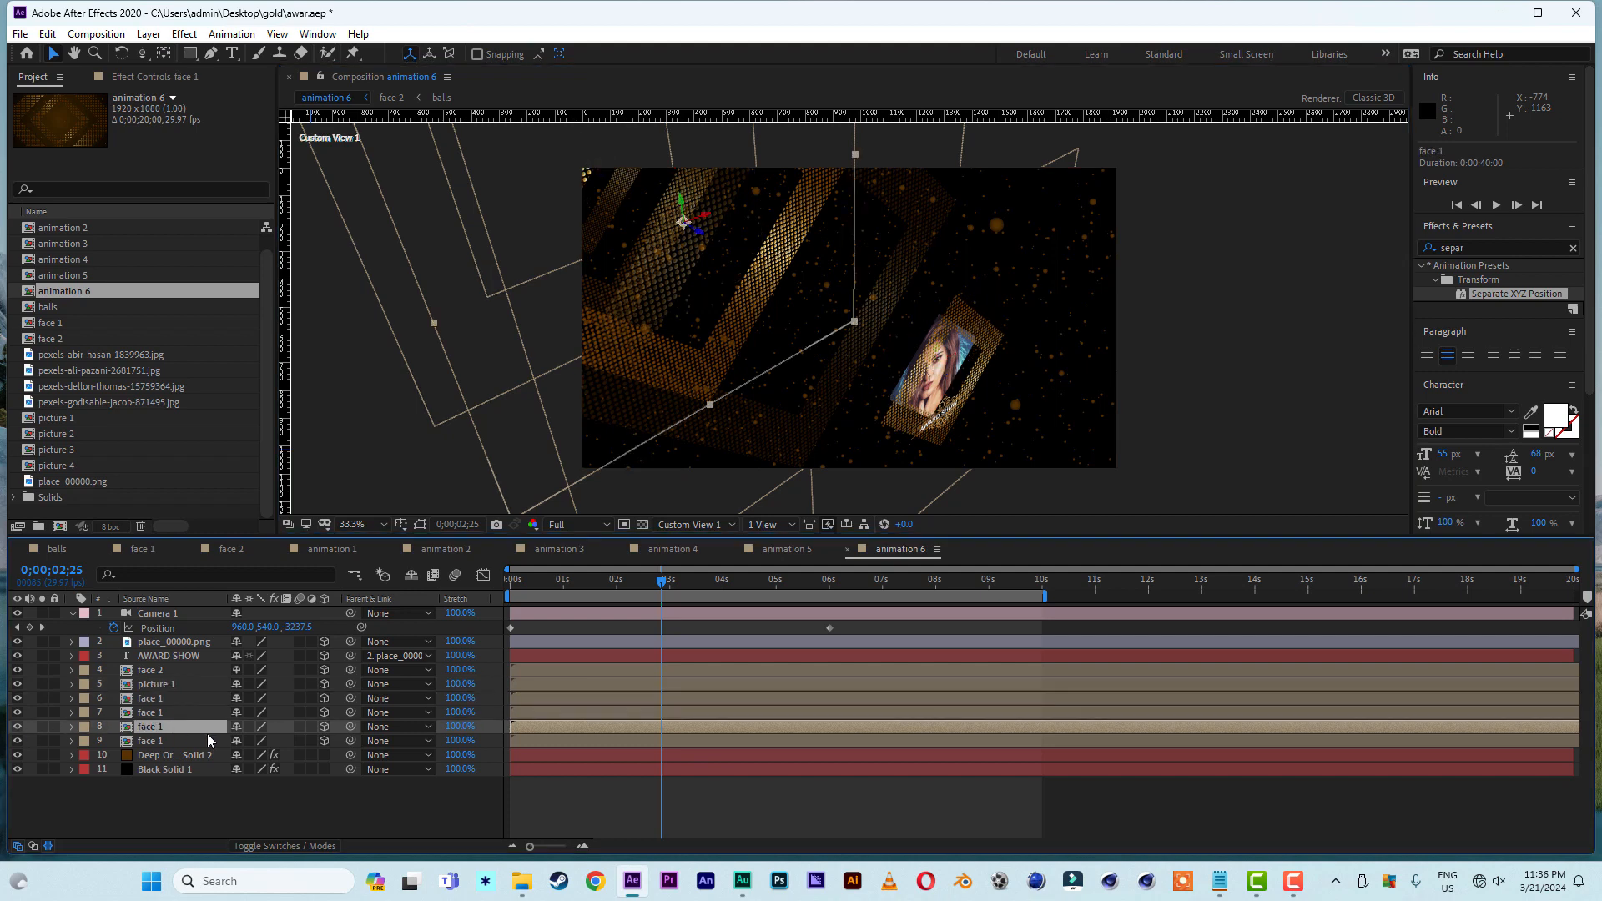
key(ctrl+d)
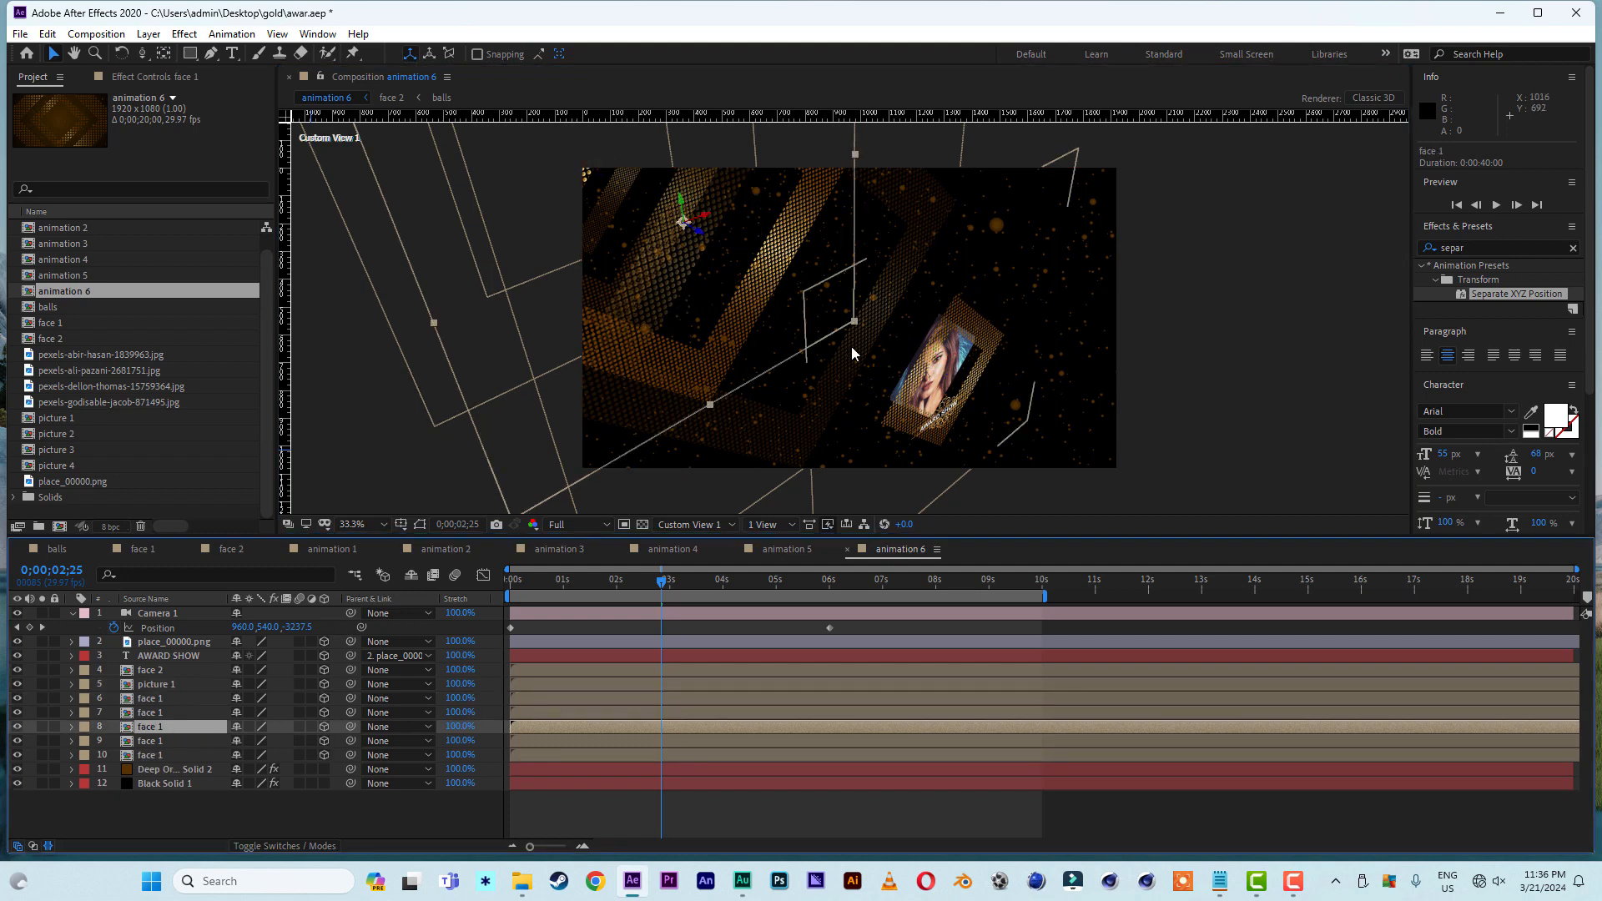
drag(701, 236, 1399, 573)
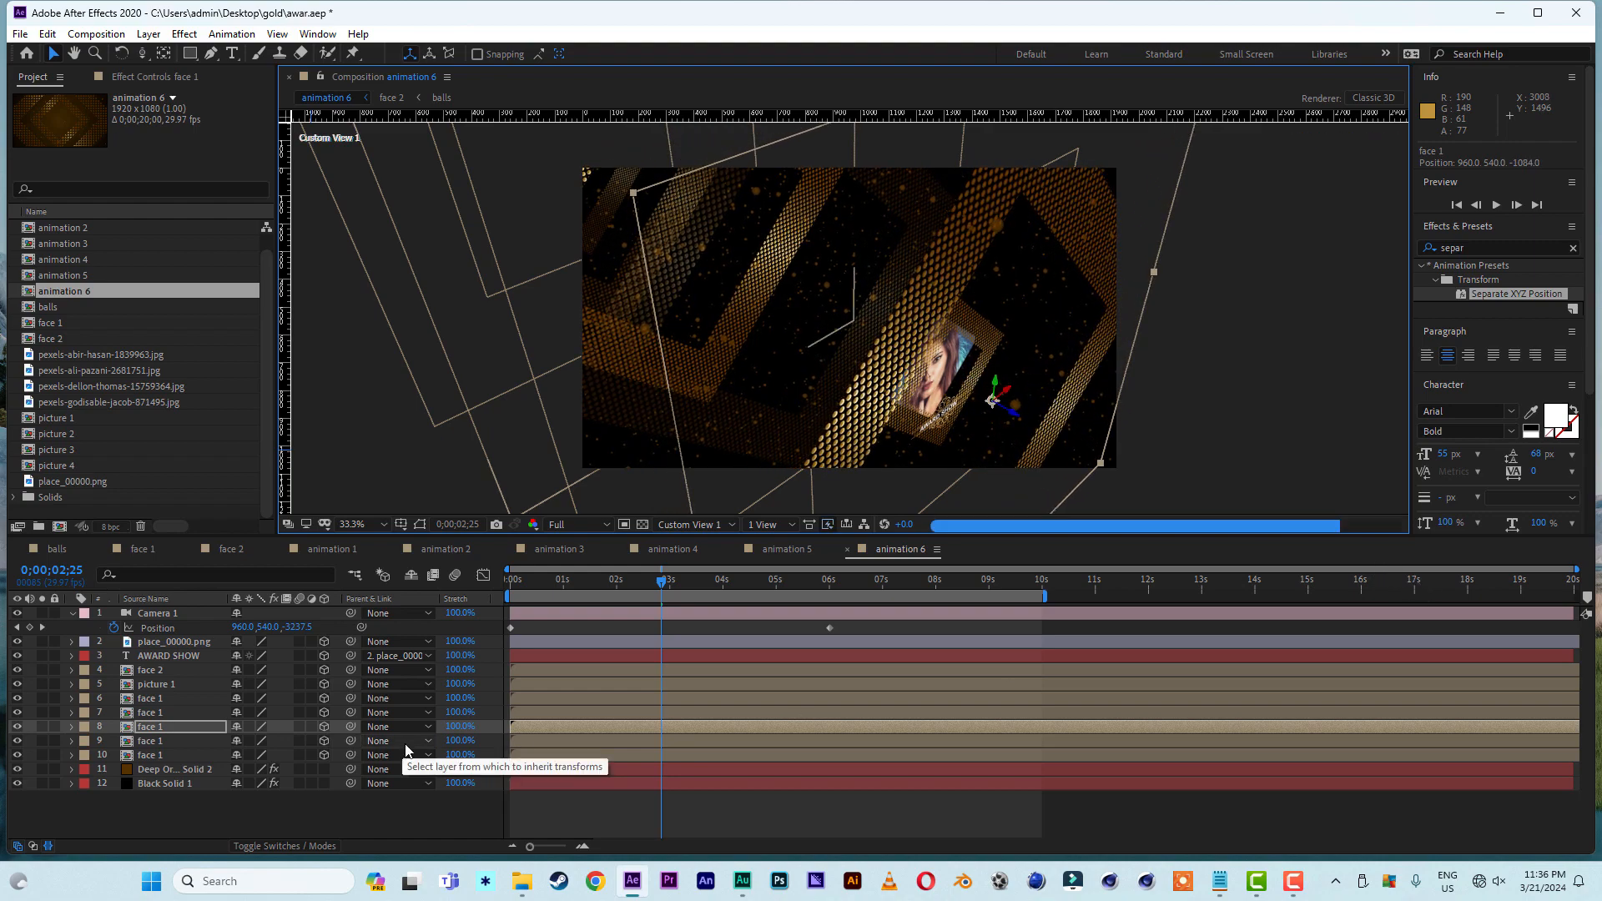
- Duplicate the forward face 1 frame, move one copy to a Z position of about -2006.5 and return to the Active Camera view
key(ctrl+d)
drag(1039, 427, 1252, 530)
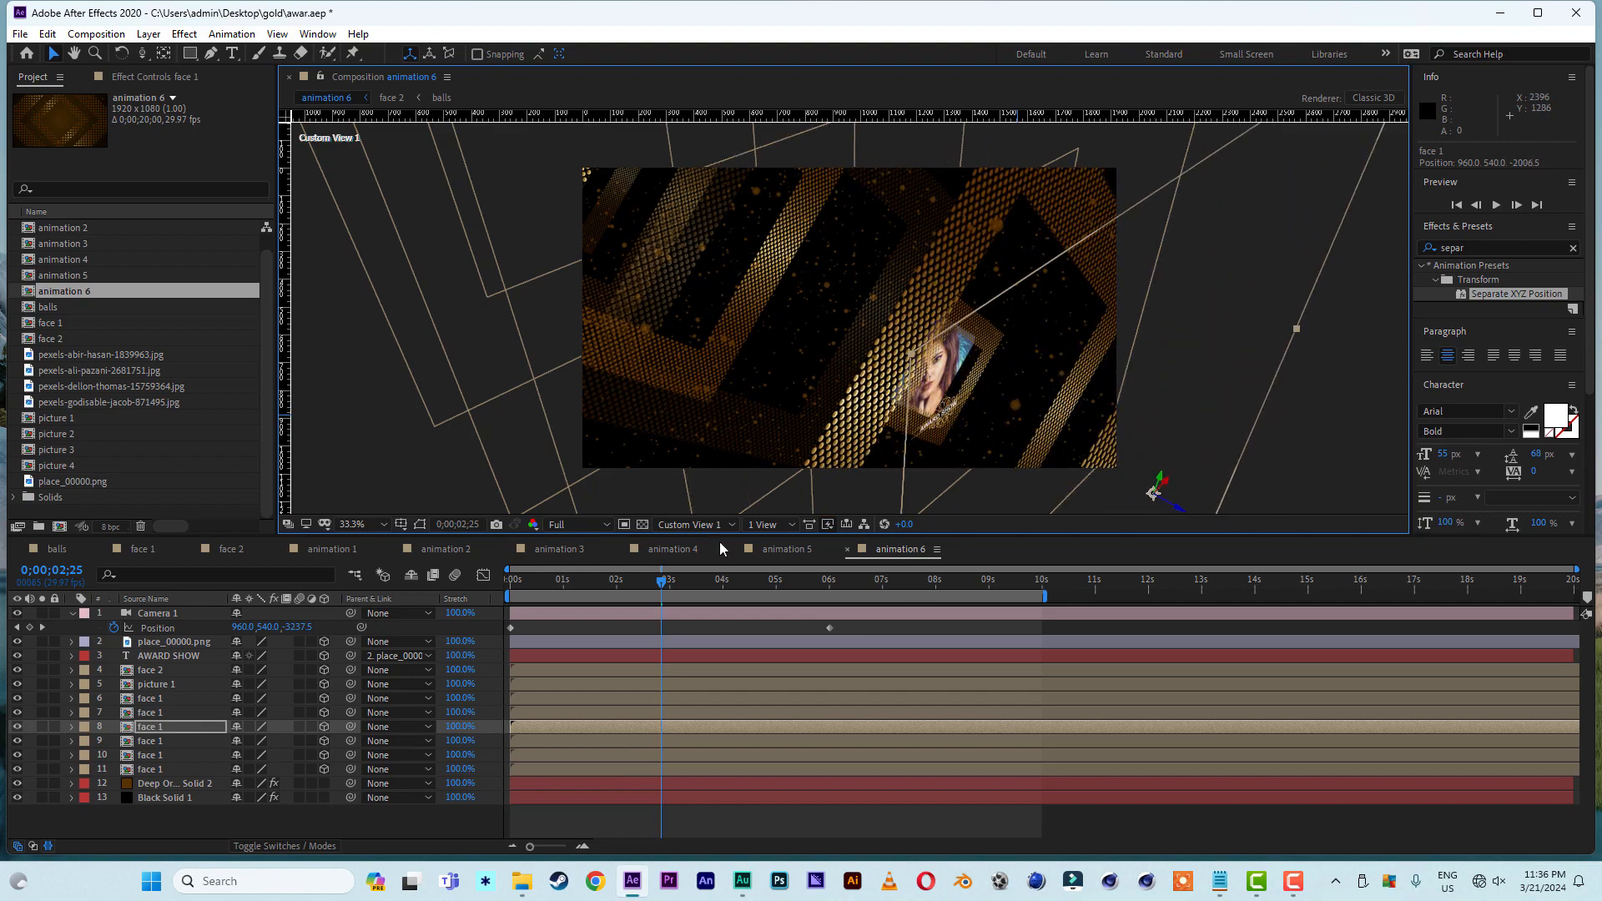
click(670, 523)
click(690, 555)
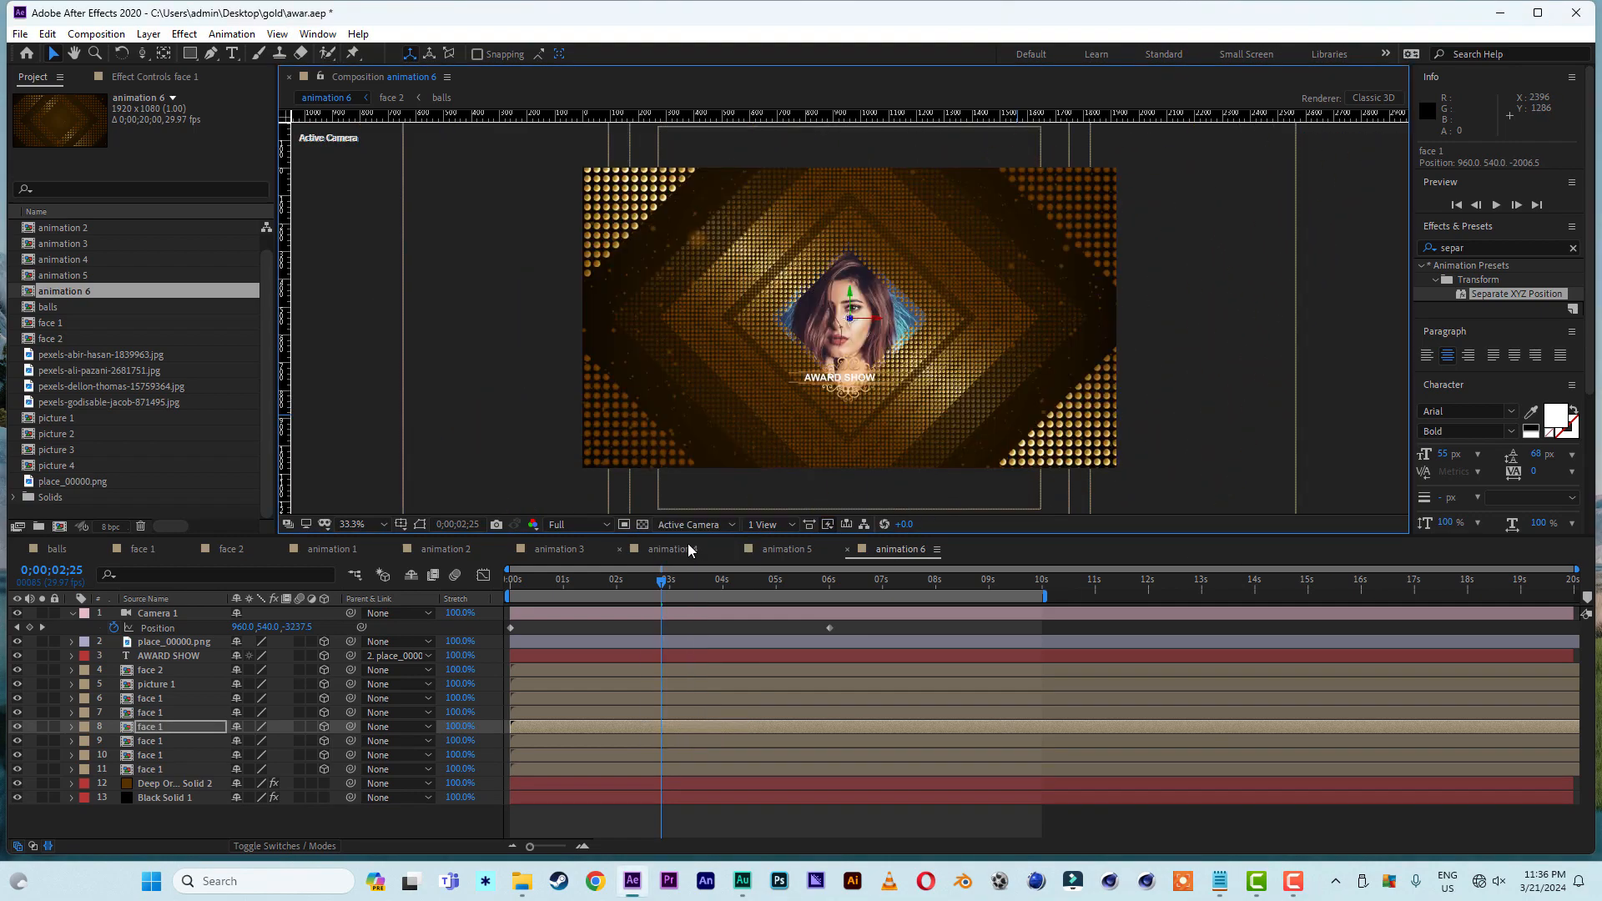
- Set the frontmost face 1 layer's Z position to about -2178.5 and play animation 6 from the start
drag(546, 574, 608, 595)
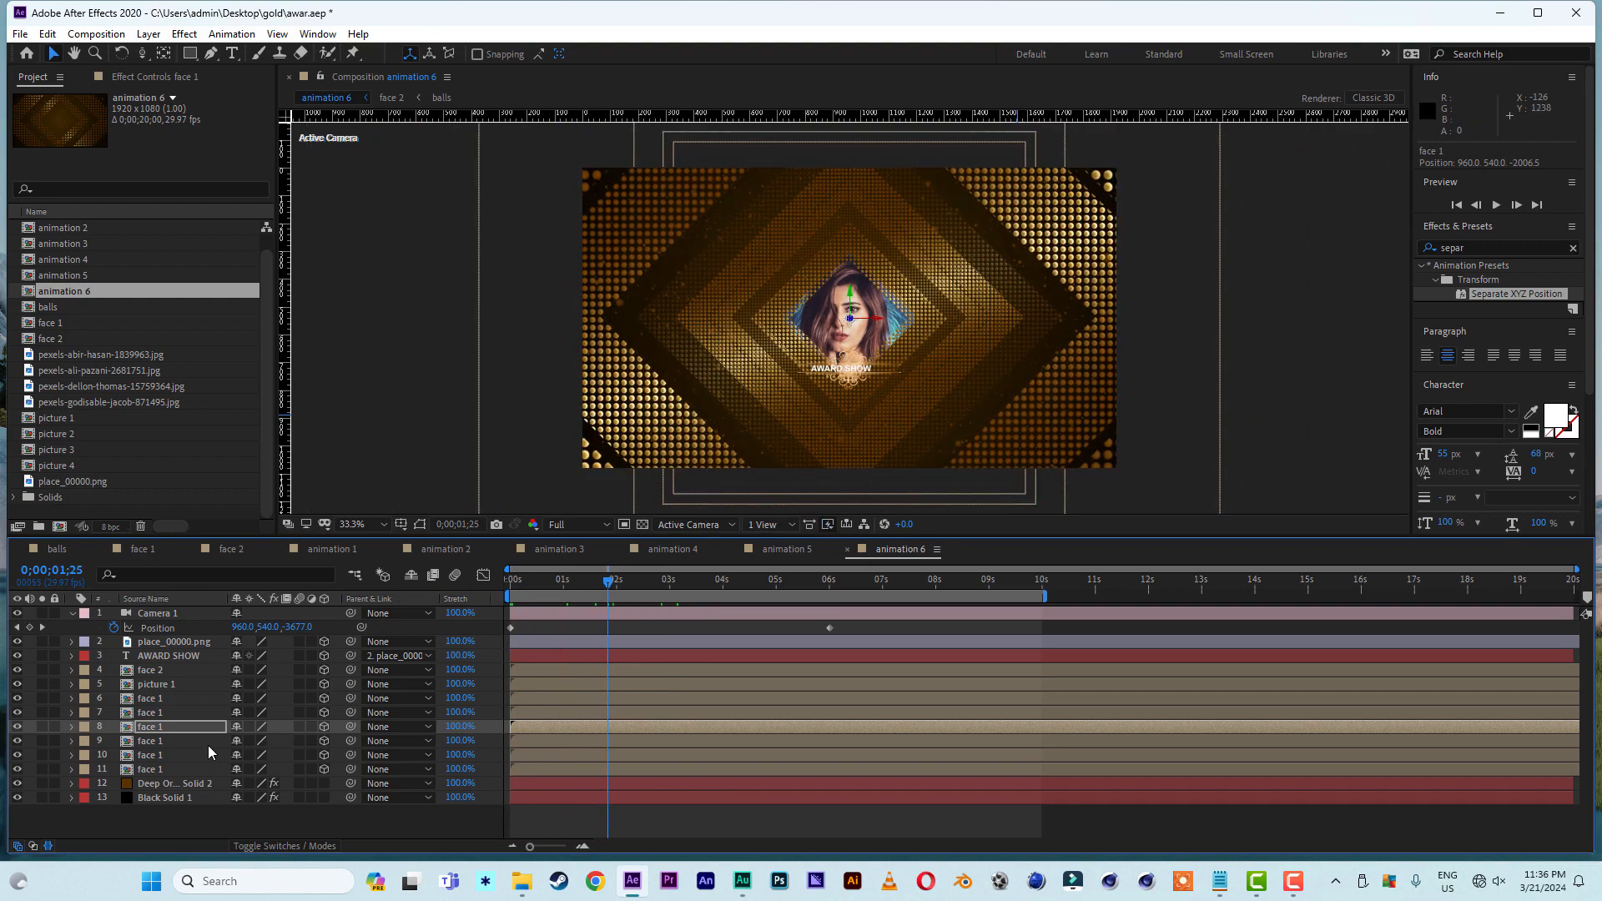
key(p)
drag(302, 740, 179, 745)
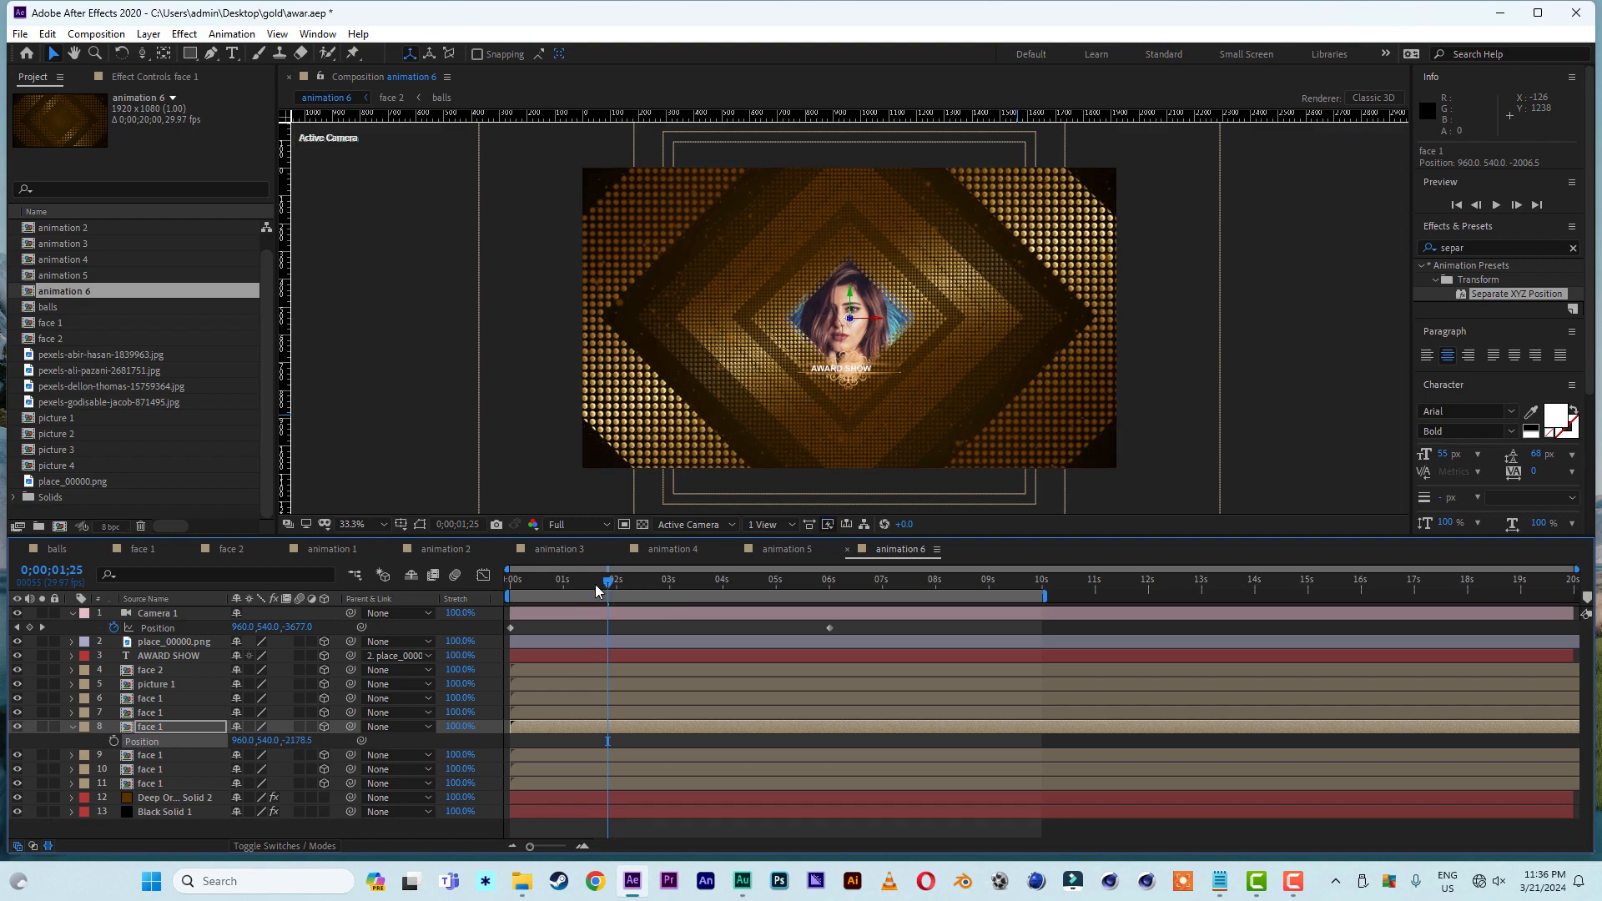
drag(595, 586, 402, 596)
key(space)
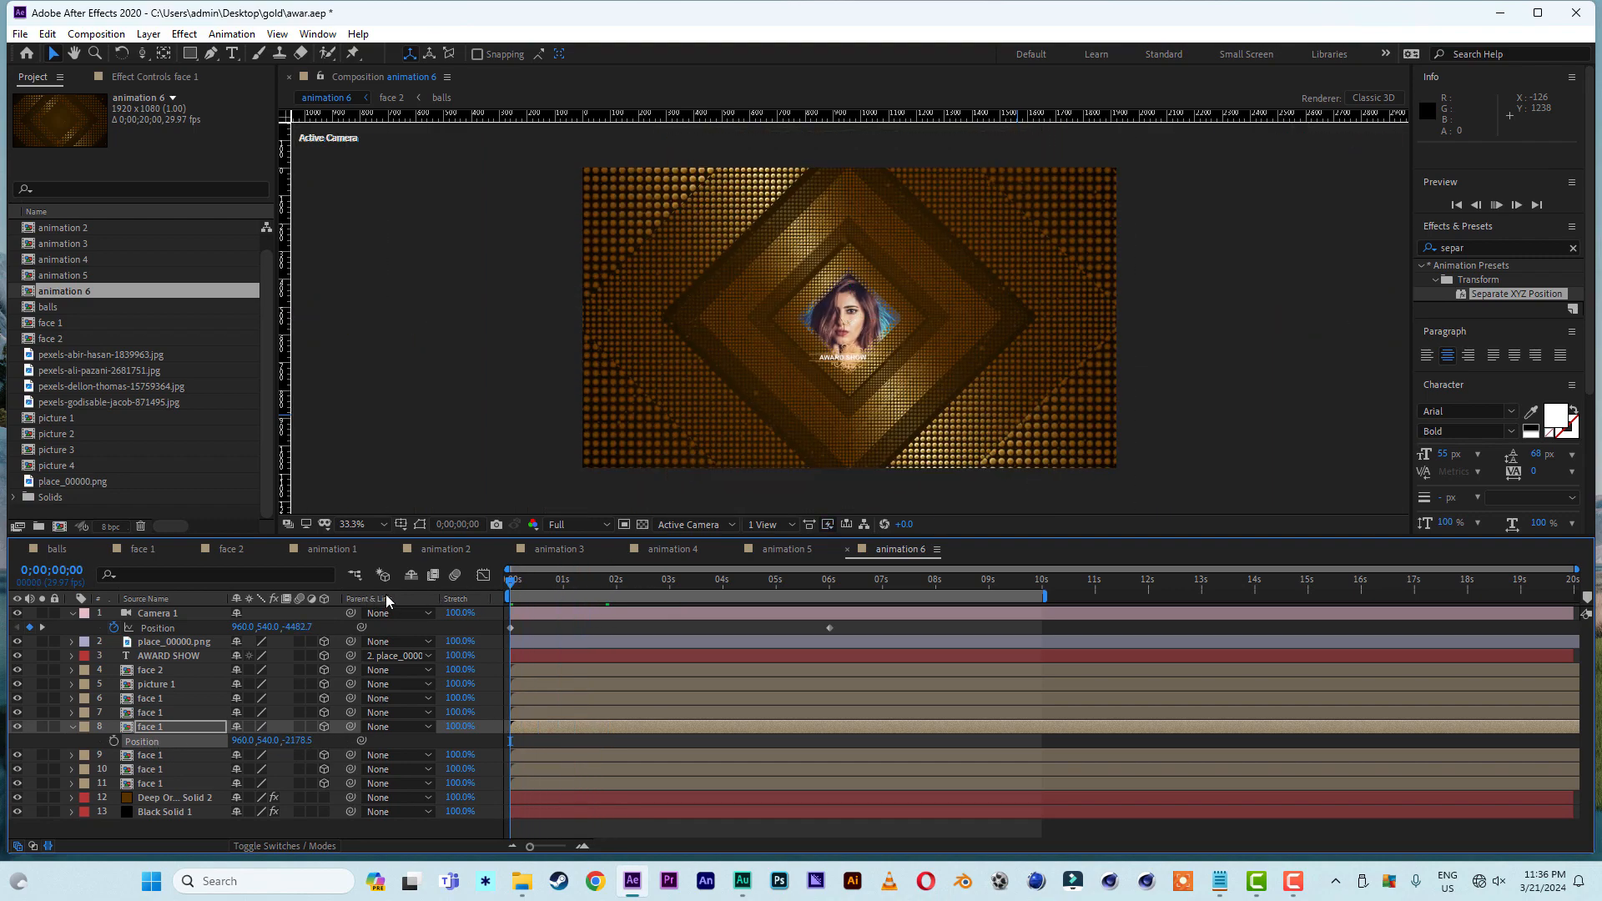
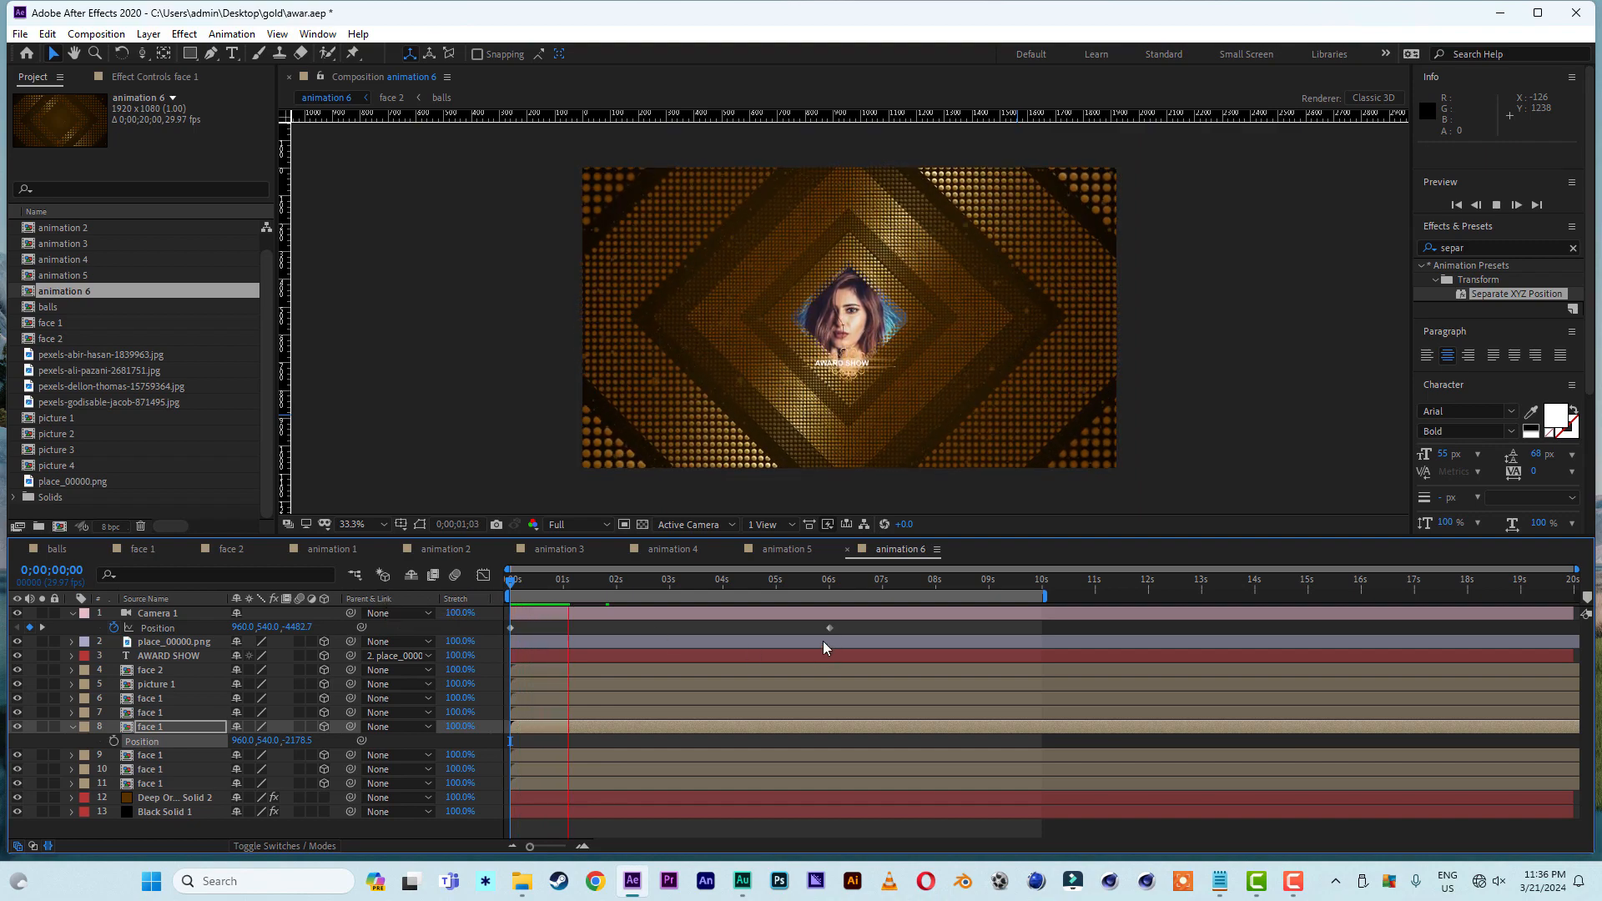
- Stop the preview and apply Easy Ease to both Position keyframes of Camera 1 in animation 6
key(space)
drag(843, 623, 515, 632)
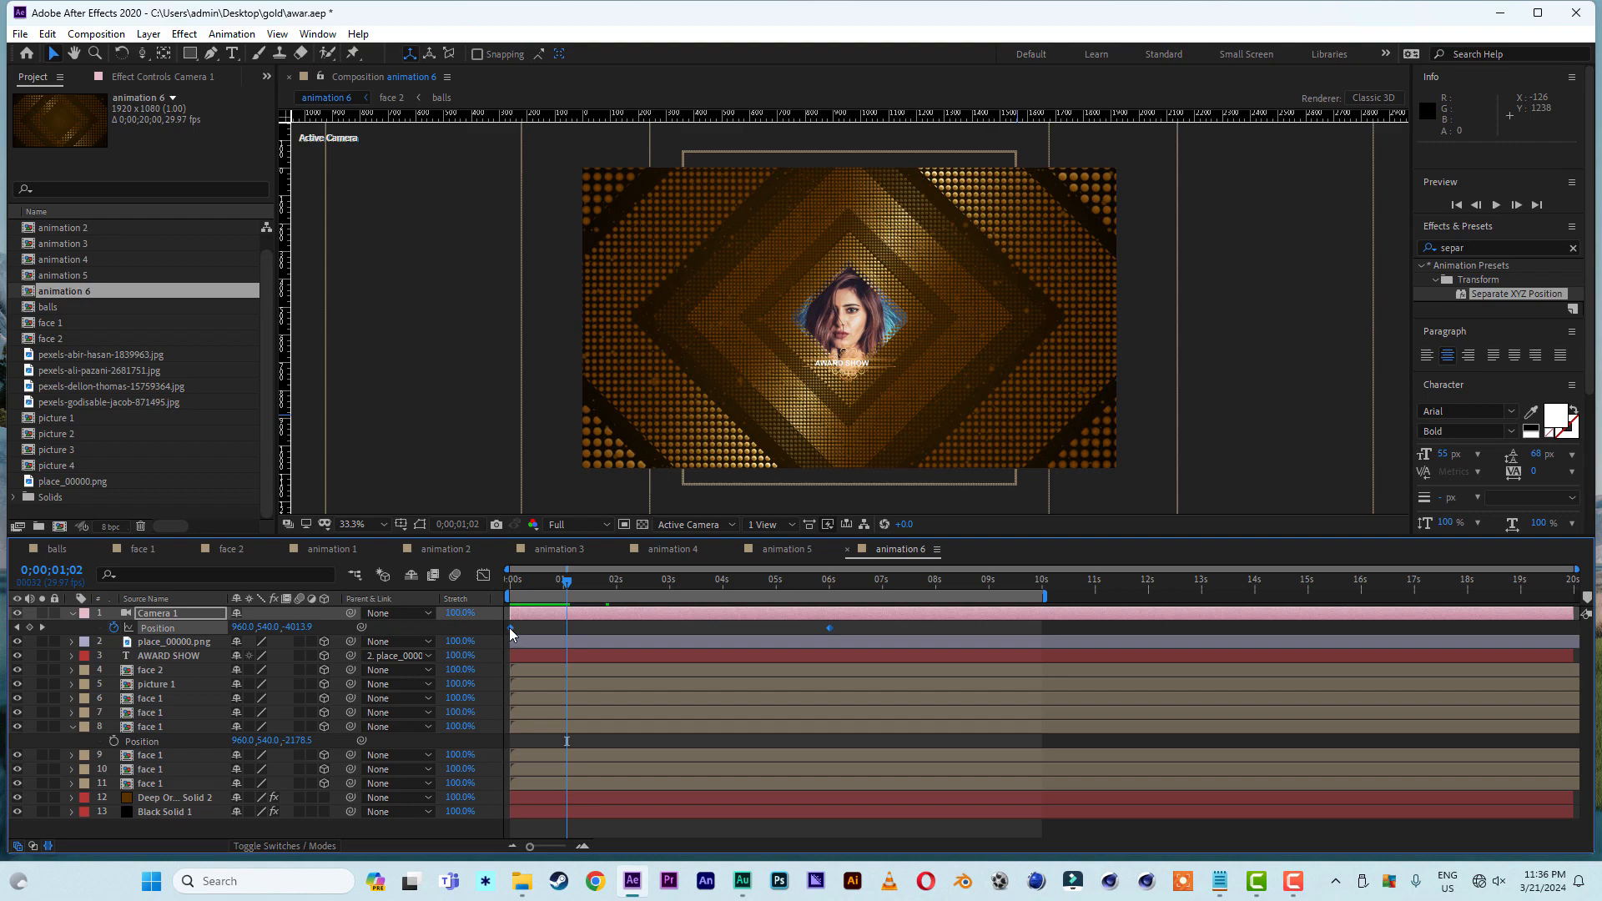
right_click(513, 629)
mouse_move(618, 837)
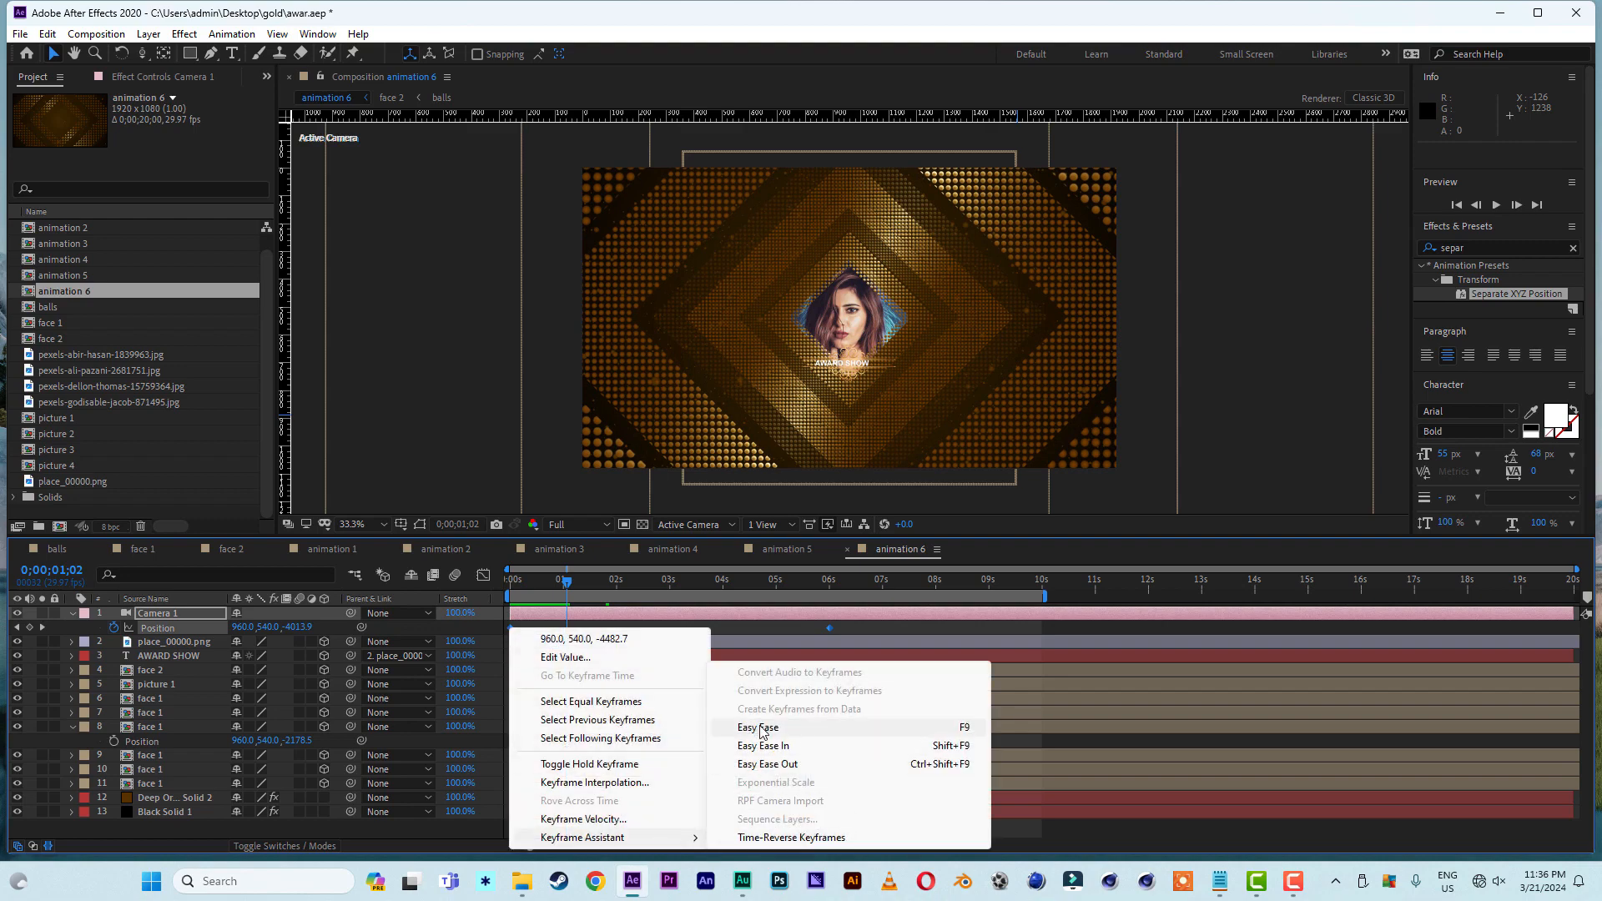
click(761, 728)
- Reshape Camera 1's speed graph for a fast early move with a long, gradual slowdown, and preview animation 6 from the start
click(482, 575)
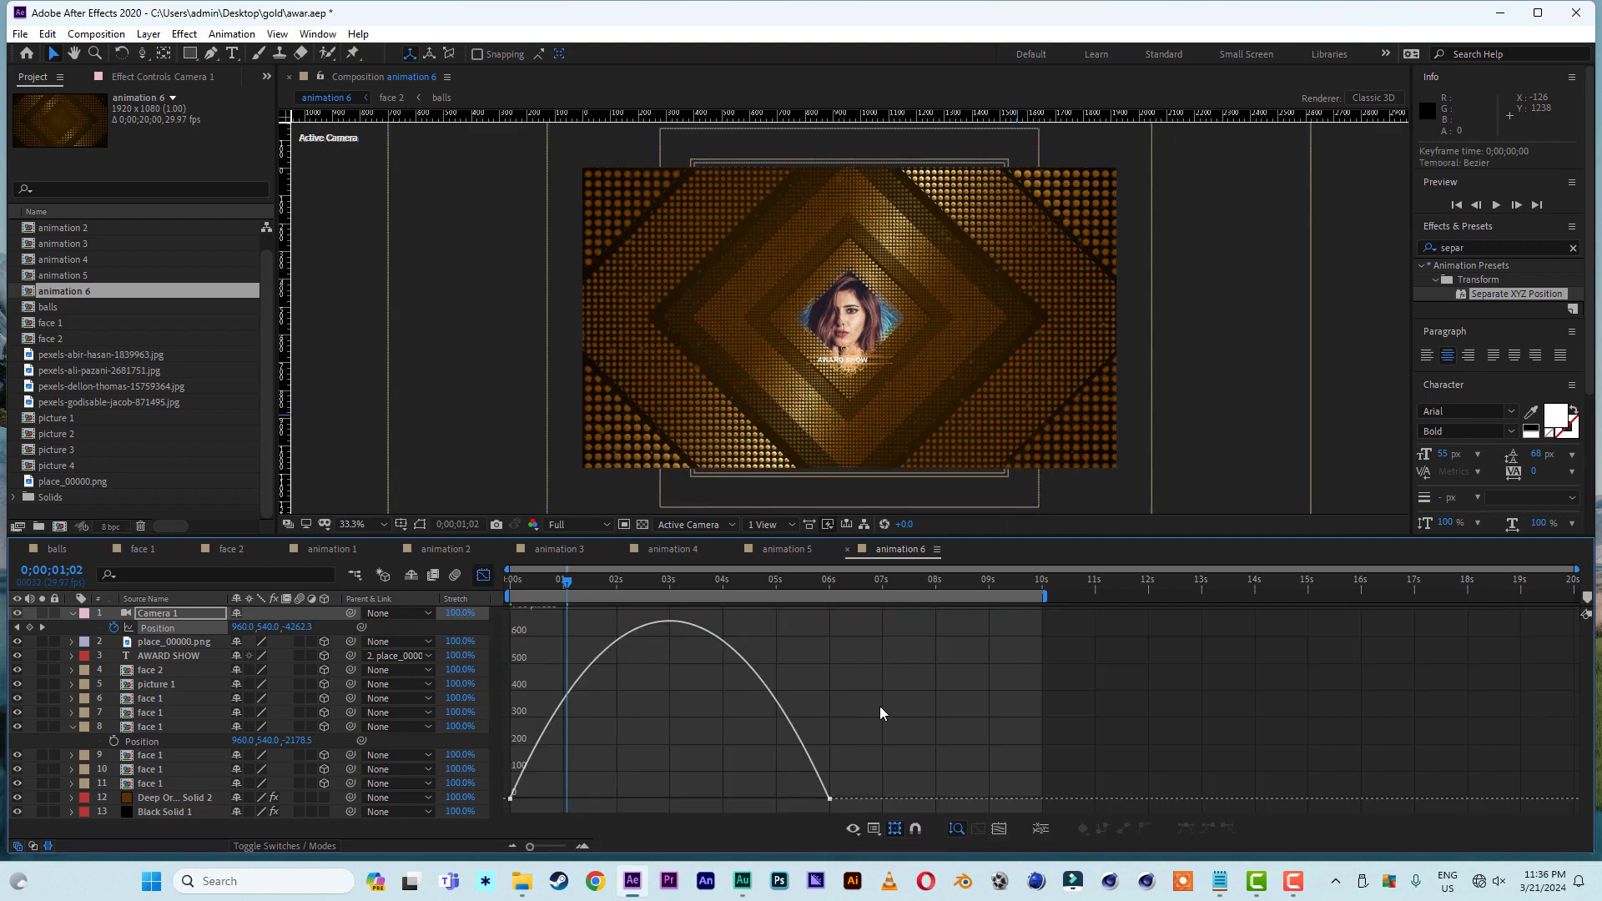
click(829, 798)
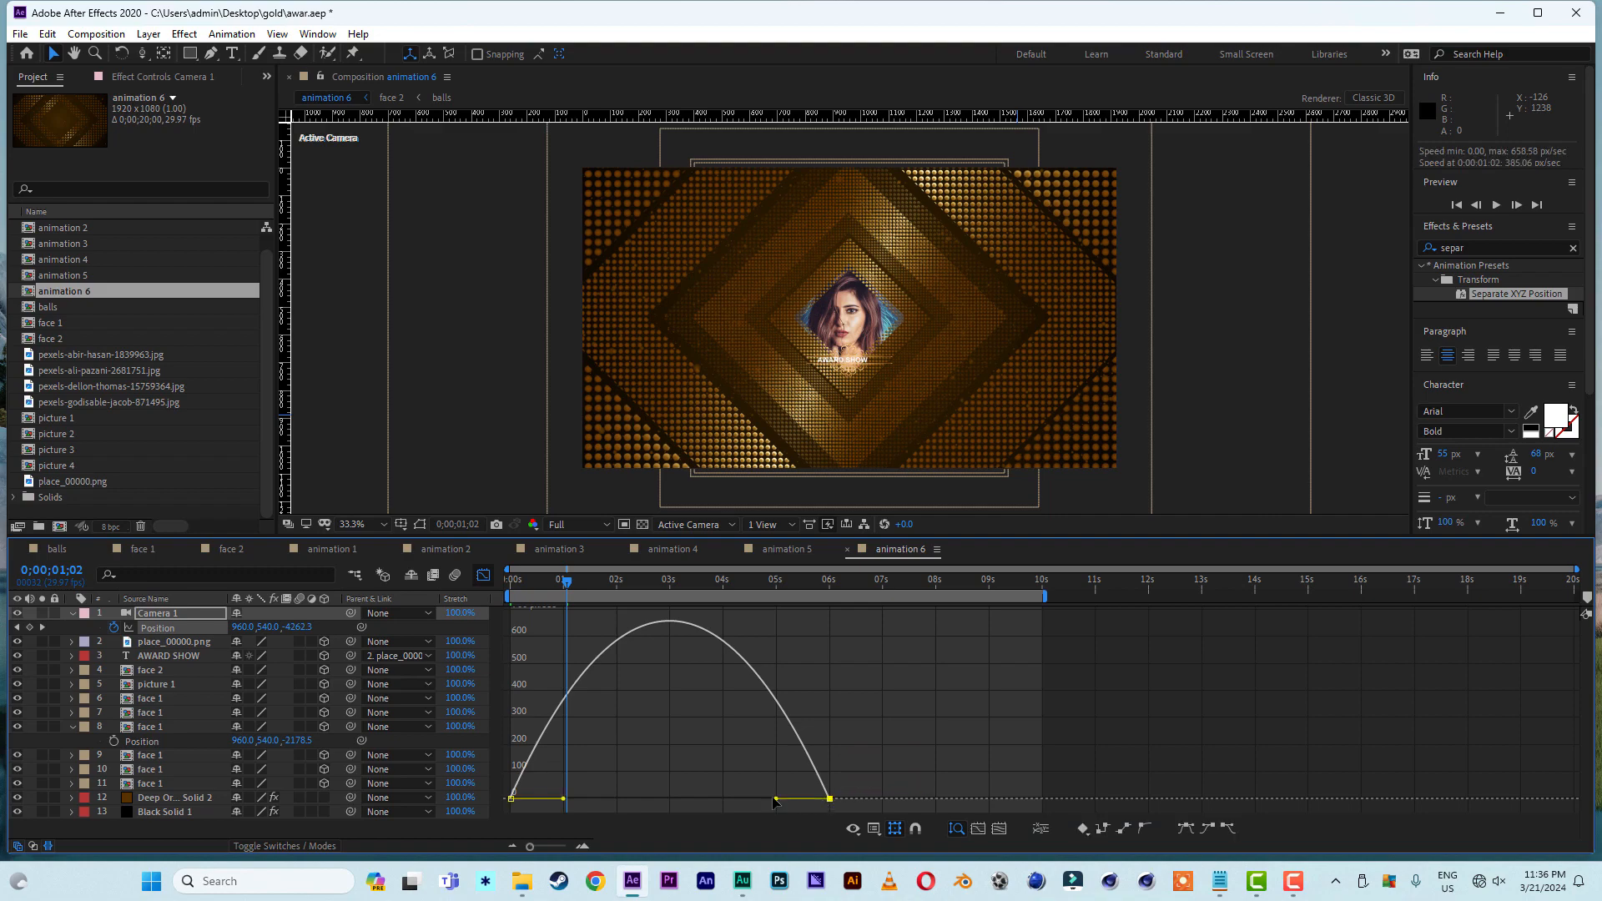
drag(776, 799, 669, 799)
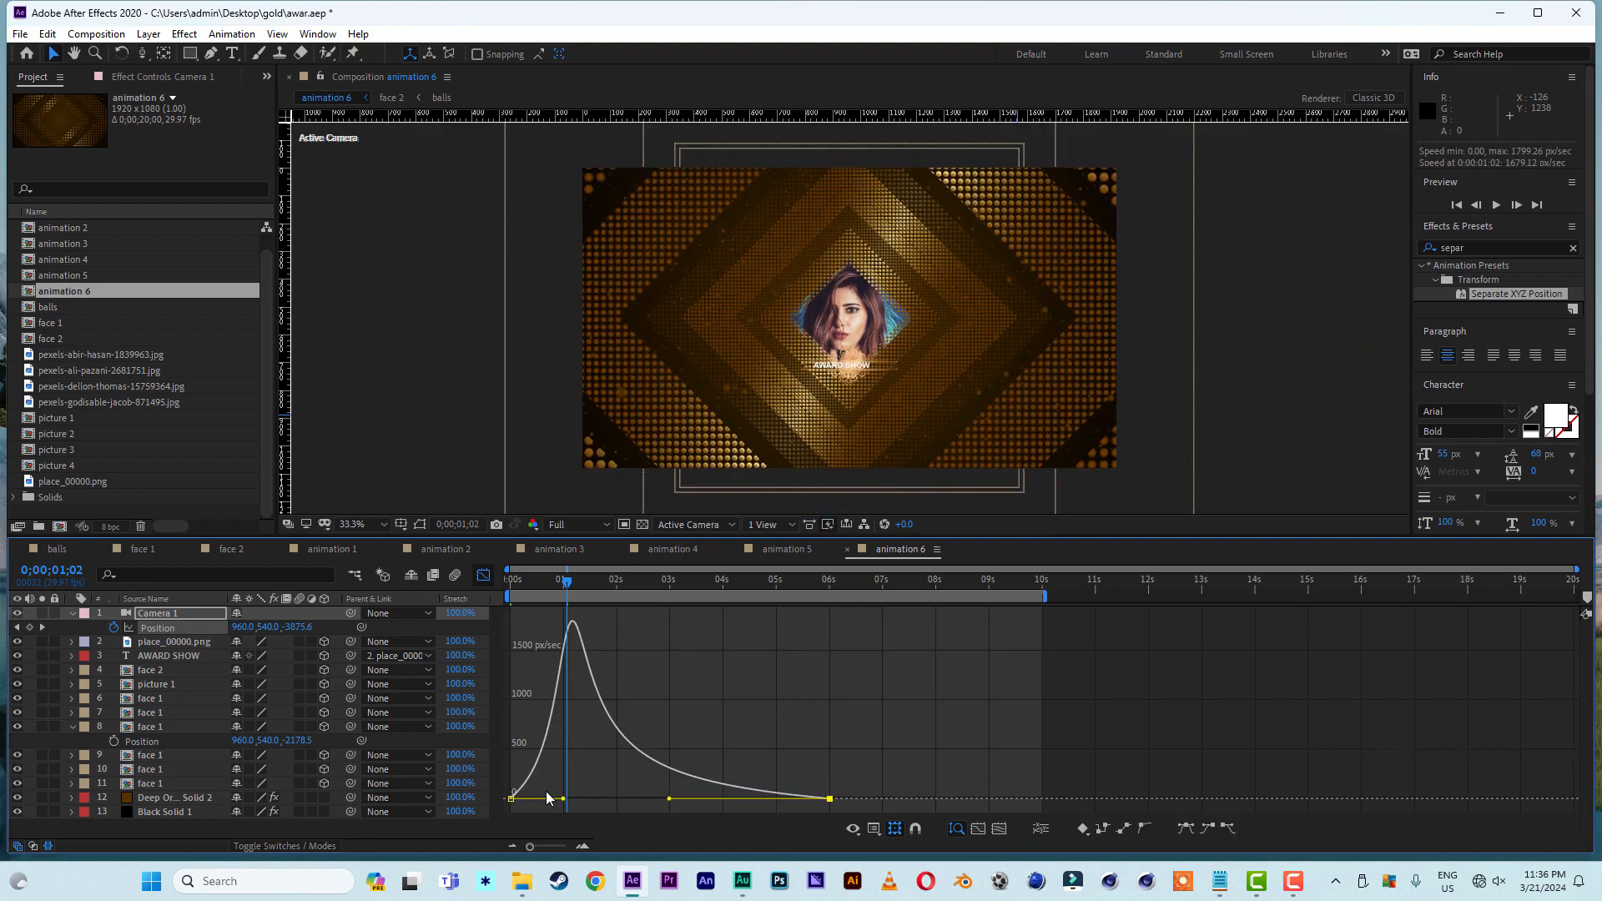
drag(565, 800, 540, 799)
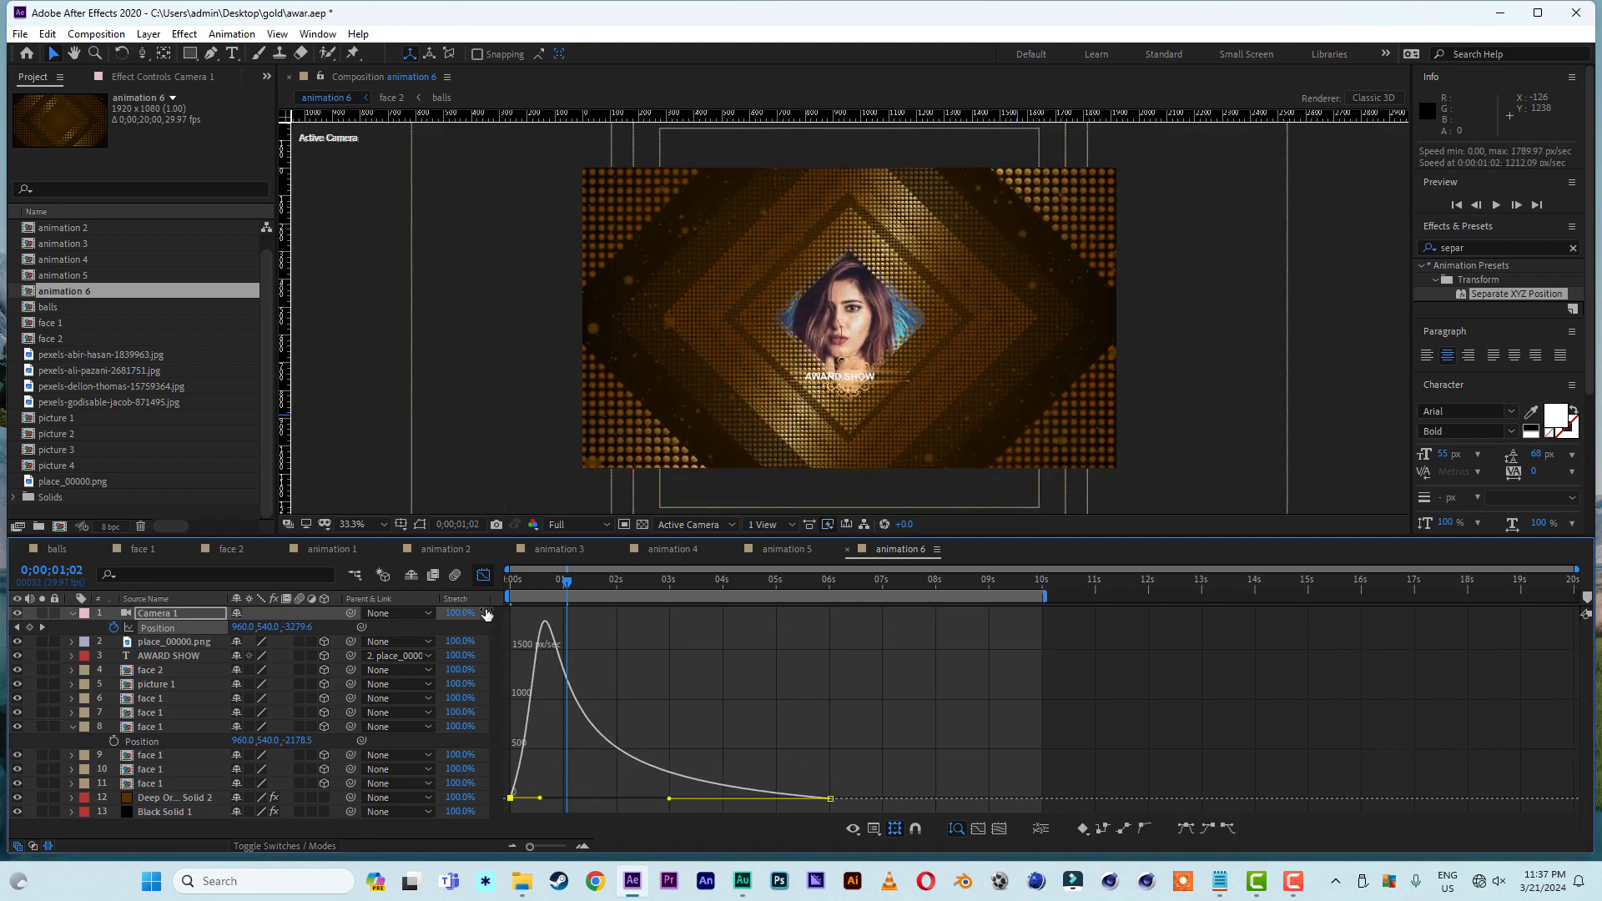
click(483, 576)
key(Home)
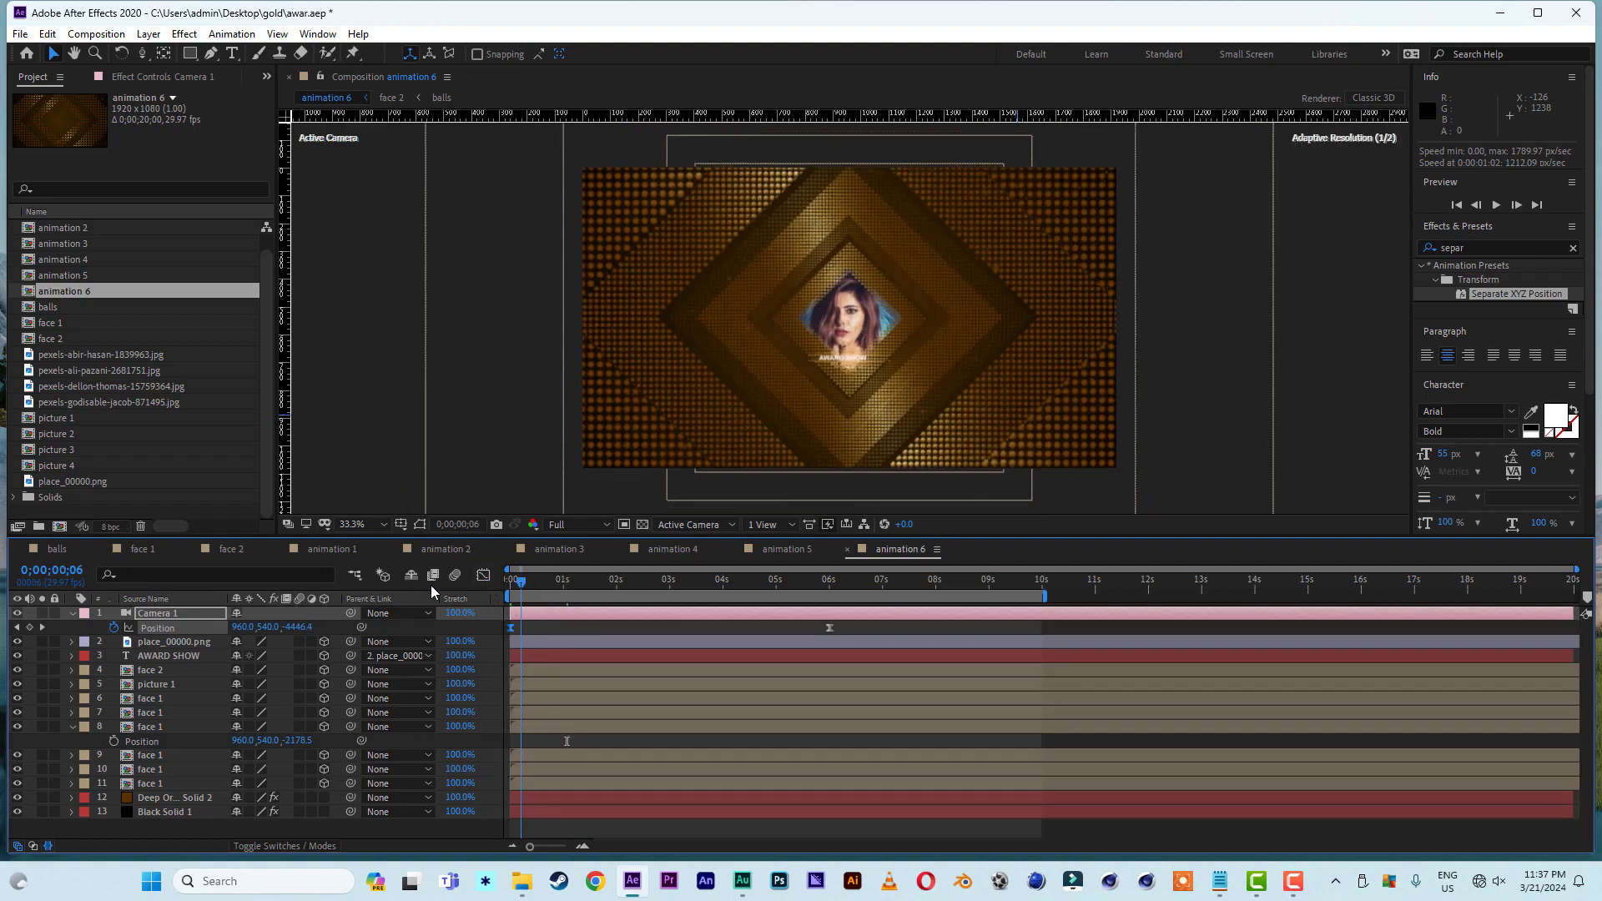
key(space)
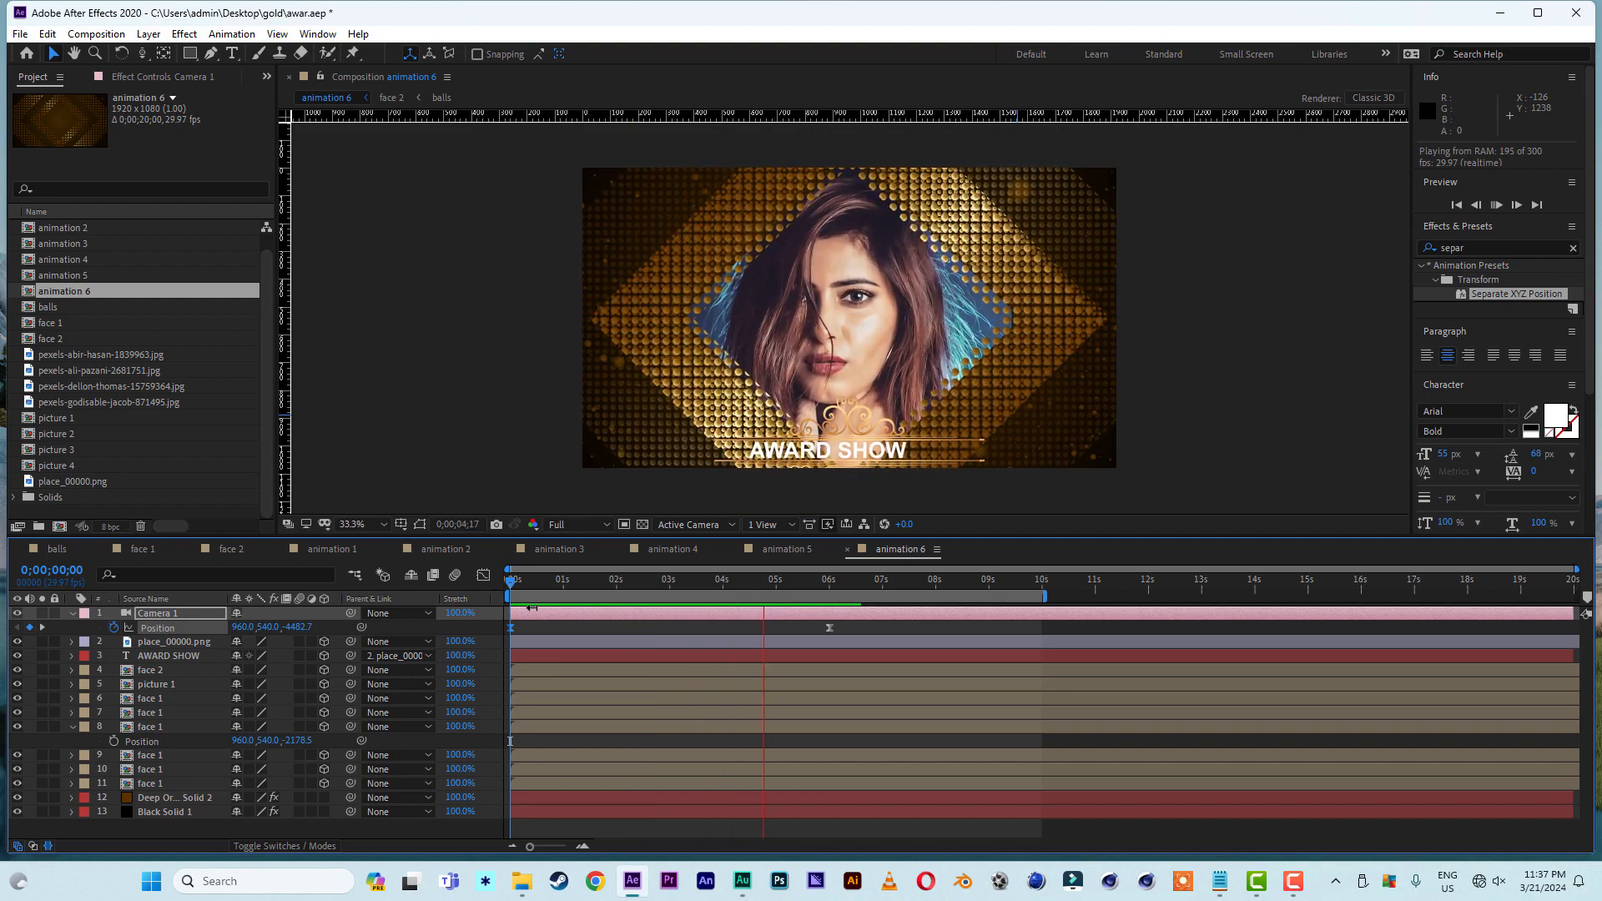
key(space)
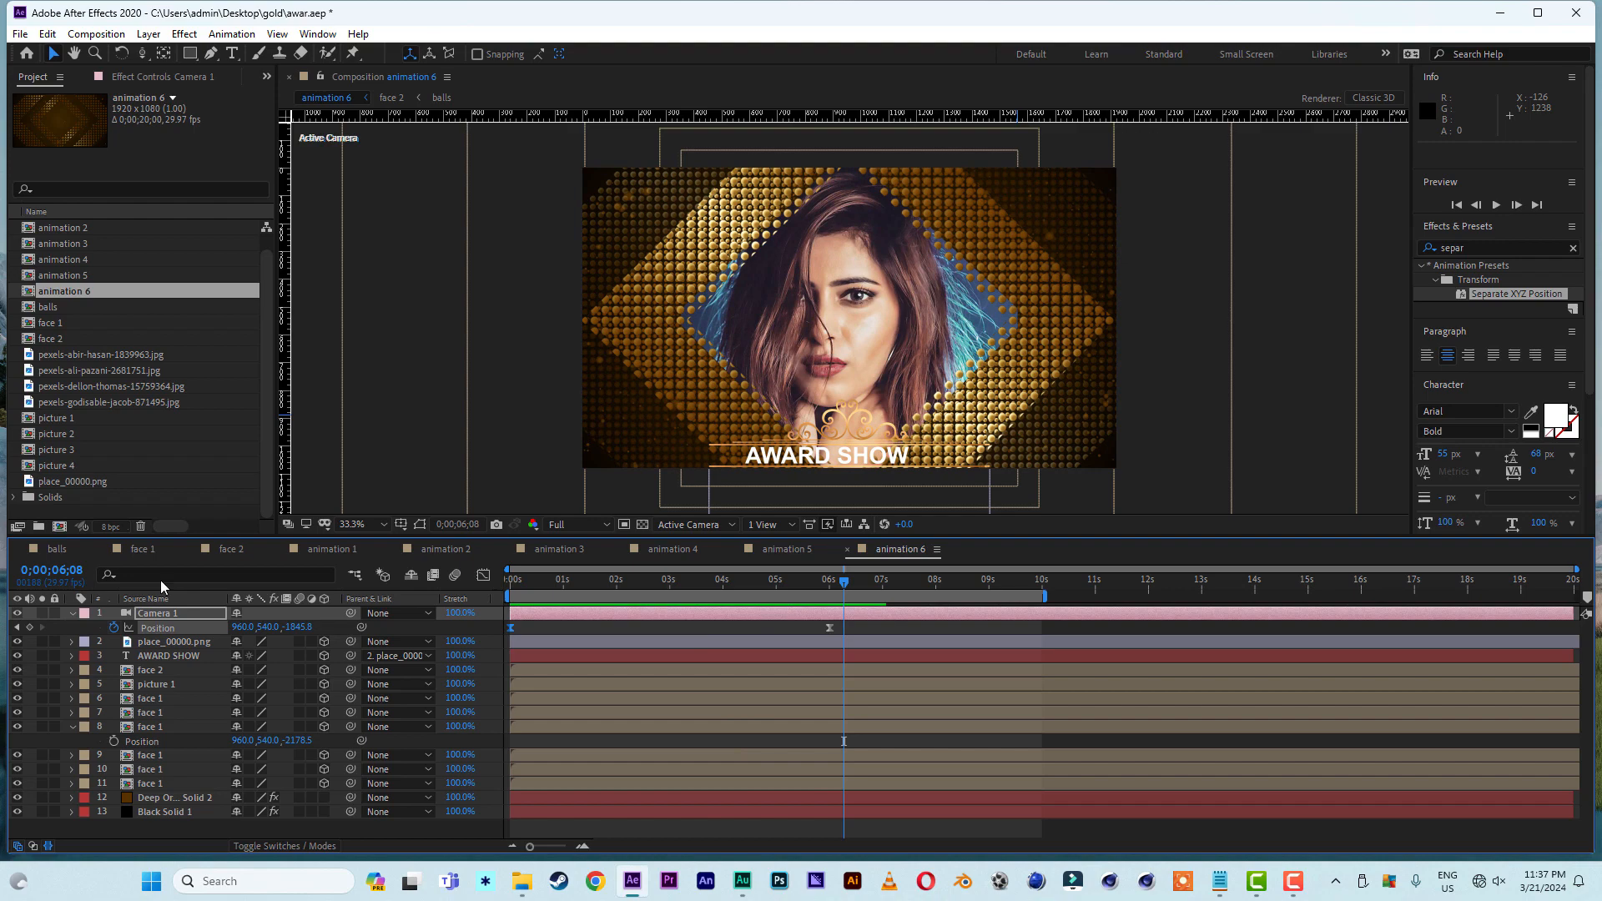
- Create a 20-second 1920 x 1080 composition named final and place animation 1 in it, shifted 26 frames earlier and trimmed to end at 0;00;03;01
click(59, 529)
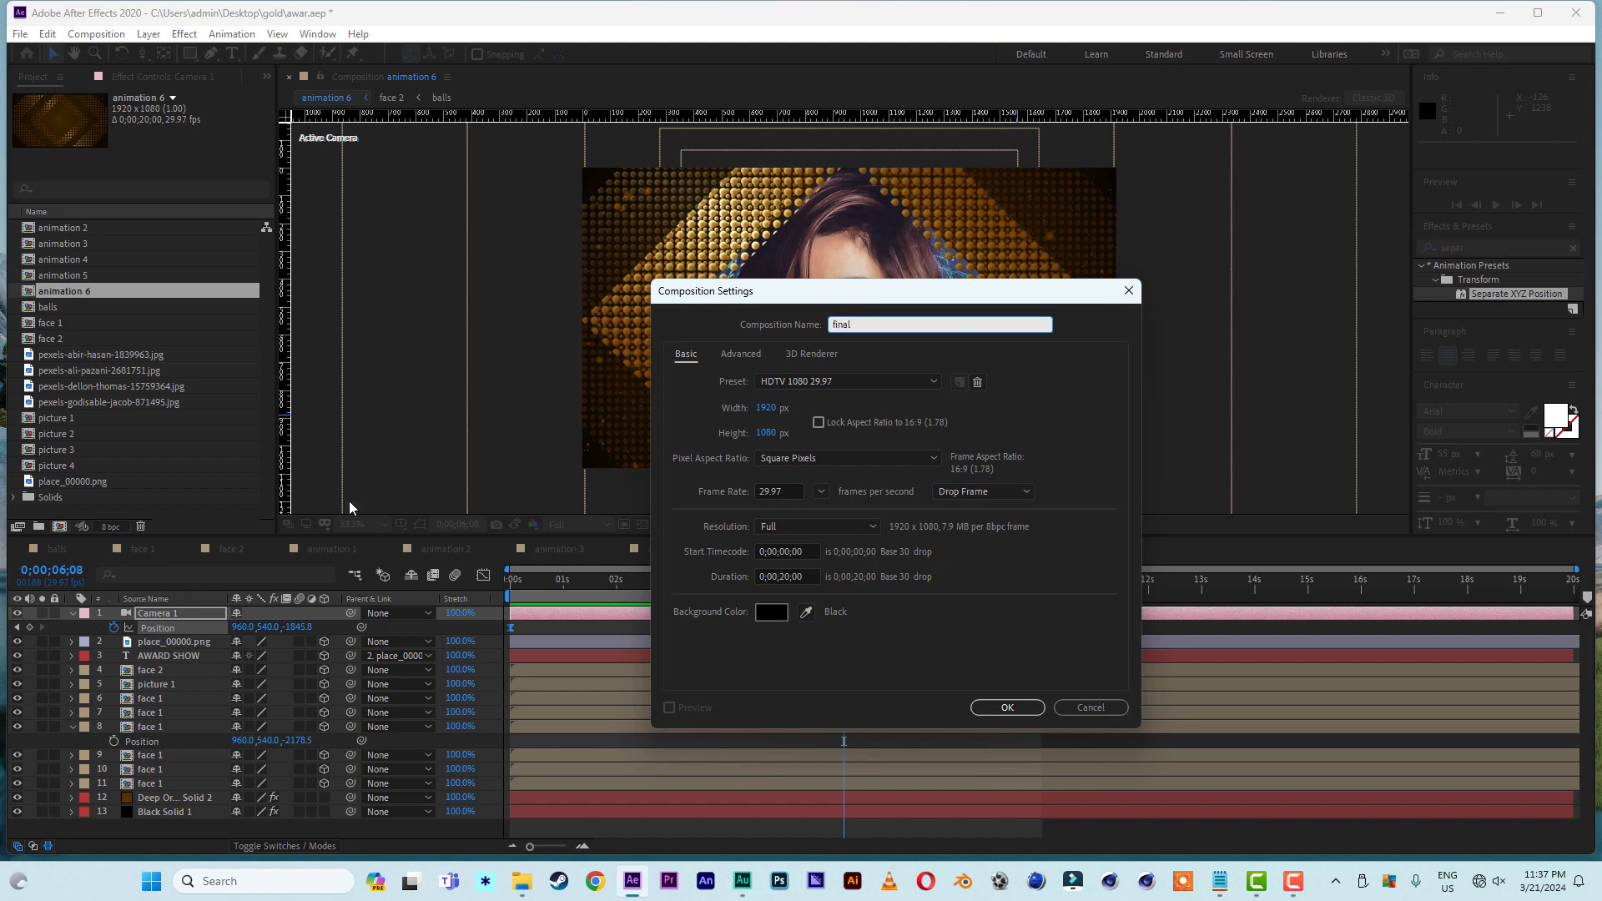
click(1004, 707)
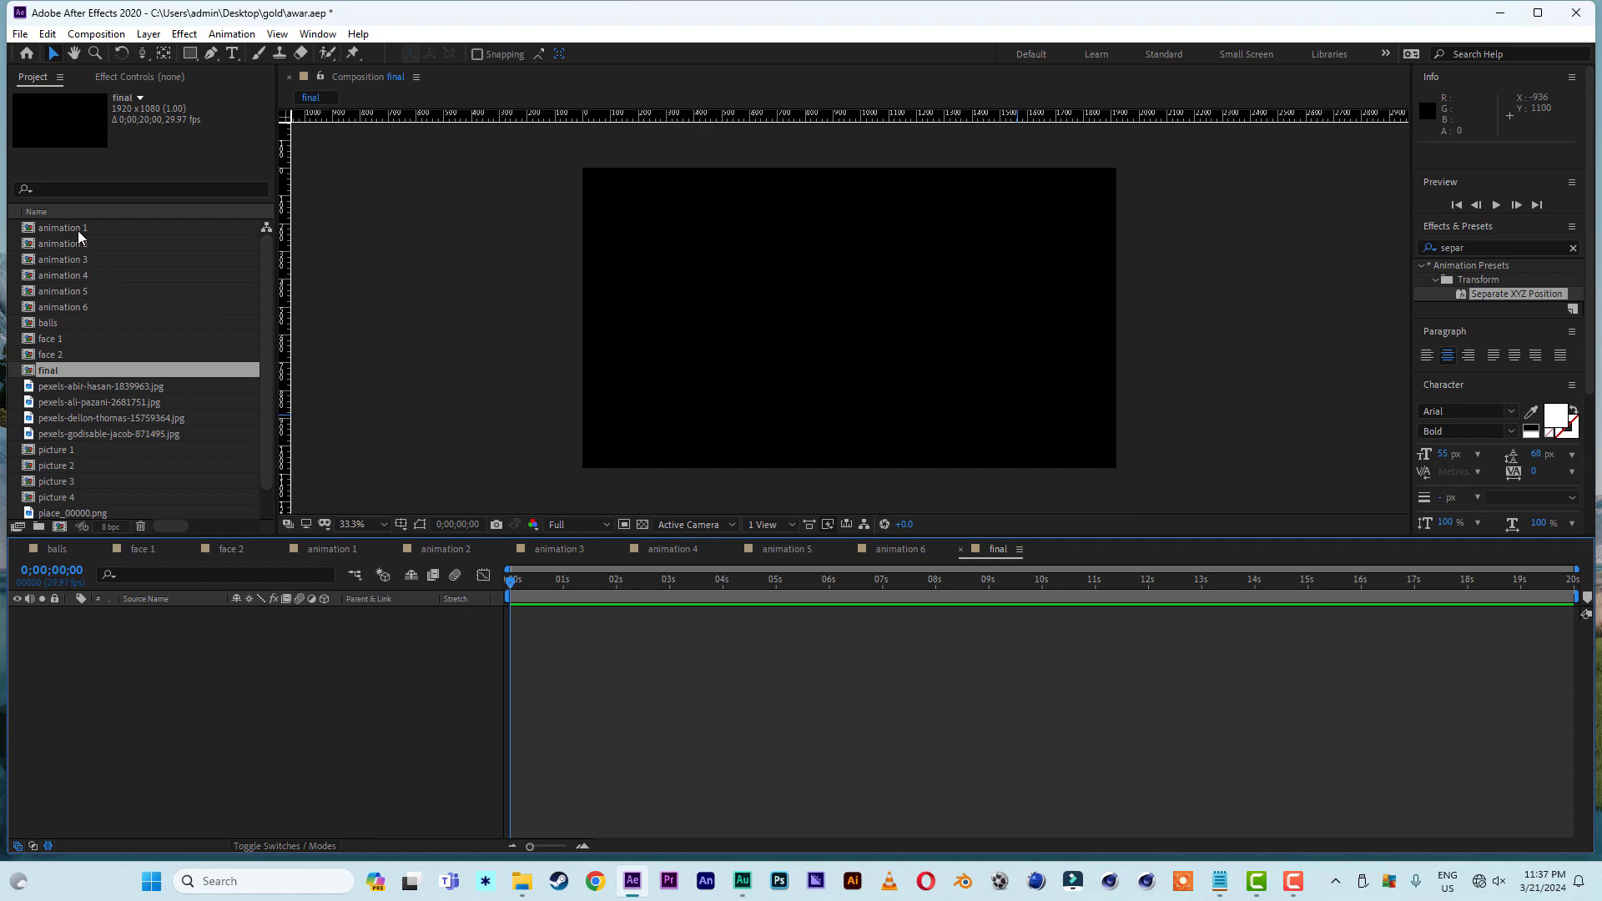
drag(78, 231, 184, 789)
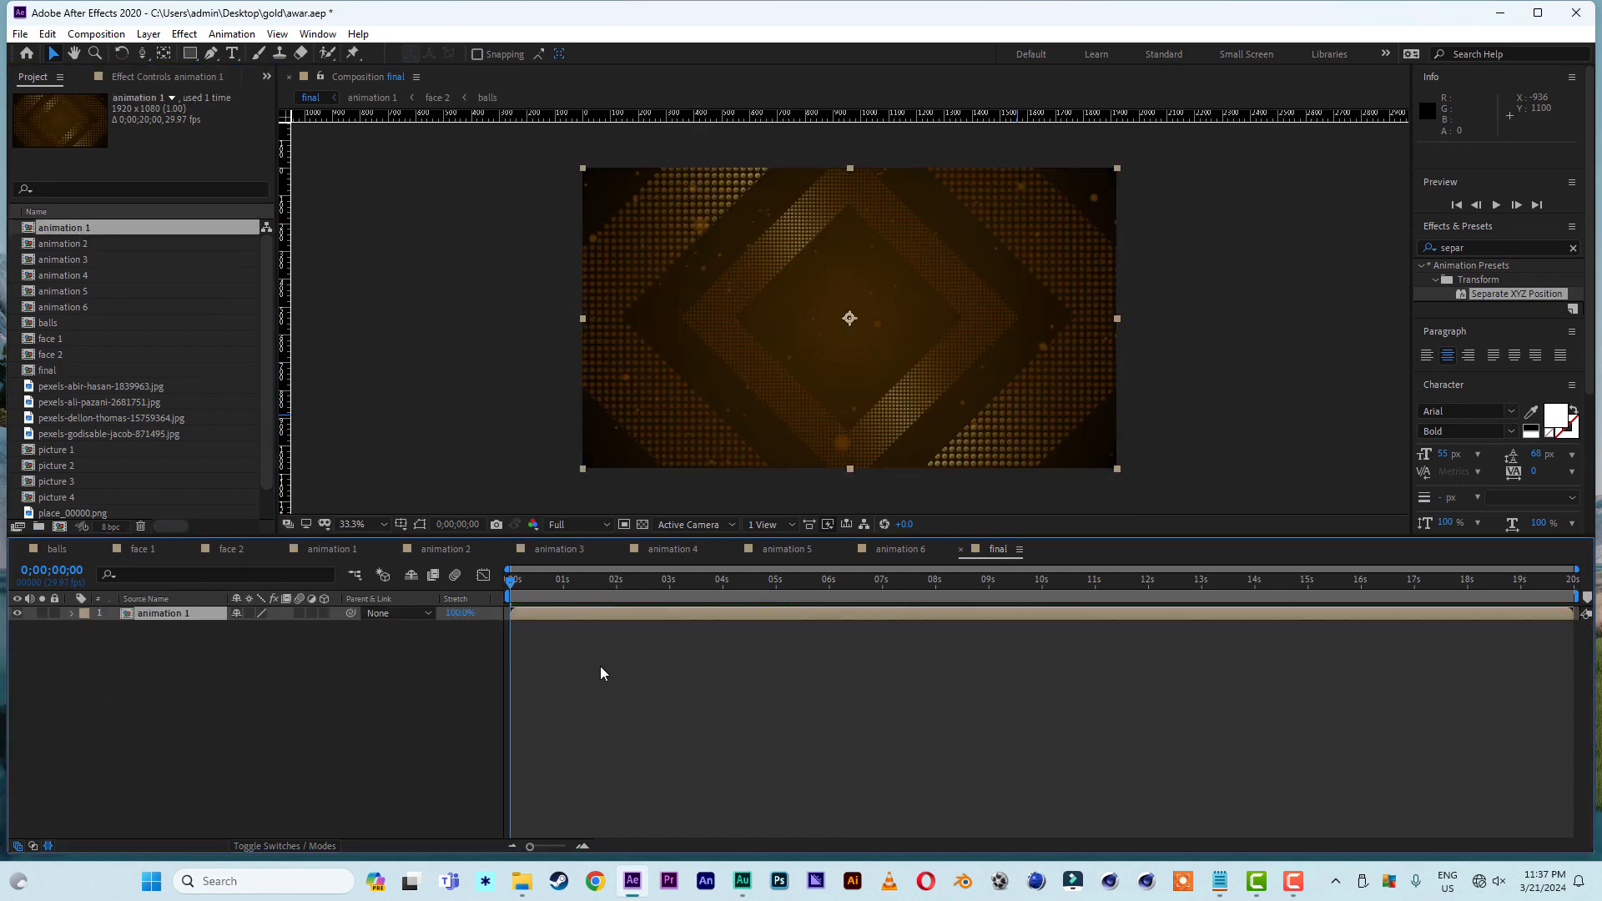
drag(557, 614, 670, 590)
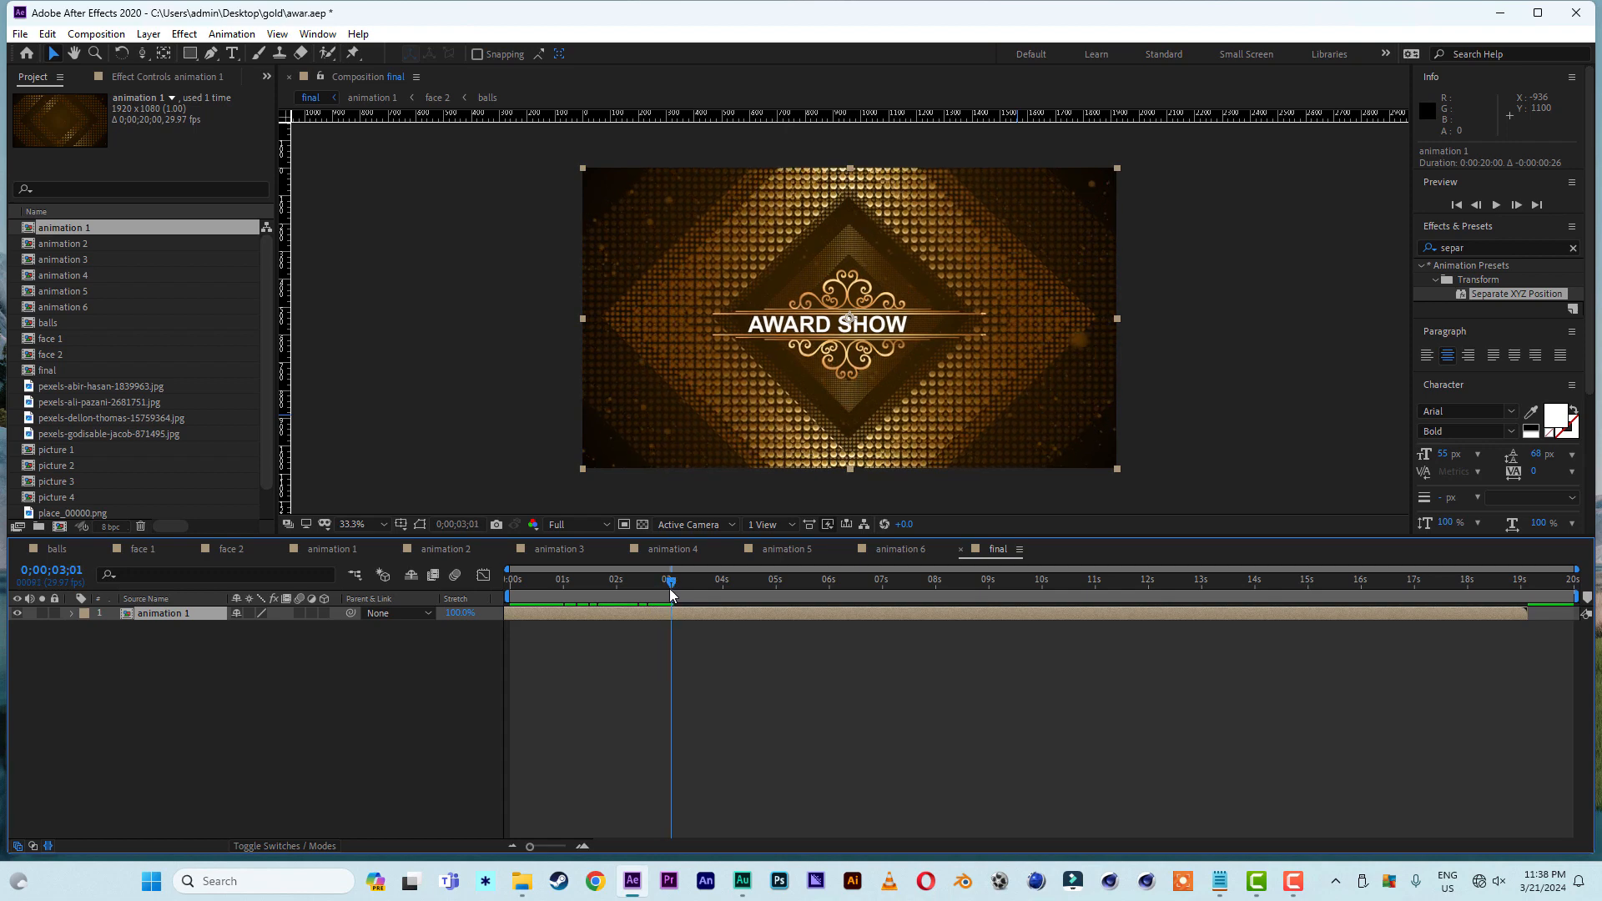
drag(1528, 616, 674, 649)
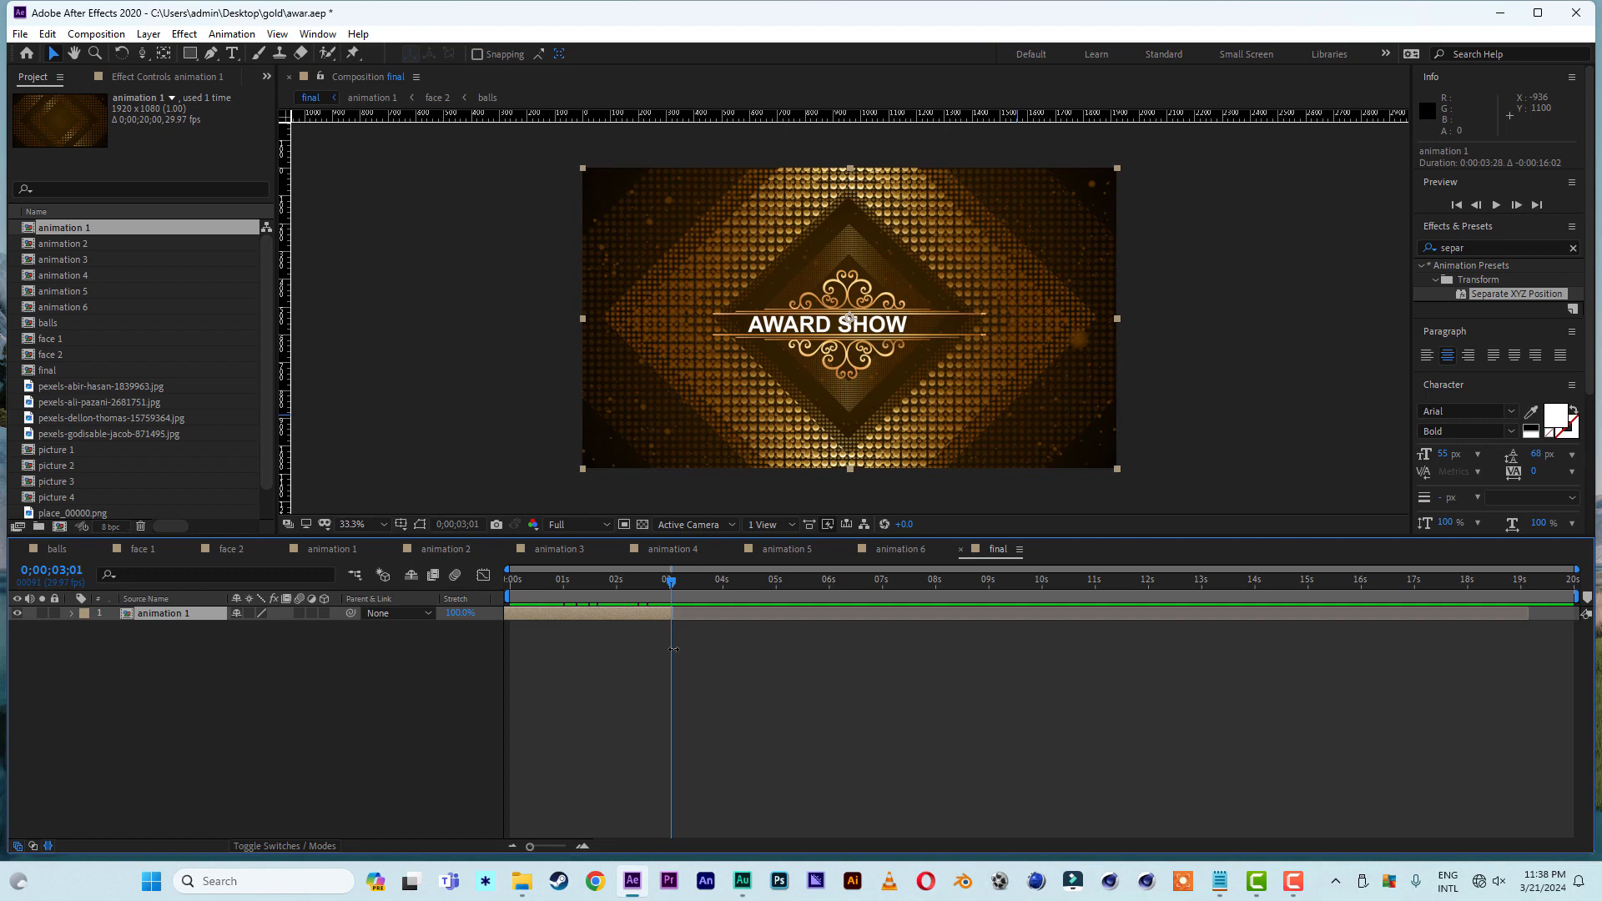
- Add animation 3 above animation 1 in final, positioned and trimmed to run from 0;00;03;01 to about 0;00;07;29
click(83, 259)
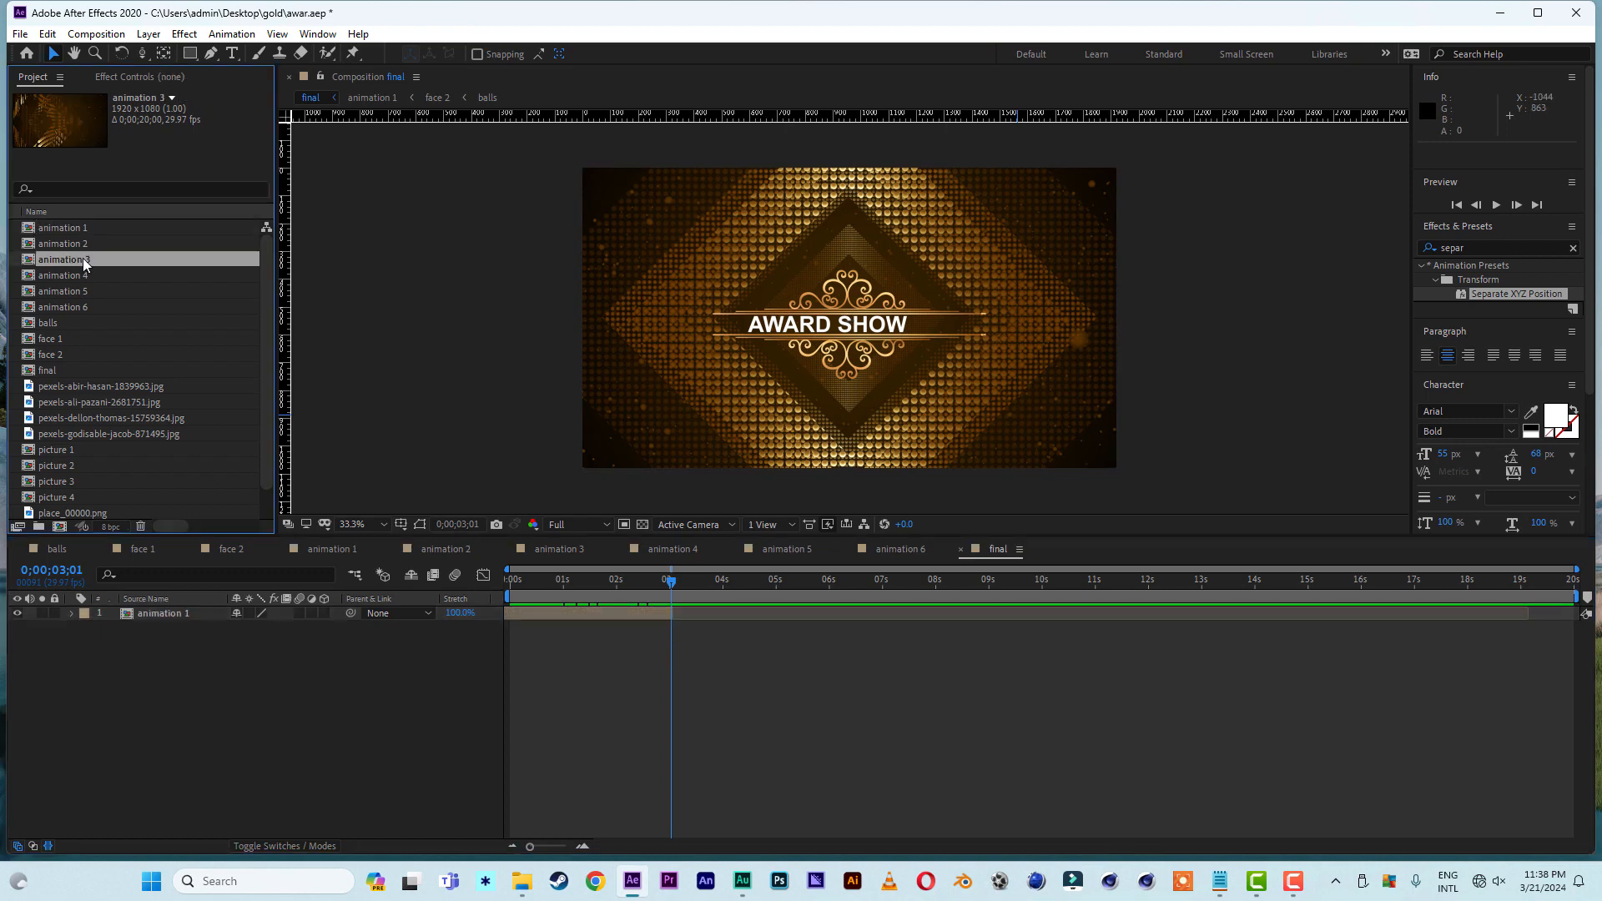
drag(84, 263, 188, 614)
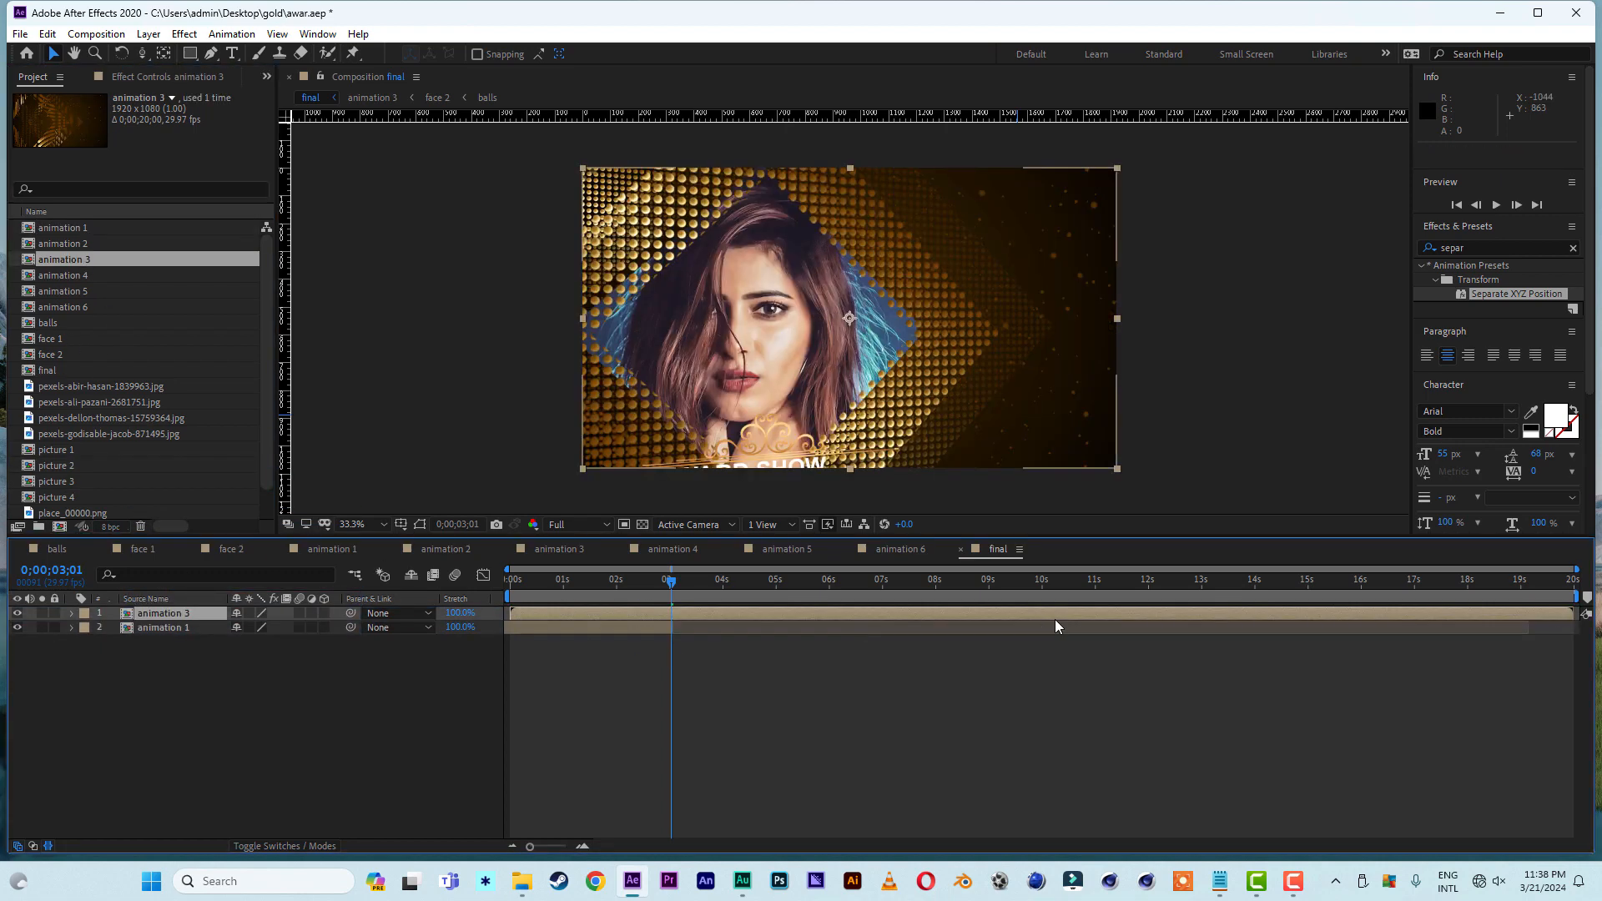
drag(1005, 614, 1136, 613)
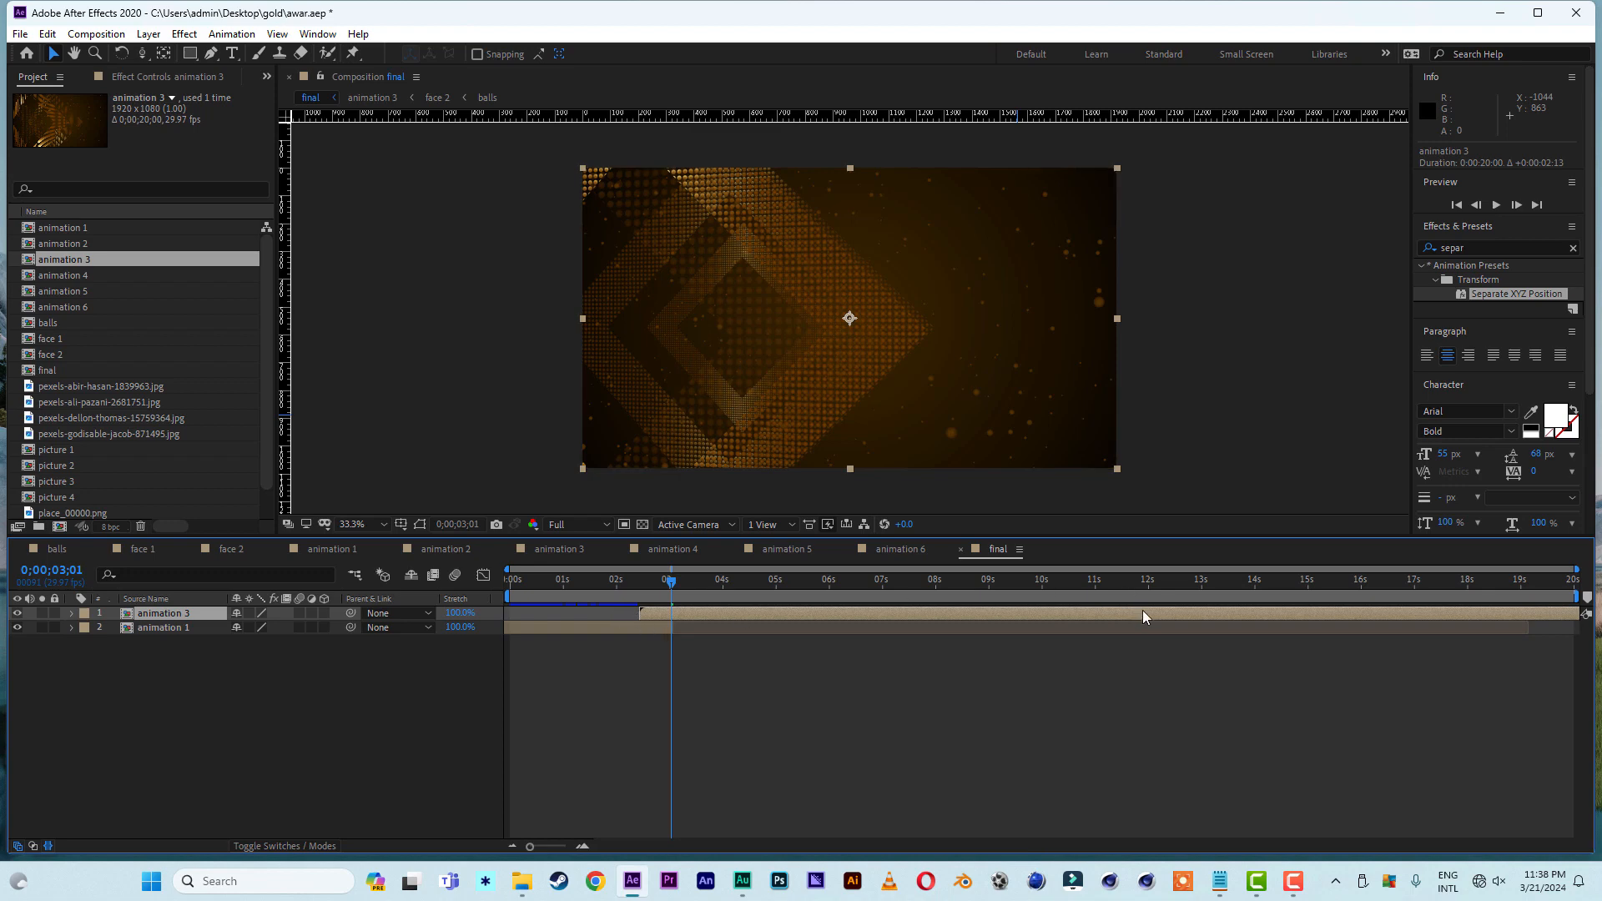
drag(1143, 609, 910, 614)
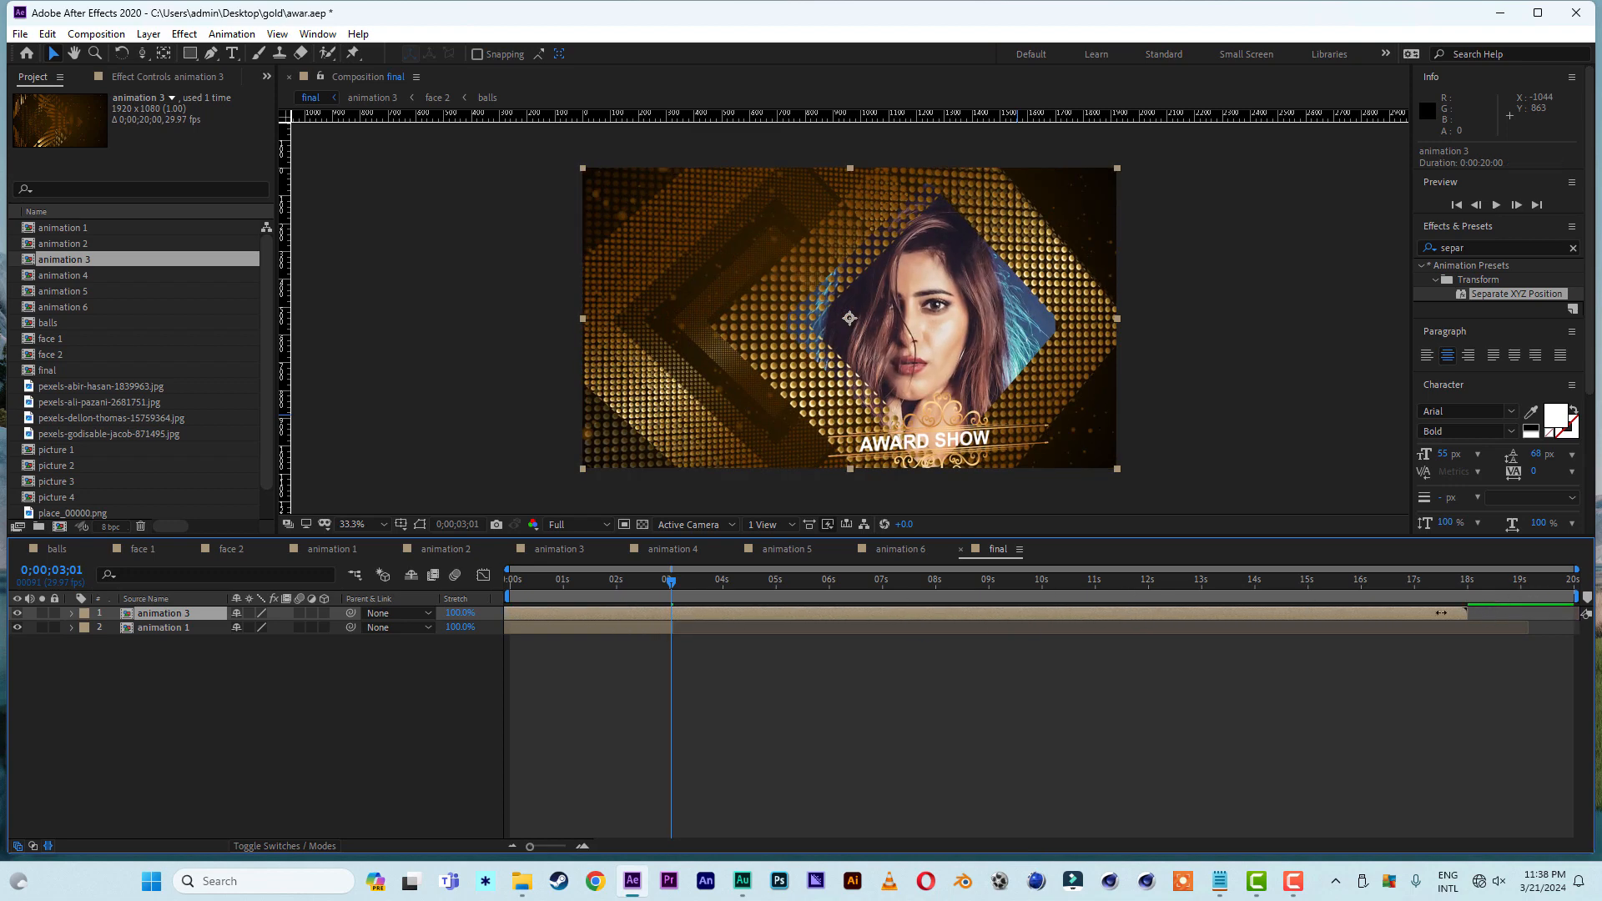
drag(1441, 613, 749, 613)
drag(651, 618, 848, 621)
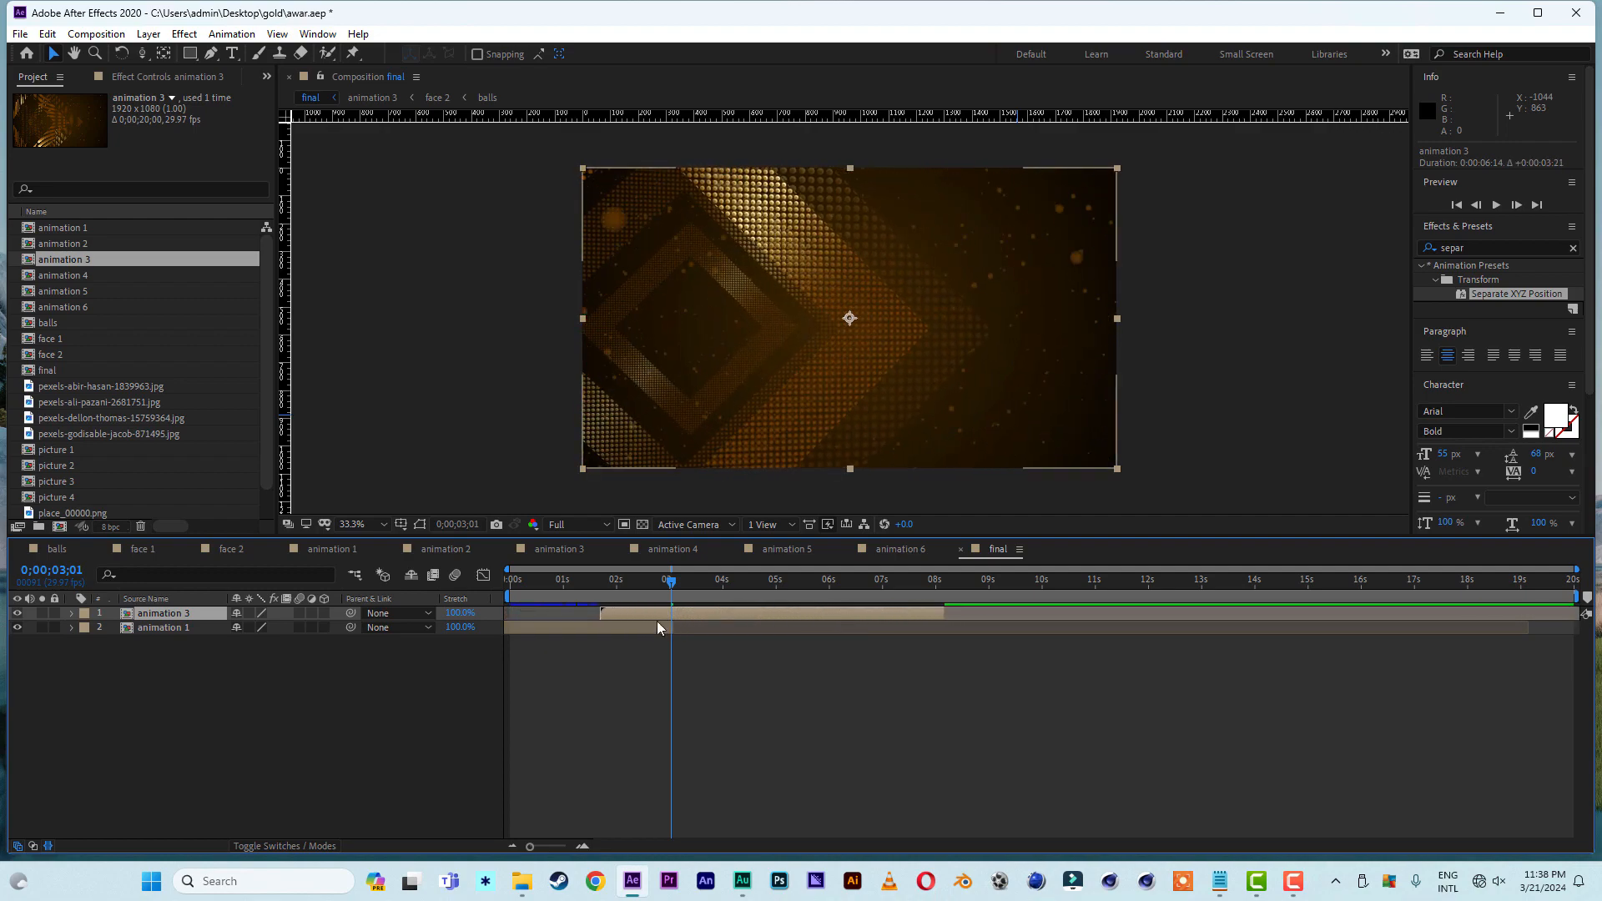
drag(602, 618, 905, 614)
- In animation 3, move the place_00000.png plate beside the picture to about X 277.2, Y 567, and return to the final composition
double_click(905, 613)
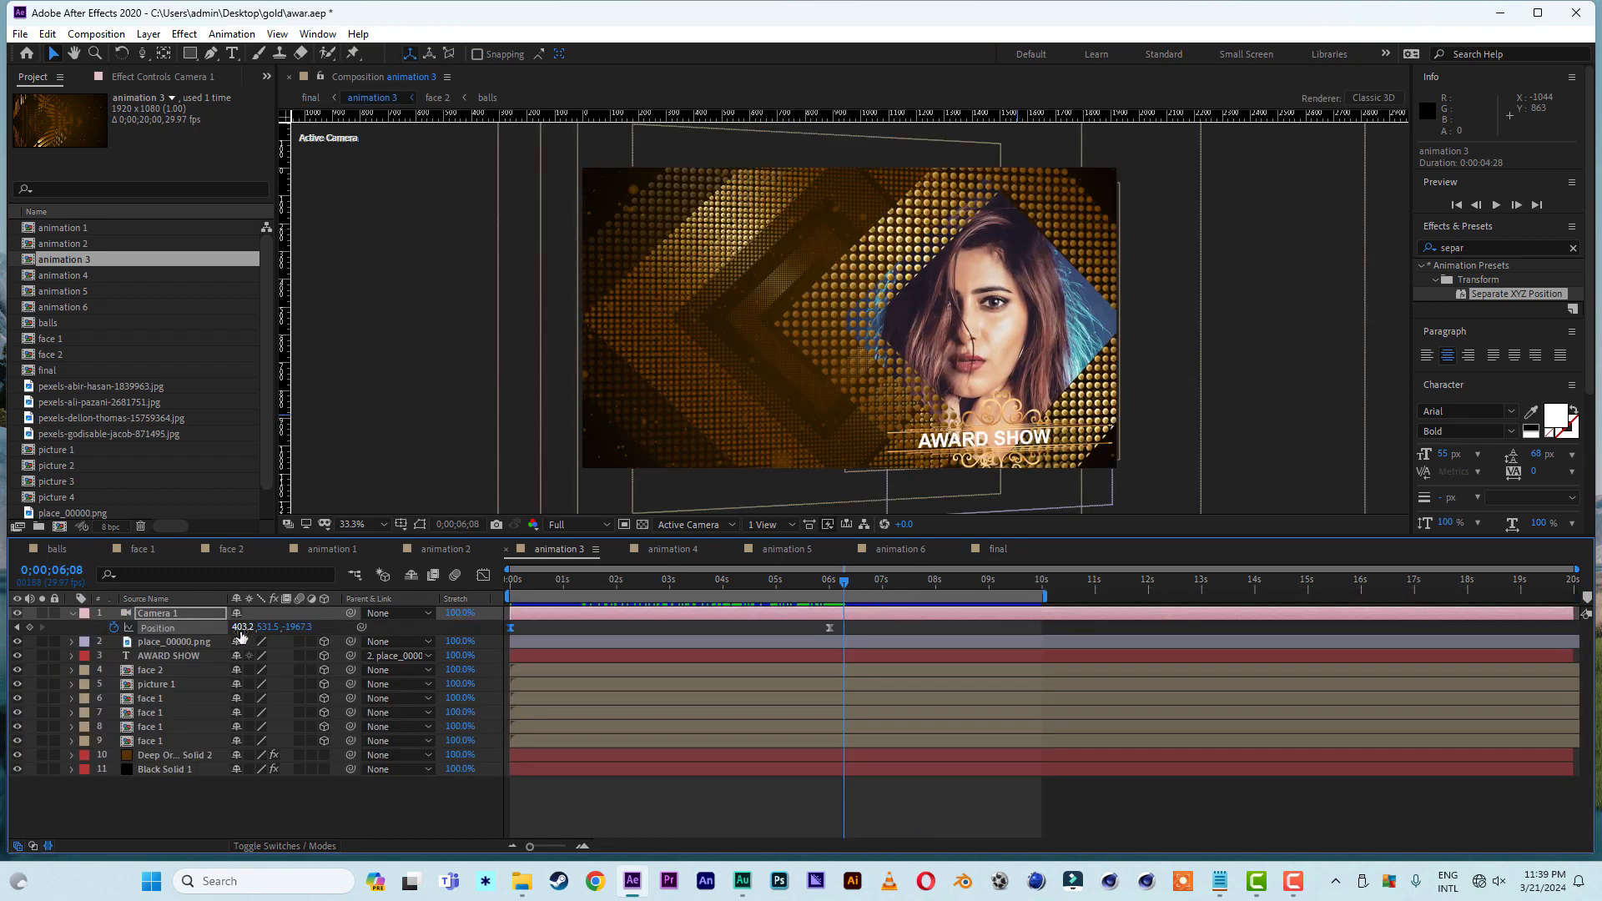
click(188, 641)
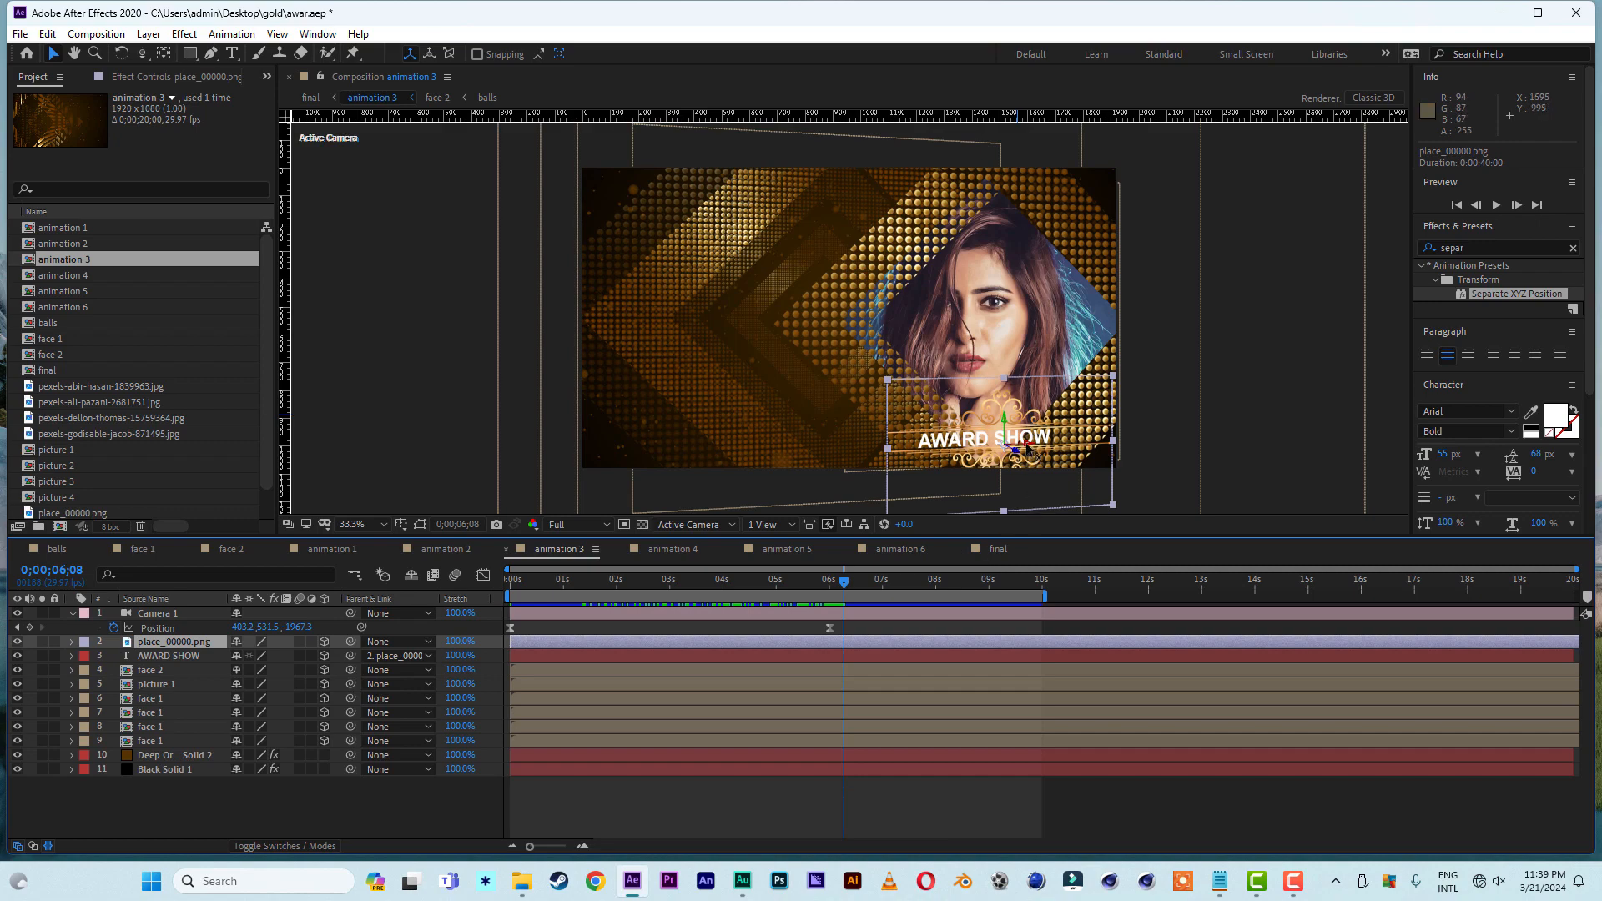
drag(1028, 450, 810, 467)
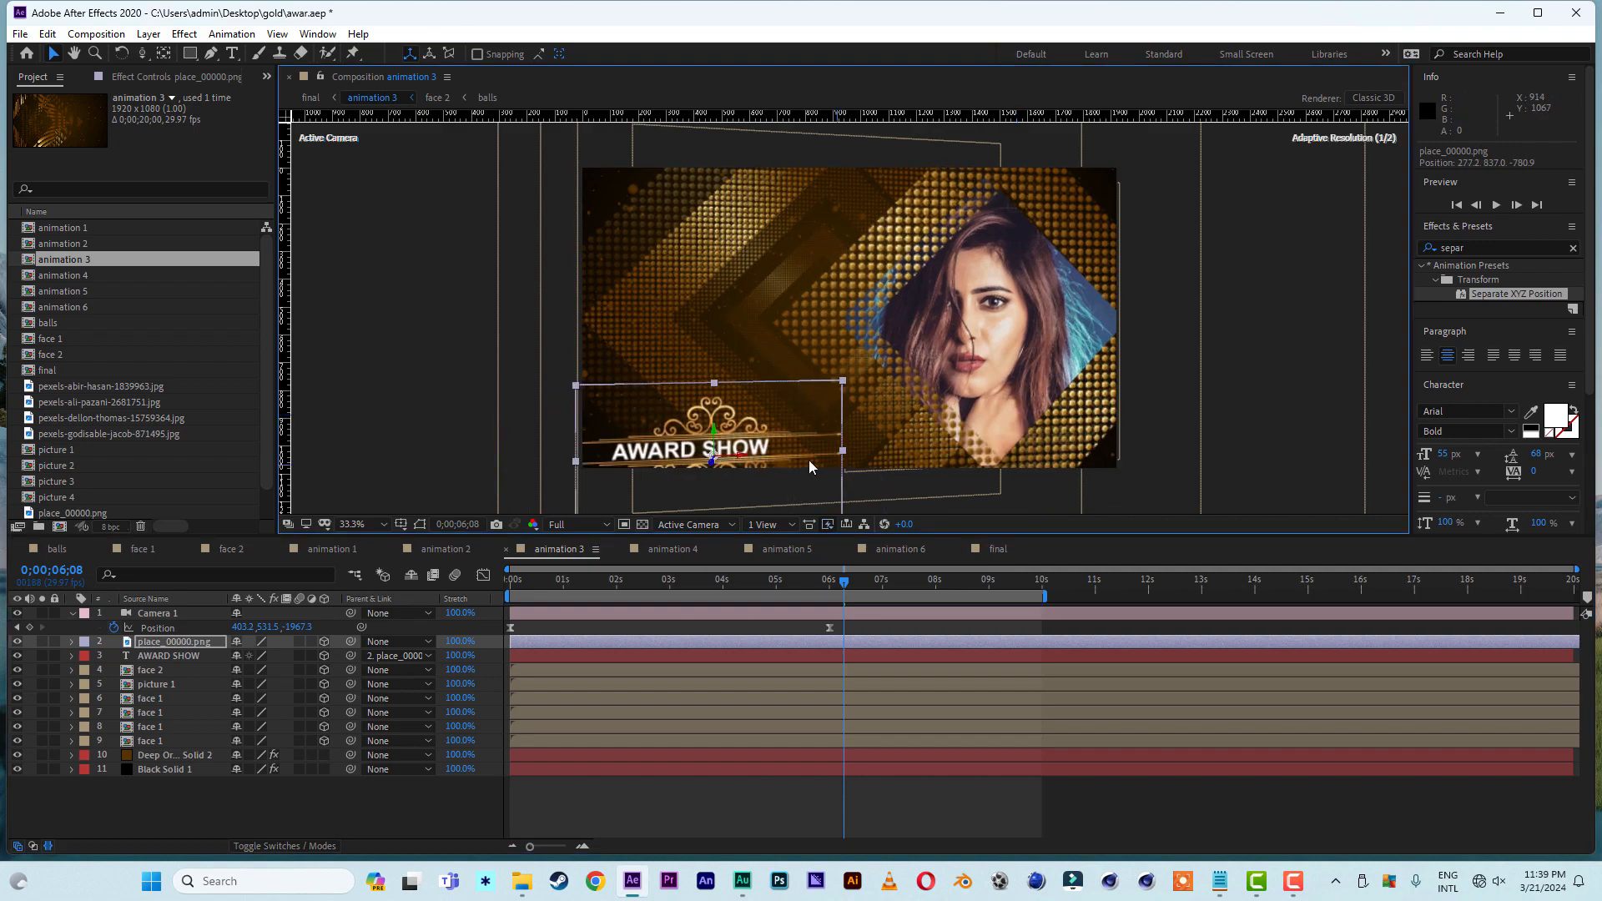
drag(716, 435, 734, 363)
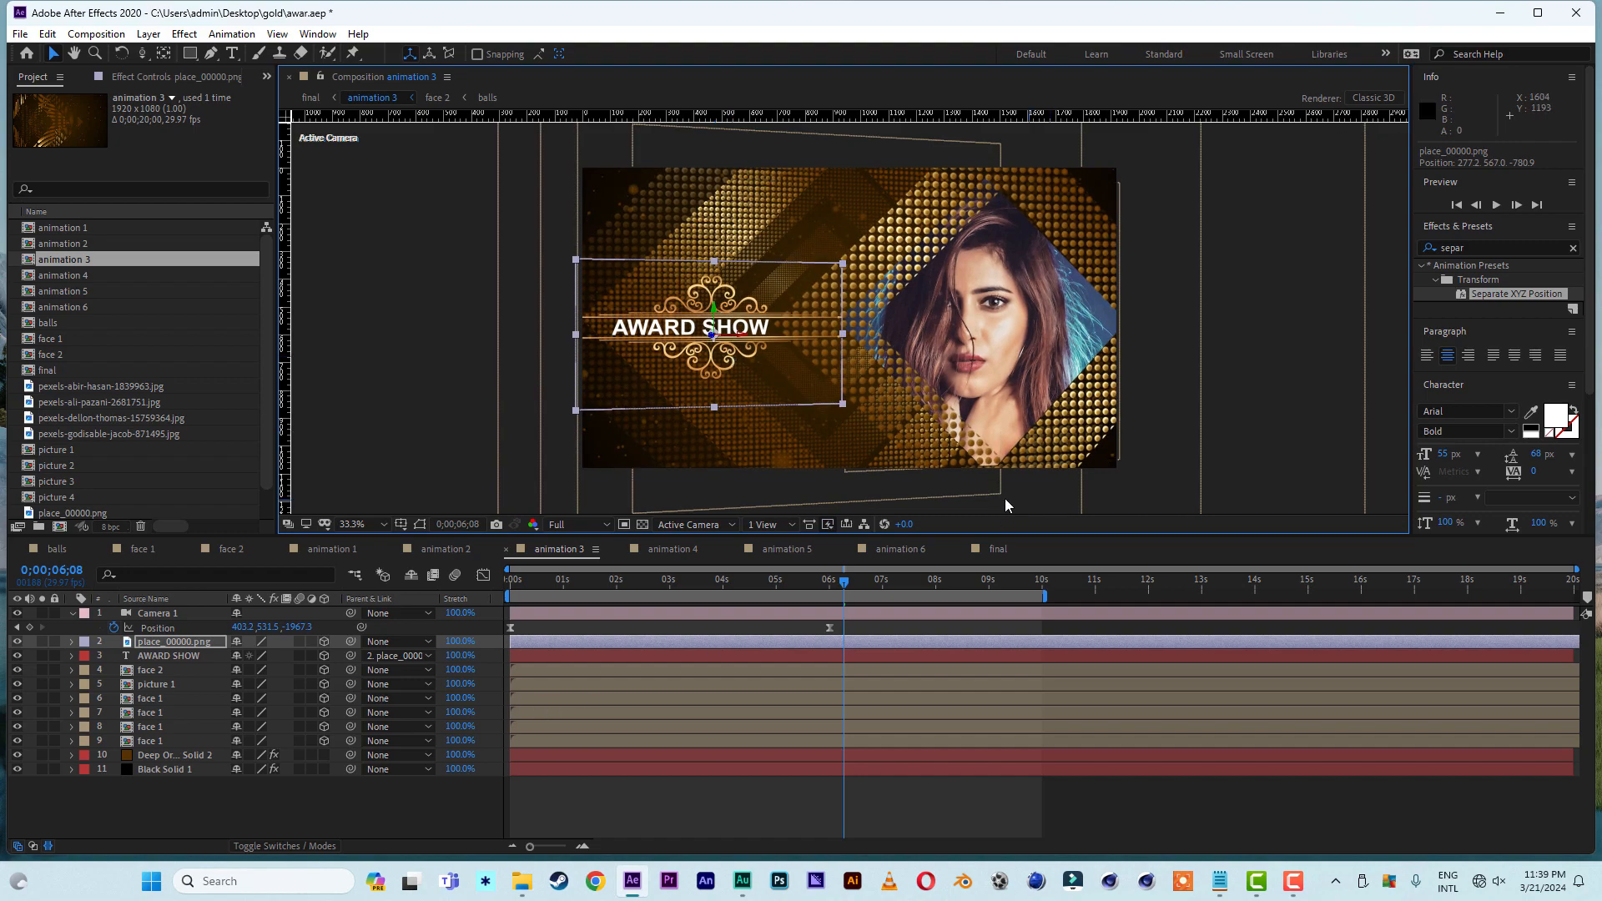
click(997, 548)
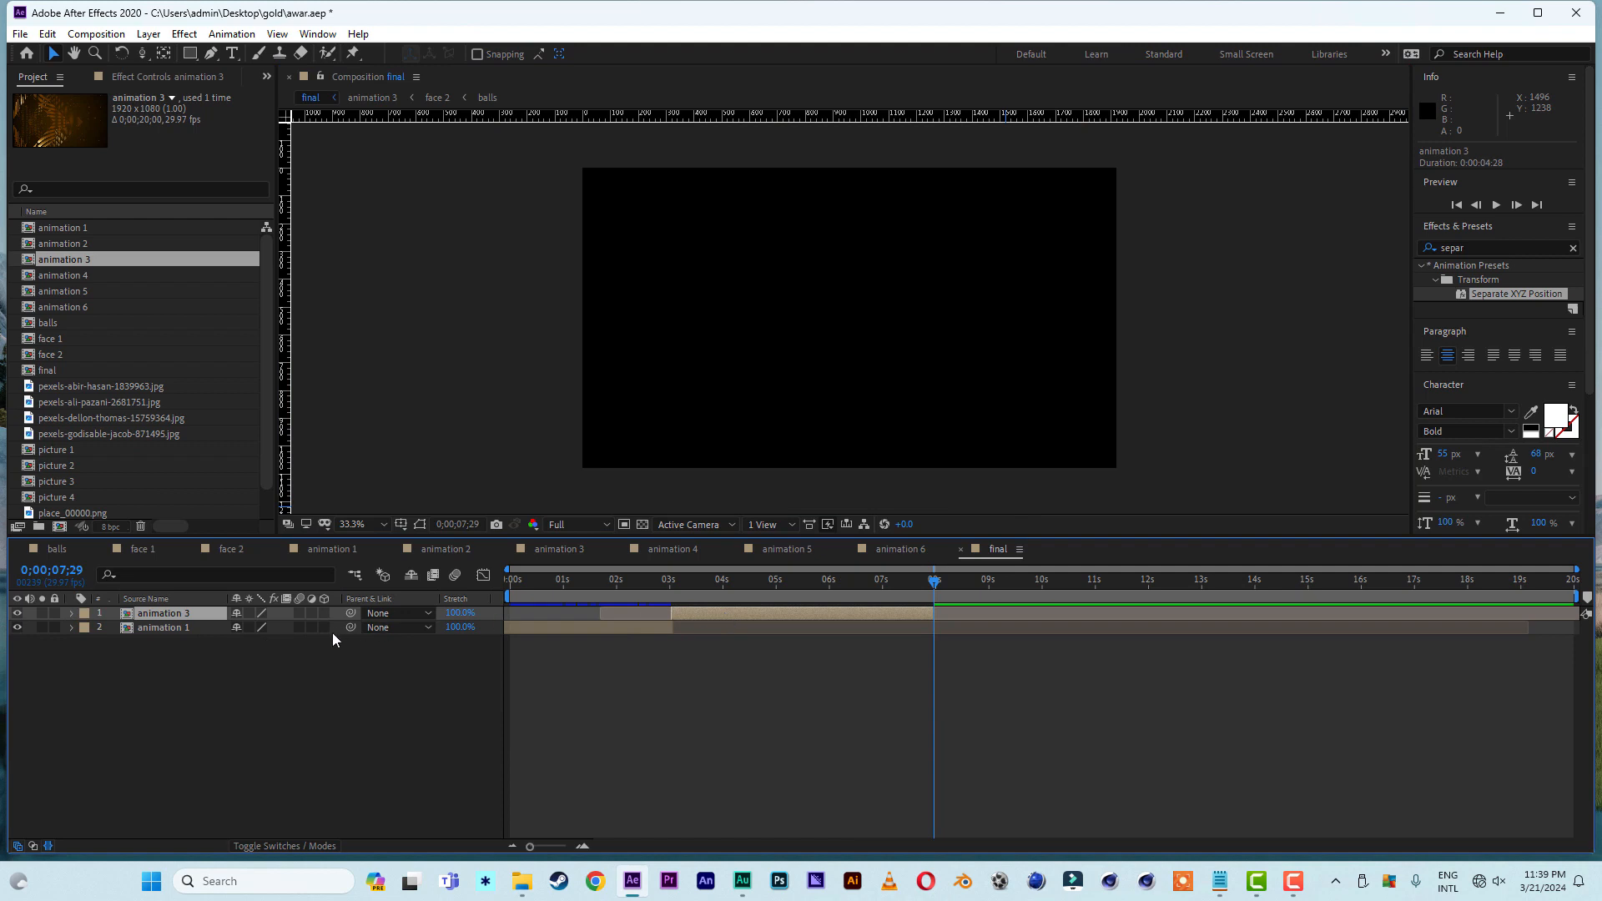
- Duplicate the animation 3 layer, replace the copy with animation 6, and fit it from 0;00;07;29 to 0;00;12;06
key(ctrl+d)
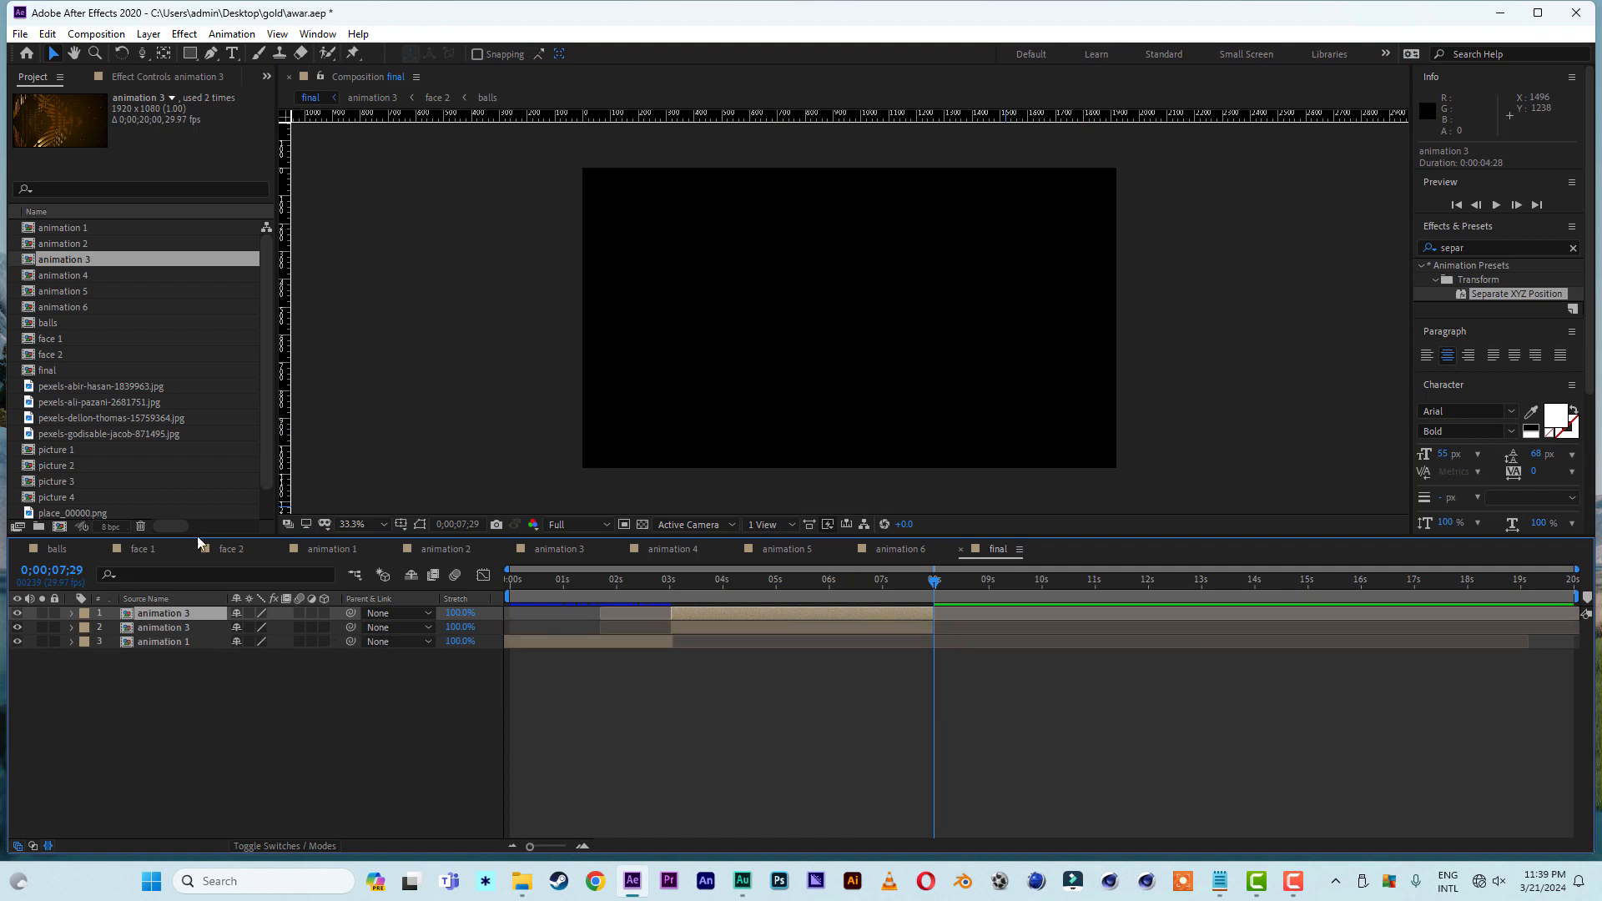
click(71, 275)
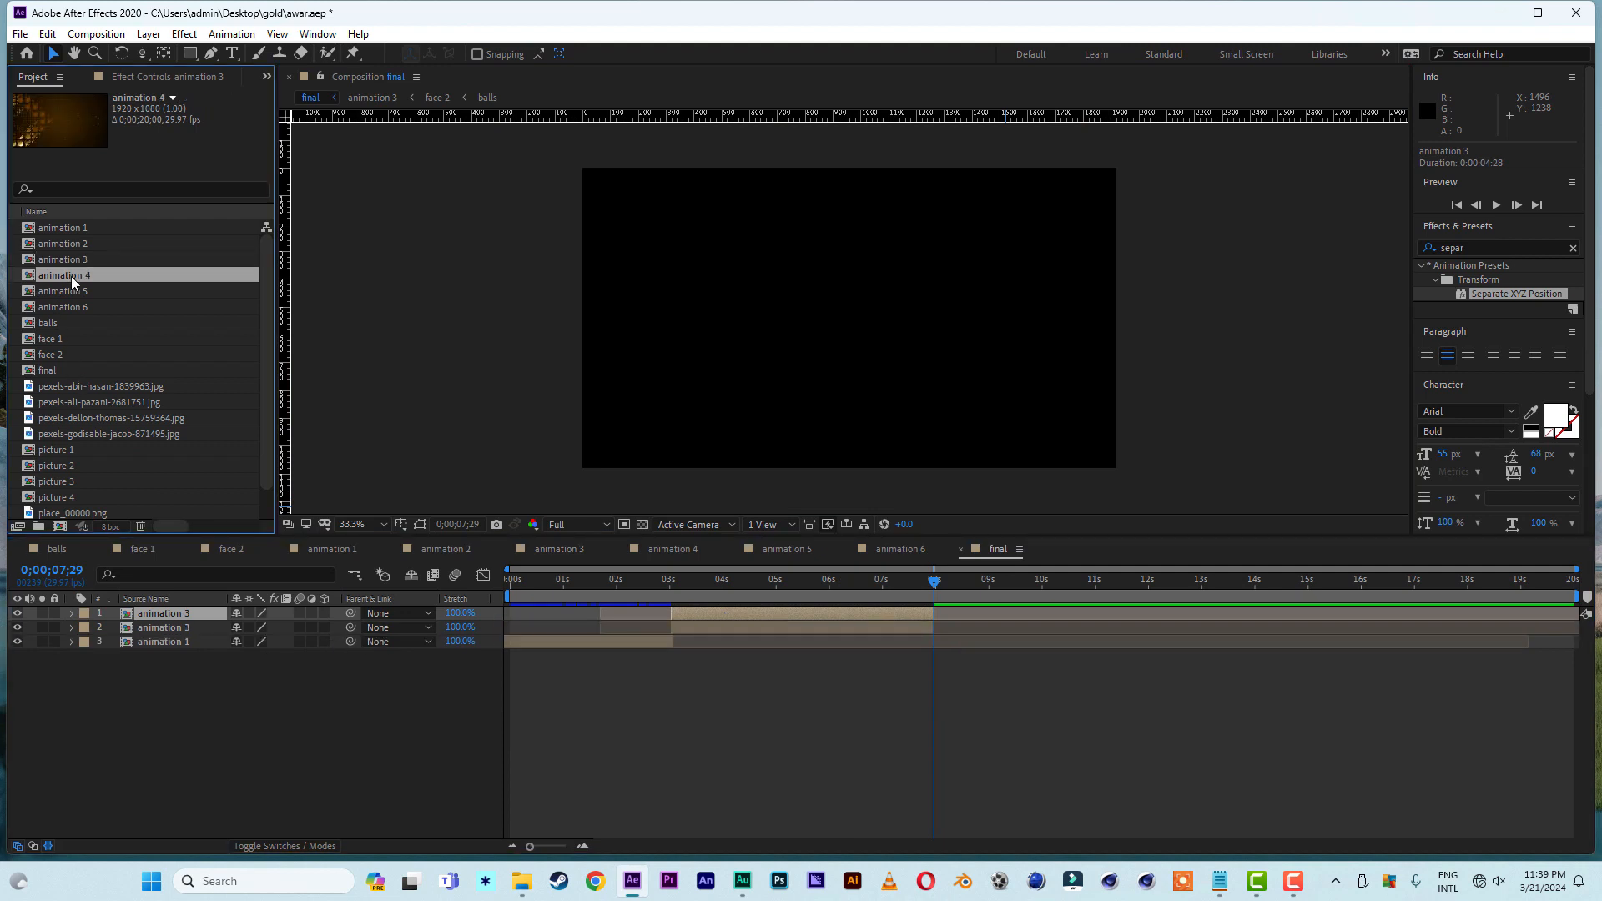
click(73, 306)
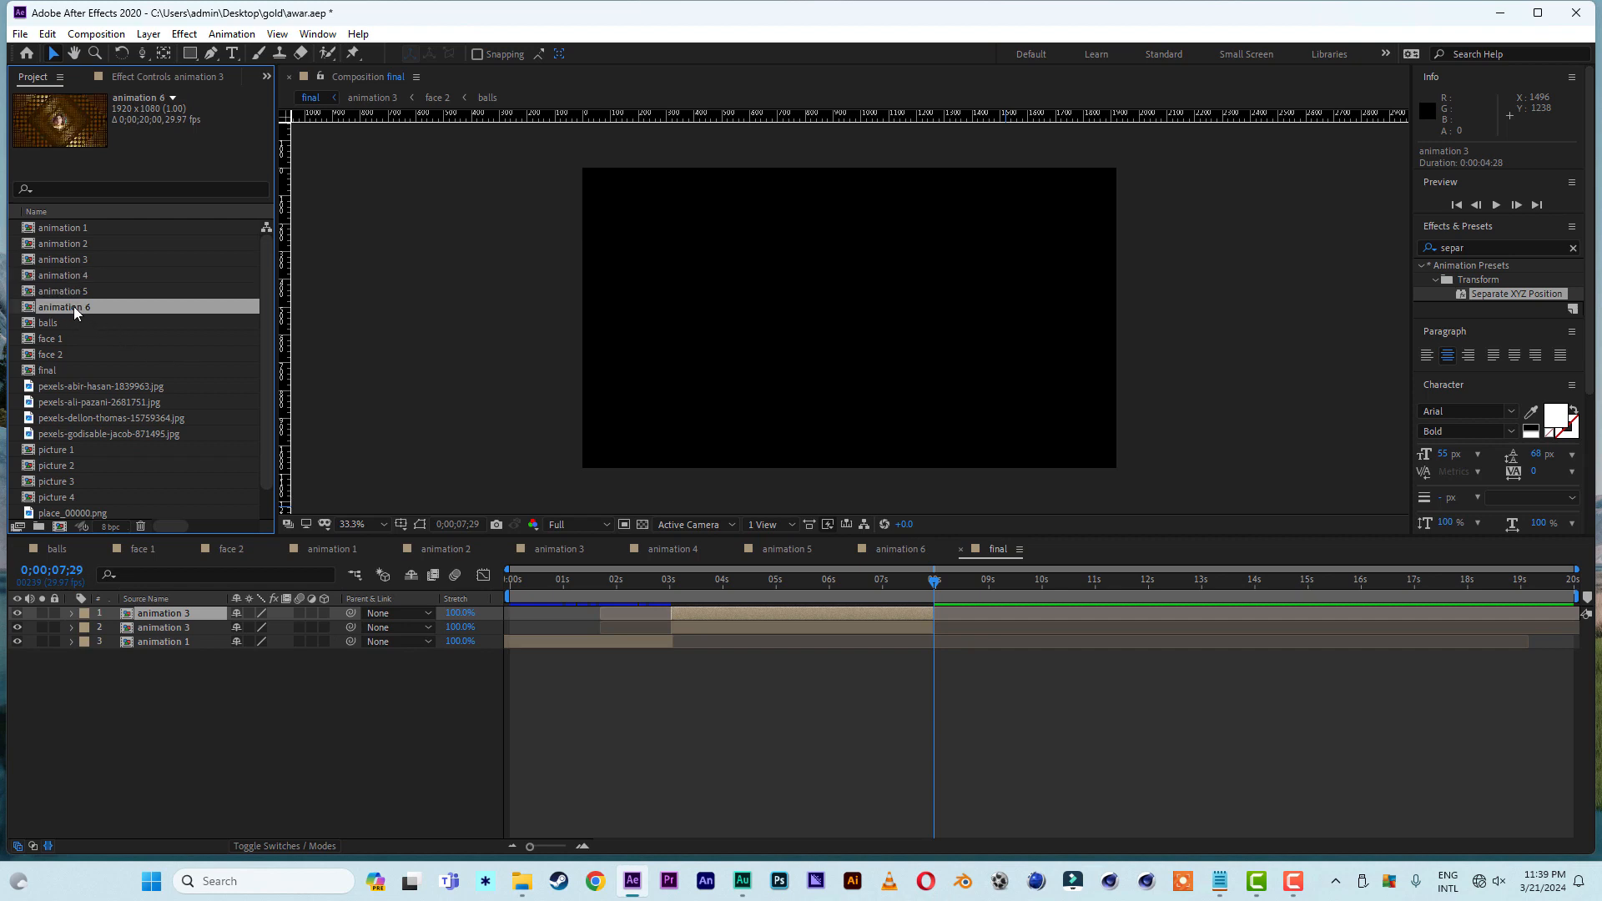
drag(73, 307, 182, 619)
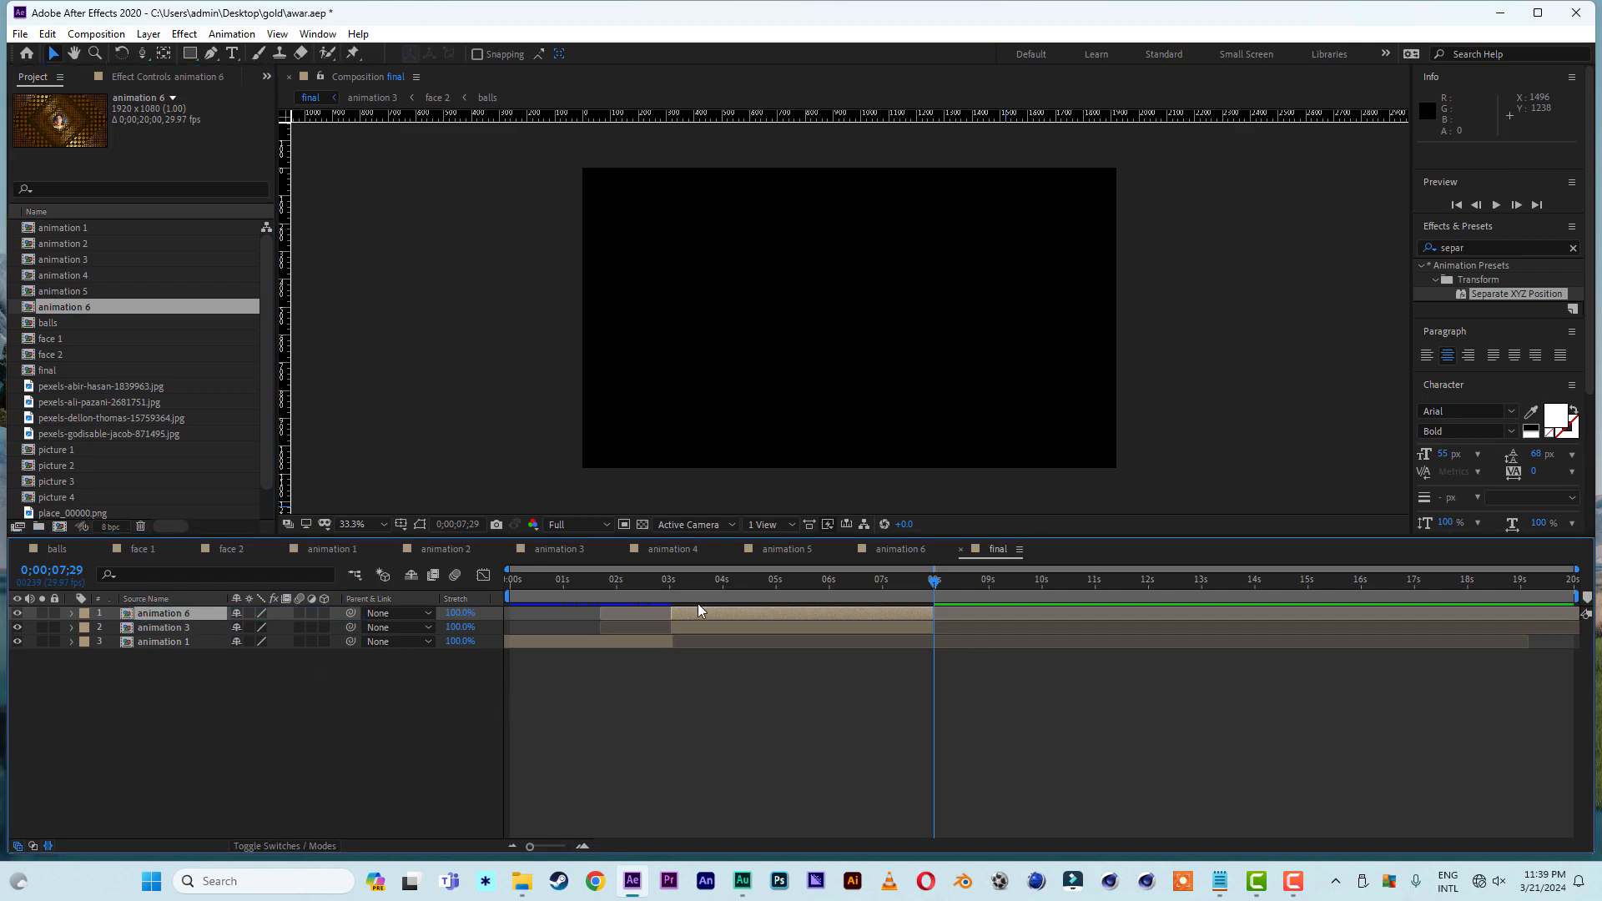
drag(723, 615, 1163, 614)
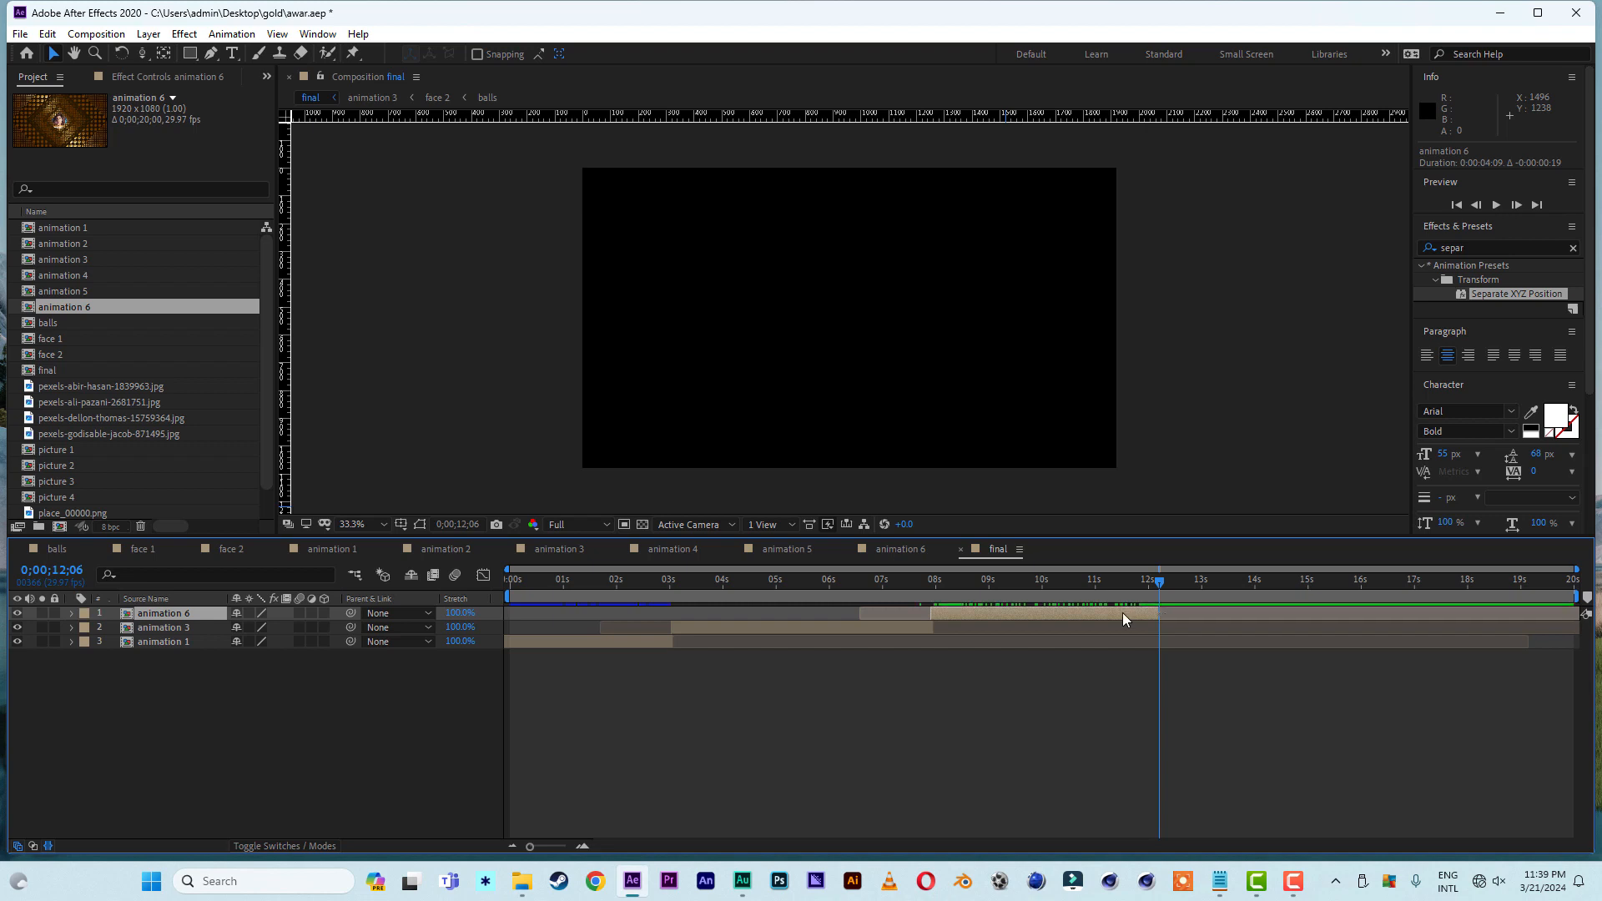
- Duplicate the animation 6 layer, replace the copy with animation 4, and move it to begin at 0;00;12;06
key(ctrl+d)
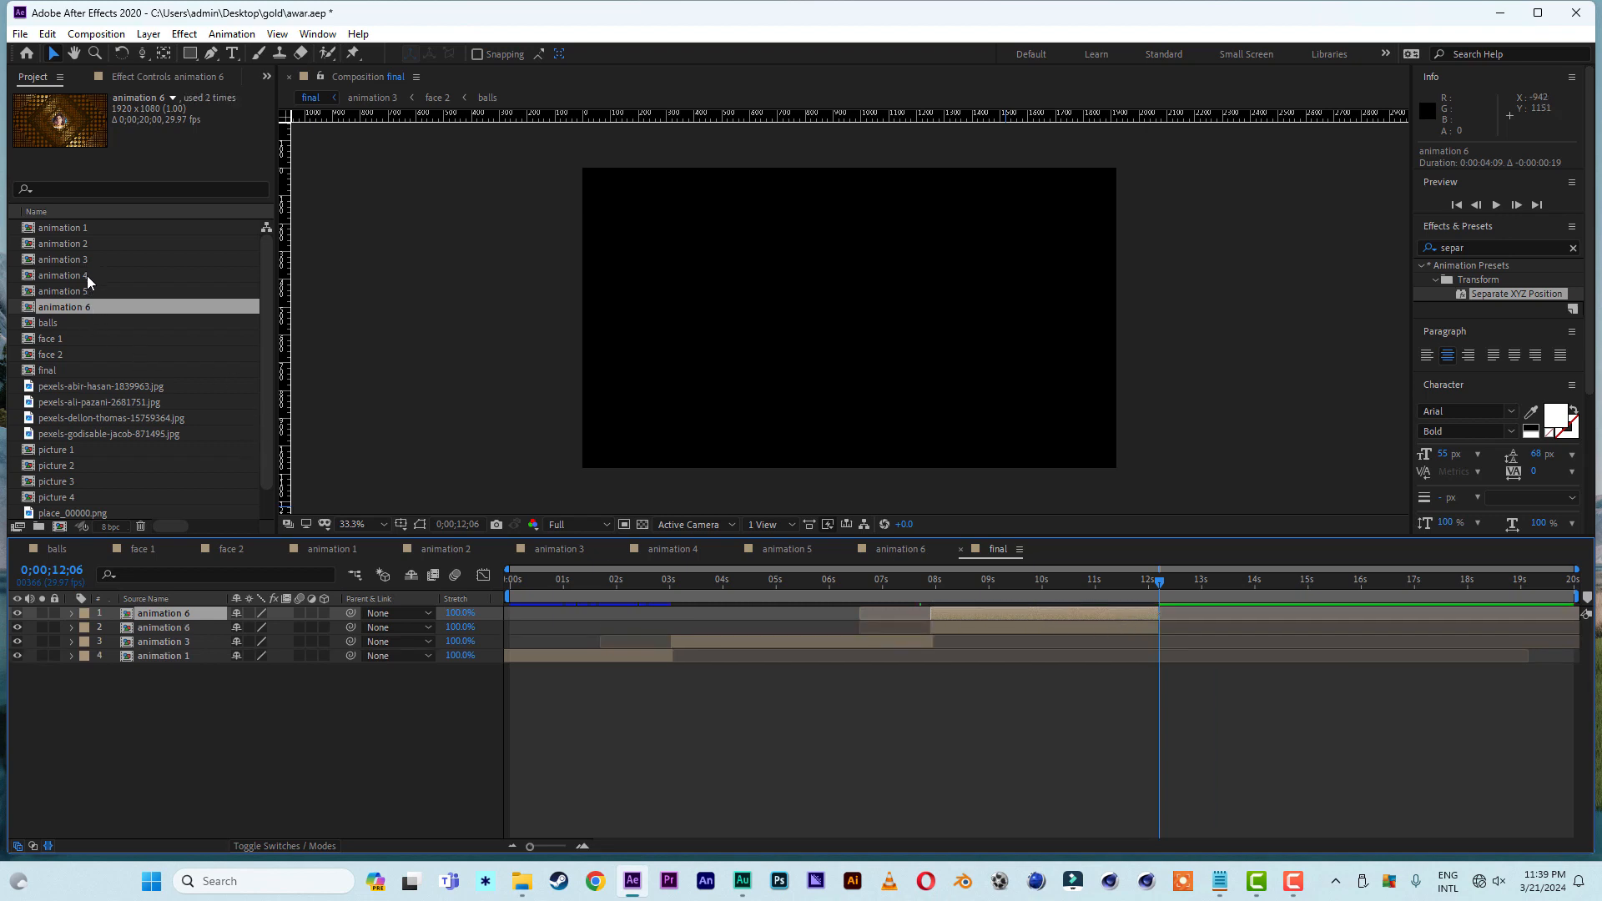
click(86, 276)
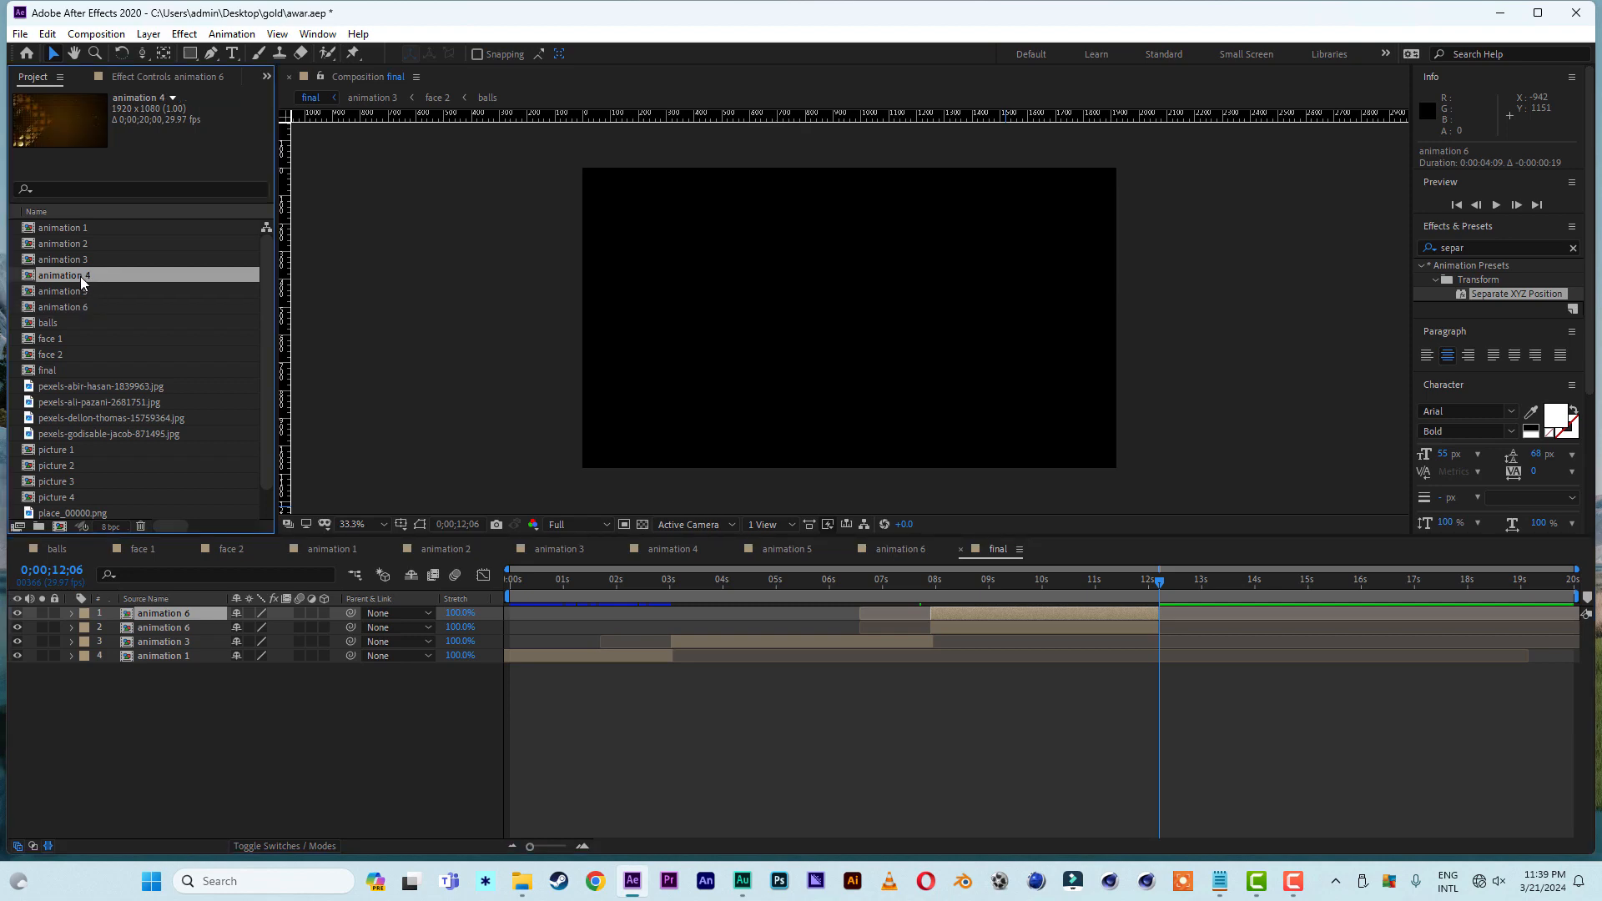
drag(80, 277, 157, 612)
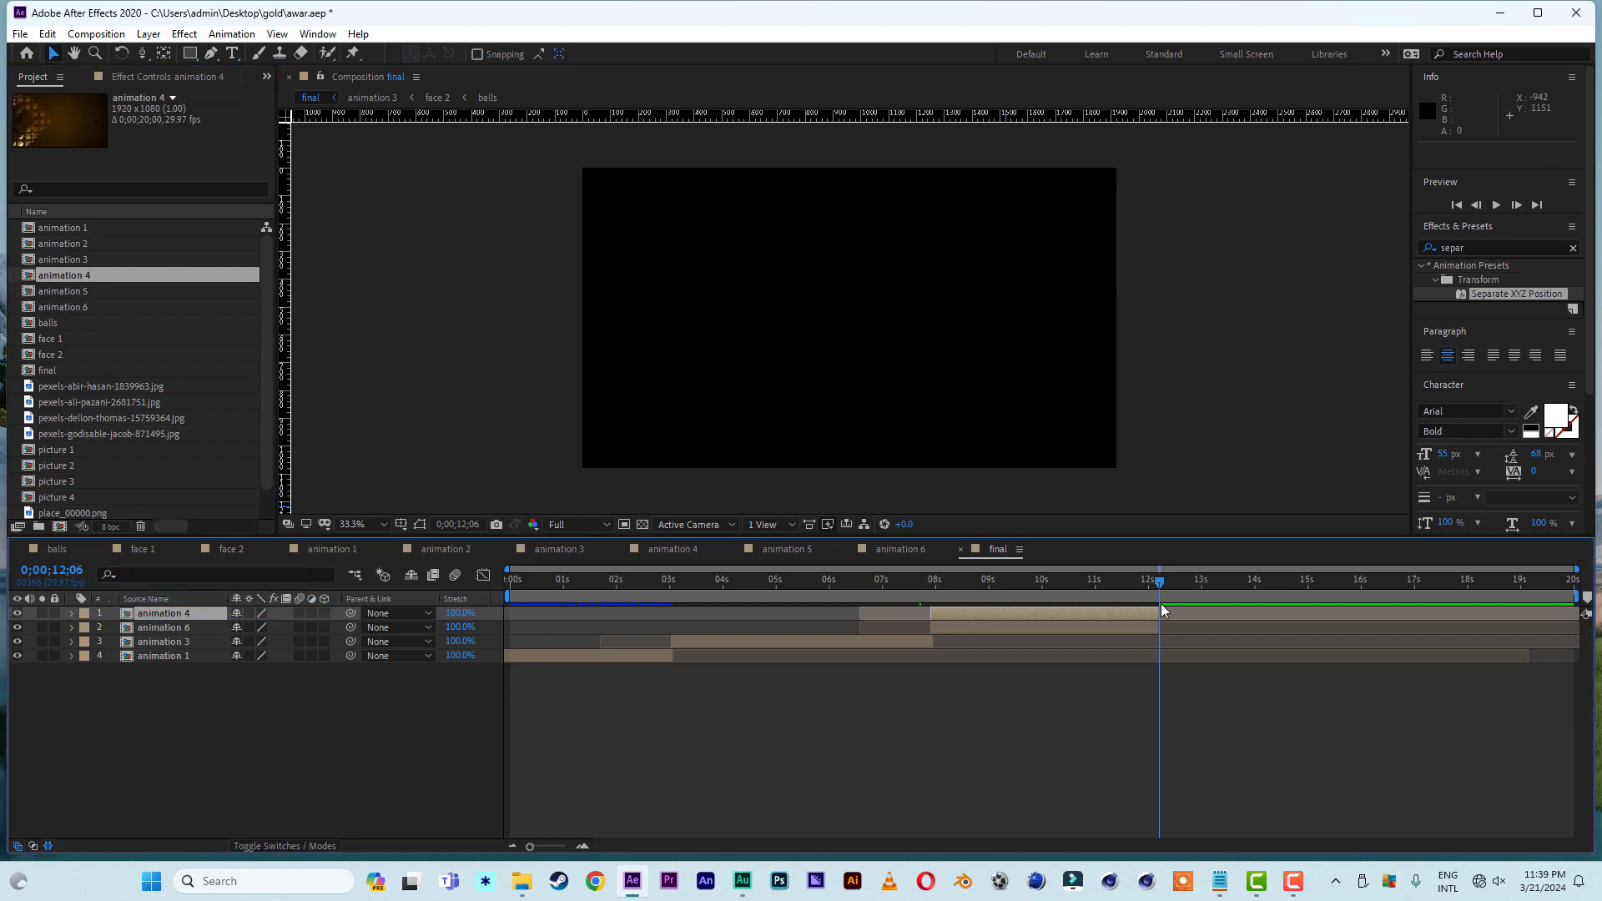
drag(958, 614, 1184, 626)
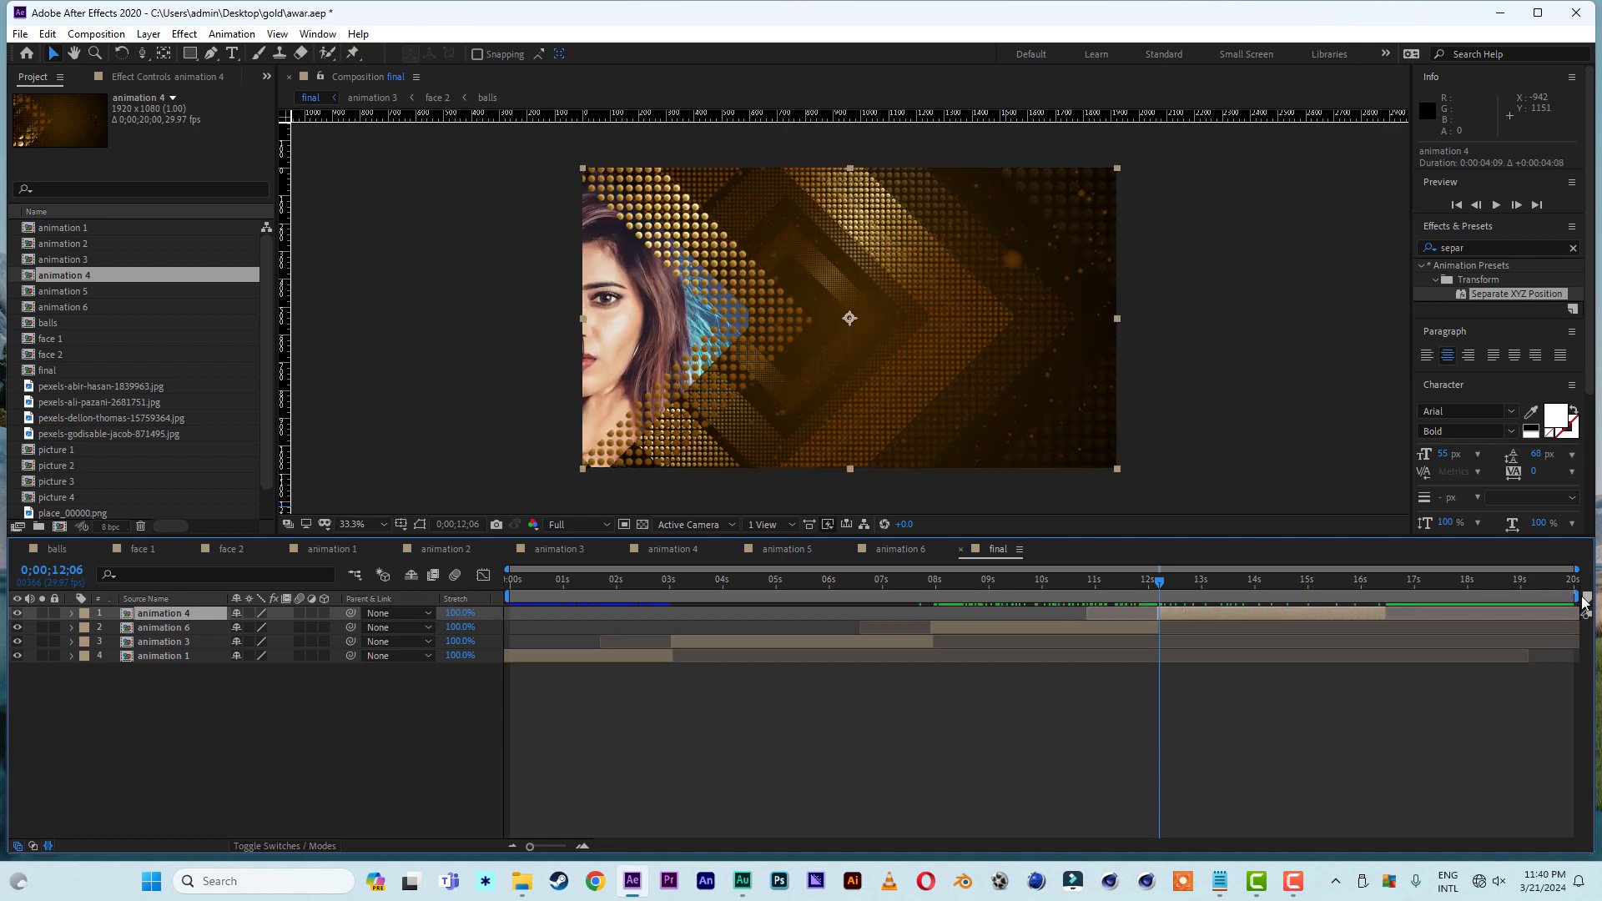
- Set the work area of final to end at 0;00;16;12 with the animation 4 layer, and scrub through the assembled sequence
drag(1580, 599, 1394, 612)
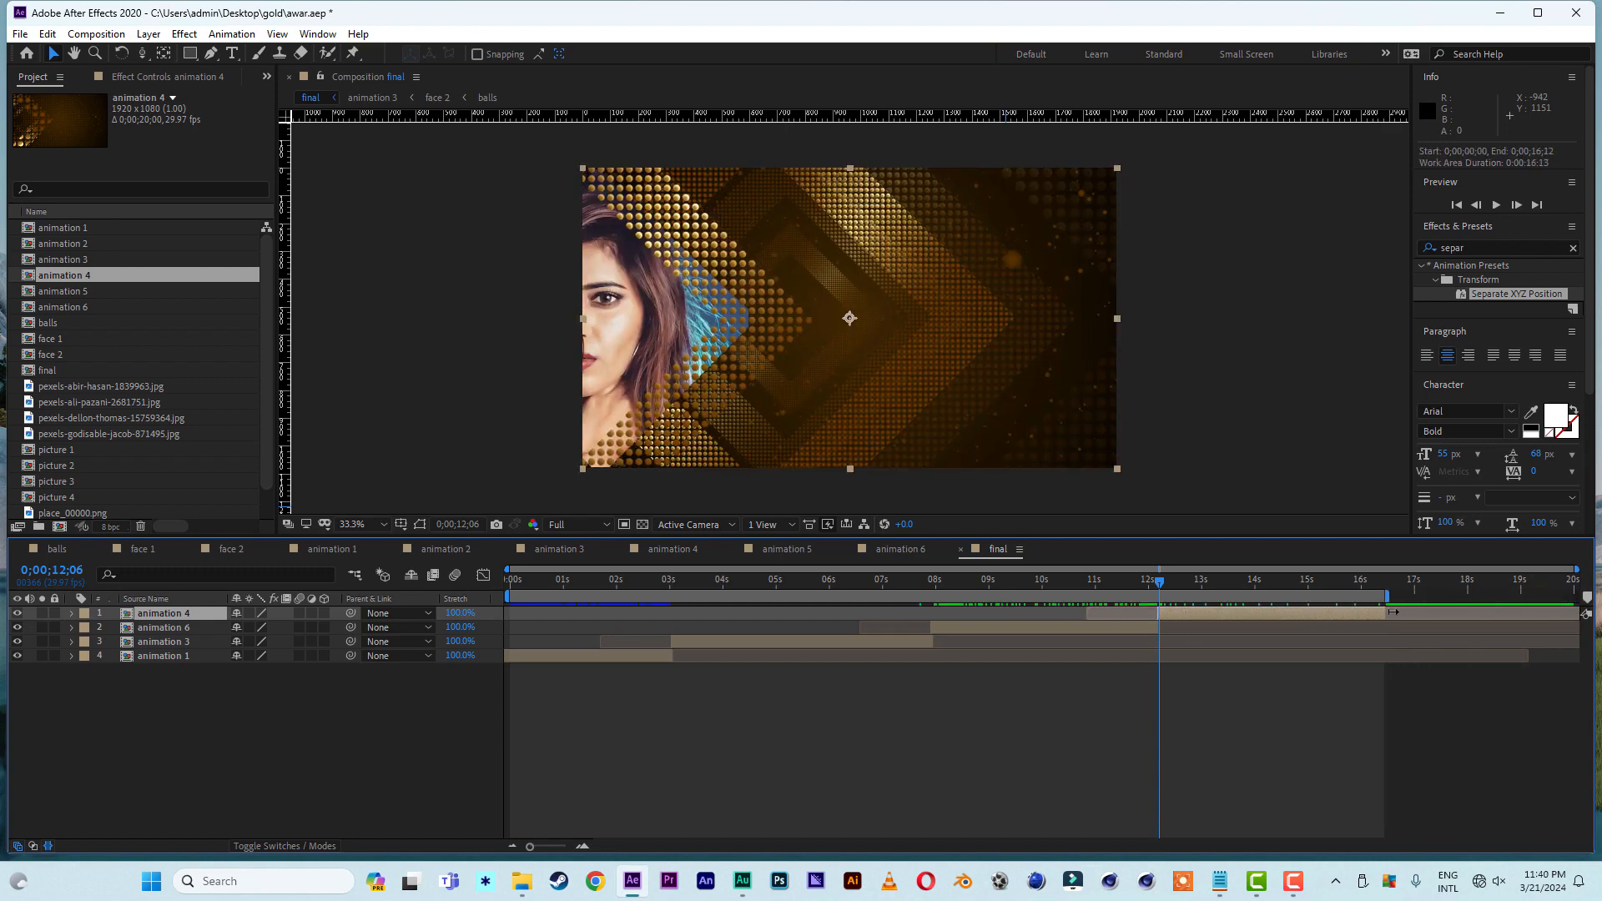
drag(538, 582, 1119, 598)
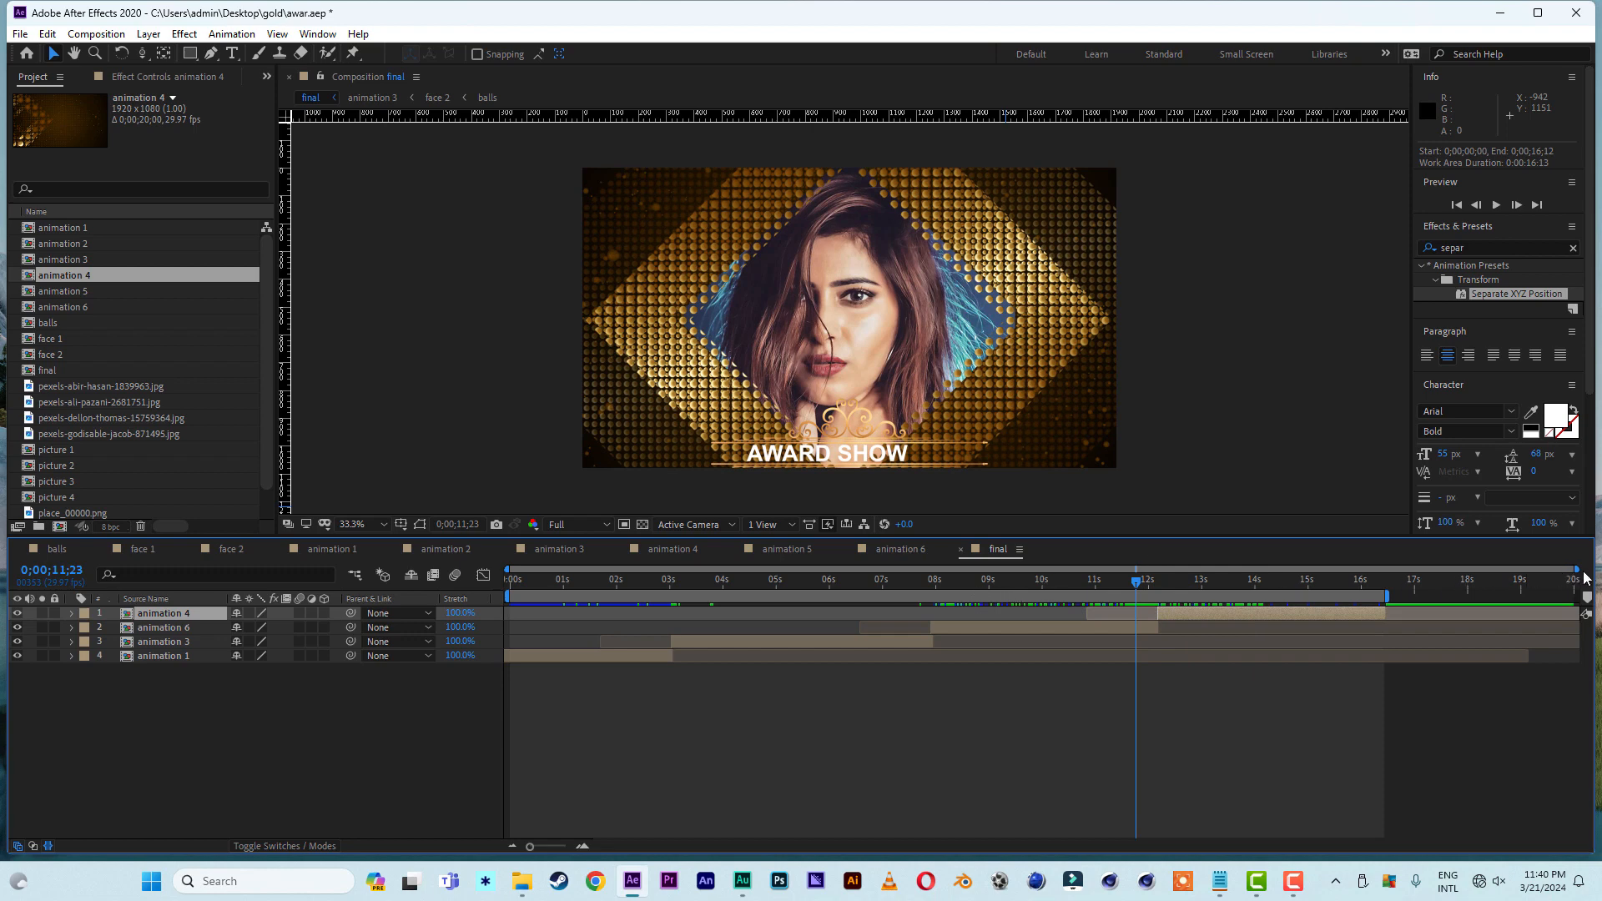
- Add a new adjustment layer above the animation layers in the final composition
drag(1575, 569, 1085, 569)
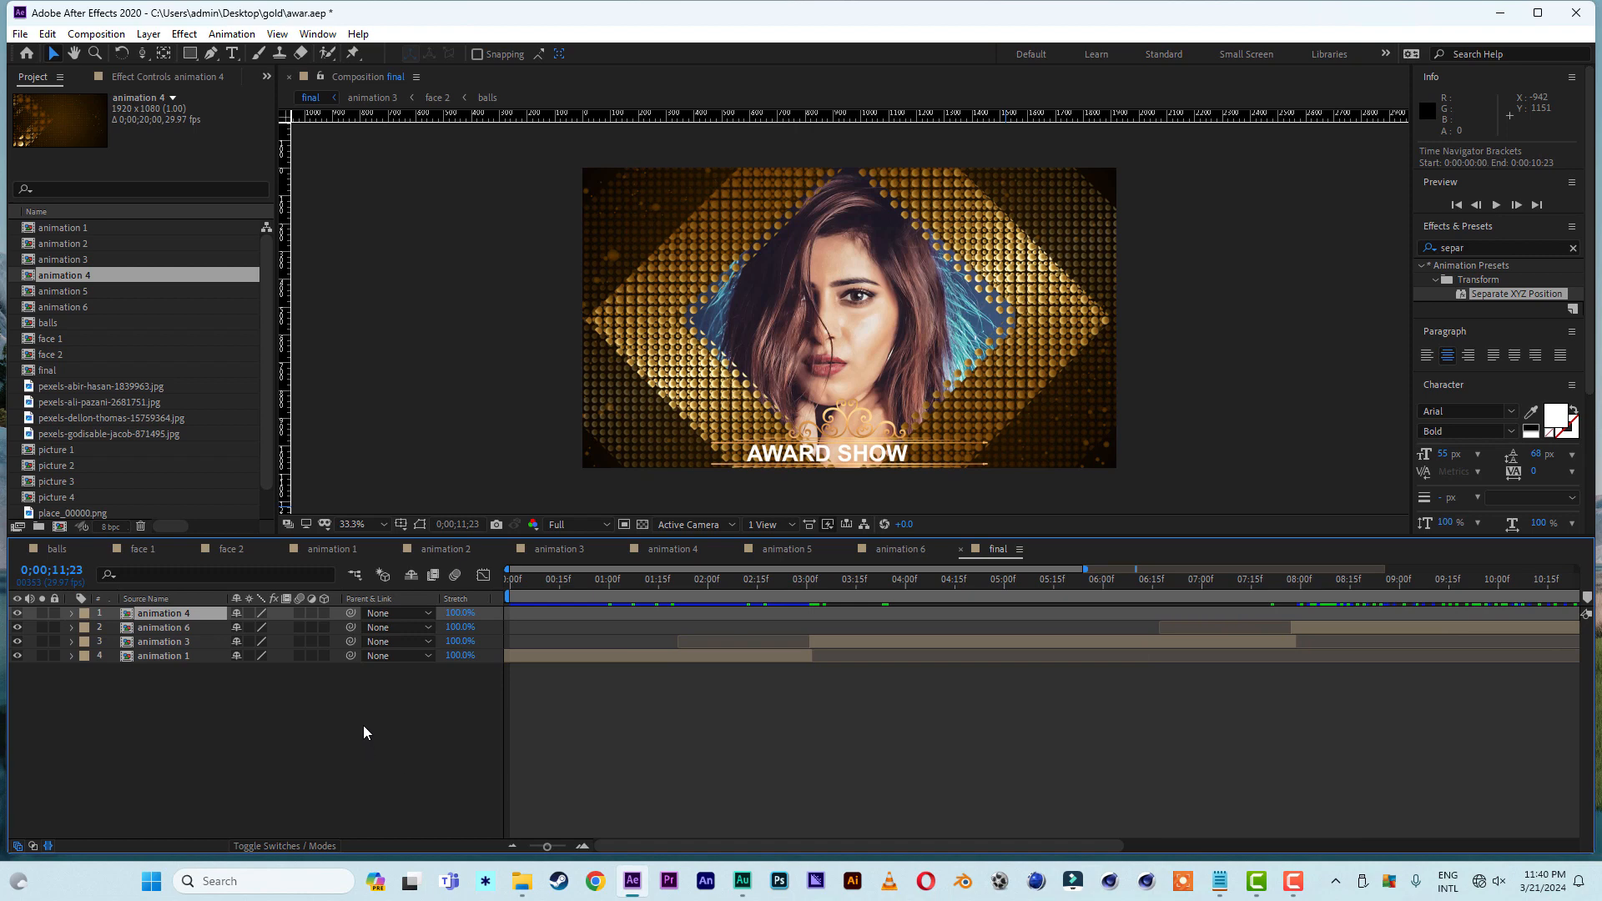
right_click(191, 726)
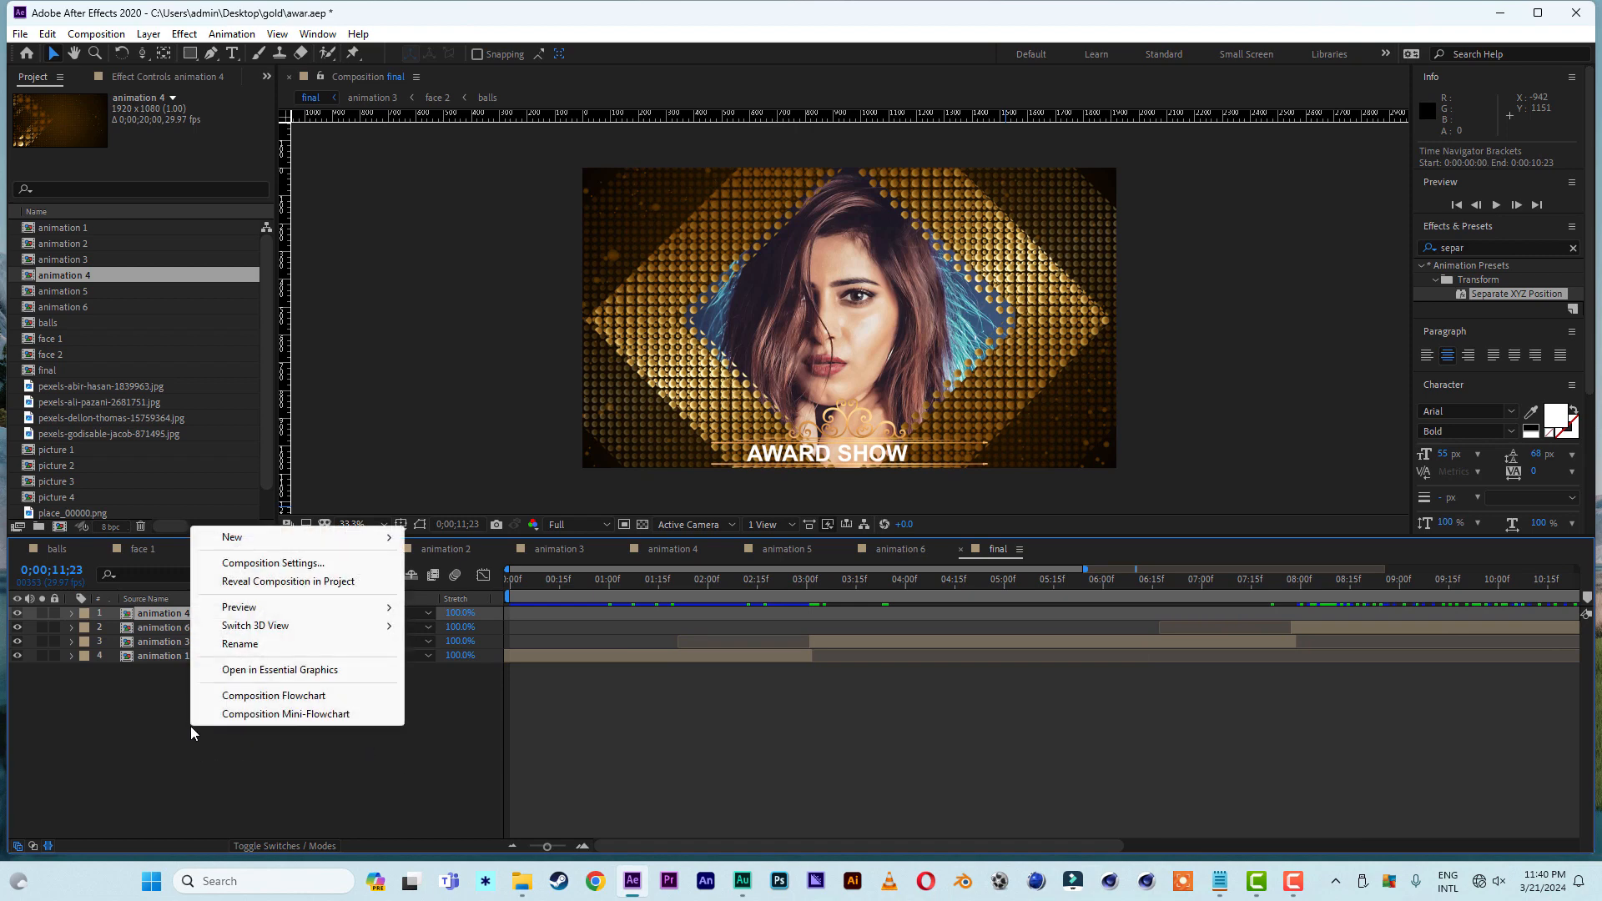
mouse_move(286, 537)
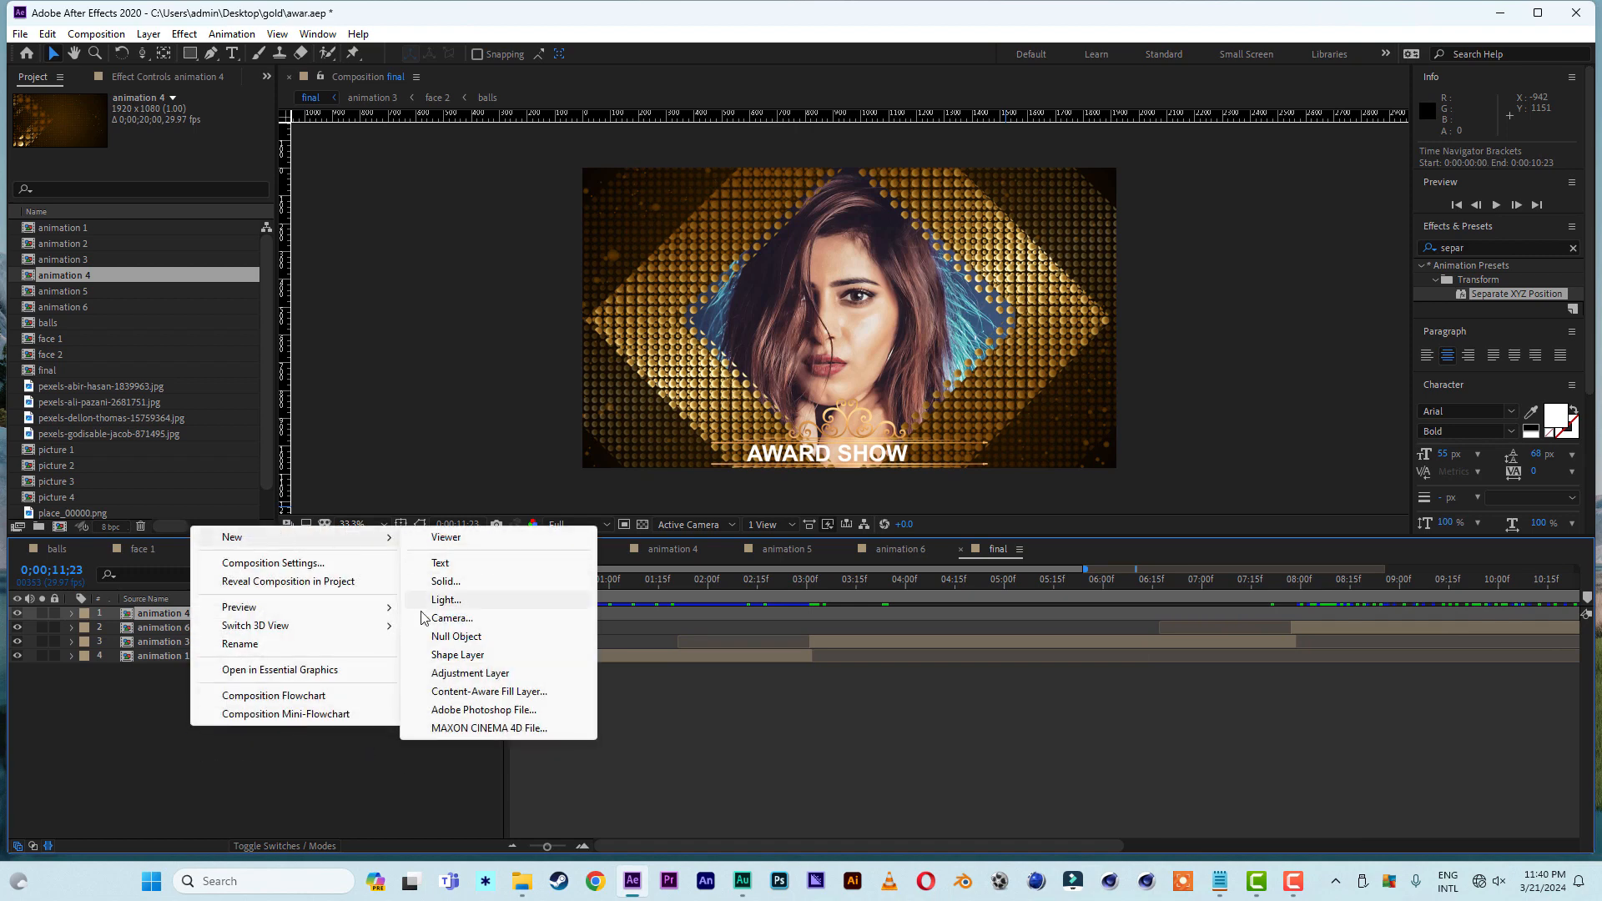
click(478, 674)
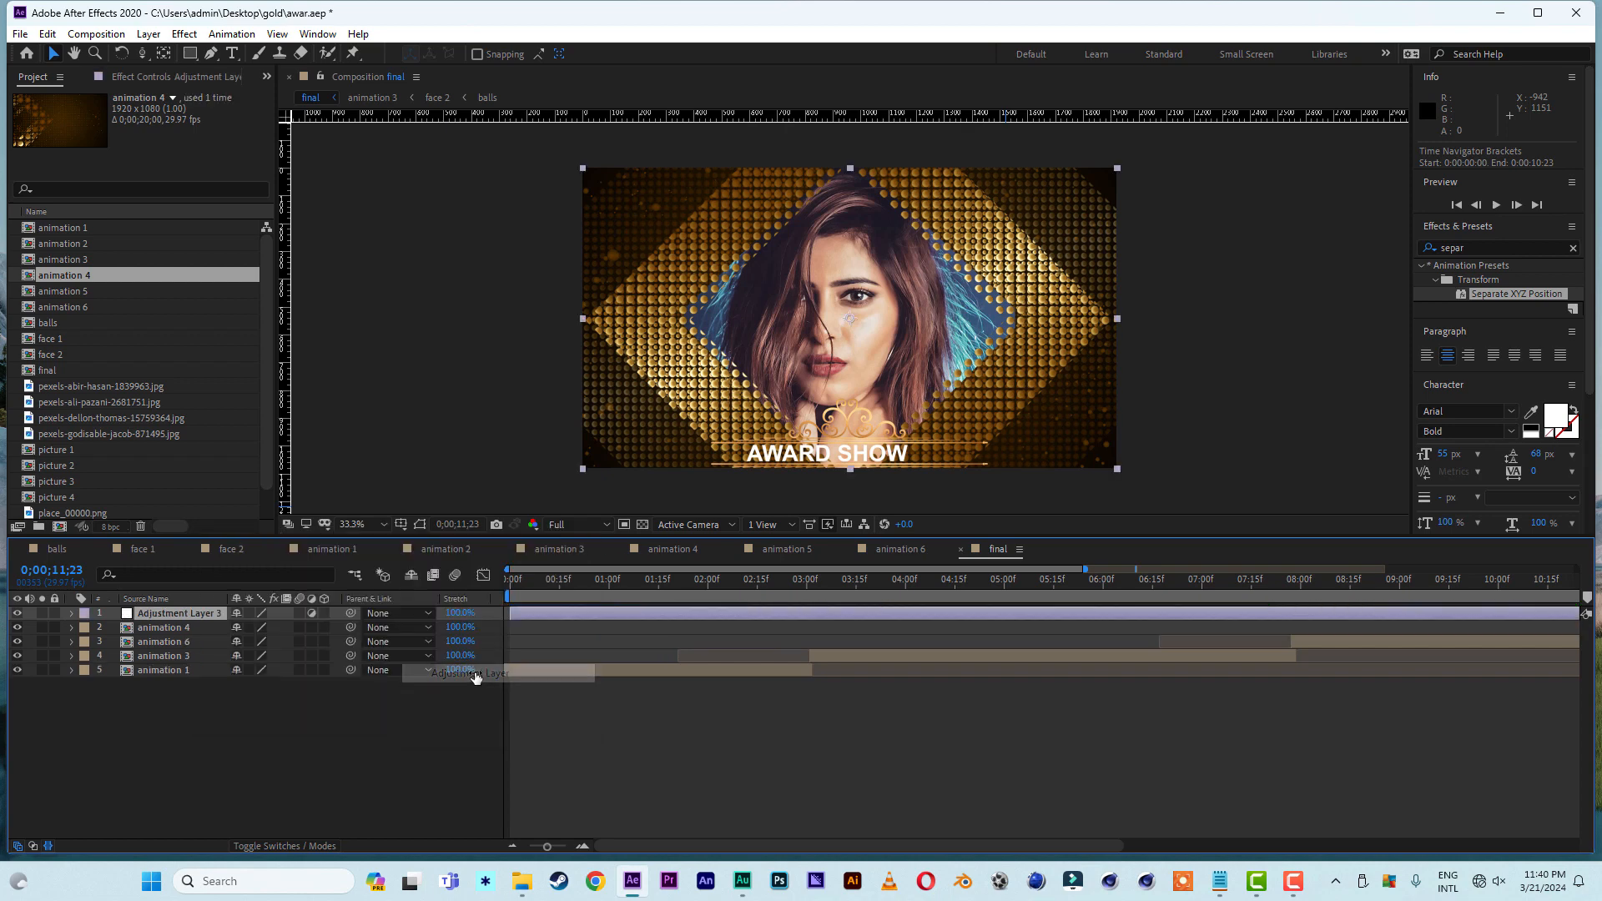
- Trim the adjustment layer to 16 frames starting at 0;00;02;24, spanning the cut between animation 1 and animation 3
click(797, 589)
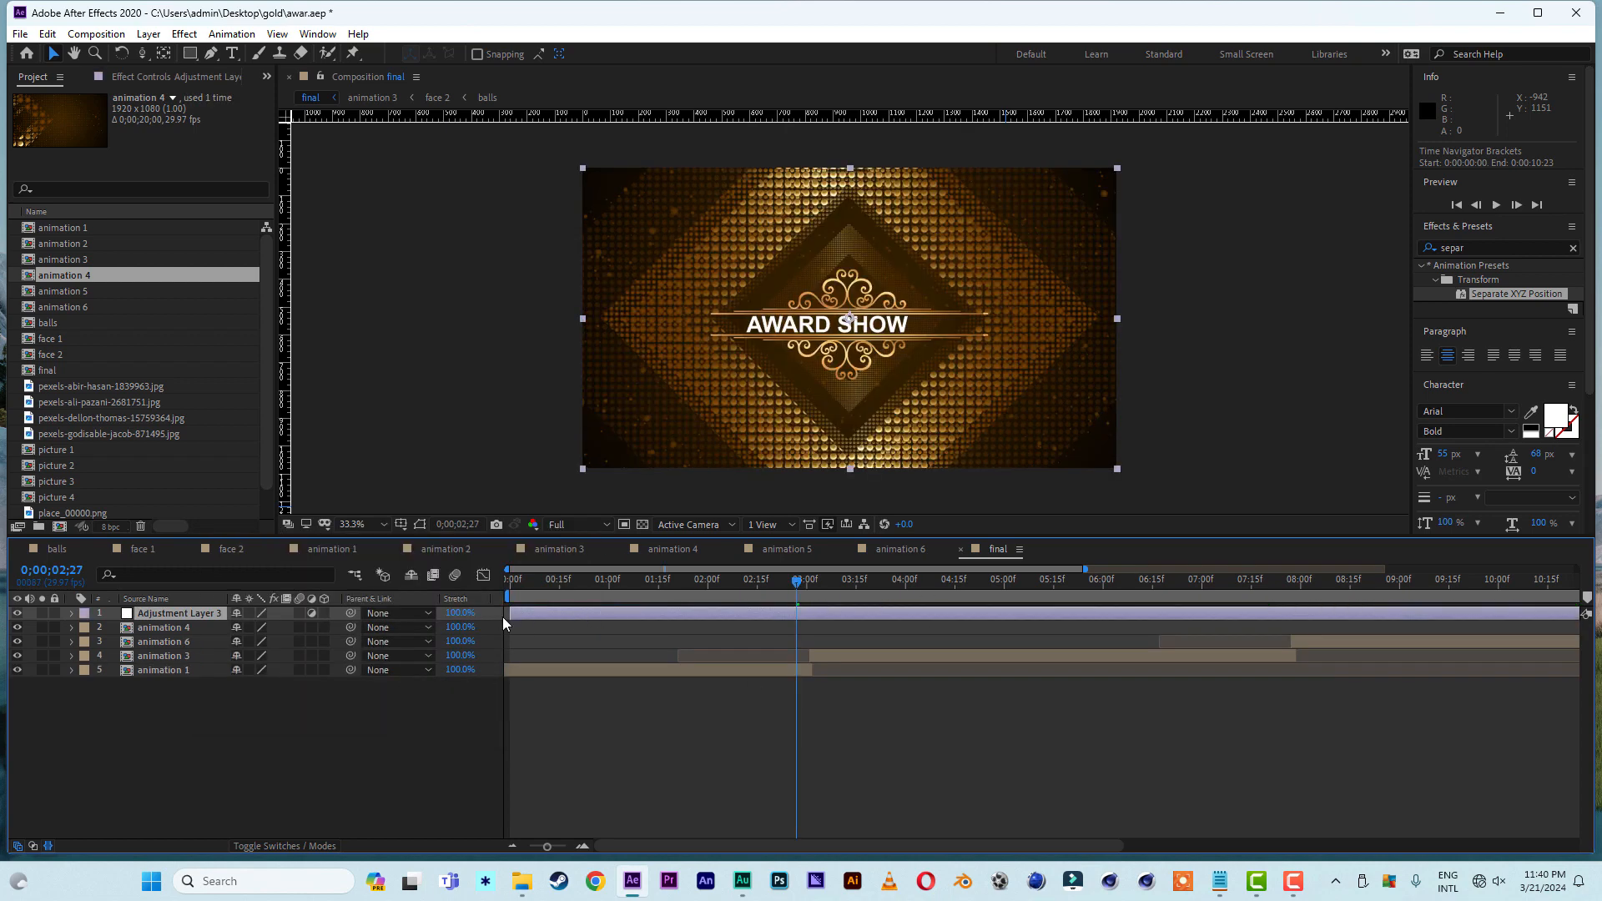
drag(638, 619, 787, 618)
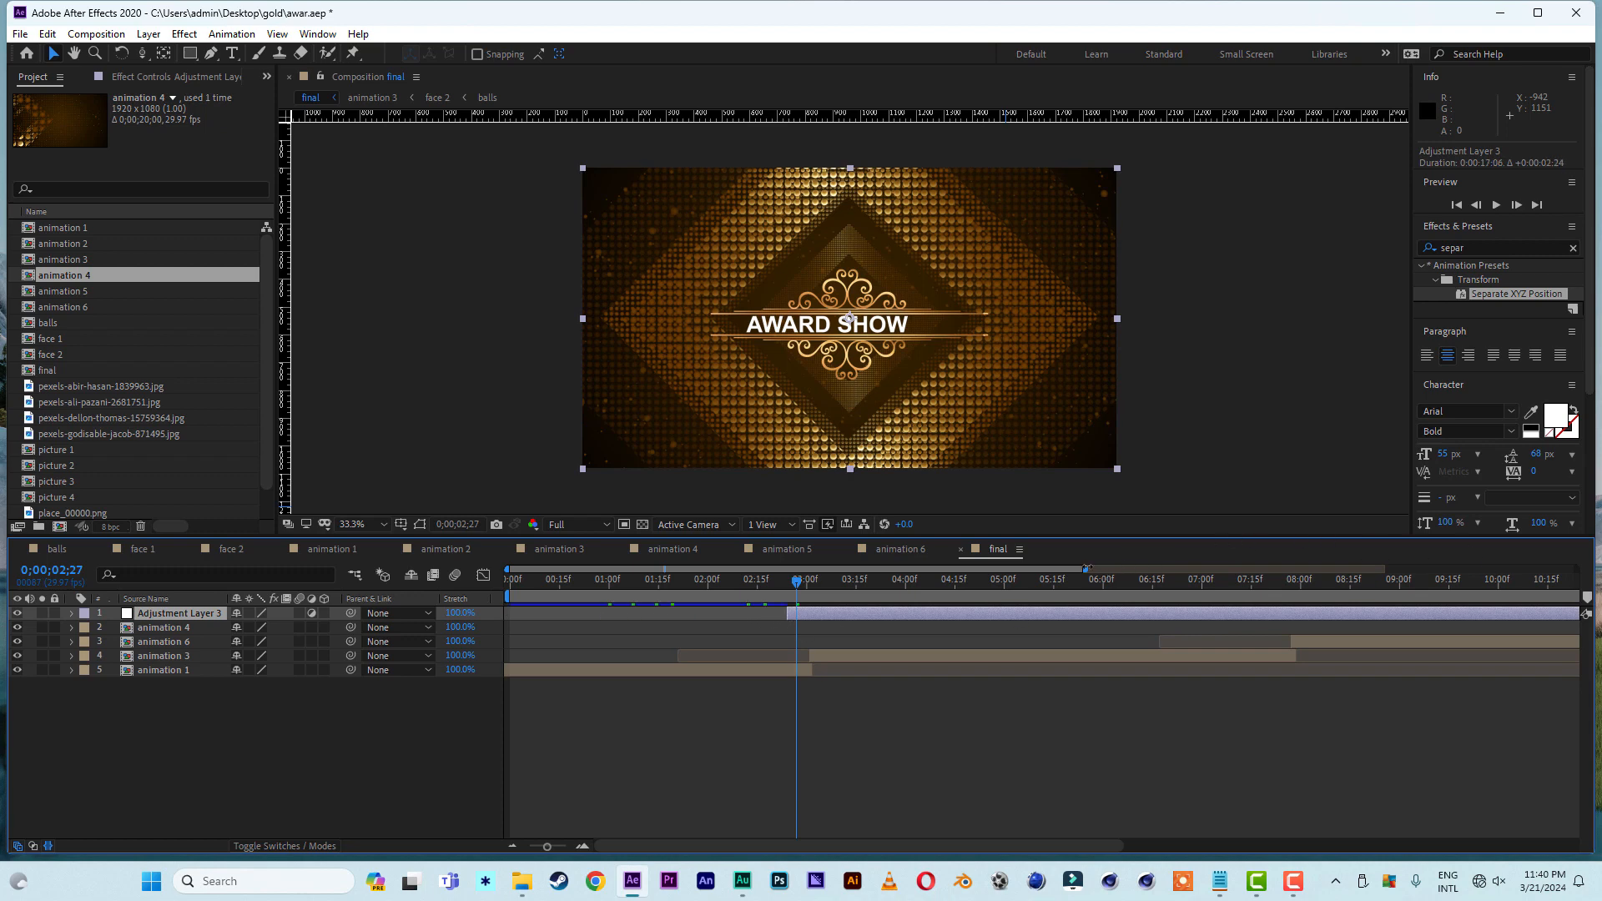
drag(1087, 569, 684, 662)
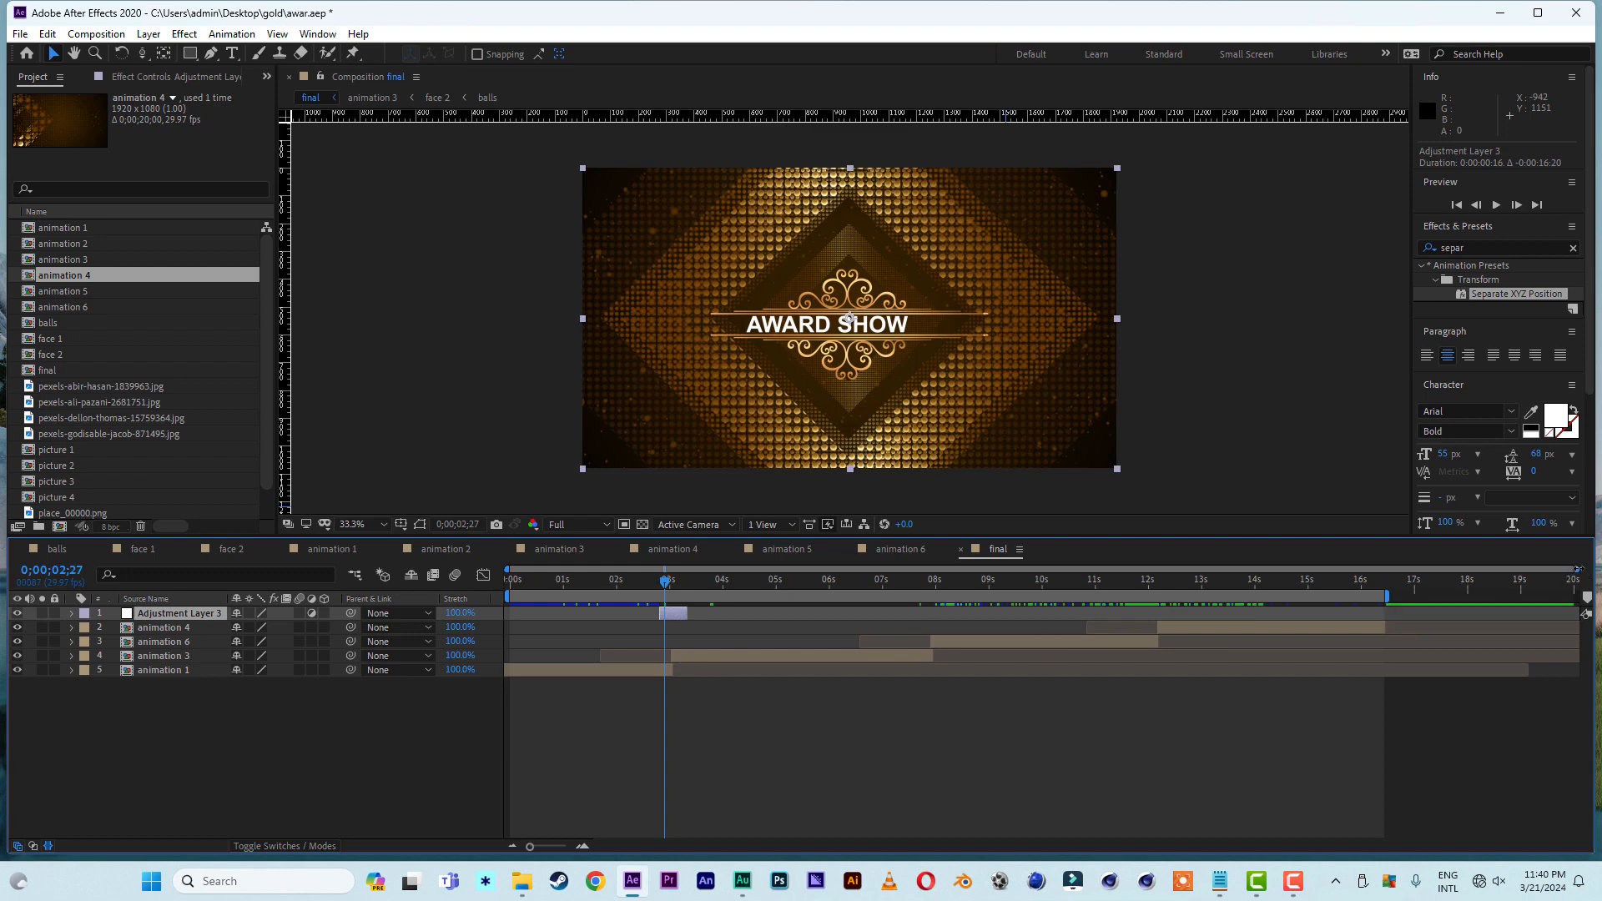
- Apply the Lens Flare effect to the adjustment layer and place its flare center mid-frame at about 957, 537
drag(1576, 569, 1011, 611)
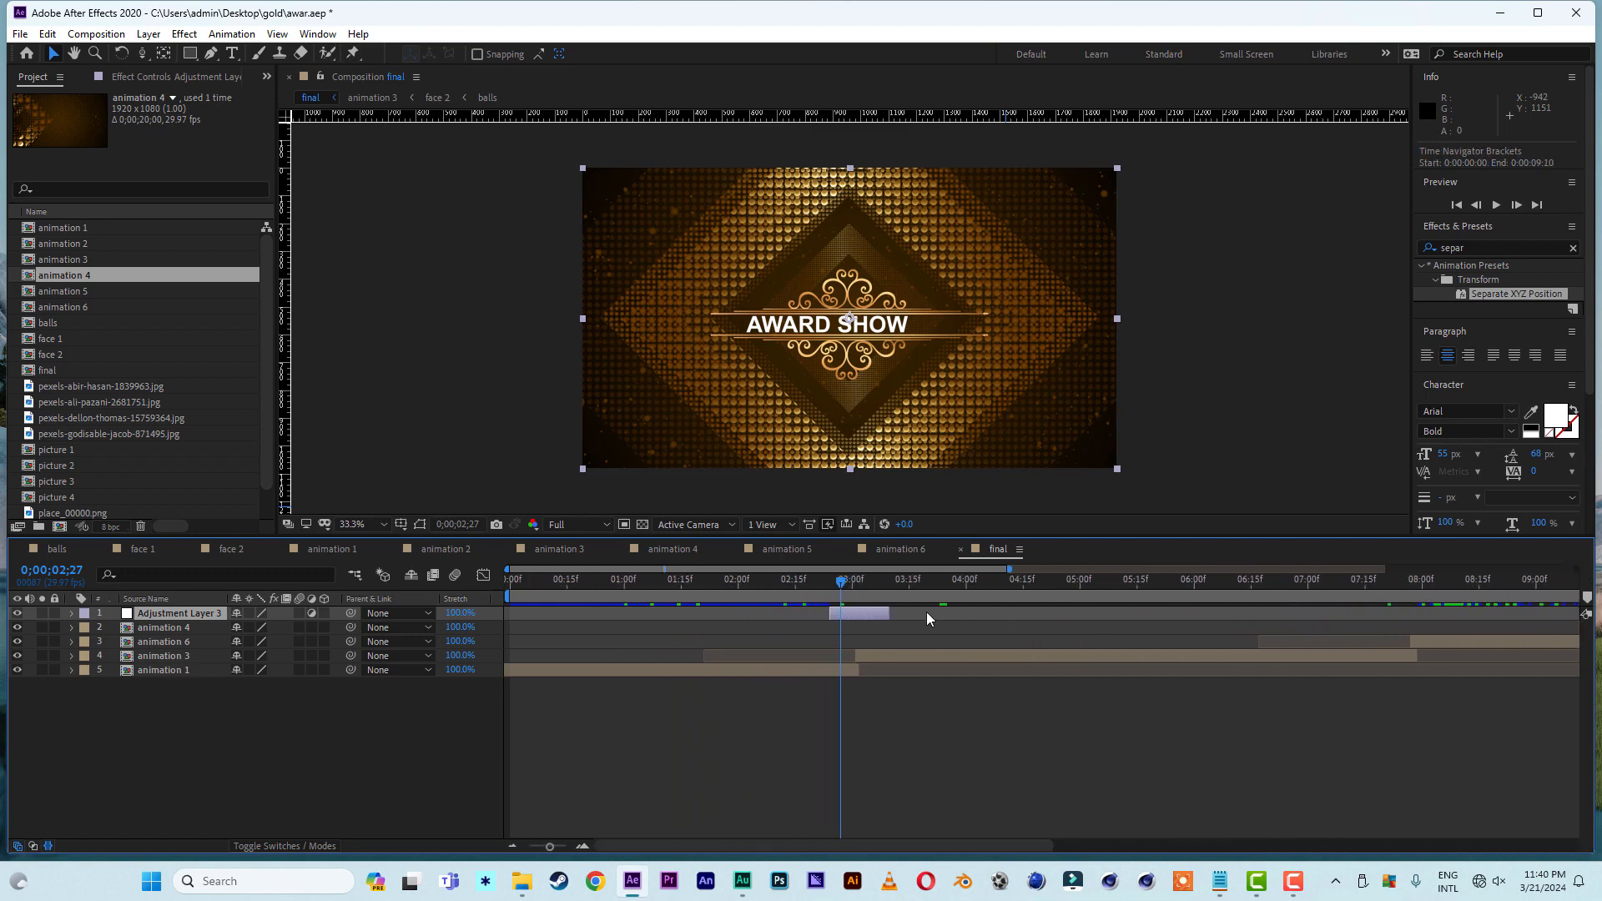
click(1479, 247)
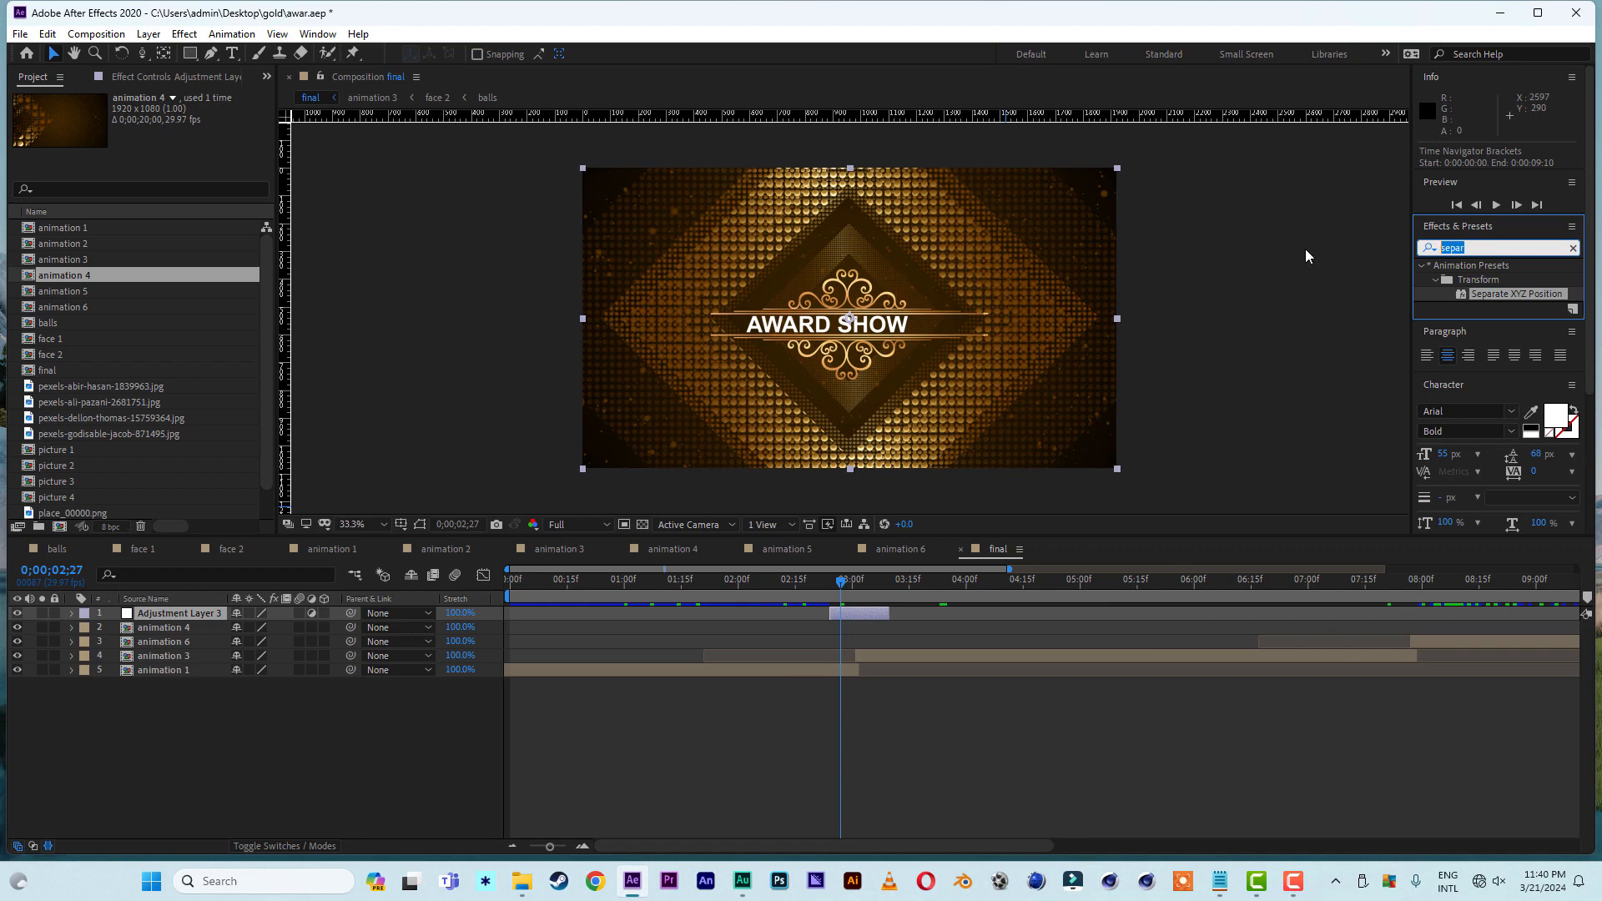
text(lens)
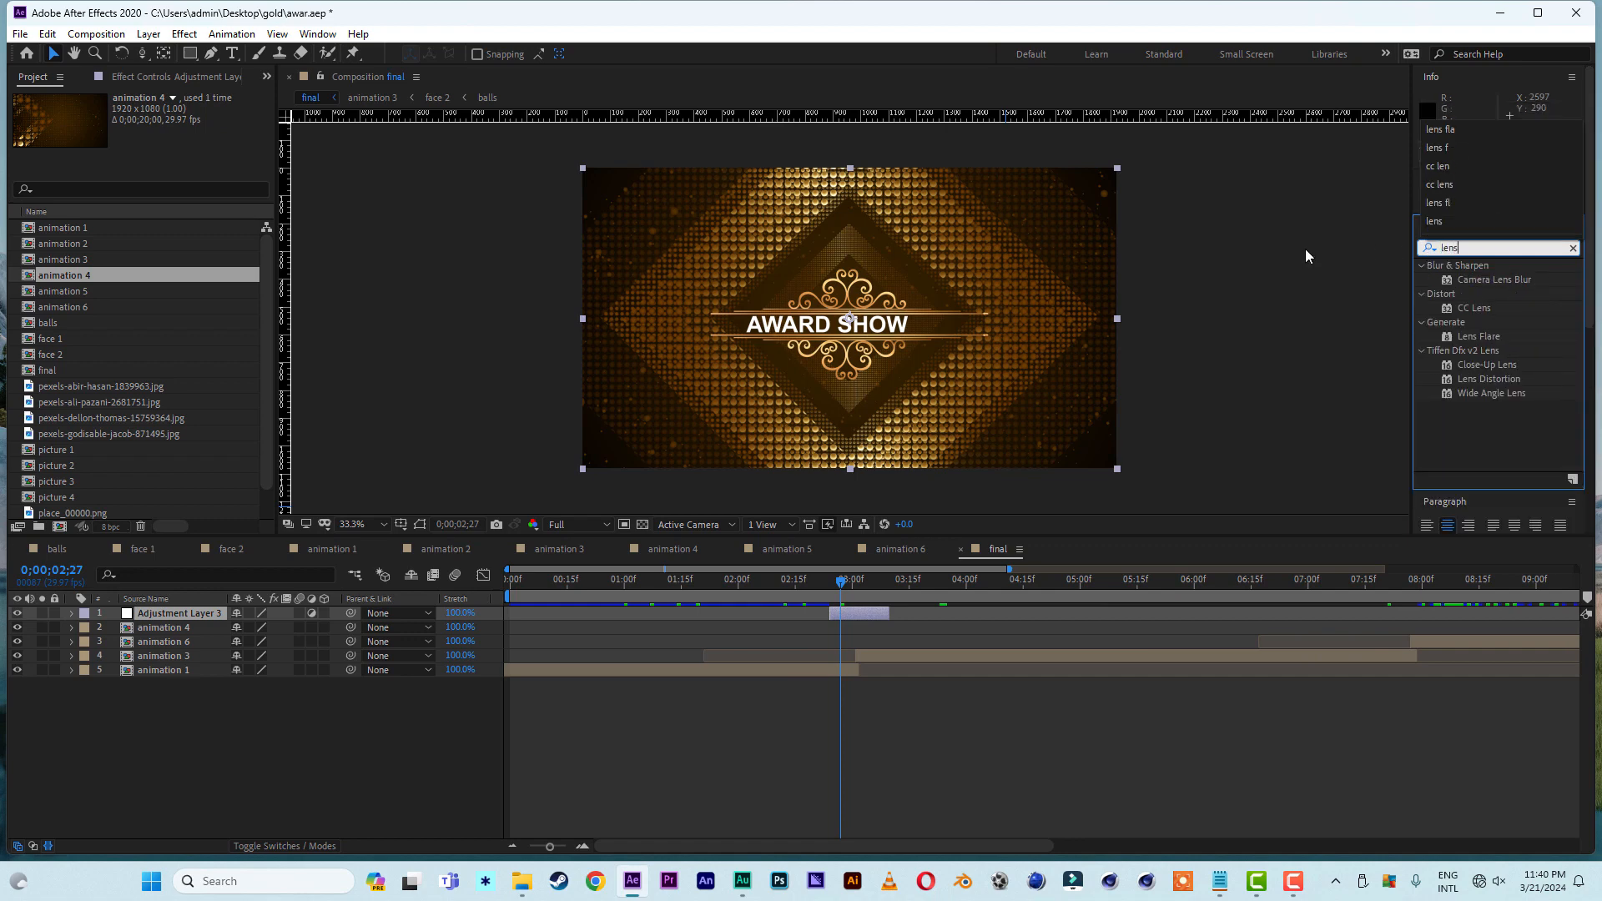
text( f)
click(1495, 279)
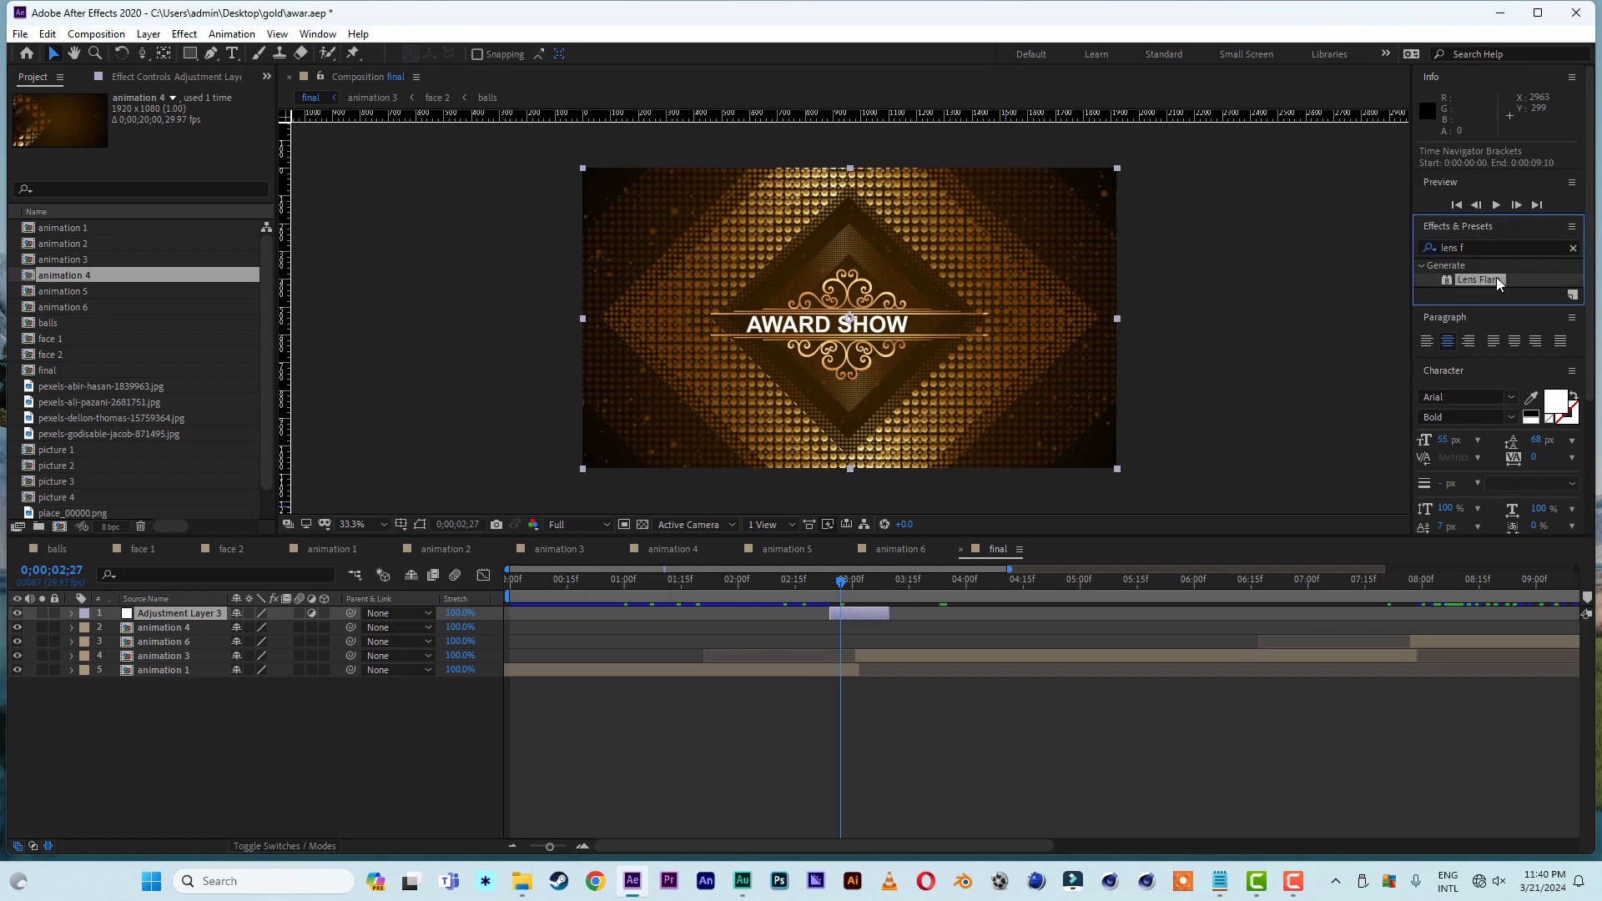
double_click(1495, 279)
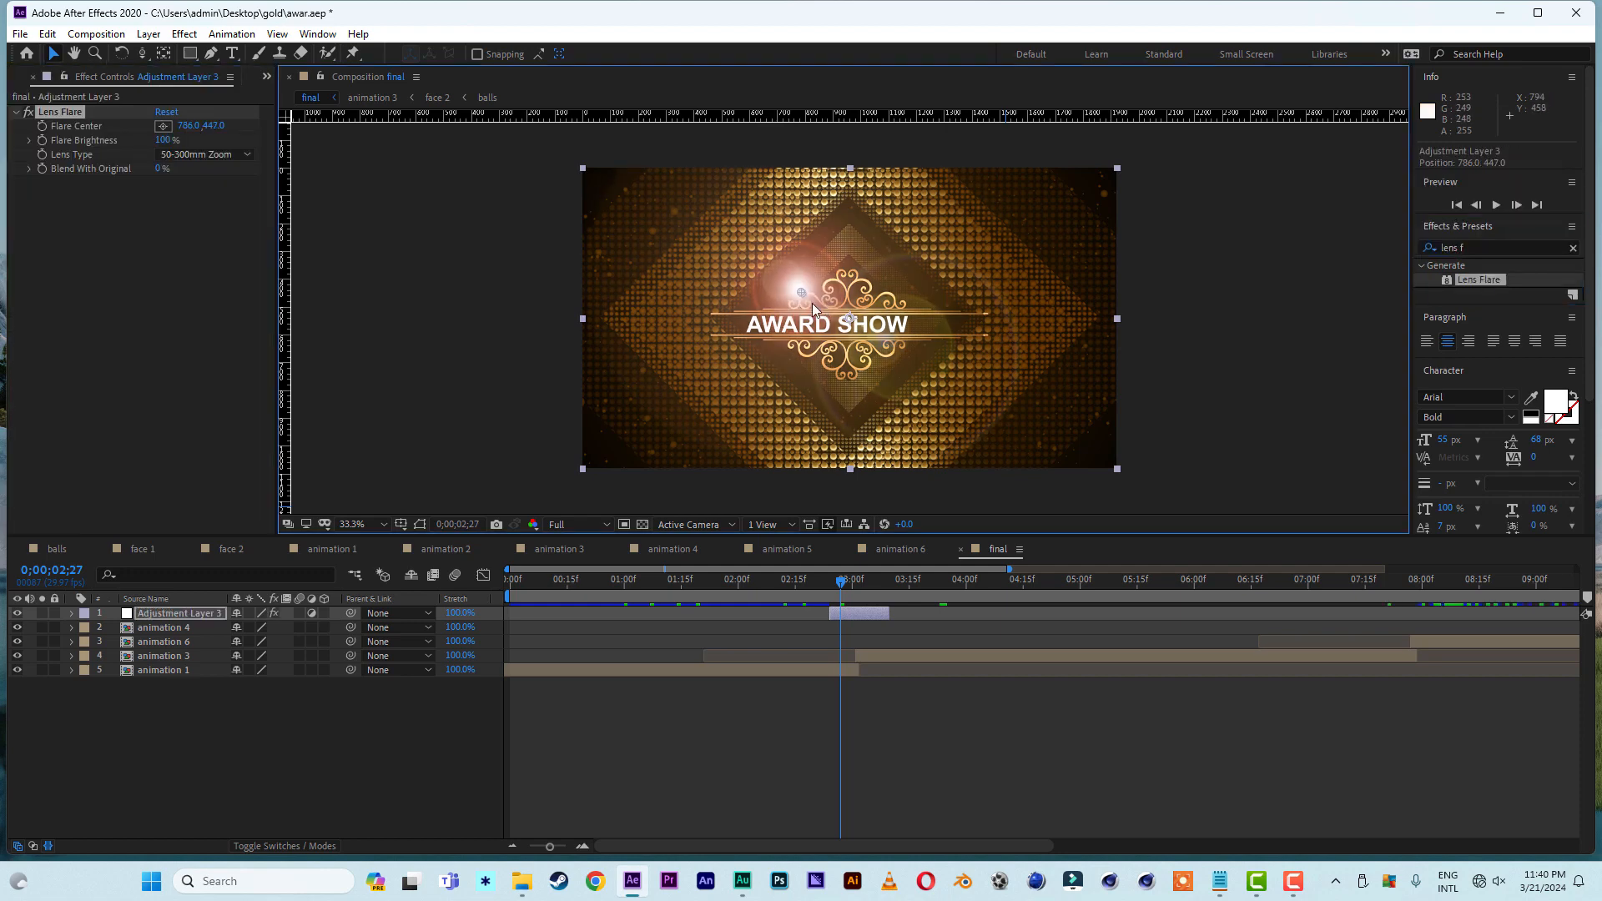
drag(802, 293, 850, 318)
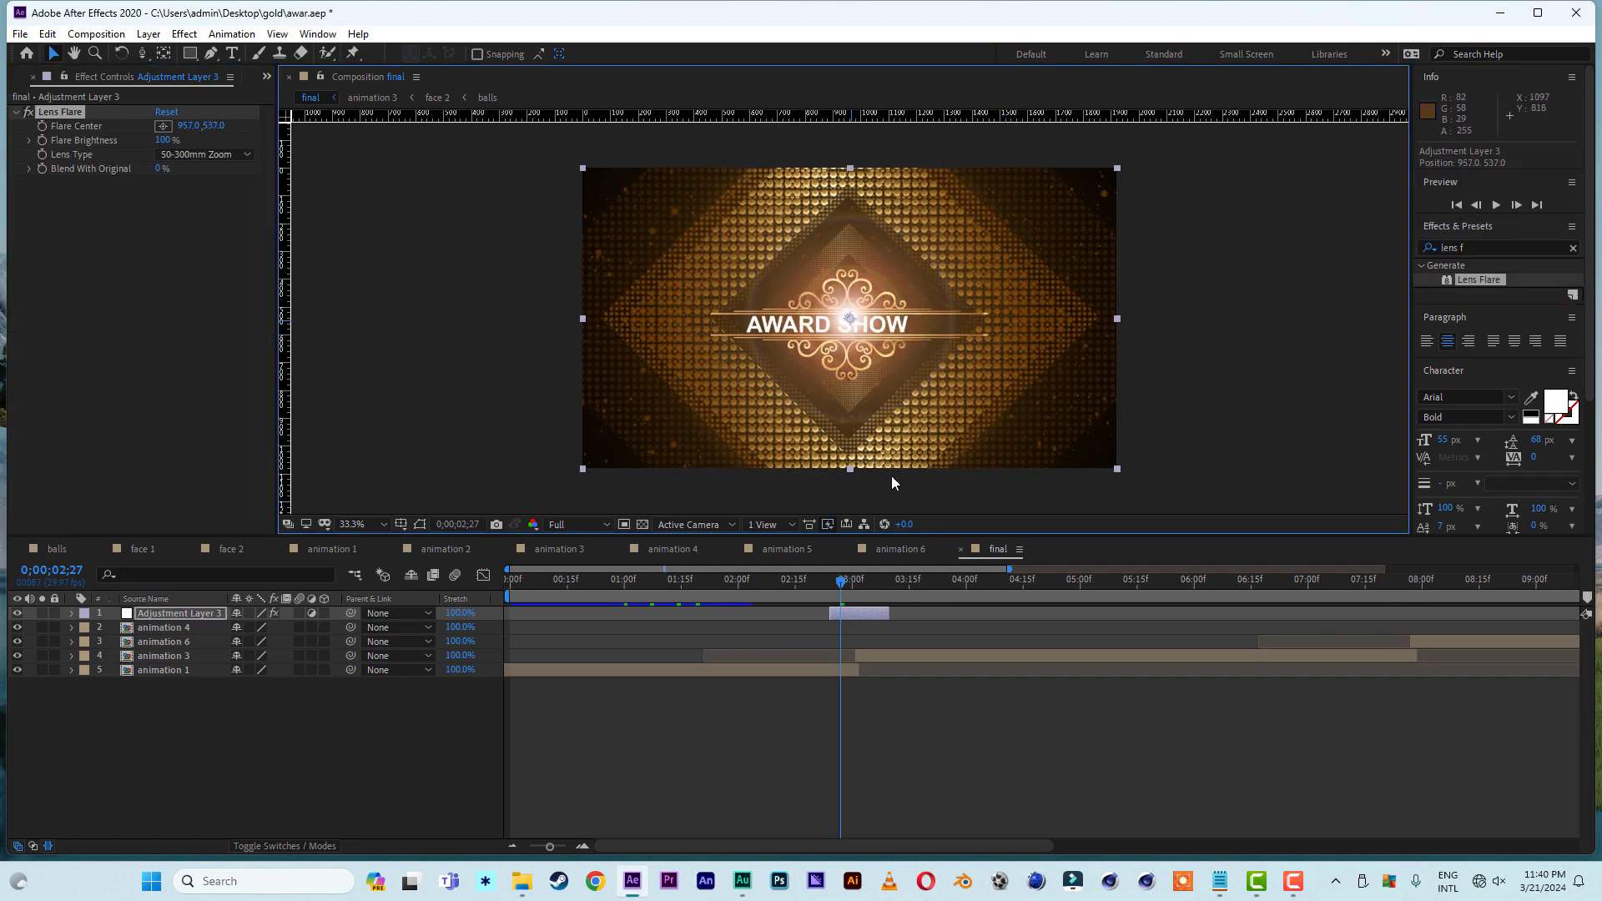
- At 0;00;03;01, raise the lens flare's Flare Brightness to 187%
drag(841, 582, 856, 589)
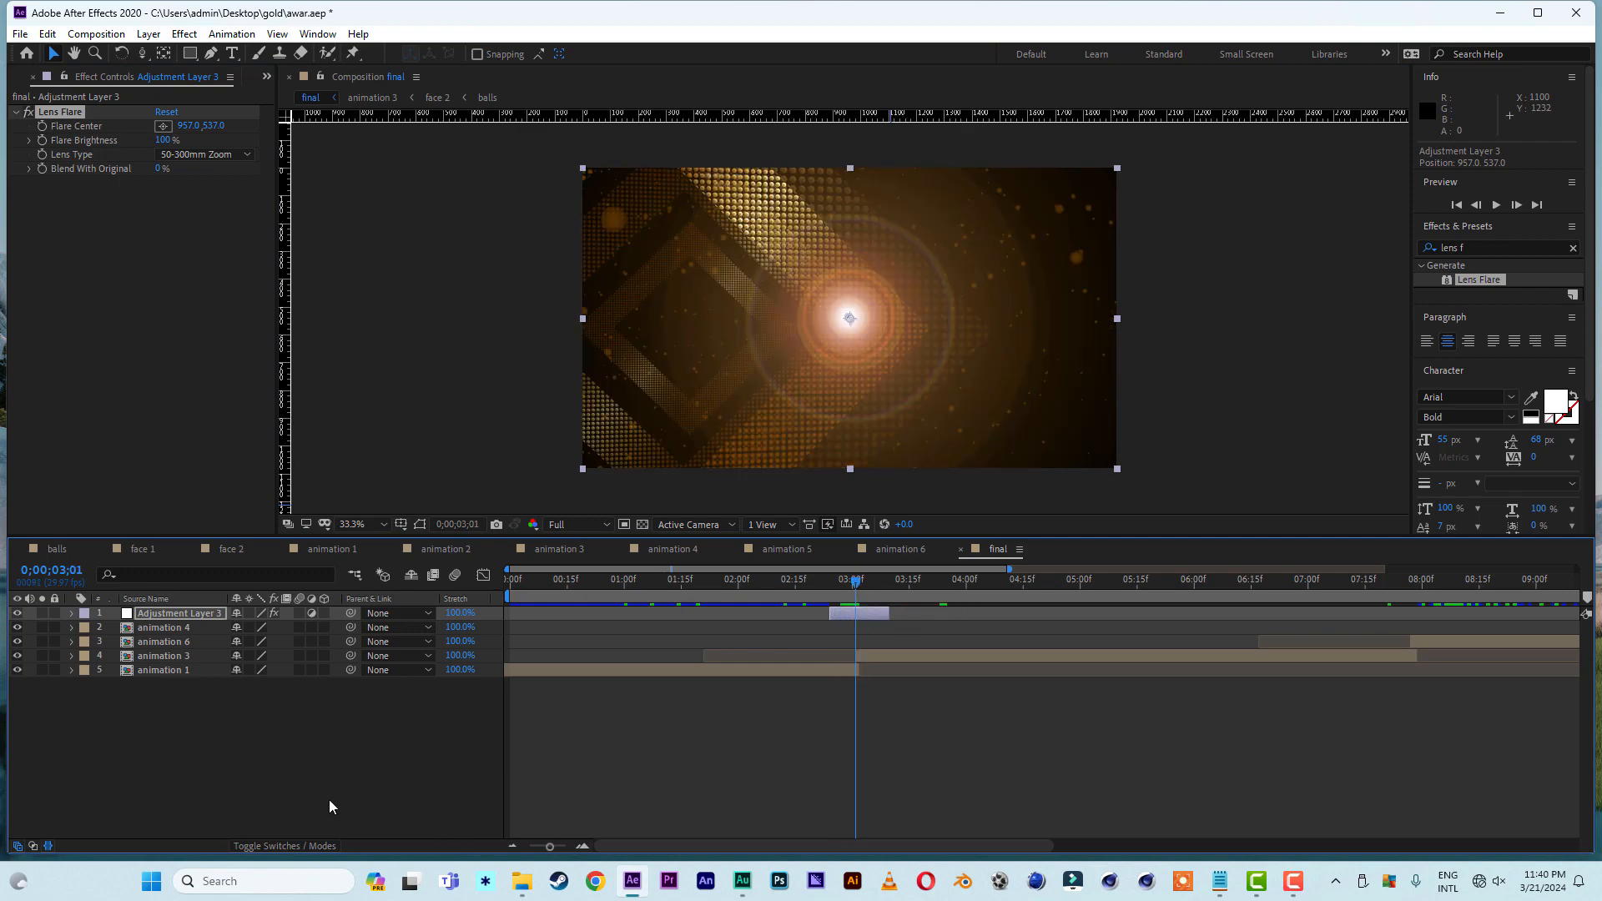
key(e)
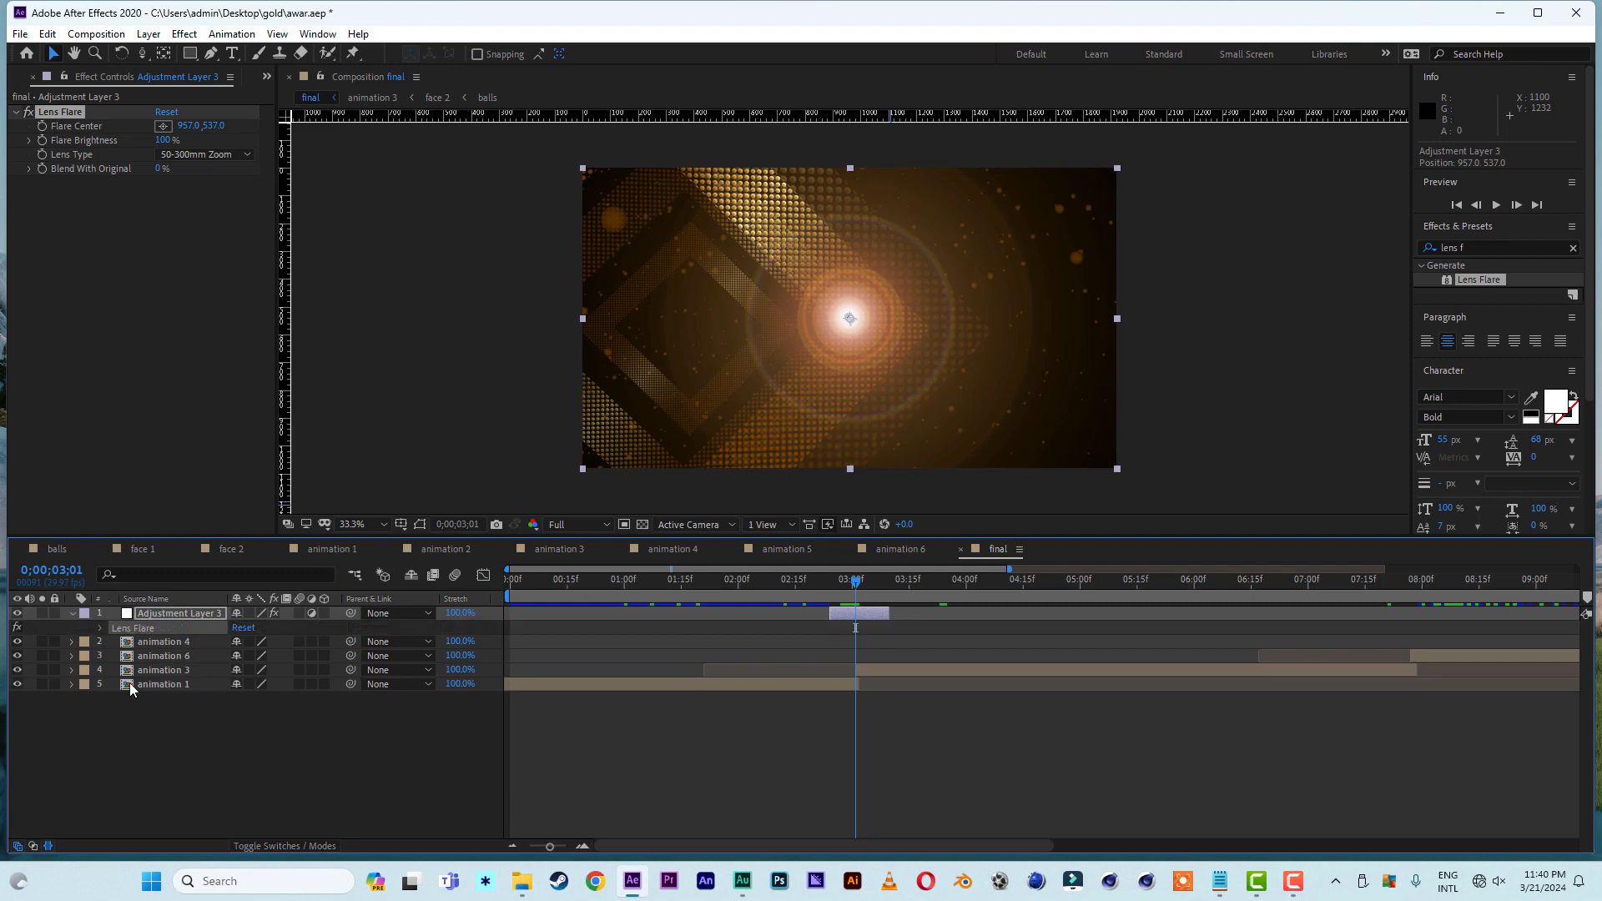
click(99, 628)
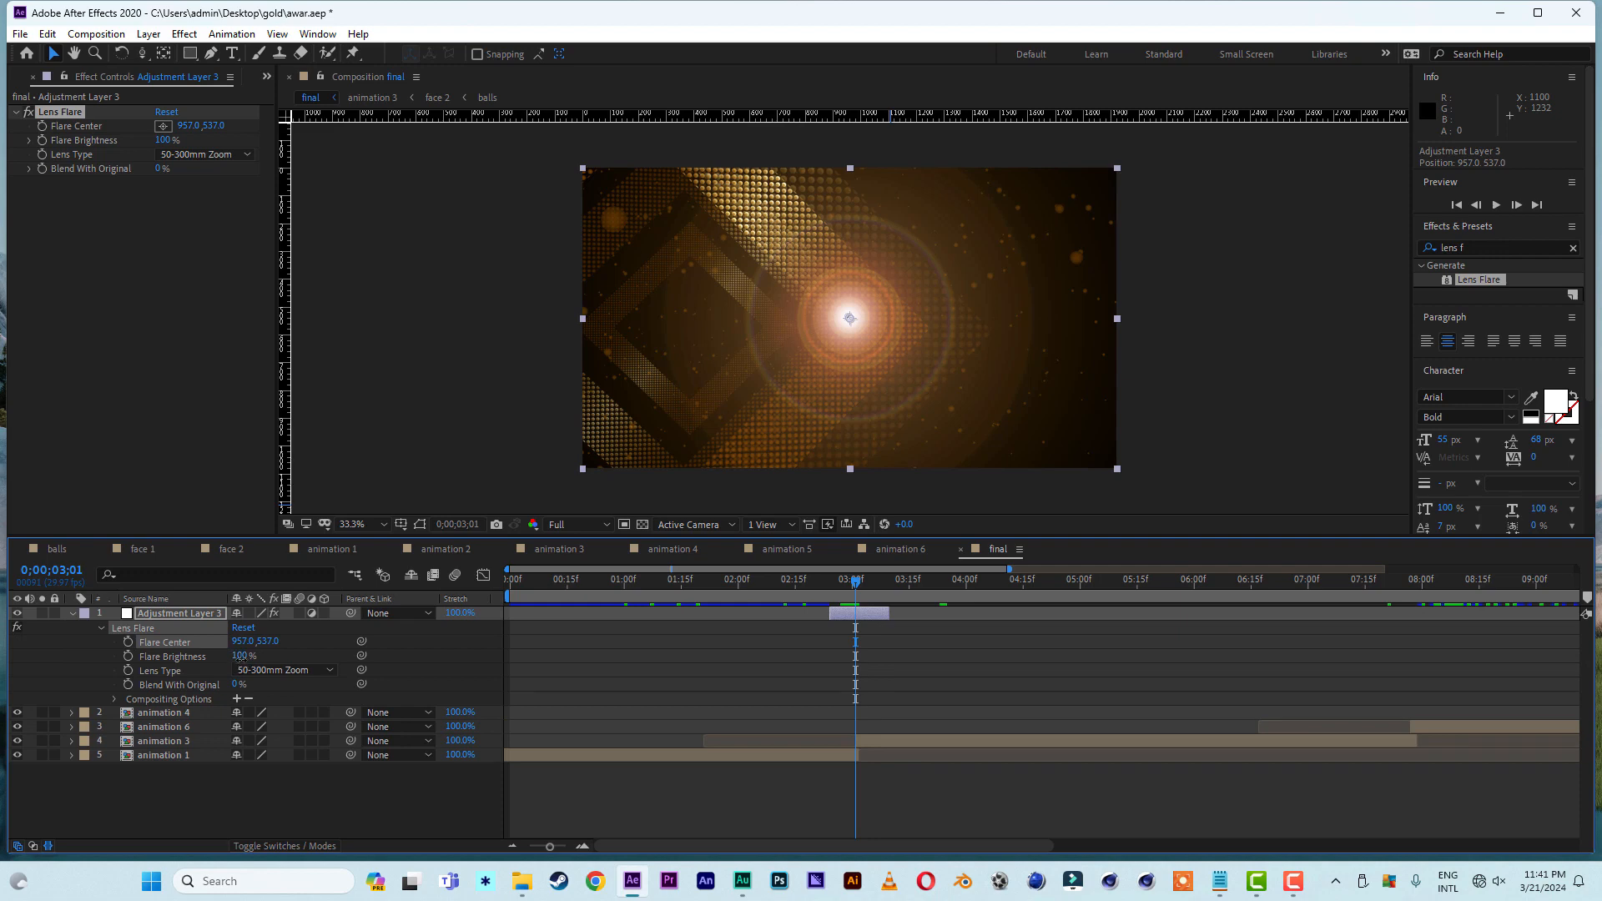
drag(240, 656, 312, 659)
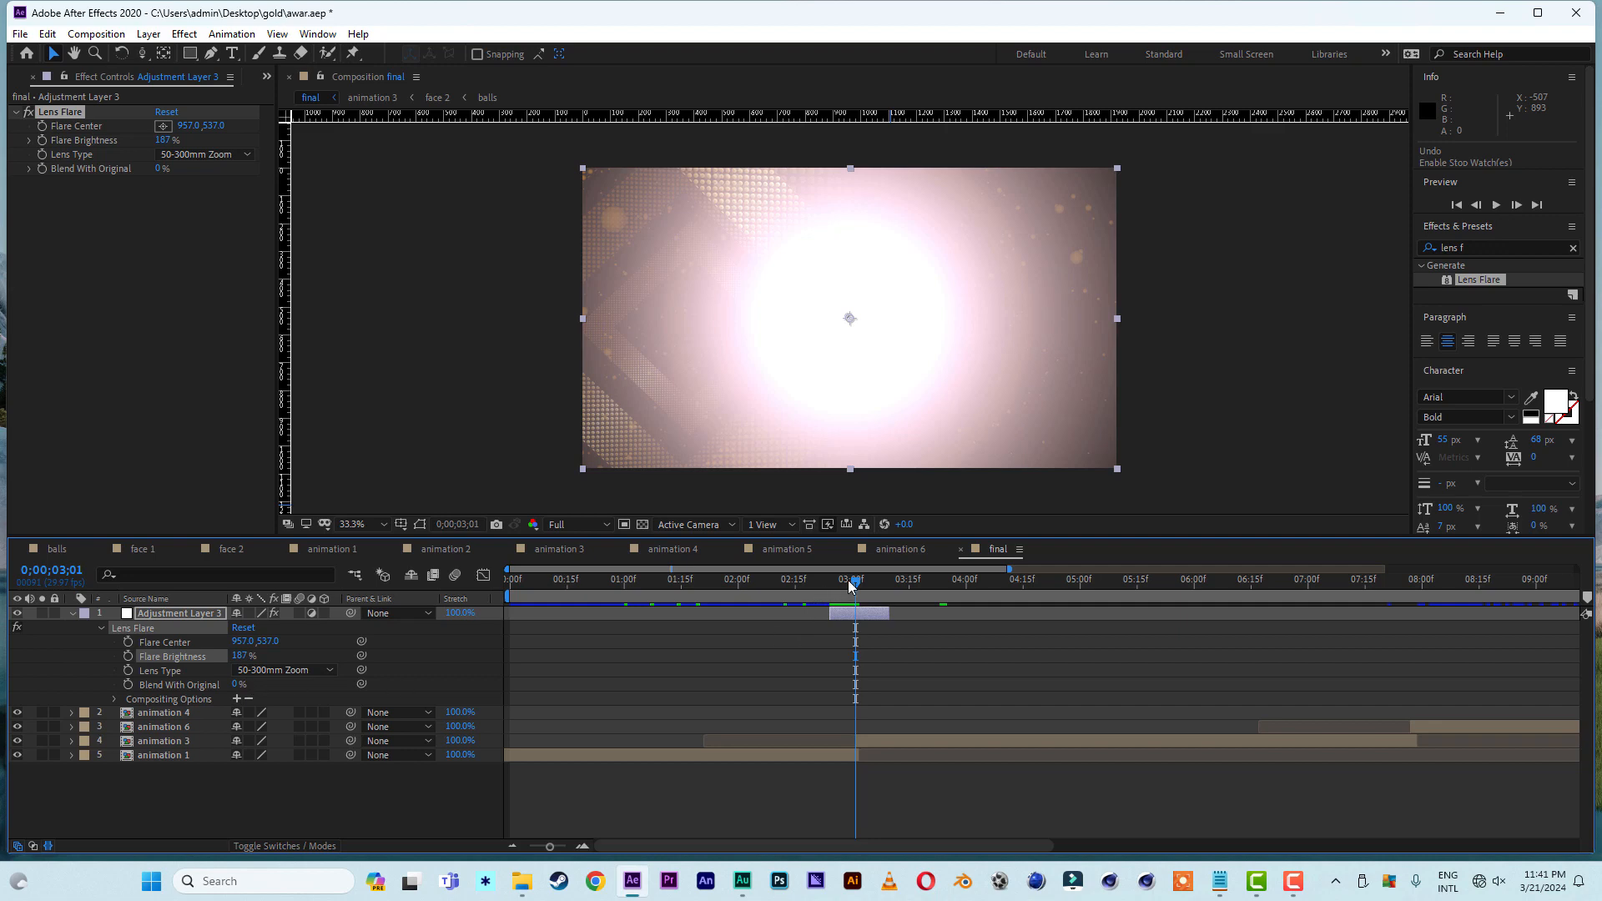
- Keyframe Flare Center at 957, 537 at 0;00;03;01, about -1020, 576 at 0;00;02;24, and about 3033, 564 at 0;00;03;09
mouse_move(859, 582)
mouse_down()
mouse_move(836, 589)
mouse_move(856, 591)
mouse_up()
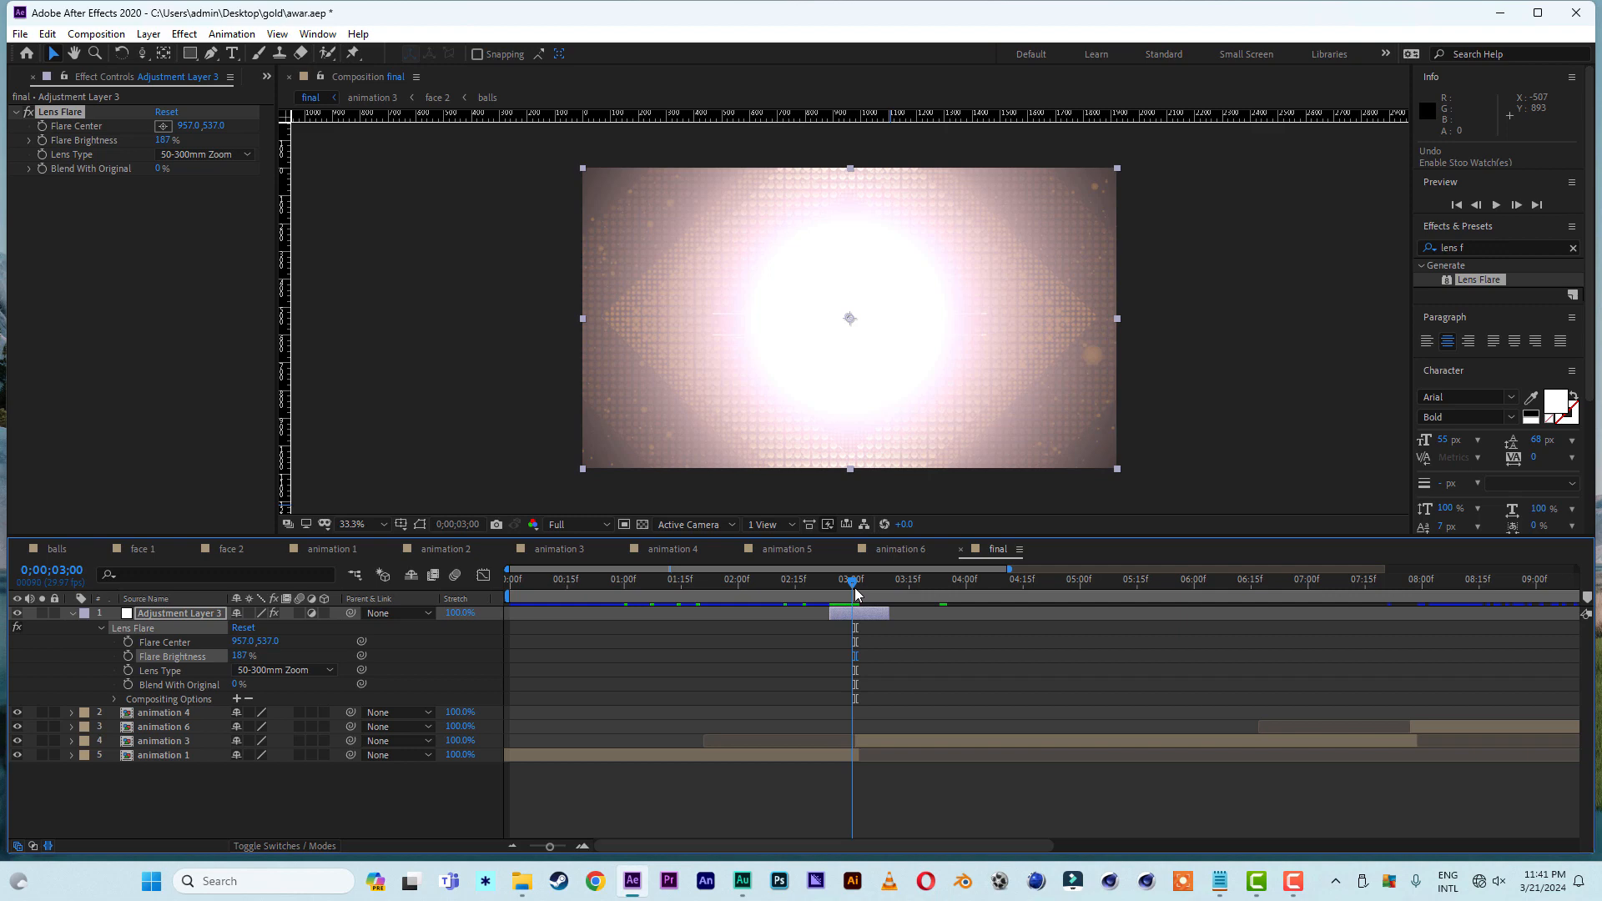
click(128, 644)
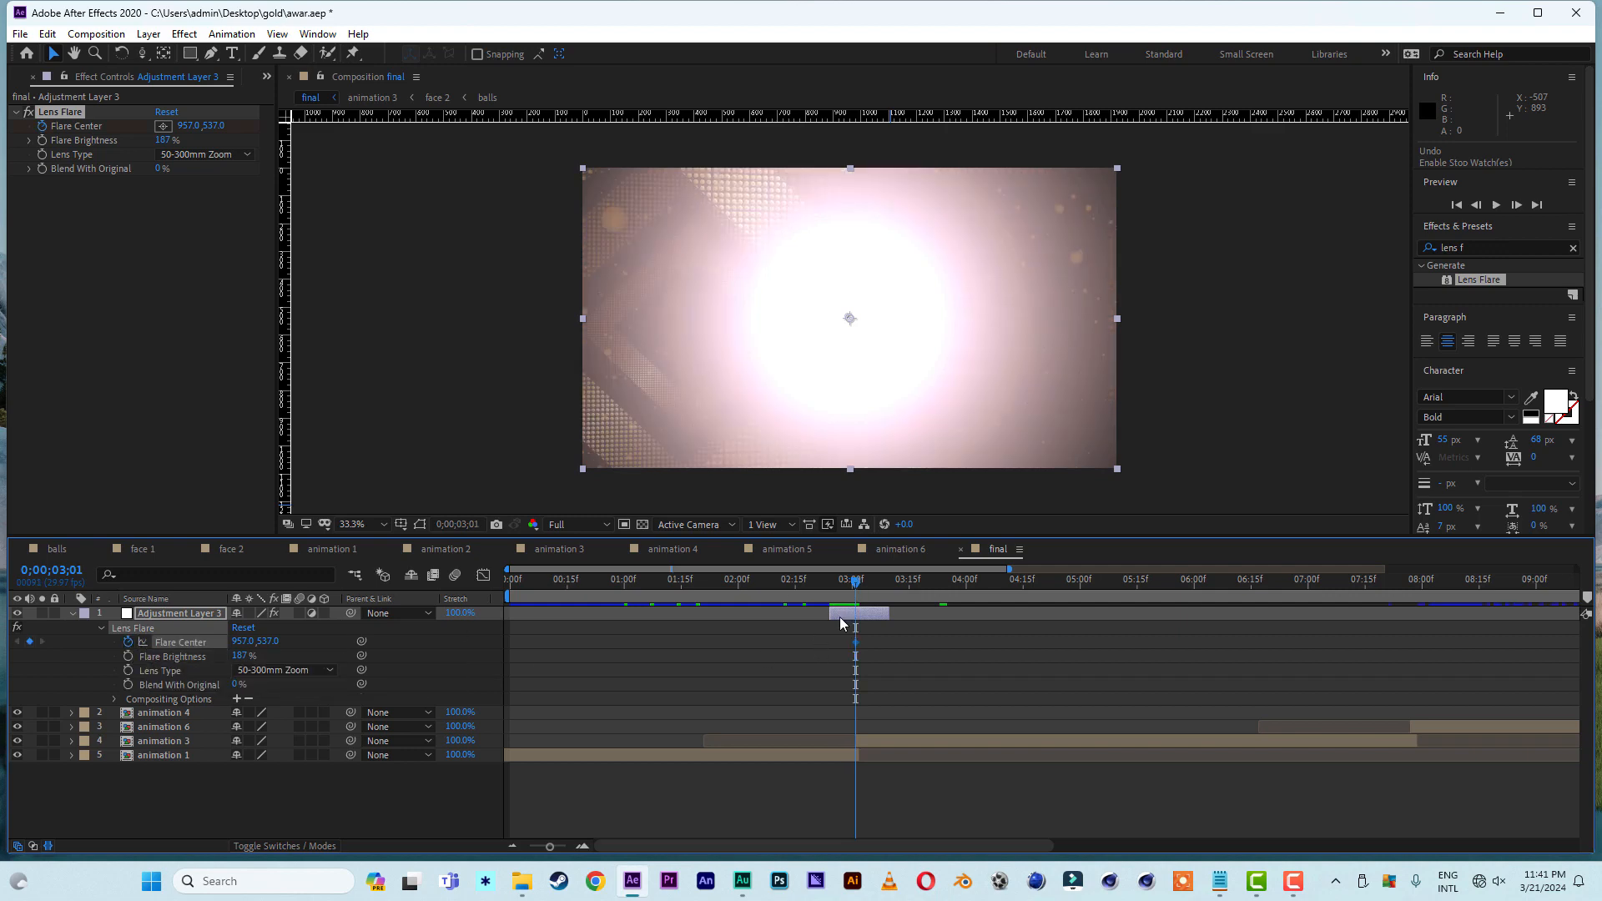
drag(858, 588, 828, 586)
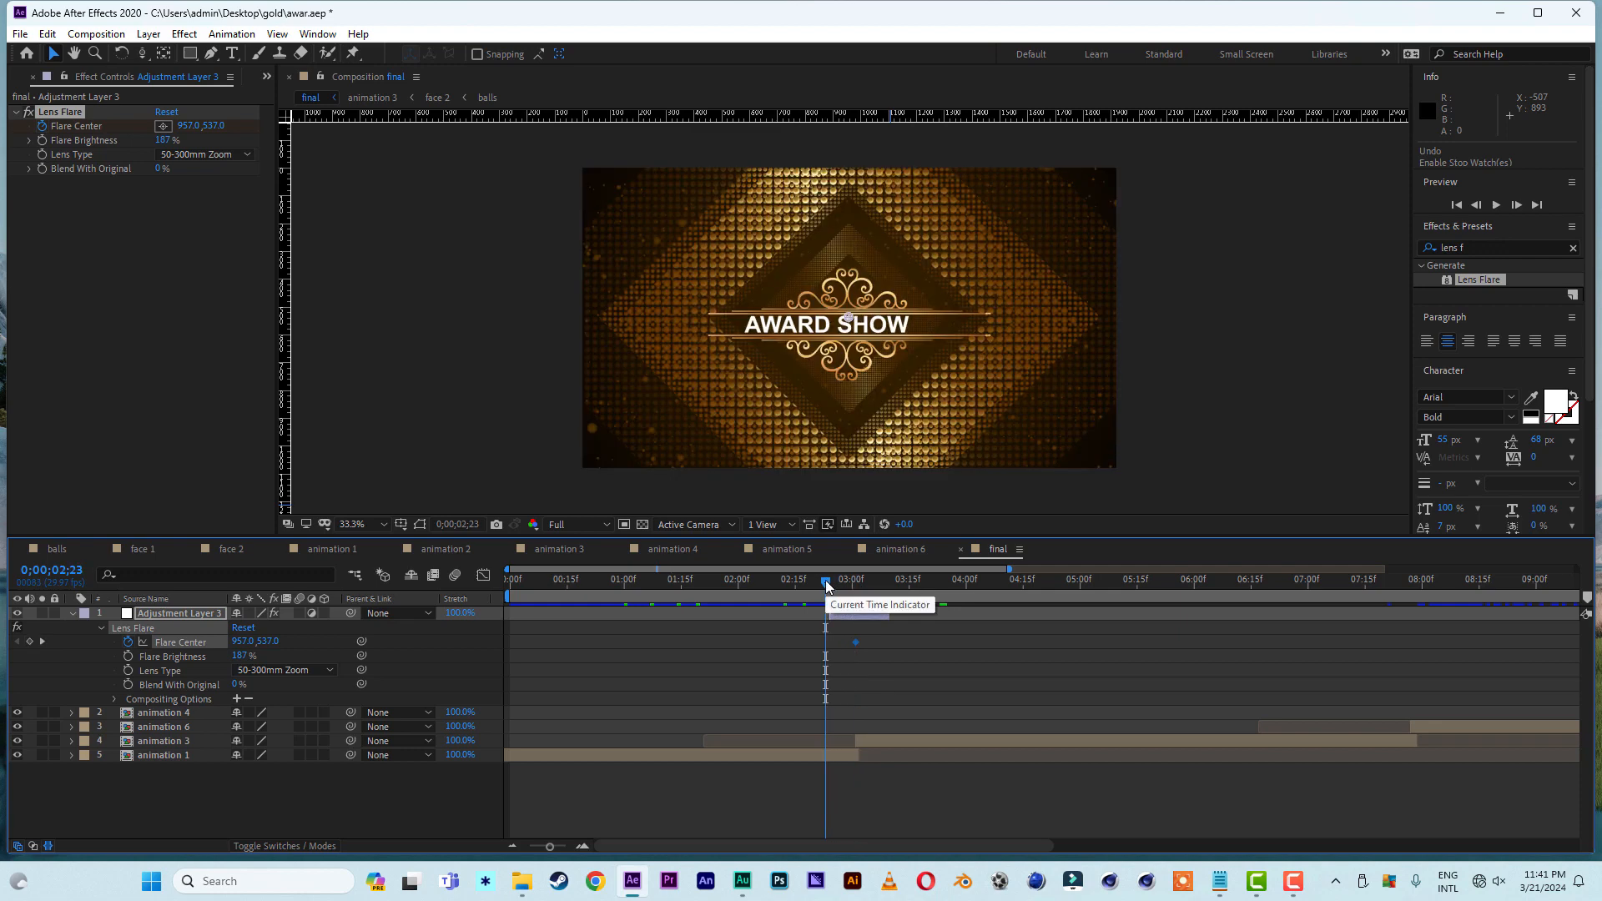
click(830, 586)
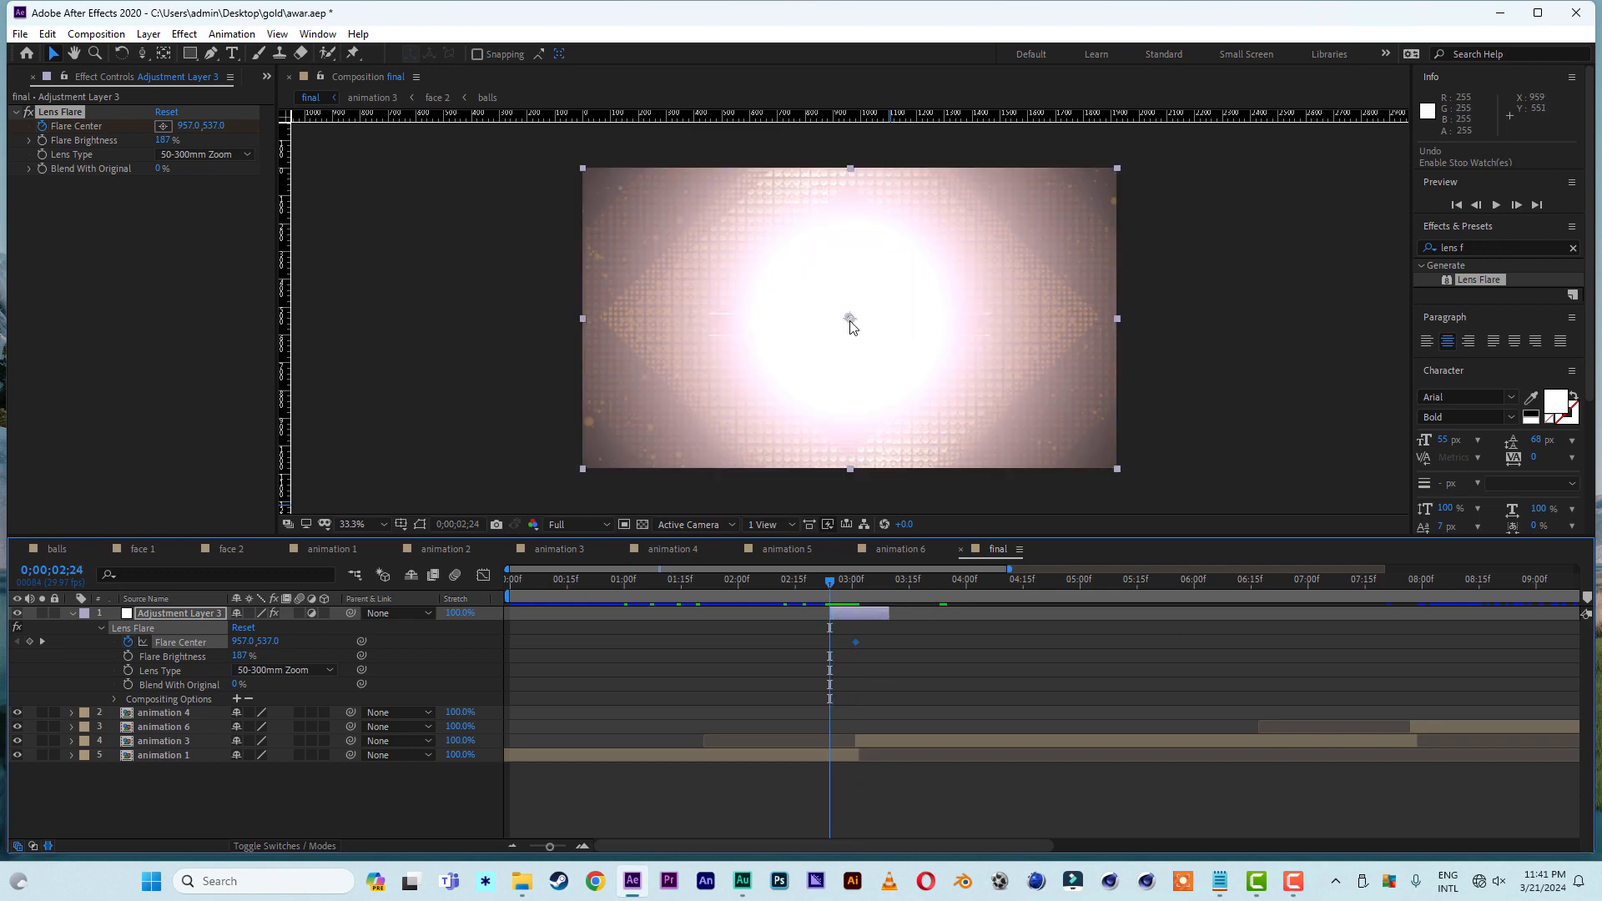
drag(850, 322, 287, 334)
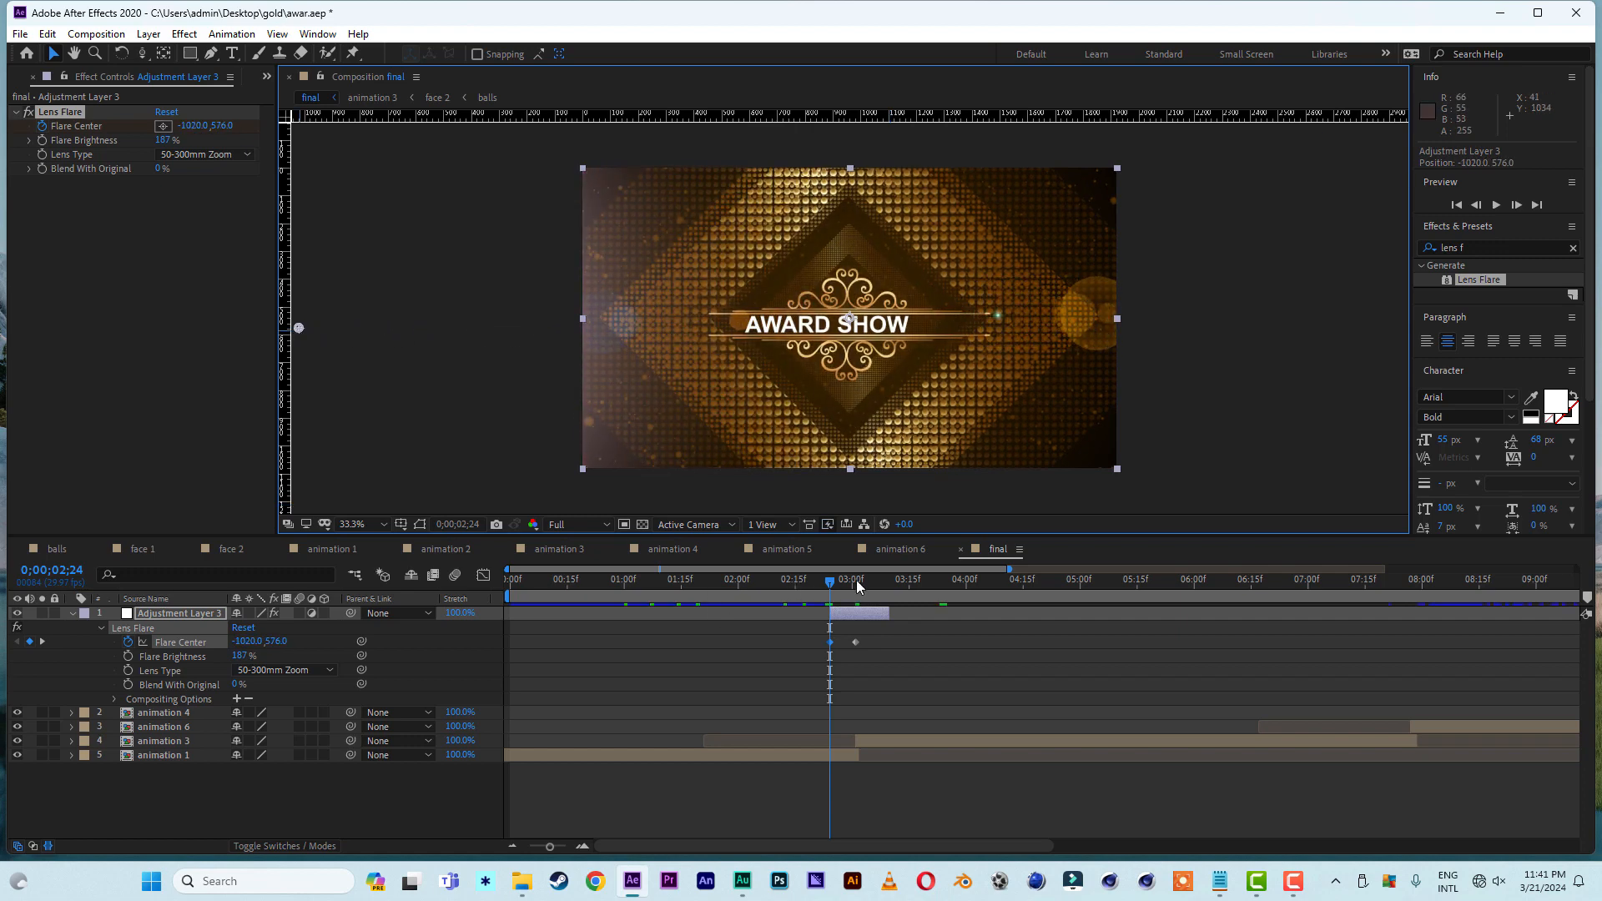
drag(871, 584, 888, 591)
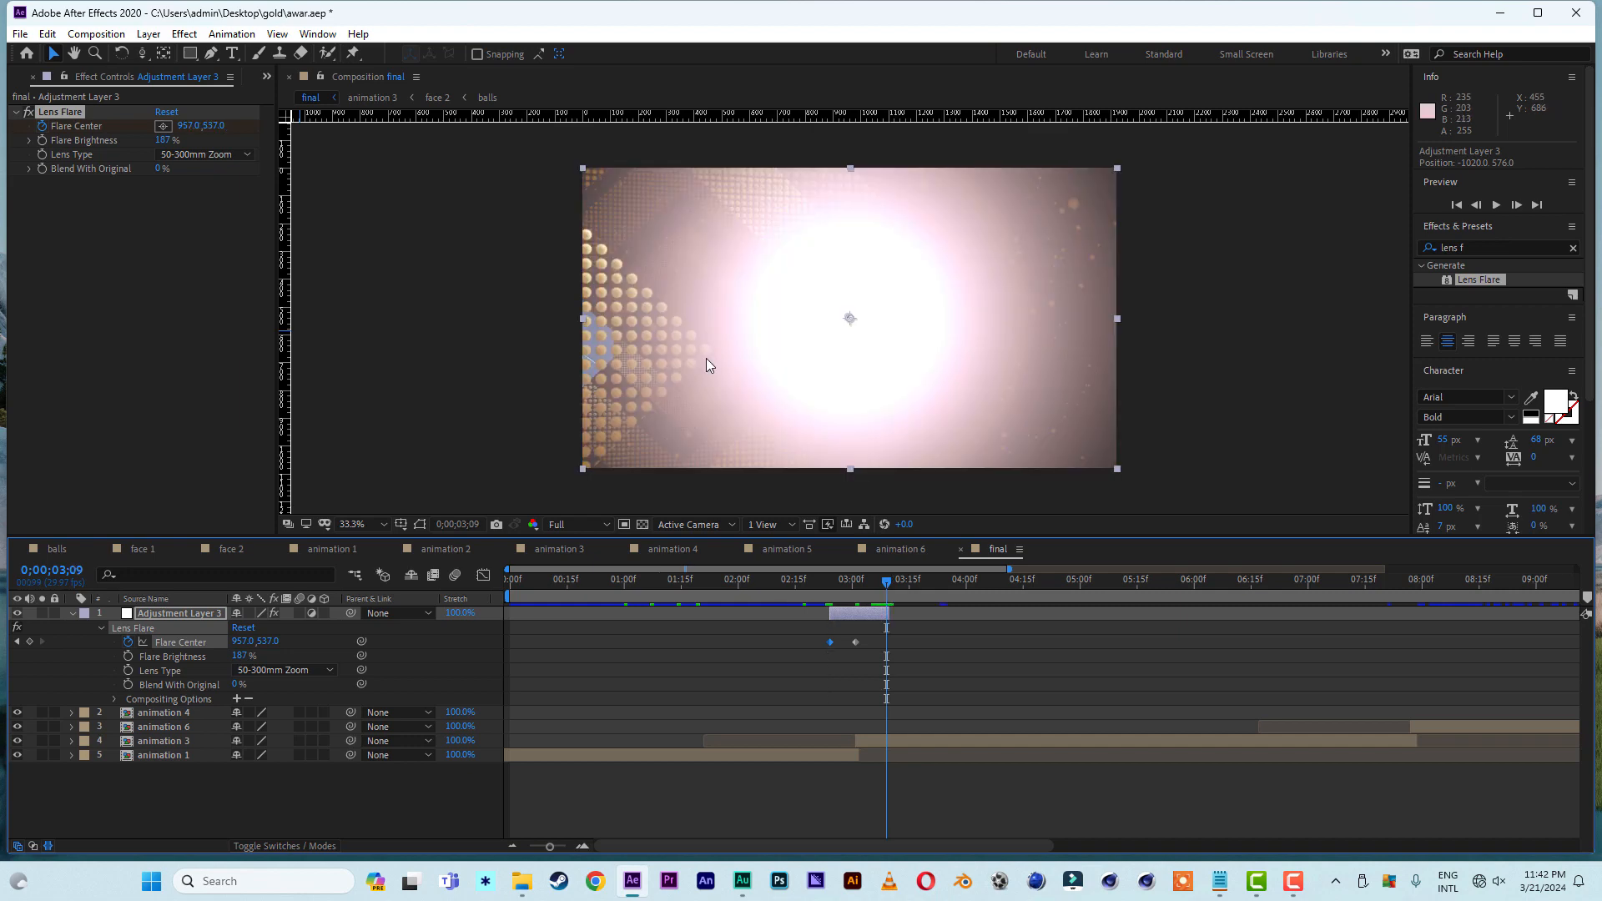
drag(848, 322, 1435, 325)
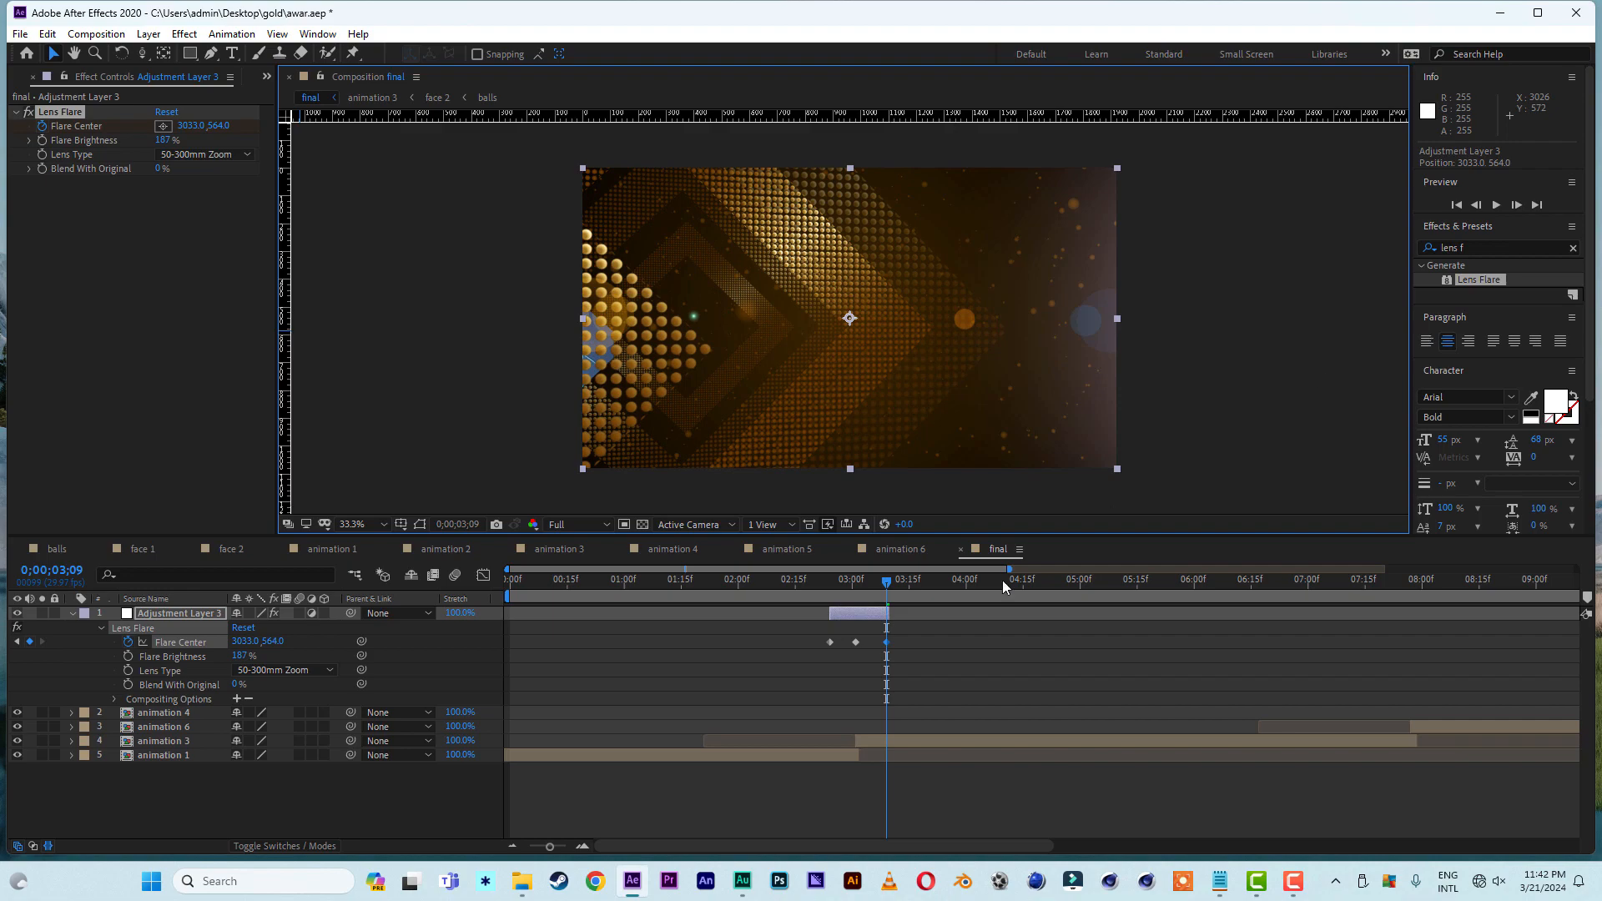
- Play back the lens flare transition between animation 1 and animation 3 from just before the cut
click(818, 588)
key(space)
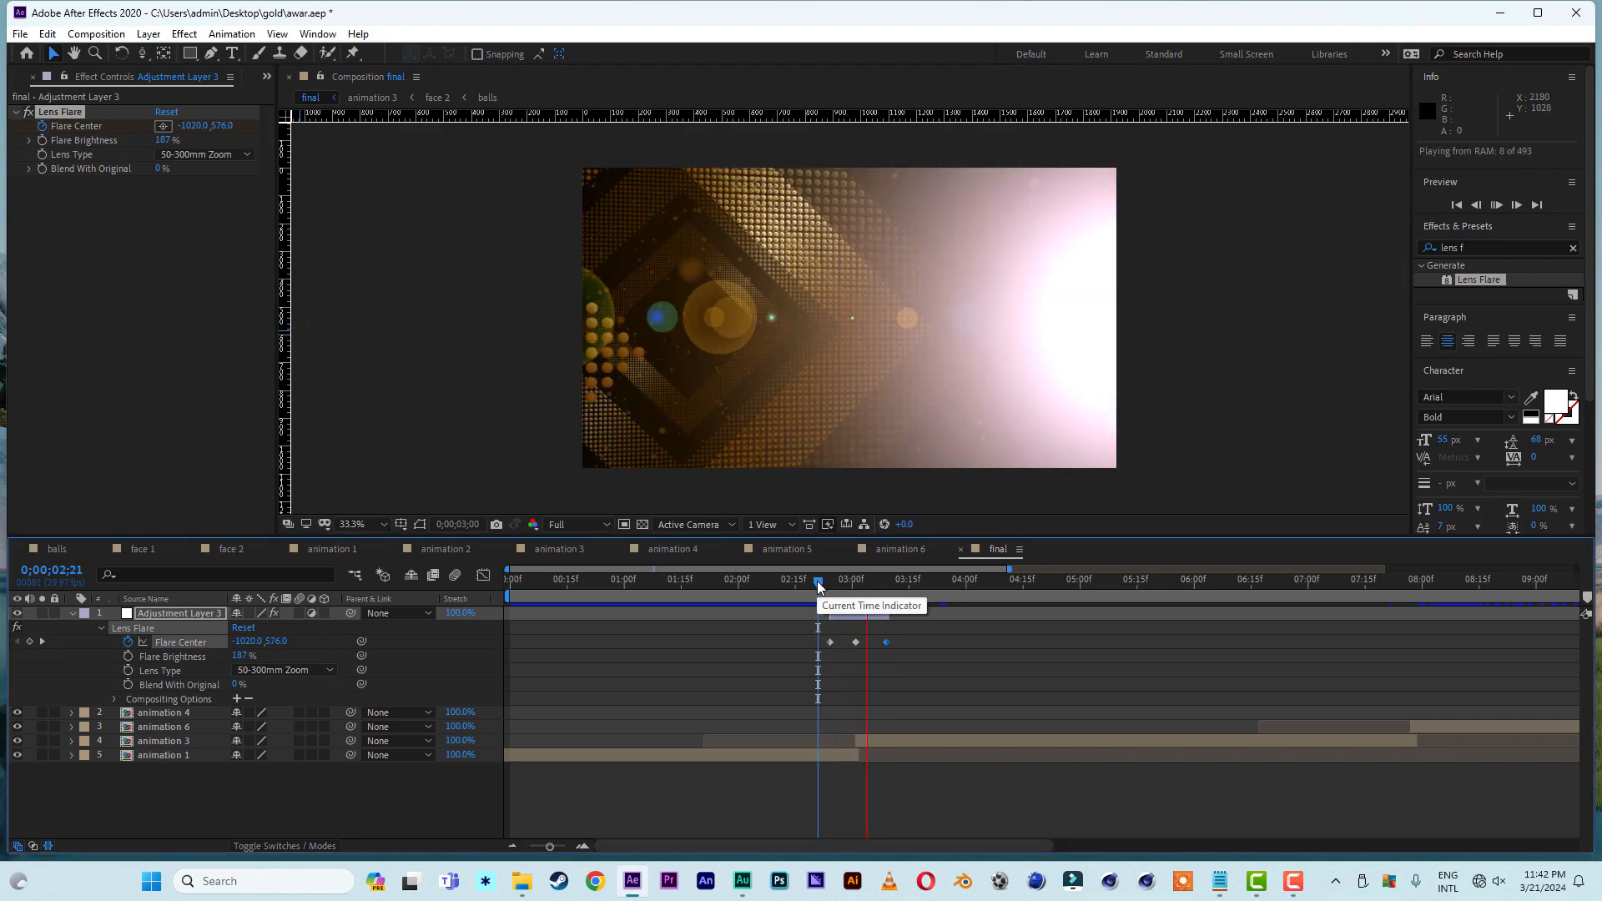
click(791, 581)
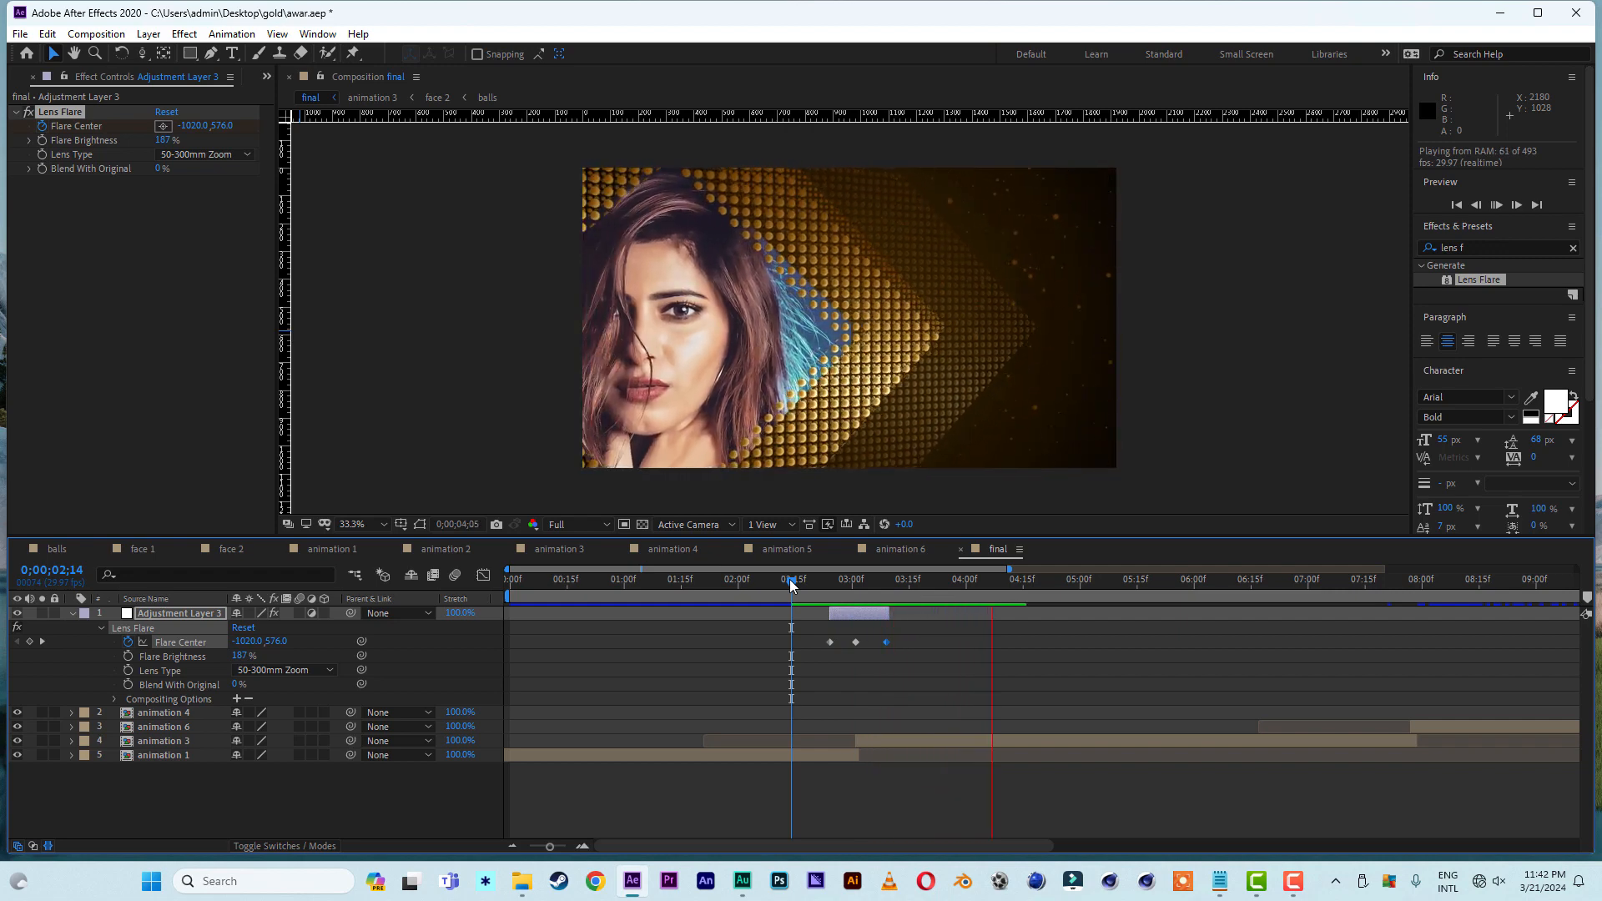
key(space)
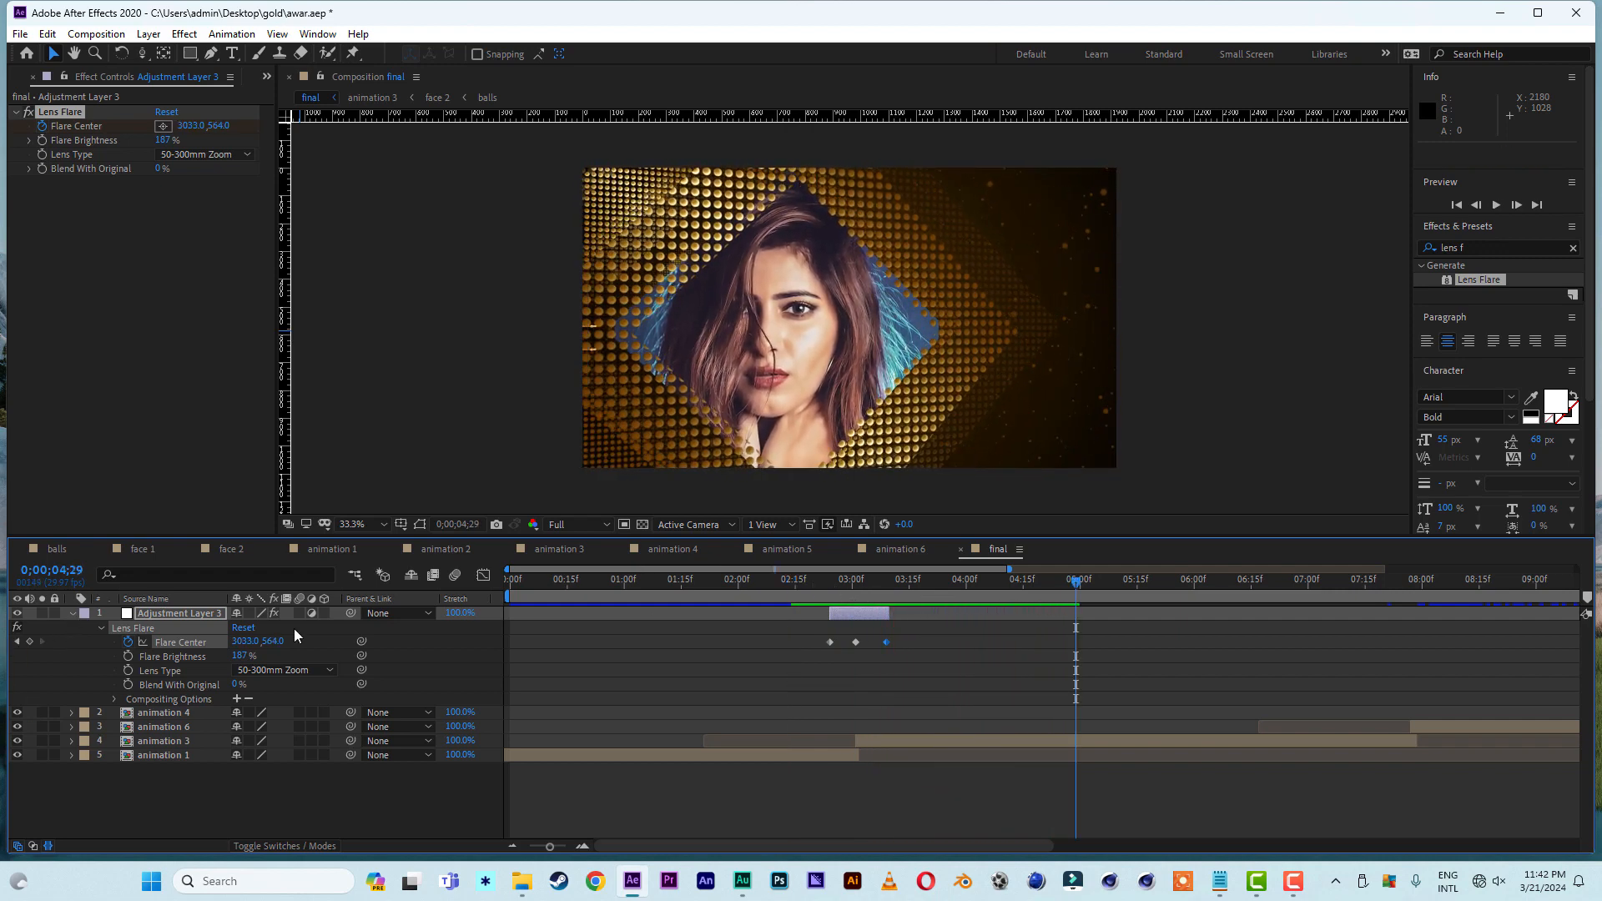
- Duplicate the flare adjustment layer and move the copy over the animation 3 to animation 6 cut, with its middle keyframe at 0;00;07;27
click(858, 617)
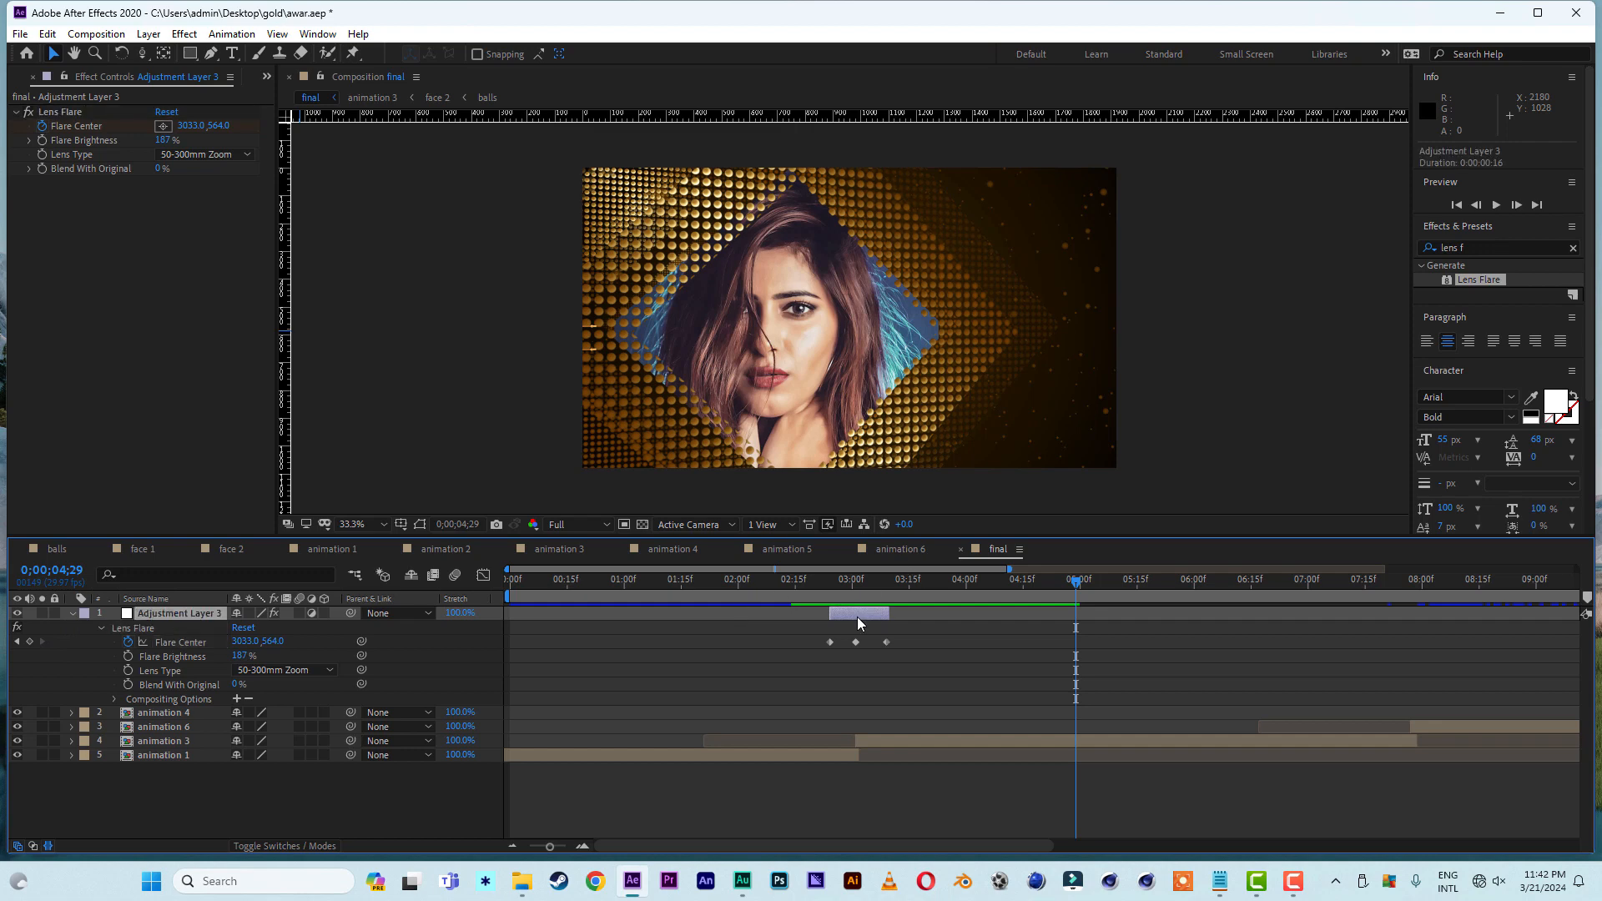
key(ctrl+d)
drag(857, 626, 1423, 634)
click(1411, 582)
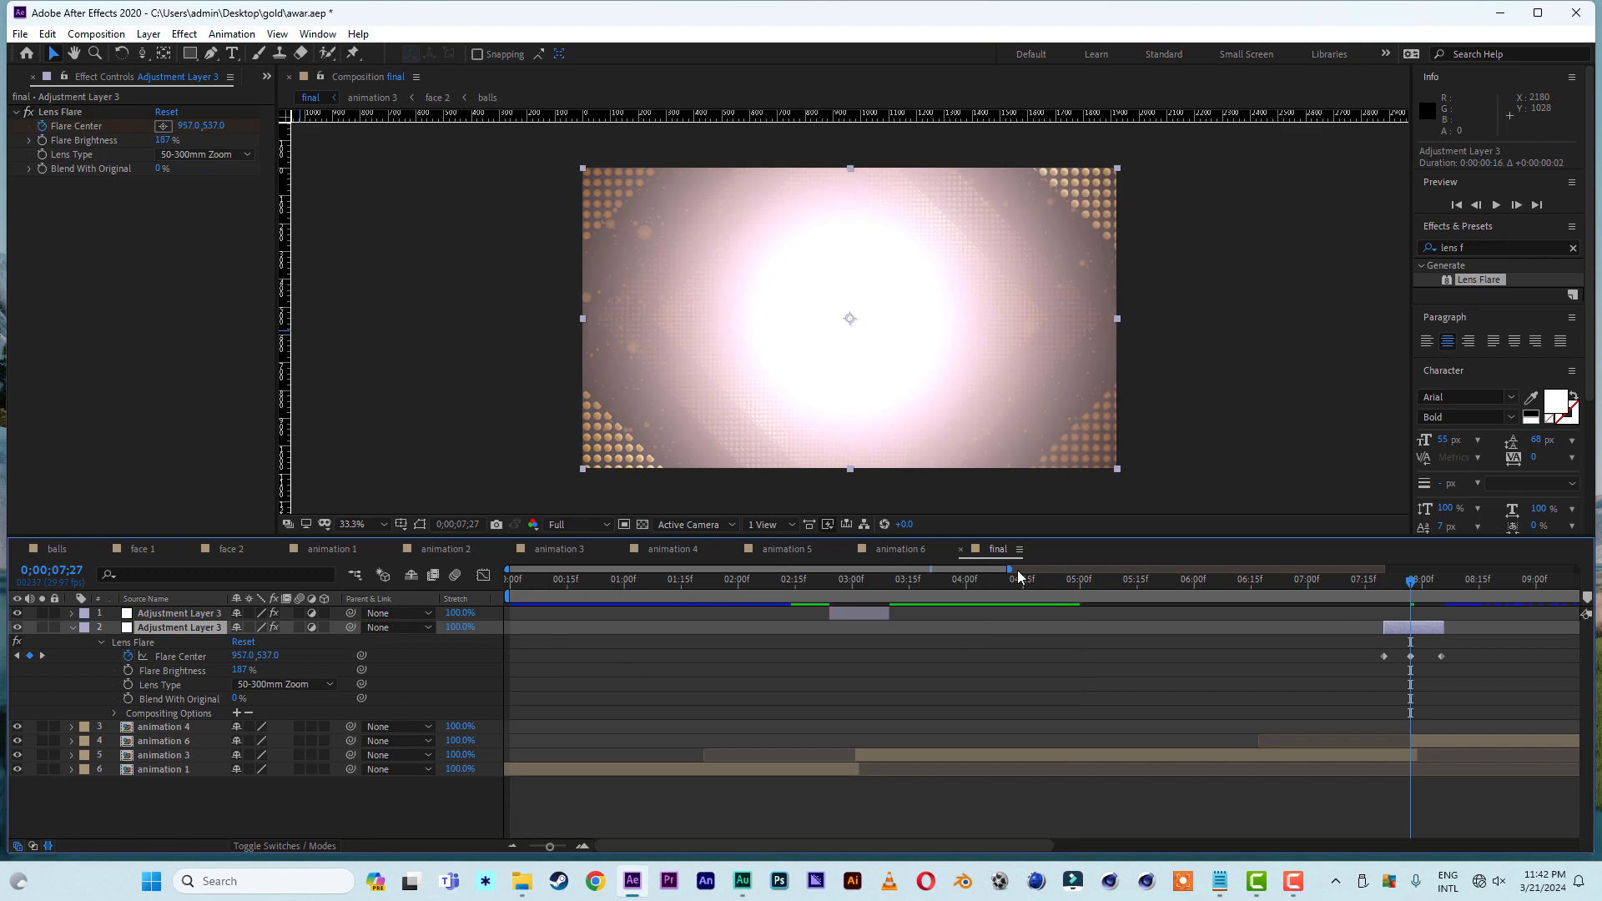
- Duplicate the second flare adjustment layer and move the copy over the animation 6 to animation 4 cut, with its middle keyframe at 0;00;12;05
drag(1012, 571, 1395, 571)
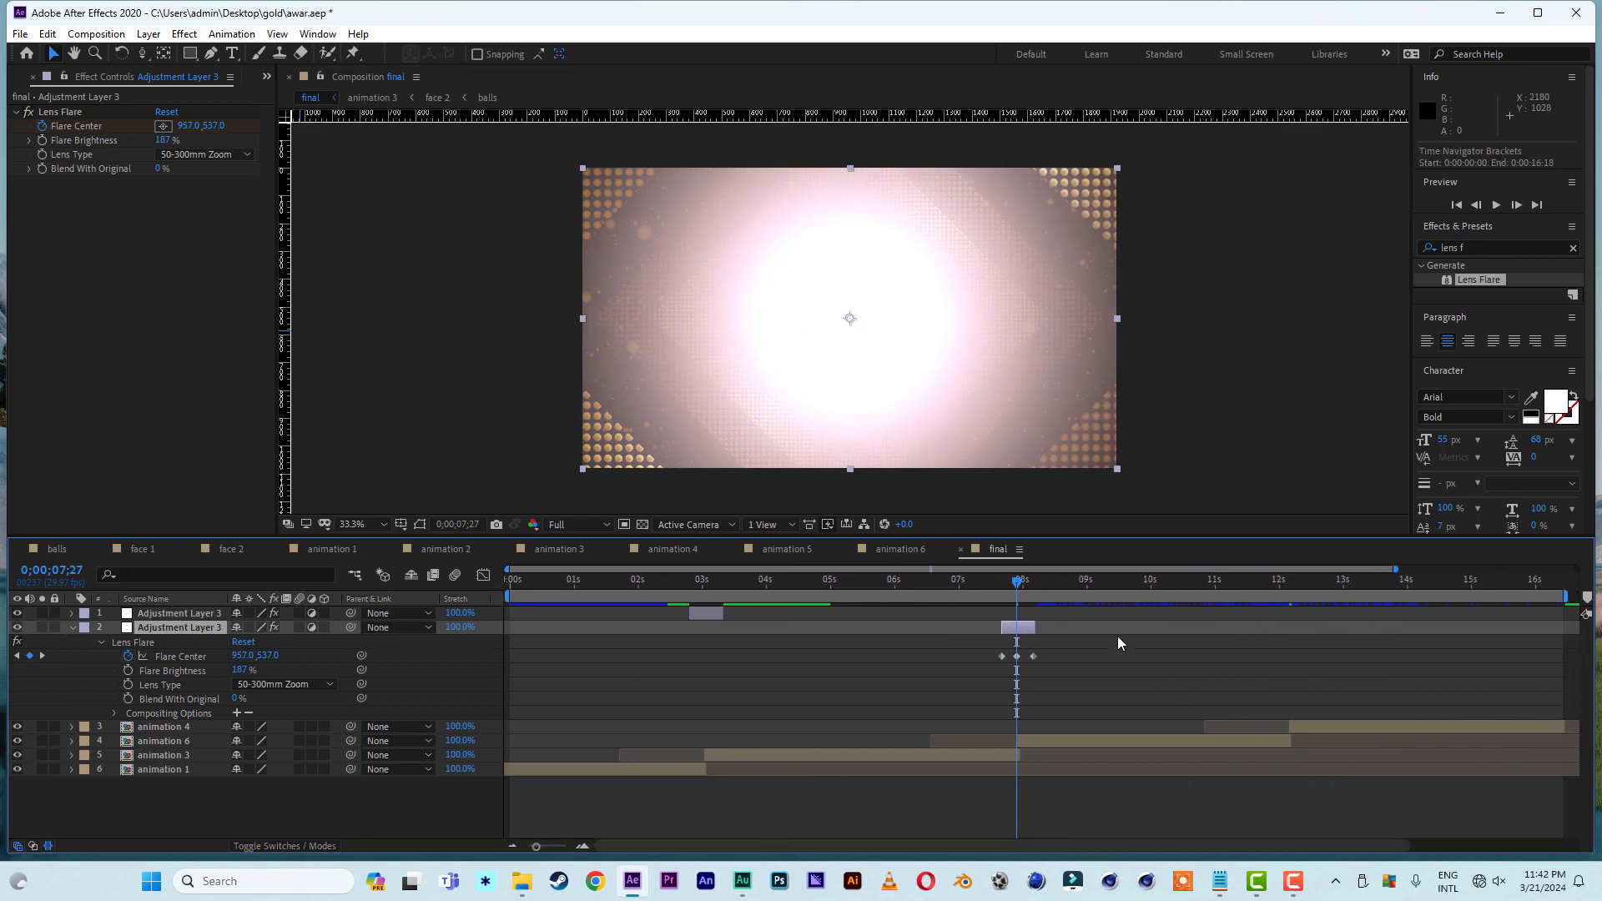
drag(1280, 580, 1290, 587)
click(1022, 638)
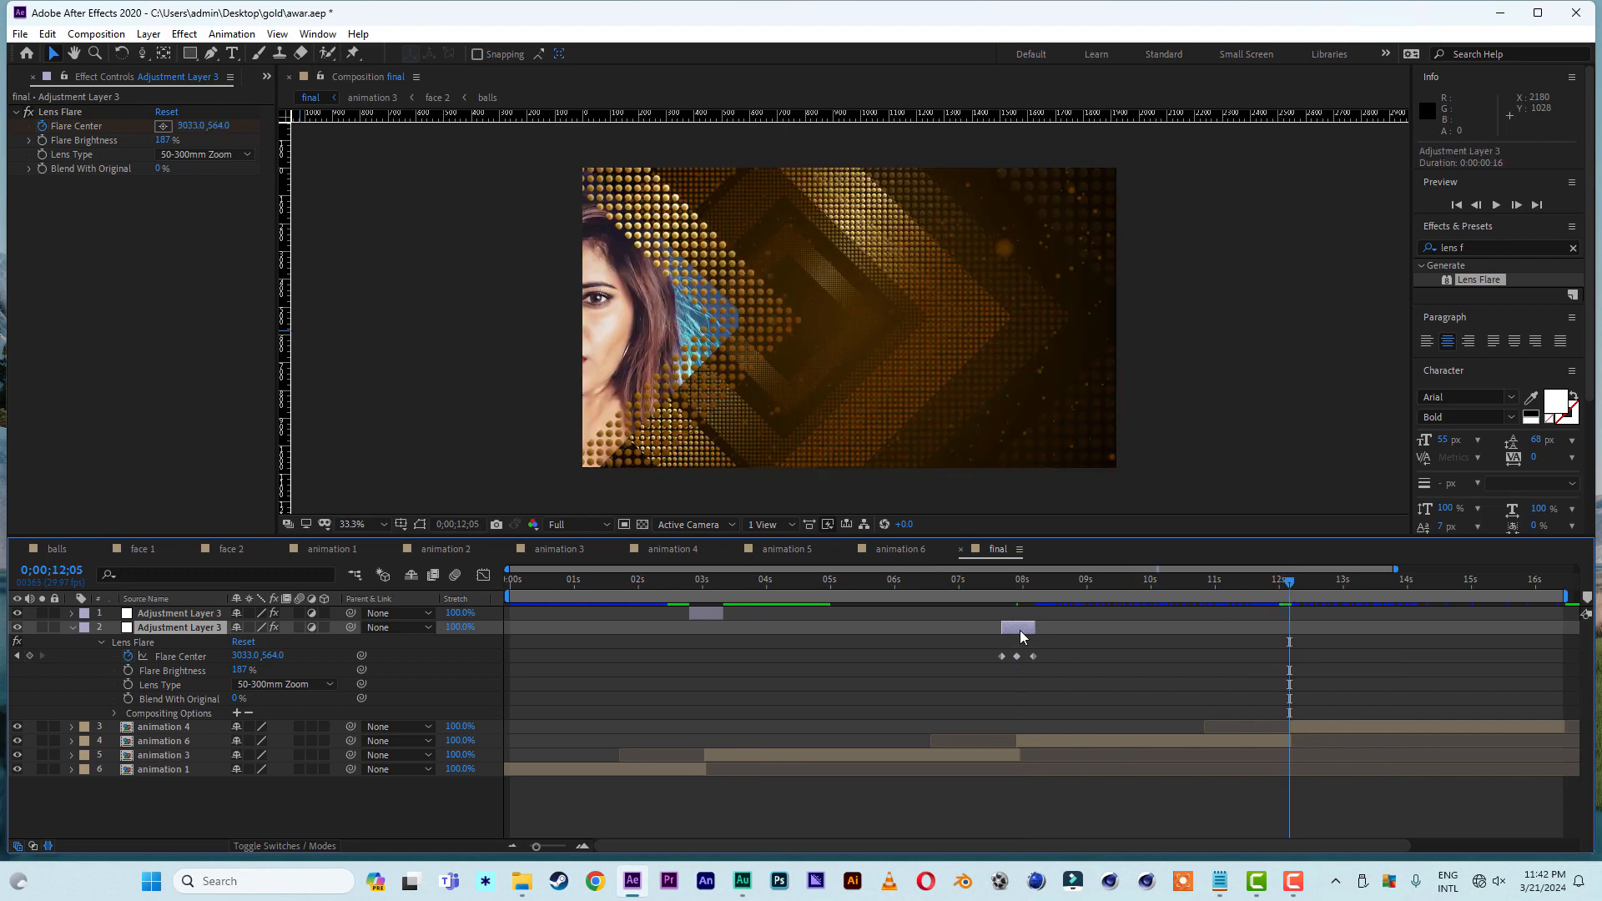
key(ctrl+d)
drag(1016, 650, 1289, 651)
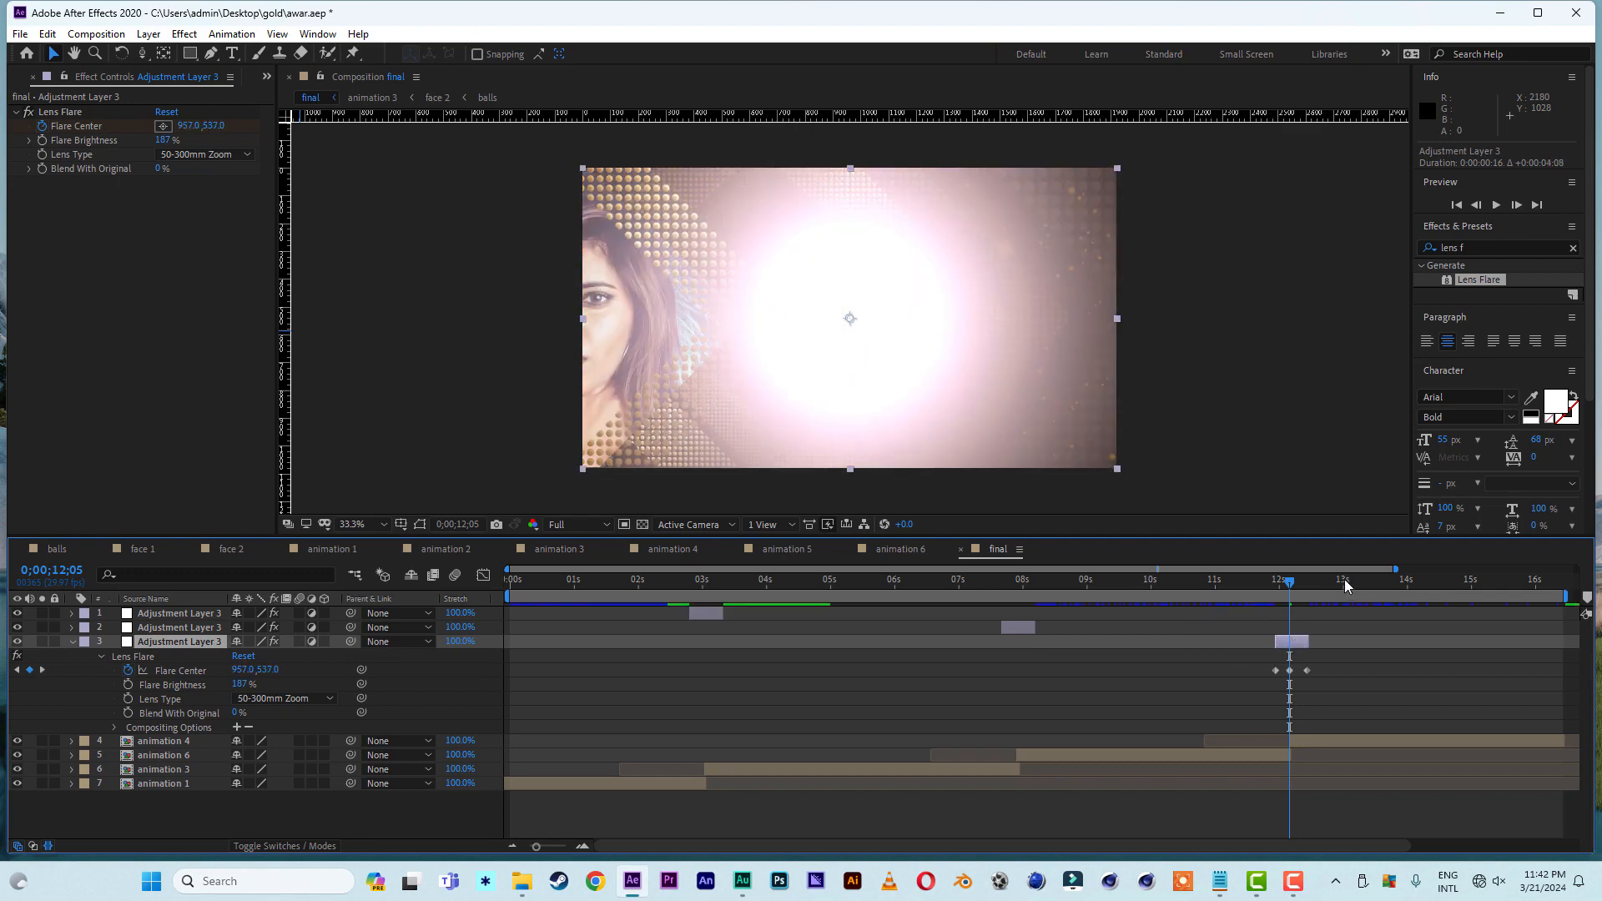
- Play back the whole final composition from 0;00;00;00 to review the flare transitions
drag(1354, 565, 1104, 581)
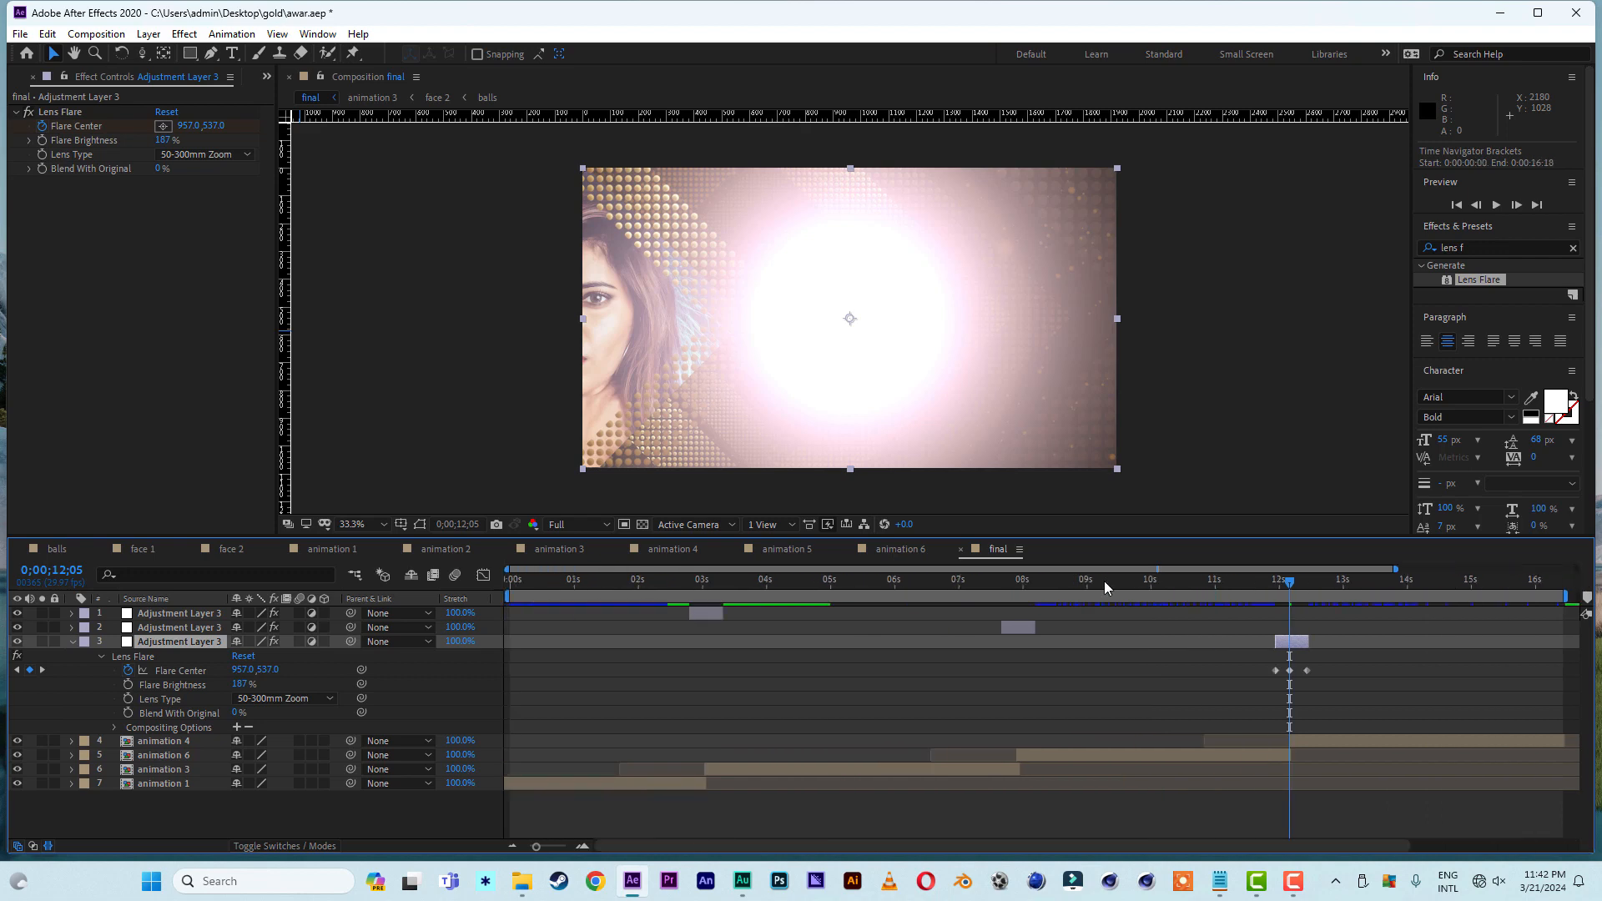
drag(1395, 568, 1578, 569)
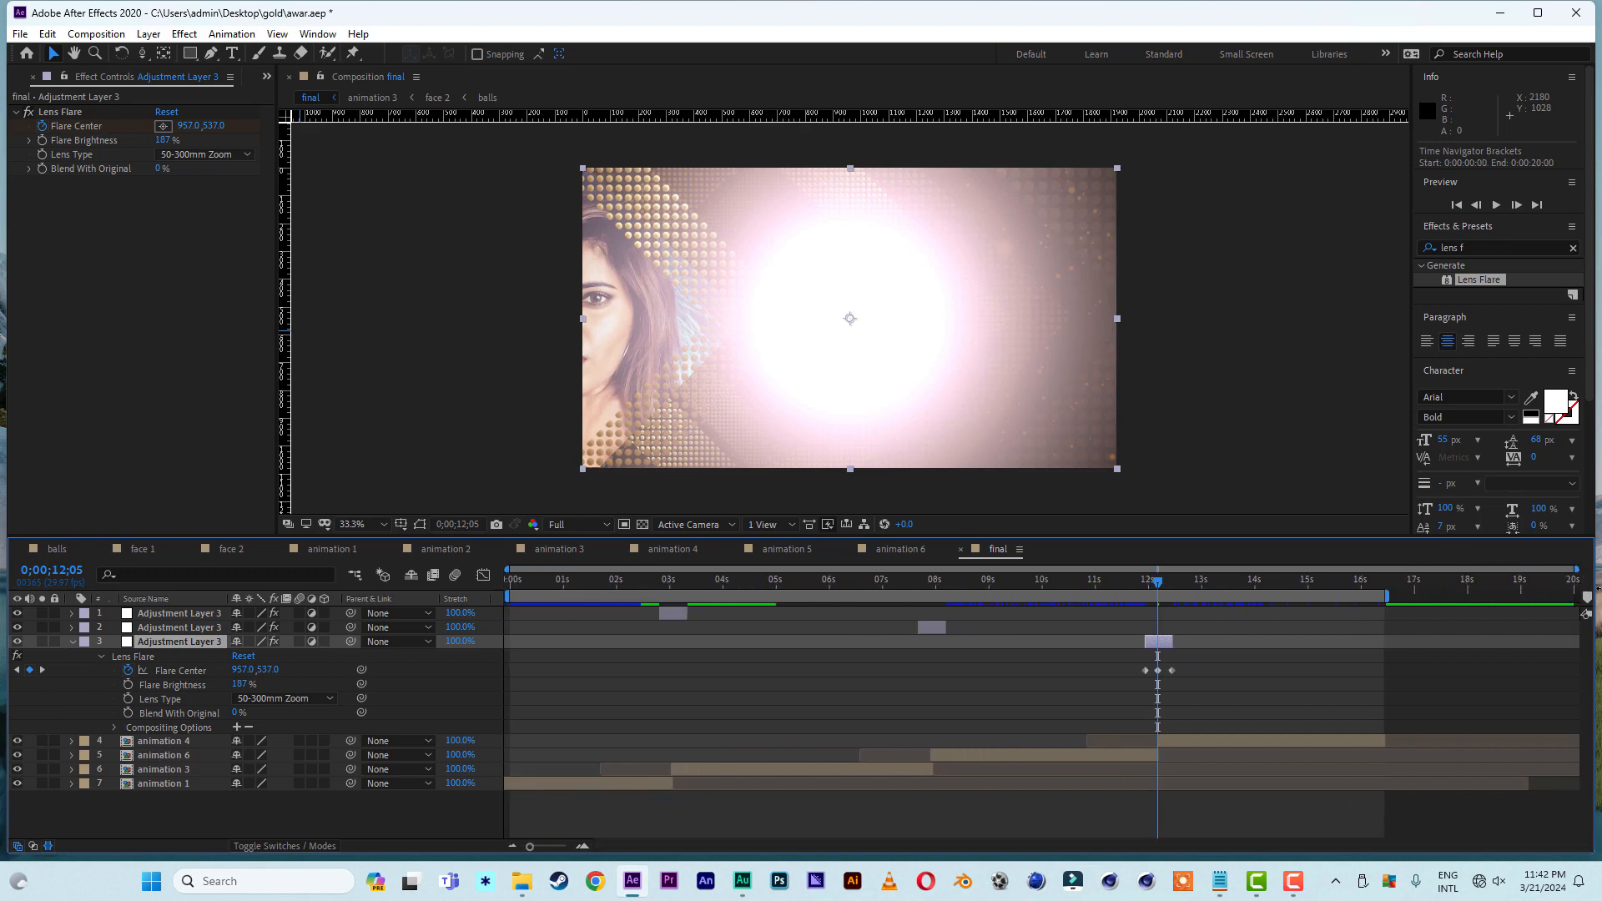
drag(594, 578, 380, 574)
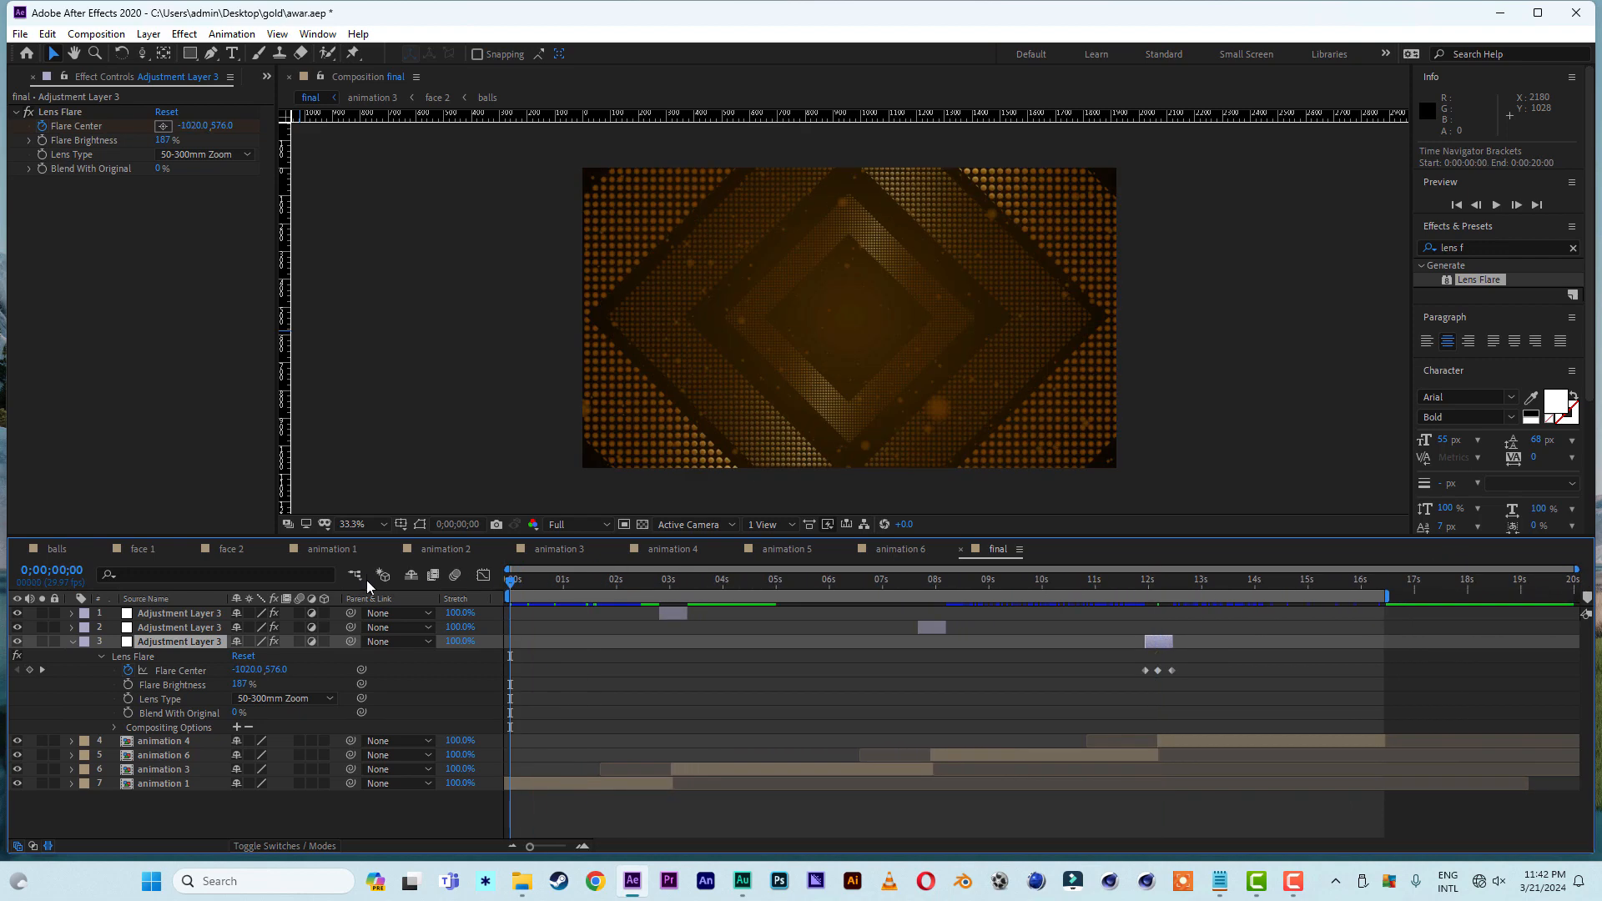
key(space)
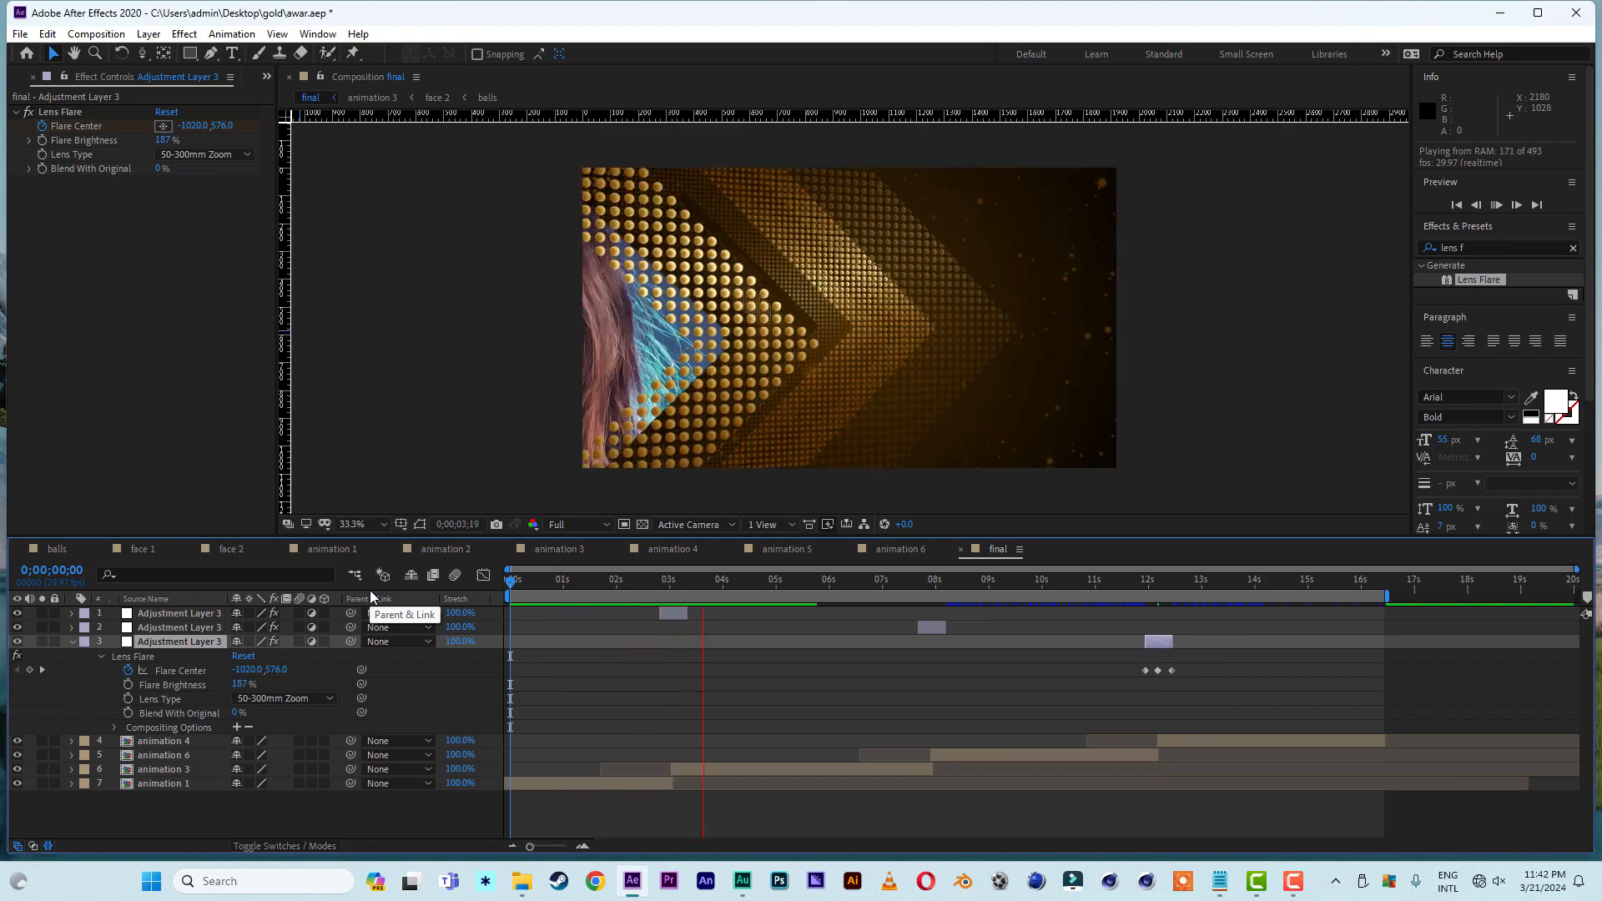